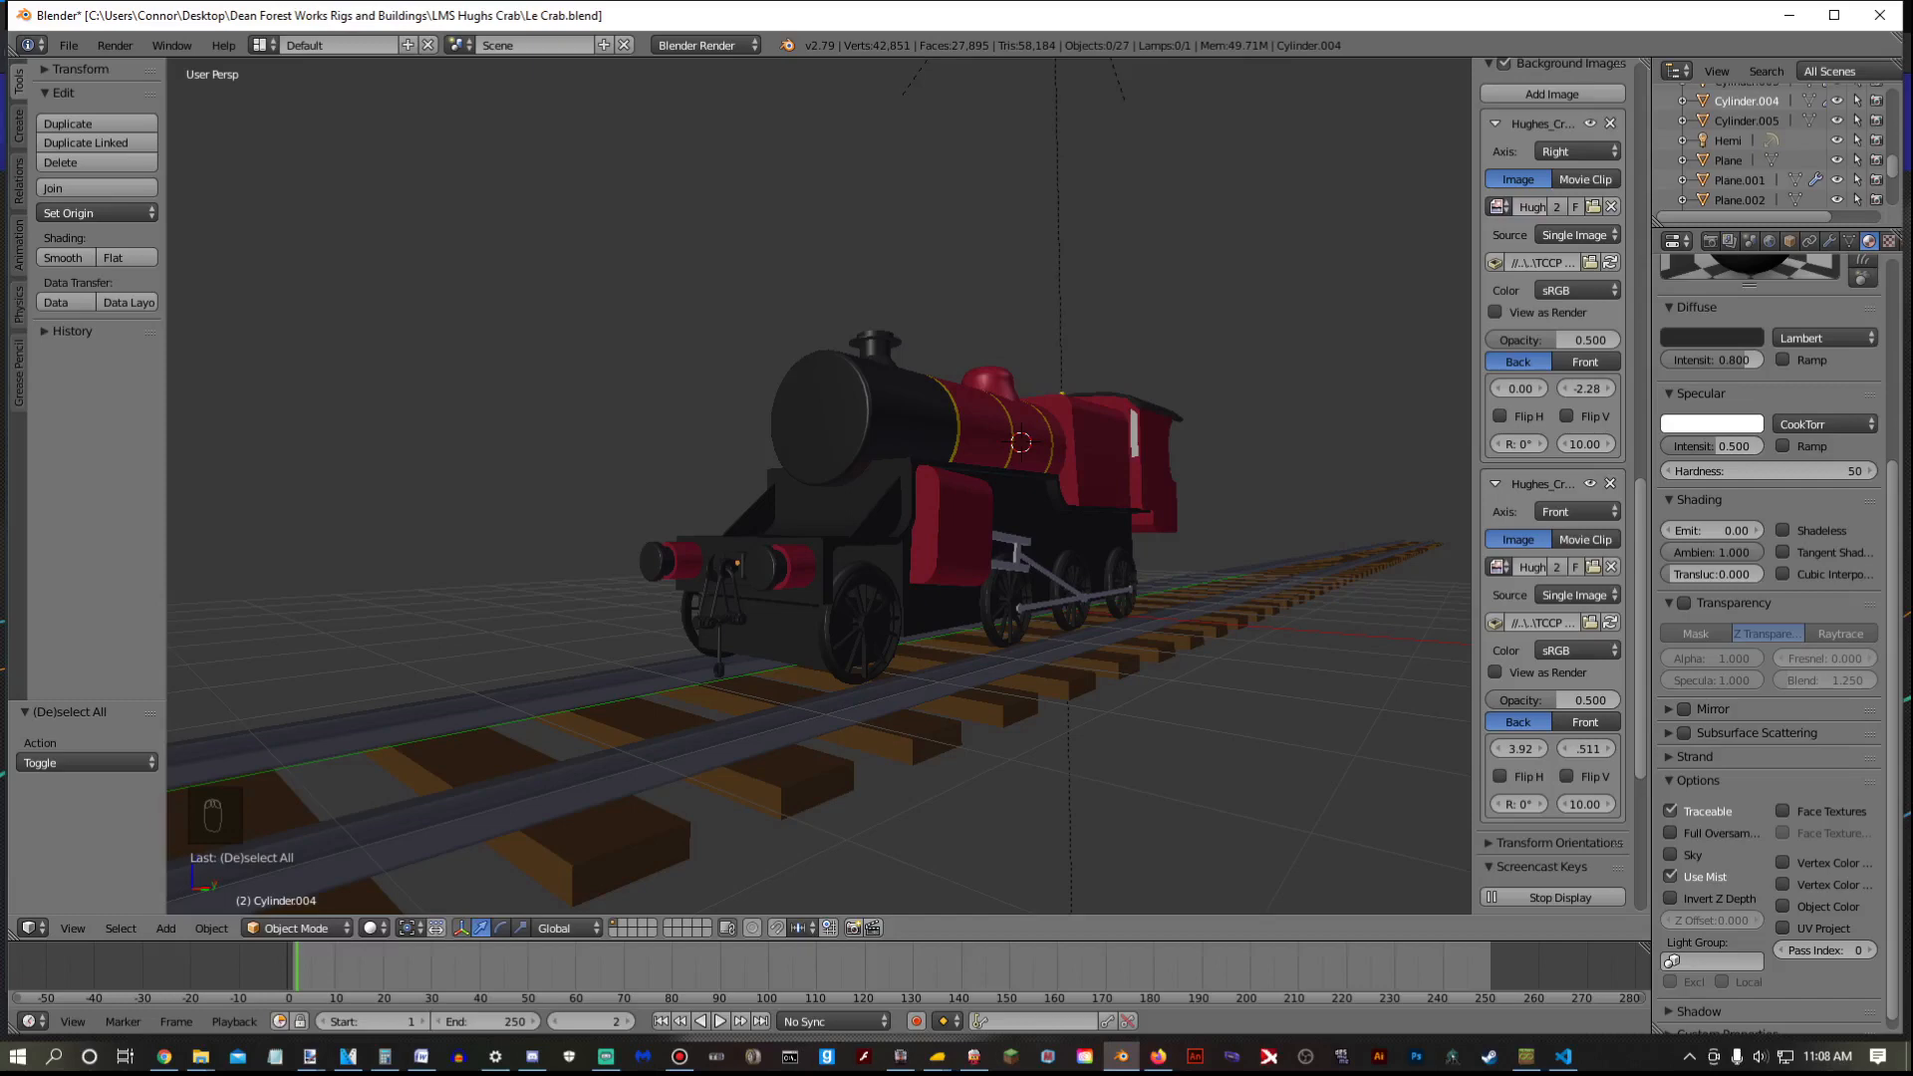
Move the main frame, red cylinders, wheels and the side and valve rods of the locomotive to layer 2
{"action": "middle_click_drag", "start_coordinate": [717, 498], "coordinate": [986, 508]}
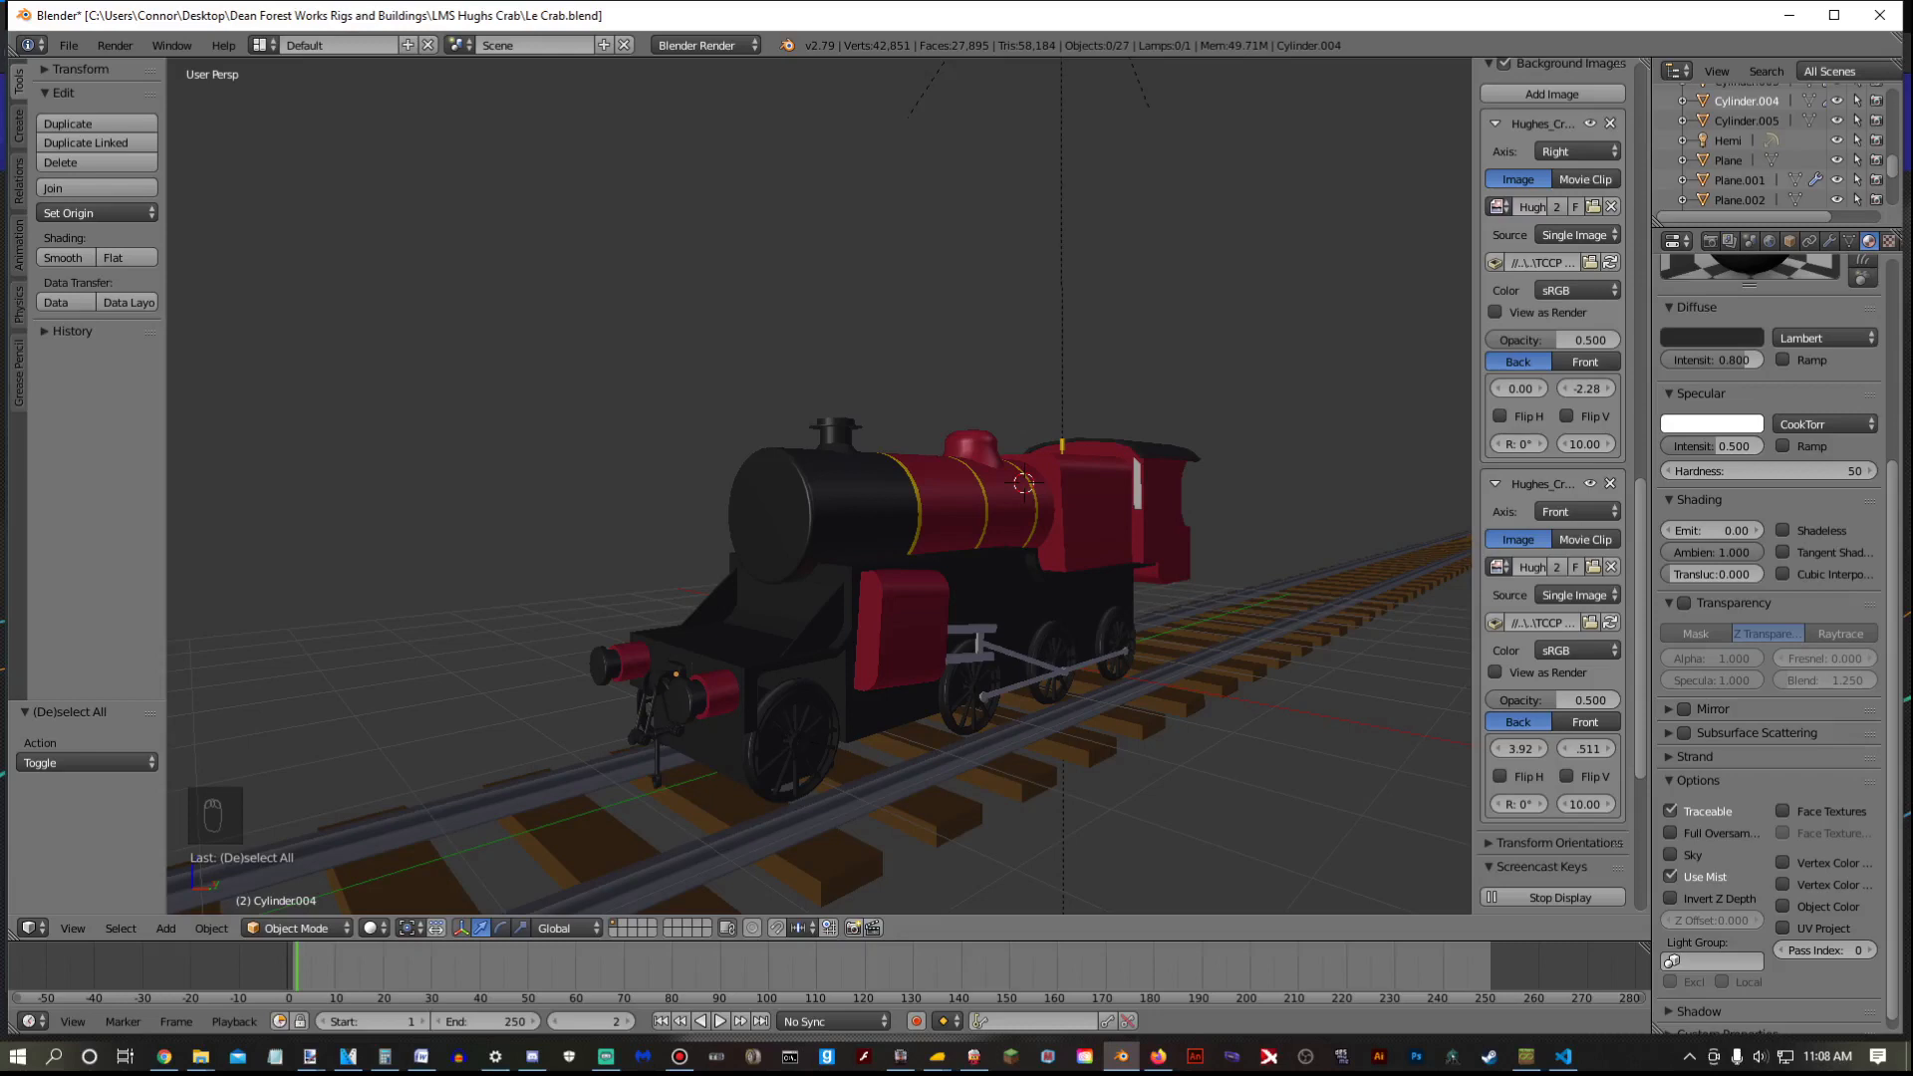
{"action": "right_click", "coordinate": [1006, 592]}
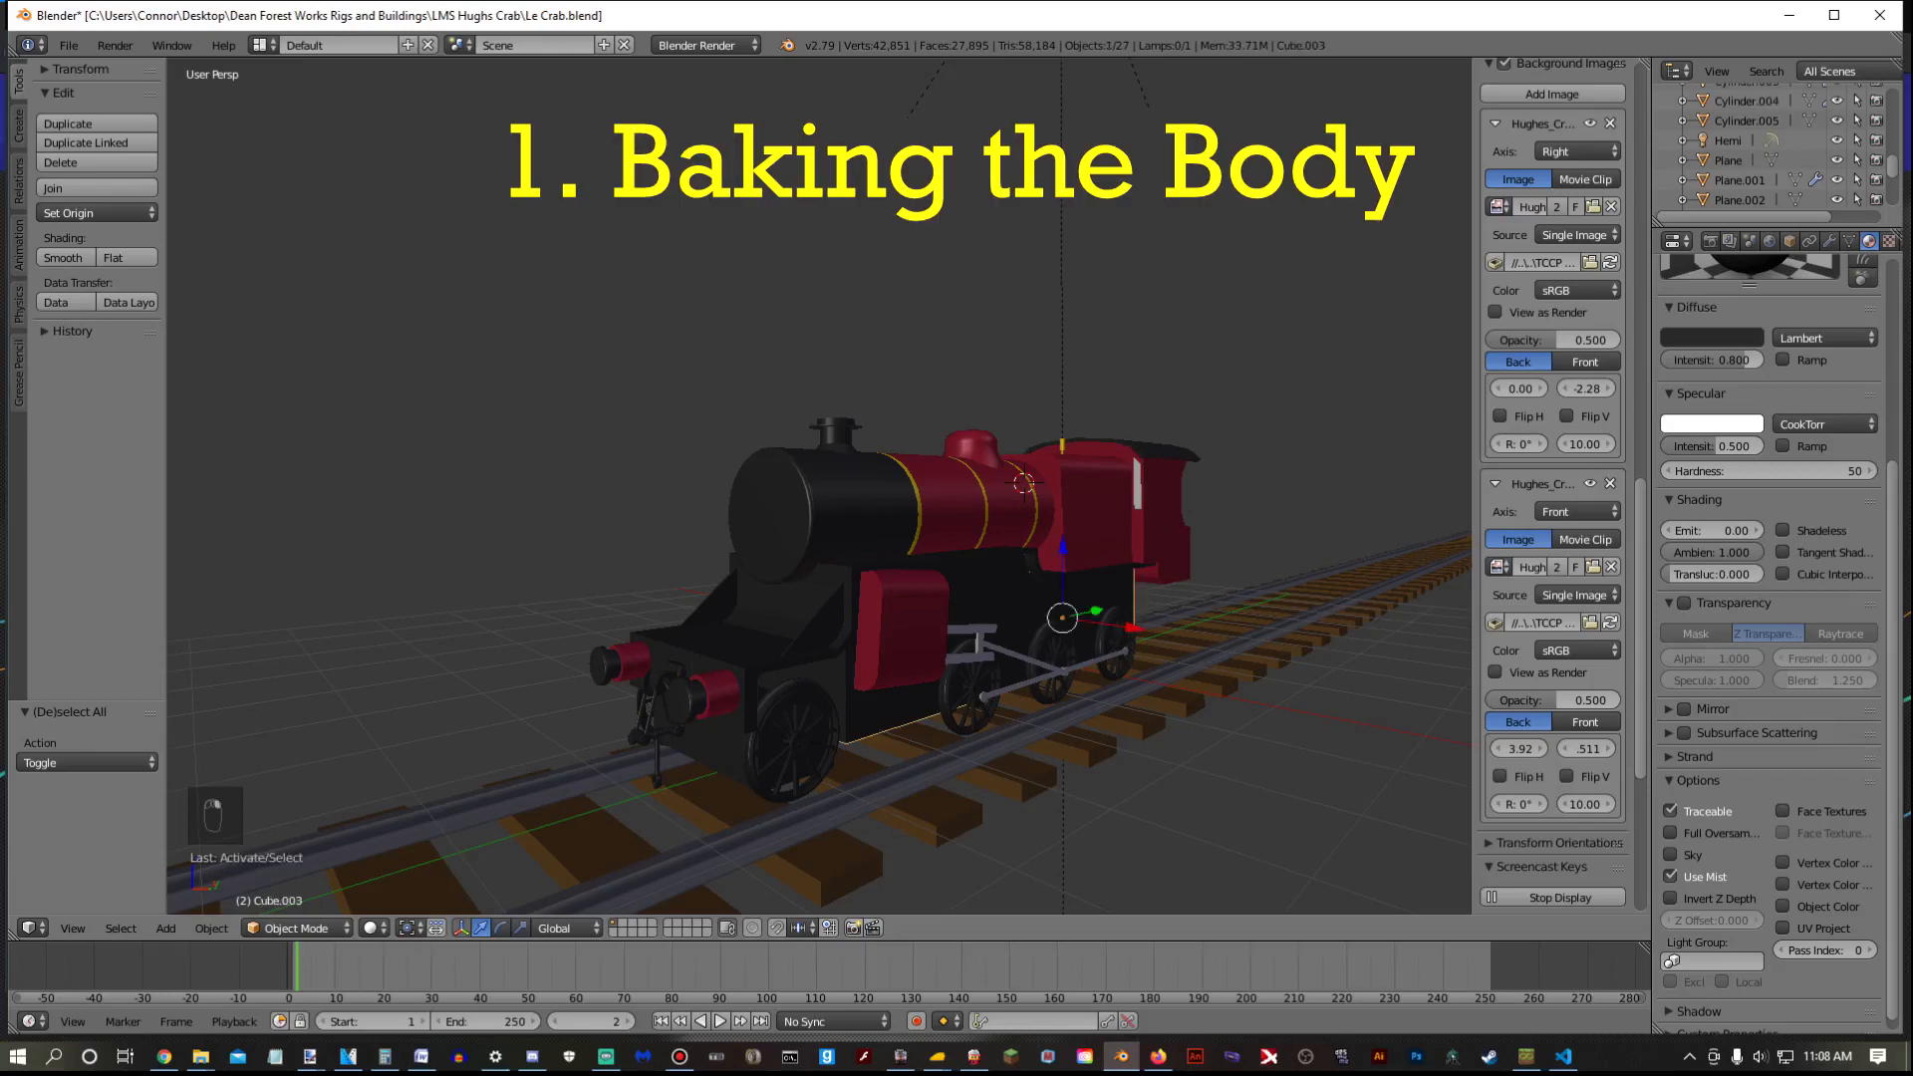
{"action": "right_click", "coordinate": [917, 622], "text": "shift"}
{"action": "right_click", "coordinate": [972, 629], "text": "shift"}
{"action": "right_click", "coordinate": [972, 657], "text": "shift"}
{"action": "right_click", "coordinate": [1020, 657], "text": "shift"}
{"action": "right_click", "coordinate": [1046, 669], "text": "shift"}
{"action": "right_click", "coordinate": [1112, 660], "text": "shift"}
{"action": "right_click", "coordinate": [967, 692], "text": "shift"}
{"action": "right_click", "coordinate": [1018, 686], "text": "shift"}
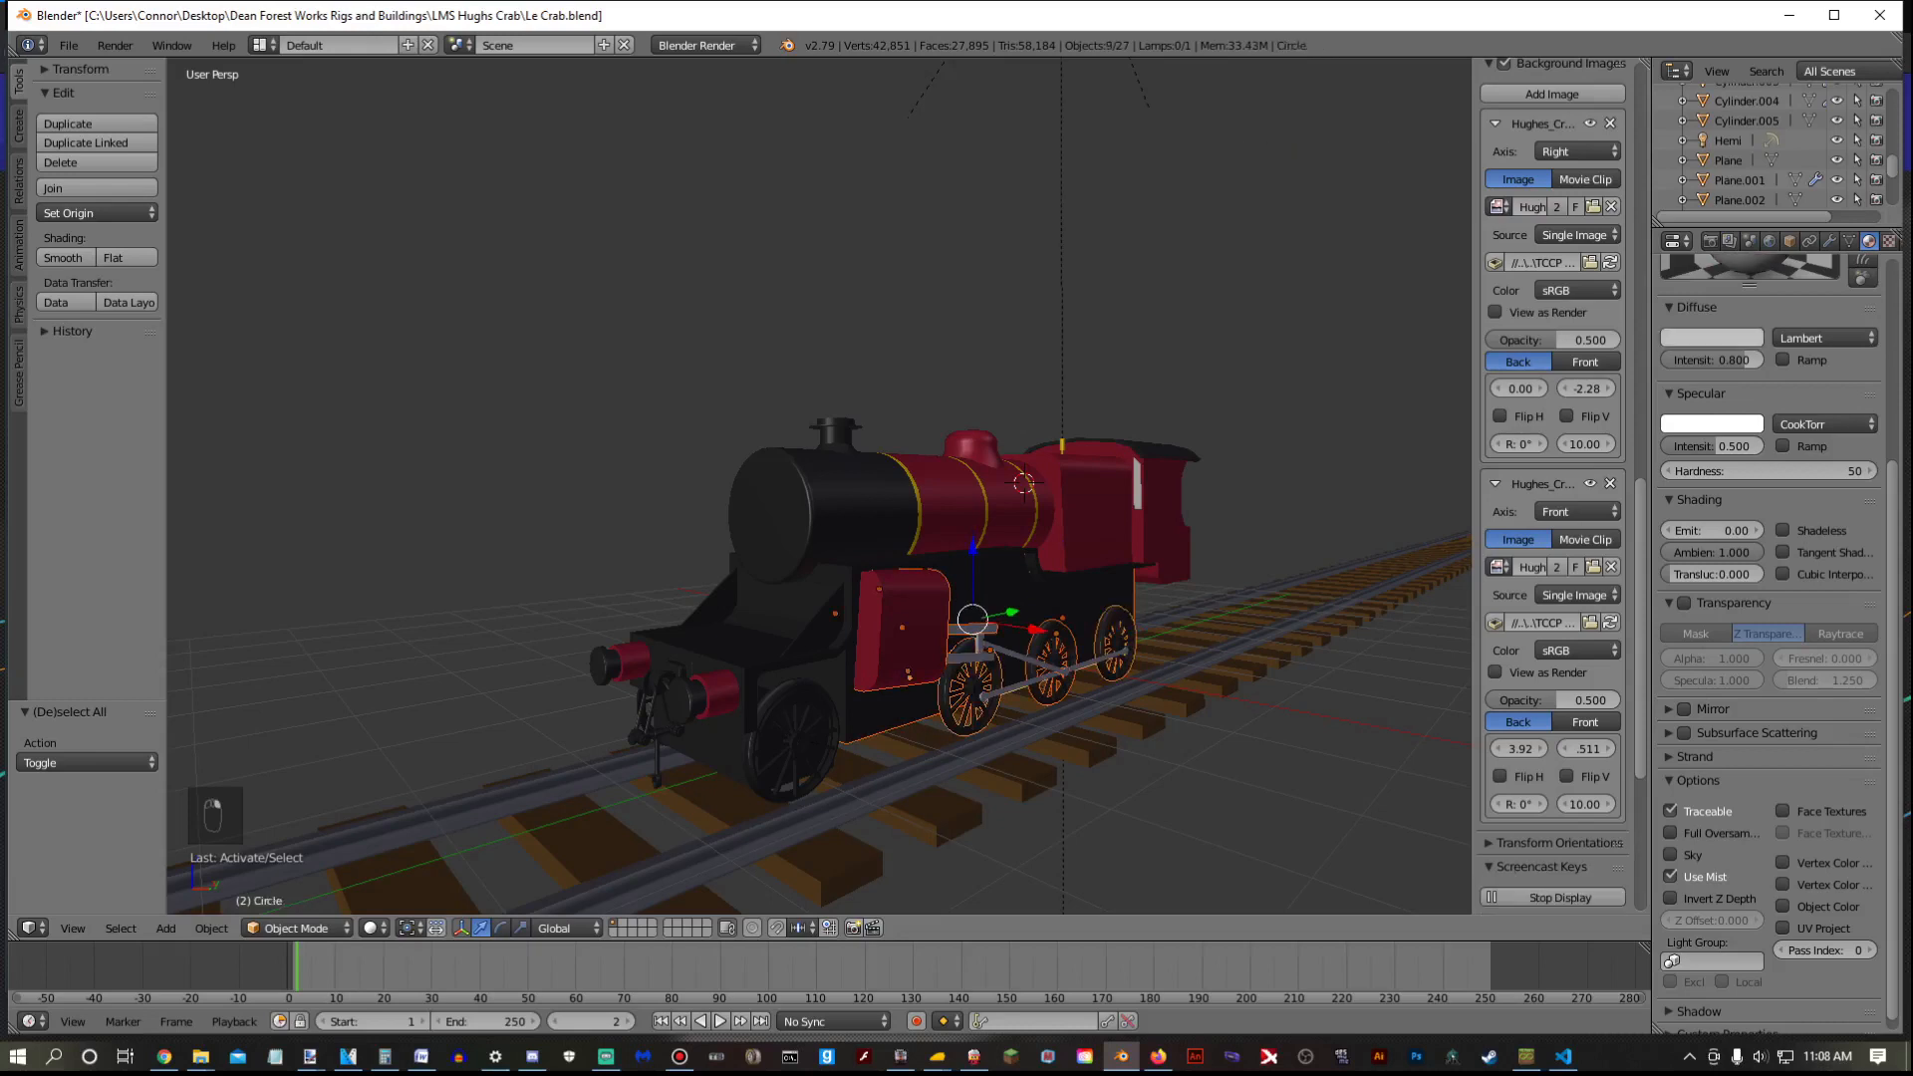
{"action": "right_click", "coordinate": [794, 739], "text": "shift"}
{"action": "right_click", "coordinate": [721, 756], "text": "shift"}
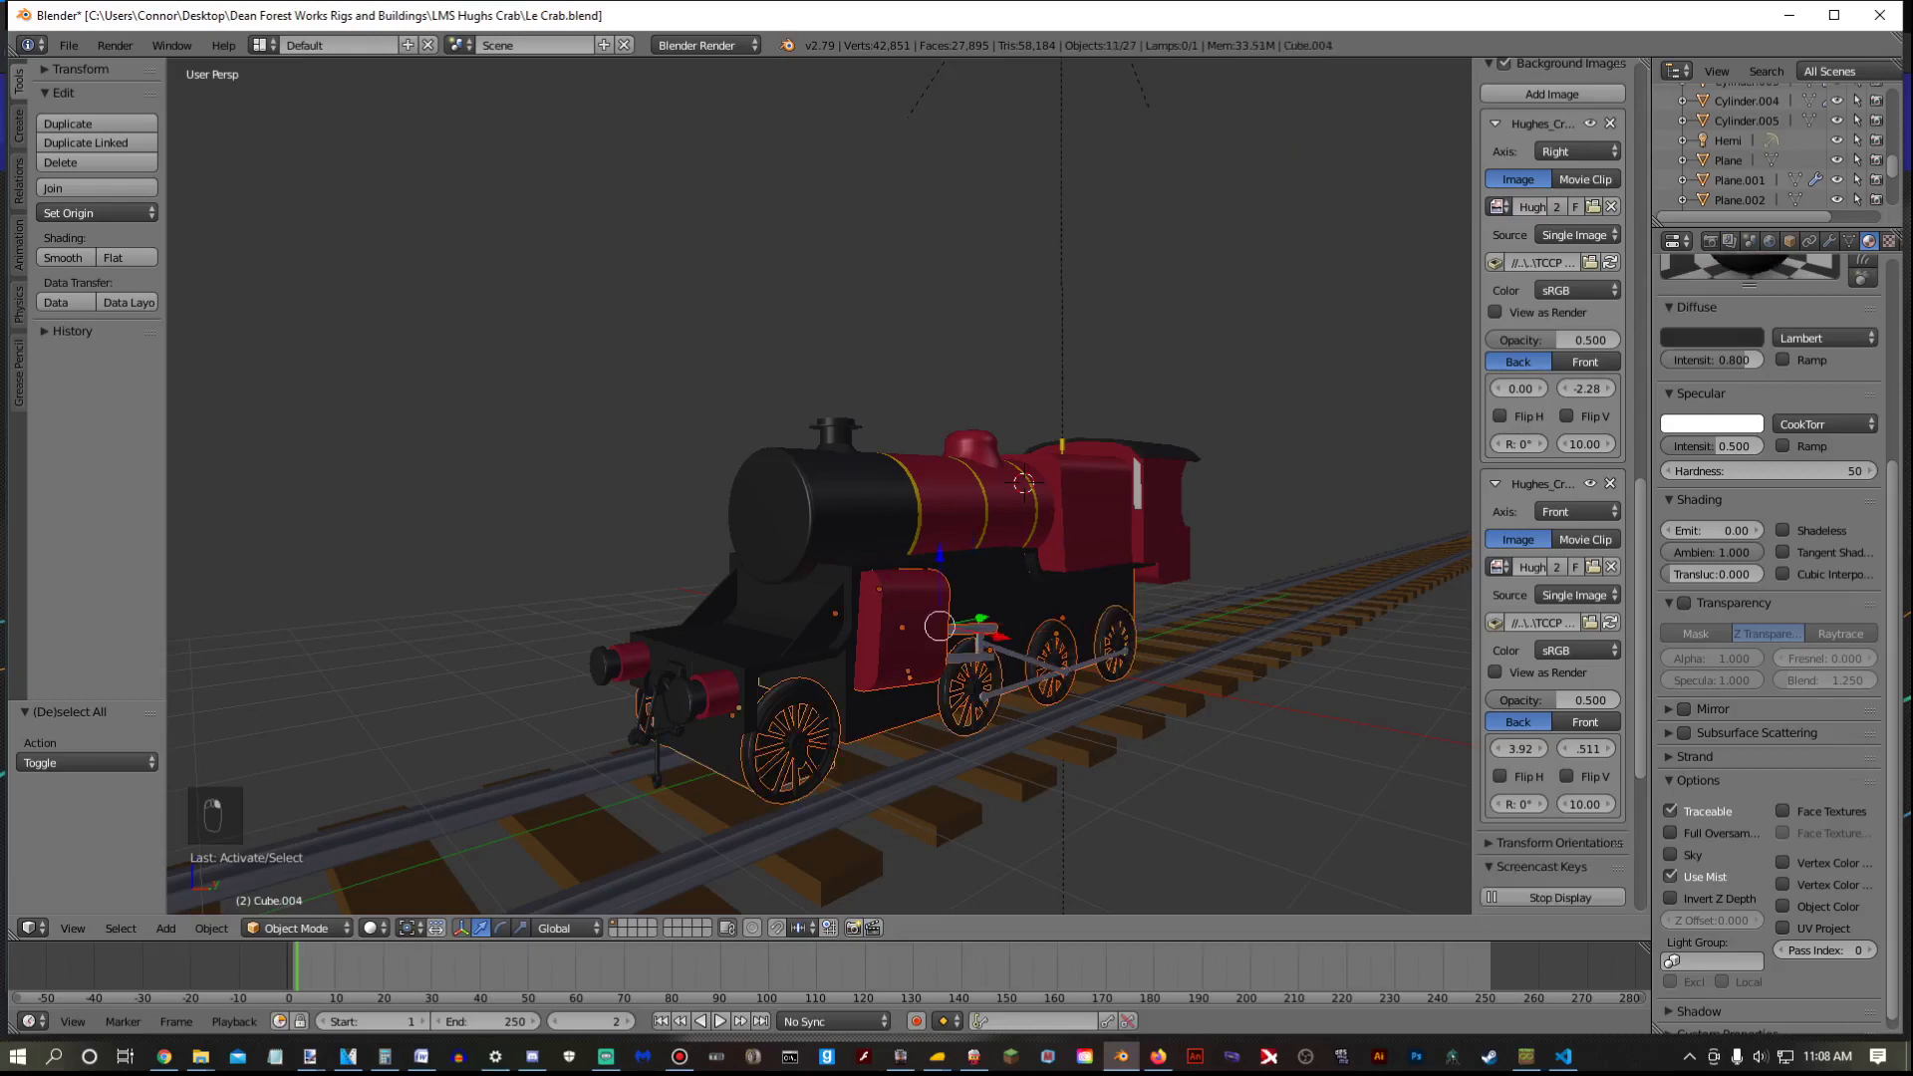
{"action": "key", "text": "m"}
{"action": "left_click", "coordinate": [894, 786]}
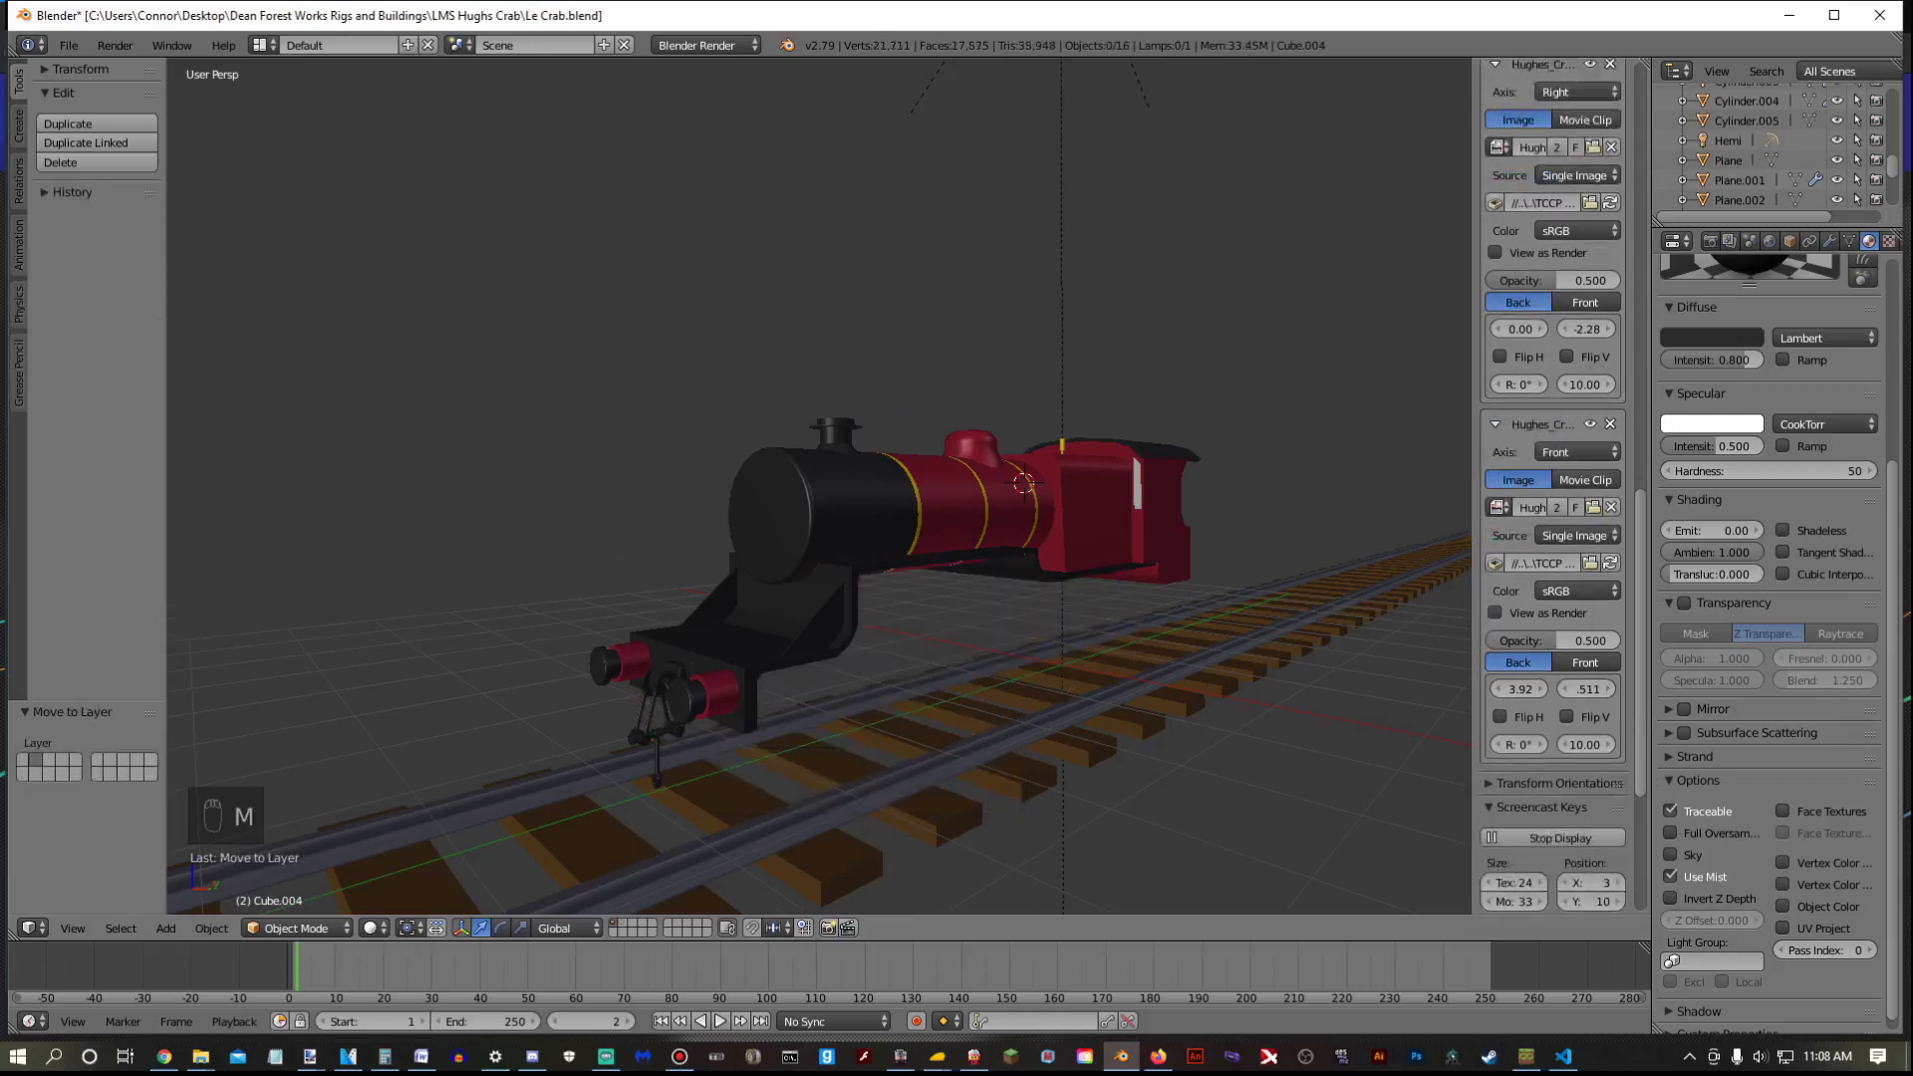
Move the Hemi lamp to layer 2 so it no longer lights the locomotive body
{"action": "right_click", "coordinate": [864, 514]}
{"action": "right_click", "coordinate": [1063, 528]}
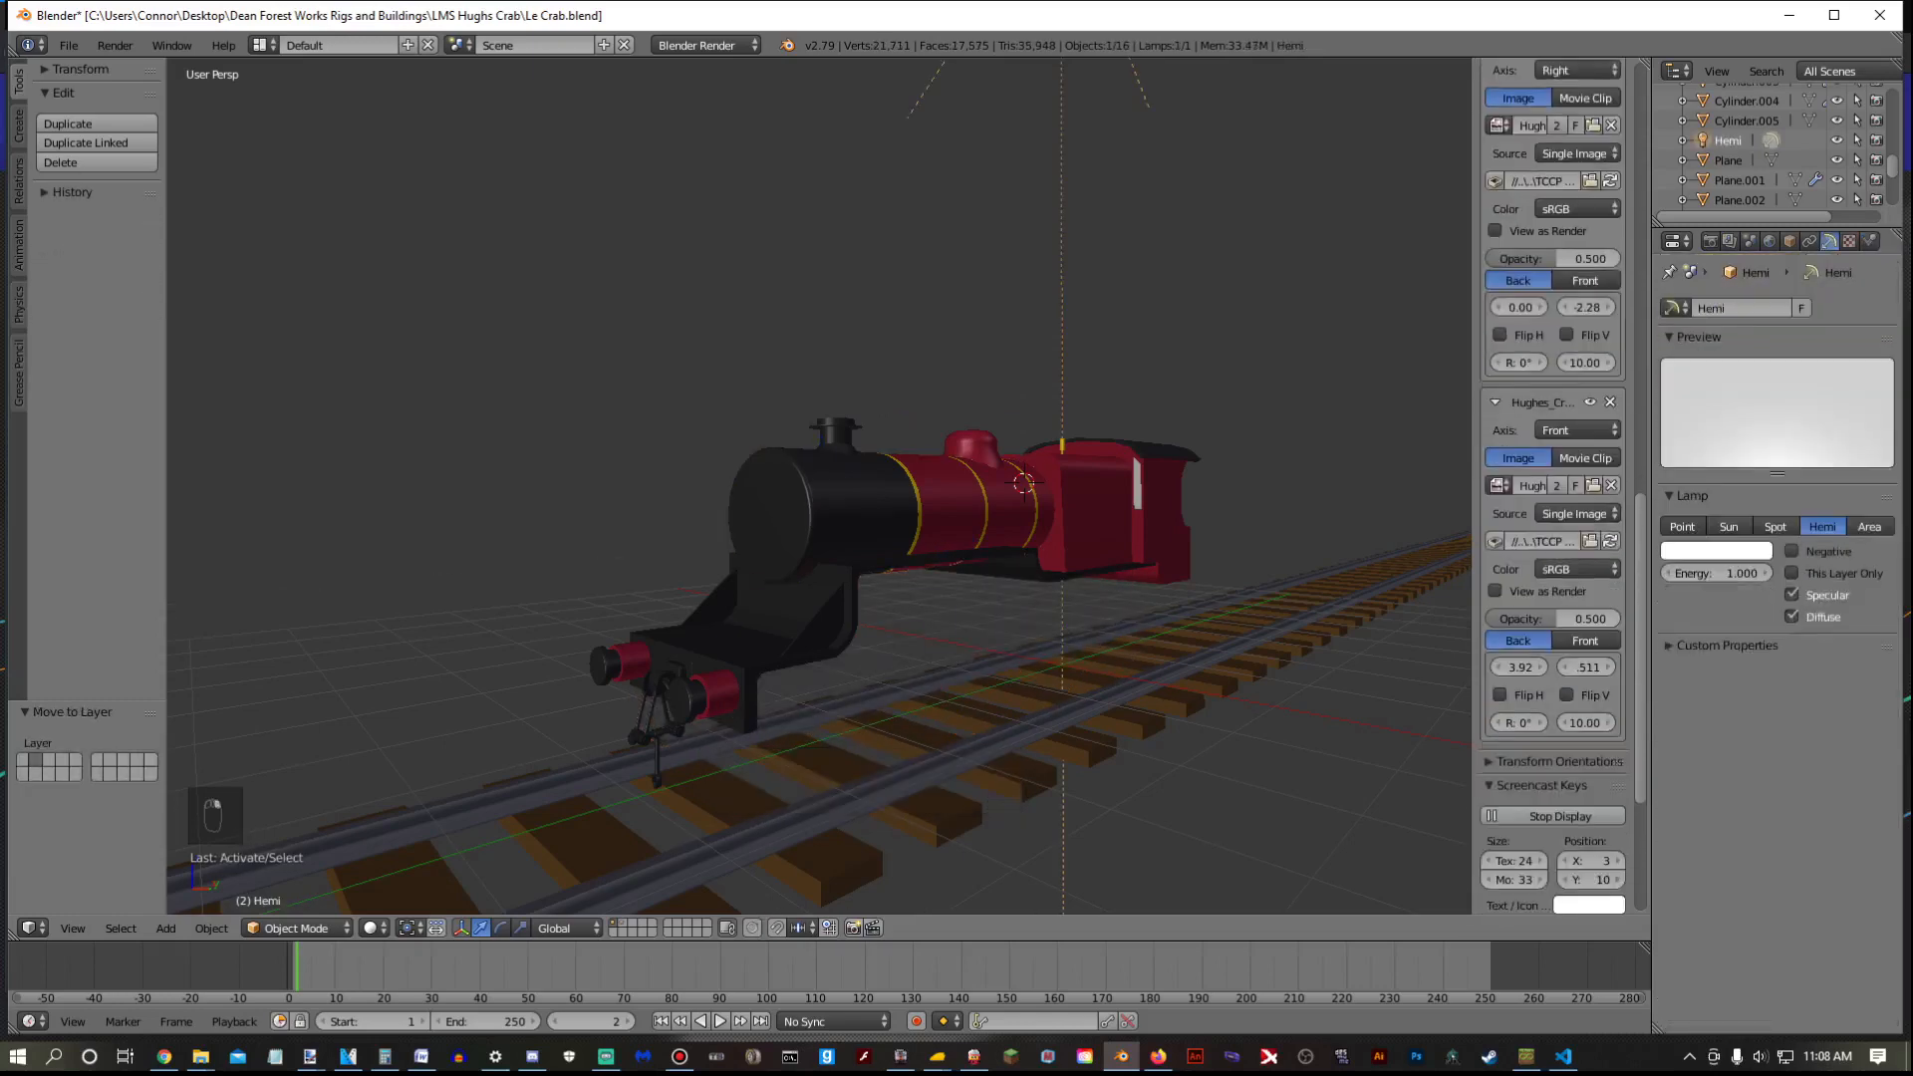
{"action": "key", "text": "m"}
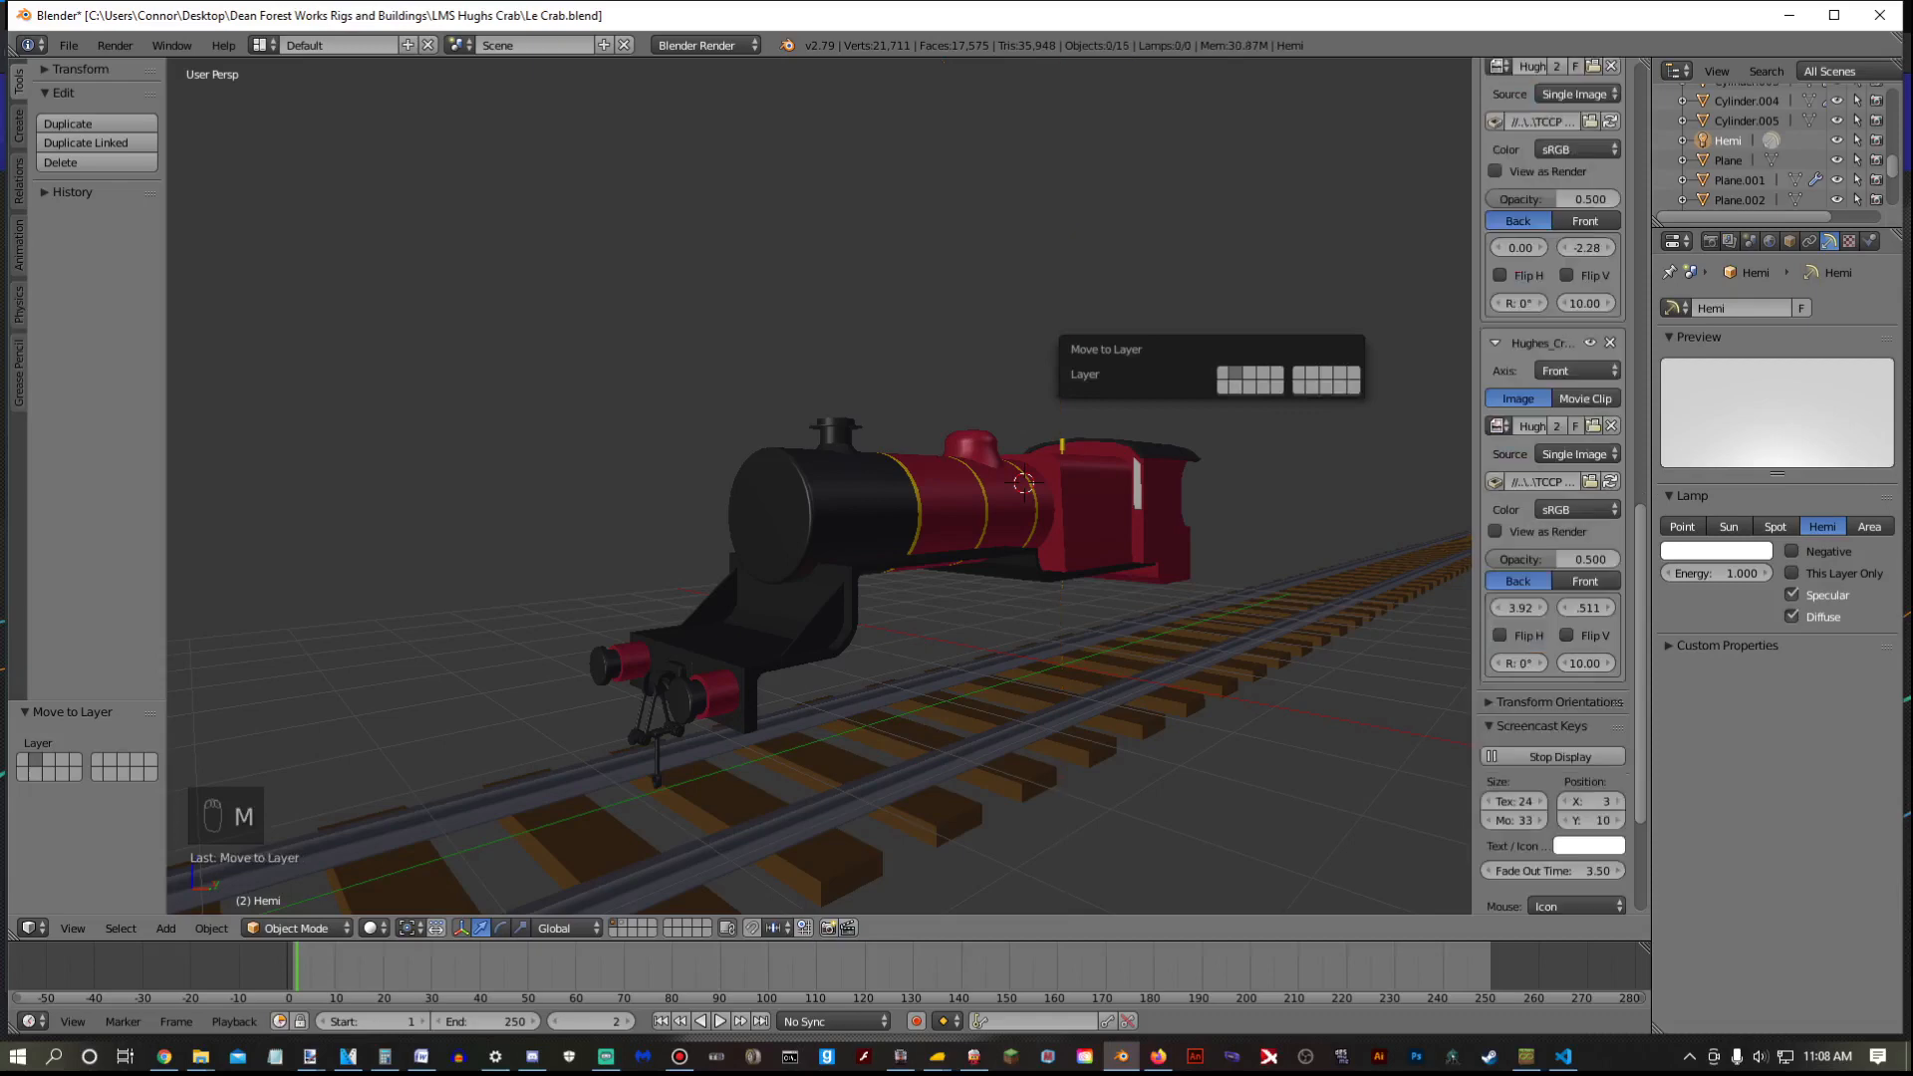
{"action": "left_click", "coordinate": [1230, 368]}
{"action": "scroll", "coordinate": [817, 488], "scroll_direction": "up", "scroll_amount": 4}
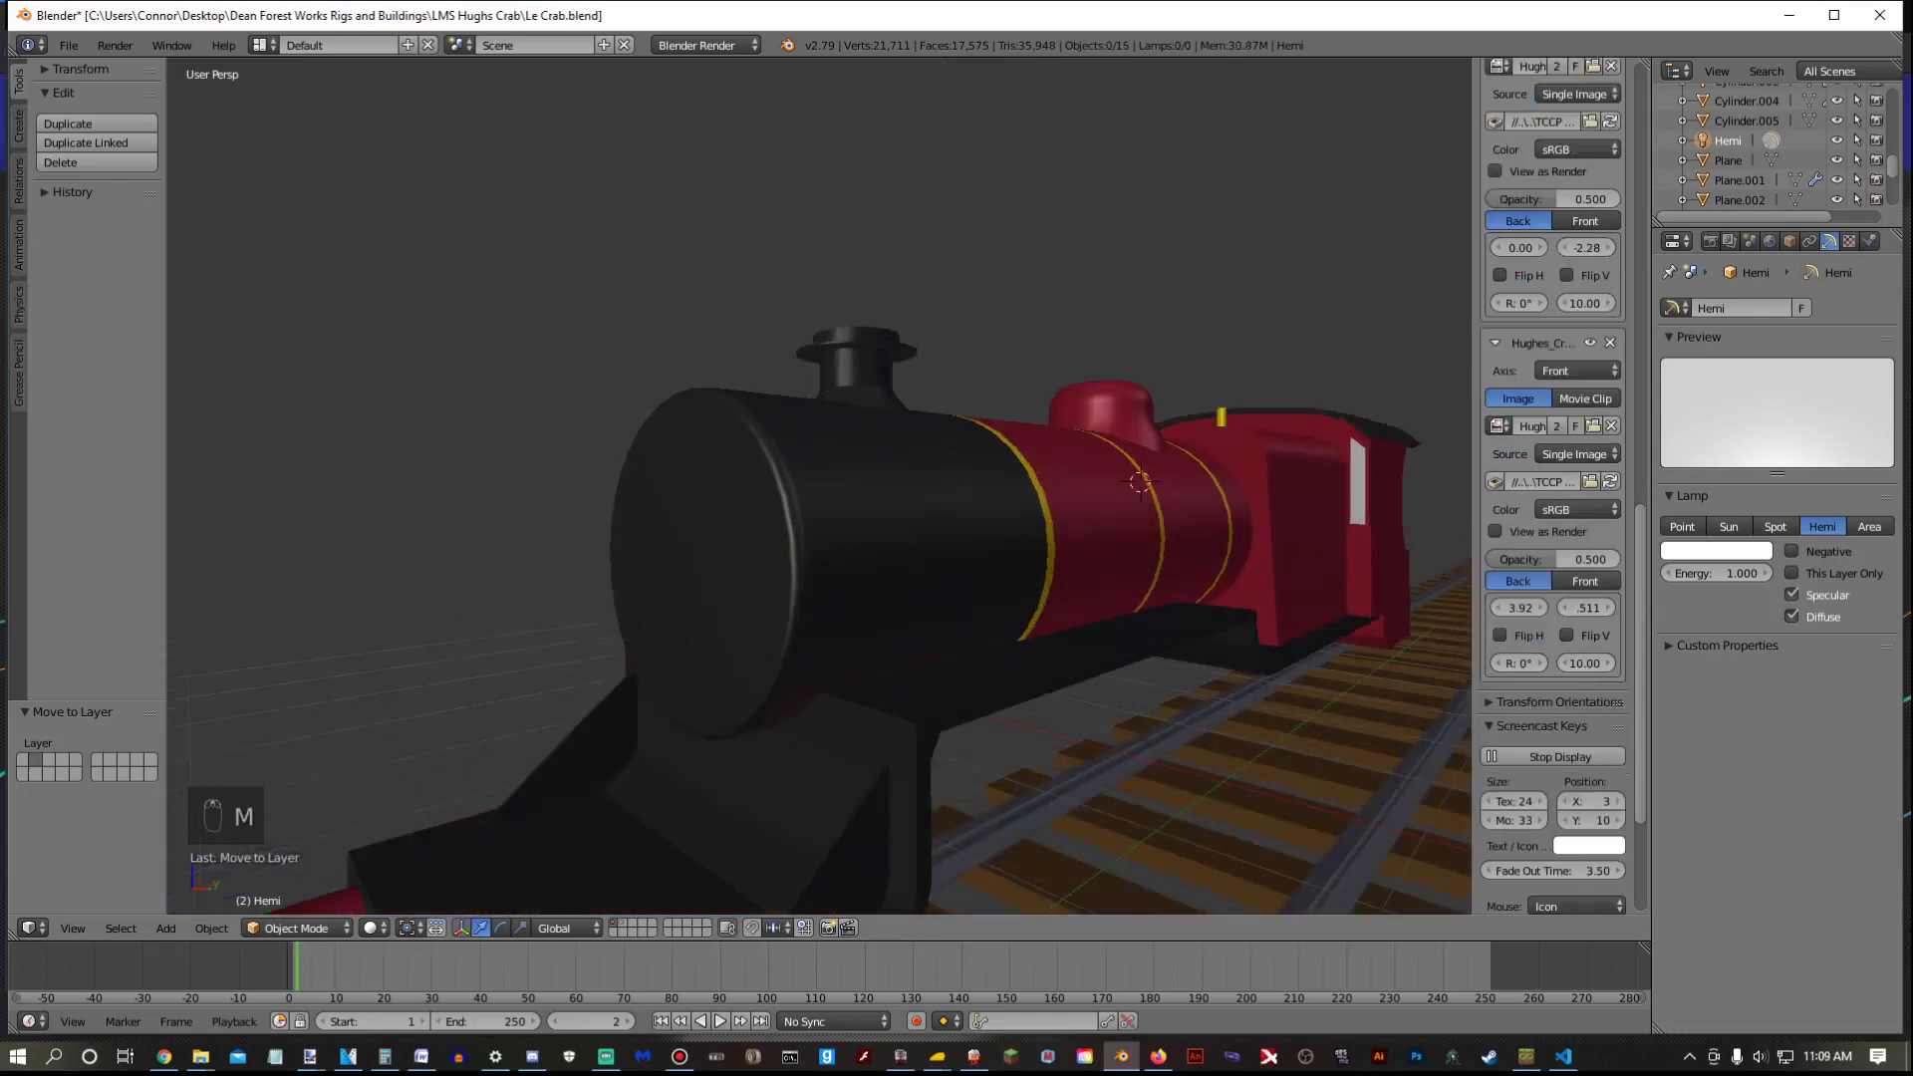
{"action": "middle_click_drag", "start_coordinate": [817, 488], "coordinate": [707, 378]}
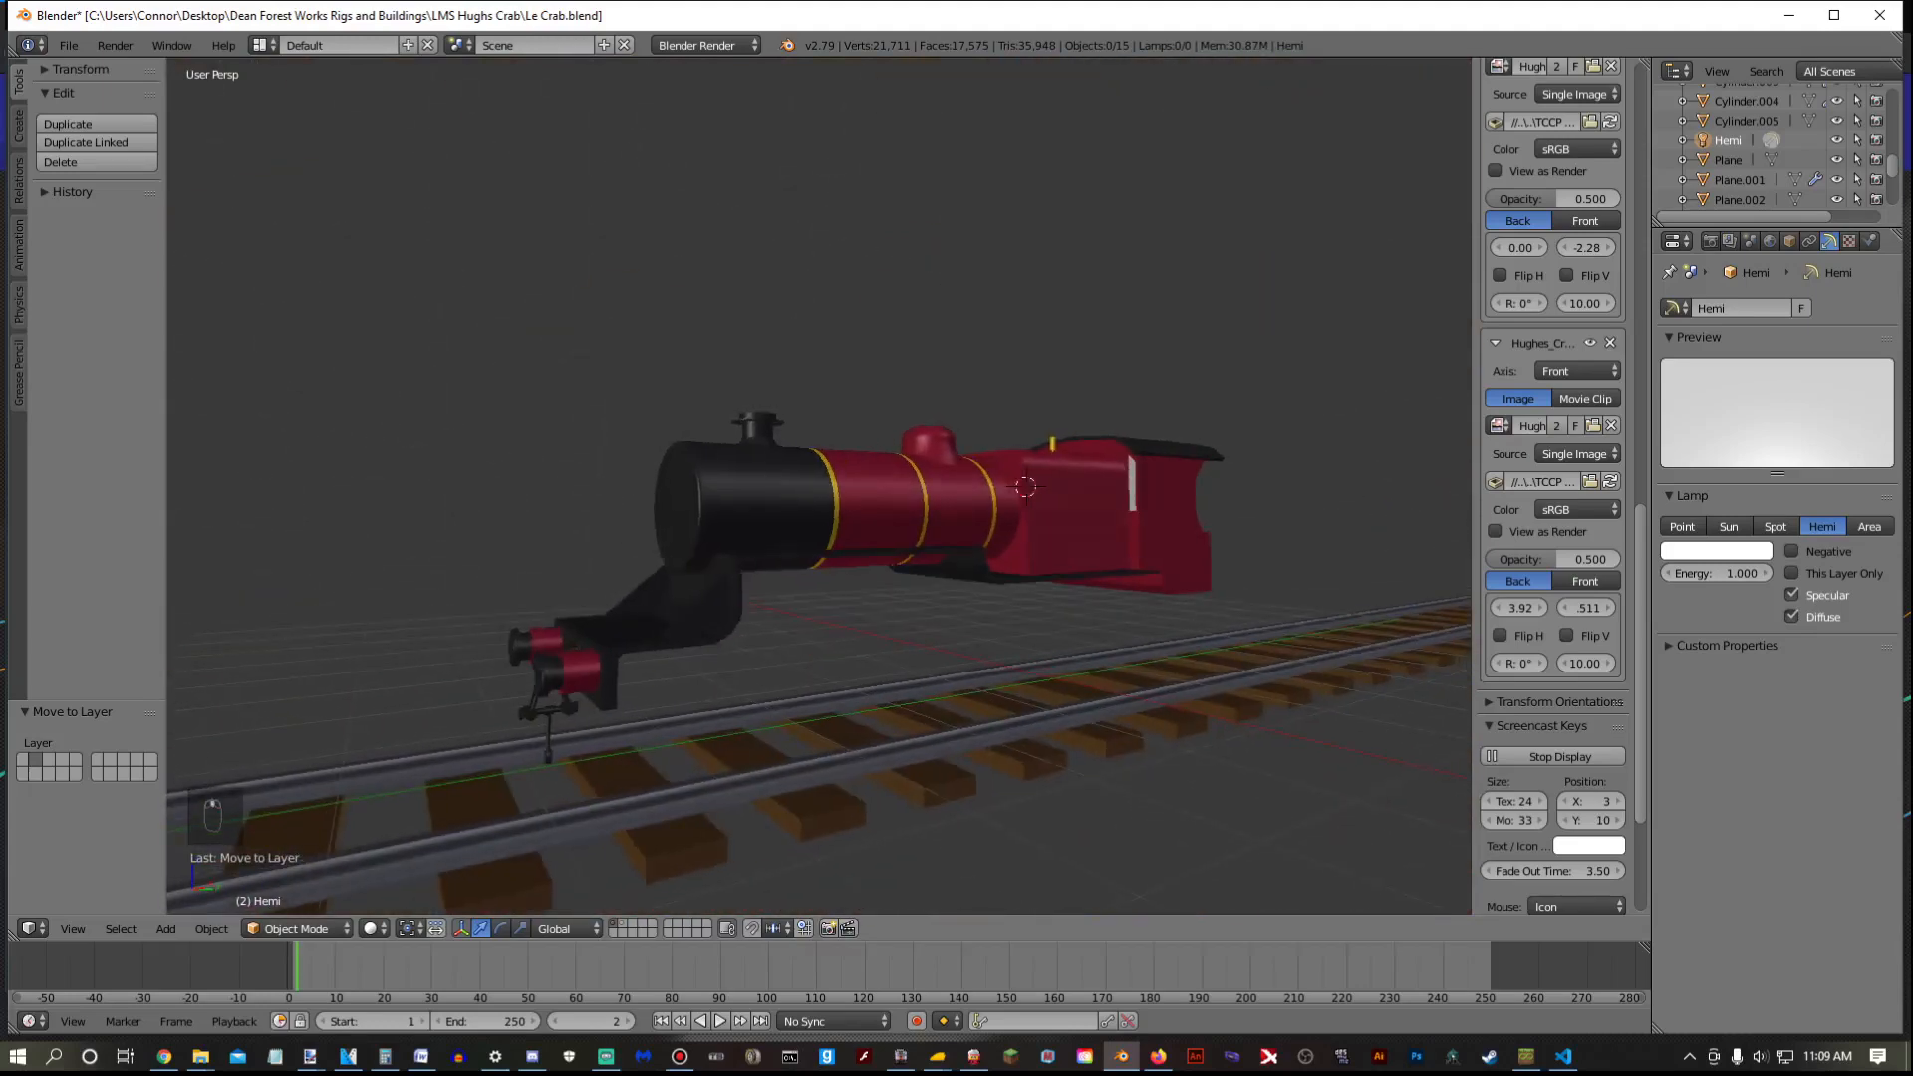
{"action": "scroll", "coordinate": [819, 486], "scroll_direction": "up", "scroll_amount": 4}
{"action": "scroll", "coordinate": [819, 486], "scroll_direction": "down", "scroll_amount": 3}
{"action": "scroll", "coordinate": [819, 486], "scroll_direction": "up", "scroll_amount": 1}
{"action": "middle_click_drag", "start_coordinate": [819, 486], "coordinate": [922, 480]}
{"action": "scroll", "coordinate": [922, 481], "scroll_direction": "down", "scroll_amount": 4}
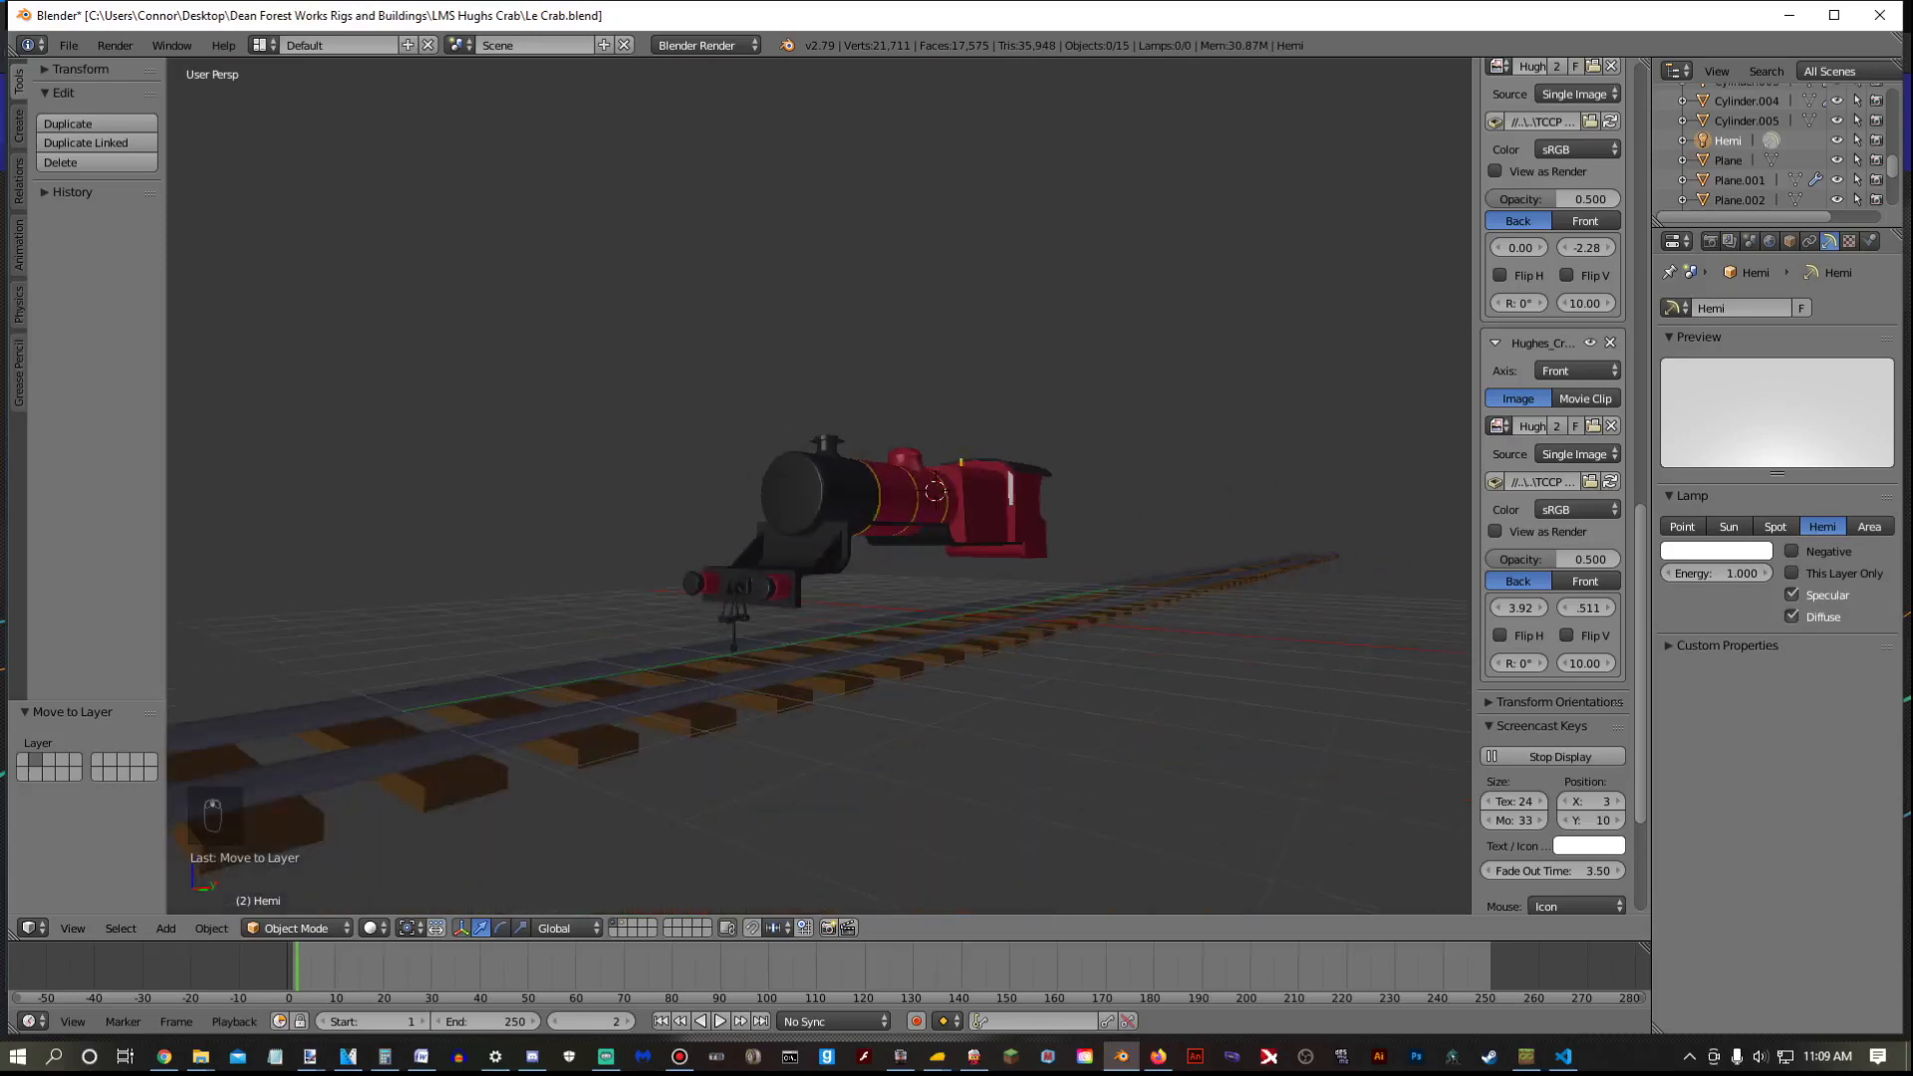
Unwrap all faces of the black buffer heads with Smart UV Project, using angle limit 63.00 and island margin 0.01
{"action": "scroll", "coordinate": [819, 486], "scroll_direction": "up", "scroll_amount": 2}
{"action": "right_click", "coordinate": [717, 672]}
{"action": "key", "text": "Tab"}
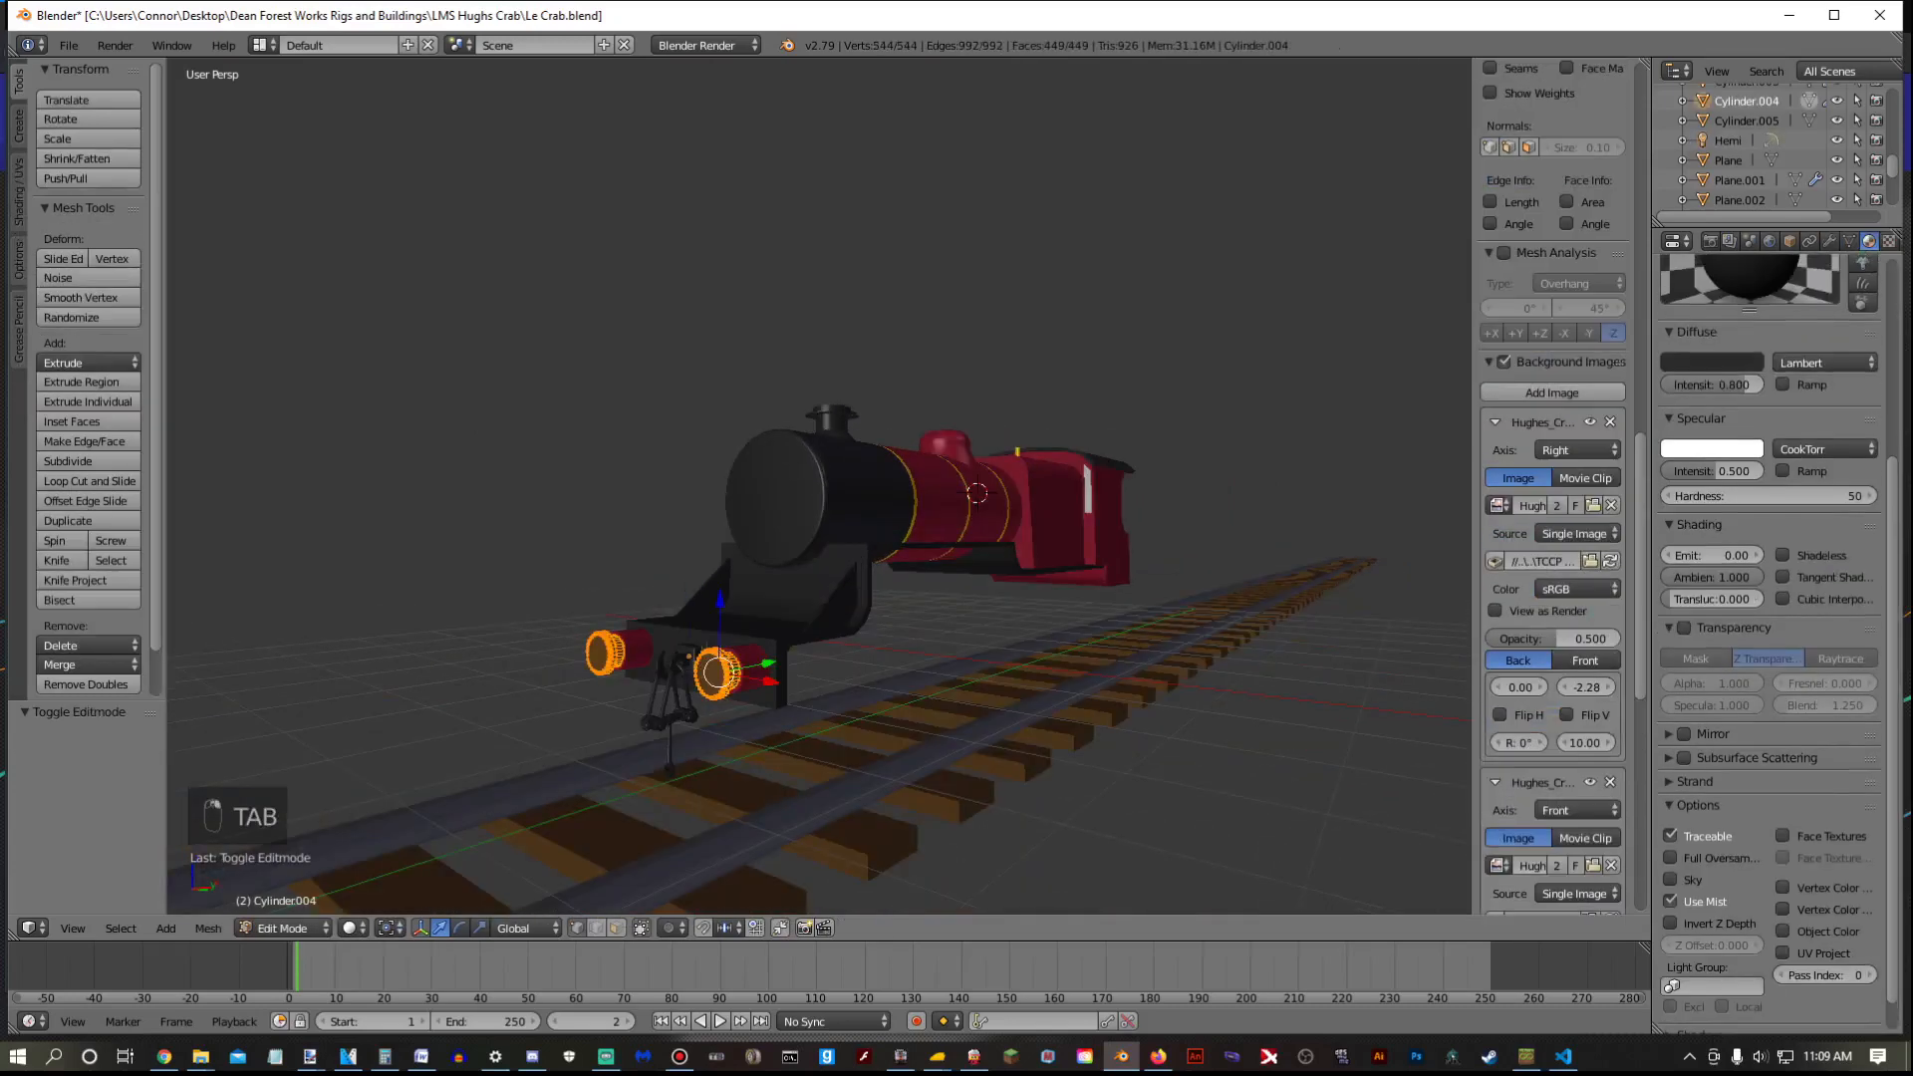
{"action": "key", "text": "a"}
{"action": "key", "text": "a"}
{"action": "key", "text": "a"}
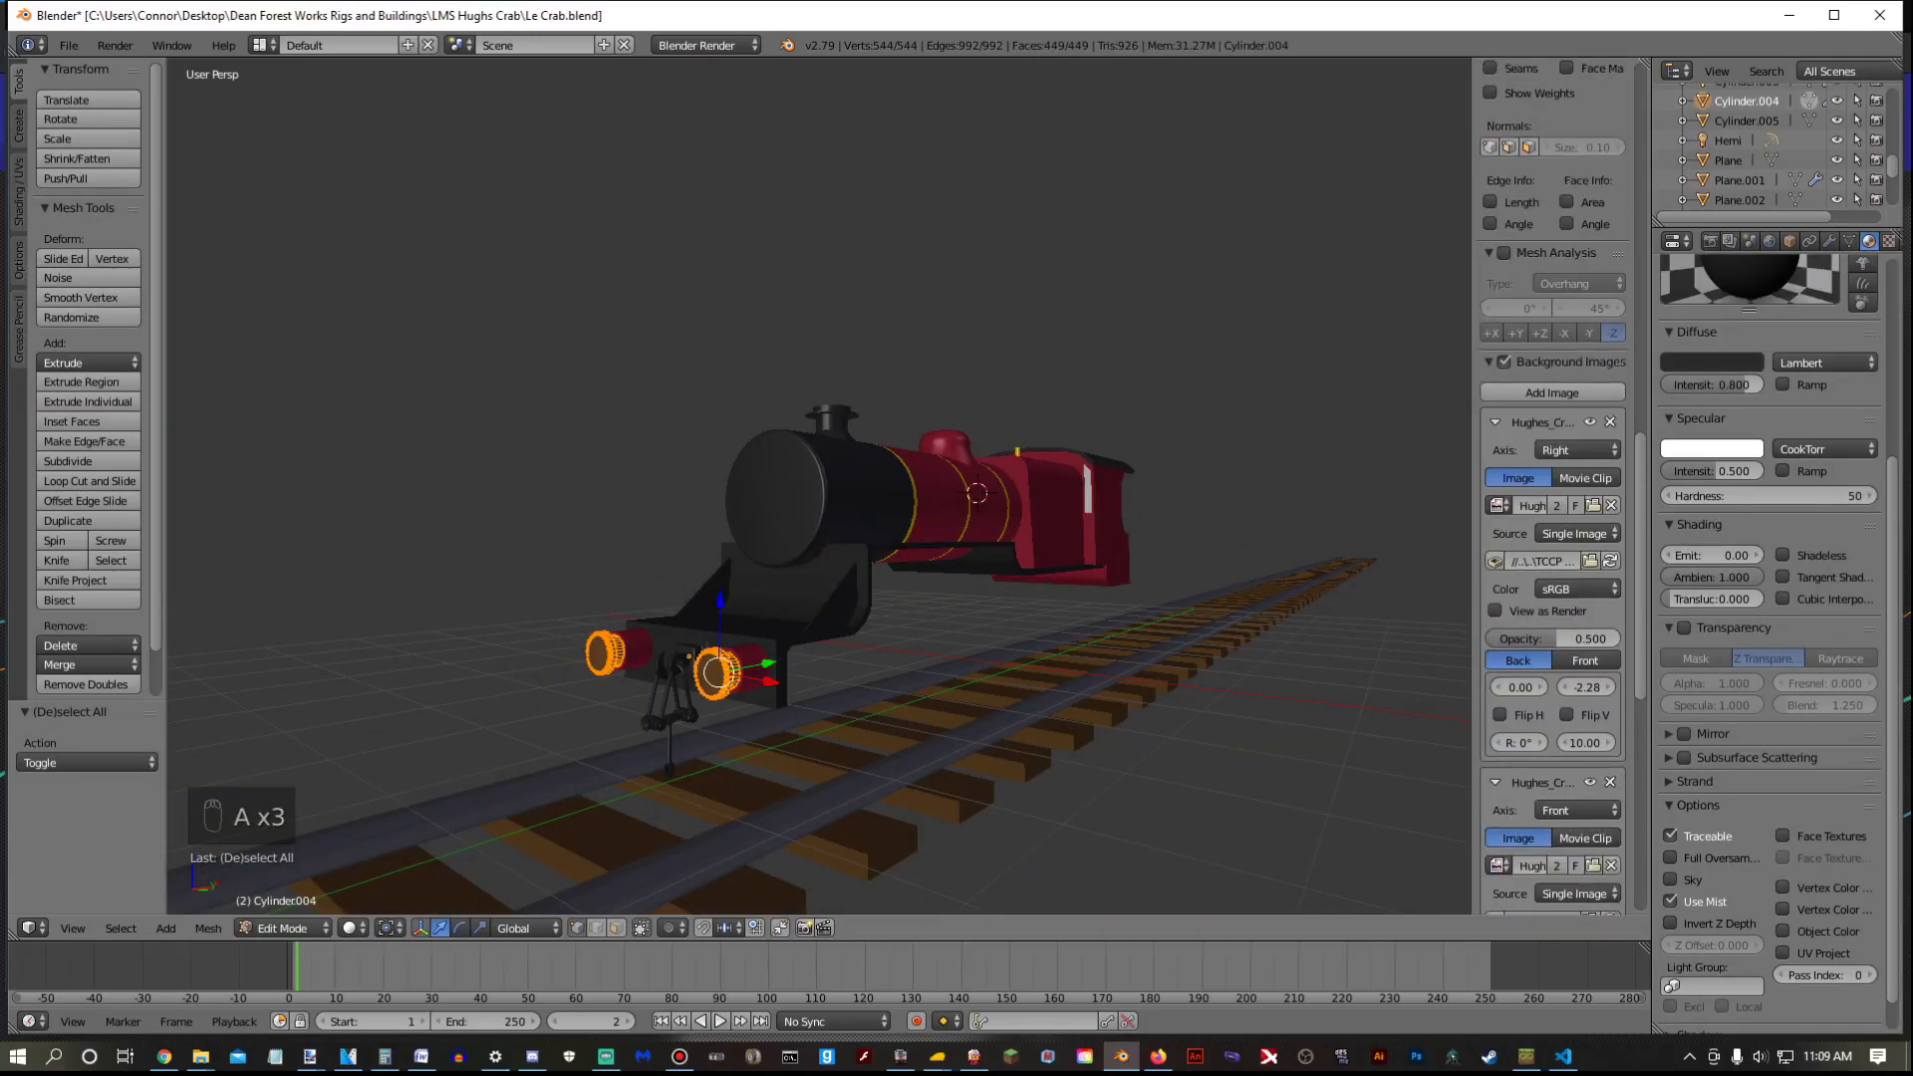
{"action": "key", "text": "u"}
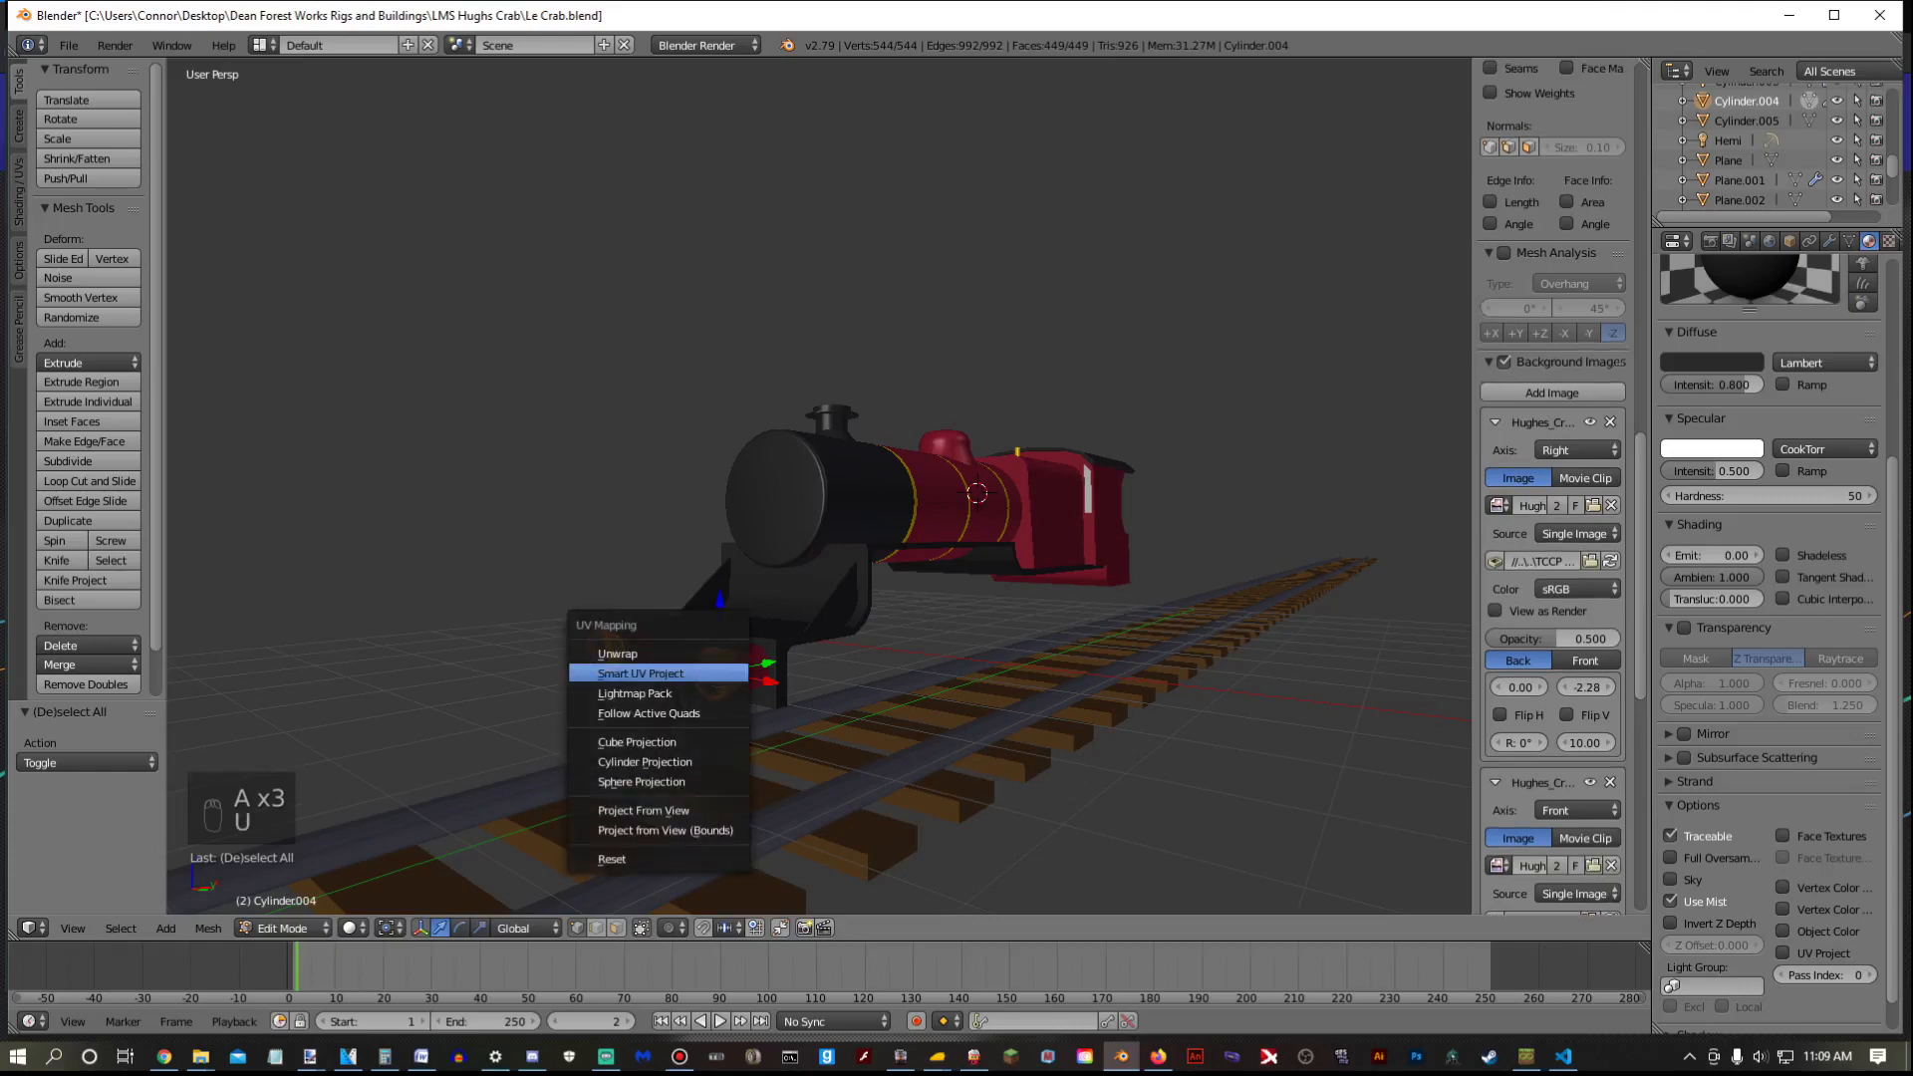
{"action": "left_click", "coordinate": [717, 671]}
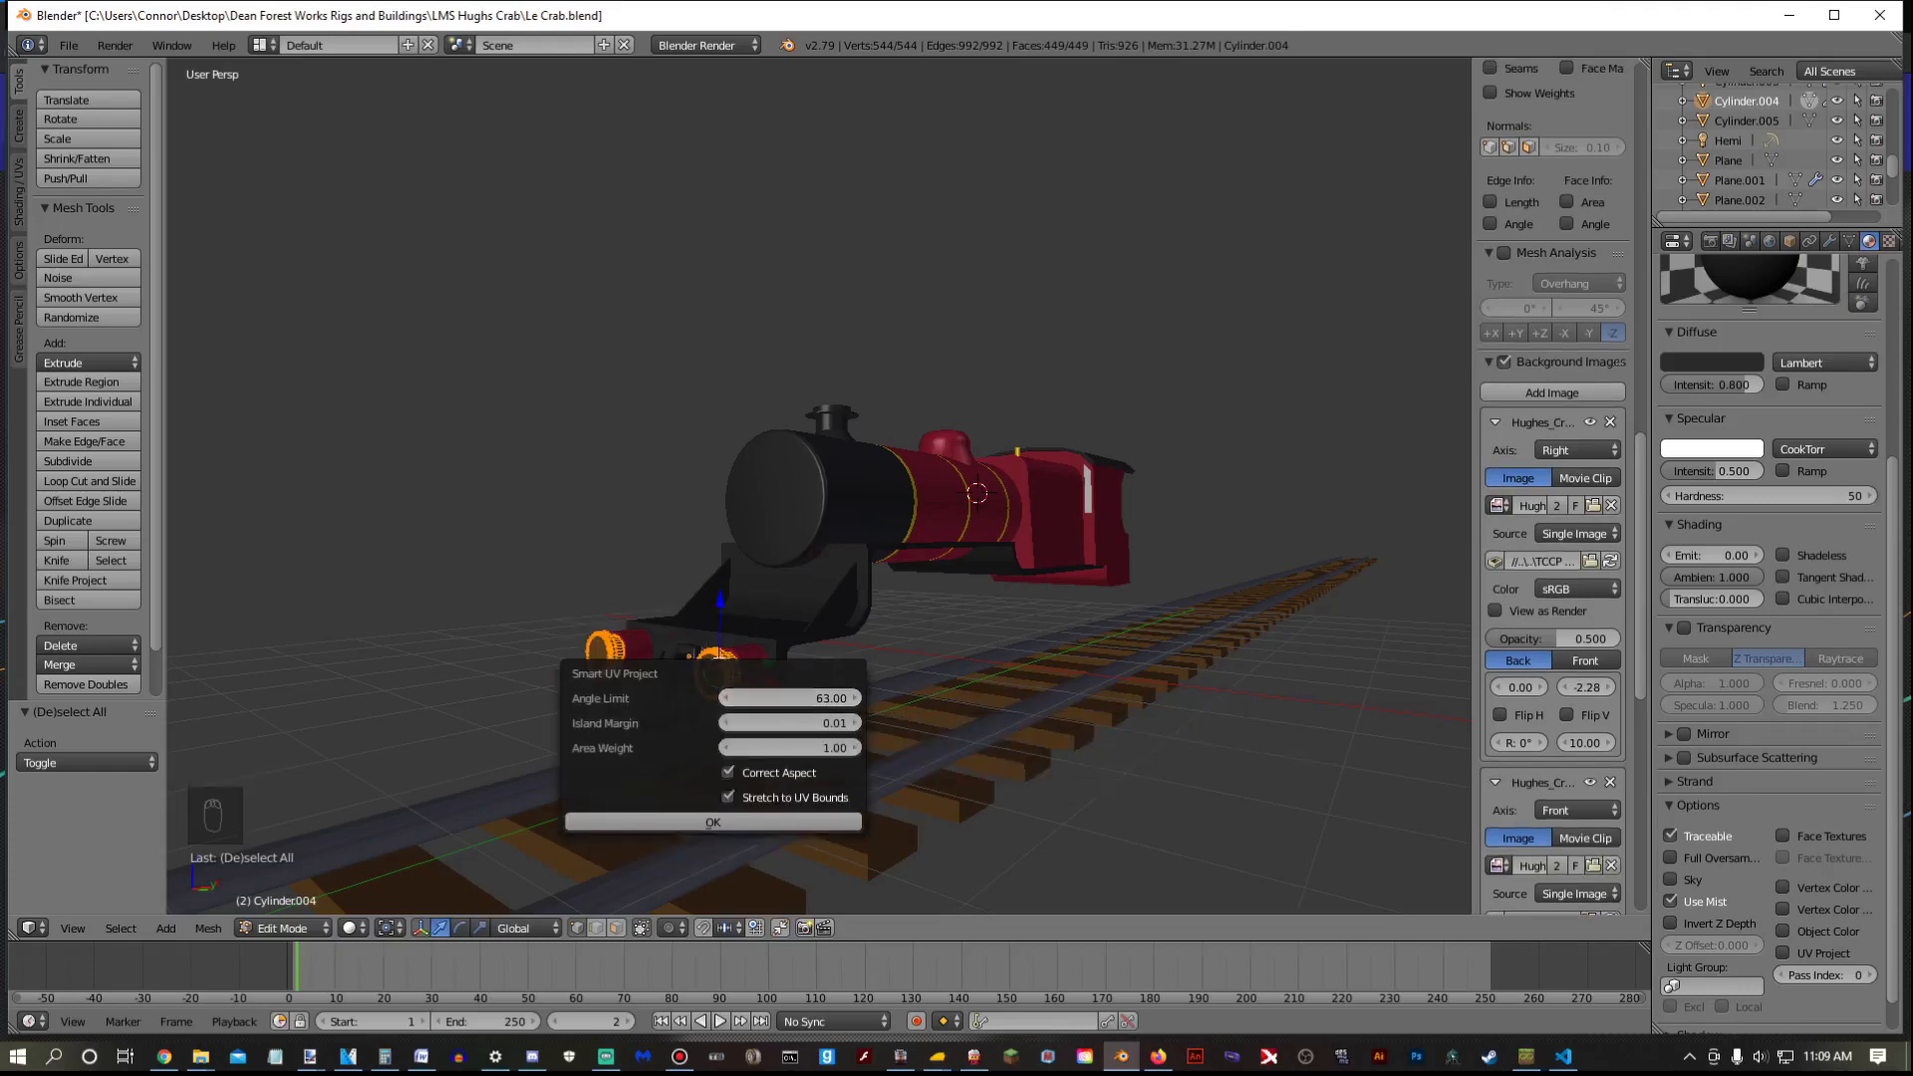
{"action": "left_click", "coordinate": [713, 822]}
Set the viewport to Texture shading, split it in two, and show an empty UV/Image Editor in the new area
{"action": "left_click", "coordinate": [355, 928]}
{"action": "left_click", "coordinate": [384, 839]}
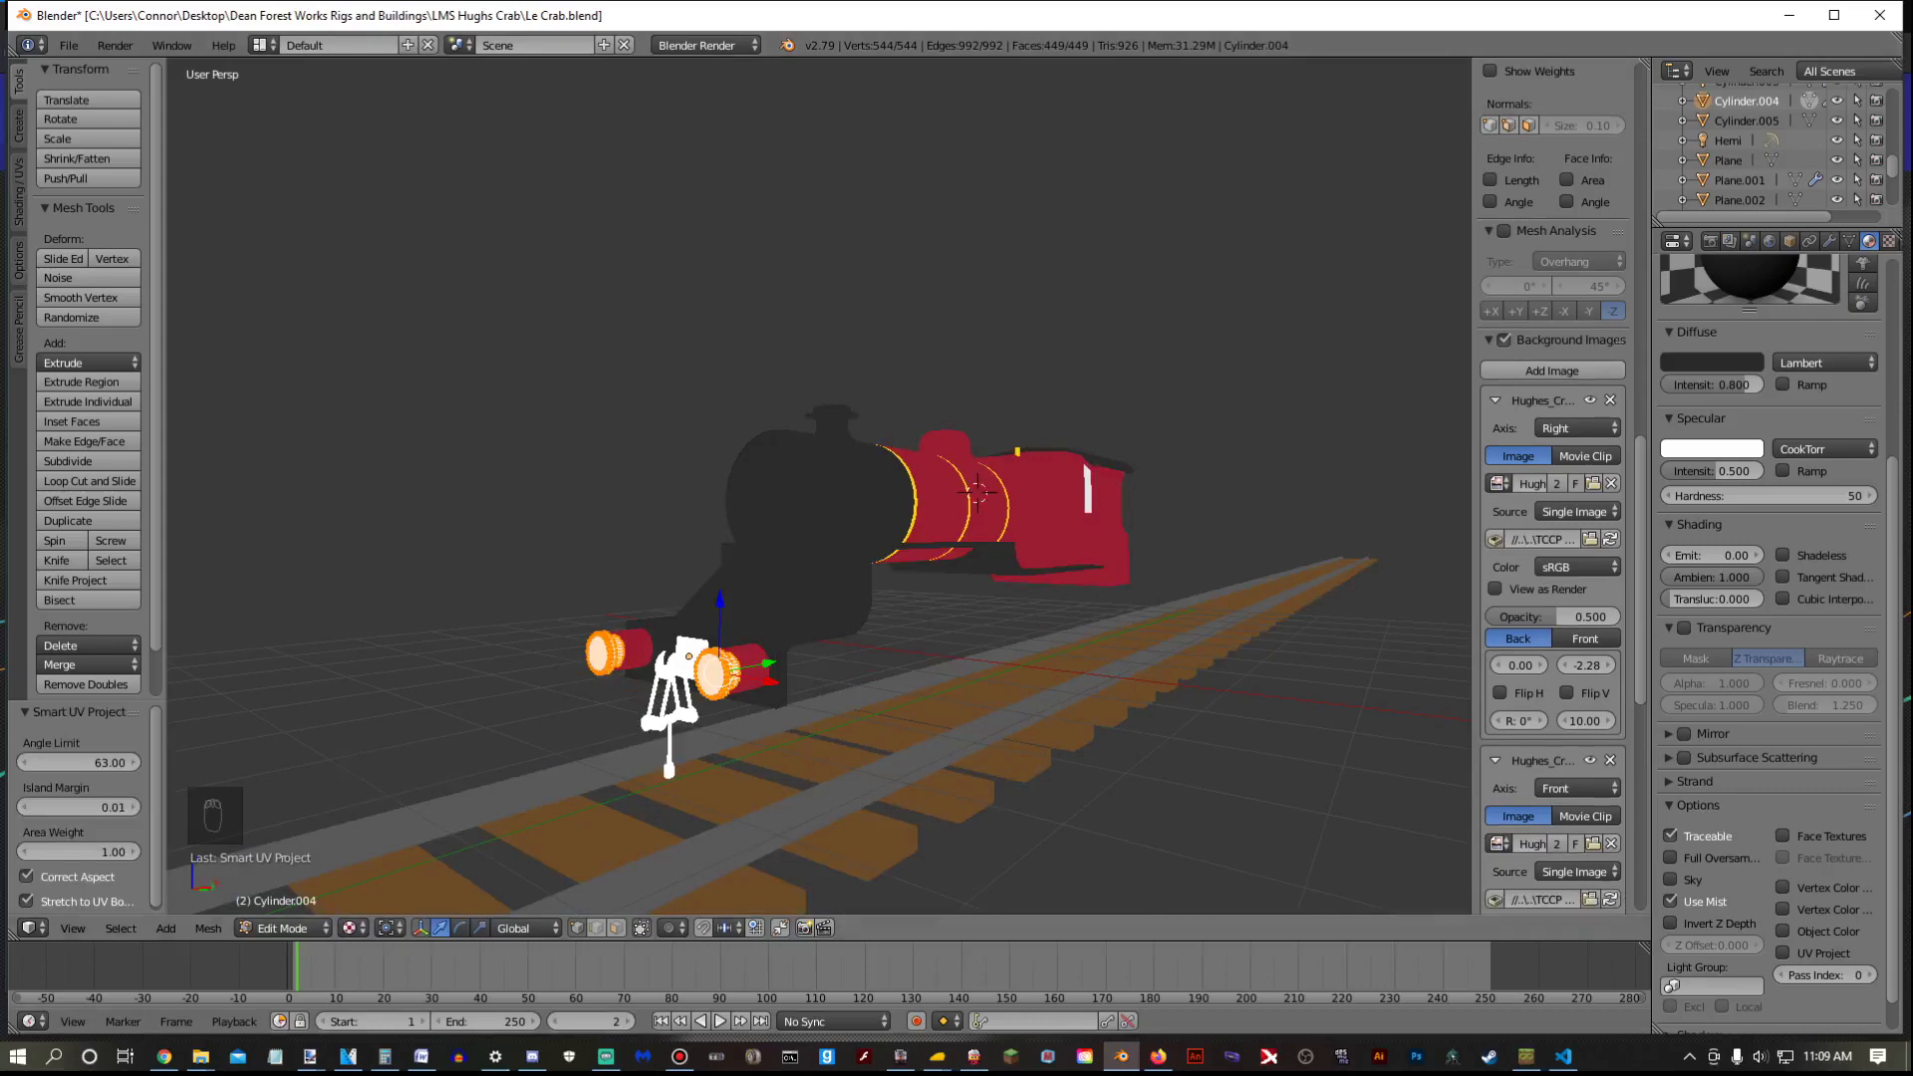
{"action": "left_click_drag", "start_coordinate": [1645, 63], "coordinate": [900, 115]}
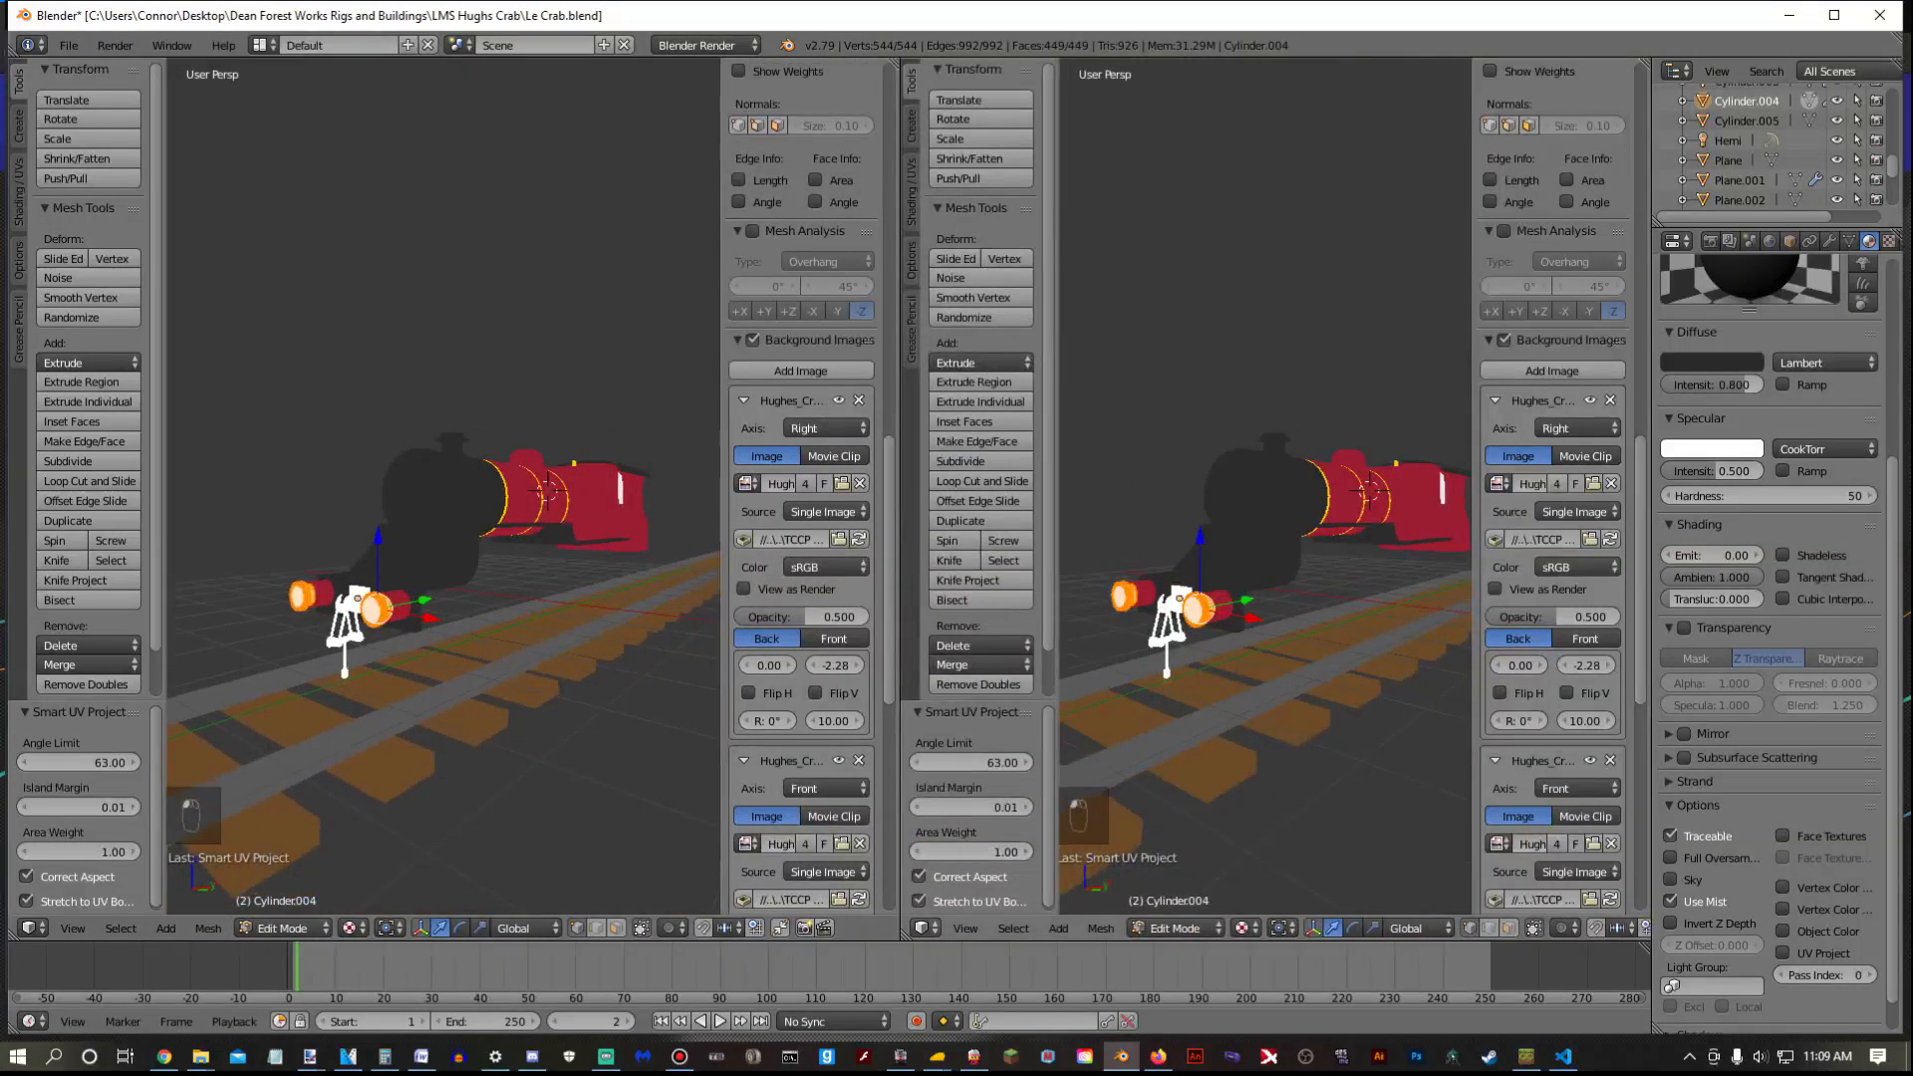
{"action": "left_click", "coordinate": [926, 928]}
{"action": "left_click", "coordinate": [980, 774]}
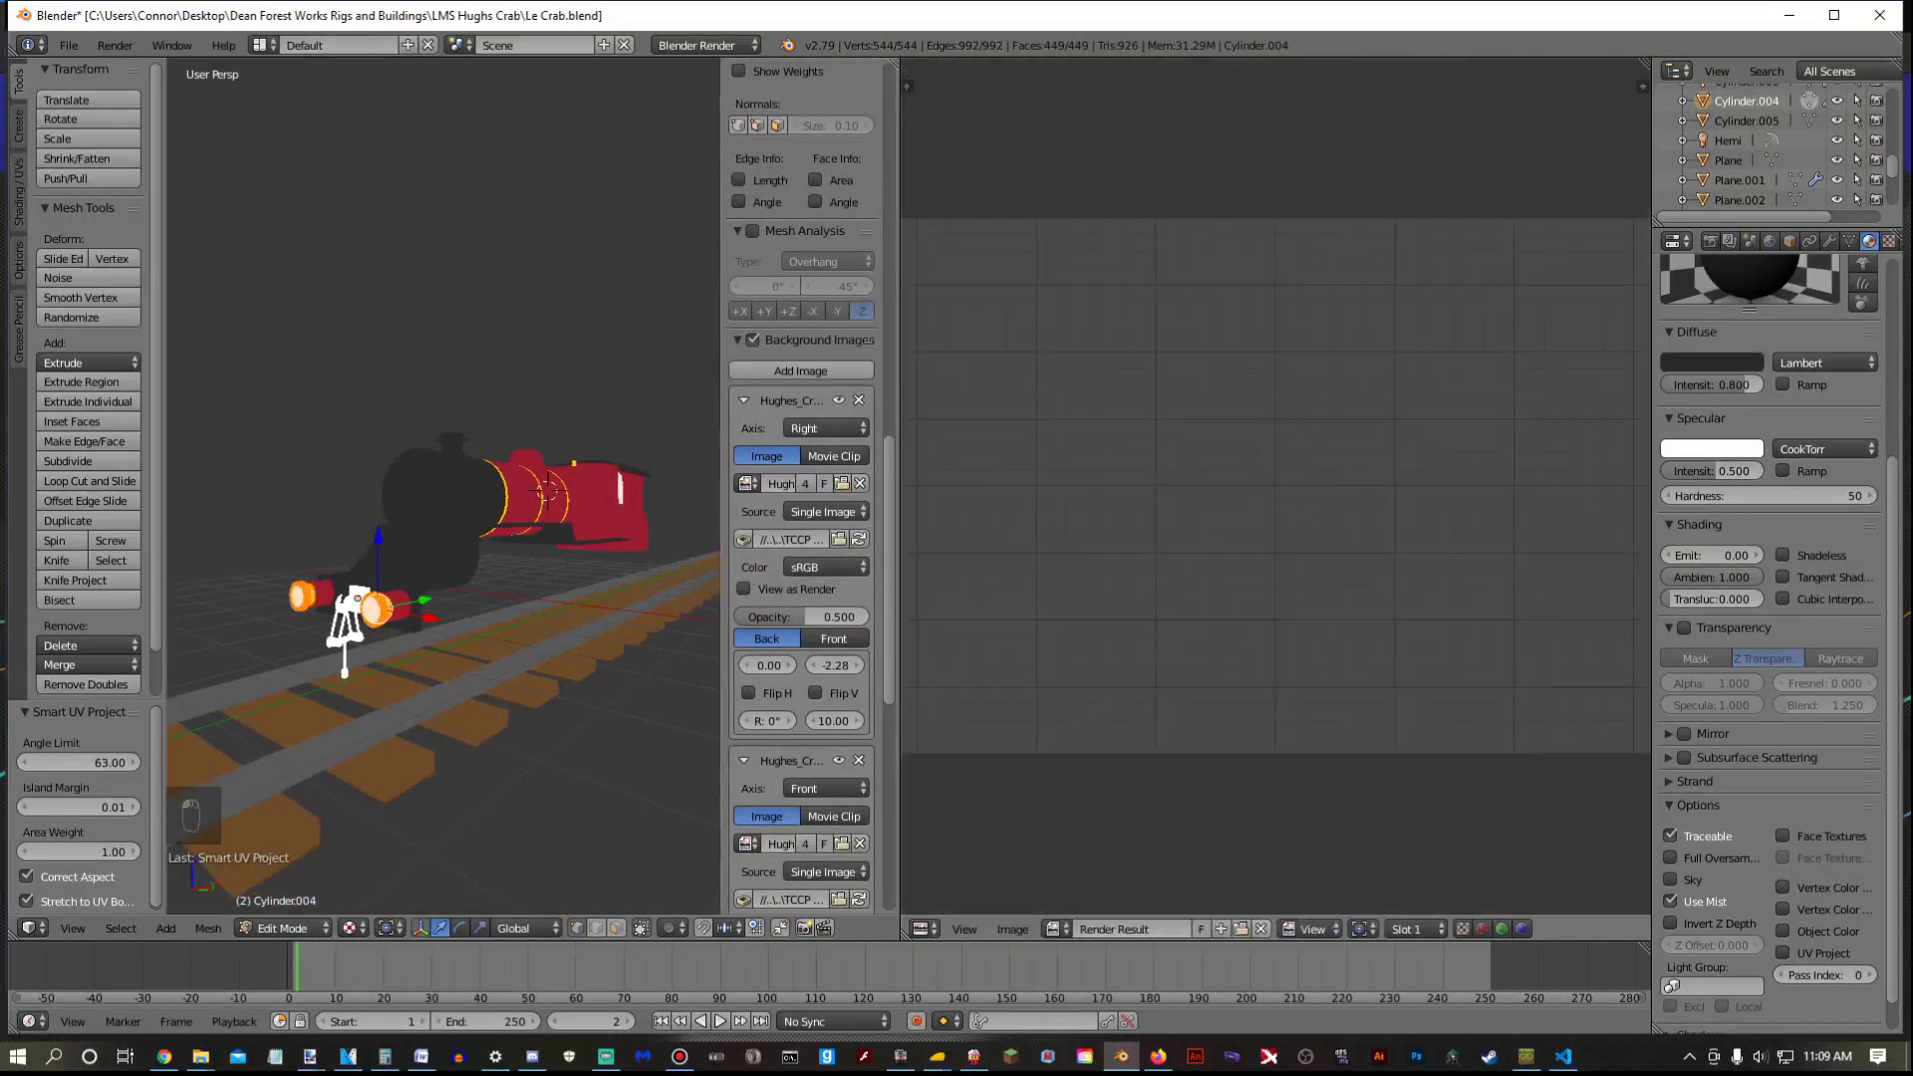
{"action": "left_click", "coordinate": [1262, 929]}
Create a blank 1024 × 1024 px image named Buffers without alpha for the buffers' UV layout
{"action": "left_click", "coordinate": [1189, 928]}
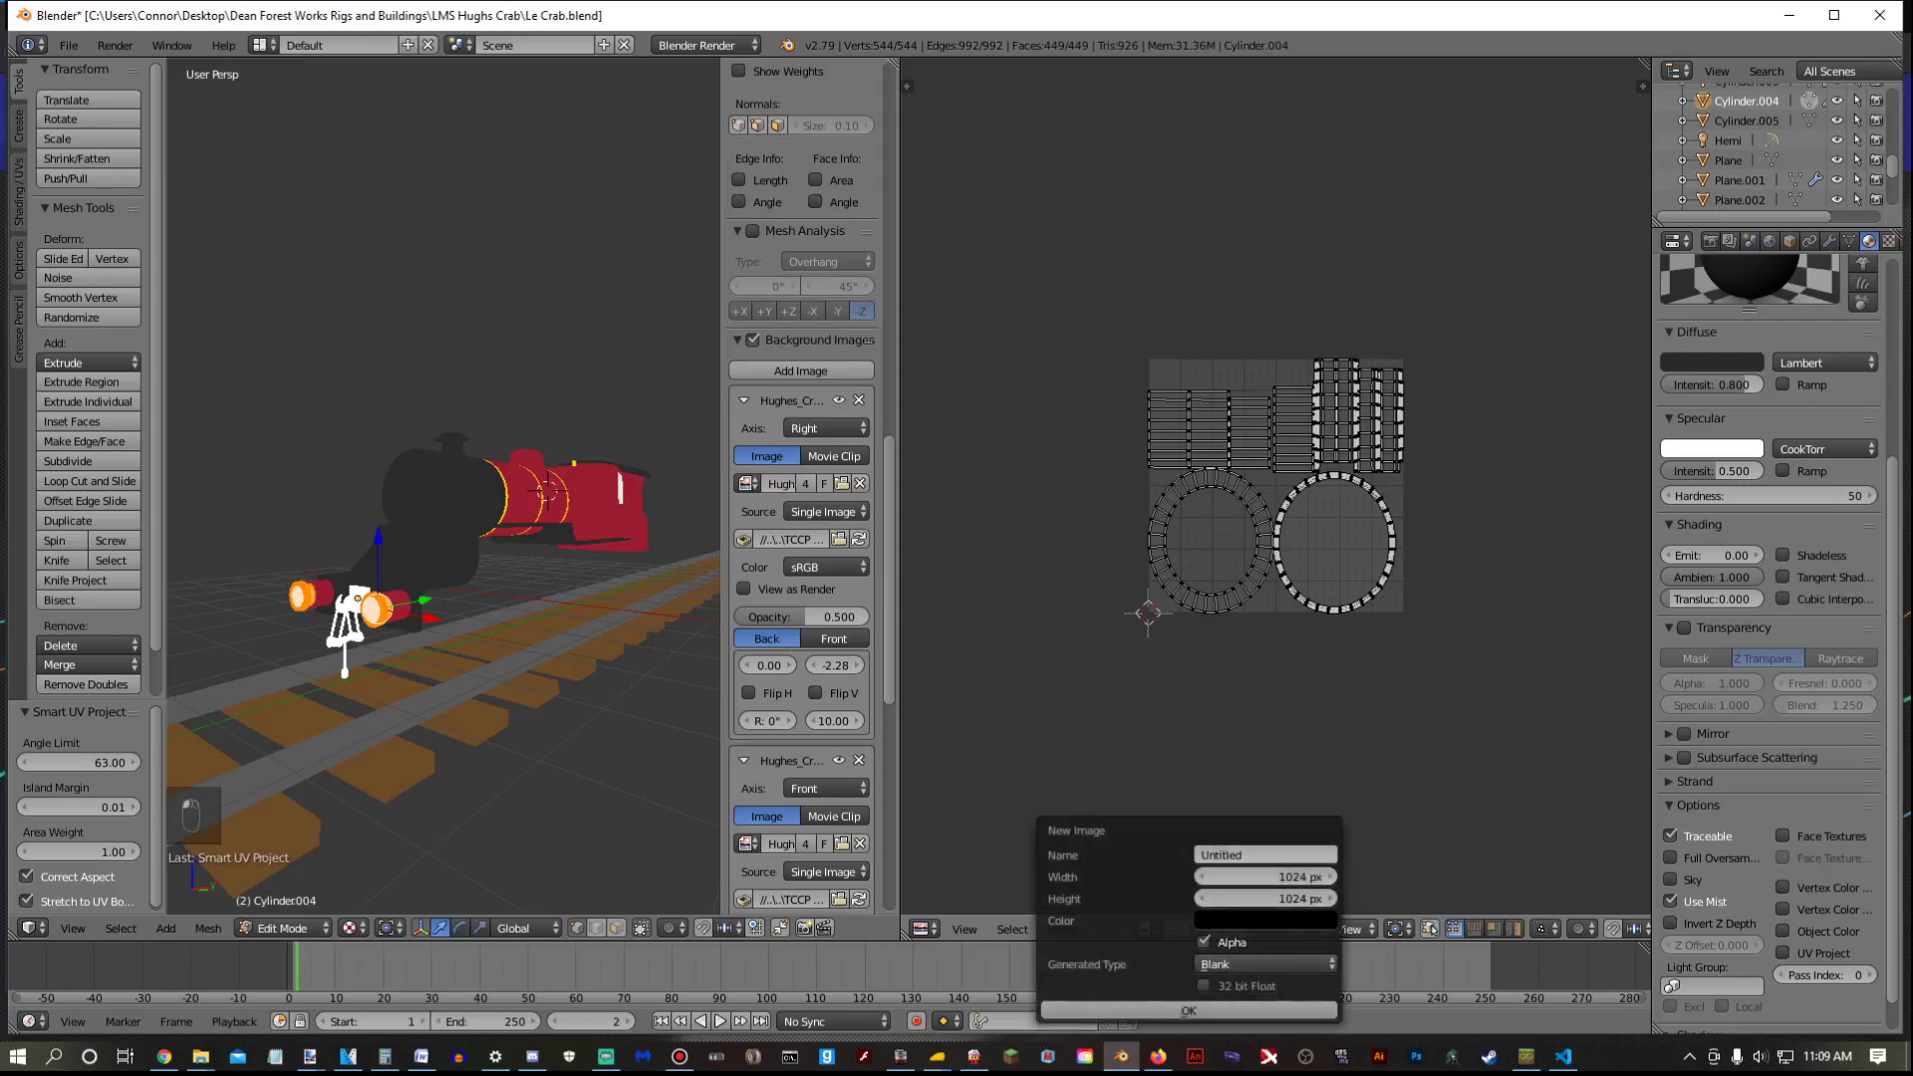
{"action": "left_click", "coordinate": [1205, 941]}
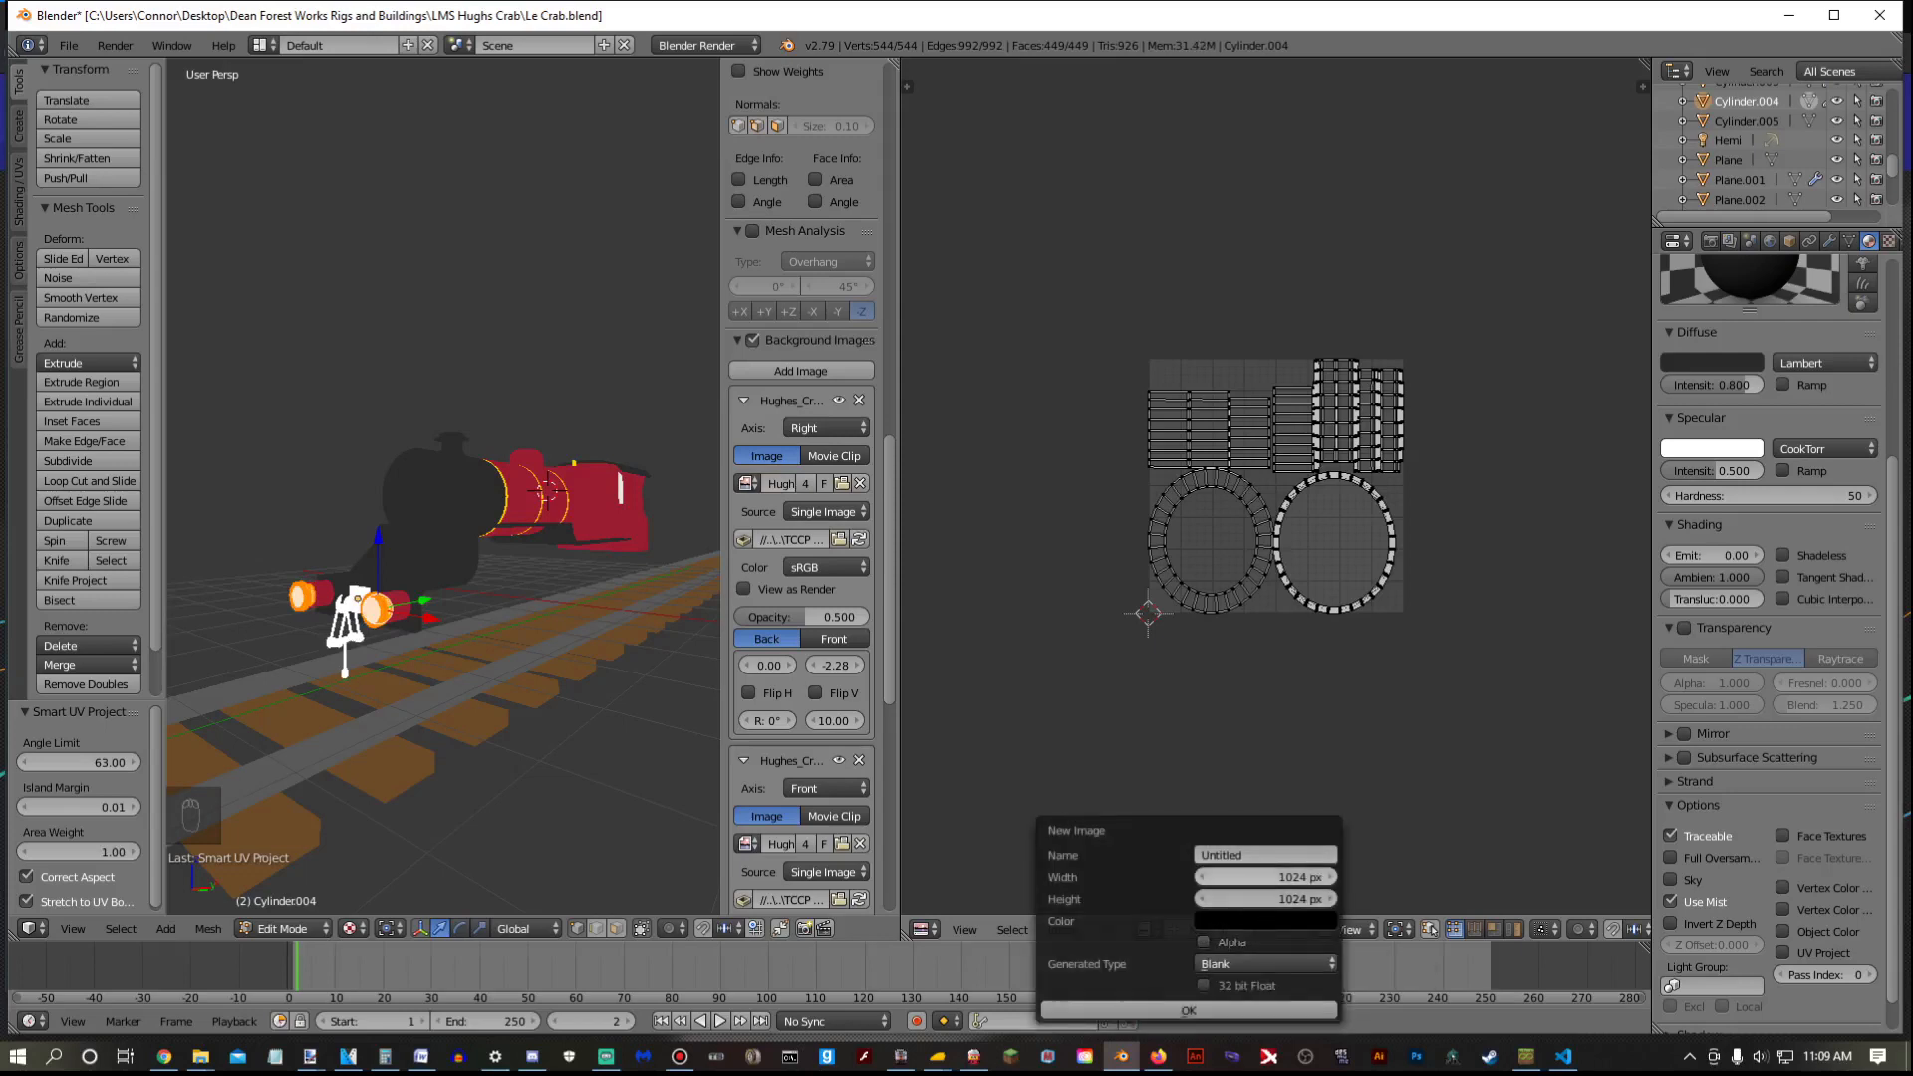
{"action": "left_click", "coordinate": [1263, 855]}
{"action": "key", "text": "BackSpace"}
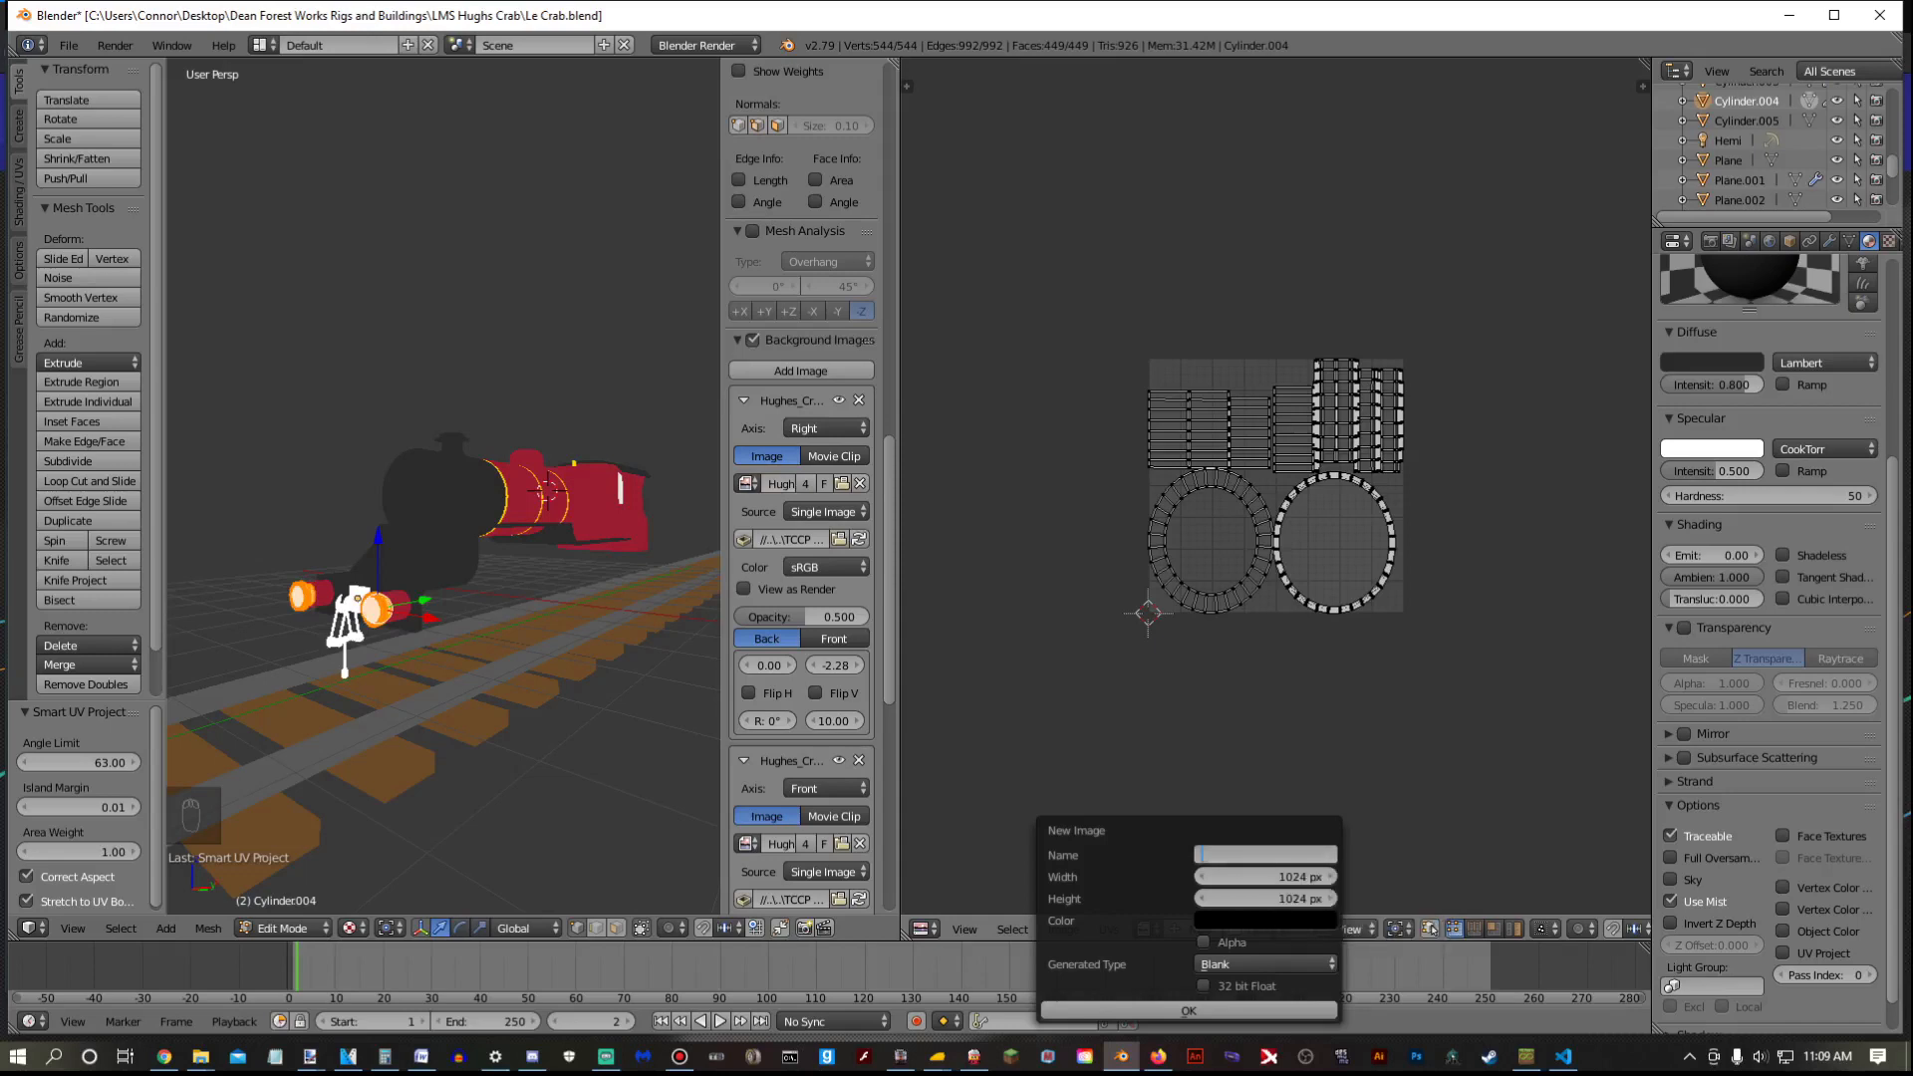
{"action": "type", "text": "Buffers"}
{"action": "key", "text": "Return"}
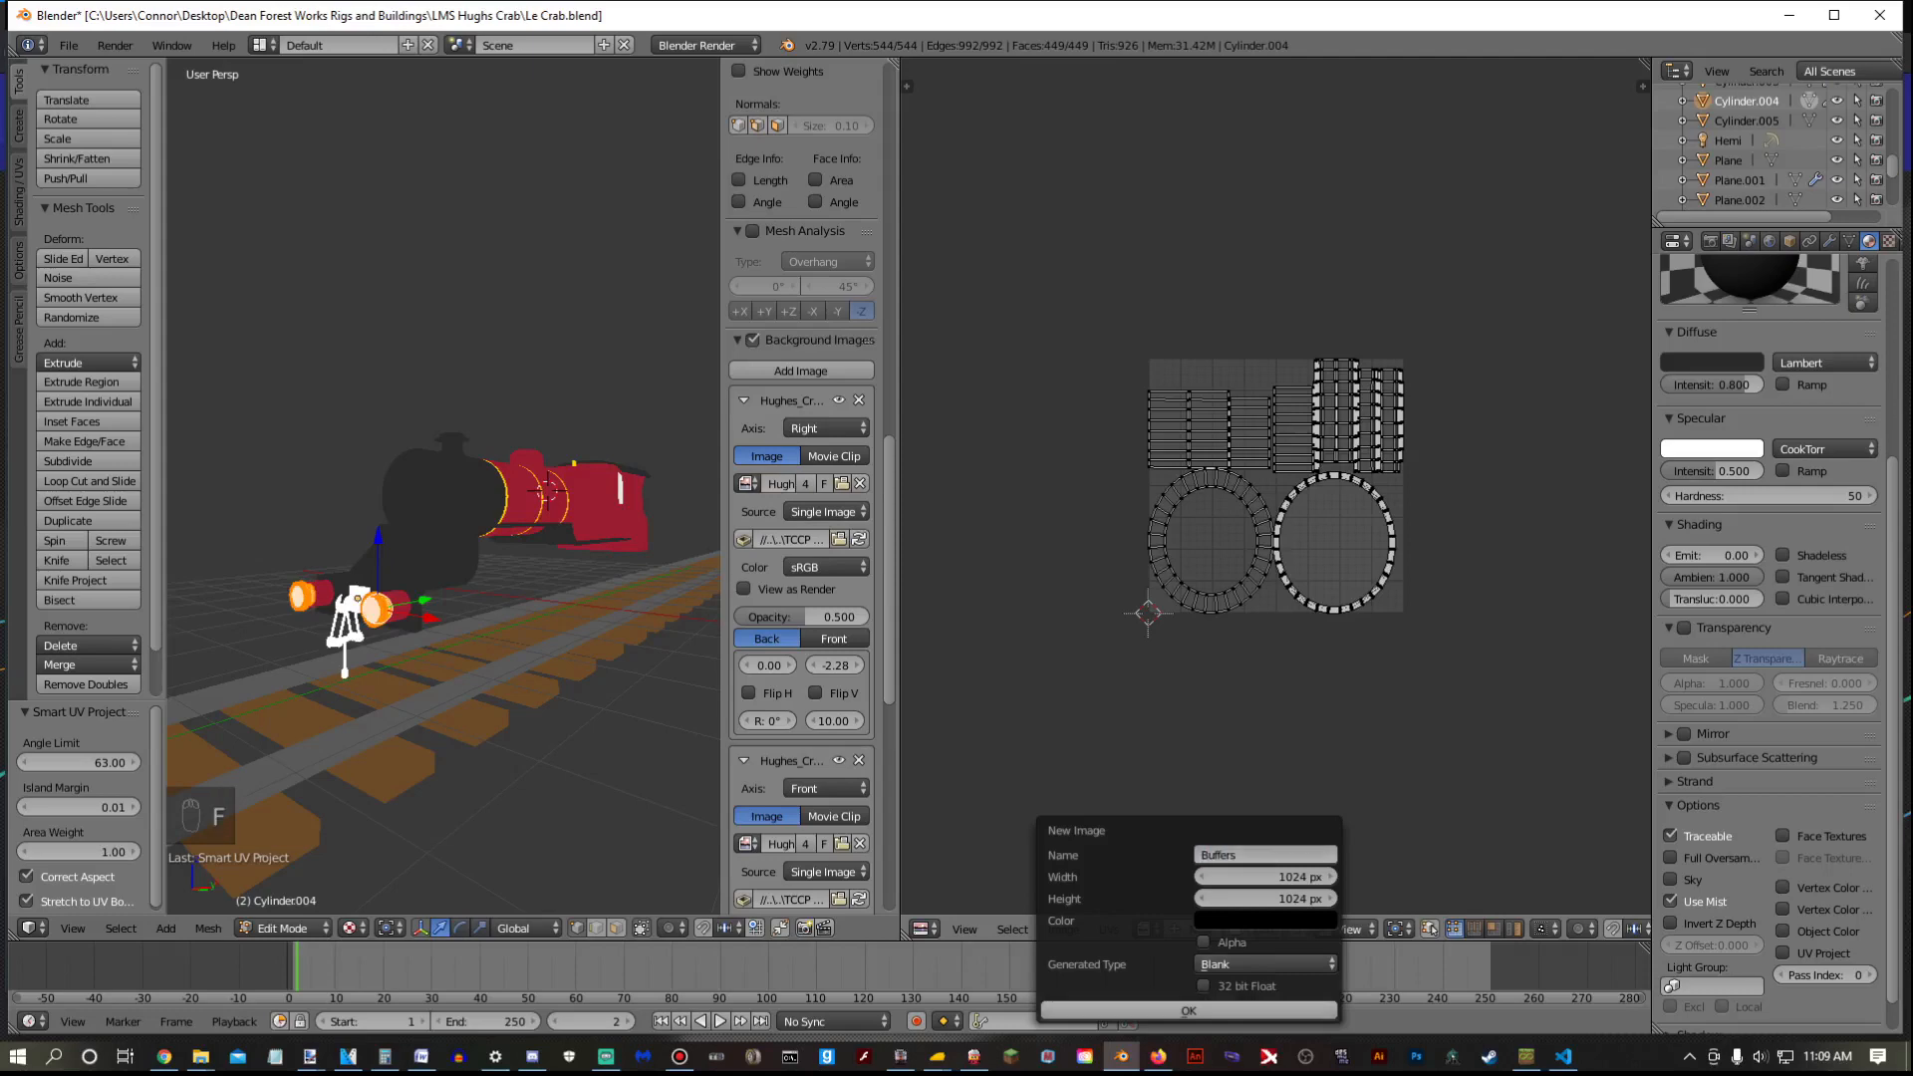
{"action": "left_click", "coordinate": [1221, 1010]}
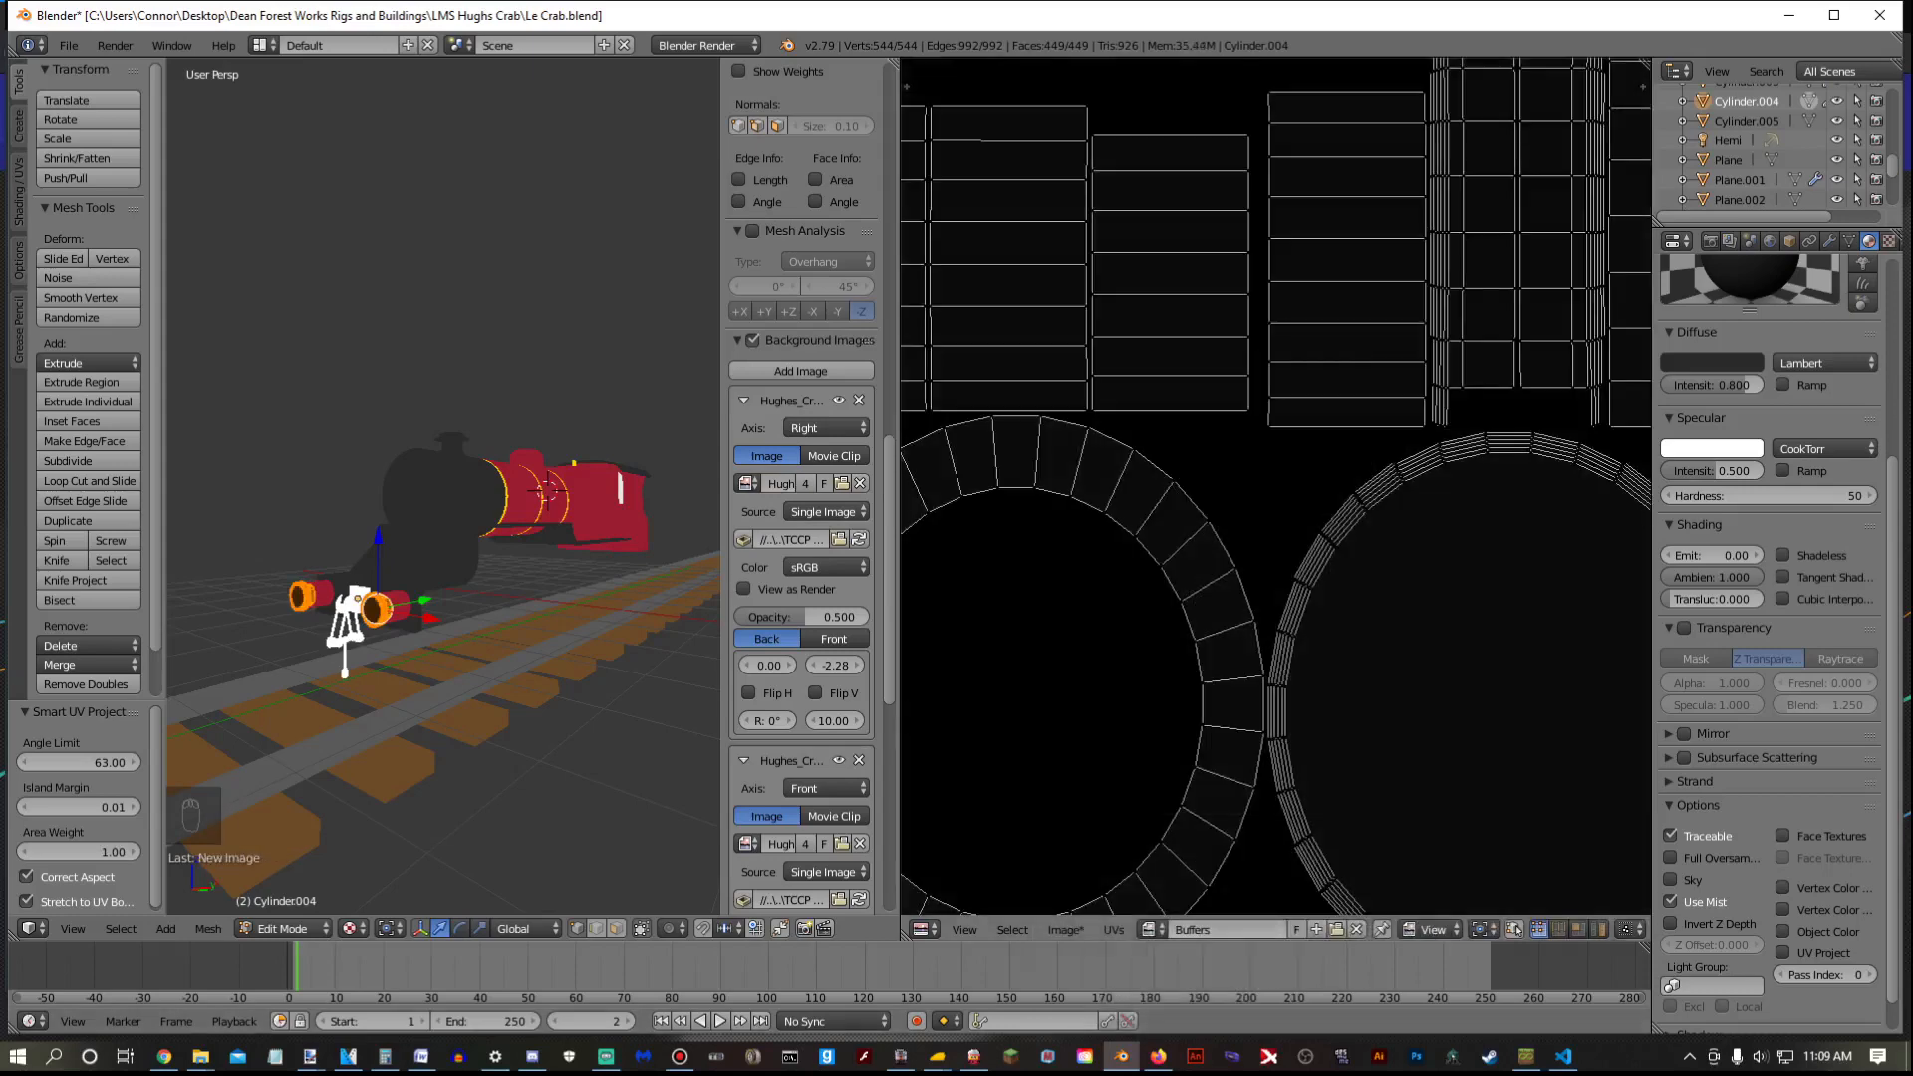
Open the World settings
{"action": "left_click", "coordinate": [1770, 241]}
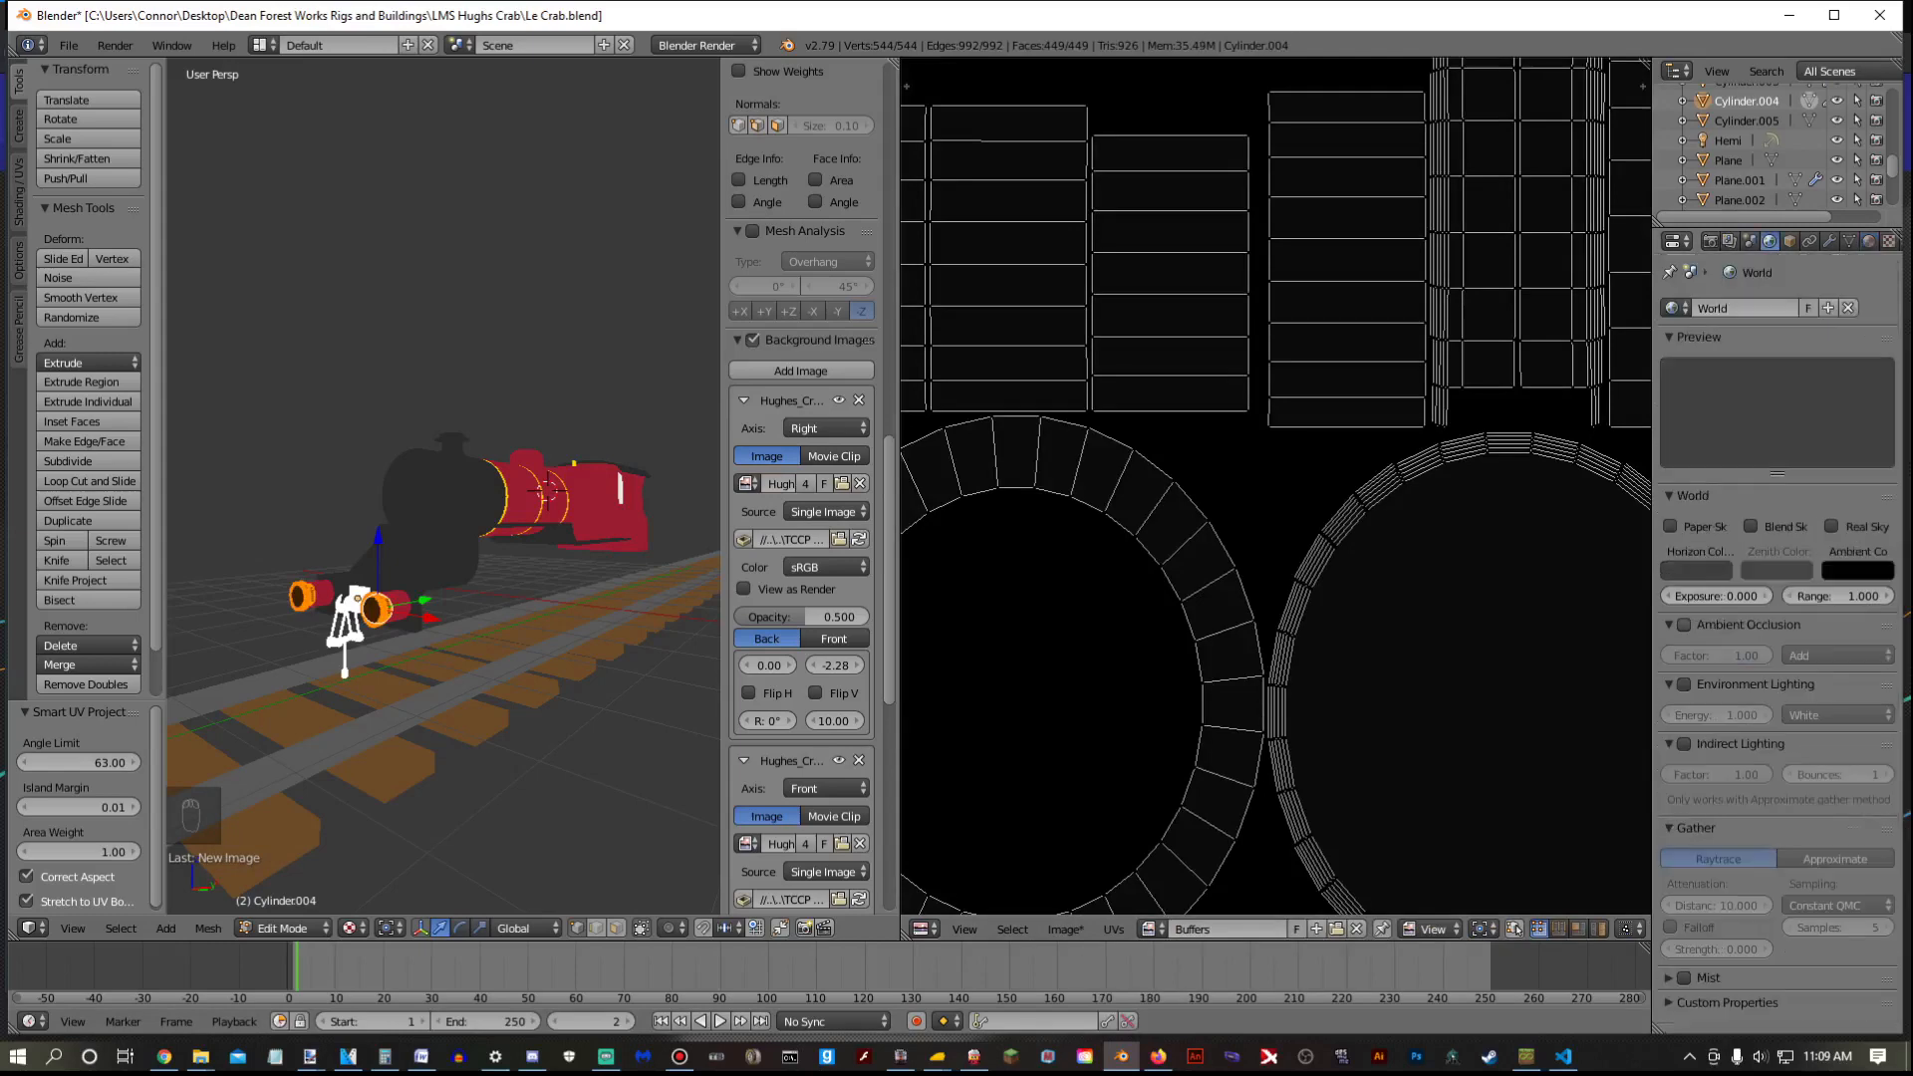
Switch to Streamlabs OBS, enable Capture Cursor for the Display Capture source, and minimize the program
{"action": "left_click", "coordinate": [605, 1056]}
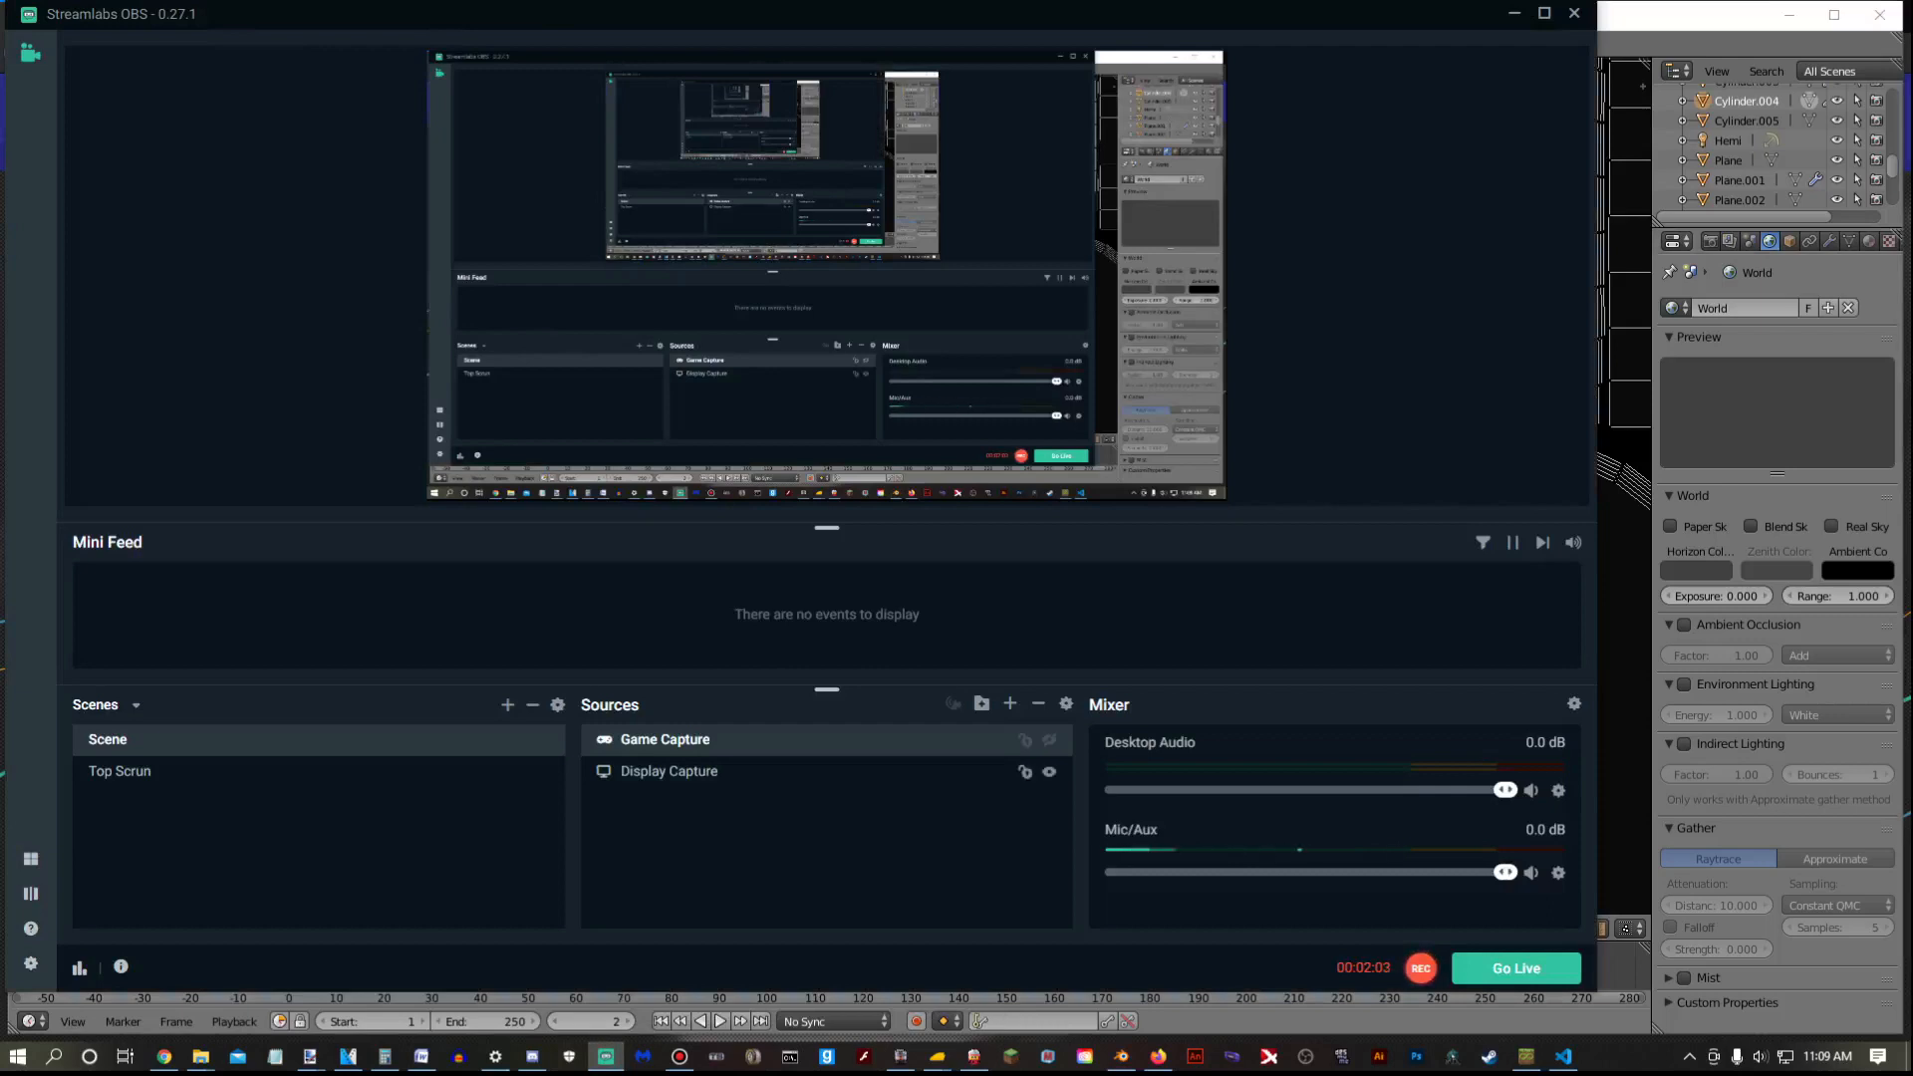
{"action": "double_click", "coordinate": [668, 771]}
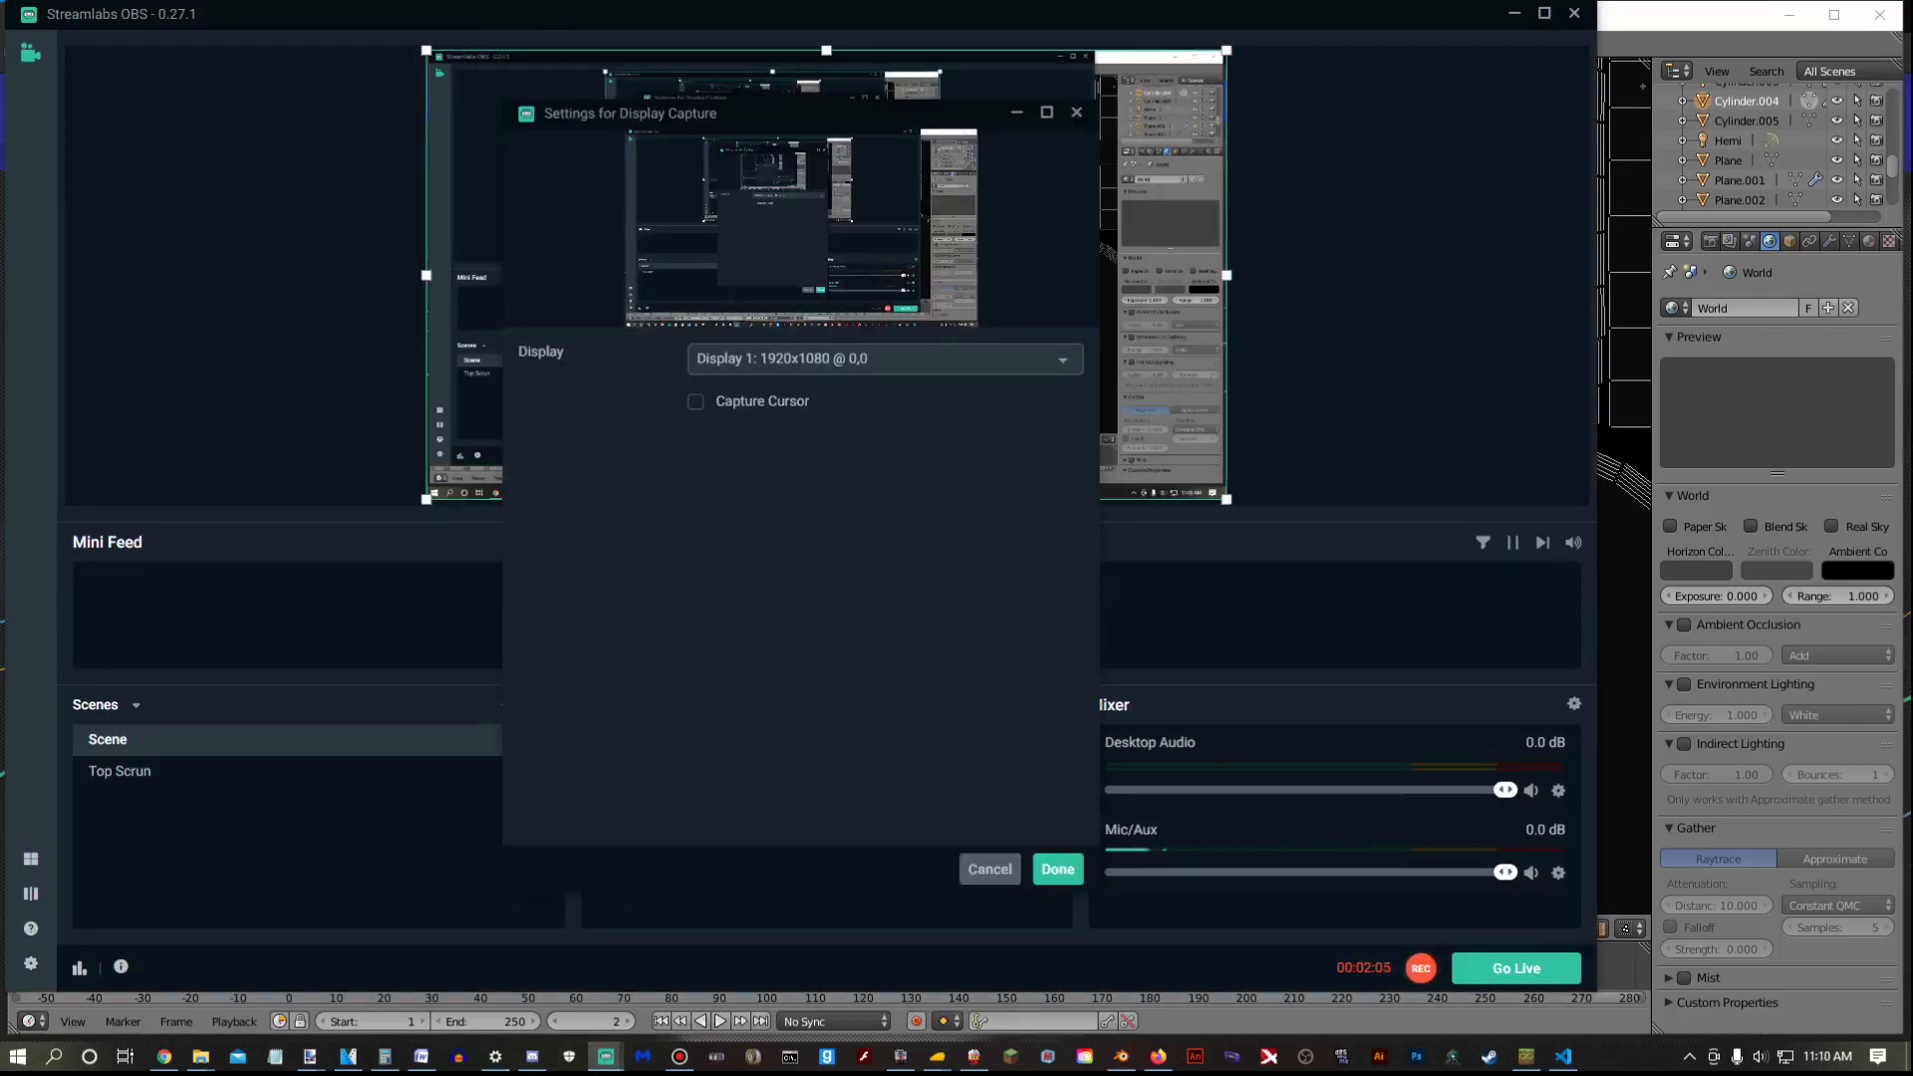
{"action": "left_click", "coordinate": [695, 401]}
{"action": "left_click", "coordinate": [1058, 870]}
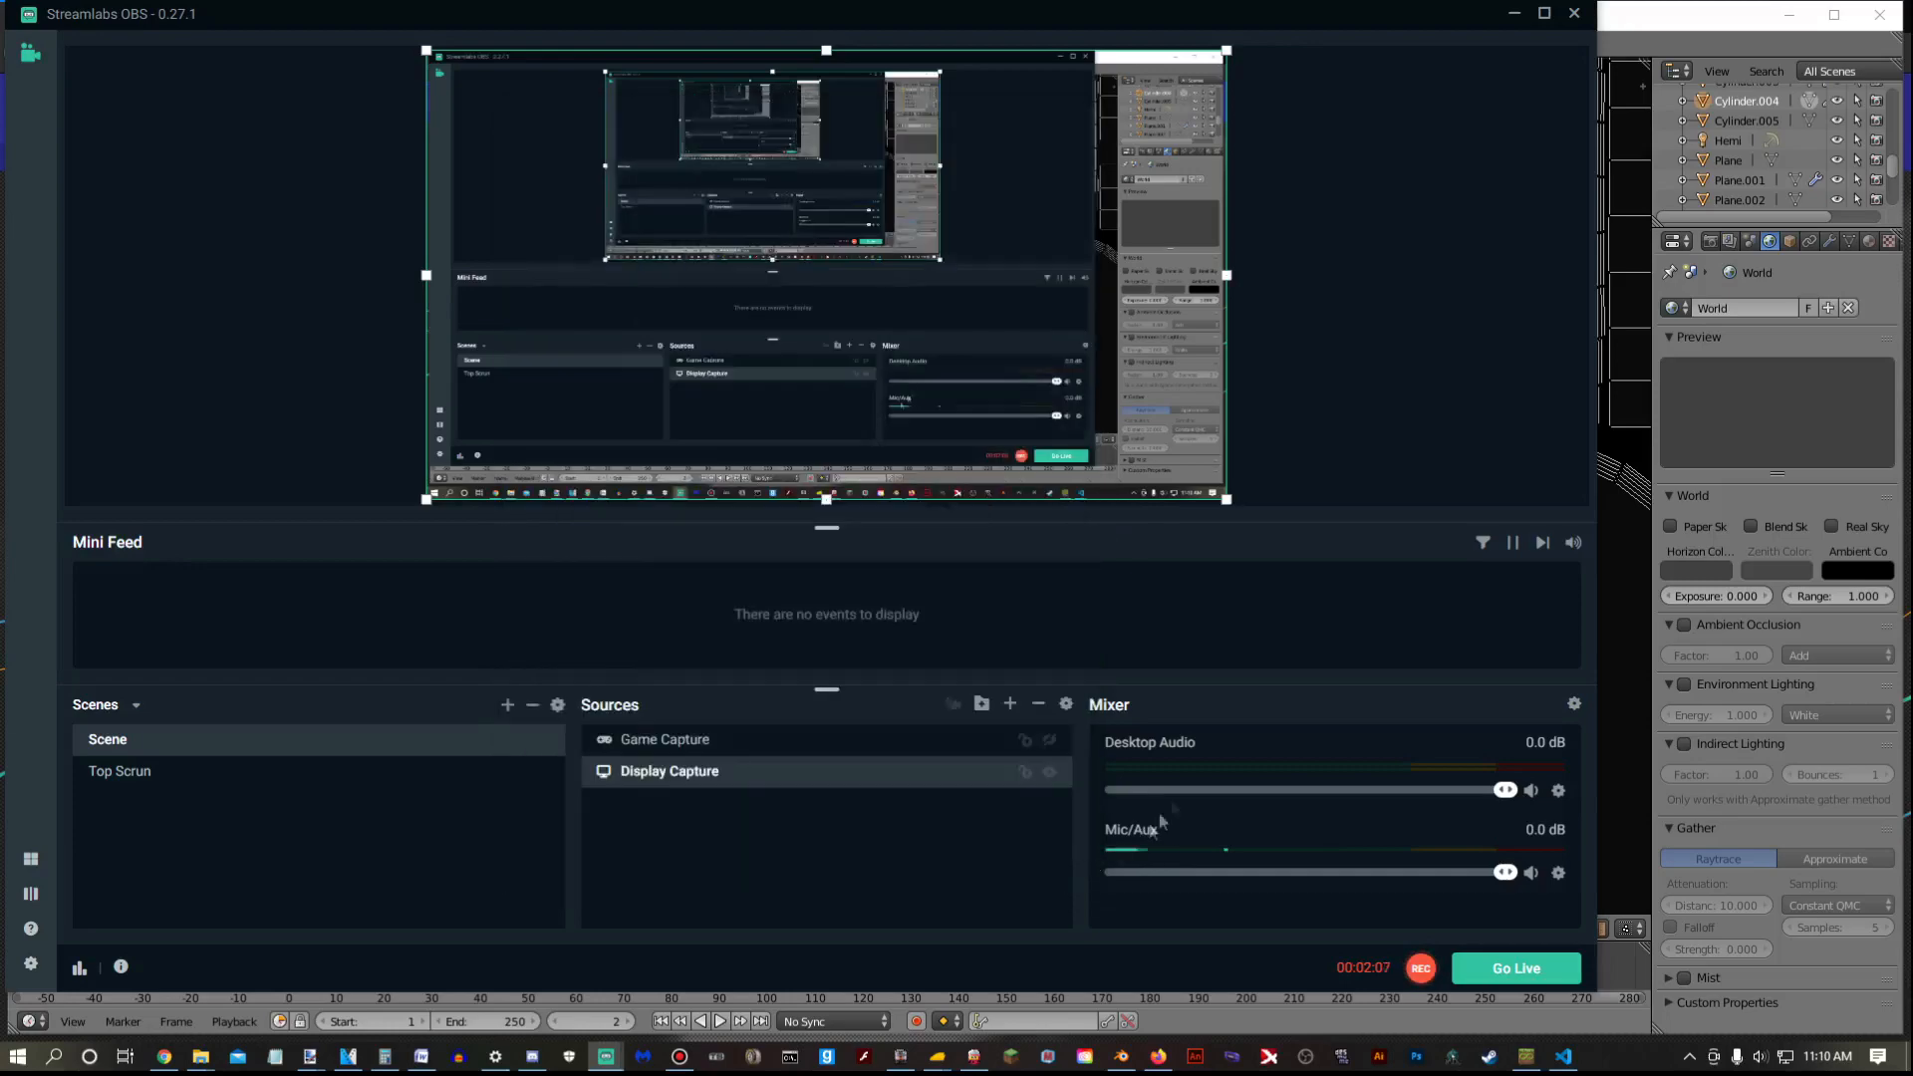
{"action": "left_click", "coordinate": [1514, 16]}
Enable Ambient Occlusion for the world and raise the Gather samples to 21
{"action": "left_click", "coordinate": [1688, 626]}
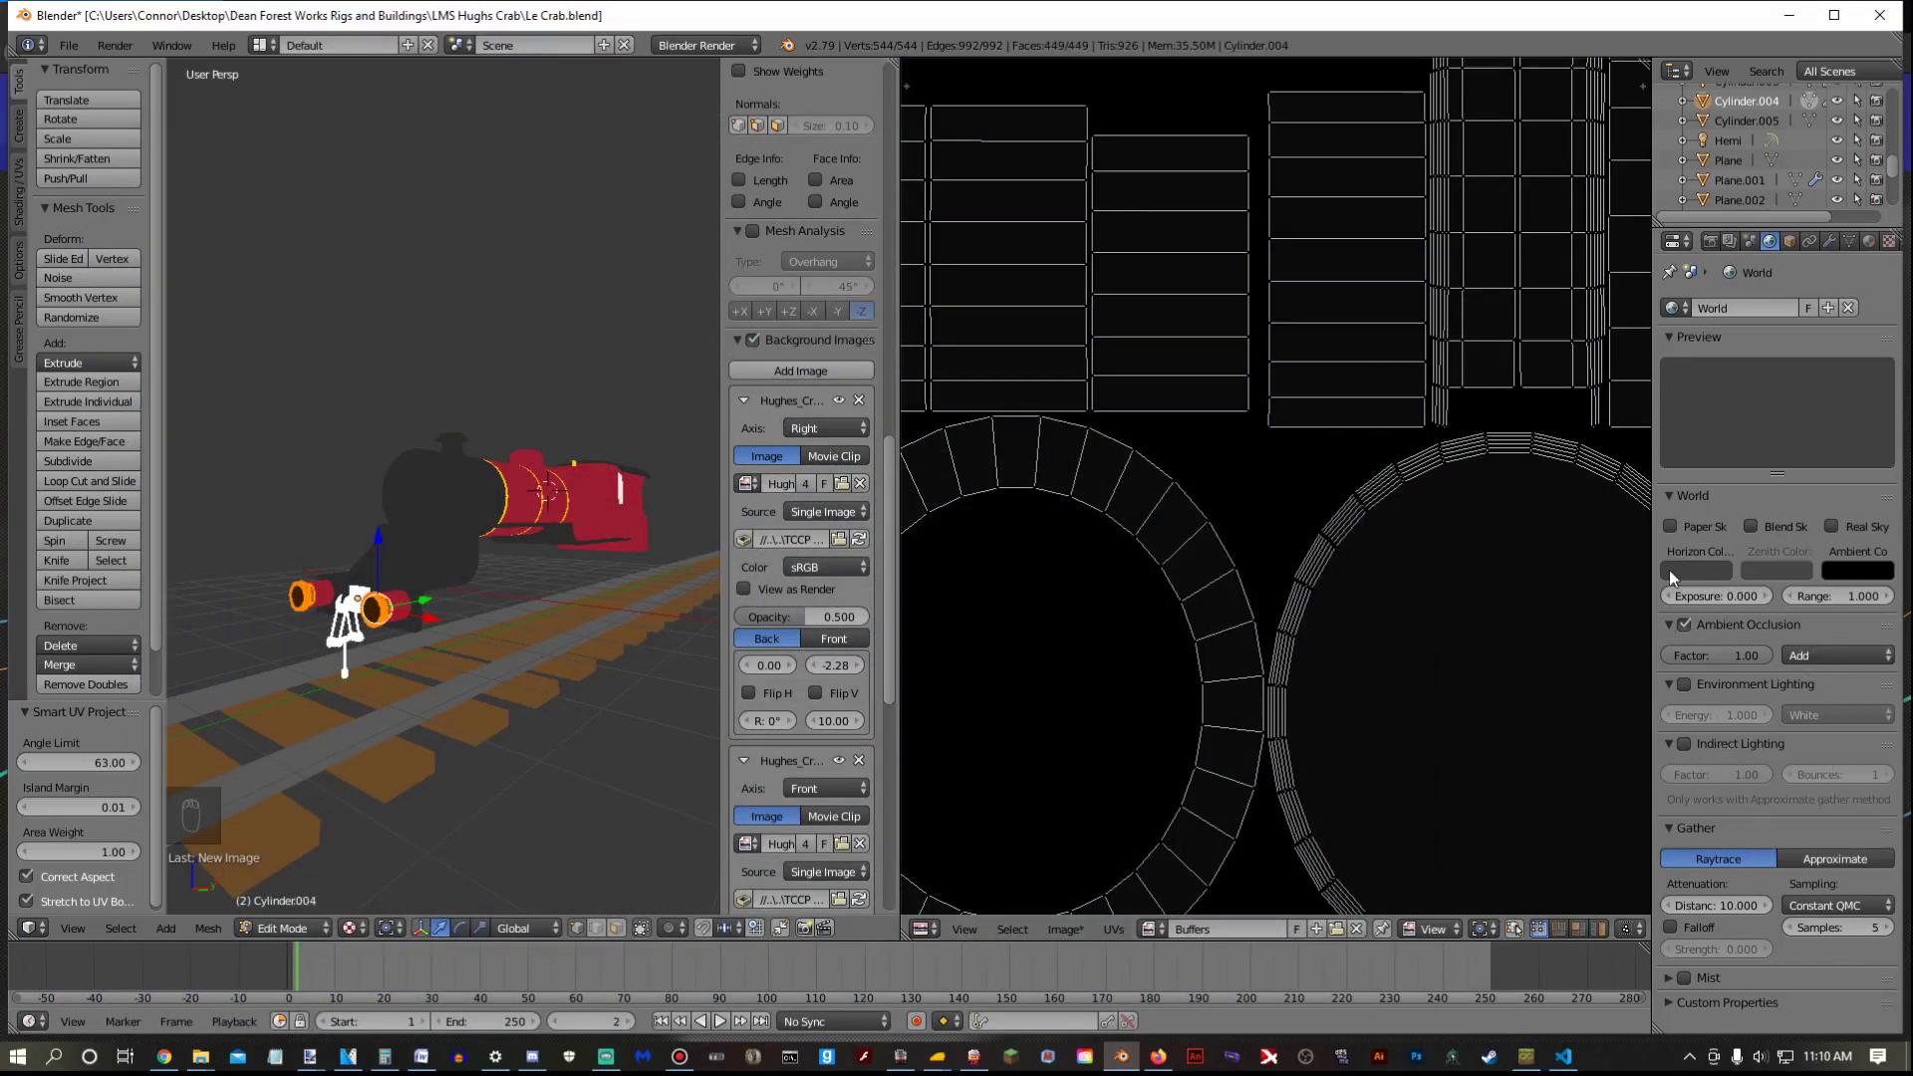
{"action": "left_click", "coordinate": [1887, 928]}
{"action": "left_click", "coordinate": [1887, 928]}
{"action": "left_click", "coordinate": [1887, 927]}
{"action": "left_click", "coordinate": [1887, 928]}
{"action": "double_click", "coordinate": [1886, 927]}
{"action": "left_click", "coordinate": [1887, 927]}
{"action": "double_click", "coordinate": [1887, 928]}
{"action": "double_click", "coordinate": [1887, 928]}
{"action": "left_click", "coordinate": [1886, 928]}
{"action": "double_click", "coordinate": [1887, 927]}
{"action": "left_click", "coordinate": [1887, 927]}
{"action": "left_click", "coordinate": [1887, 927]}
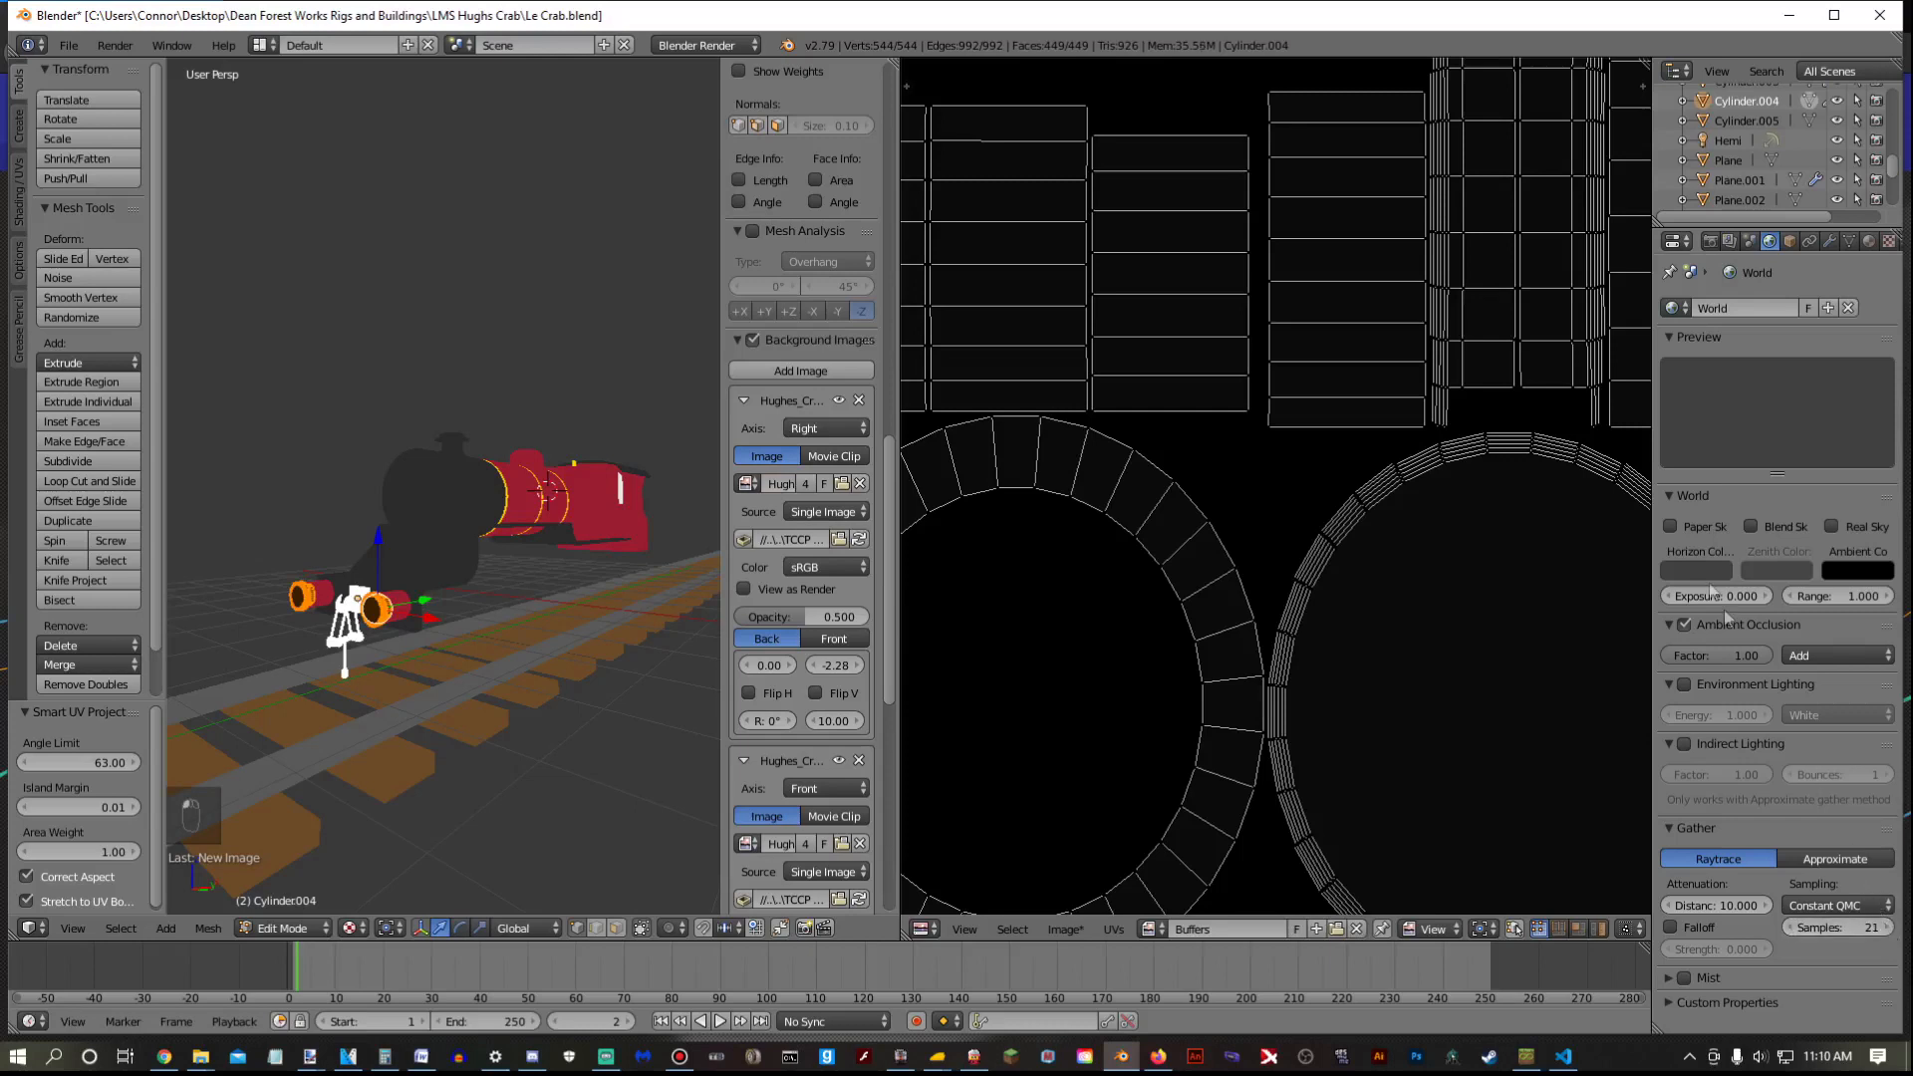
Bake the buffers' shading onto the Buffers image, check the result, and return to Object Mode
{"action": "left_click", "coordinate": [1709, 243]}
{"action": "left_click", "coordinate": [1742, 987]}
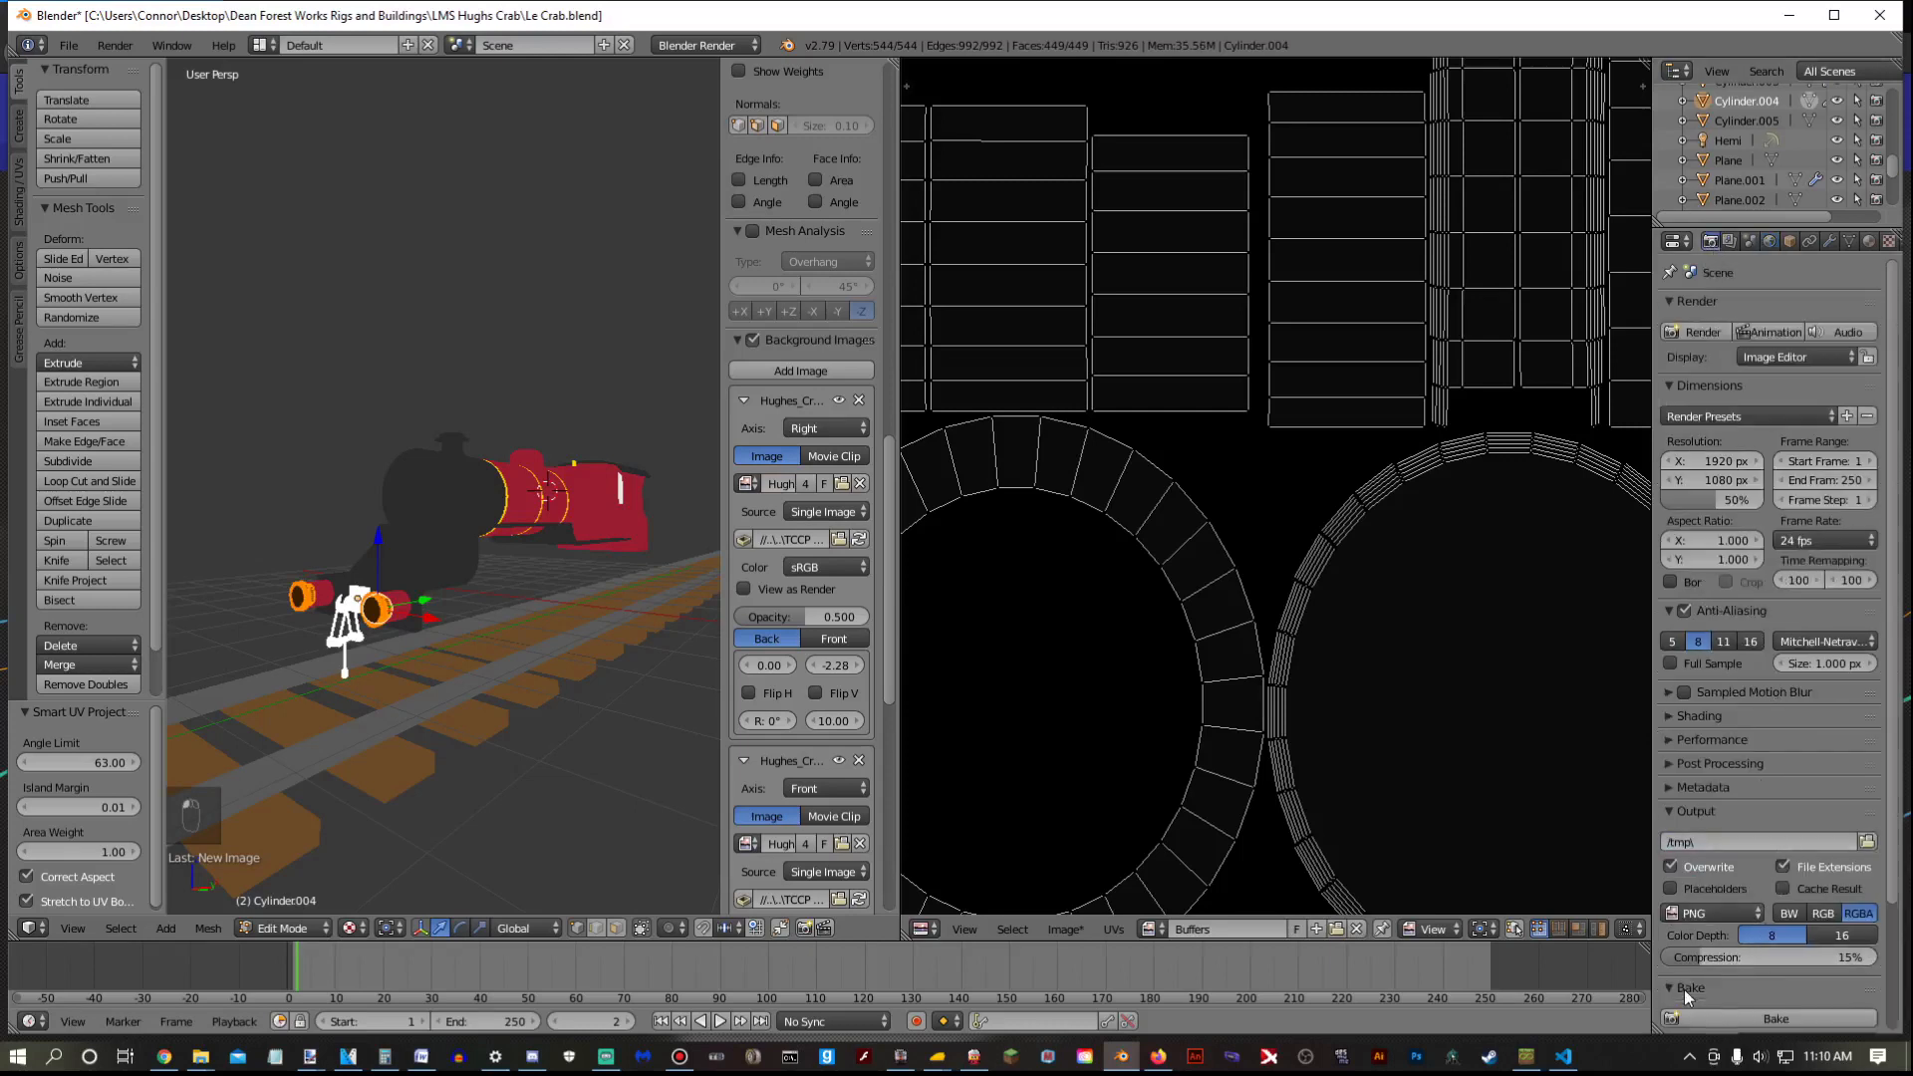
{"action": "left_click", "coordinate": [1755, 1019]}
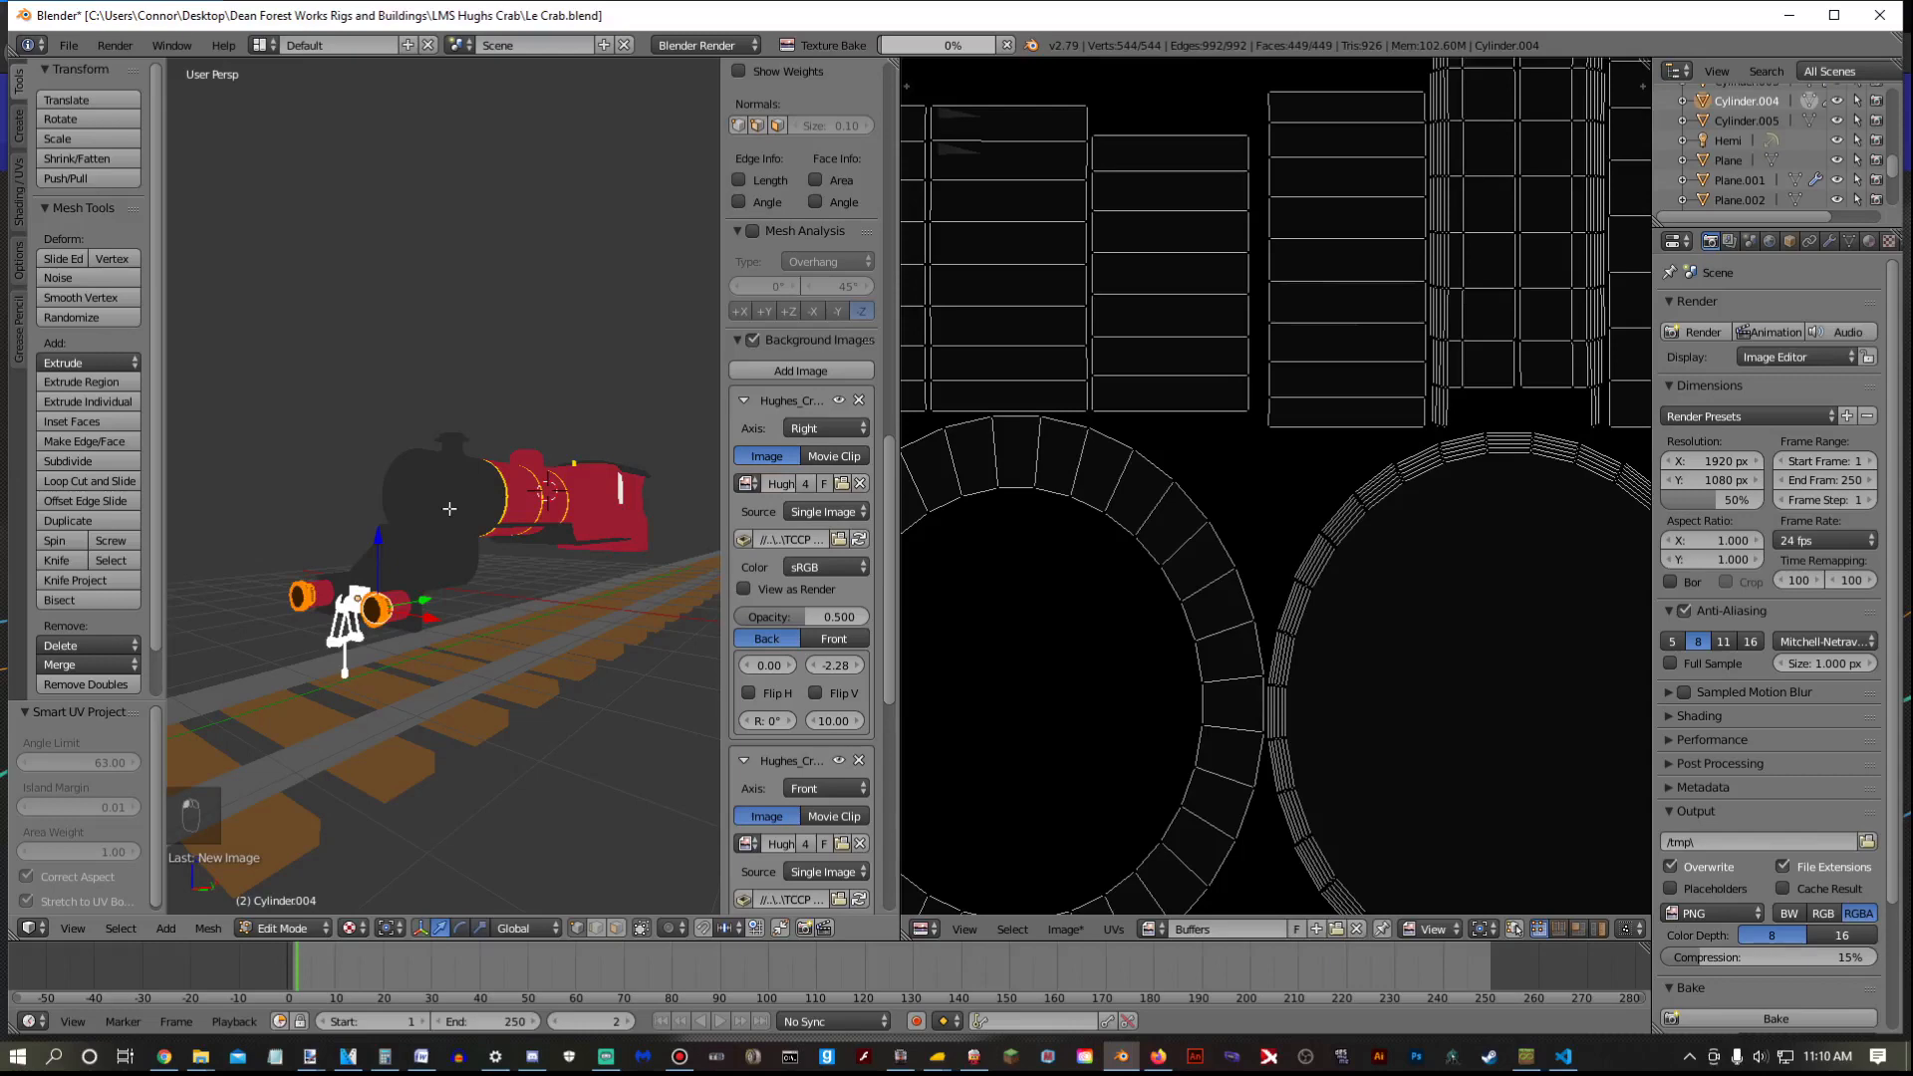
{"action": "scroll", "coordinate": [1314, 592], "scroll_direction": "down", "scroll_amount": 2}
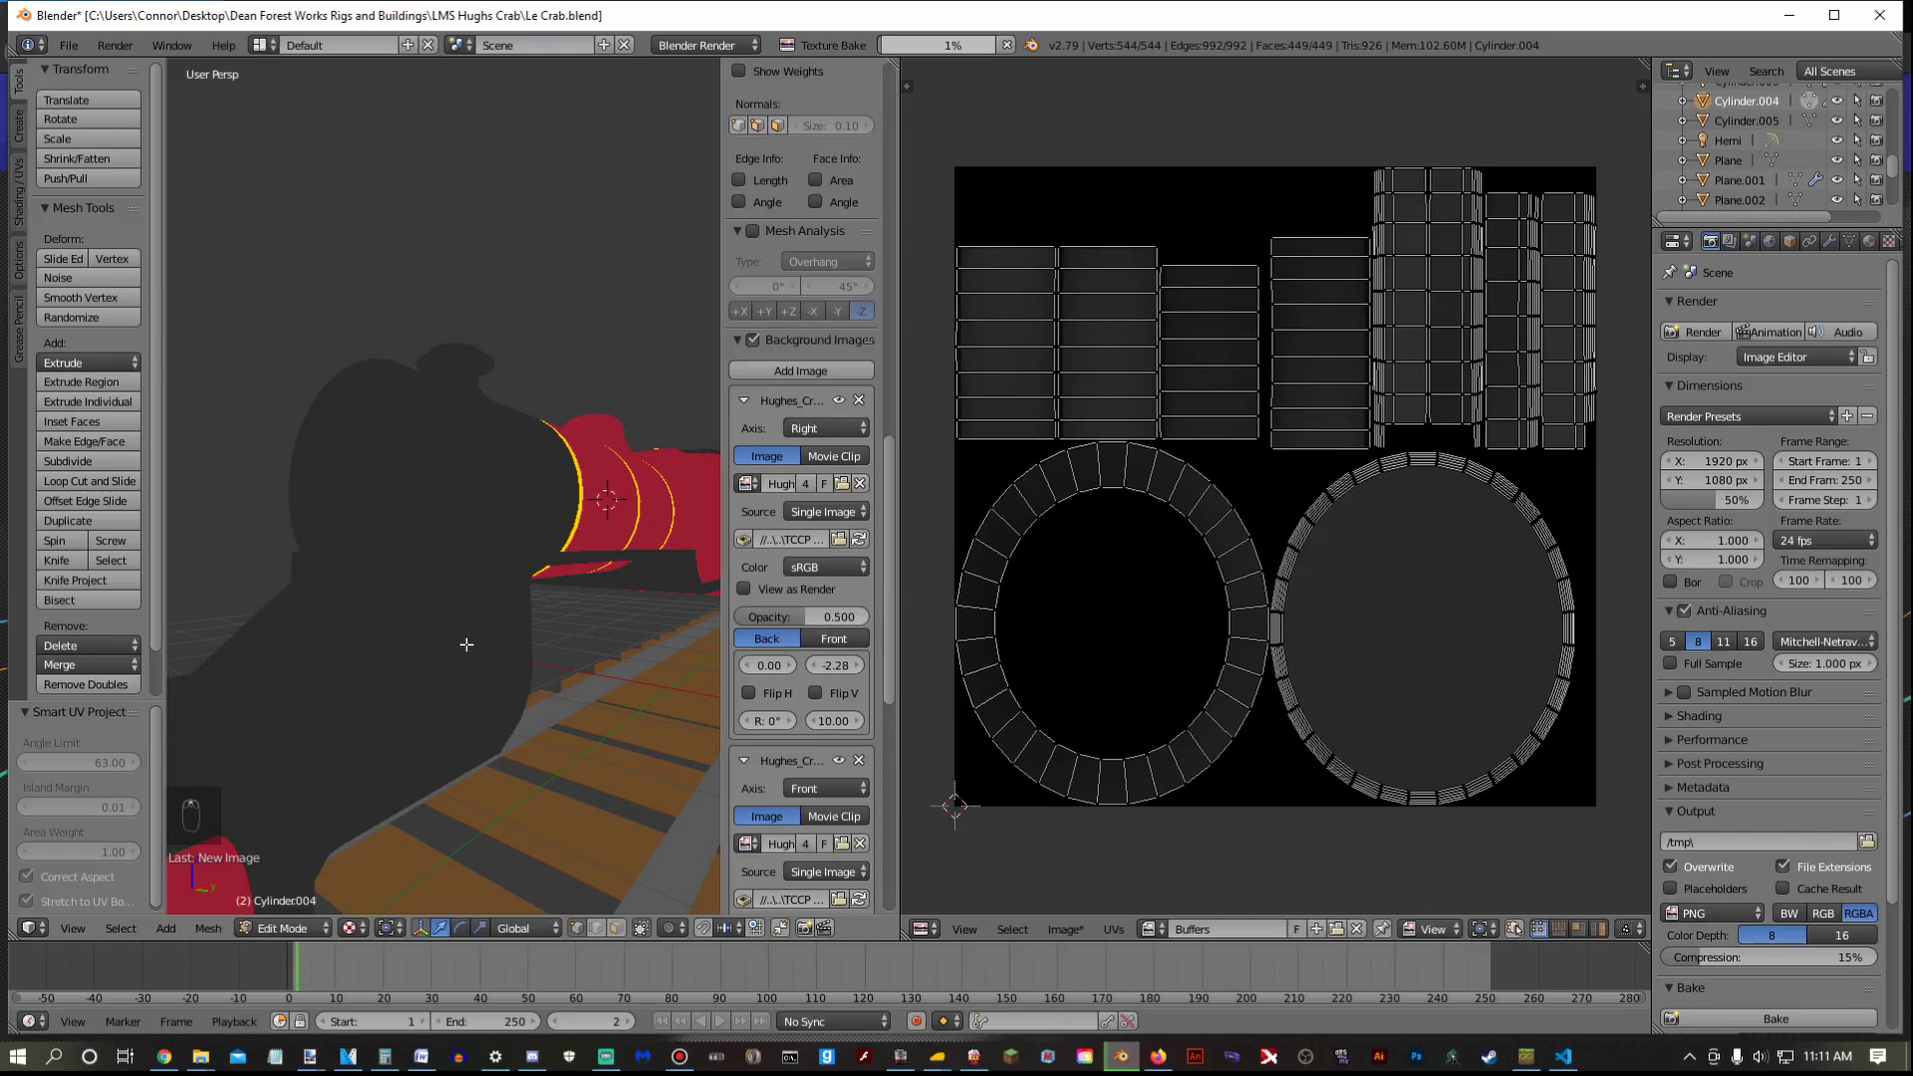
{"action": "key", "text": "Tab"}
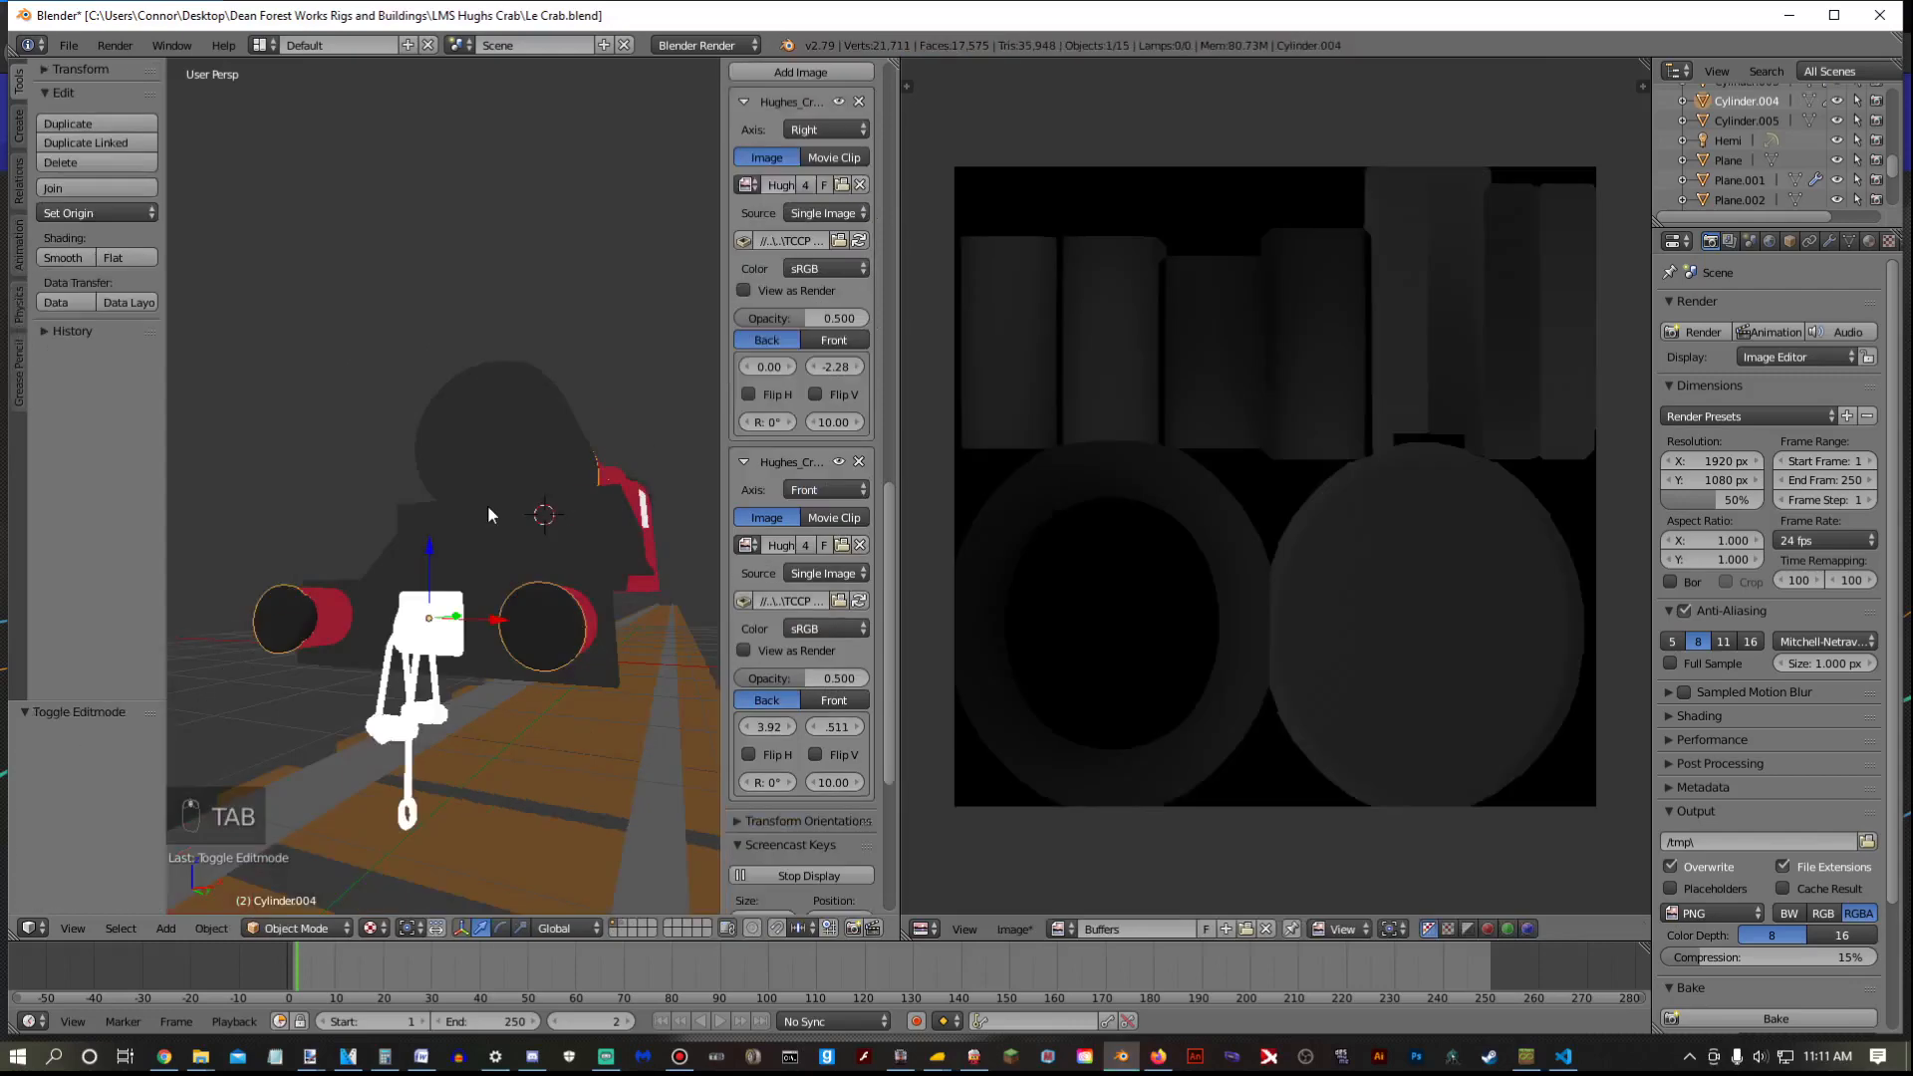
{"action": "middle_click_drag", "start_coordinate": [487, 514], "coordinate": [617, 503]}
Save the baked Buffers image in Targa format as Buffers.tga and close the image editor area
{"action": "left_click", "coordinate": [1014, 929]}
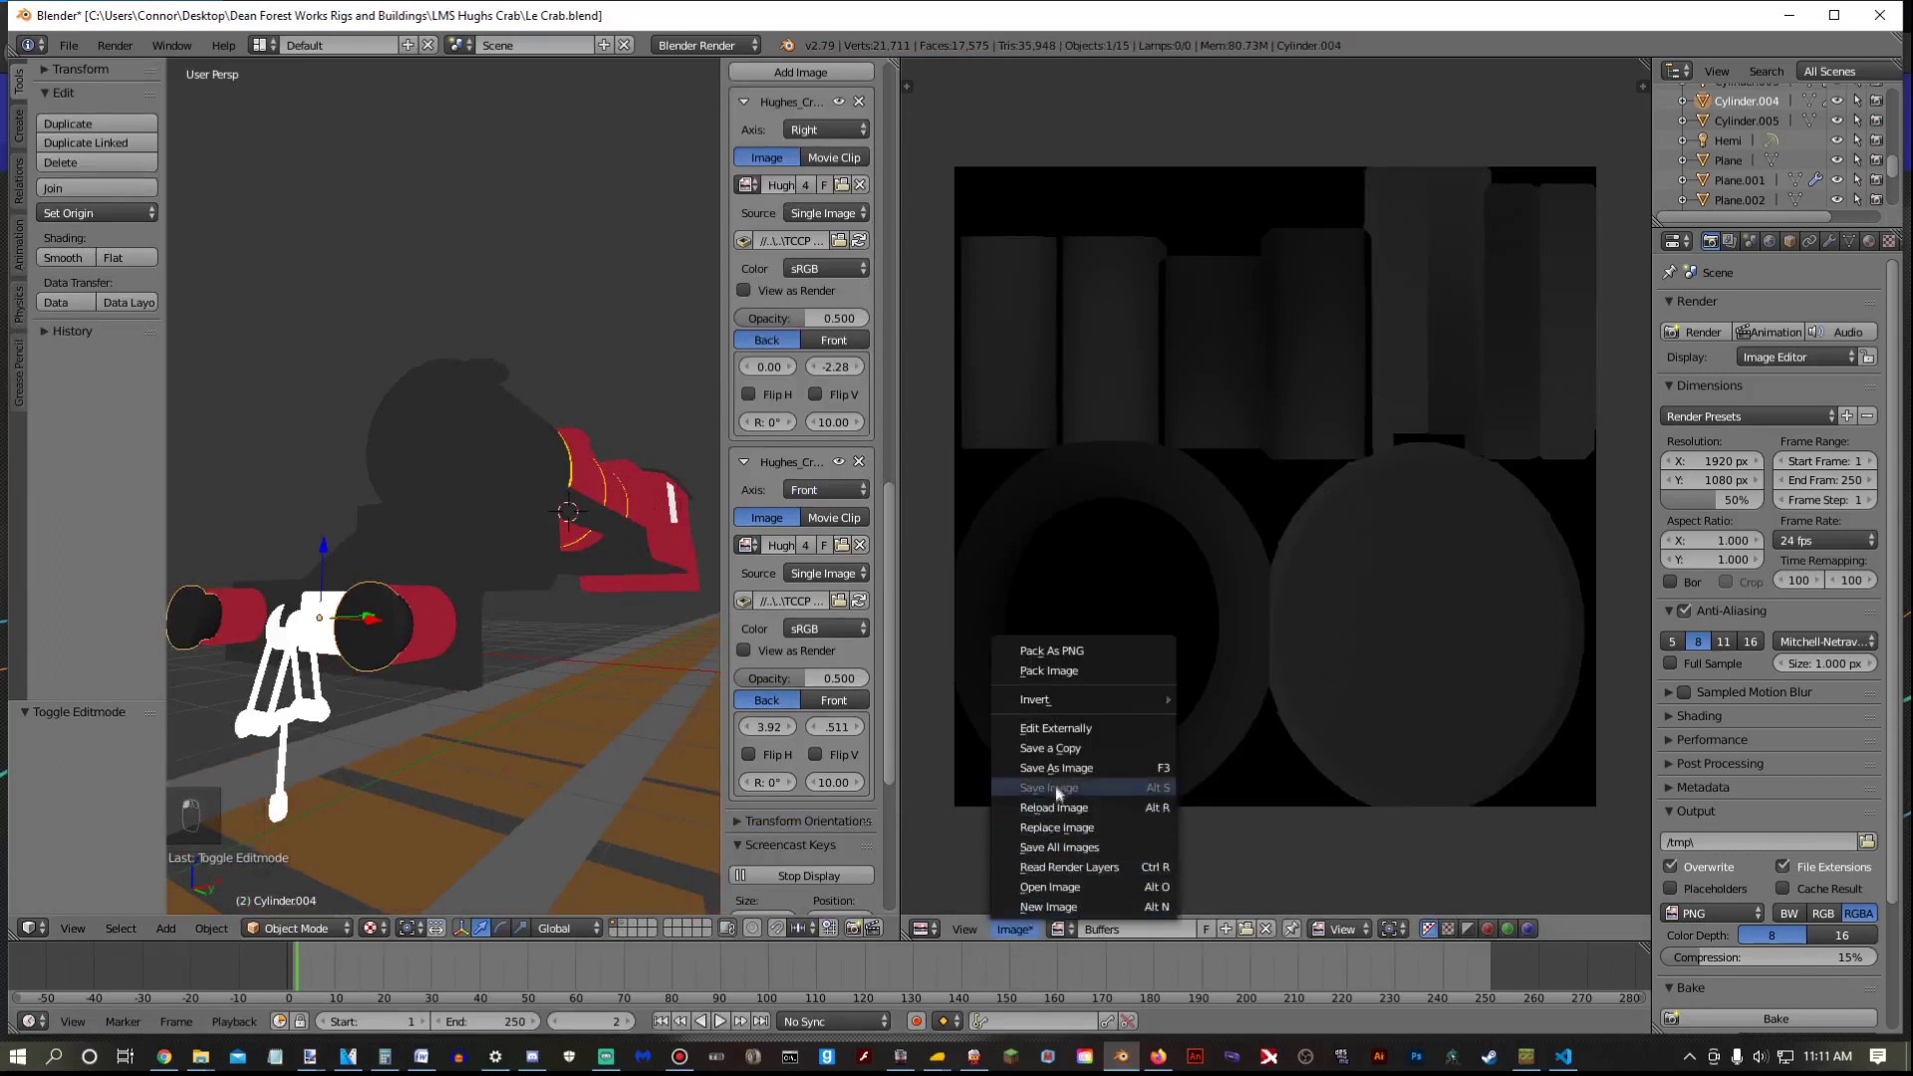
{"action": "left_click", "coordinate": [1056, 774]}
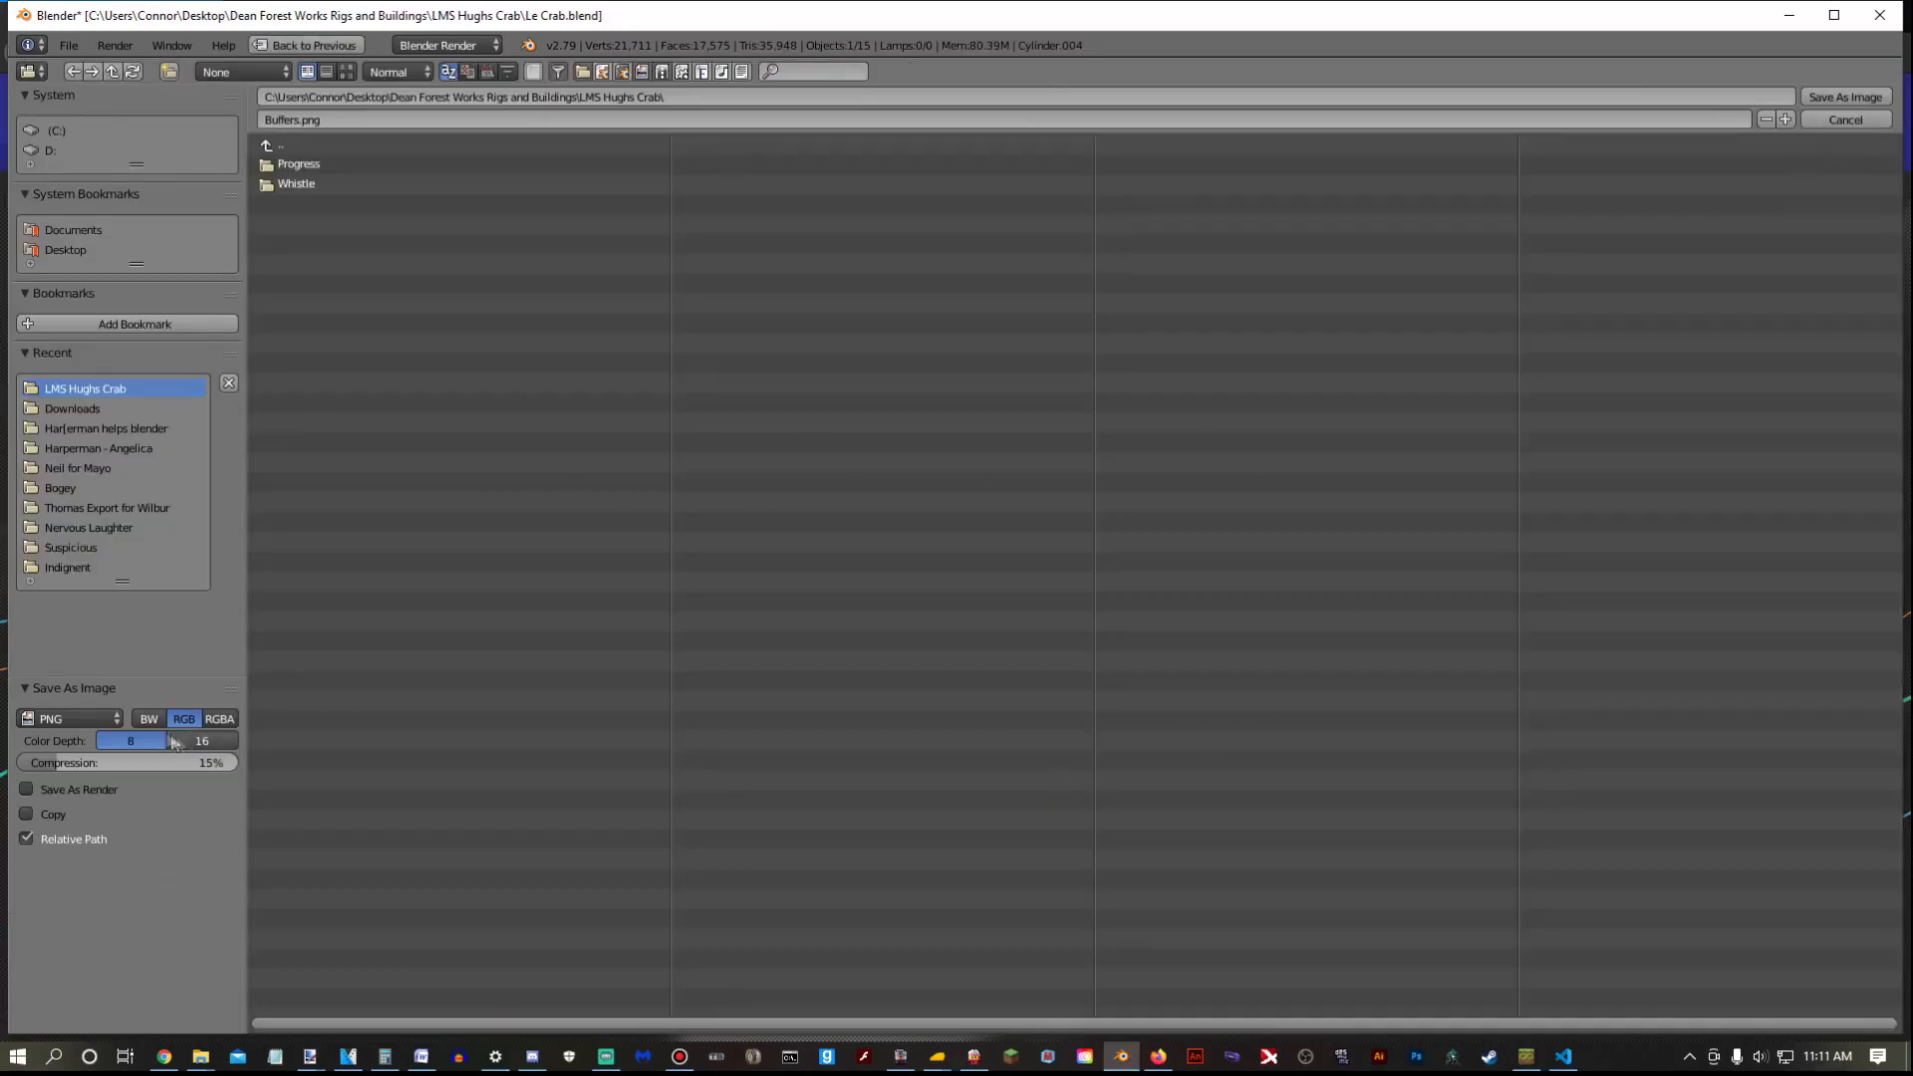
{"action": "left_click", "coordinate": [83, 720]}
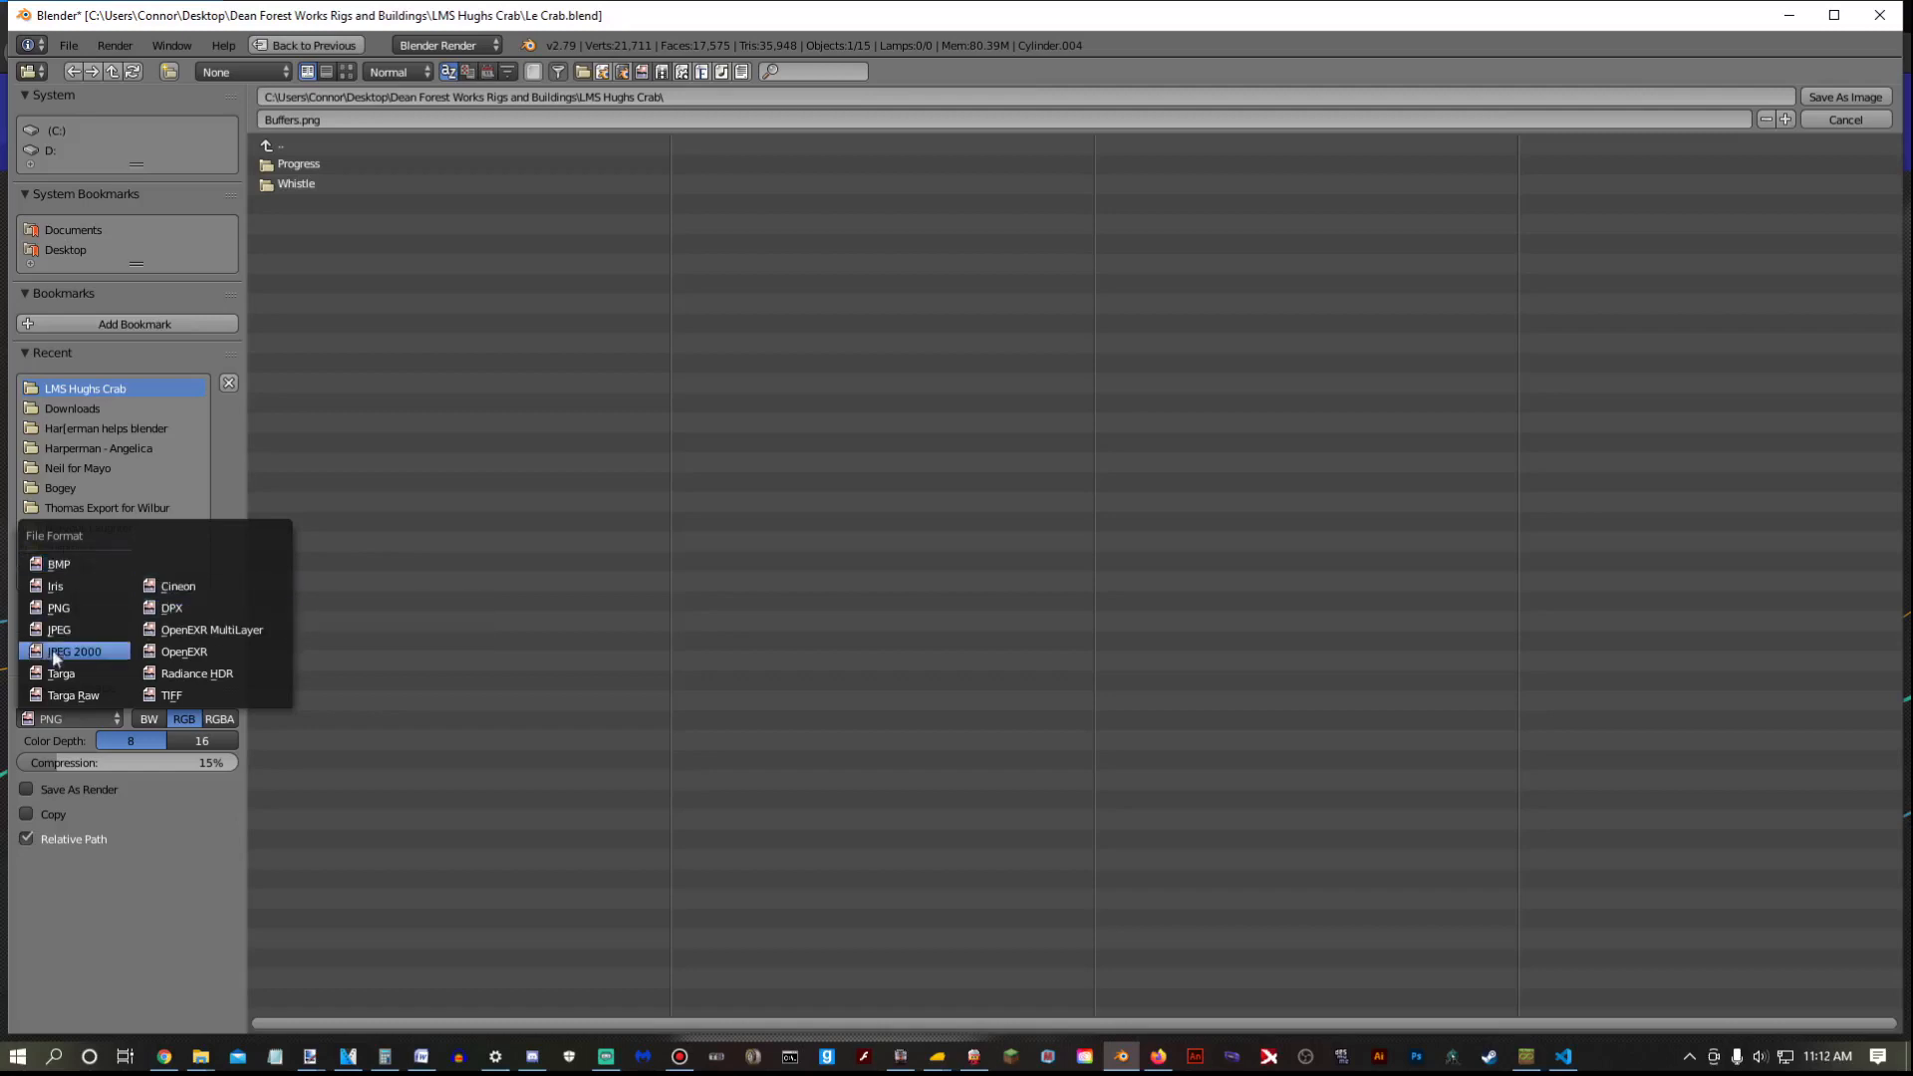
{"action": "left_click", "coordinate": [52, 678]}
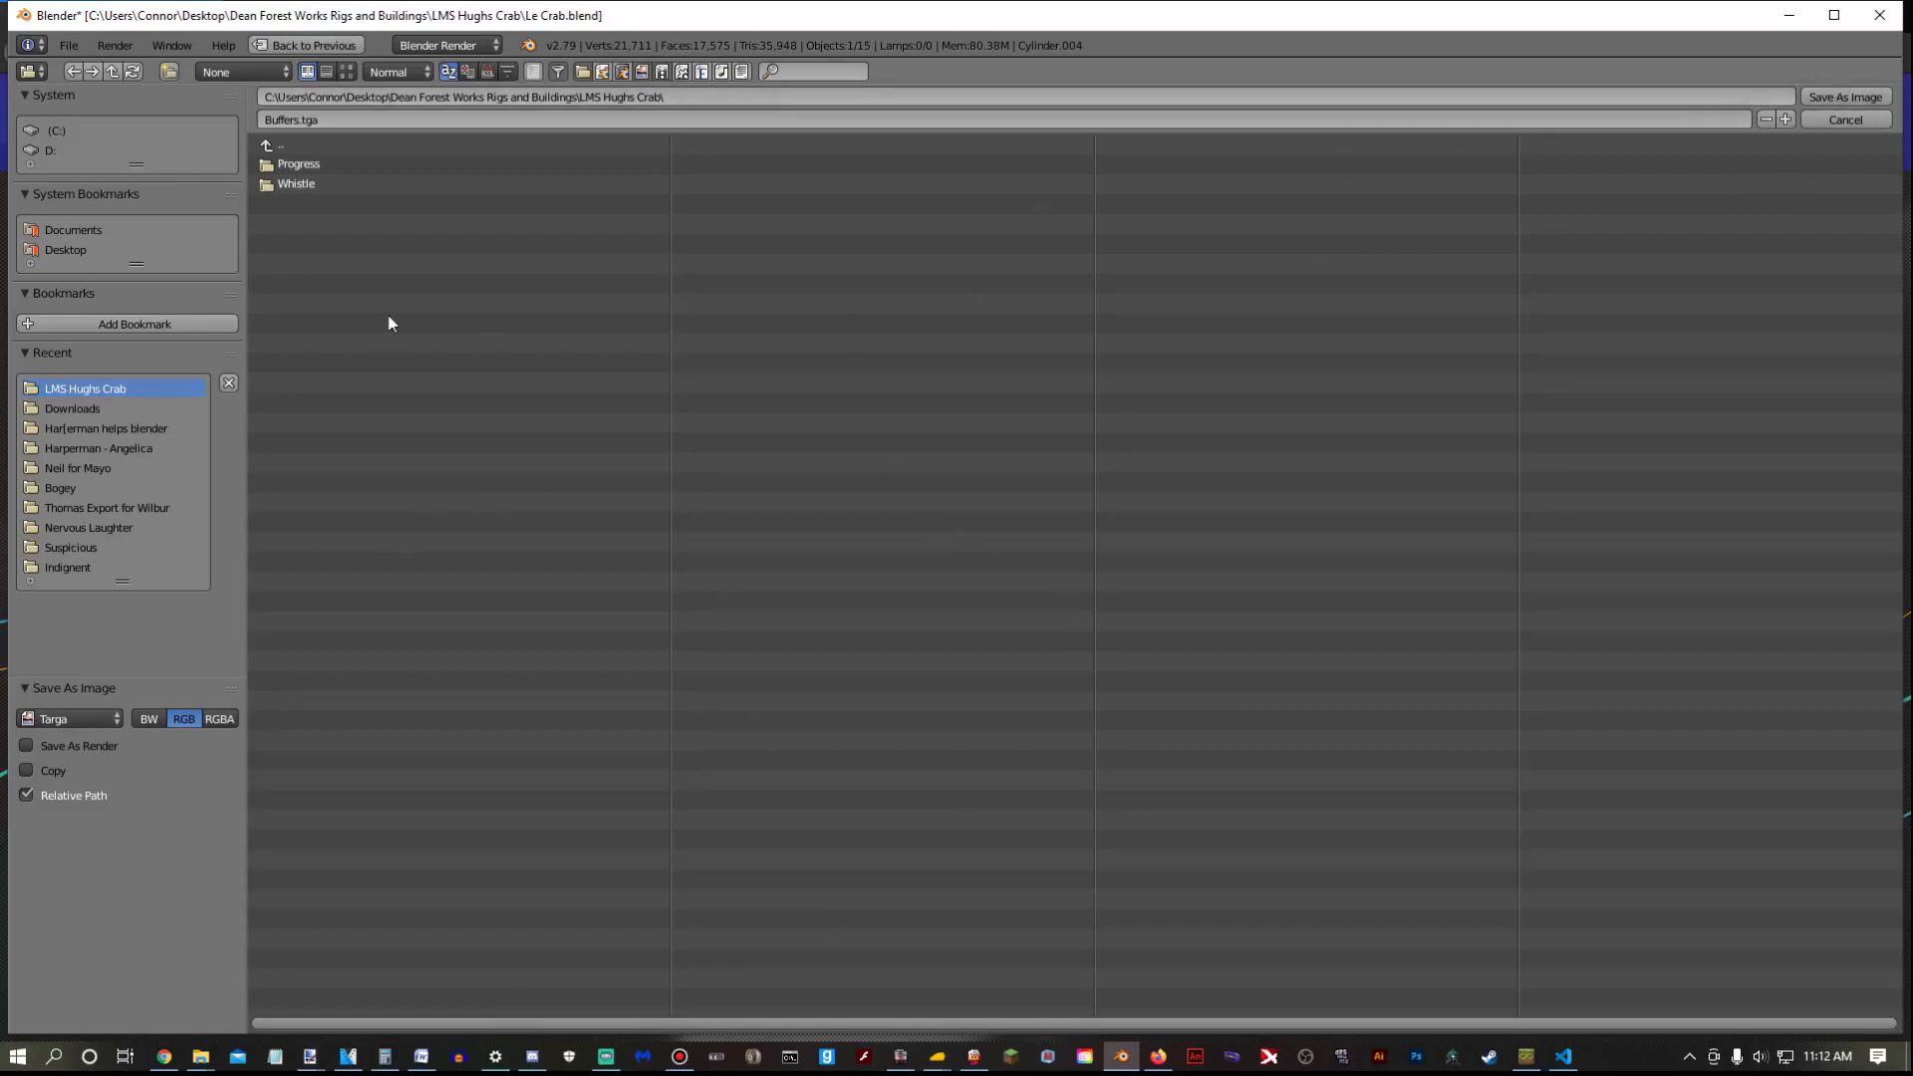
{"action": "left_click", "coordinate": [1841, 96]}
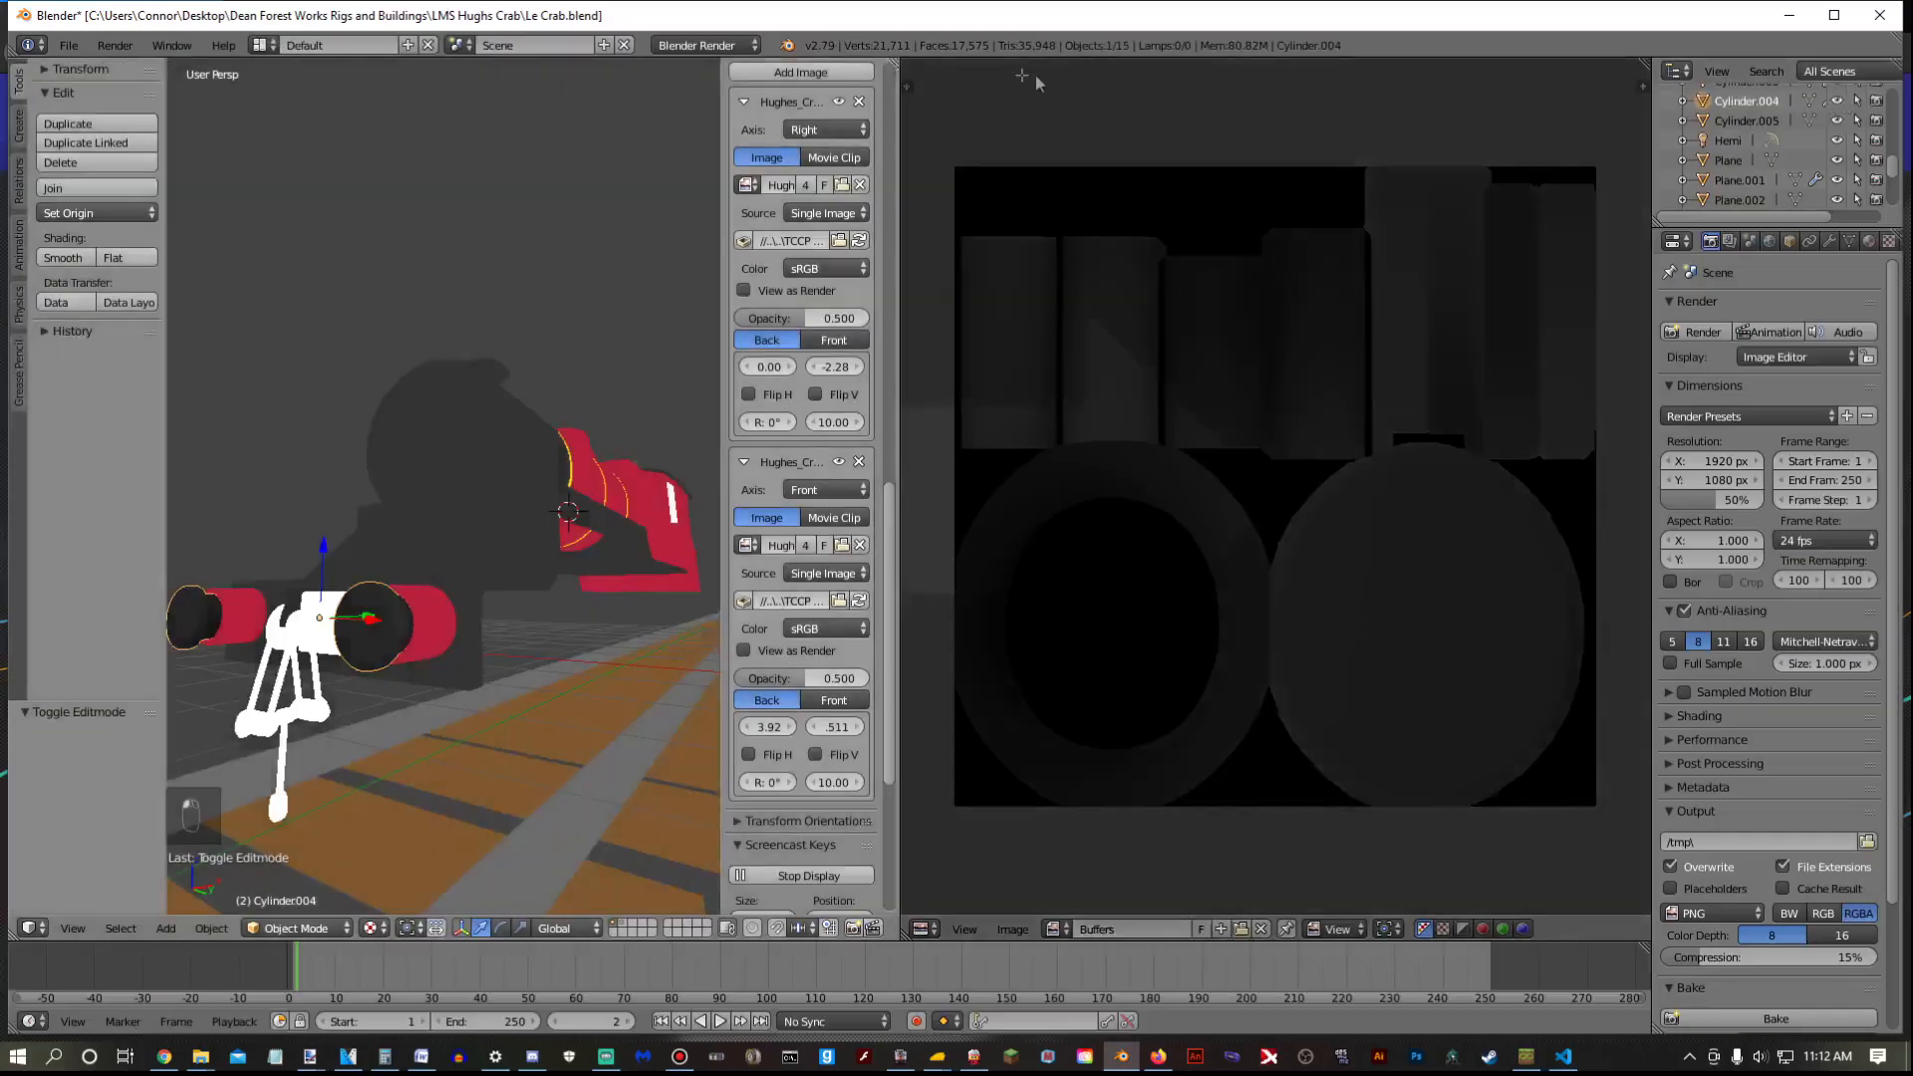
{"action": "left_click_drag", "start_coordinate": [1022, 76], "coordinate": [1036, 77]}
Replace the Black material on the buffers with a new material named Buffers
{"action": "middle_click_drag", "start_coordinate": [1115, 363], "coordinate": [1116, 344]}
{"action": "scroll", "coordinate": [1117, 351], "scroll_direction": "up", "scroll_amount": 3}
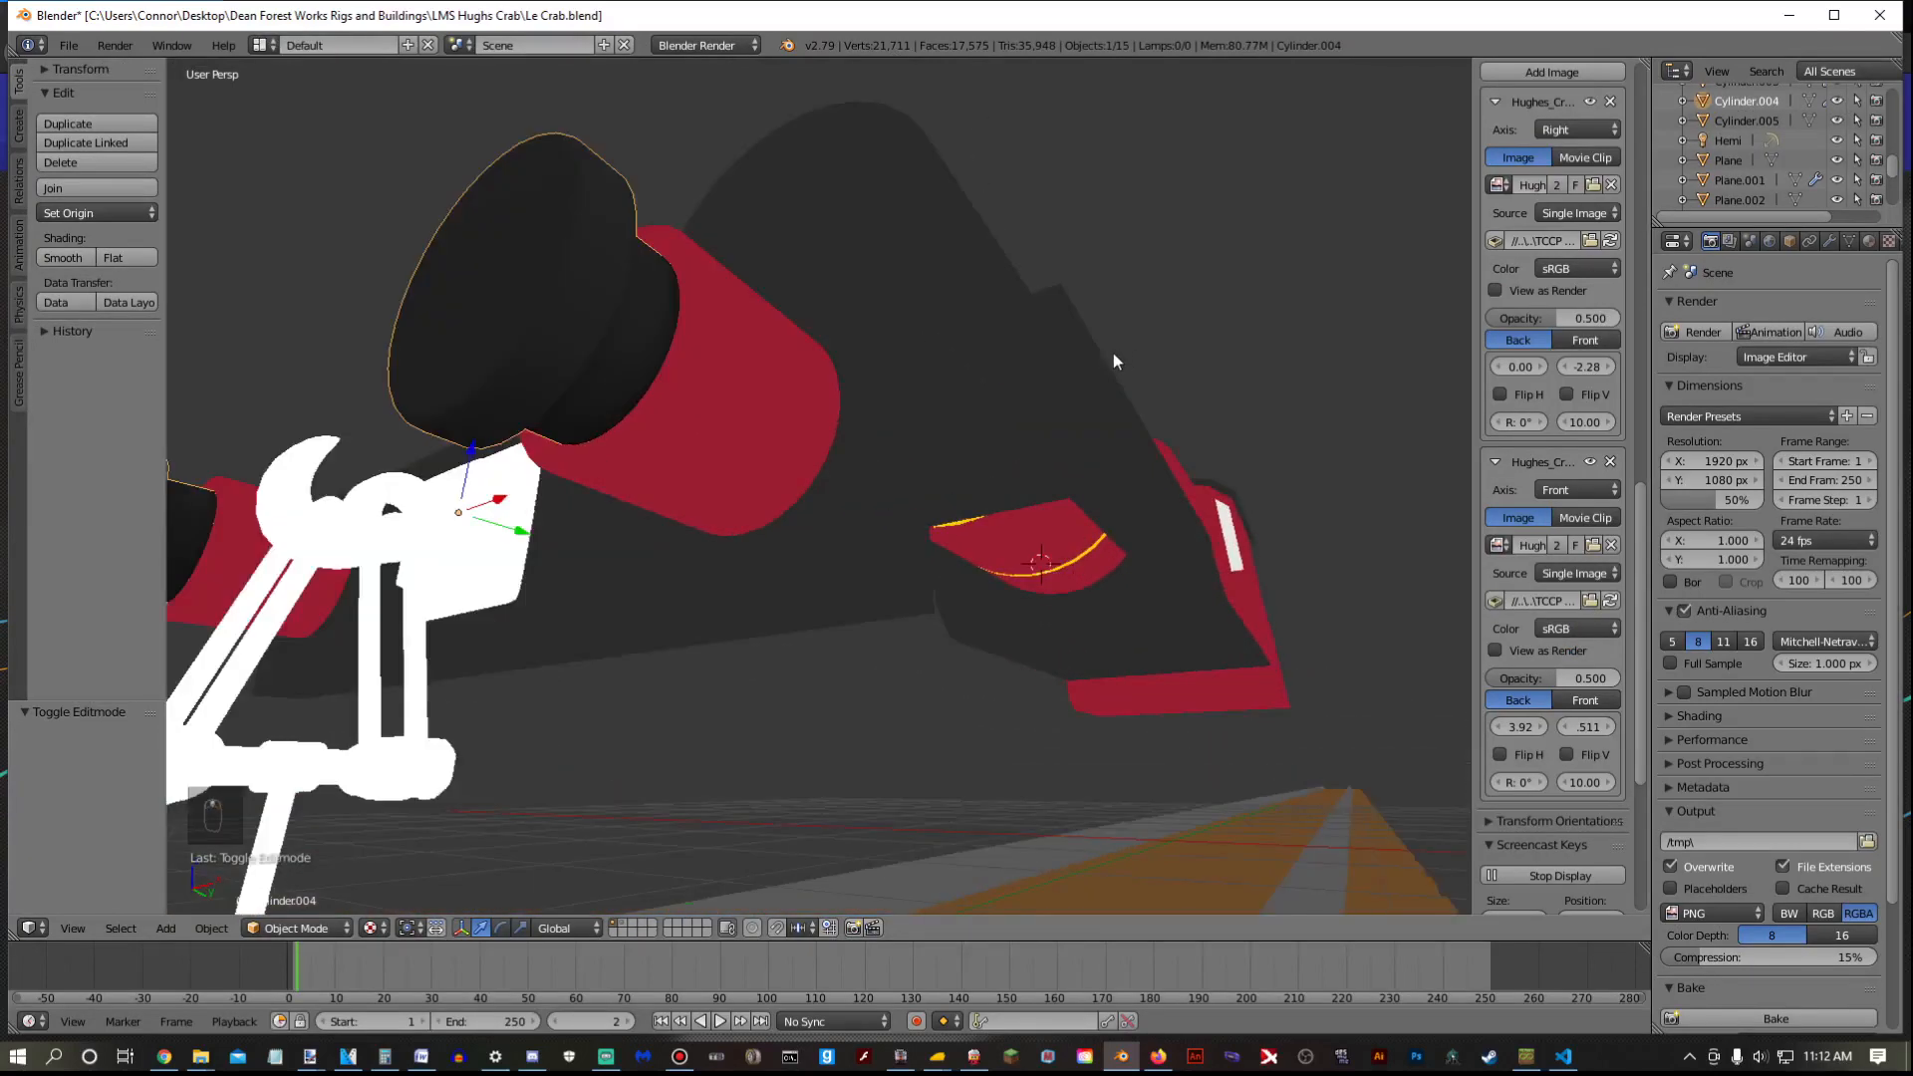
{"action": "scroll", "coordinate": [1114, 353], "scroll_direction": "down", "scroll_amount": 5}
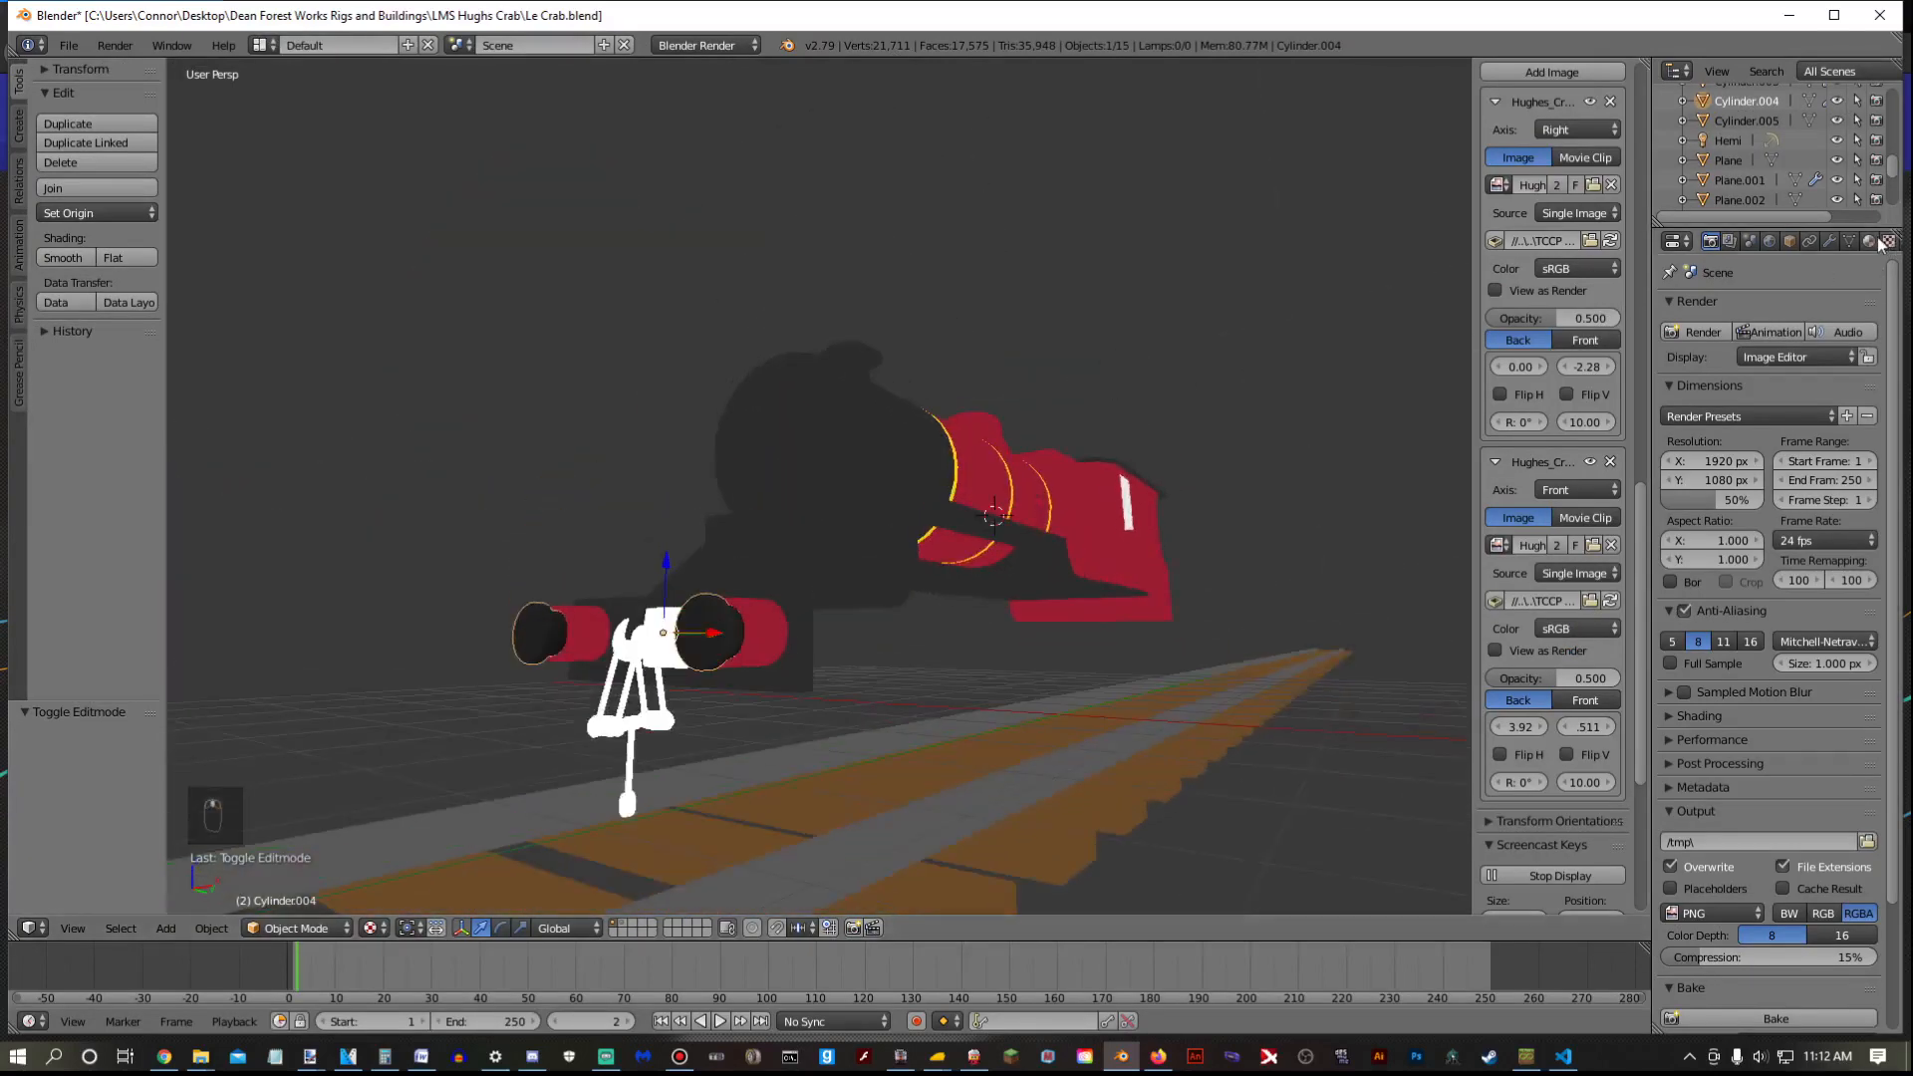
{"action": "left_click", "coordinate": [1869, 242]}
{"action": "scroll", "coordinate": [1863, 329], "scroll_direction": "up", "scroll_amount": 2}
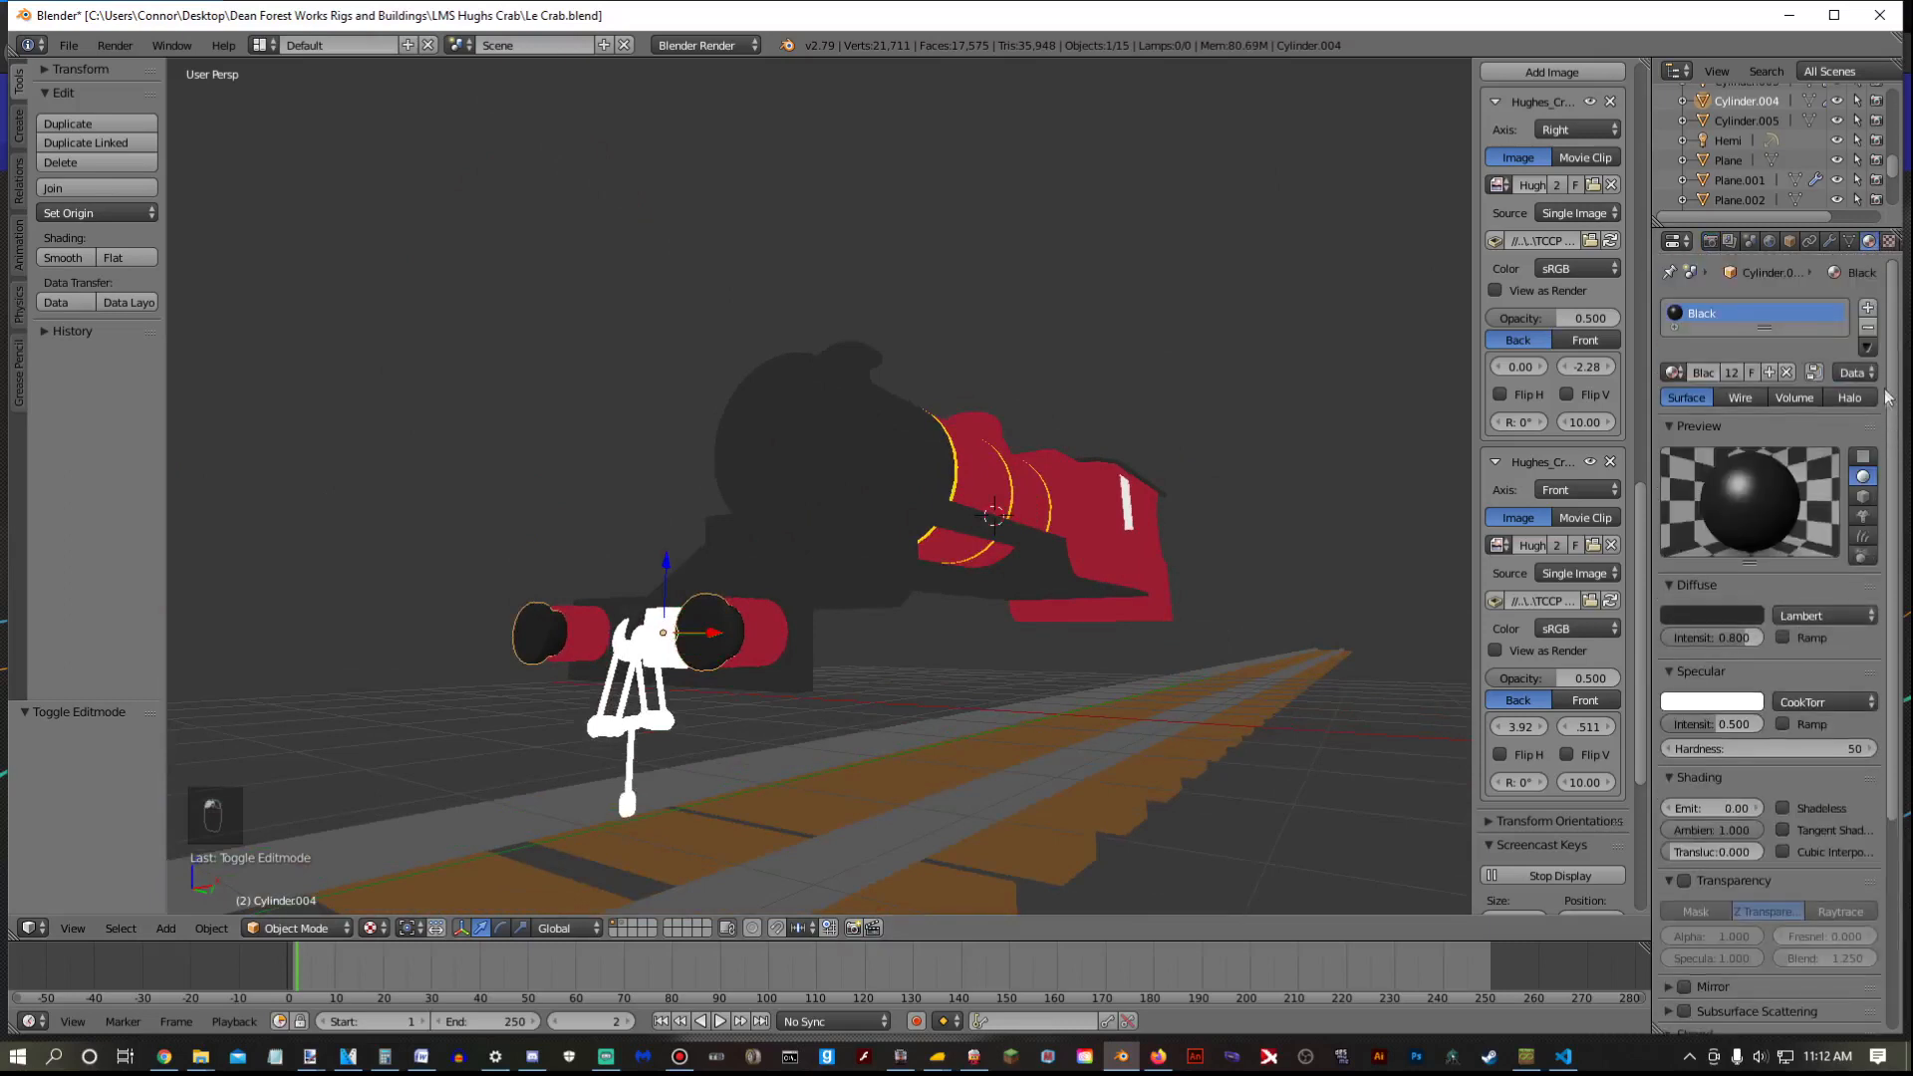
{"action": "left_click", "coordinate": [1869, 330]}
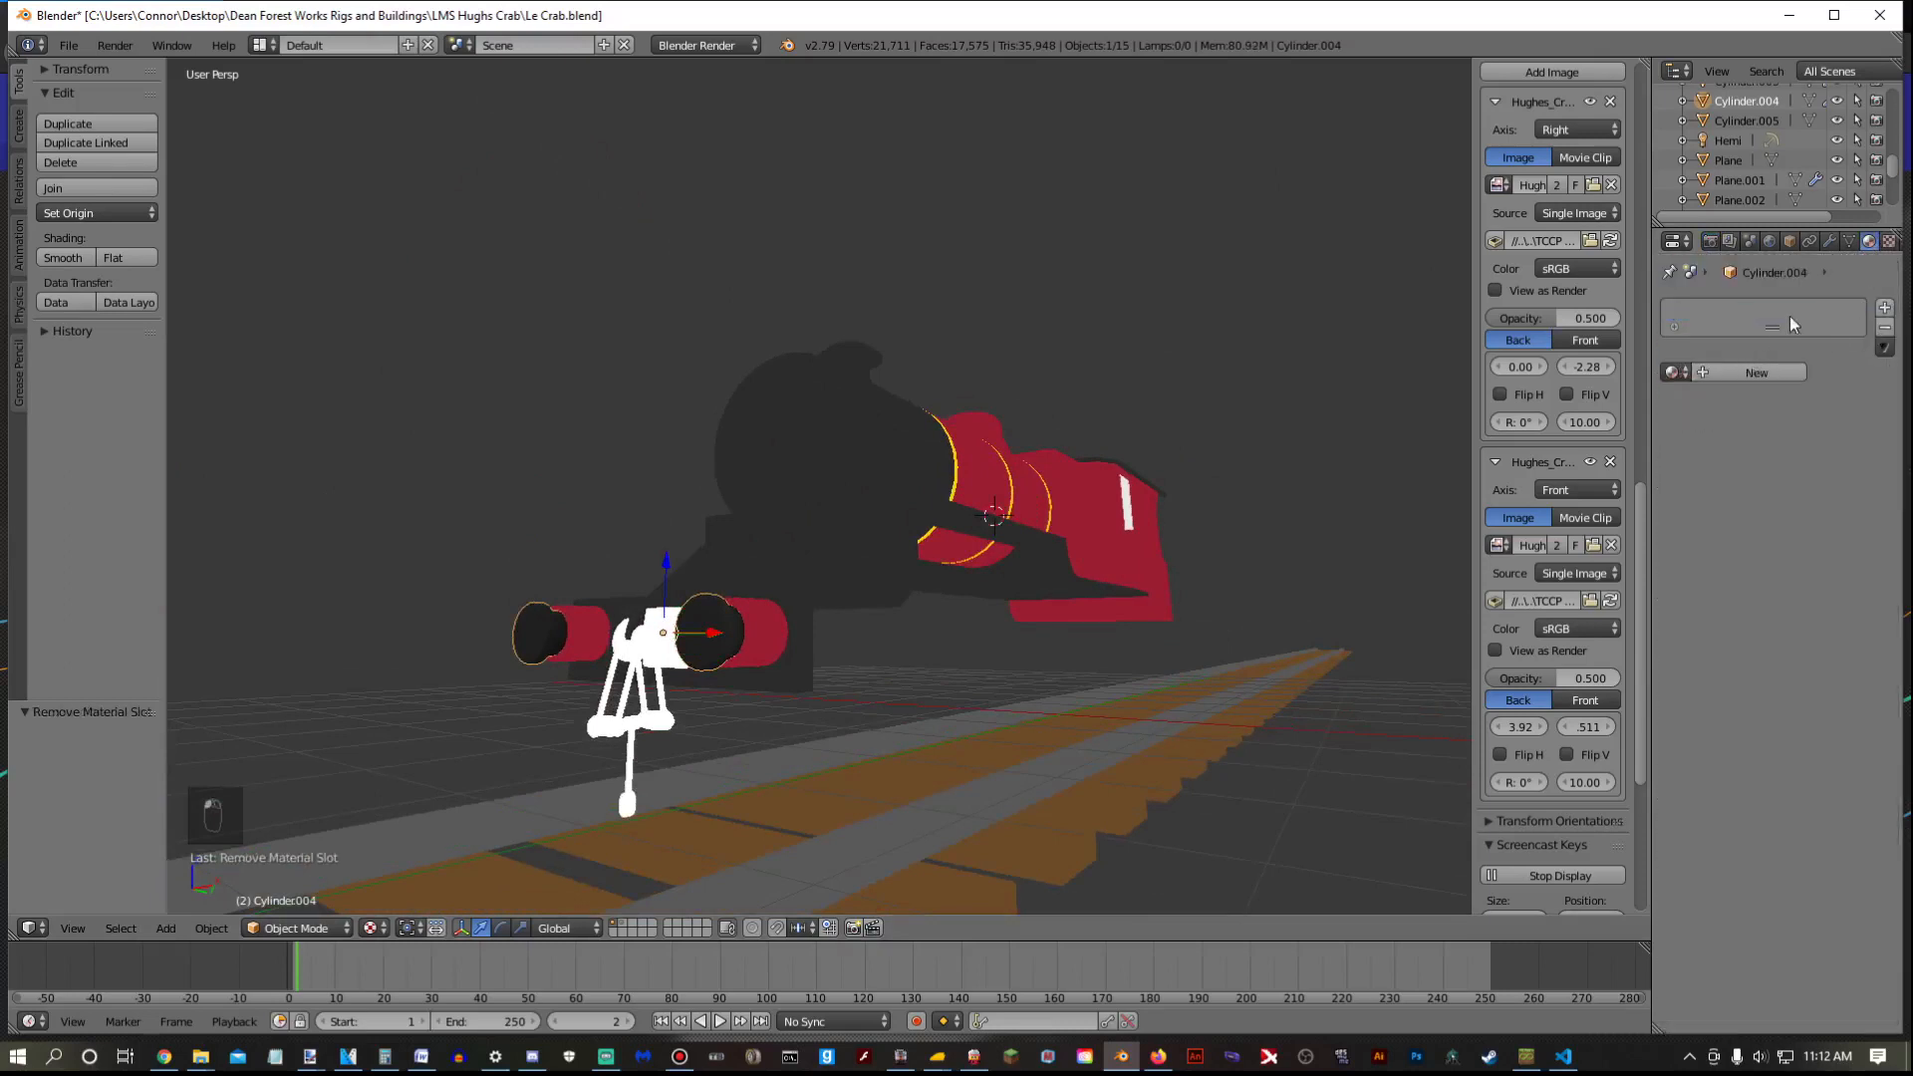
{"action": "left_click", "coordinate": [1756, 371]}
{"action": "double_click", "coordinate": [1721, 315]}
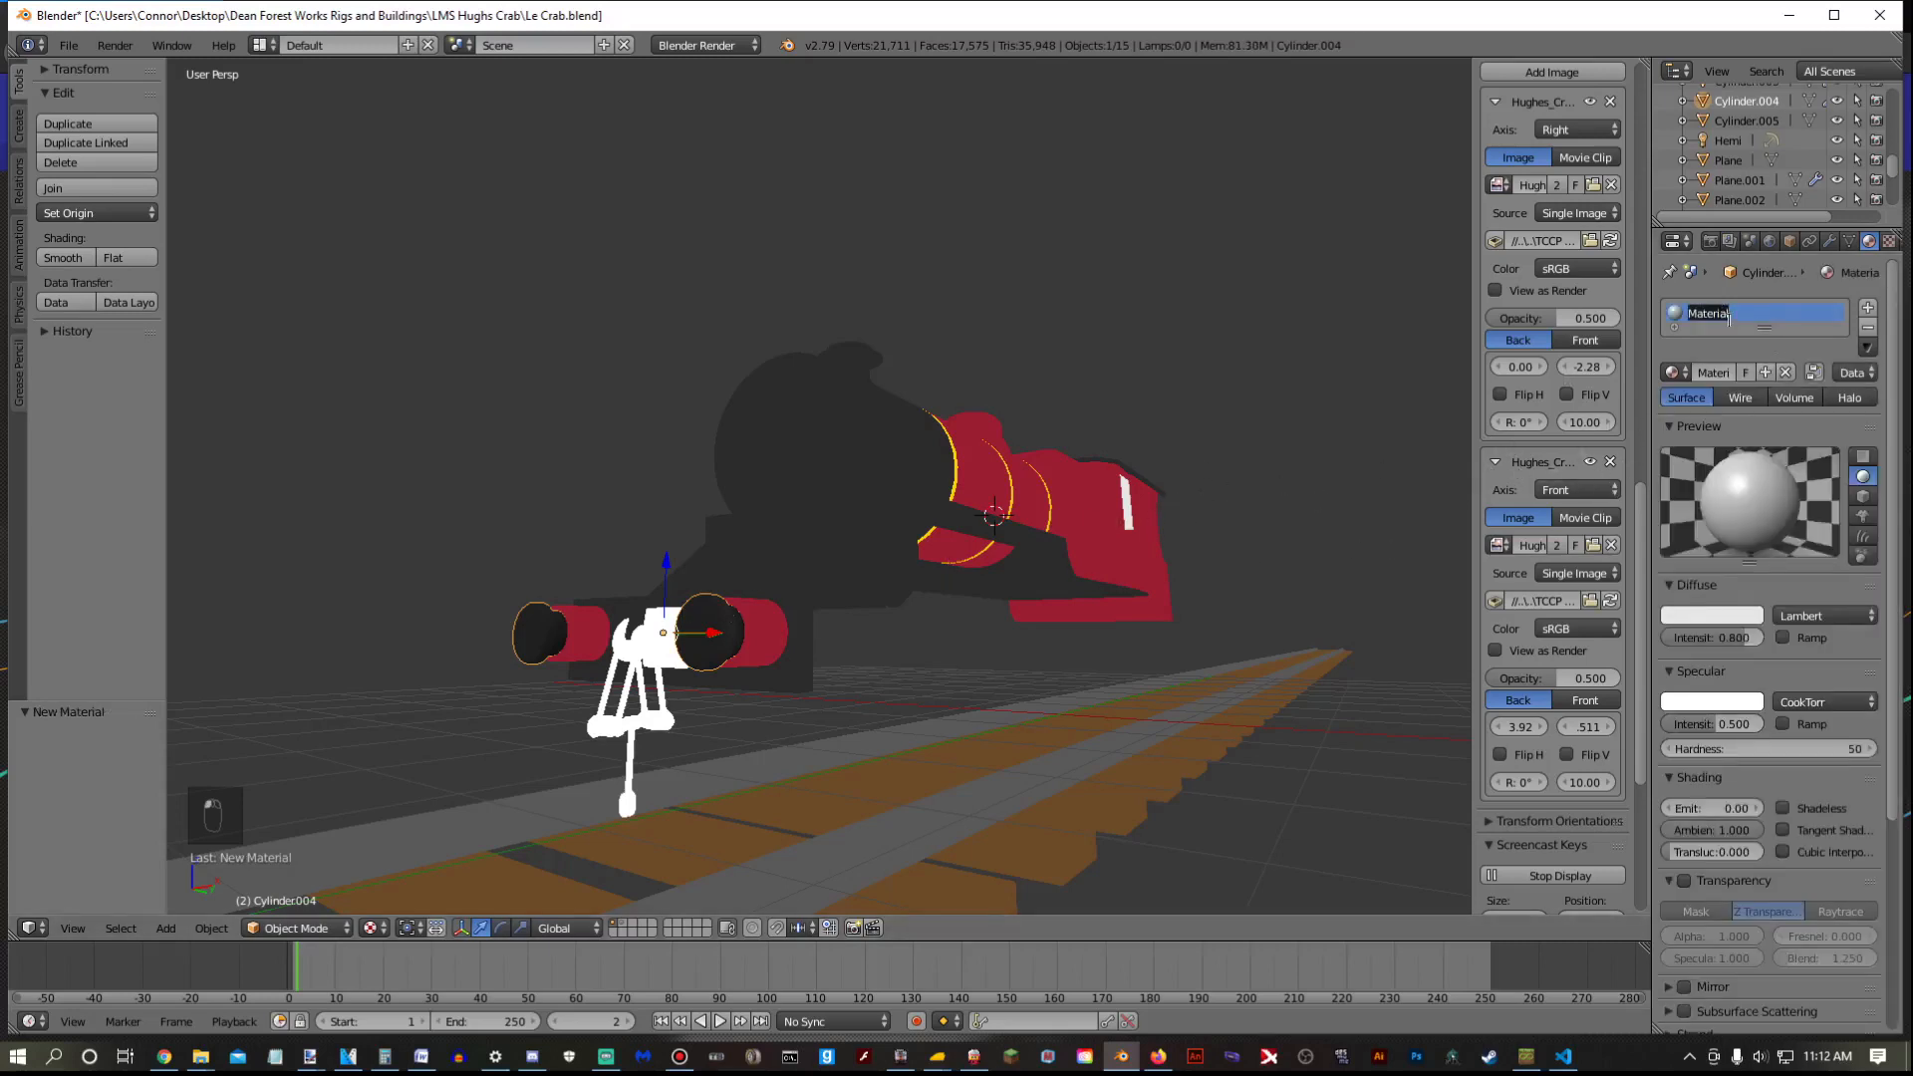
{"action": "key", "text": "BackSpace"}
{"action": "type", "text": "Buffers"}
{"action": "key", "text": "Return"}
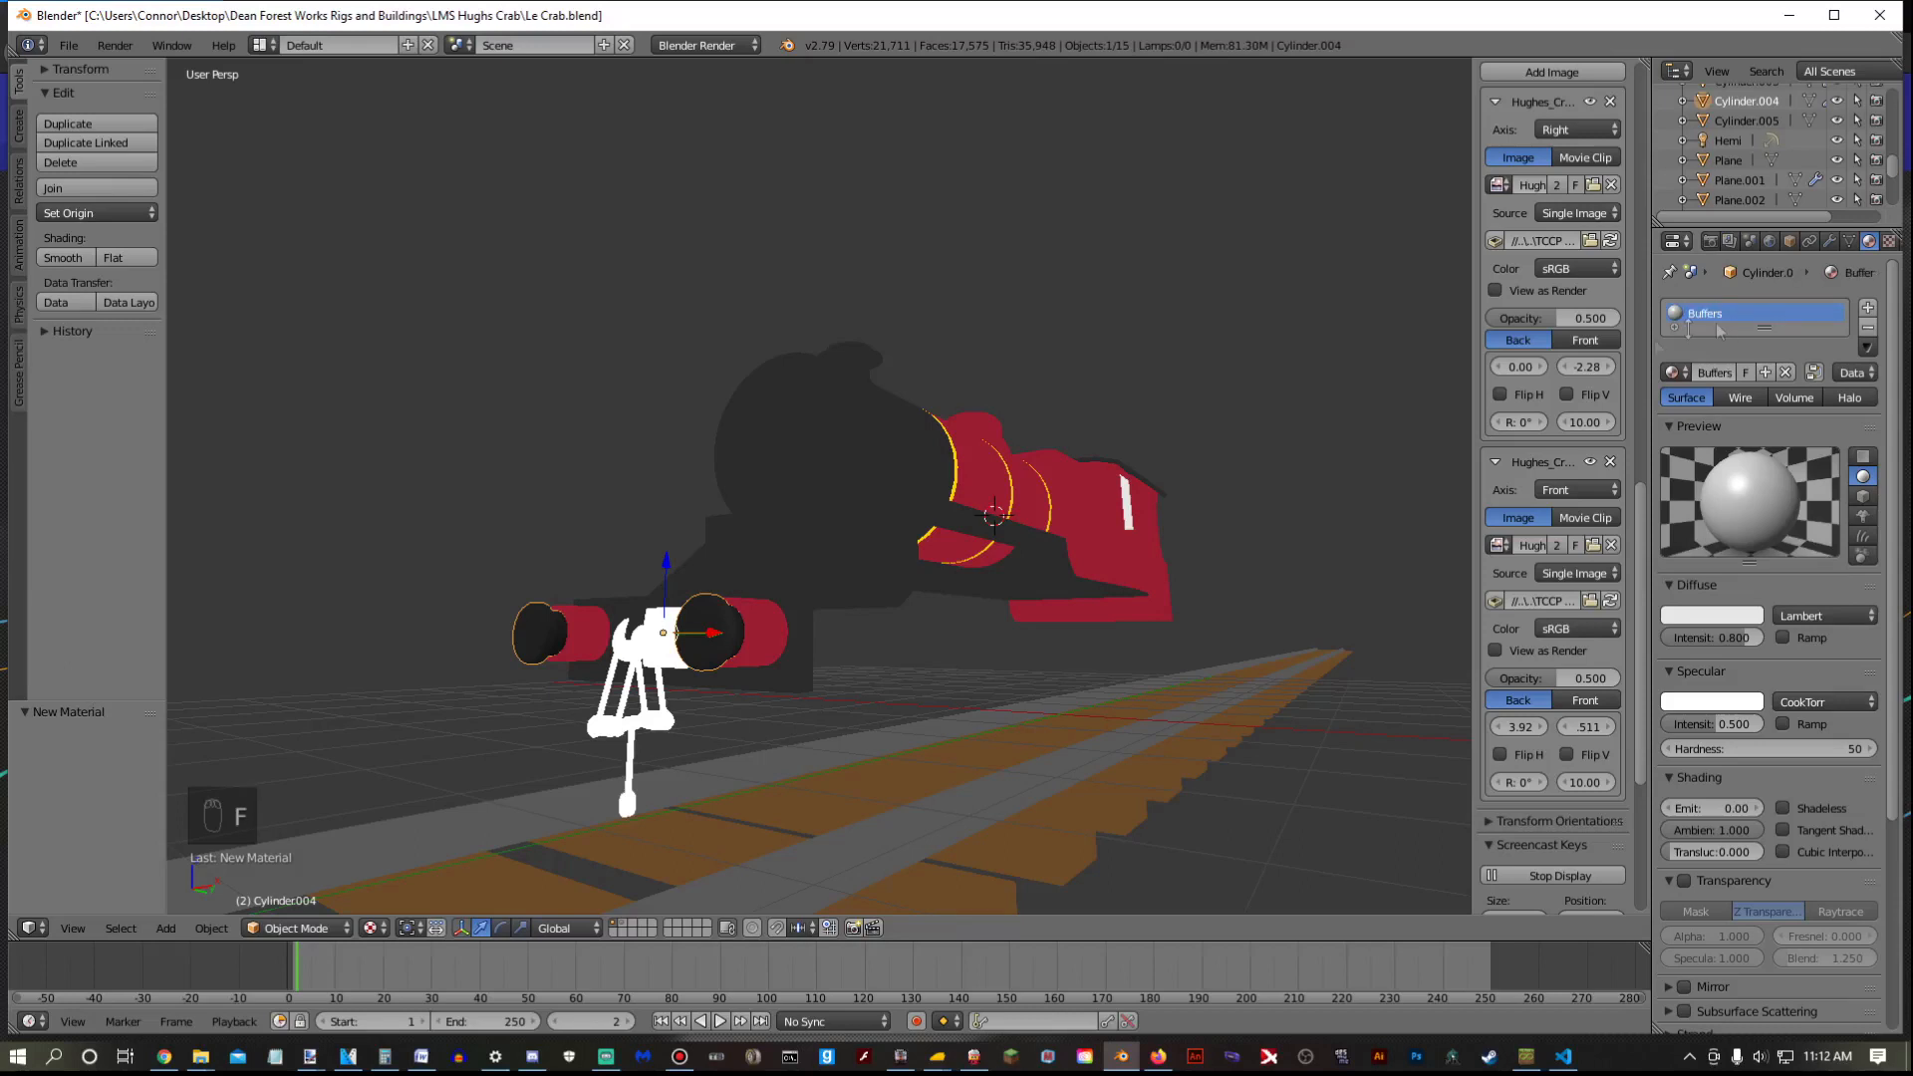
Set the Buffers material's diffuse intensity to 1.0 and its specular intensity to 0.1
{"action": "left_click_drag", "start_coordinate": [1698, 645], "coordinate": [1720, 645]}
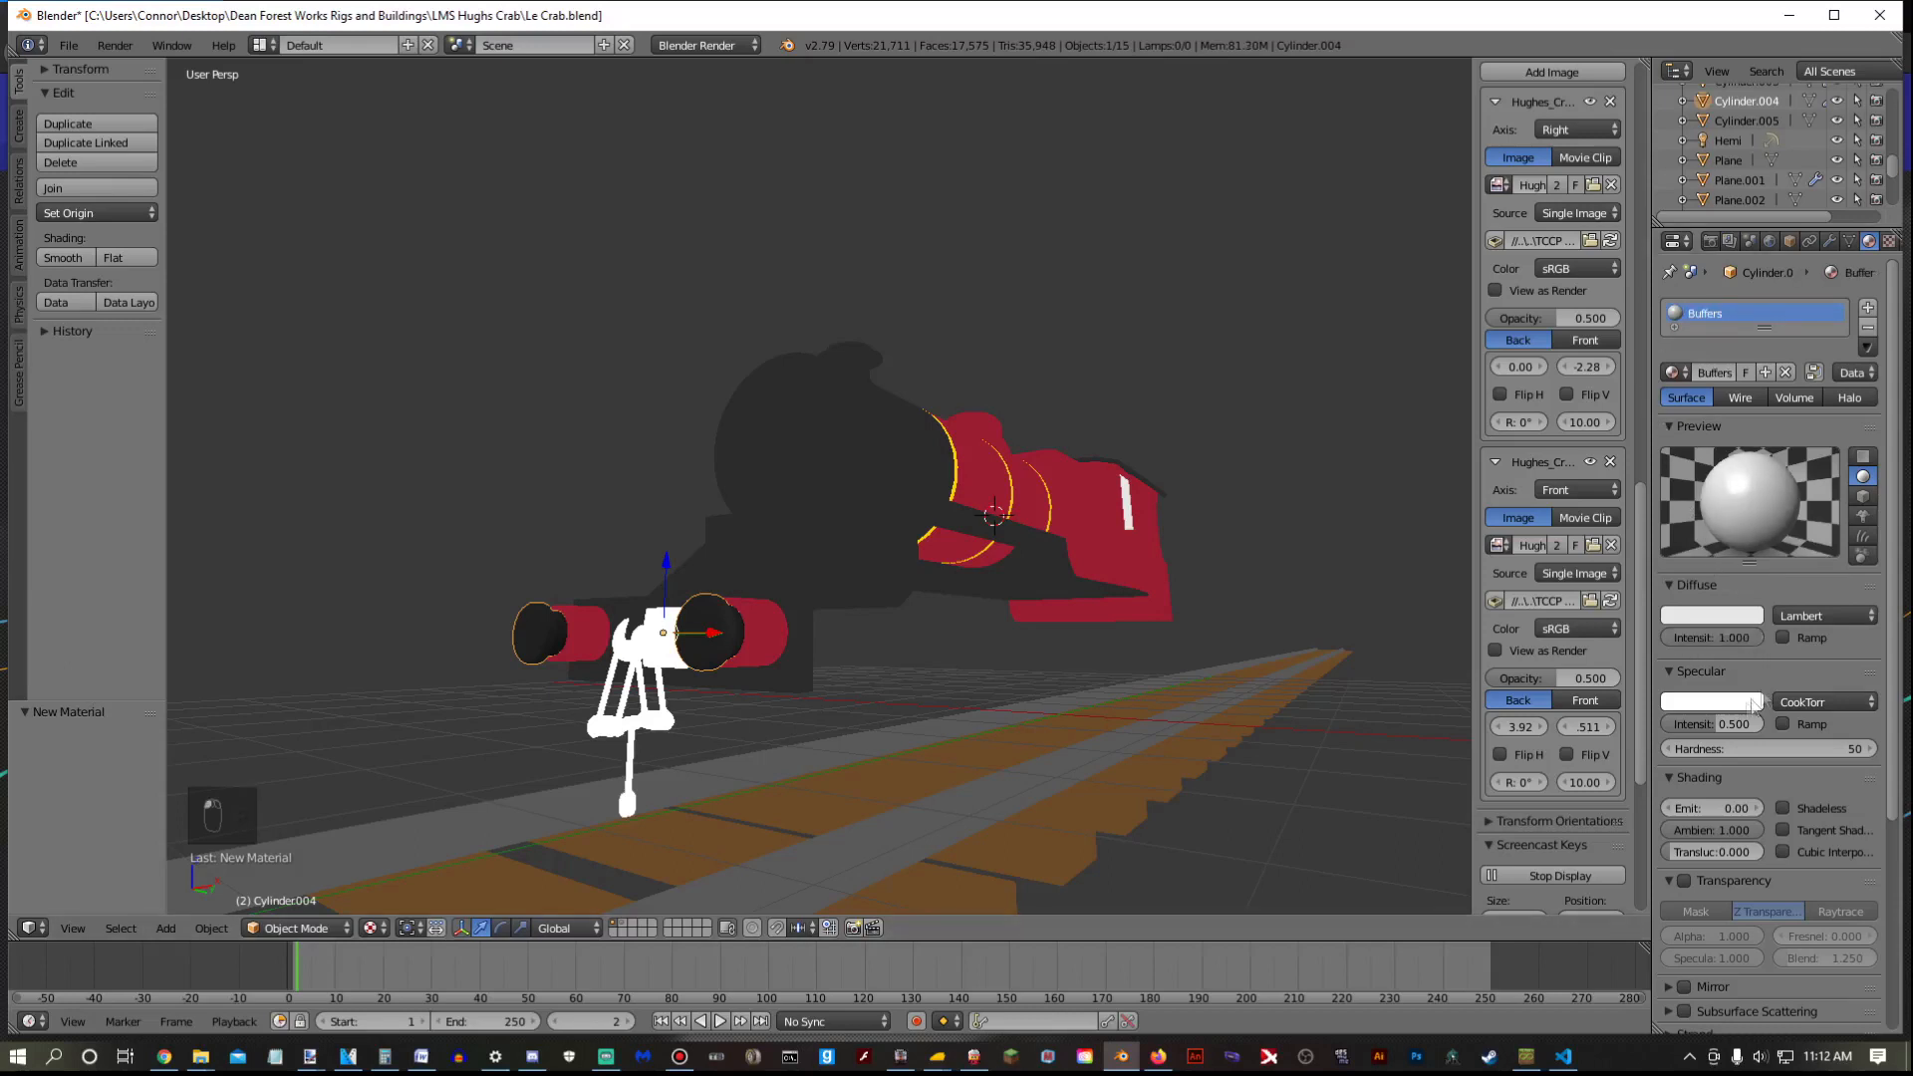
{"action": "left_click", "coordinate": [1732, 725]}
{"action": "type", "text": "0.1"}
{"action": "key", "text": "Return"}
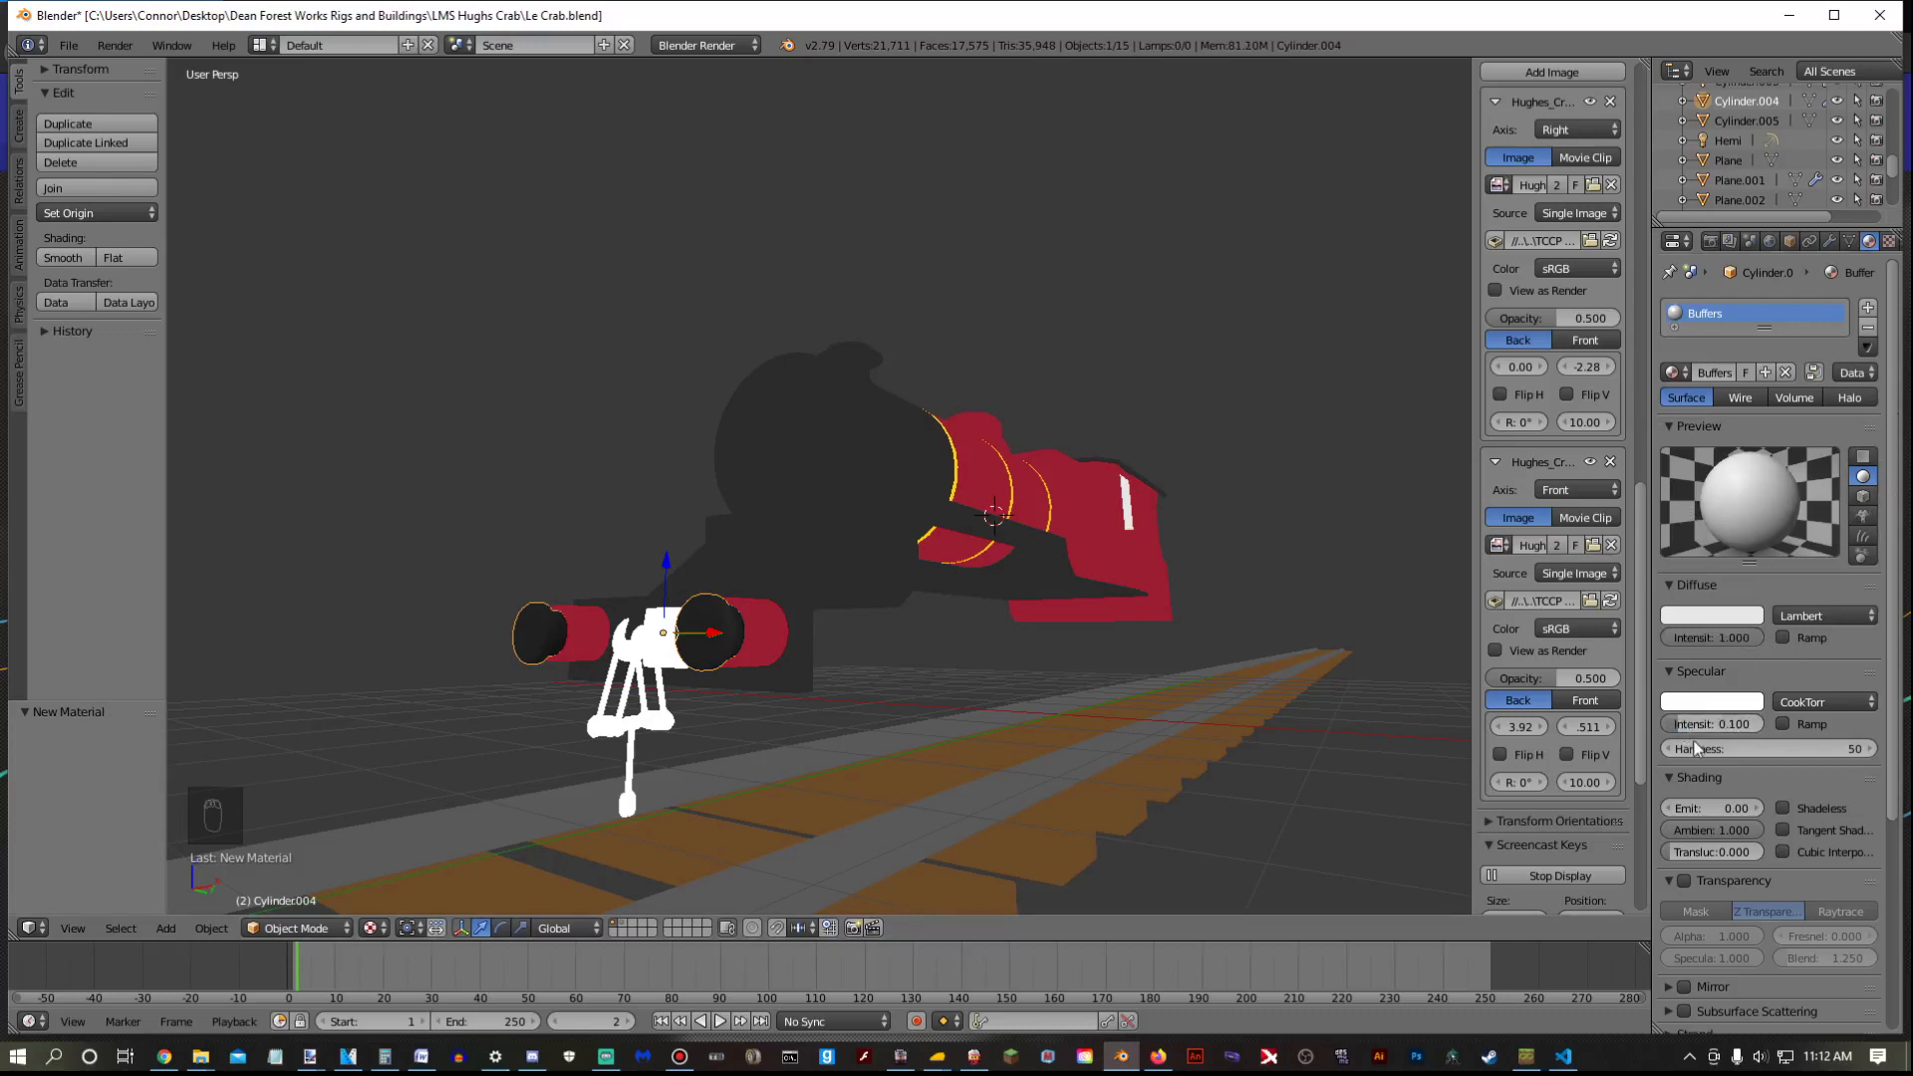
Add an image texture to the Buffers material, load Buffers.tga into it and disable Use Alpha
{"action": "left_click", "coordinate": [1889, 241]}
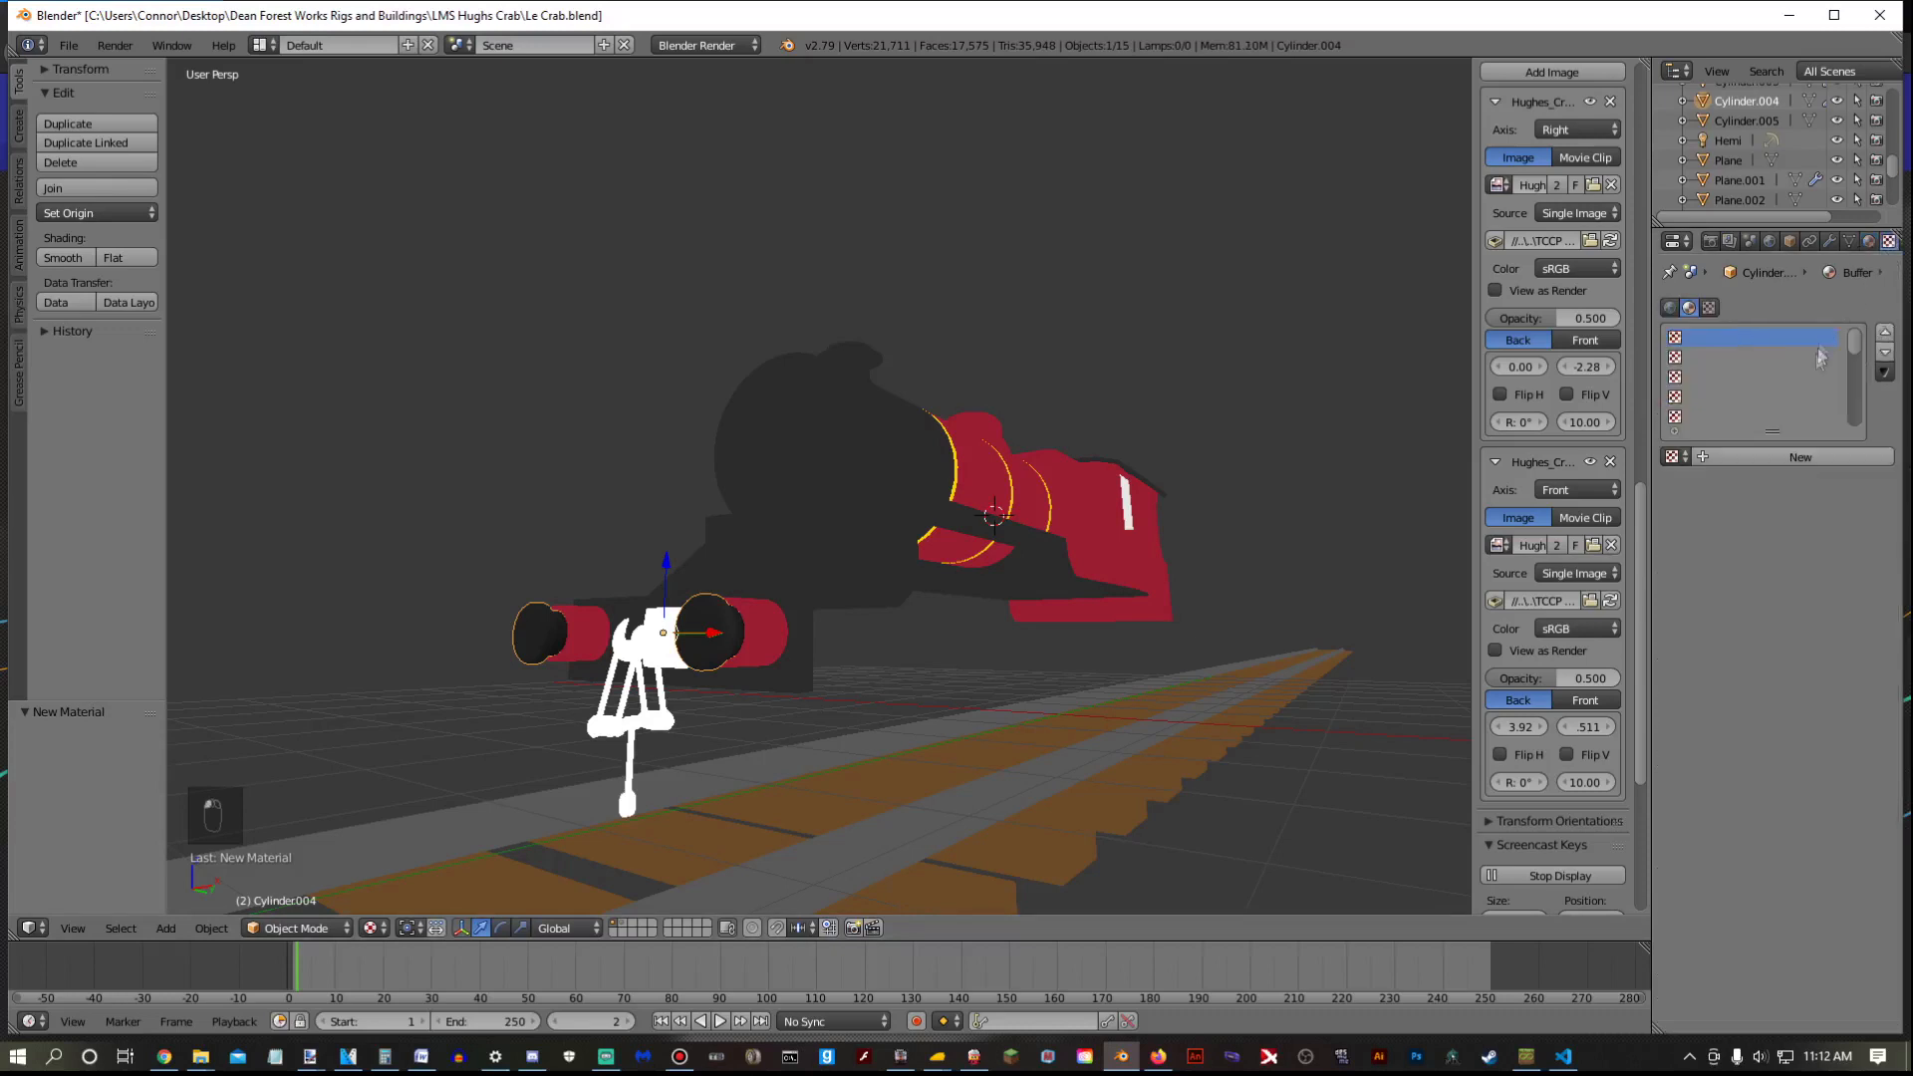
{"action": "left_click", "coordinate": [1826, 463]}
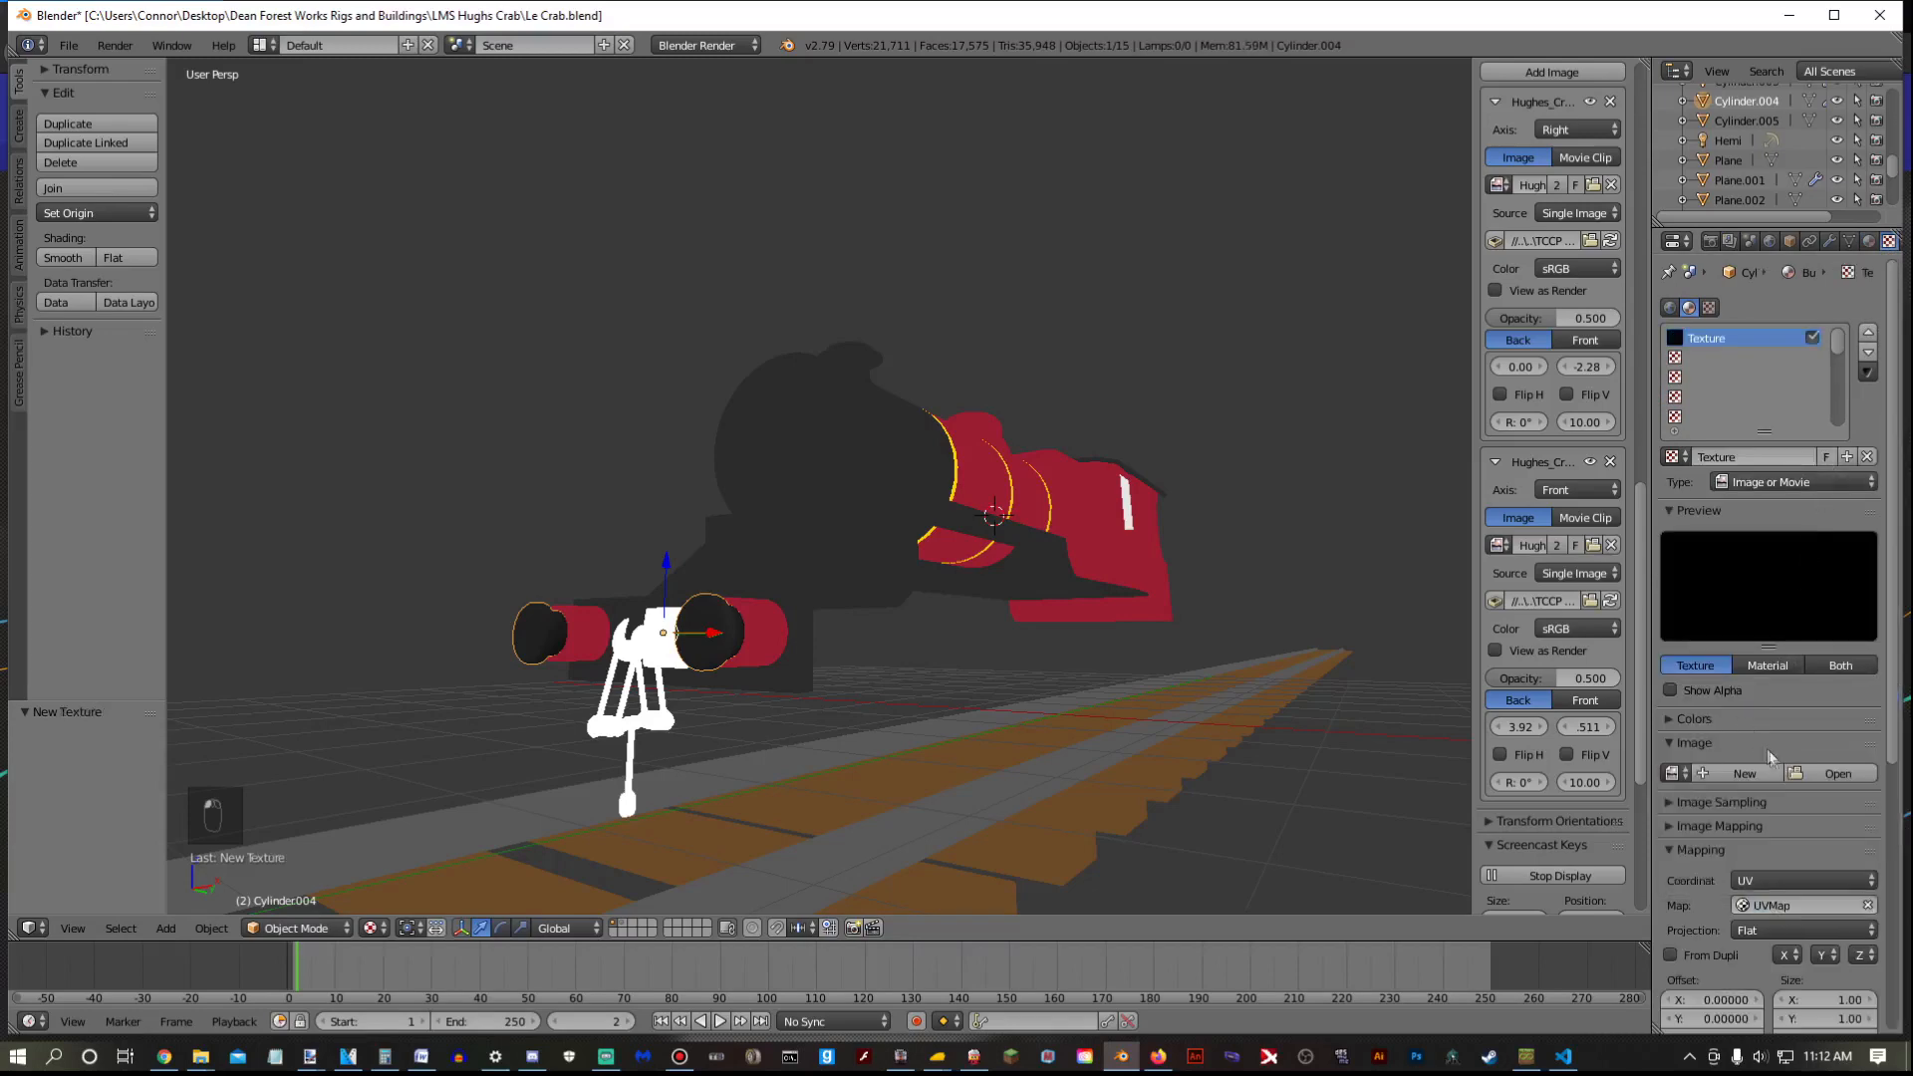
{"action": "left_click", "coordinate": [1808, 777]}
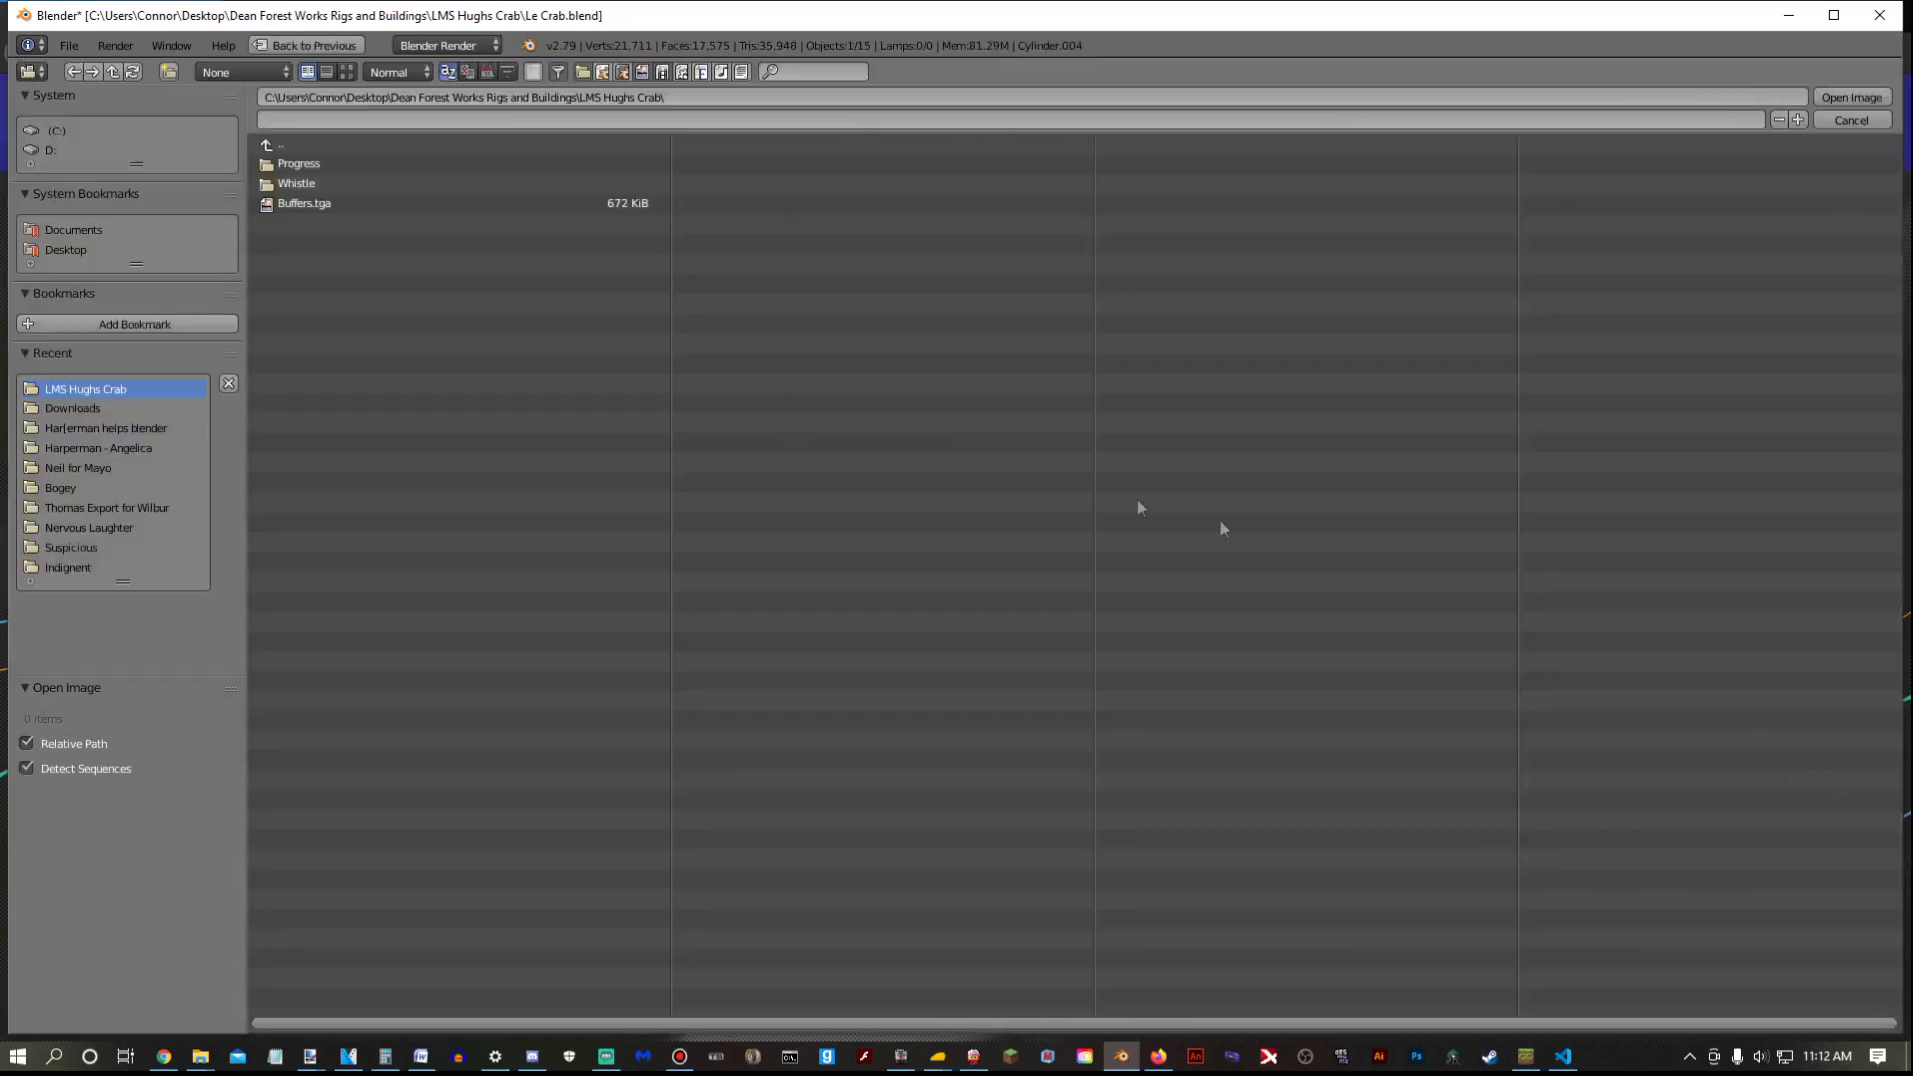
{"action": "double_click", "coordinate": [371, 203]}
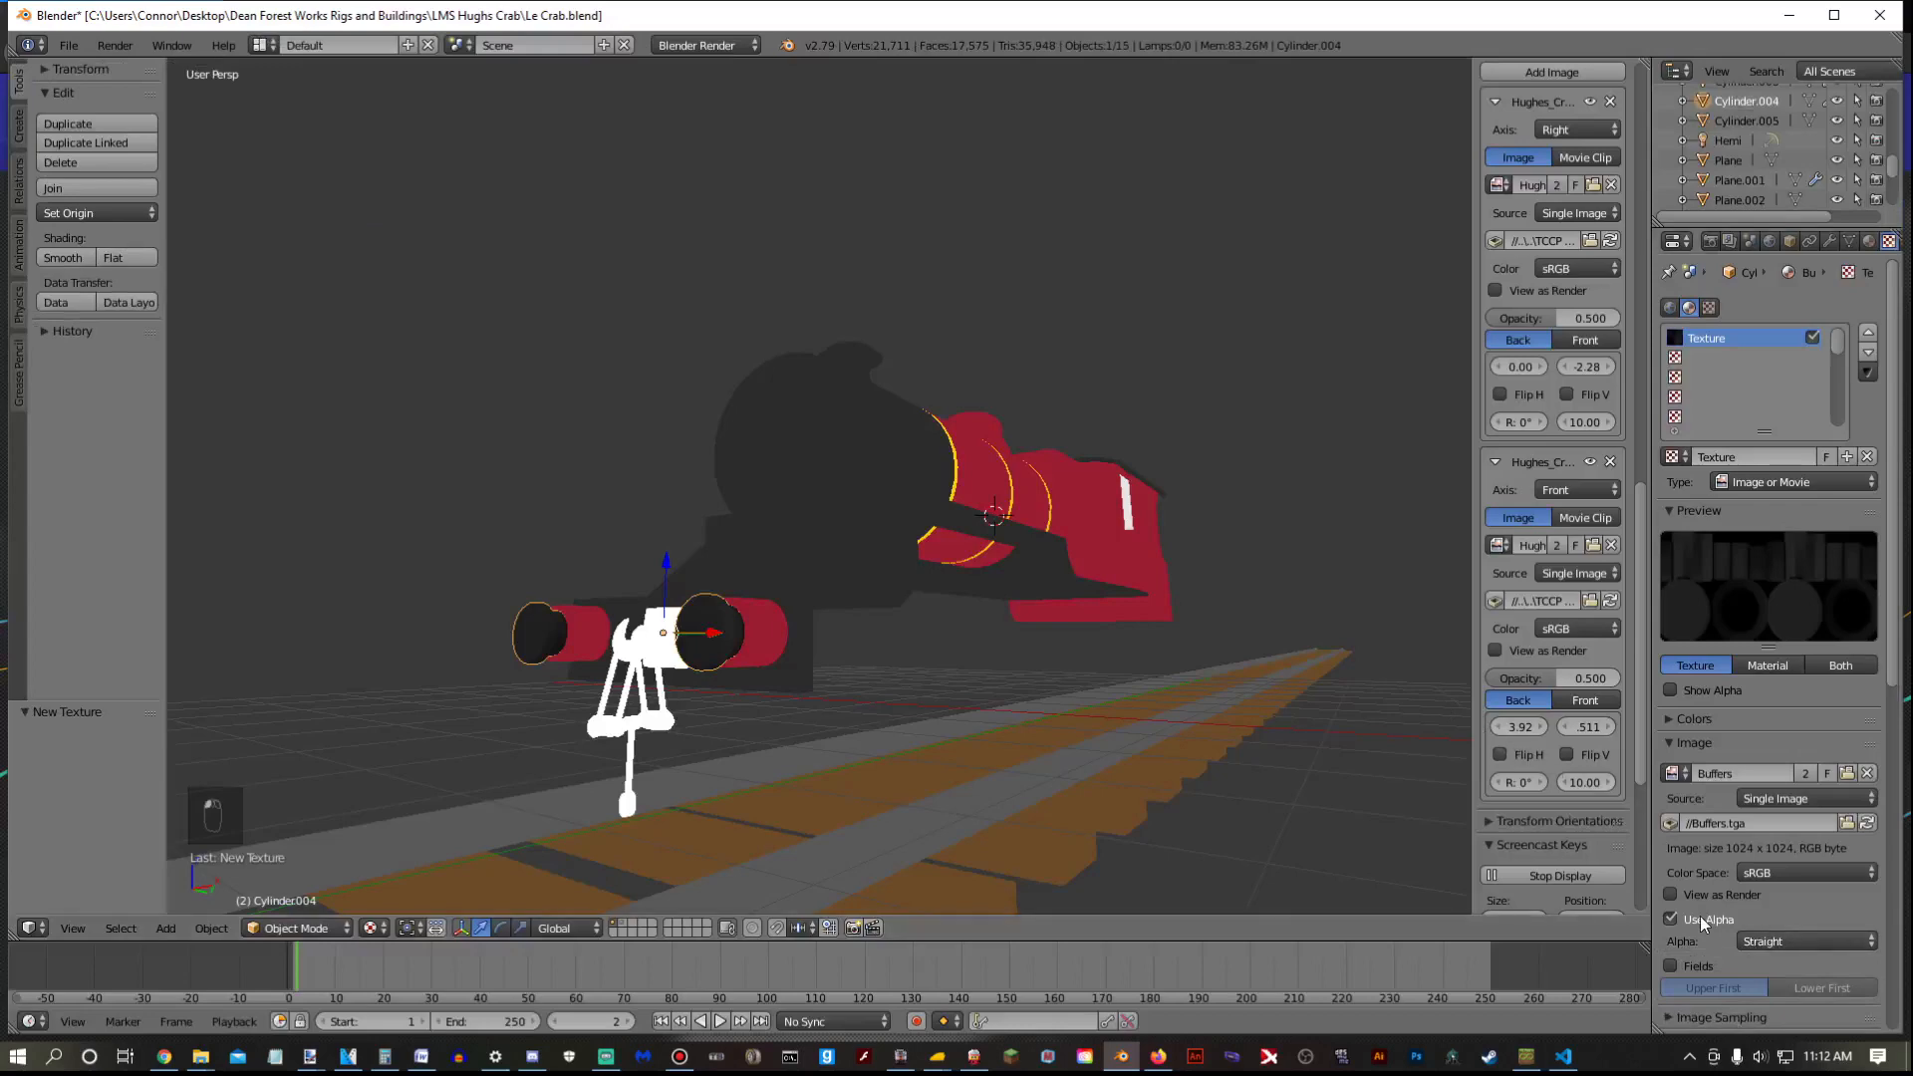
{"action": "scroll", "coordinate": [898, 613], "scroll_direction": "up", "scroll_amount": 4}
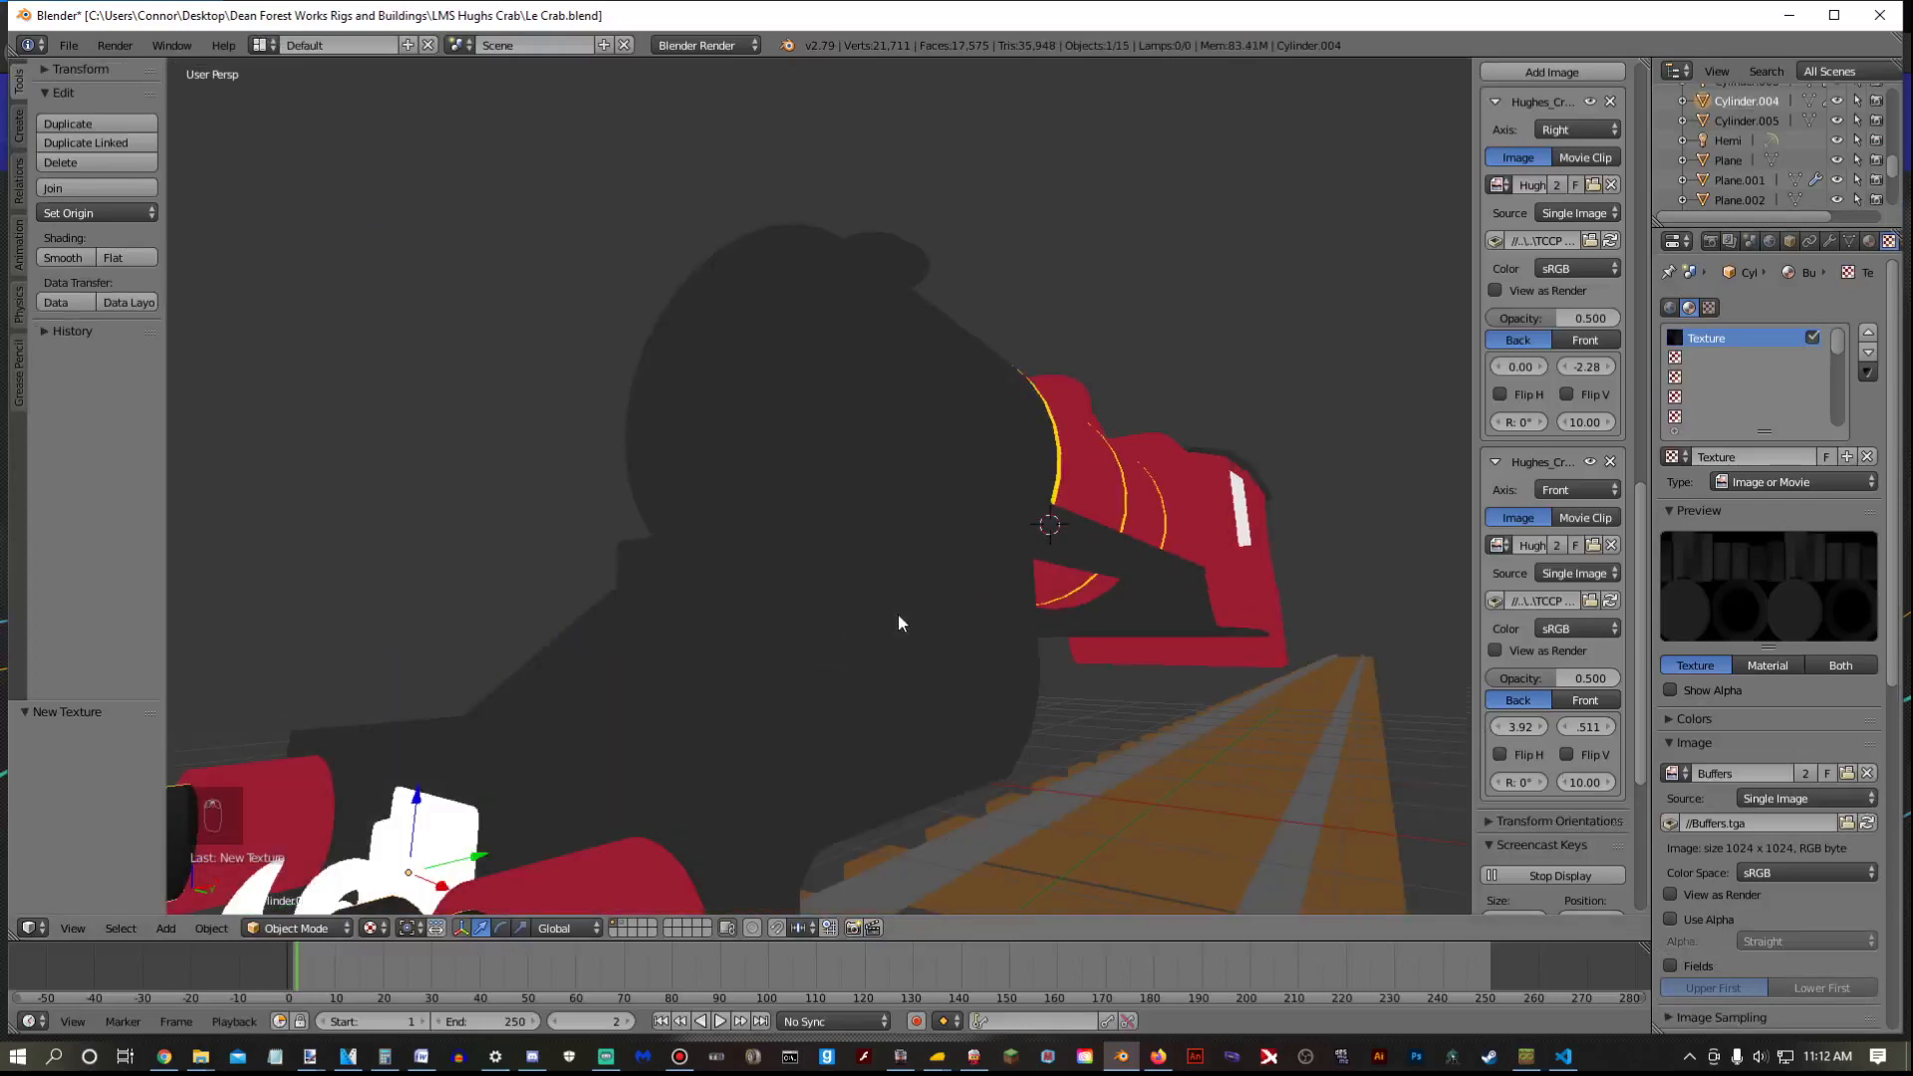
Select the boiler, select its whole mesh in Edit Mode, and return to Object Mode
{"action": "scroll", "coordinate": [899, 614], "scroll_direction": "down", "scroll_amount": 2}
{"action": "scroll", "coordinate": [898, 613], "scroll_direction": "down", "scroll_amount": 2}
{"action": "scroll", "coordinate": [899, 614], "scroll_direction": "up", "scroll_amount": 2}
{"action": "scroll", "coordinate": [899, 614], "scroll_direction": "down", "scroll_amount": 1}
{"action": "middle_click_drag", "start_coordinate": [922, 618], "coordinate": [895, 671]}
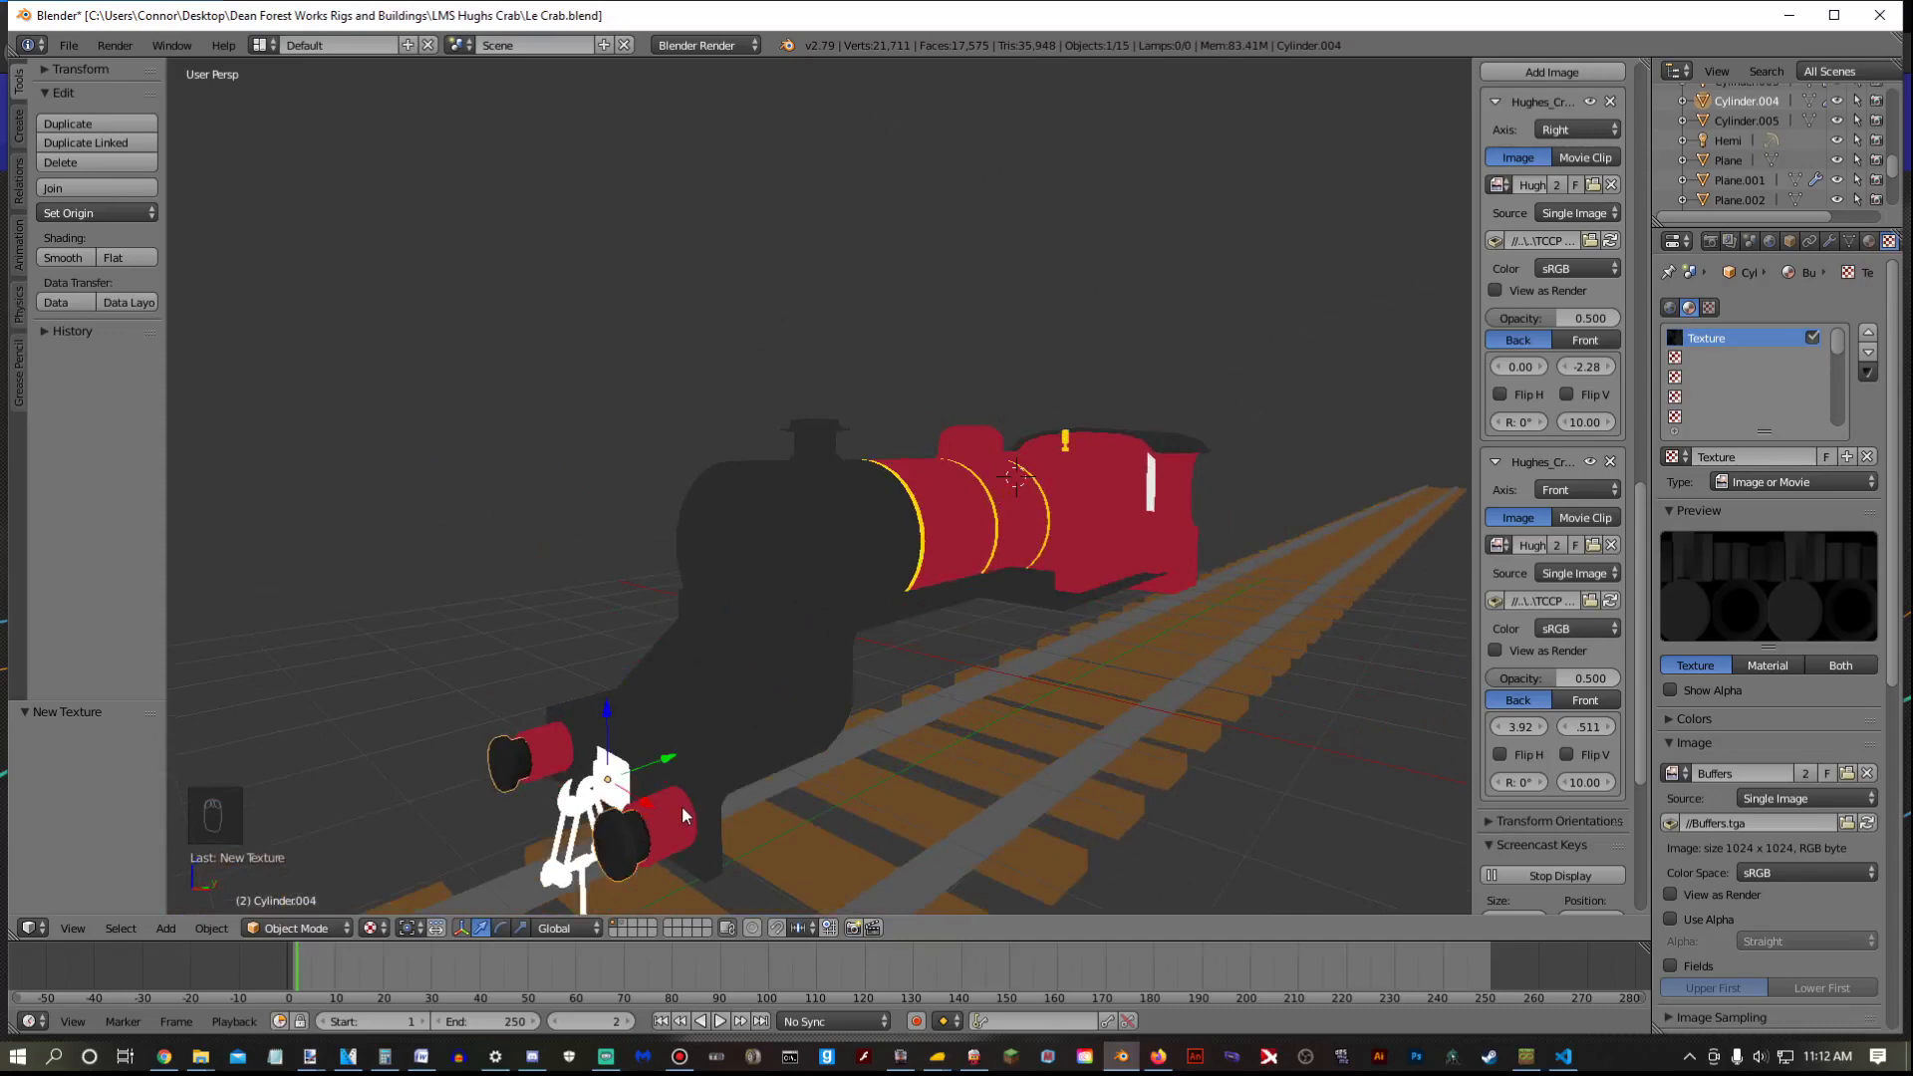
{"action": "right_click", "coordinate": [944, 528]}
{"action": "key", "text": "Tab"}
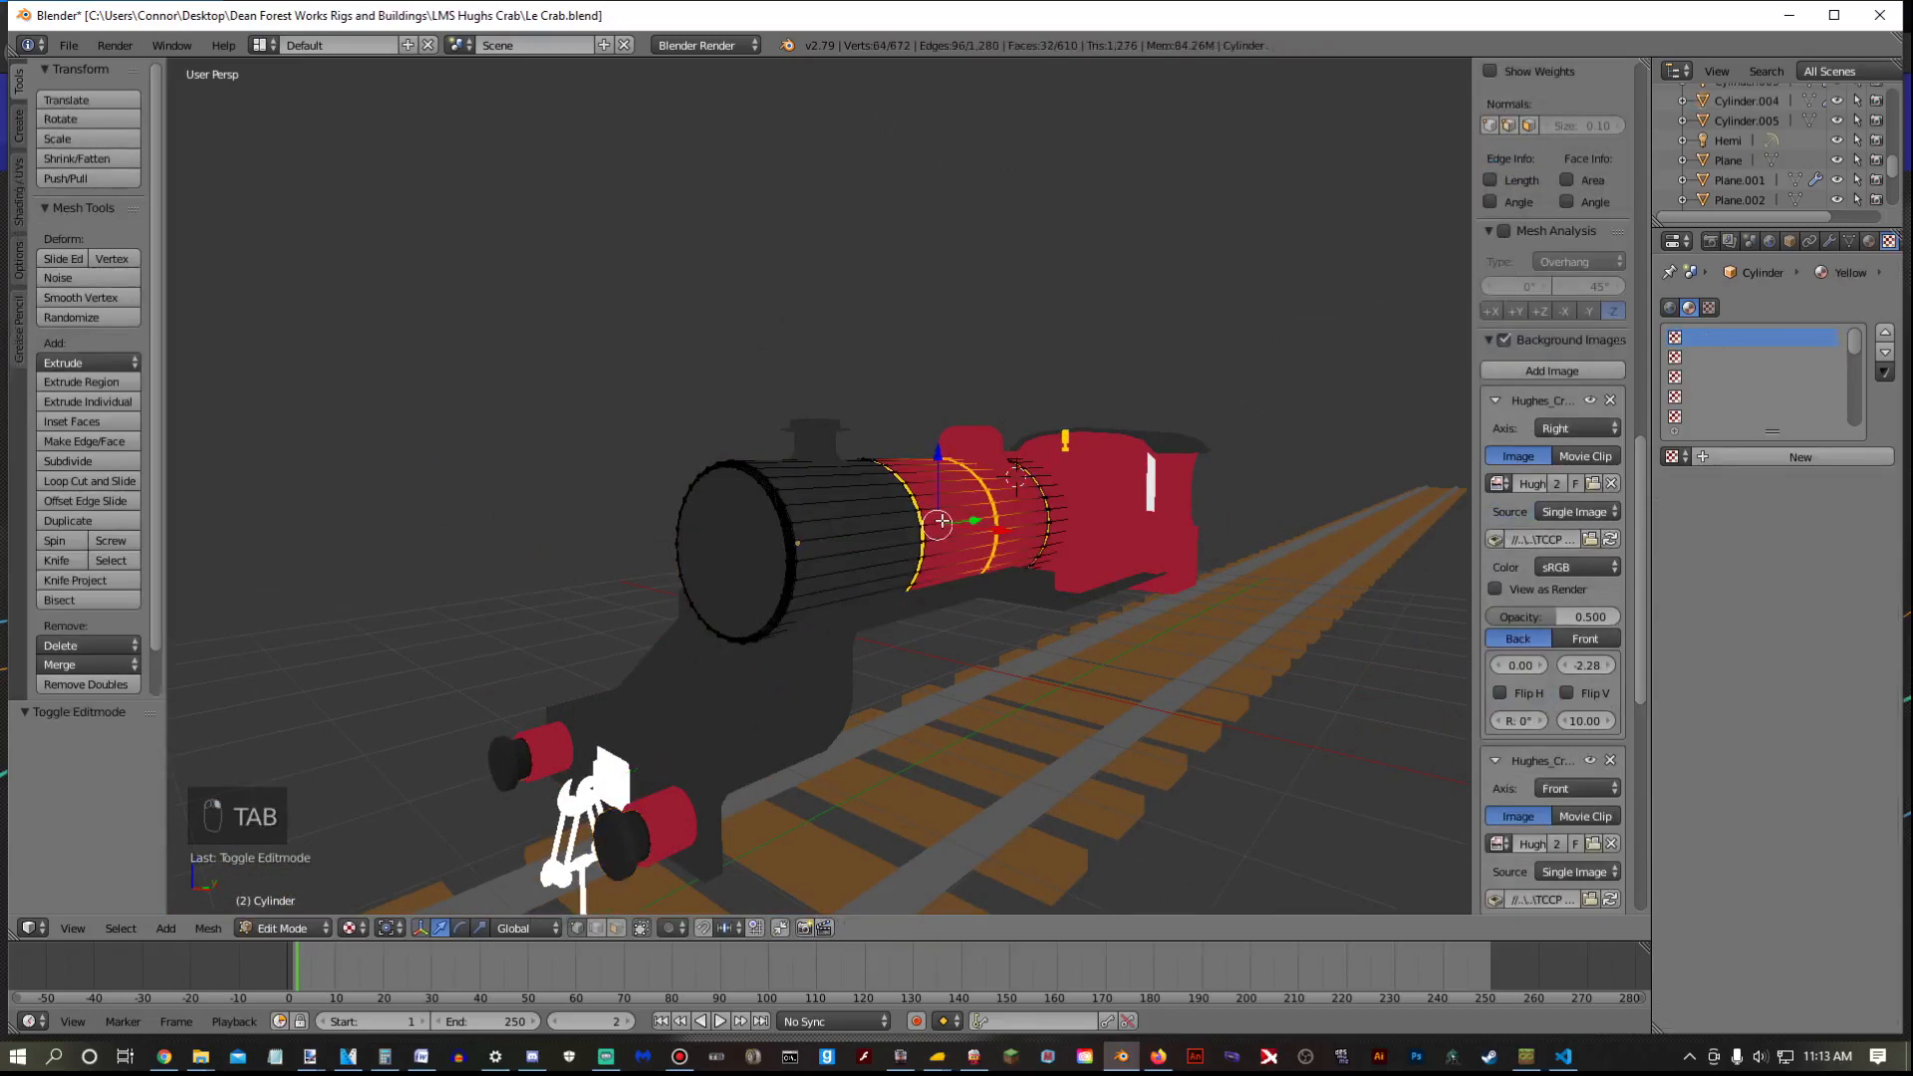
{"action": "key", "text": "a"}
{"action": "key", "text": "a"}
{"action": "key", "text": "a"}
{"action": "key", "text": "a"}
{"action": "key", "text": "Tab"}
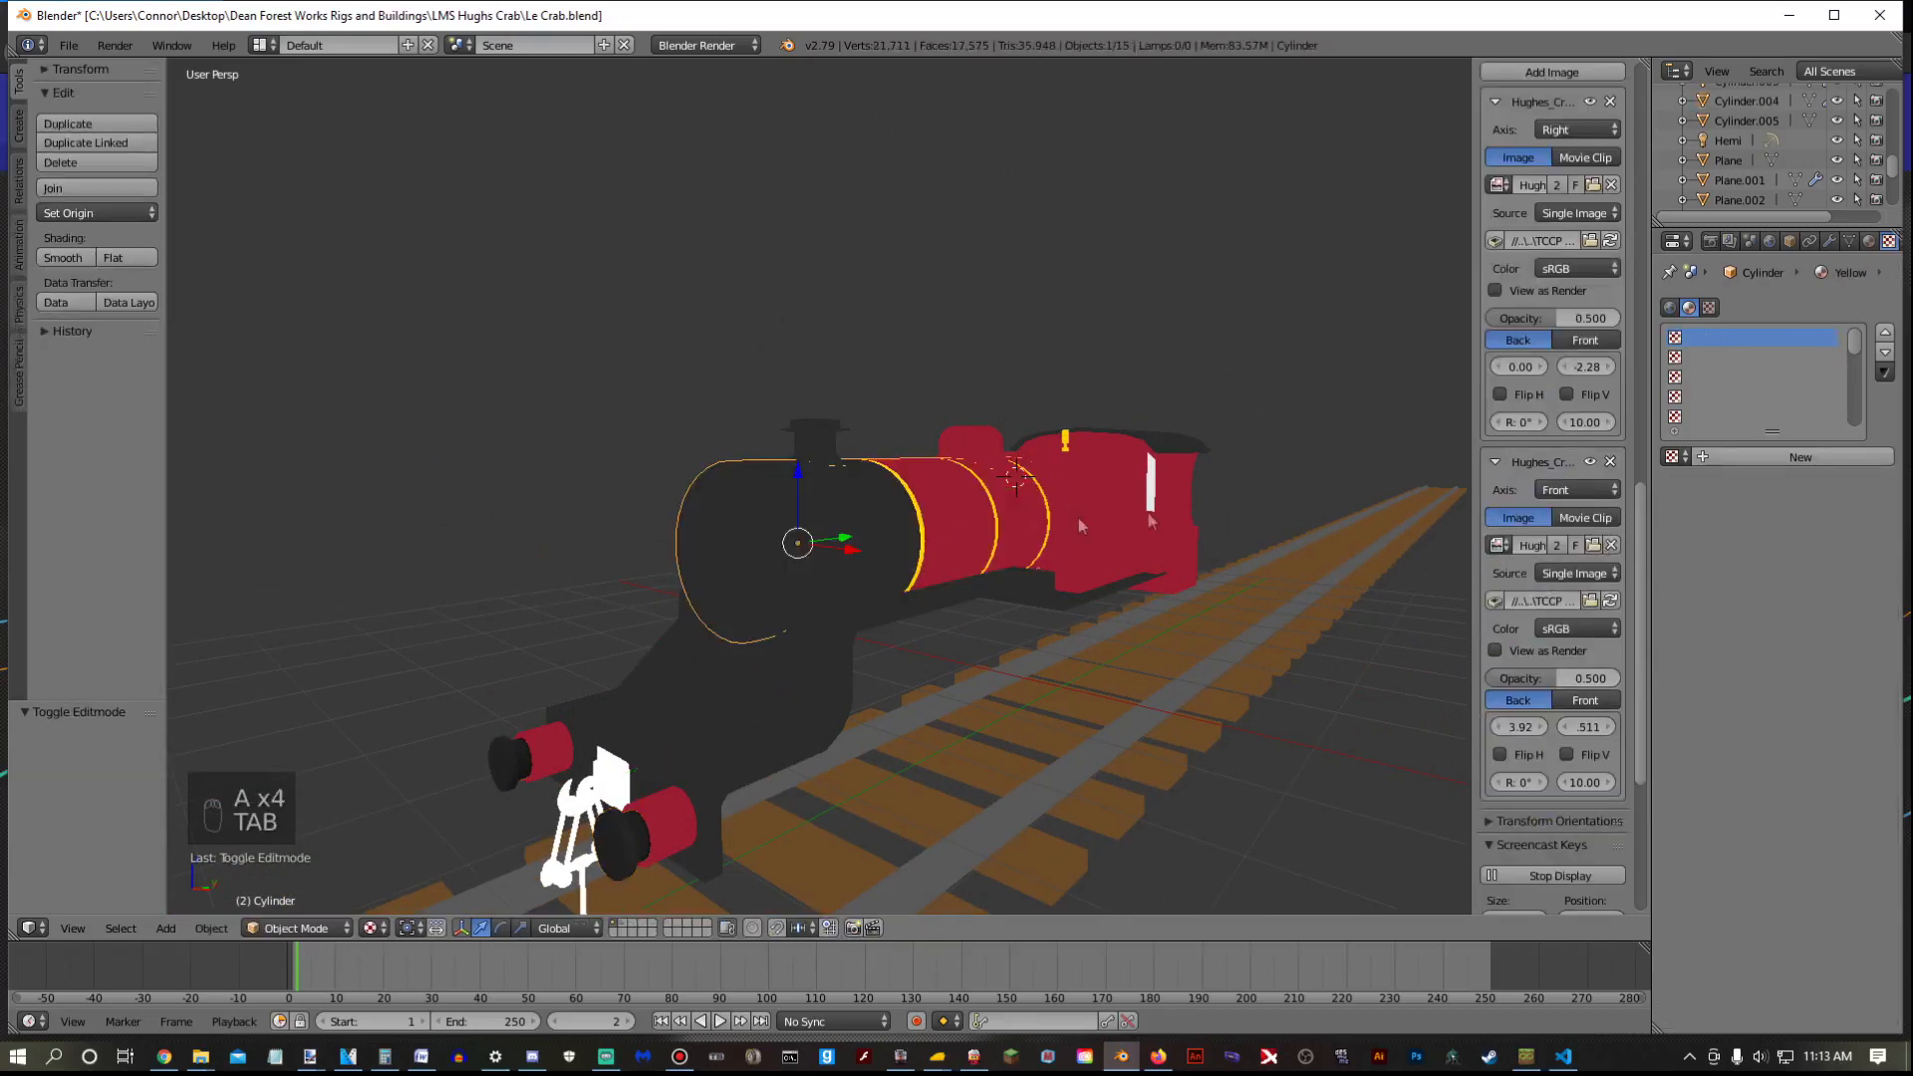
Open the boiler's material settings and unwrap its whole mesh with Smart UV Project at angle limit 63 and island margin 0.01
{"action": "left_click", "coordinate": [1869, 241]}
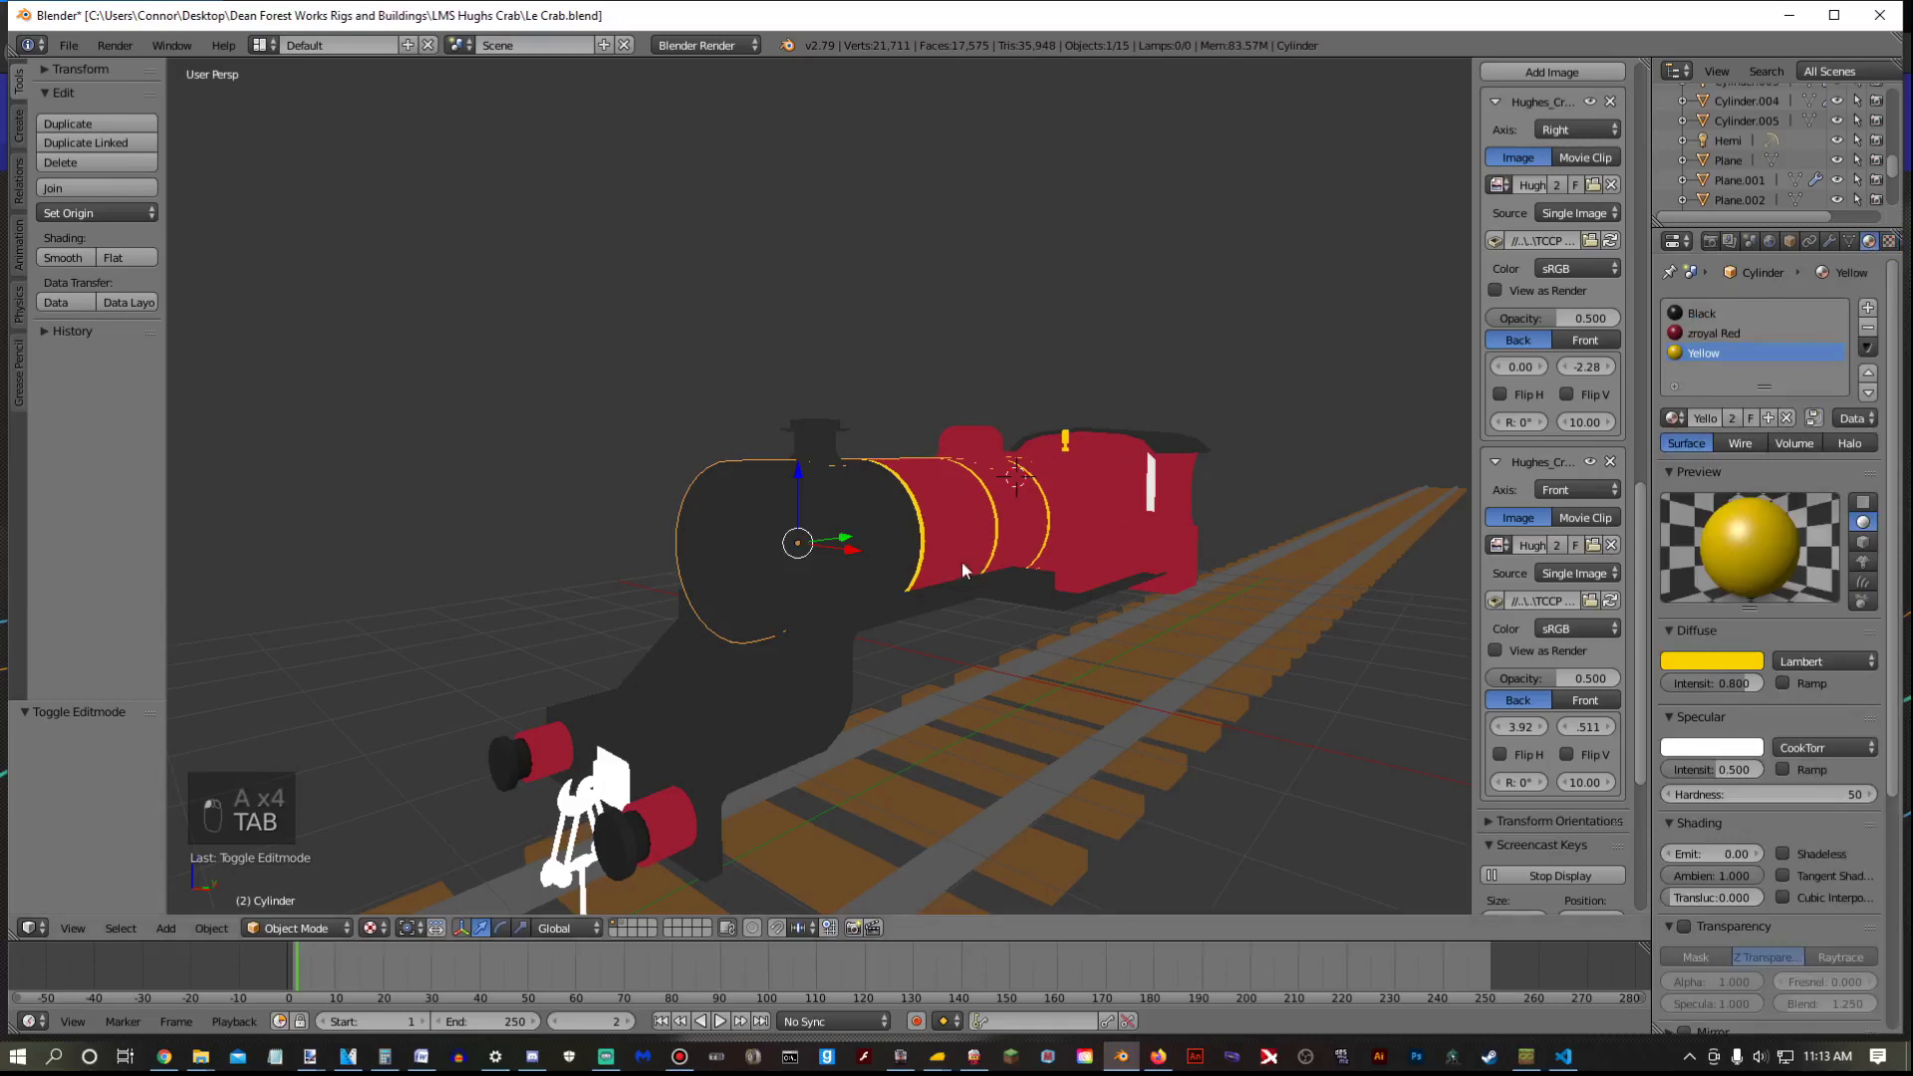
{"action": "key", "text": "Tab"}
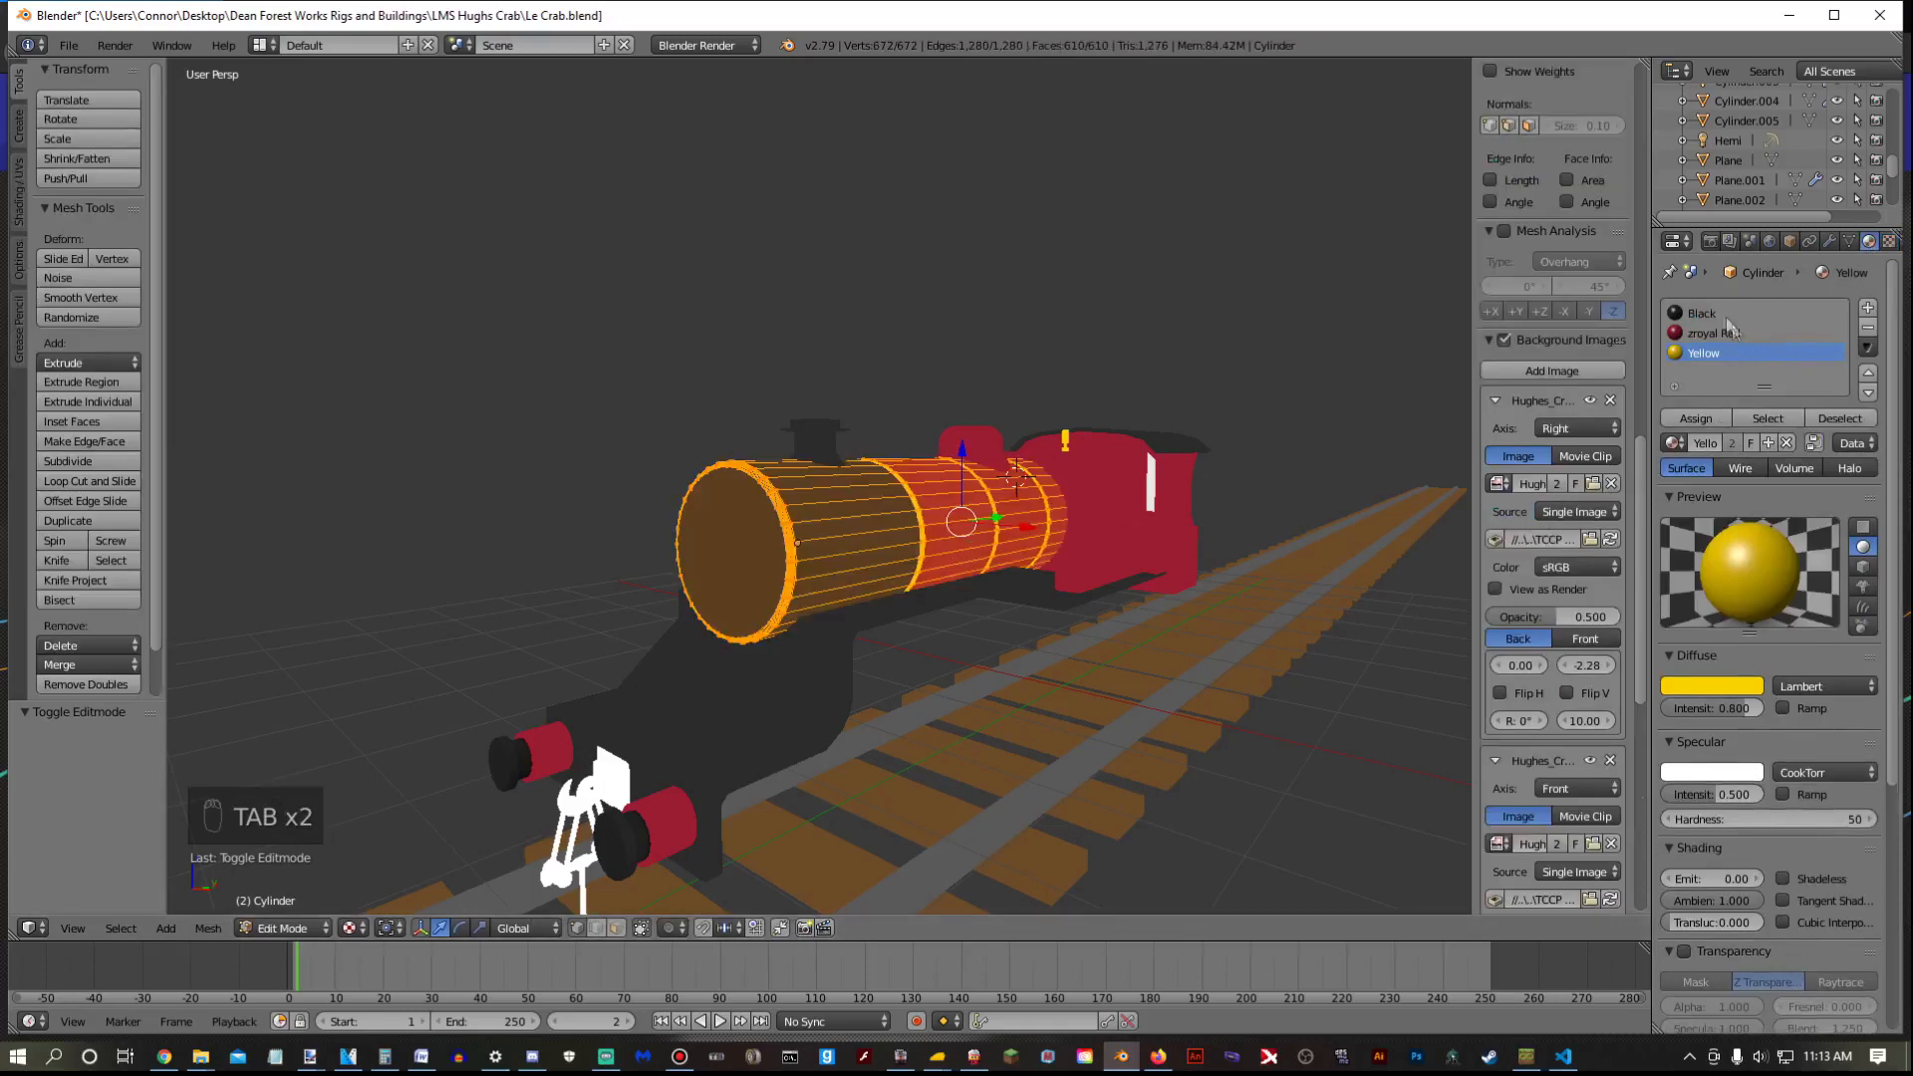
{"action": "key", "text": "Tab"}
{"action": "key", "text": "Tab"}
{"action": "middle_click_drag", "start_coordinate": [1101, 515], "coordinate": [977, 572]}
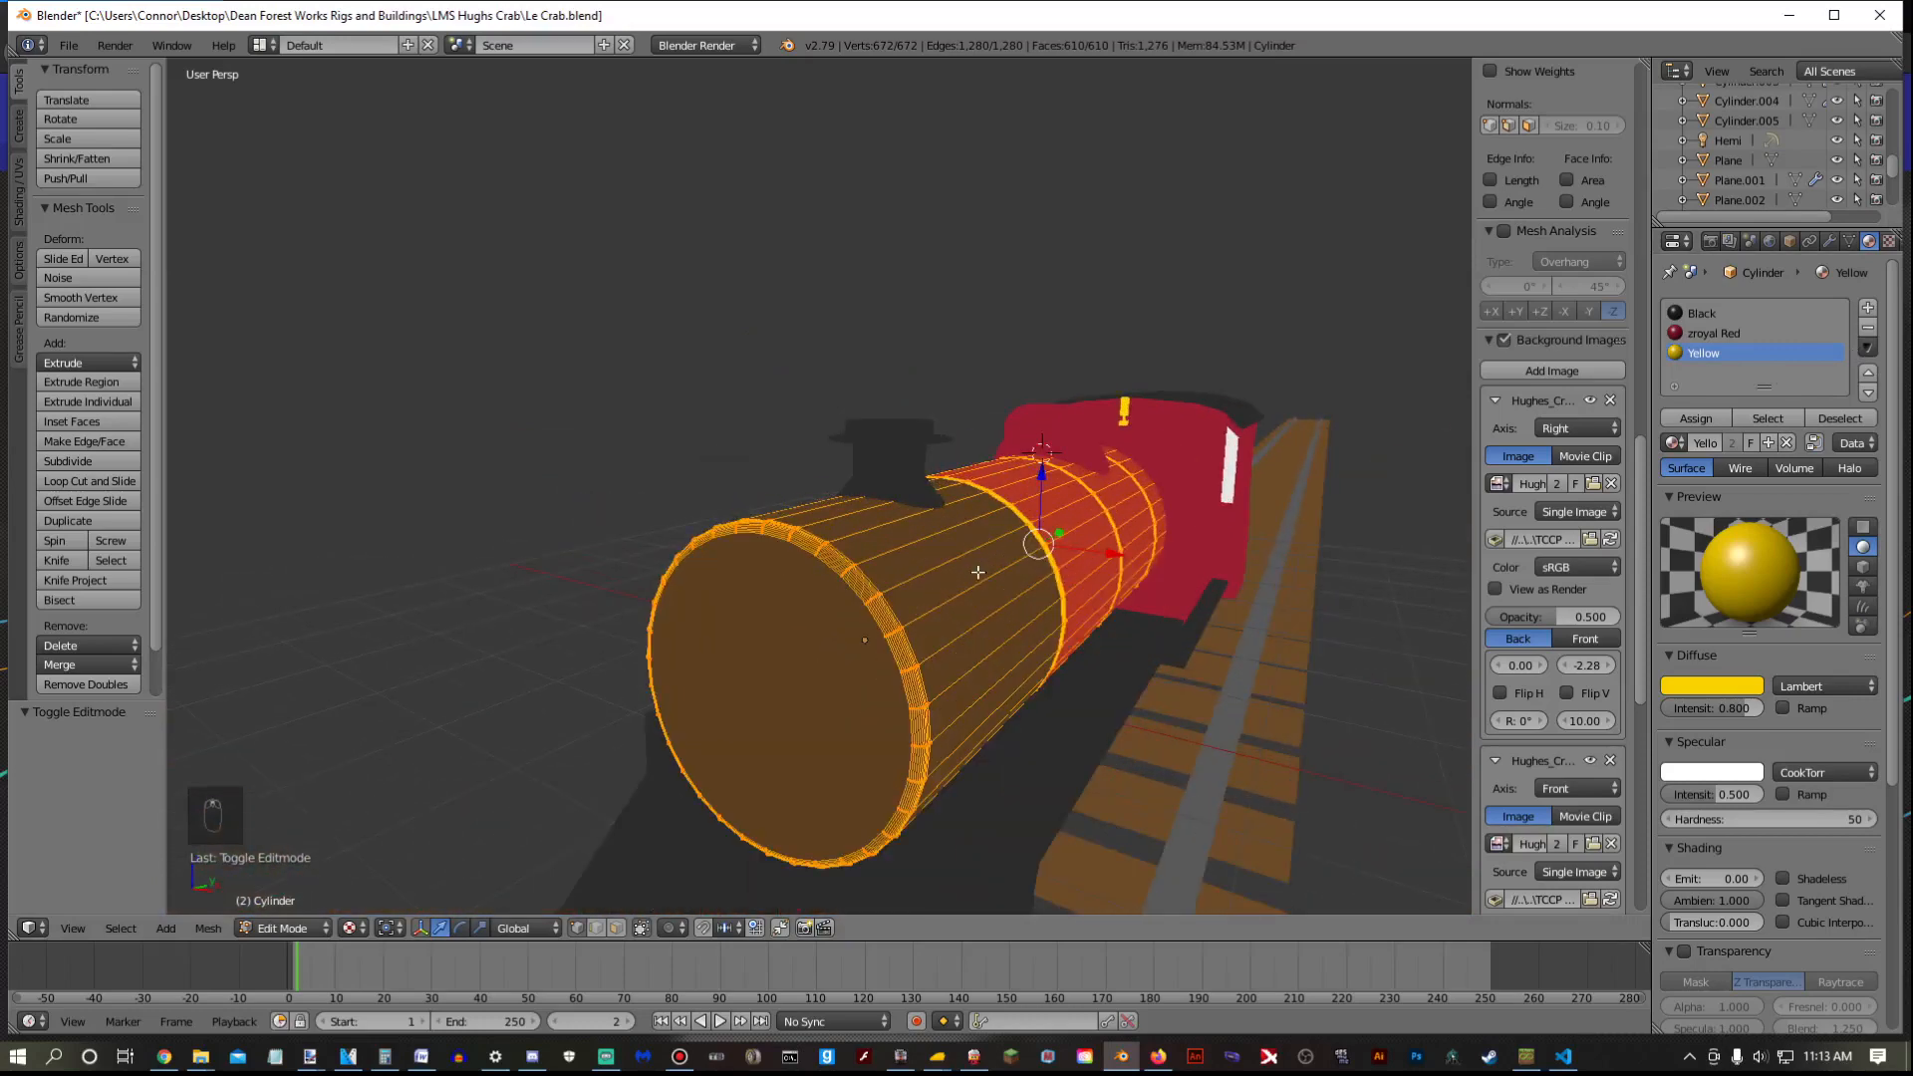
{"action": "key", "text": "u"}
{"action": "left_click", "coordinate": [977, 571]}
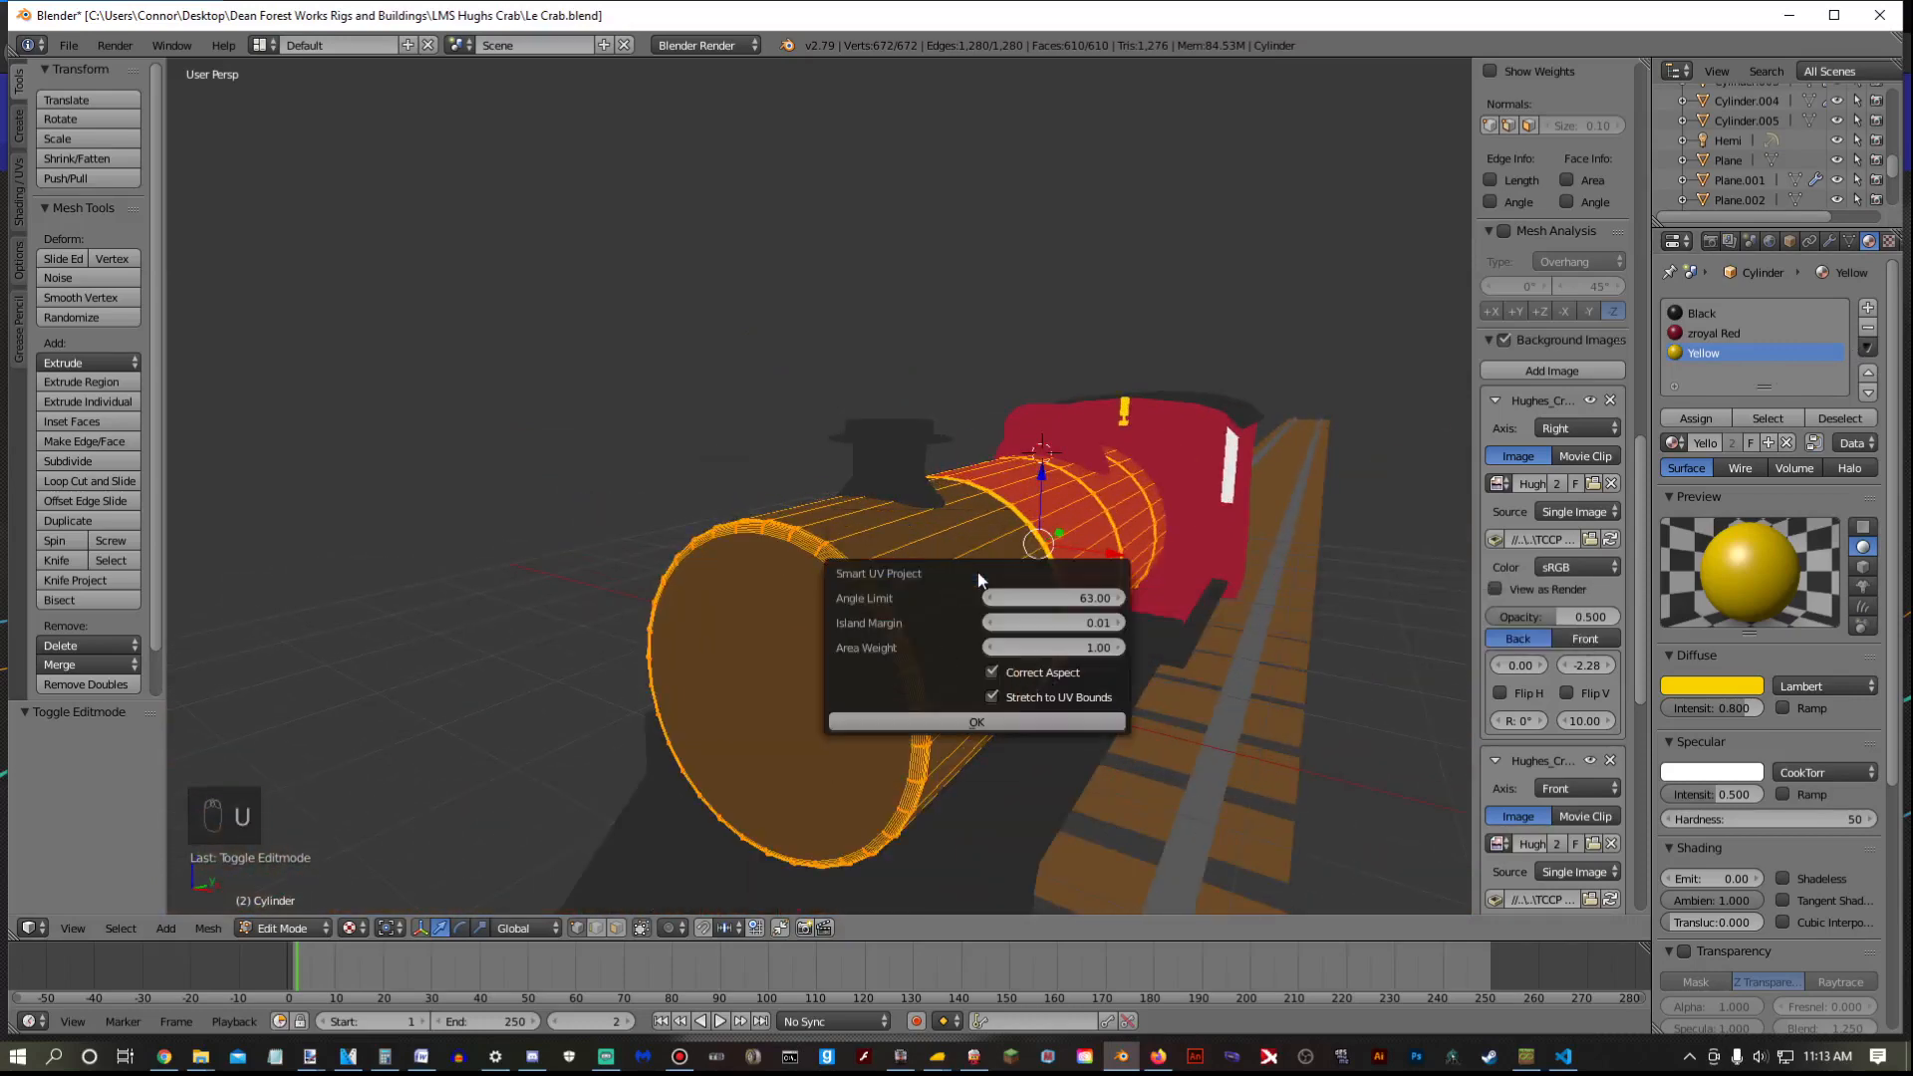
{"action": "left_click", "coordinate": [918, 721]}
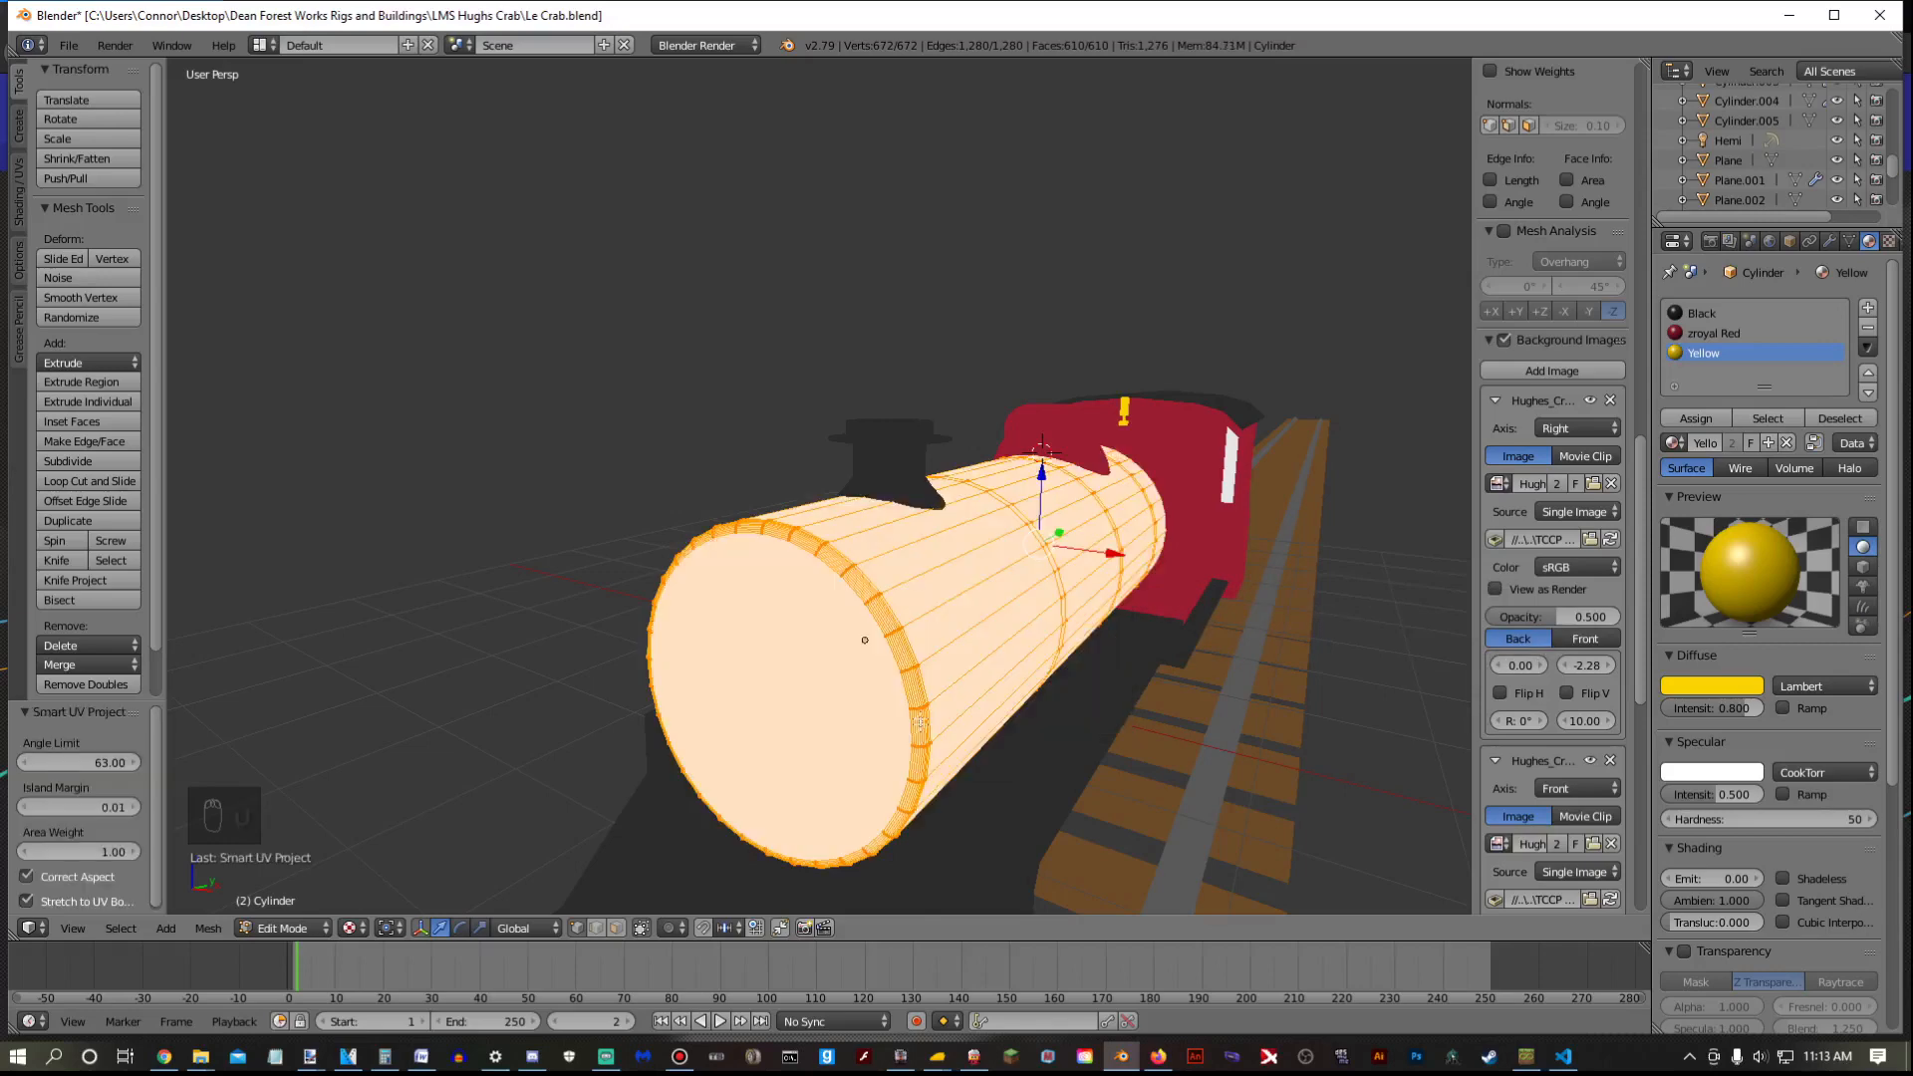
Split off a UV/Image Editor beside the 3D view and create a blank 1024 × 1024 px image named Boiler
{"action": "left_click_drag", "start_coordinate": [1647, 64], "coordinate": [793, 844]}
{"action": "left_click", "coordinate": [819, 927]}
{"action": "left_click", "coordinate": [867, 782]}
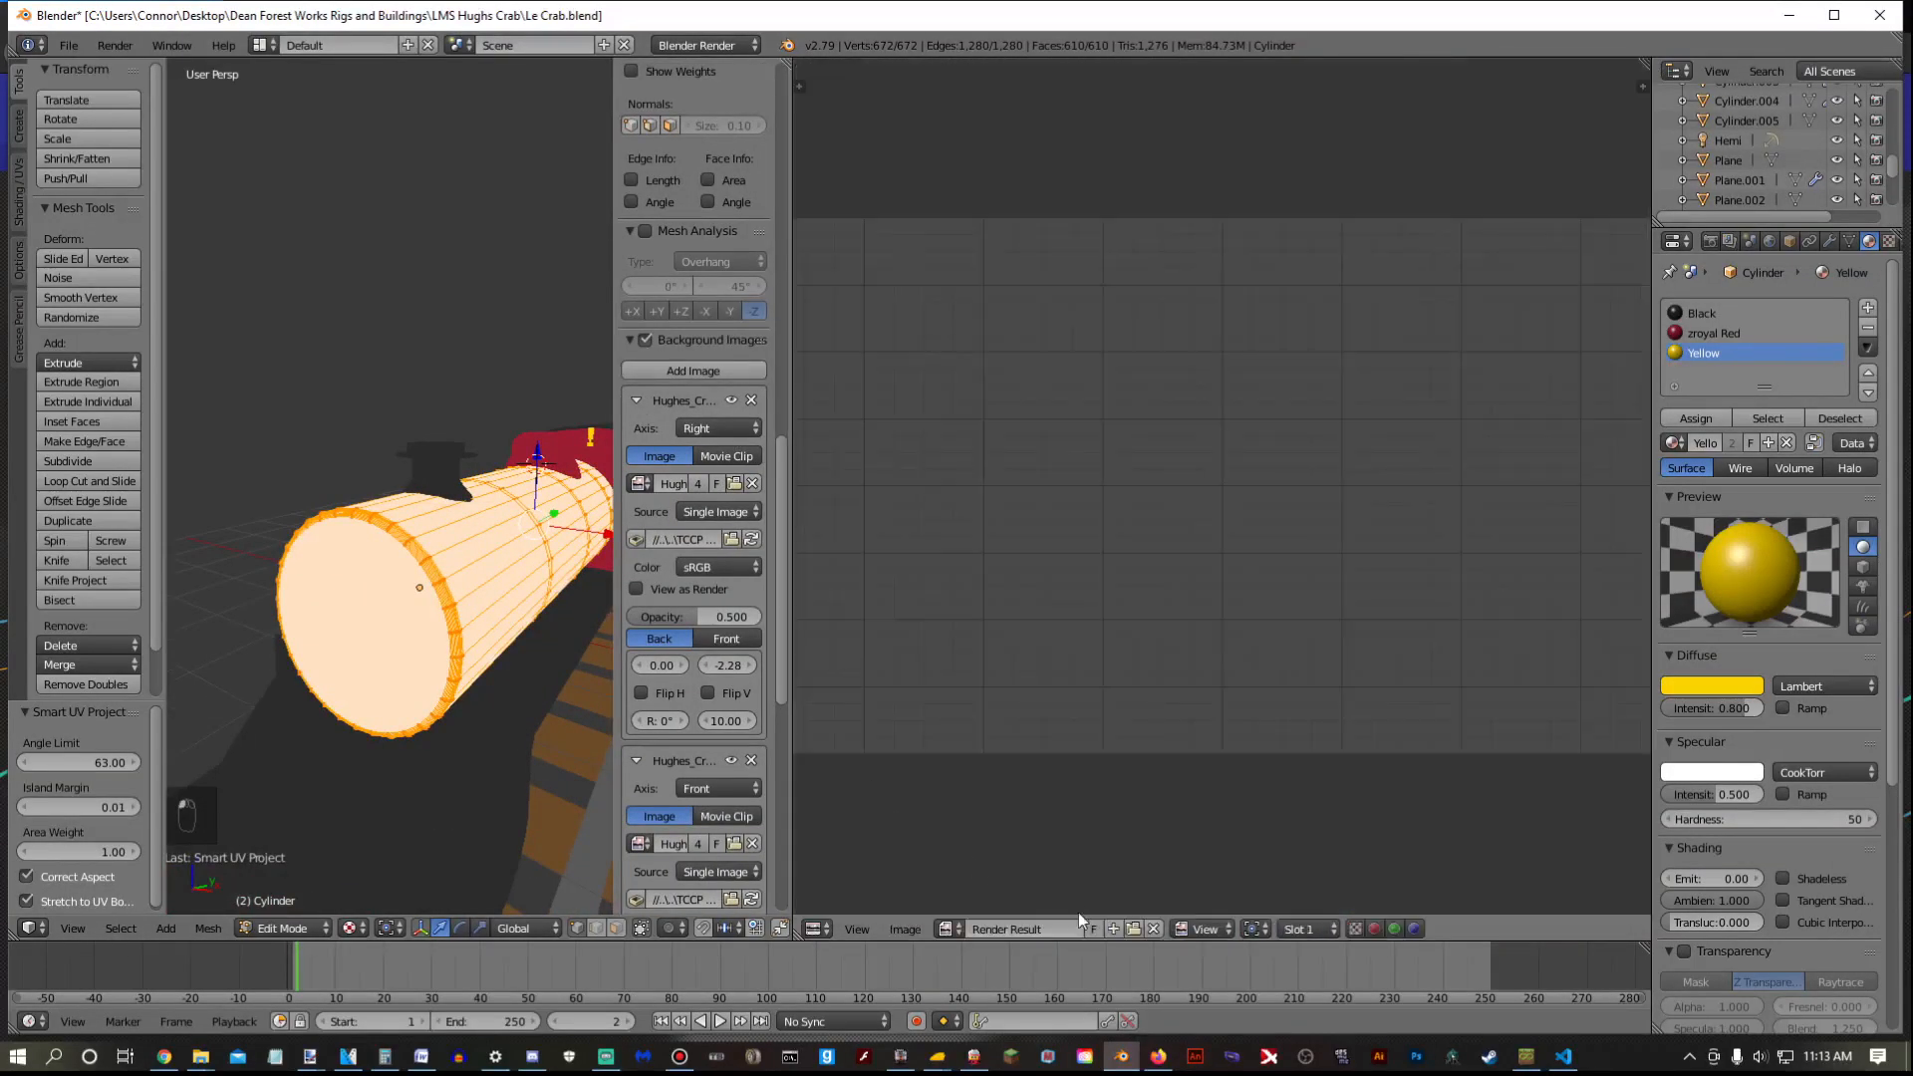
{"action": "left_click", "coordinate": [1084, 929]}
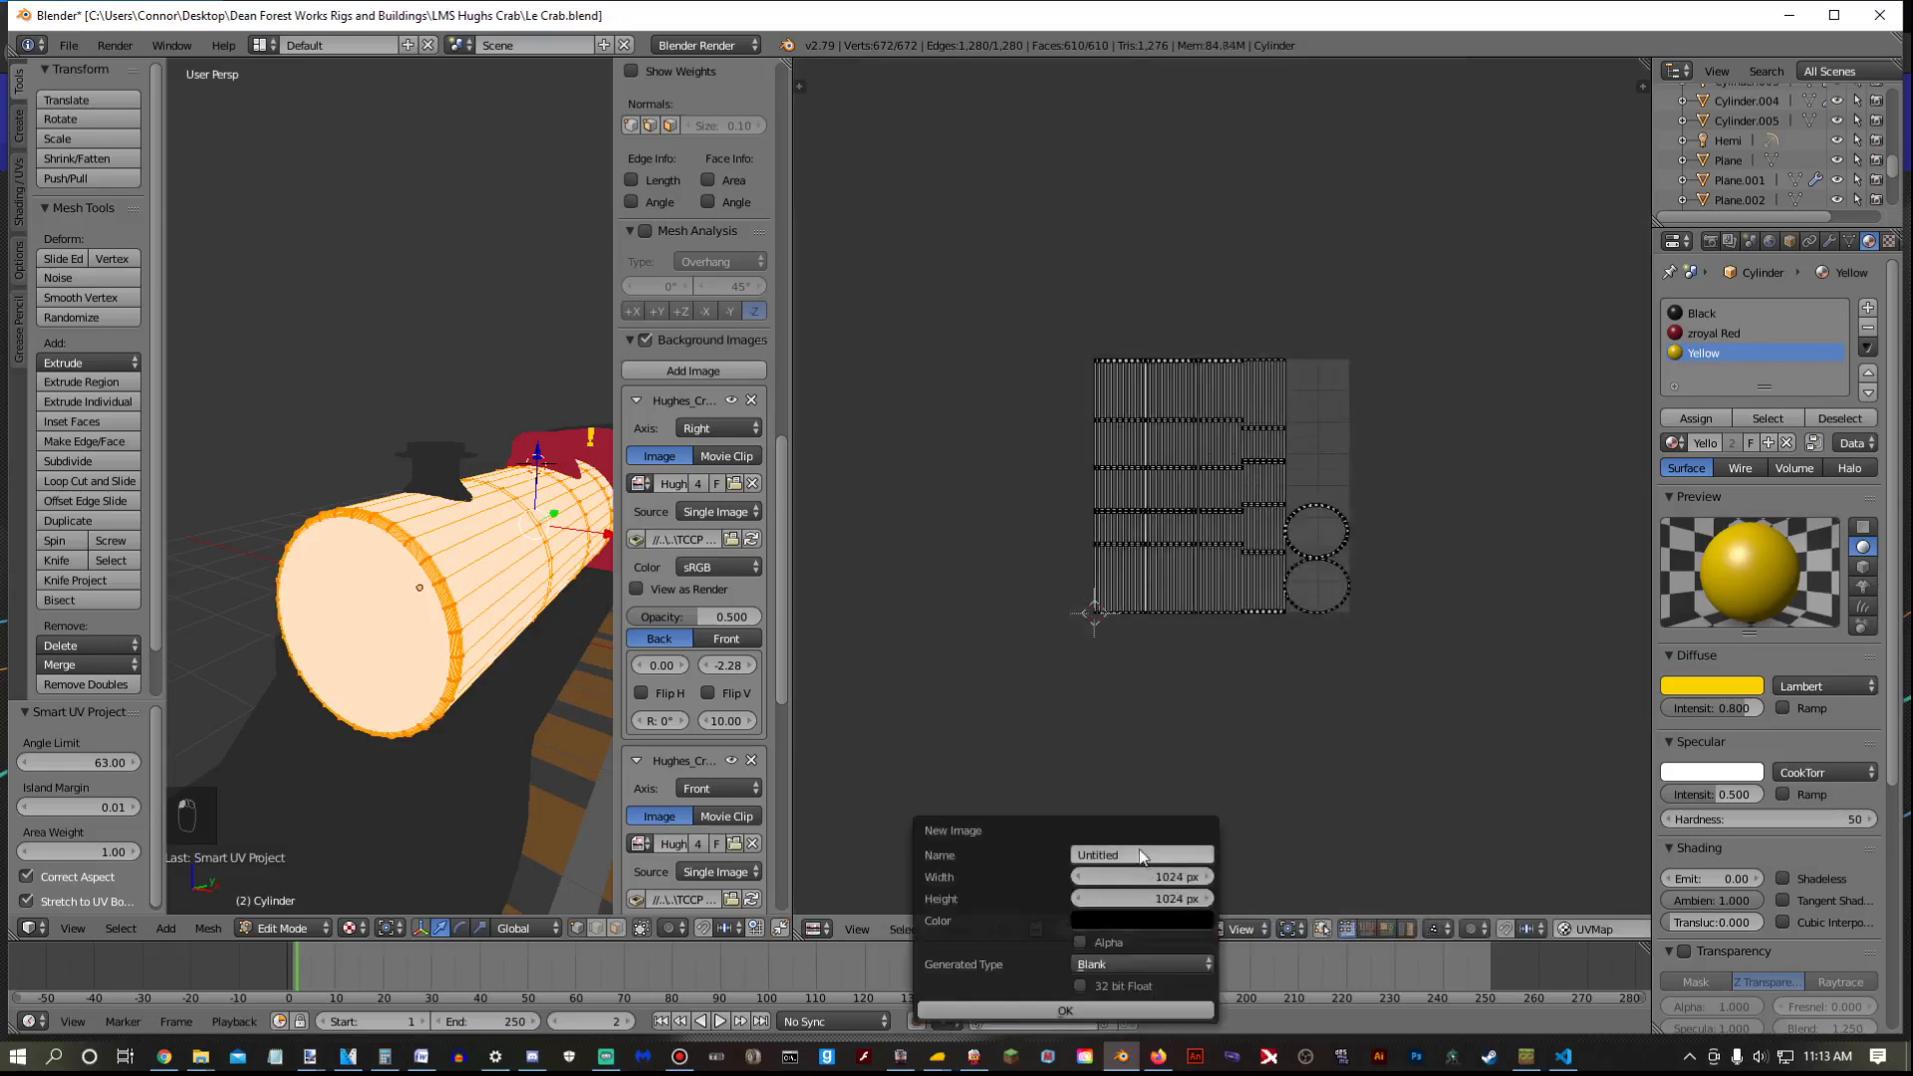
{"action": "key", "text": "BackSpace"}
{"action": "type", "text": "Boiler"}
{"action": "left_click", "coordinate": [1190, 1010]}
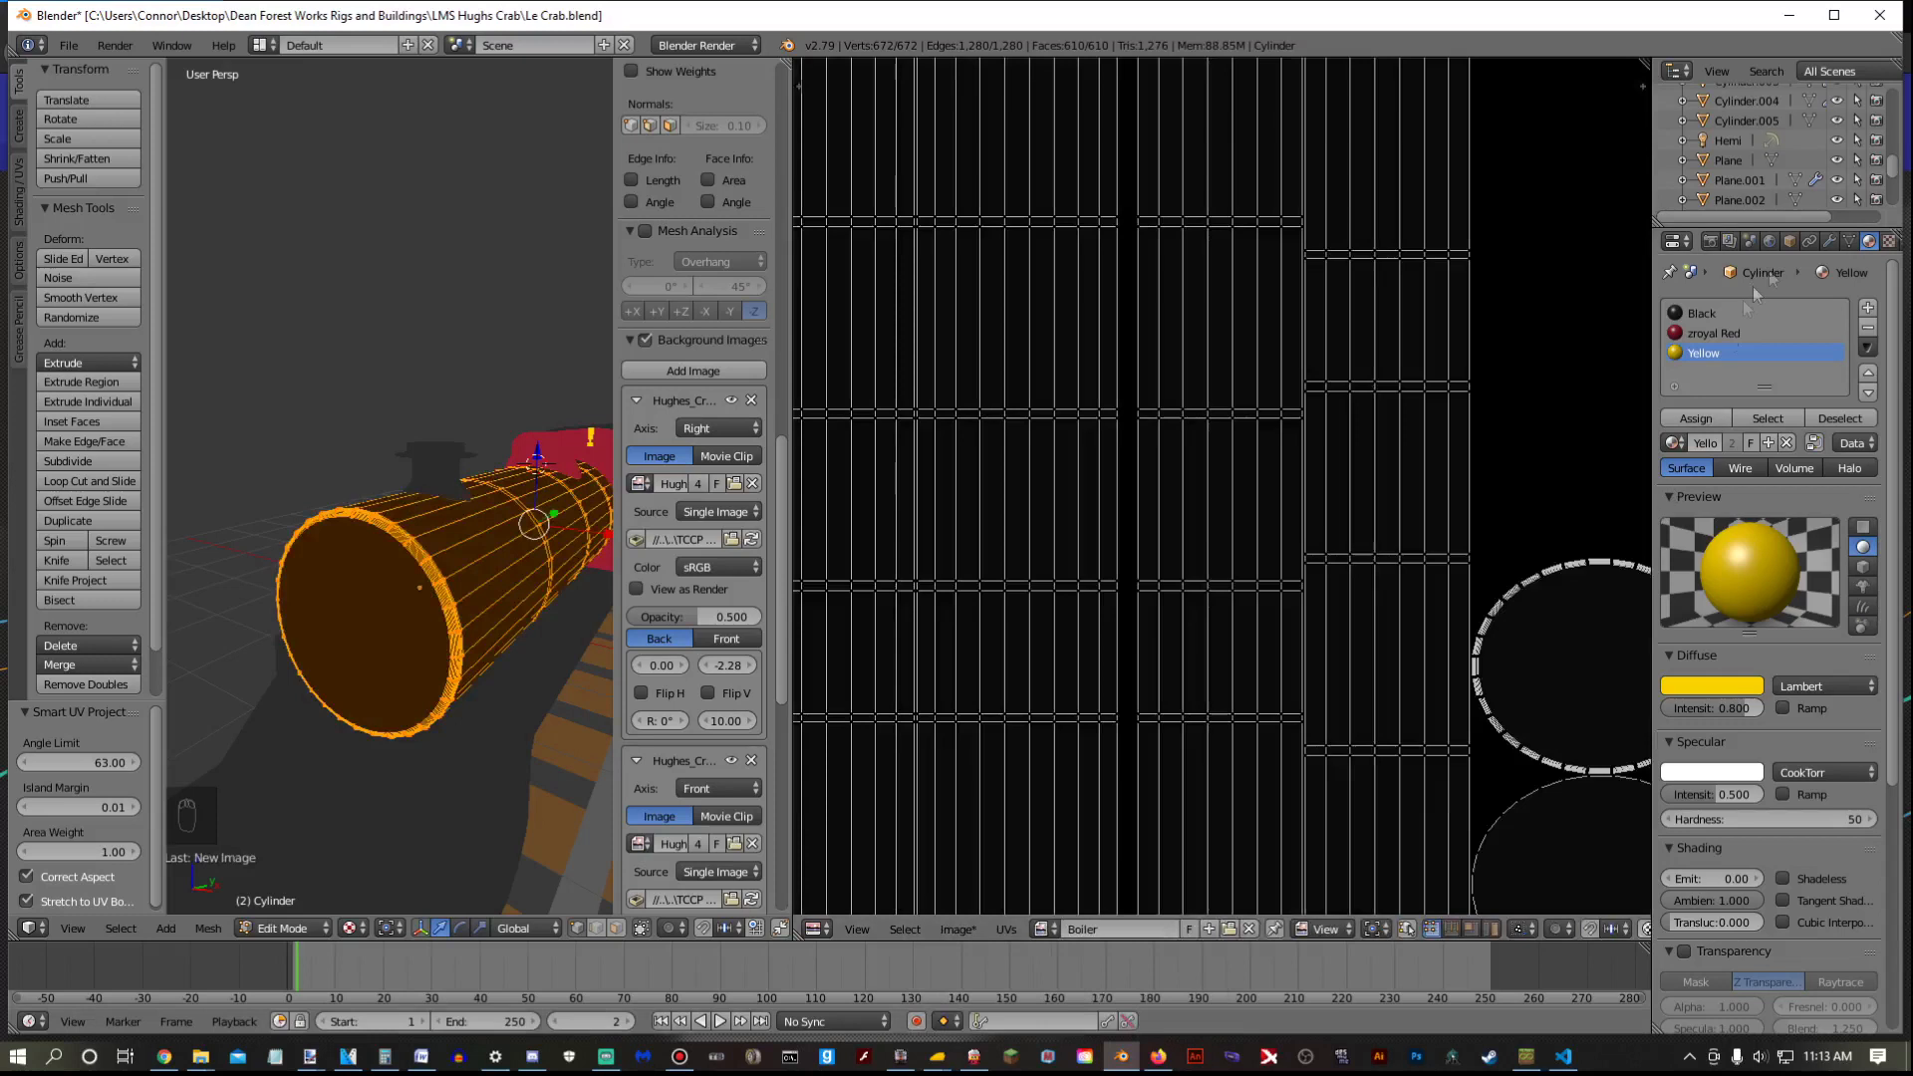
Bake the boiler's shading onto the Boiler image, return to Object Mode and inspect the boiler
{"action": "left_click", "coordinate": [1709, 241]}
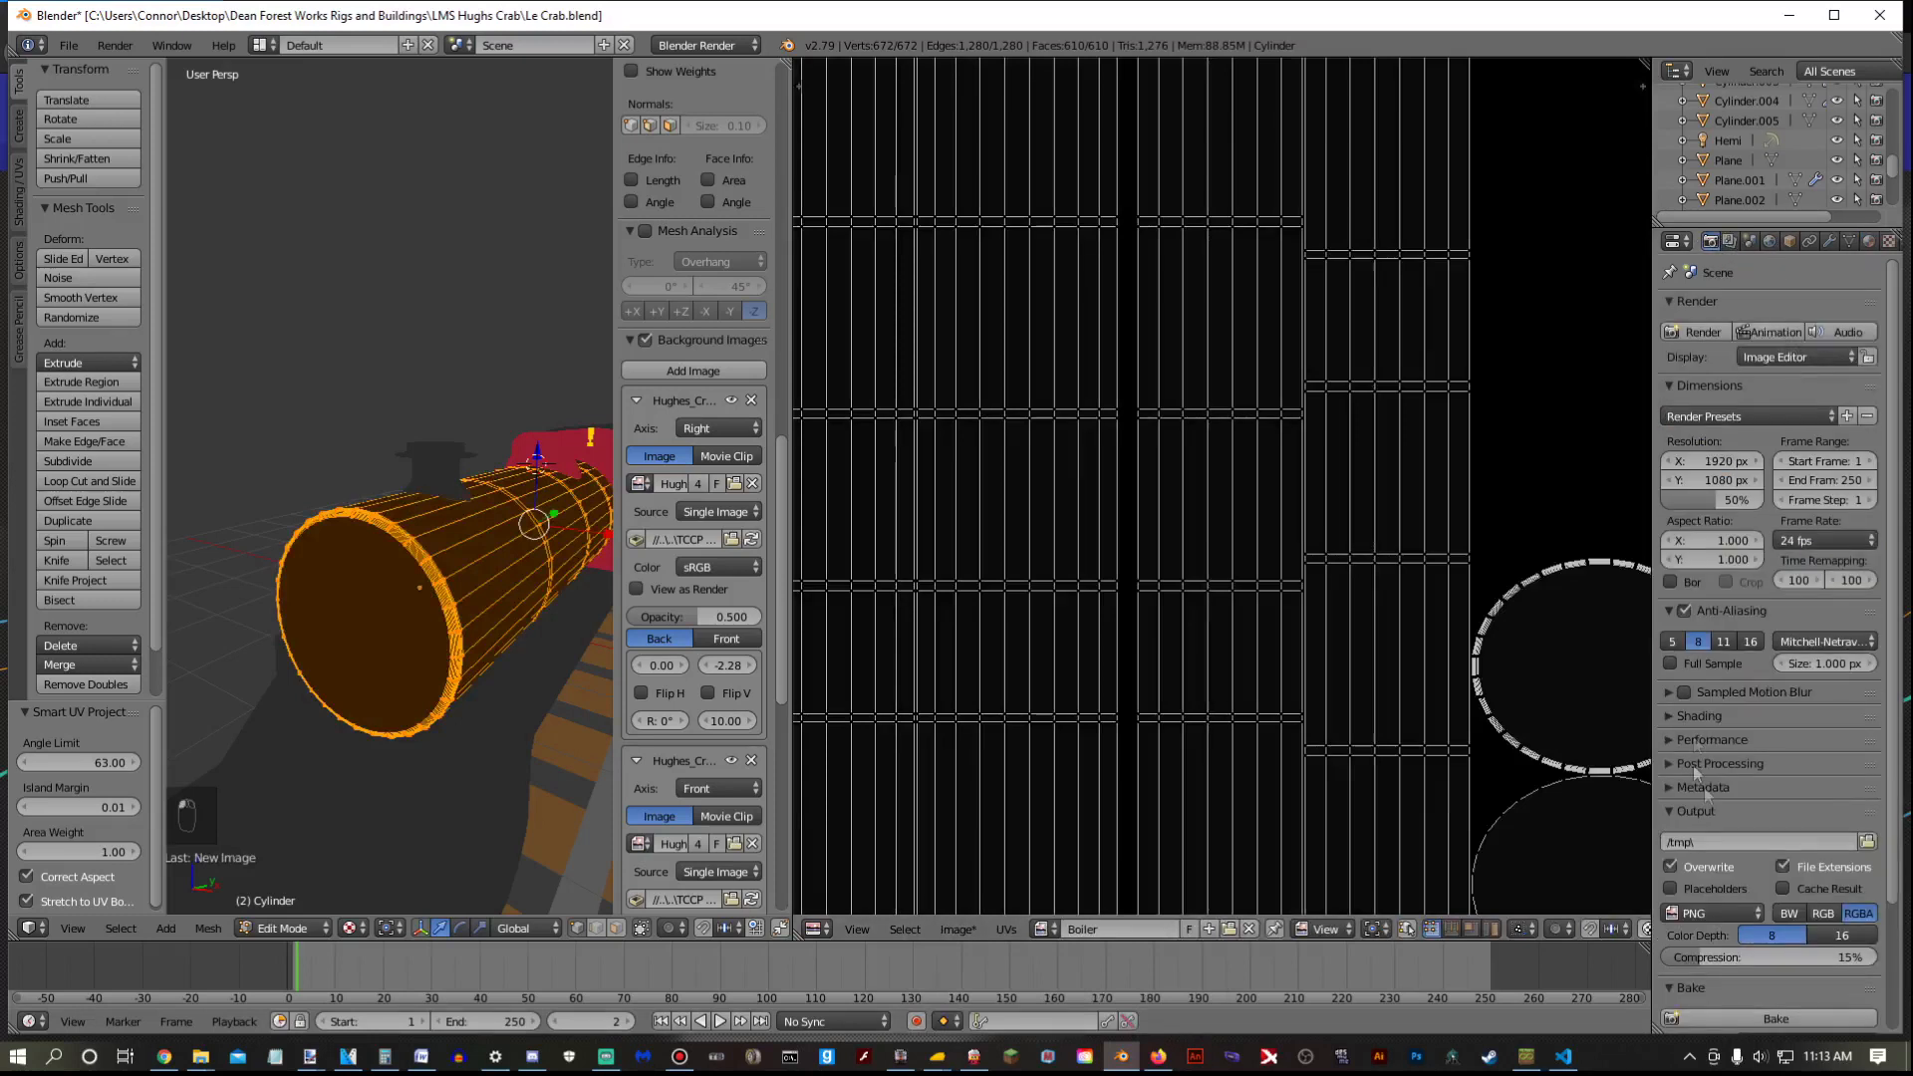
{"action": "left_click", "coordinate": [1776, 1018]}
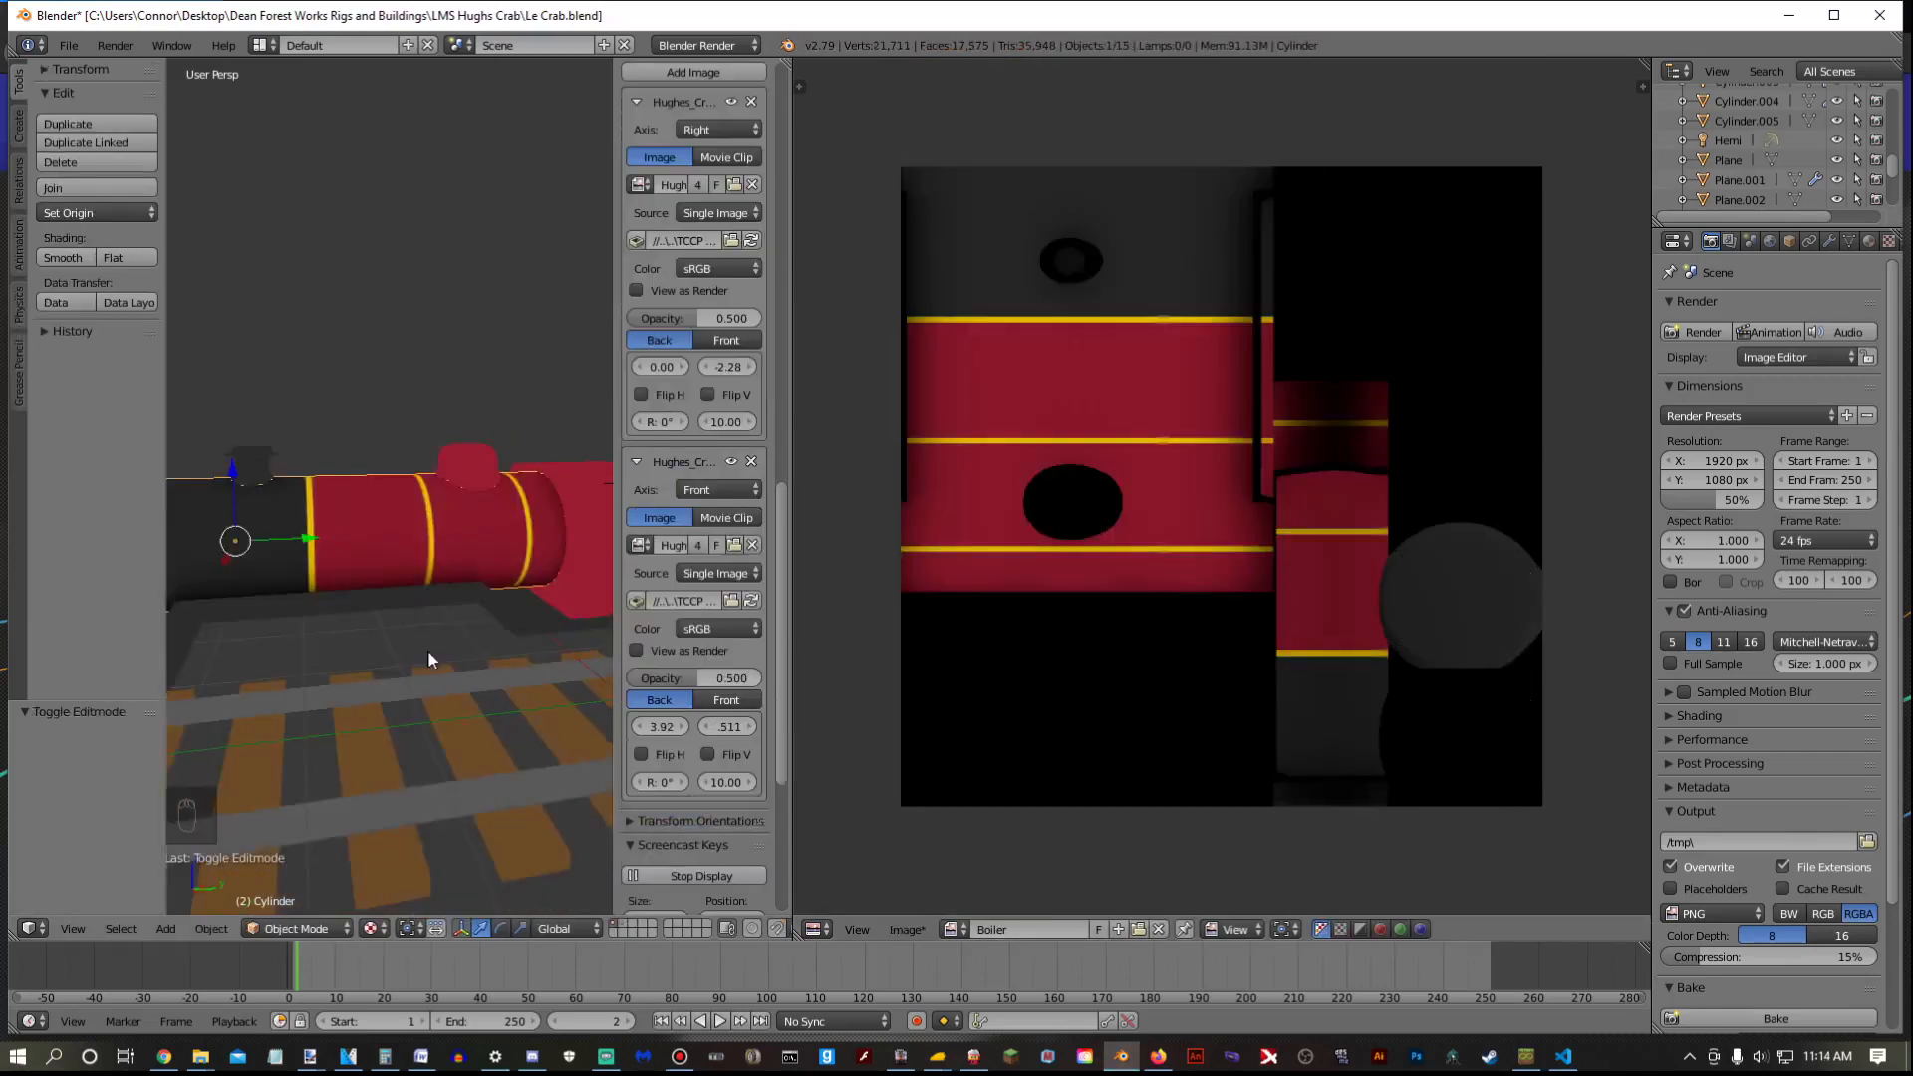
{"action": "middle_click_drag", "start_coordinate": [427, 650], "coordinate": [469, 657]}
Save the baked Boiler image in Targa format as Boiler.tga and close the image editor area
{"action": "left_click", "coordinate": [917, 932]}
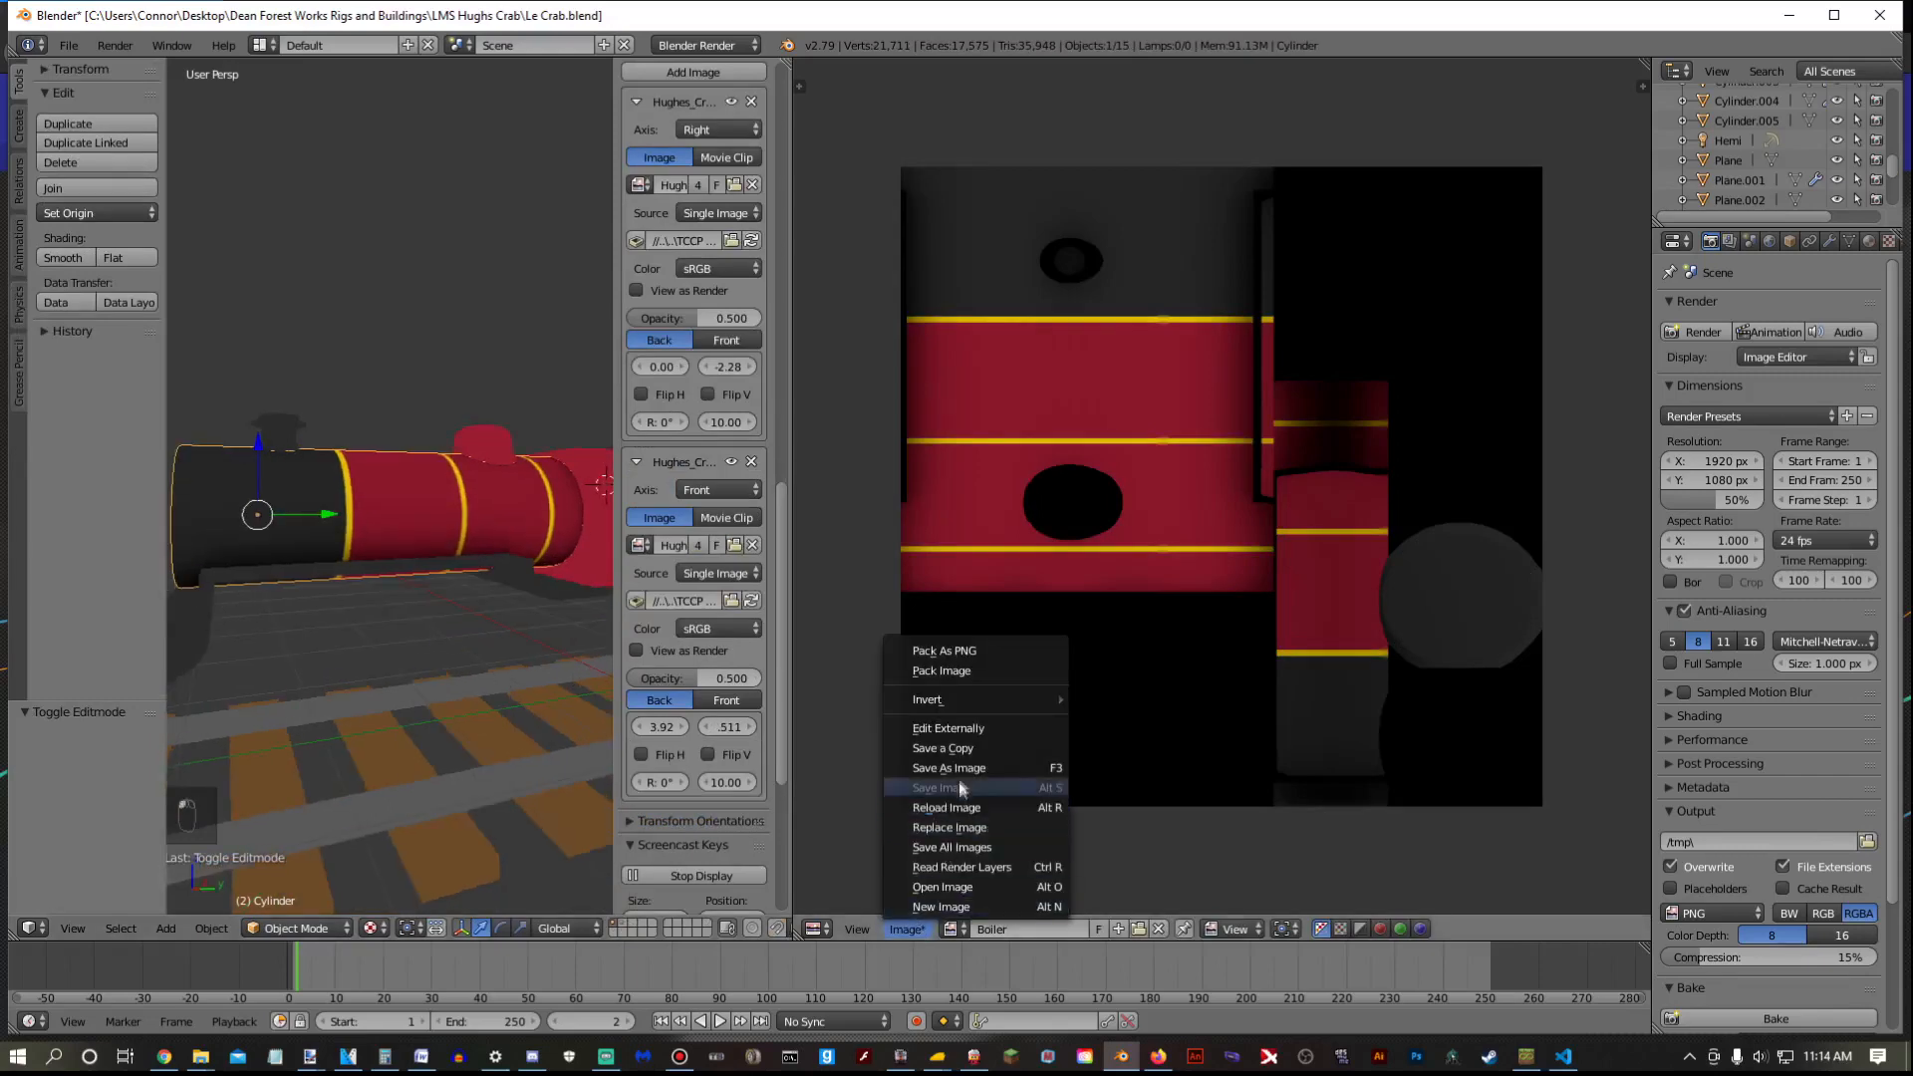
{"action": "left_click", "coordinate": [961, 792]}
{"action": "left_click", "coordinate": [65, 718]}
{"action": "left_click", "coordinate": [82, 674]}
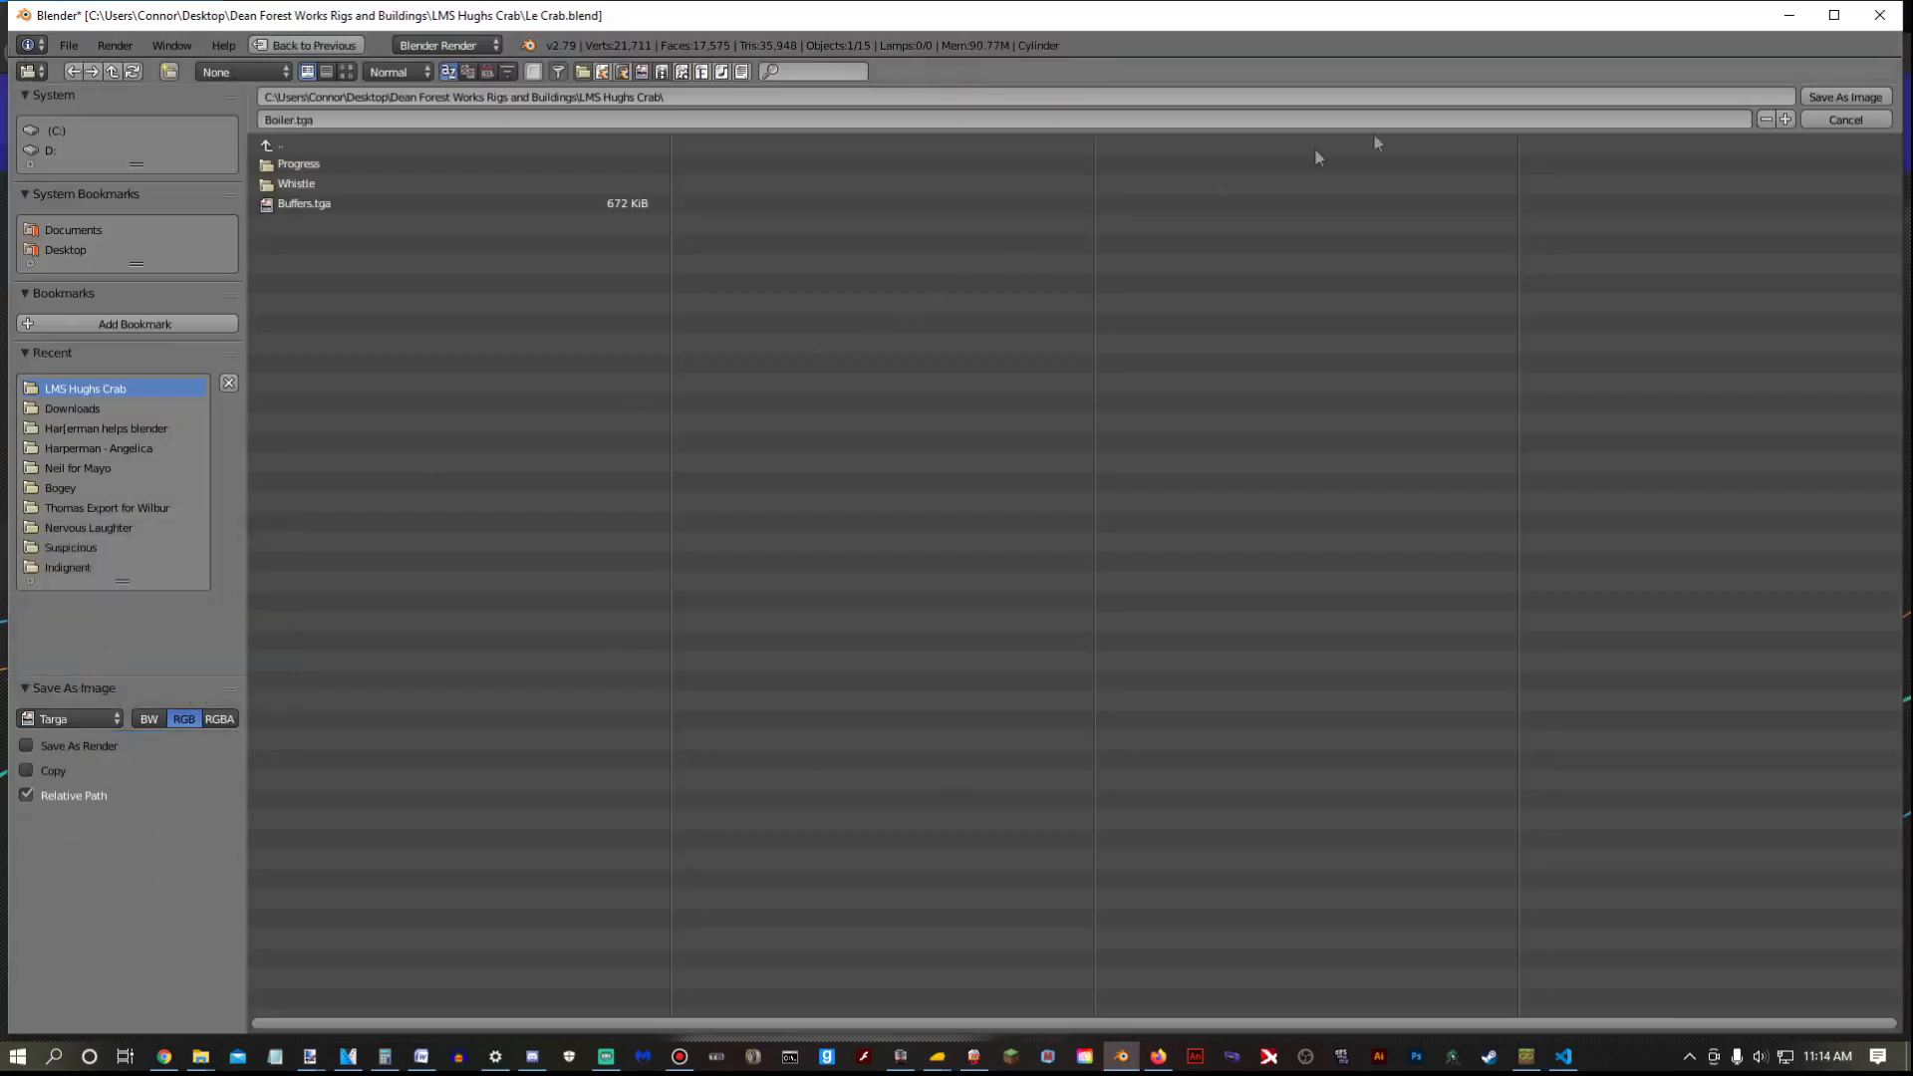
{"action": "left_click", "coordinate": [1843, 96]}
{"action": "left_click_drag", "start_coordinate": [790, 67], "coordinate": [896, 75]}
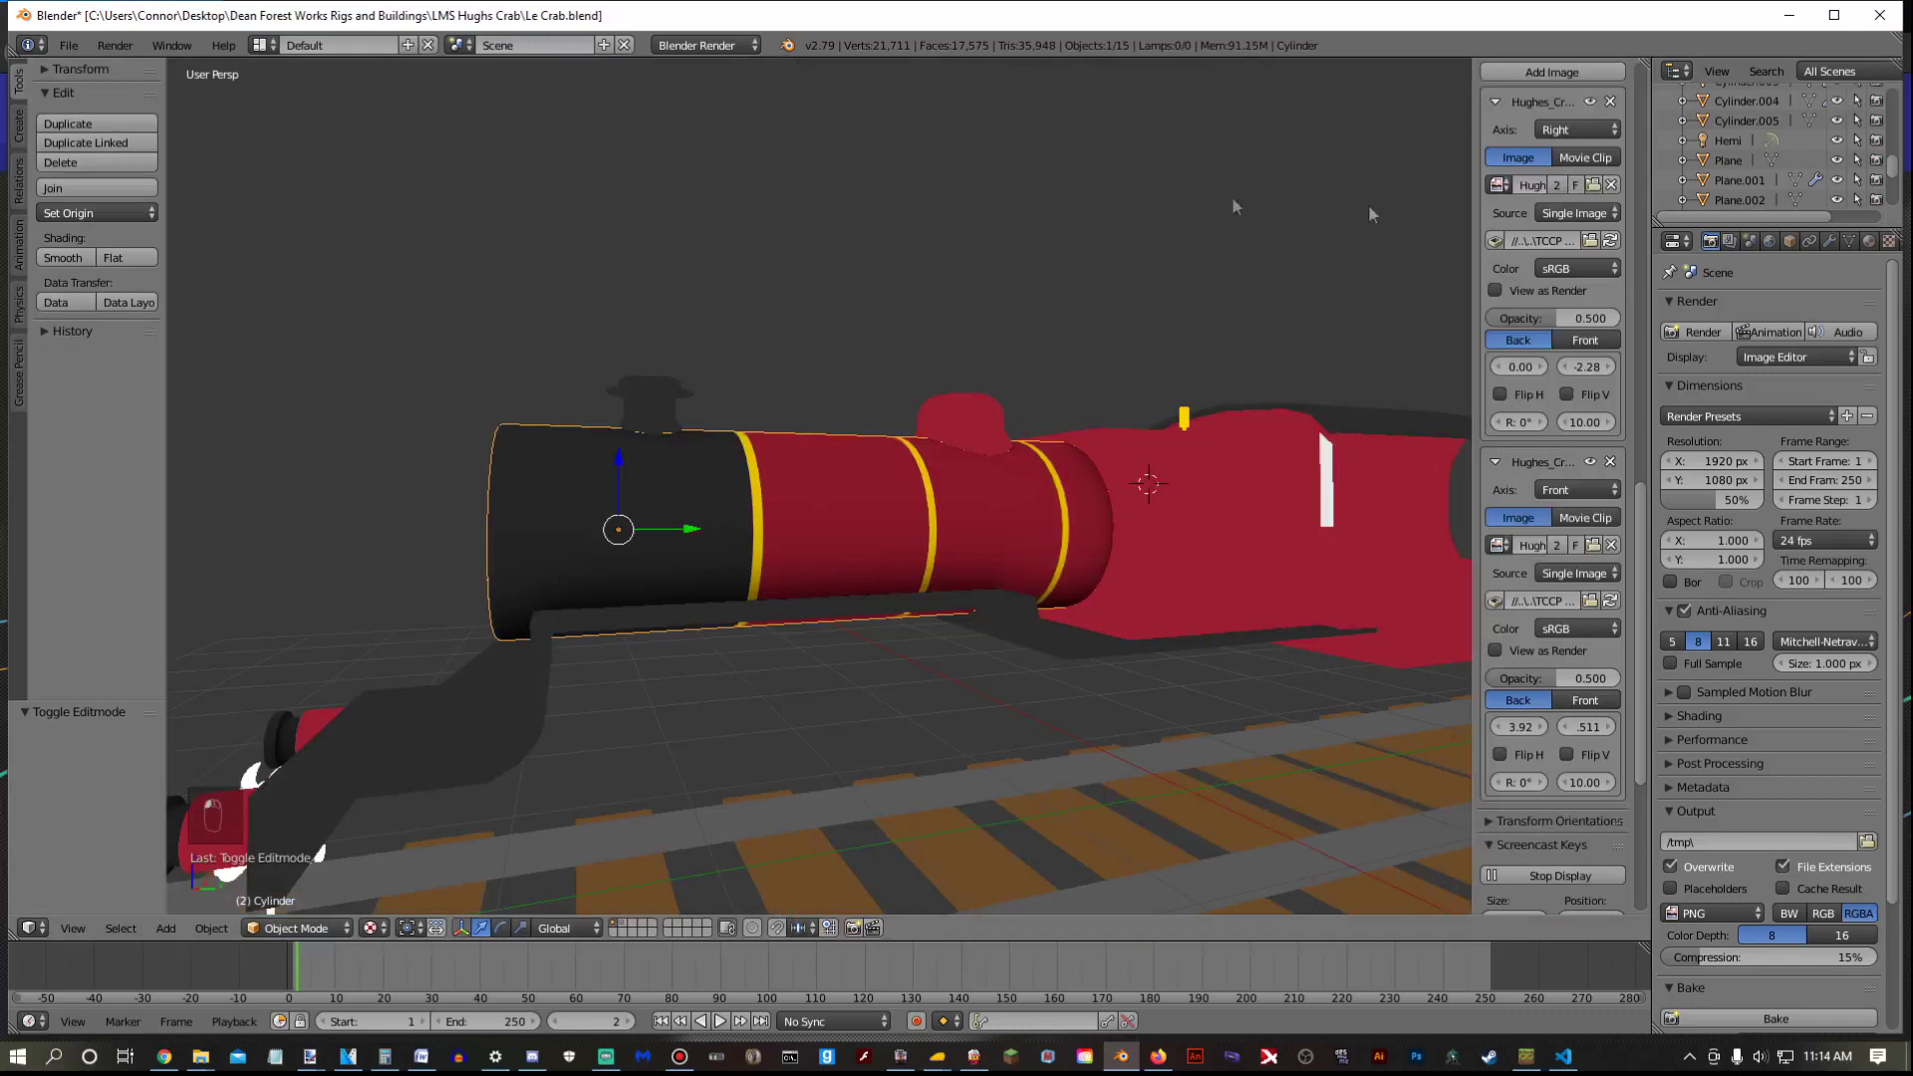
Switch to an empty layer, add a UV sphere and assign it the existing zroyal Red material
{"action": "left_click", "coordinate": [1868, 241]}
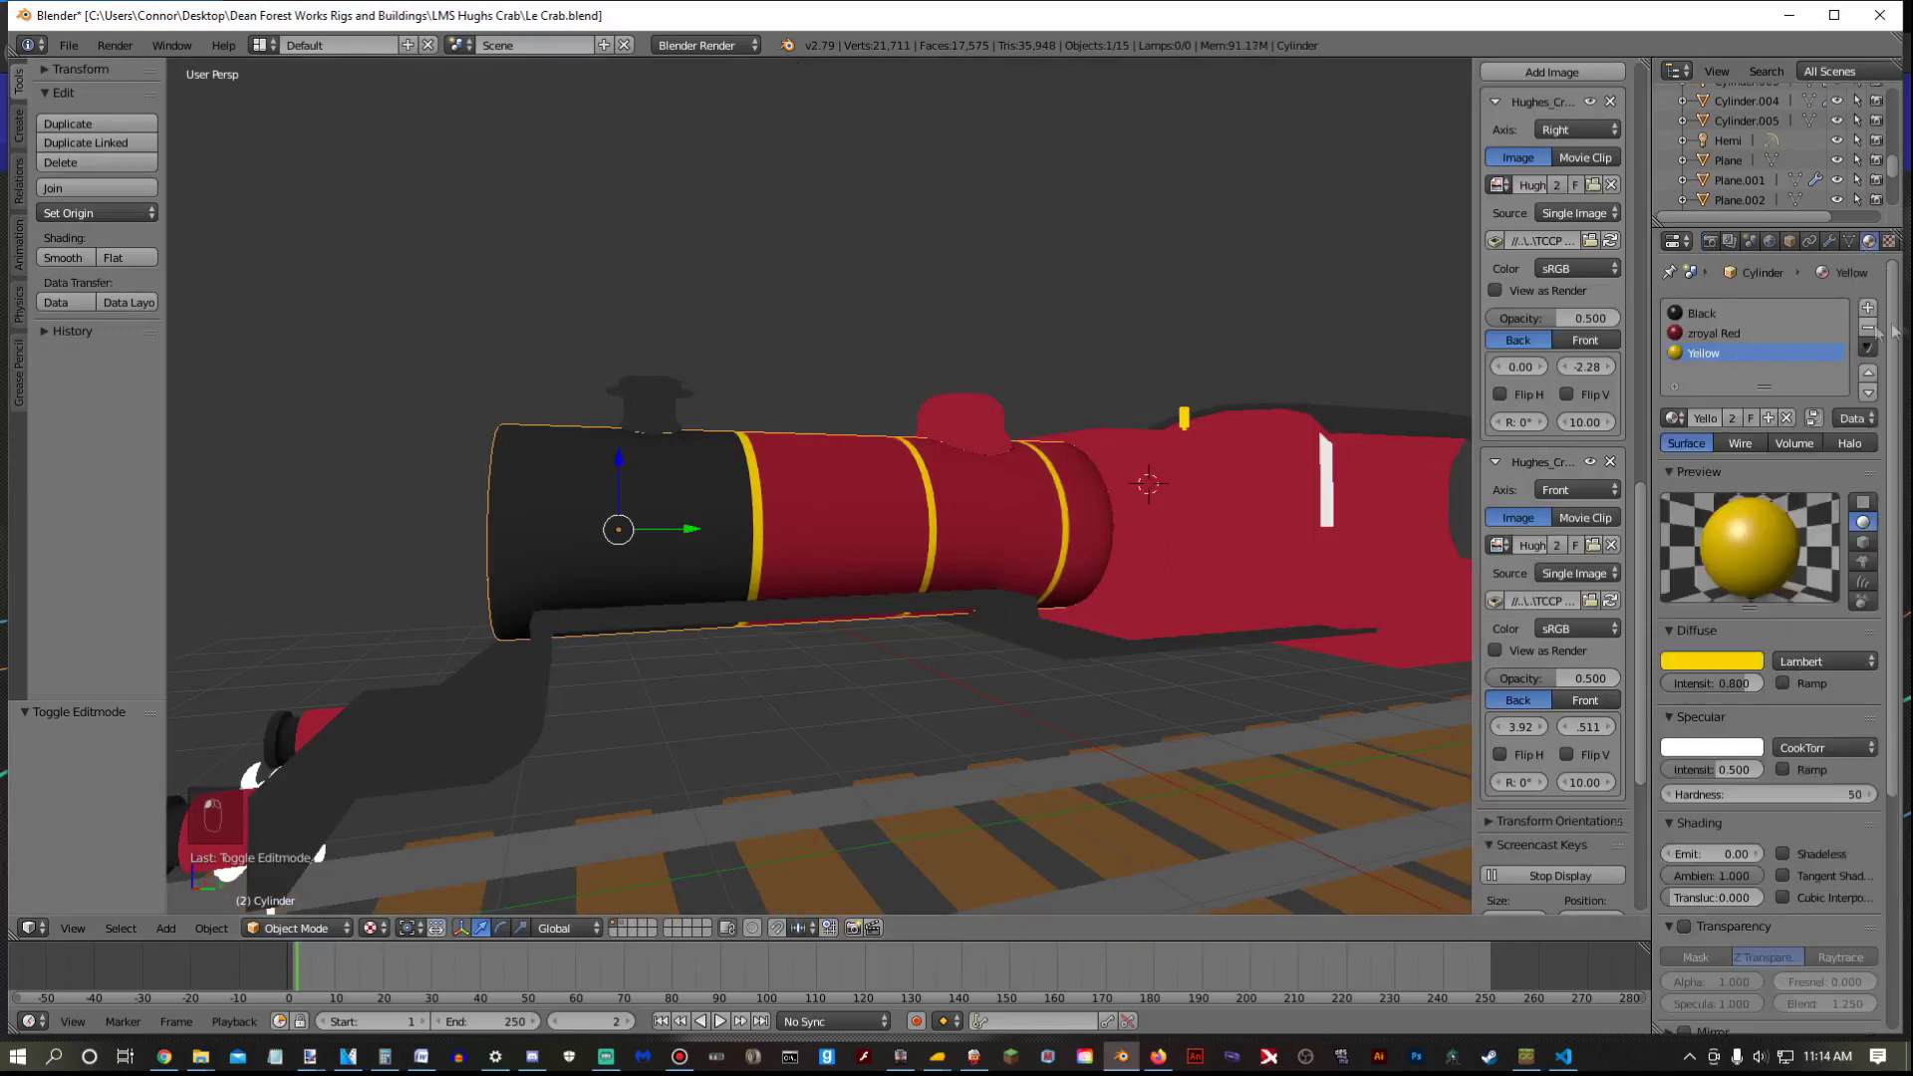
{"action": "left_click", "coordinate": [633, 932]}
{"action": "middle_click_drag", "start_coordinate": [1451, 376], "coordinate": [1294, 397]}
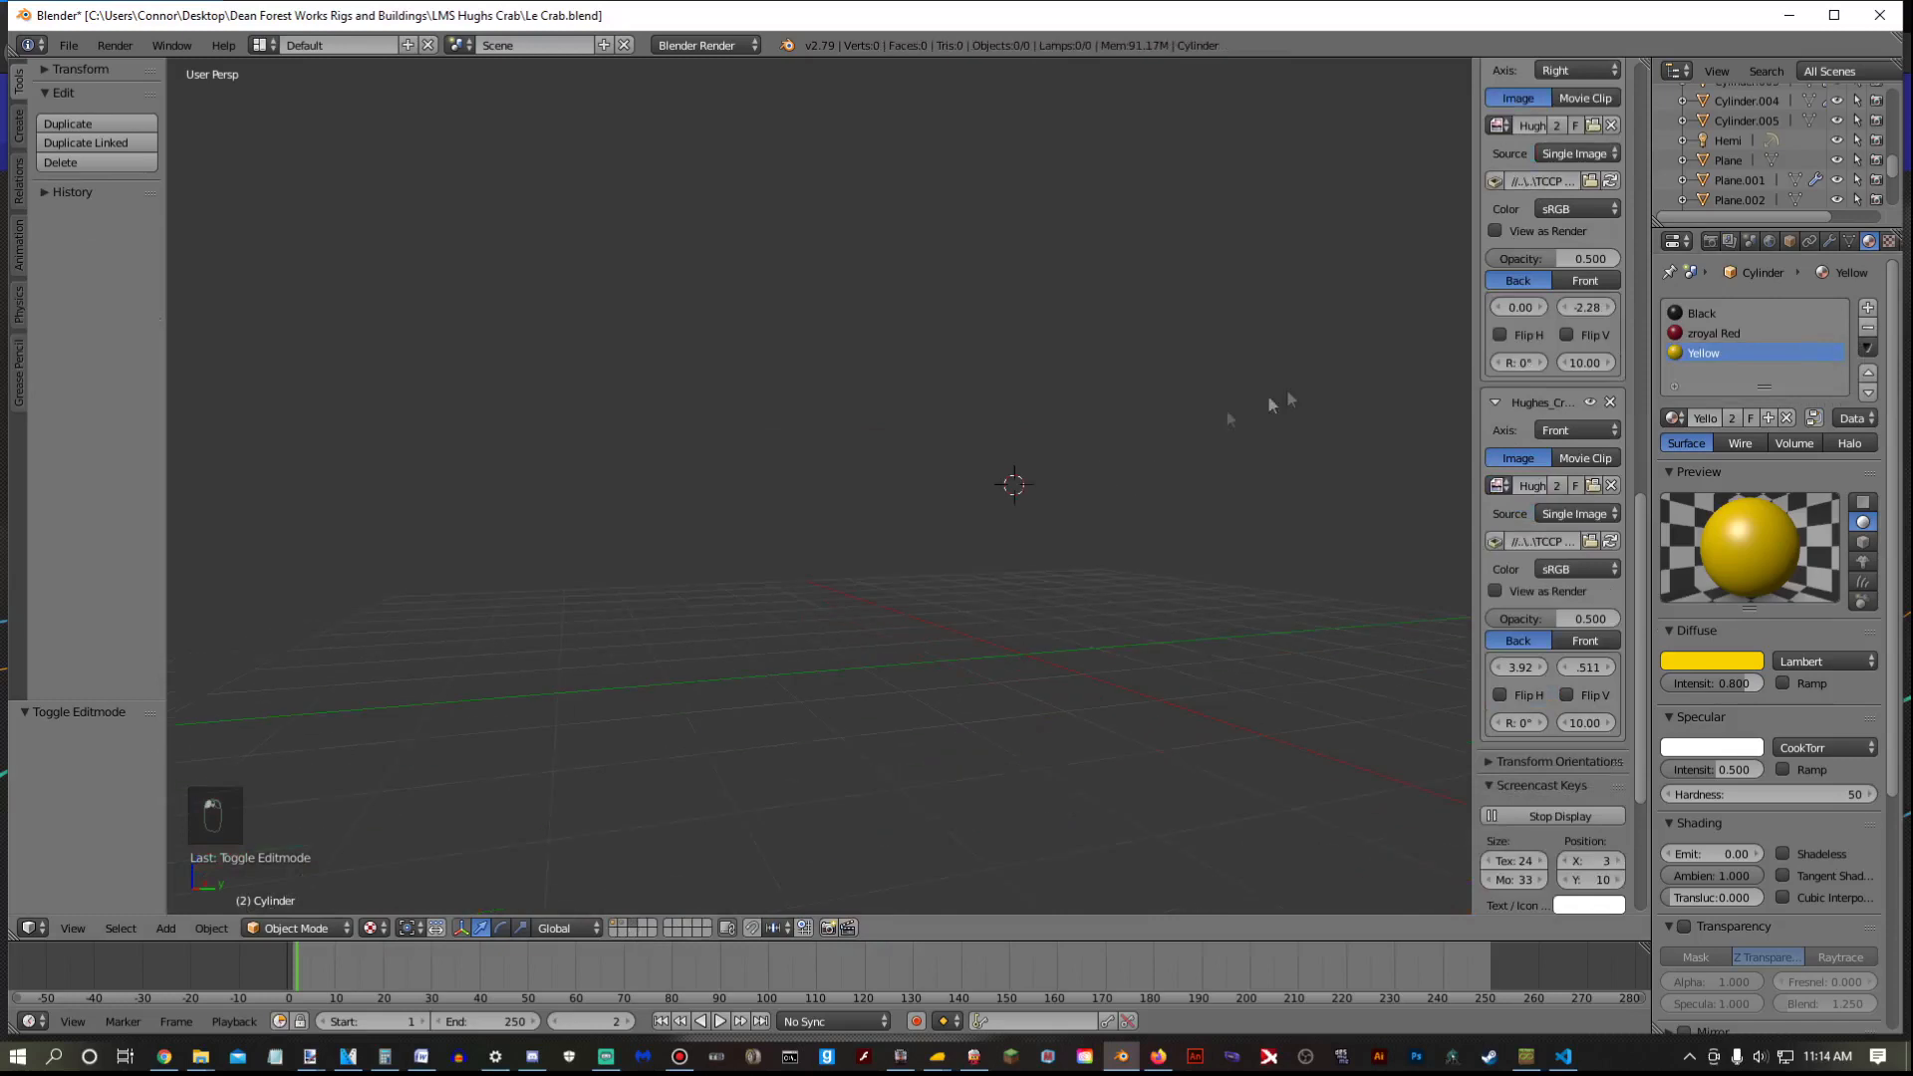
{"action": "left_click", "coordinate": [165, 927]}
{"action": "mouse_move", "coordinate": [199, 904]}
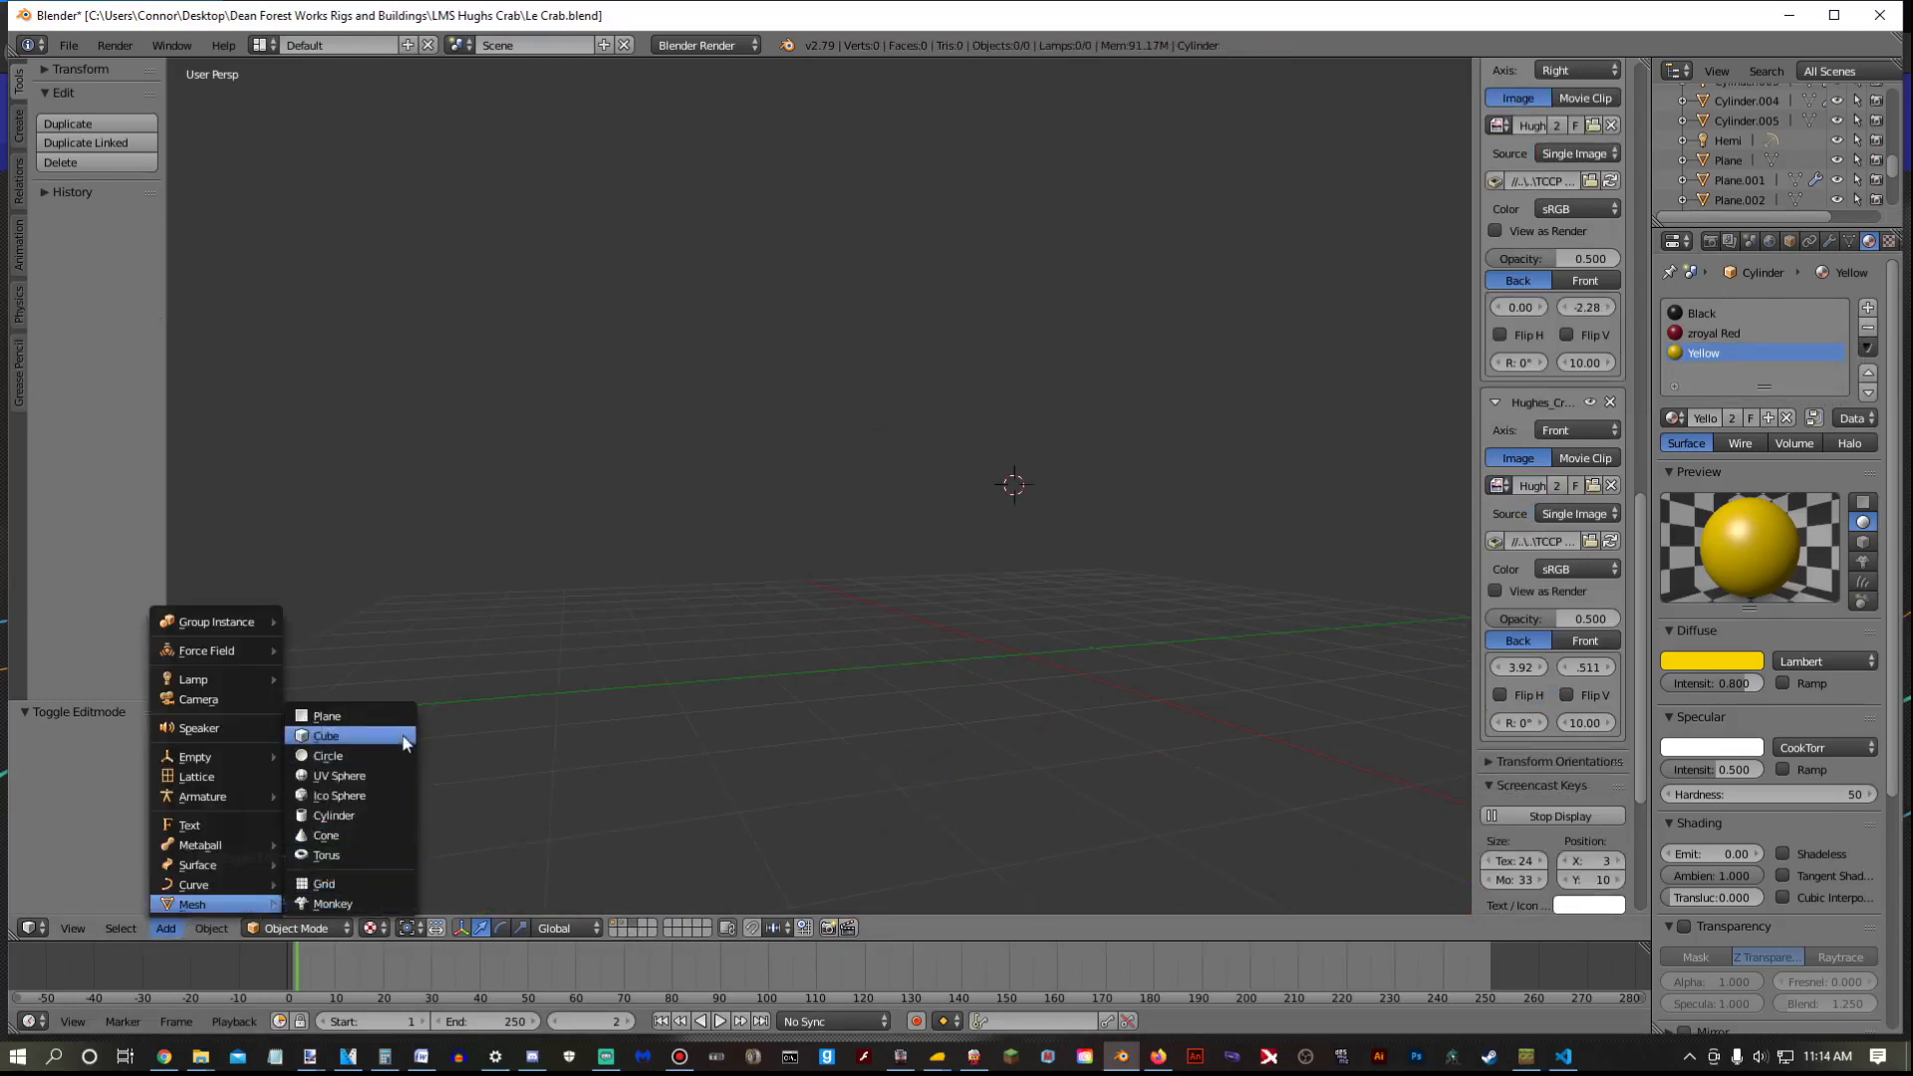
{"action": "left_click", "coordinate": [326, 778]}
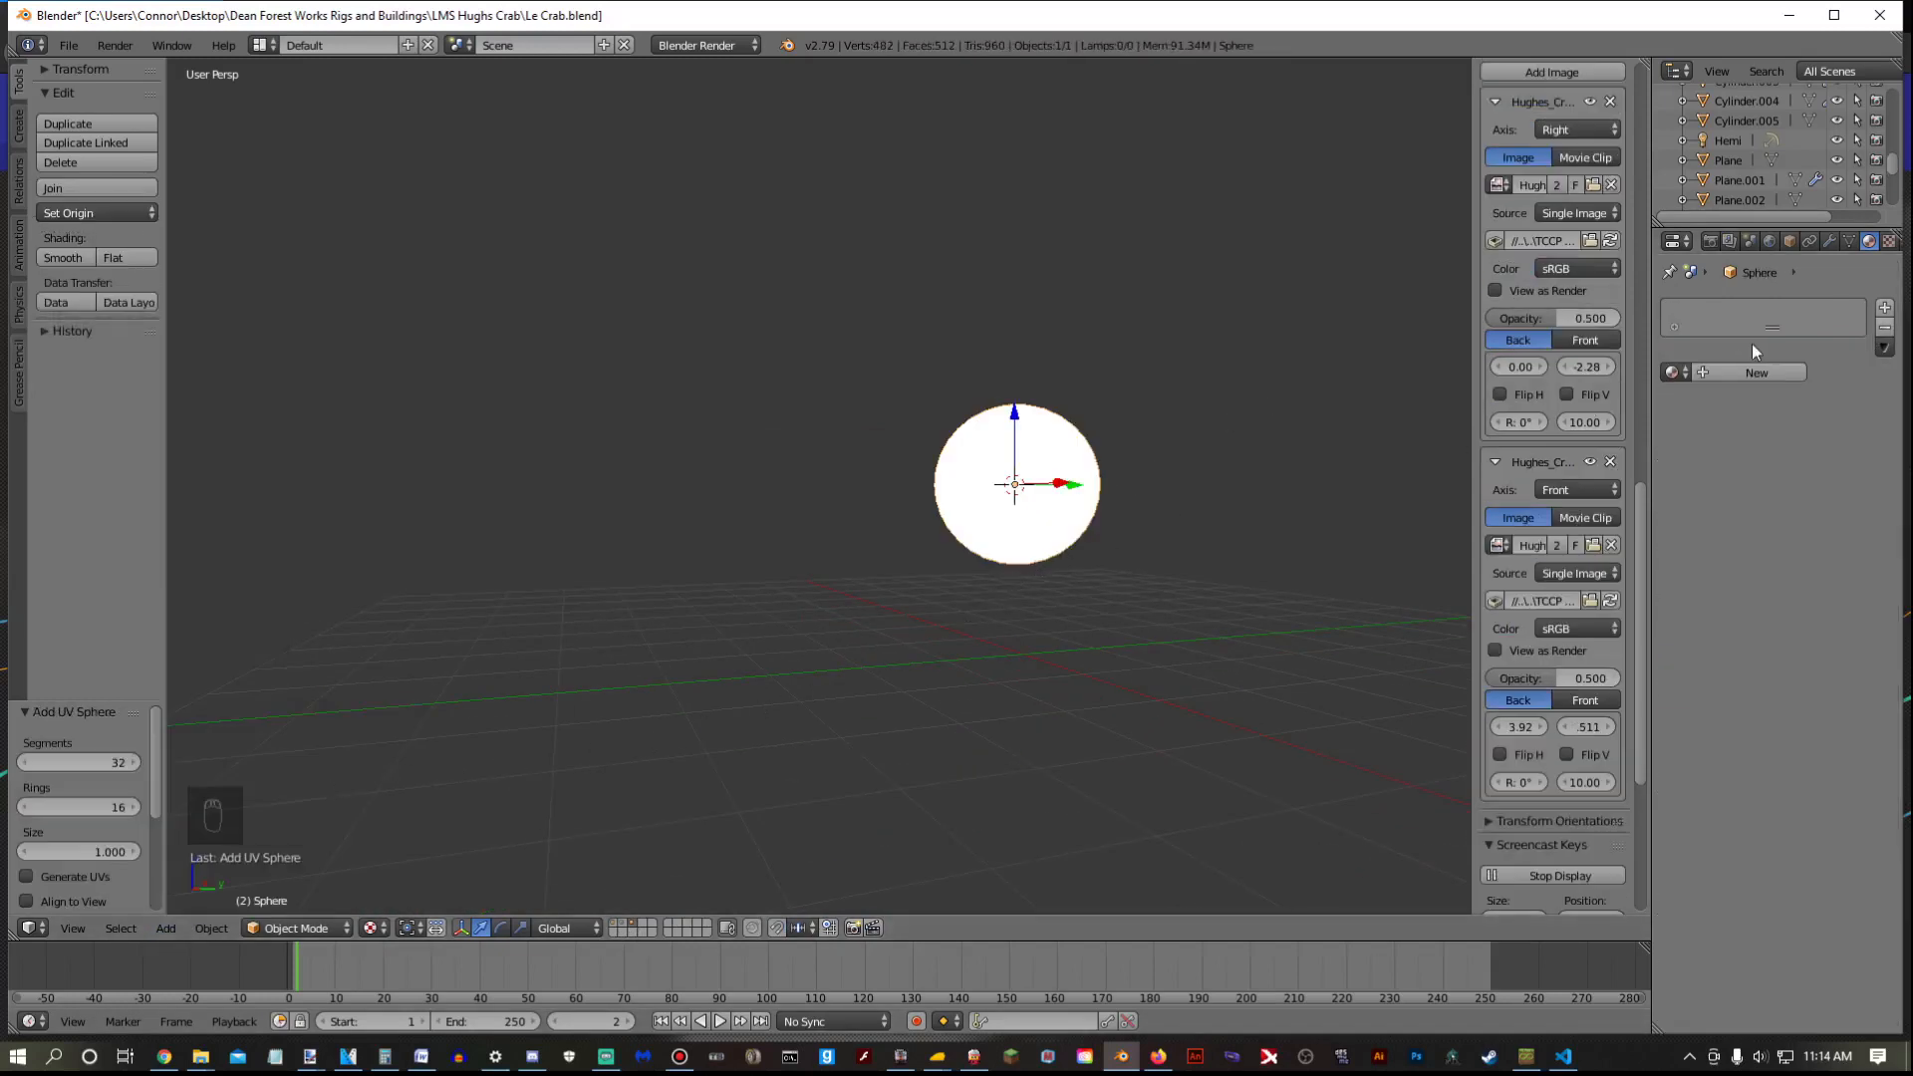
{"action": "left_click", "coordinate": [1671, 373]}
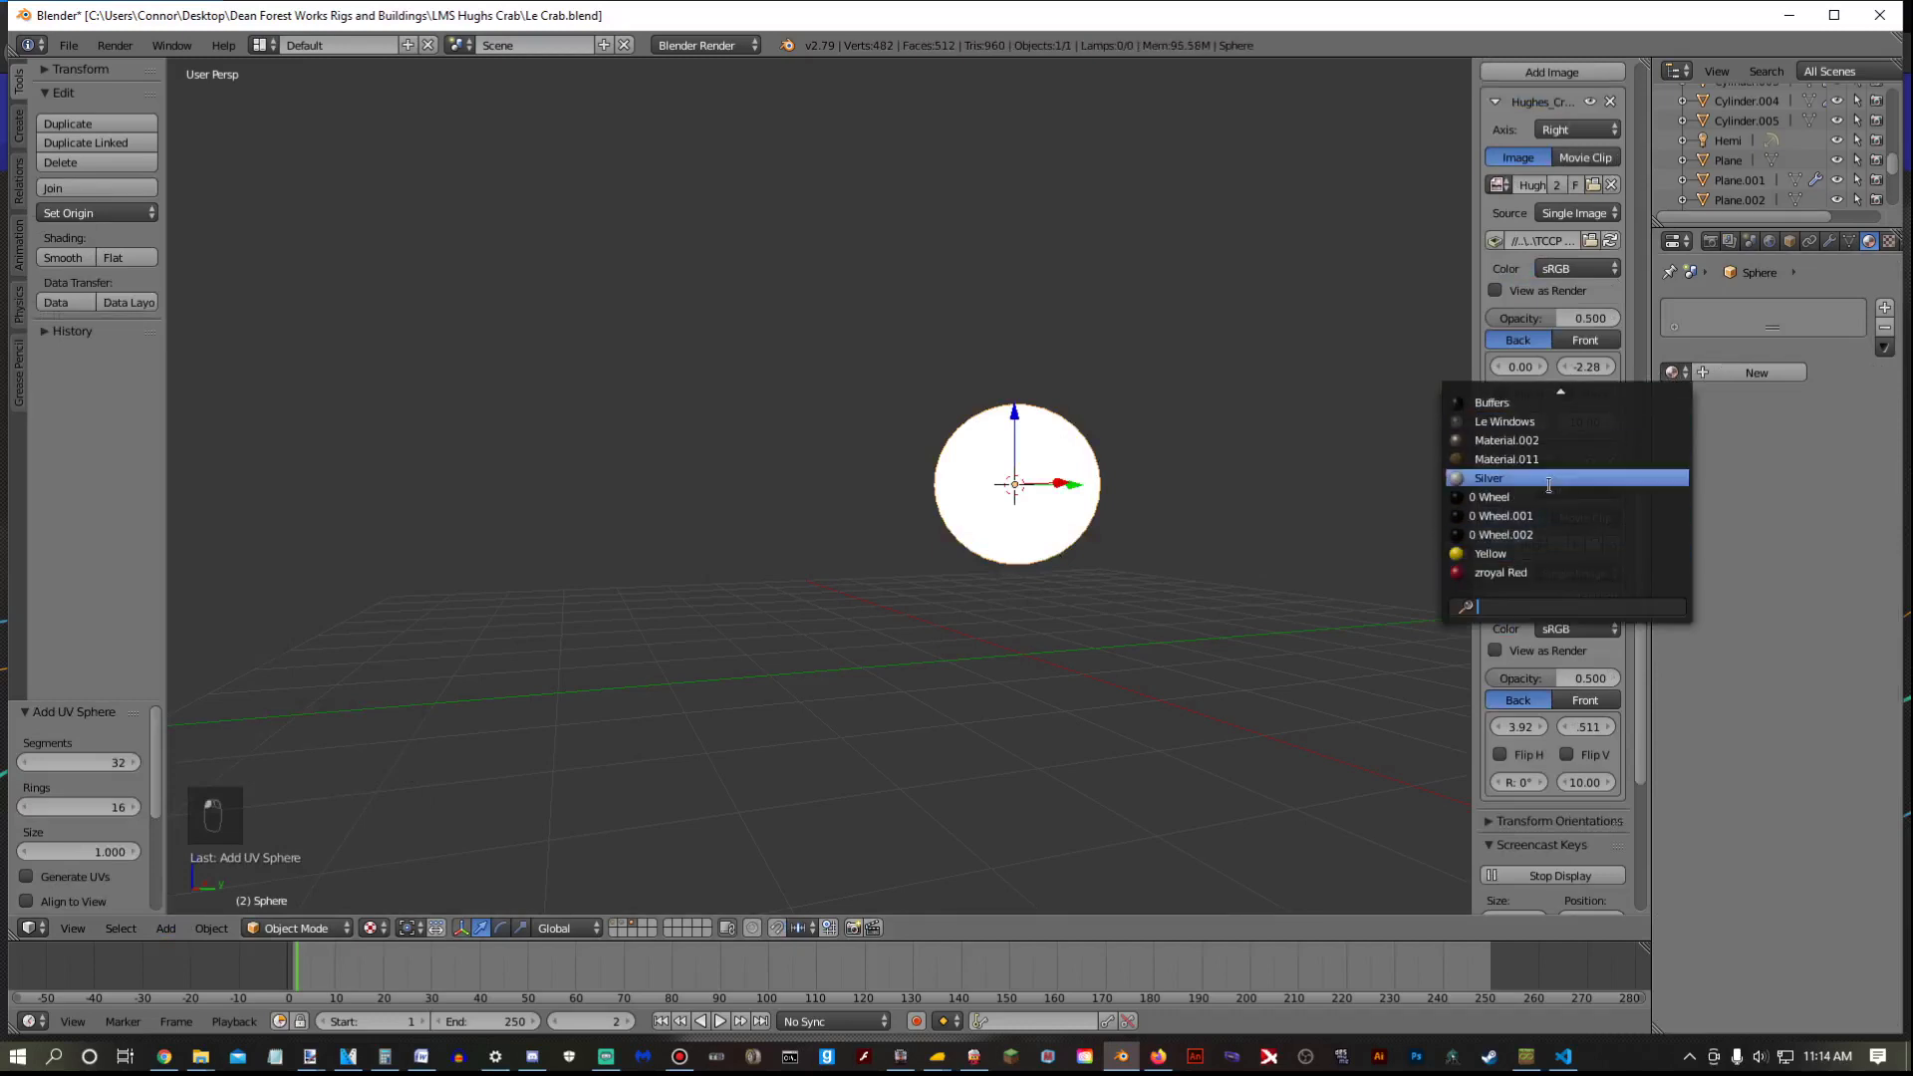
{"action": "left_click", "coordinate": [1504, 572]}
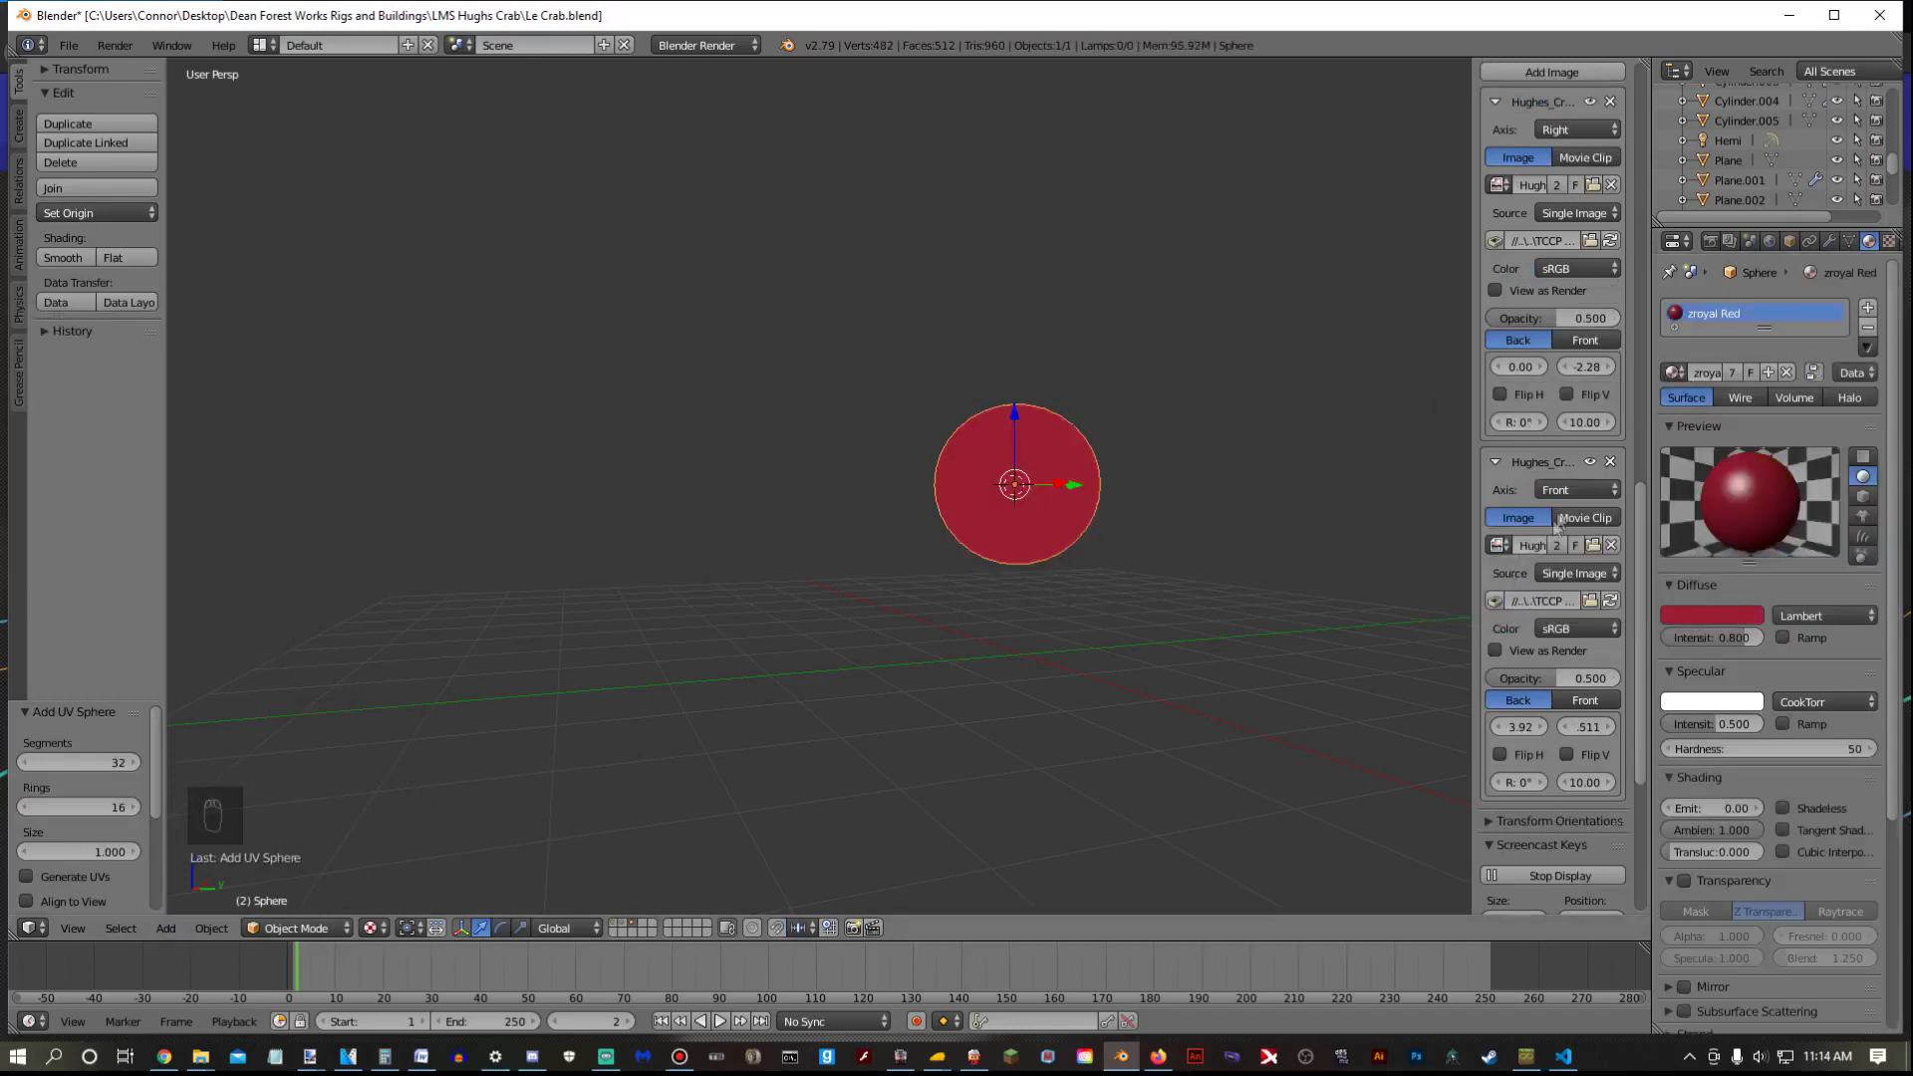
Add a second UV sphere, move it about -4.576 along X and assign it the existing Yellow material
{"action": "left_click", "coordinate": [166, 927]}
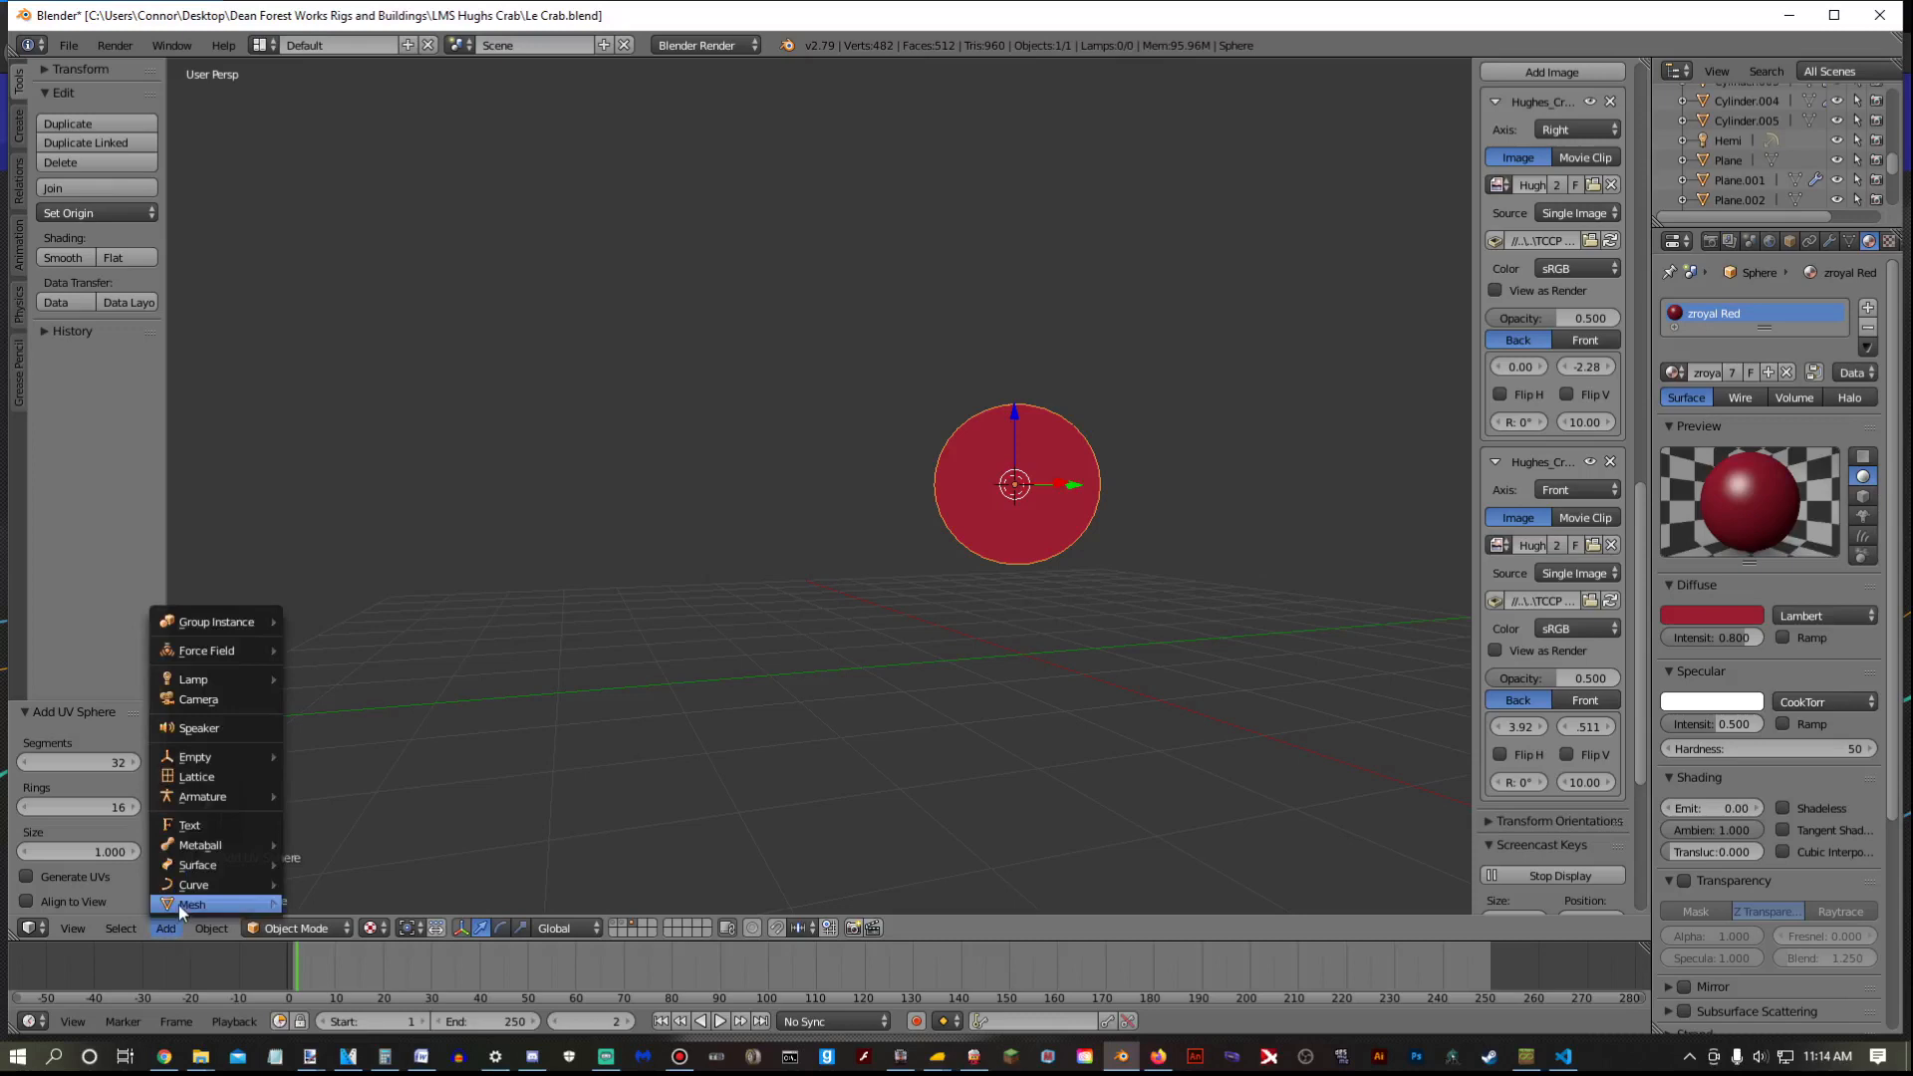
{"action": "mouse_move", "coordinate": [189, 904]}
{"action": "left_click", "coordinate": [338, 776]}
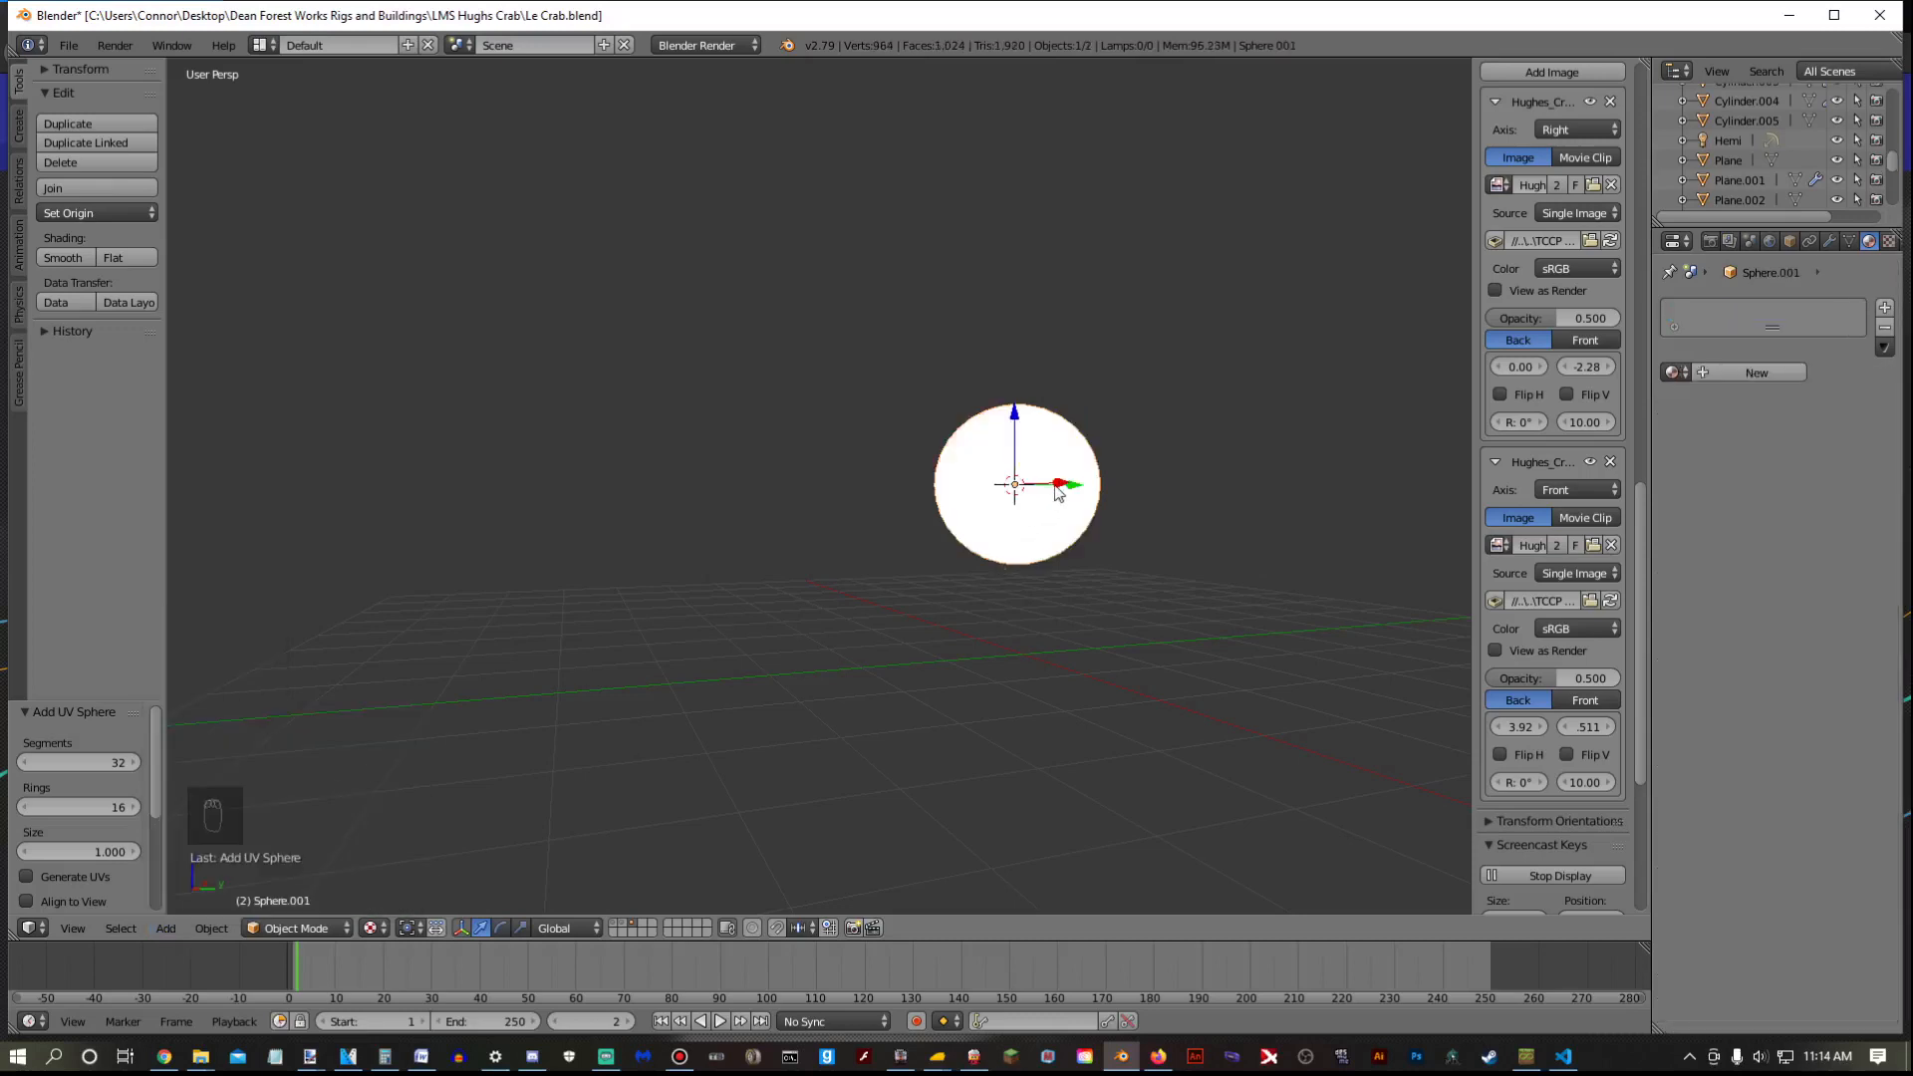
{"action": "key", "text": "g"}
{"action": "key", "text": "x"}
{"action": "left_click", "coordinate": [910, 495]}
{"action": "left_click", "coordinate": [1675, 371]}
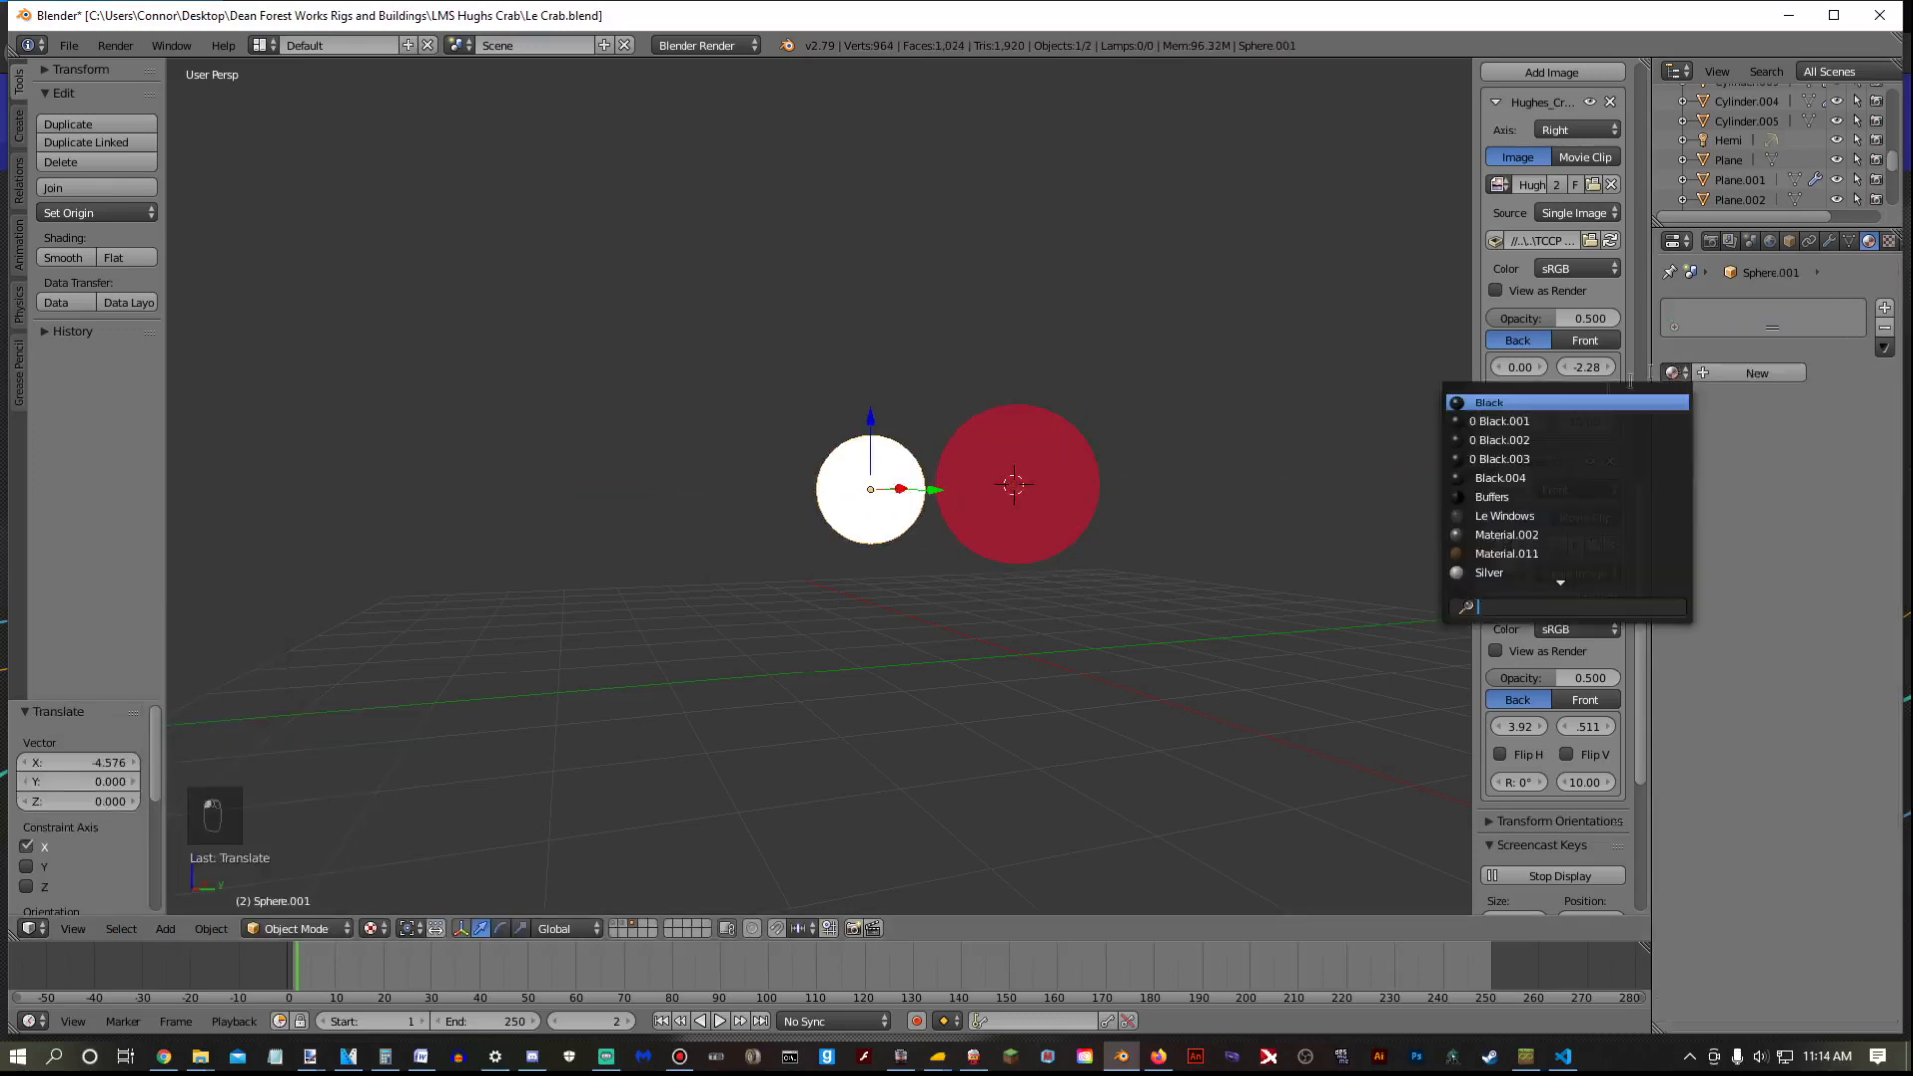
{"action": "scroll", "coordinate": [1537, 460], "scroll_direction": "down", "scroll_amount": 3}
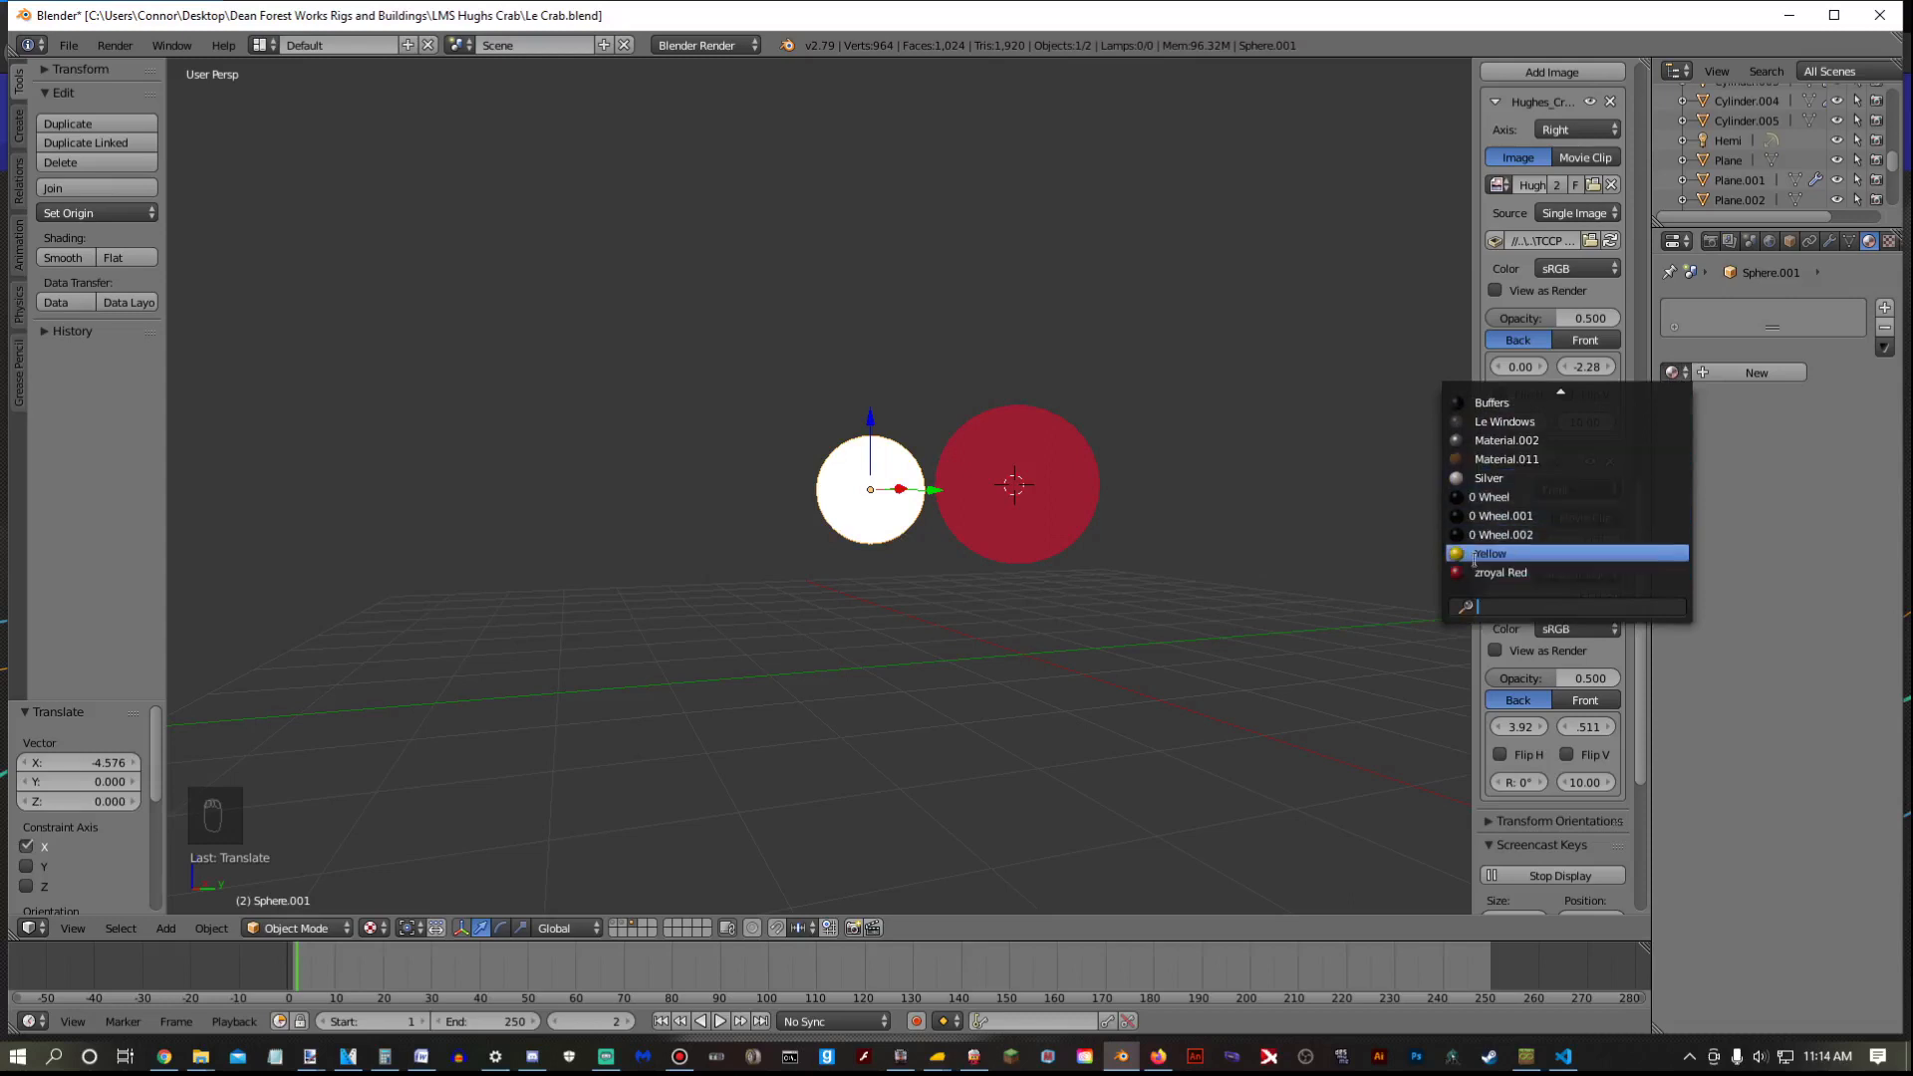
{"action": "left_click", "coordinate": [1477, 554]}
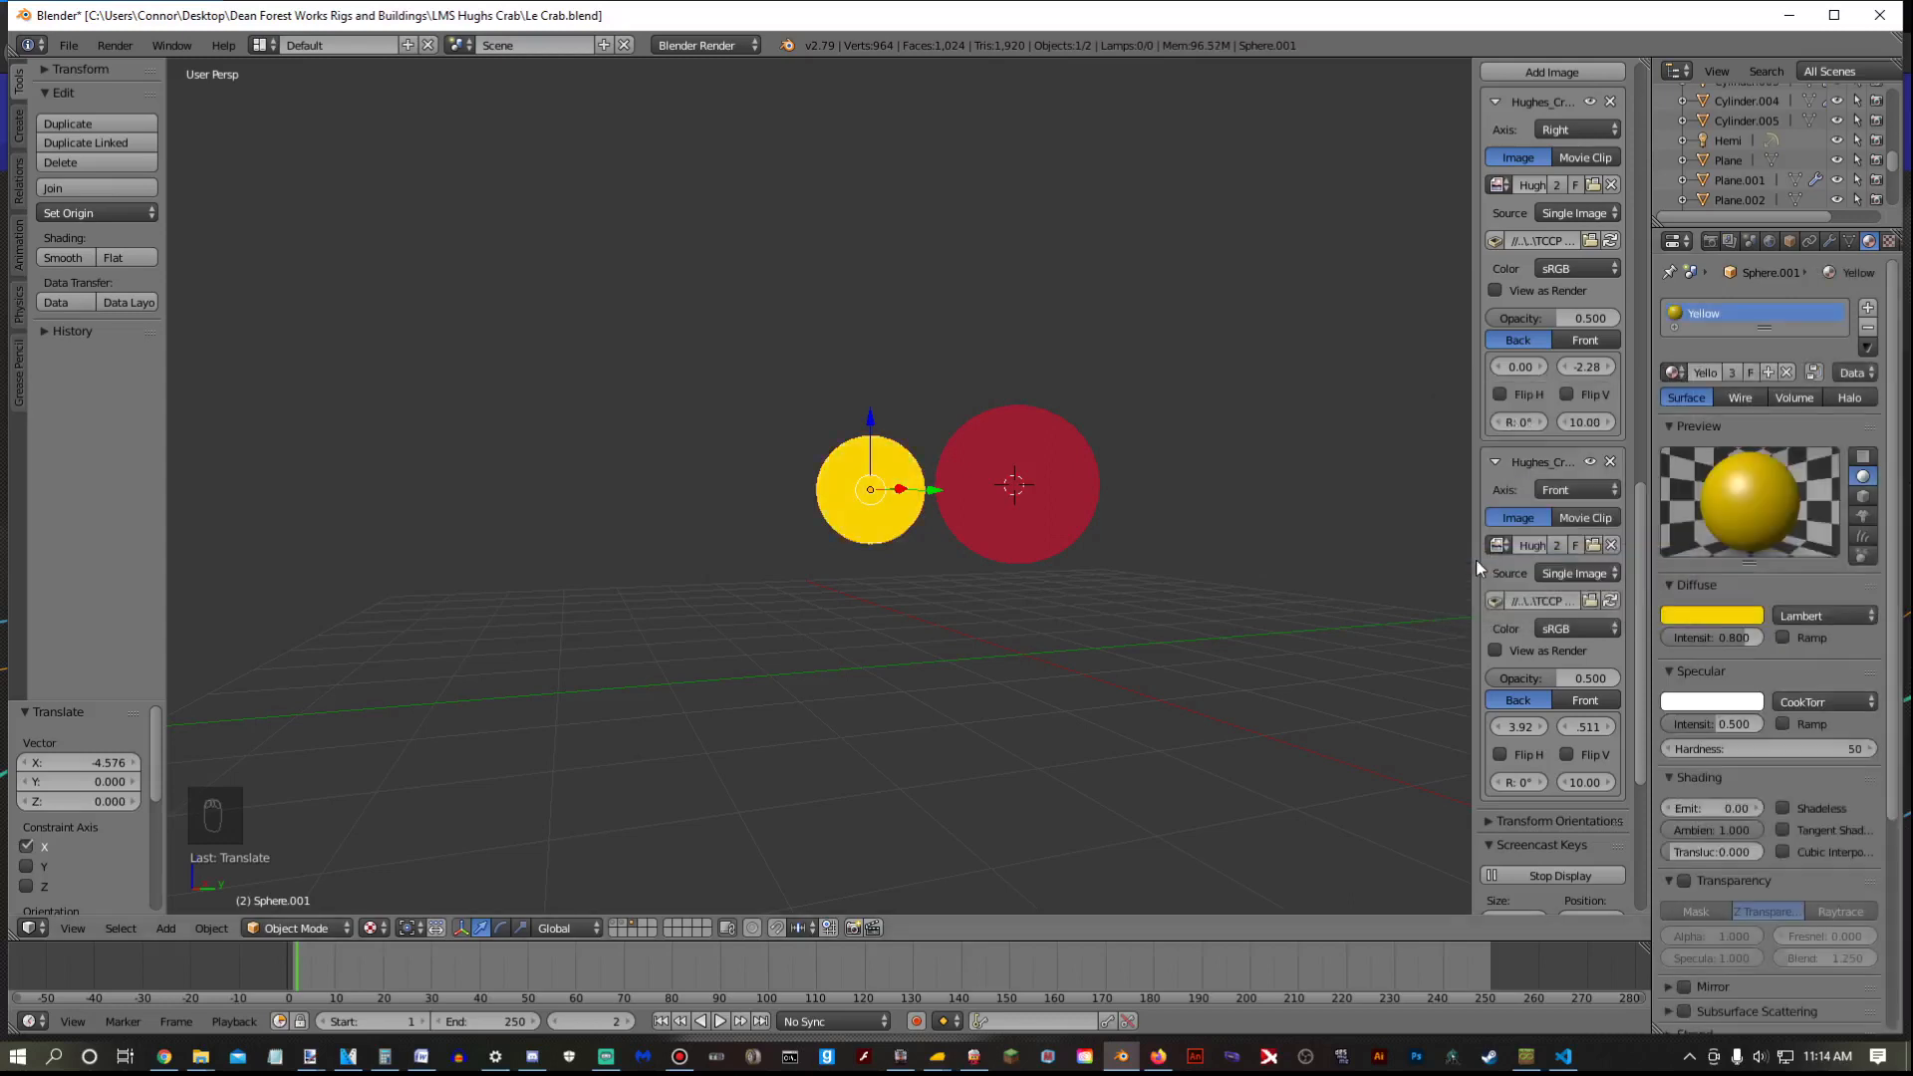
Add a third UV sphere, move it about -2.572 along X and assign it the existing Black material
{"action": "left_click", "coordinate": [177, 930]}
{"action": "mouse_move", "coordinate": [200, 904]}
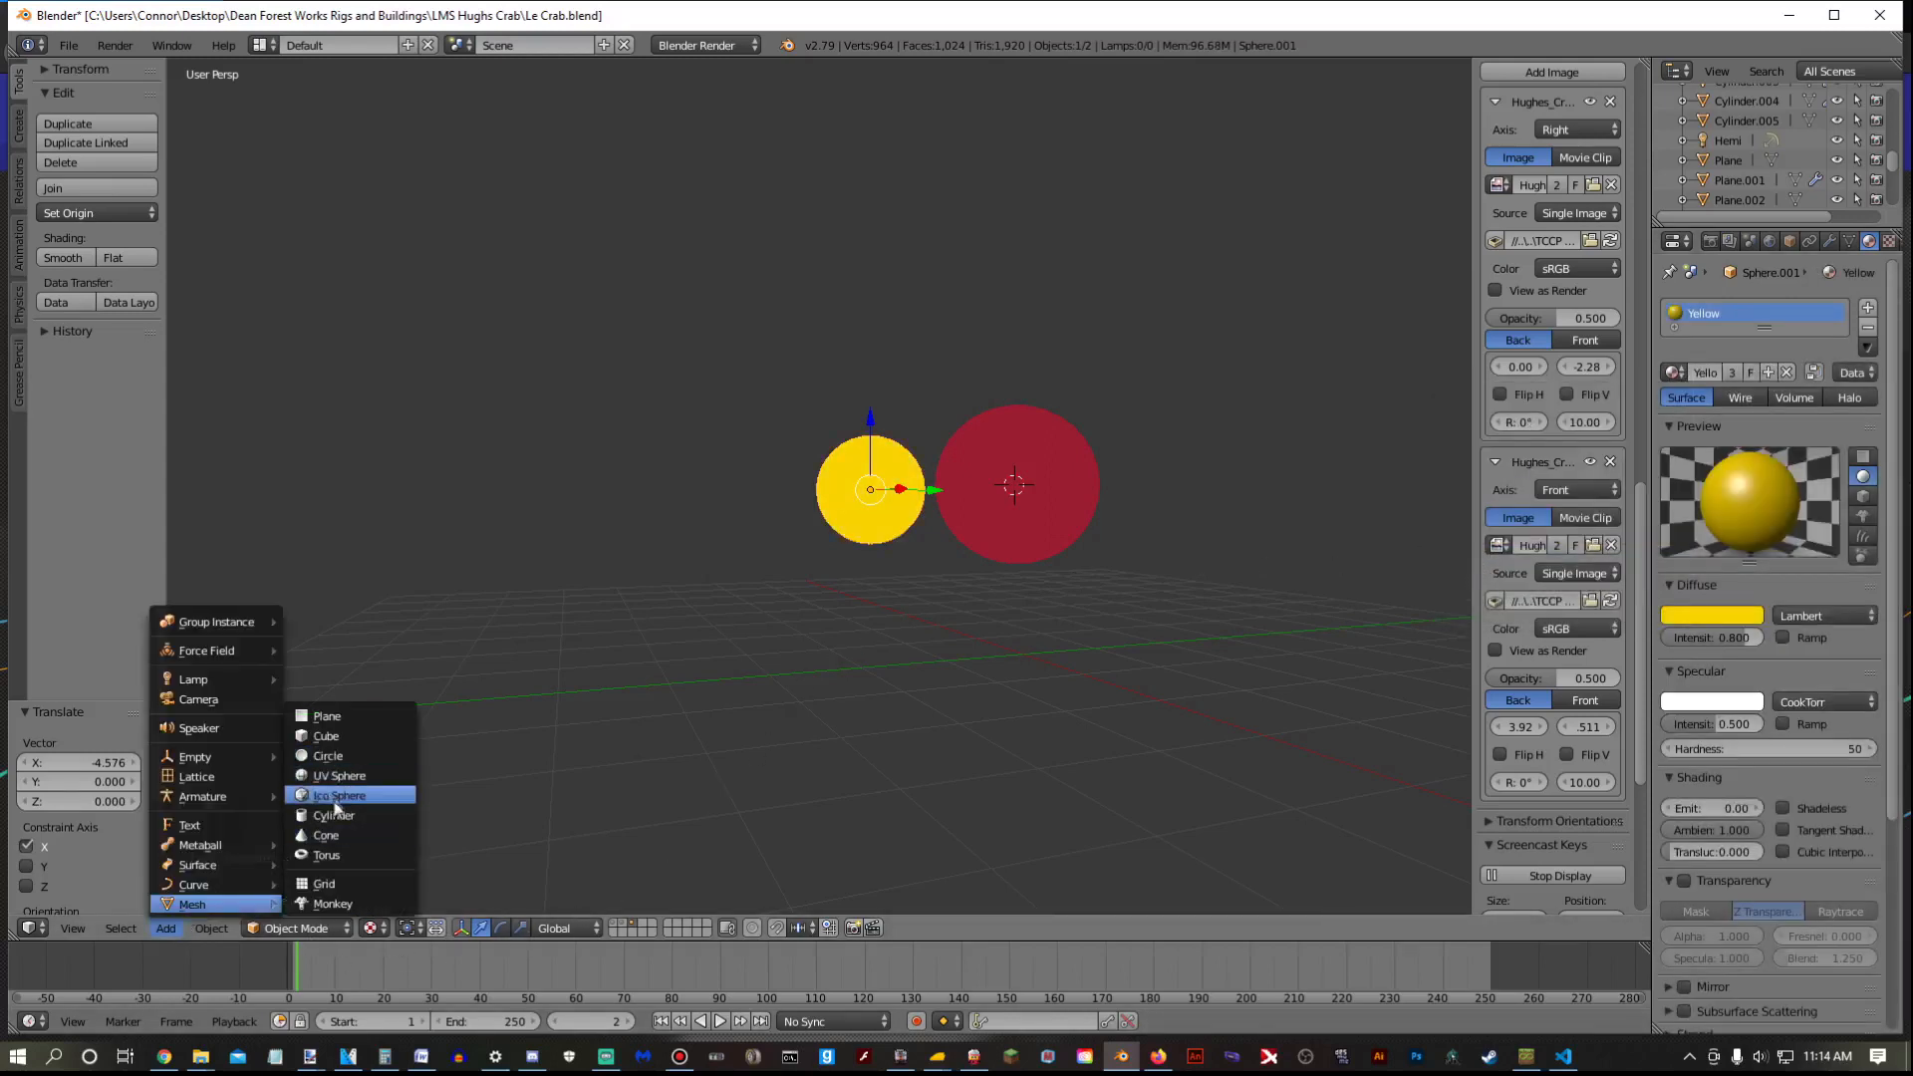
{"action": "left_click", "coordinate": [339, 776]}
{"action": "key", "text": "g"}
{"action": "key", "text": "x"}
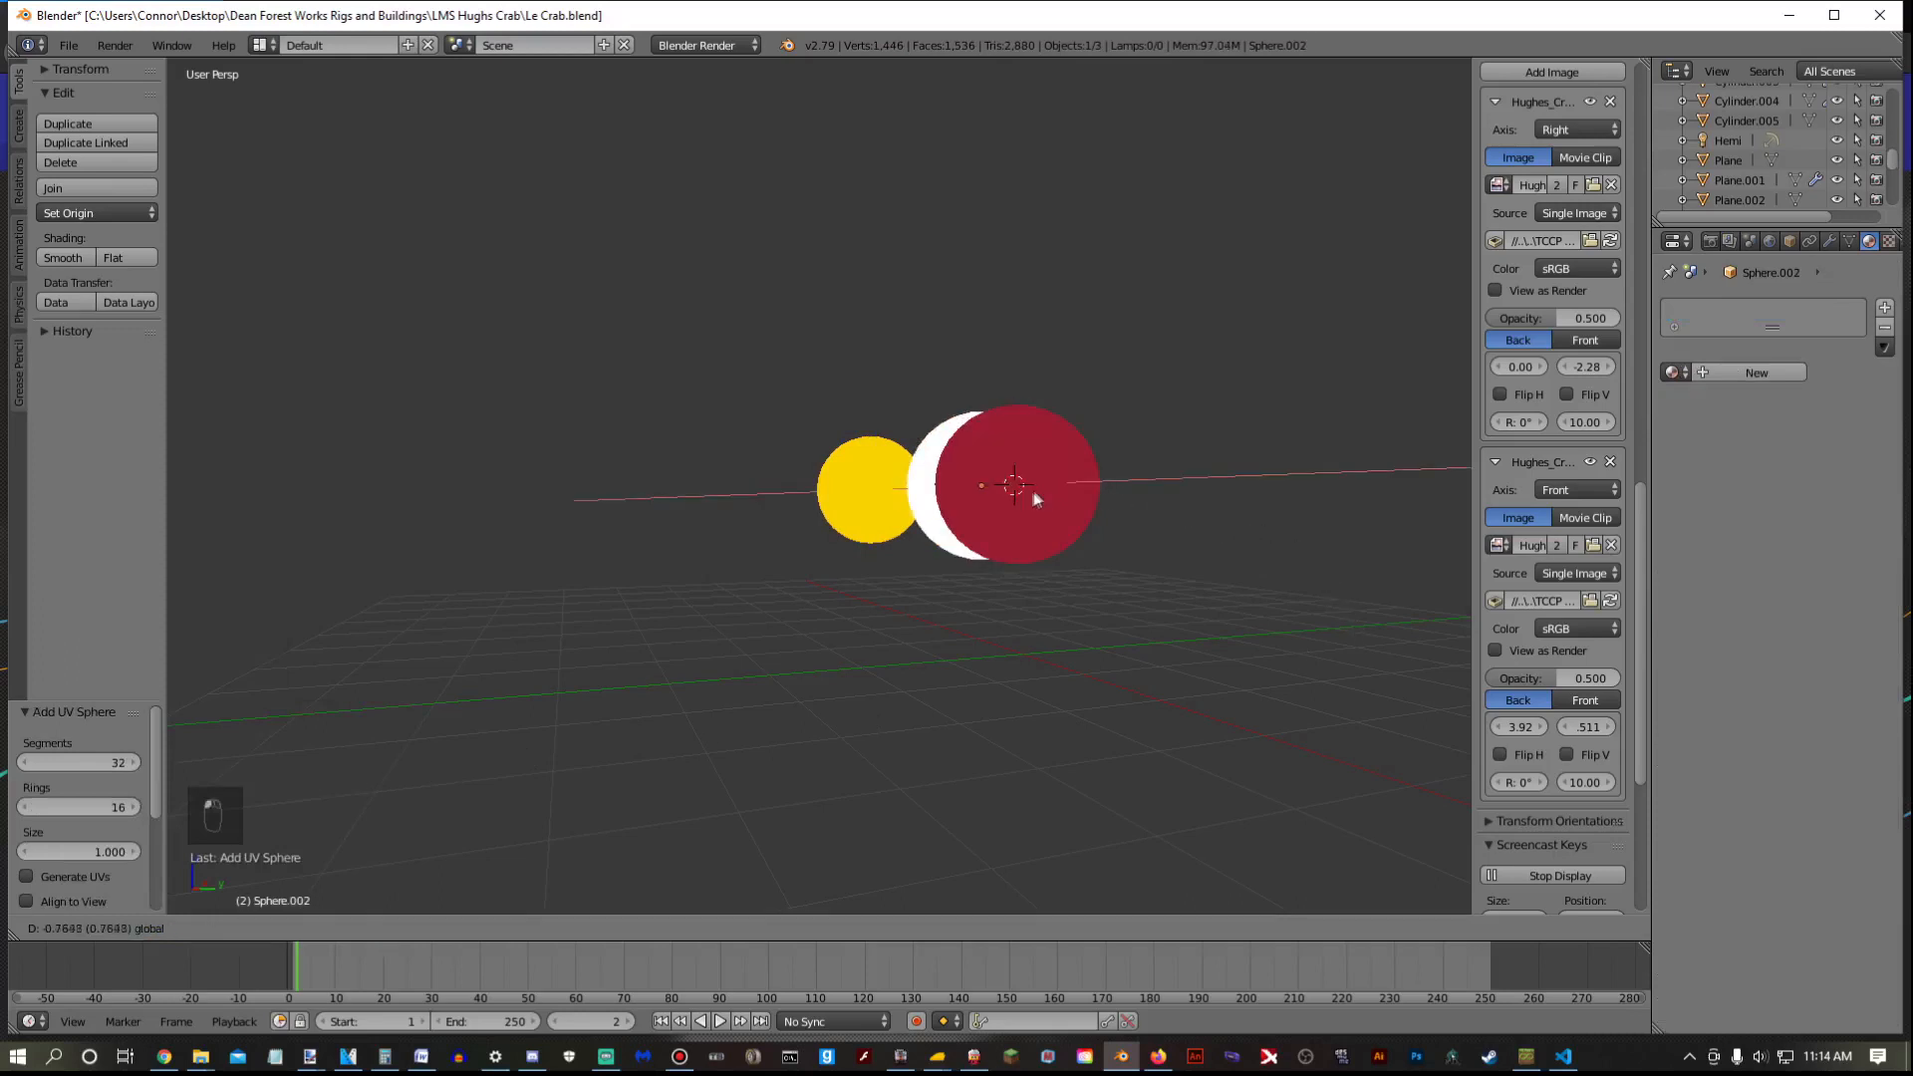
{"action": "left_click", "coordinate": [971, 533]}
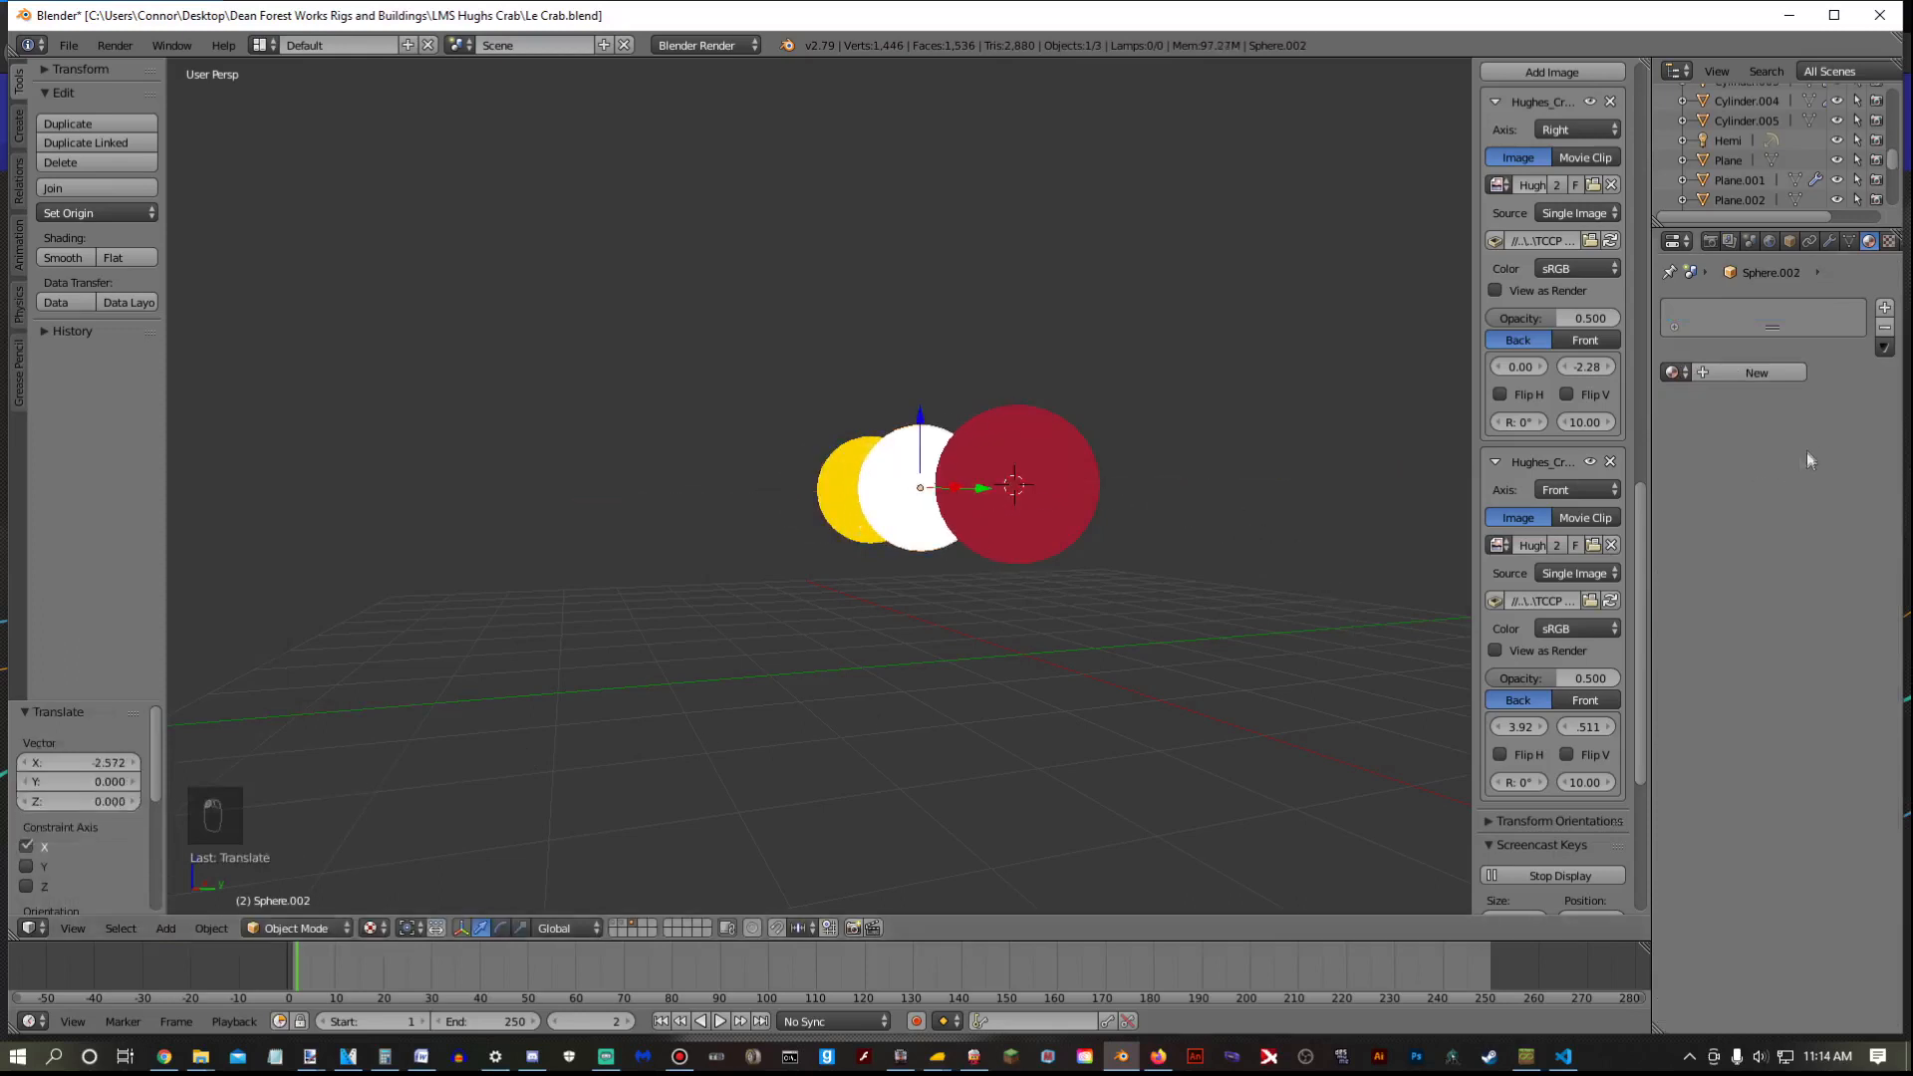
{"action": "left_click", "coordinate": [1673, 374]}
{"action": "left_click", "coordinate": [1544, 399]}
Add a fourth UV sphere, move it about -4.068 along Y and assign it the existing Silver material
{"action": "middle_click_drag", "start_coordinate": [767, 755], "coordinate": [701, 812]}
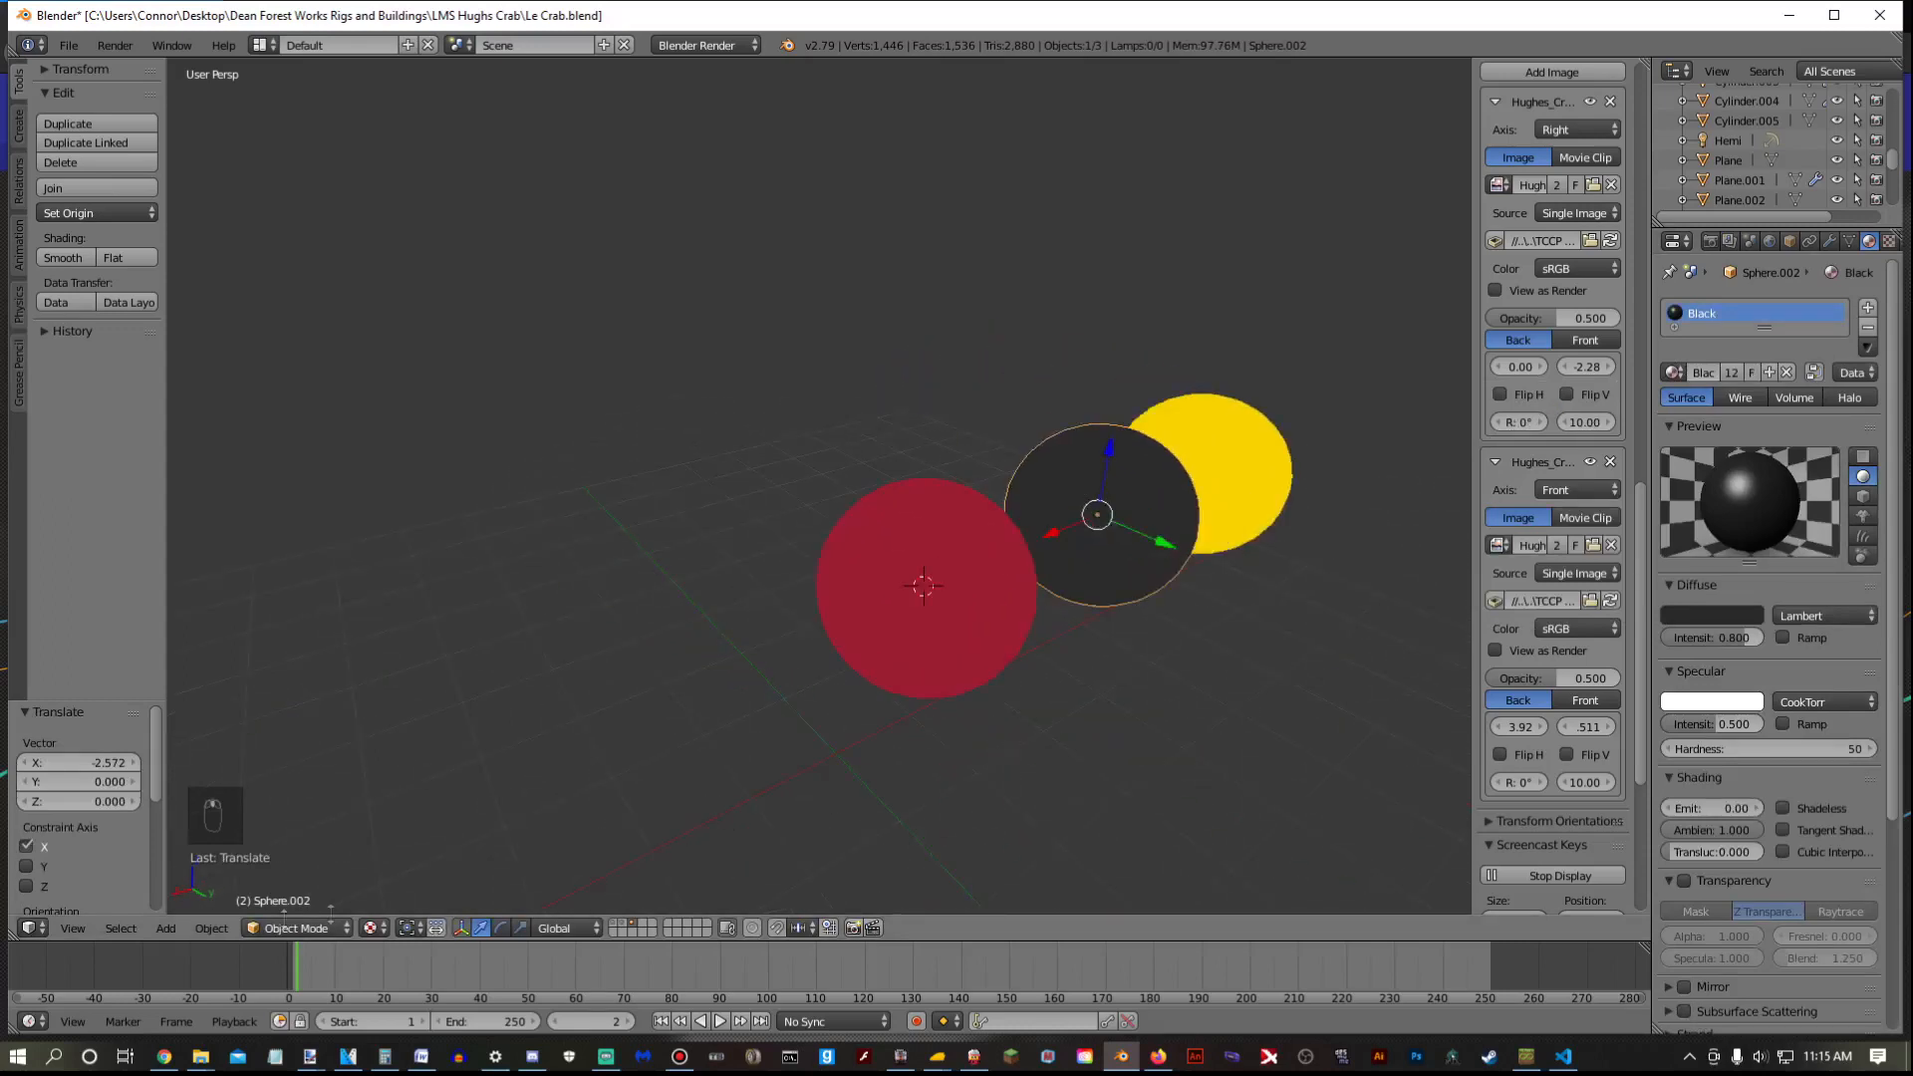
{"action": "left_click", "coordinate": [166, 927]}
{"action": "mouse_move", "coordinate": [189, 904]}
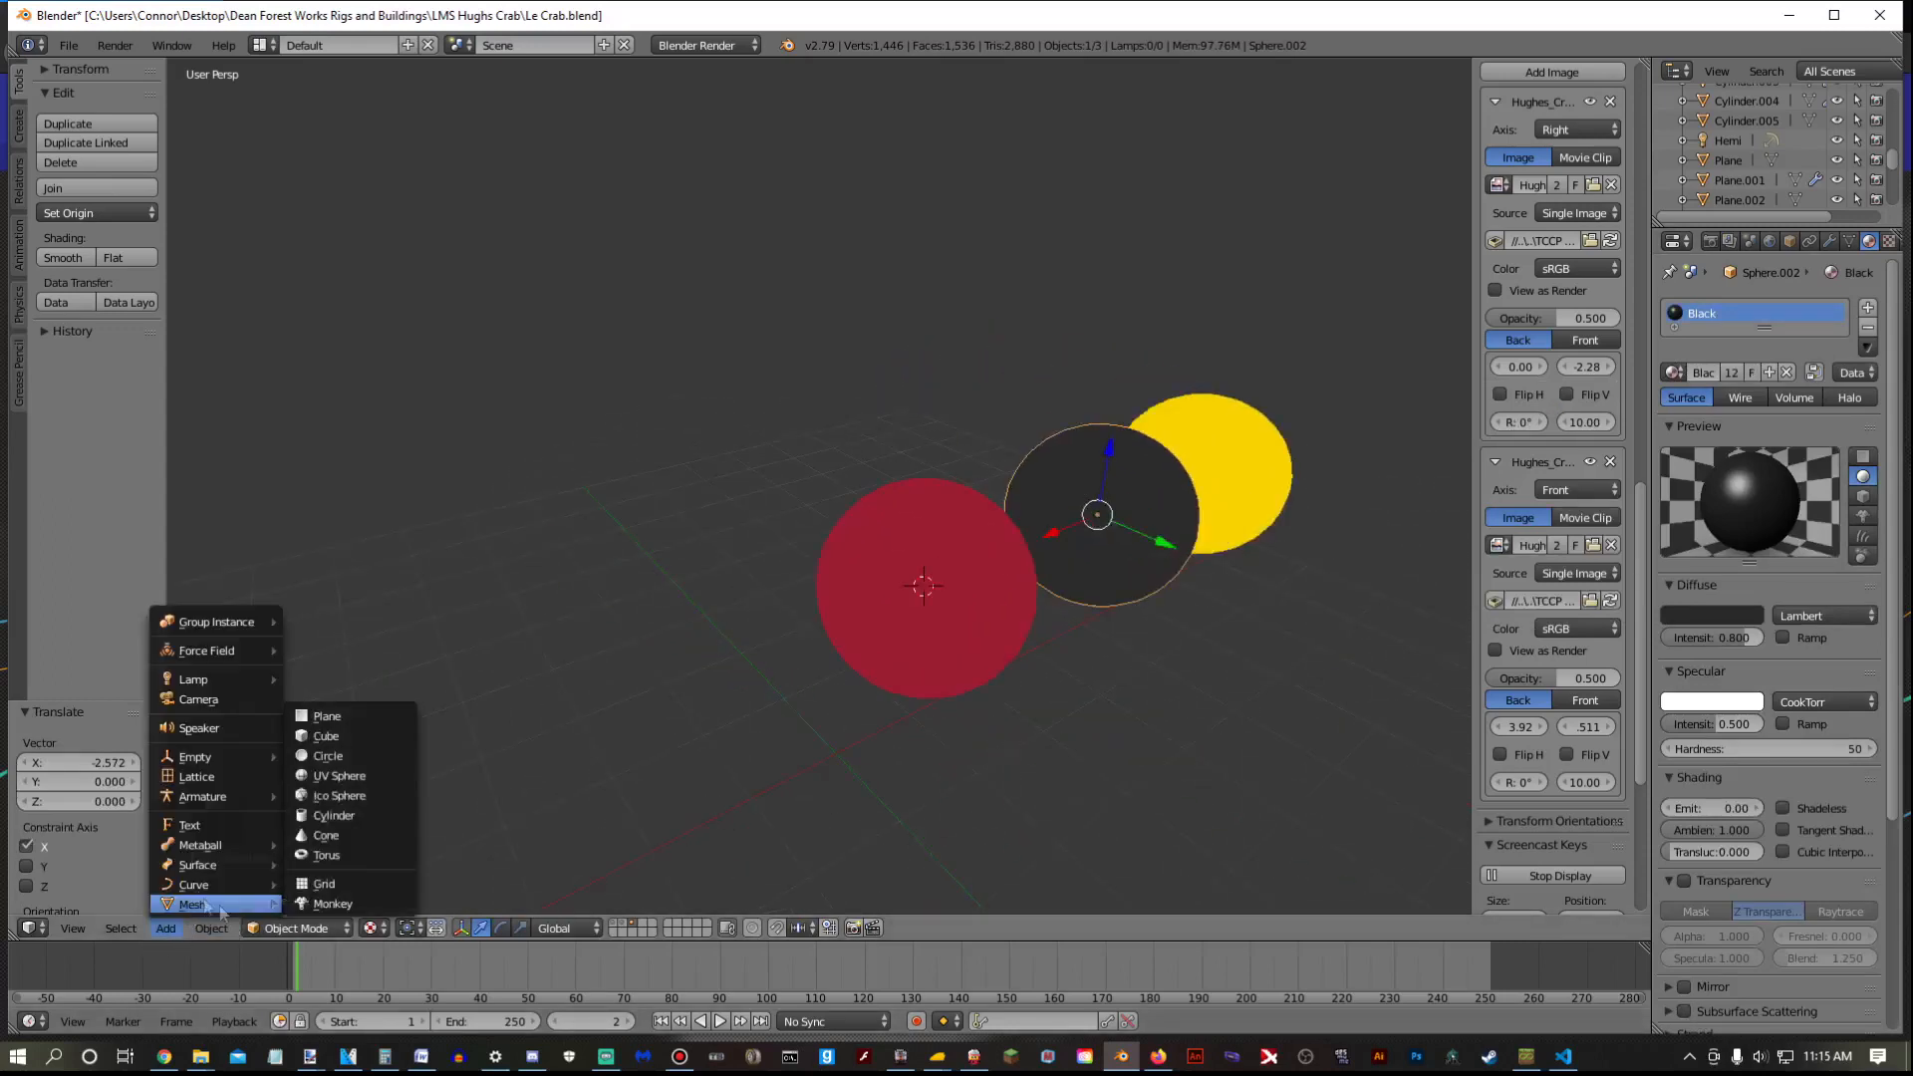
{"action": "left_click", "coordinate": [340, 776]}
{"action": "left_click_drag", "start_coordinate": [971, 633], "coordinate": [735, 518]}
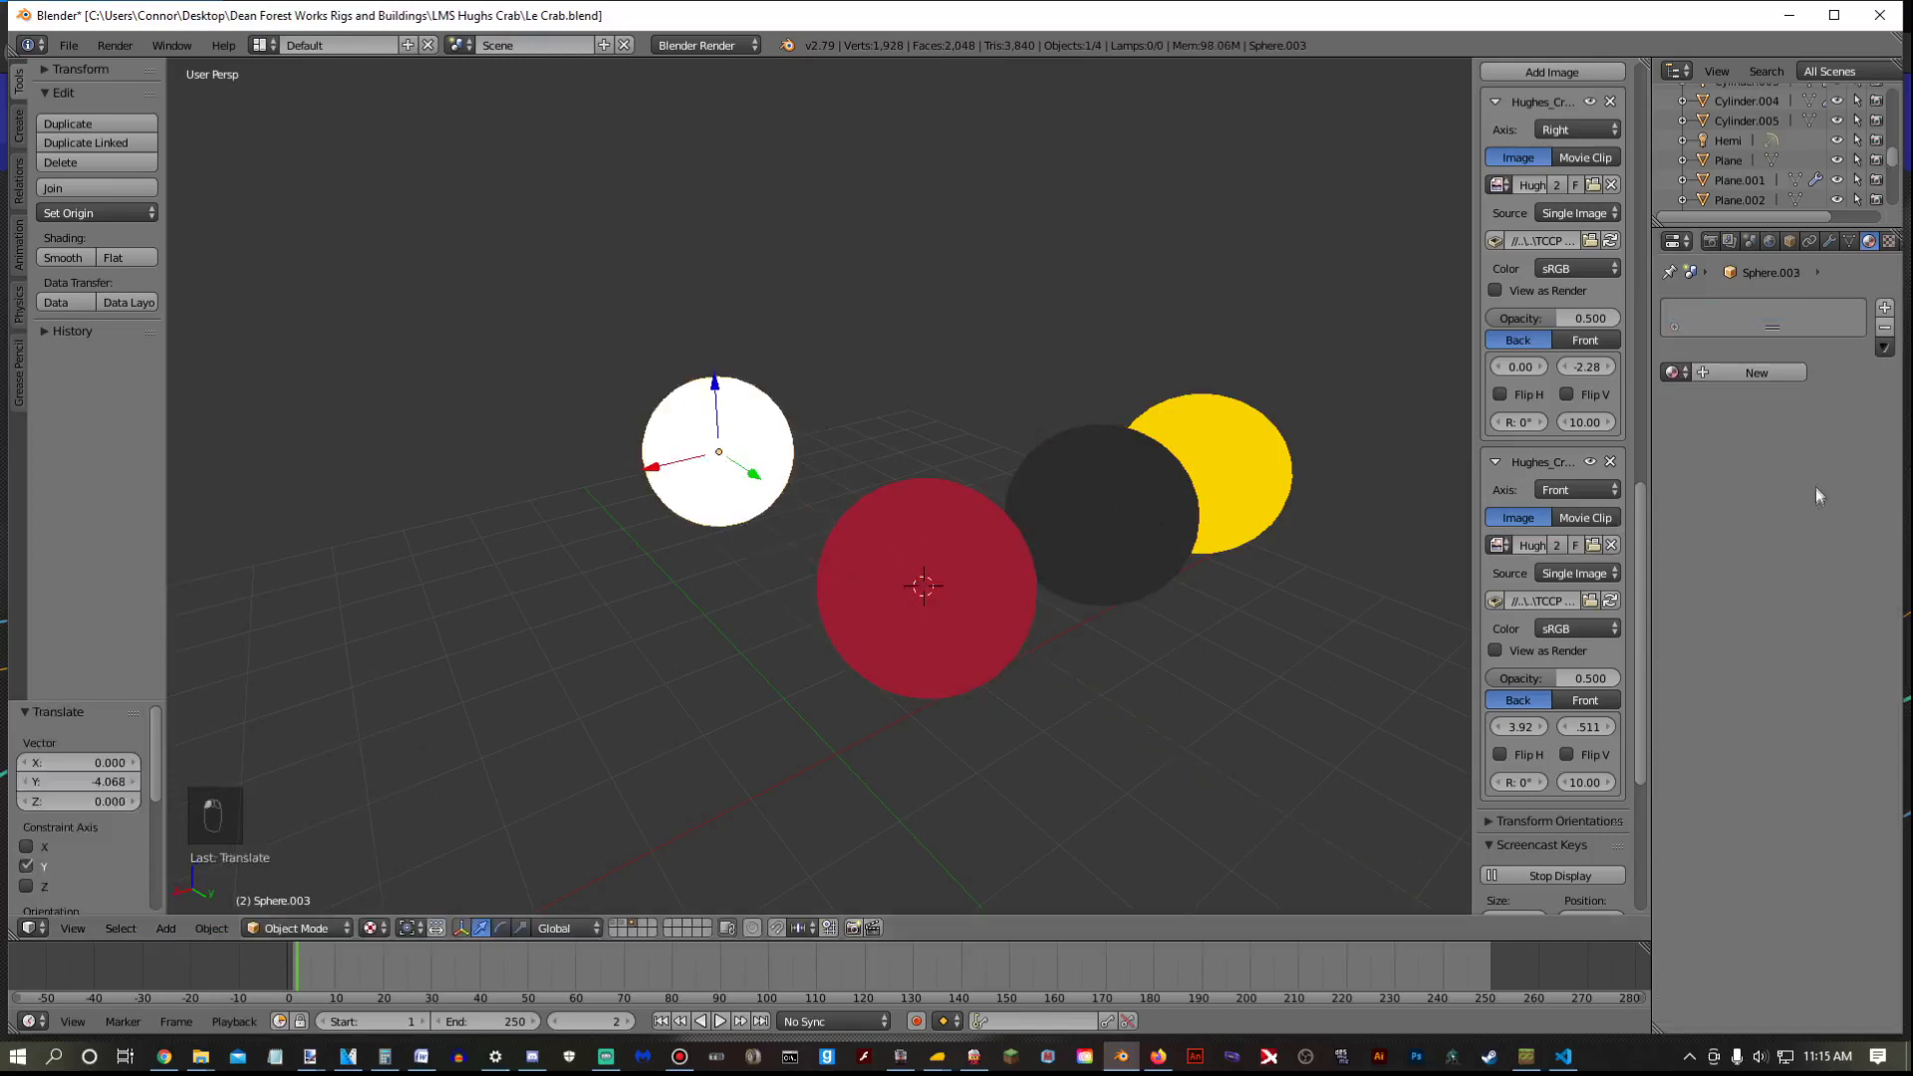
{"action": "left_click", "coordinate": [1672, 372]}
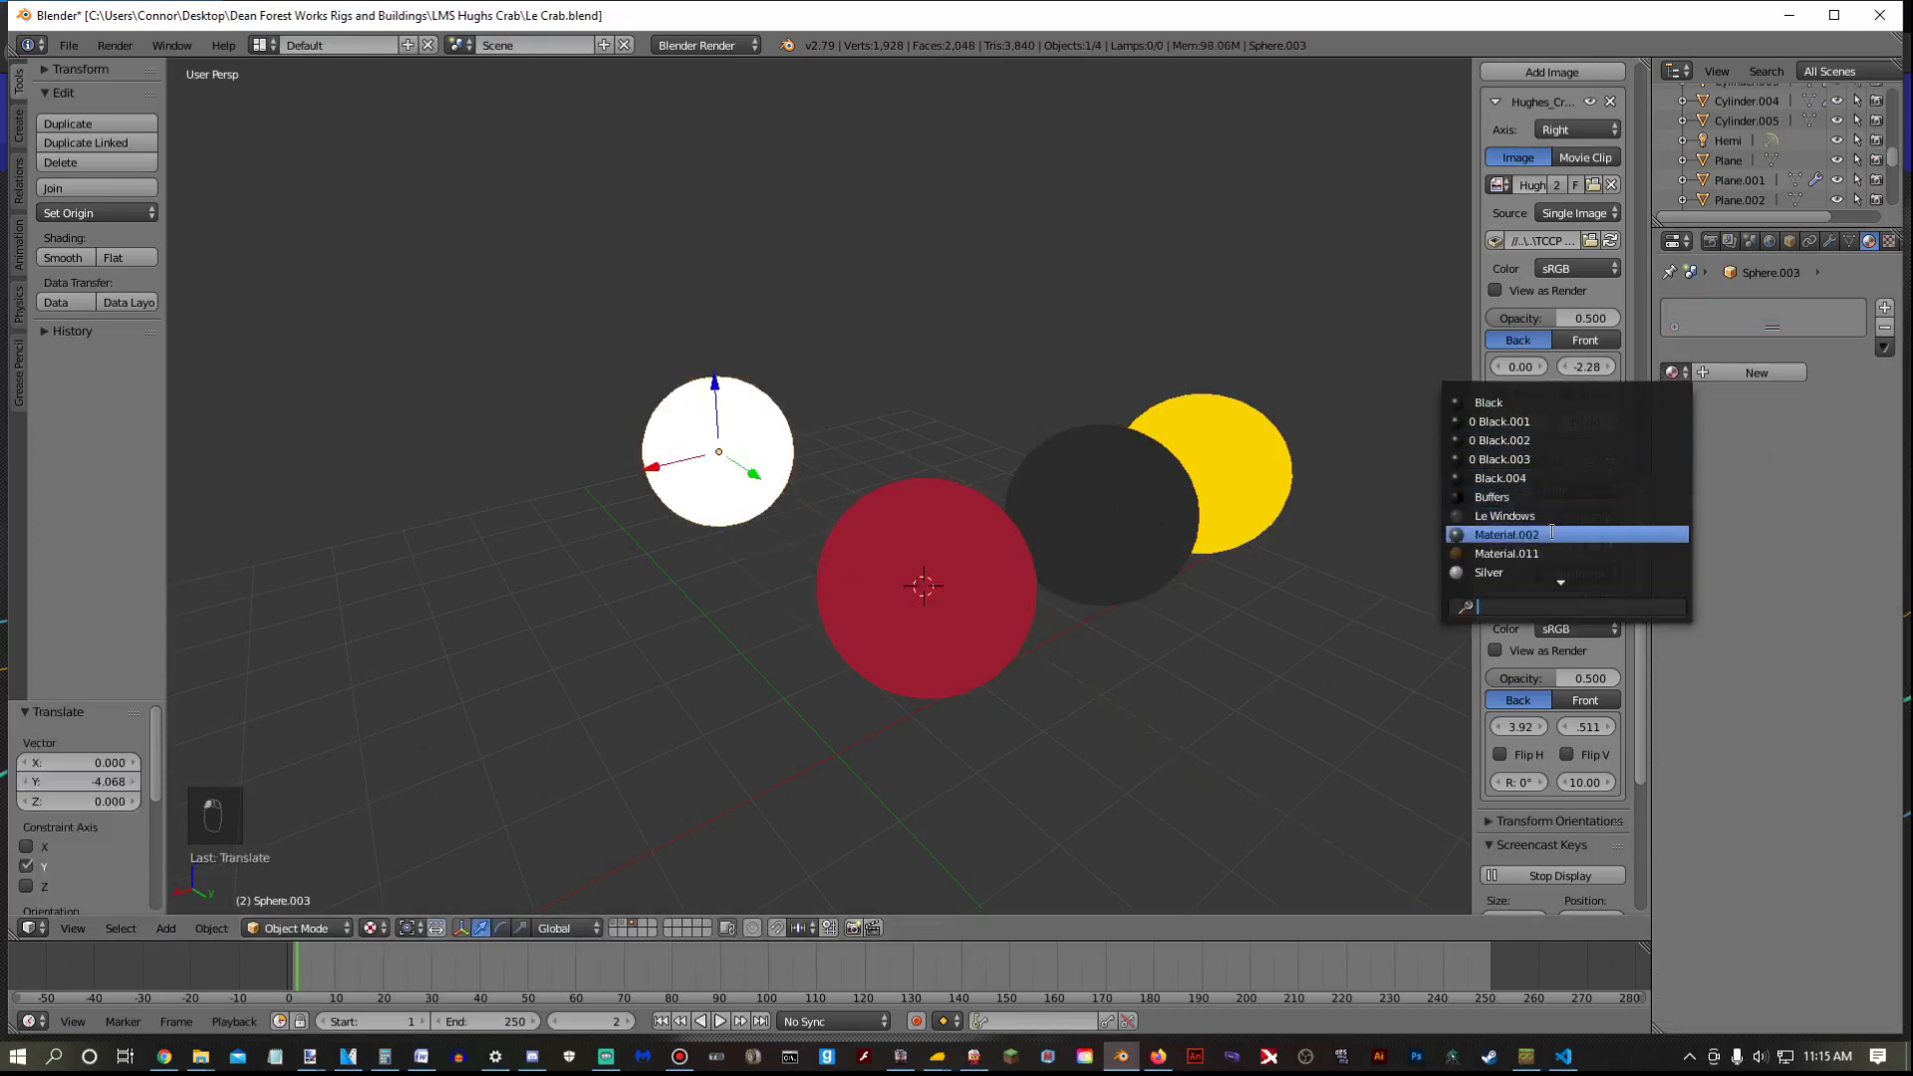
{"action": "left_click", "coordinate": [1549, 572]}
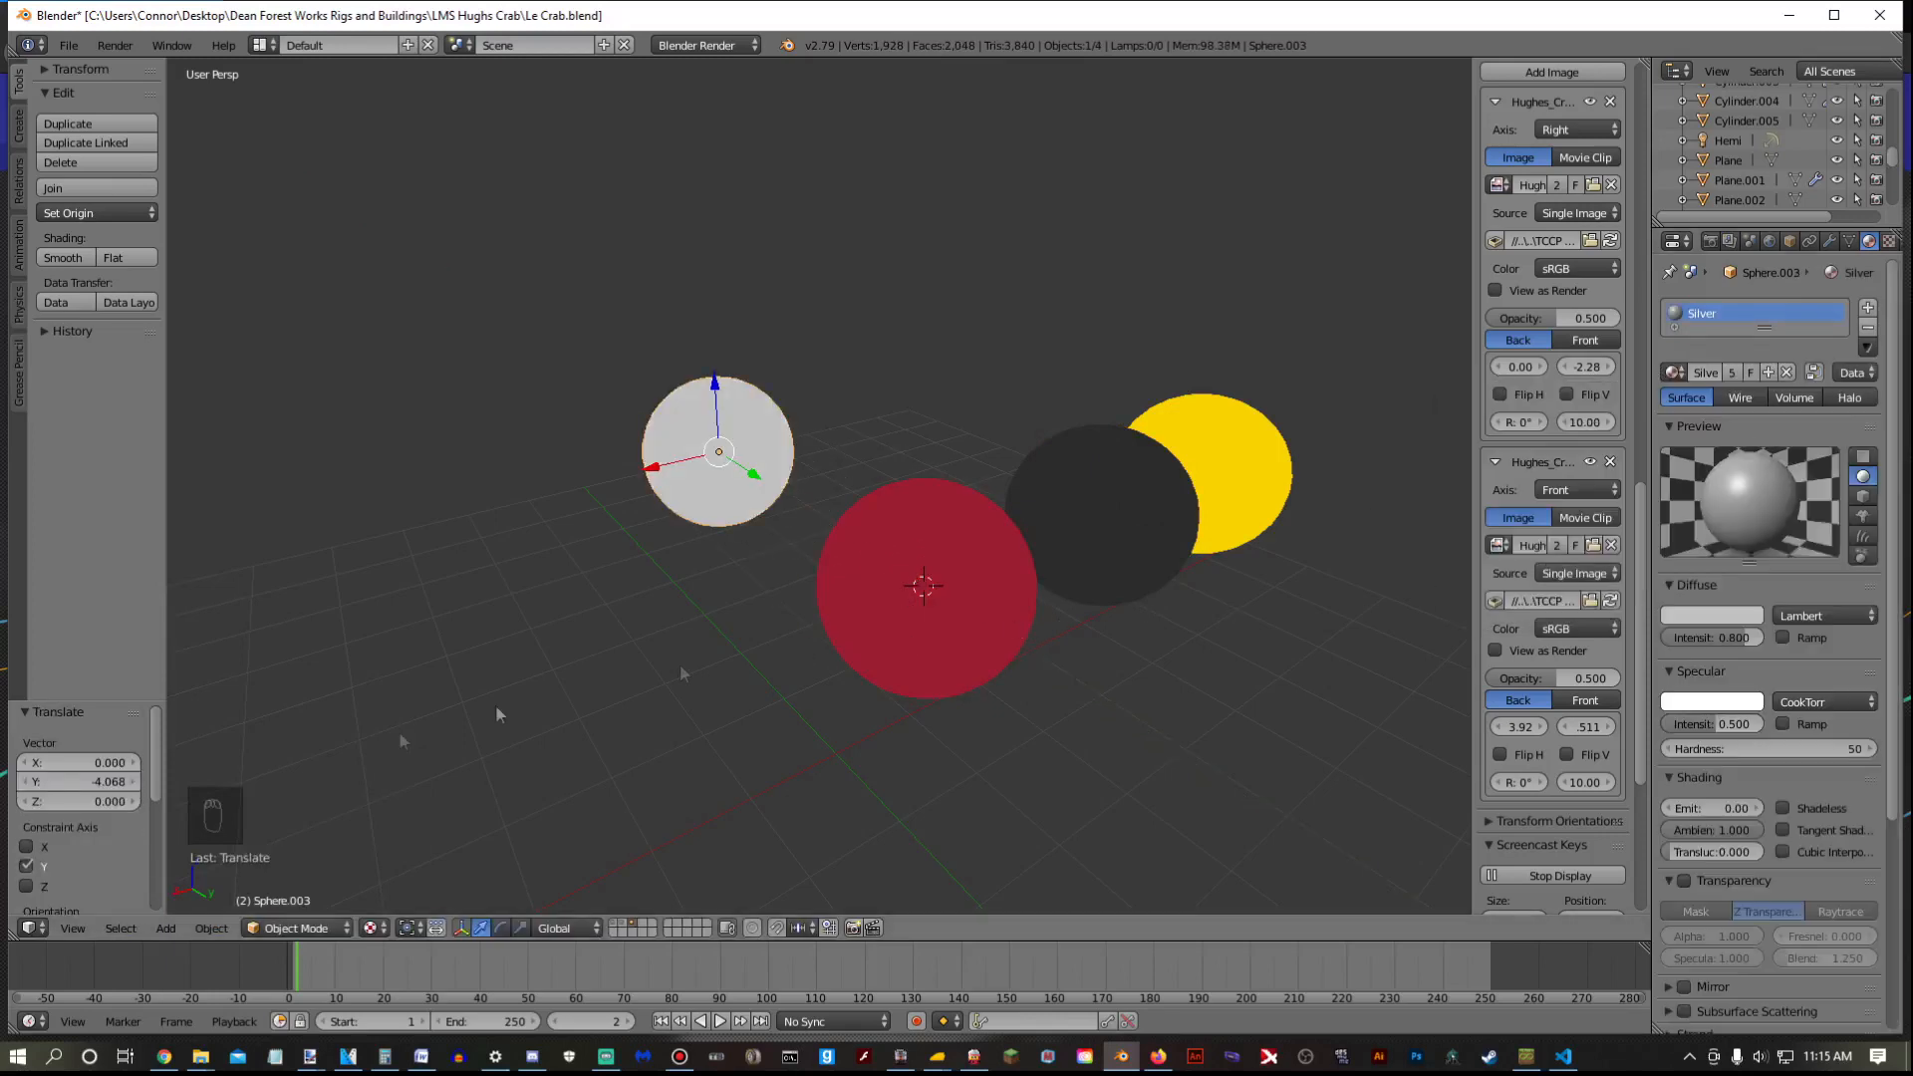
Add a fifth UV sphere, move it about 2.45 along X and look through the existing materials without assigning one
{"action": "left_click", "coordinate": [165, 928]}
{"action": "mouse_move", "coordinate": [176, 900]}
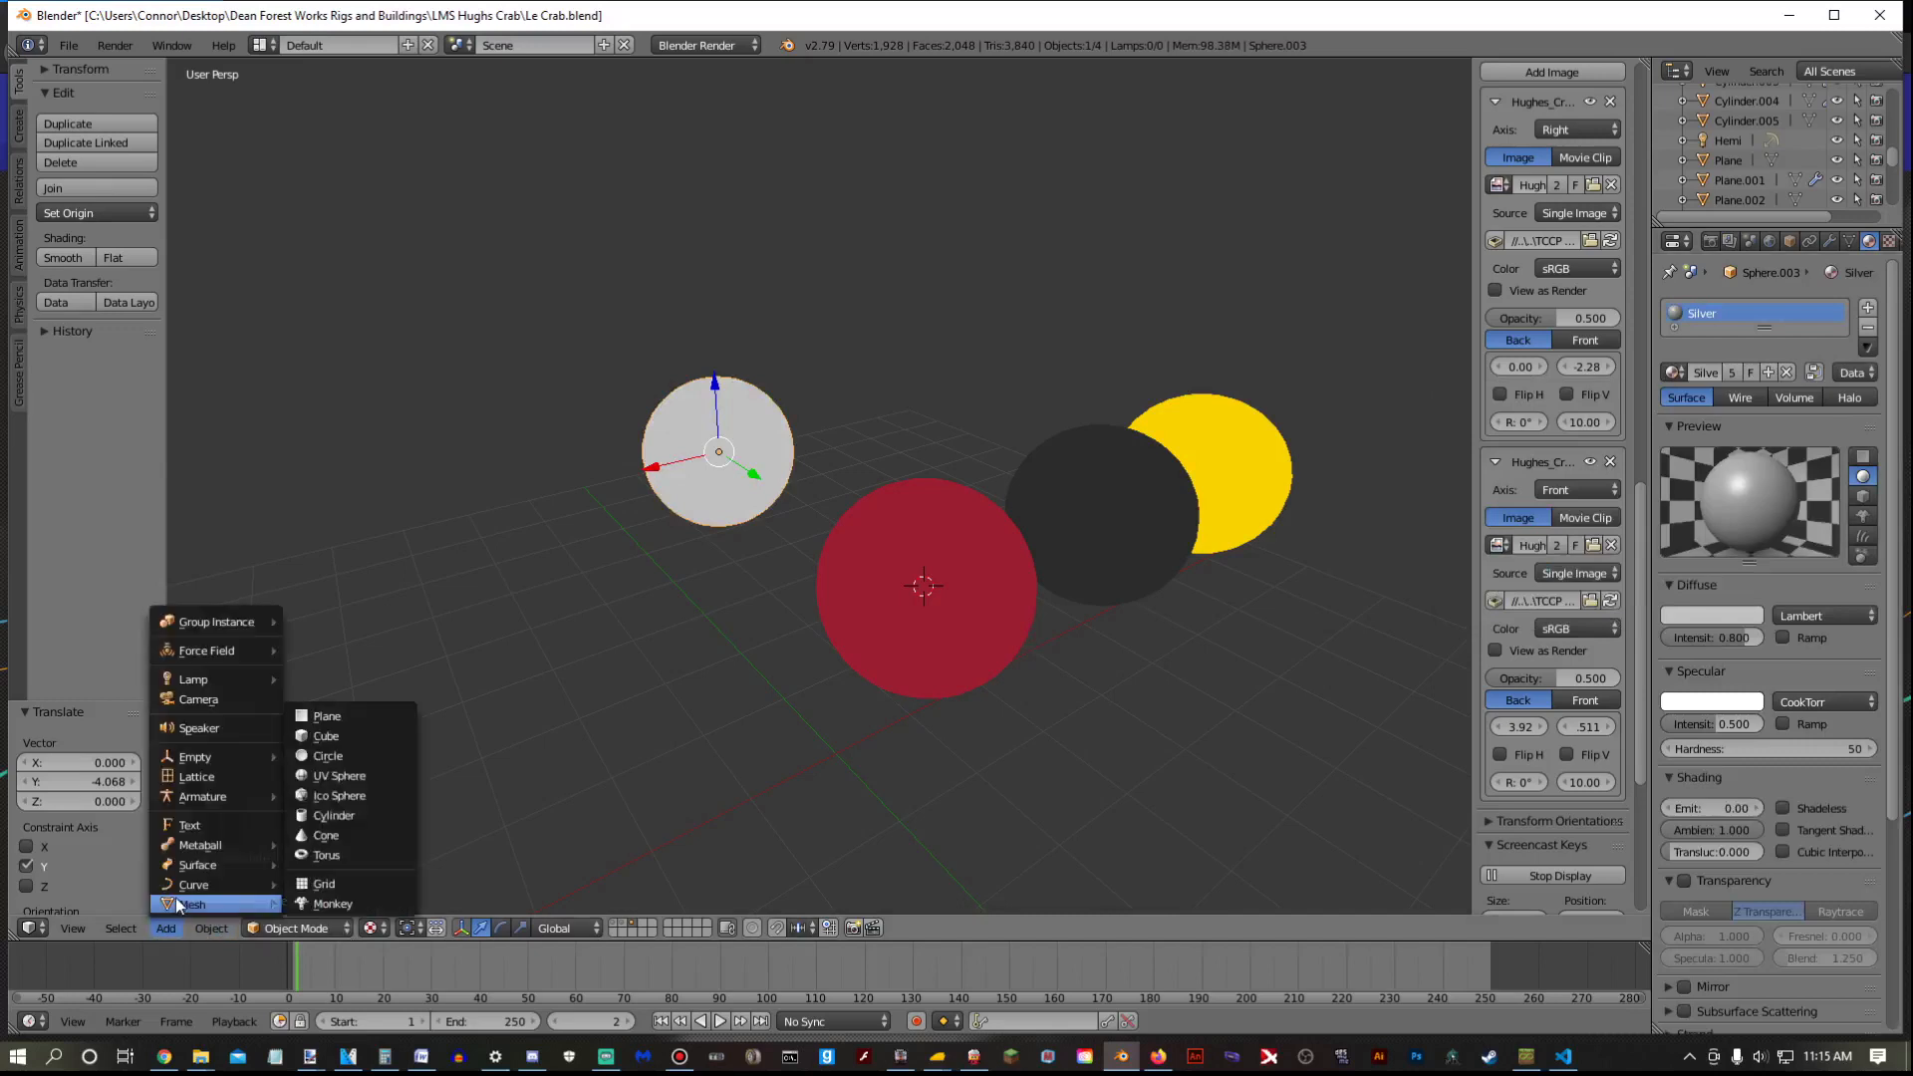
{"action": "left_click", "coordinate": [345, 775]}
{"action": "left_click_drag", "start_coordinate": [861, 611], "coordinate": [609, 715]}
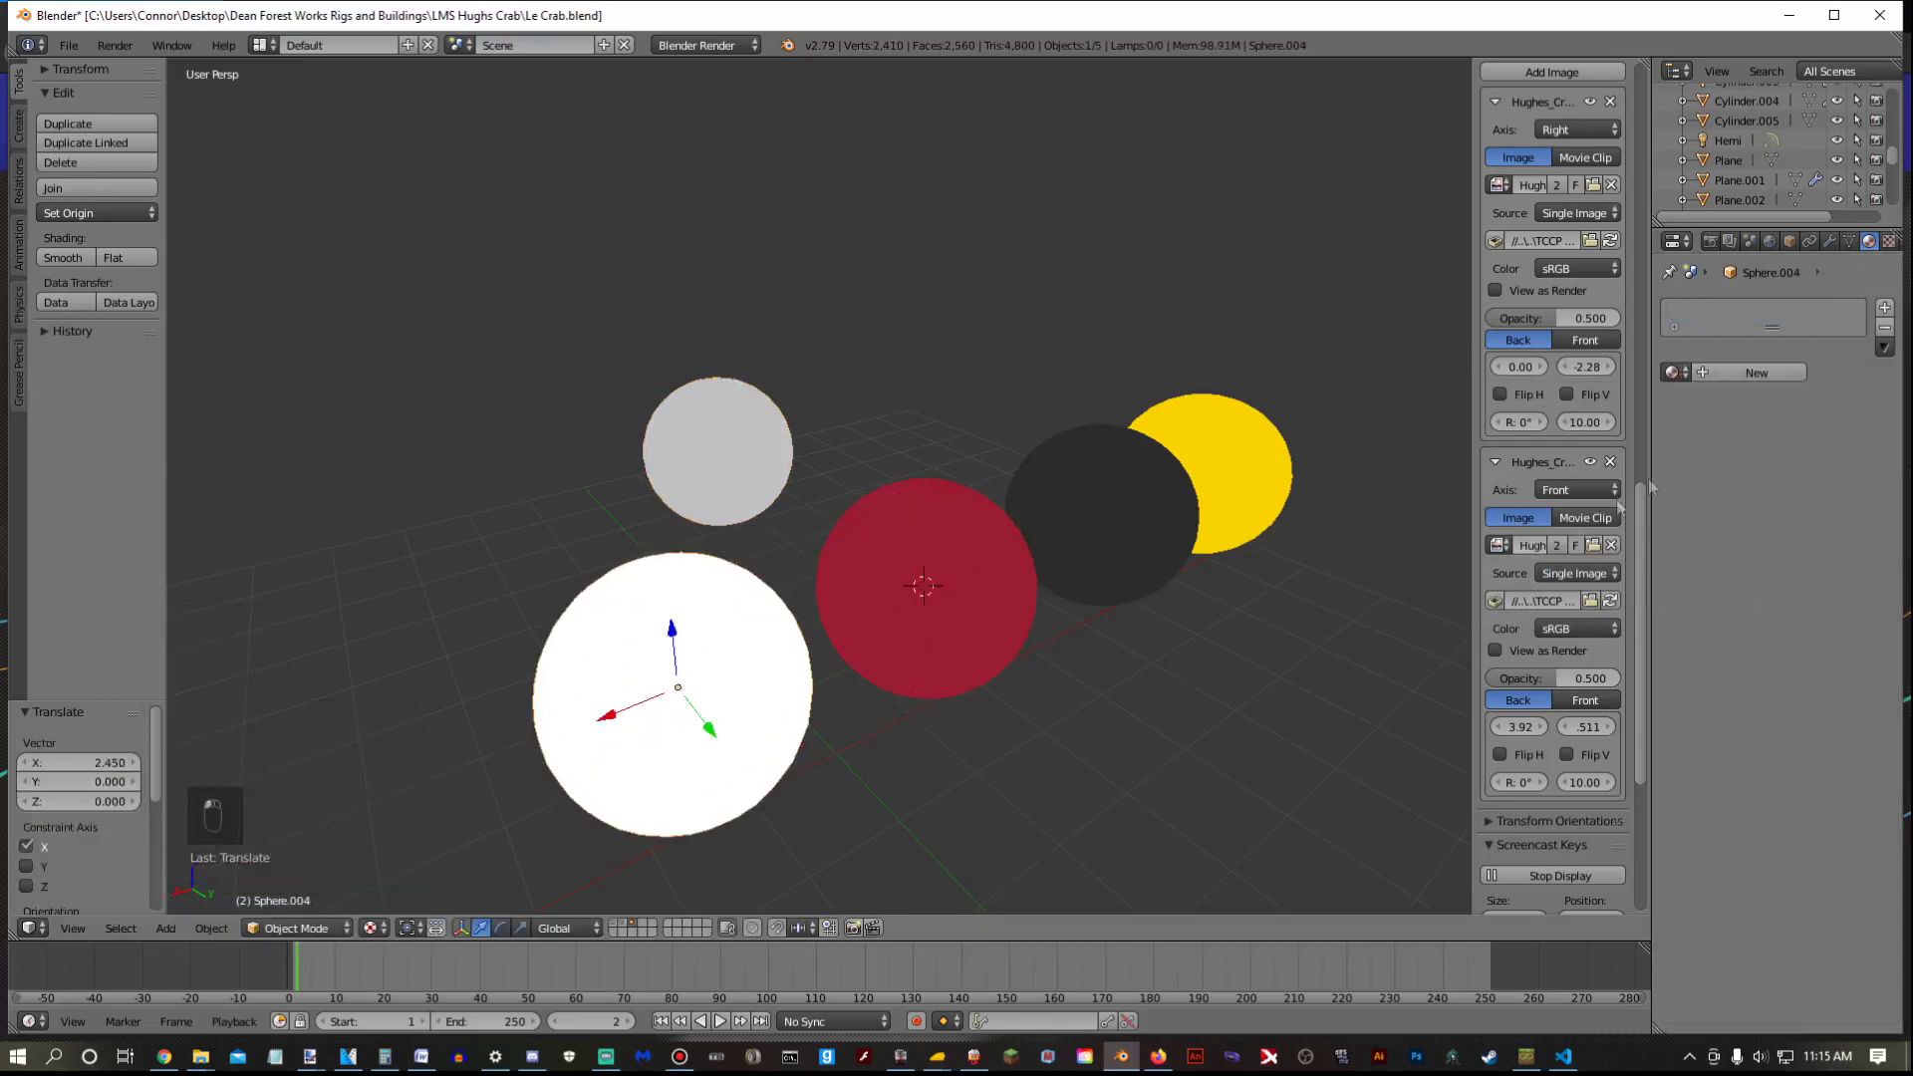
{"action": "left_click", "coordinate": [1671, 372]}
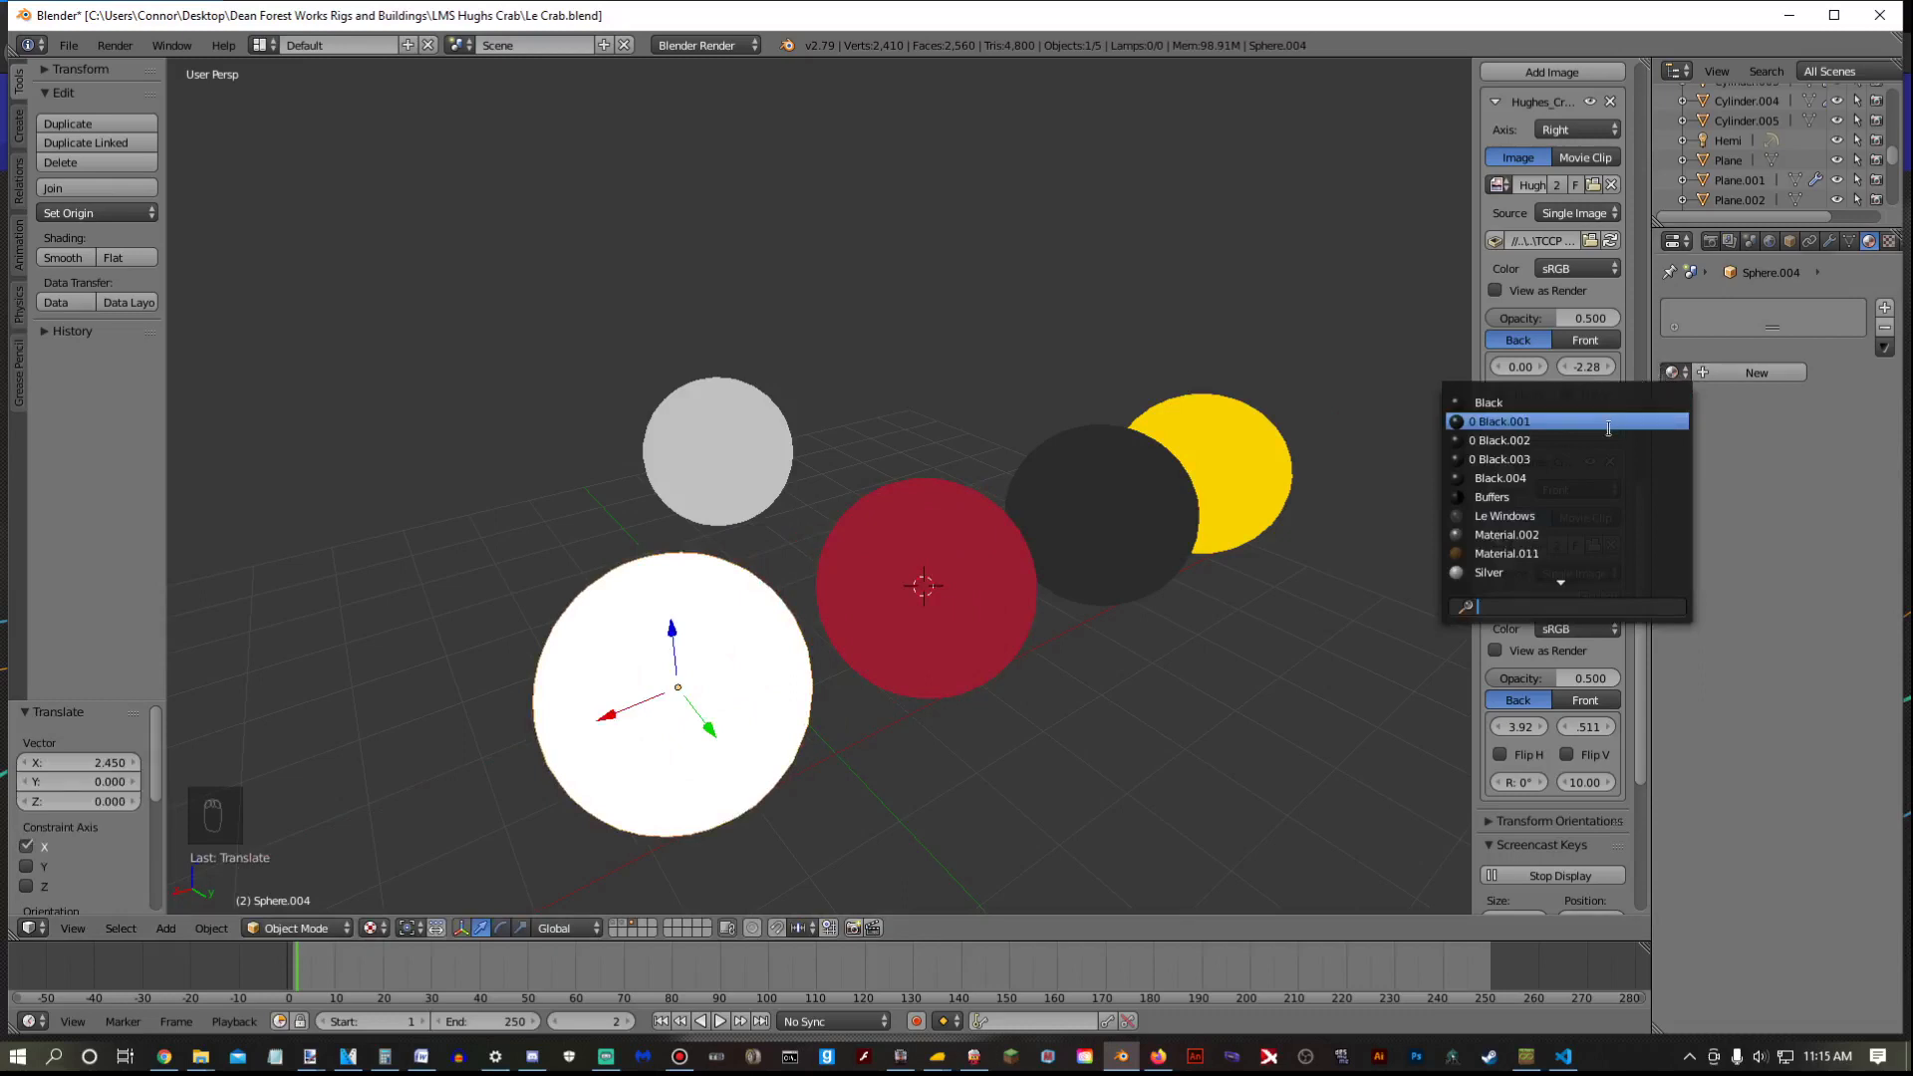
{"action": "scroll", "coordinate": [1607, 428], "scroll_direction": "down", "scroll_amount": 6}
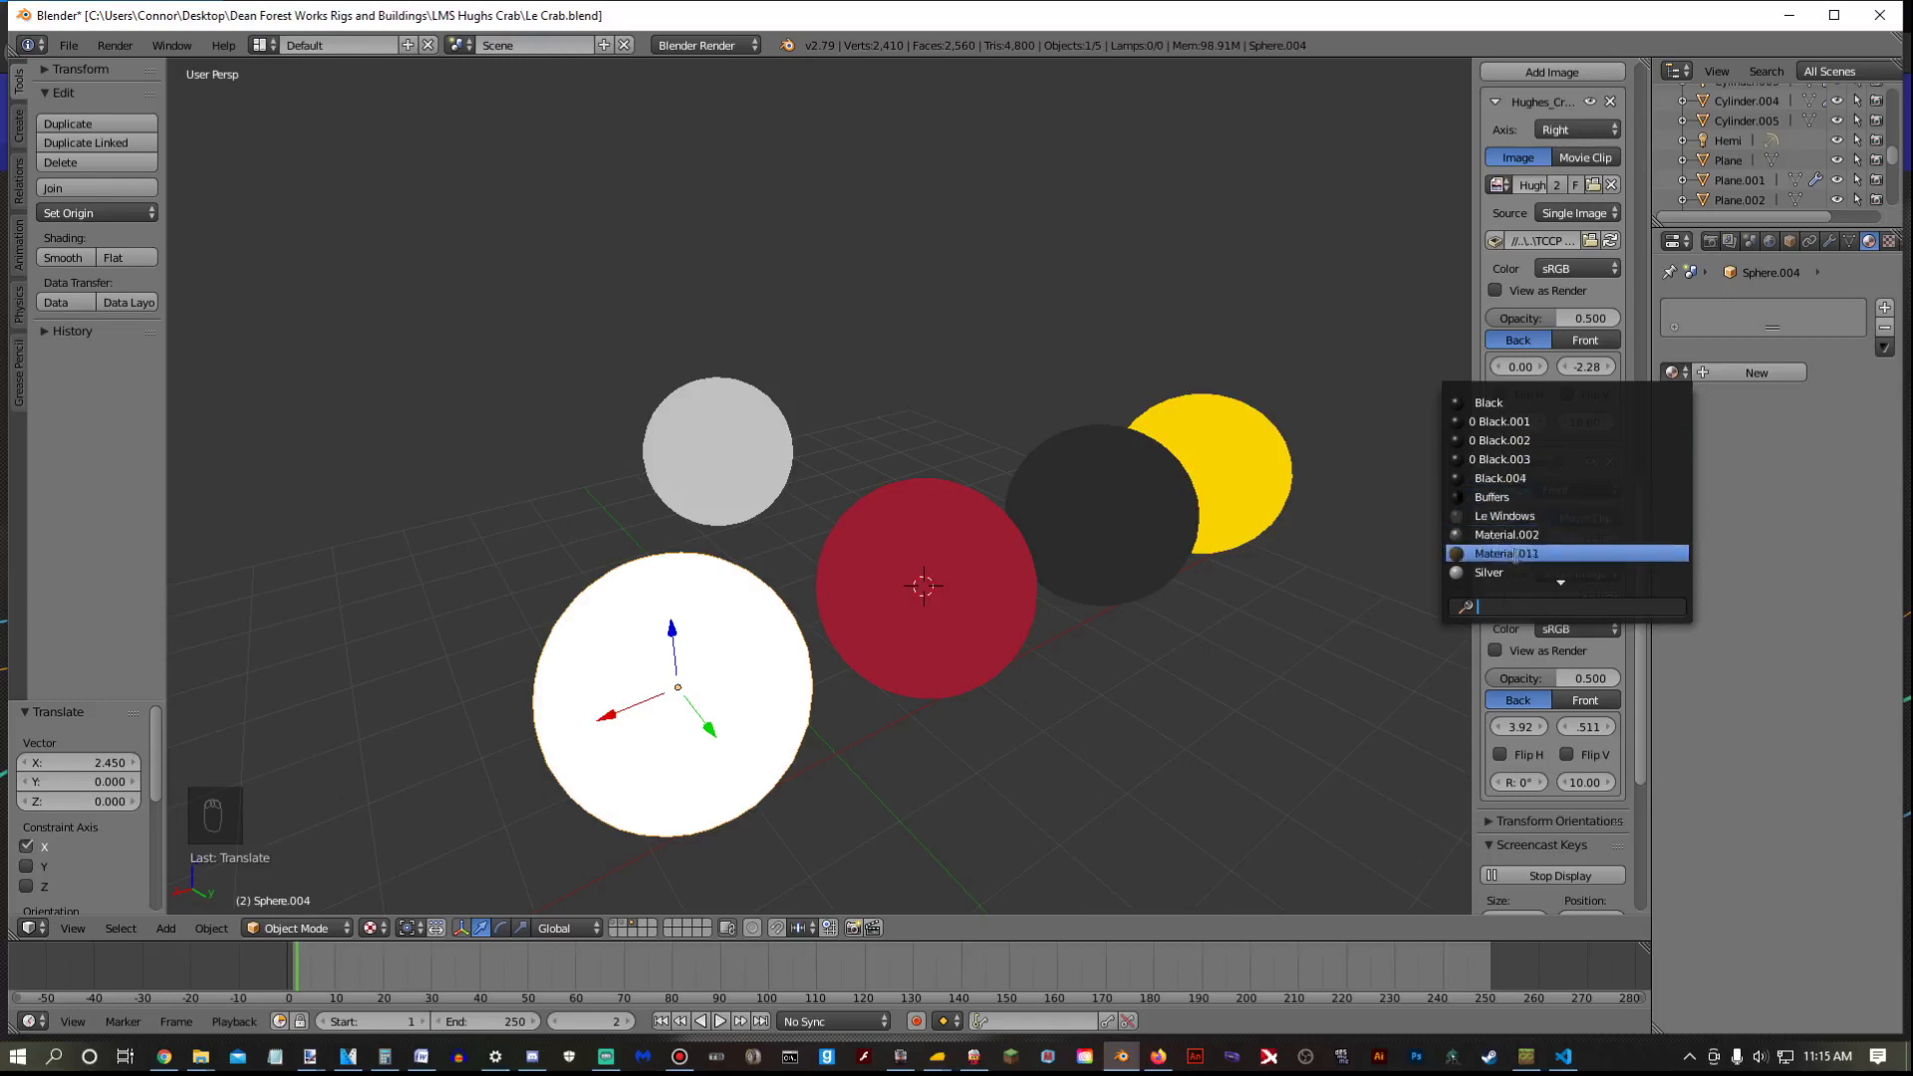
{"action": "scroll", "coordinate": [1515, 556], "scroll_direction": "down", "scroll_amount": 6}
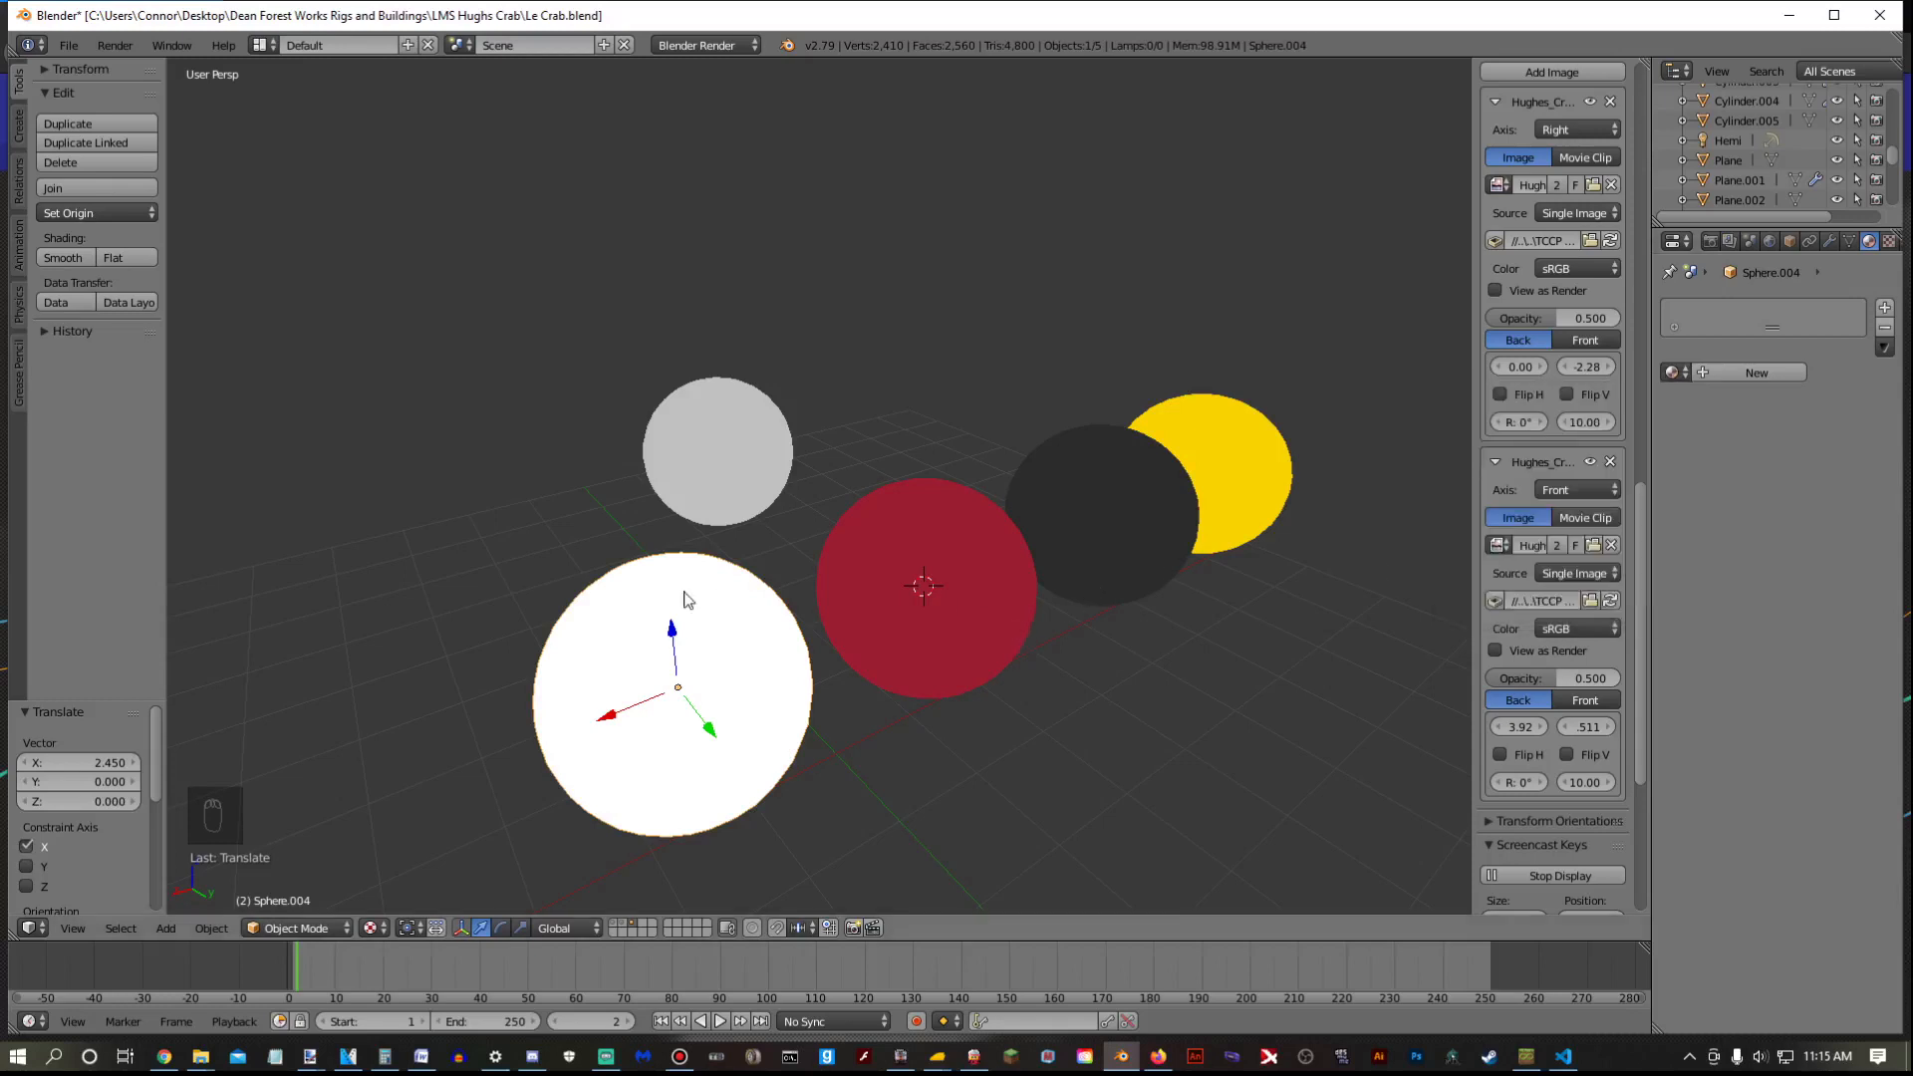
Return to the locomotive's layer, select the boiler and remove its Yellow, zroyal Red and Black material slots
{"action": "left_click", "coordinate": [618, 932]}
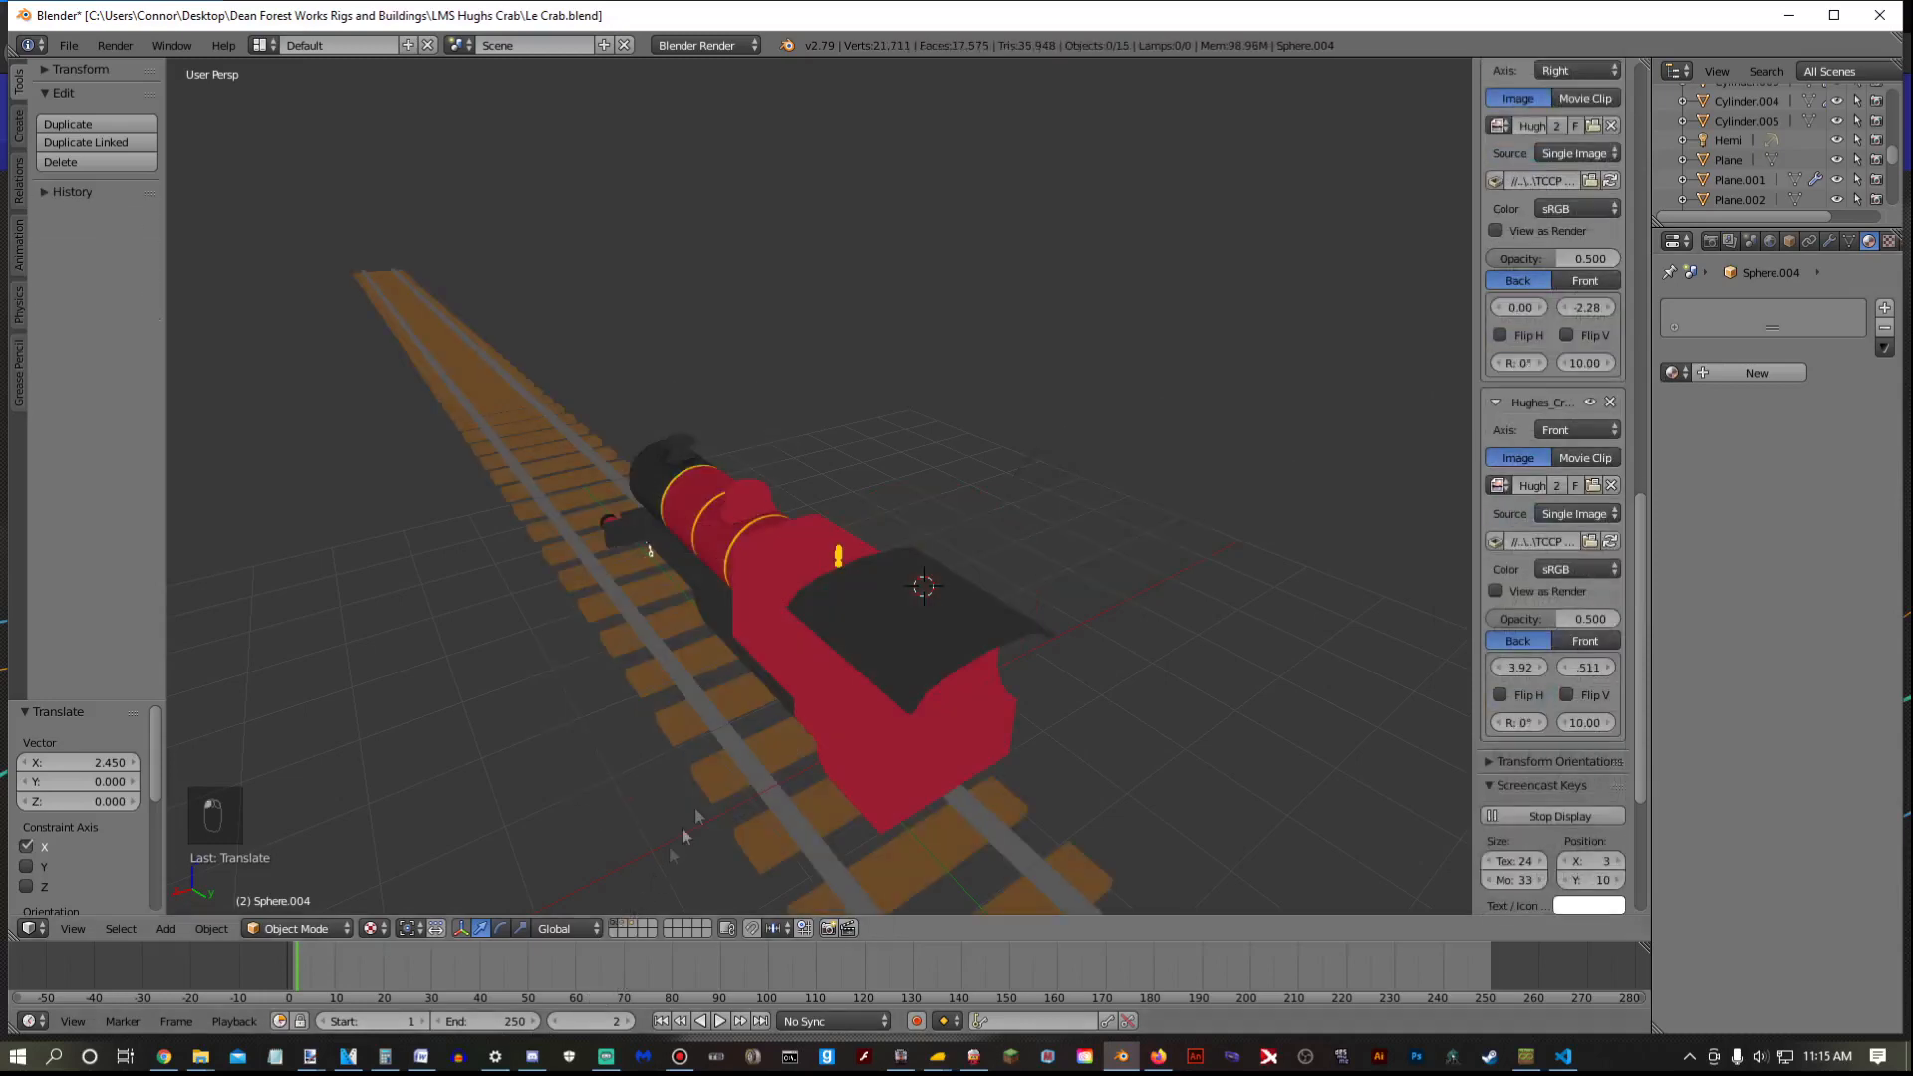
{"action": "scroll", "coordinate": [737, 751], "scroll_direction": "up", "scroll_amount": 5}
{"action": "middle_click_drag", "start_coordinate": [744, 758], "coordinate": [984, 699]}
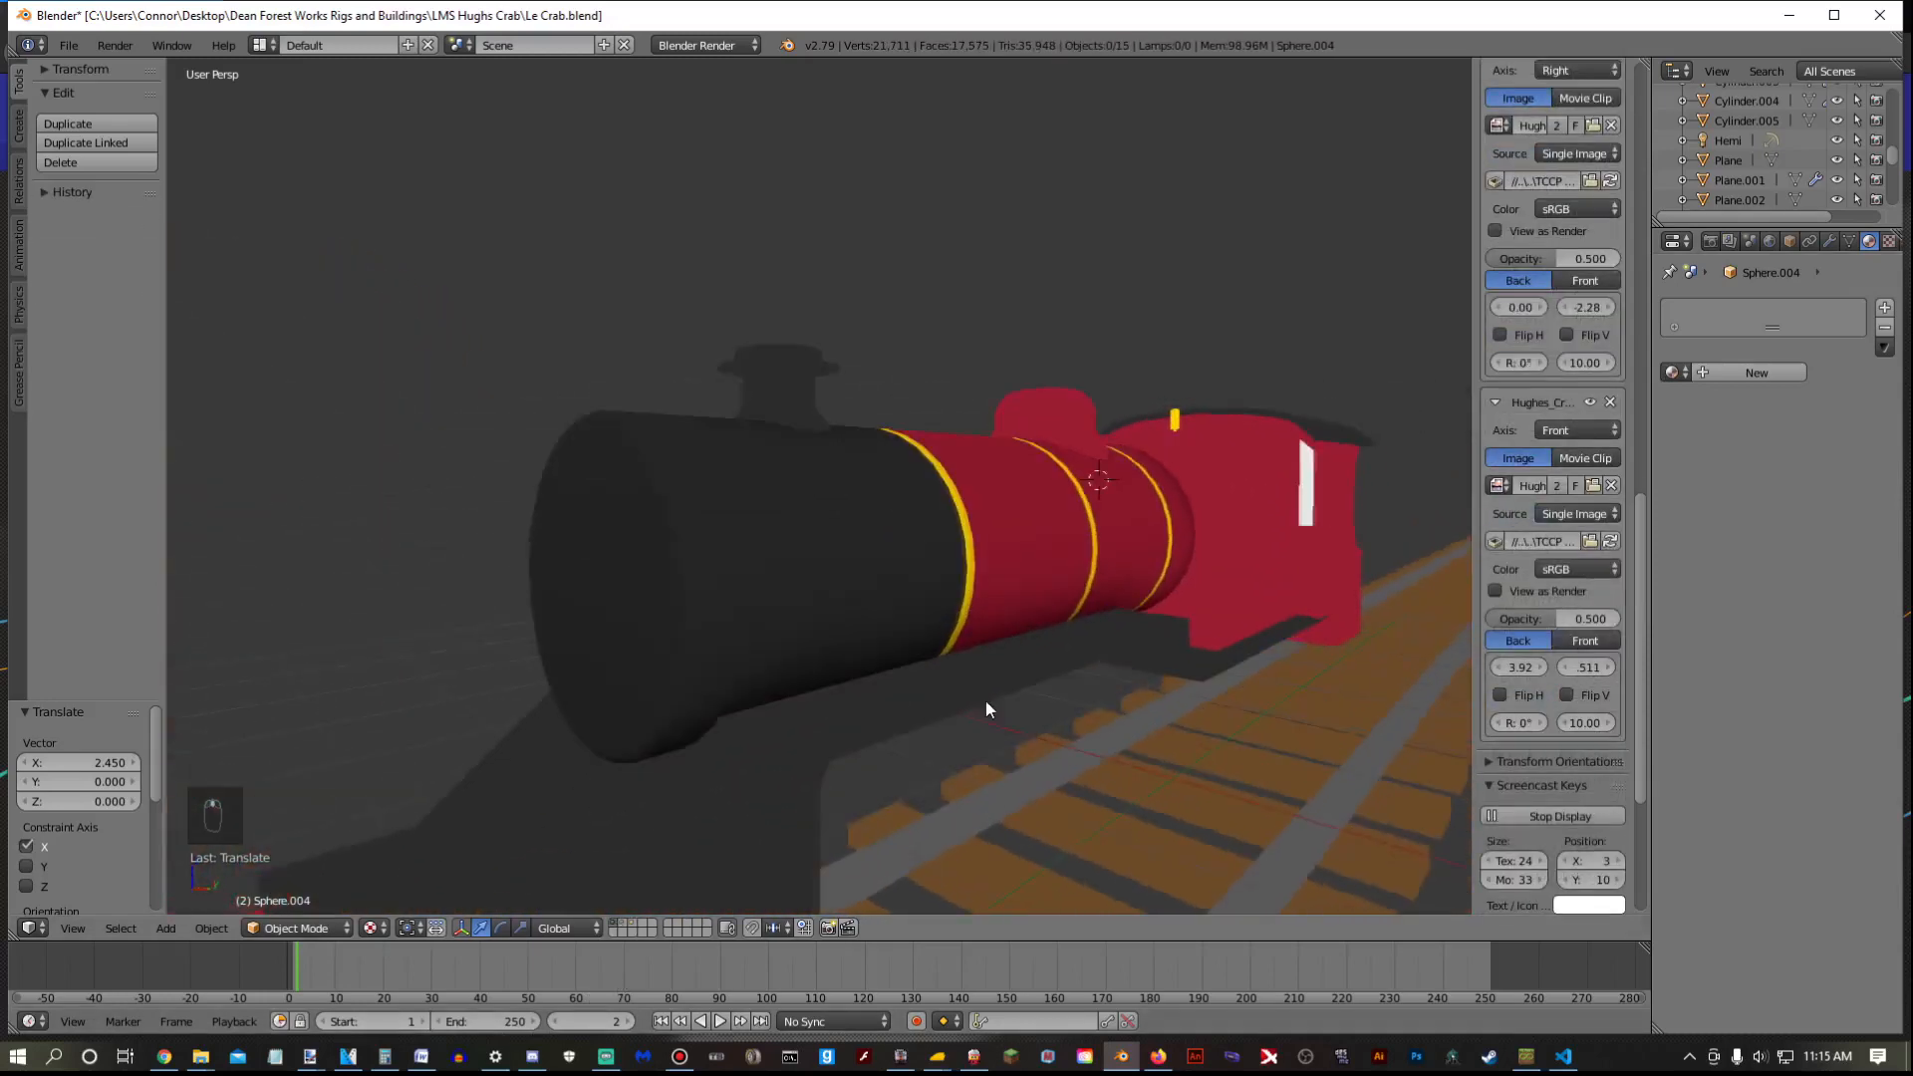
{"action": "right_click", "coordinate": [967, 614]}
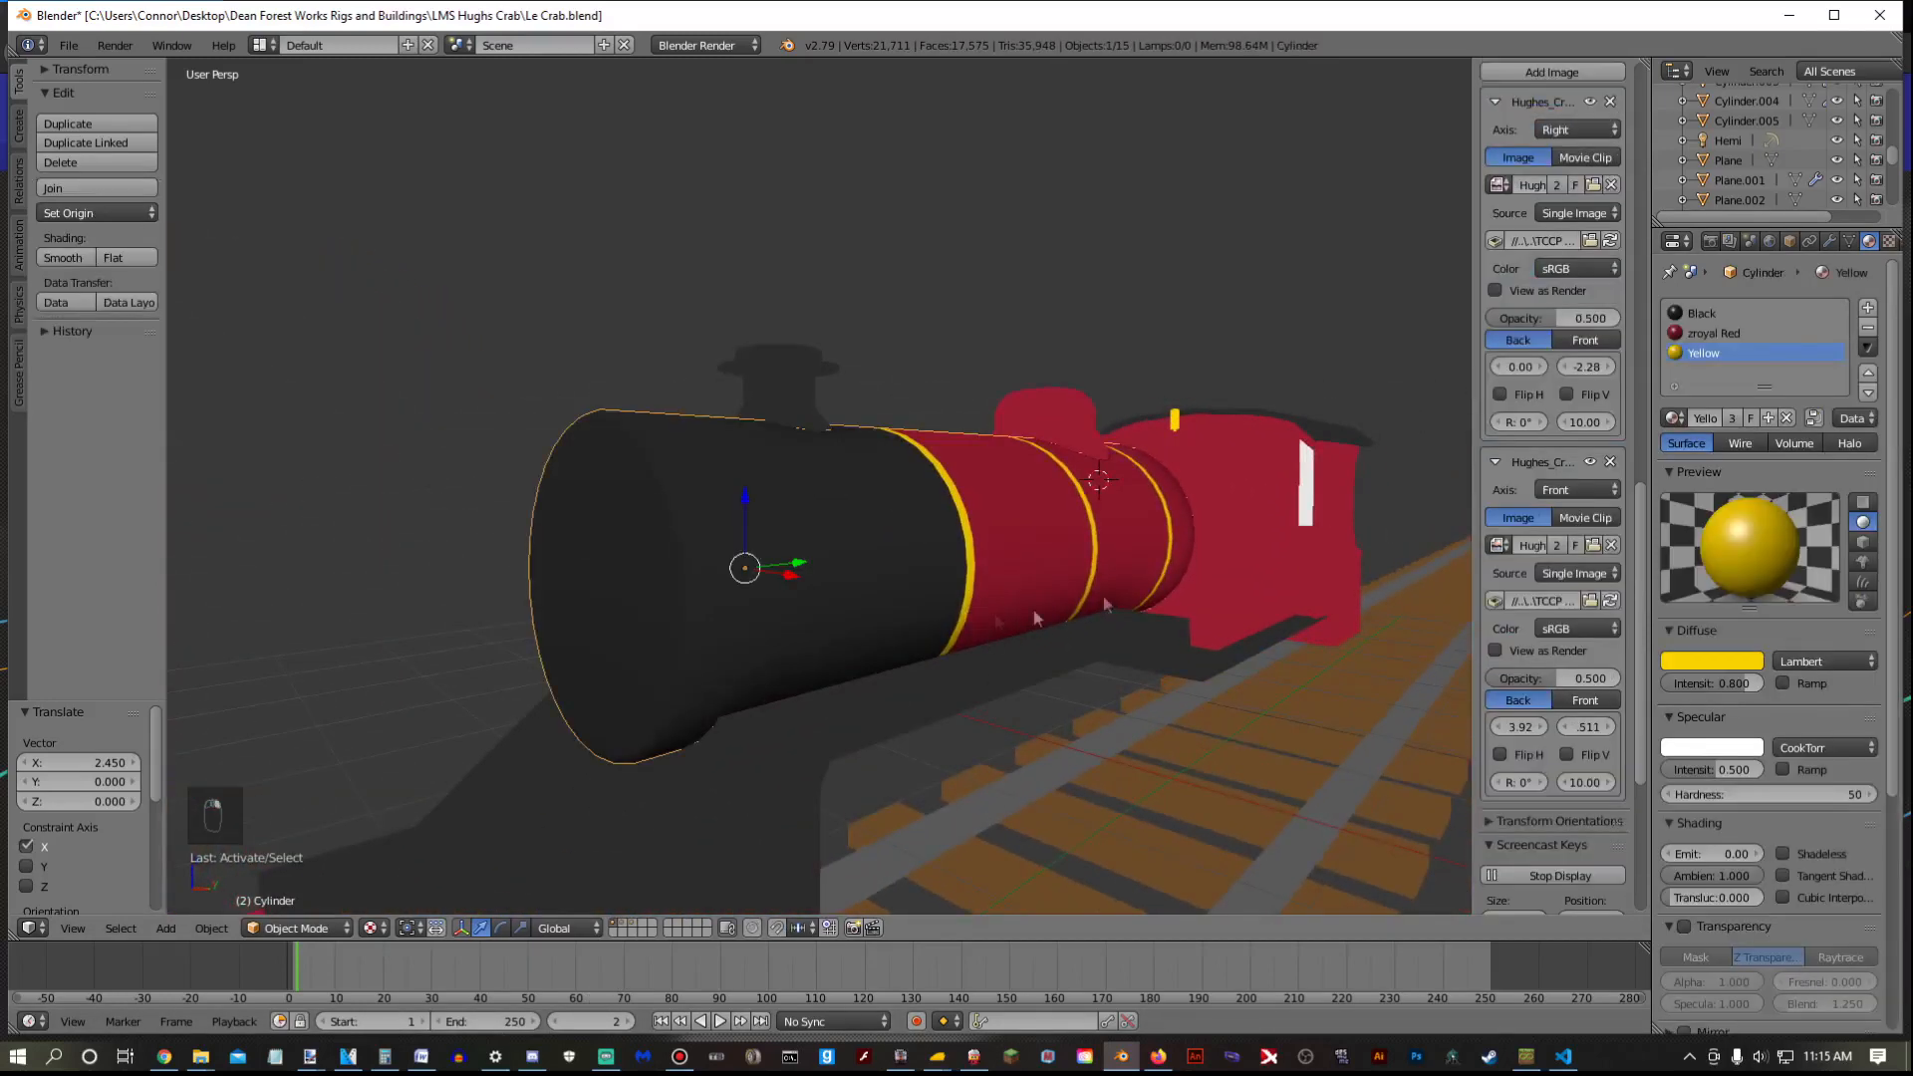
{"action": "left_click", "coordinate": [1870, 333]}
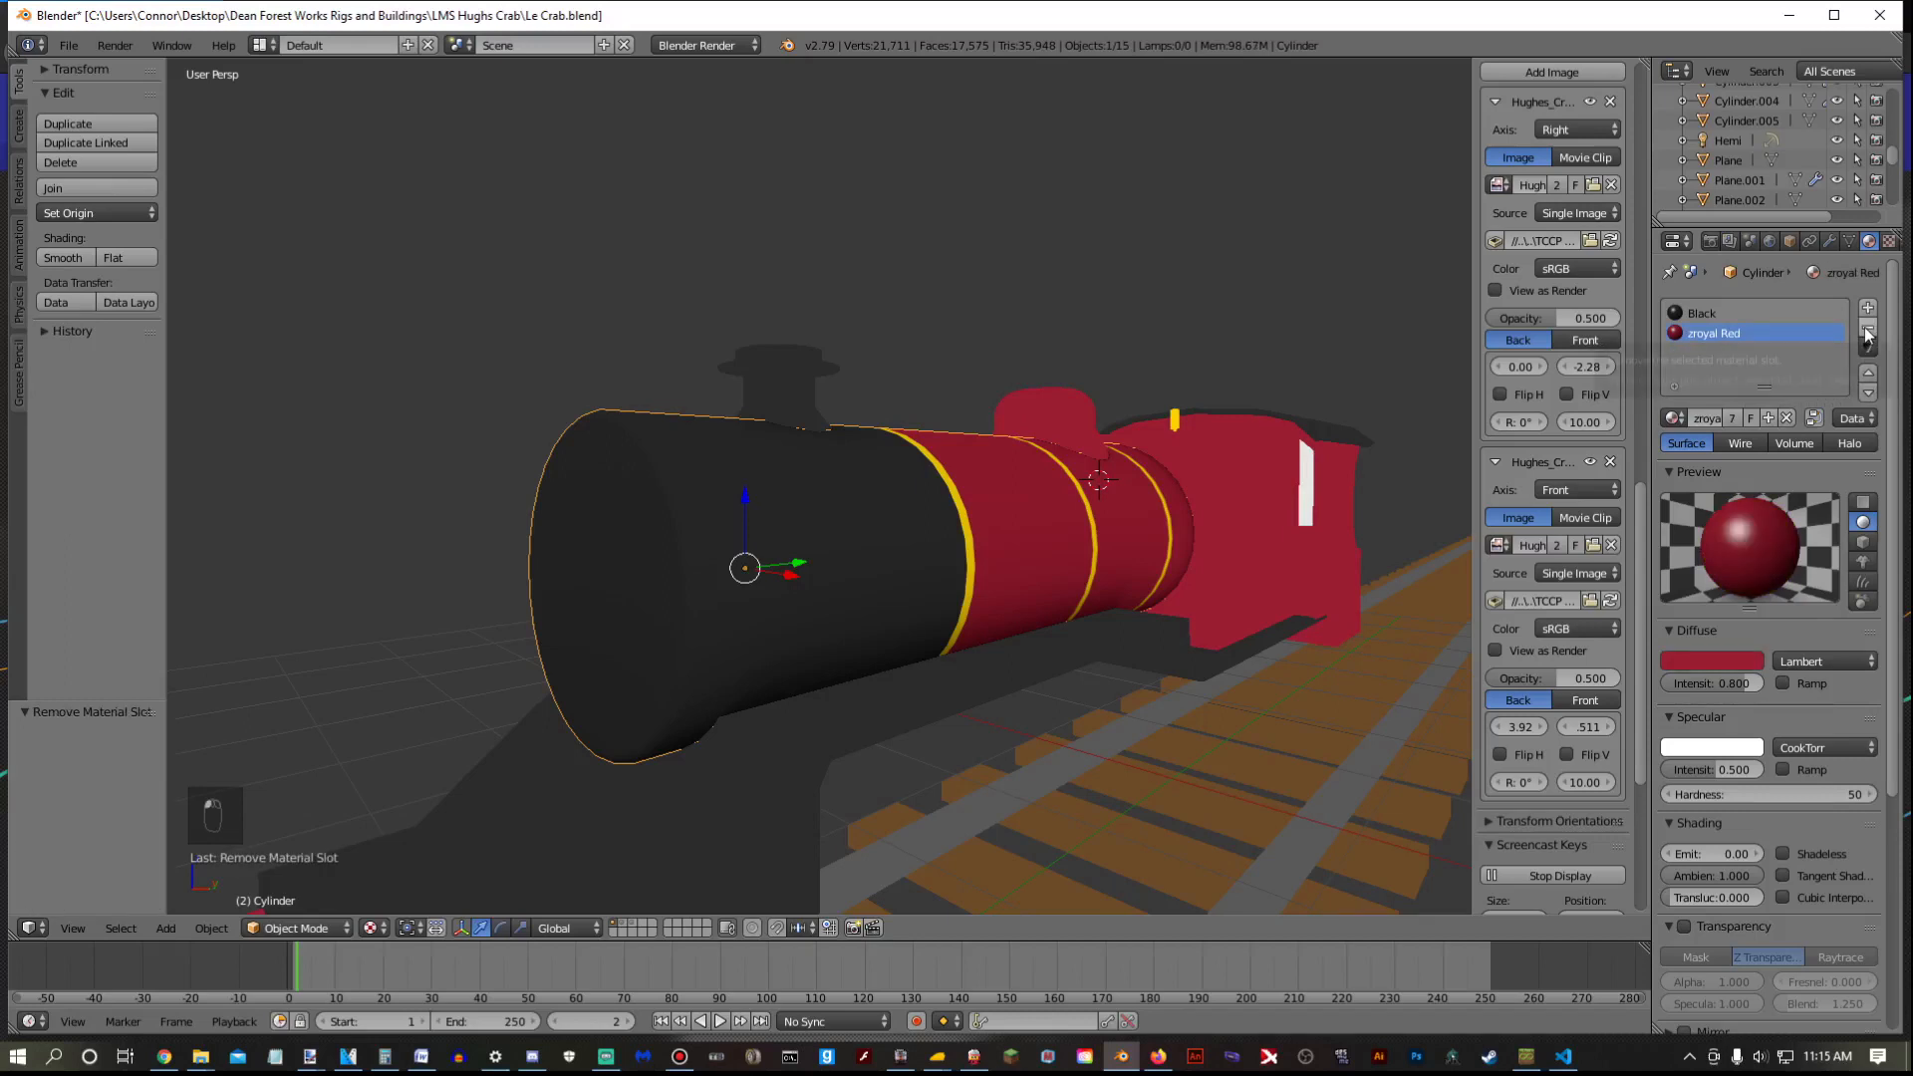
{"action": "left_click", "coordinate": [1868, 333]}
{"action": "left_click", "coordinate": [1869, 334]}
Give the boiler a new material named Boiler with diffuse intensity 1.0 and specular intensity 0.1
{"action": "left_click", "coordinate": [1716, 373]}
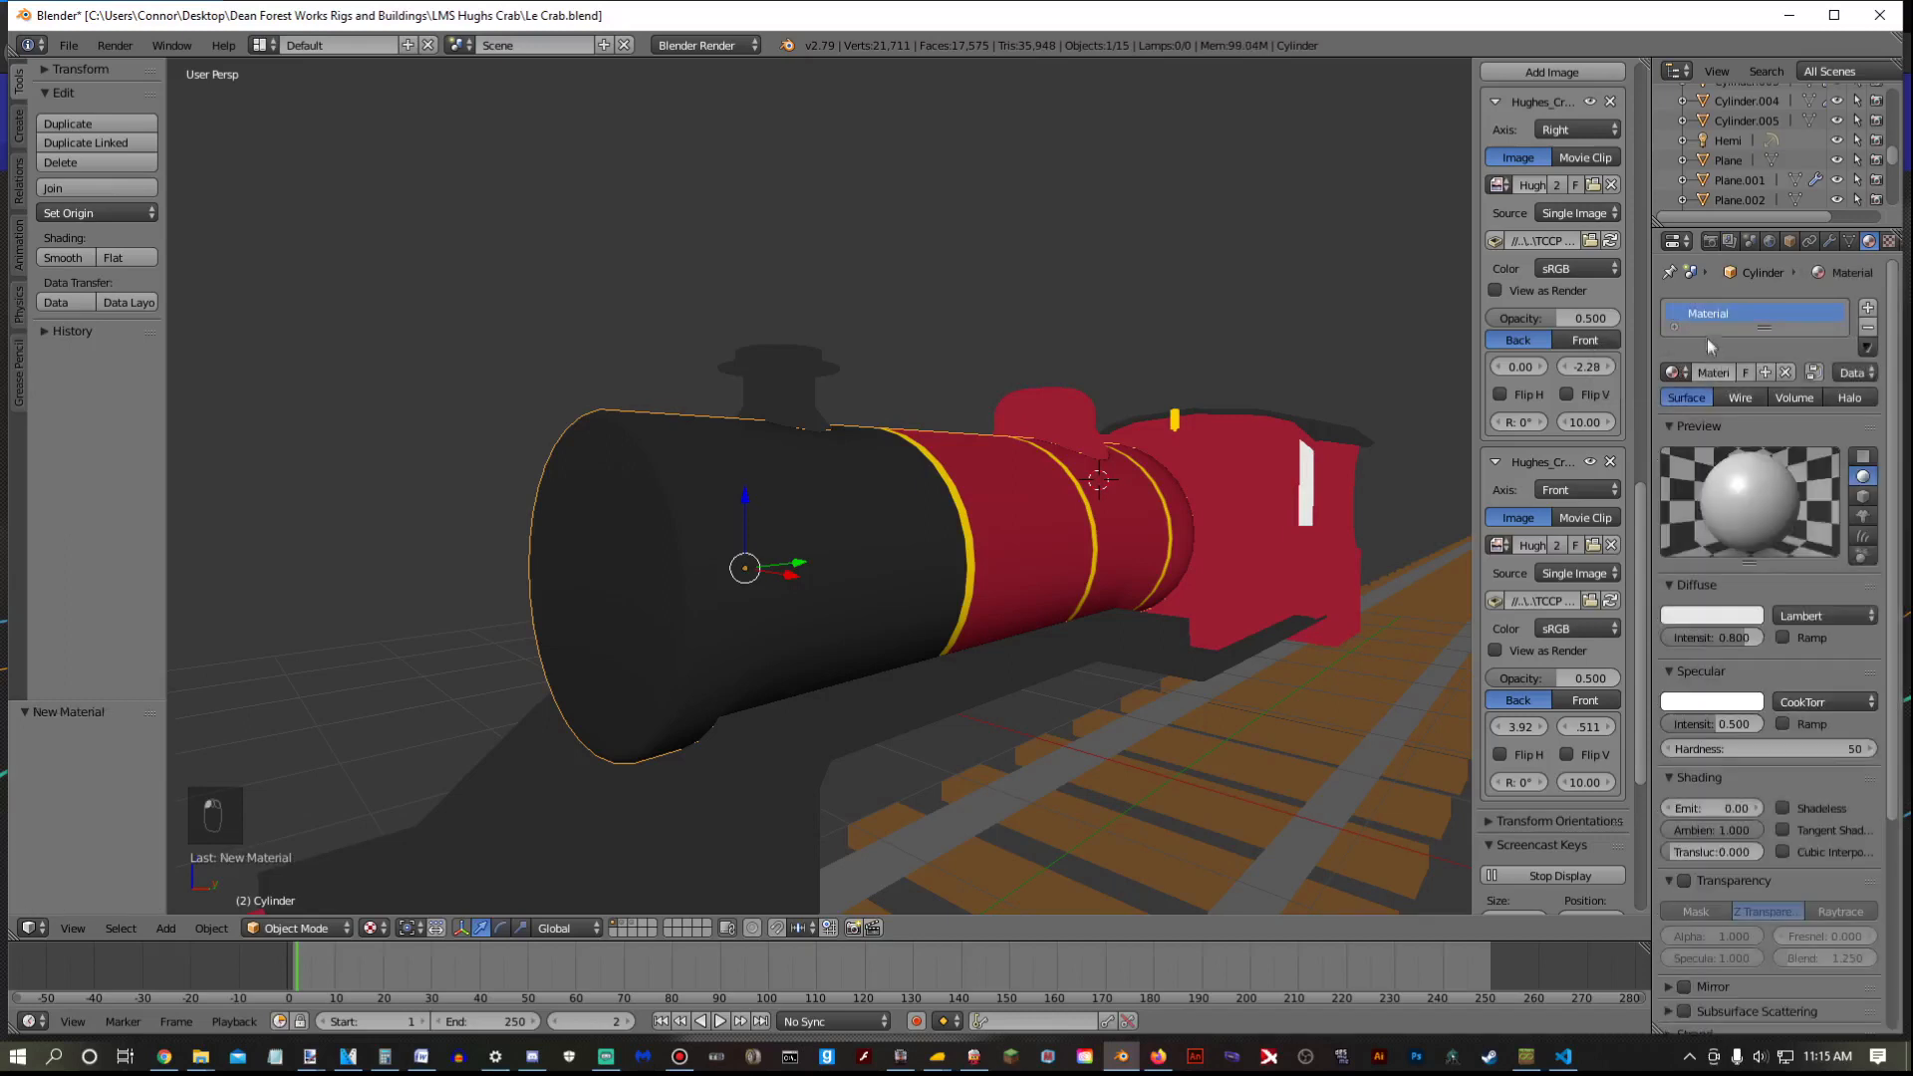
{"action": "double_click", "coordinate": [1706, 312]}
{"action": "key", "text": "BackSpace"}
{"action": "left_click_drag", "start_coordinate": [1739, 637], "coordinate": [1763, 639]}
{"action": "left_click", "coordinate": [1737, 727]}
{"action": "key", "text": "BackSpace"}
{"action": "type", "text": "0.1"}
{"action": "key", "text": "Return"}
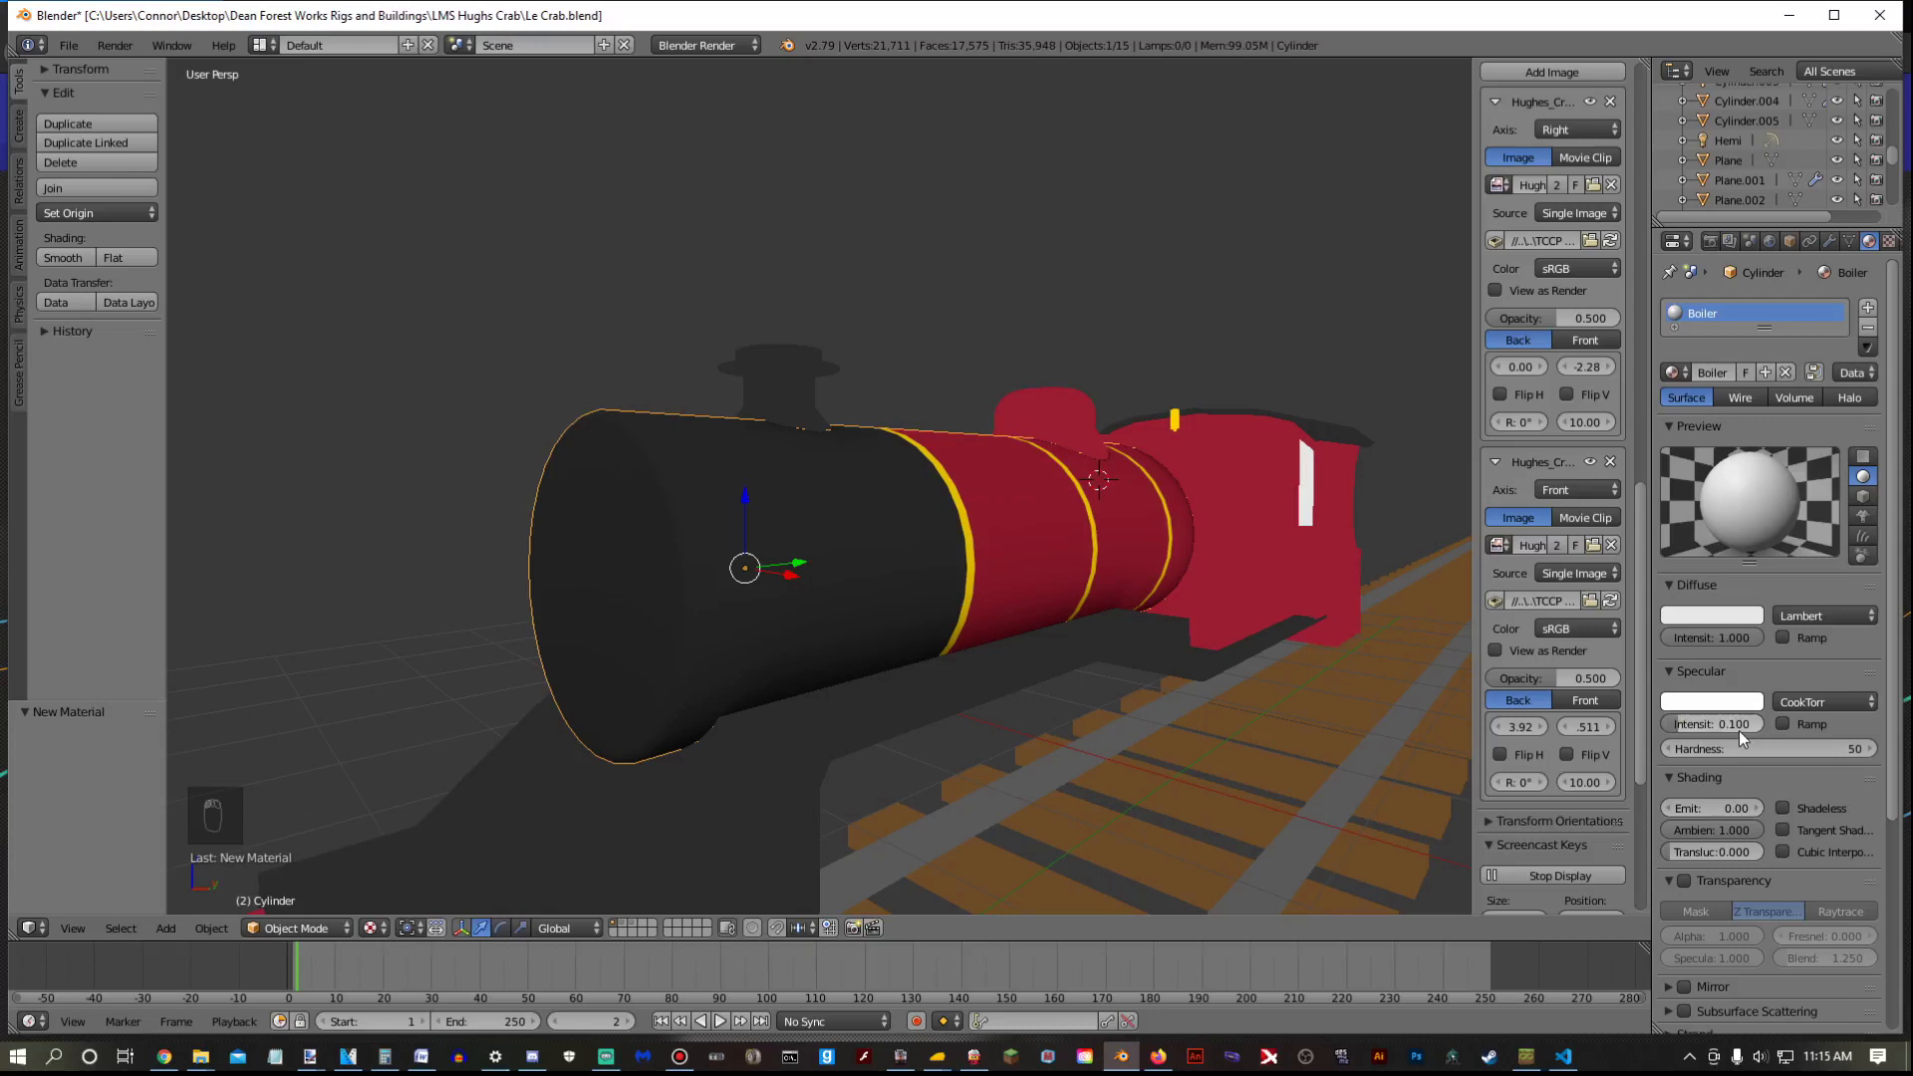
Add an image texture to the Boiler material using UVMap and Boiler.tga, then deselect the boiler and save the Blender file
{"action": "left_click", "coordinate": [1888, 242]}
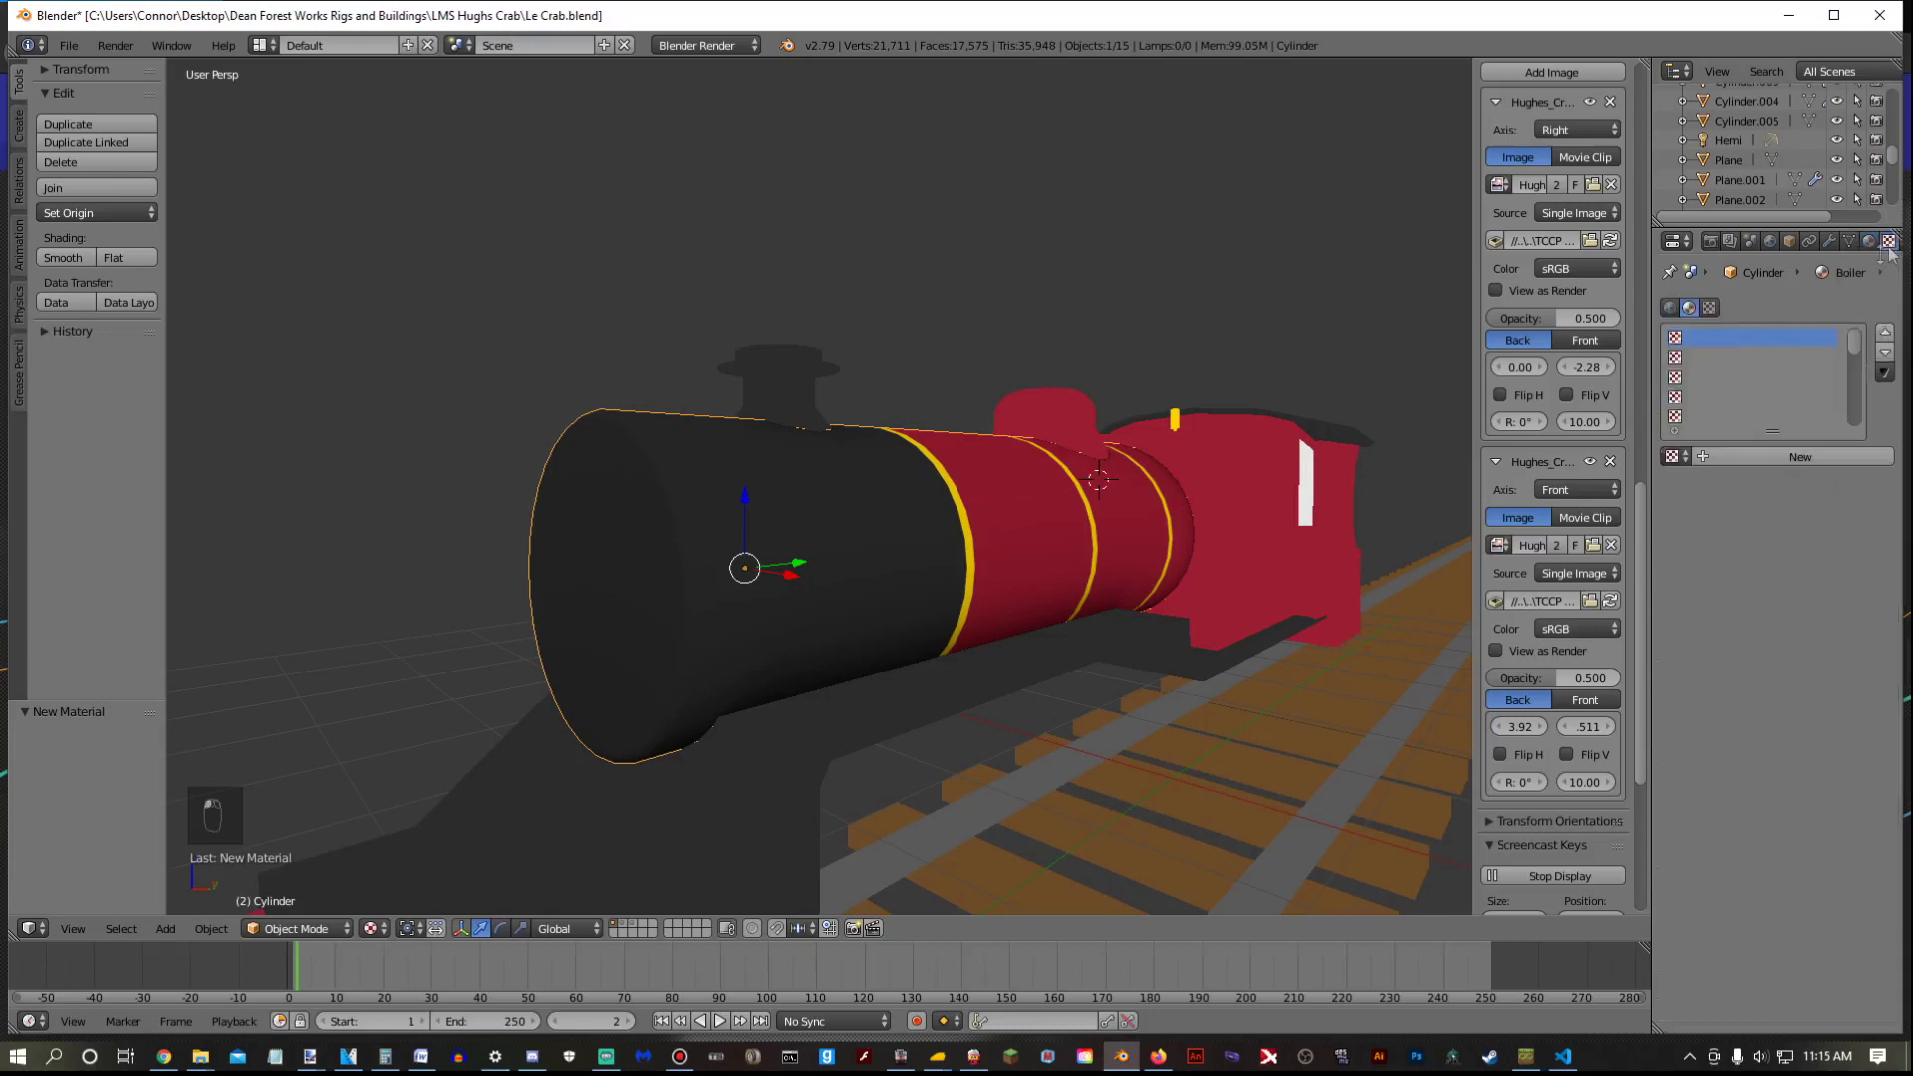
{"action": "left_click", "coordinate": [1774, 456]}
{"action": "left_click", "coordinate": [1808, 905]}
{"action": "left_click", "coordinate": [1697, 701]}
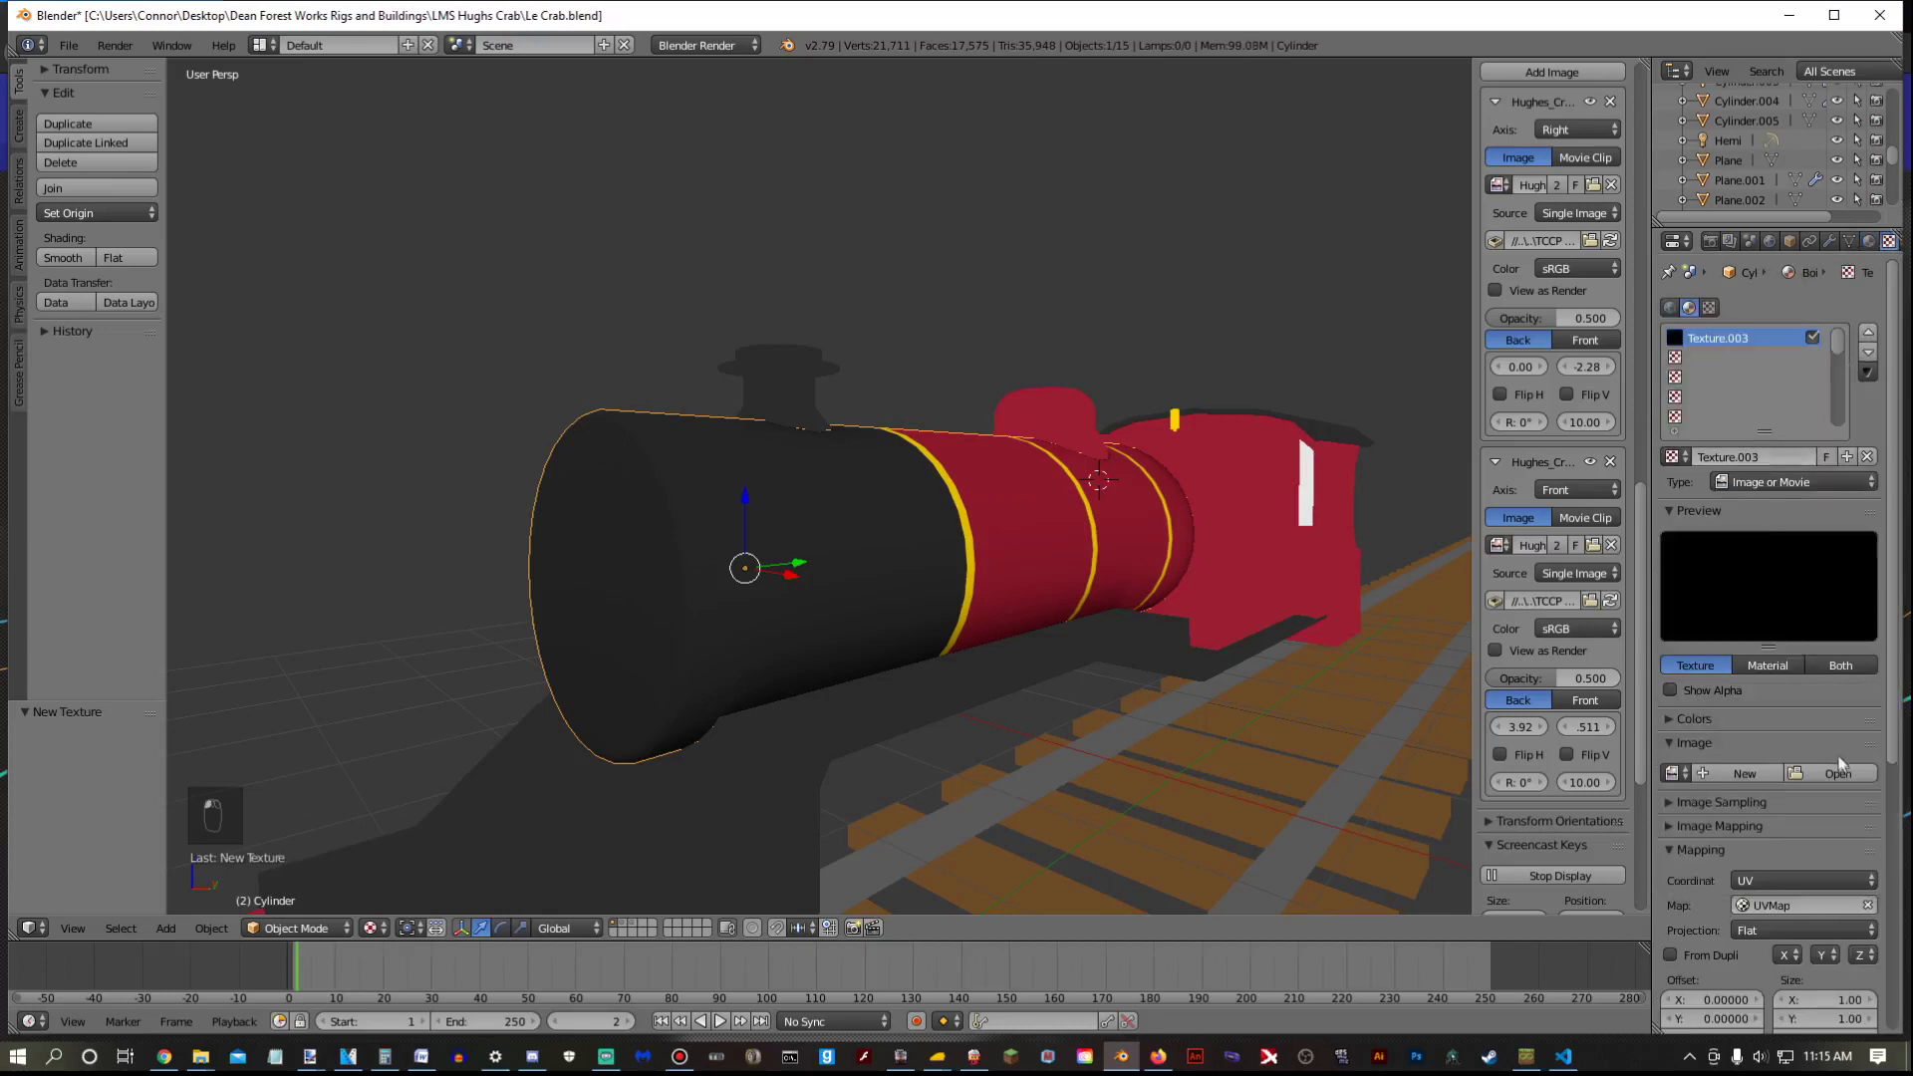
{"action": "left_click", "coordinate": [1833, 751]}
{"action": "double_click", "coordinate": [324, 205]}
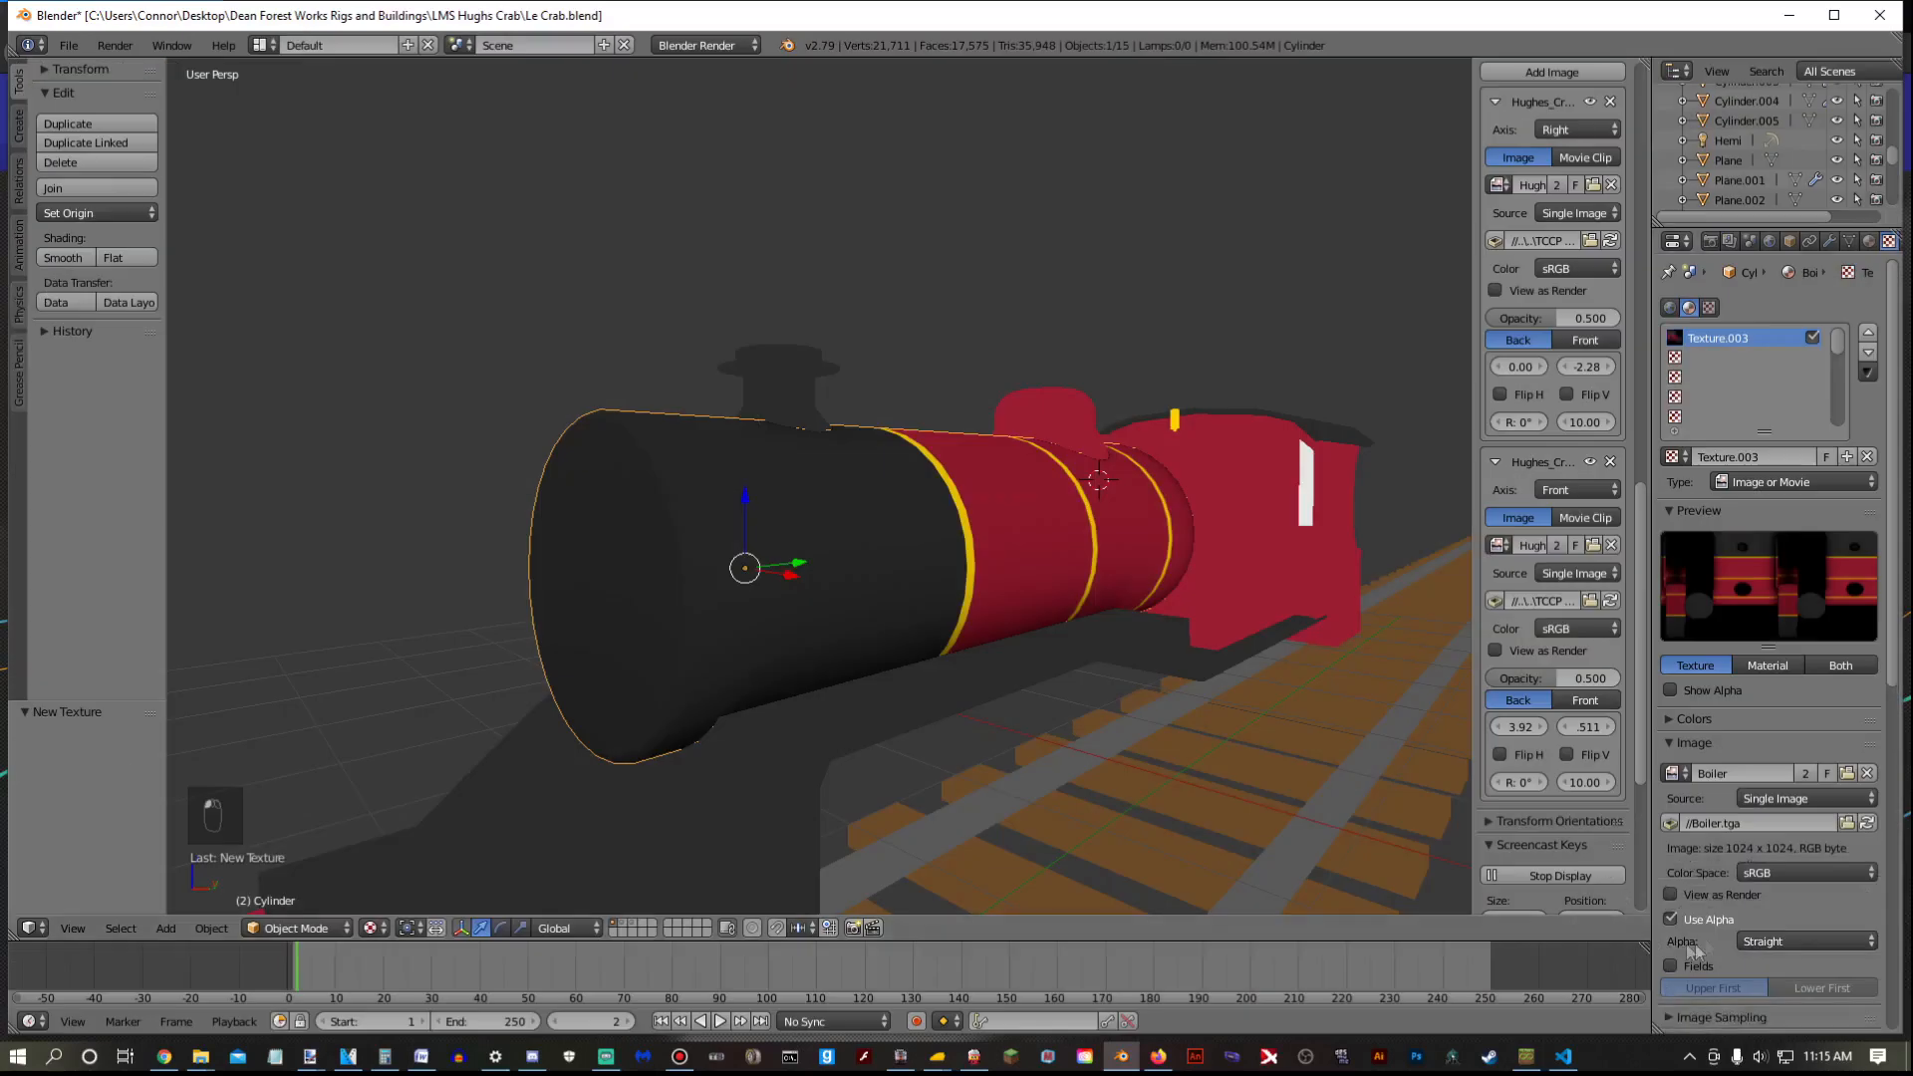
{"action": "scroll", "coordinate": [737, 346], "scroll_direction": "down", "scroll_amount": 3}
{"action": "key", "text": "a"}
{"action": "left_click", "coordinate": [69, 45]}
{"action": "left_click", "coordinate": [90, 203]}
Select the red cab and unwrap its whole mesh with Smart UV Project at angle limit 63 and island margin 0.01
{"action": "middle_click_drag", "start_coordinate": [847, 606], "coordinate": [1056, 572]}
{"action": "right_click", "coordinate": [1056, 569]}
{"action": "key", "text": "Tab"}
{"action": "key", "text": "a"}
{"action": "key", "text": "a"}
{"action": "key", "text": "a"}
{"action": "key", "text": "a"}
{"action": "key", "text": "u"}
{"action": "left_click", "coordinate": [1056, 570]}
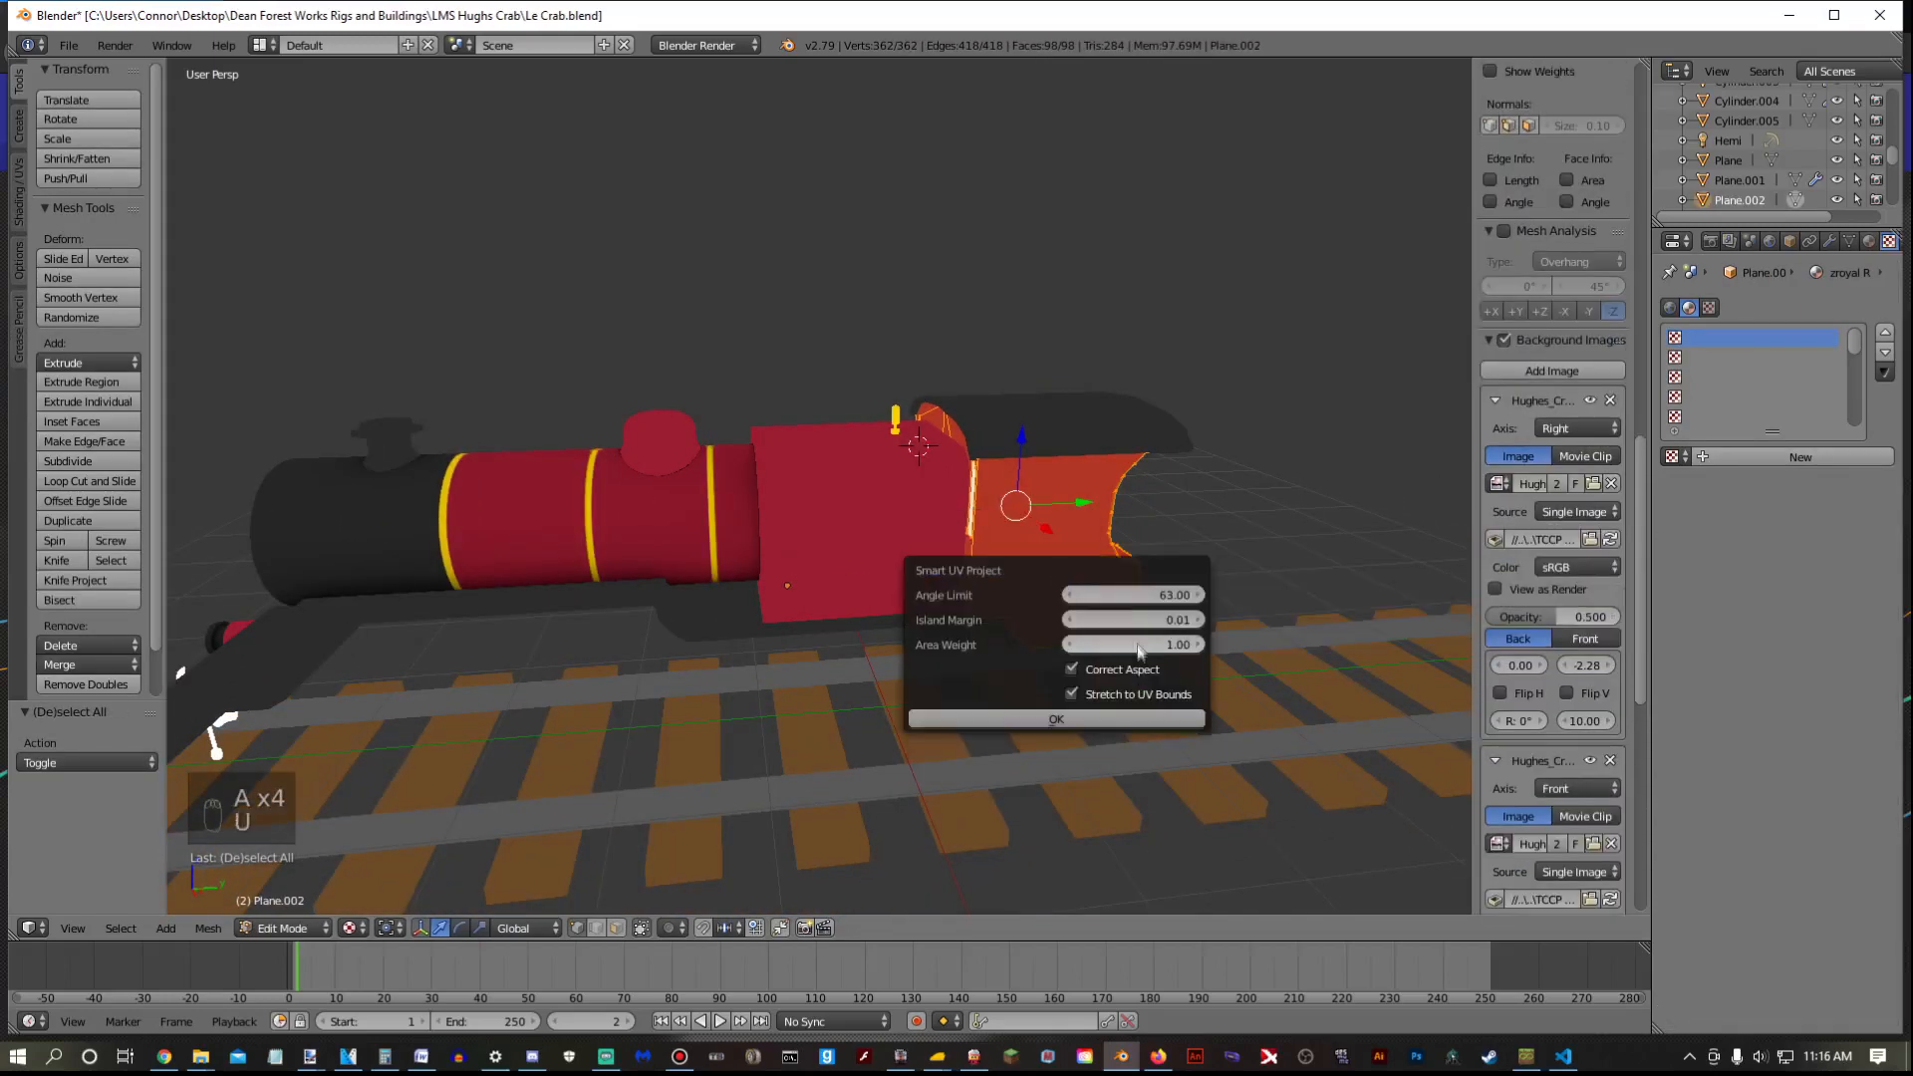
{"action": "left_click", "coordinate": [1128, 719]}
Split off a UV/Image Editor beside the 3D view and create a new image named Cab for the unwrapped cab
{"action": "left_click", "coordinate": [1869, 241]}
{"action": "left_click_drag", "start_coordinate": [1645, 64], "coordinate": [840, 180]}
{"action": "left_click", "coordinate": [865, 929]}
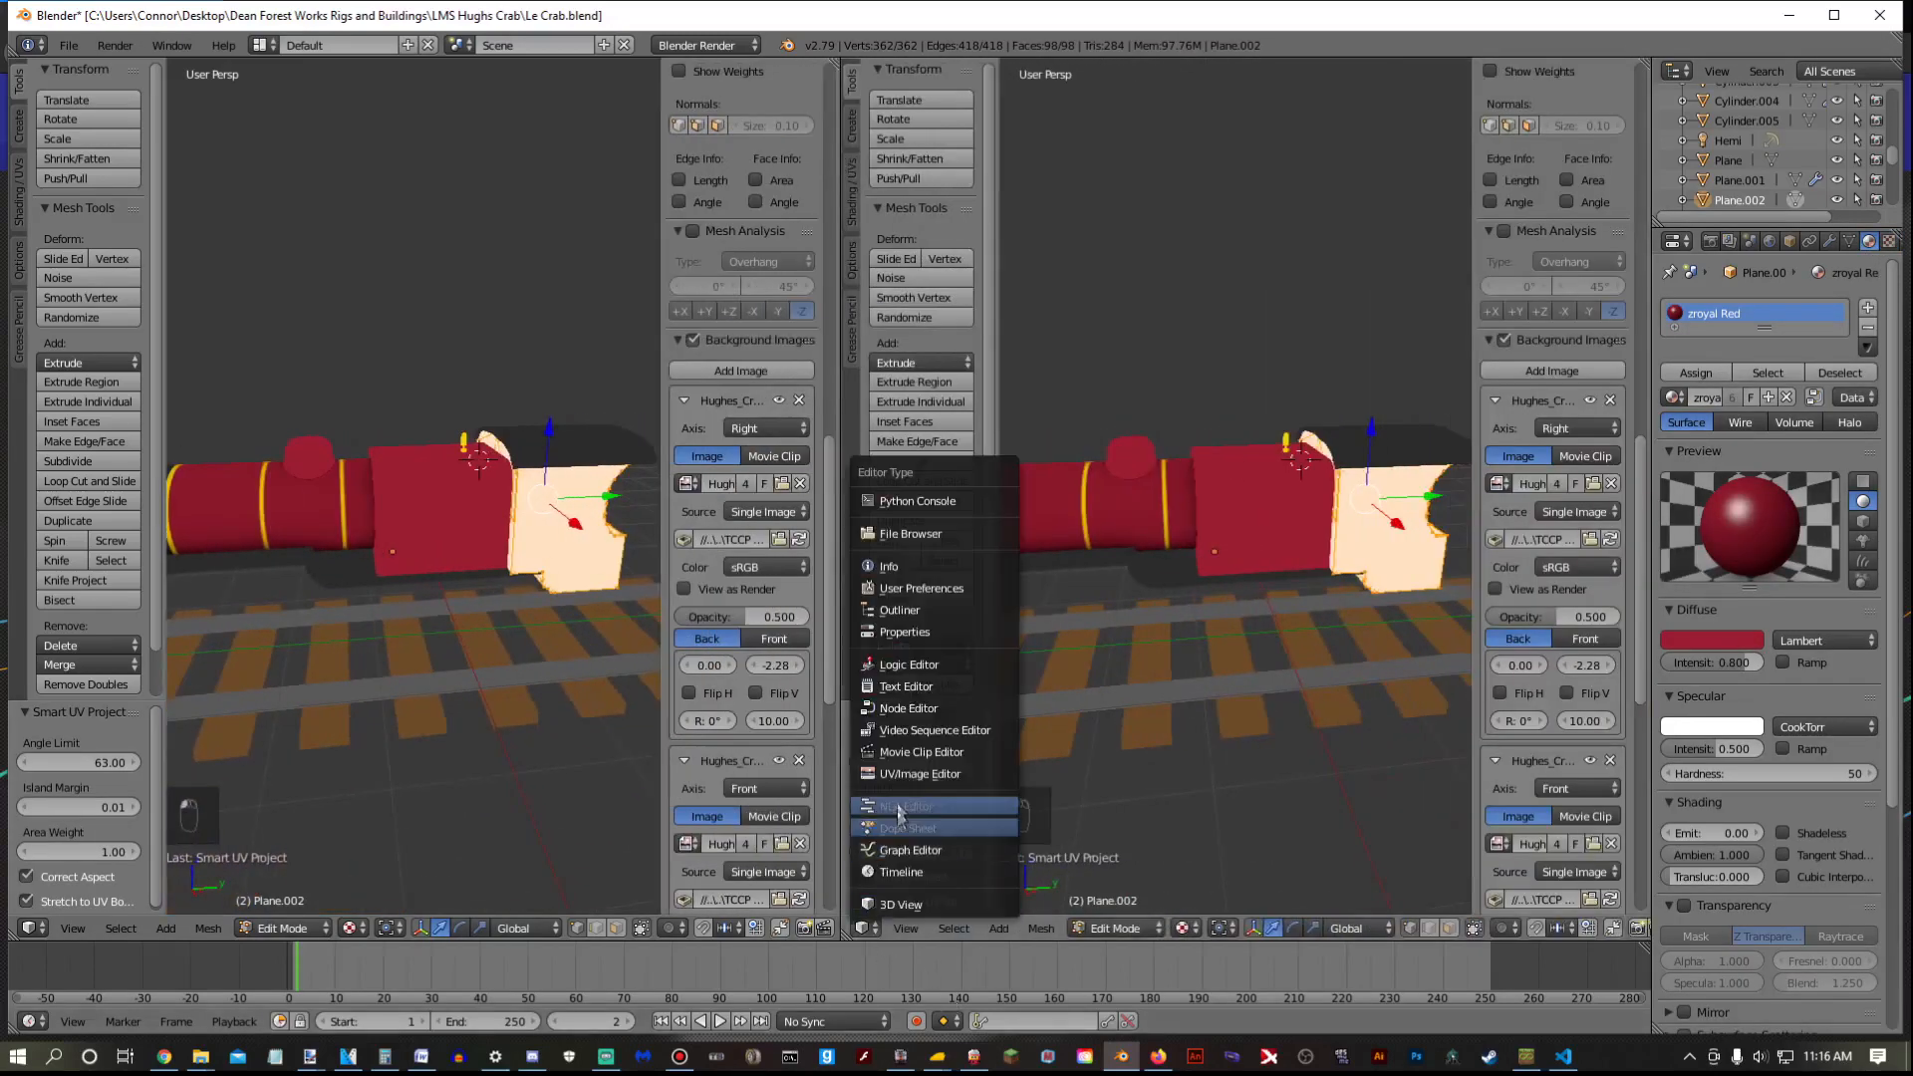
{"action": "left_click", "coordinate": [1007, 819]}
{"action": "left_click", "coordinate": [1200, 929]}
{"action": "left_click", "coordinate": [1117, 928]}
{"action": "left_click", "coordinate": [1213, 854]}
{"action": "type", "text": "Cab"}
{"action": "key", "text": "Return"}
{"action": "key", "text": "Return"}
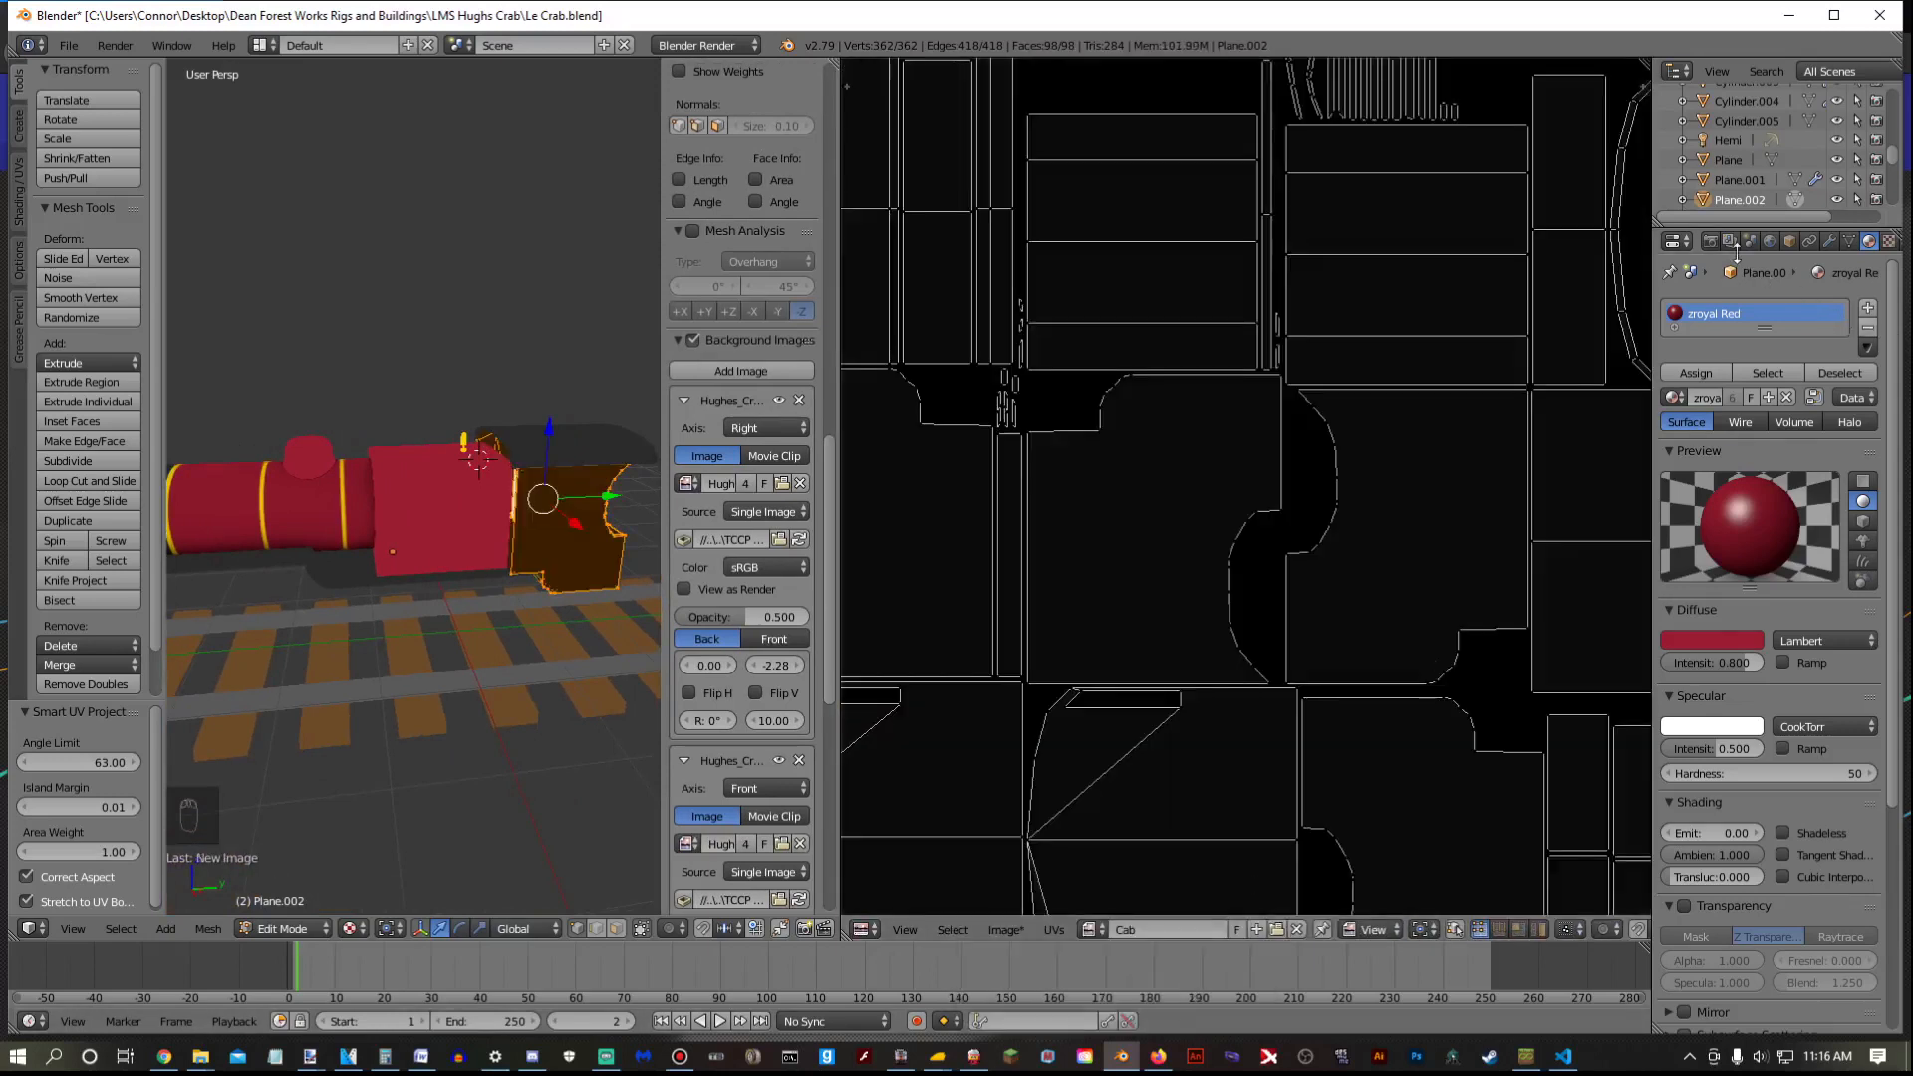
Bake the cab's texture onto the Cab image, then return the cab to Object Mode
{"action": "left_click", "coordinate": [1711, 242]}
{"action": "left_click", "coordinate": [1738, 1018]}
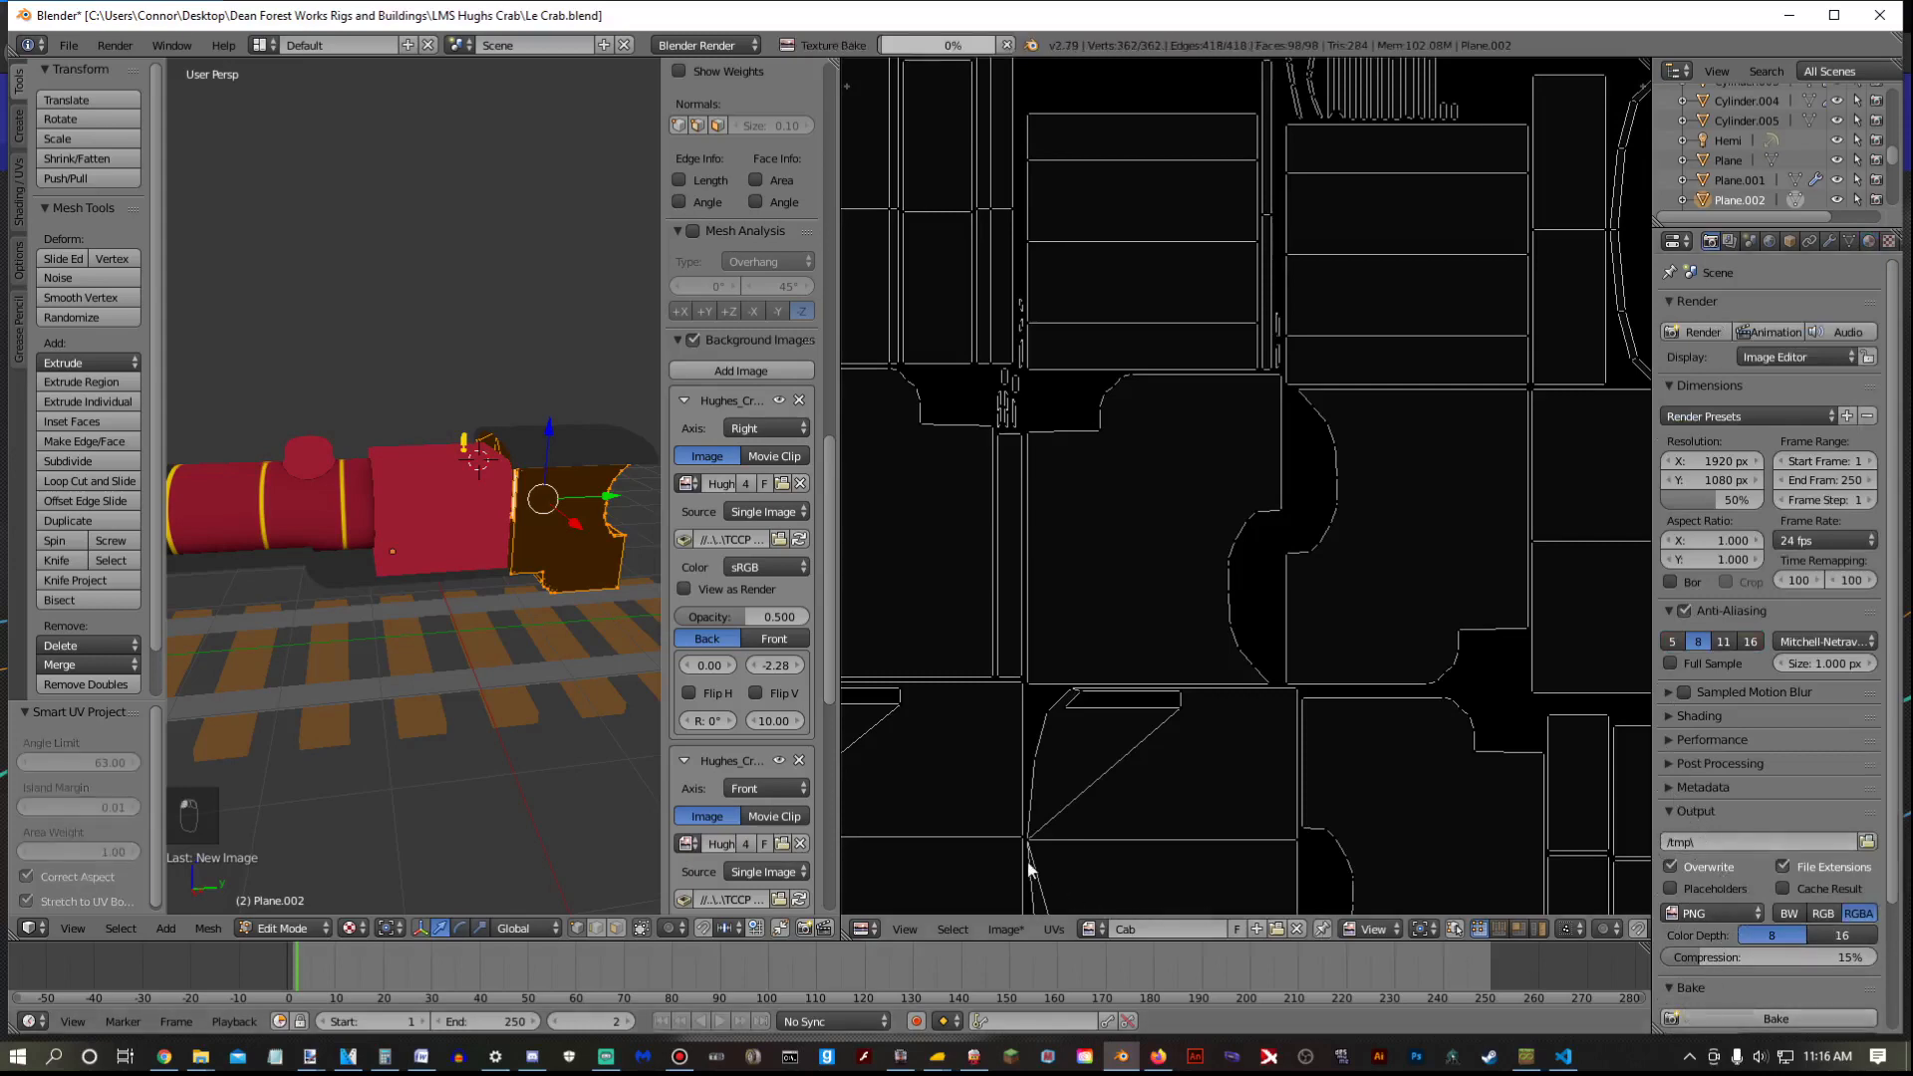
{"action": "scroll", "coordinate": [1032, 871], "scroll_direction": "down", "scroll_amount": 2}
{"action": "middle_click_drag", "start_coordinate": [498, 556], "coordinate": [612, 556]}
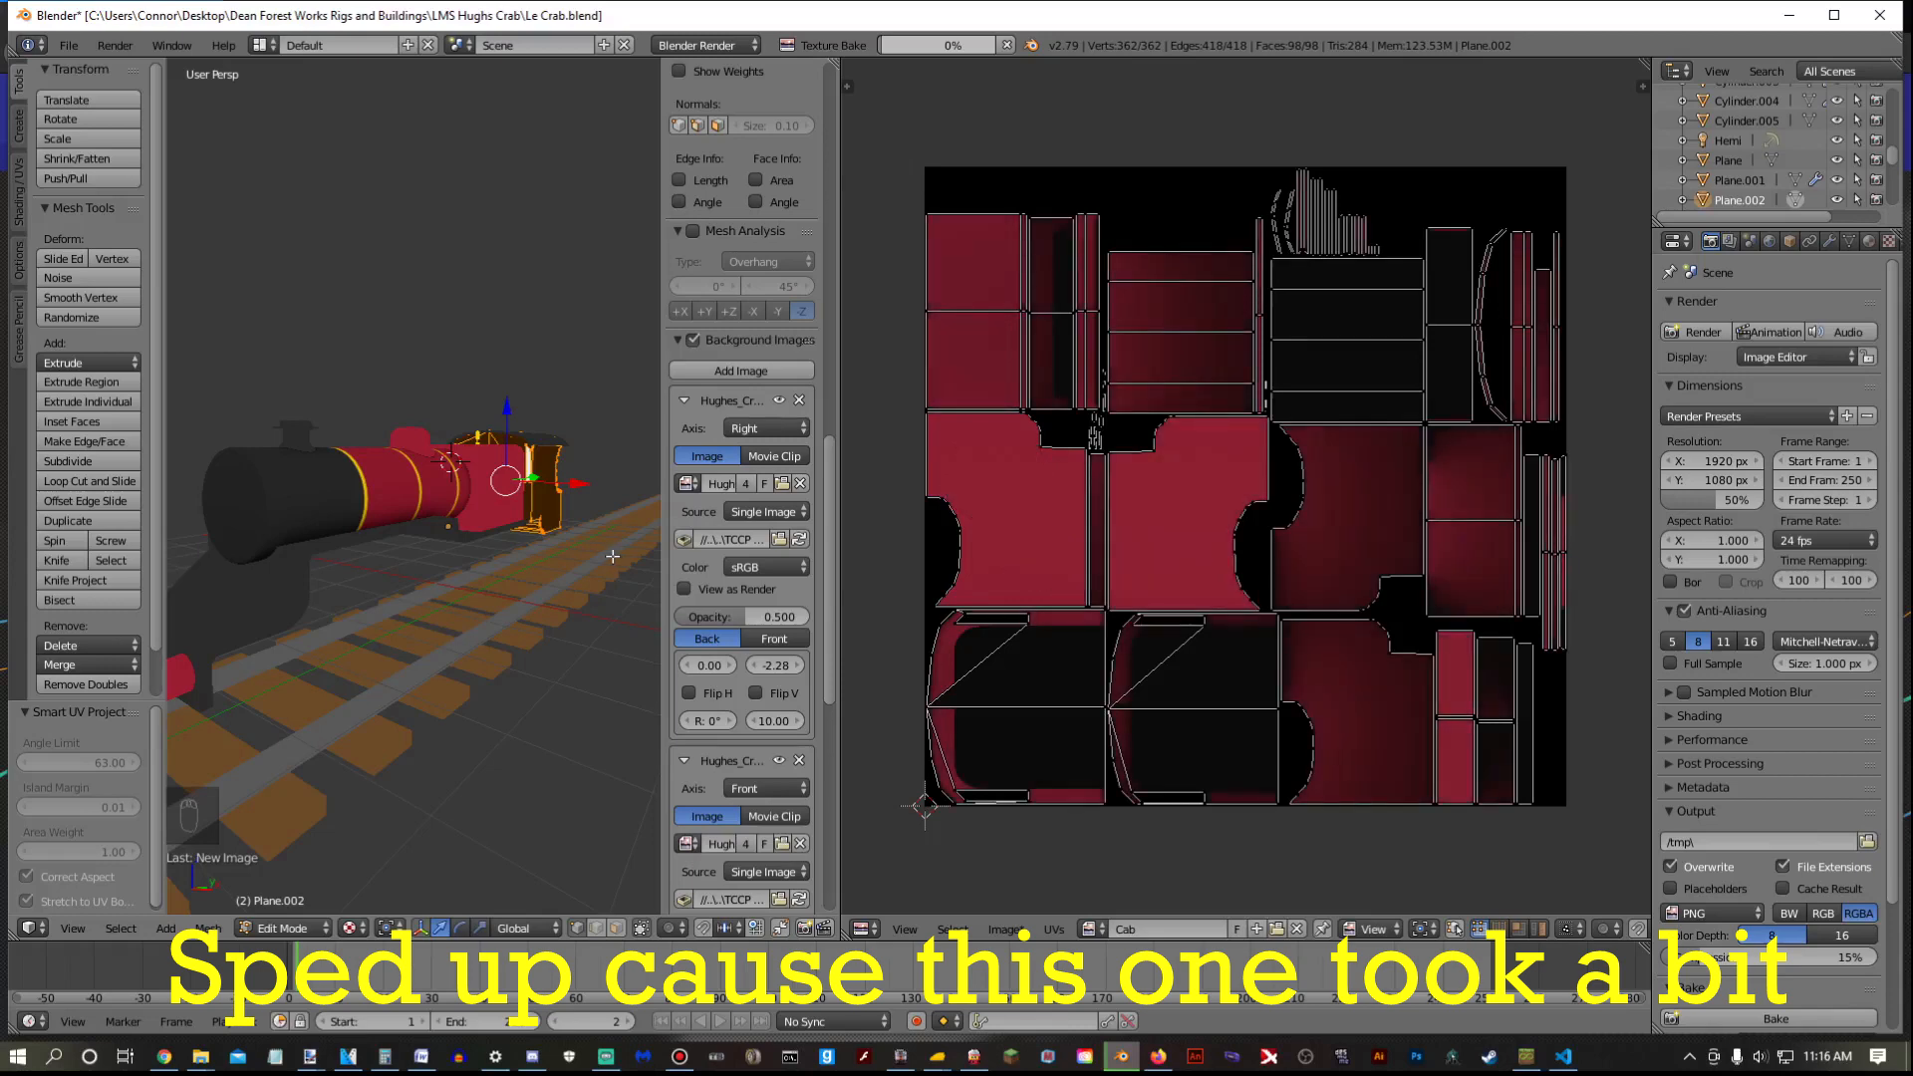
{"action": "key", "text": "Tab"}
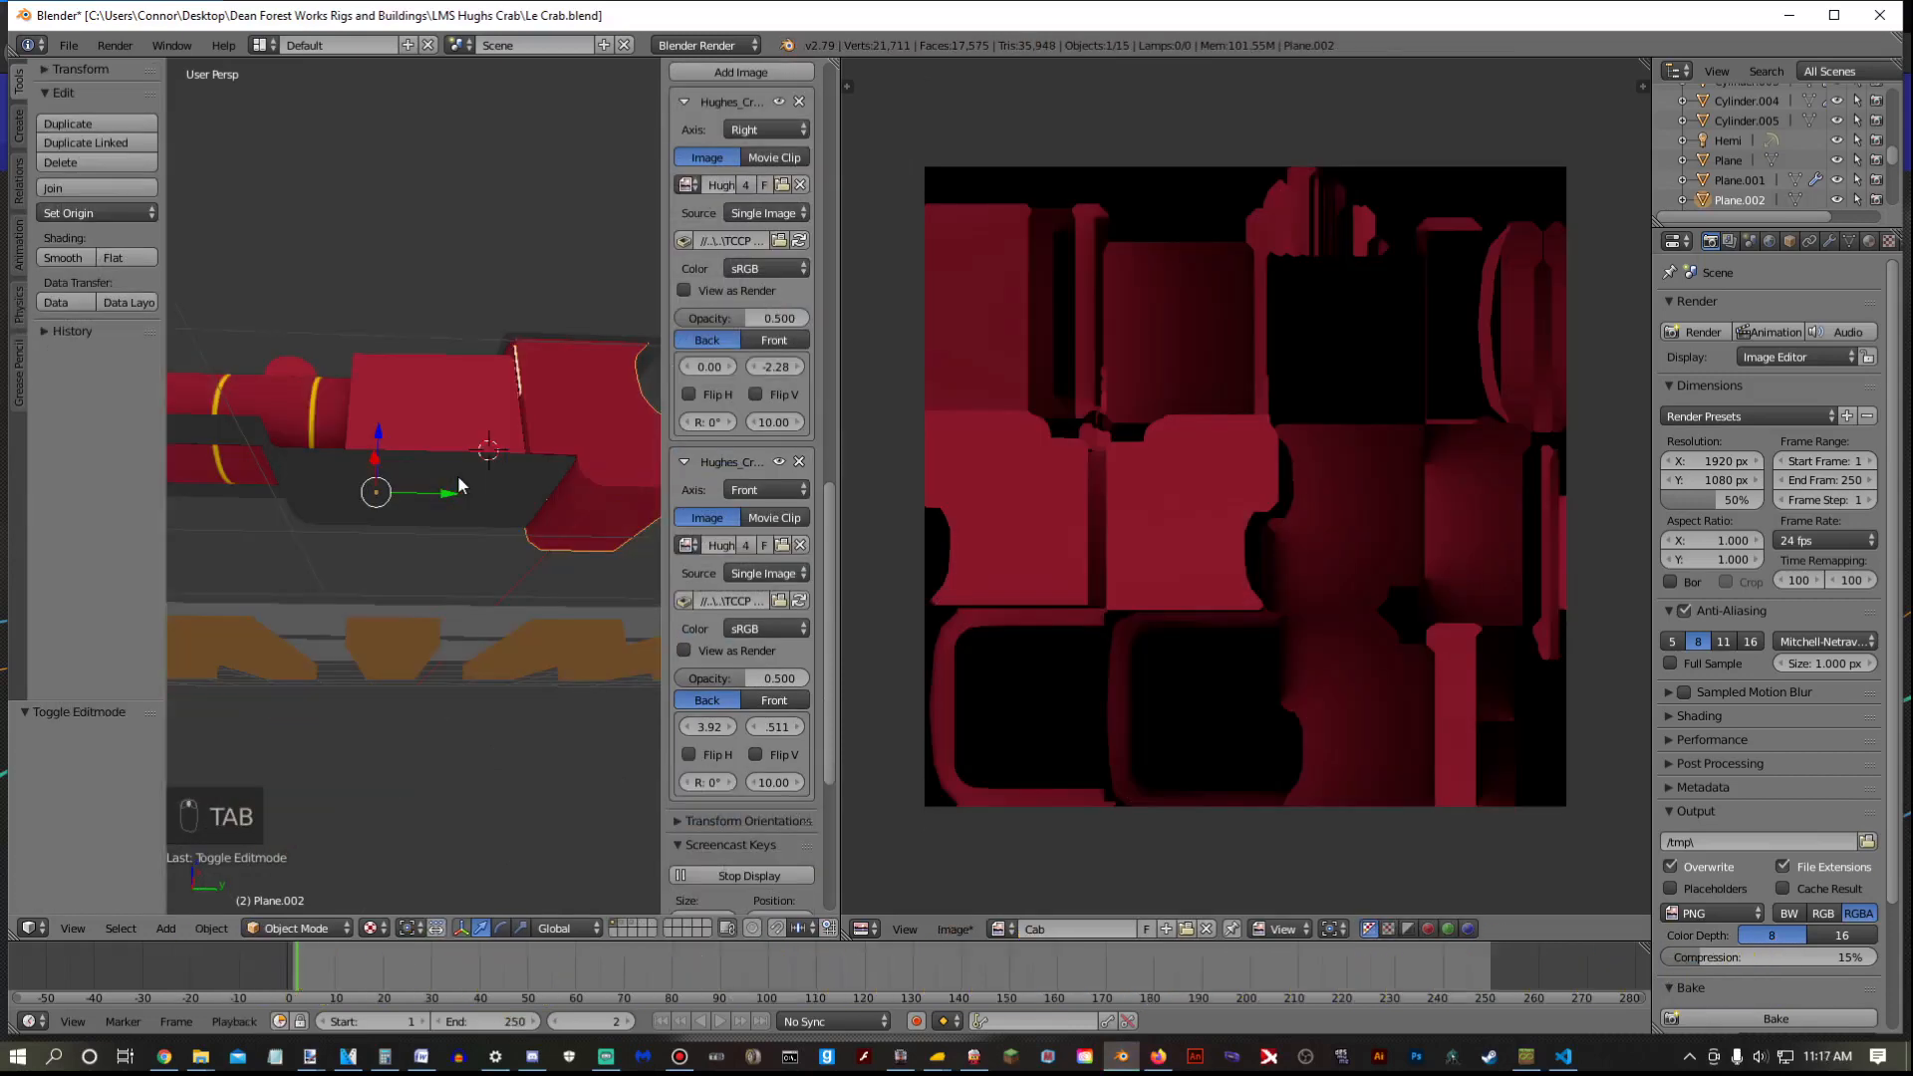
Save the baked cab image in Targa format as Cab.tga in the LMS Hughs Crab folder
{"action": "middle_click_drag", "start_coordinate": [460, 485], "coordinate": [817, 638]}
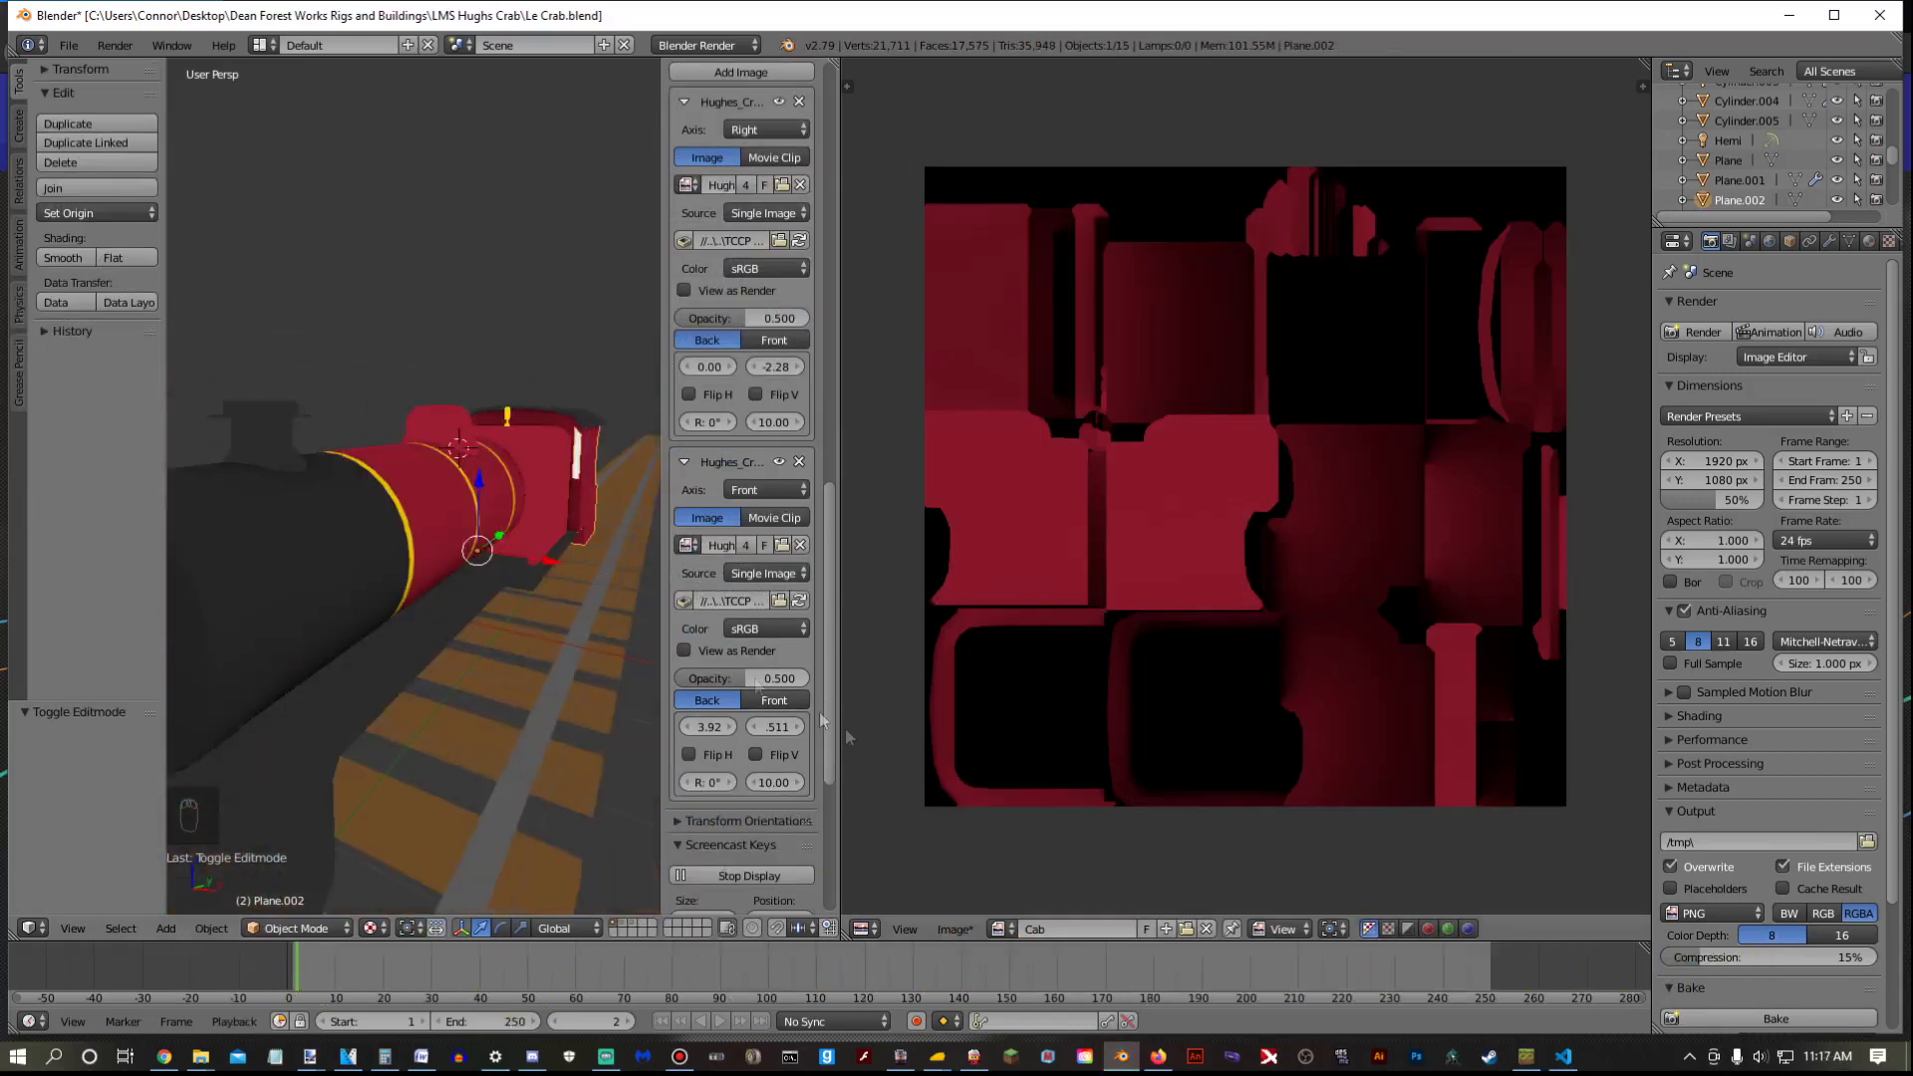
{"action": "left_click", "coordinate": [954, 928]}
{"action": "left_click", "coordinate": [1006, 769]}
{"action": "left_click", "coordinate": [74, 719]}
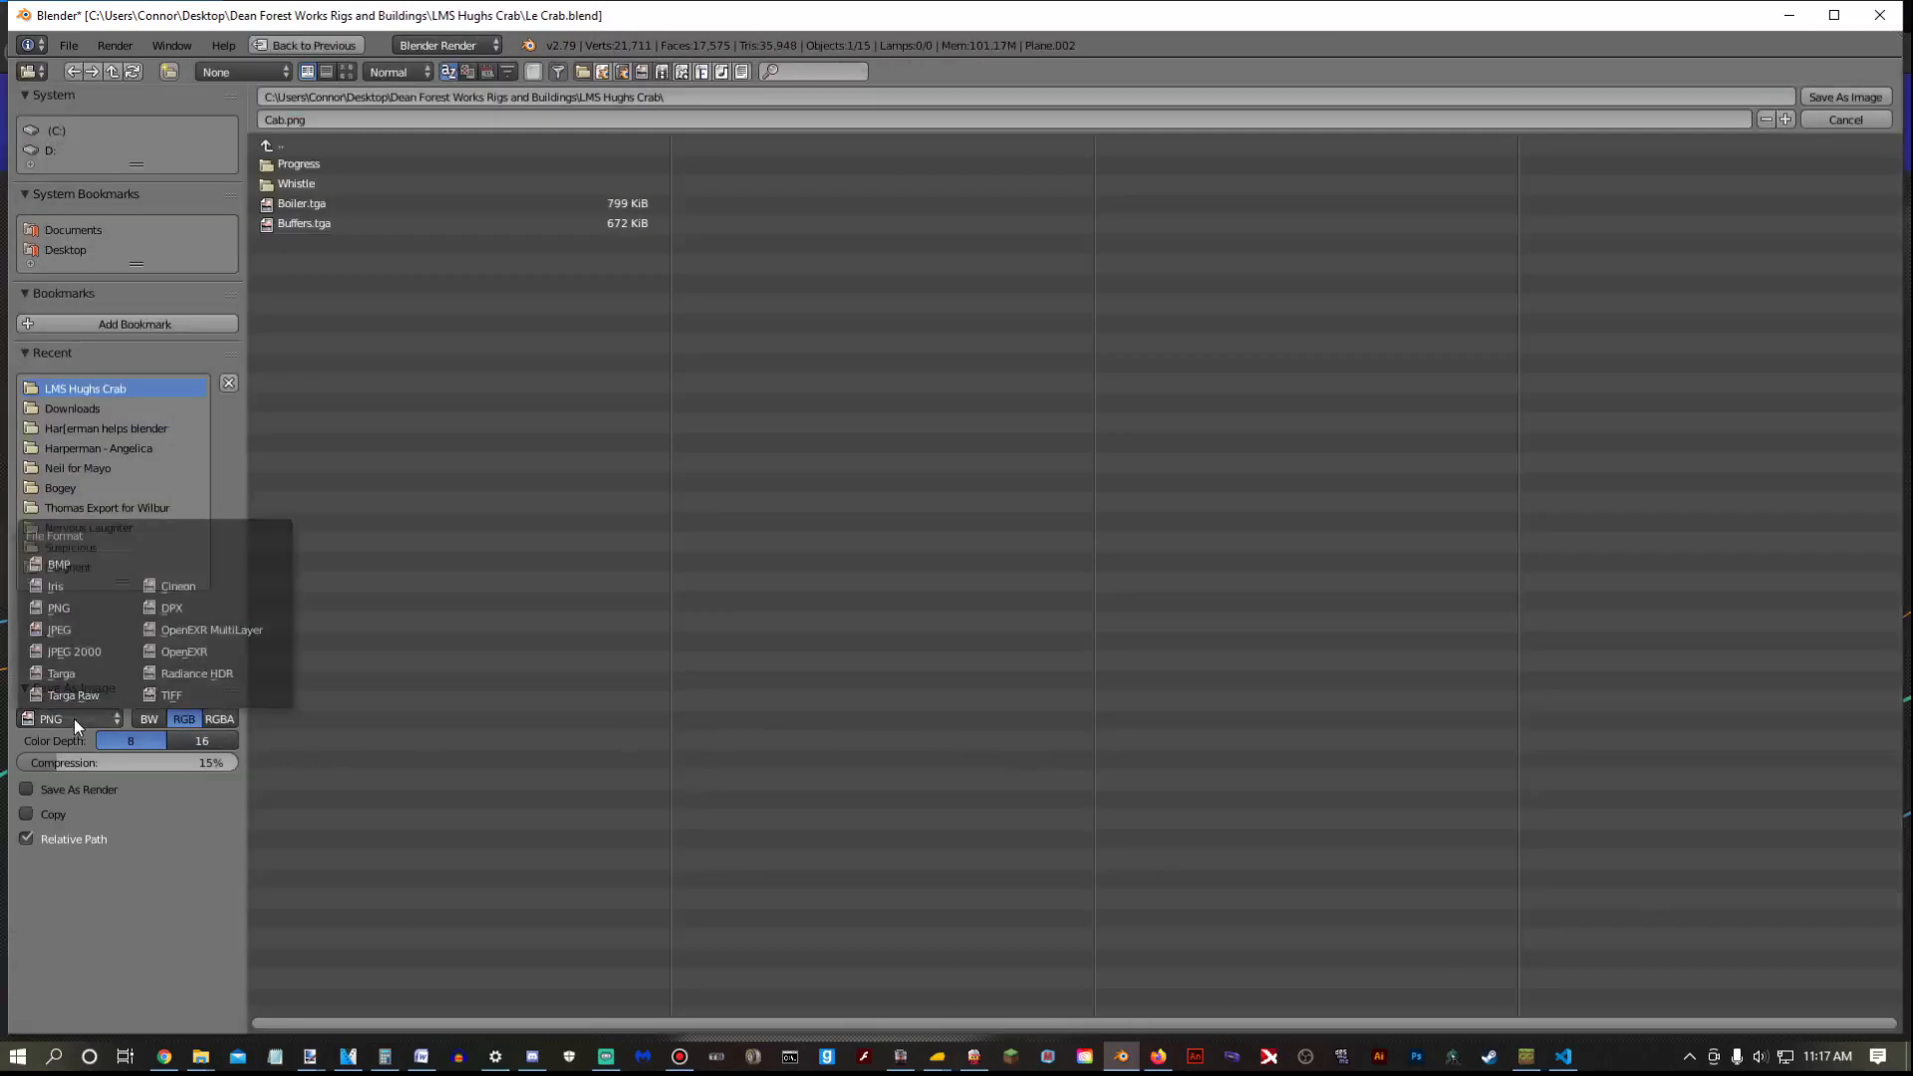
{"action": "left_click", "coordinate": [83, 720]}
{"action": "left_click", "coordinate": [79, 676]}
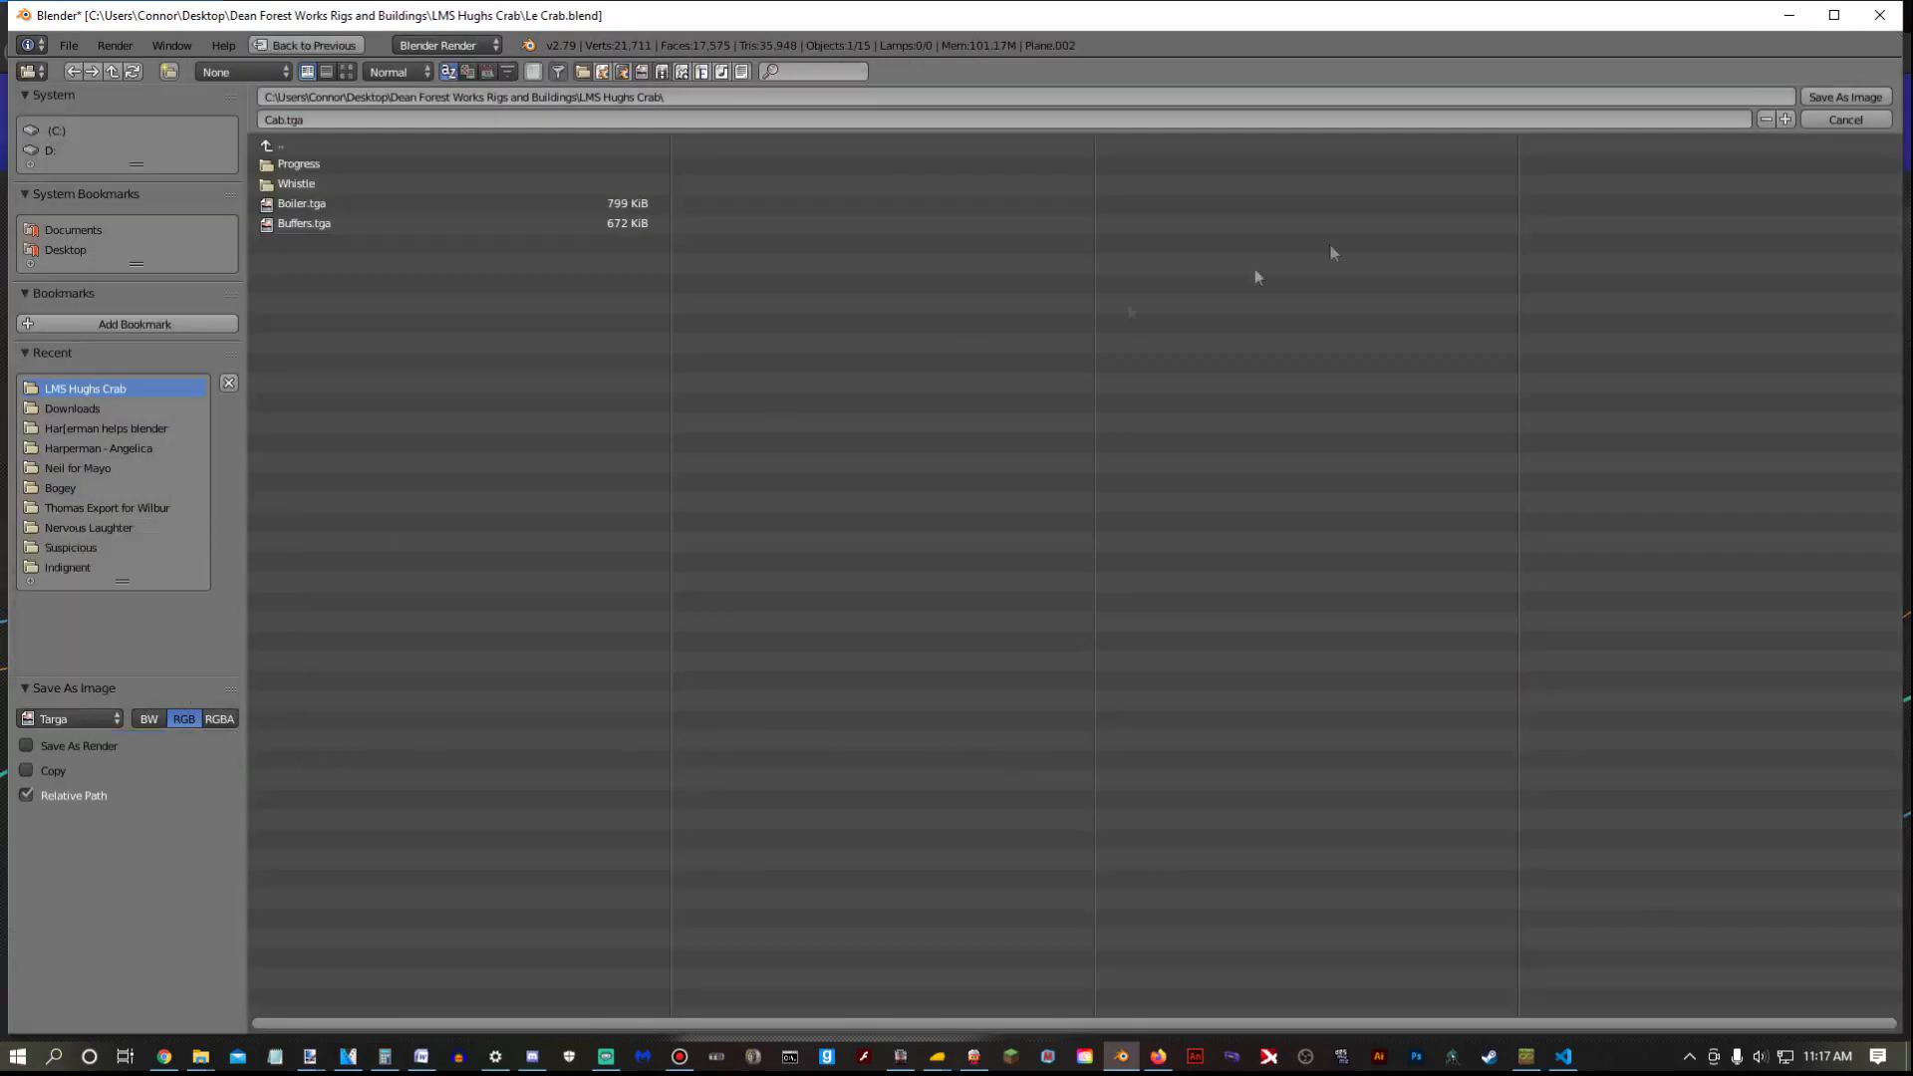
{"action": "left_click", "coordinate": [1863, 99]}
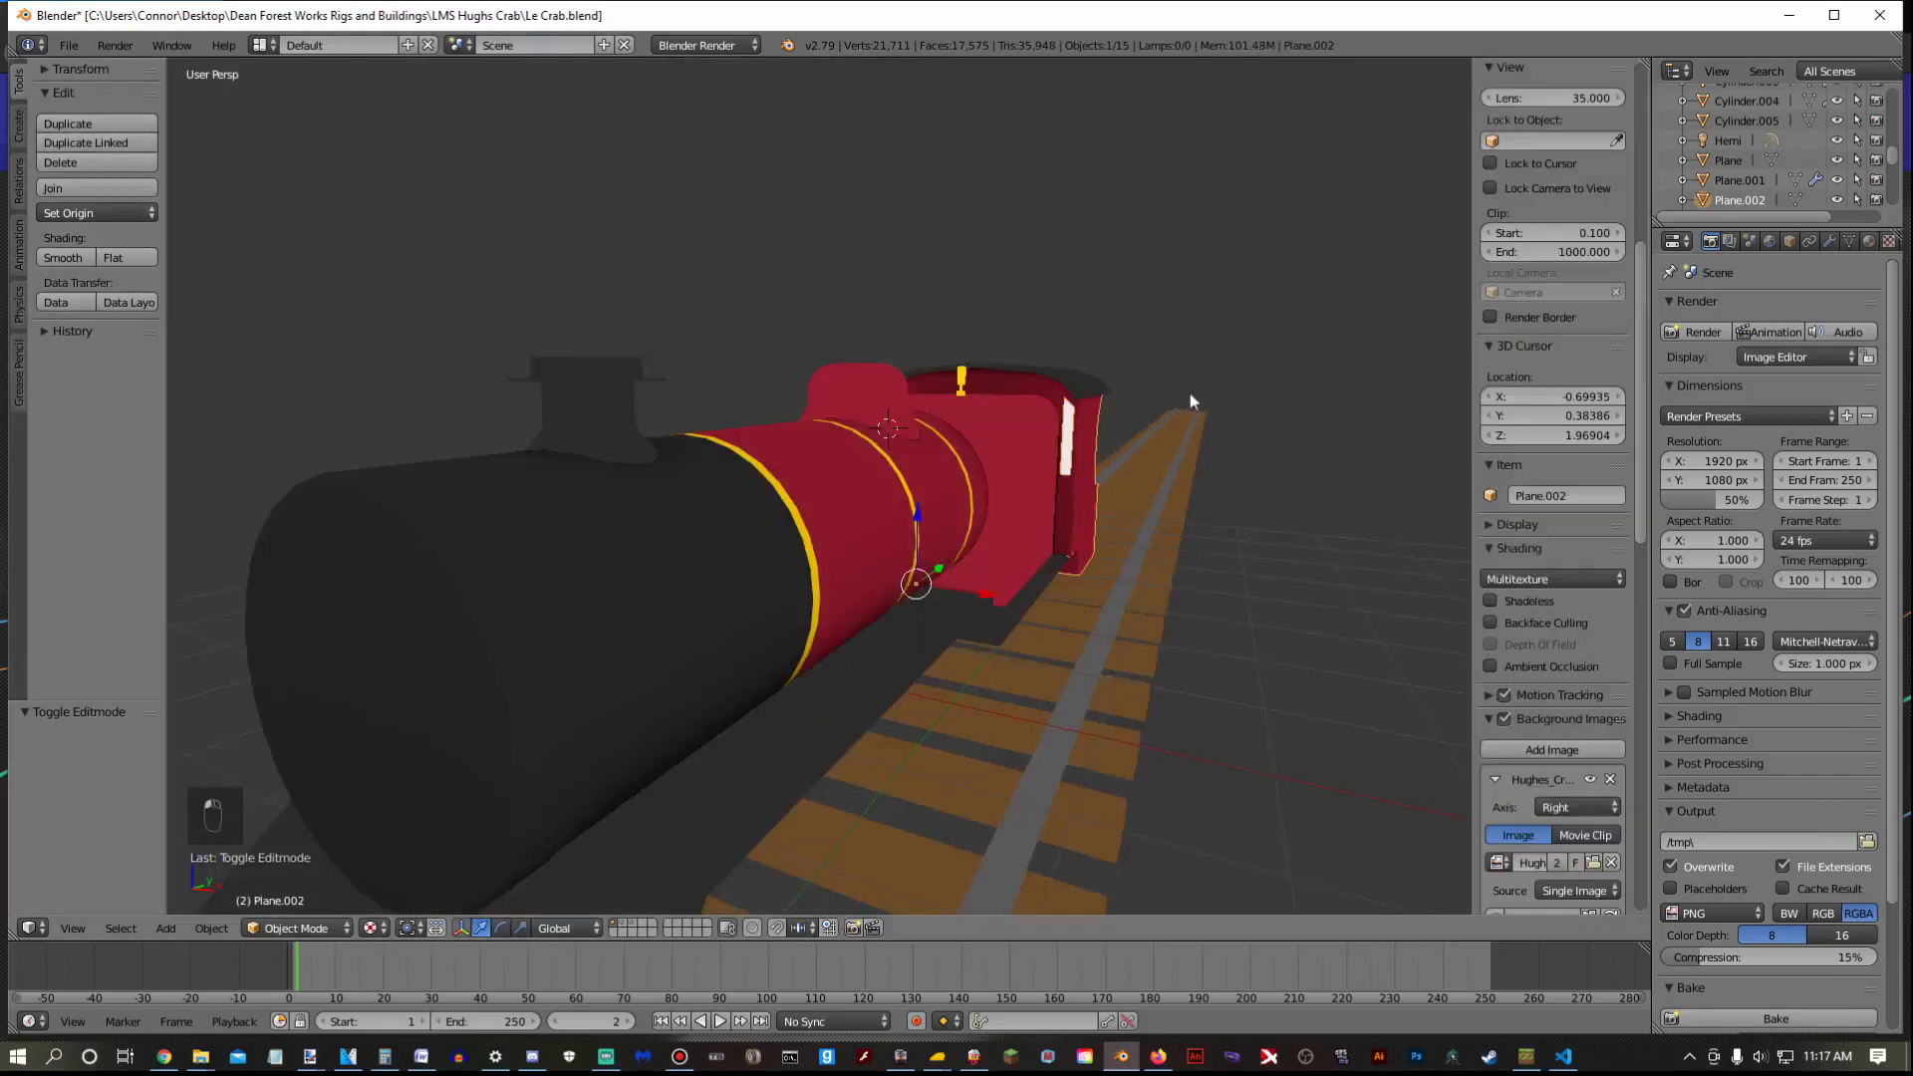
Remove the cab's zroyal Red material slot and give the cab a new material named Cab
{"action": "mouse_move", "coordinate": [1190, 392]}
{"action": "middle_mouse_down"}
{"action": "mouse_move", "coordinate": [1127, 398]}
{"action": "mouse_move", "coordinate": [1168, 421]}
{"action": "middle_mouse_up"}
{"action": "left_click", "coordinate": [1871, 243]}
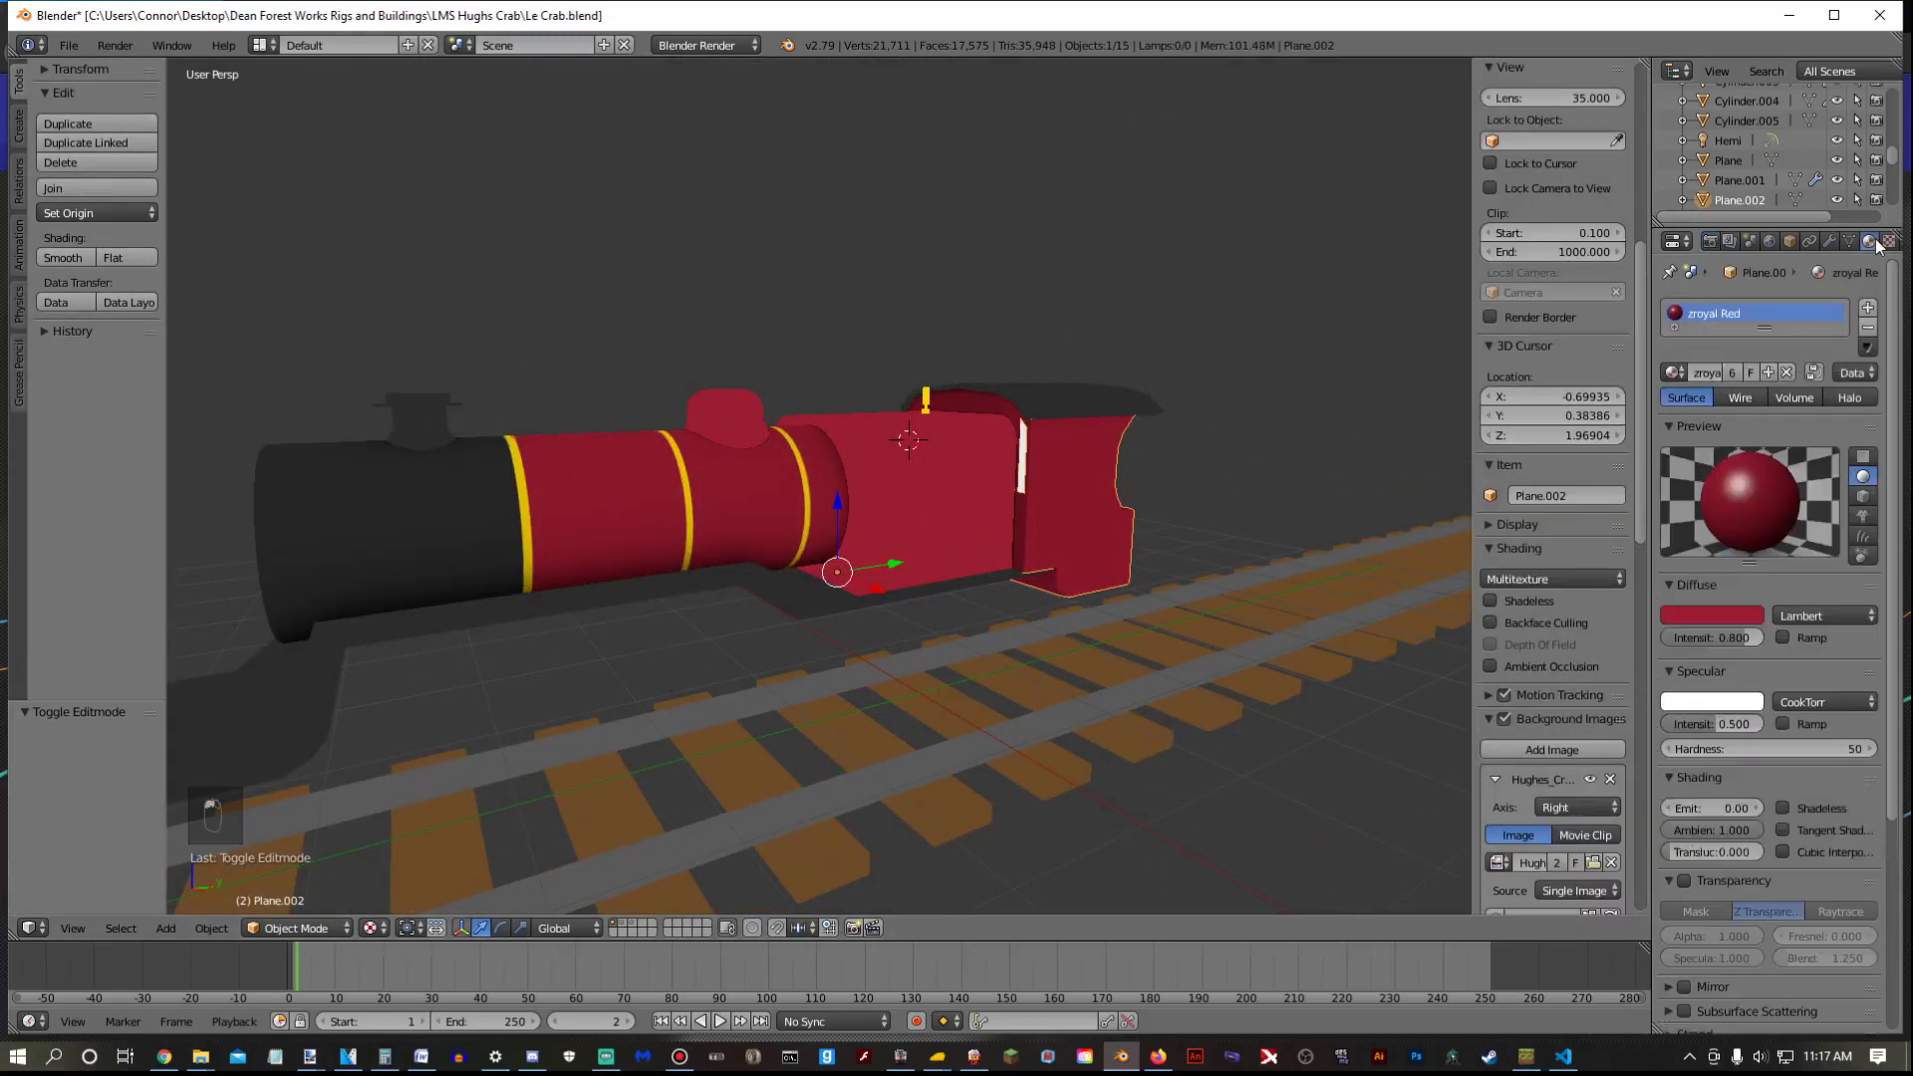
{"action": "left_click", "coordinate": [1868, 326]}
{"action": "left_click", "coordinate": [1718, 370]}
{"action": "double_click", "coordinate": [1698, 315]}
{"action": "key", "text": "BackSpace"}
{"action": "type", "text": "Cab"}
{"action": "key", "text": "Return"}
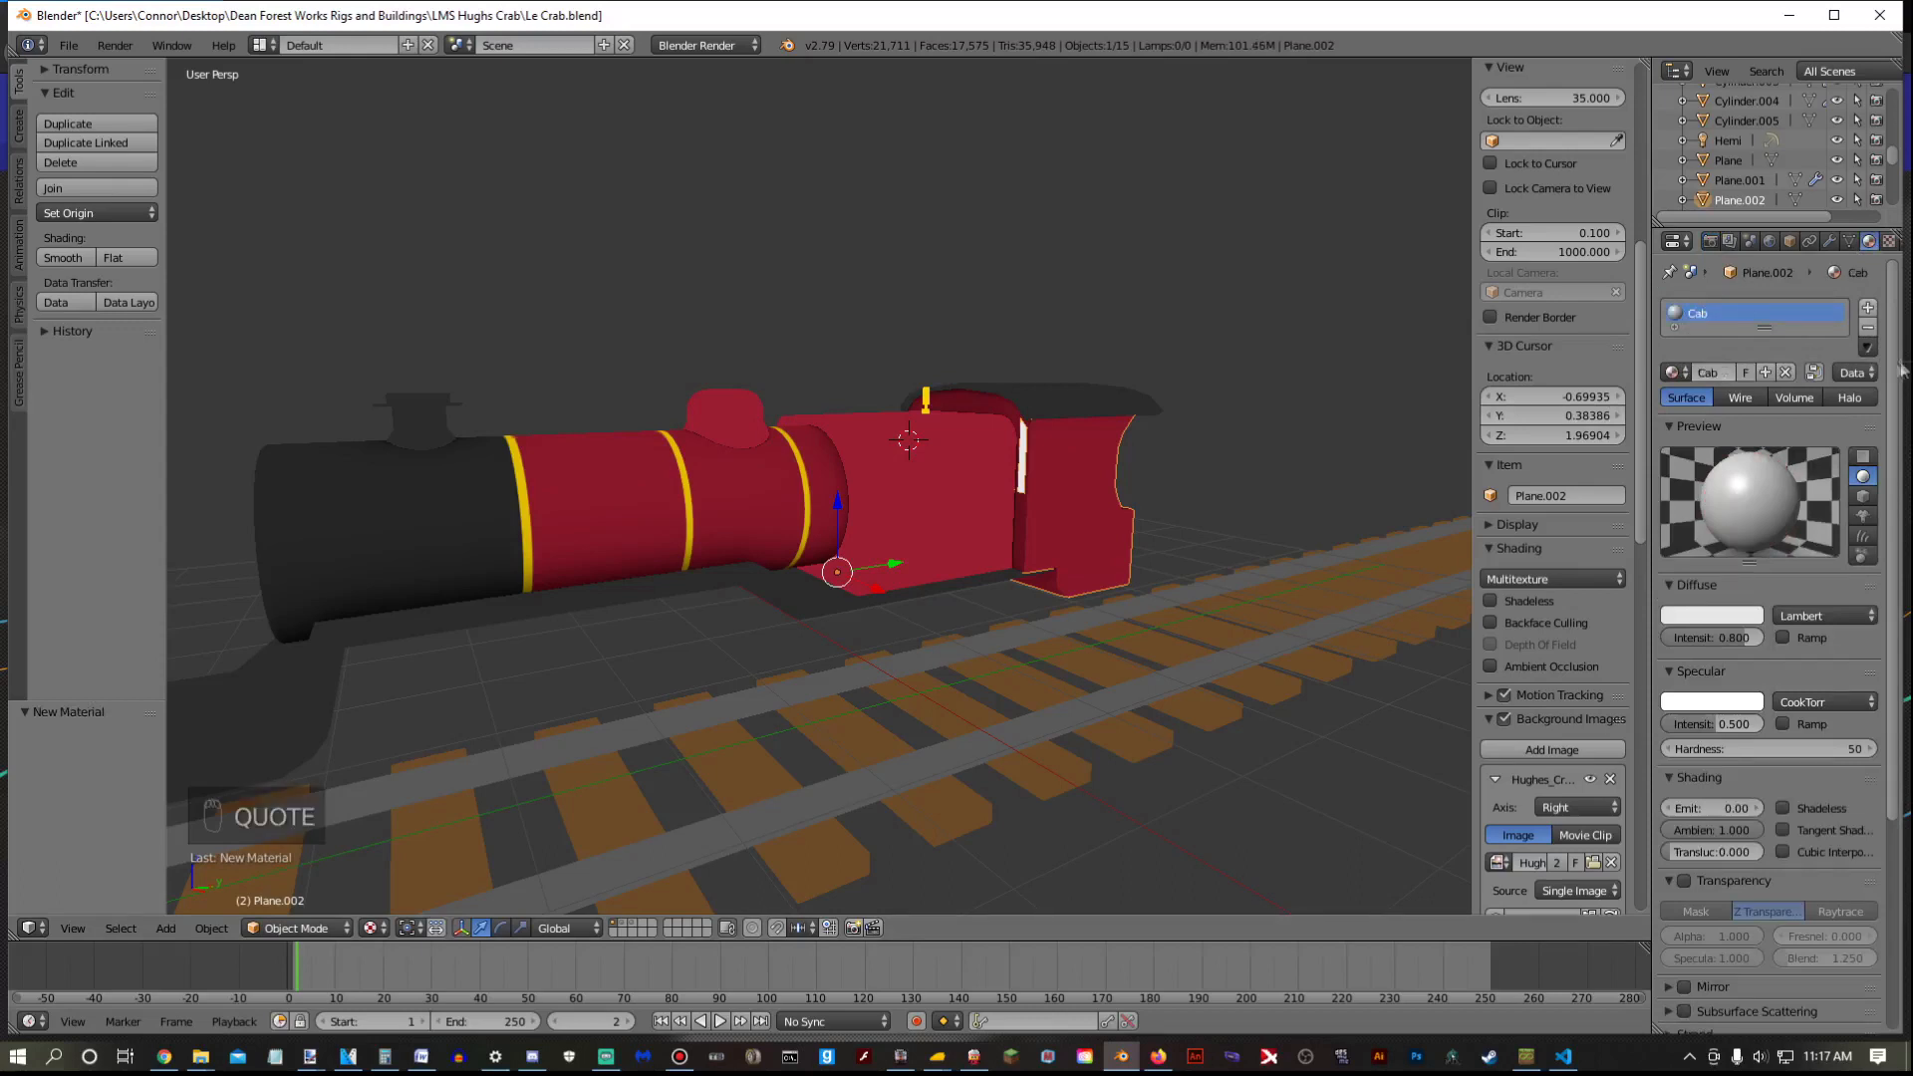
Set the Cab material's diffuse intensity to 1.0 and its specular intensity to 0.1
{"action": "left_click_drag", "start_coordinate": [1773, 653], "coordinate": [1793, 657]}
{"action": "double_click", "coordinate": [1743, 723]}
{"action": "type", "text": "0."}
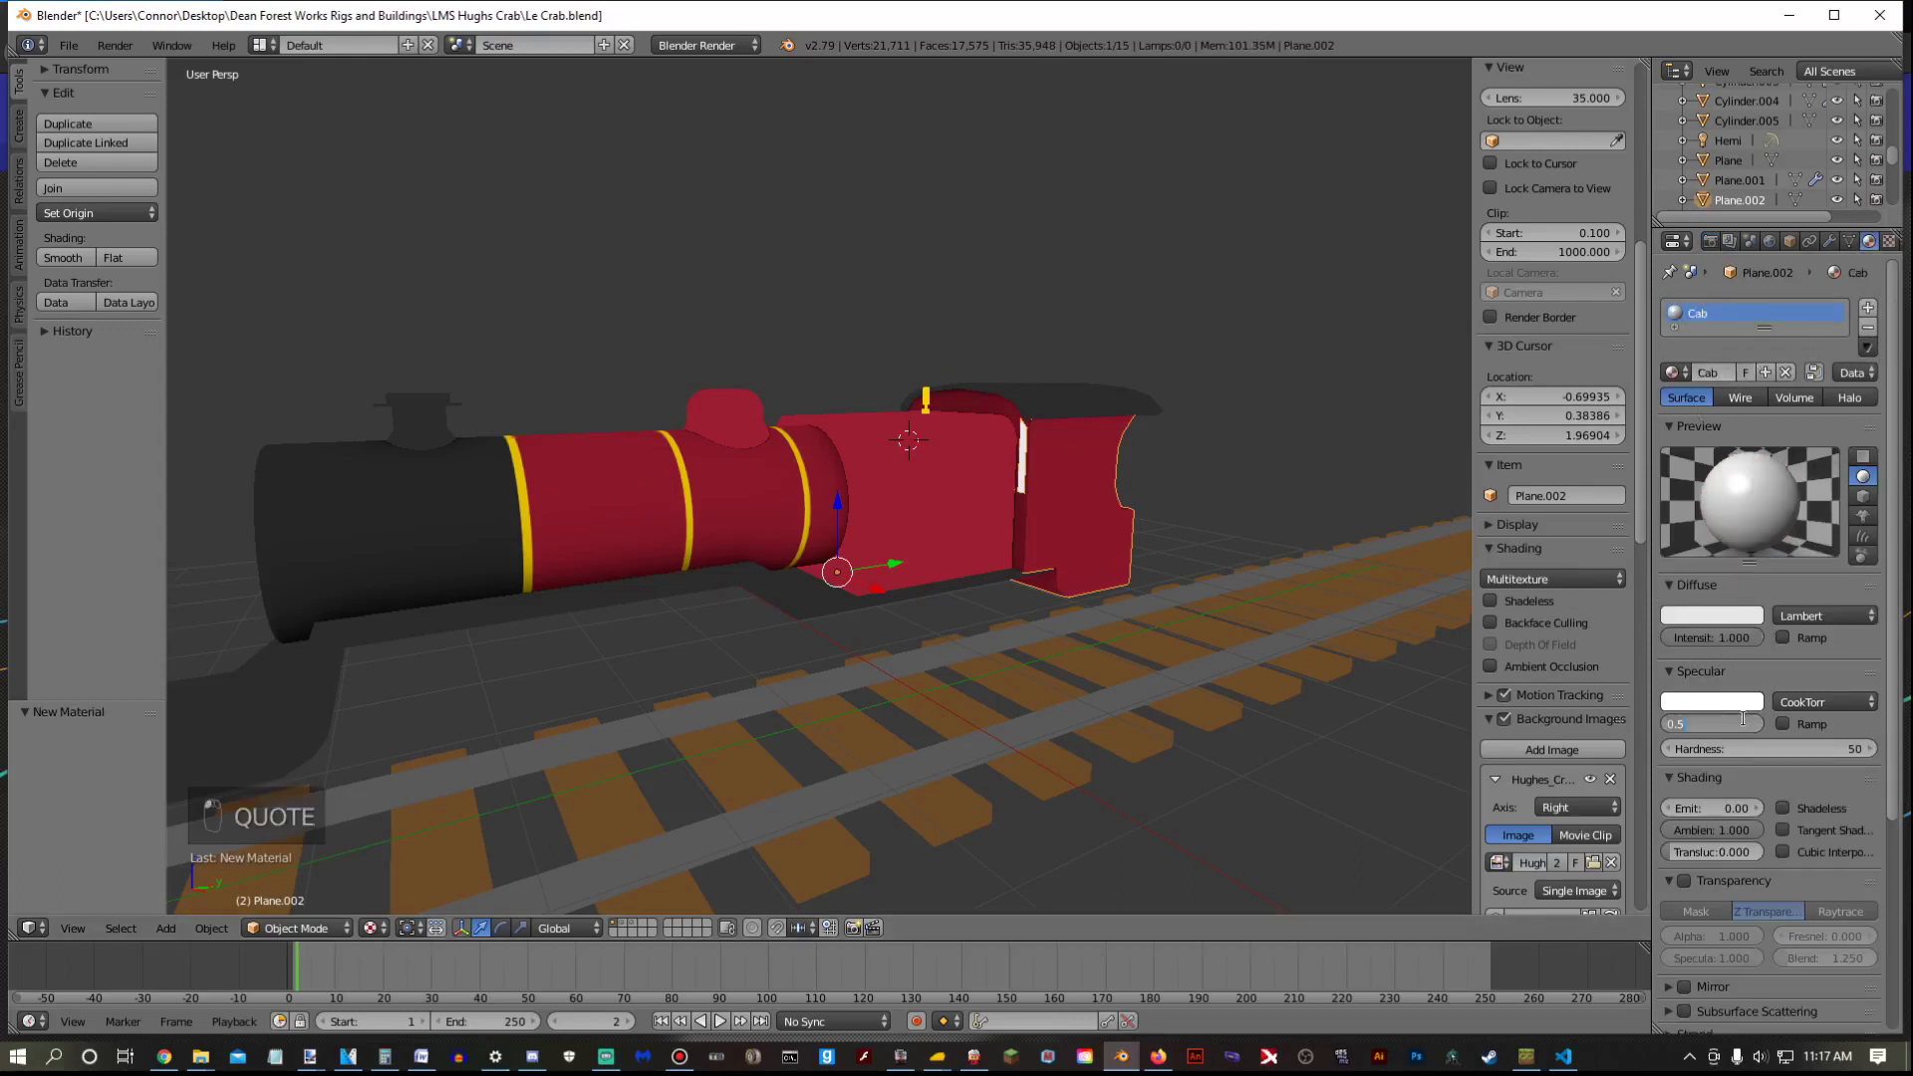
{"action": "key", "text": "Return"}
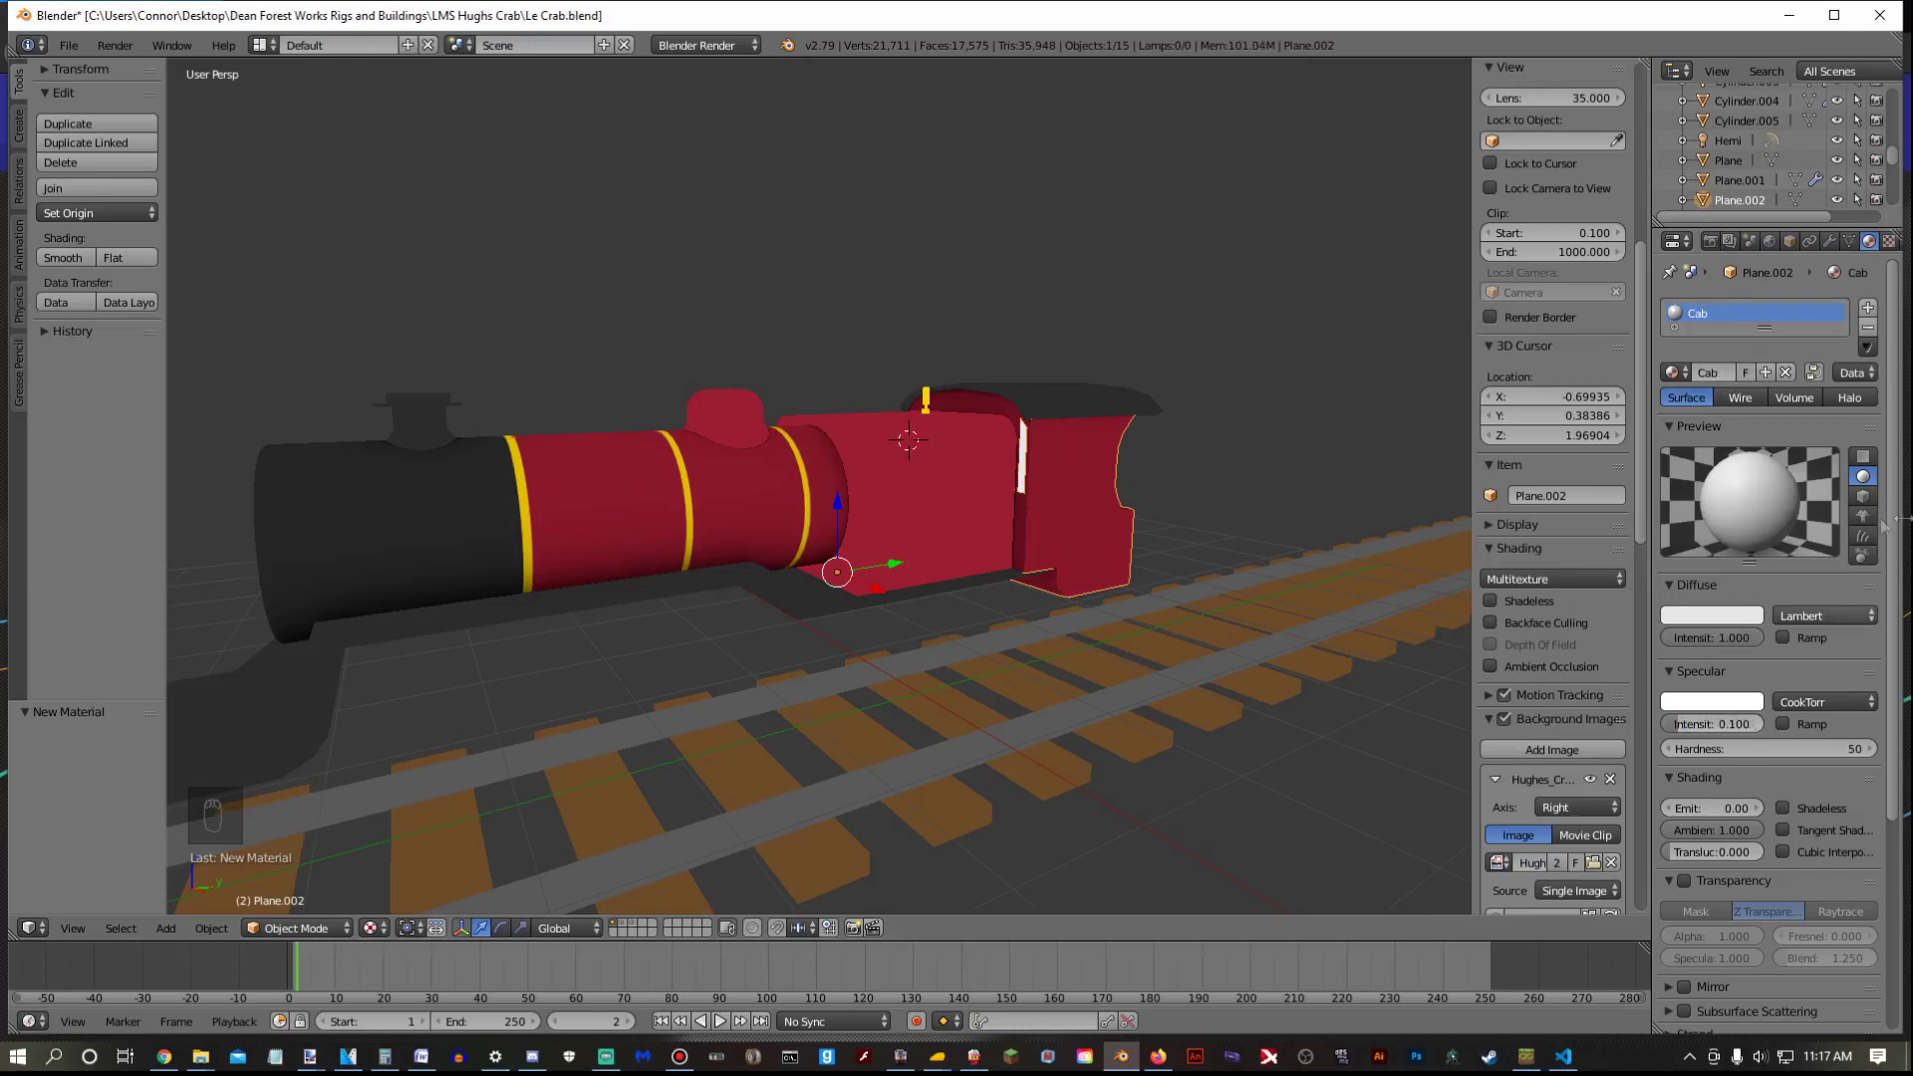
Add a UV-mapped image texture to the Cab material using Cab.tga
{"action": "left_click", "coordinate": [1887, 242]}
{"action": "left_click", "coordinate": [1749, 457]}
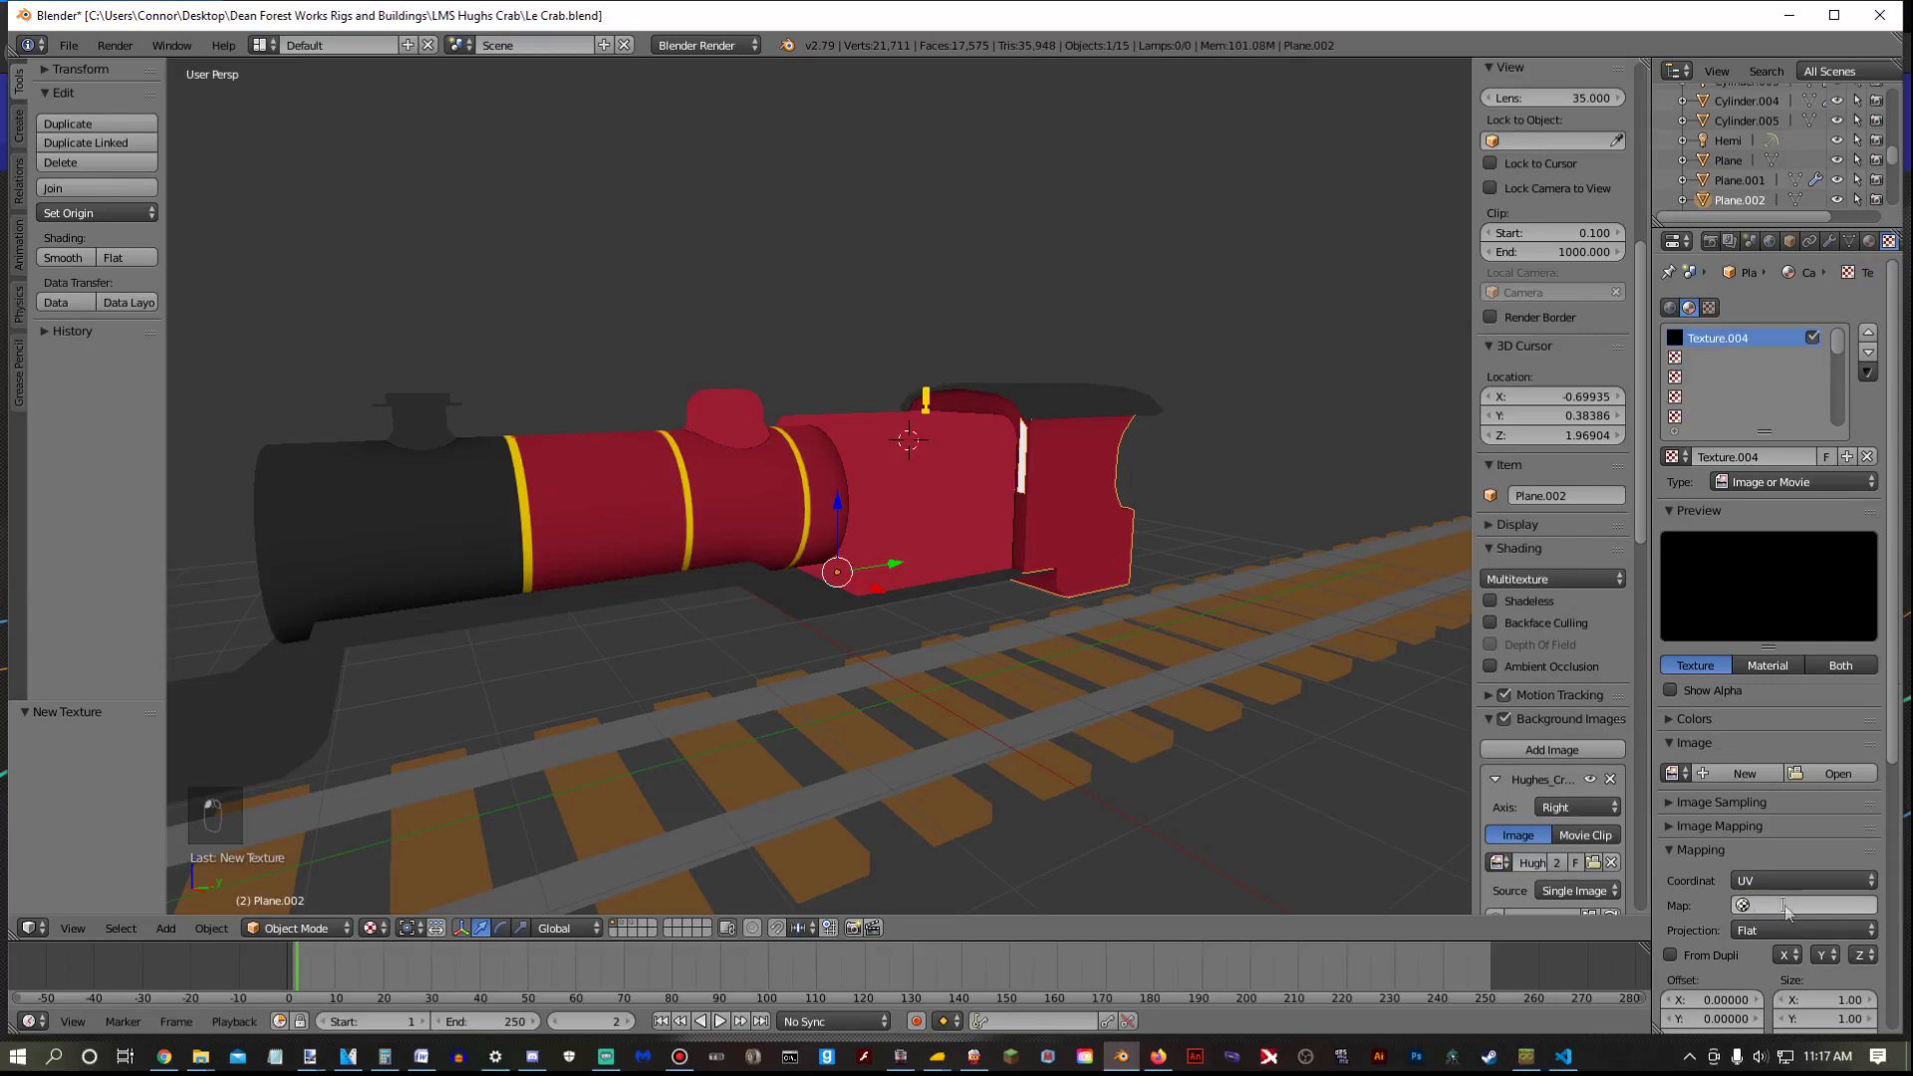
{"action": "left_click", "coordinate": [1833, 771]}
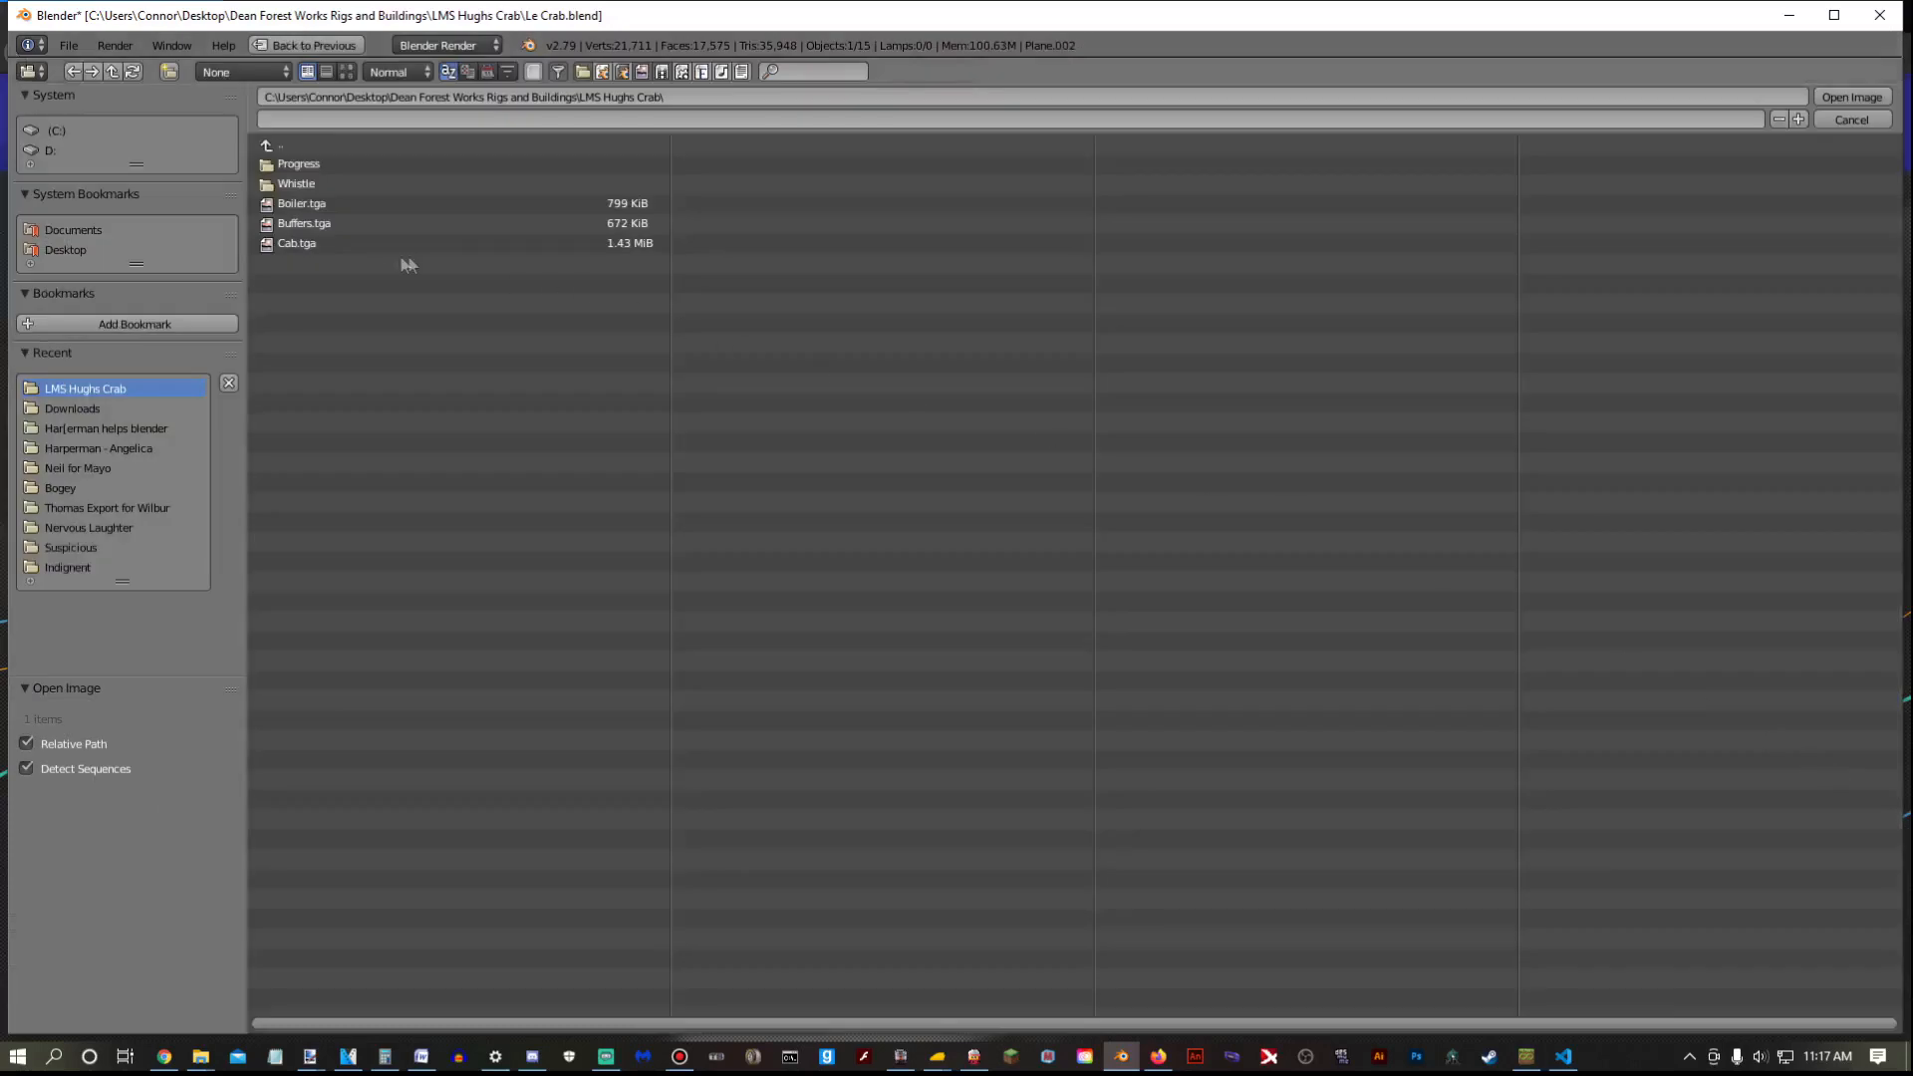
{"action": "double_click", "coordinate": [355, 240]}
{"action": "left_click", "coordinate": [1705, 920]}
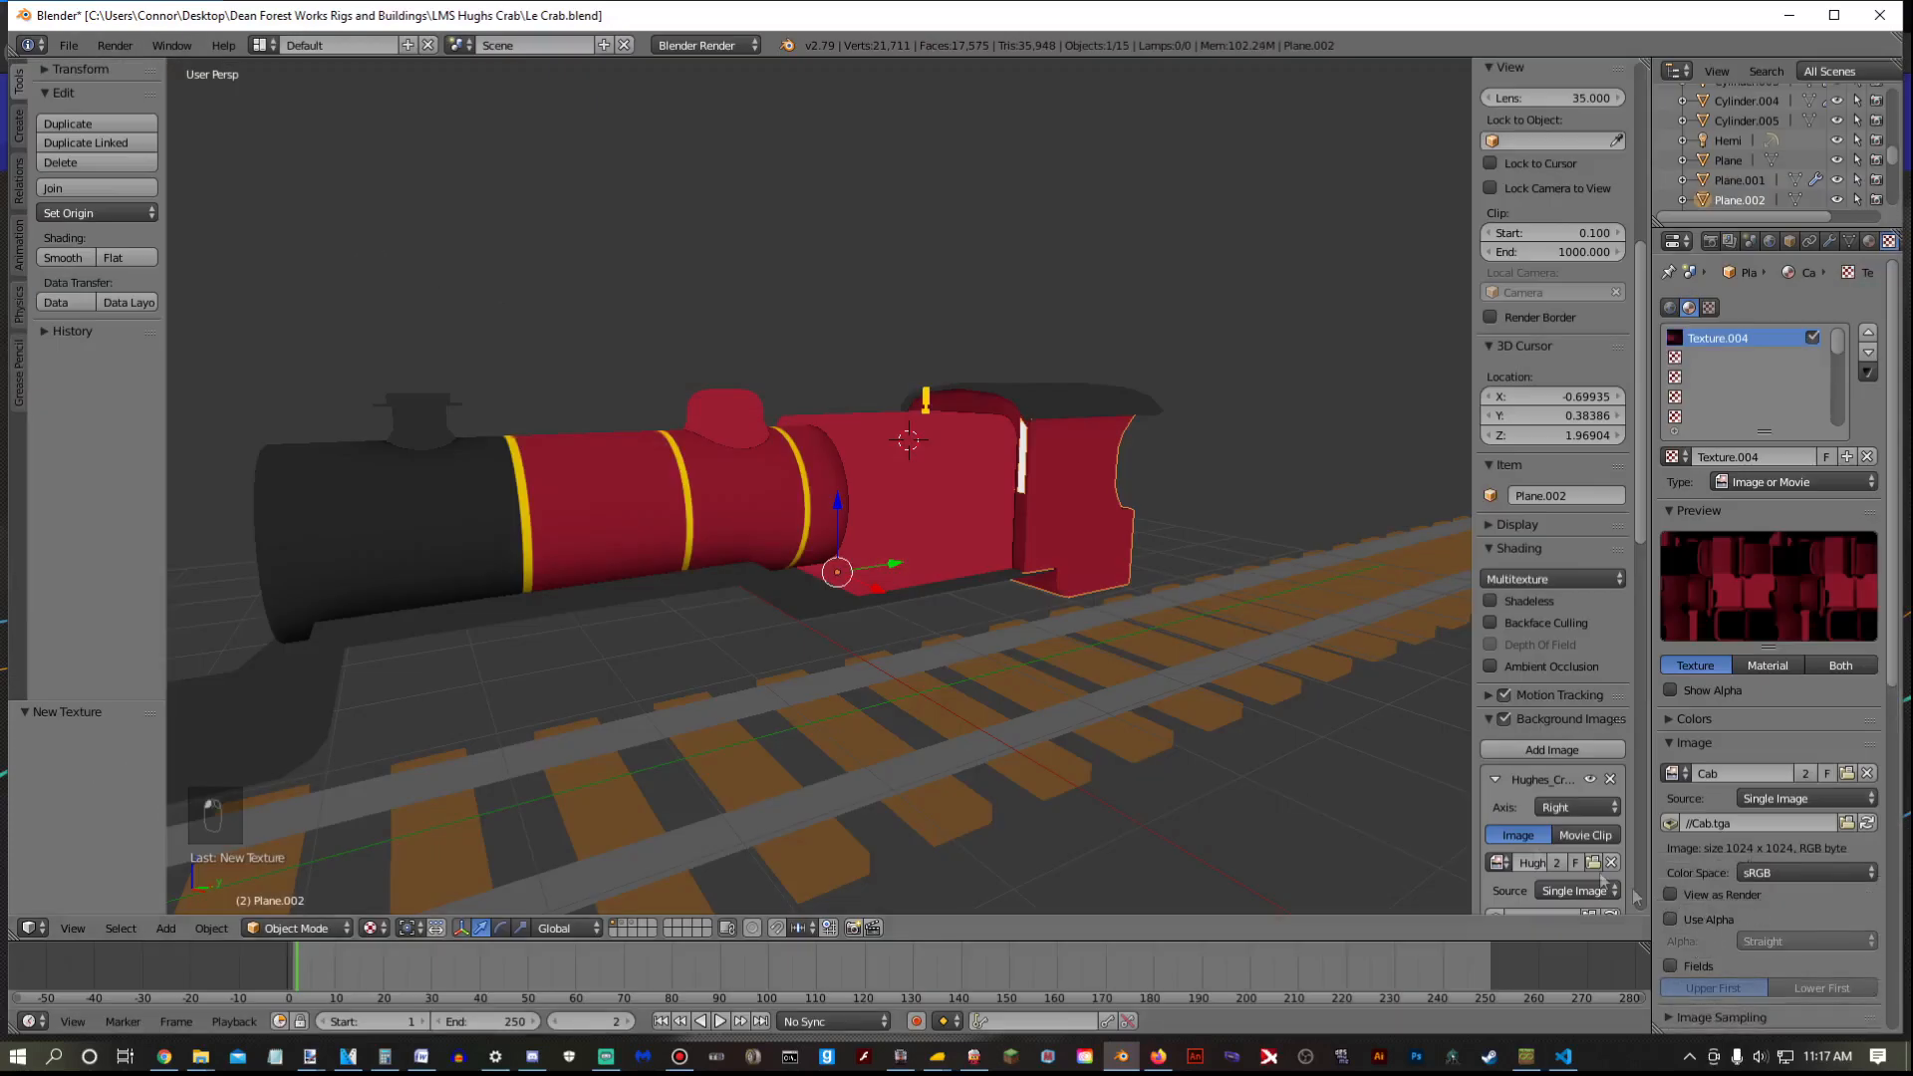
Select the red boxy boiler section ahead of the cab and unwrap its whole mesh with Smart UV Project at angle limit 63 and island margin 0.01
{"action": "middle_click_drag", "start_coordinate": [923, 632], "coordinate": [947, 646]}
{"action": "scroll", "coordinate": [947, 643], "scroll_direction": "down", "scroll_amount": 5}
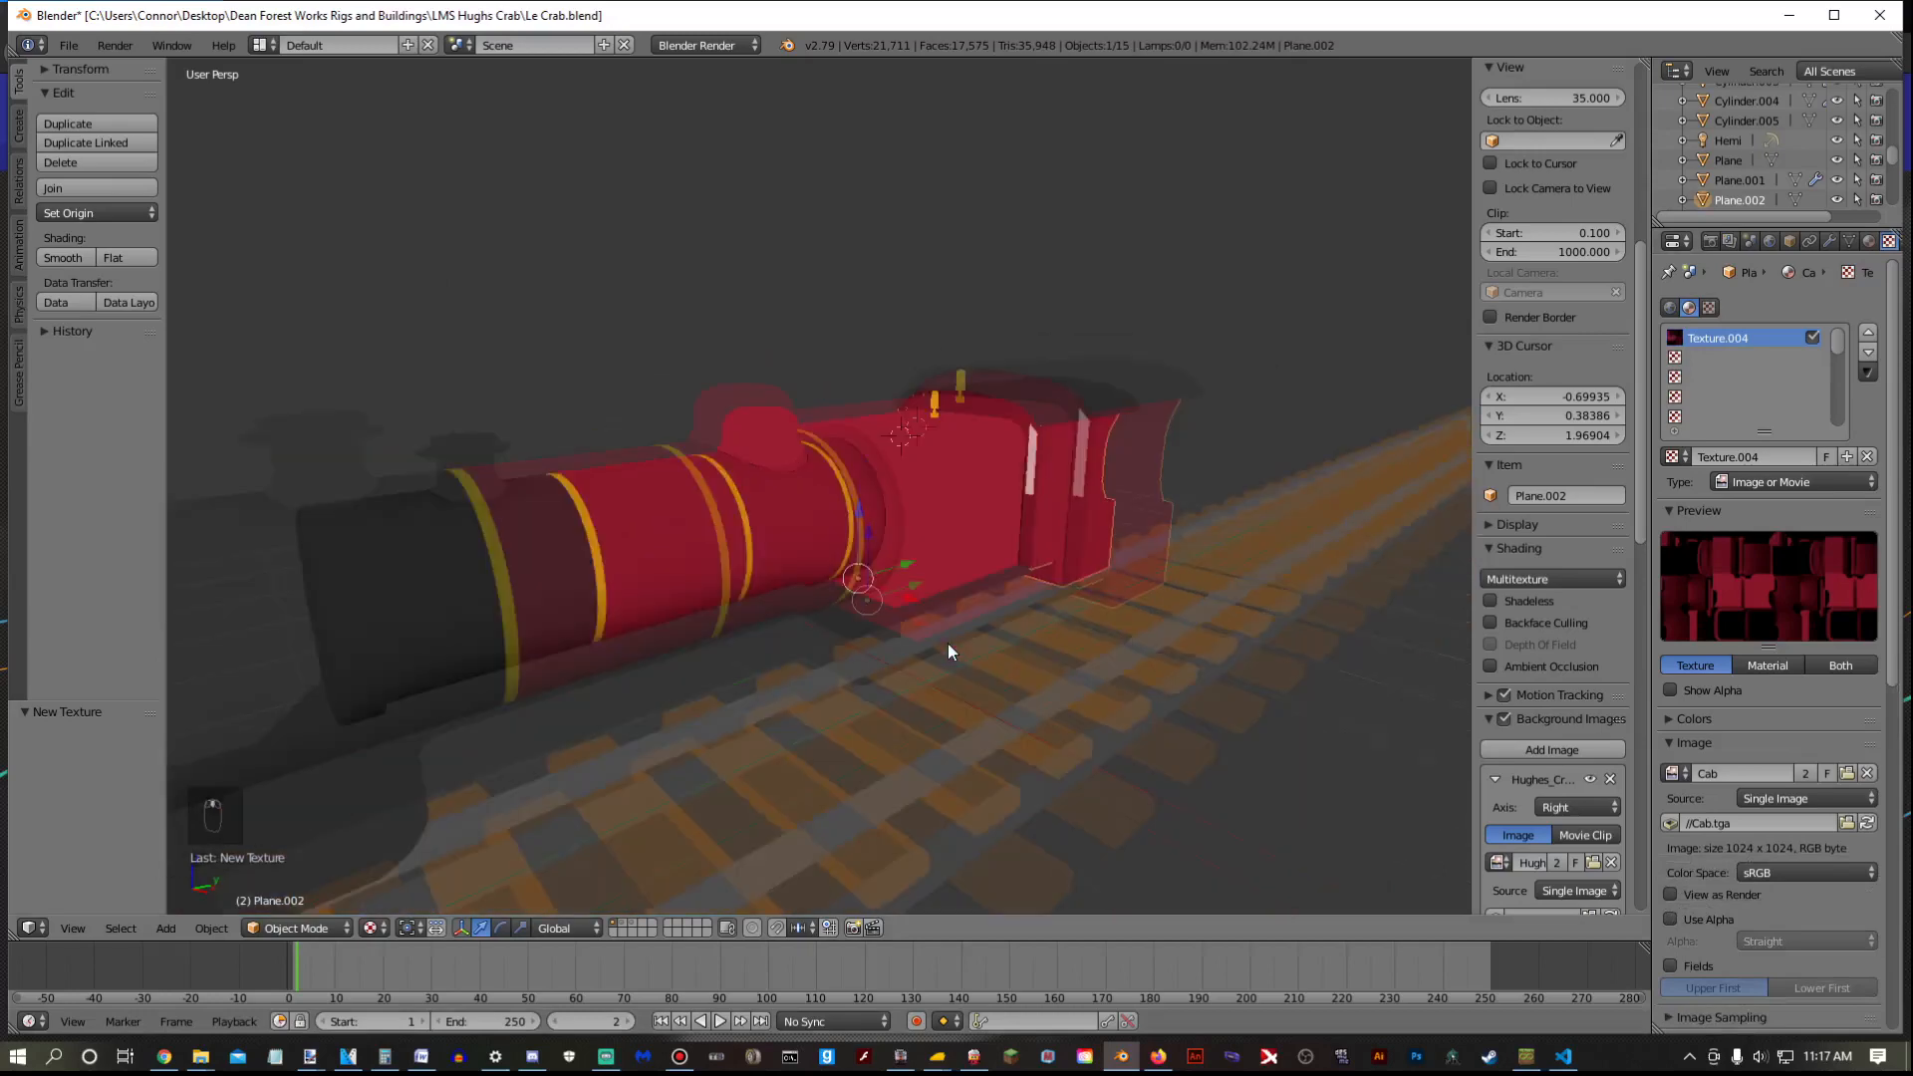
{"action": "scroll", "coordinate": [948, 644], "scroll_direction": "up", "scroll_amount": 2}
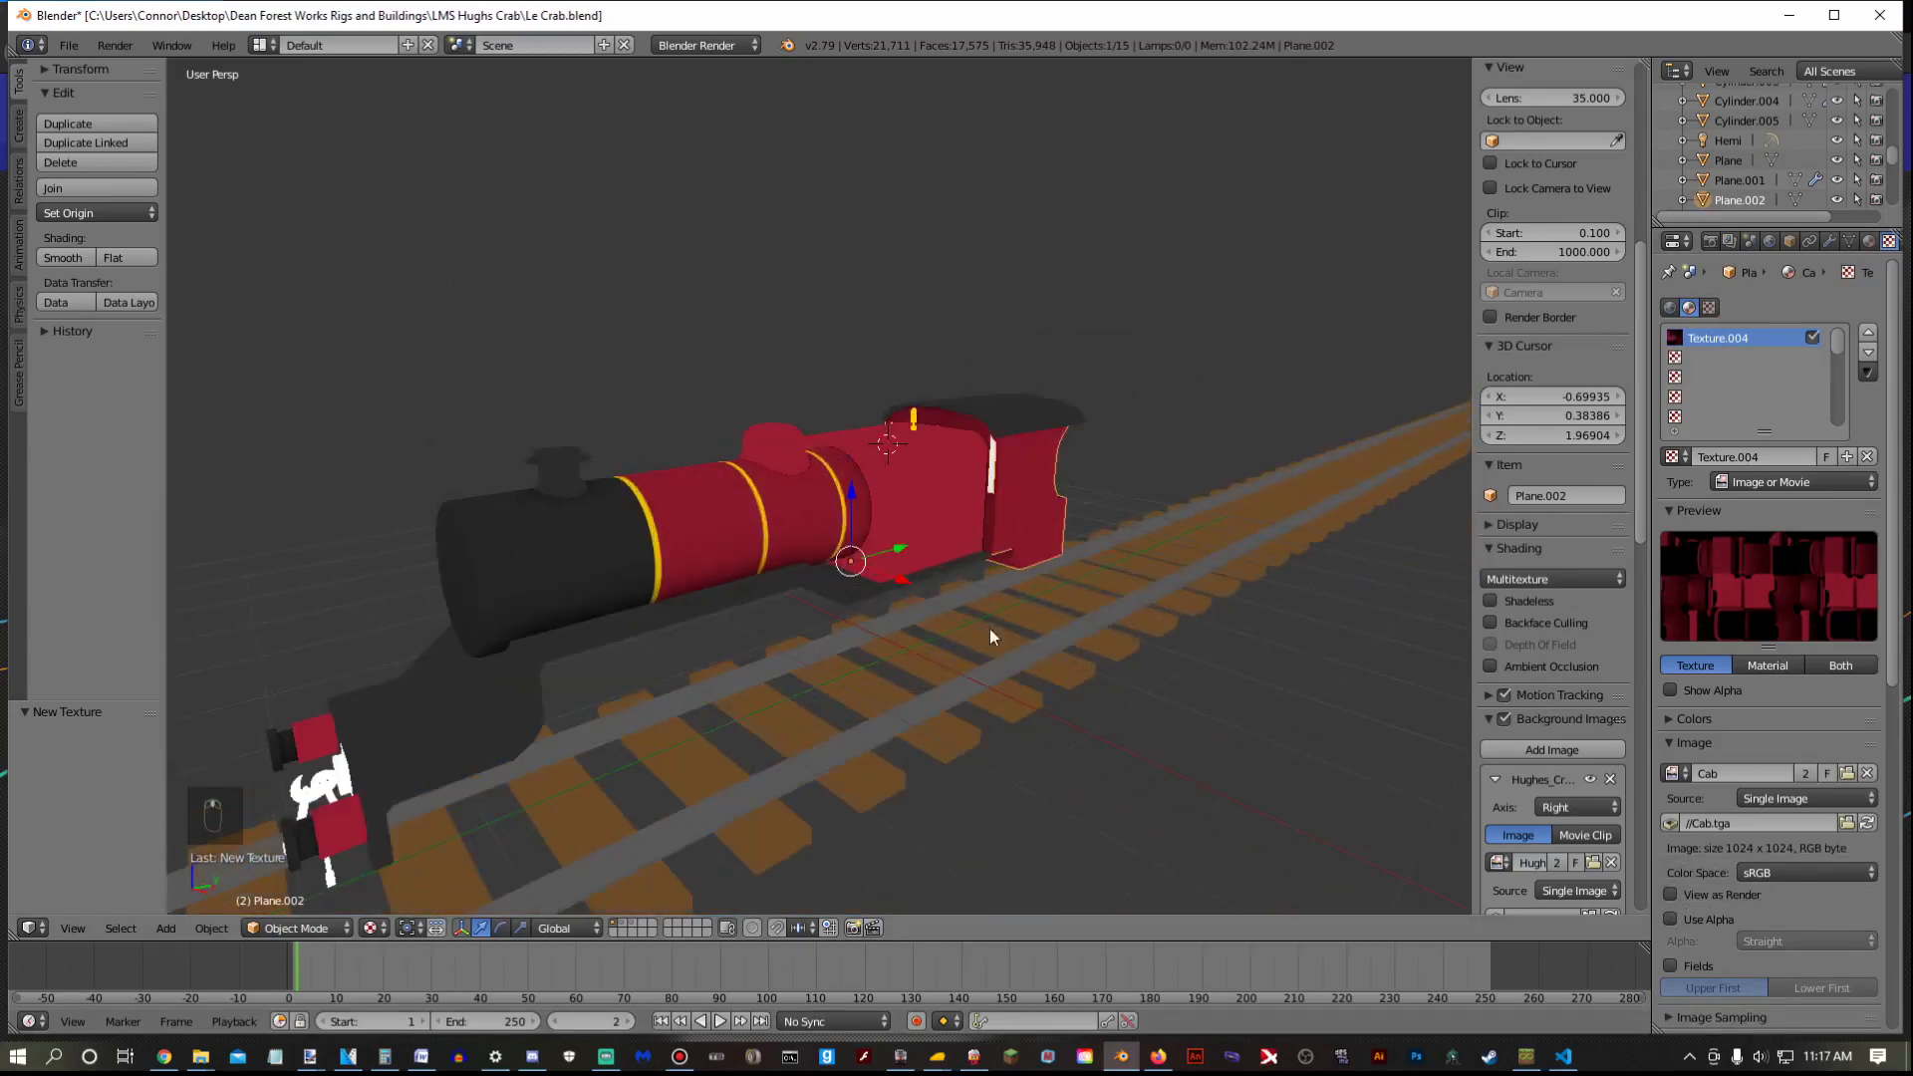
{"action": "scroll", "coordinate": [1006, 623], "scroll_direction": "up", "scroll_amount": 2}
{"action": "scroll", "coordinate": [1008, 609], "scroll_direction": "up", "scroll_amount": 2}
{"action": "right_click", "coordinate": [1031, 522]}
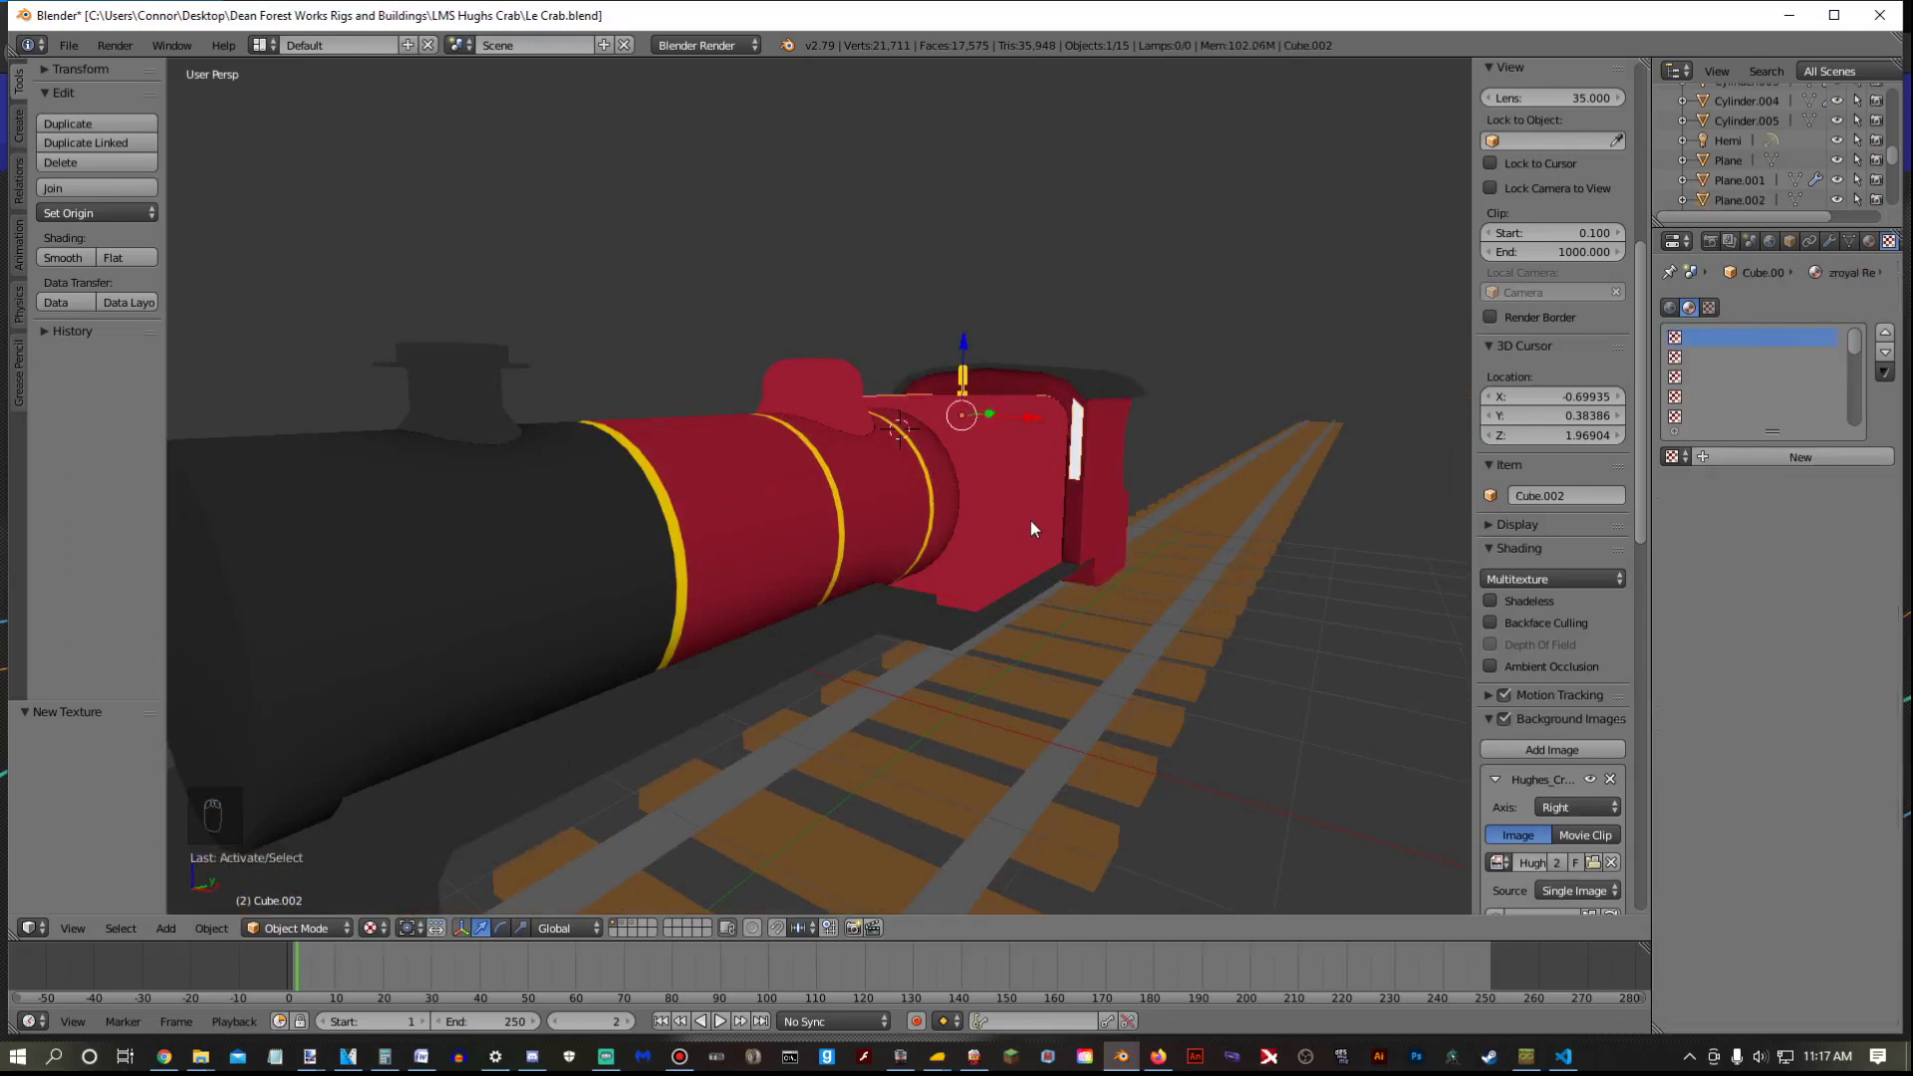
{"action": "key", "text": "Tab"}
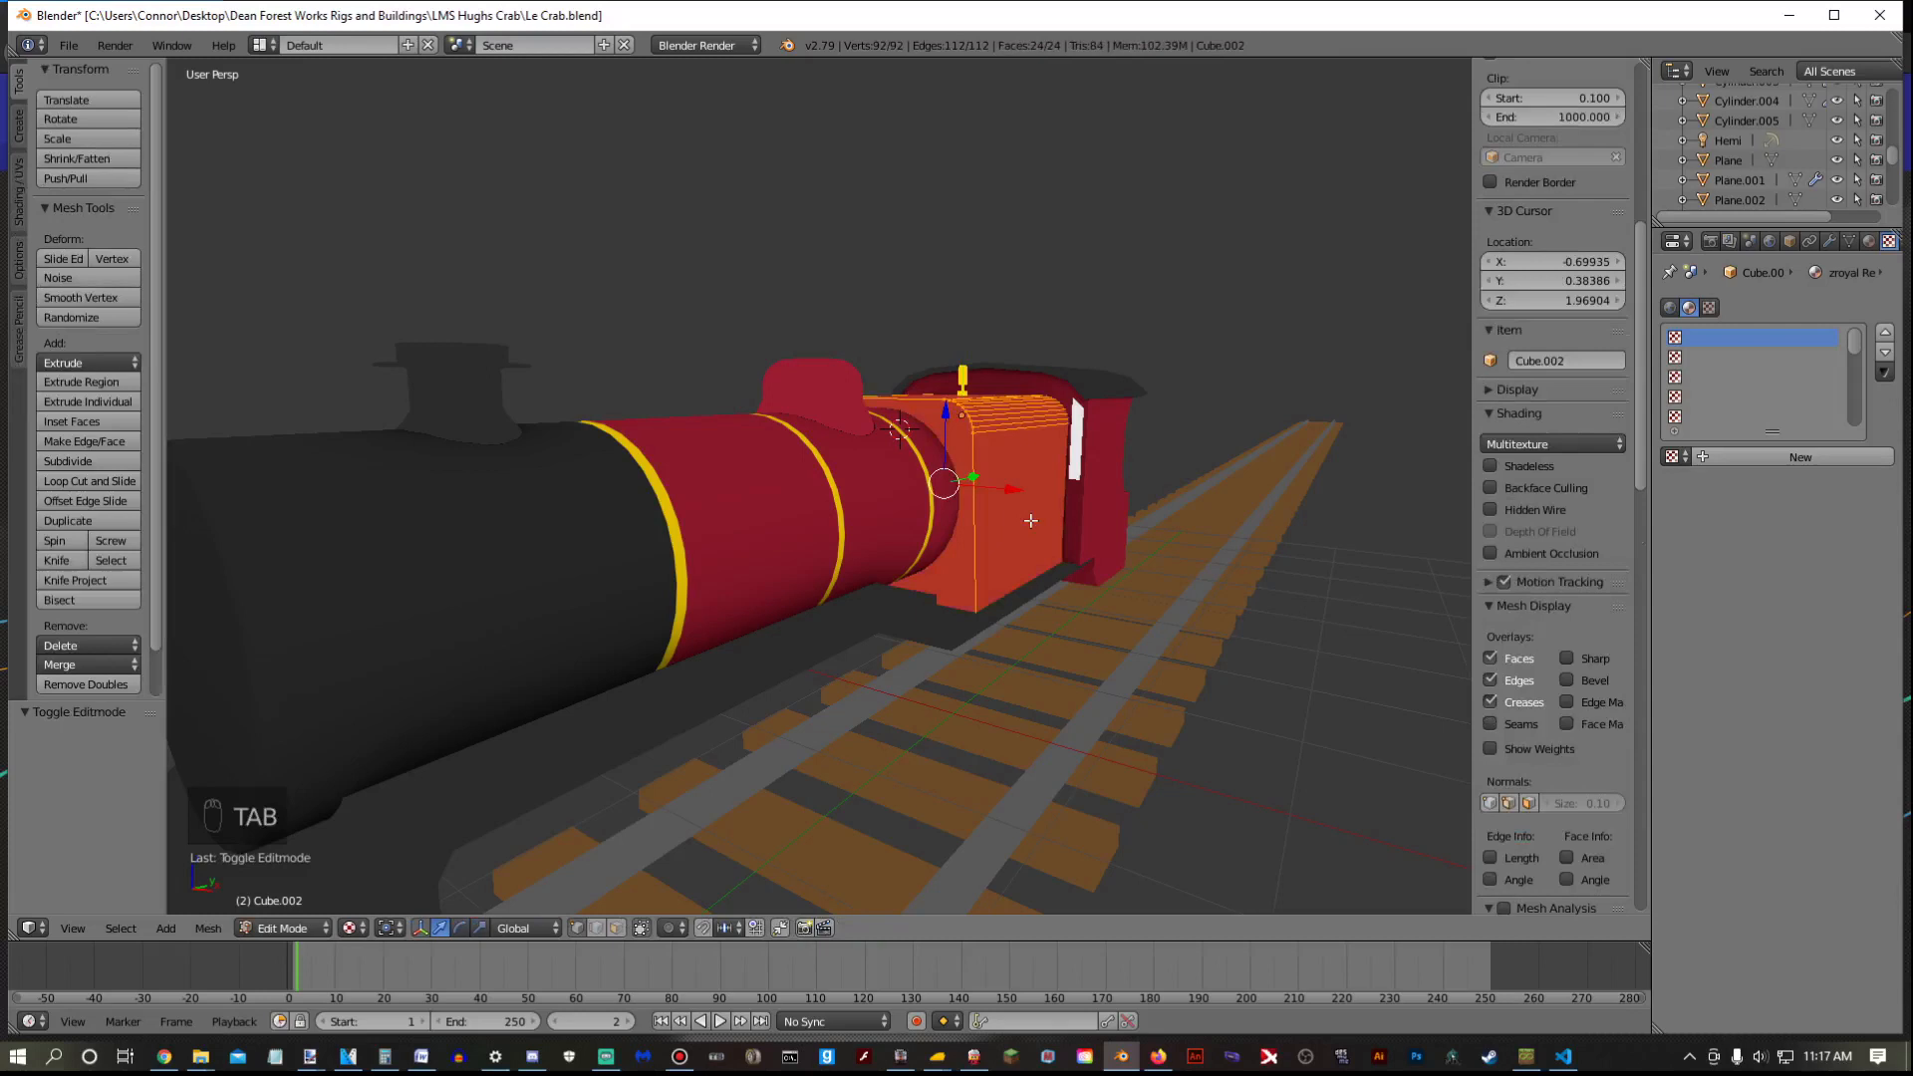
{"action": "key", "text": "a"}
{"action": "key", "text": "a"}
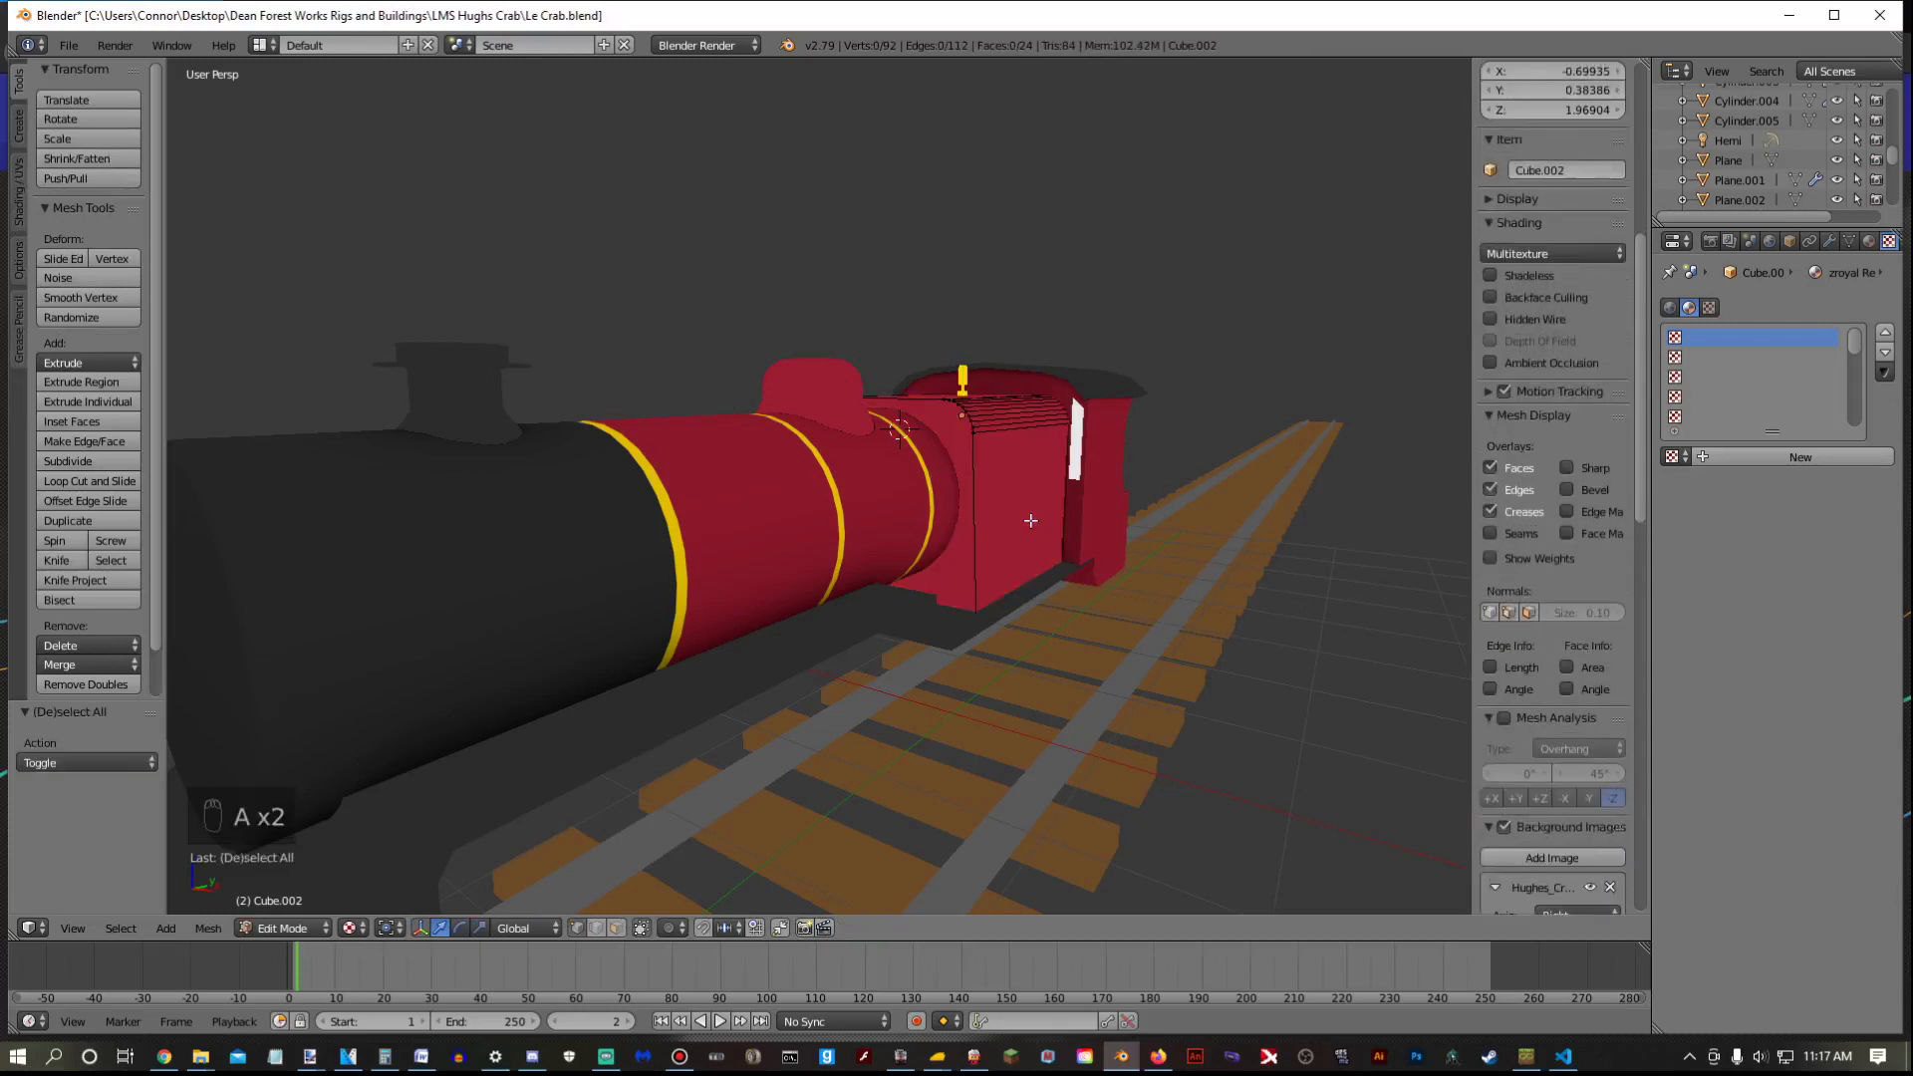
{"action": "key", "text": "a"}
{"action": "key", "text": "u"}
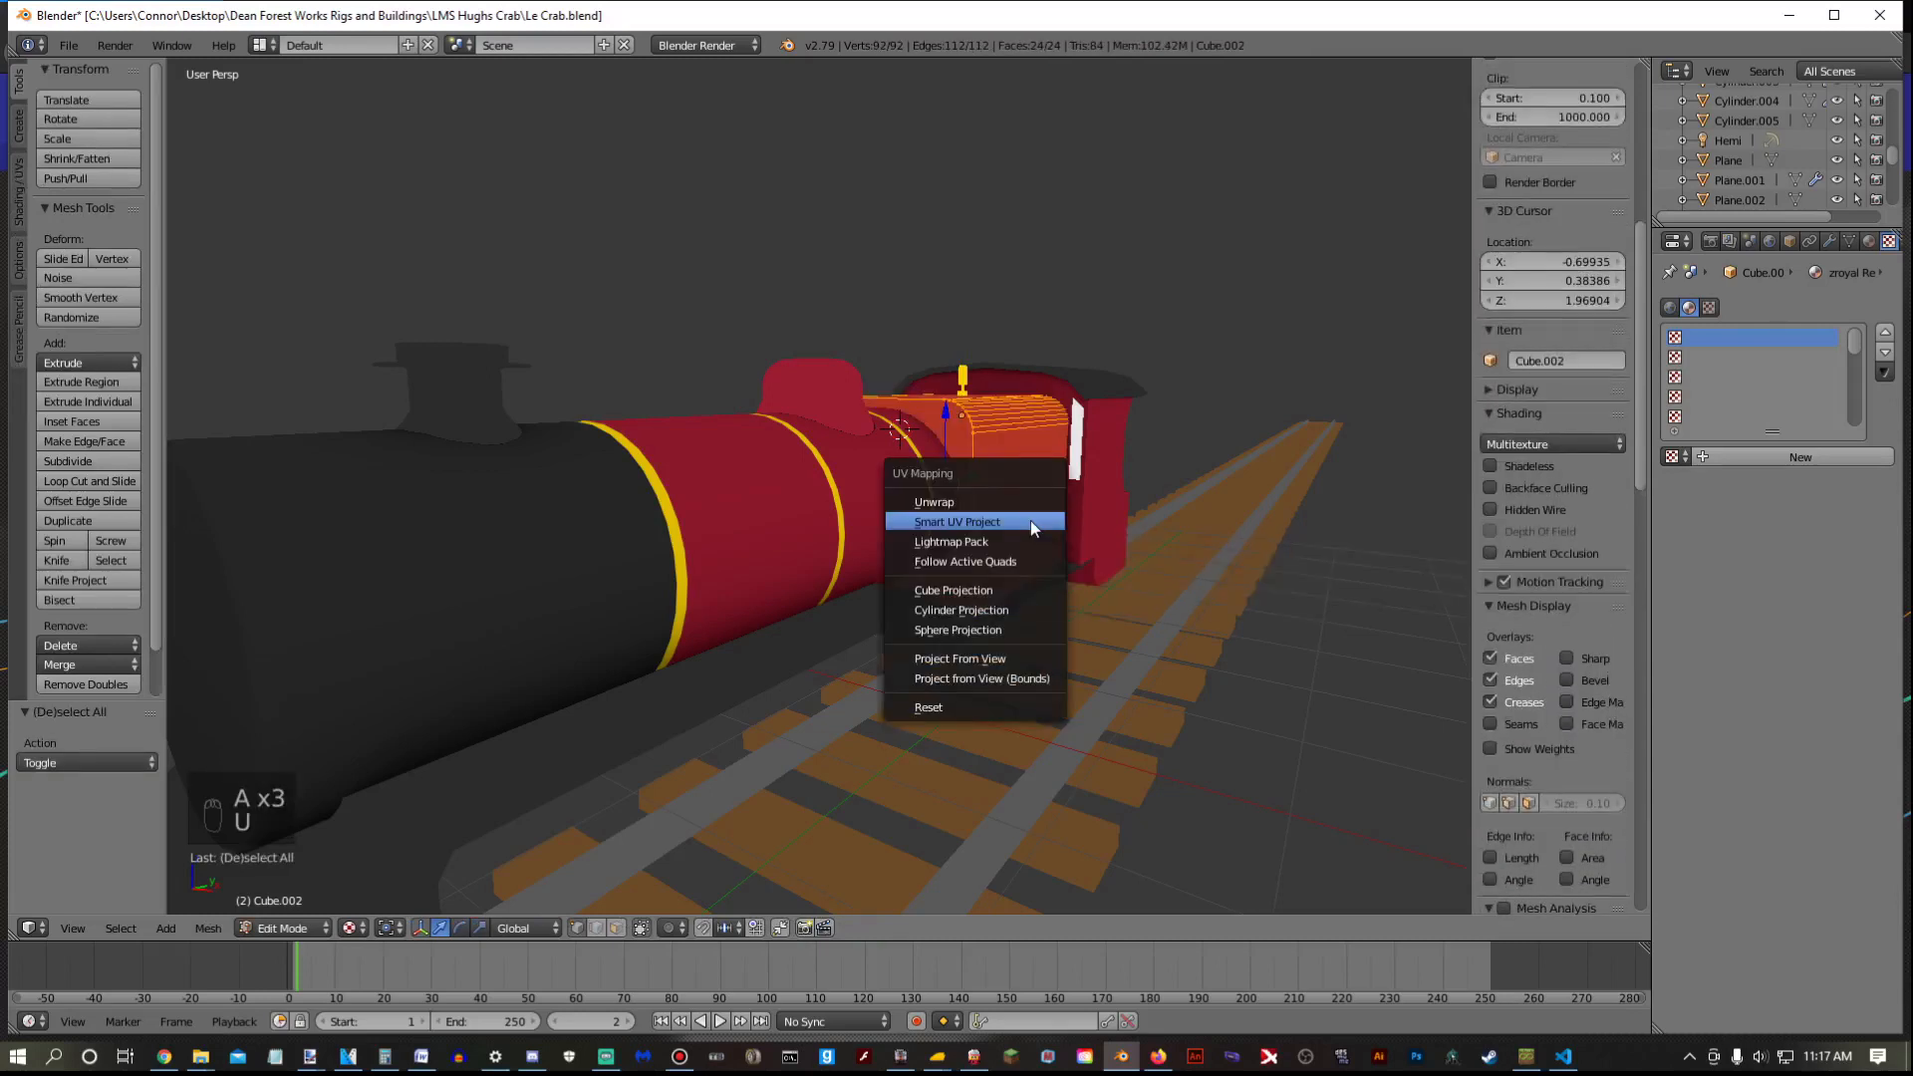
{"action": "left_click", "coordinate": [1030, 520]}
{"action": "left_click", "coordinate": [1032, 667]}
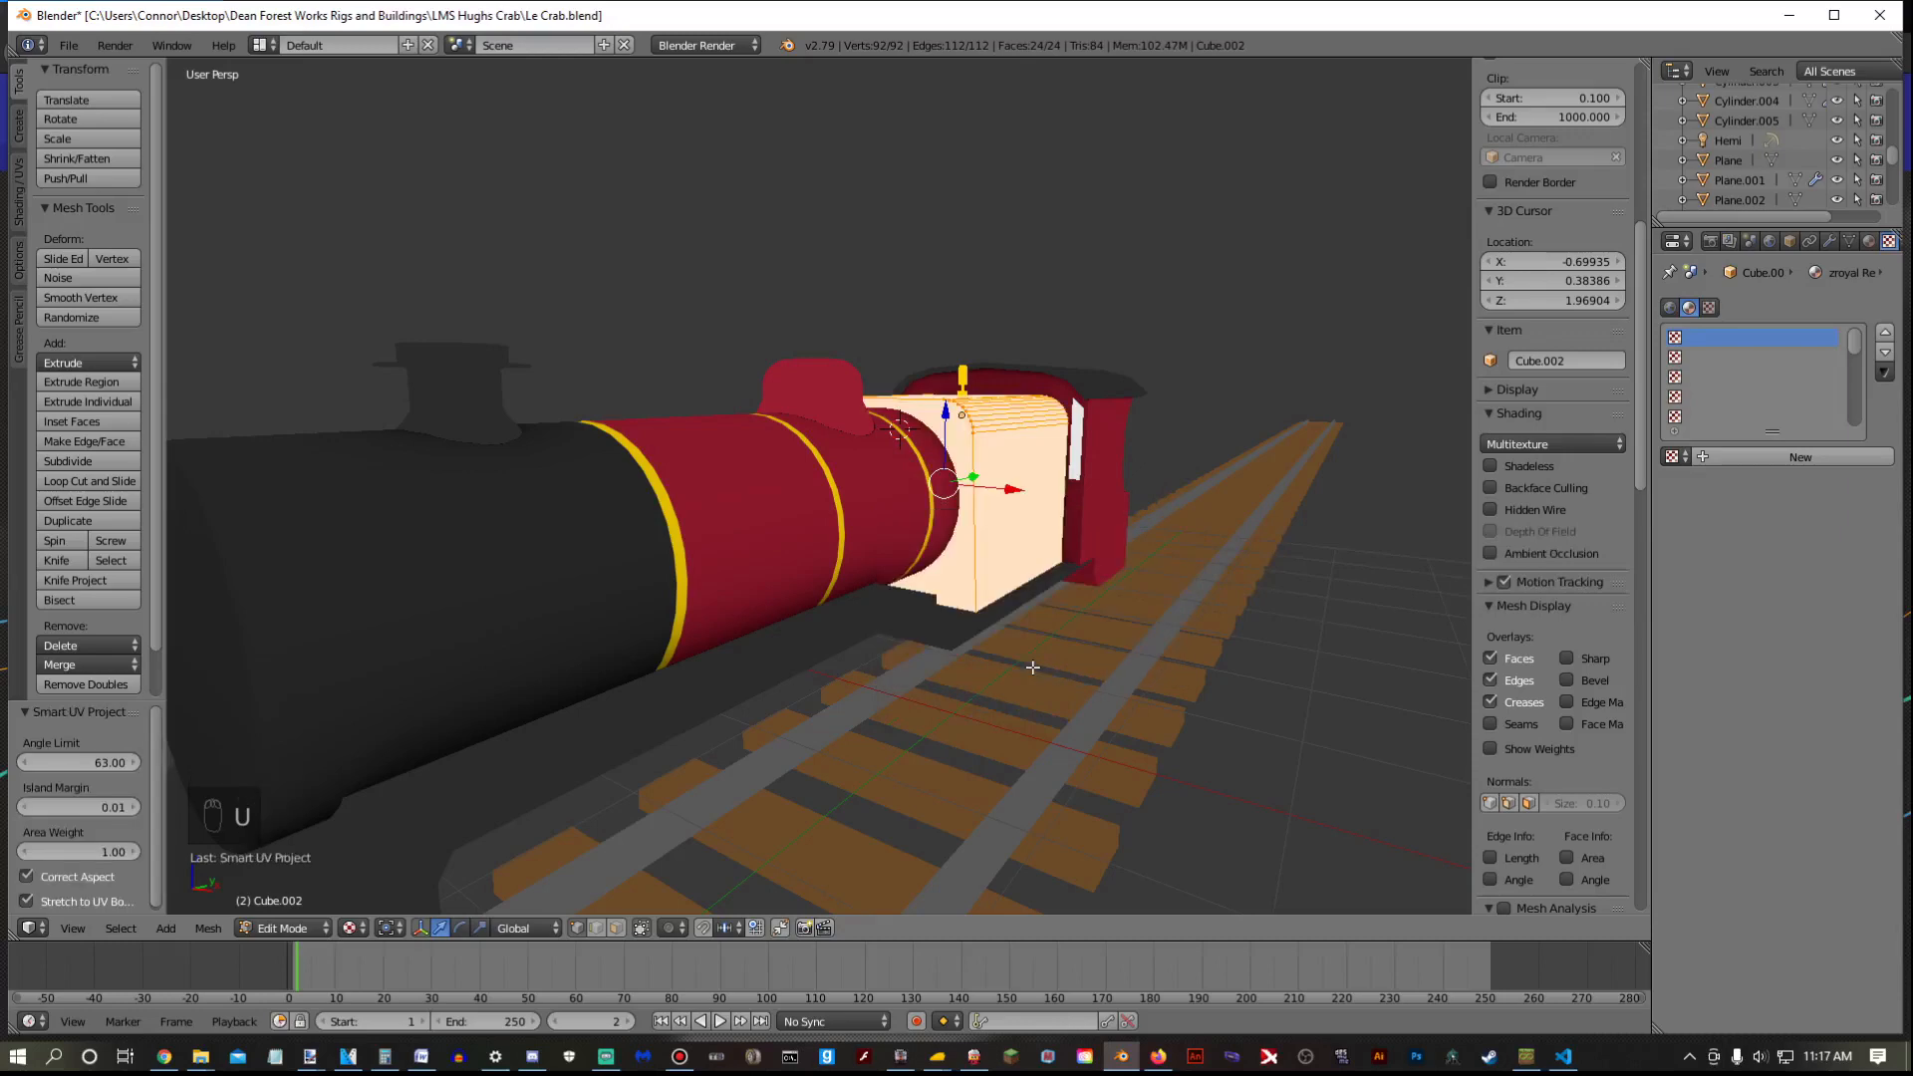
Open a UV/Image Editor beside the 3D view and create a new 1024 by 1024 px image named Box Boiler
{"action": "left_click", "coordinate": [1869, 244]}
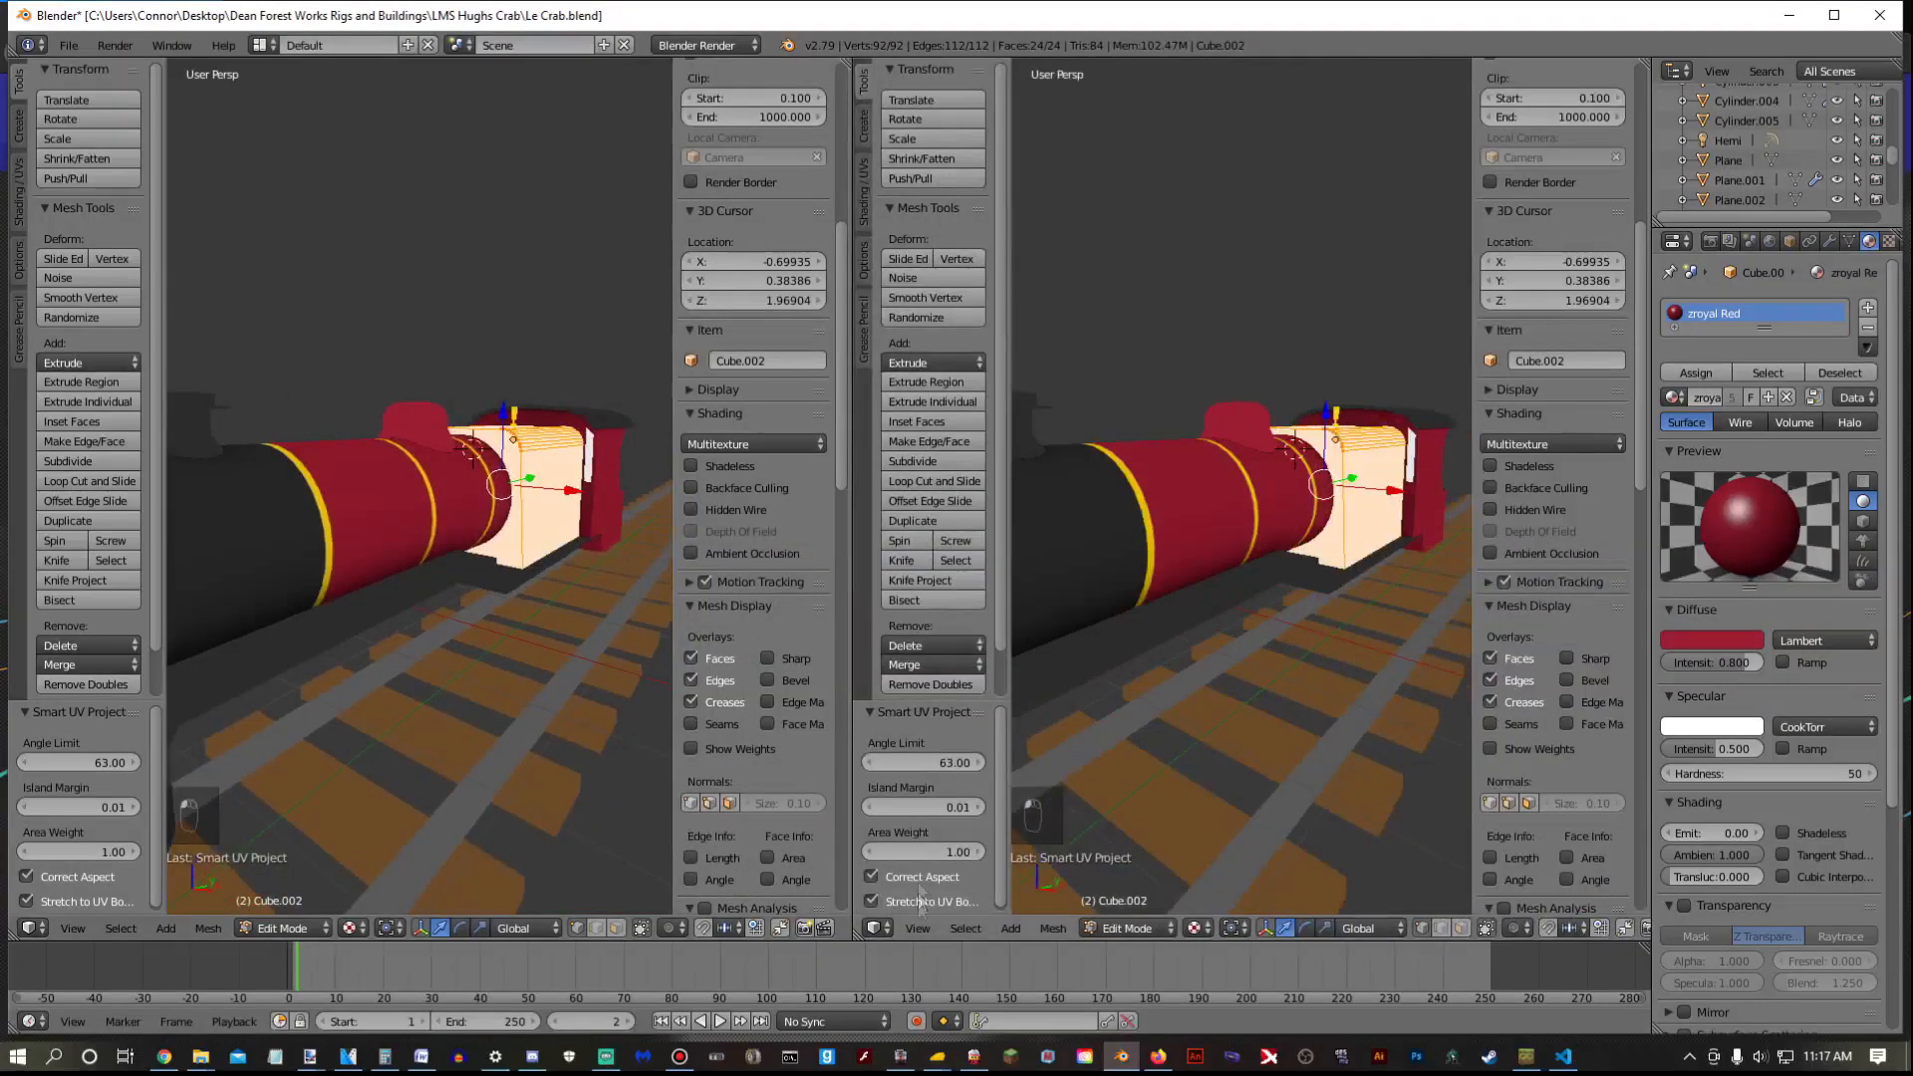
{"action": "left_click", "coordinate": [876, 927]}
{"action": "left_click", "coordinate": [915, 773]}
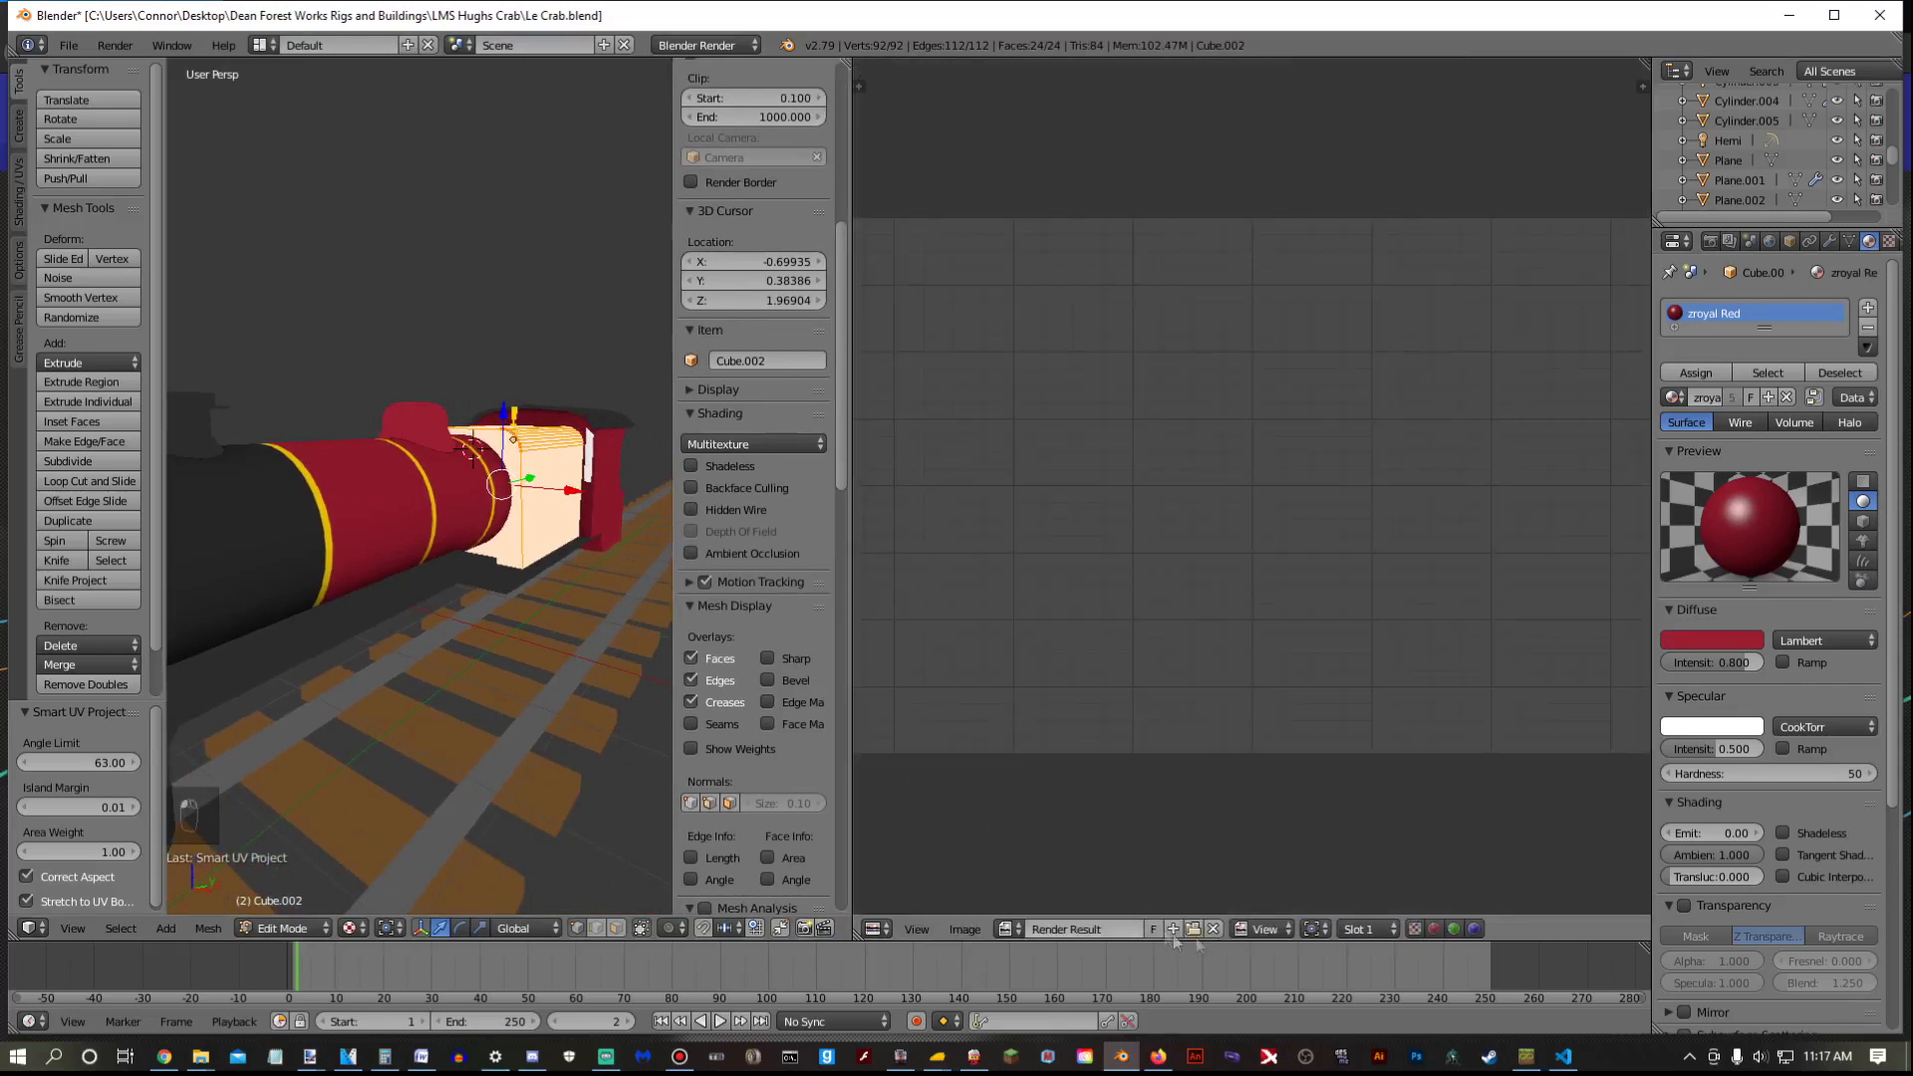
{"action": "left_click", "coordinate": [1124, 930]}
{"action": "left_click", "coordinate": [1257, 855]}
{"action": "key", "text": "BackSpace"}
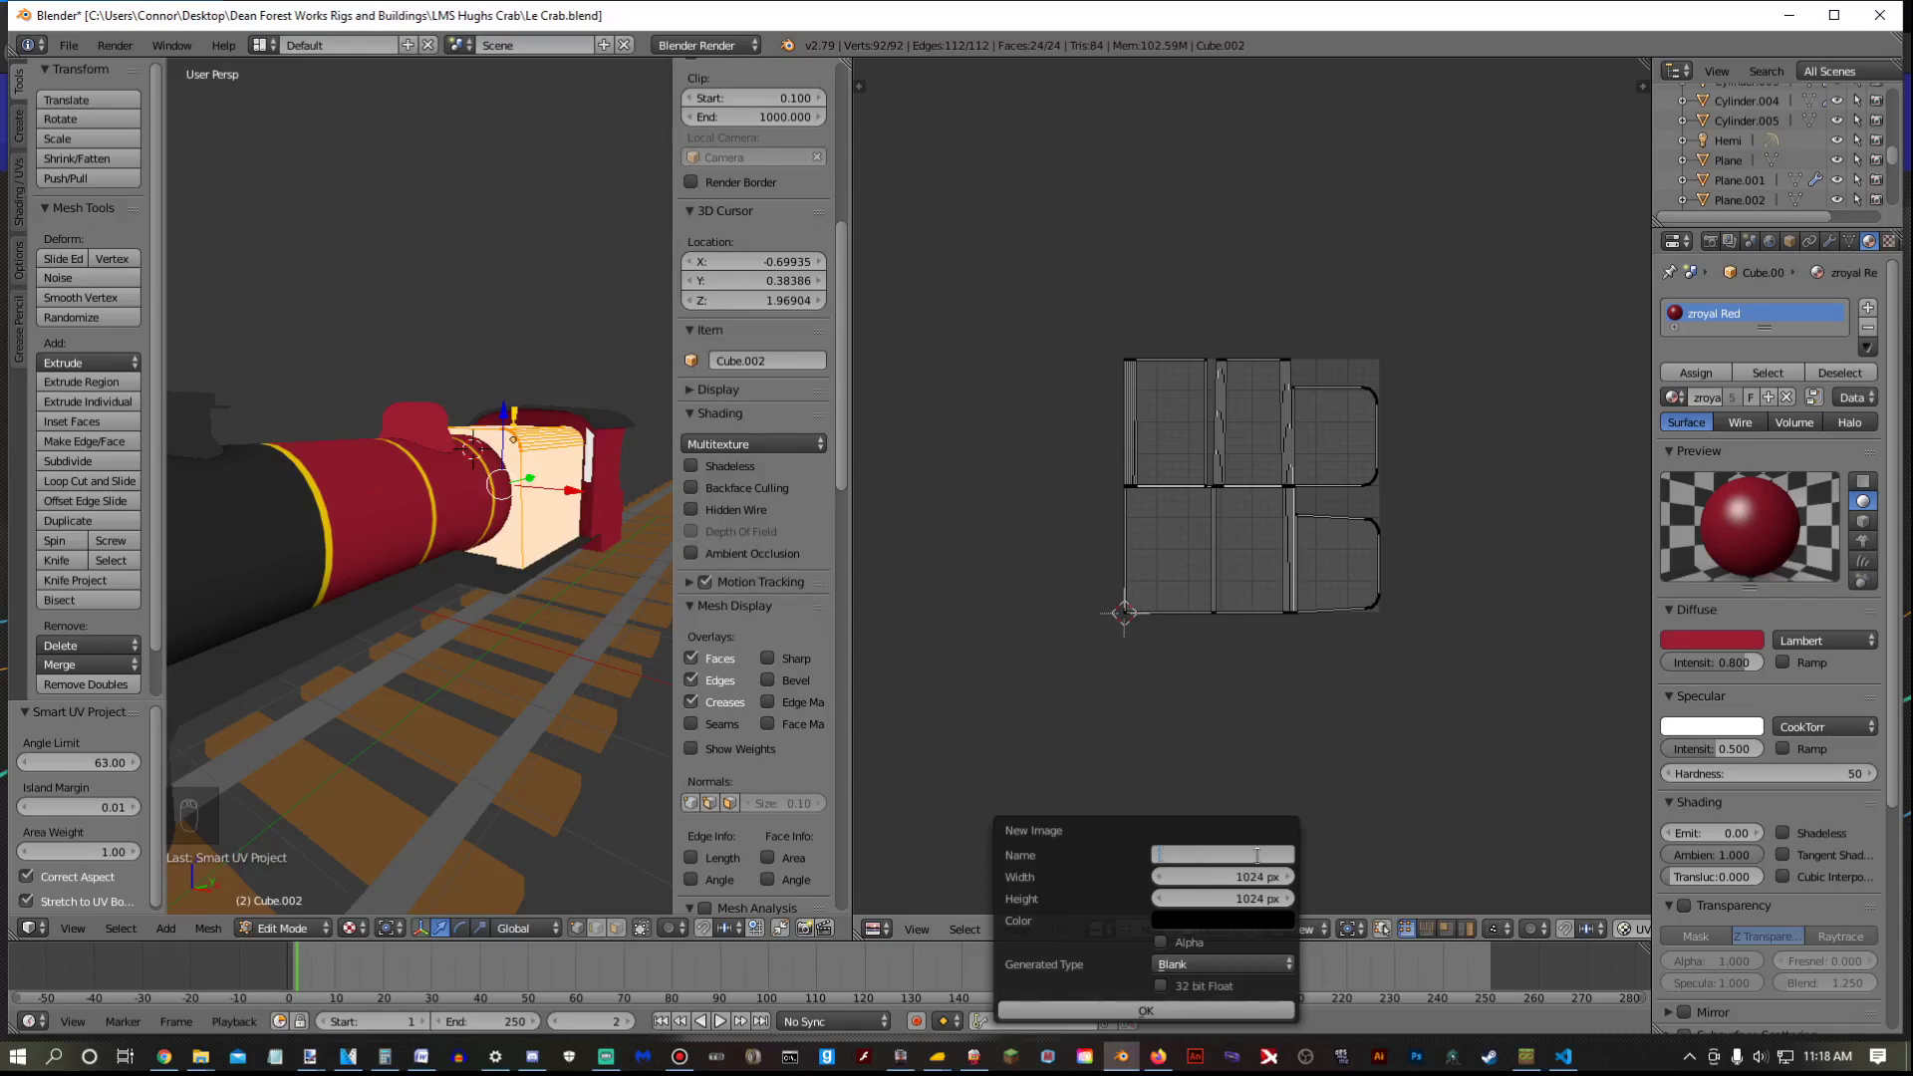
{"action": "type", "text": "Box Boiler"}
{"action": "key", "text": "Return"}
{"action": "left_click", "coordinate": [1235, 1011]}
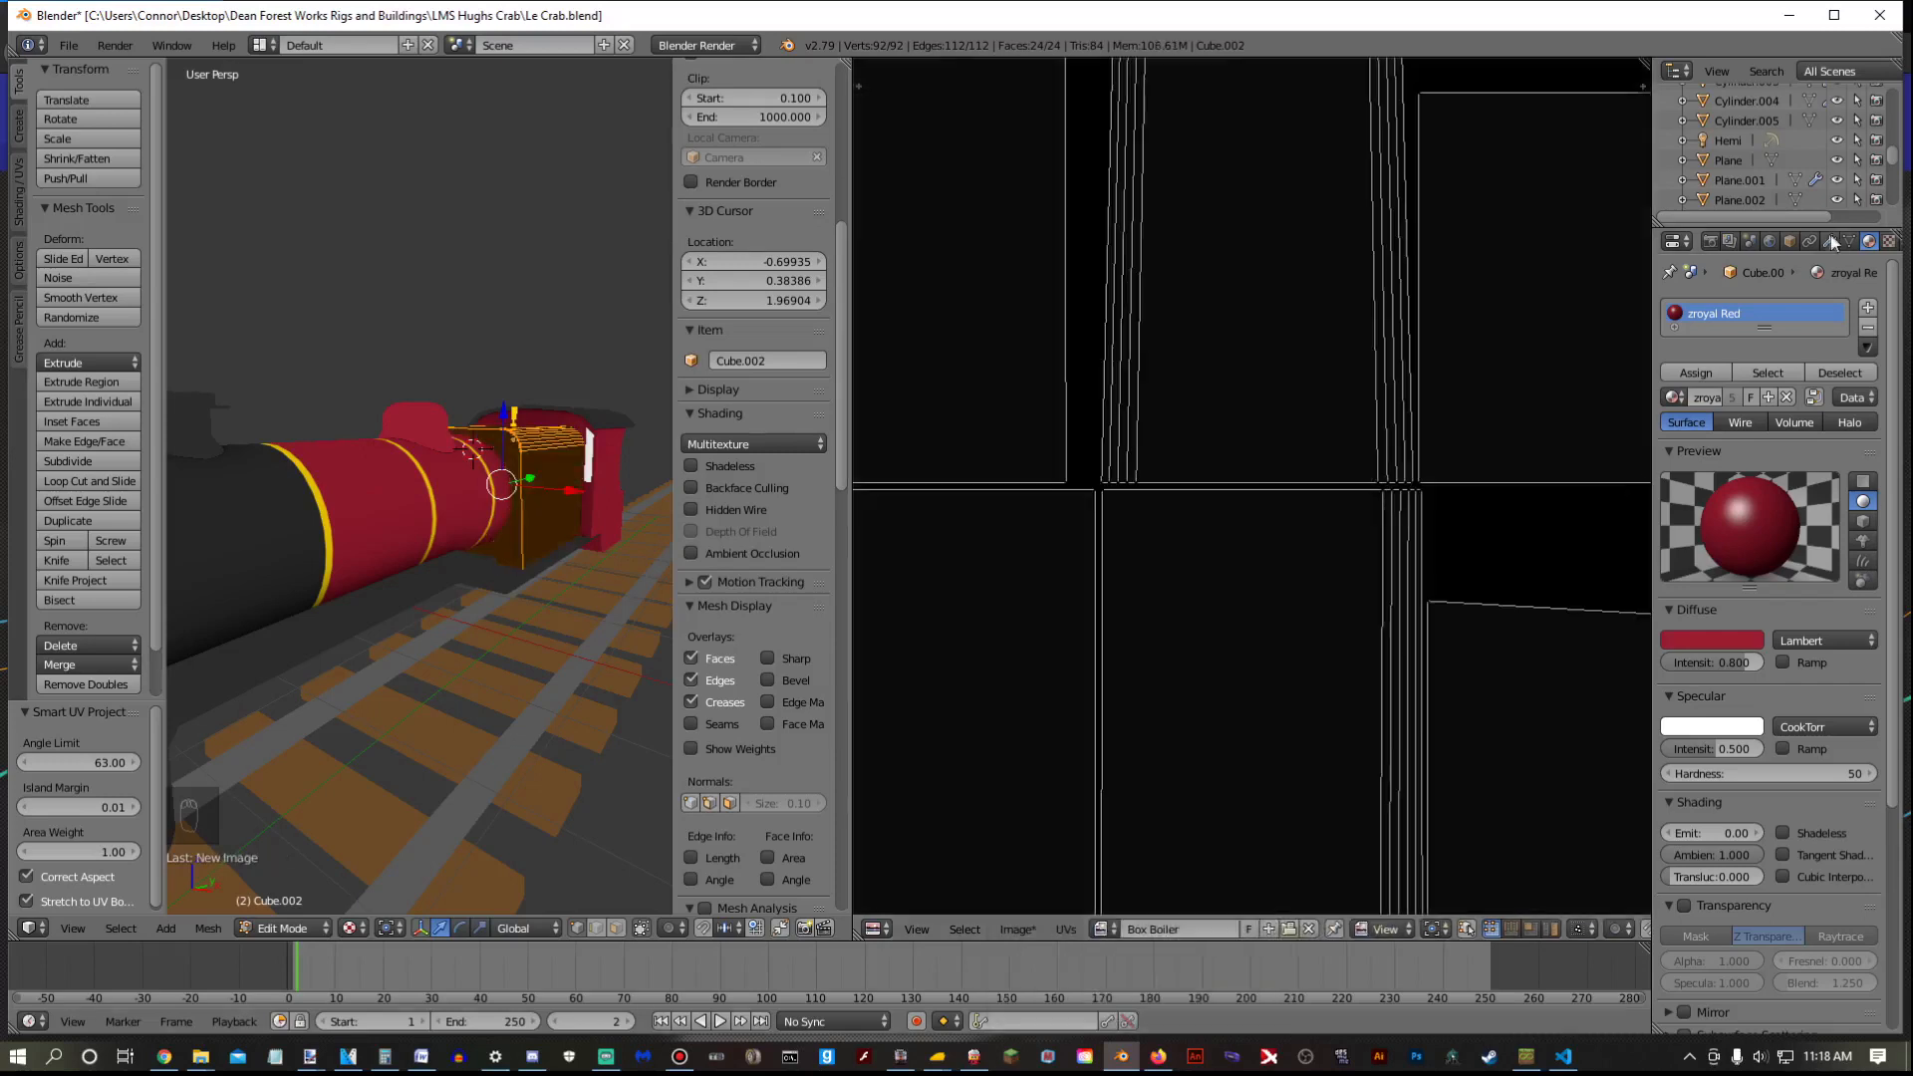
Bake the boxy boiler section's texture onto the Box Boiler image, then return to Object Mode
{"action": "left_click", "coordinate": [1709, 241]}
{"action": "left_click", "coordinate": [1770, 1018]}
{"action": "scroll", "coordinate": [380, 619], "scroll_direction": "down", "scroll_amount": 1}
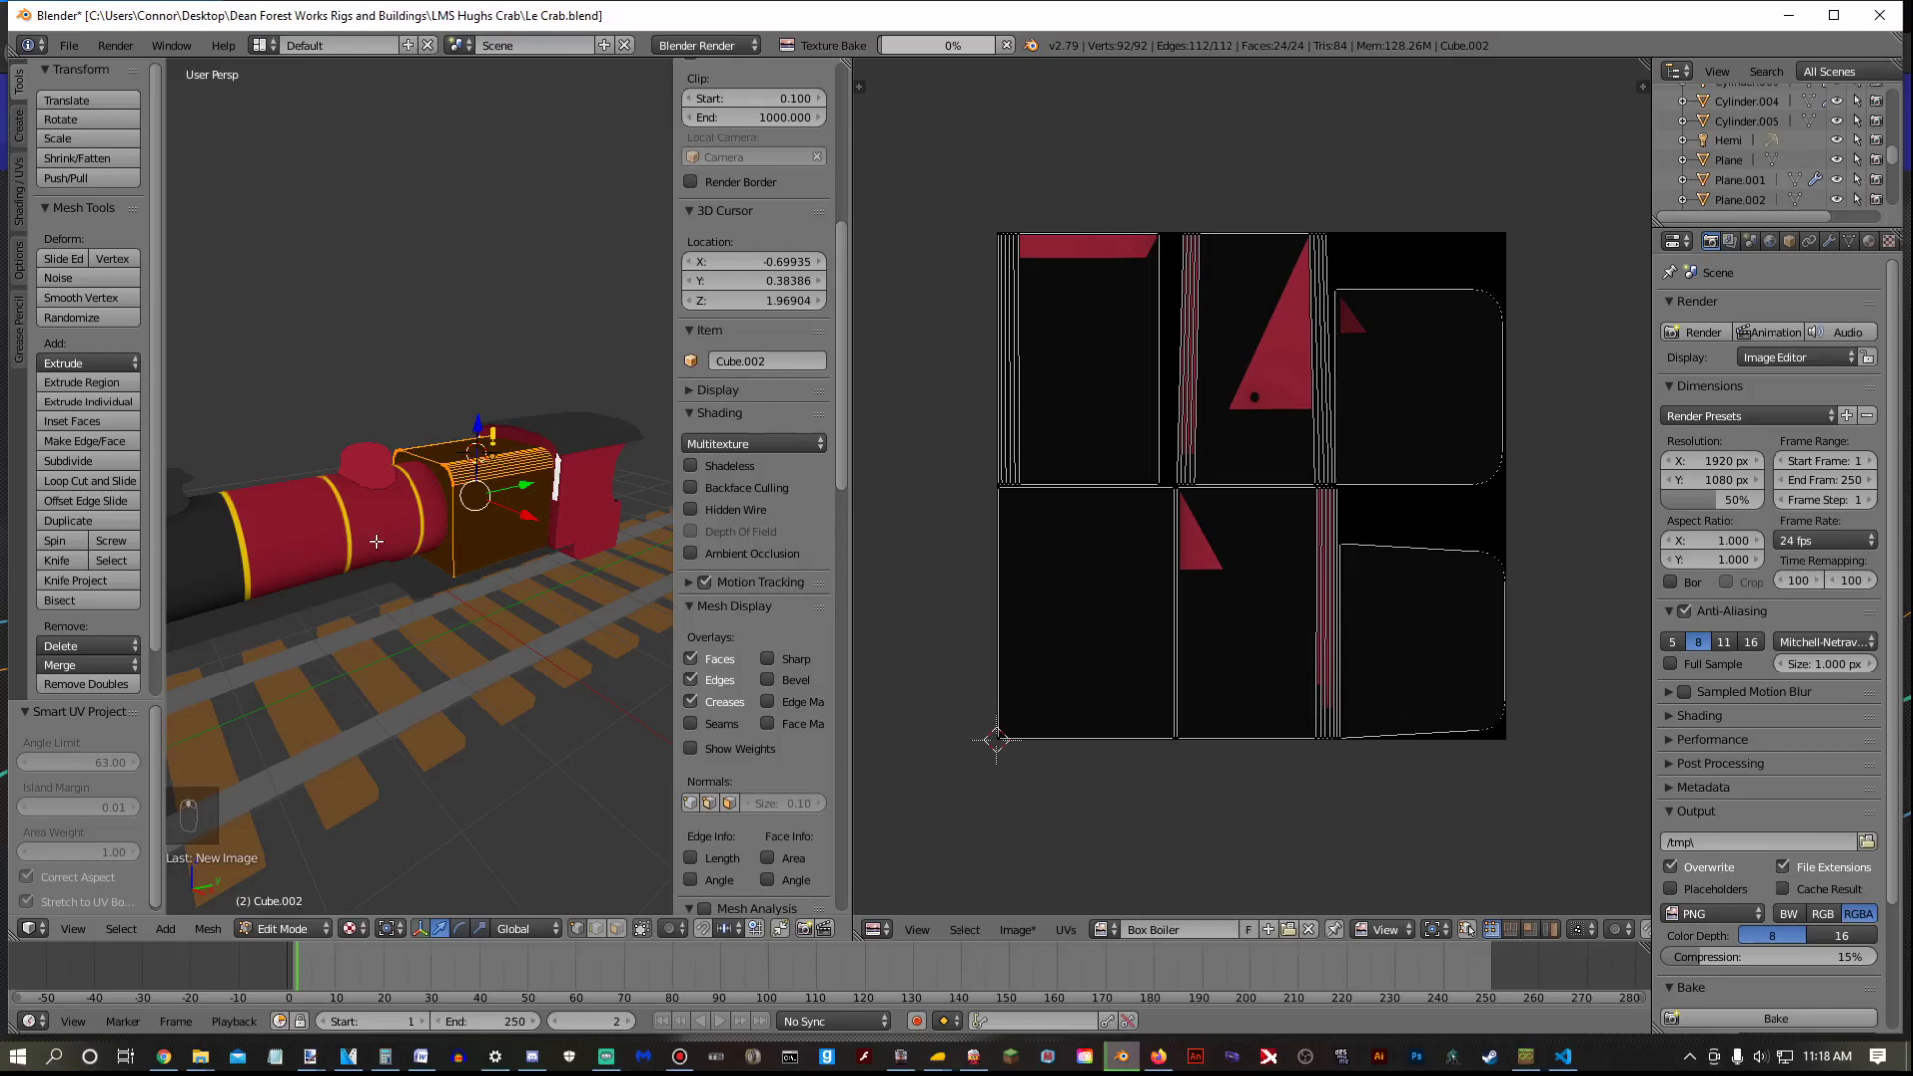
{"action": "middle_click_drag", "start_coordinate": [375, 541], "coordinate": [434, 628]}
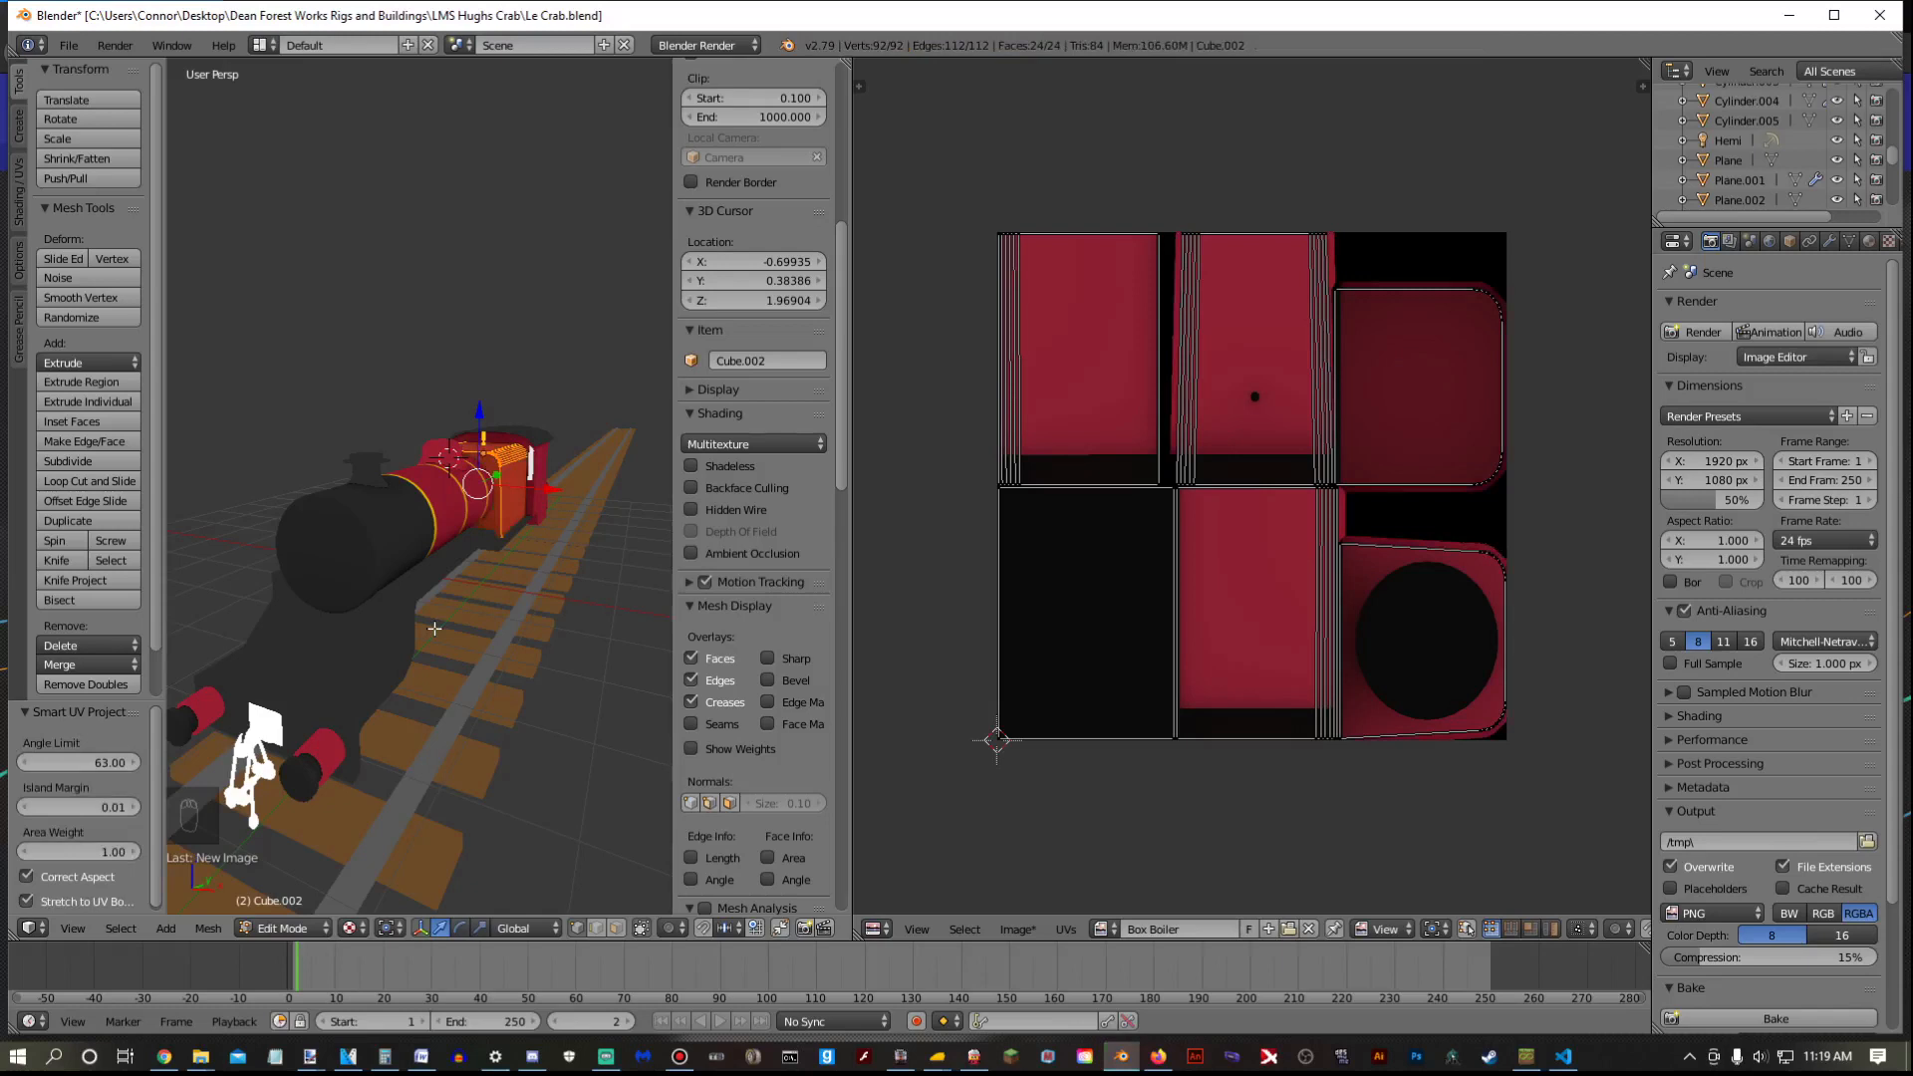
{"action": "key", "text": "Tab"}
Save the baked image in Targa format as Box Boiler.tga and merge the image editor back into the 3D view
{"action": "middle_click_drag", "start_coordinate": [456, 542], "coordinate": [702, 581]}
{"action": "scroll", "coordinate": [488, 547], "scroll_direction": "up", "scroll_amount": 5}
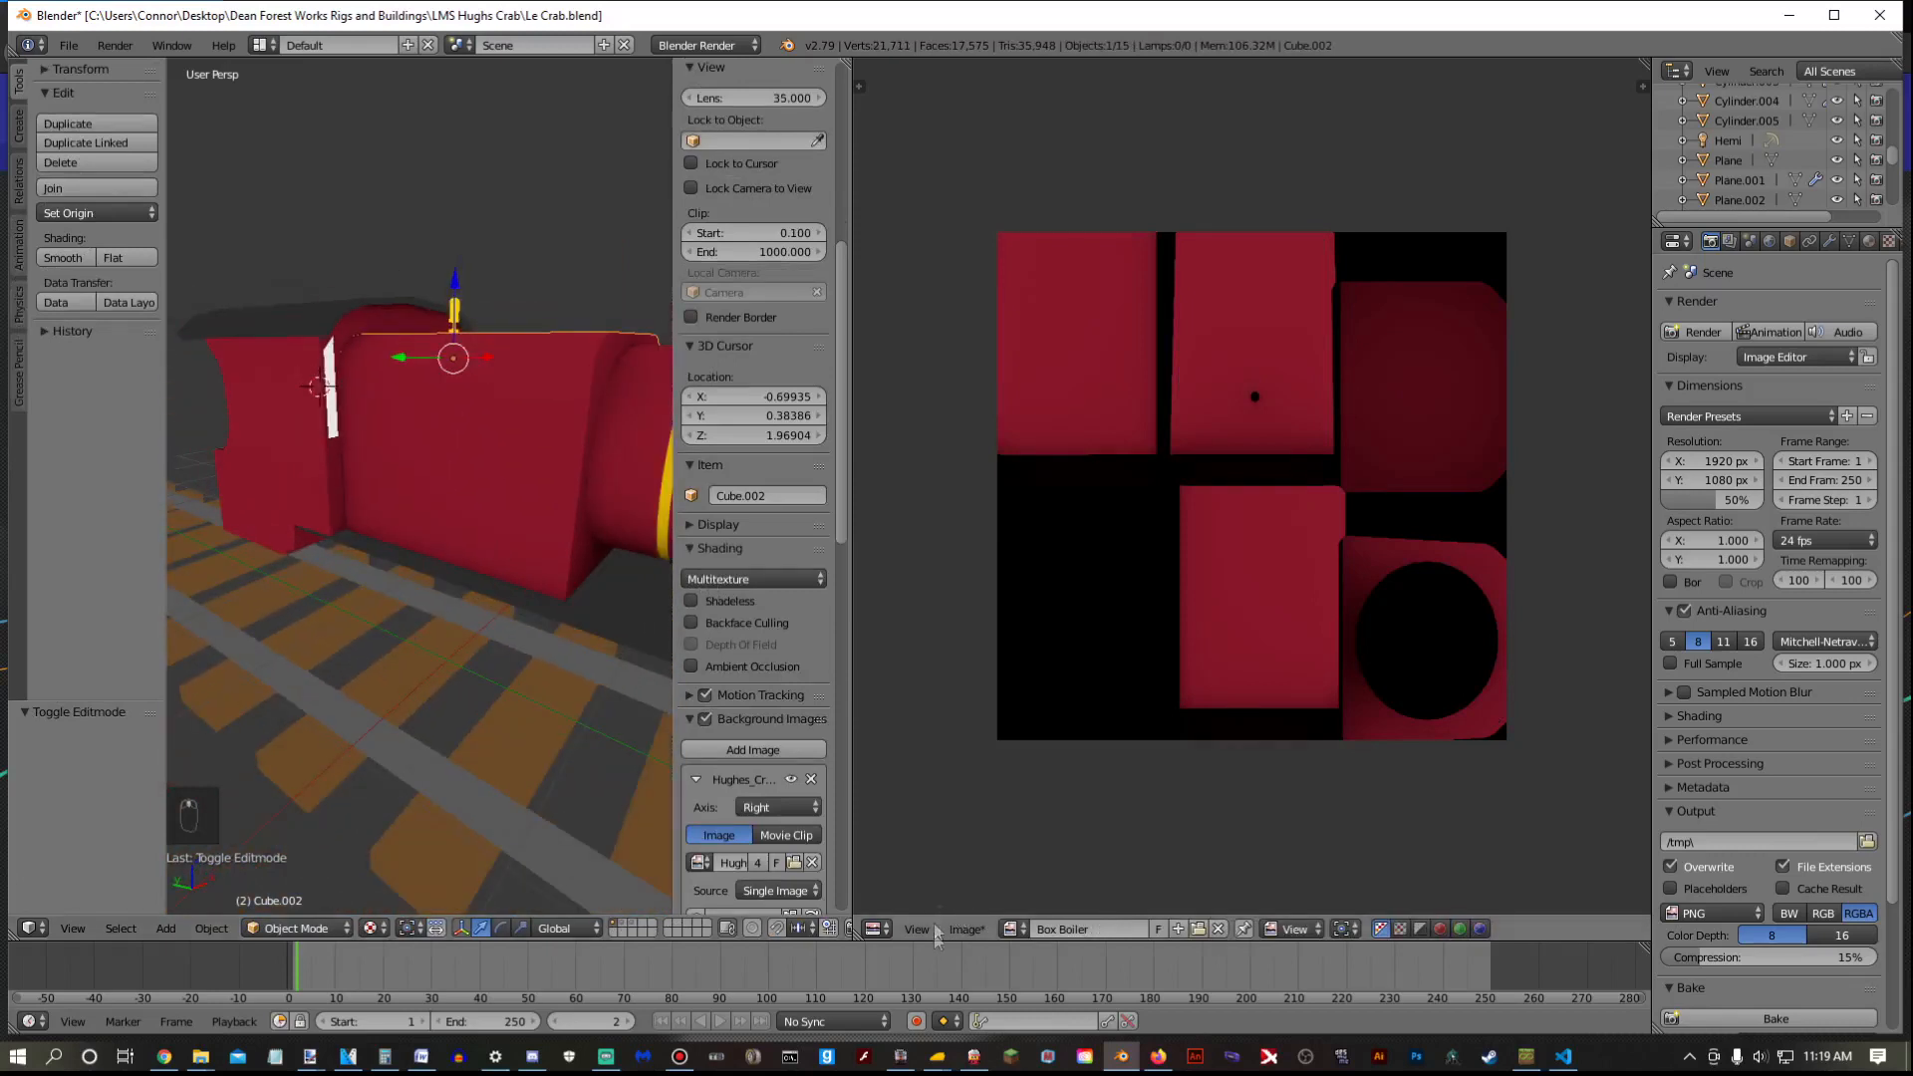
{"action": "left_click", "coordinate": [964, 929]}
{"action": "left_click", "coordinate": [1004, 769]}
{"action": "left_click", "coordinate": [75, 719]}
{"action": "left_click", "coordinate": [57, 678]}
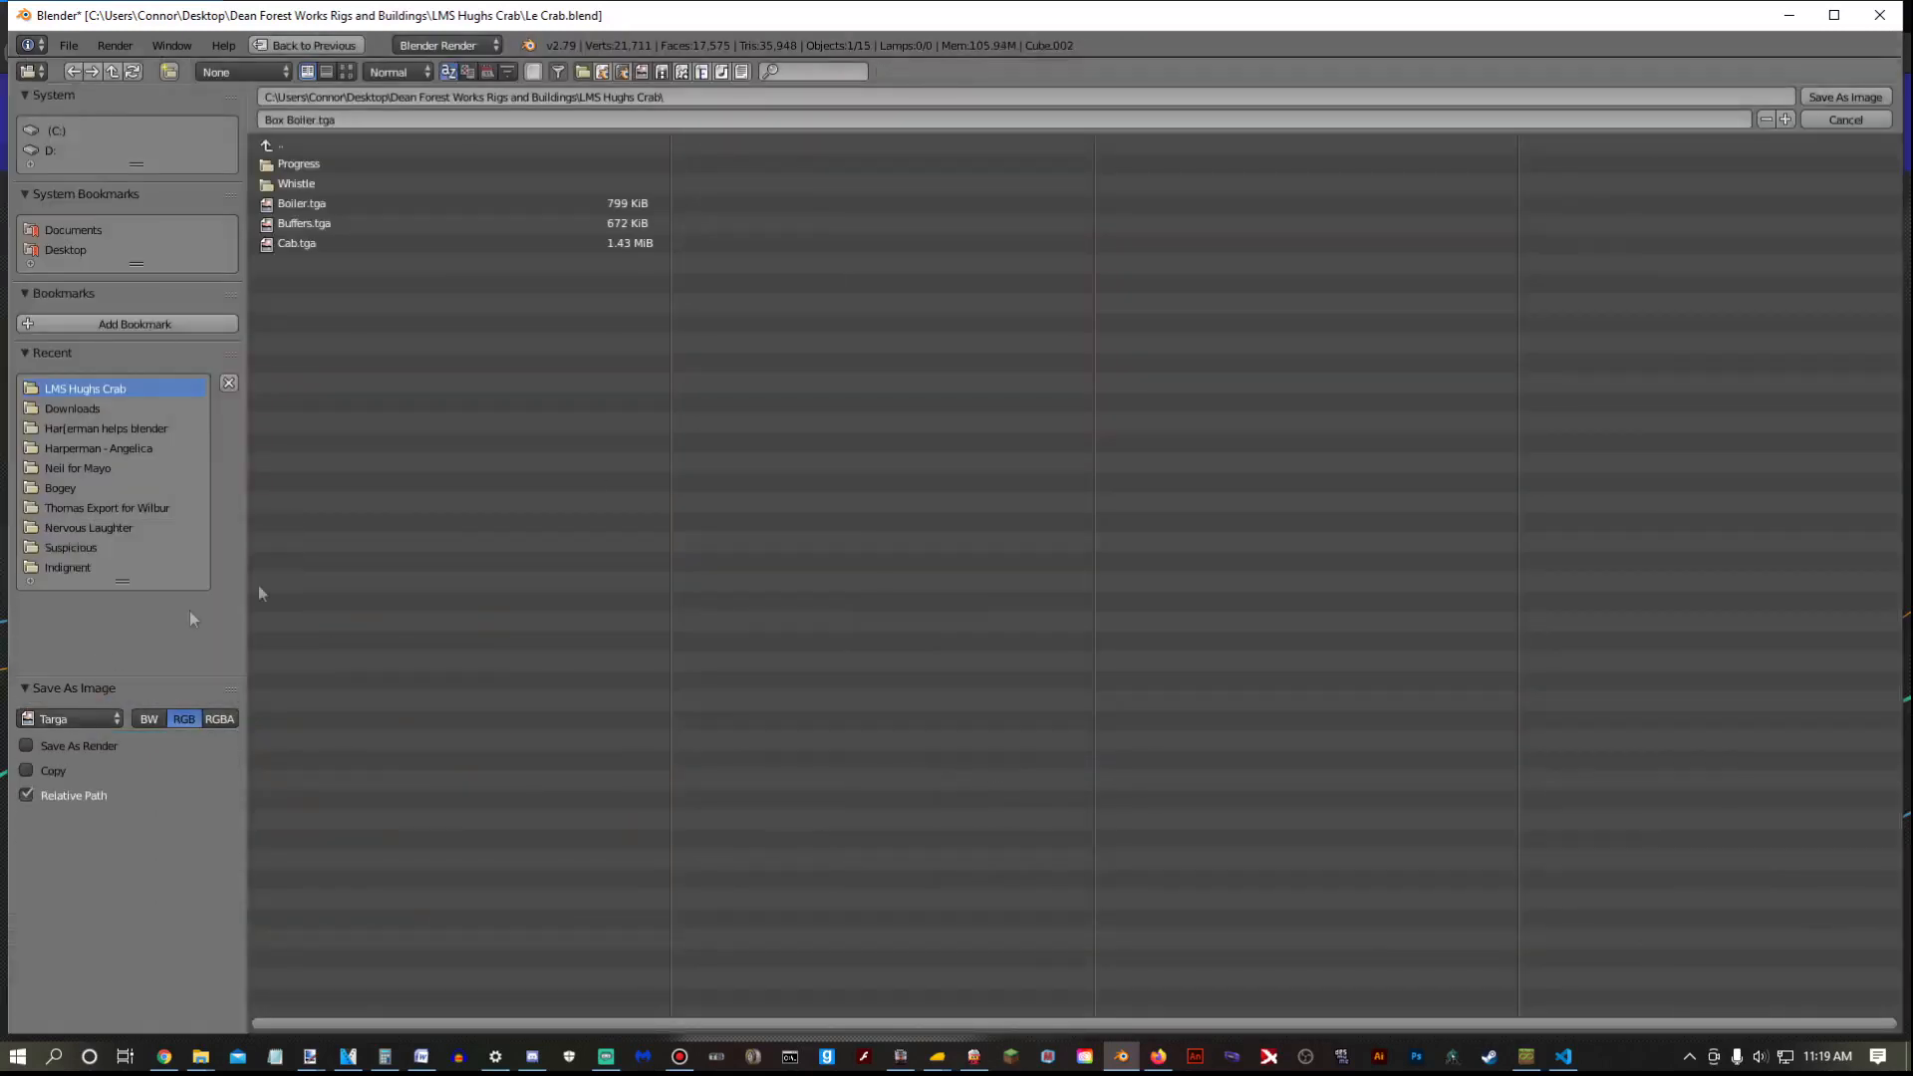
{"action": "left_click", "coordinate": [1844, 97]}
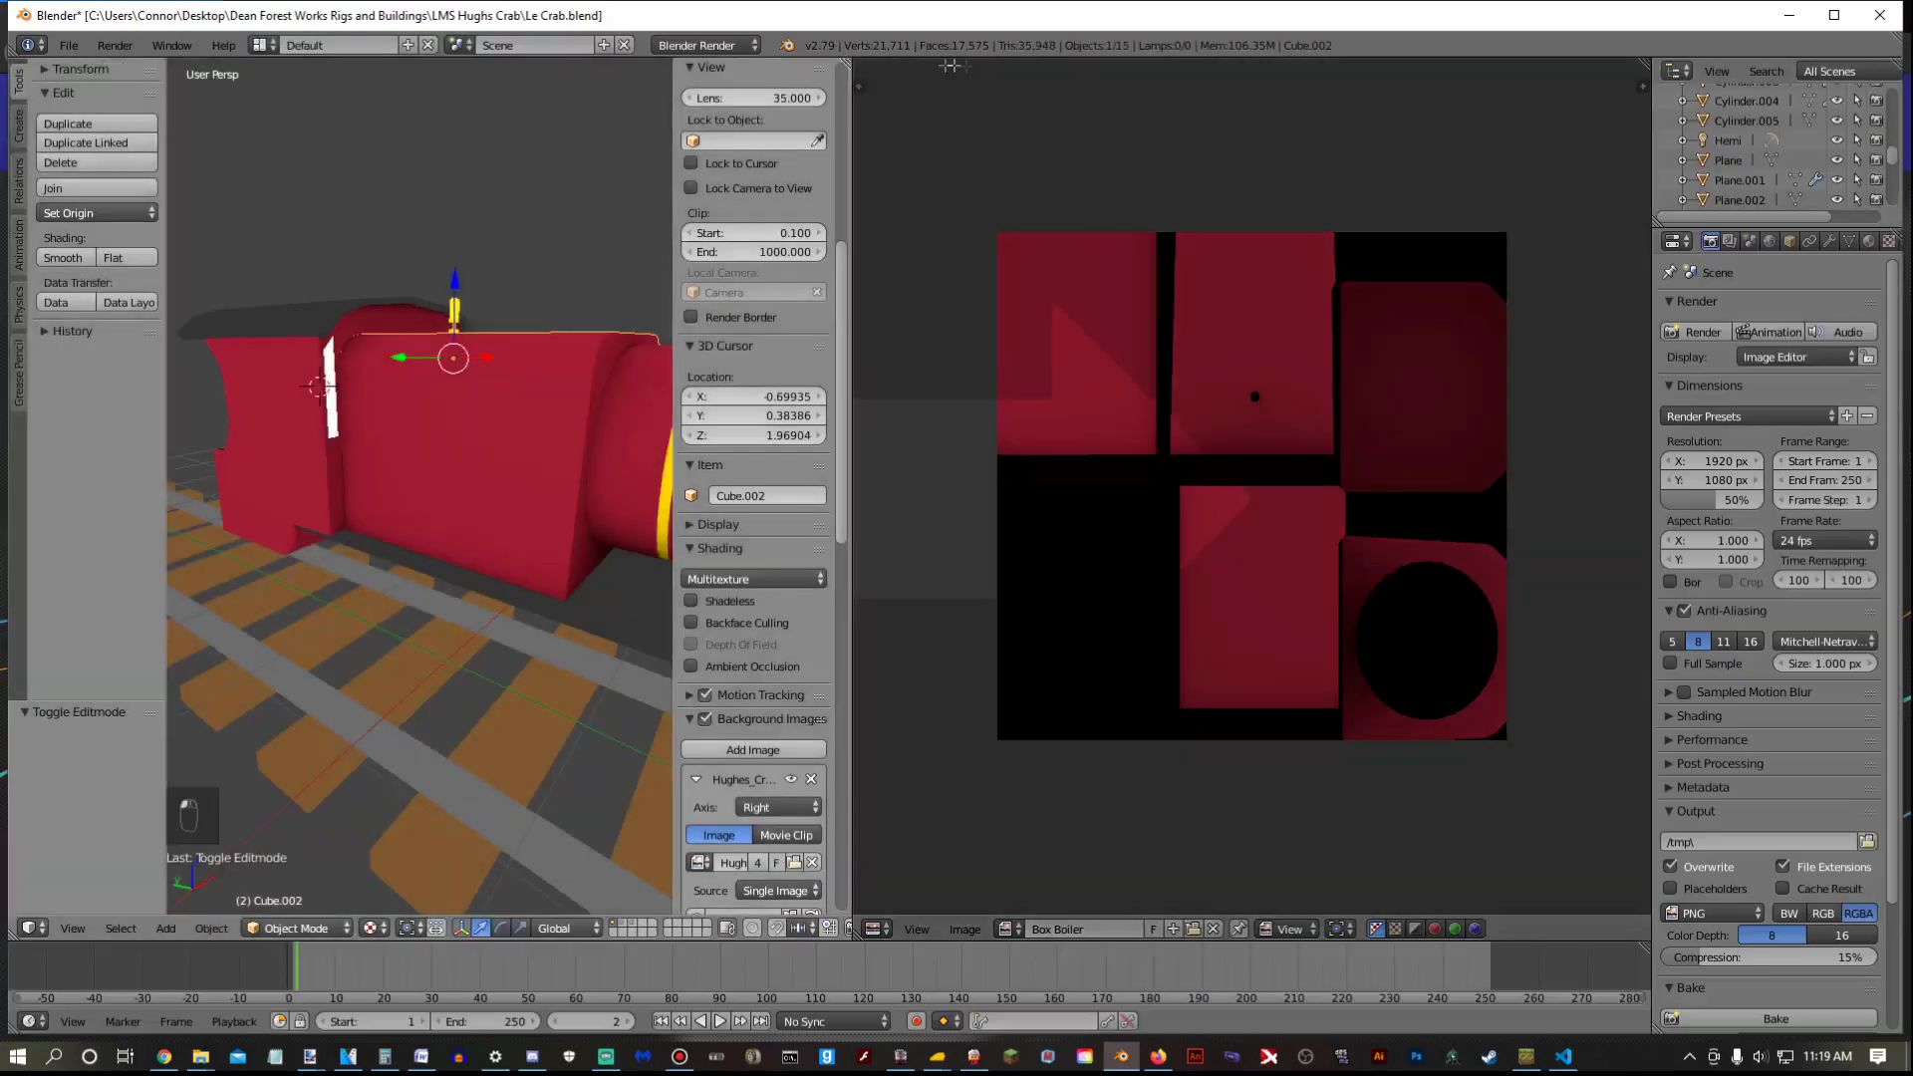
{"action": "left_click_drag", "start_coordinate": [951, 65], "coordinate": [1036, 122]}
Remove the boxy boiler section's zroyal Red material slot and give it a new material named Box Boiler
{"action": "left_click", "coordinate": [1868, 241]}
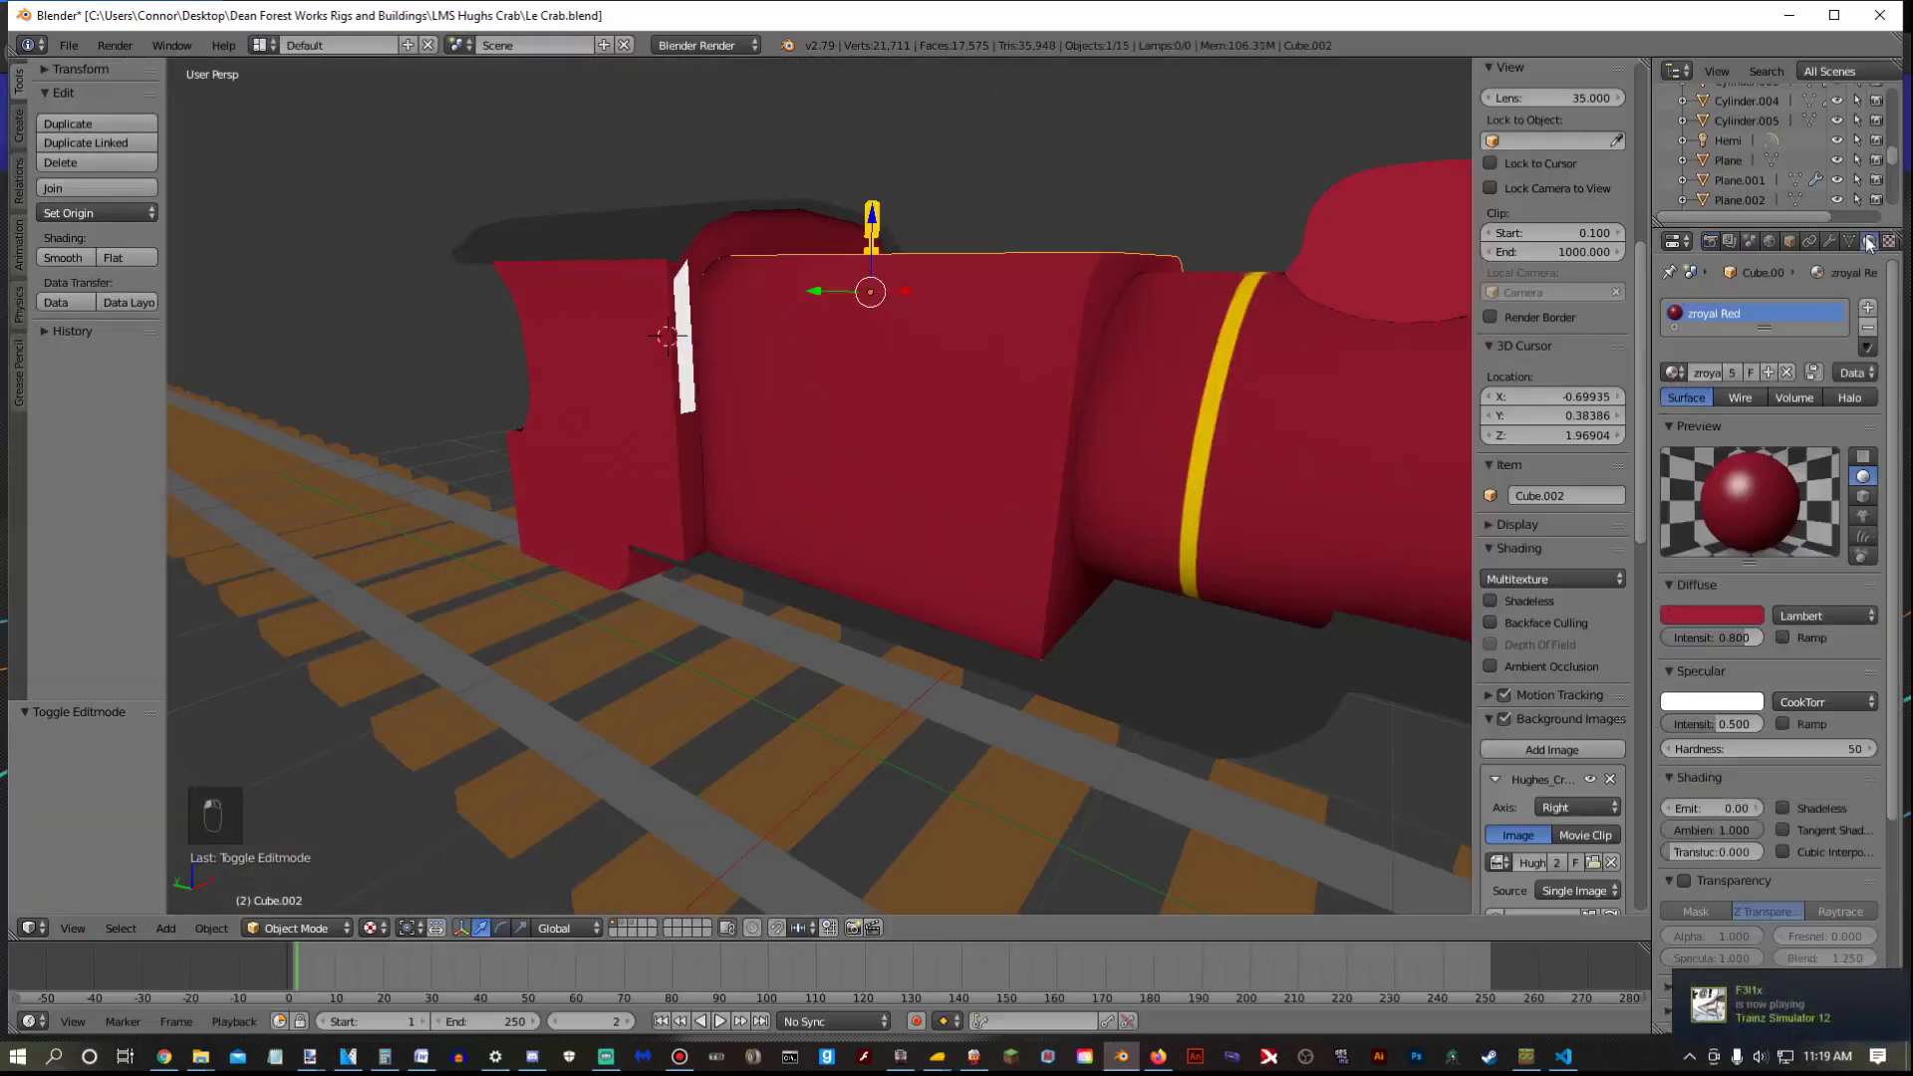
{"action": "left_click", "coordinate": [1867, 327]}
{"action": "left_click", "coordinate": [1754, 372]}
{"action": "double_click", "coordinate": [1725, 316]}
{"action": "key", "text": "BackSpace"}
{"action": "type", "text": "Box"}
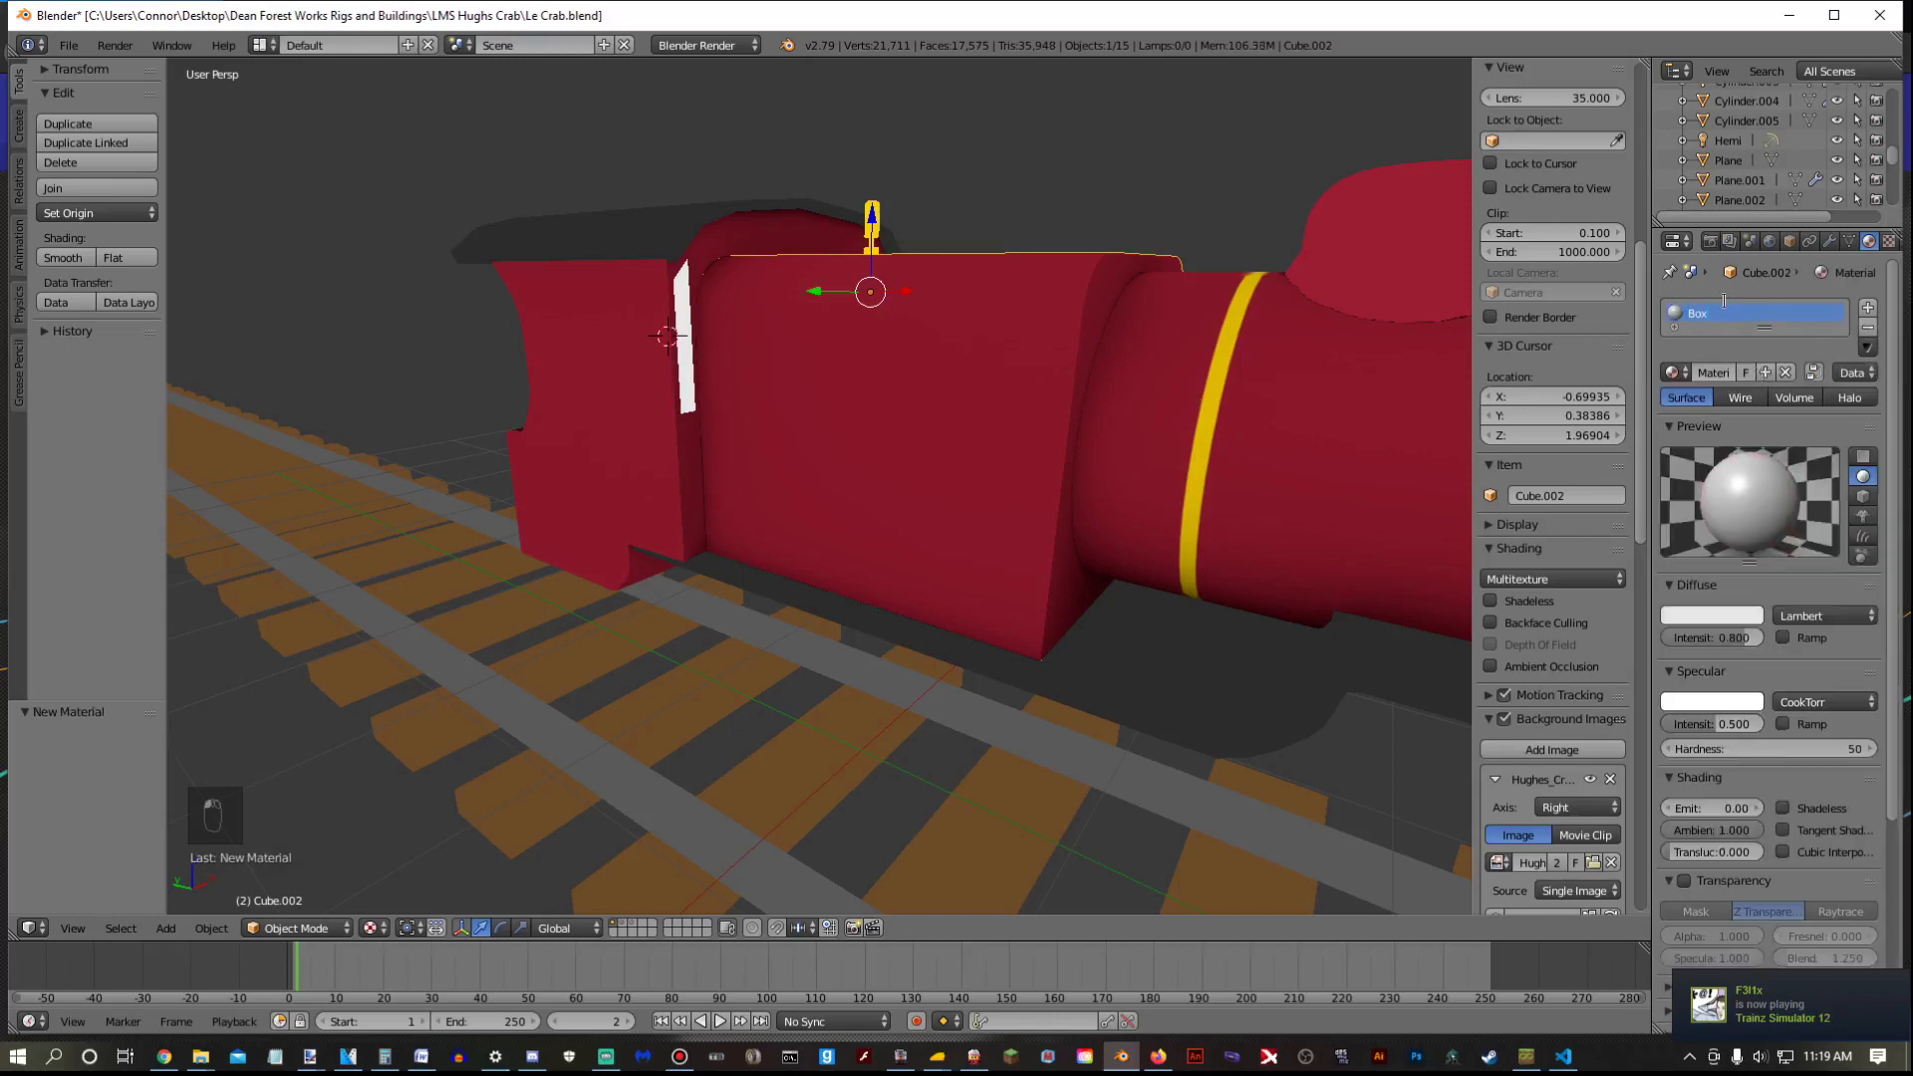
{"action": "type", "text": " Boiler"}
{"action": "key", "text": "Return"}
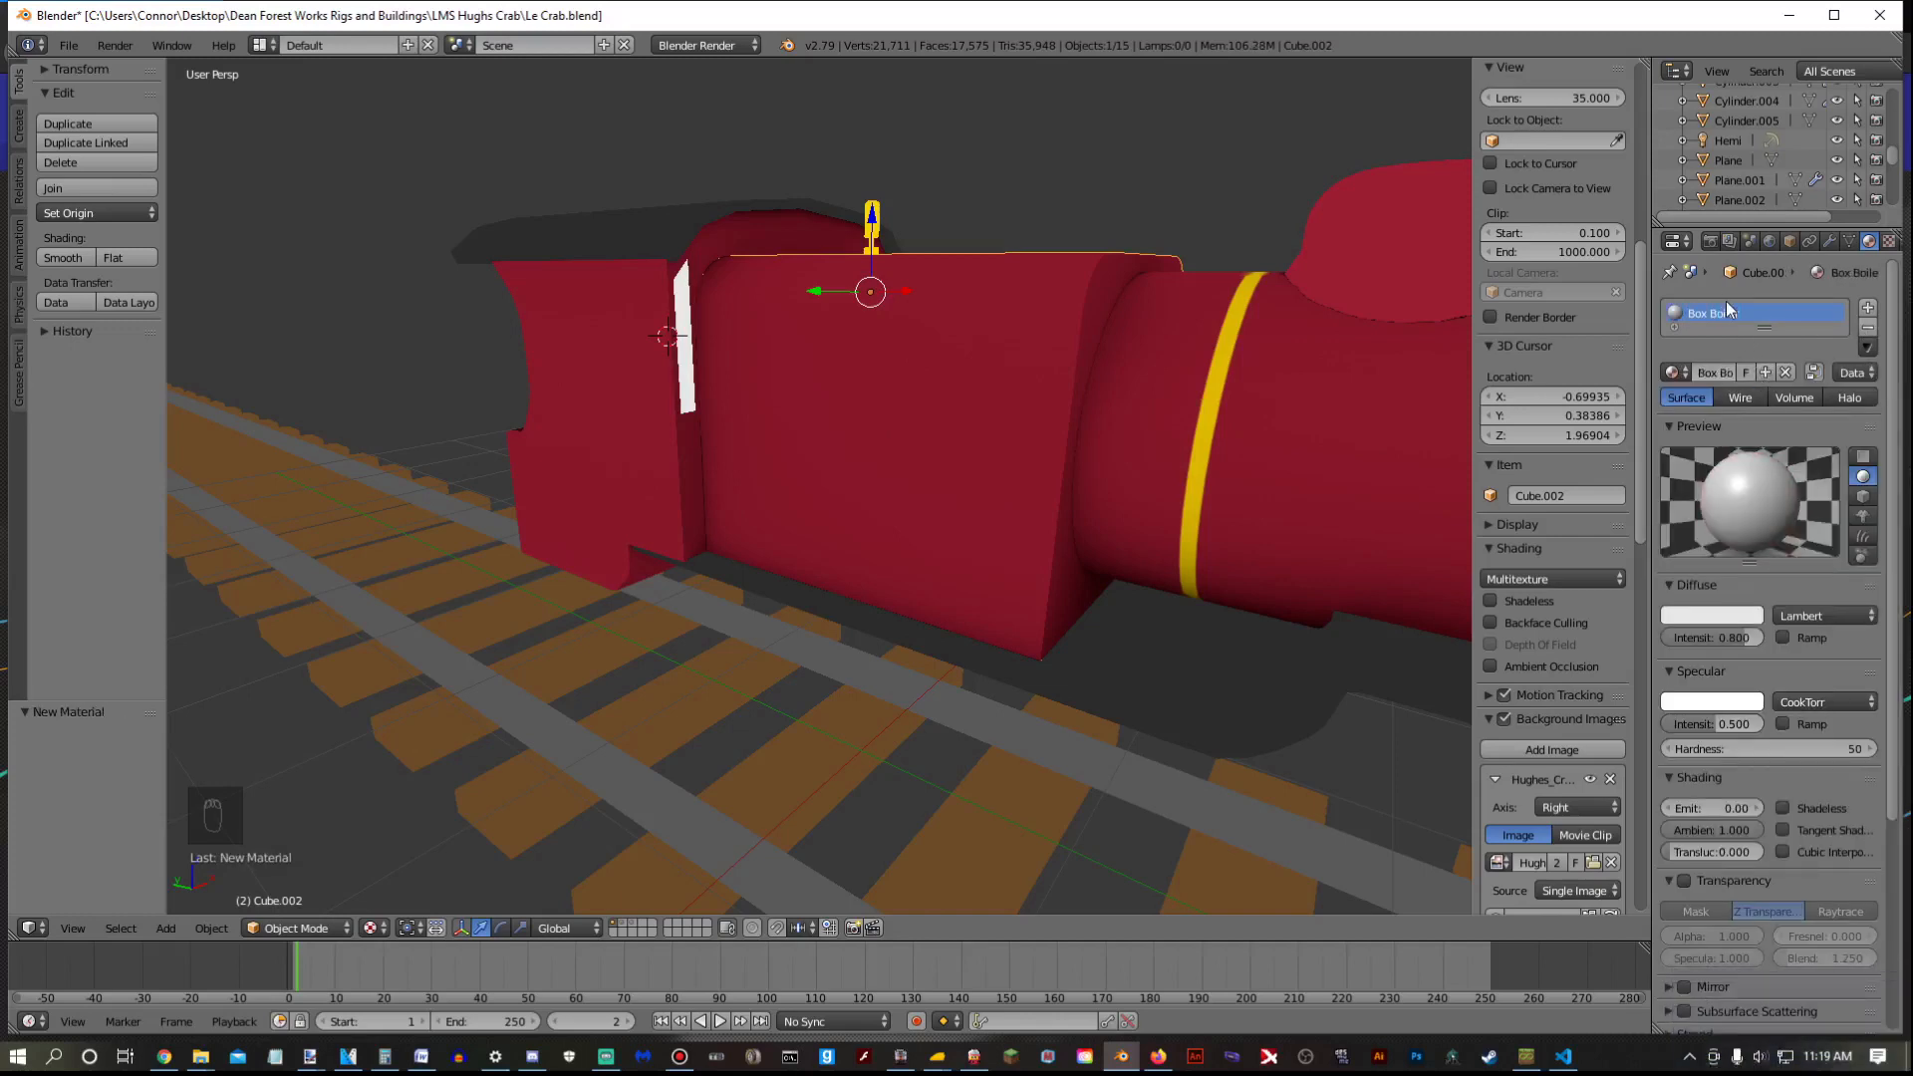
Set the Box Boiler material's diffuse intensity to 1 and its specular intensity to 0.1
{"action": "left_click", "coordinate": [1710, 638]}
{"action": "type", "text": "1"}
{"action": "key", "text": "Return"}
{"action": "left_click", "coordinate": [1727, 722]}
{"action": "key", "text": "BackSpace"}
{"action": "type", "text": "0.1"}
{"action": "key", "text": "Return"}
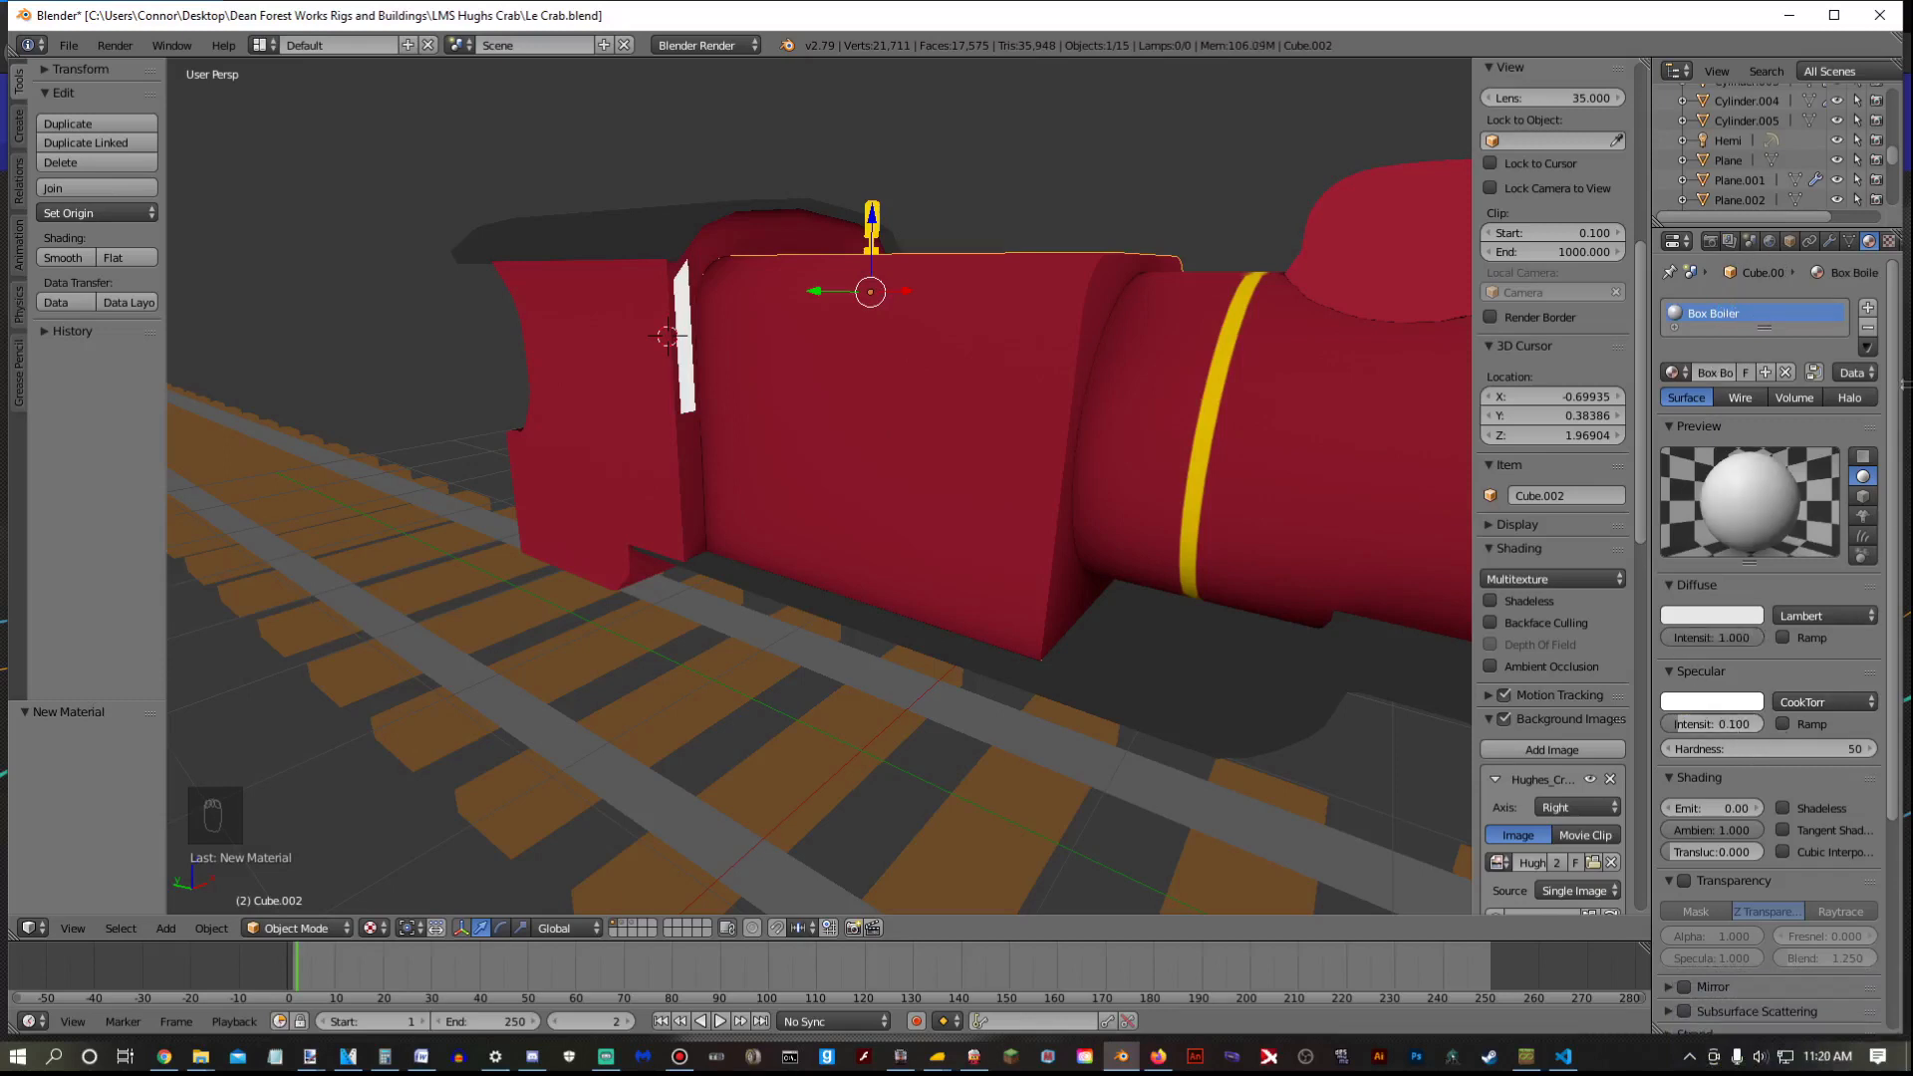
Add an image texture using Box Boiler.tga to the Box Boiler material, with its UV map specified
{"action": "left_click", "coordinate": [1889, 242]}
{"action": "left_click", "coordinate": [1793, 457]}
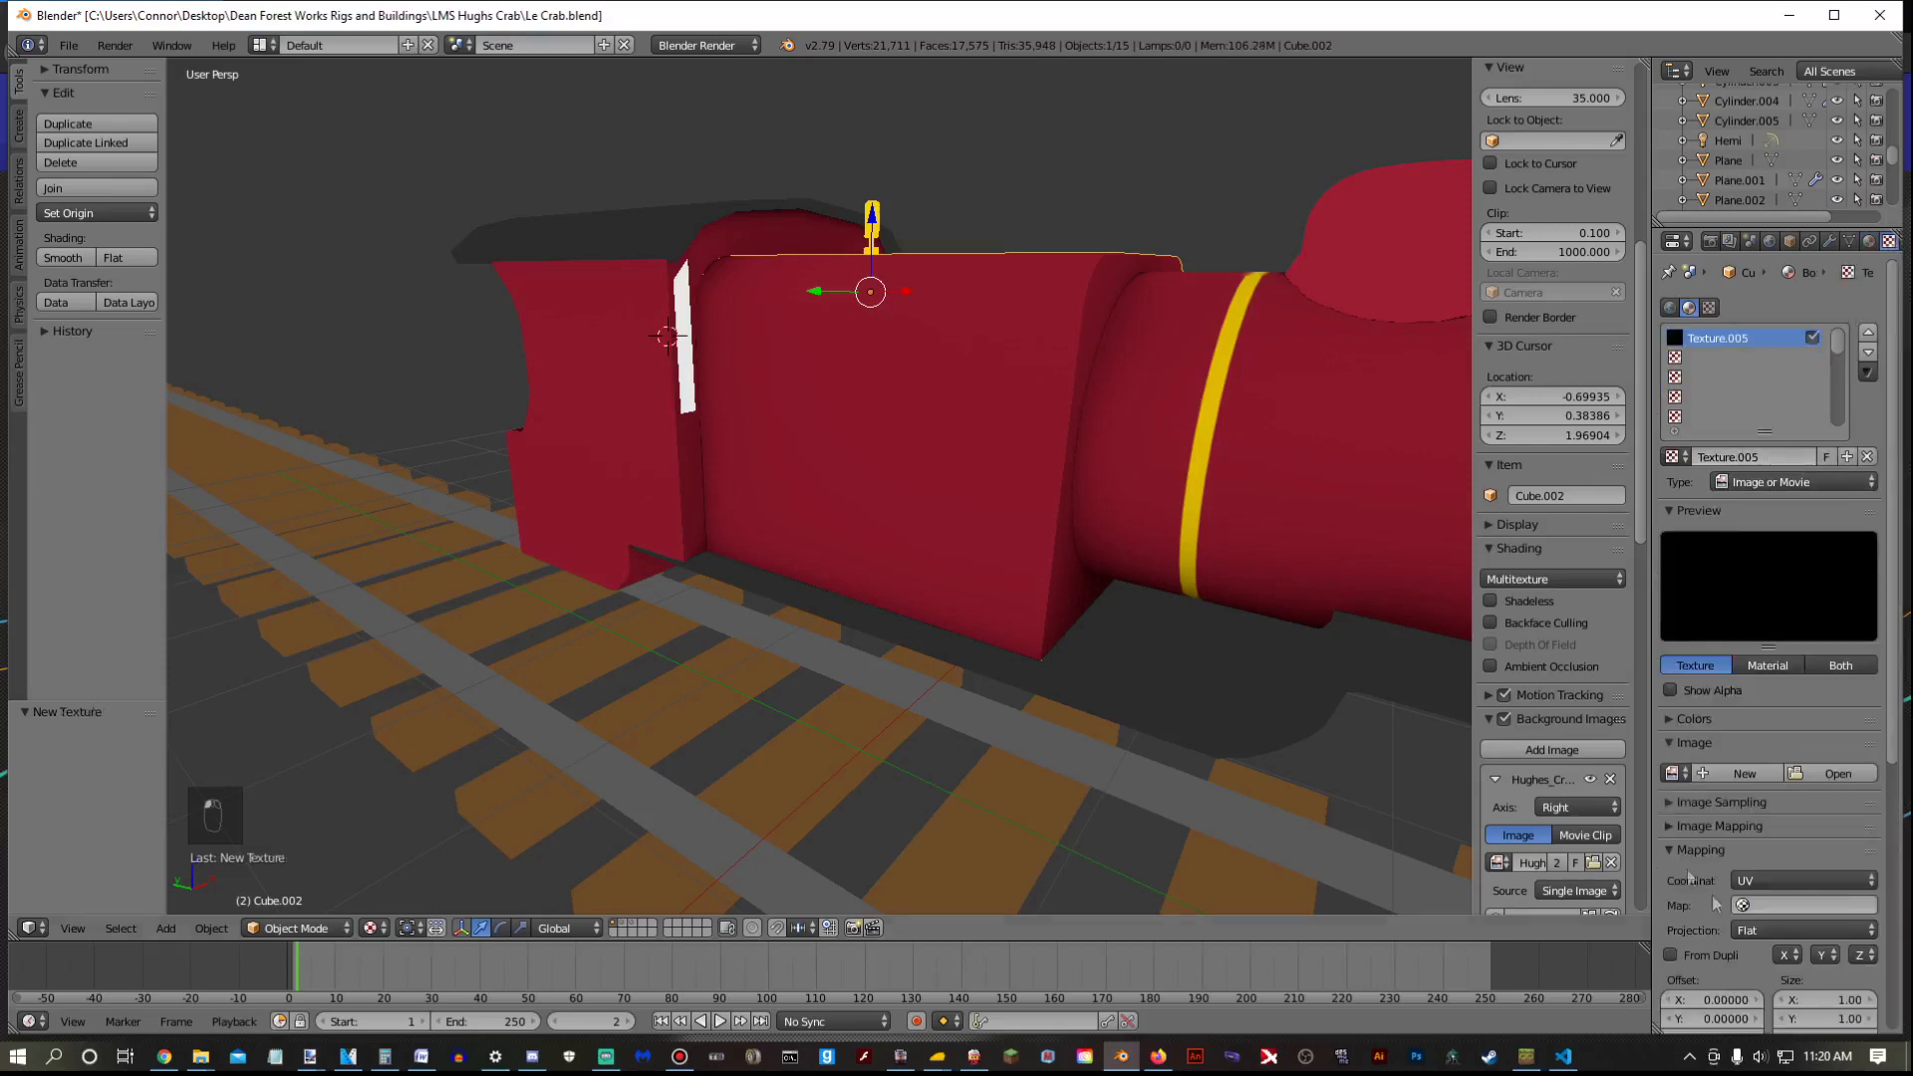
{"action": "left_click", "coordinate": [1803, 905]}
{"action": "left_click", "coordinate": [1838, 774]}
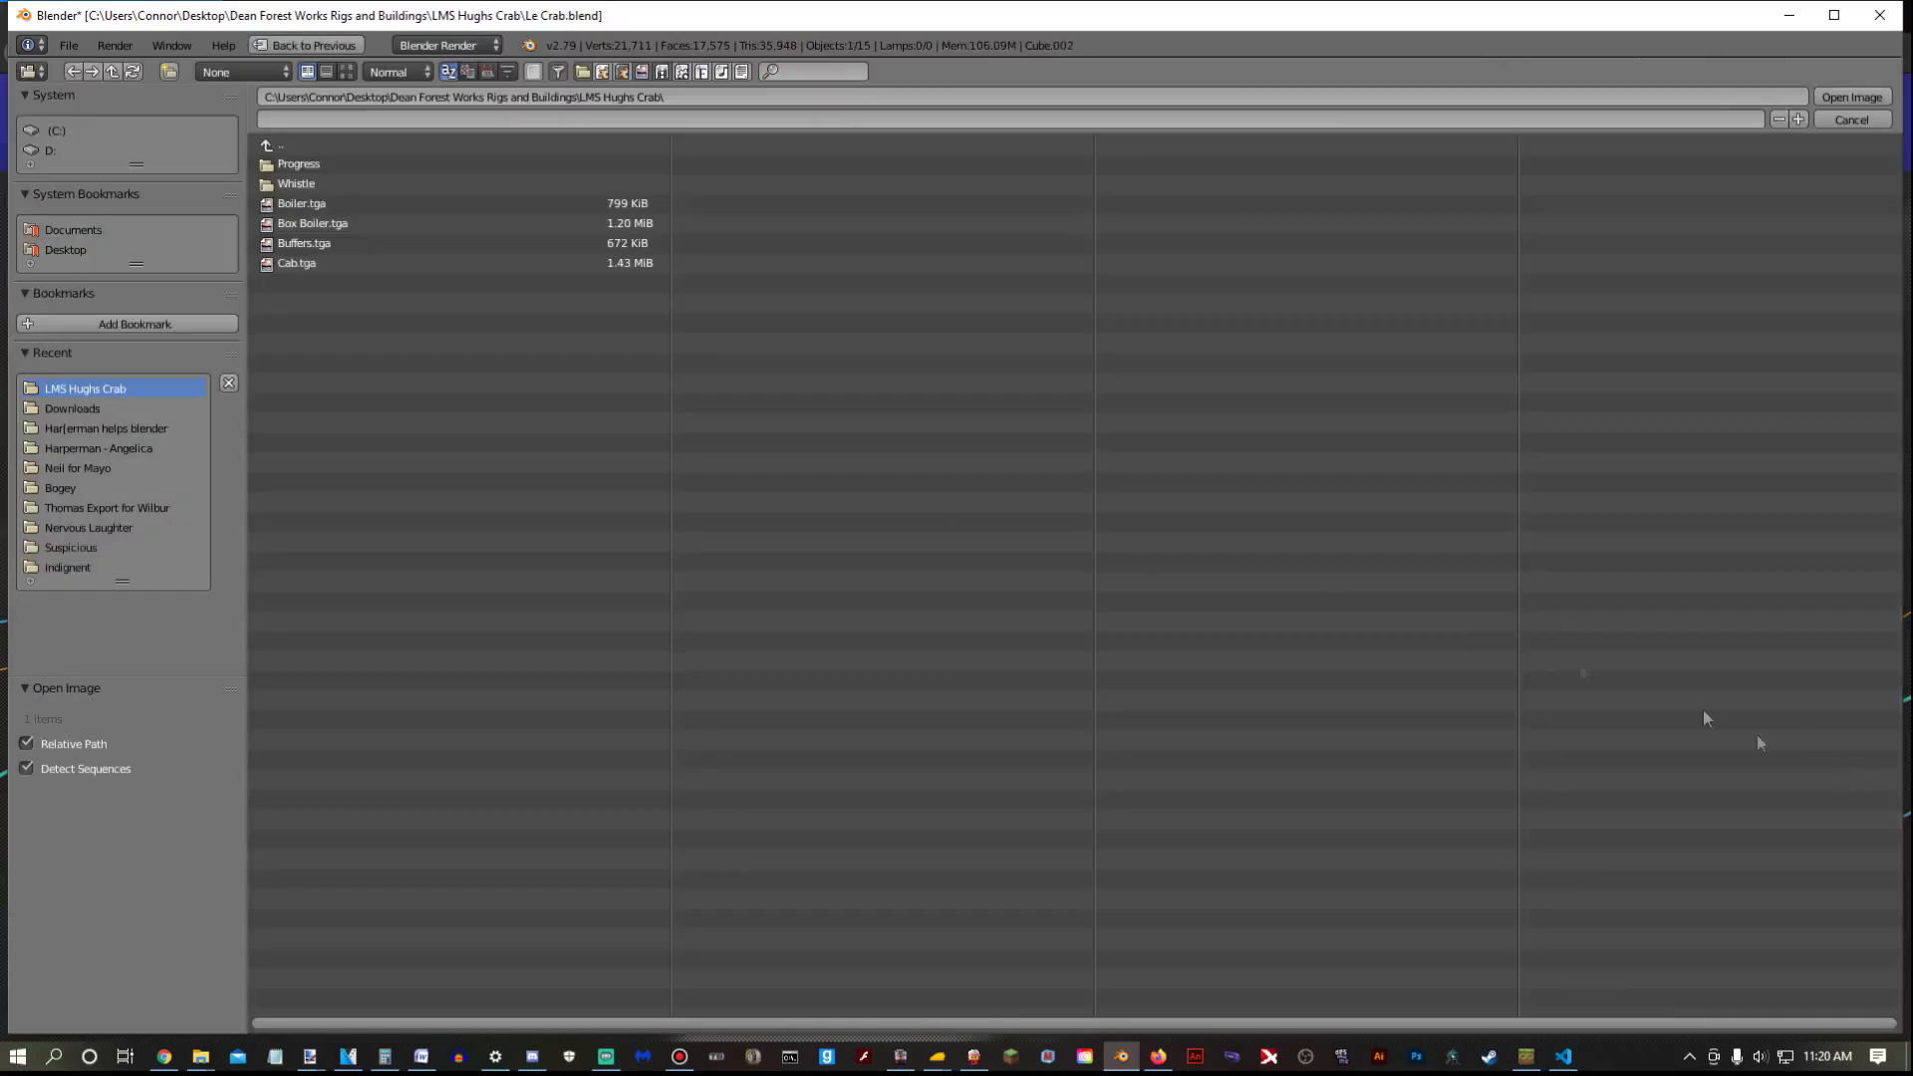
{"action": "double_click", "coordinate": [313, 223]}
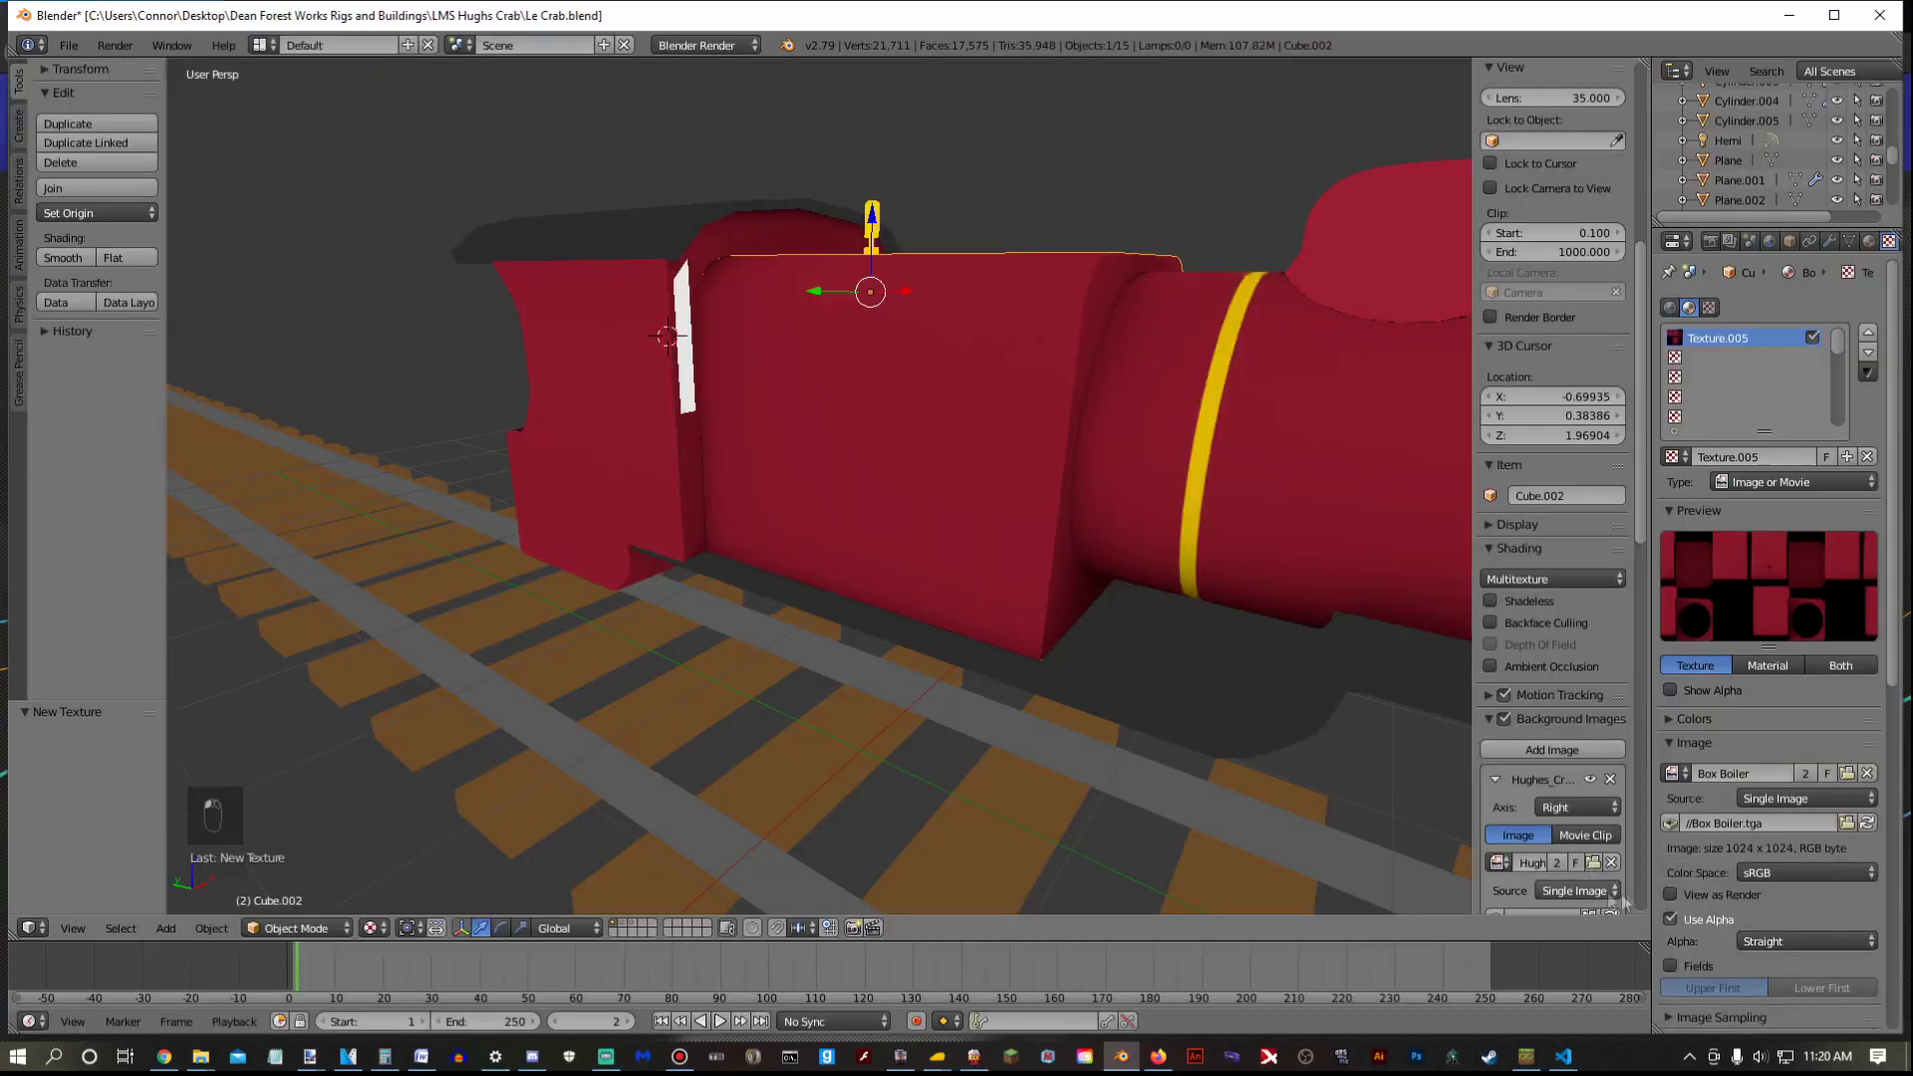
Deselect everything and save the Blender file
{"action": "middle_click_drag", "start_coordinate": [1078, 601], "coordinate": [974, 596]}
{"action": "scroll", "coordinate": [974, 596], "scroll_direction": "down", "scroll_amount": 2}
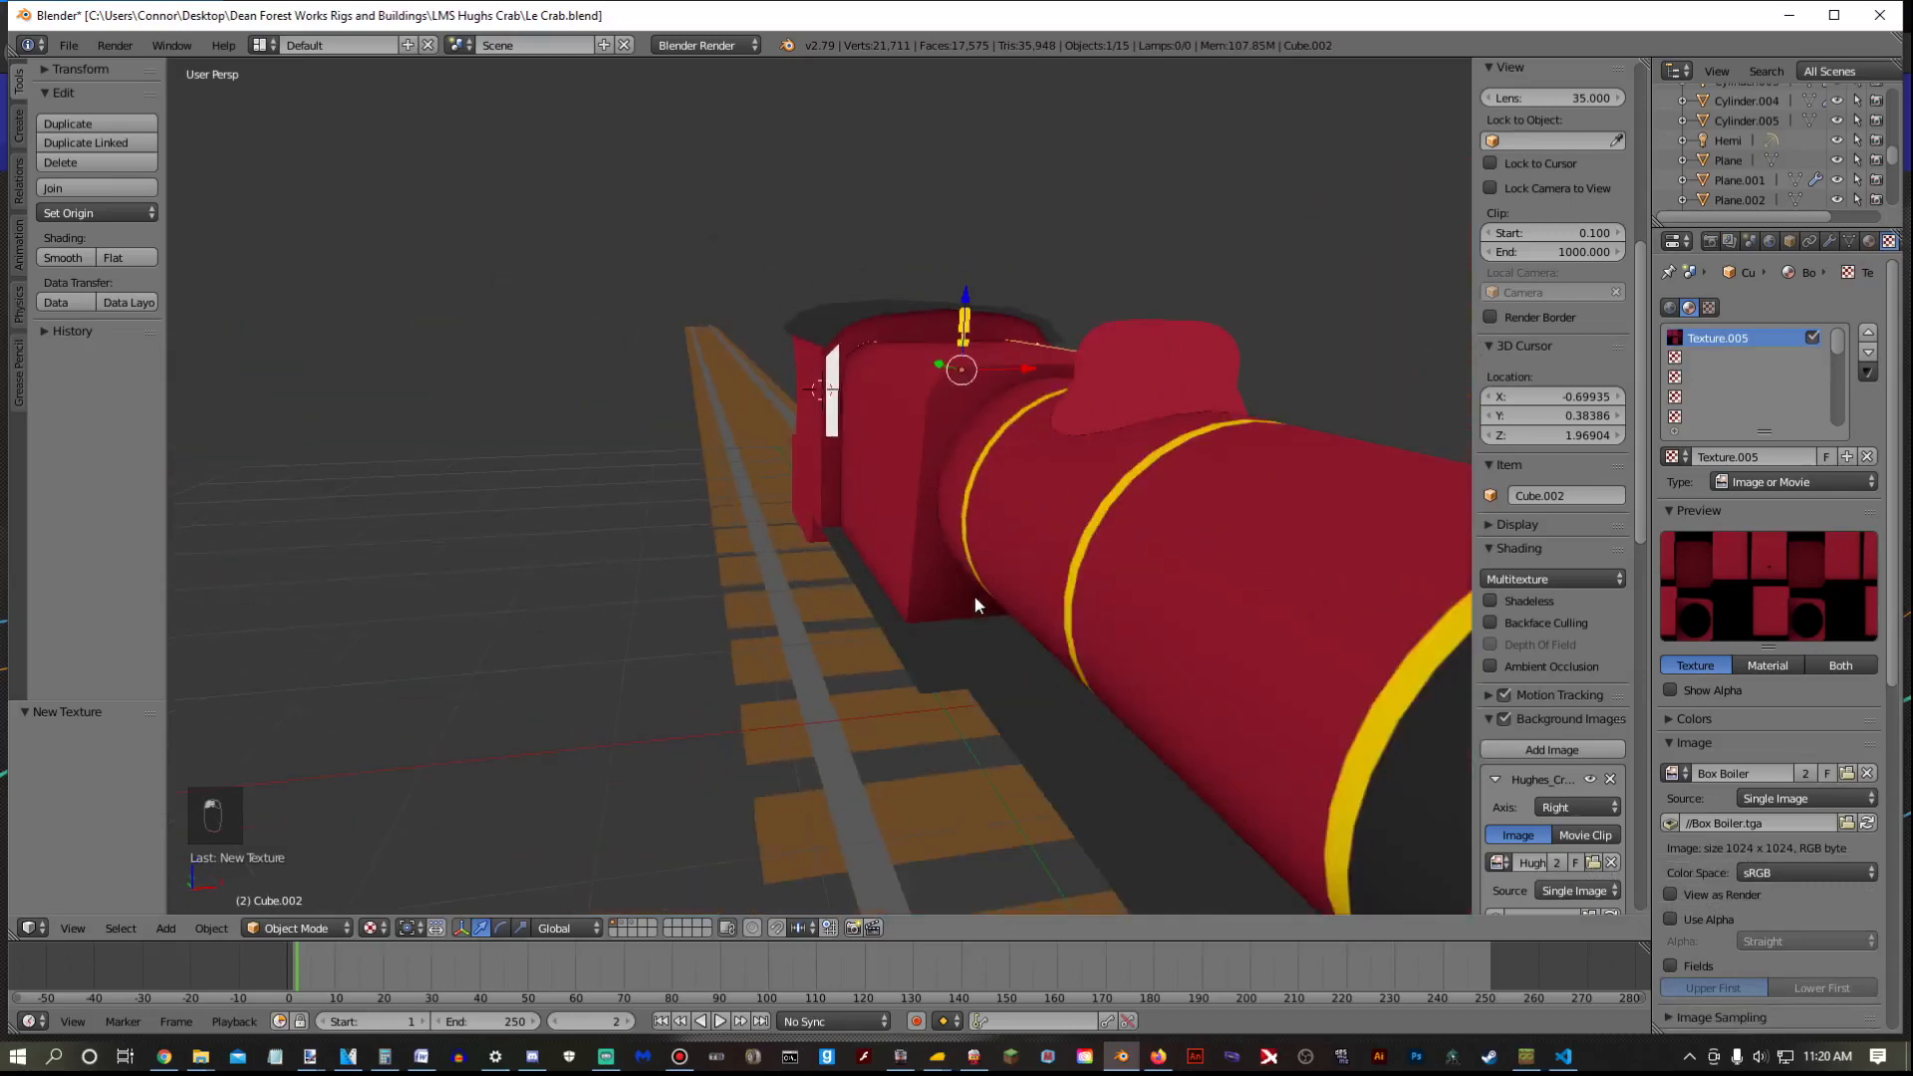
{"action": "key", "text": "a"}
{"action": "left_click", "coordinate": [68, 44]}
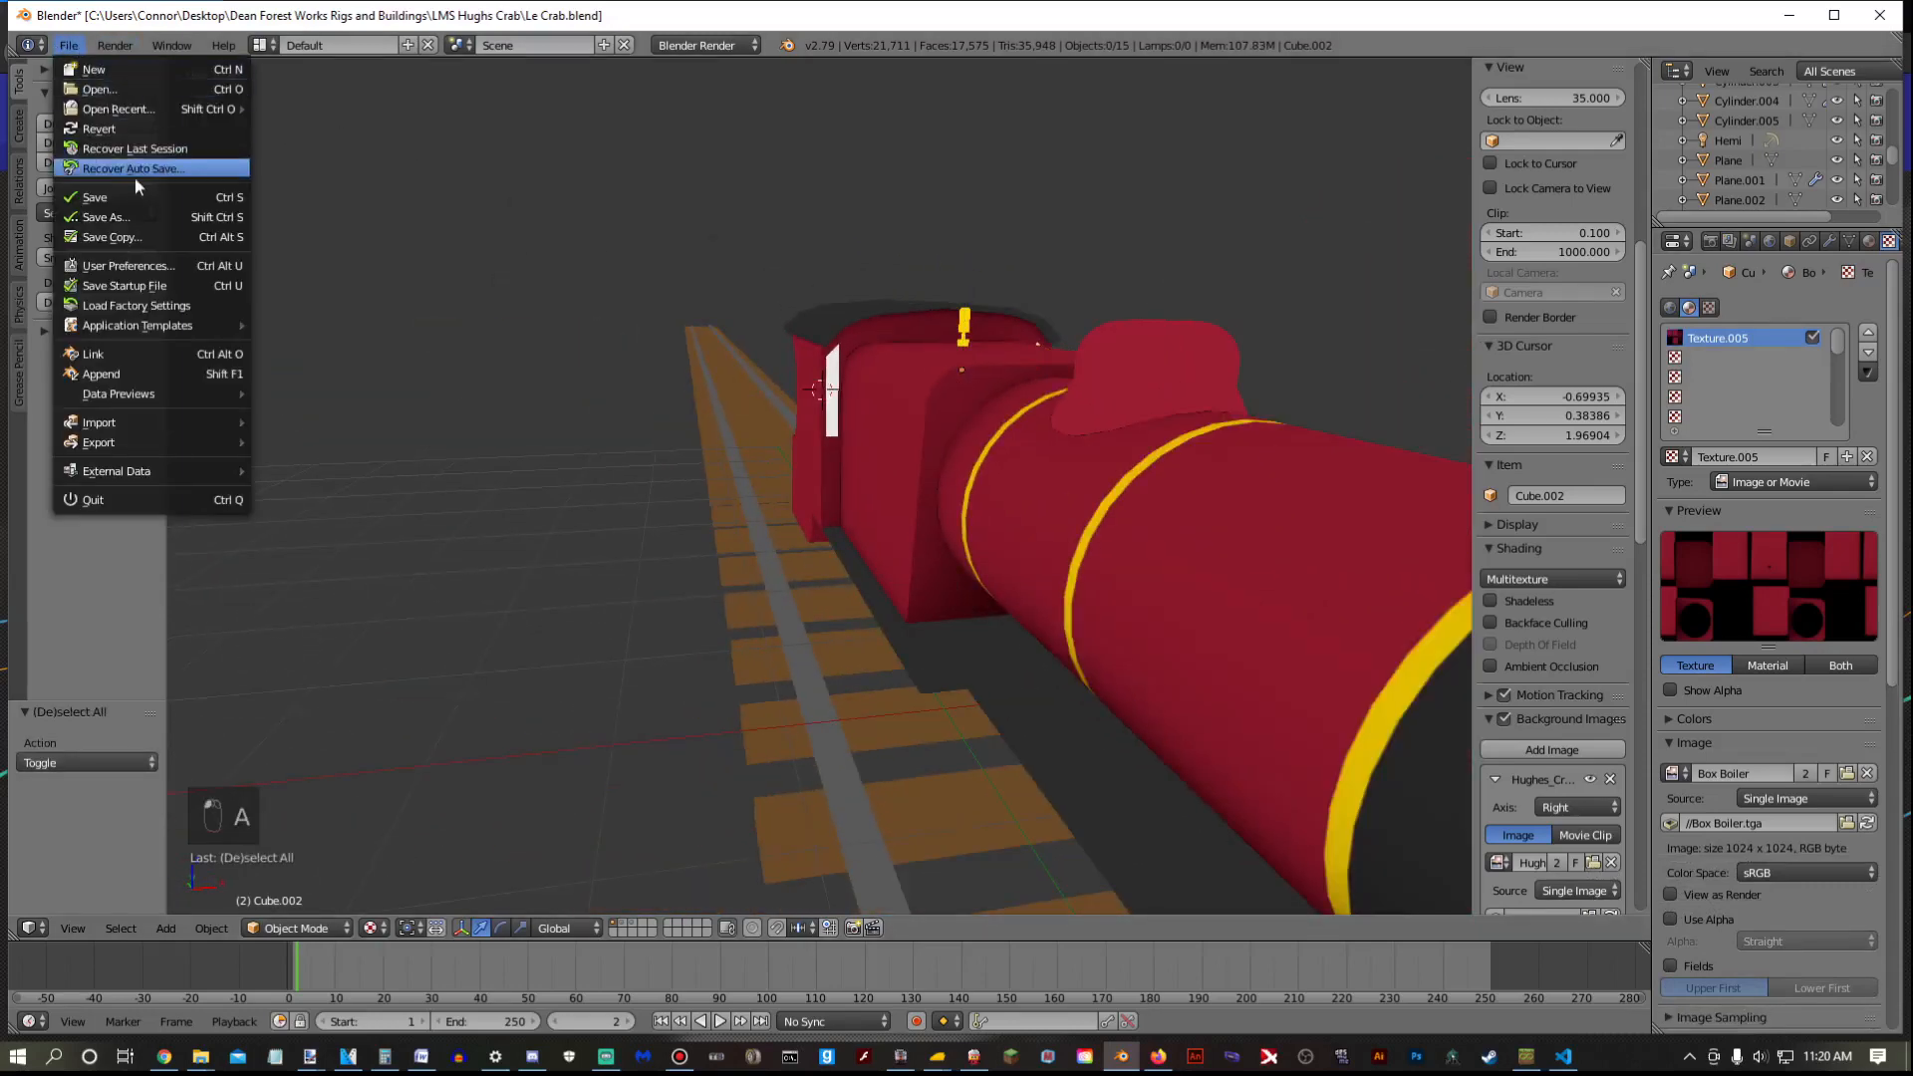
{"action": "left_click", "coordinate": [94, 189]}
Move the railway track under the locomotive to a different layer
{"action": "scroll", "coordinate": [863, 341], "scroll_direction": "down", "scroll_amount": 3}
{"action": "middle_click_drag", "start_coordinate": [863, 342], "coordinate": [958, 709]}
{"action": "right_click", "coordinate": [958, 709]}
{"action": "key", "text": "m"}
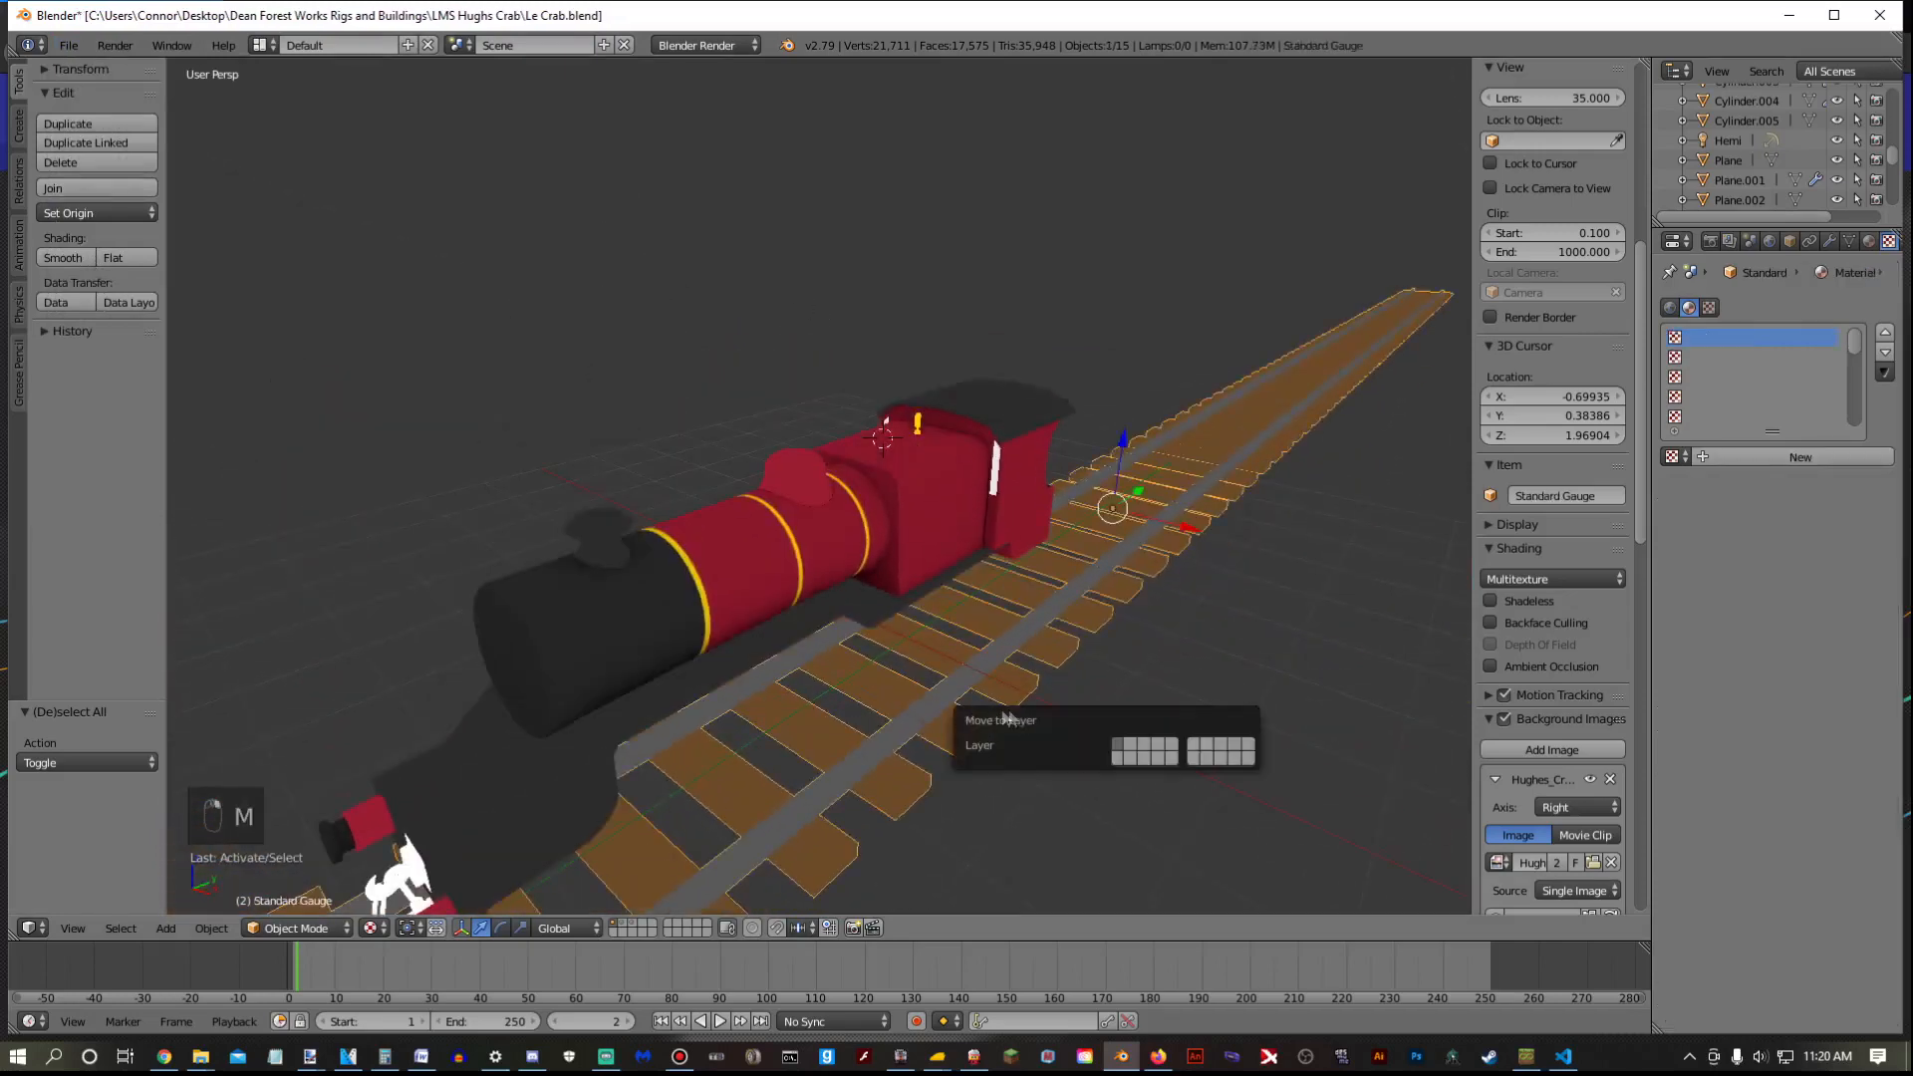
{"action": "left_click", "coordinate": [1174, 749]}
Unwrap the locomotive's whole running board mesh with Smart UV Project, using a 63° angle limit and 0.01 island margin
{"action": "middle_click_drag", "start_coordinate": [901, 547], "coordinate": [882, 598]}
{"action": "right_click", "coordinate": [883, 599]}
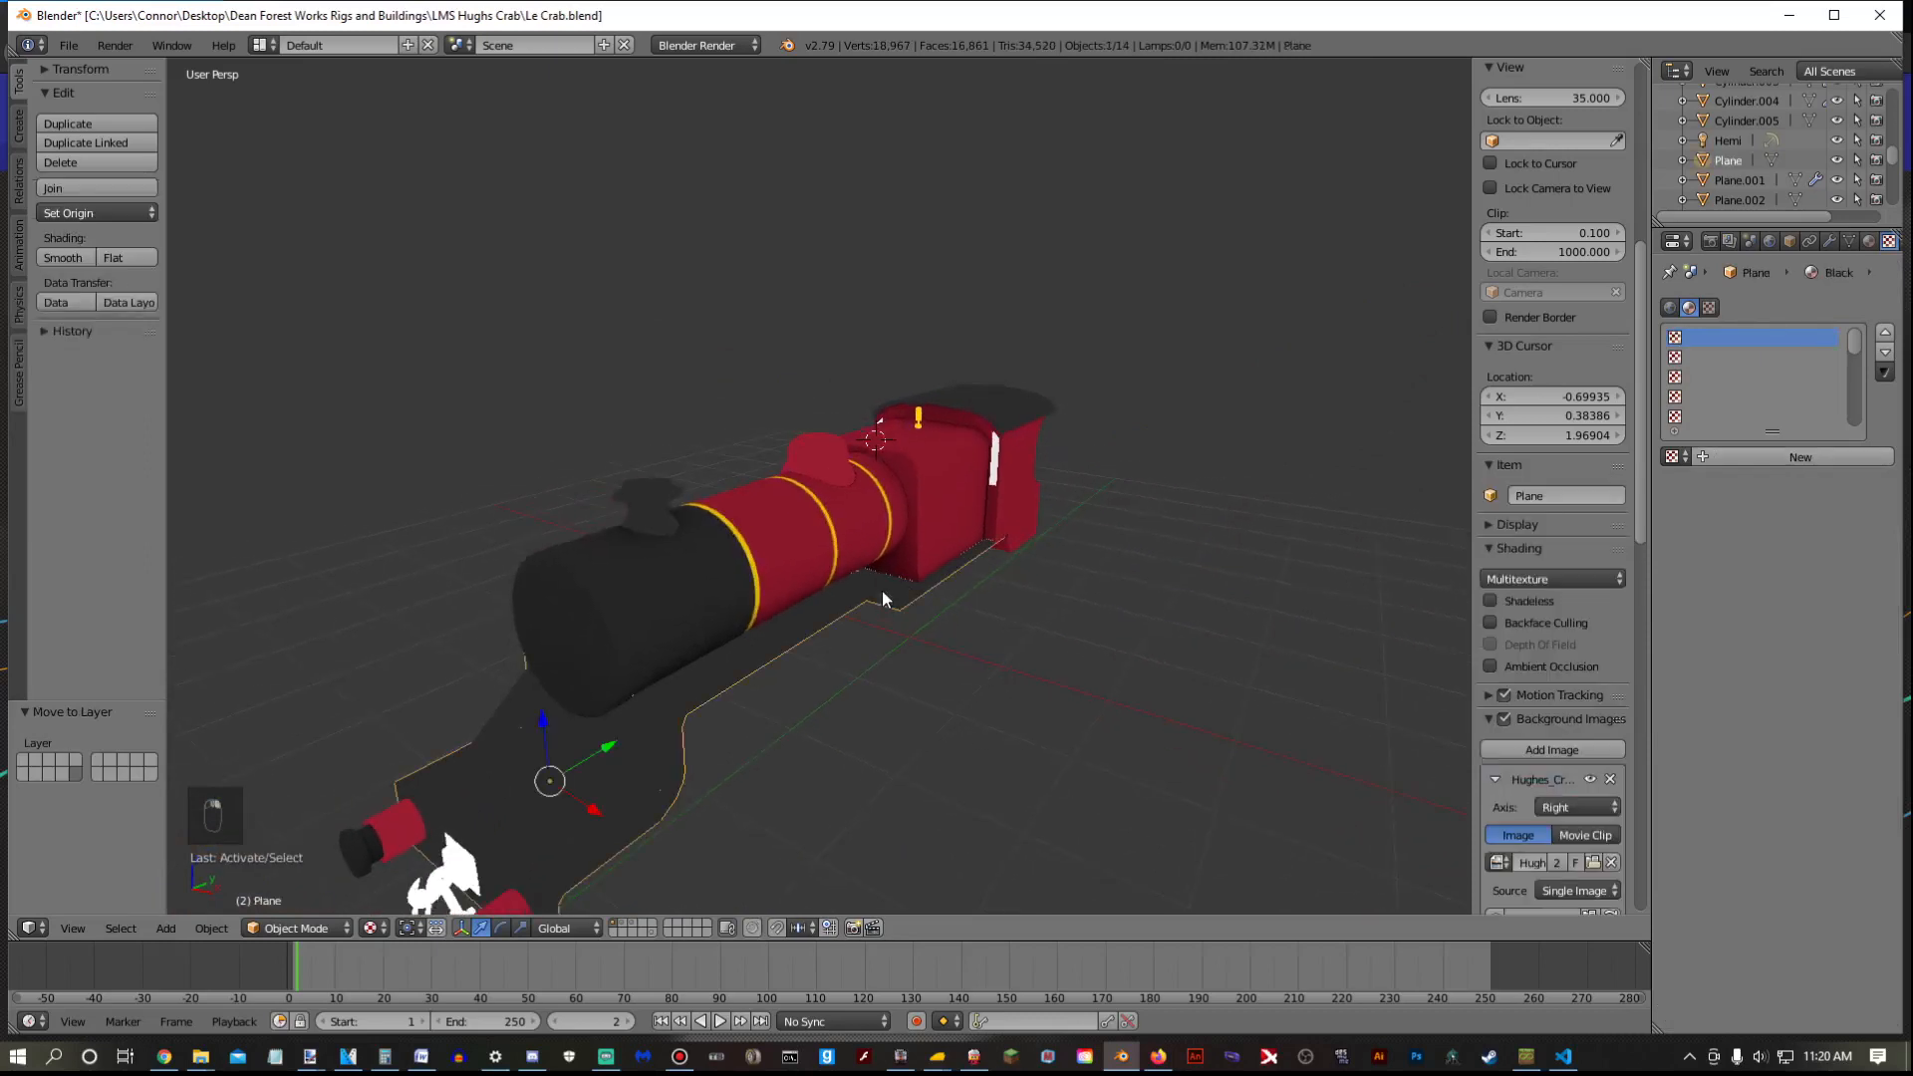
{"action": "scroll", "coordinate": [881, 589], "scroll_direction": "up", "scroll_amount": 4}
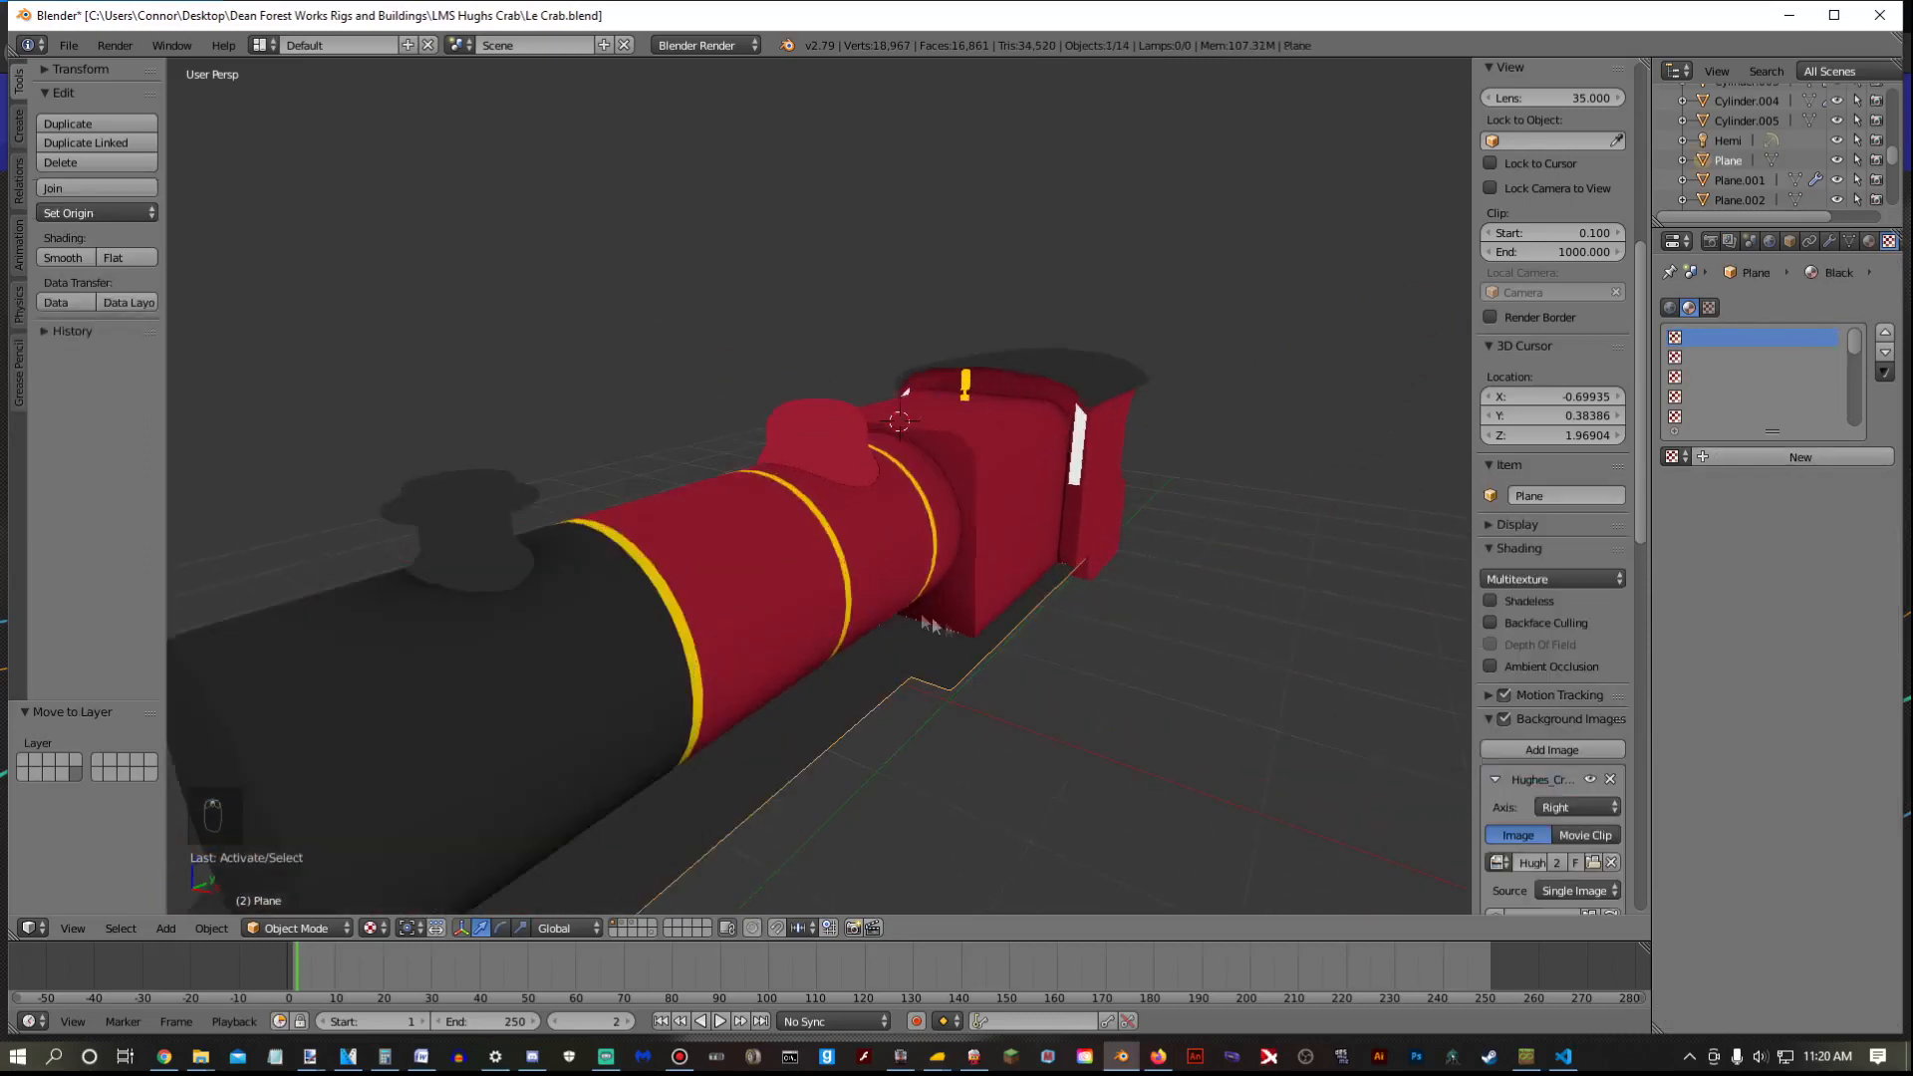
{"action": "middle_click_drag", "start_coordinate": [976, 630], "coordinate": [1145, 422]}
{"action": "key", "text": "Tab"}
{"action": "key", "text": "a"}
{"action": "key", "text": "a"}
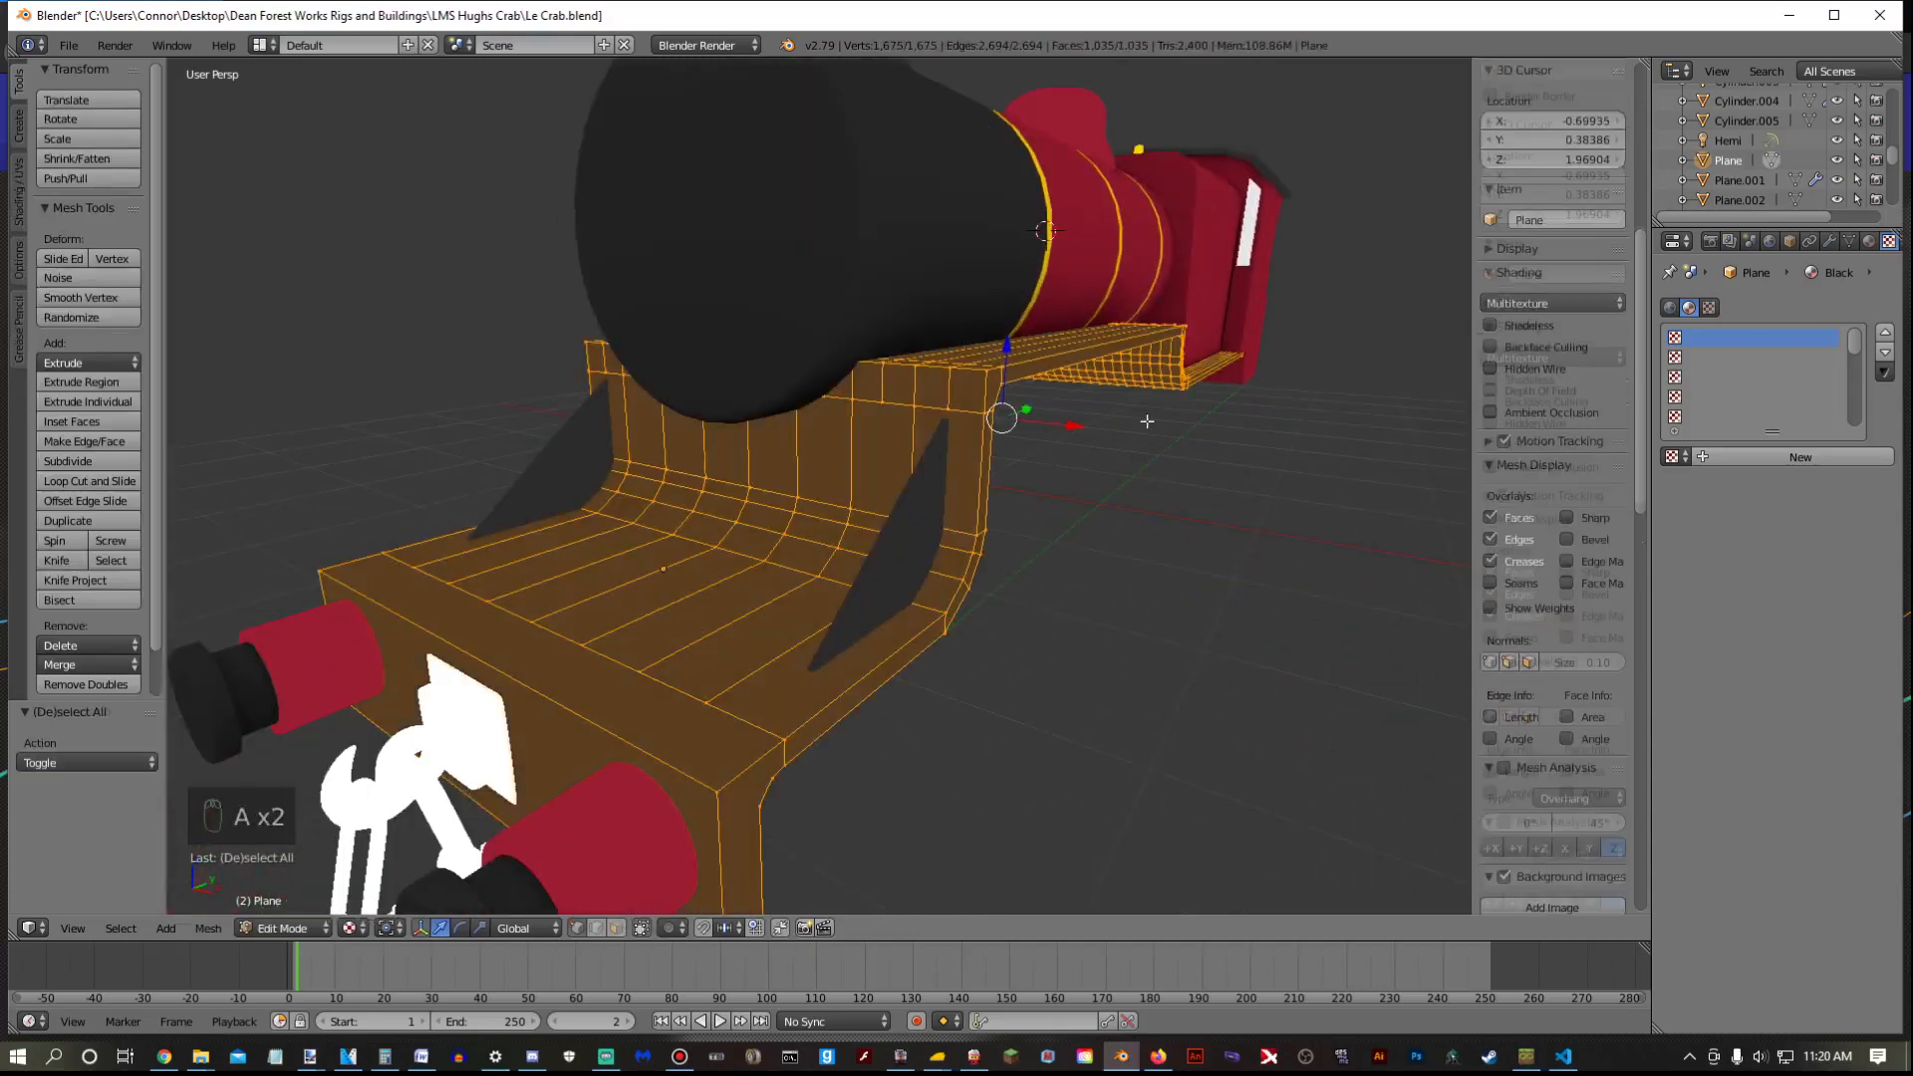
{"action": "key", "text": "u"}
{"action": "left_click", "coordinate": [1146, 421]}
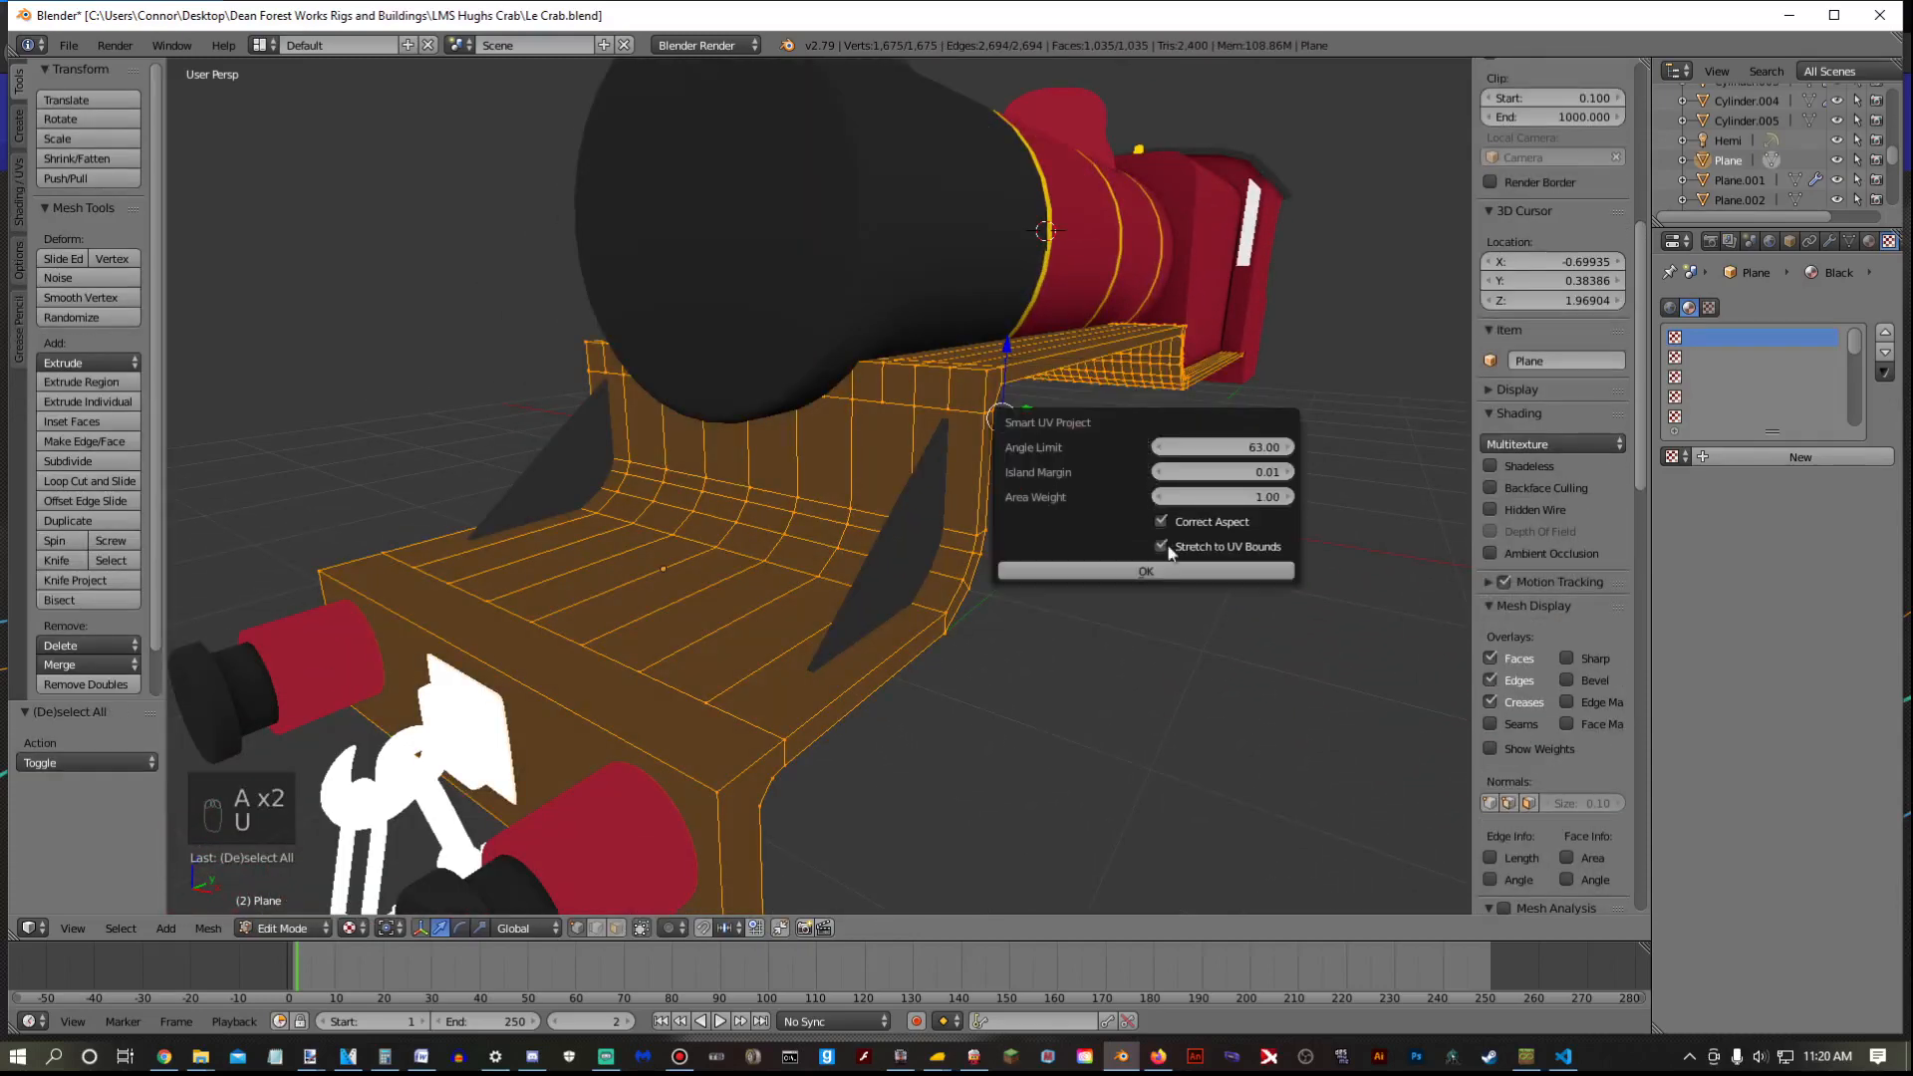
{"action": "left_click", "coordinate": [1156, 560]}
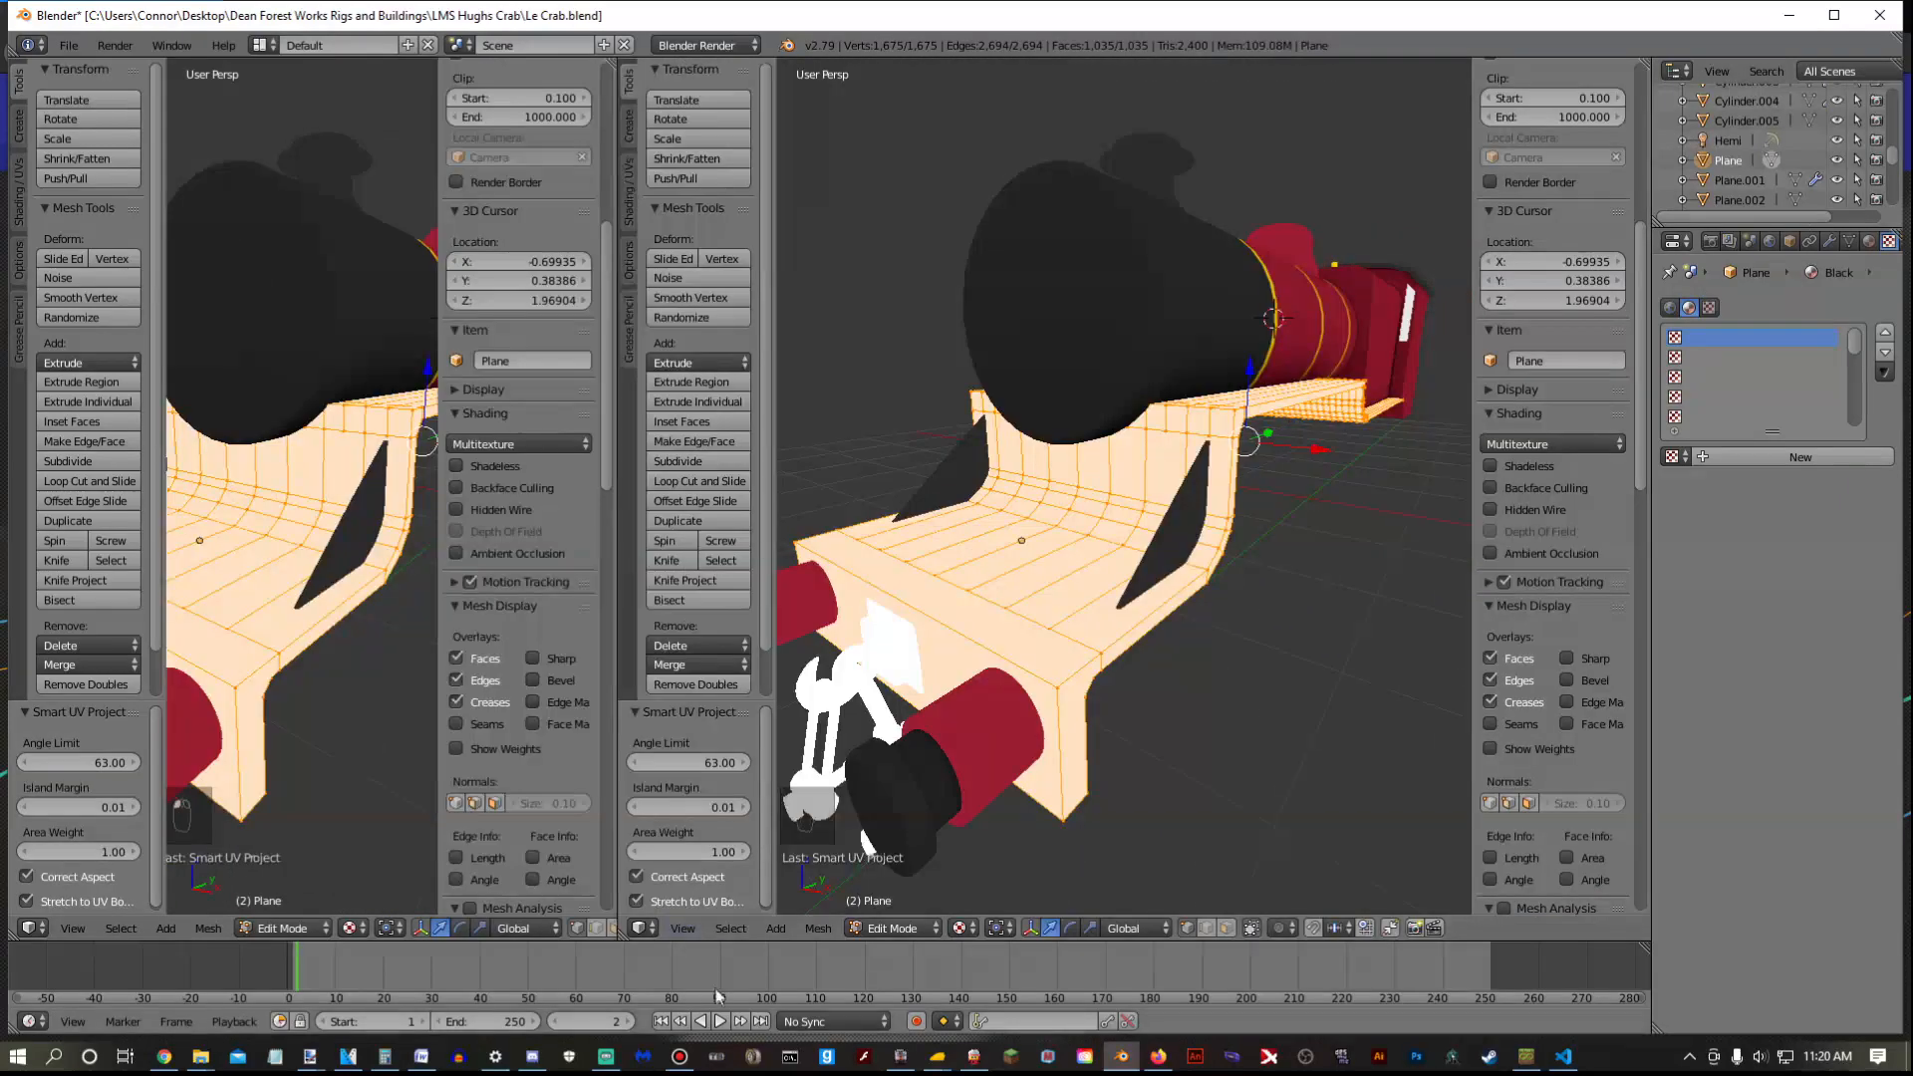
Open a UV/Image Editor beside the 3D view and create a new 1024 by 1024 px image named Running Board
{"action": "left_click", "coordinate": [638, 928]}
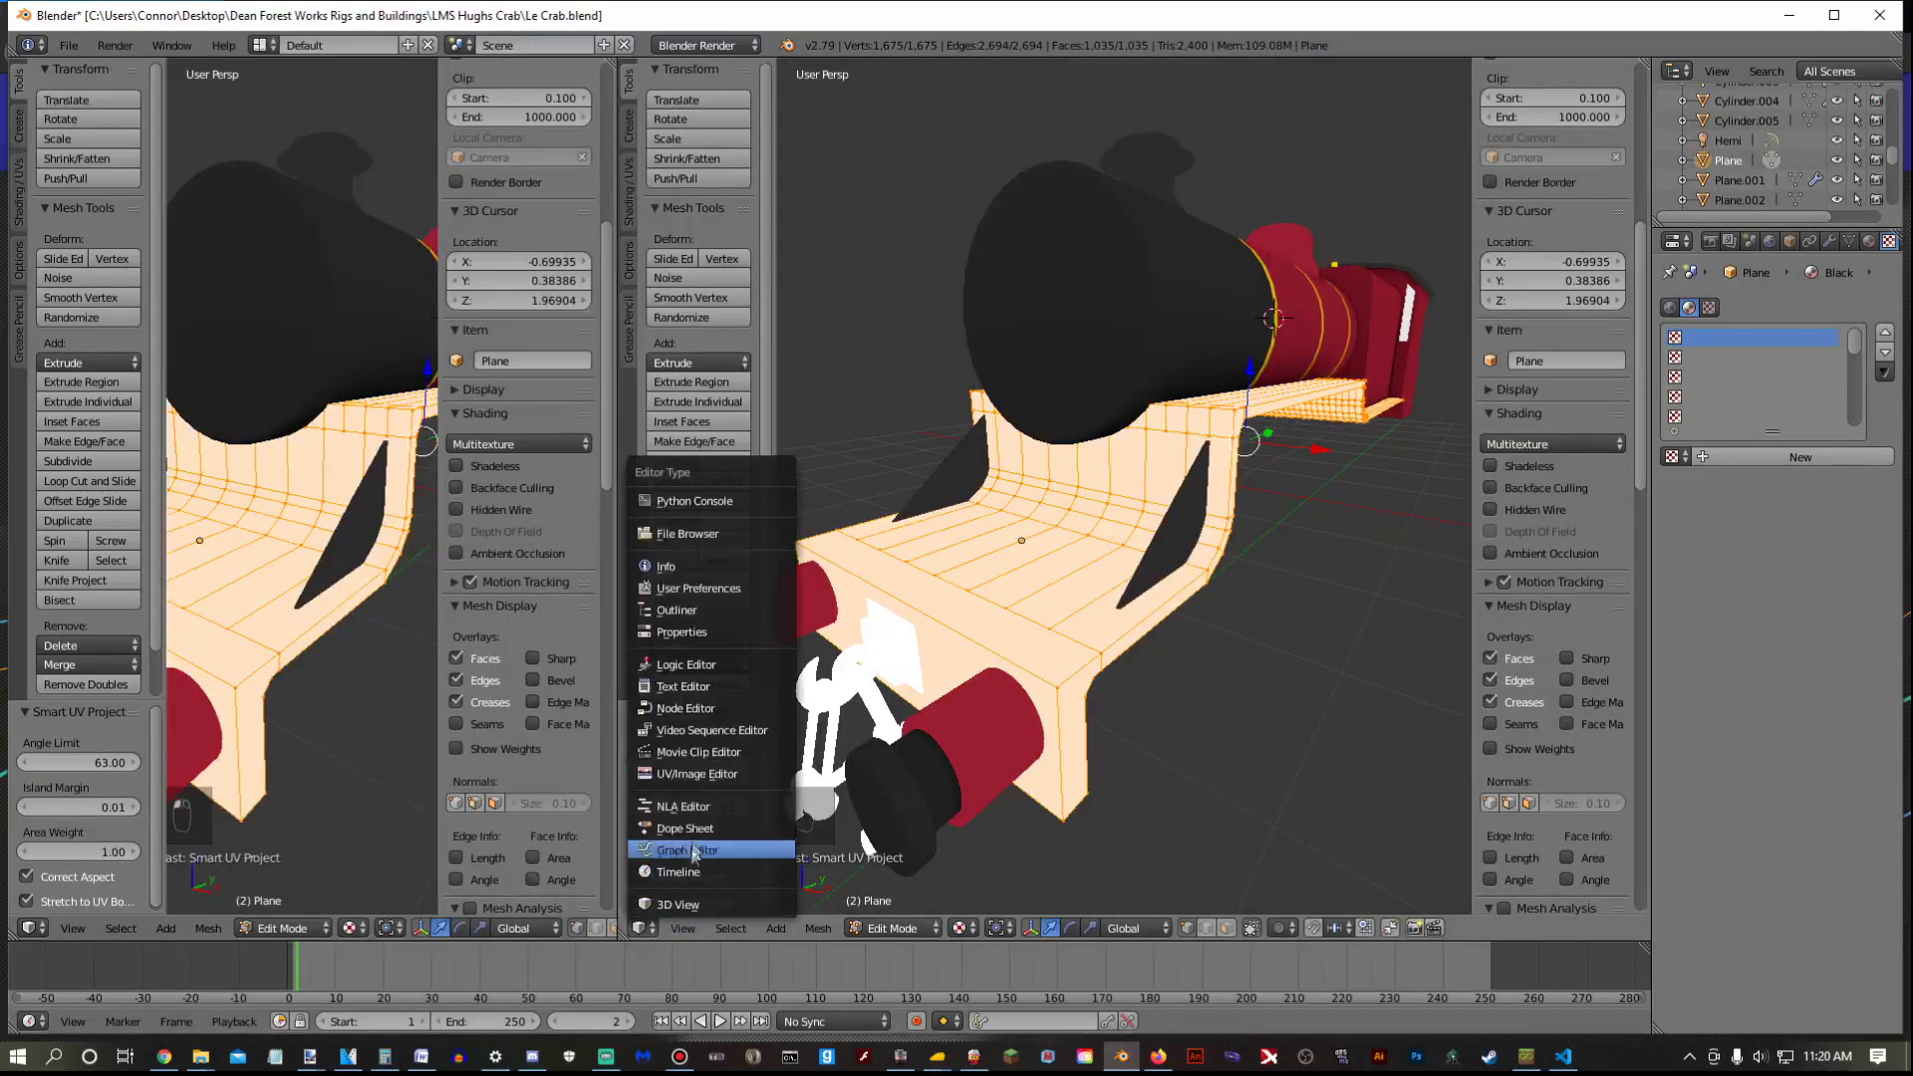
{"action": "left_click", "coordinate": [689, 767]}
{"action": "left_click", "coordinate": [978, 928]}
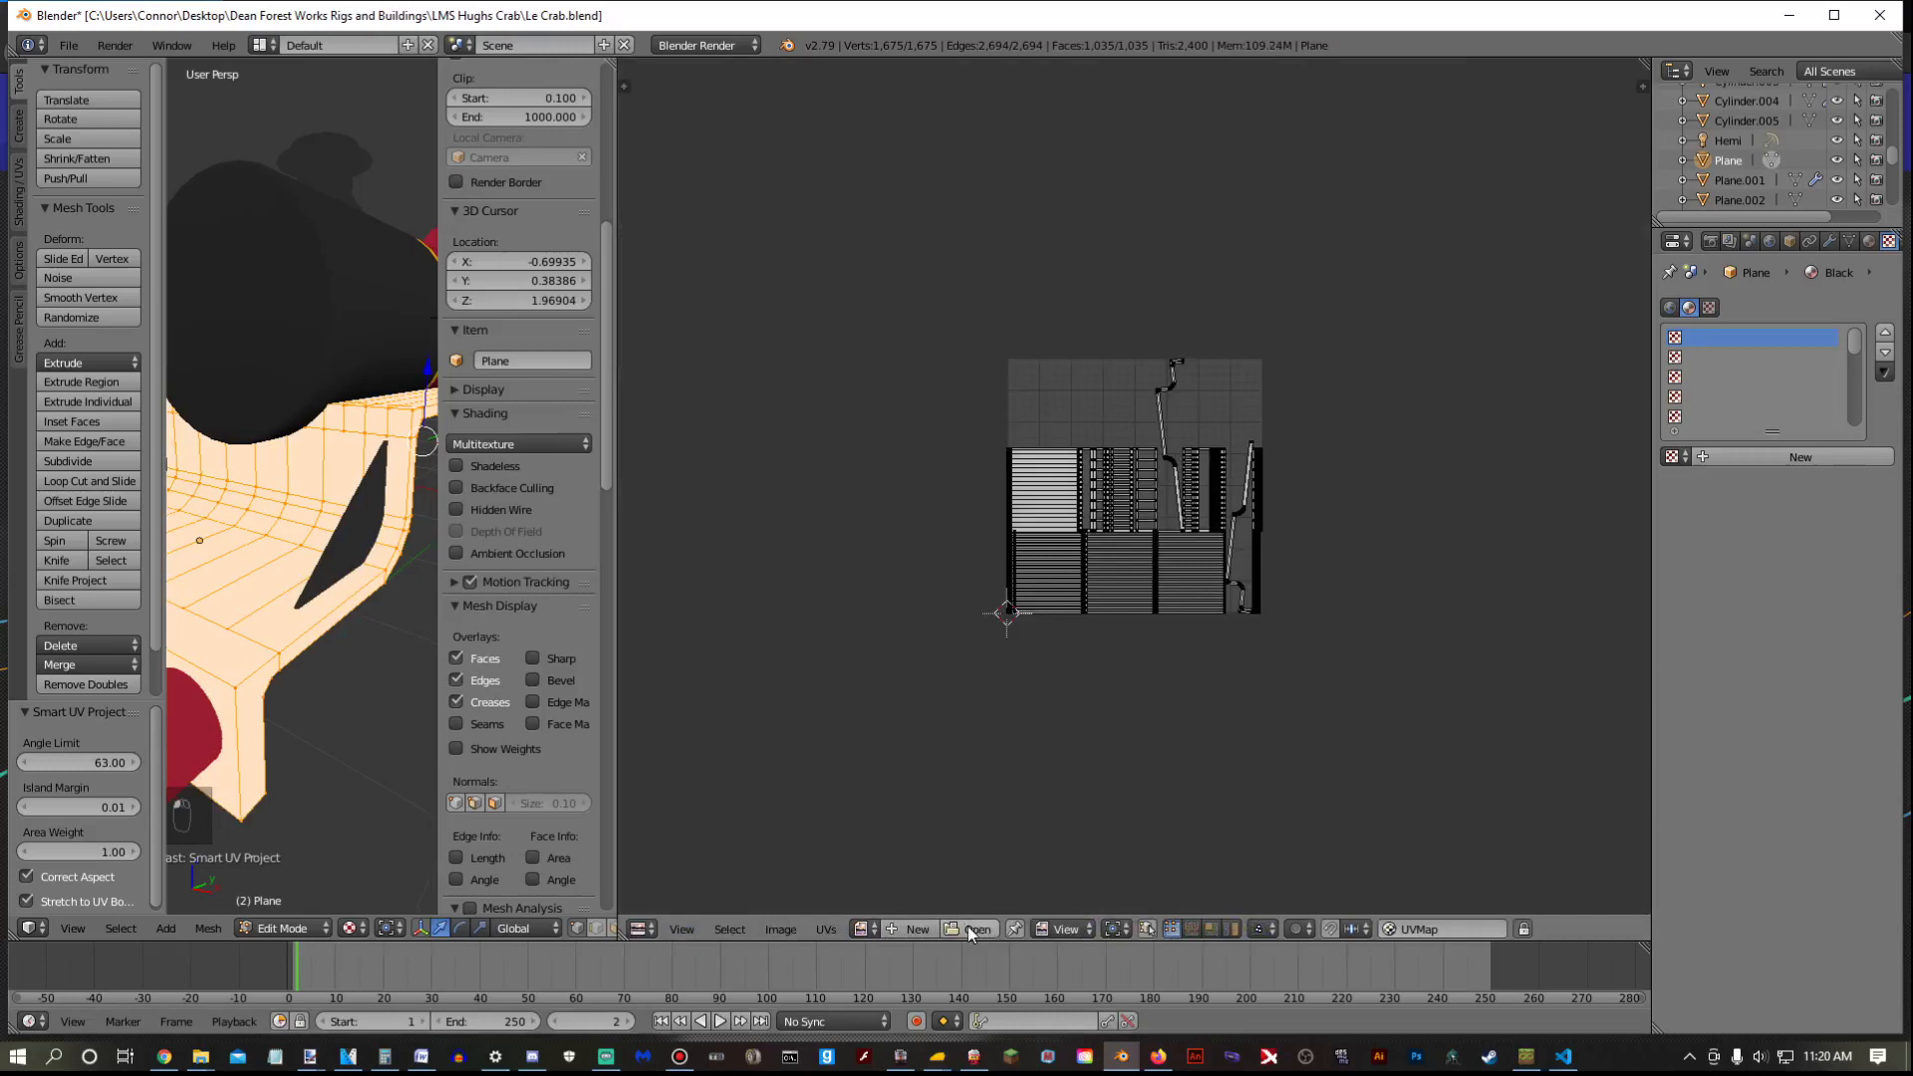
{"action": "left_click", "coordinate": [906, 928]}
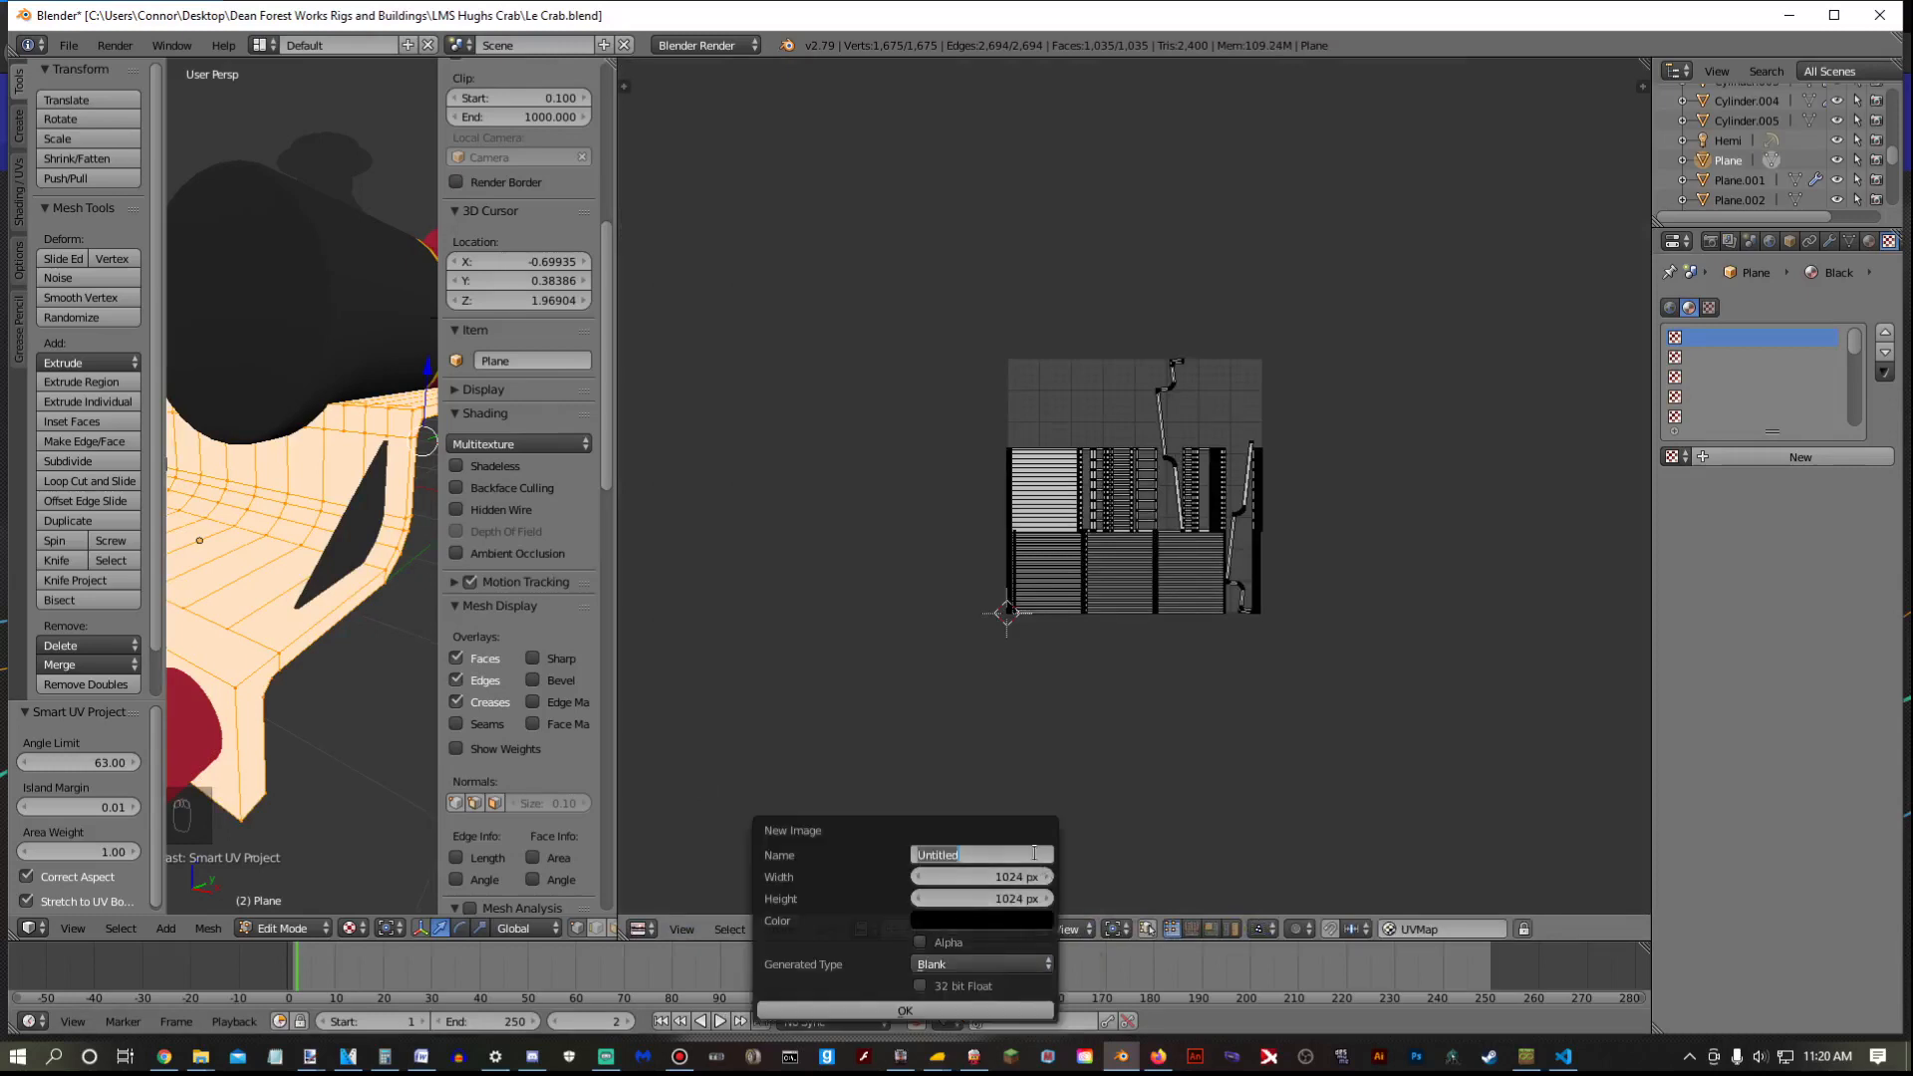
{"action": "key", "text": "BackSpace"}
{"action": "type", "text": "Running Board"}
{"action": "key", "text": "Return"}
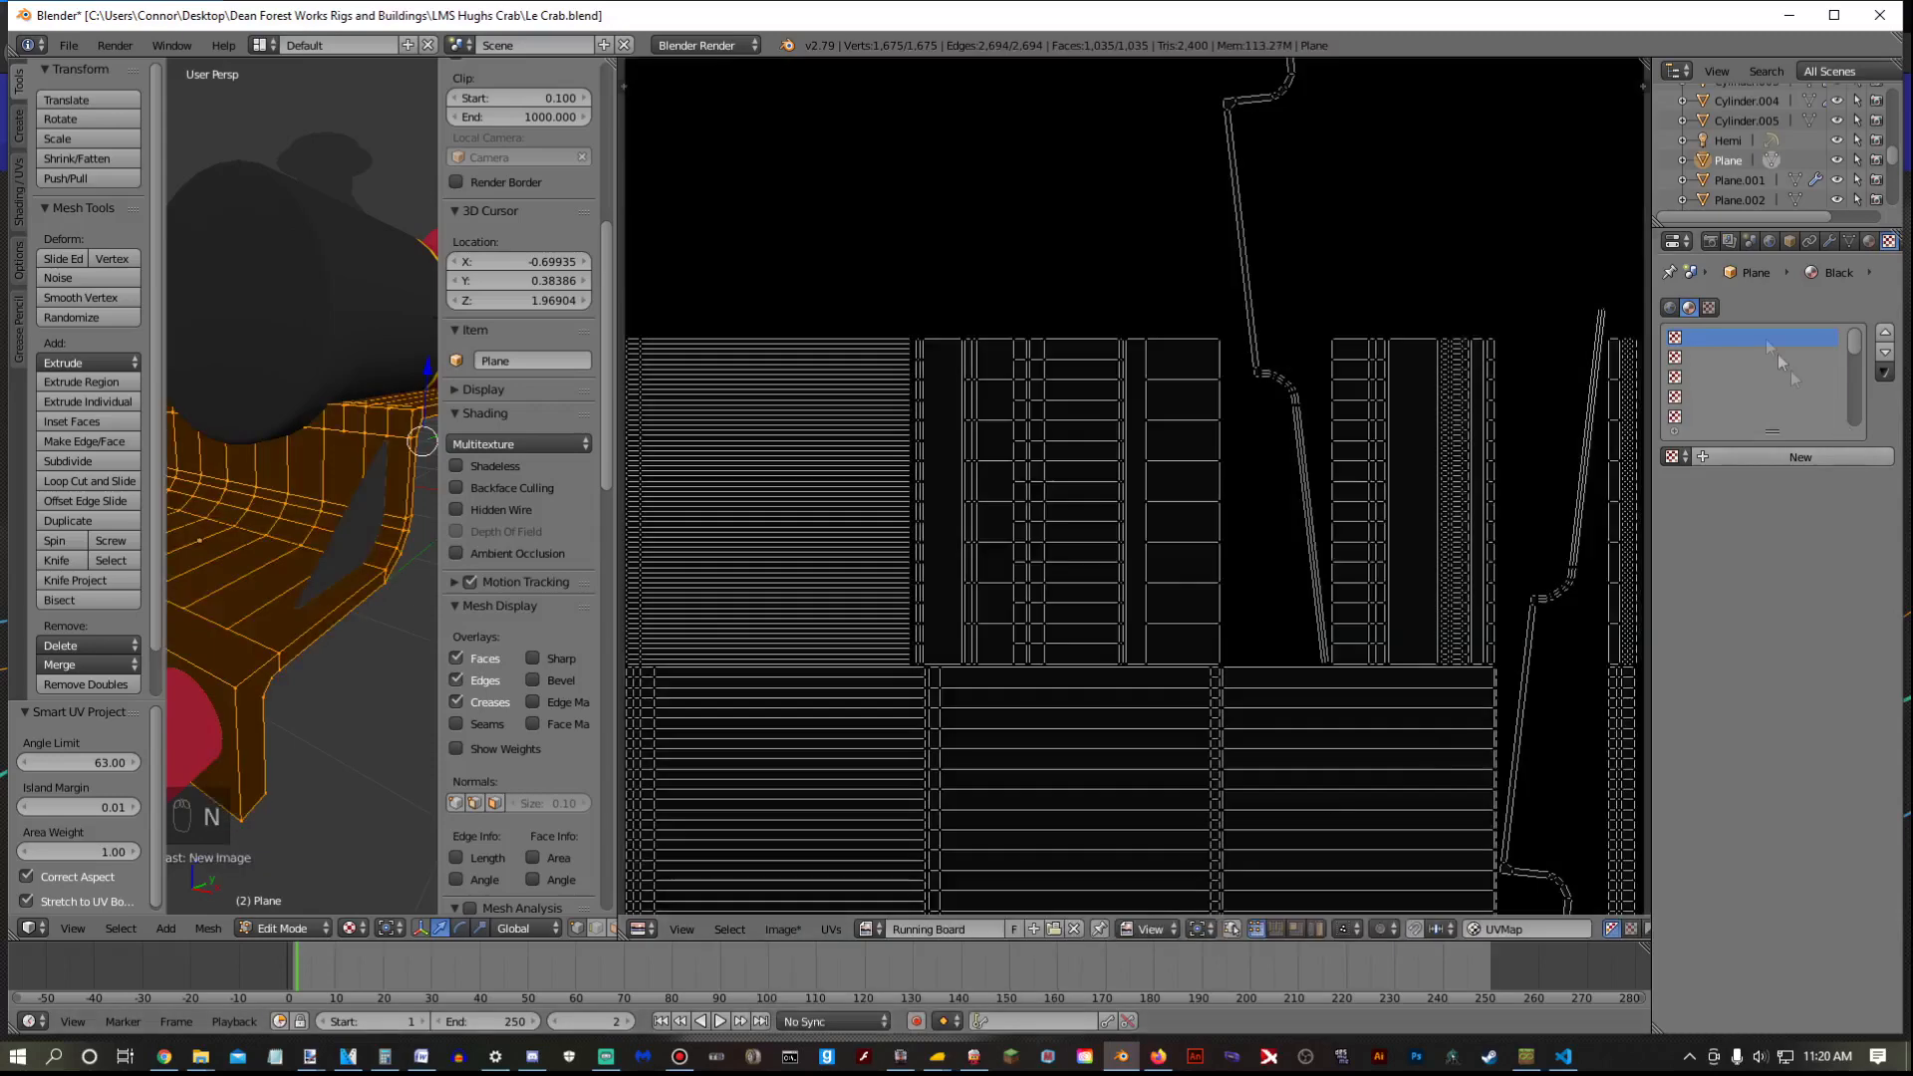
{"action": "left_click", "coordinate": [905, 1010]}
Bake the running board's texture onto the Running Board image and return to Object Mode
{"action": "left_click", "coordinate": [1710, 241]}
{"action": "left_click", "coordinate": [1773, 1018]}
{"action": "scroll", "coordinate": [977, 533], "scroll_direction": "down", "scroll_amount": 2}
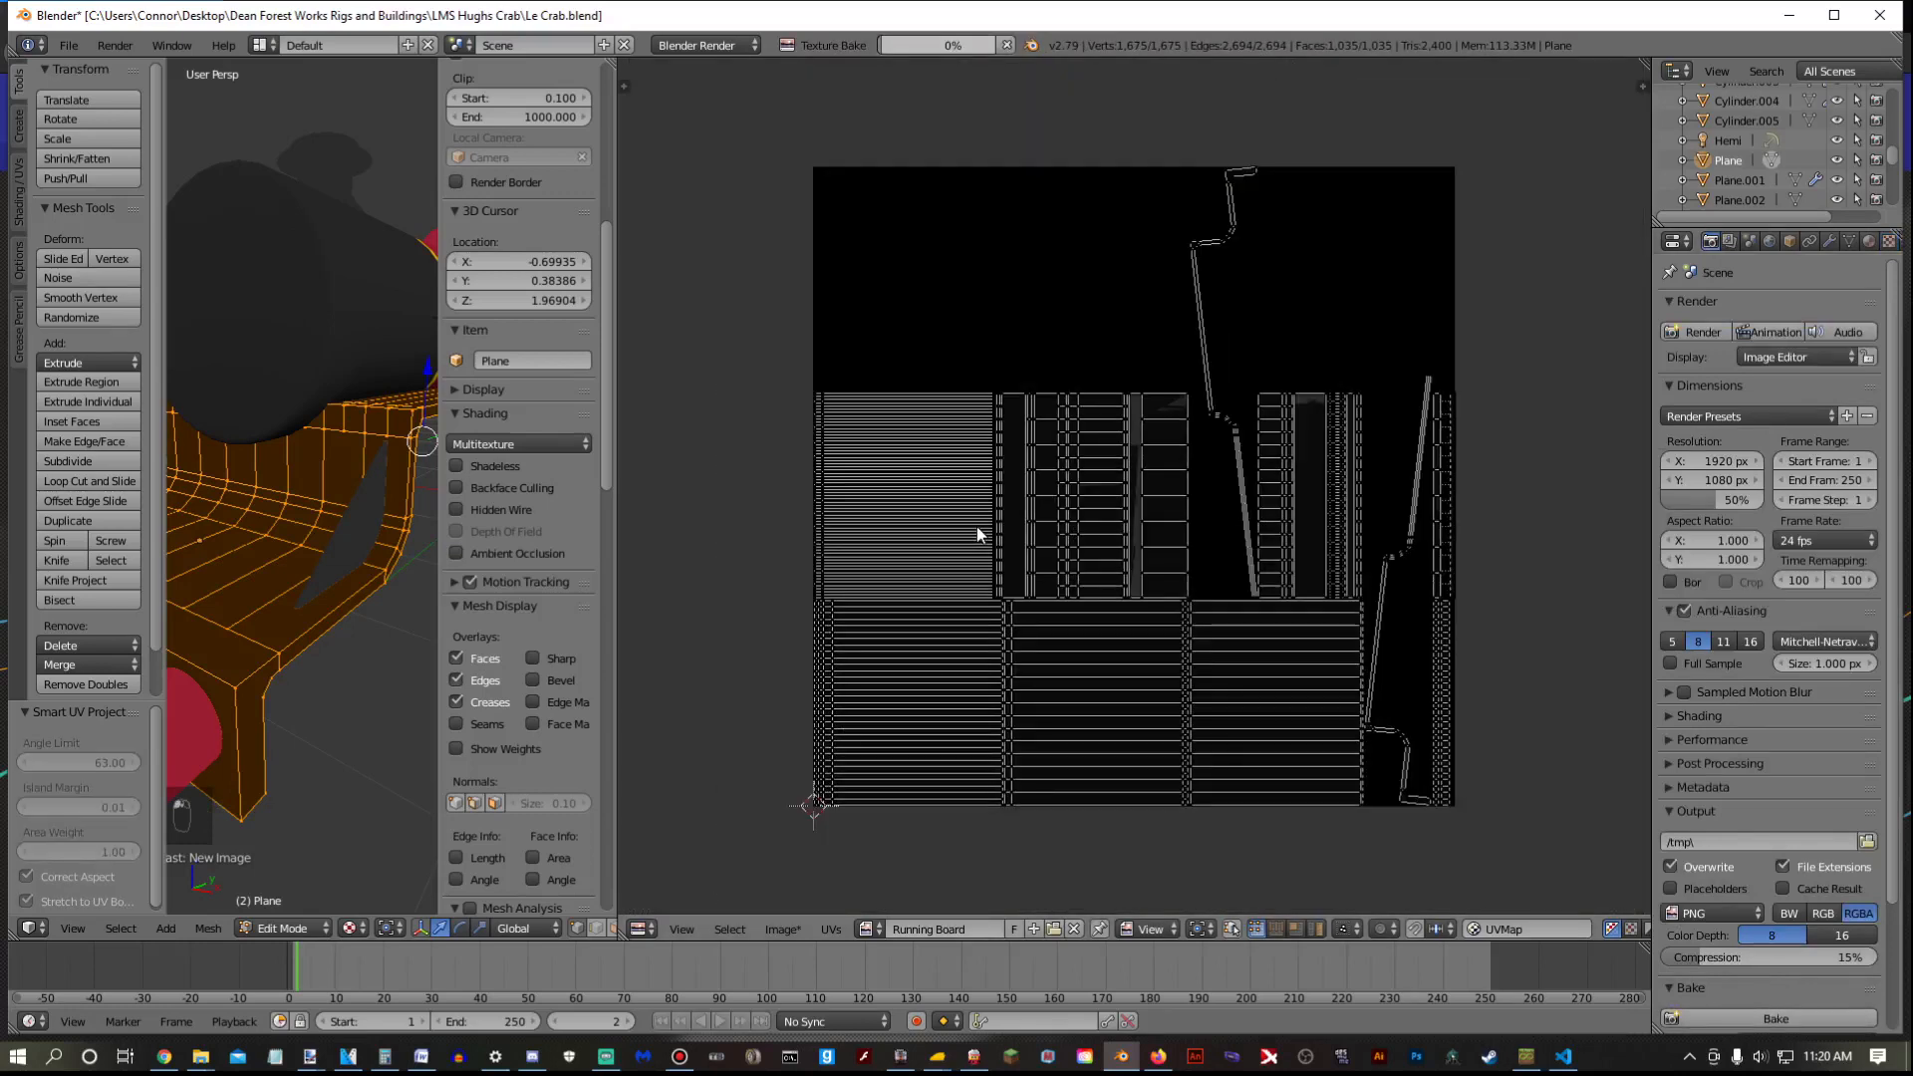
{"action": "scroll", "coordinate": [630, 331], "scroll_direction": "down", "scroll_amount": 1}
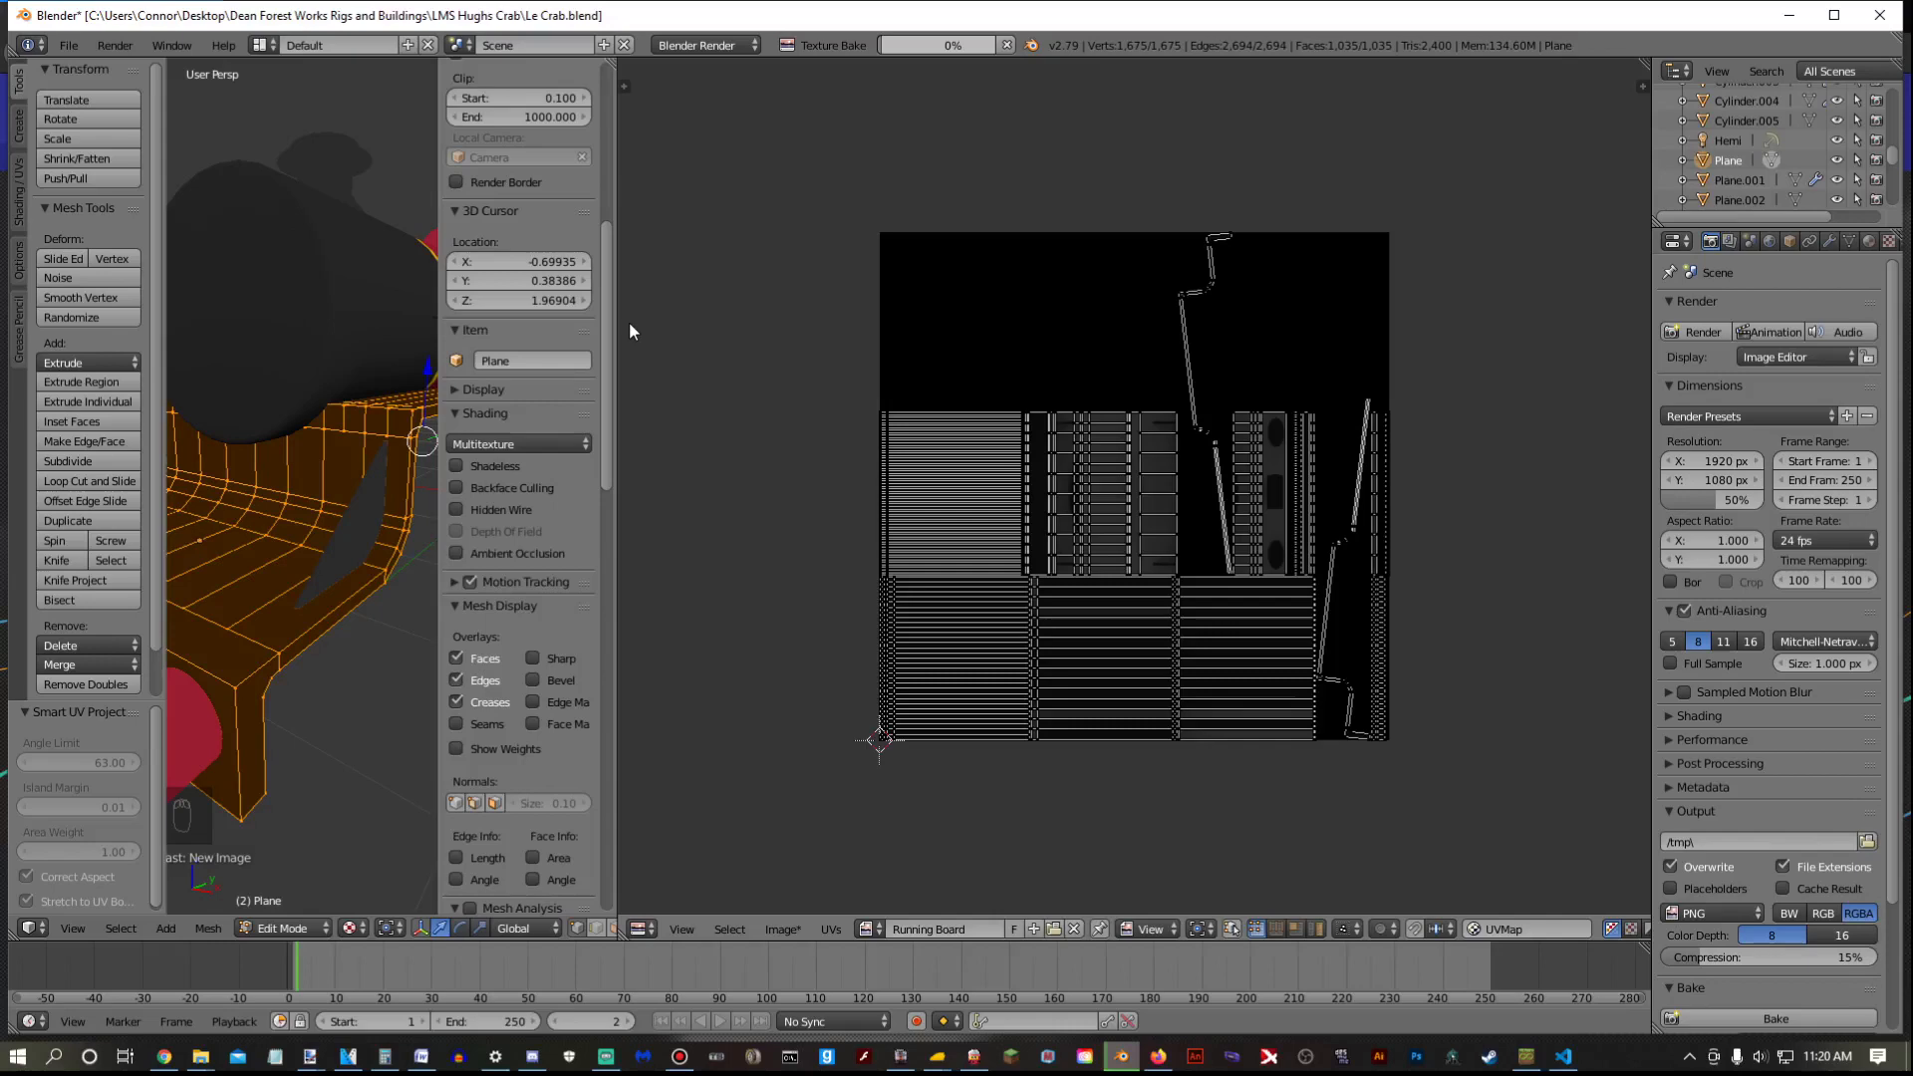
{"action": "key", "text": "Tab"}
{"action": "mouse_move", "coordinate": [309, 469]}
{"action": "middle_mouse_down"}
{"action": "mouse_move", "coordinate": [202, 391]}
{"action": "mouse_move", "coordinate": [172, 516]}
{"action": "mouse_move", "coordinate": [64, 465]}
{"action": "mouse_move", "coordinate": [18, 493]}
{"action": "mouse_move", "coordinate": [399, 438]}
{"action": "mouse_move", "coordinate": [341, 421]}
{"action": "mouse_move", "coordinate": [307, 482]}
{"action": "mouse_move", "coordinate": [328, 498]}
{"action": "middle_mouse_up"}
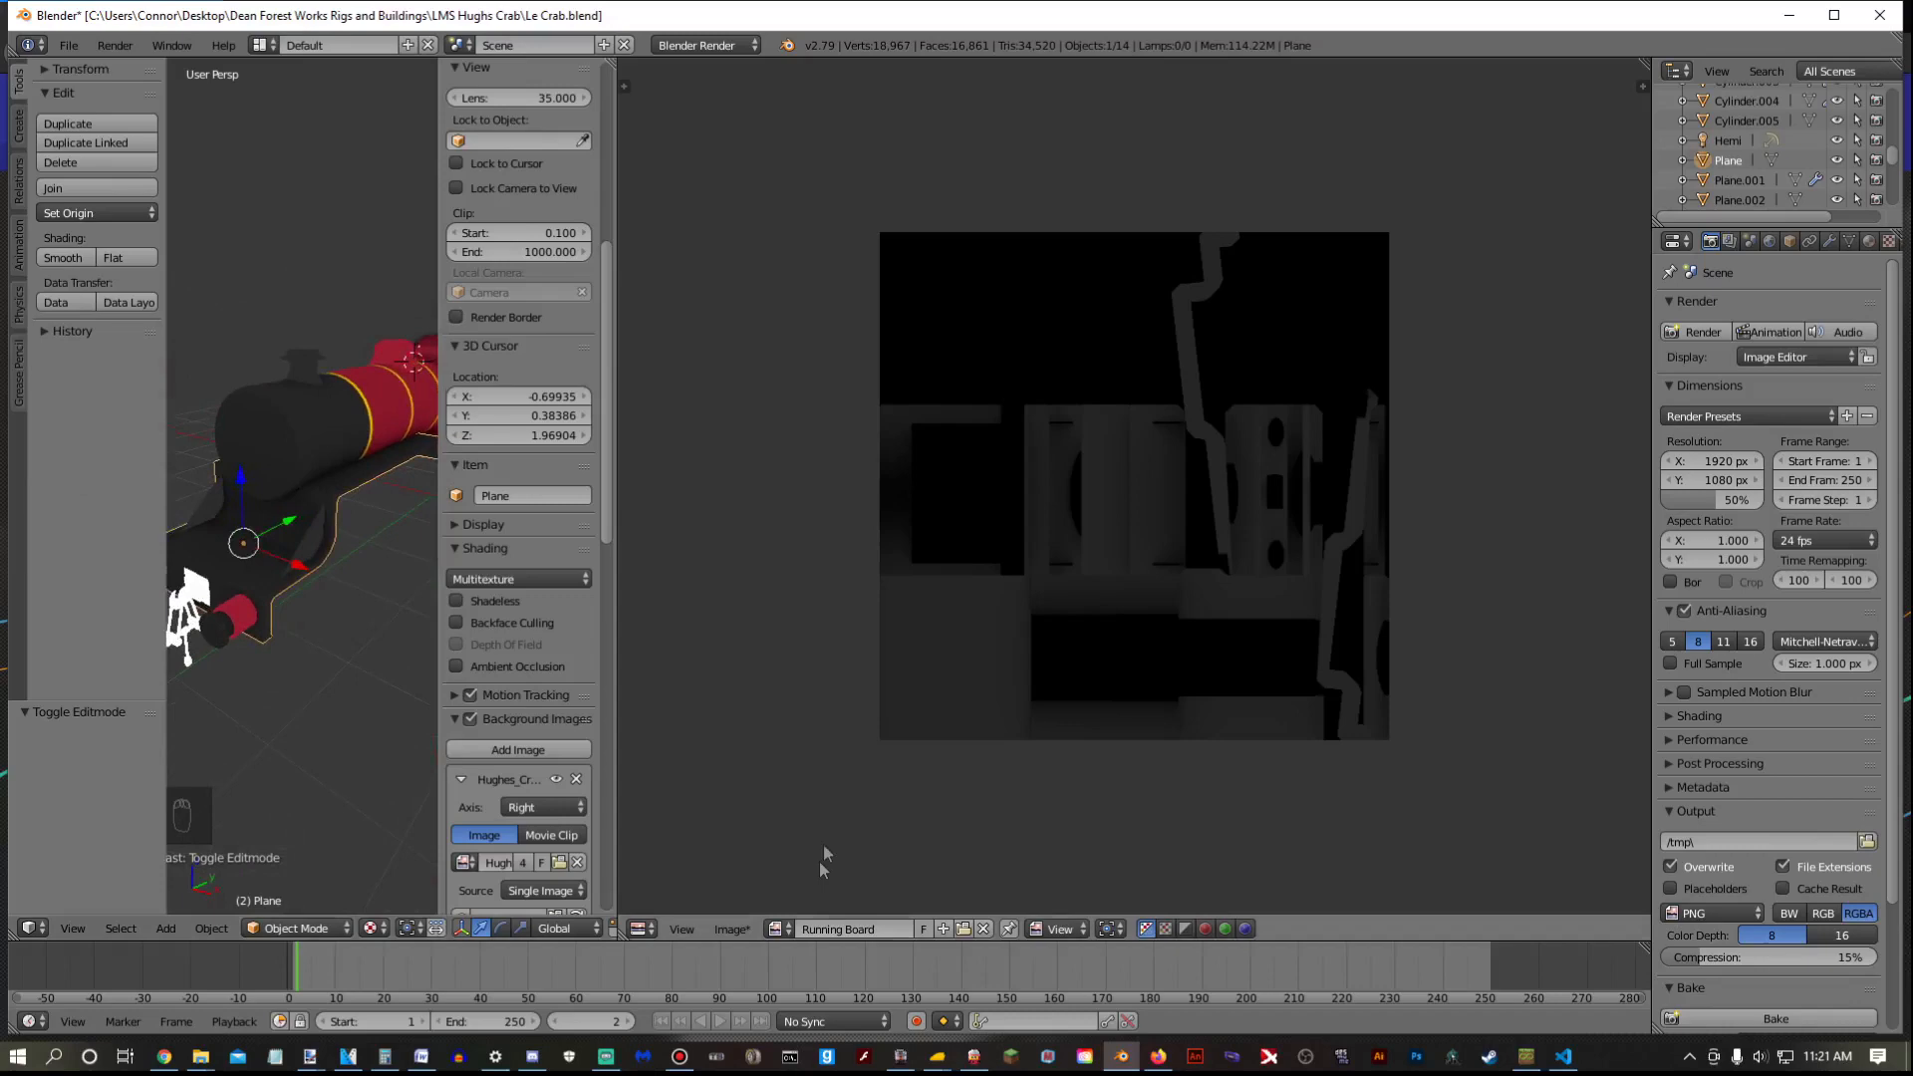
Save the baked image in Targa format as Running Board.tga and merge the image editor back into the 3D view
{"action": "left_click", "coordinate": [736, 931]}
{"action": "left_click", "coordinate": [795, 767]}
{"action": "left_click", "coordinate": [110, 719]}
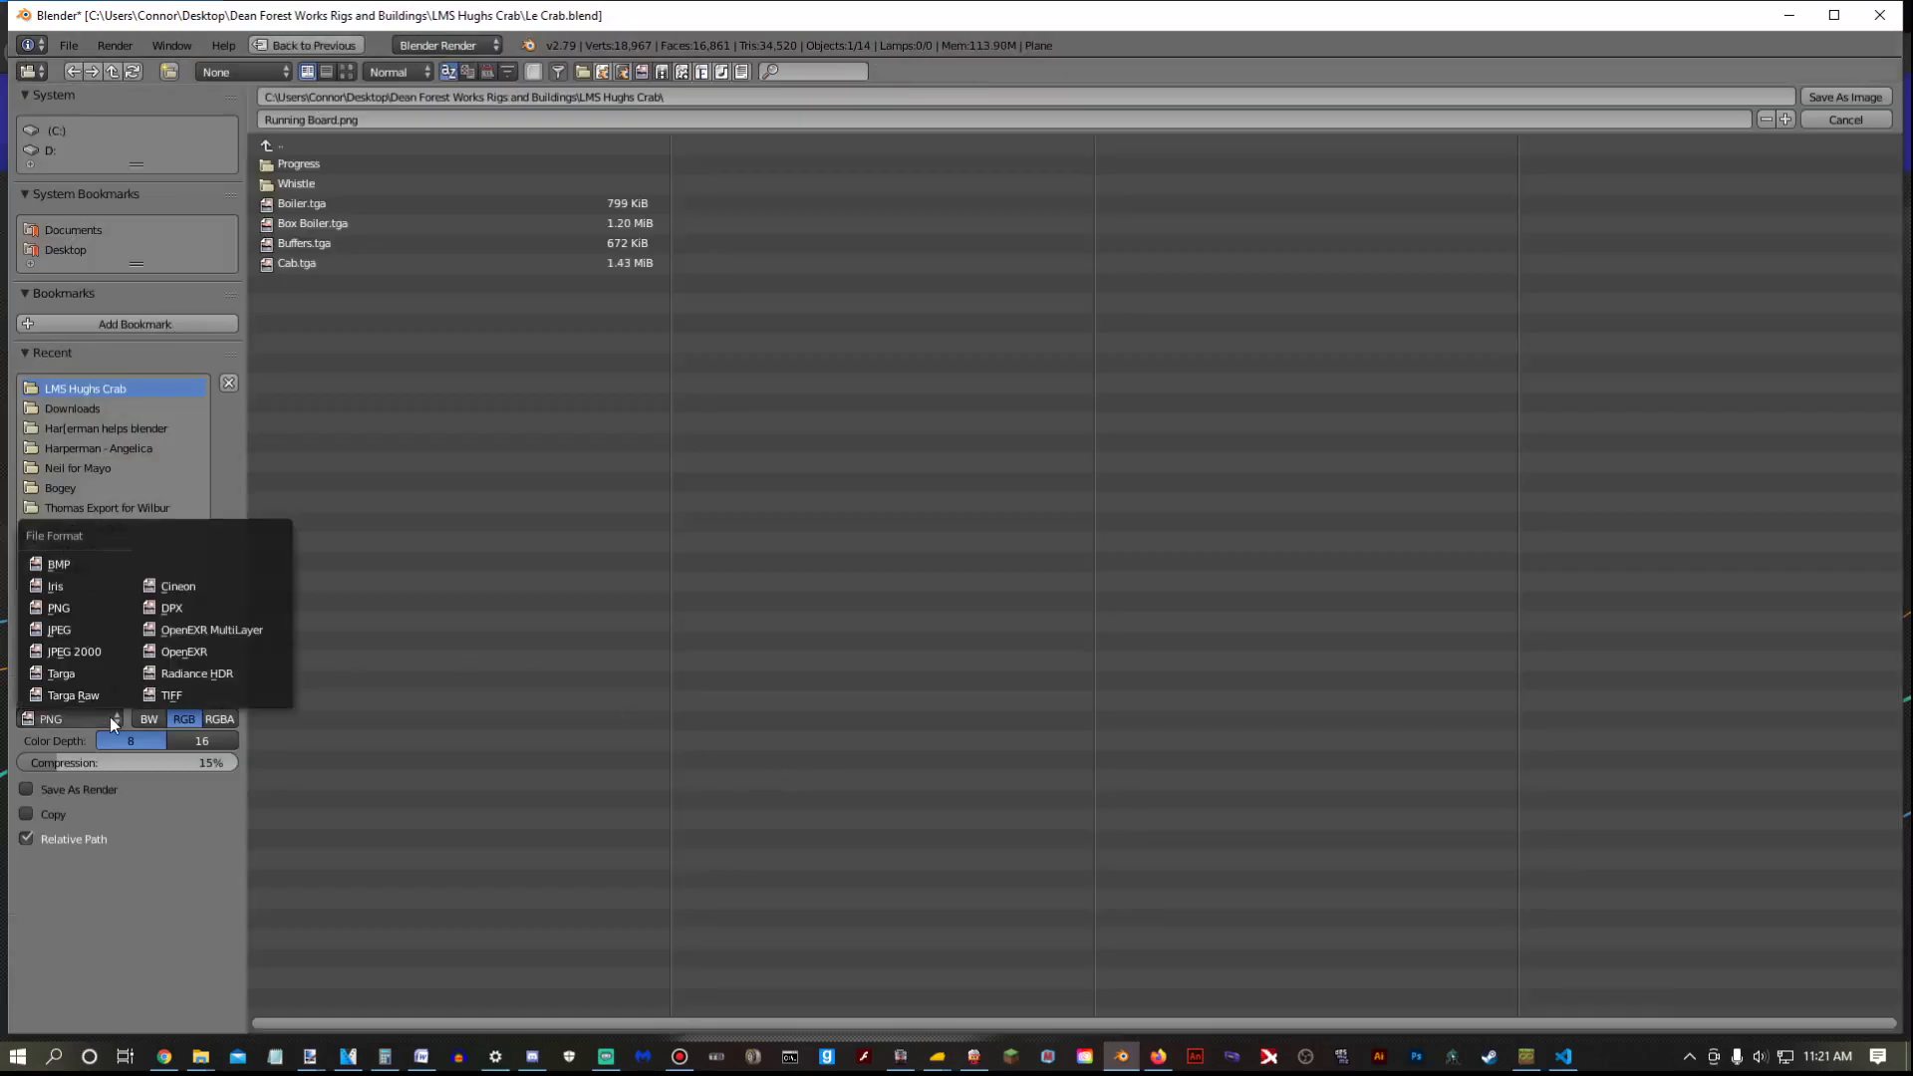
{"action": "left_click", "coordinate": [109, 671]}
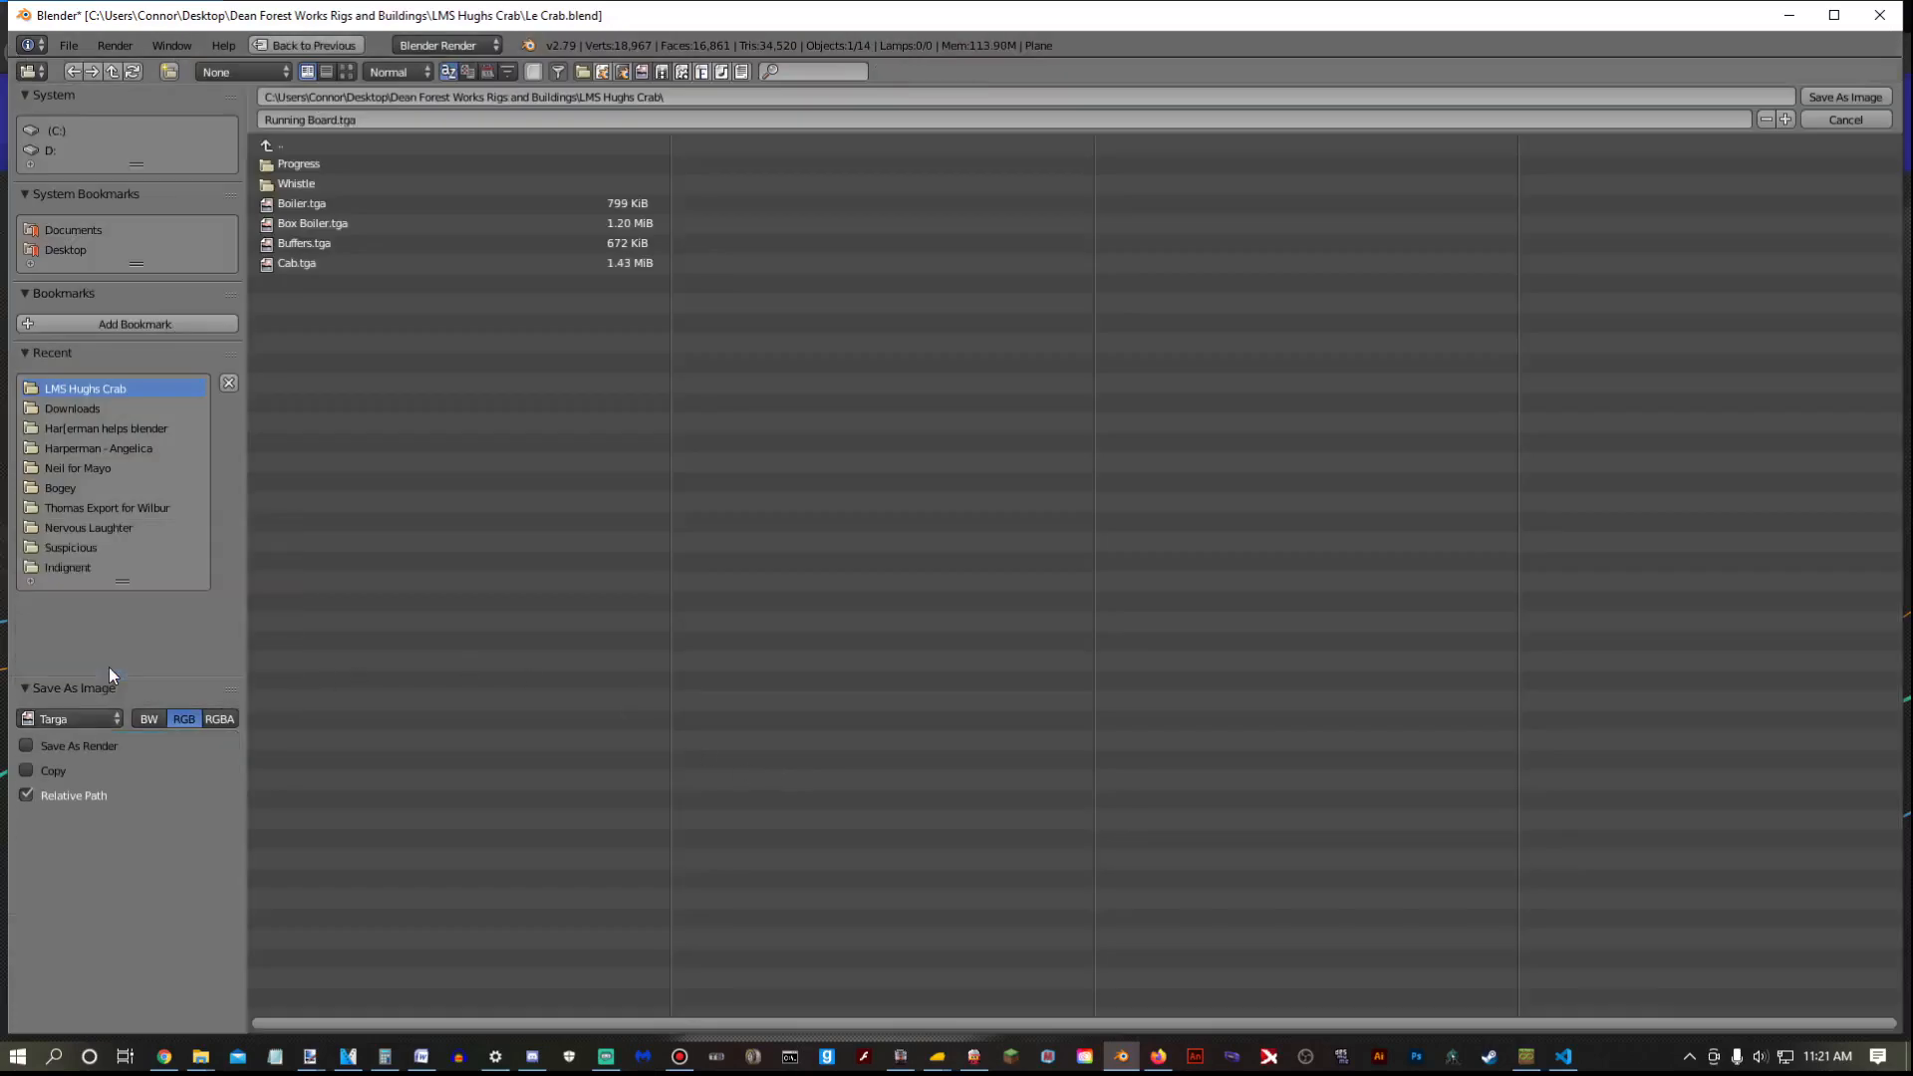
{"action": "left_click", "coordinate": [1840, 104]}
{"action": "left_click_drag", "start_coordinate": [619, 65], "coordinate": [1207, 233]}
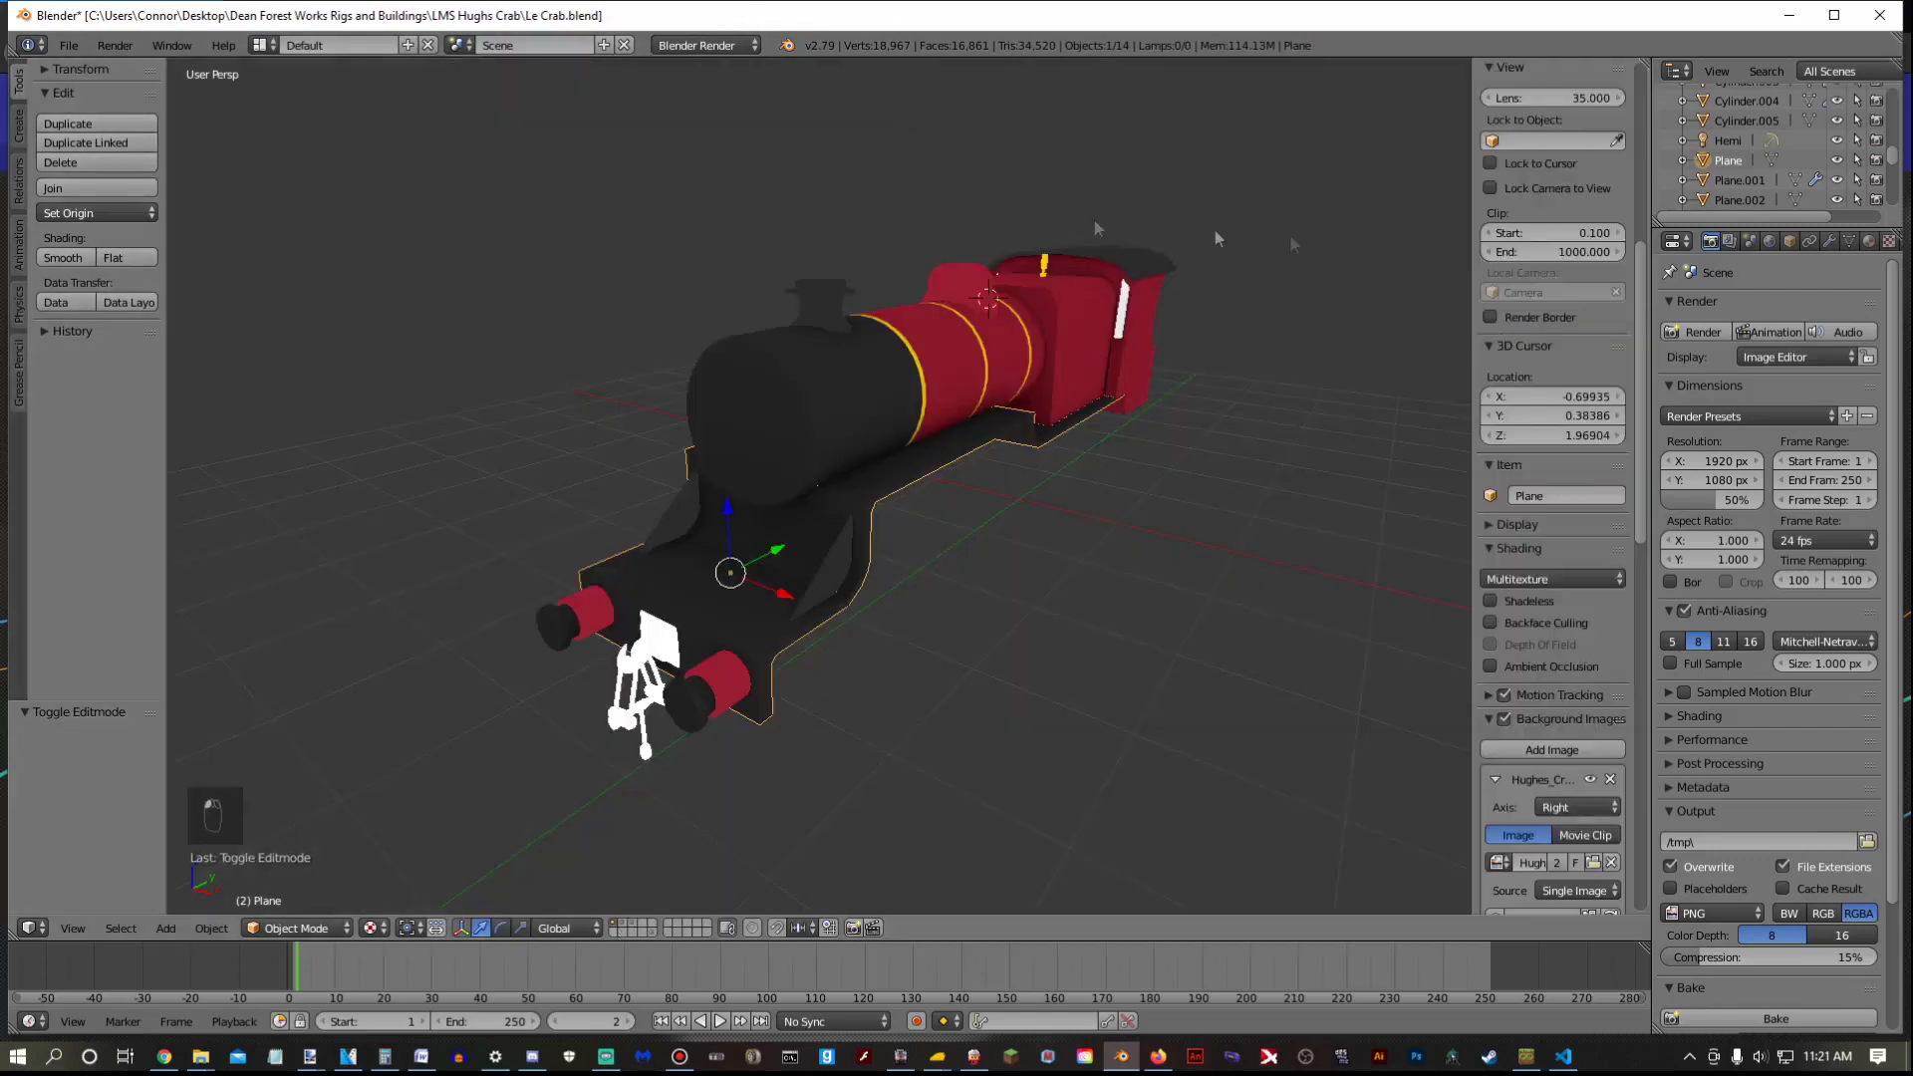
Remove the running board's Black material slot and give it a new material named Runnign Board
{"action": "left_click", "coordinate": [1869, 241]}
{"action": "left_click", "coordinate": [1884, 327]}
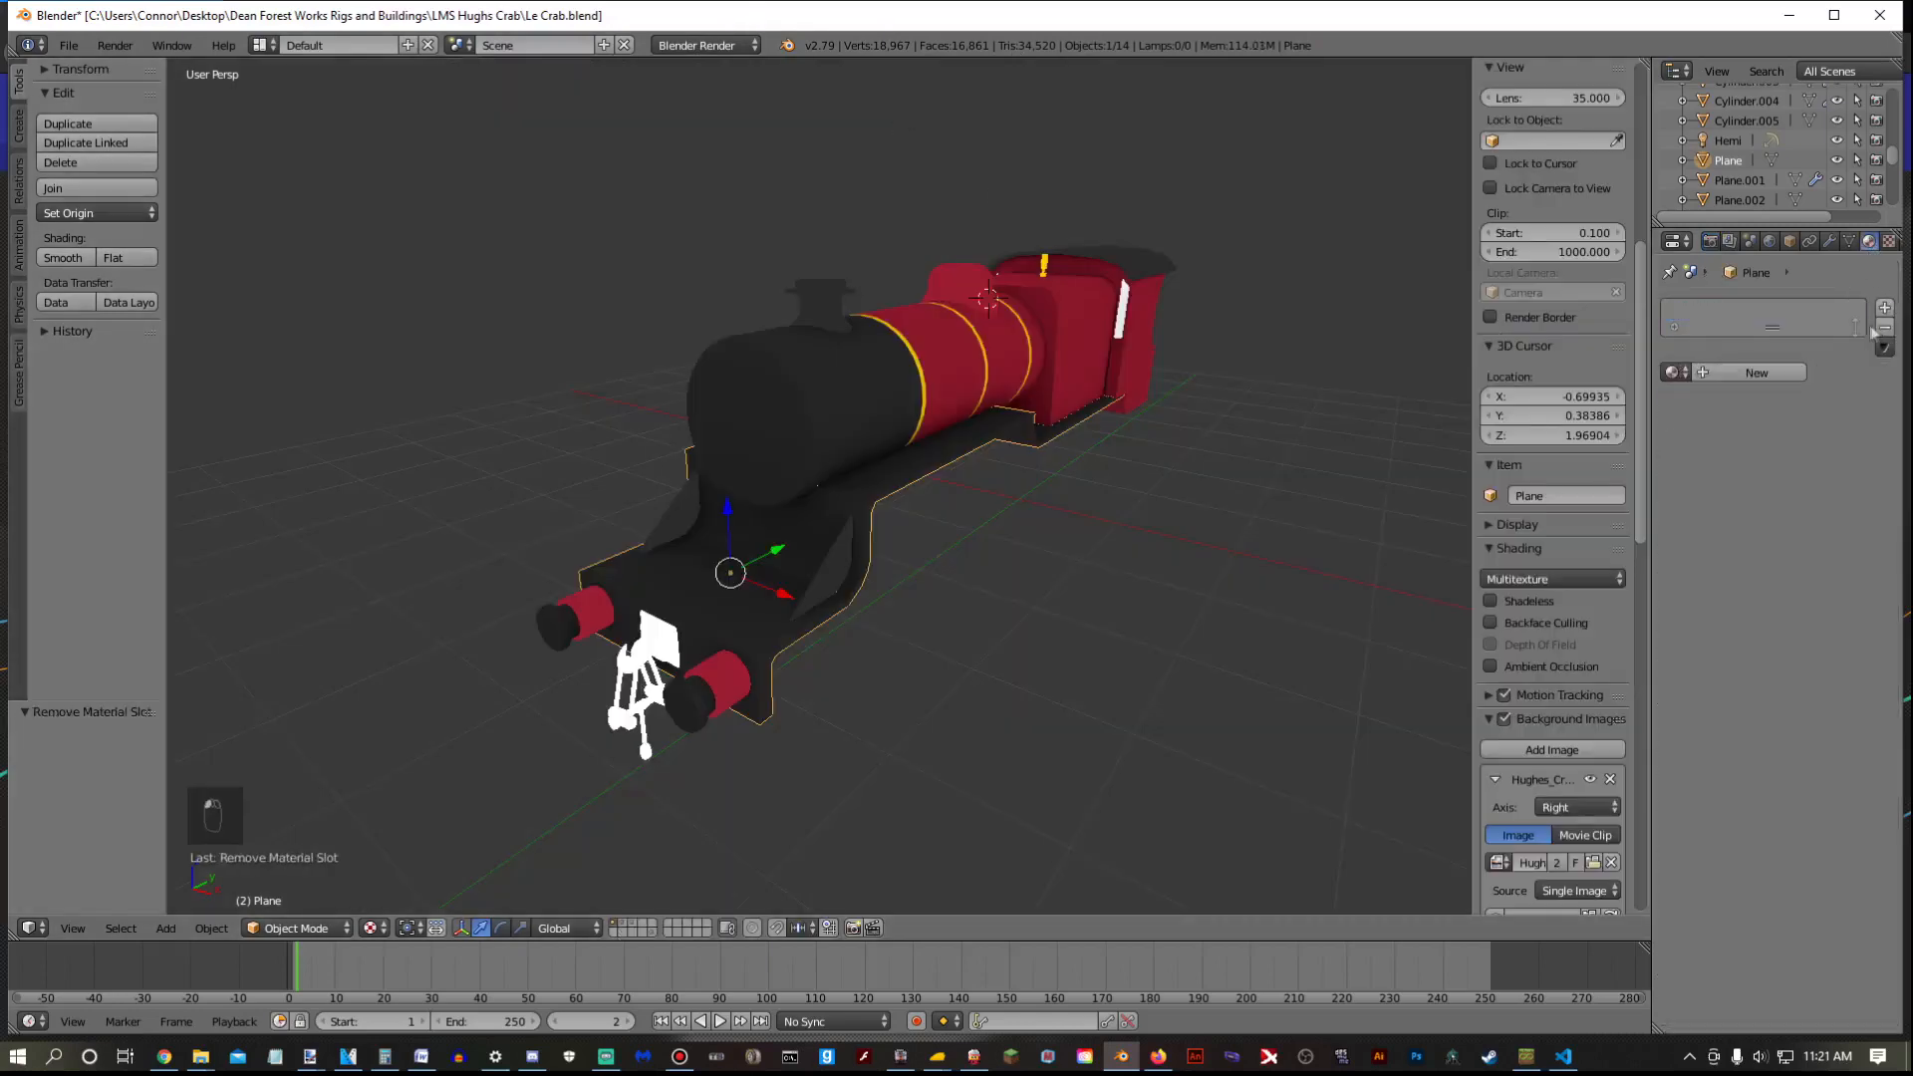
{"action": "left_click", "coordinate": [1745, 375]}
{"action": "left_click", "coordinate": [1710, 317]}
{"action": "type", "text": "Runnign Board"}
{"action": "key", "text": "Return"}
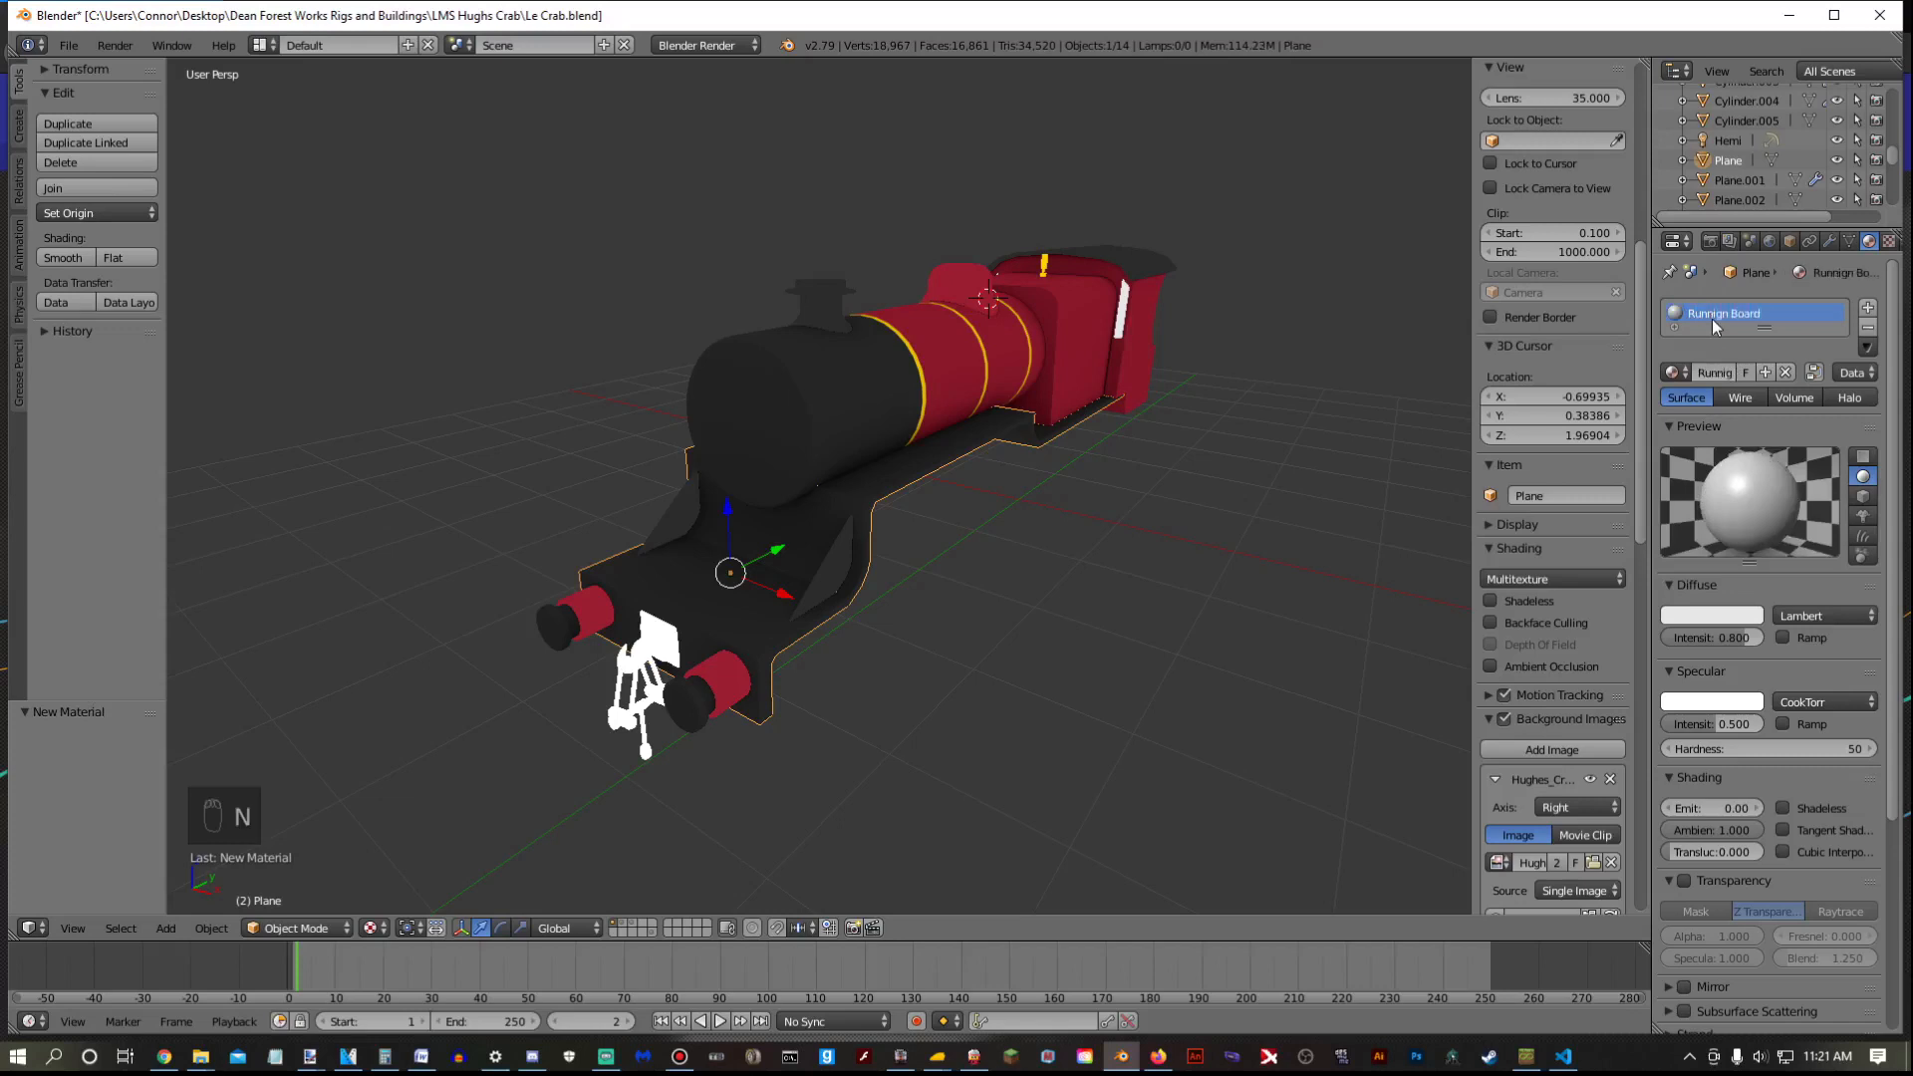
Set the running board material's diffuse intensity to 1 and edit its specular intensity
{"action": "left_click_drag", "start_coordinate": [1749, 637], "coordinate": [1774, 638]}
{"action": "left_click", "coordinate": [1729, 724]}
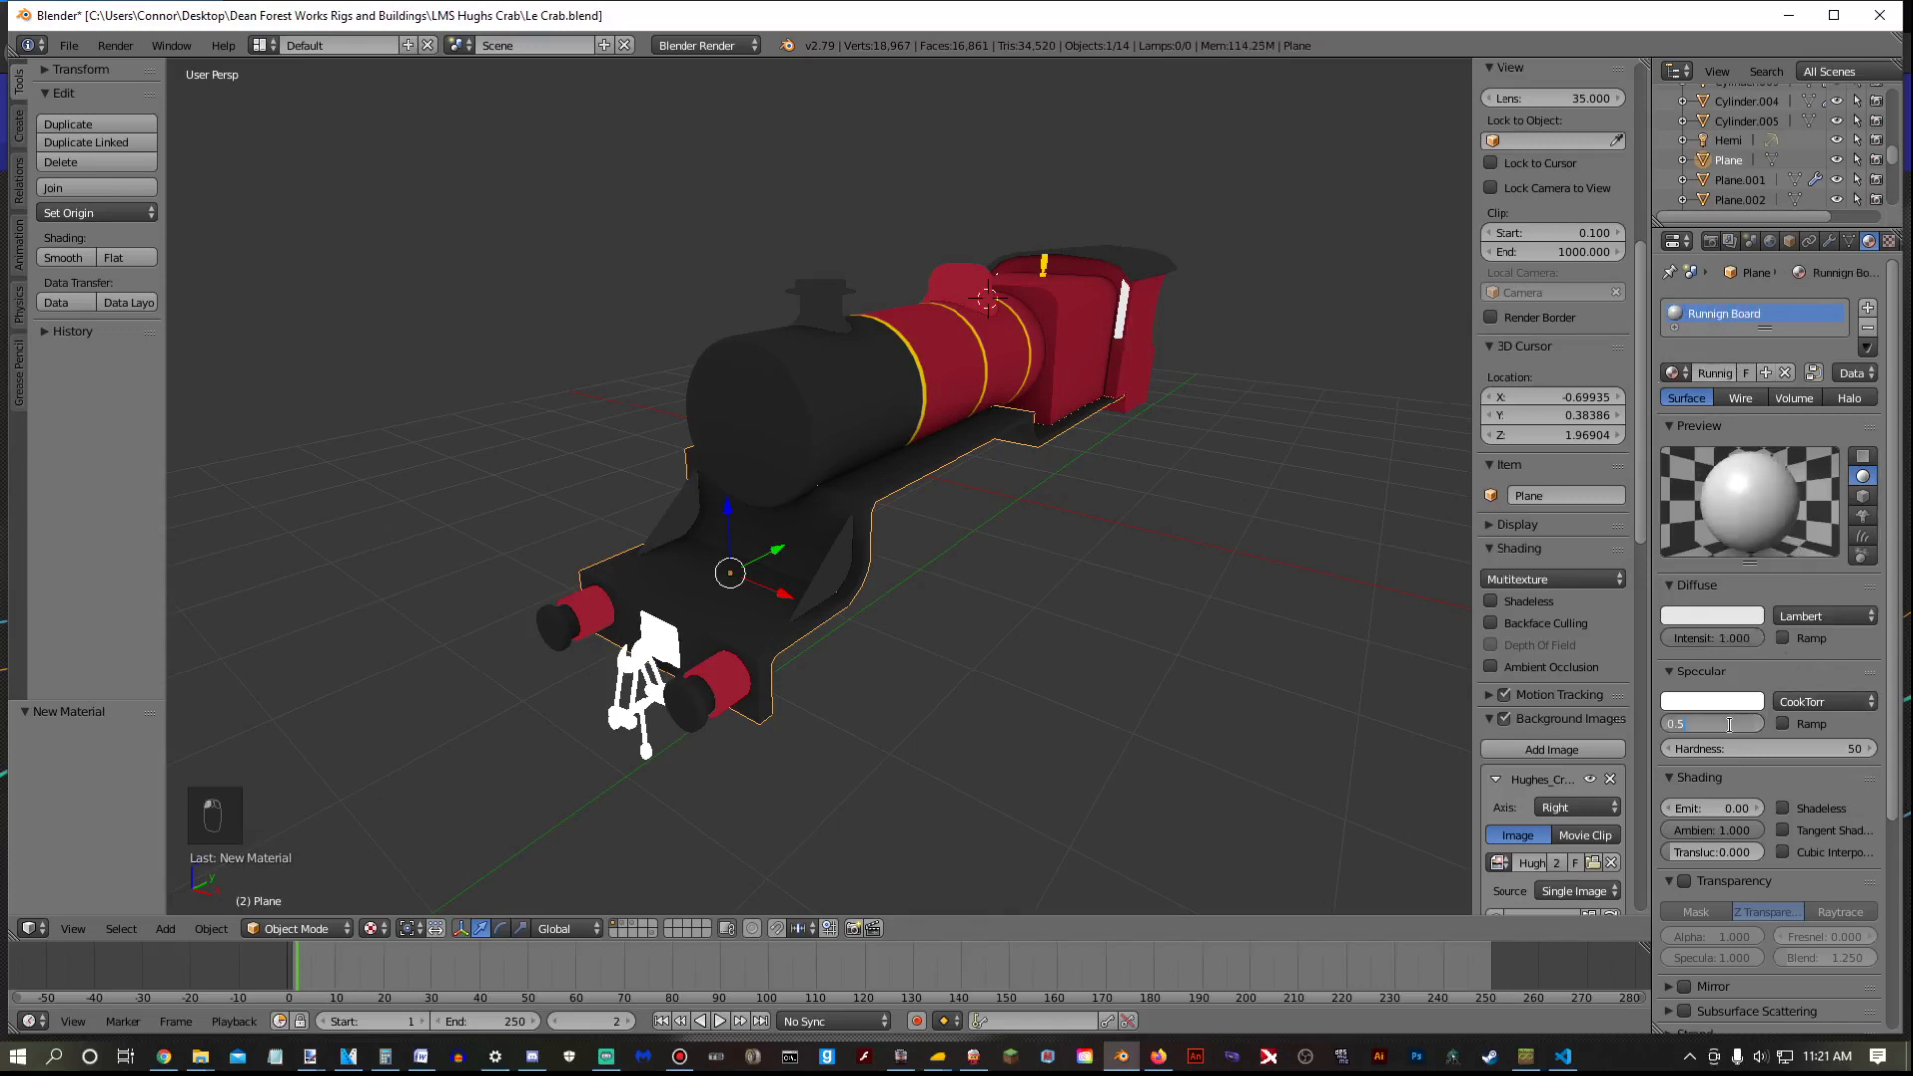
Add an image texture using Running Board.tga to the running board's material, mapped to UVMap
{"action": "left_click", "coordinate": [1888, 241]}
{"action": "left_click", "coordinate": [1751, 456]}
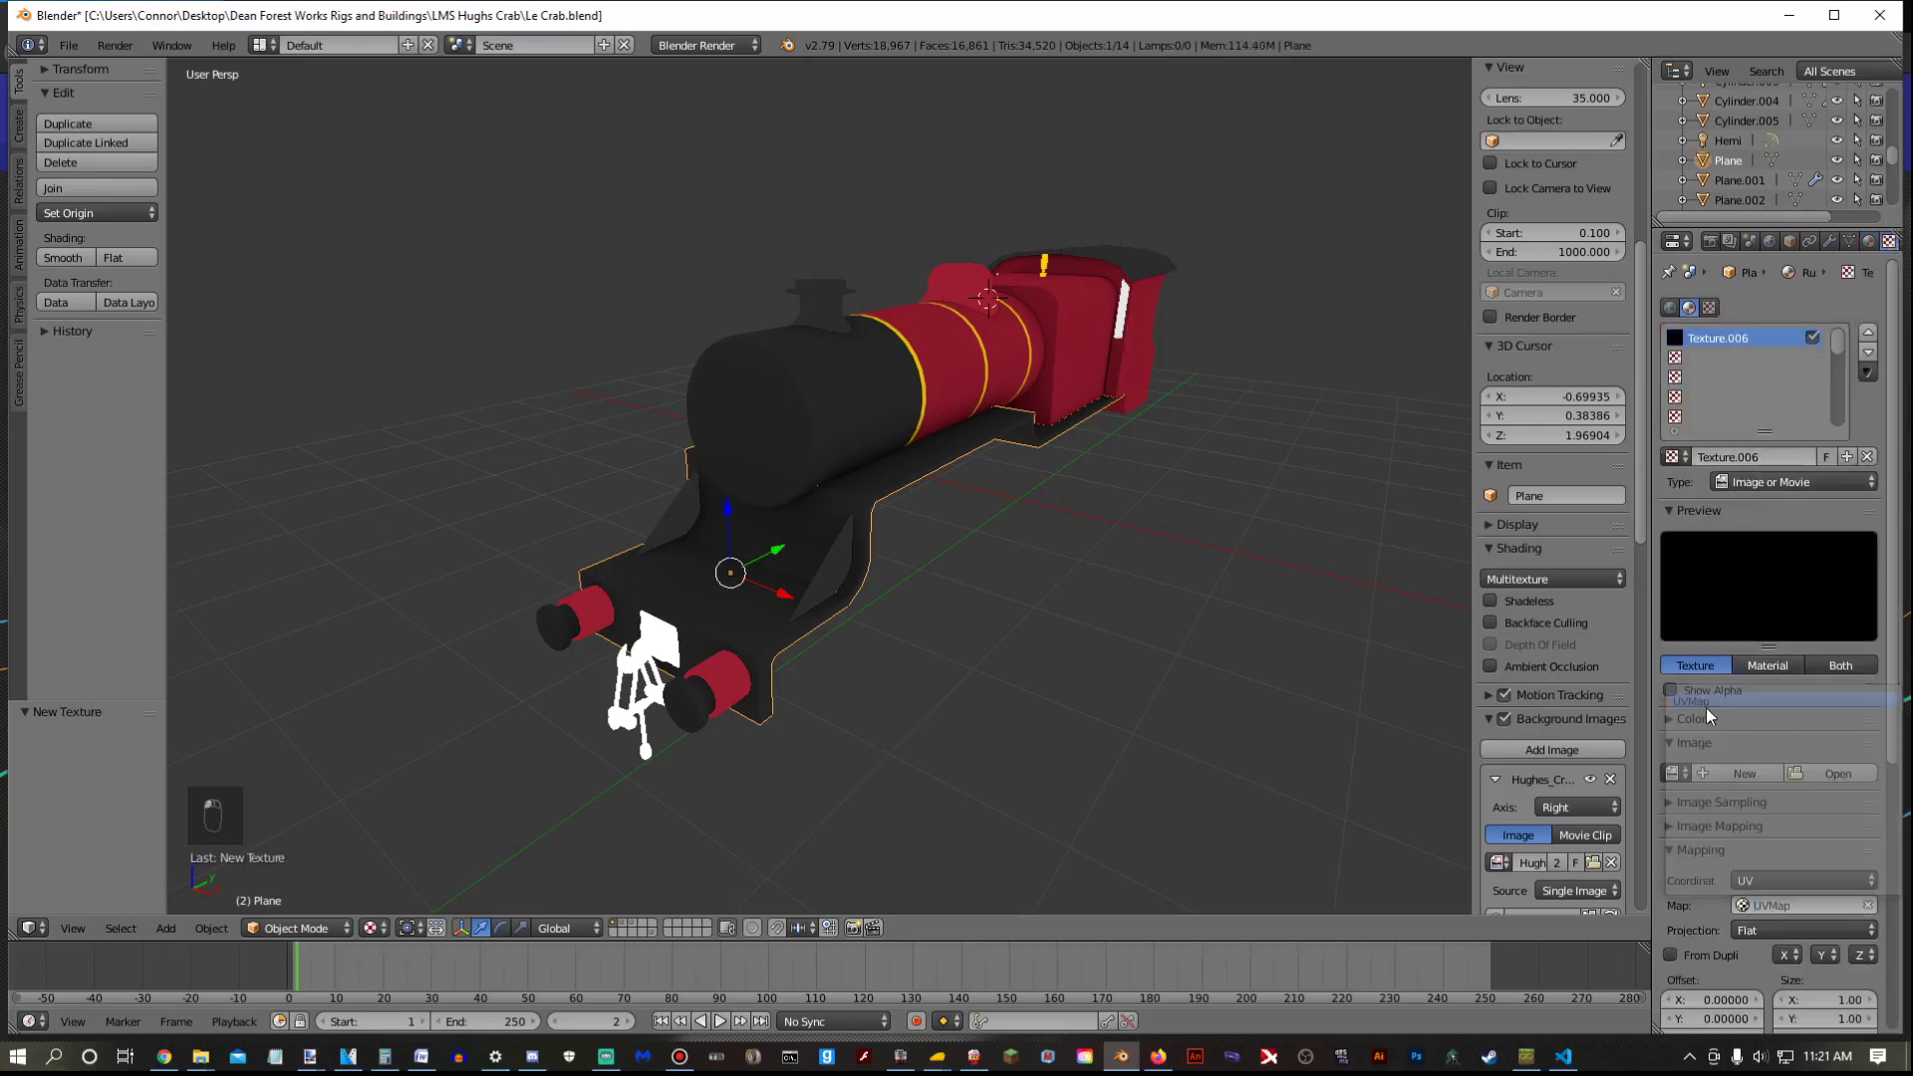
{"action": "left_click", "coordinate": [1838, 773]}
{"action": "double_click", "coordinate": [414, 283]}
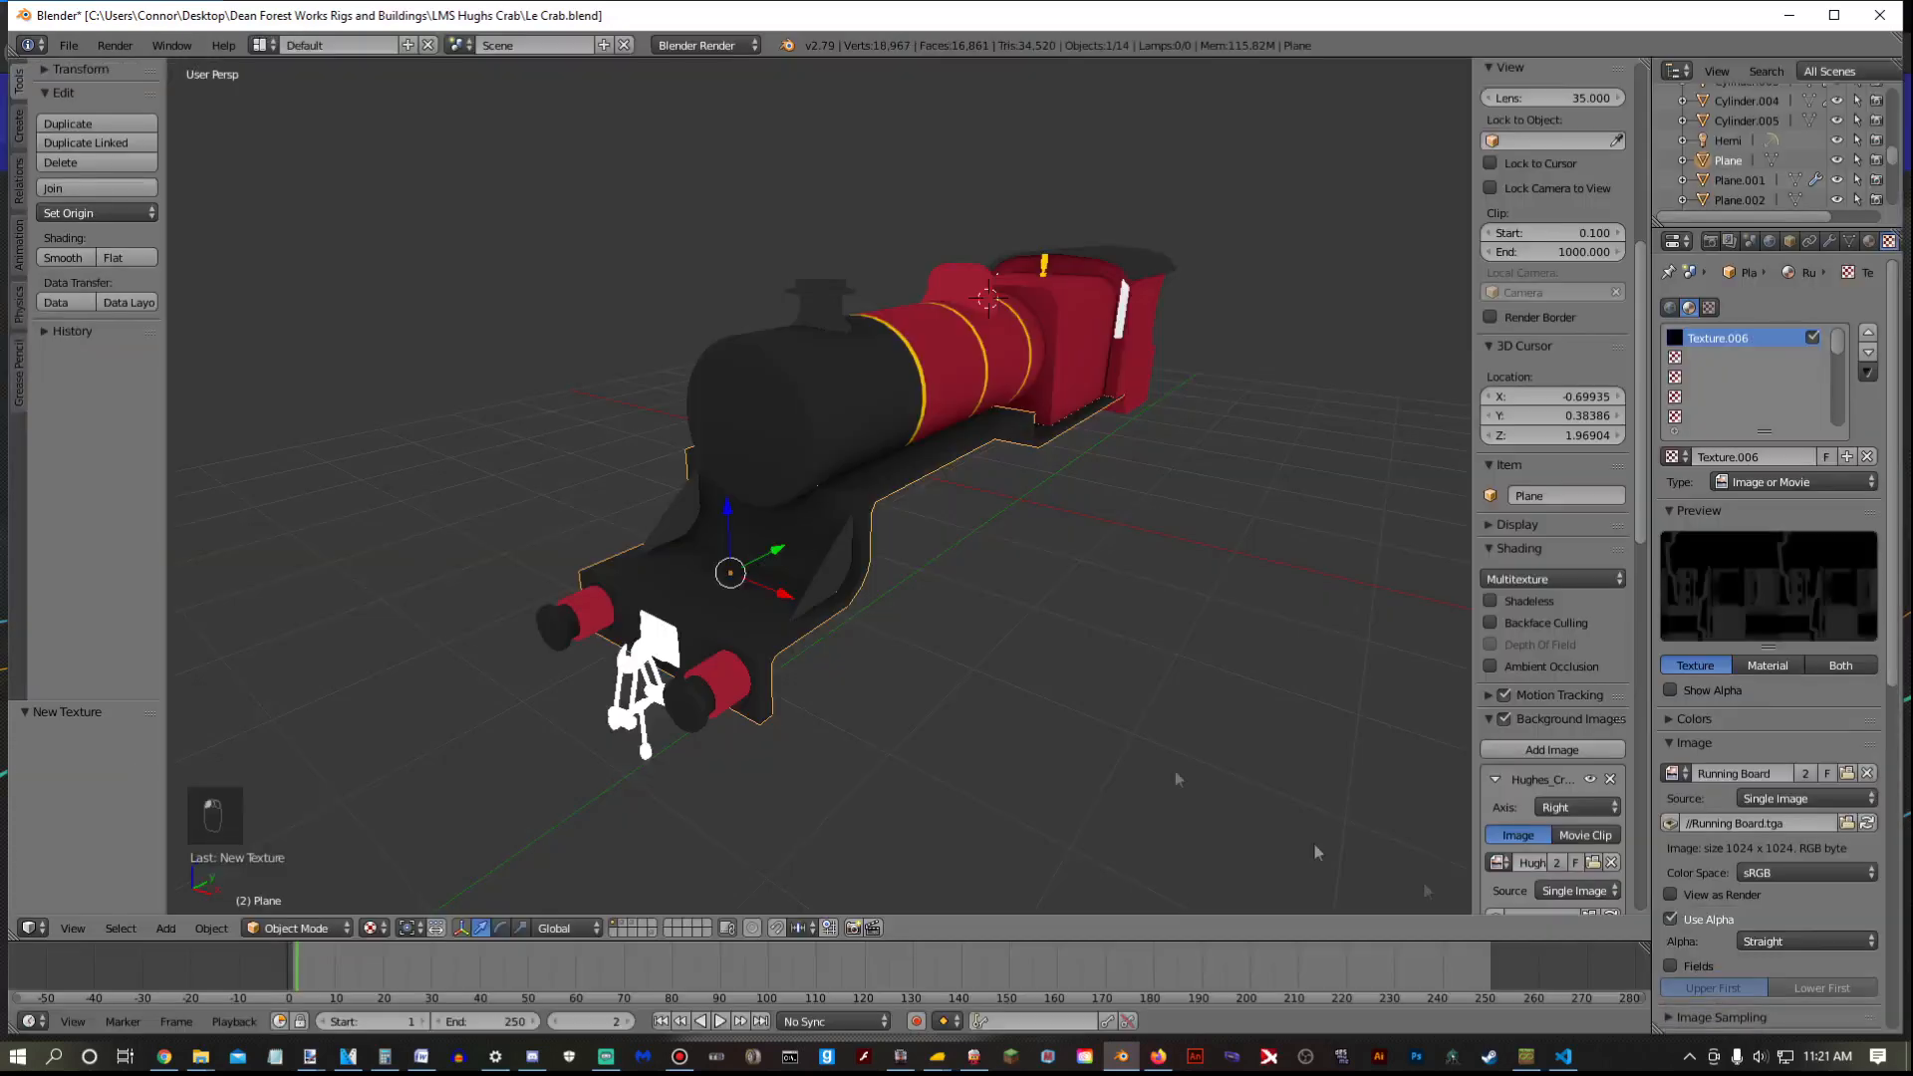
{"action": "right_click", "coordinate": [661, 648]}
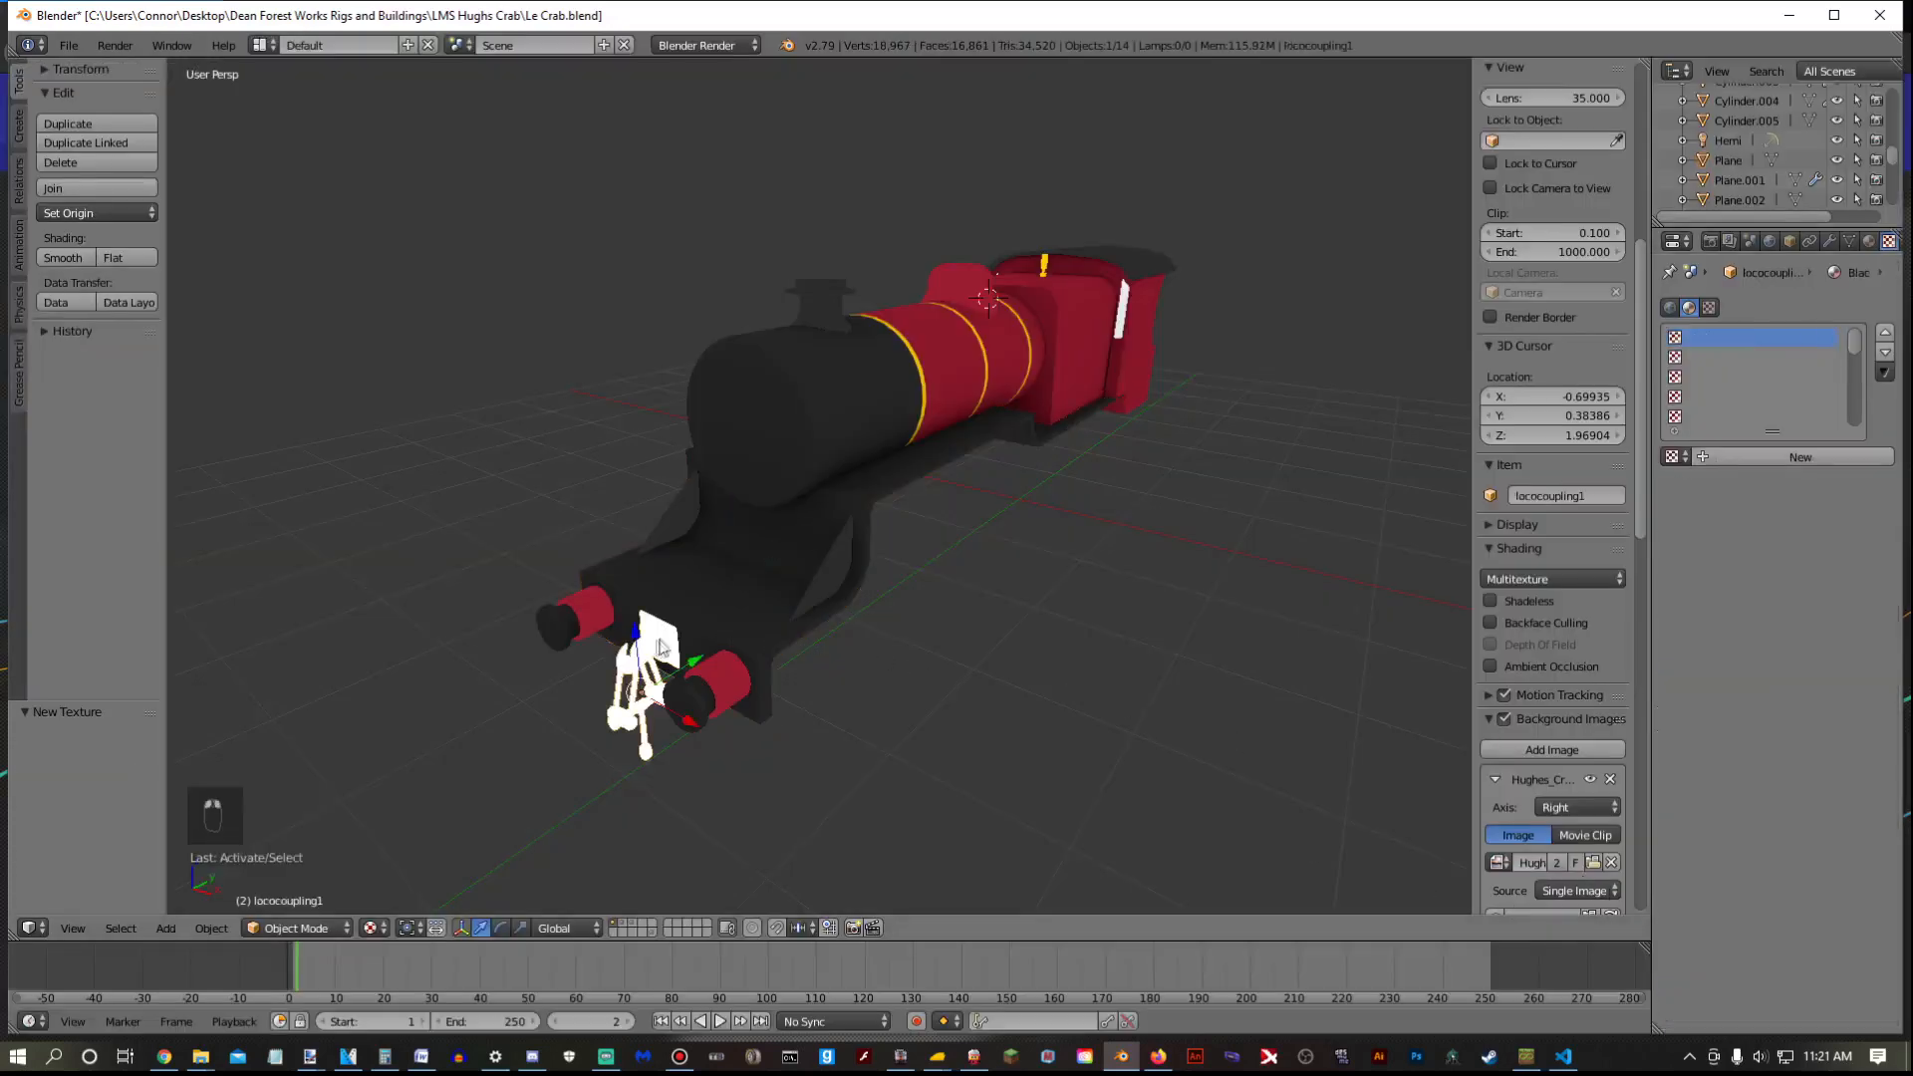
{"action": "middle_click_drag", "start_coordinate": [1289, 589], "coordinate": [1179, 592]}
{"action": "right_click", "coordinate": [1016, 413]}
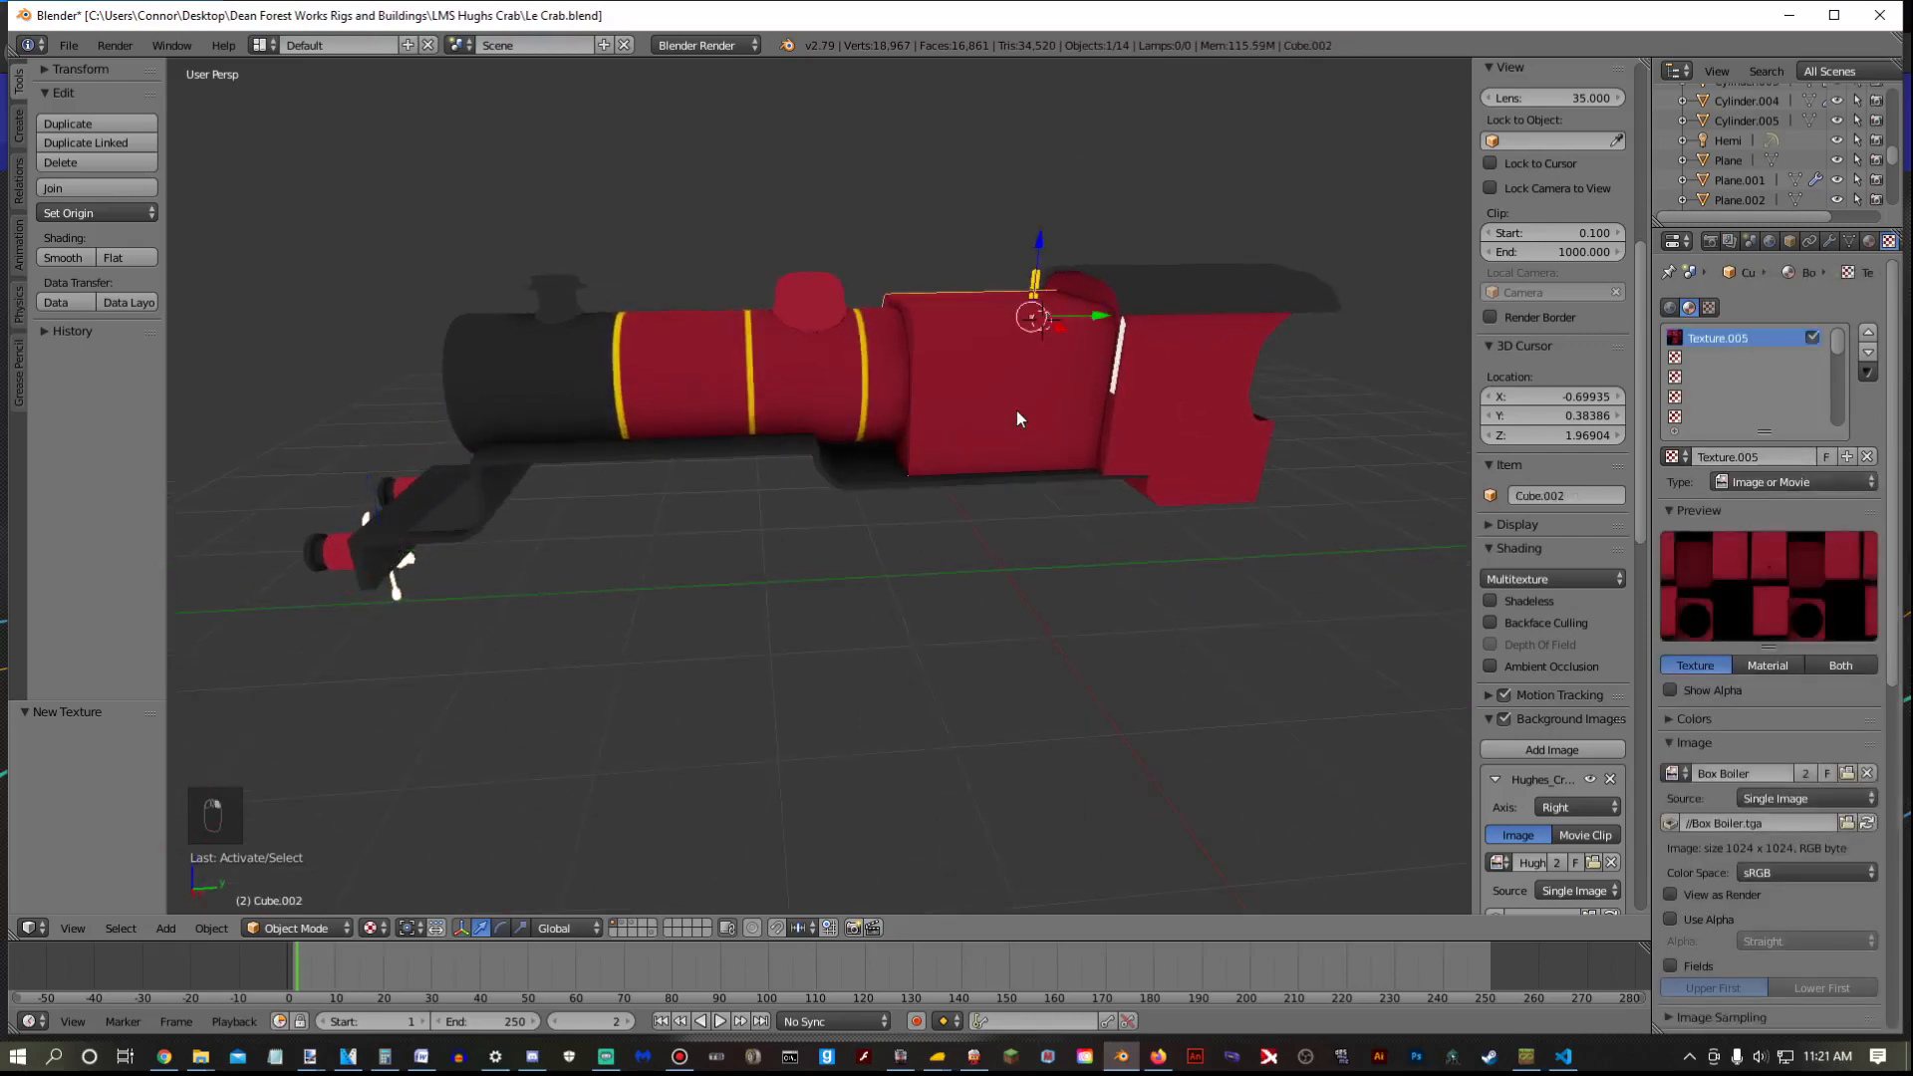
Unwrap the entire yellow whistle mesh on top of the box boiler with Smart UV Project, using a 0.01 island margin
{"action": "right_click", "coordinate": [1036, 281]}
{"action": "key", "text": "Tab"}
{"action": "key", "text": "Tab"}
{"action": "key", "text": "Tab"}
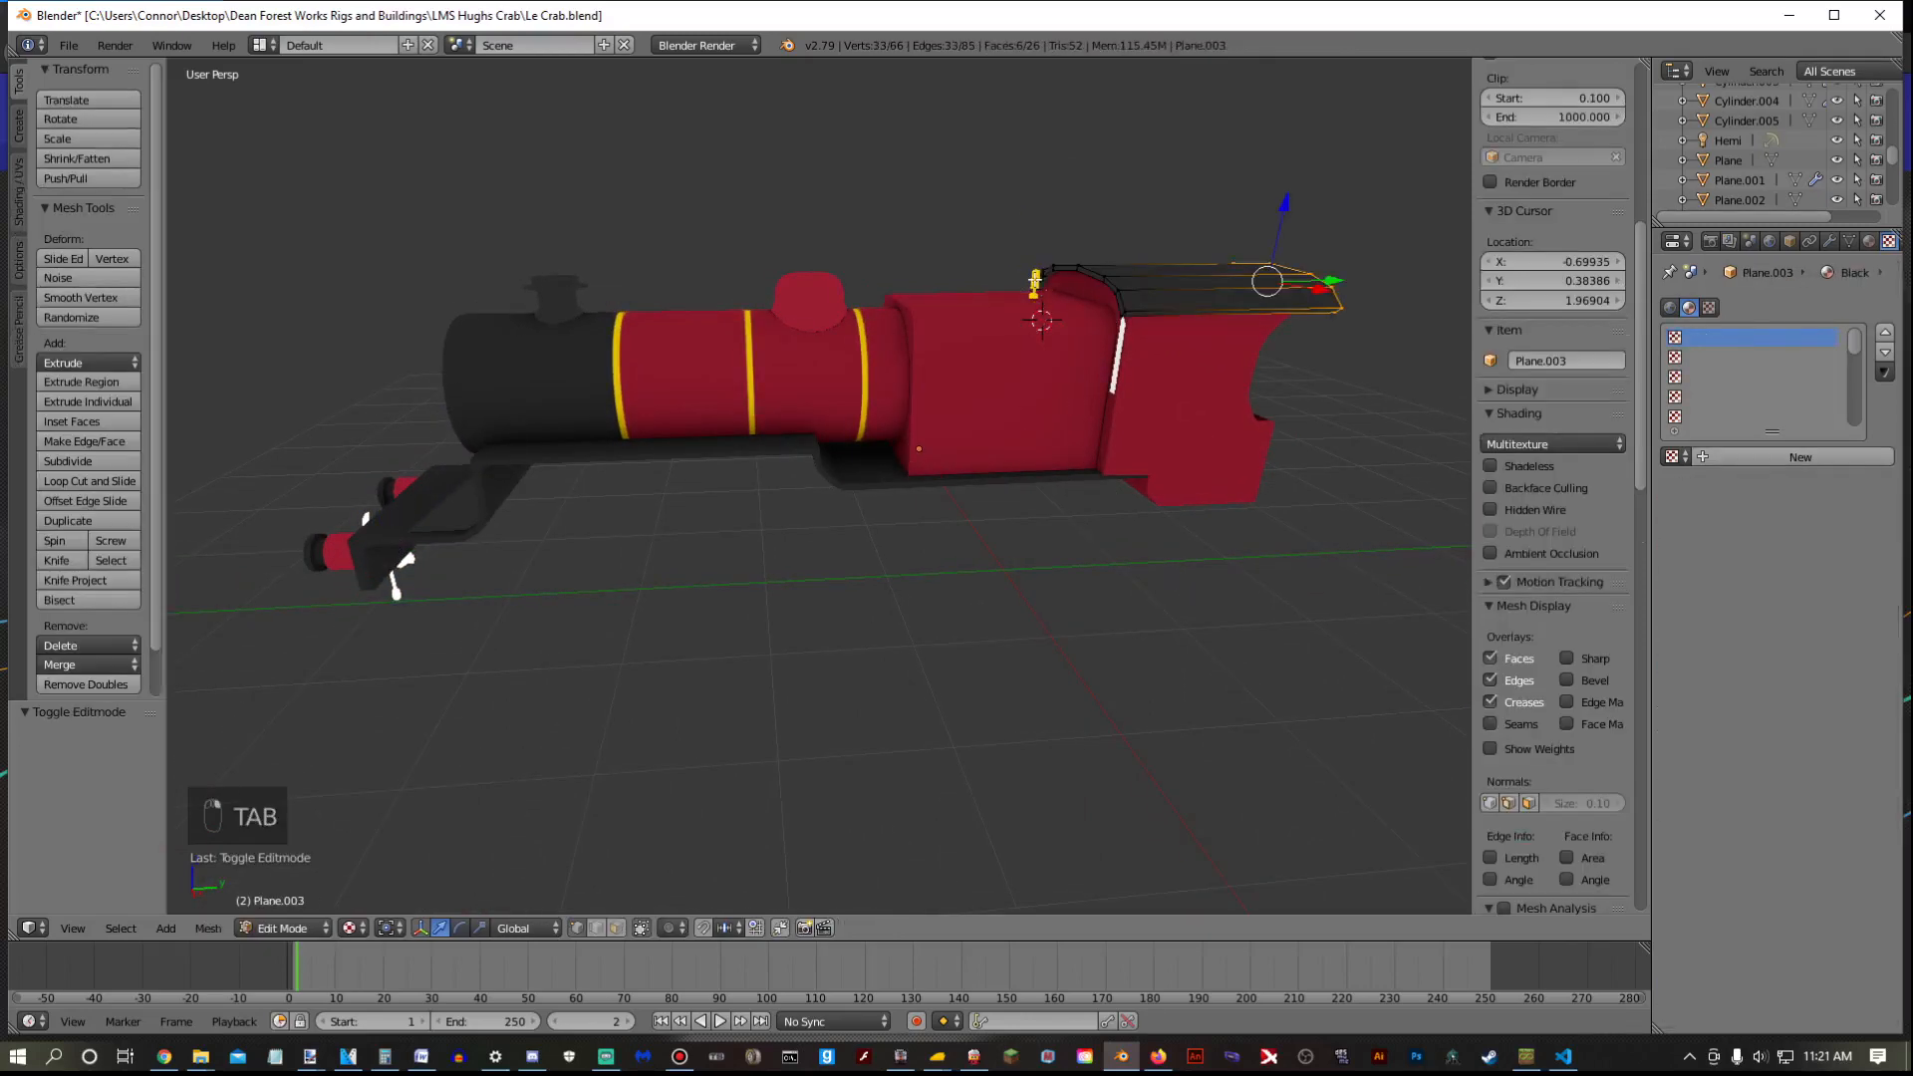
{"action": "key", "text": "a"}
{"action": "key", "text": "a"}
{"action": "key", "text": "a"}
{"action": "key", "text": "a"}
{"action": "key", "text": "a"}
{"action": "key", "text": "a"}
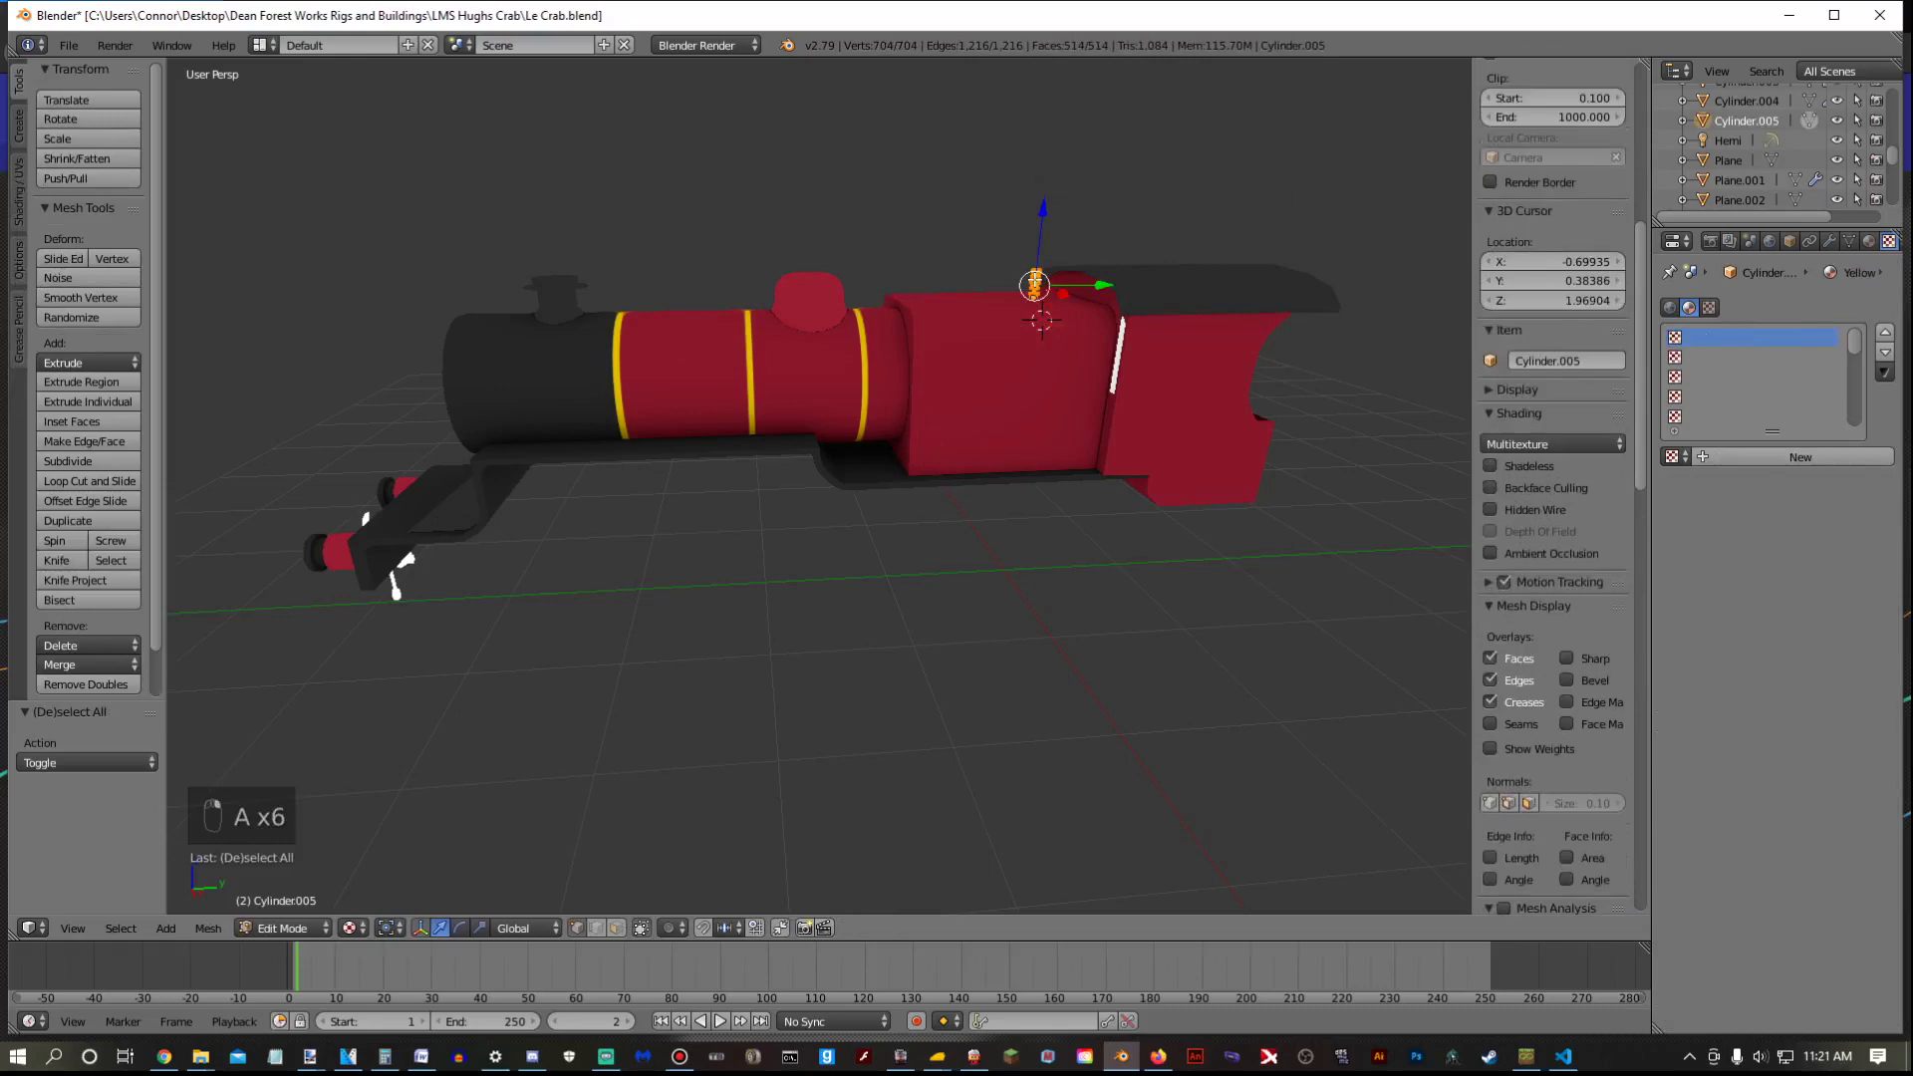
{"action": "key", "text": "u"}
{"action": "left_click", "coordinate": [1036, 281]}
{"action": "left_click", "coordinate": [1056, 429]}
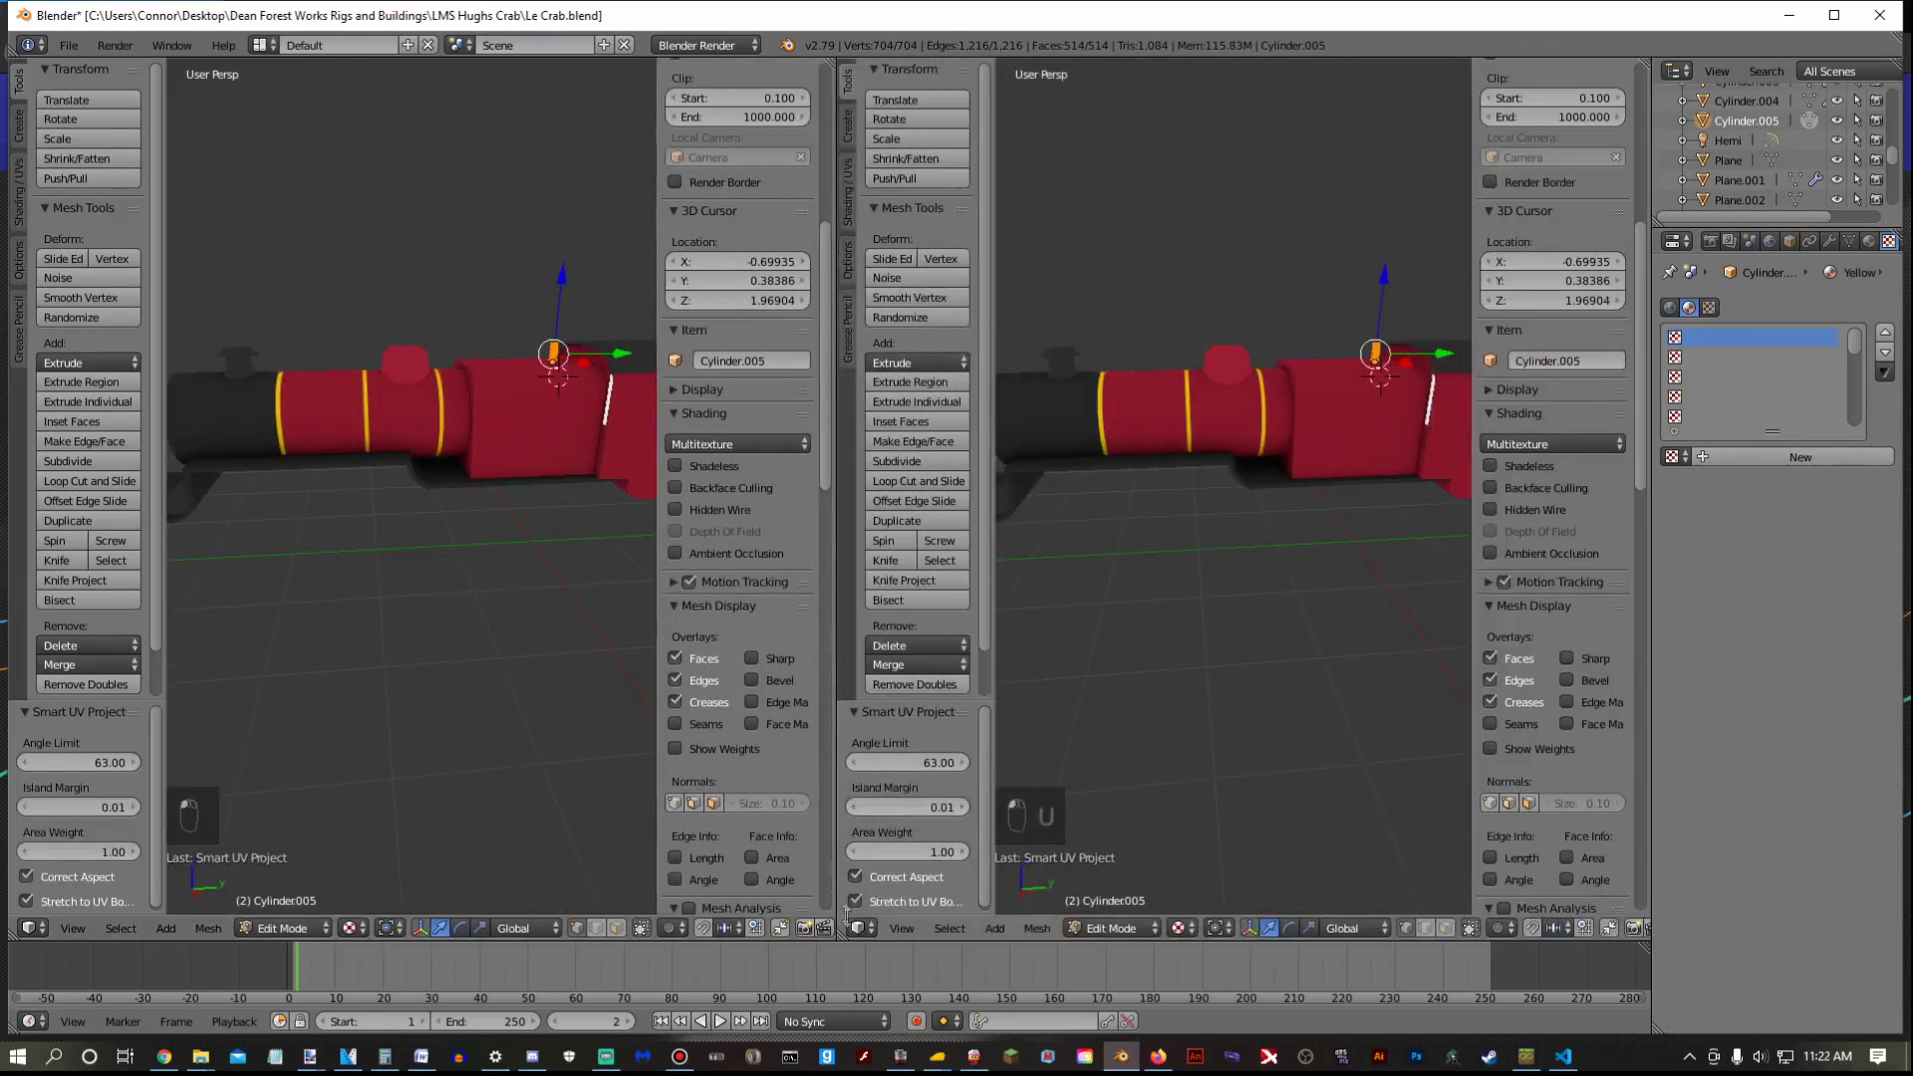
Show the whistle's UV layout in the UV/Image Editor and begin a new image, clearing its default name
{"action": "left_click", "coordinate": [857, 928]}
{"action": "left_click", "coordinate": [895, 775]}
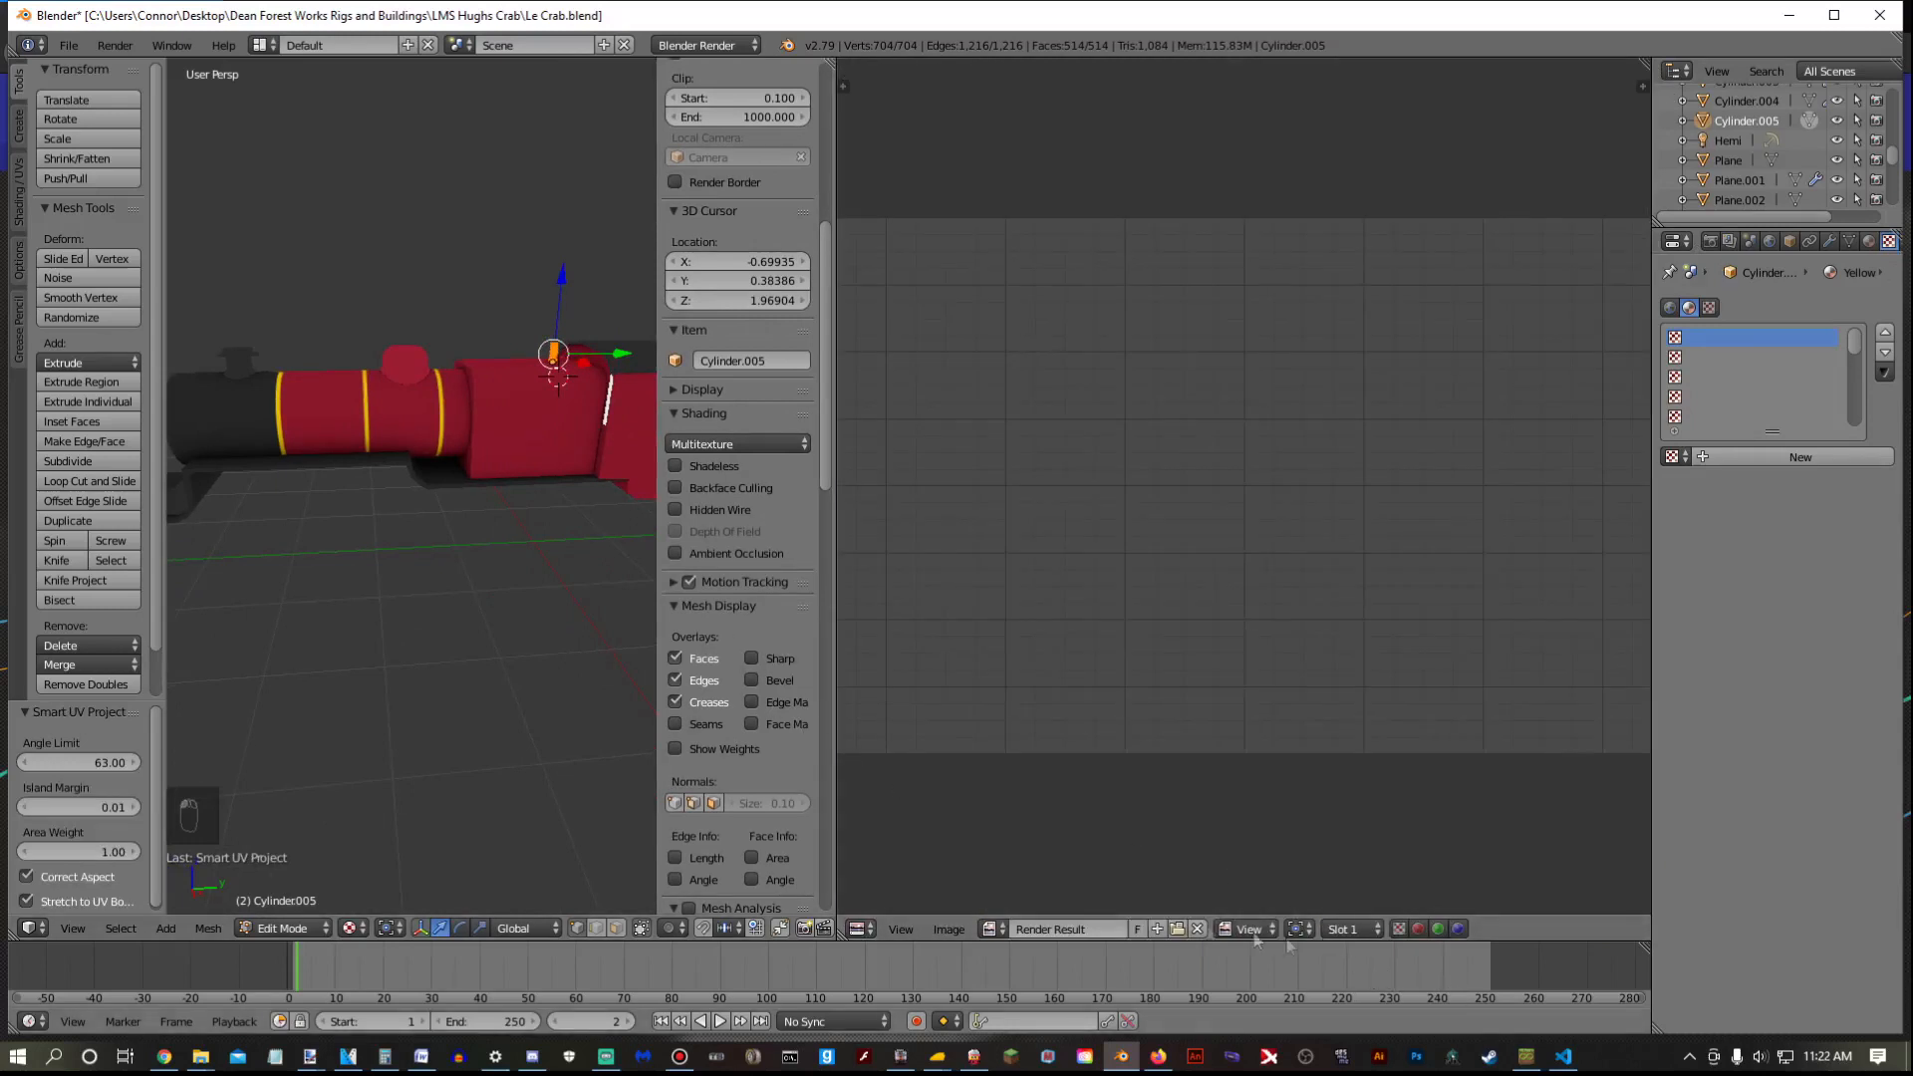
{"action": "middle_click_drag", "start_coordinate": [550, 615], "coordinate": [563, 535]}
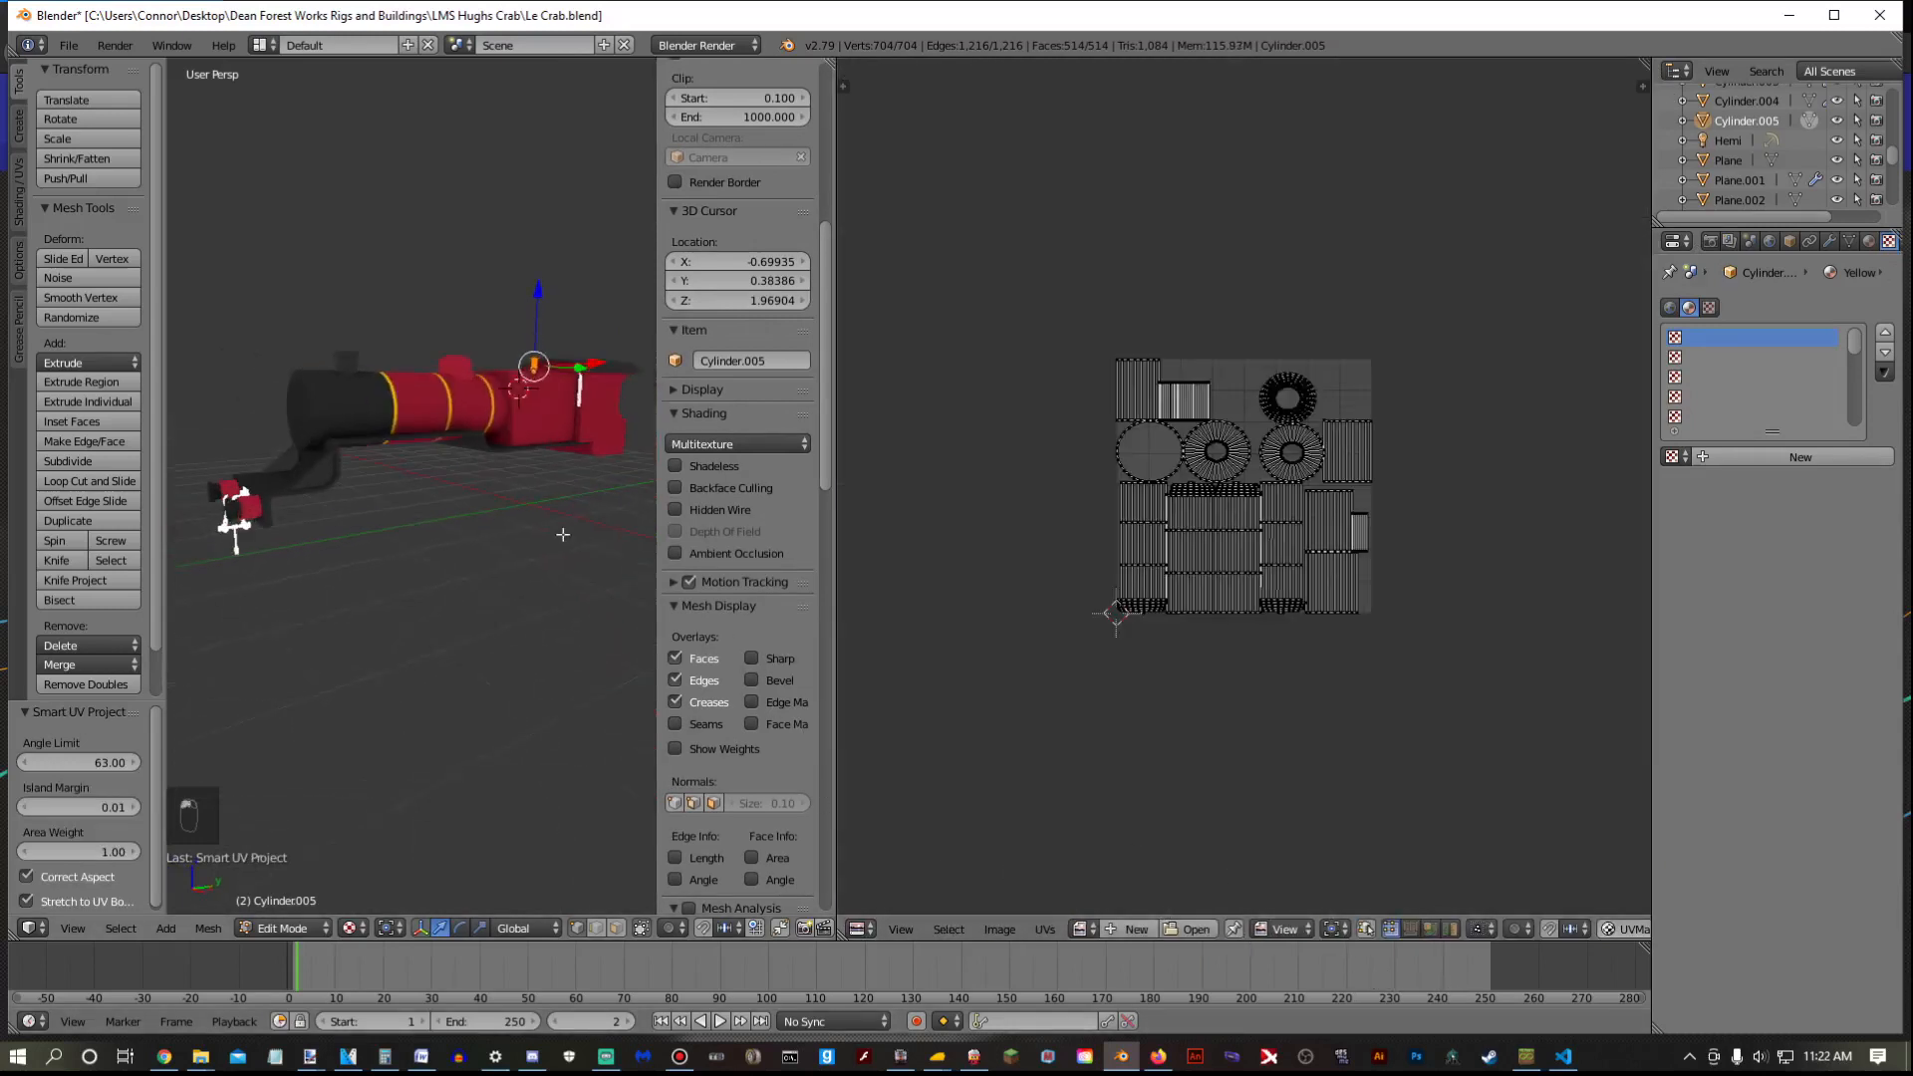
{"action": "left_click", "coordinate": [1136, 929]}
{"action": "left_click", "coordinate": [1200, 849]}
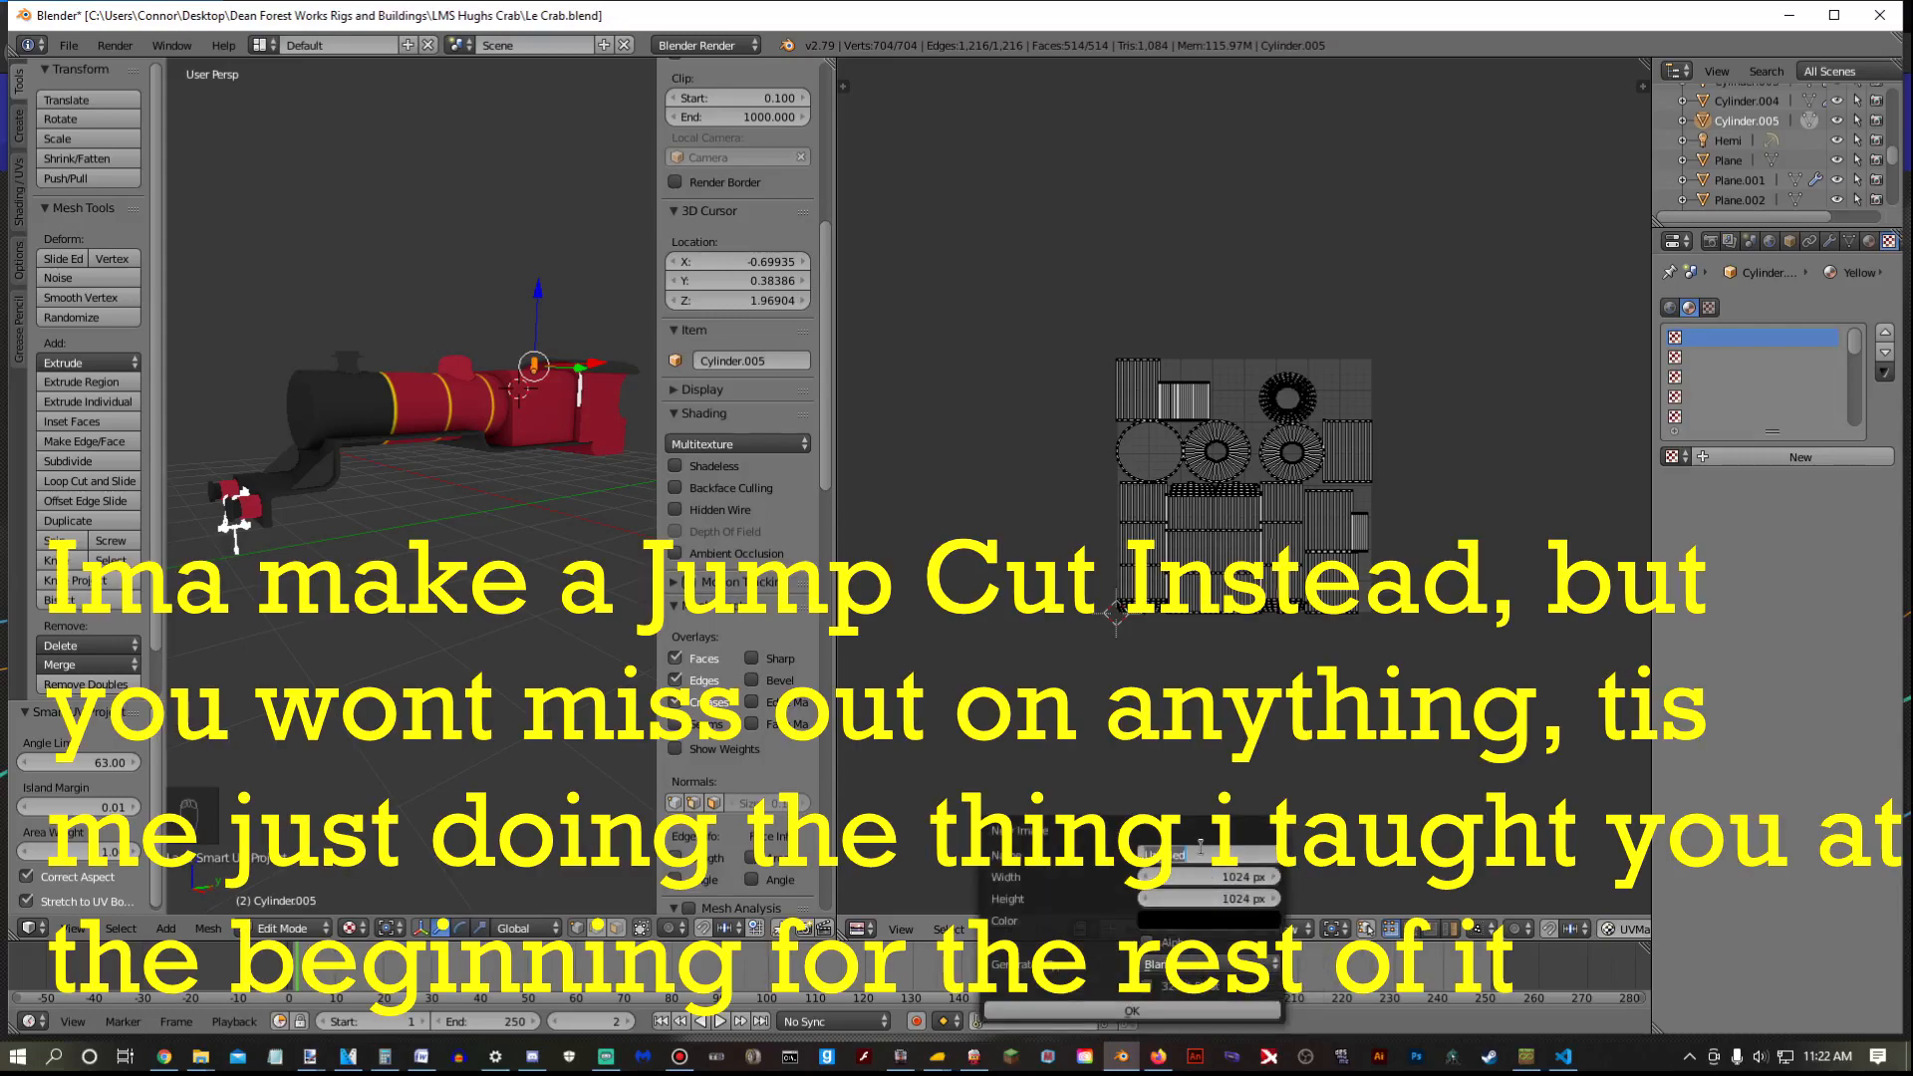
{"action": "key", "text": "BackSpace"}
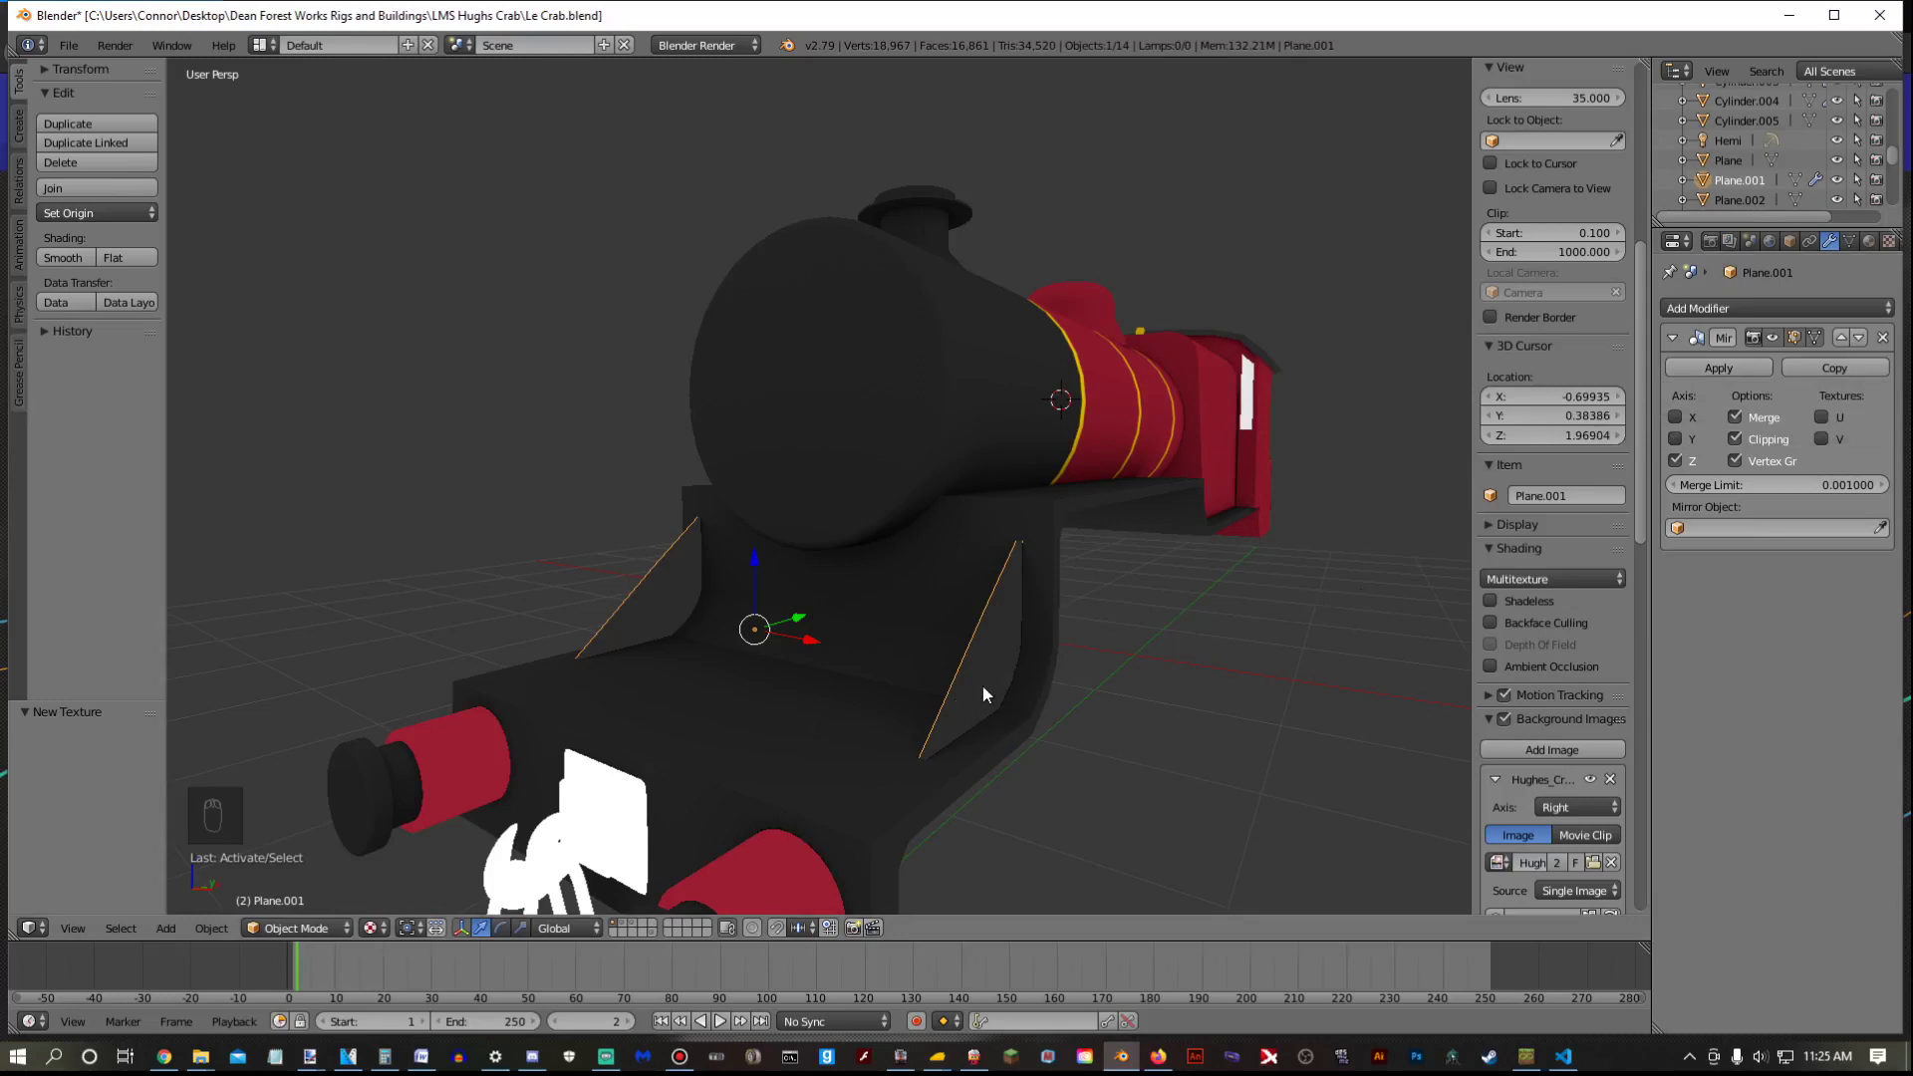
Apply the Mirror modifier on the triangular brace plates beside the smokebox
{"action": "left_click", "coordinate": [1738, 367]}
{"action": "right_click_drag", "start_coordinate": [1054, 565], "coordinate": [696, 451]}
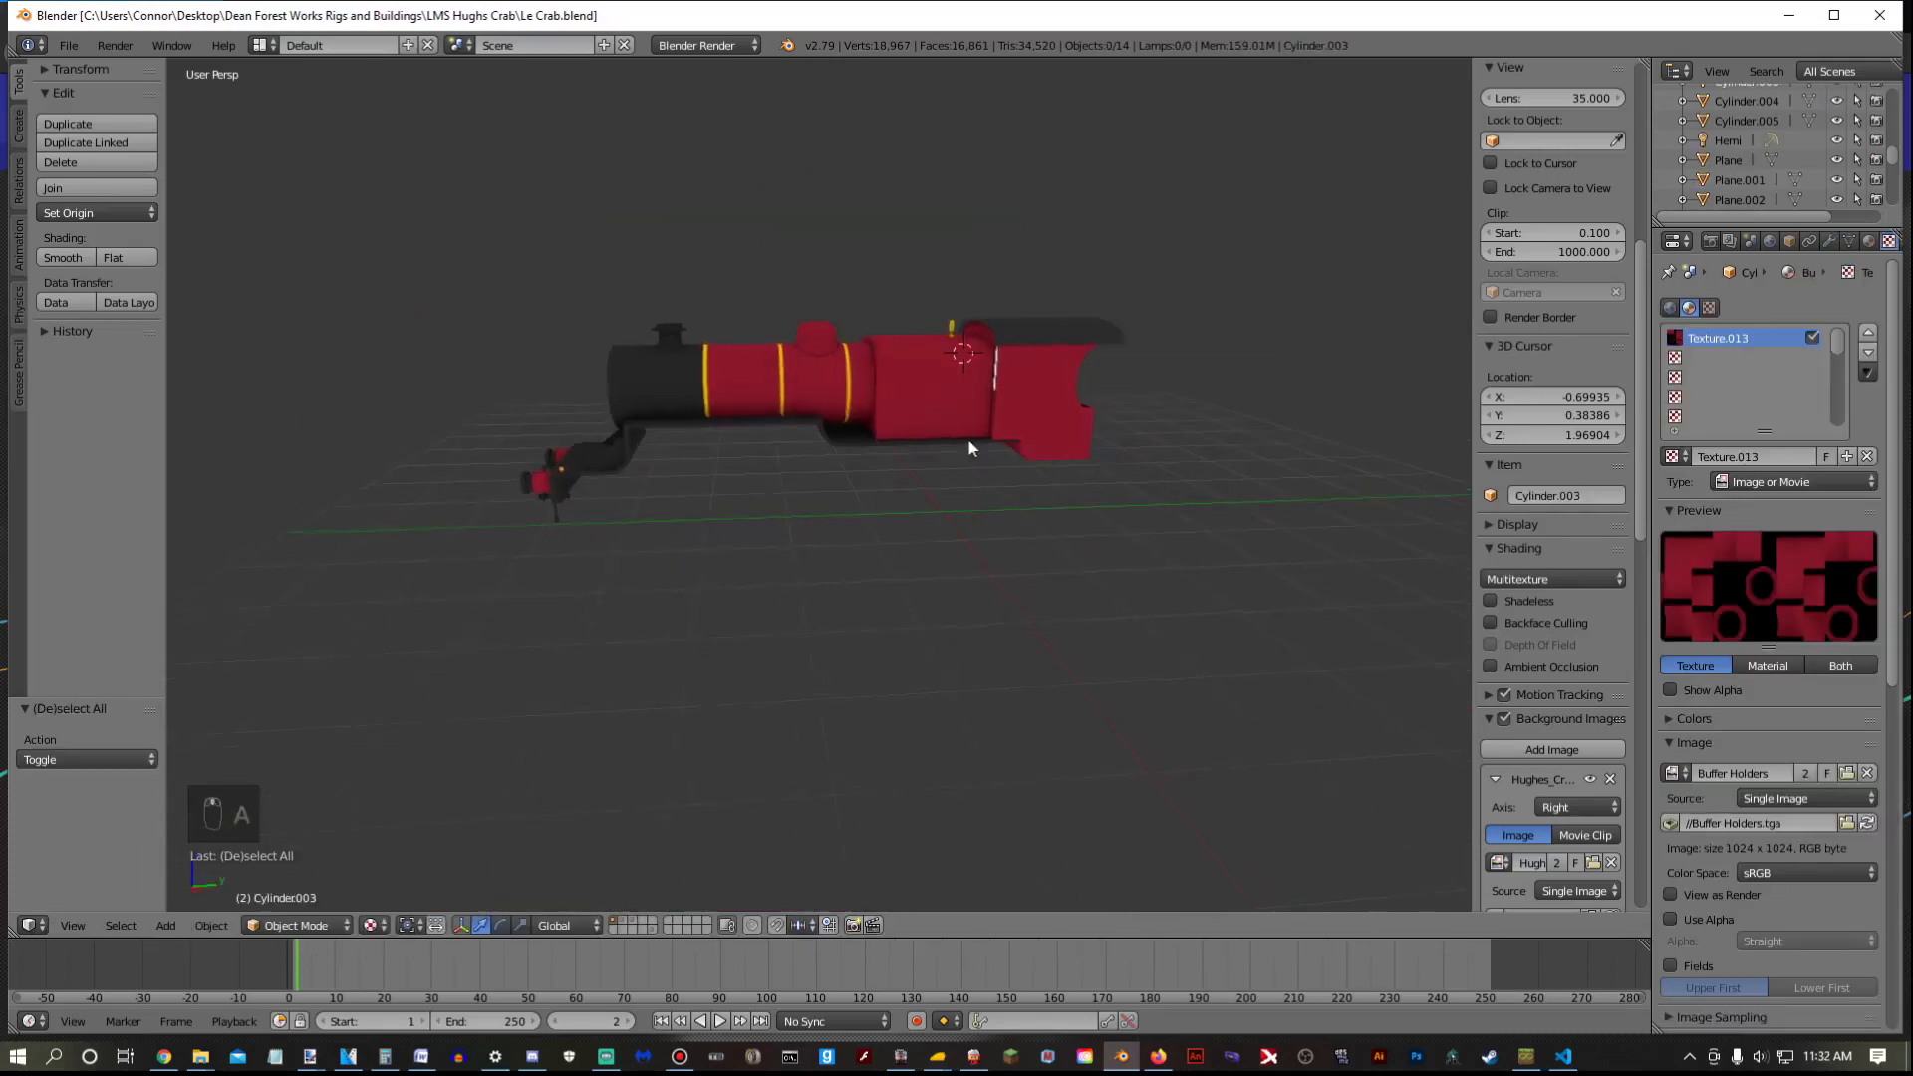
Show the layer with the wheels and frames and move its Hemi lamp to layer 13
{"action": "middle_click_drag", "start_coordinate": [966, 448], "coordinate": [1110, 427]}
{"action": "scroll", "coordinate": [1073, 428], "scroll_direction": "up", "scroll_amount": 6}
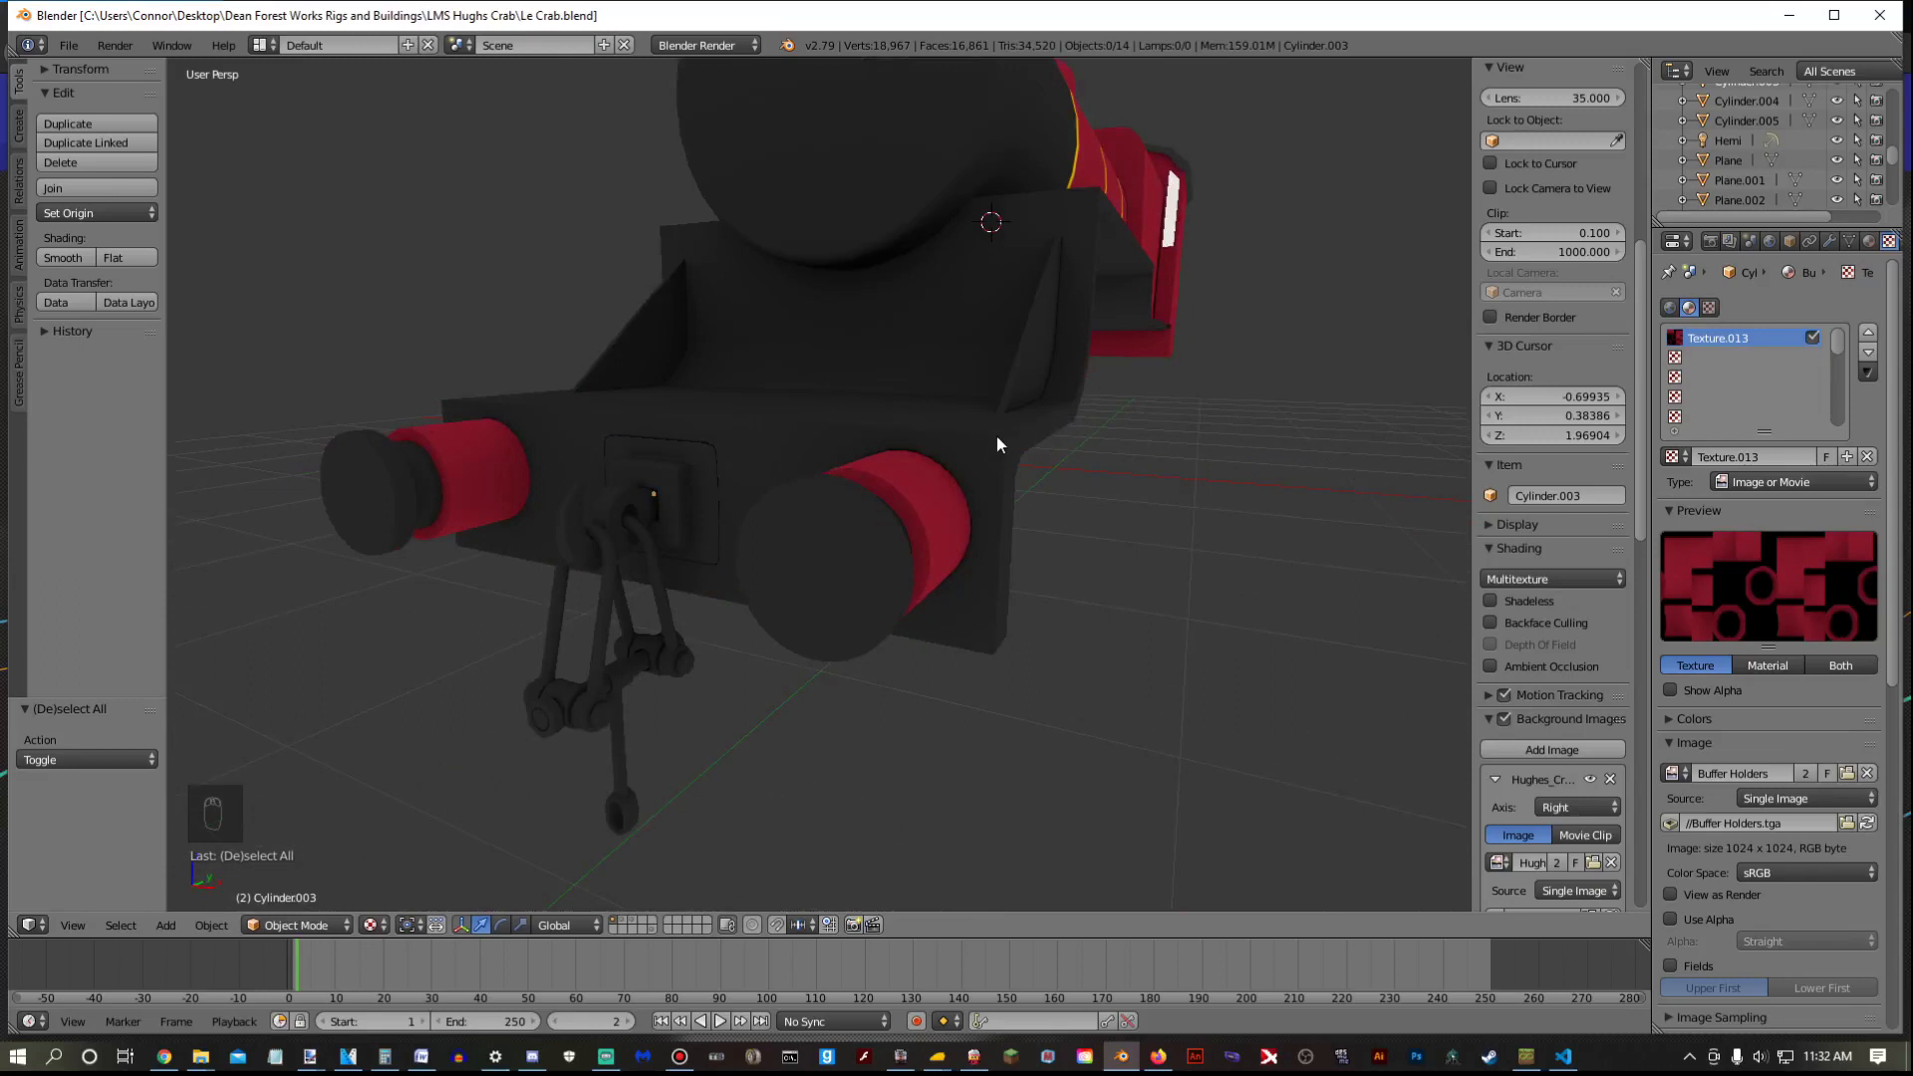
{"action": "middle_click_drag", "start_coordinate": [984, 439], "coordinate": [941, 450]}
{"action": "scroll", "coordinate": [954, 447], "scroll_direction": "down", "scroll_amount": 2}
{"action": "scroll", "coordinate": [955, 446], "scroll_direction": "down", "scroll_amount": 3}
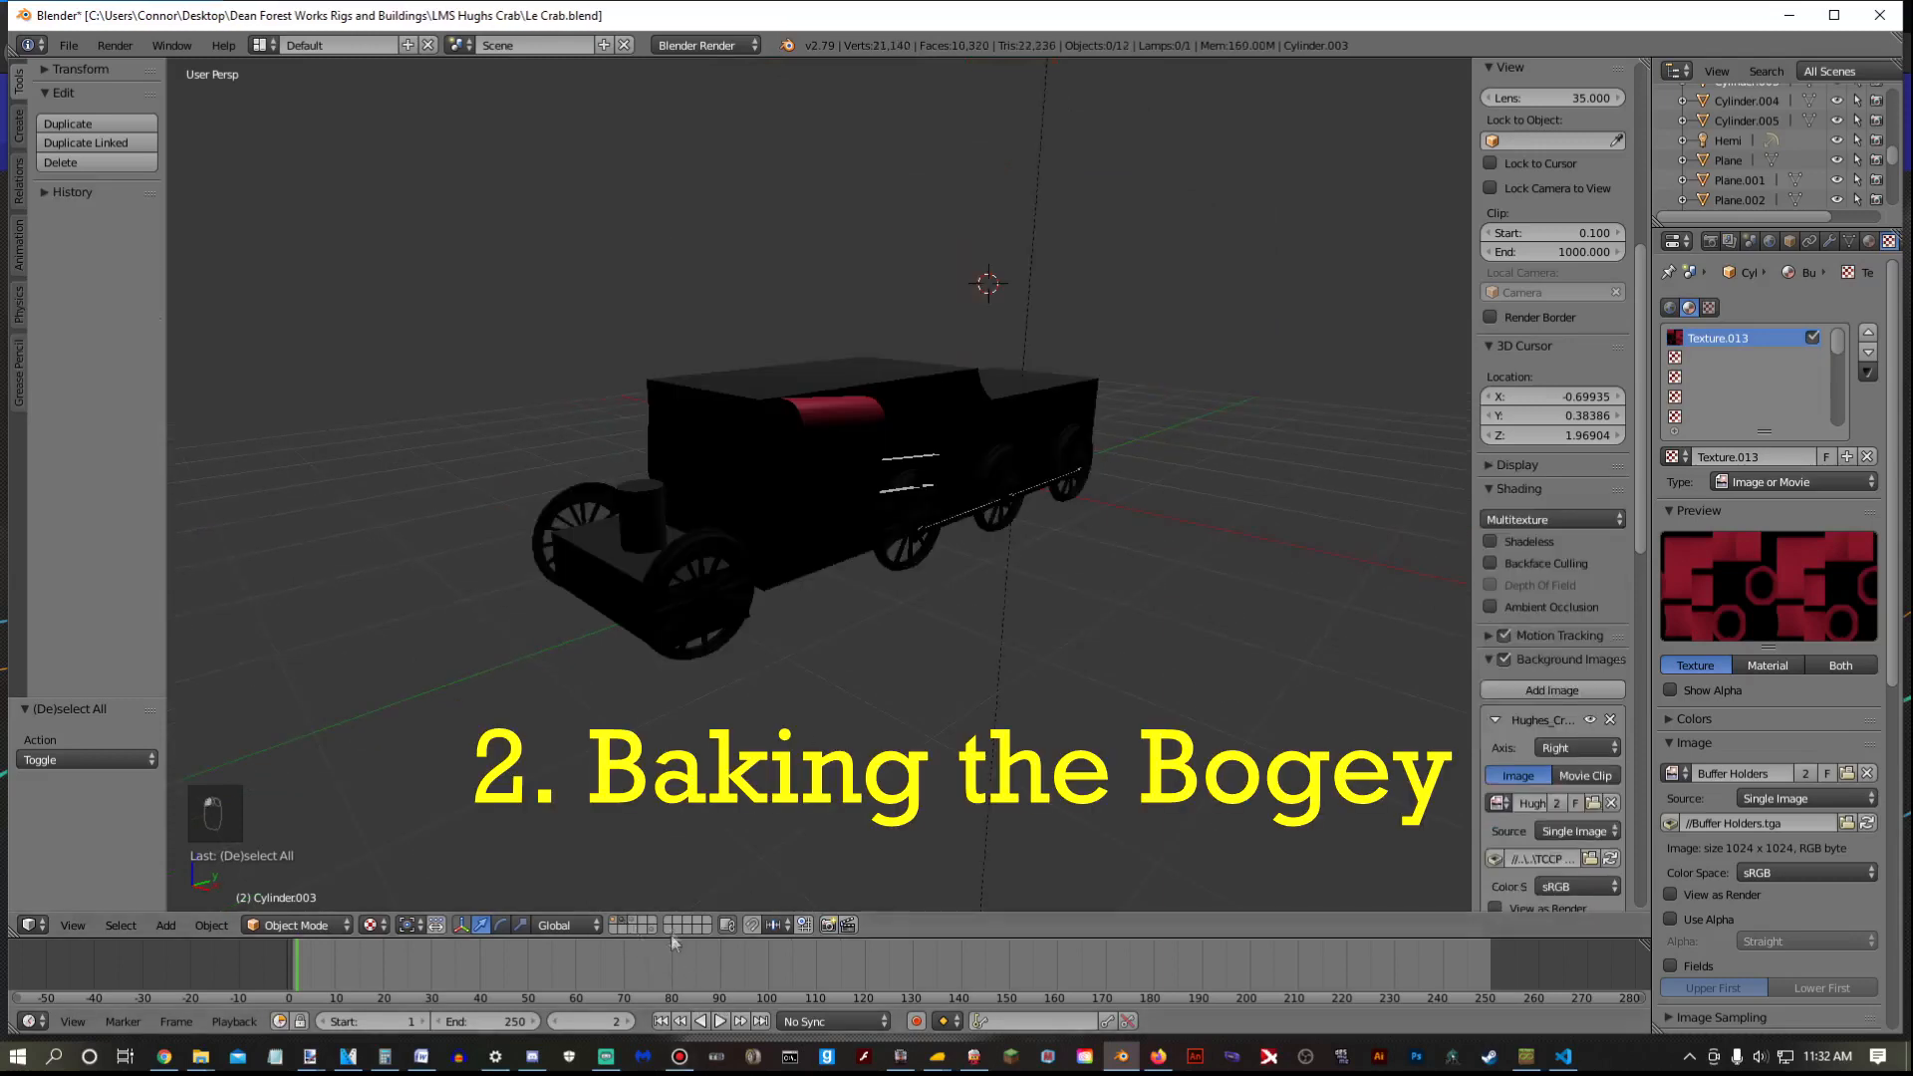
{"action": "right_click", "coordinate": [1026, 245]}
{"action": "key", "text": "m"}
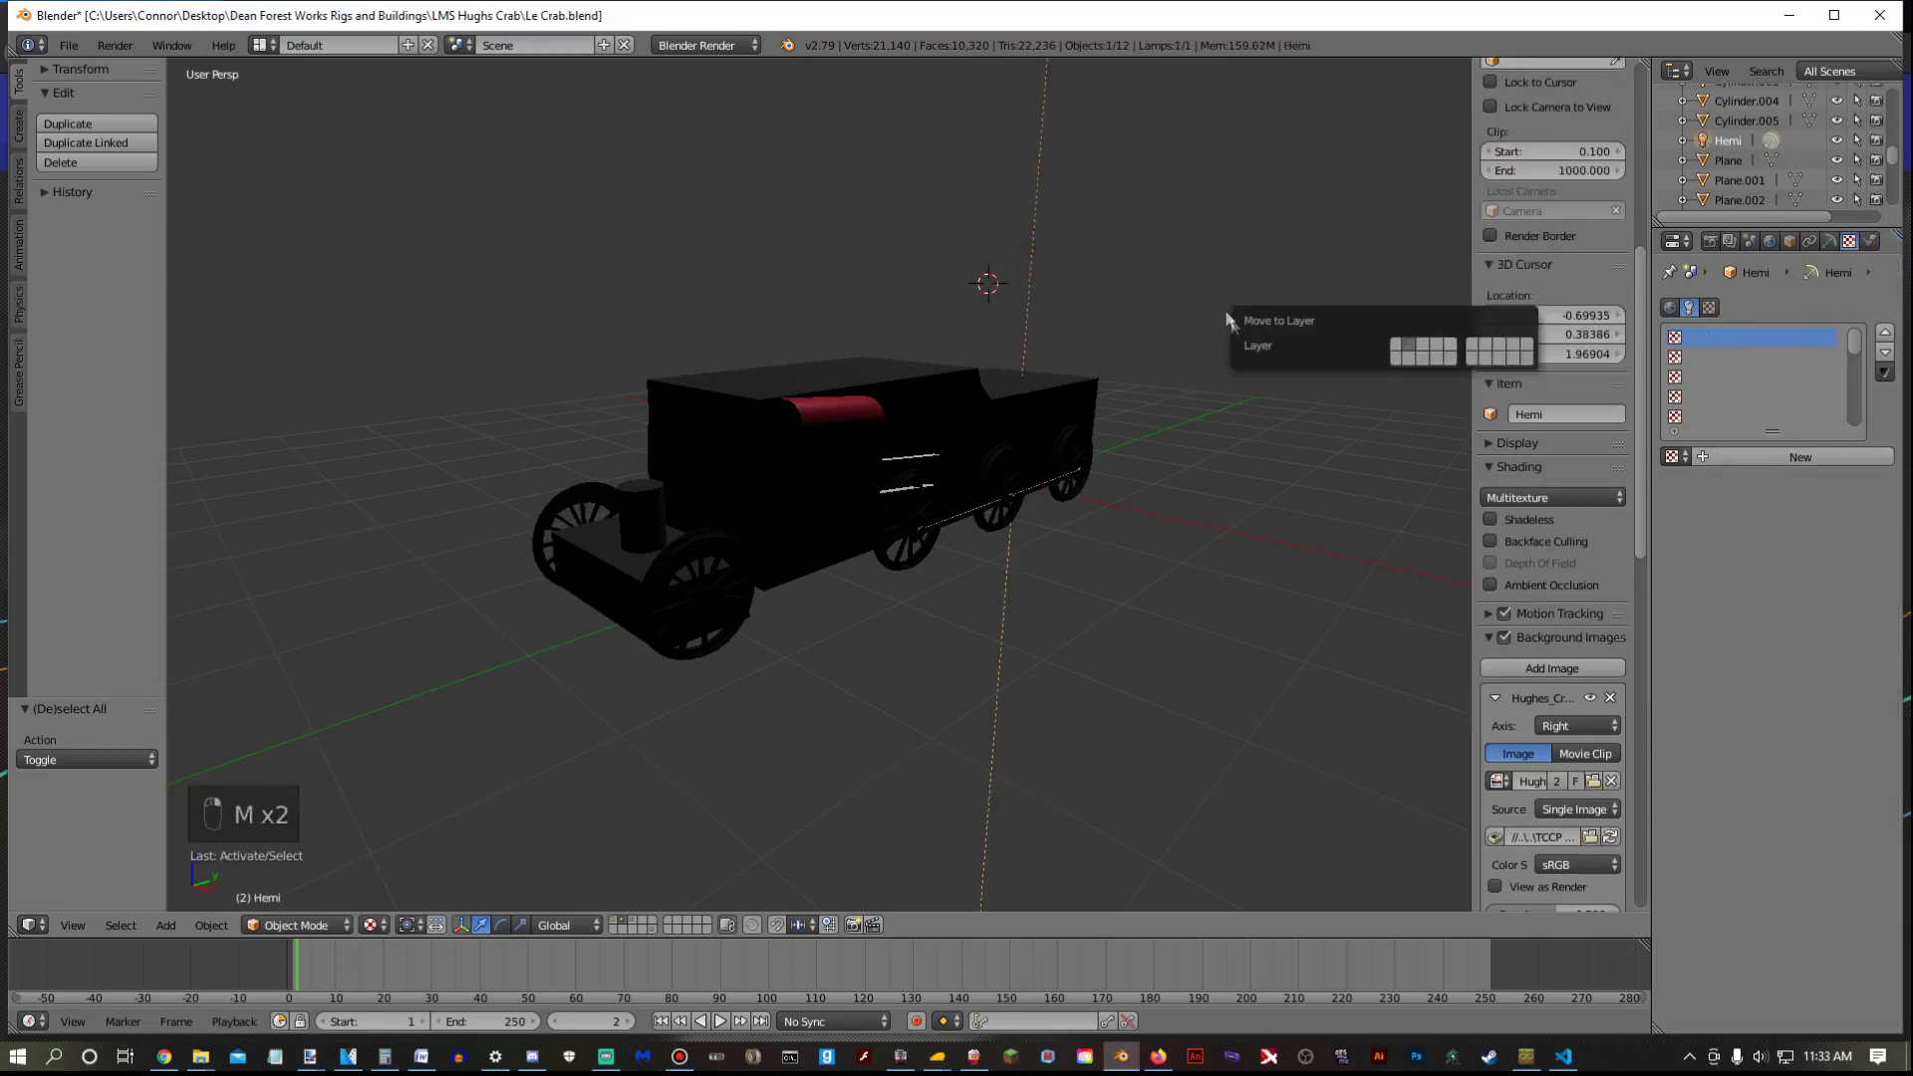
{"action": "left_click", "coordinate": [1428, 363]}
Select the middle driving wheels and display their material settings
{"action": "middle_click_drag", "start_coordinate": [1104, 564], "coordinate": [926, 513]}
{"action": "right_click", "coordinate": [927, 513]}
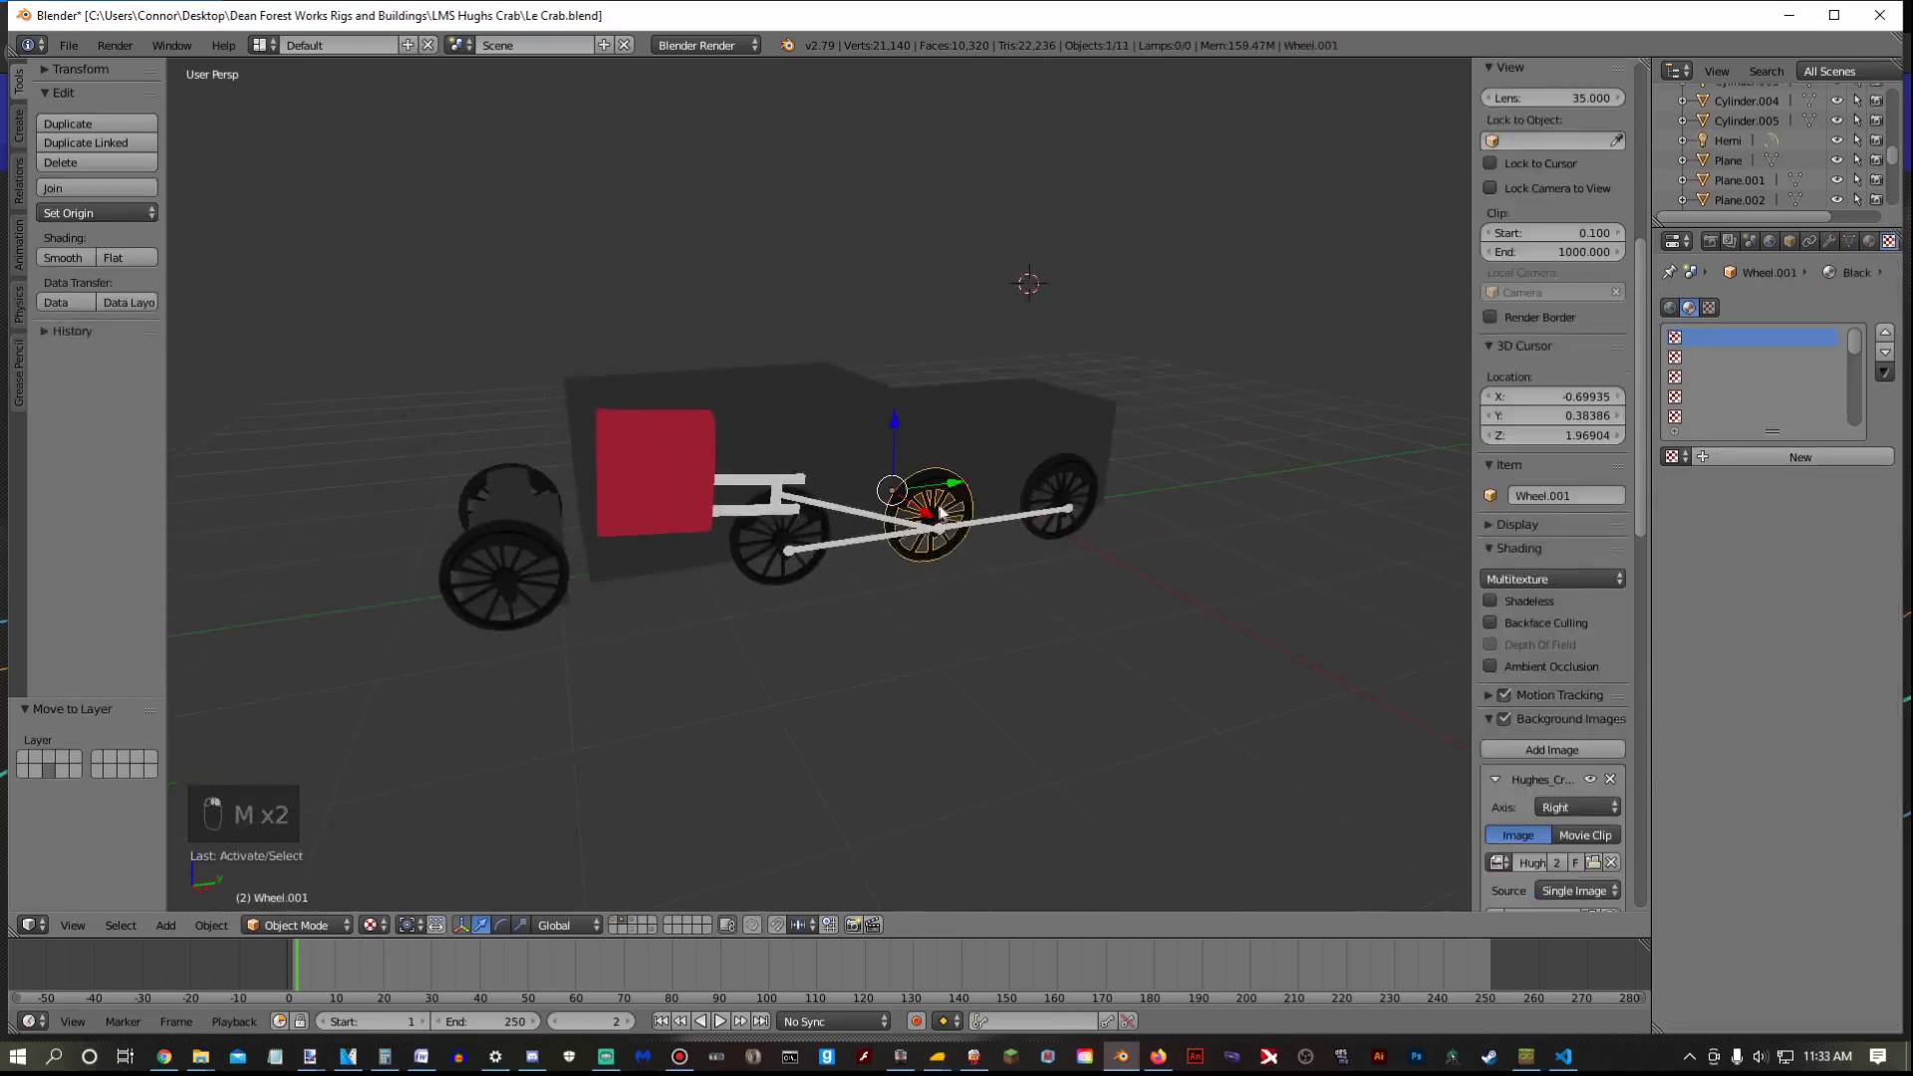
{"action": "left_click", "coordinate": [1869, 243]}
{"action": "scroll", "coordinate": [1122, 532], "scroll_direction": "up", "scroll_amount": 4}
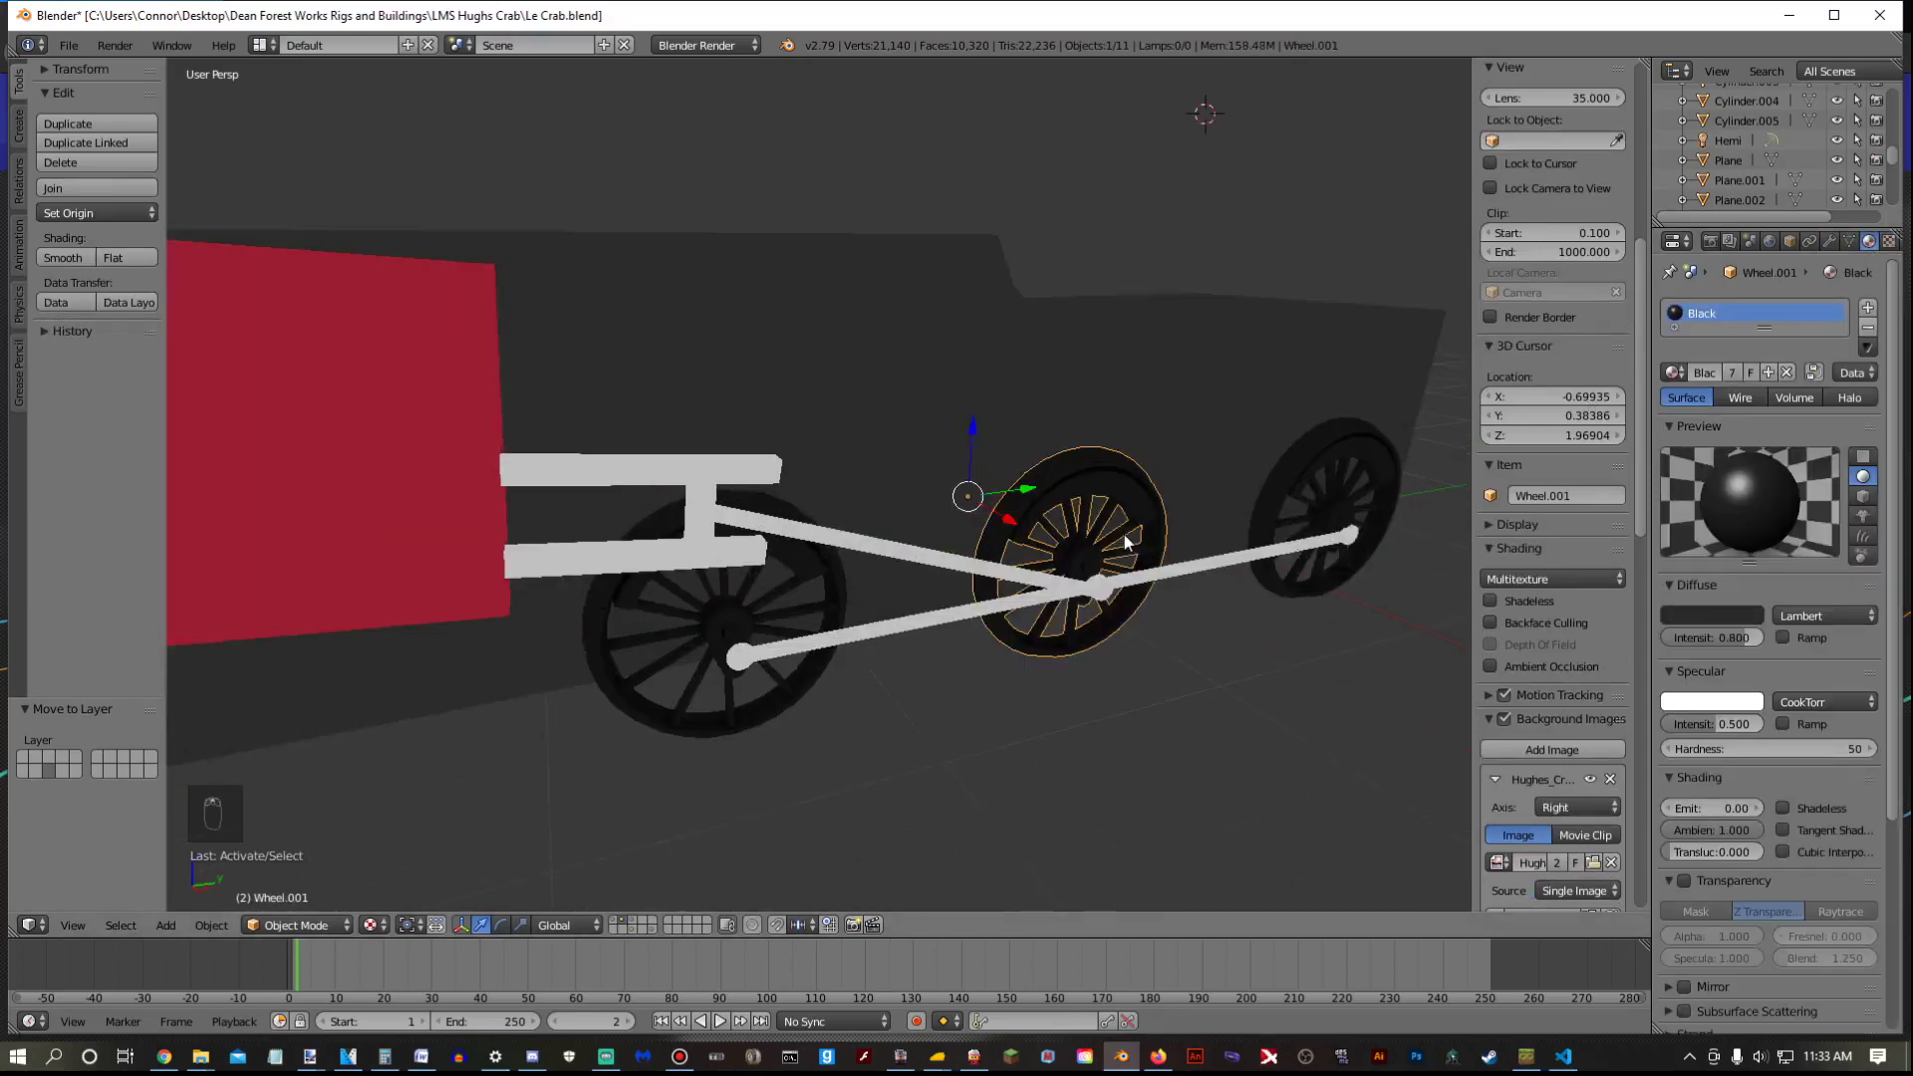
{"action": "scroll", "coordinate": [1126, 541], "scroll_direction": "up", "scroll_amount": 2}
{"action": "scroll", "coordinate": [1126, 541], "scroll_direction": "down", "scroll_amount": 8}
{"action": "scroll", "coordinate": [1126, 541], "scroll_direction": "up", "scroll_amount": 6}
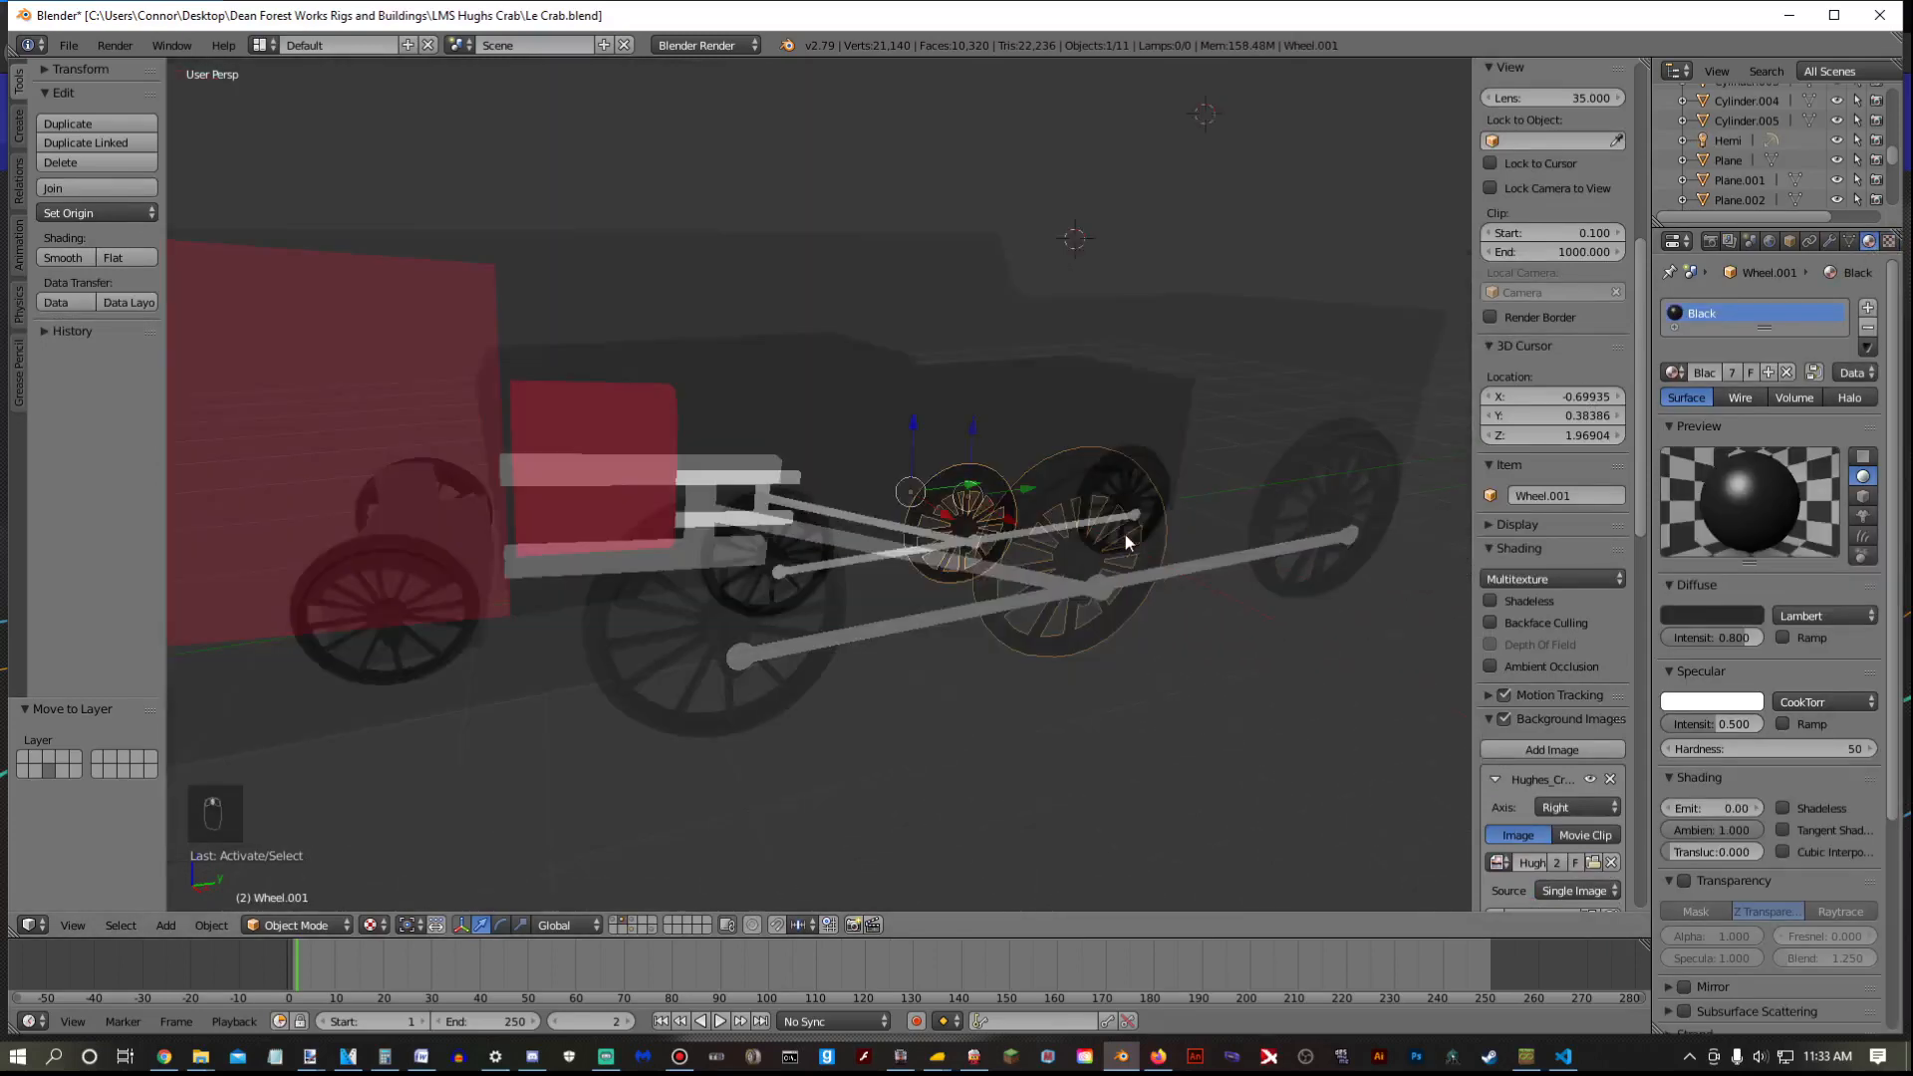
{"action": "scroll", "coordinate": [1126, 541], "scroll_direction": "down", "scroll_amount": 2}
{"action": "scroll", "coordinate": [1126, 541], "scroll_direction": "up", "scroll_amount": 2}
Show the middle driving wheels' UV layout in a split-off UV/Image Editor and unlink its image
{"action": "key", "text": "Tab"}
{"action": "left_click_drag", "start_coordinate": [1645, 65], "coordinate": [1052, 142]}
{"action": "left_click", "coordinate": [1077, 924]}
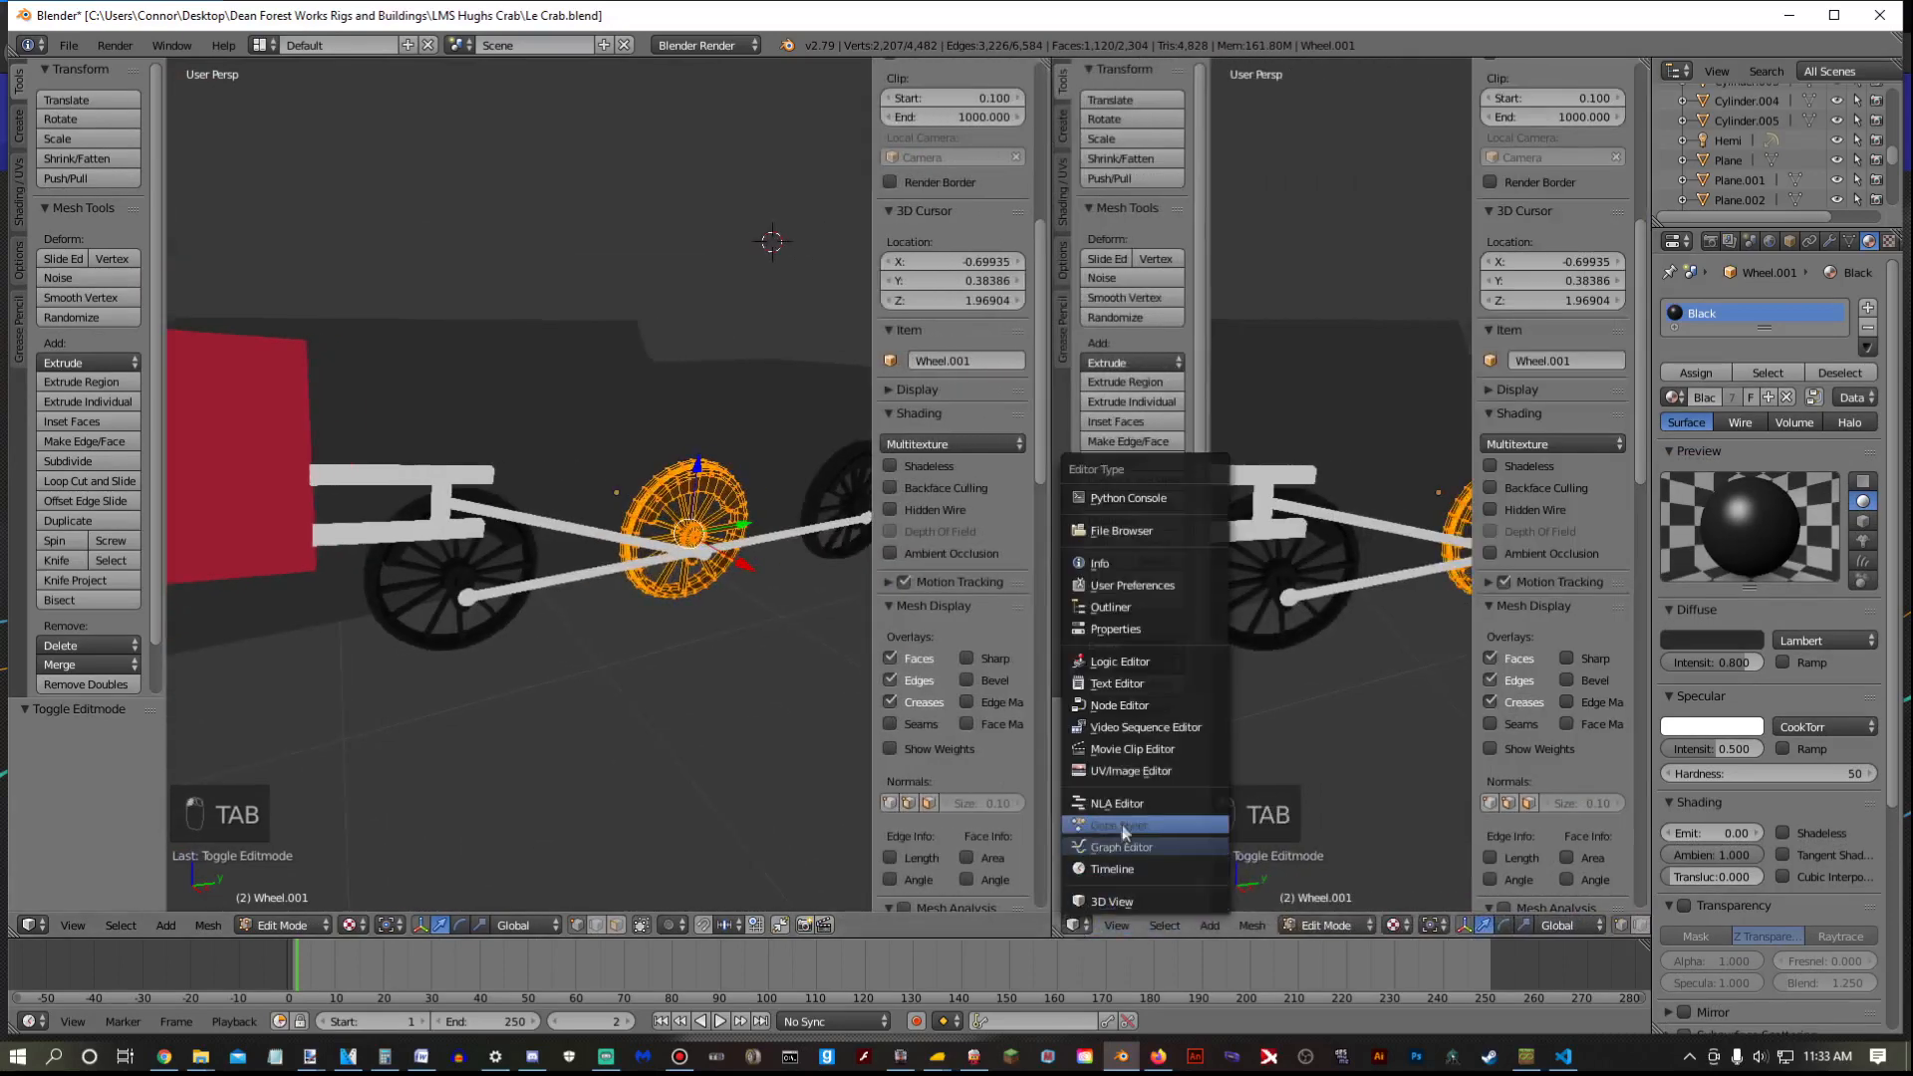
{"action": "left_click", "coordinate": [1119, 774]}
{"action": "left_click", "coordinate": [1411, 925]}
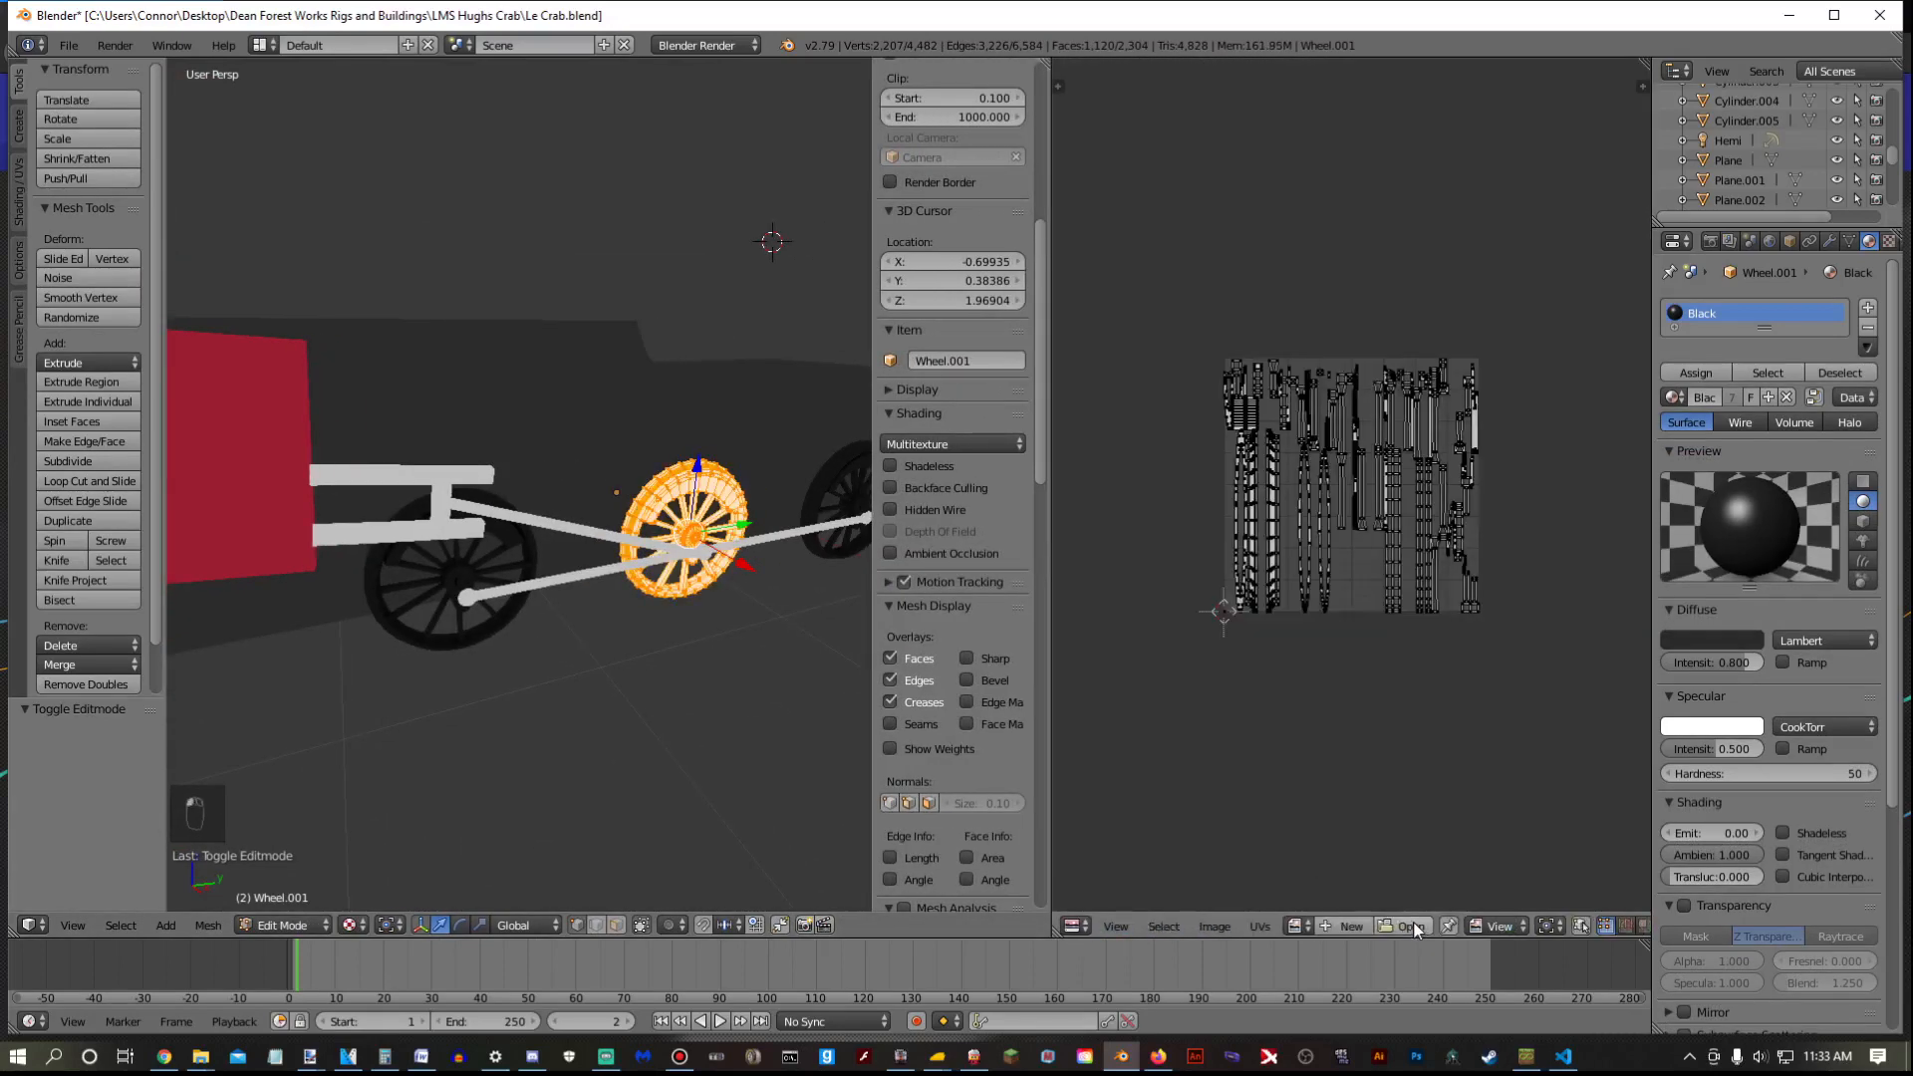
Unlink the baked images Wheels.002 and Wheels from the rear and front driving wheels' UV layouts
{"action": "key", "text": "Tab"}
{"action": "right_click", "coordinate": [842, 488]}
{"action": "key", "text": "Tab"}
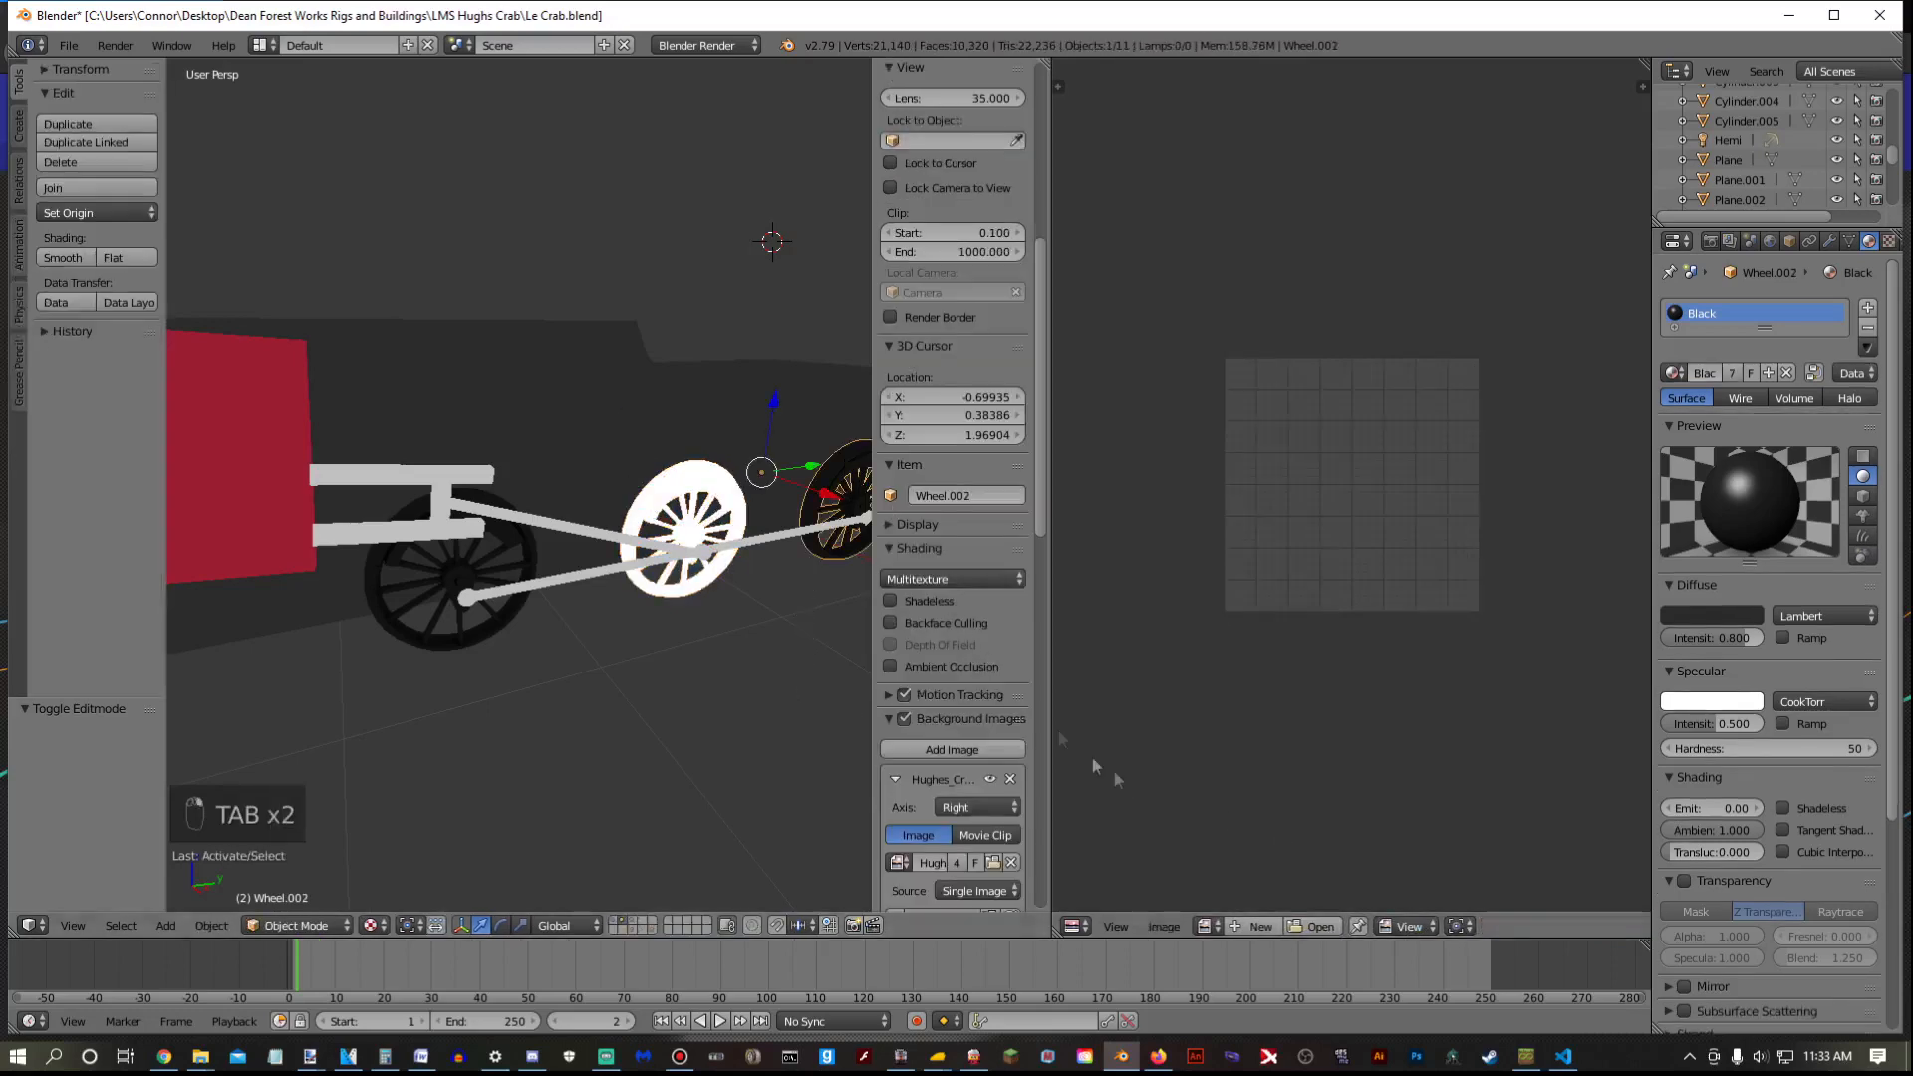
{"action": "key", "text": "Tab"}
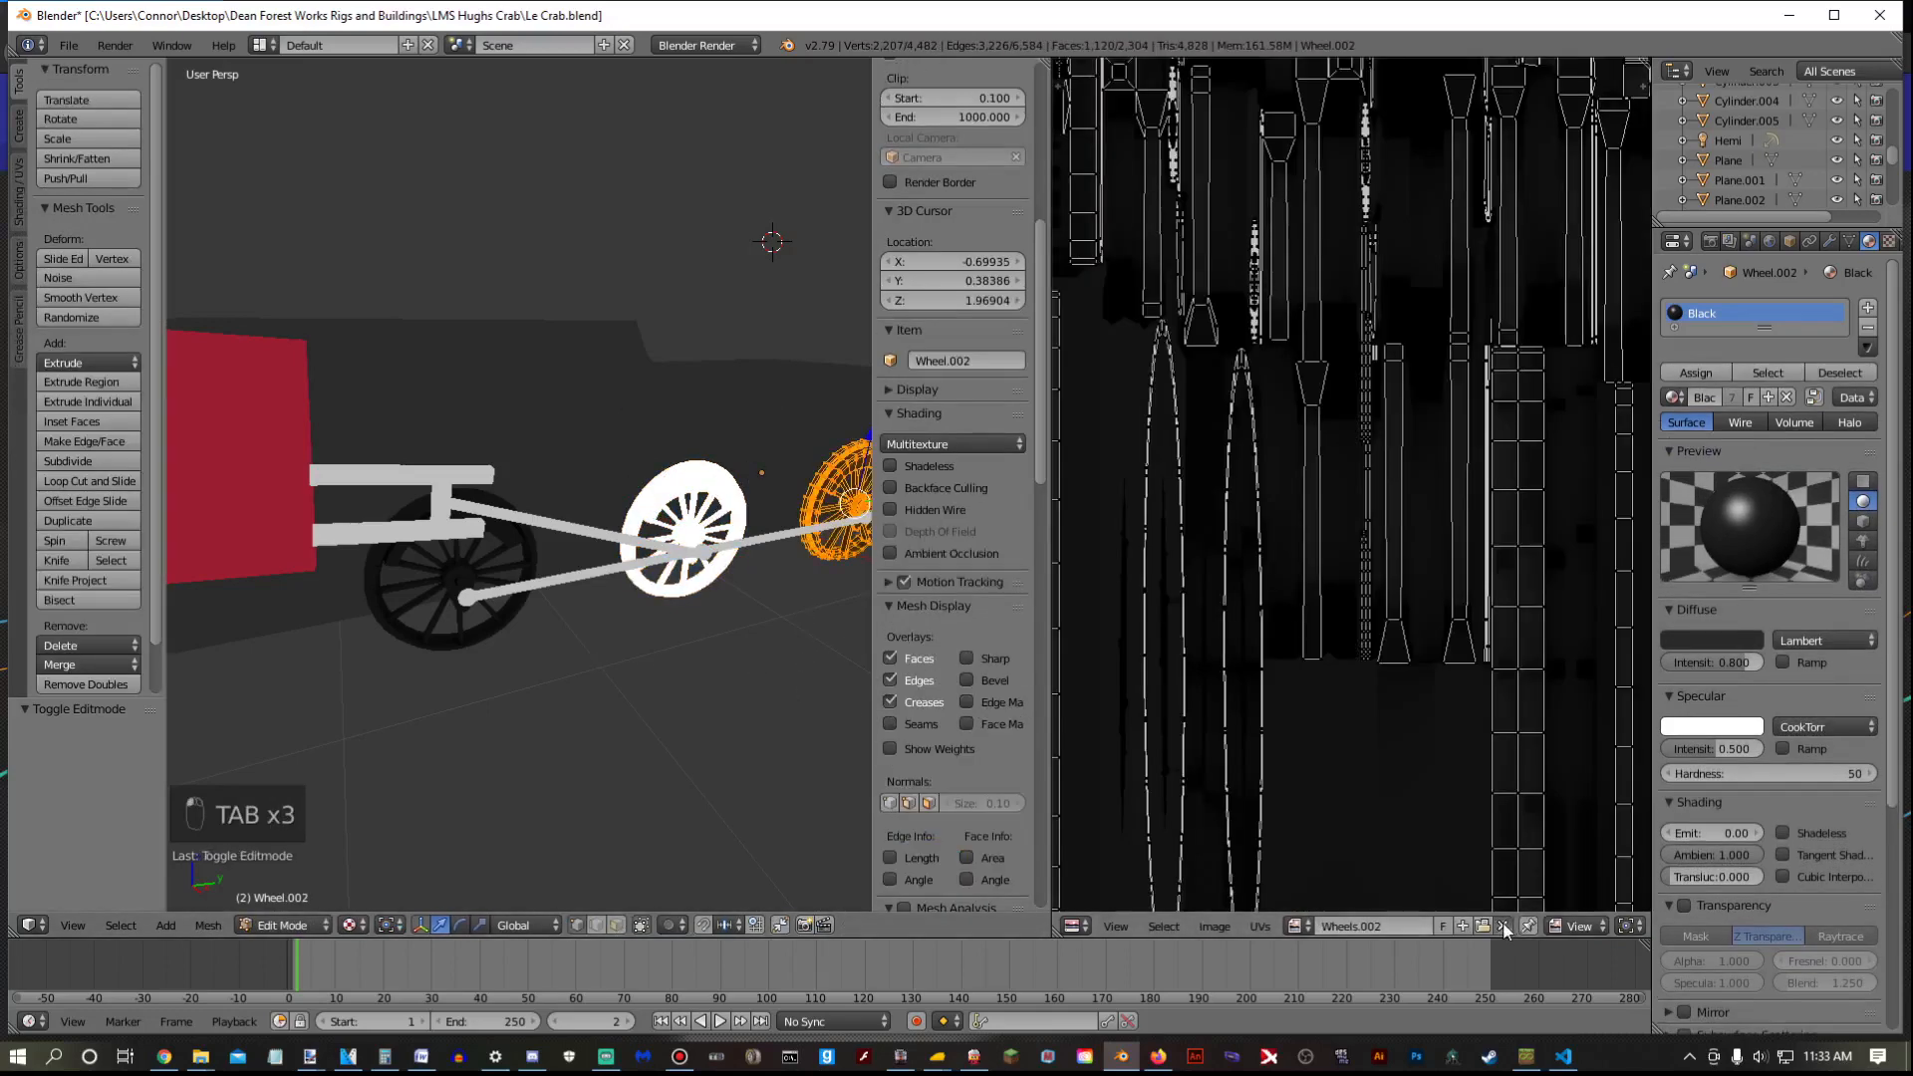
{"action": "key", "text": "Tab"}
{"action": "right_click", "coordinate": [404, 637]}
{"action": "key", "text": "Tab"}
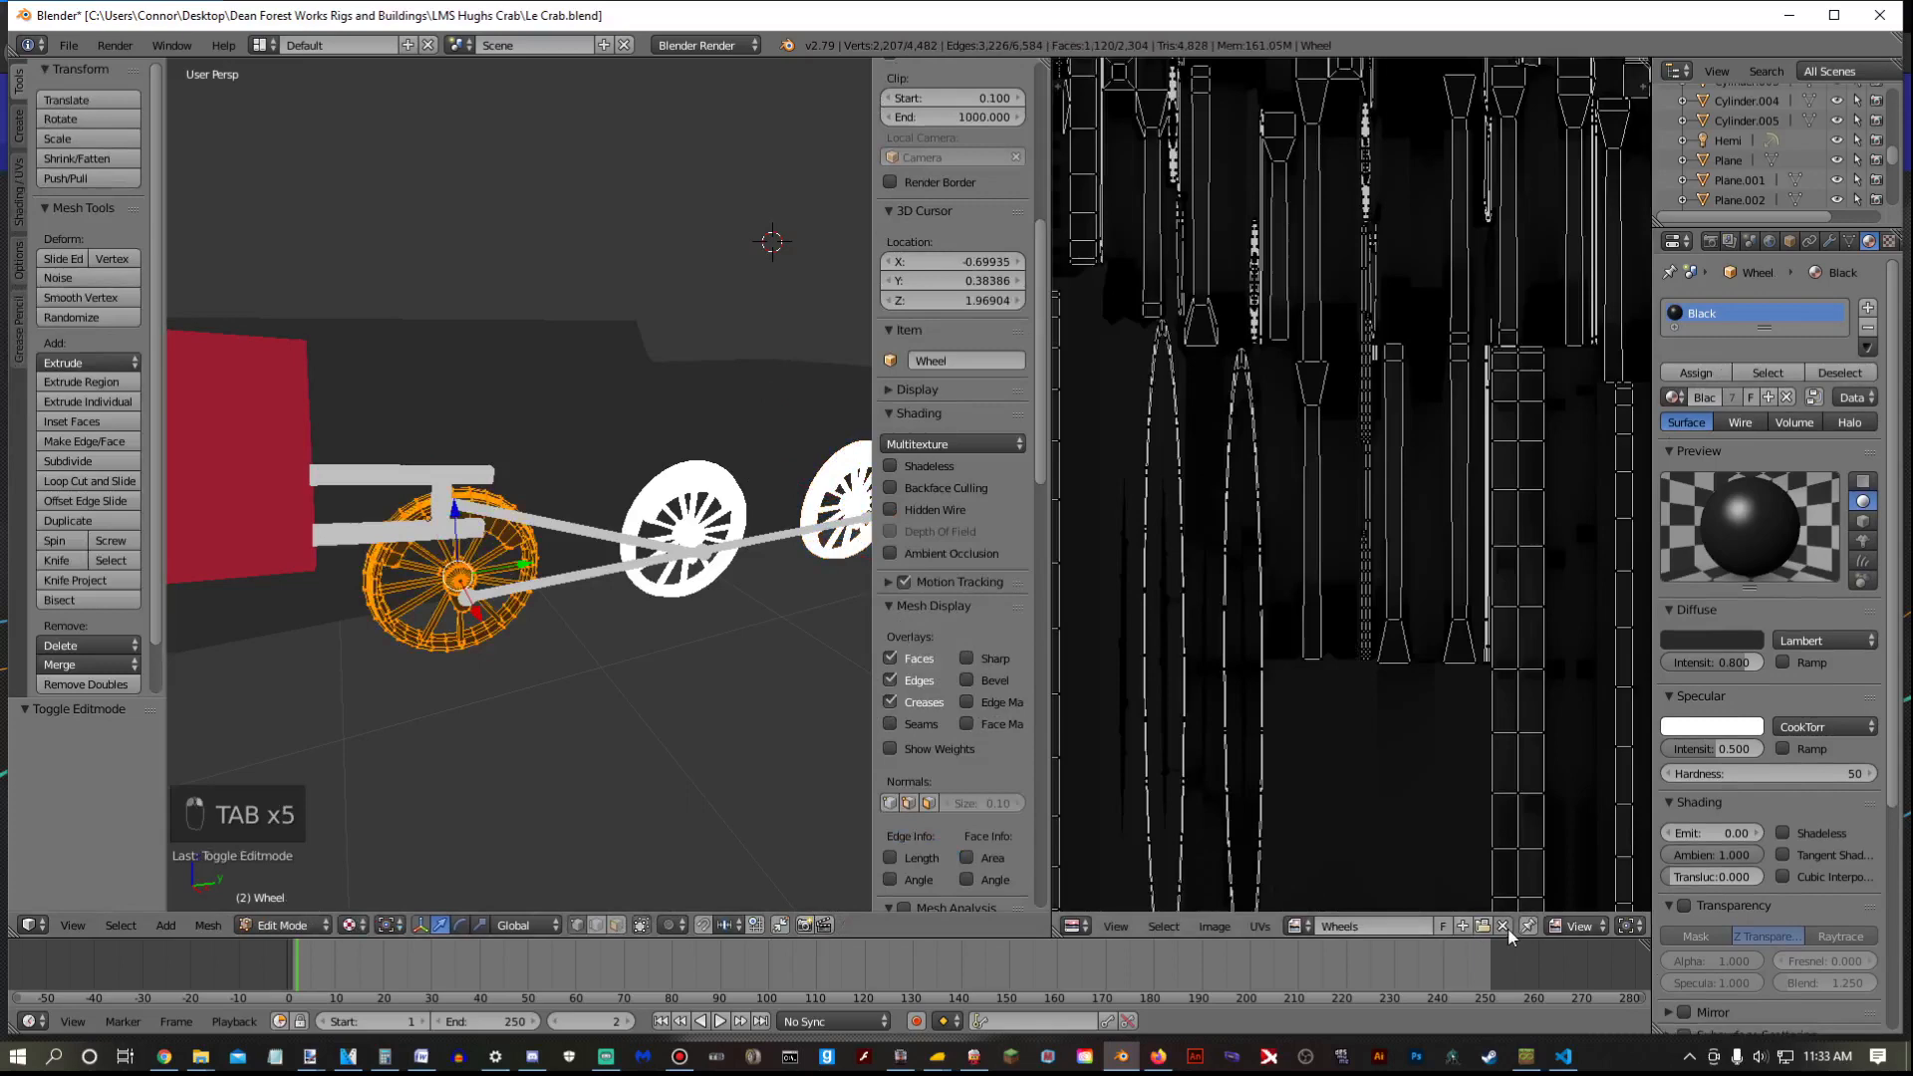
Try to unlink the Wheels.003 image from the selected faces of the small leading wheels
{"action": "key", "text": "Tab"}
{"action": "scroll", "coordinate": [420, 703], "scroll_direction": "down", "scroll_amount": 3}
{"action": "right_click", "coordinate": [311, 533]}
{"action": "key", "text": "Tab"}
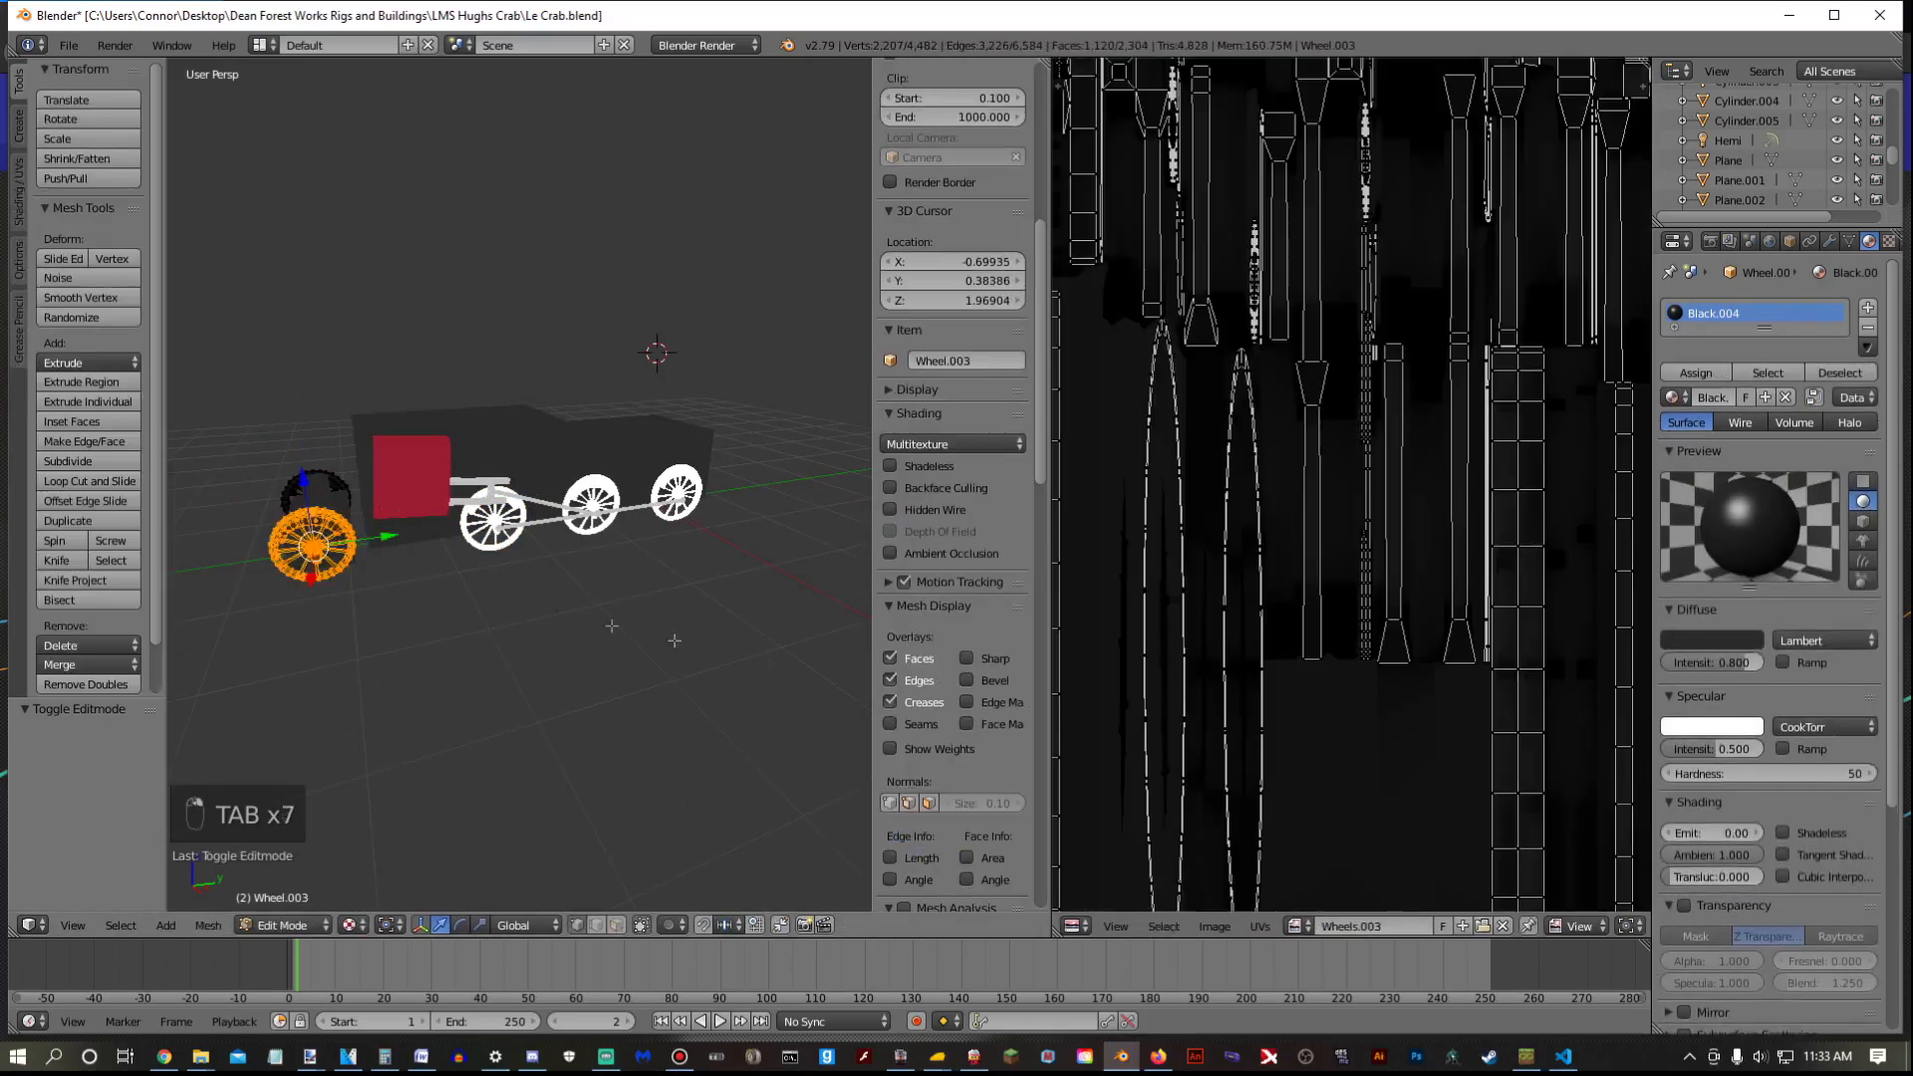
{"action": "left_click", "coordinate": [1504, 926]}
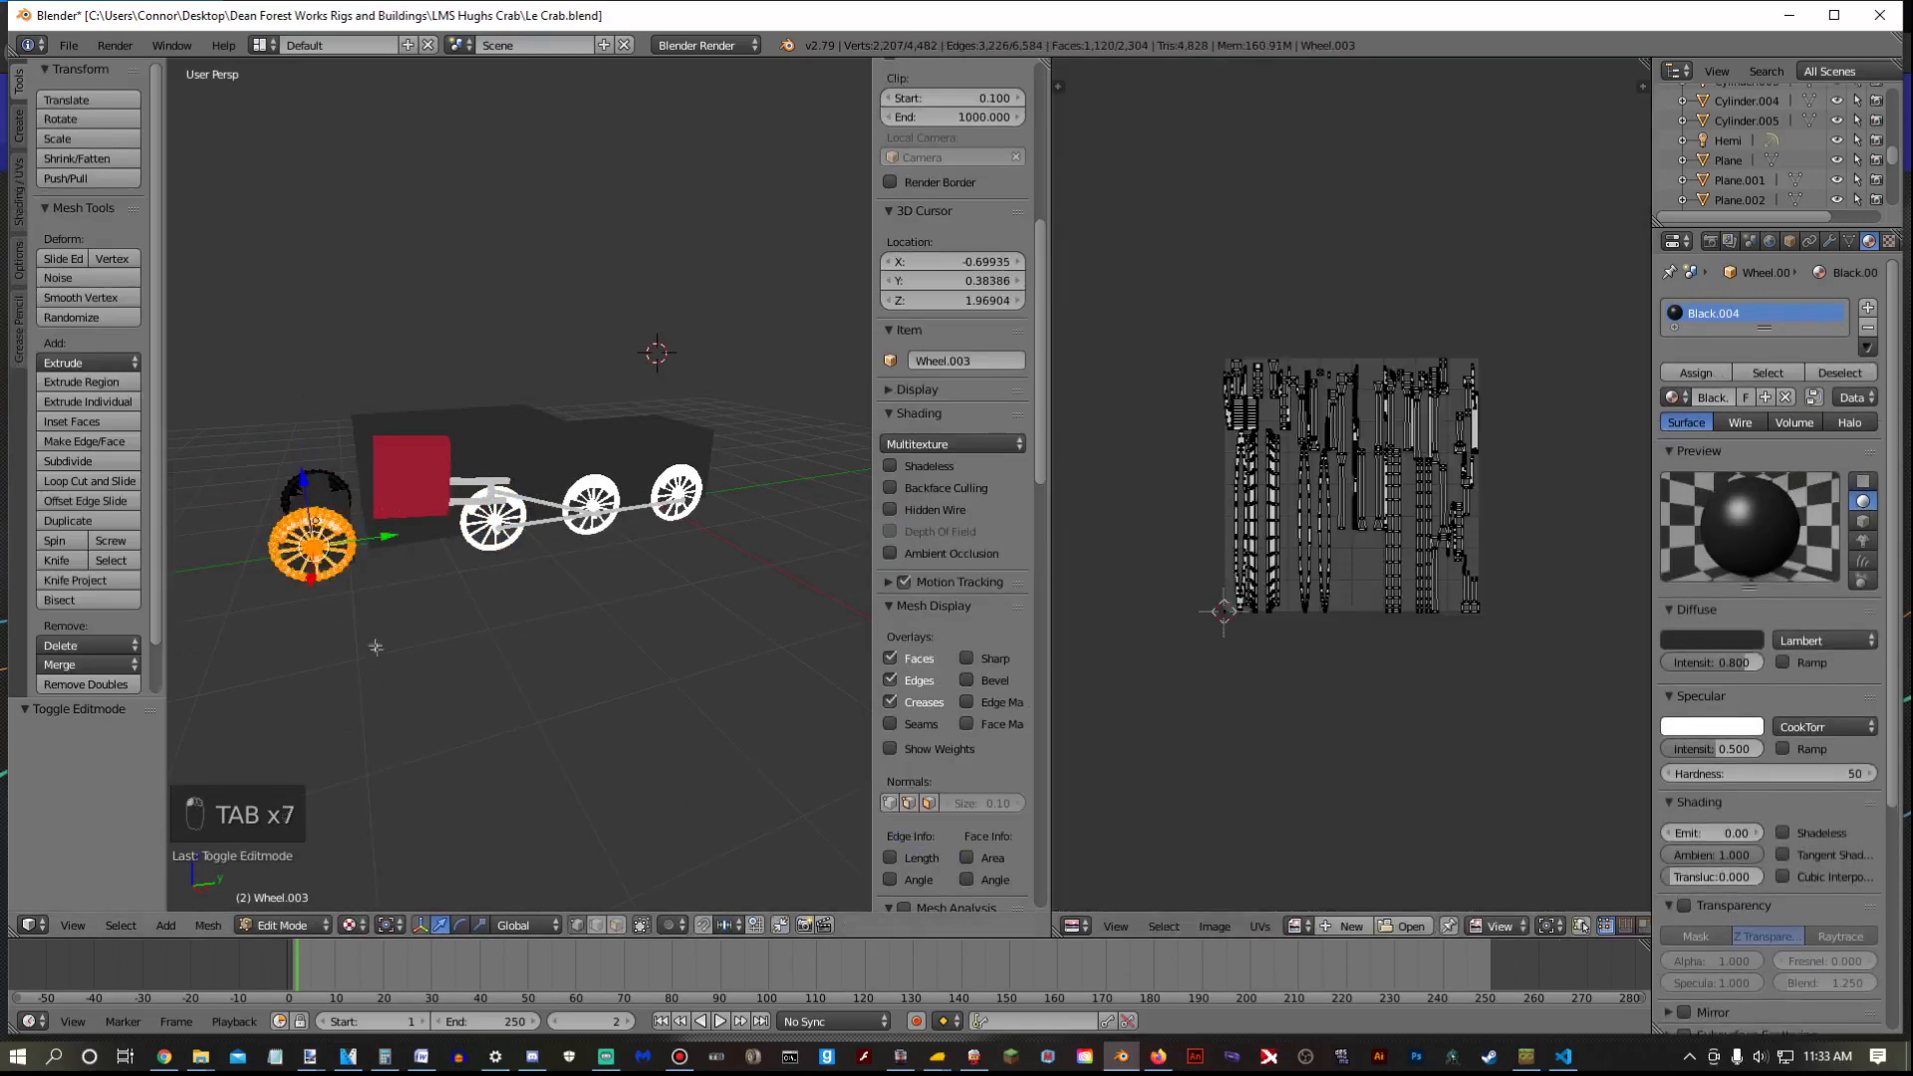
{"action": "key", "text": "a"}
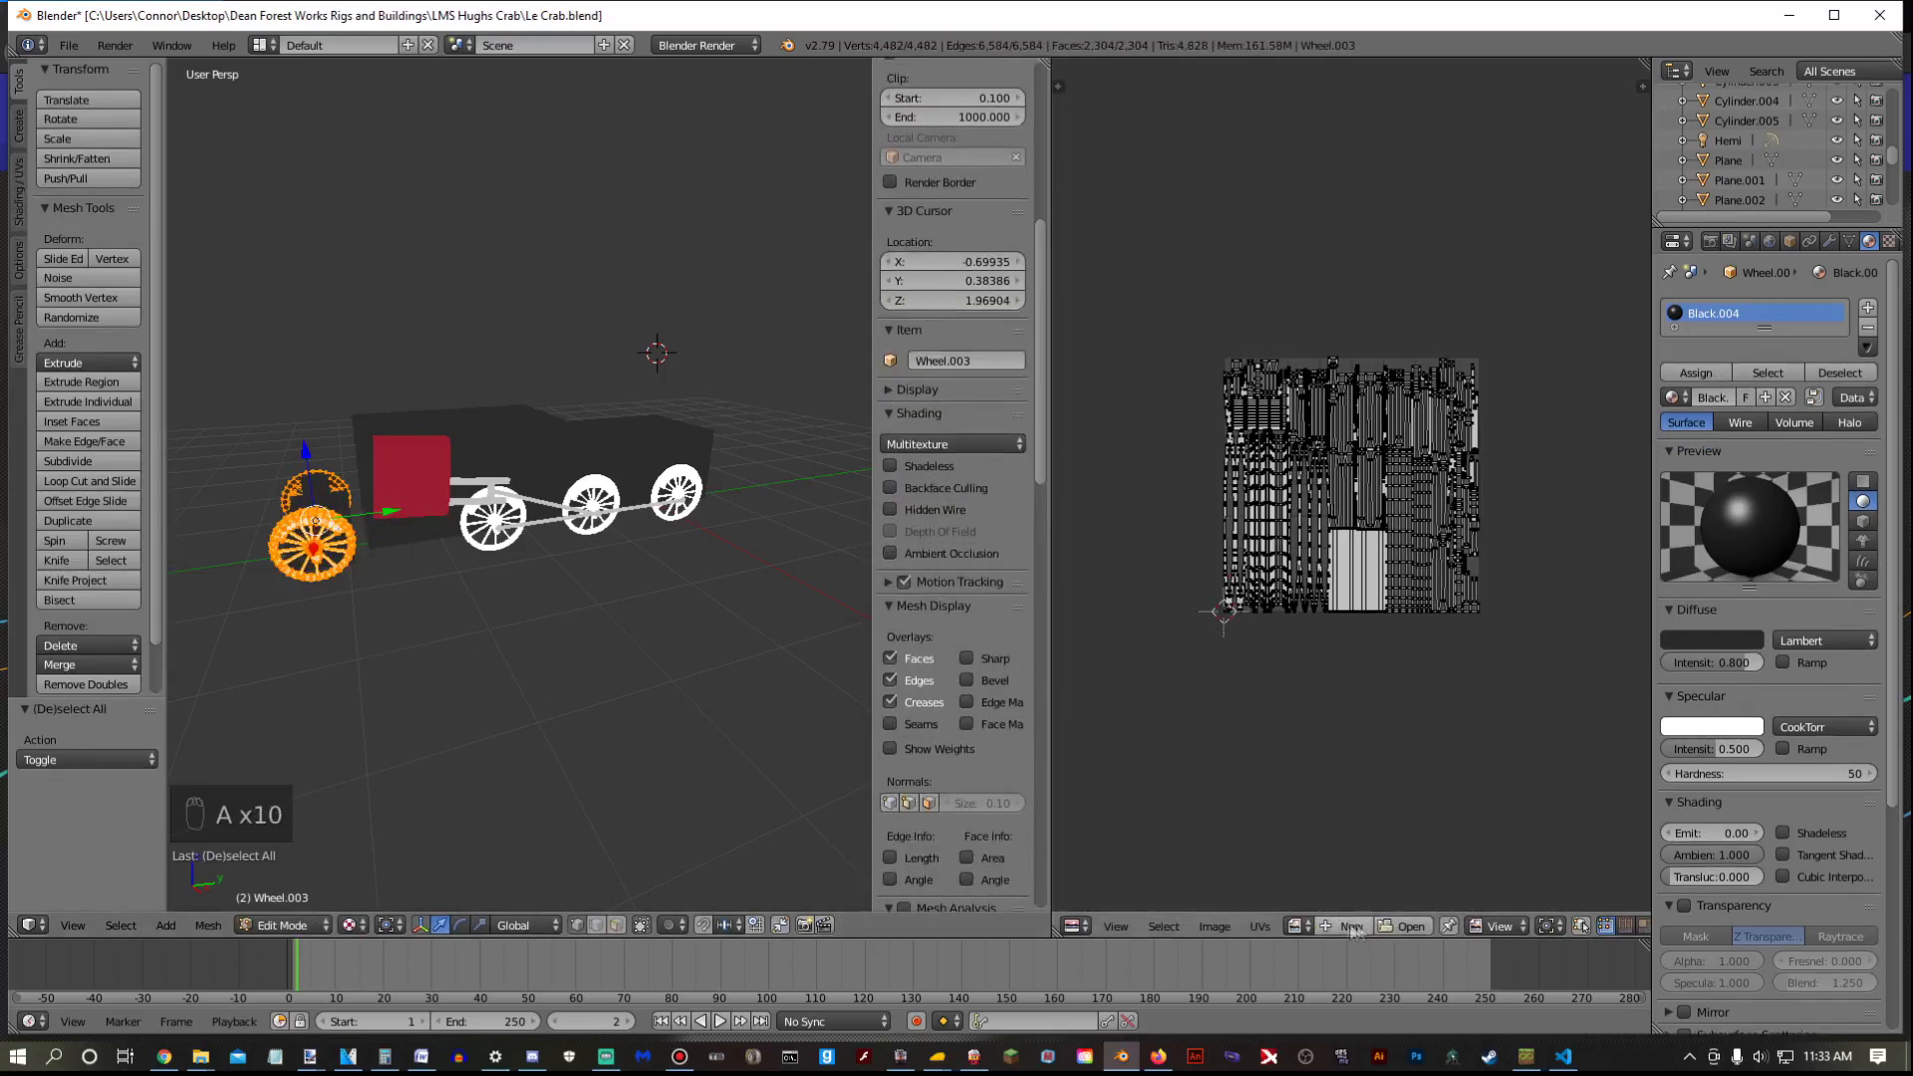
{"action": "key", "text": "Tab"}
{"action": "middle_click_drag", "start_coordinate": [362, 665], "coordinate": [403, 655]}
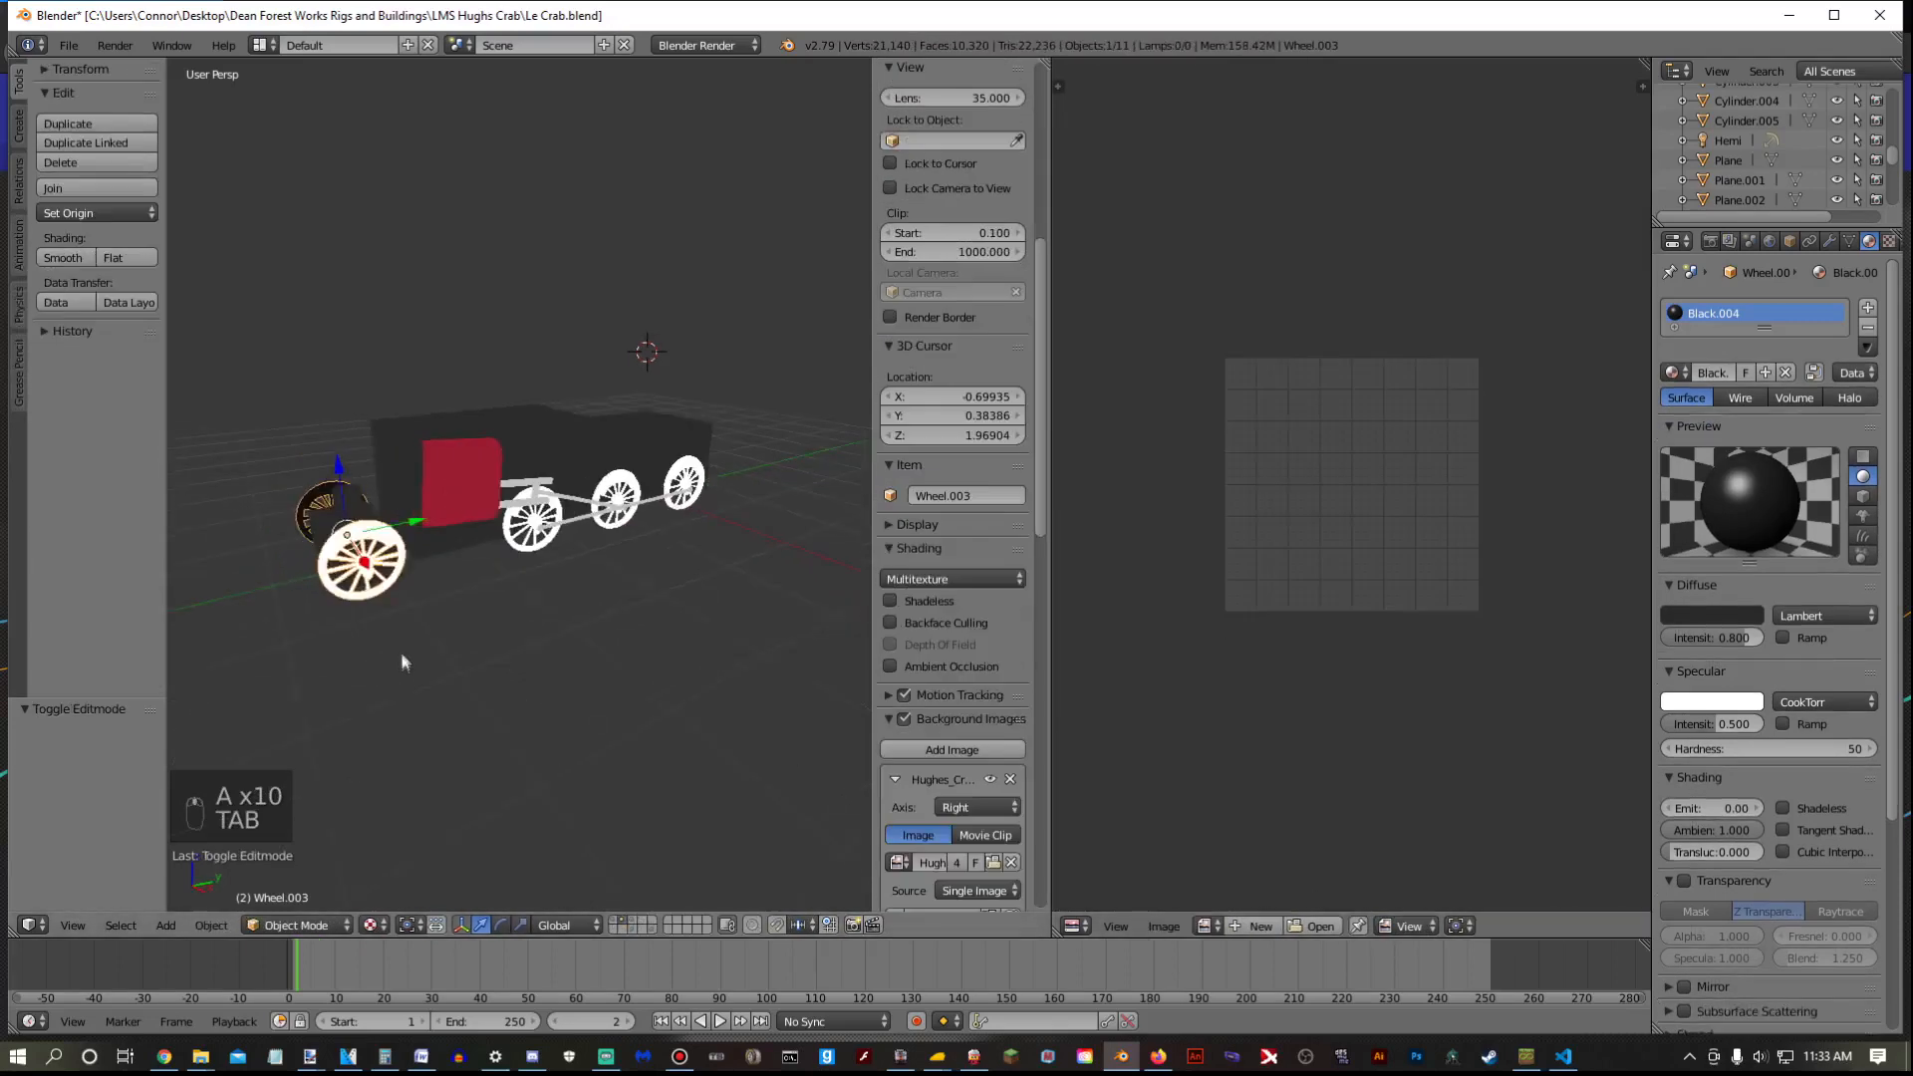
{"action": "key", "text": "ctrl+z"}
{"action": "key", "text": "ctrl+z"}
Select the entire leading wheels mesh and unlink the Wheels.003 image from its UV layout
{"action": "key", "text": "Tab"}
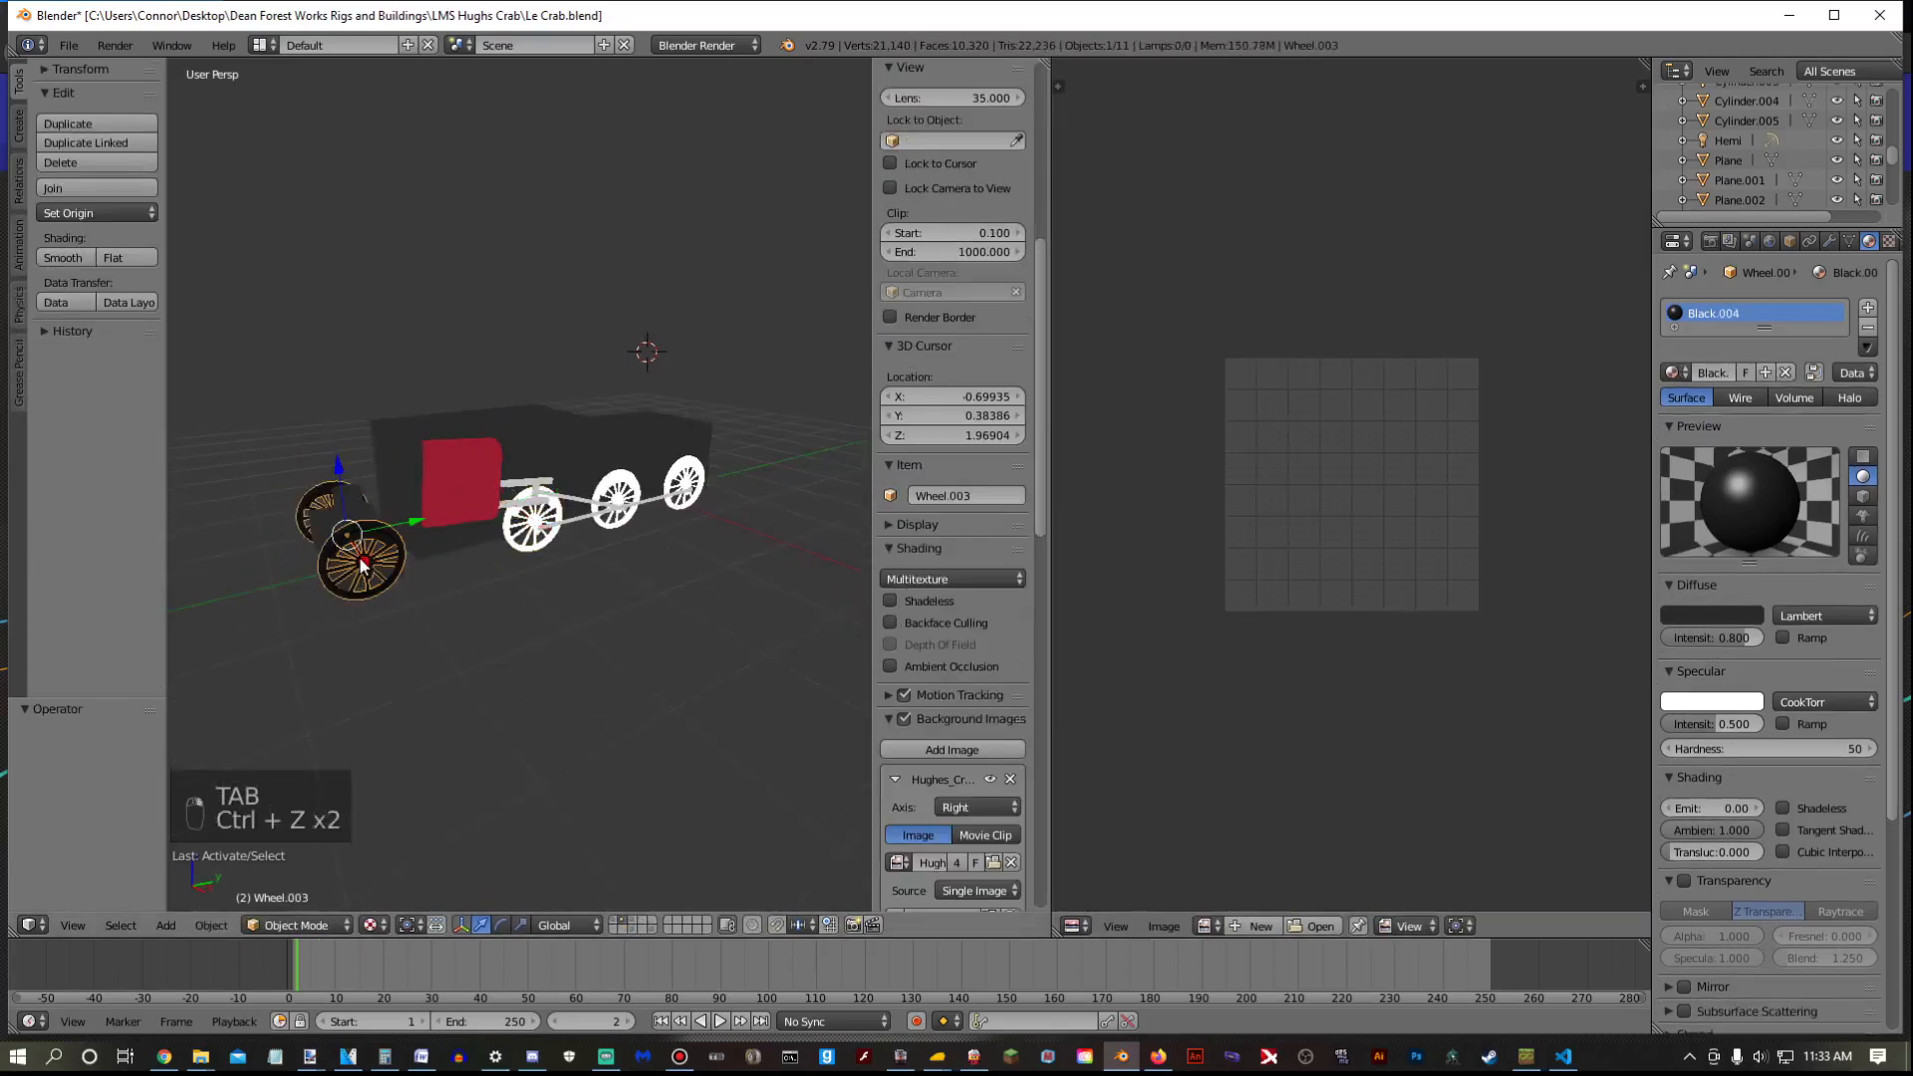
{"action": "key", "text": "a"}
{"action": "key", "text": "a"}
{"action": "key", "text": "a"}
{"action": "key", "text": "a"}
{"action": "key", "text": "Tab"}
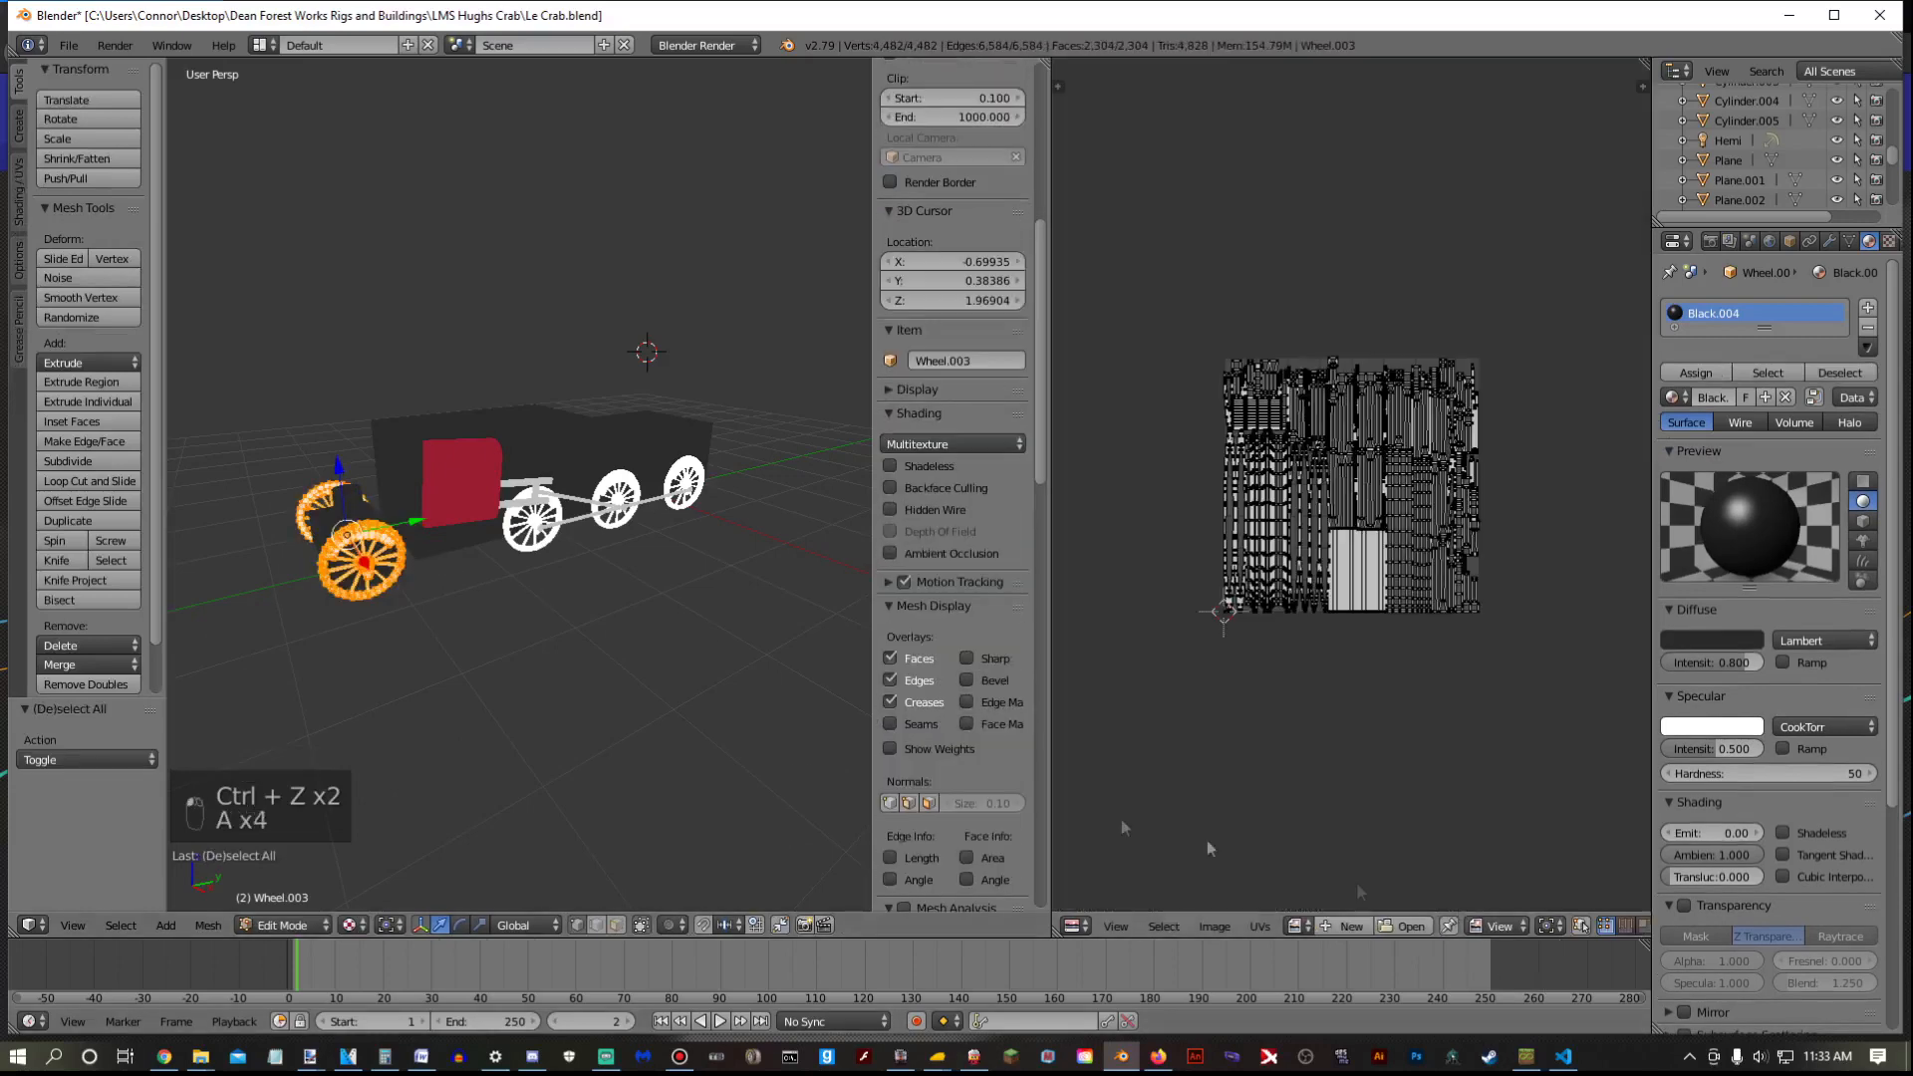
Deselect everything, close the UV/Image Editor area and save the file
{"action": "scroll", "coordinate": [619, 716], "scroll_direction": "up", "scroll_amount": 3}
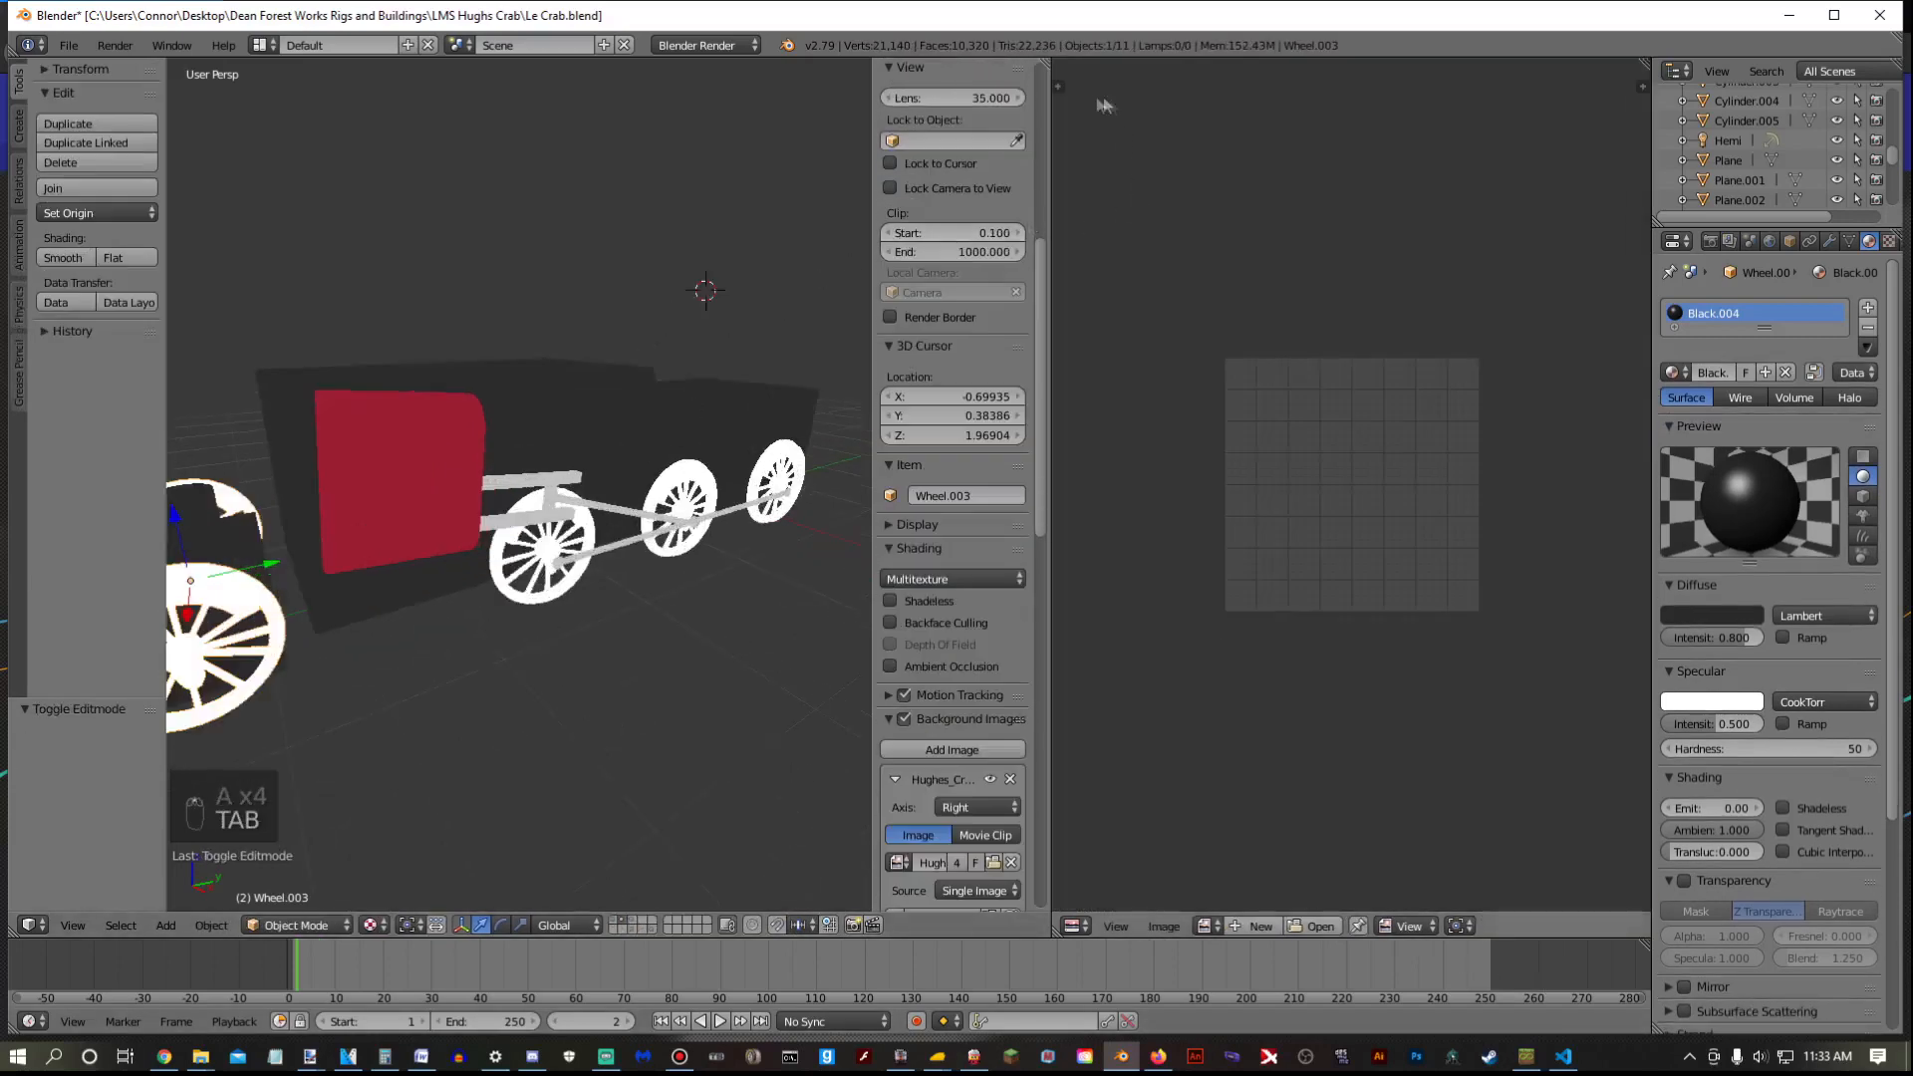
{"action": "left_click_drag", "start_coordinate": [1046, 63], "coordinate": [1157, 212]}
{"action": "scroll", "coordinate": [934, 501], "scroll_direction": "down", "scroll_amount": 3}
{"action": "middle_click_drag", "start_coordinate": [935, 501], "coordinate": [884, 466]}
{"action": "scroll", "coordinate": [884, 466], "scroll_direction": "up", "scroll_amount": 1}
{"action": "middle_click_drag", "start_coordinate": [999, 488], "coordinate": [678, 526]}
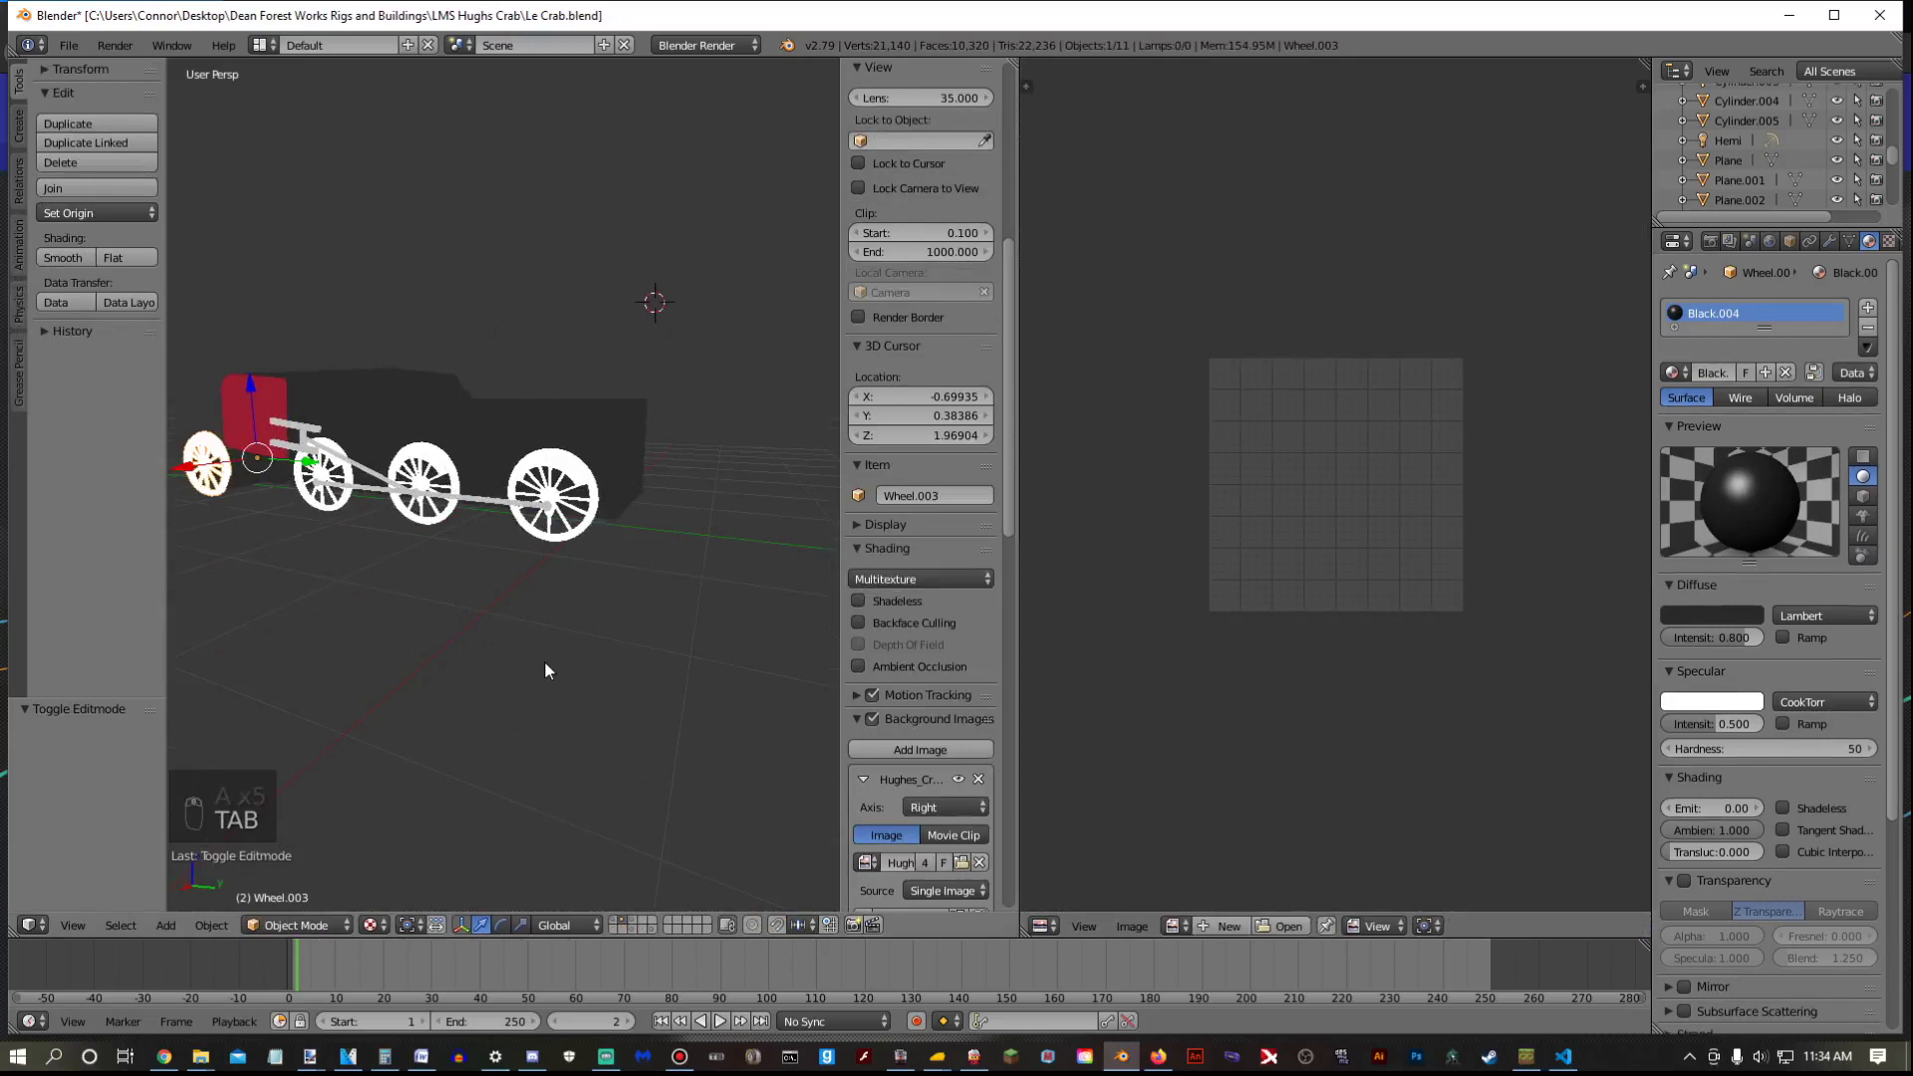
{"action": "middle_click_drag", "start_coordinate": [544, 660], "coordinate": [680, 670]}
{"action": "key", "text": "a"}
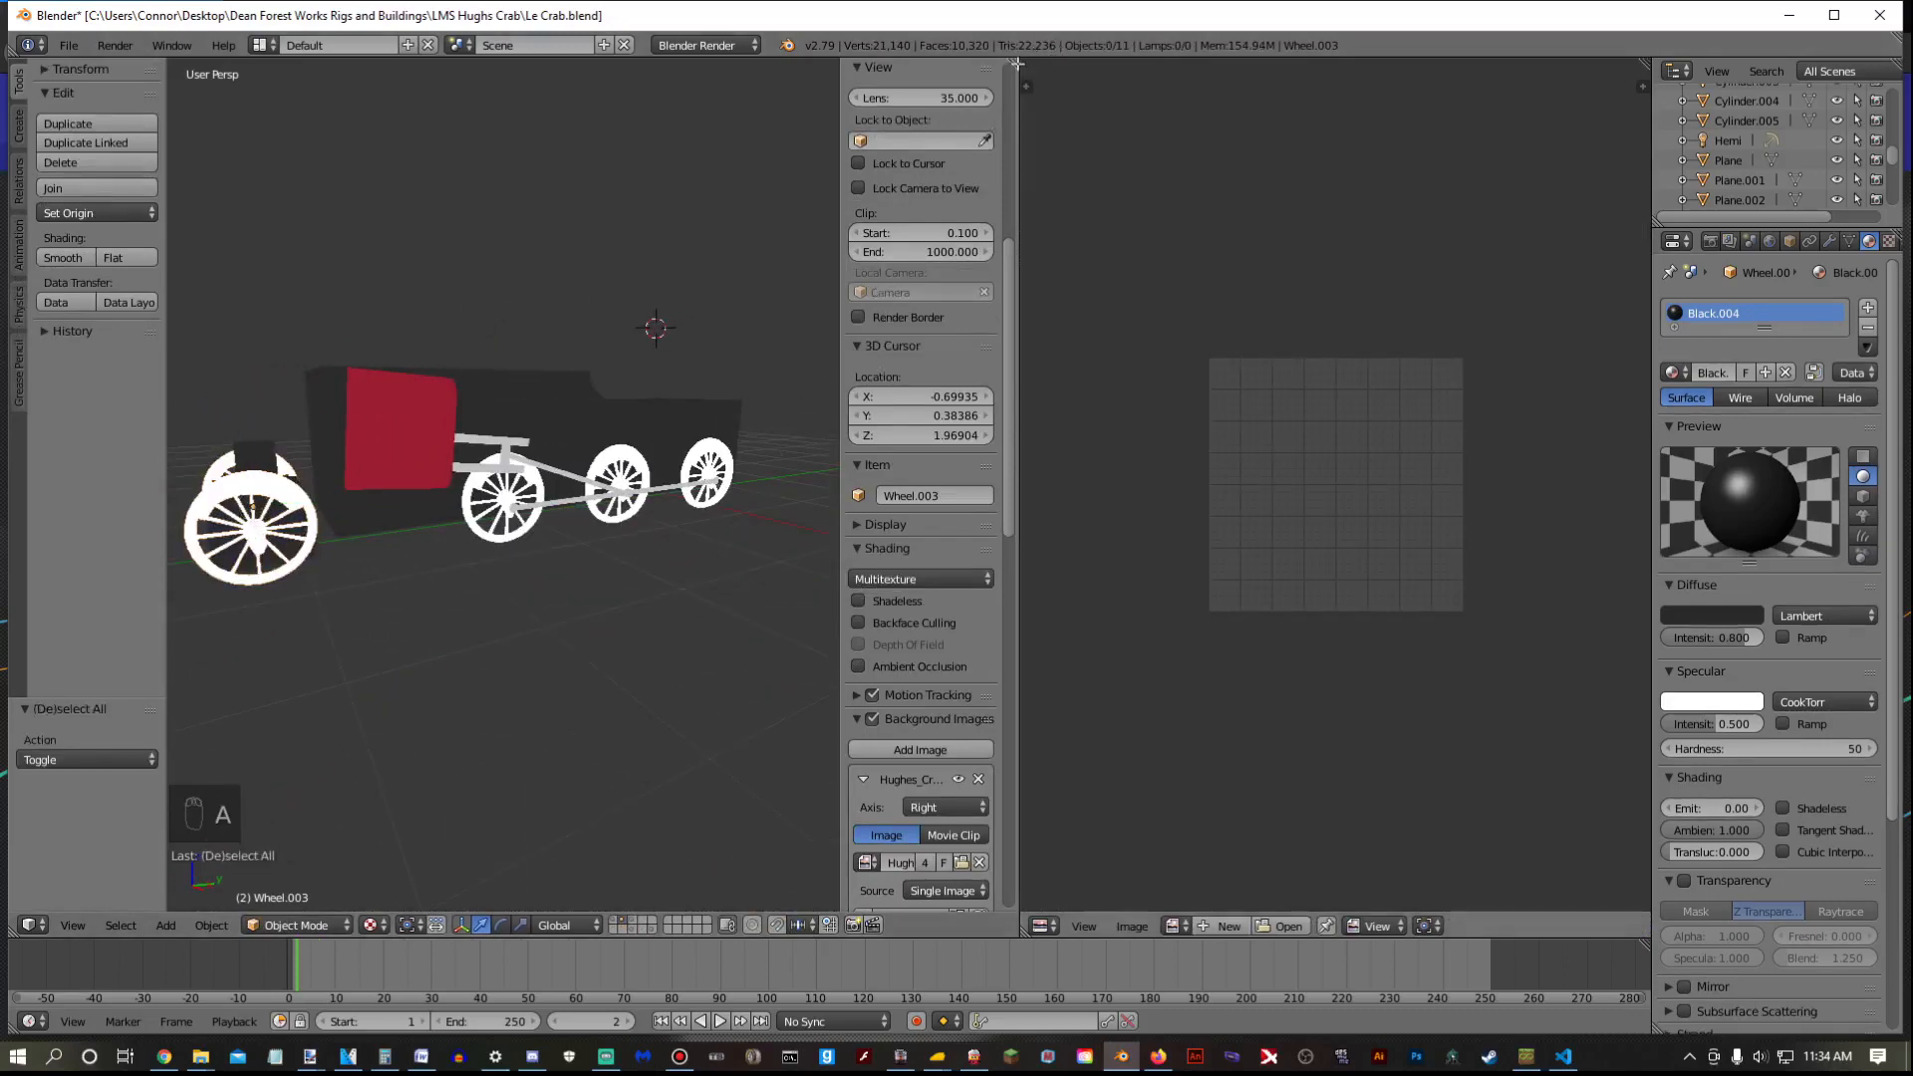
{"action": "left_click_drag", "start_coordinate": [1014, 63], "coordinate": [1155, 83]}
{"action": "left_click", "coordinate": [67, 45]}
{"action": "left_click", "coordinate": [95, 198]}
Move the black main frame and the front bogie frame to layer 3
{"action": "middle_click_drag", "start_coordinate": [626, 508], "coordinate": [762, 511]}
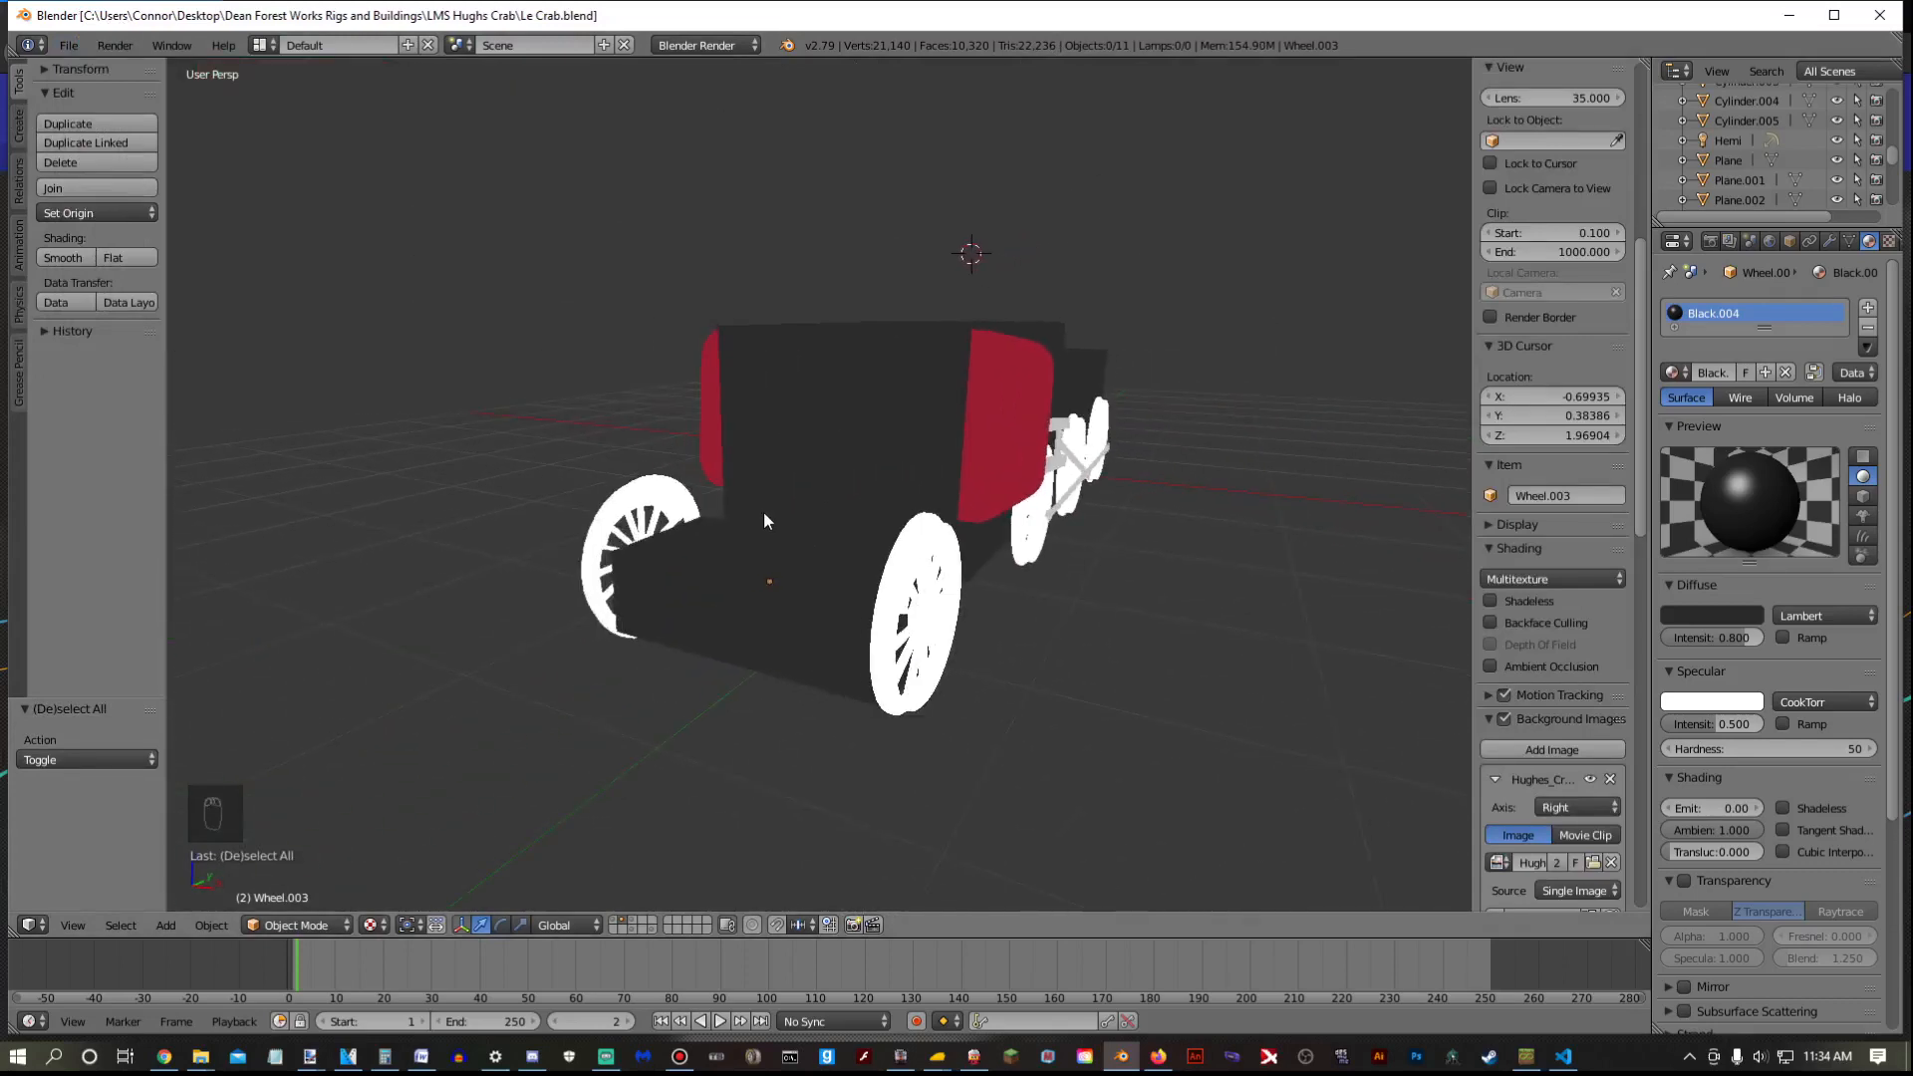
{"action": "middle_click_drag", "start_coordinate": [841, 526], "coordinate": [826, 439]}
{"action": "right_click", "coordinate": [827, 436]}
{"action": "right_click", "coordinate": [558, 534], "text": "shift"}
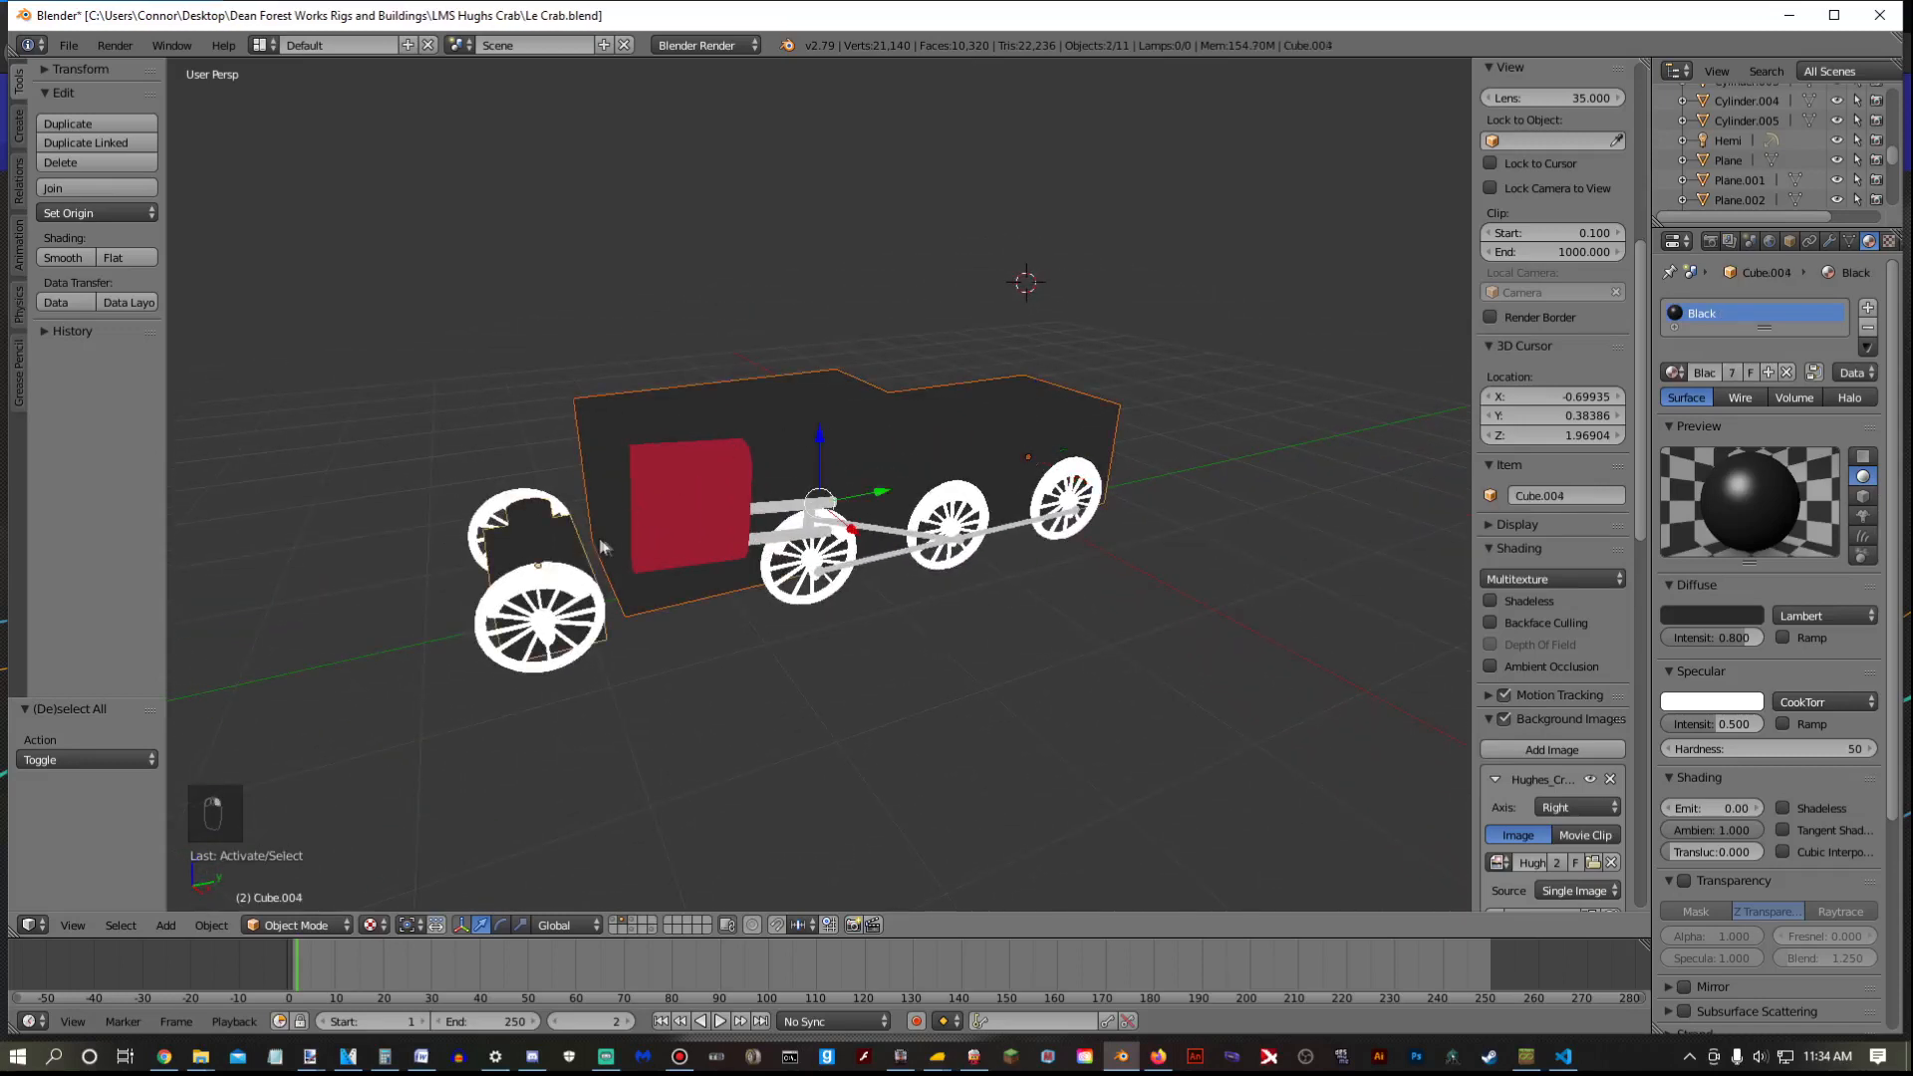
{"action": "key", "text": "m"}
{"action": "left_click", "coordinate": [845, 576]}
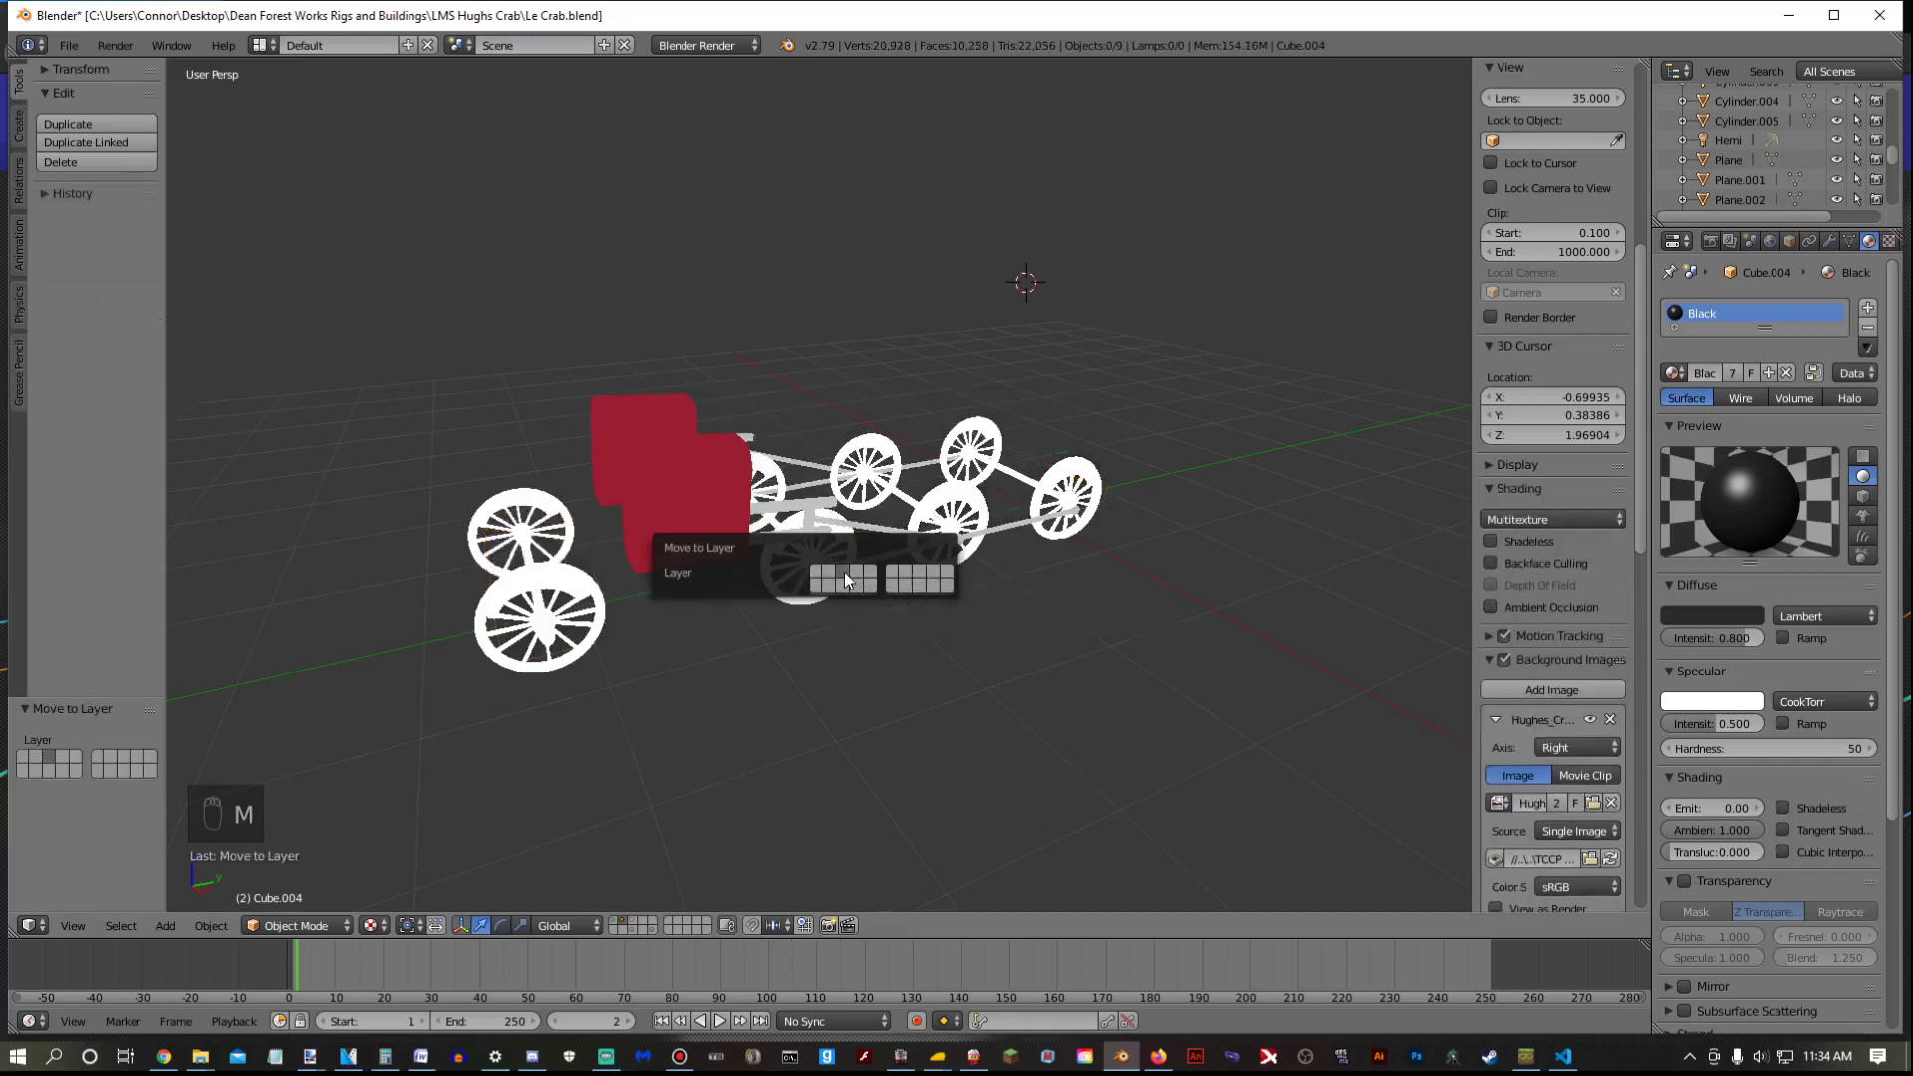
Move the five coloured material spheres from layer 3 to layer 20 and return to the running gear layer
{"action": "left_click", "coordinate": [642, 922]}
{"action": "right_click", "coordinate": [1217, 417]}
{"action": "right_click", "coordinate": [989, 351], "text": "shift"}
{"action": "right_click", "coordinate": [856, 292], "text": "shift"}
{"action": "right_click", "coordinate": [769, 255], "text": "shift"}
{"action": "right_click", "coordinate": [605, 307], "text": "shift"}
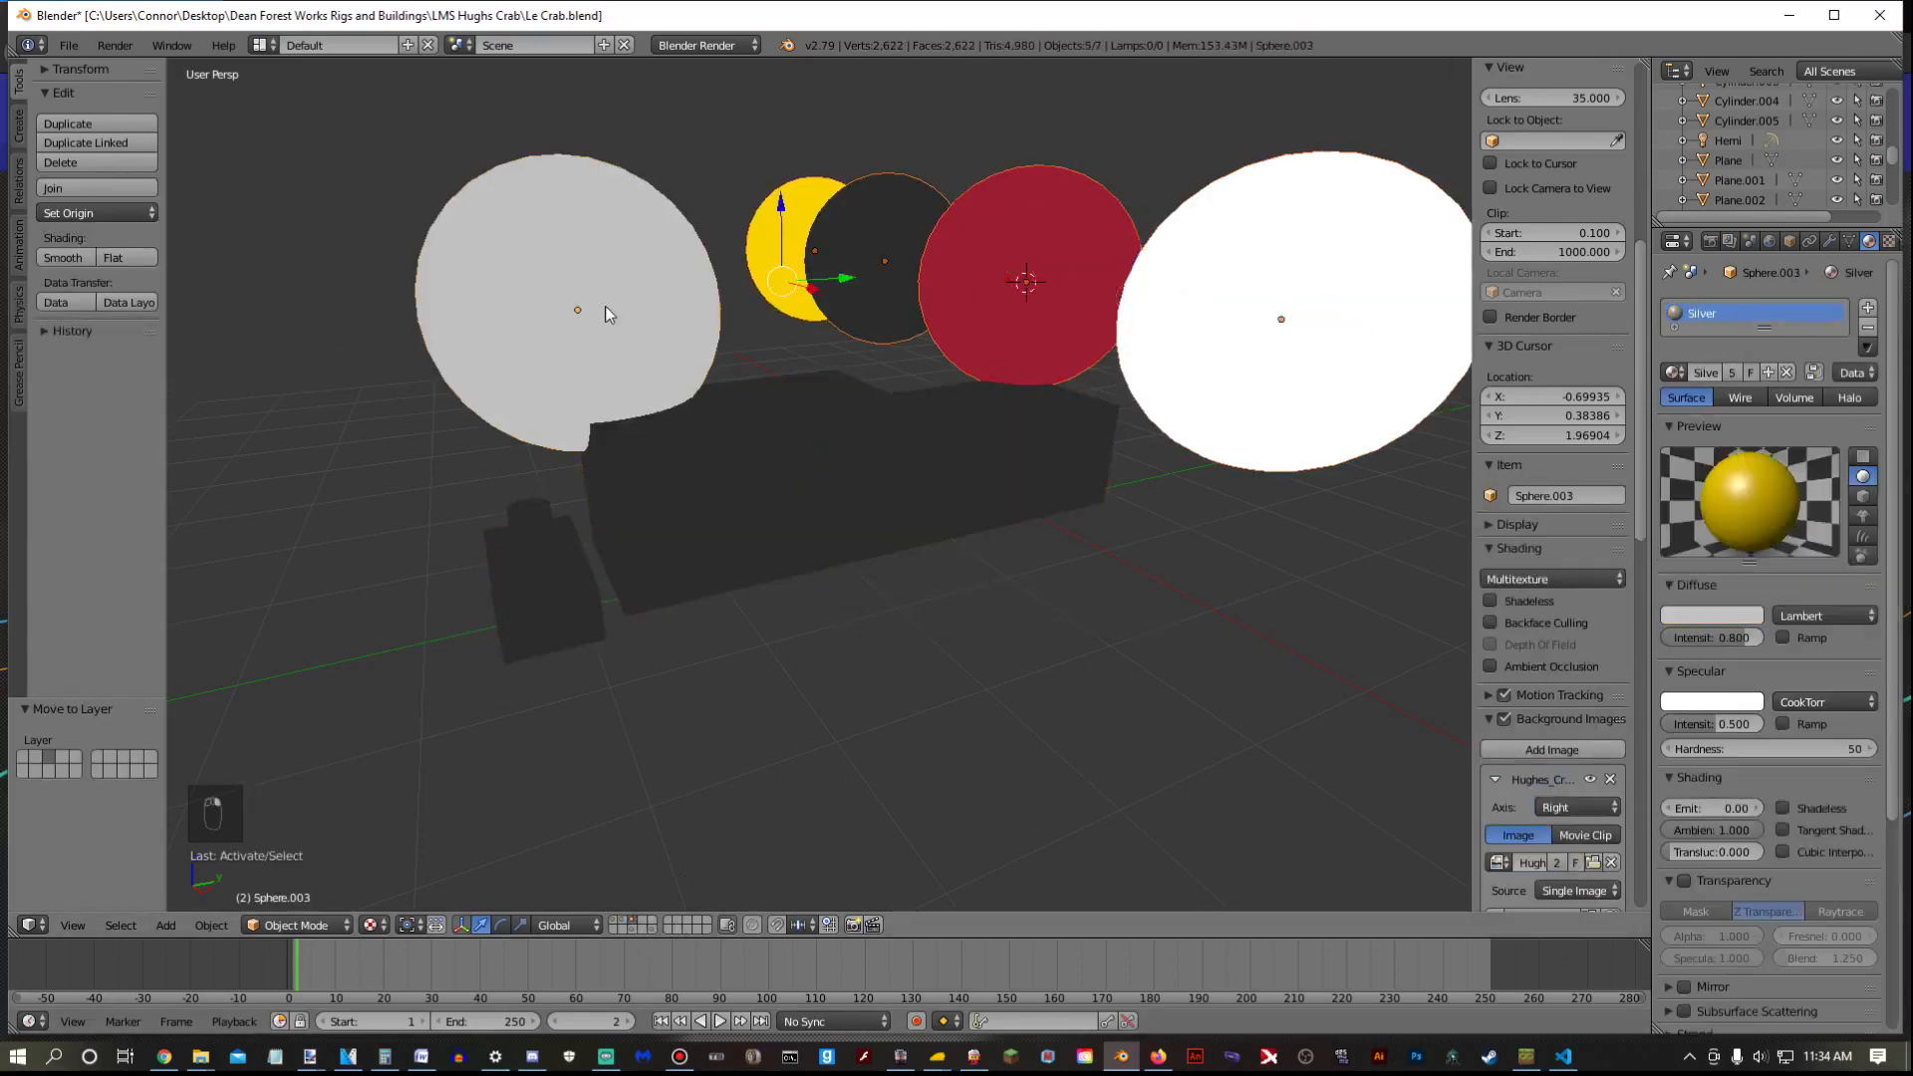
{"action": "key", "text": "m"}
{"action": "key", "text": "m"}
{"action": "left_click", "coordinate": [1228, 523]}
{"action": "left_click", "coordinate": [628, 924]}
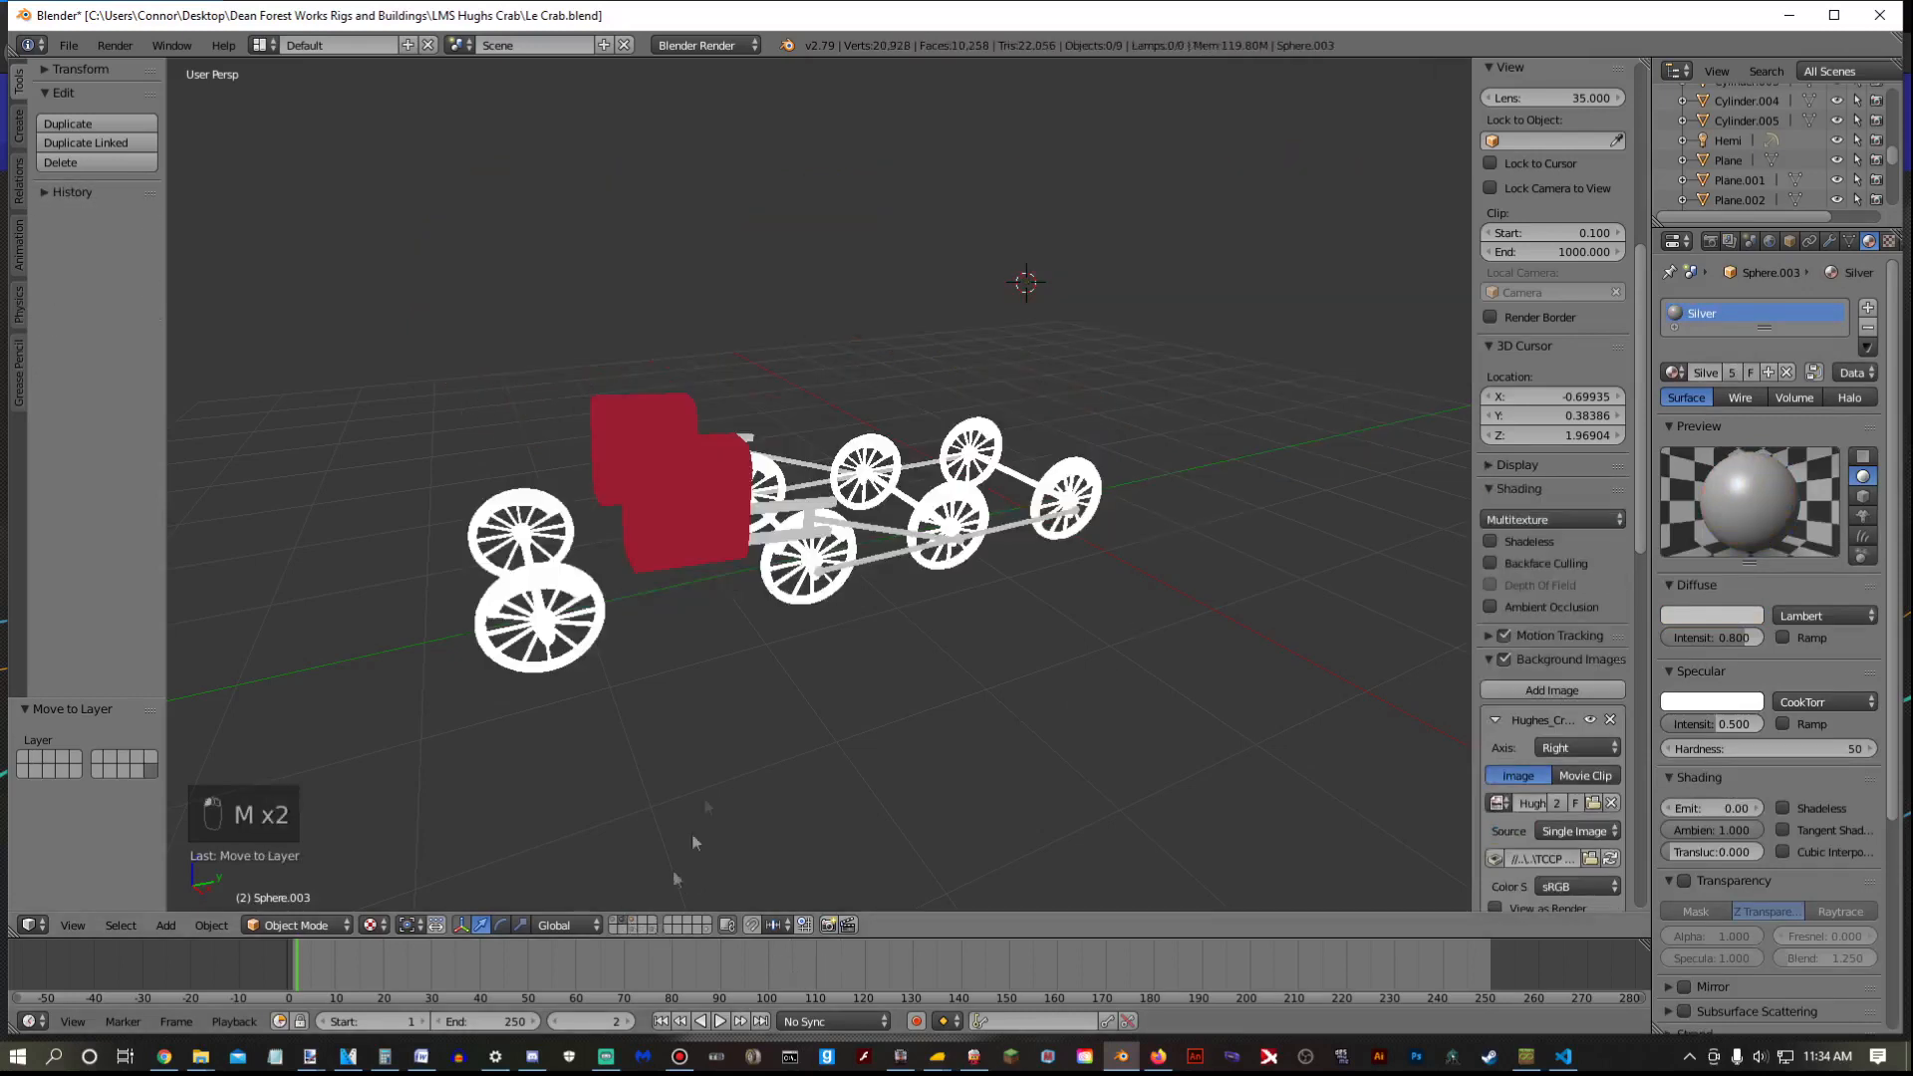
Move the red cylinders to layer 4 and the silver slide bars to layer 5
{"action": "right_click", "coordinate": [709, 482]}
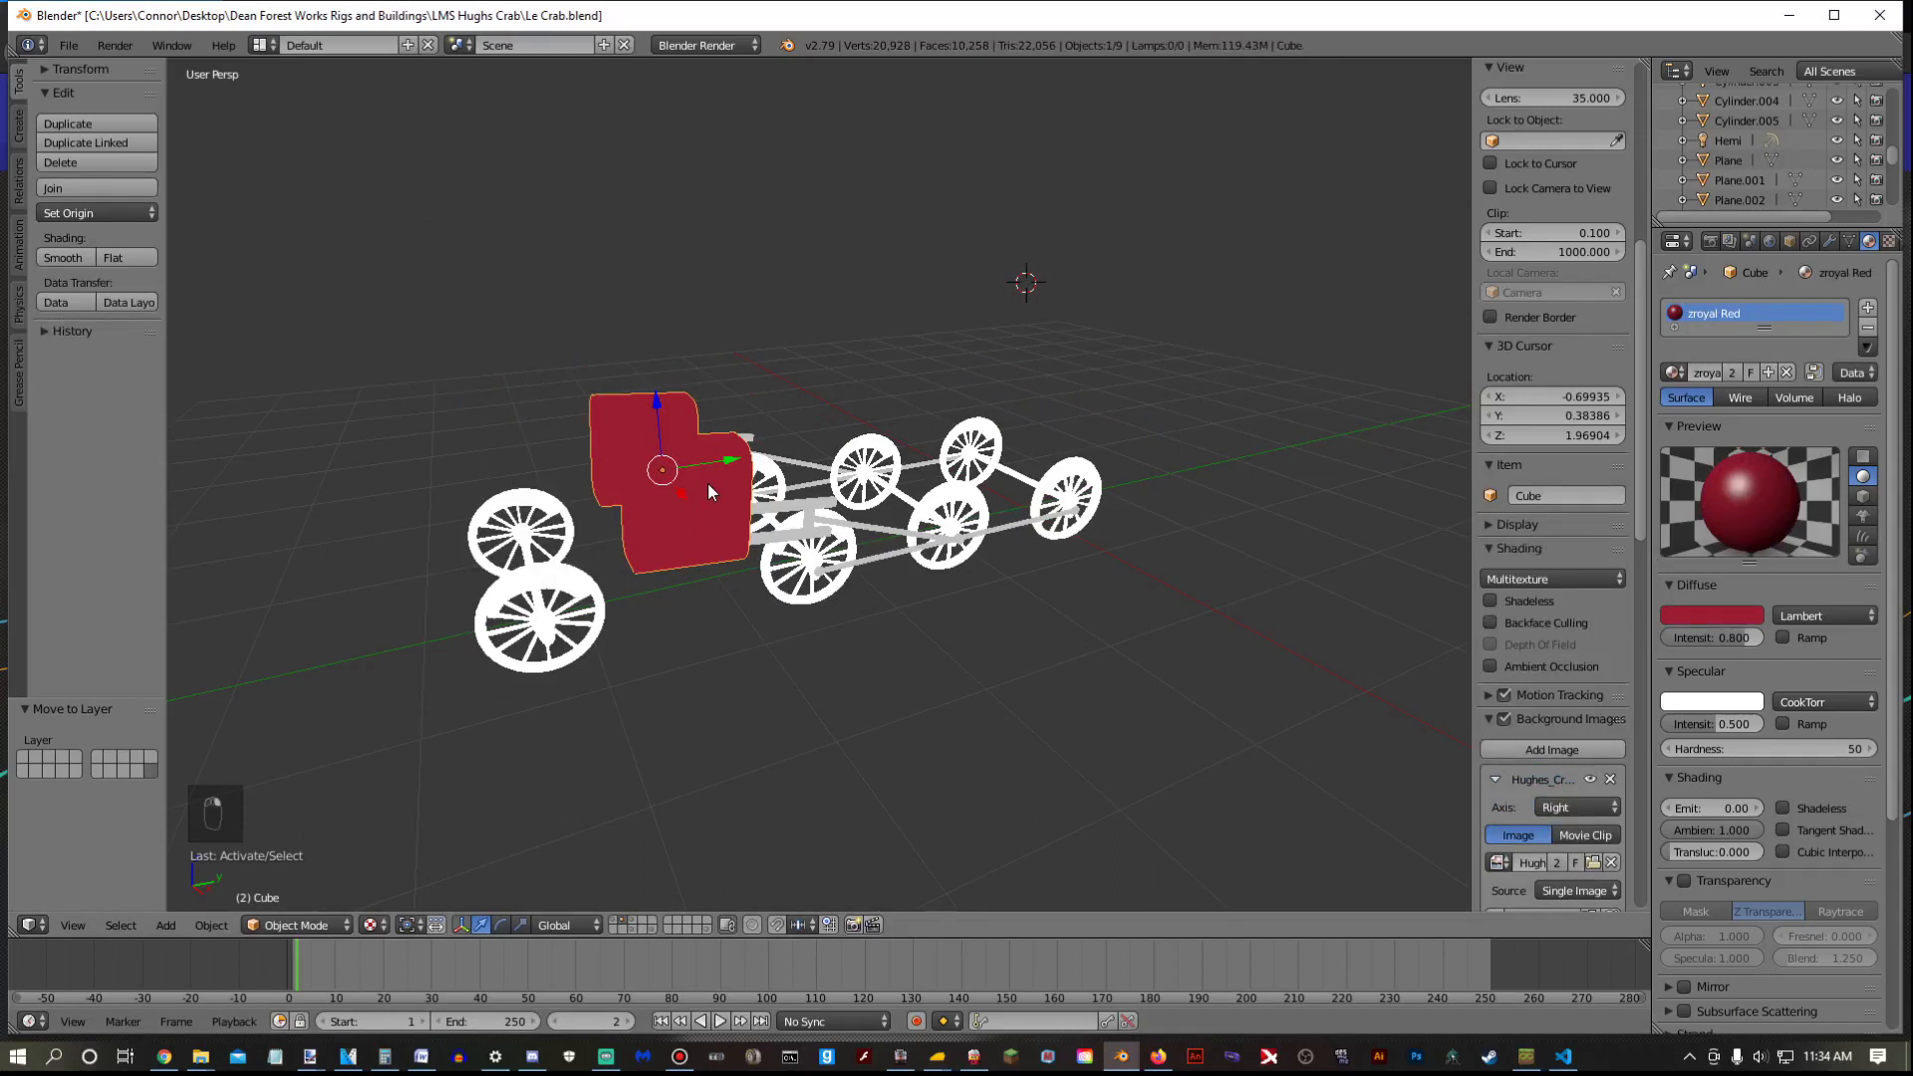
{"action": "key", "text": "m"}
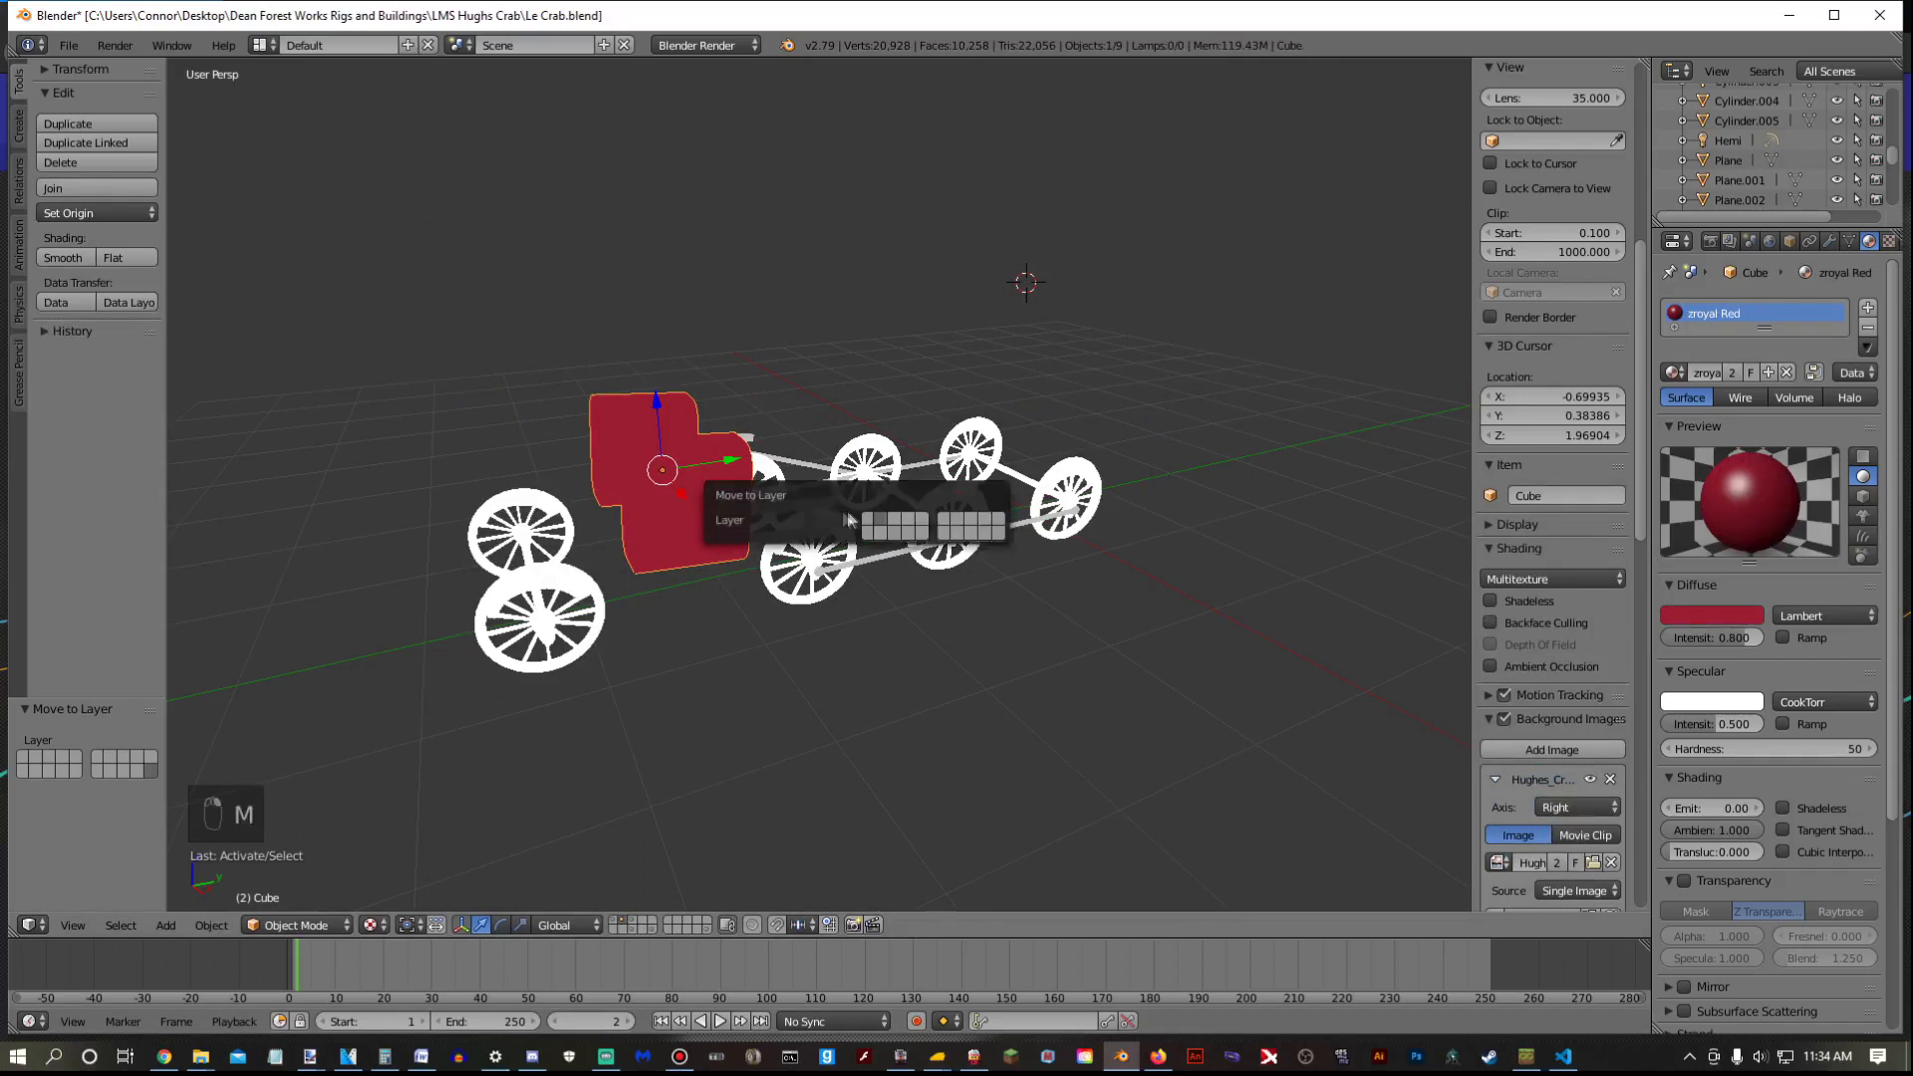
{"action": "left_click", "coordinate": [905, 520]}
{"action": "right_click", "coordinate": [816, 504]}
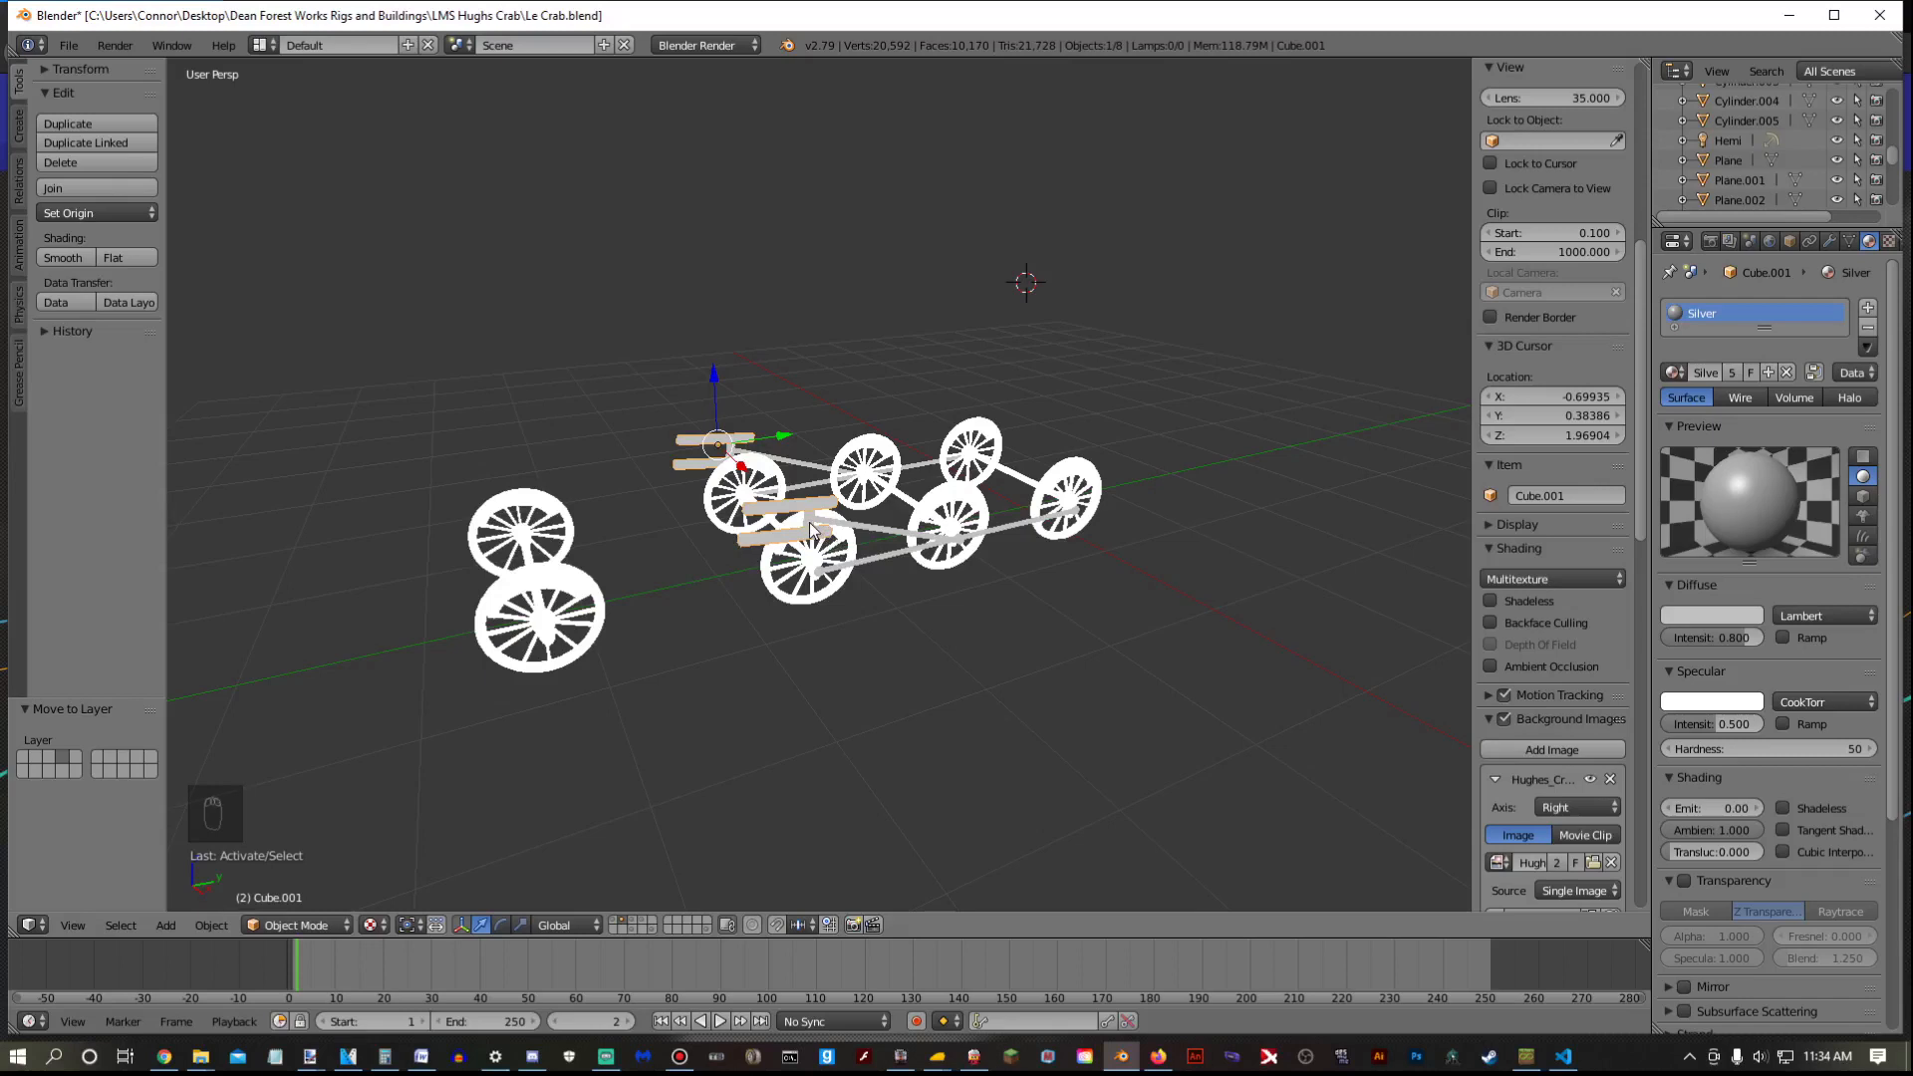
{"action": "key", "text": "m"}
{"action": "left_click", "coordinate": [1024, 564]}
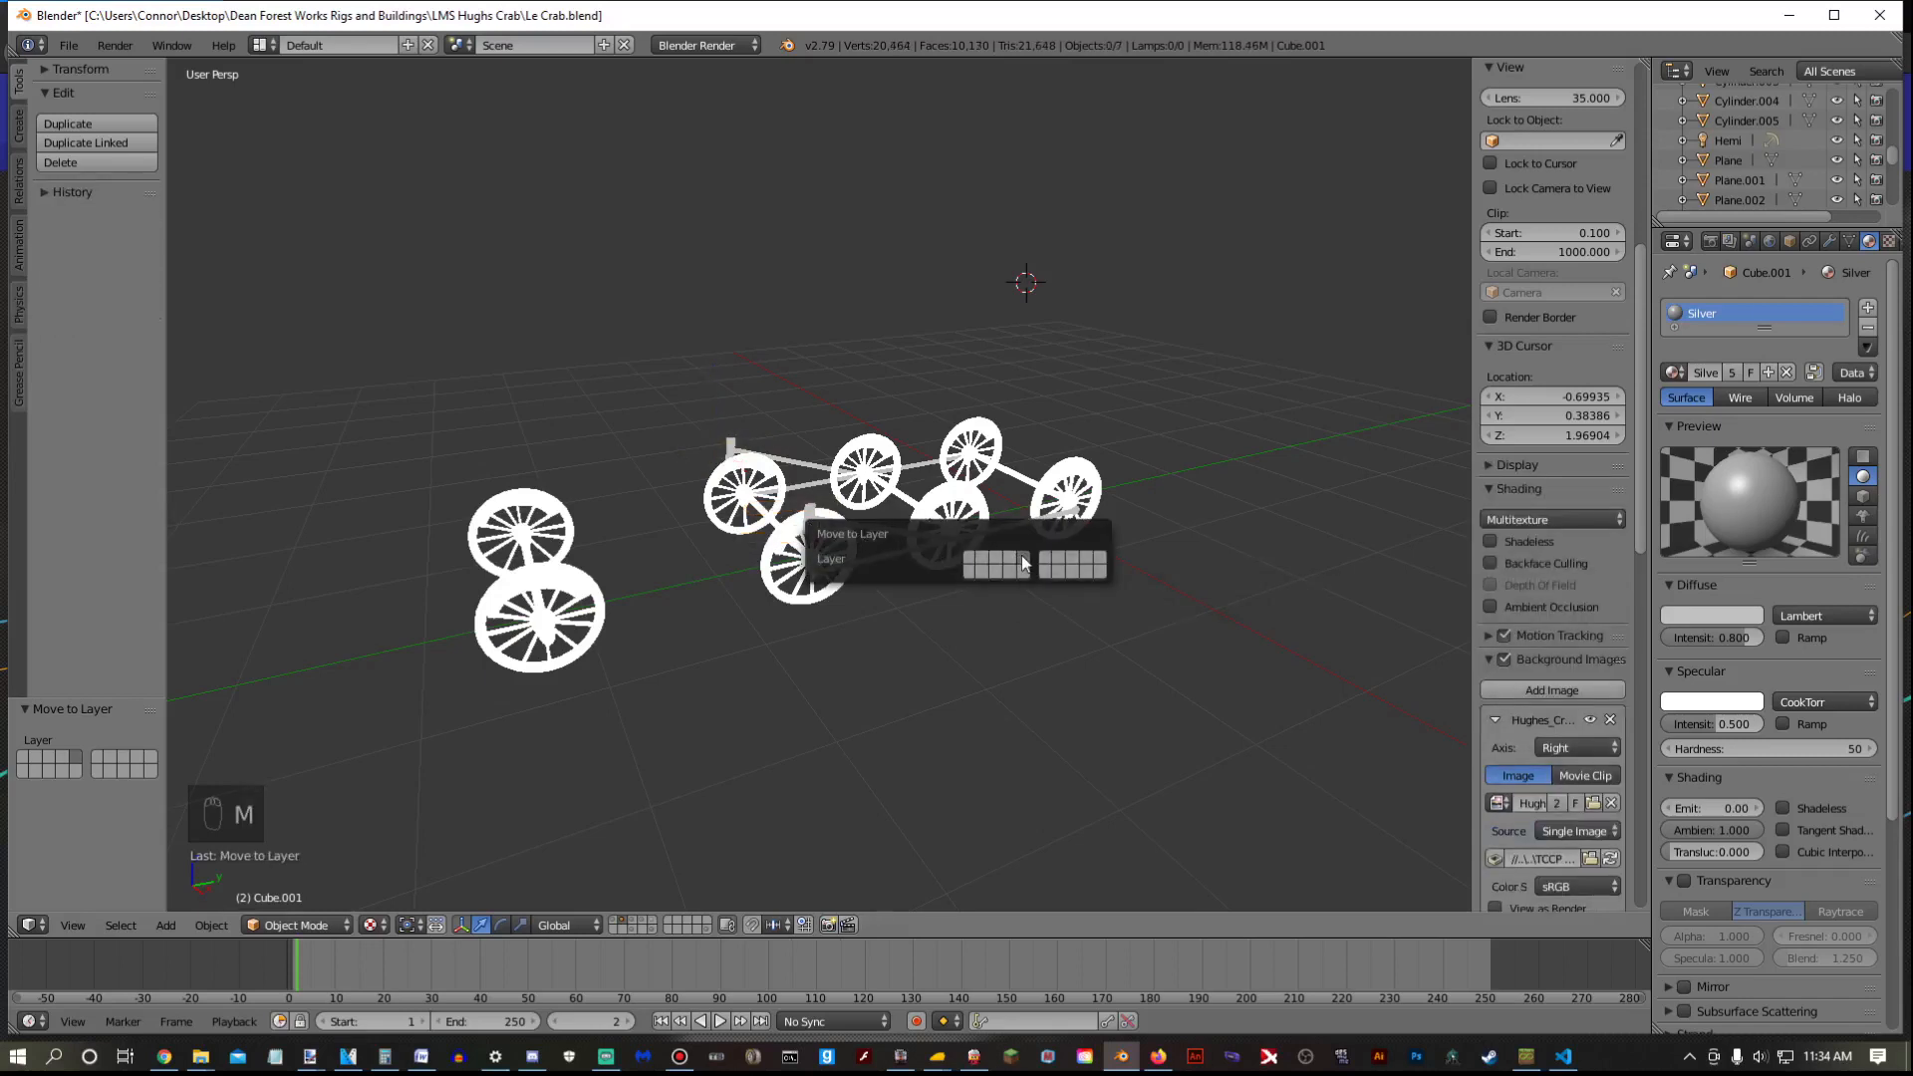
Move the two crosshead blocks to layer 11 and the connecting rods to layer 12
{"action": "right_click", "coordinate": [811, 517]}
{"action": "key", "text": "m"}
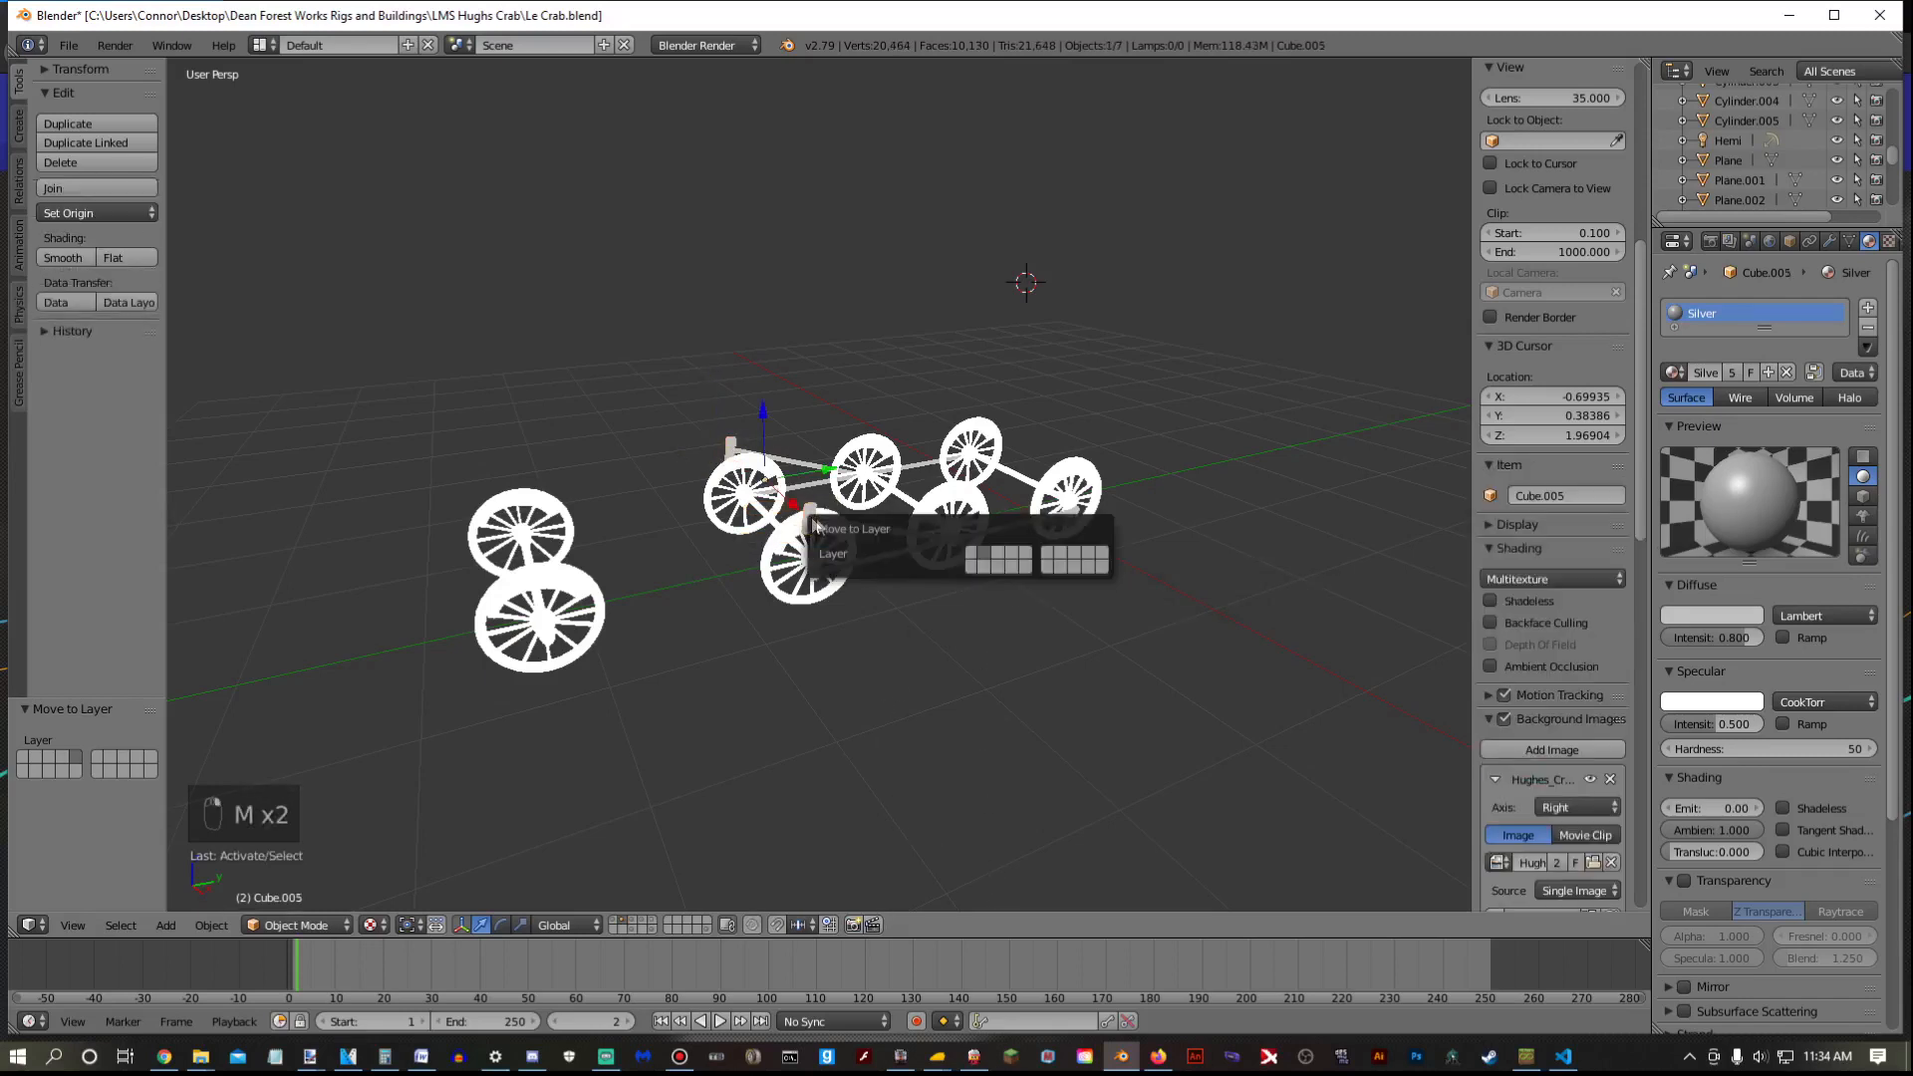
{"action": "left_click", "coordinate": [973, 565]}
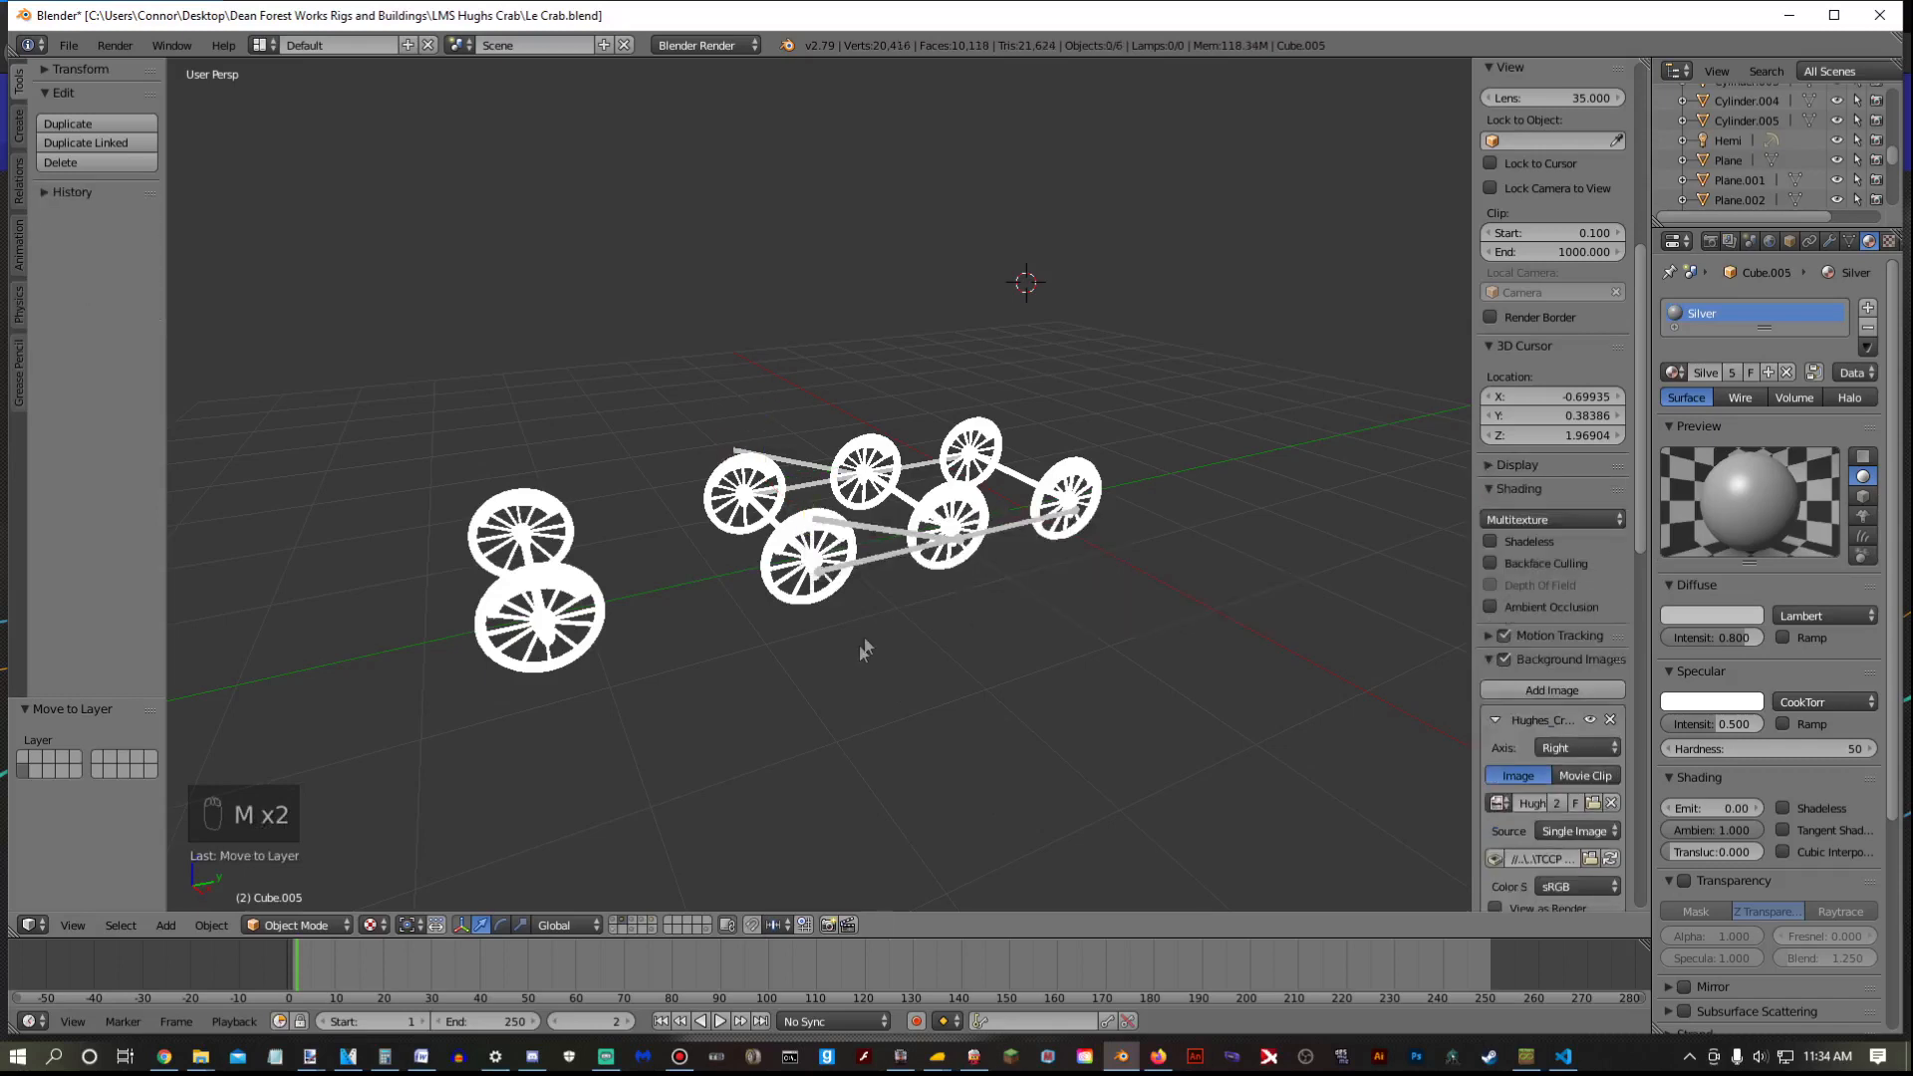
{"action": "right_click", "coordinate": [875, 528]}
{"action": "key", "text": "m"}
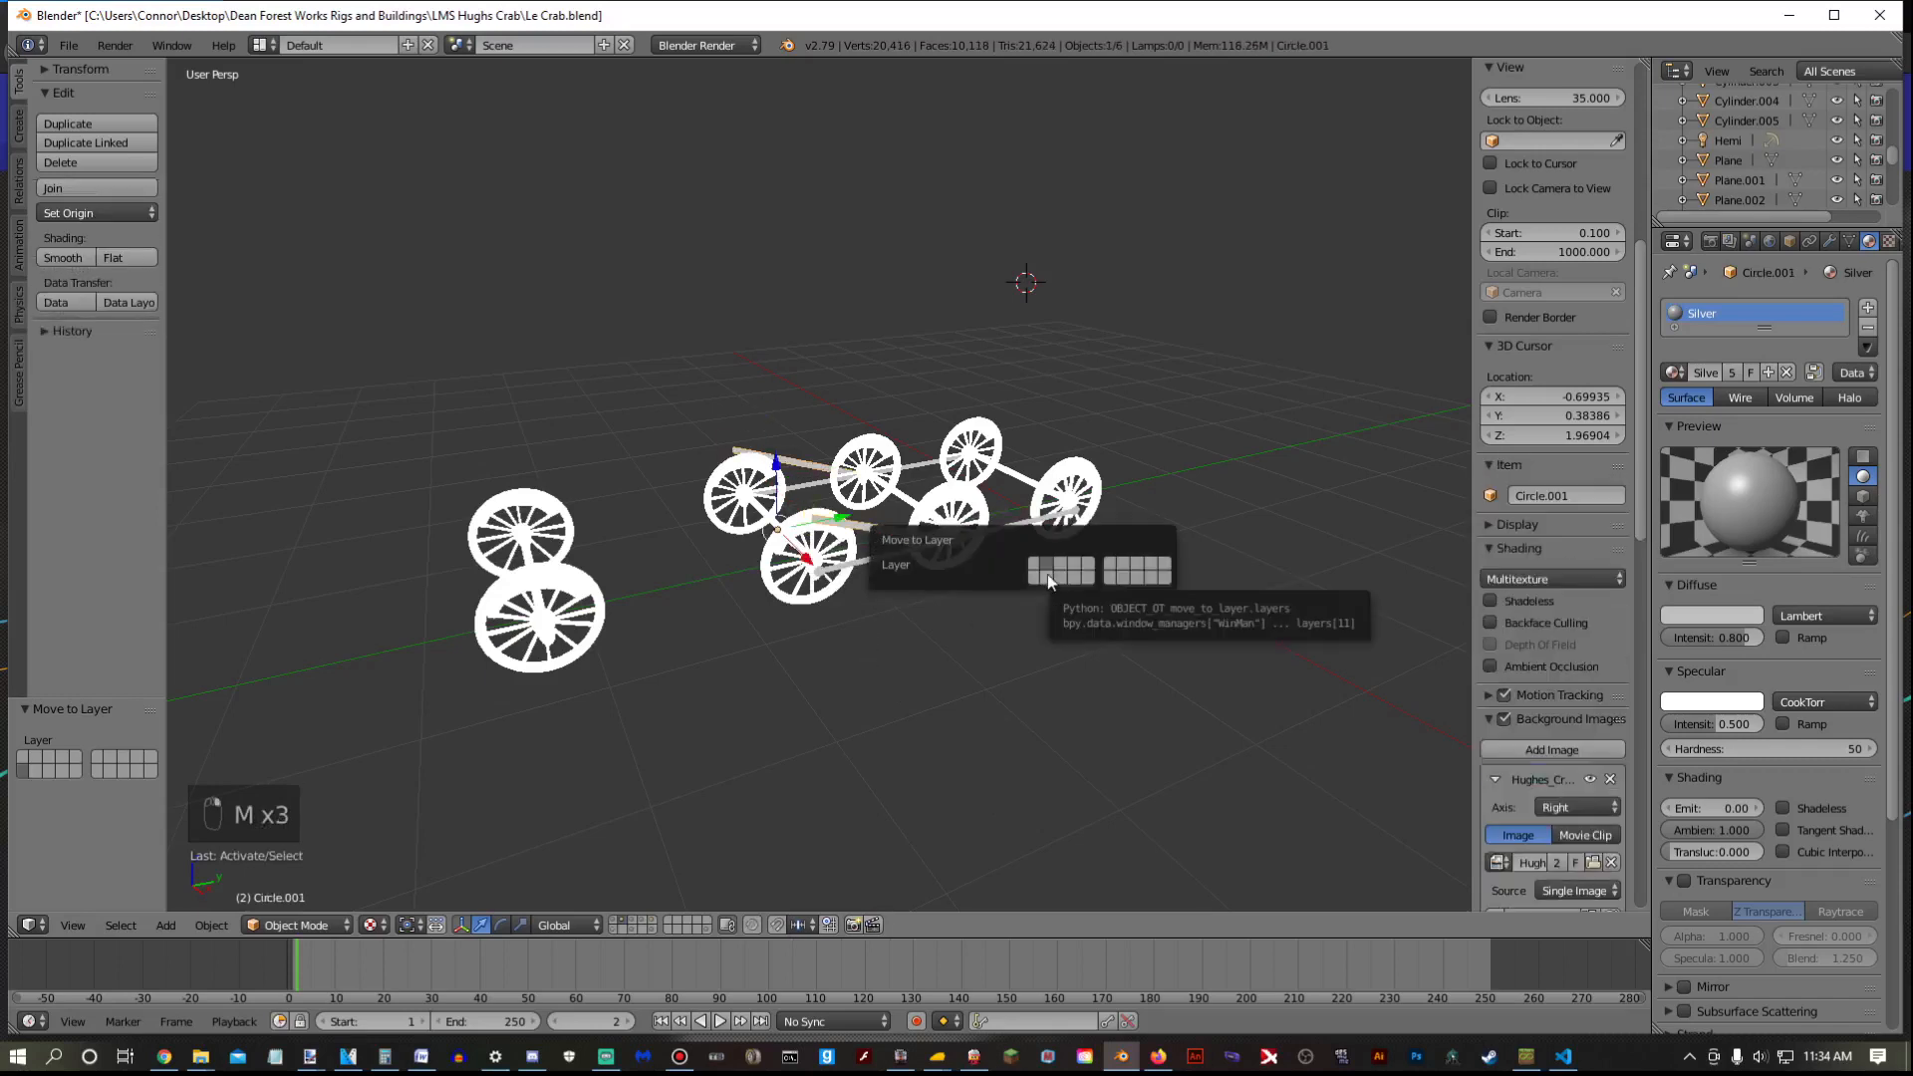
{"action": "left_click", "coordinate": [1048, 574]}
Move the coupling rods that link the driving wheels to layer 13
{"action": "right_click", "coordinate": [877, 557]}
{"action": "key", "text": "m"}
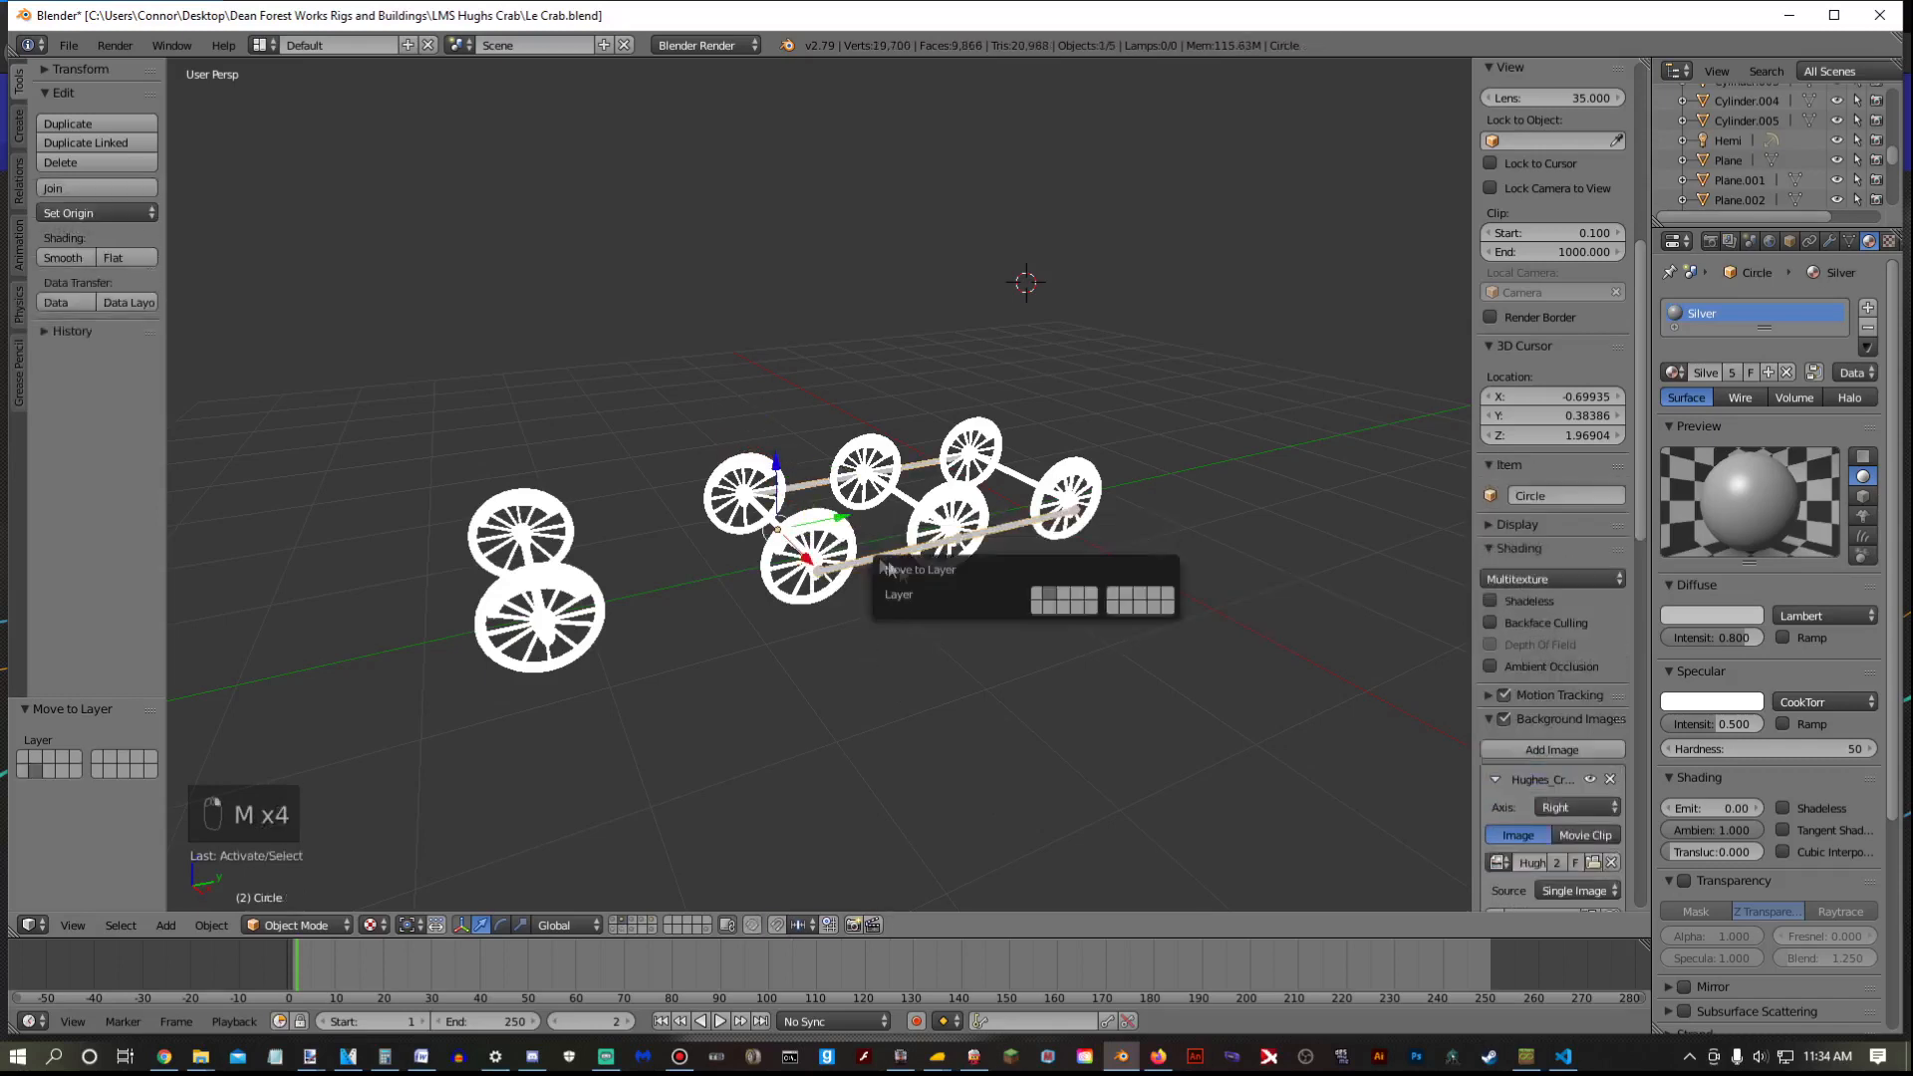
{"action": "left_click", "coordinate": [1058, 605]}
Move the hemi lamp from the coupling rods' layer to layer 19 and return to the wheels on layer 2
{"action": "left_click", "coordinate": [630, 929]}
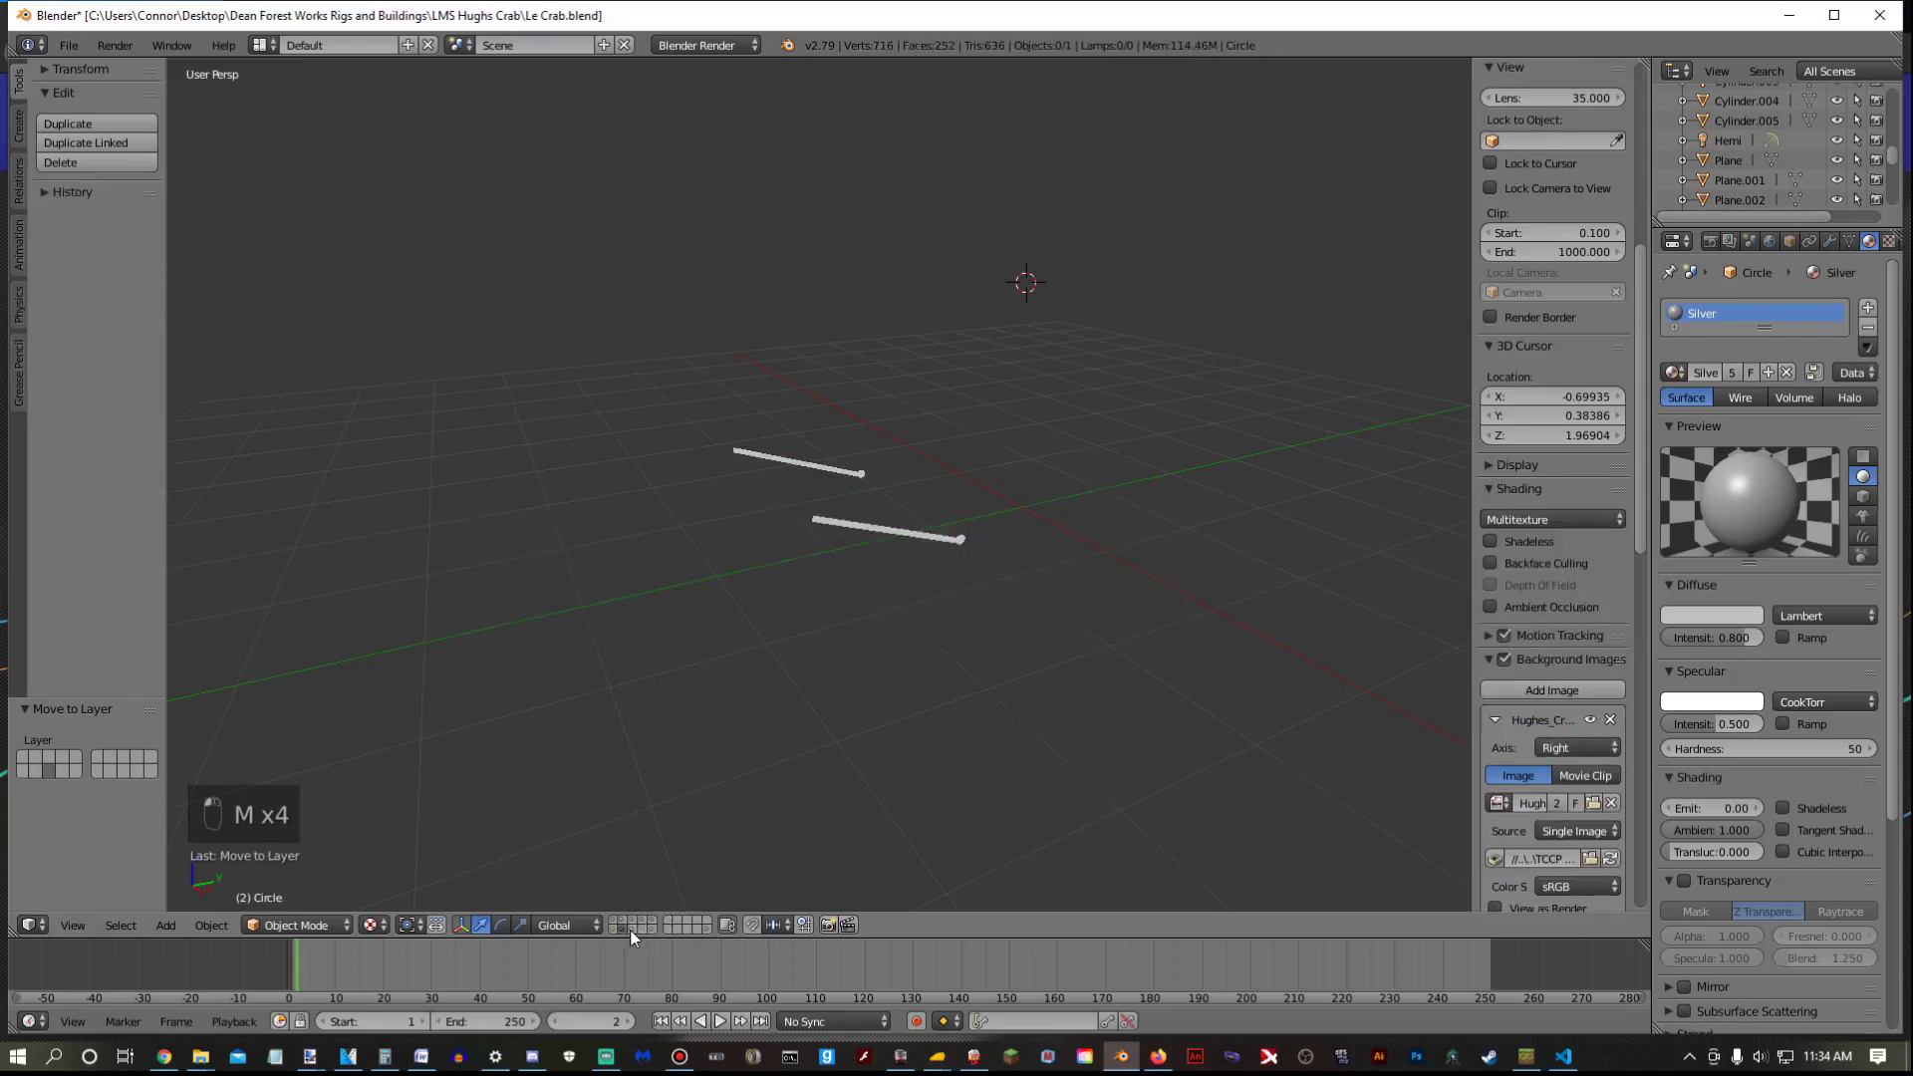
{"action": "right_click", "coordinate": [1048, 343]}
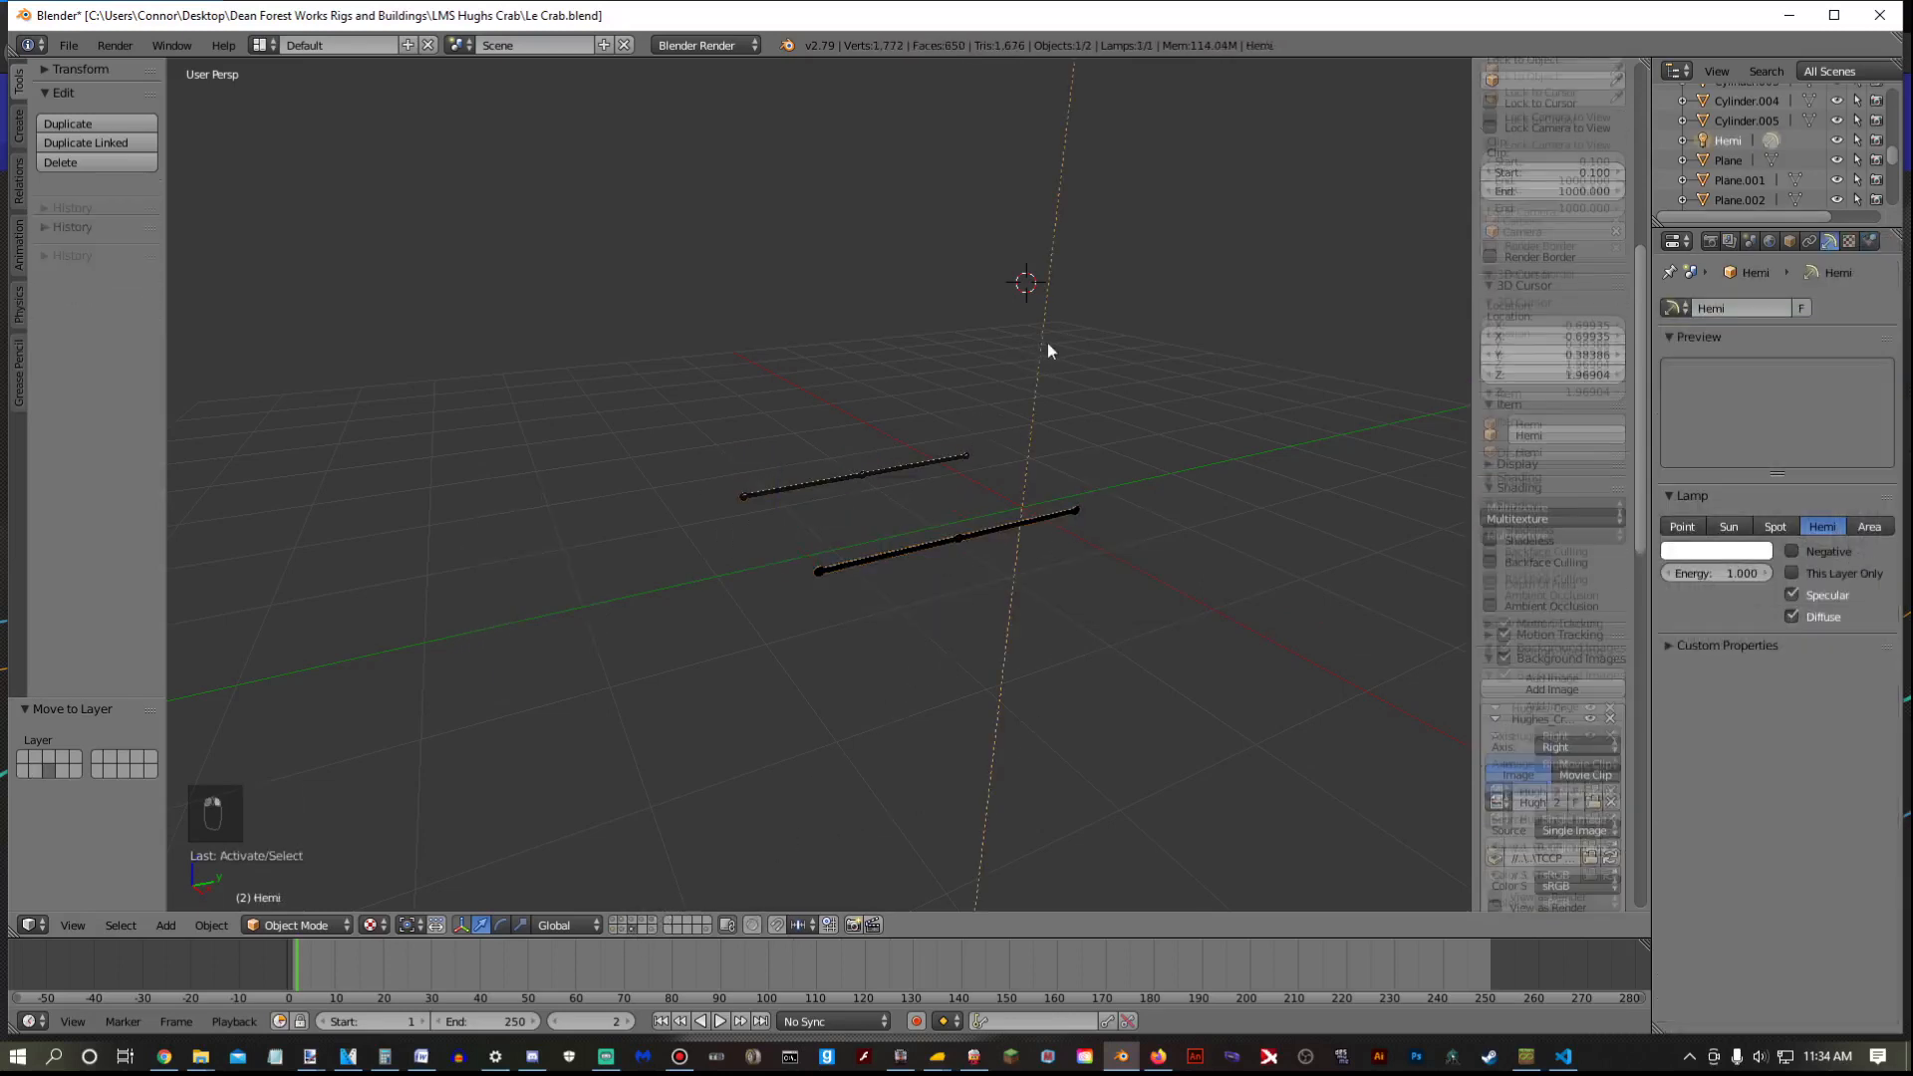
{"action": "key", "text": "m"}
{"action": "key", "text": "m"}
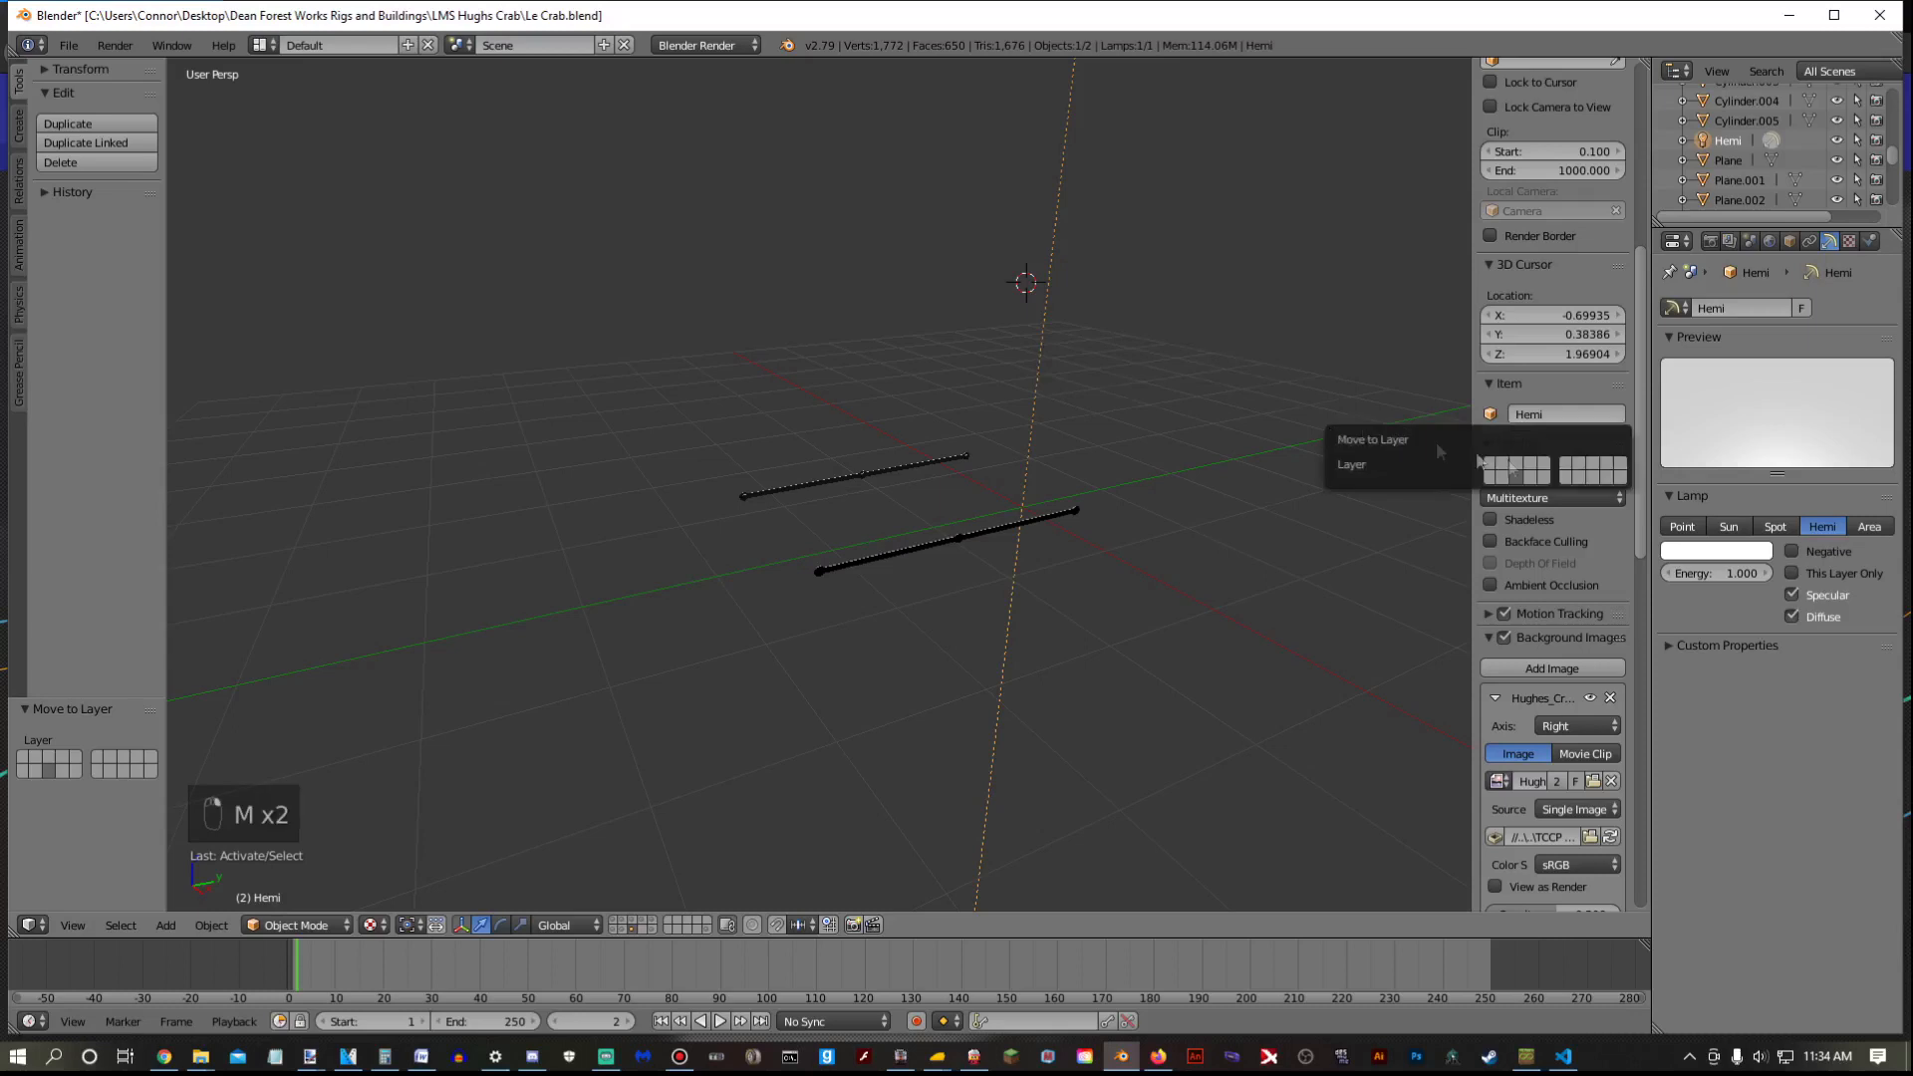
{"action": "left_click", "coordinate": [1608, 479]}
{"action": "left_click", "coordinate": [630, 925]}
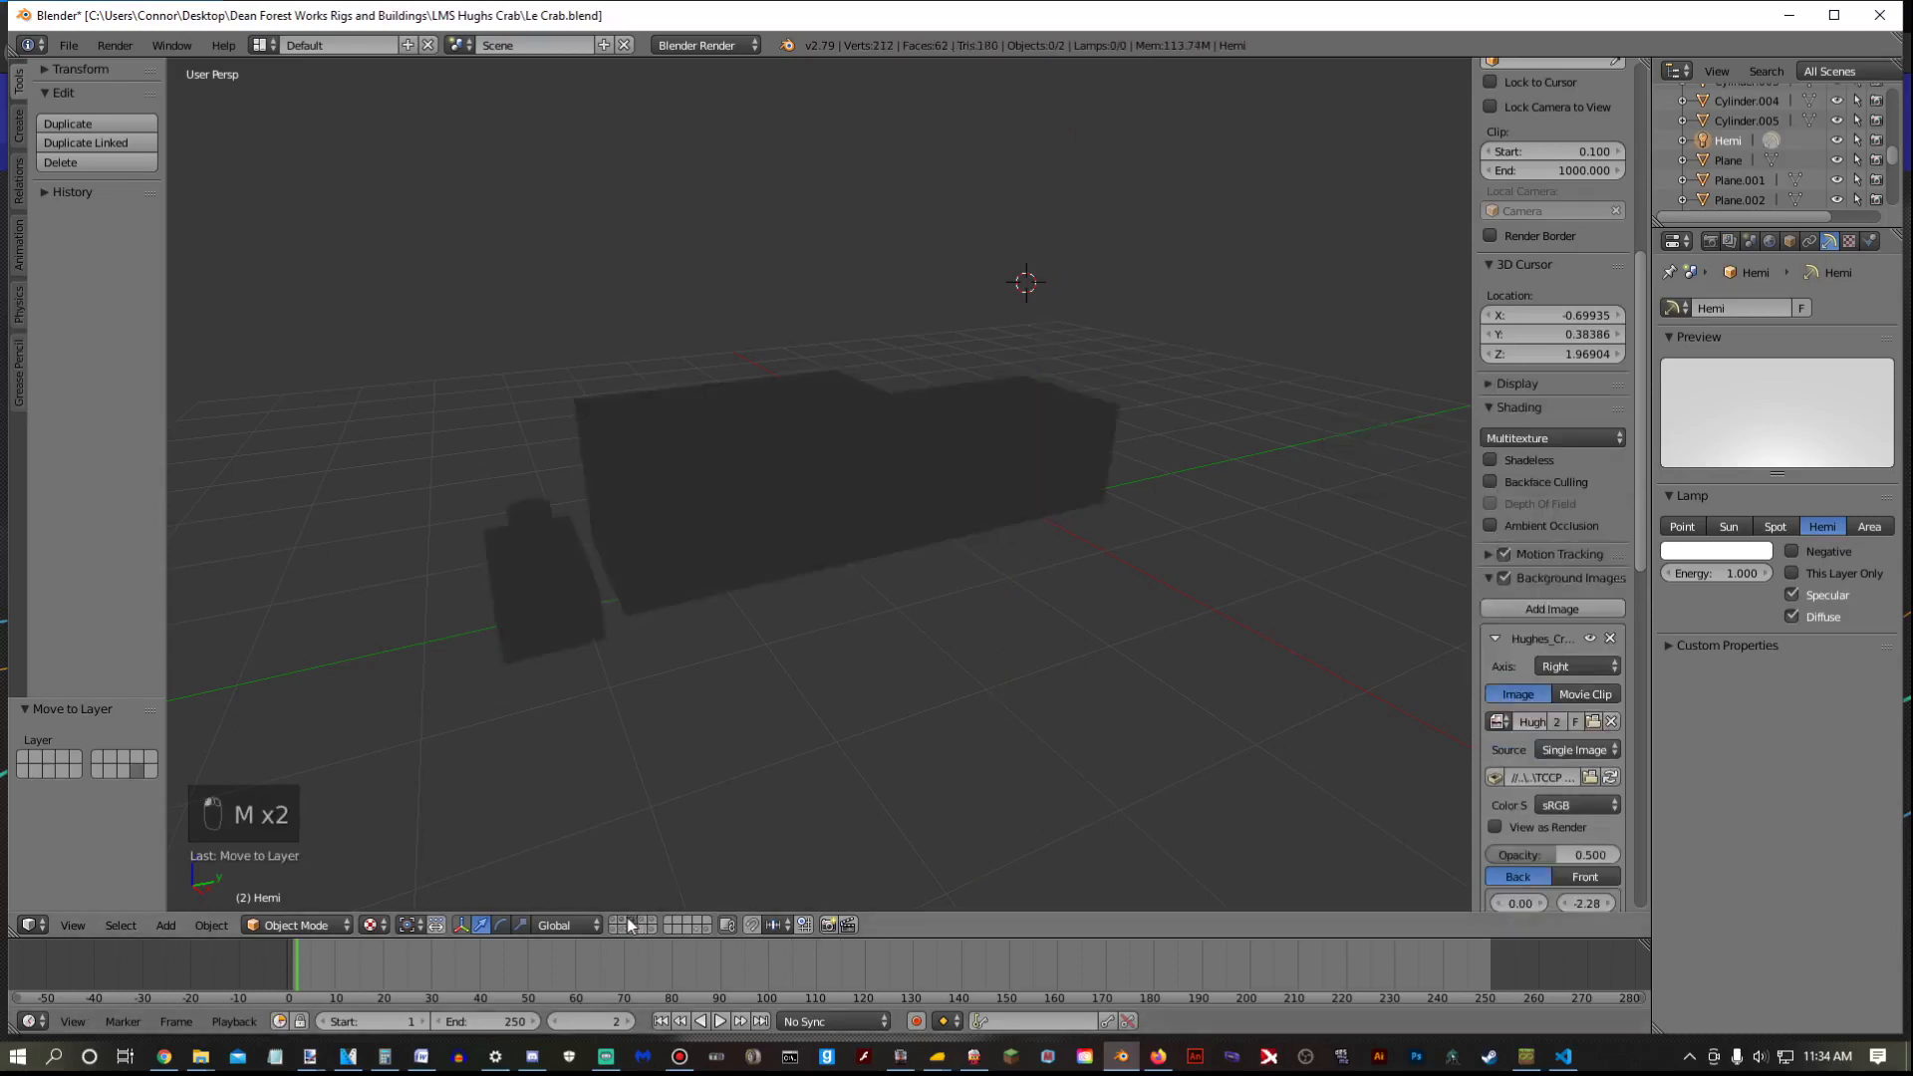
{"action": "left_click", "coordinate": [630, 925]}
Select the whole mesh of the front bogie wheelset in Edit Mode and start a Smart UV Project unwrap
{"action": "scroll", "coordinate": [884, 657], "scroll_direction": "up", "scroll_amount": 2}
{"action": "scroll", "coordinate": [888, 666], "scroll_direction": "up", "scroll_amount": 1}
{"action": "scroll", "coordinate": [889, 665], "scroll_direction": "down", "scroll_amount": 1}
{"action": "right_click", "coordinate": [485, 649]}
{"action": "key", "text": "Tab"}
{"action": "key", "text": "a"}
{"action": "key", "text": "a"}
{"action": "key", "text": "a"}
{"action": "key", "text": "a"}
{"action": "key", "text": "u"}
{"action": "left_click", "coordinate": [486, 649]}
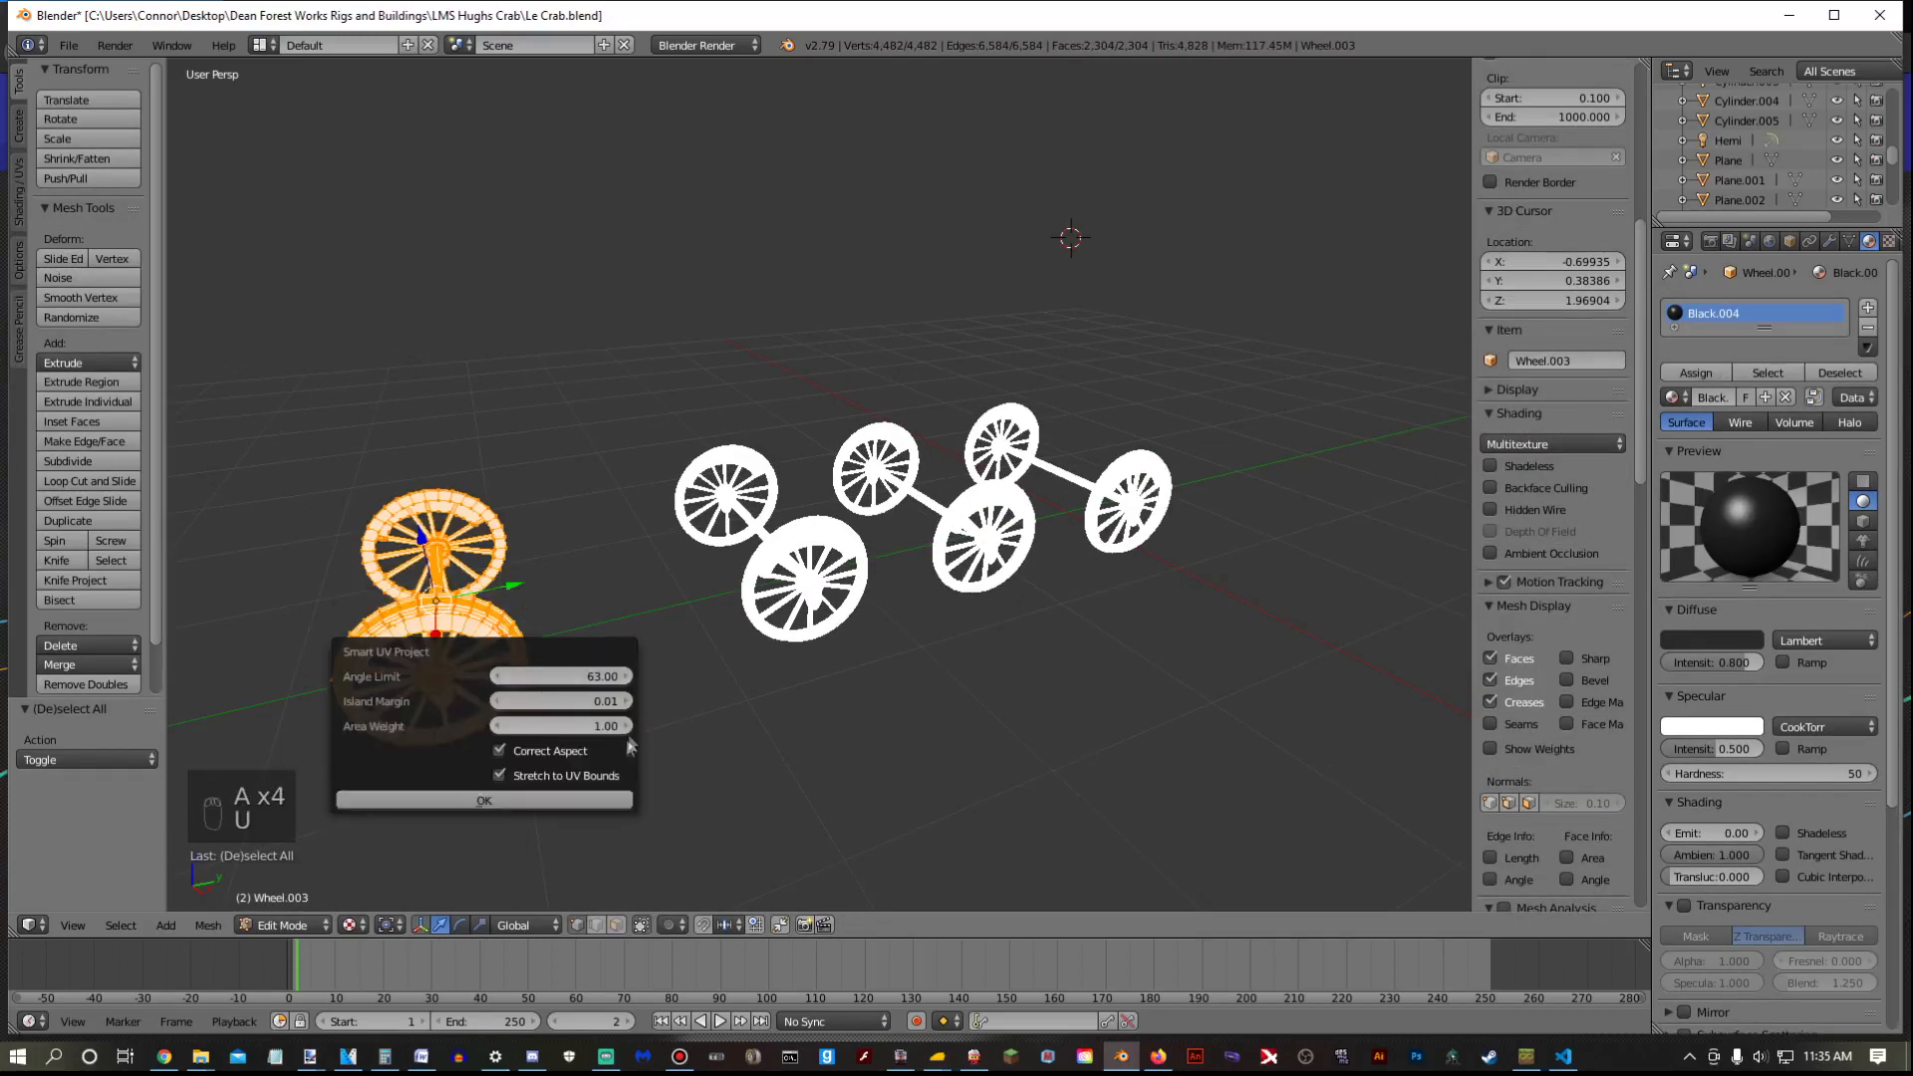
Unwrap the Wheel.003 mesh with Smart UV Project at a 0.01 island margin and open a UV/Image Editor beside the 3D view
{"action": "left_click", "coordinate": [611, 803]}
{"action": "left_click_drag", "start_coordinate": [1634, 67], "coordinate": [939, 114]}
{"action": "left_click", "coordinate": [958, 924]}
{"action": "left_click", "coordinate": [1007, 772]}
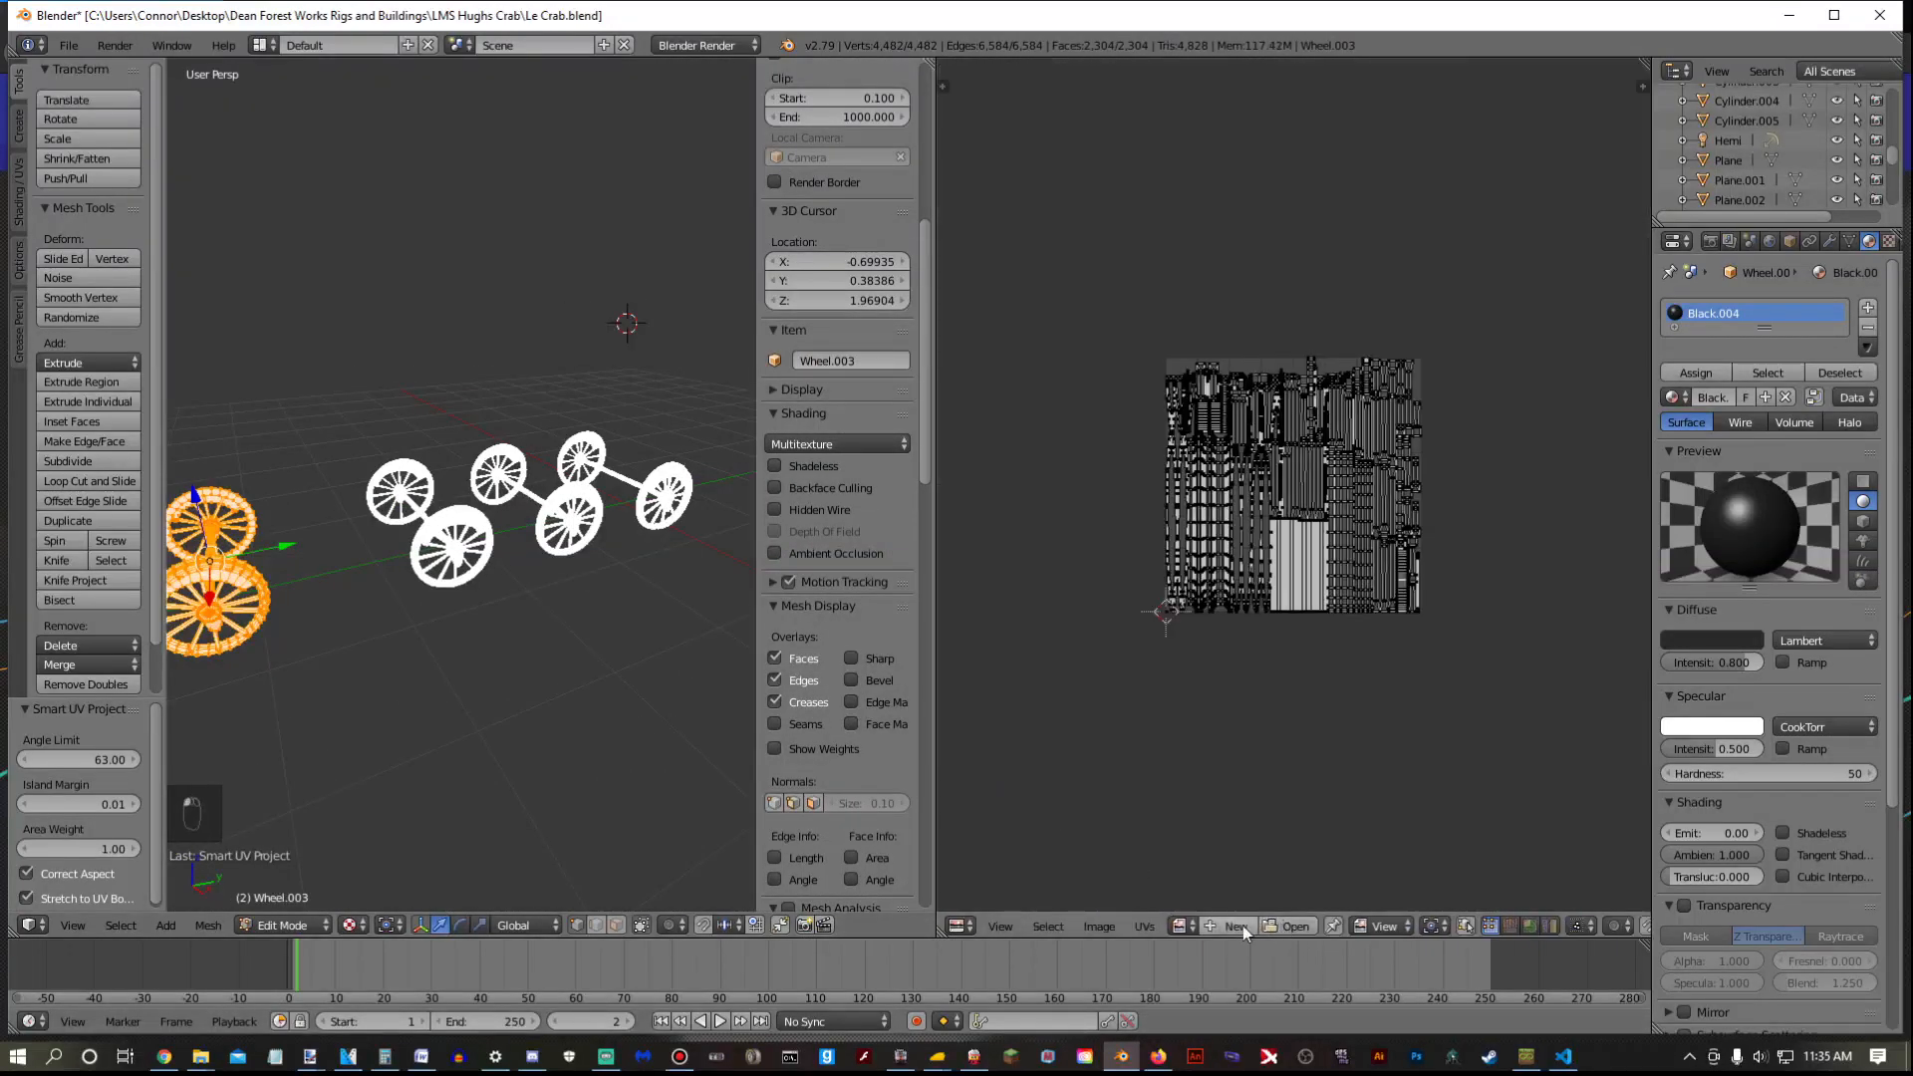
Create a blank 1024 × 1024 px image named Wheels1 for the Wheel.003 UVs
{"action": "left_click", "coordinate": [1246, 932]}
{"action": "left_click", "coordinate": [1304, 855]}
{"action": "type", "text": "W"}
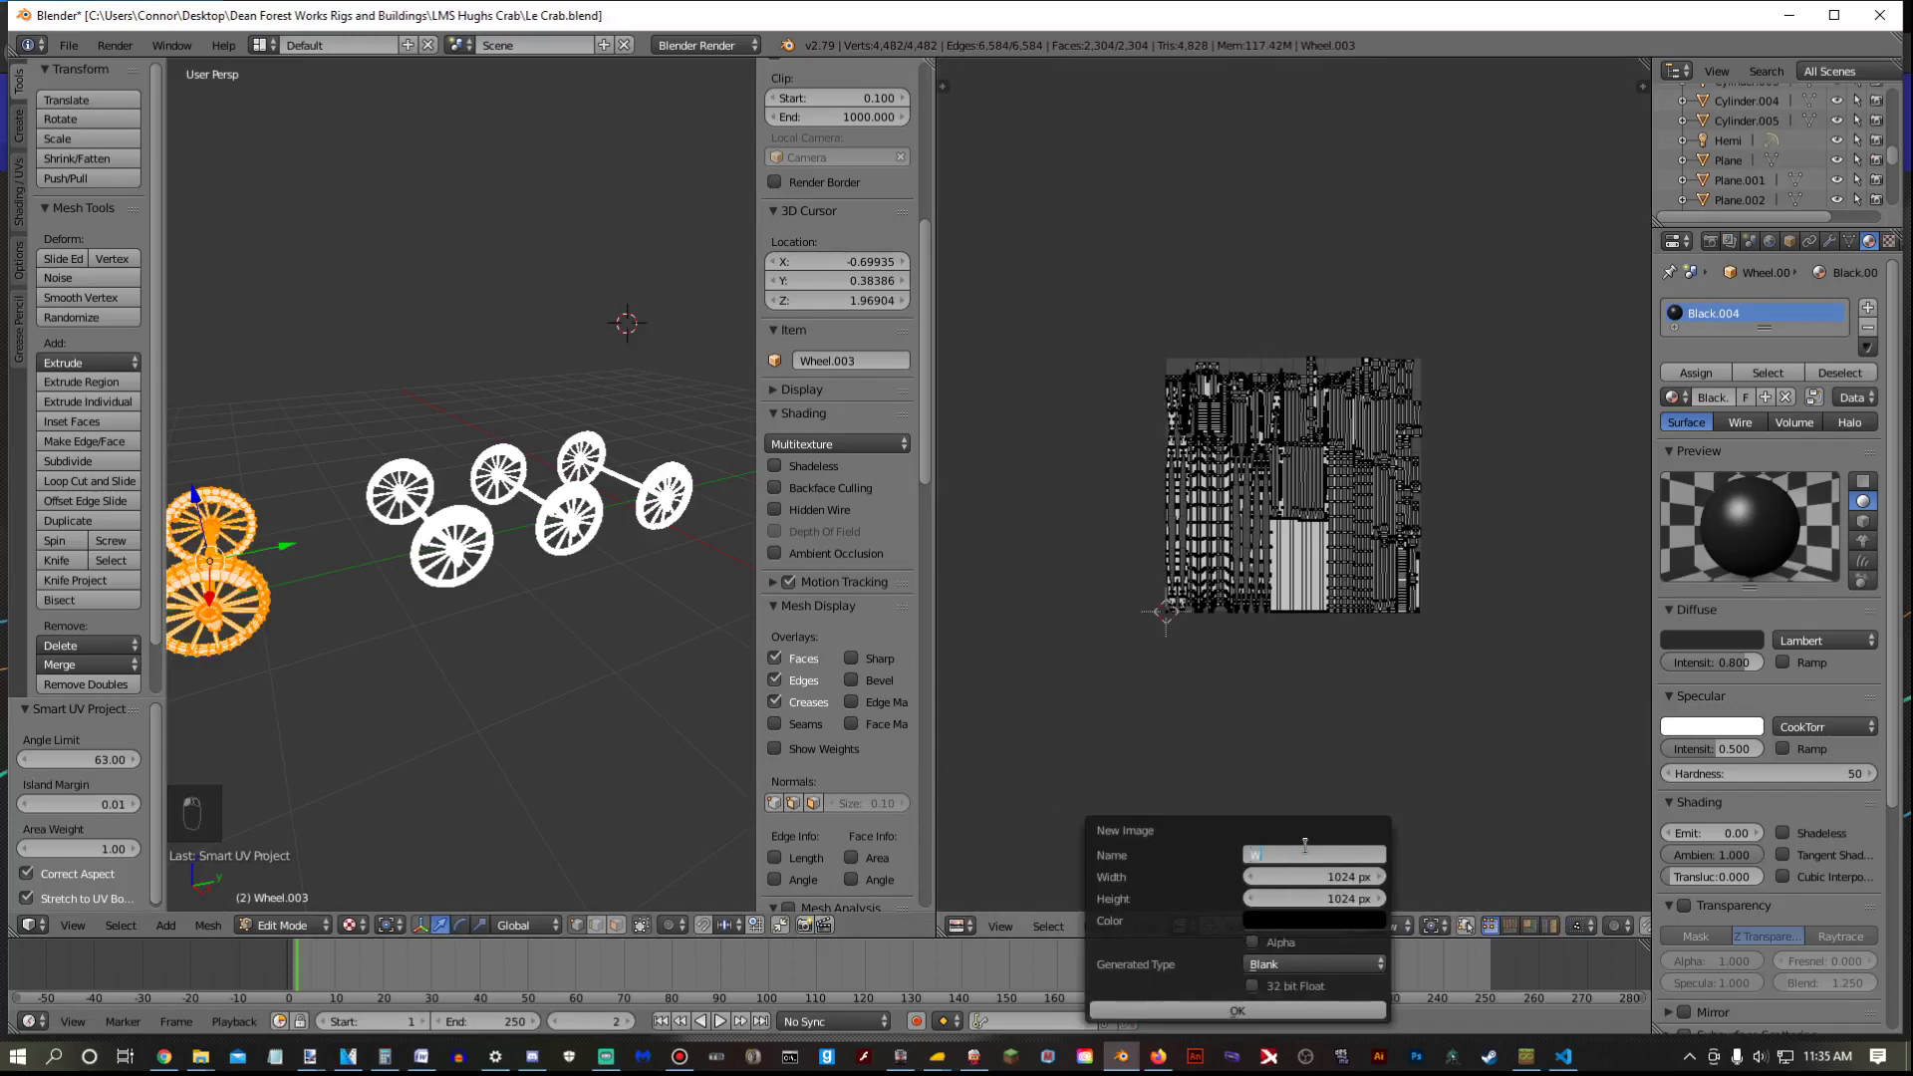
{"action": "type", "text": "heels1"}
{"action": "key", "text": "Return"}
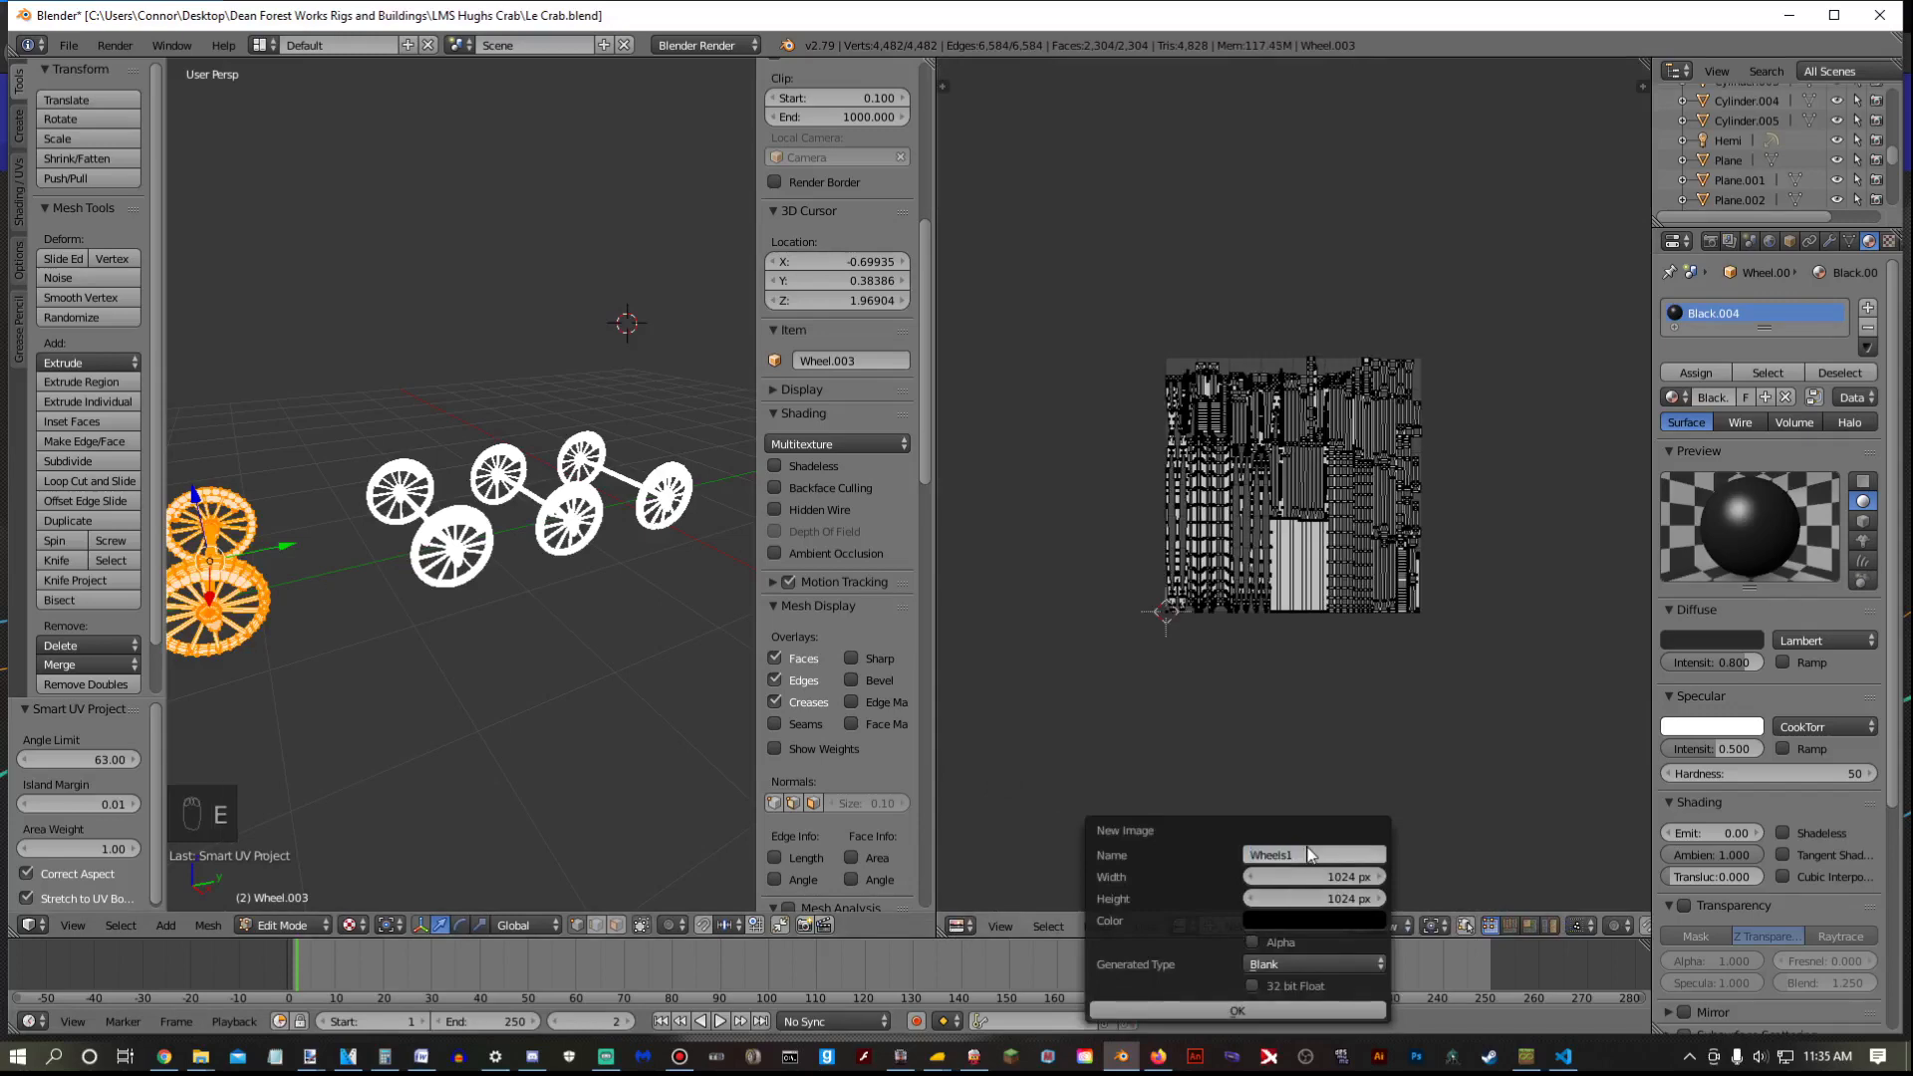
{"action": "left_click", "coordinate": [1236, 1010]}
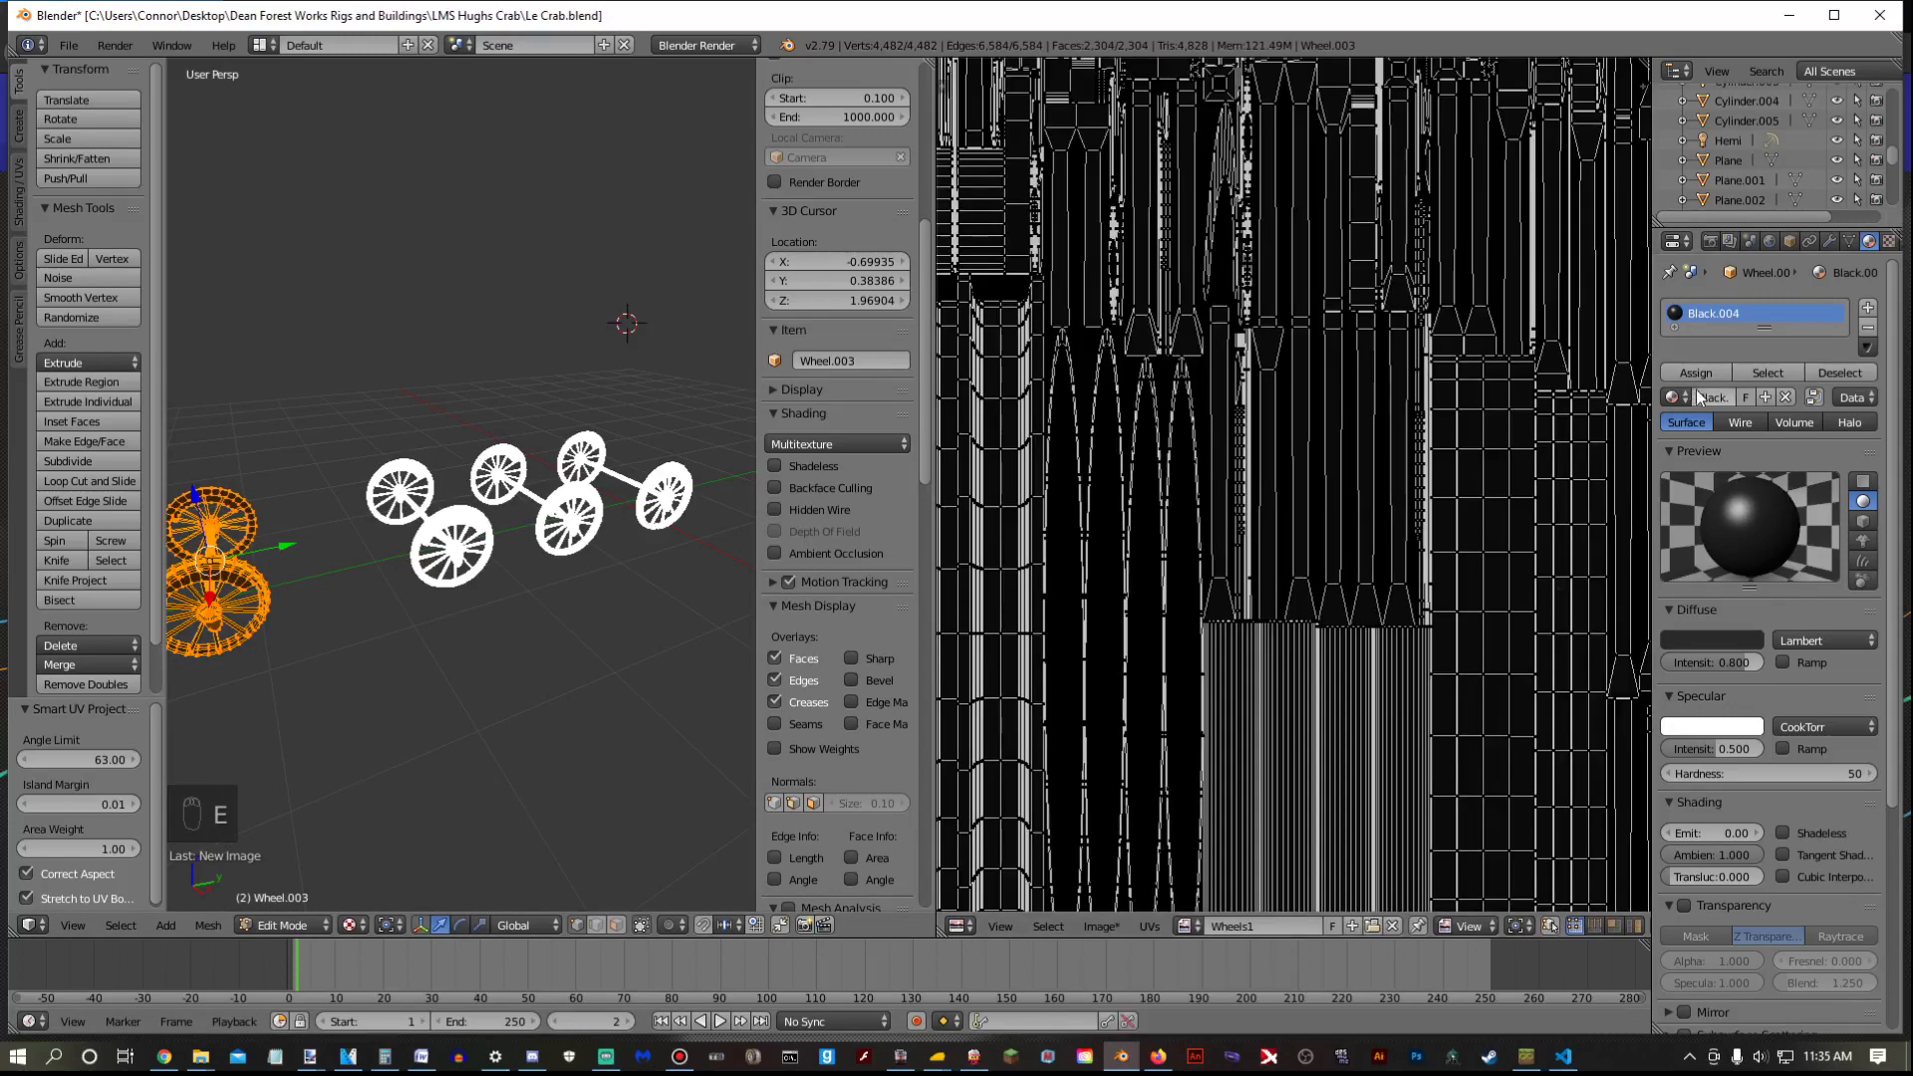
Bake Wheel.003 onto the Wheels1 image and check the baked result in Object Mode
{"action": "left_click", "coordinate": [1709, 241]}
{"action": "left_click", "coordinate": [1726, 1018]}
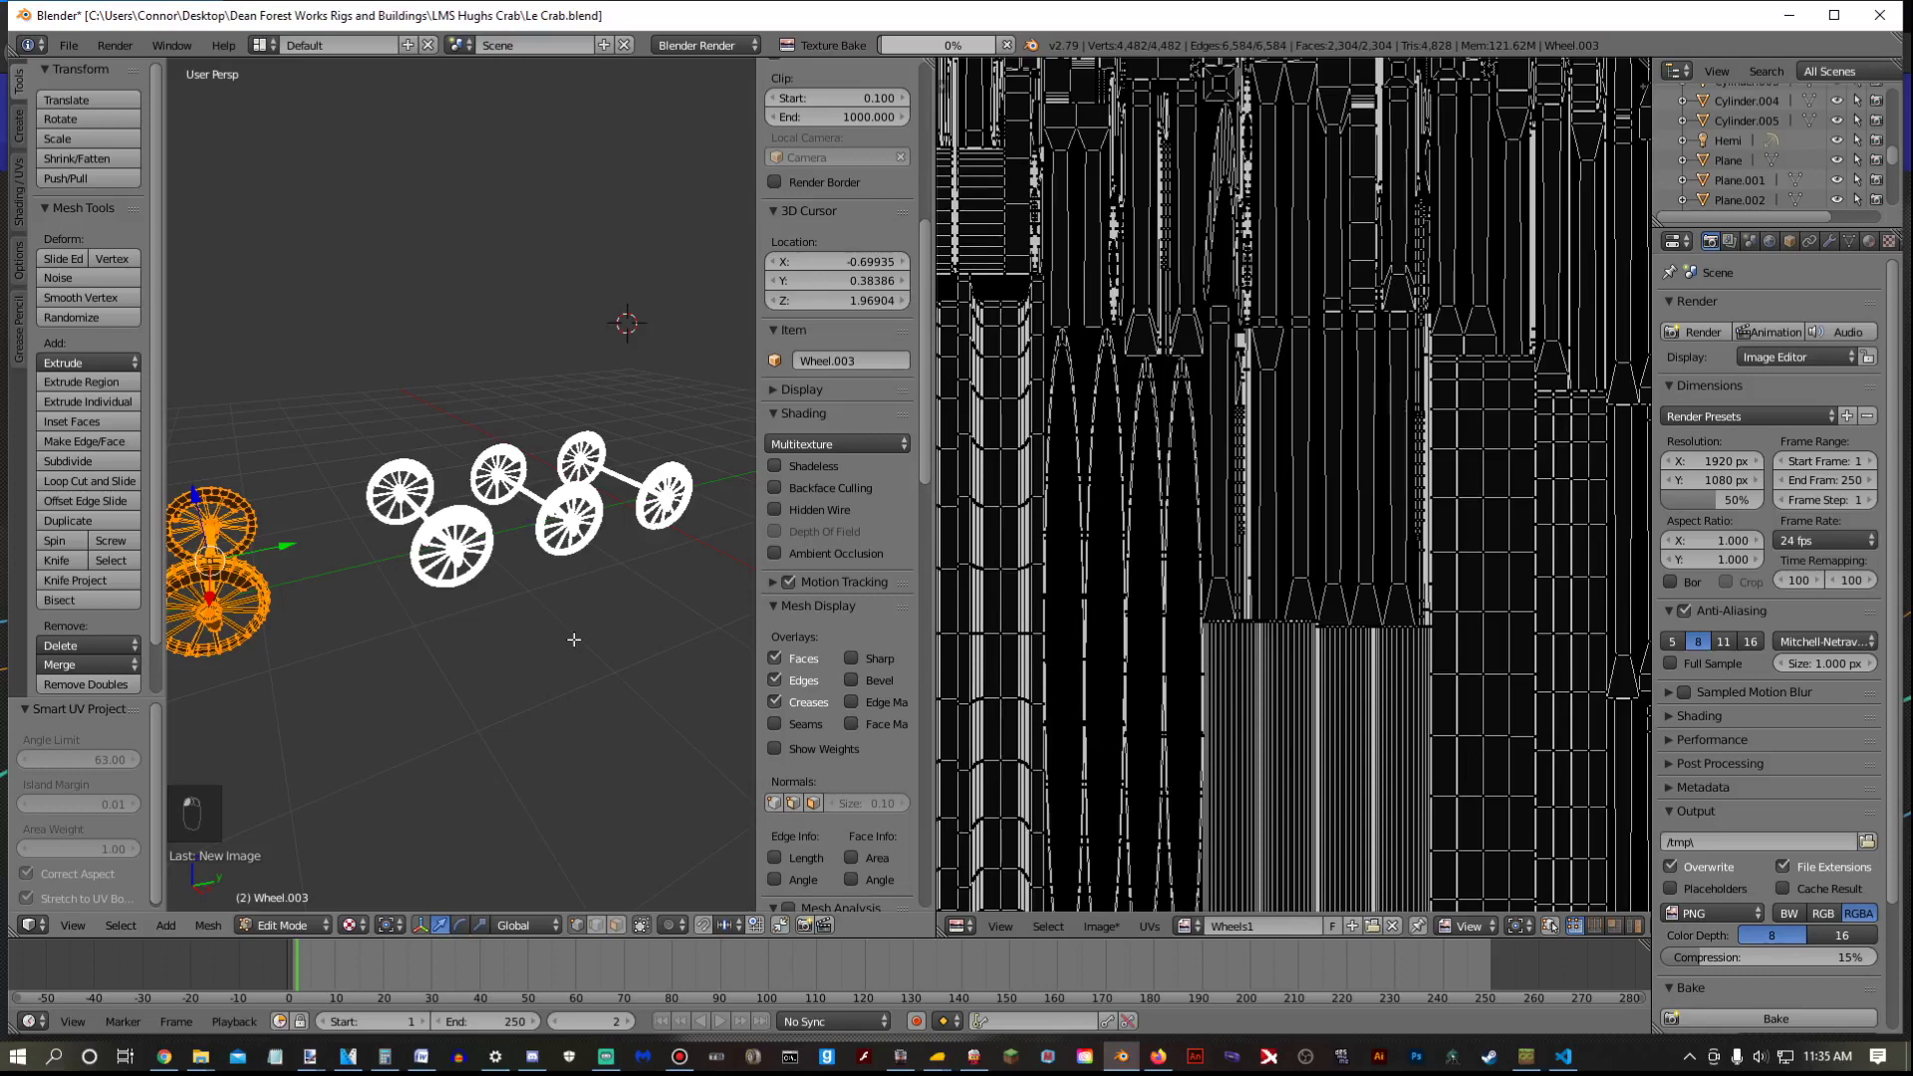
{"action": "middle_click_drag", "start_coordinate": [574, 638], "coordinate": [653, 604]}
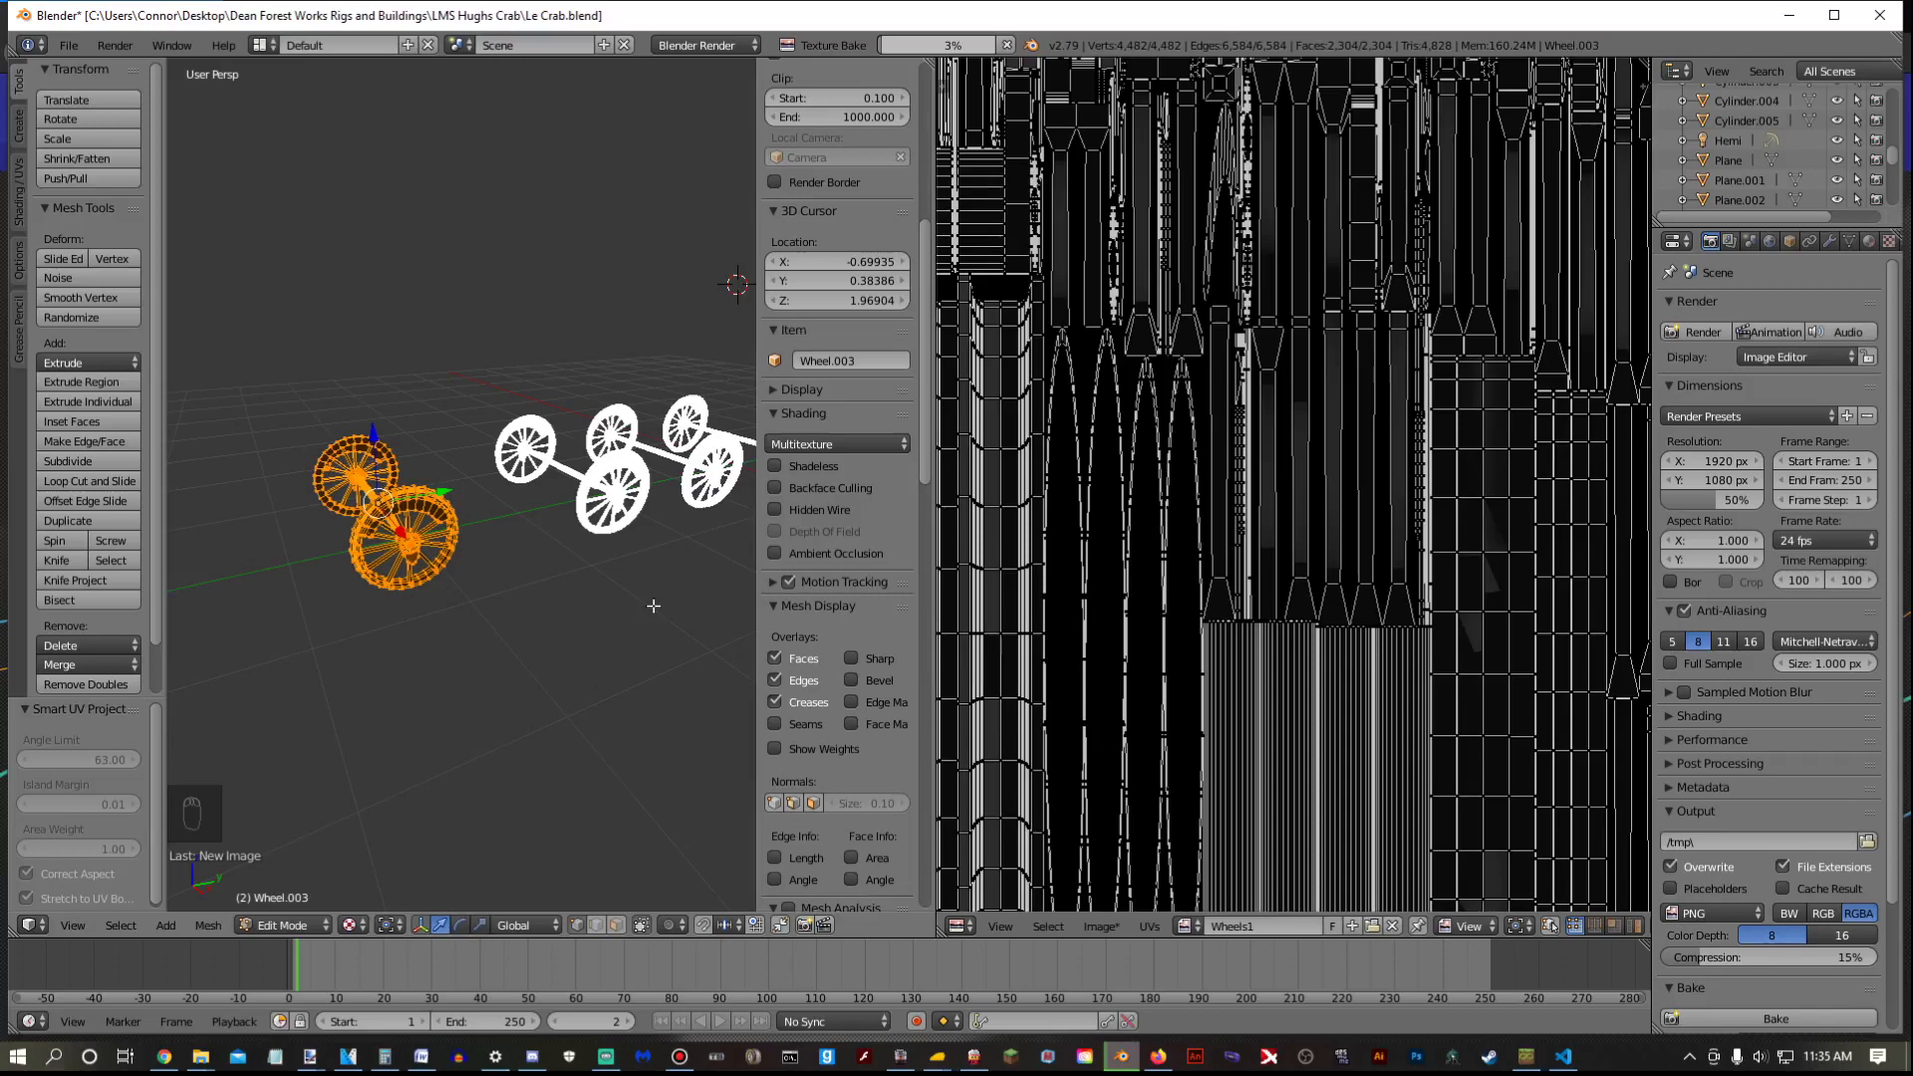
{"action": "key", "text": "Home"}
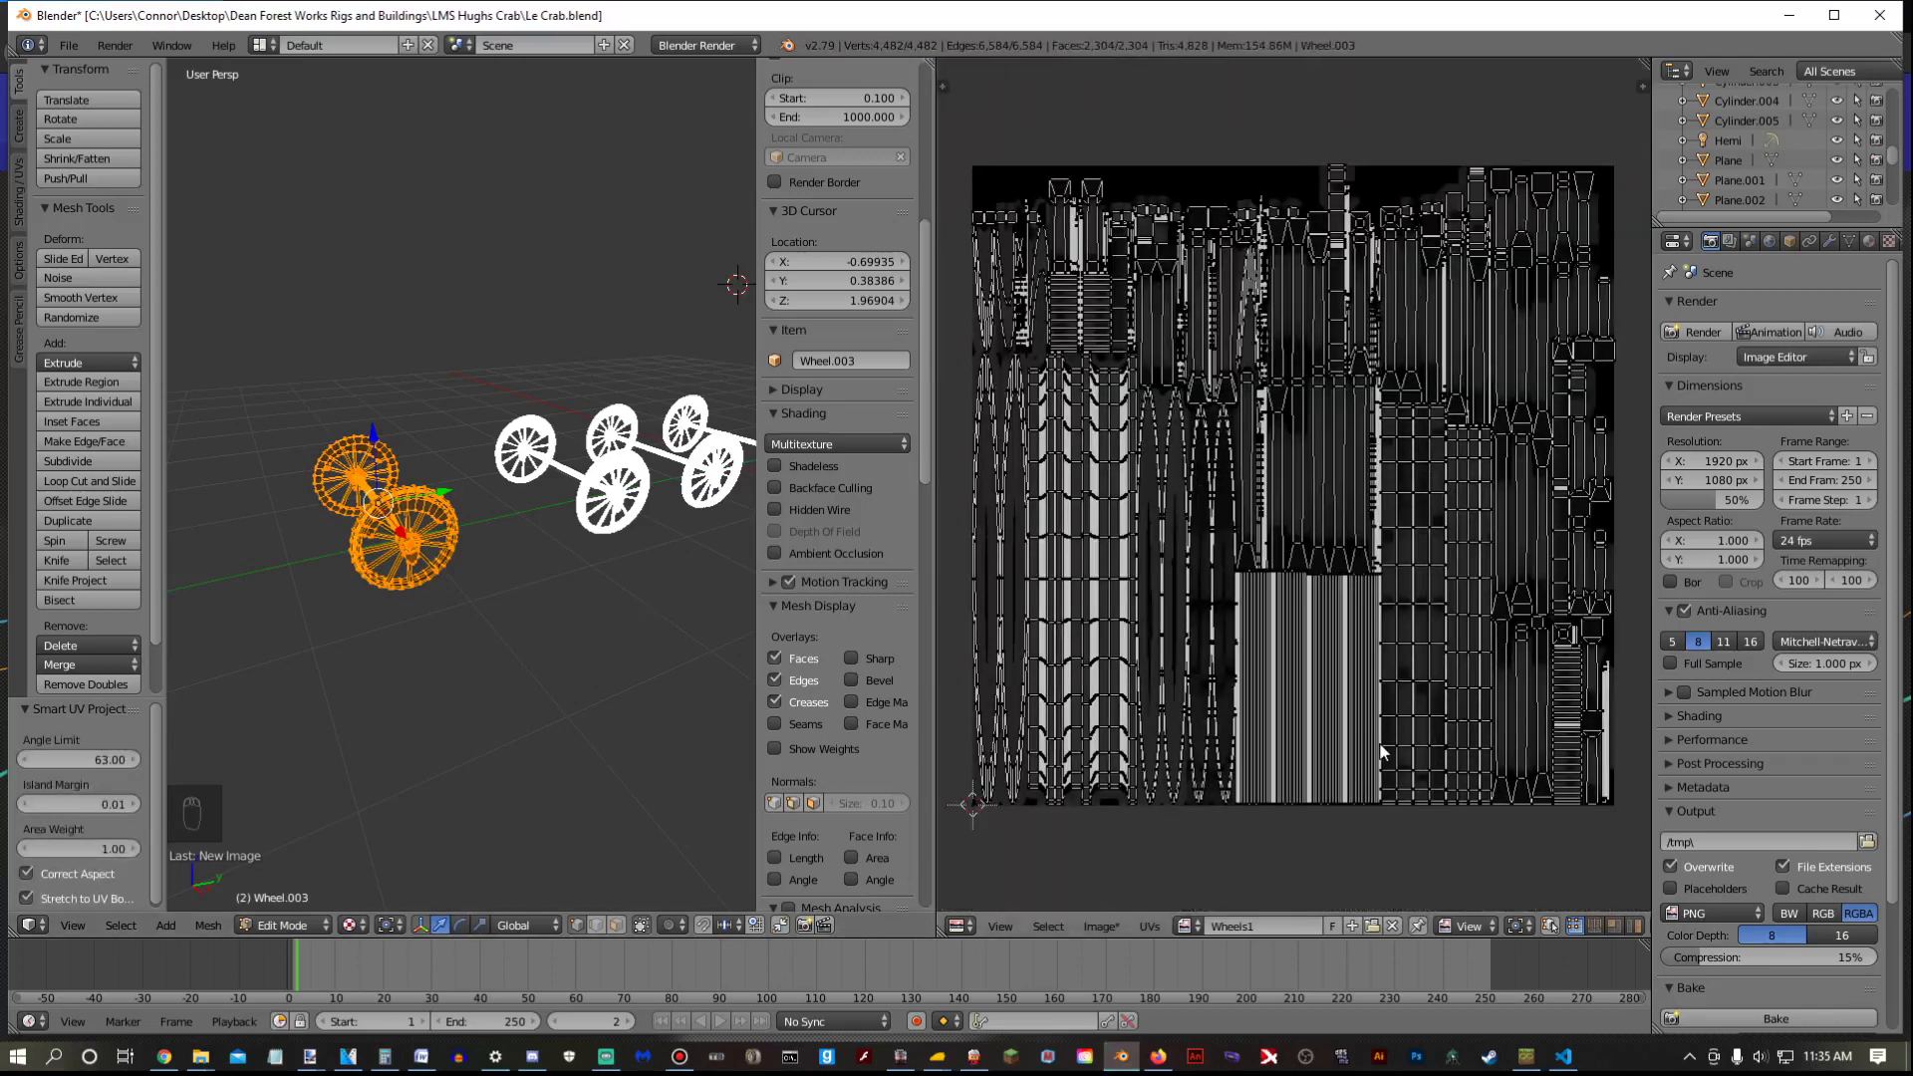
{"action": "key", "text": "Tab"}
{"action": "scroll", "coordinate": [554, 581], "scroll_direction": "up", "scroll_amount": 4}
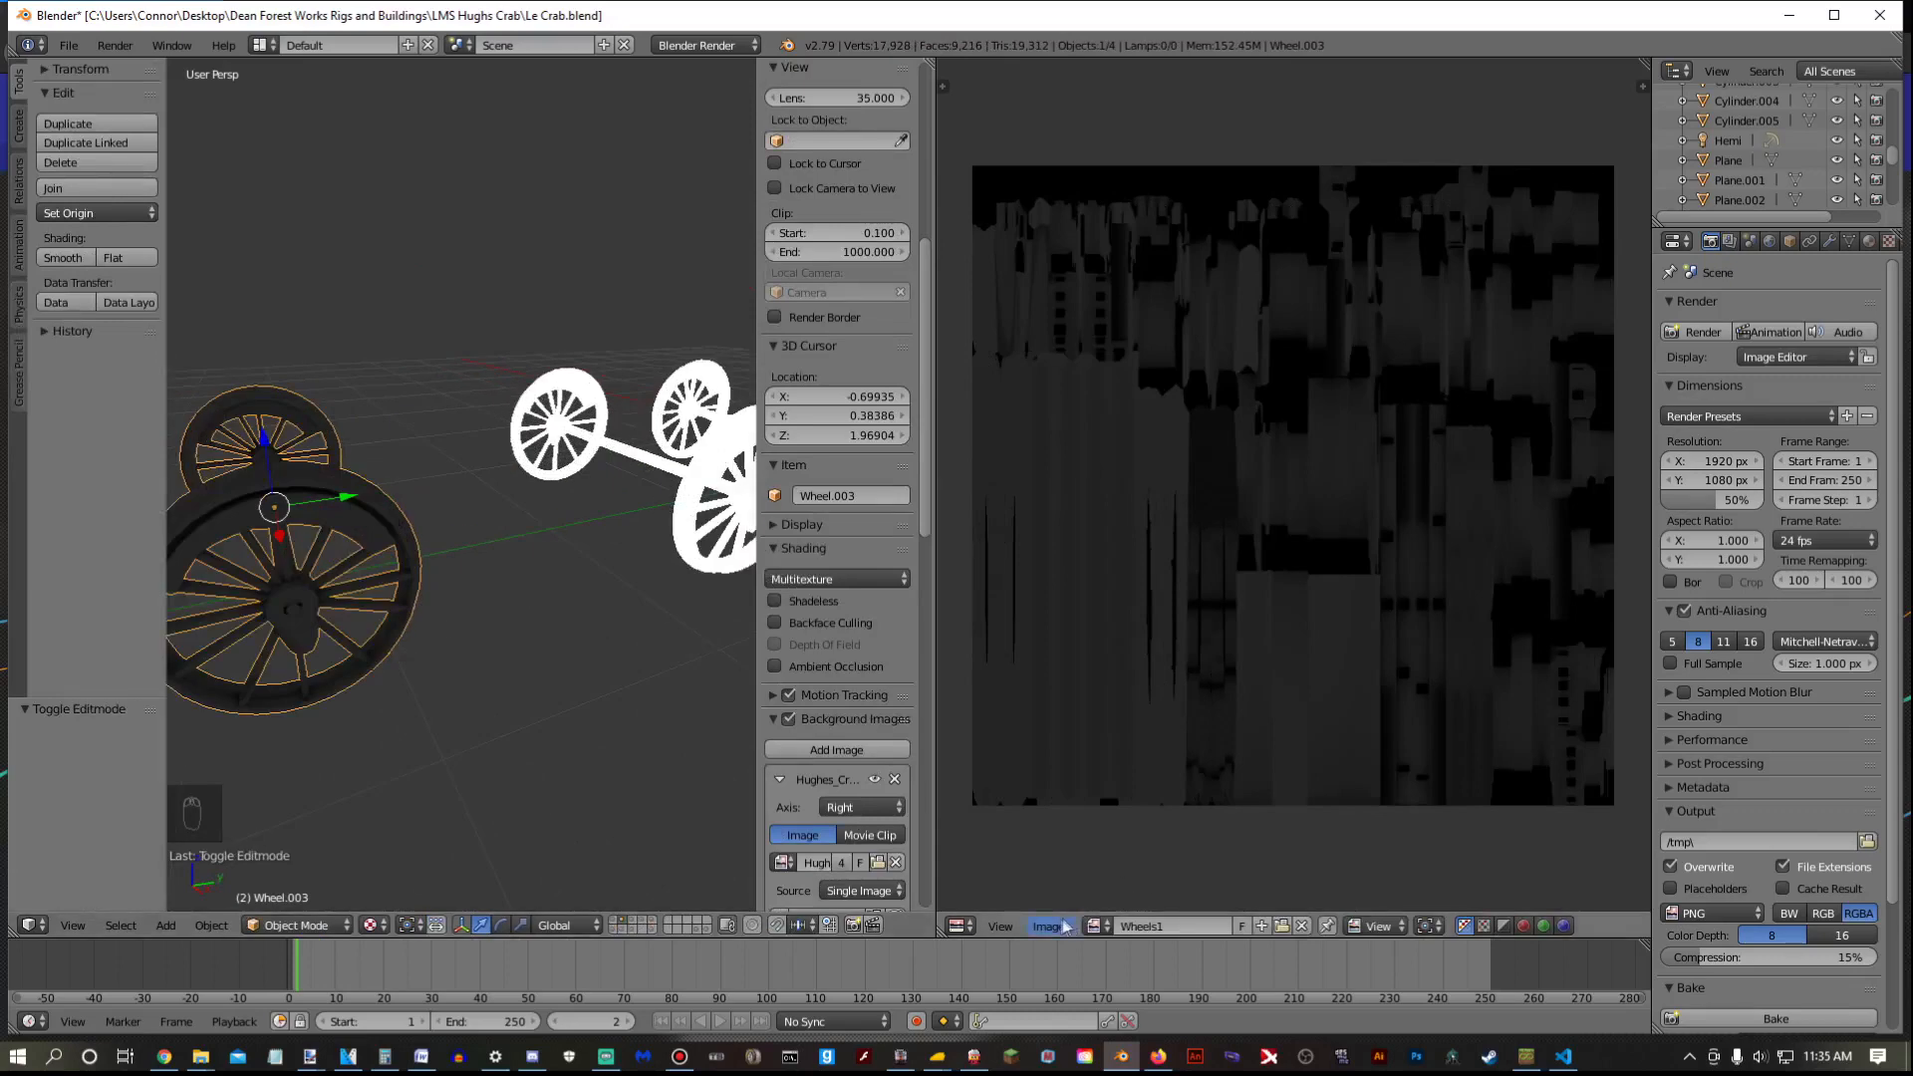
Save the baked image as the Targa file Wheels1.tga in the LMS Hughs Crab\Bogey folder and close the UV/Image Editor
{"action": "key", "text": "Tab"}
{"action": "left_click", "coordinate": [1106, 926]}
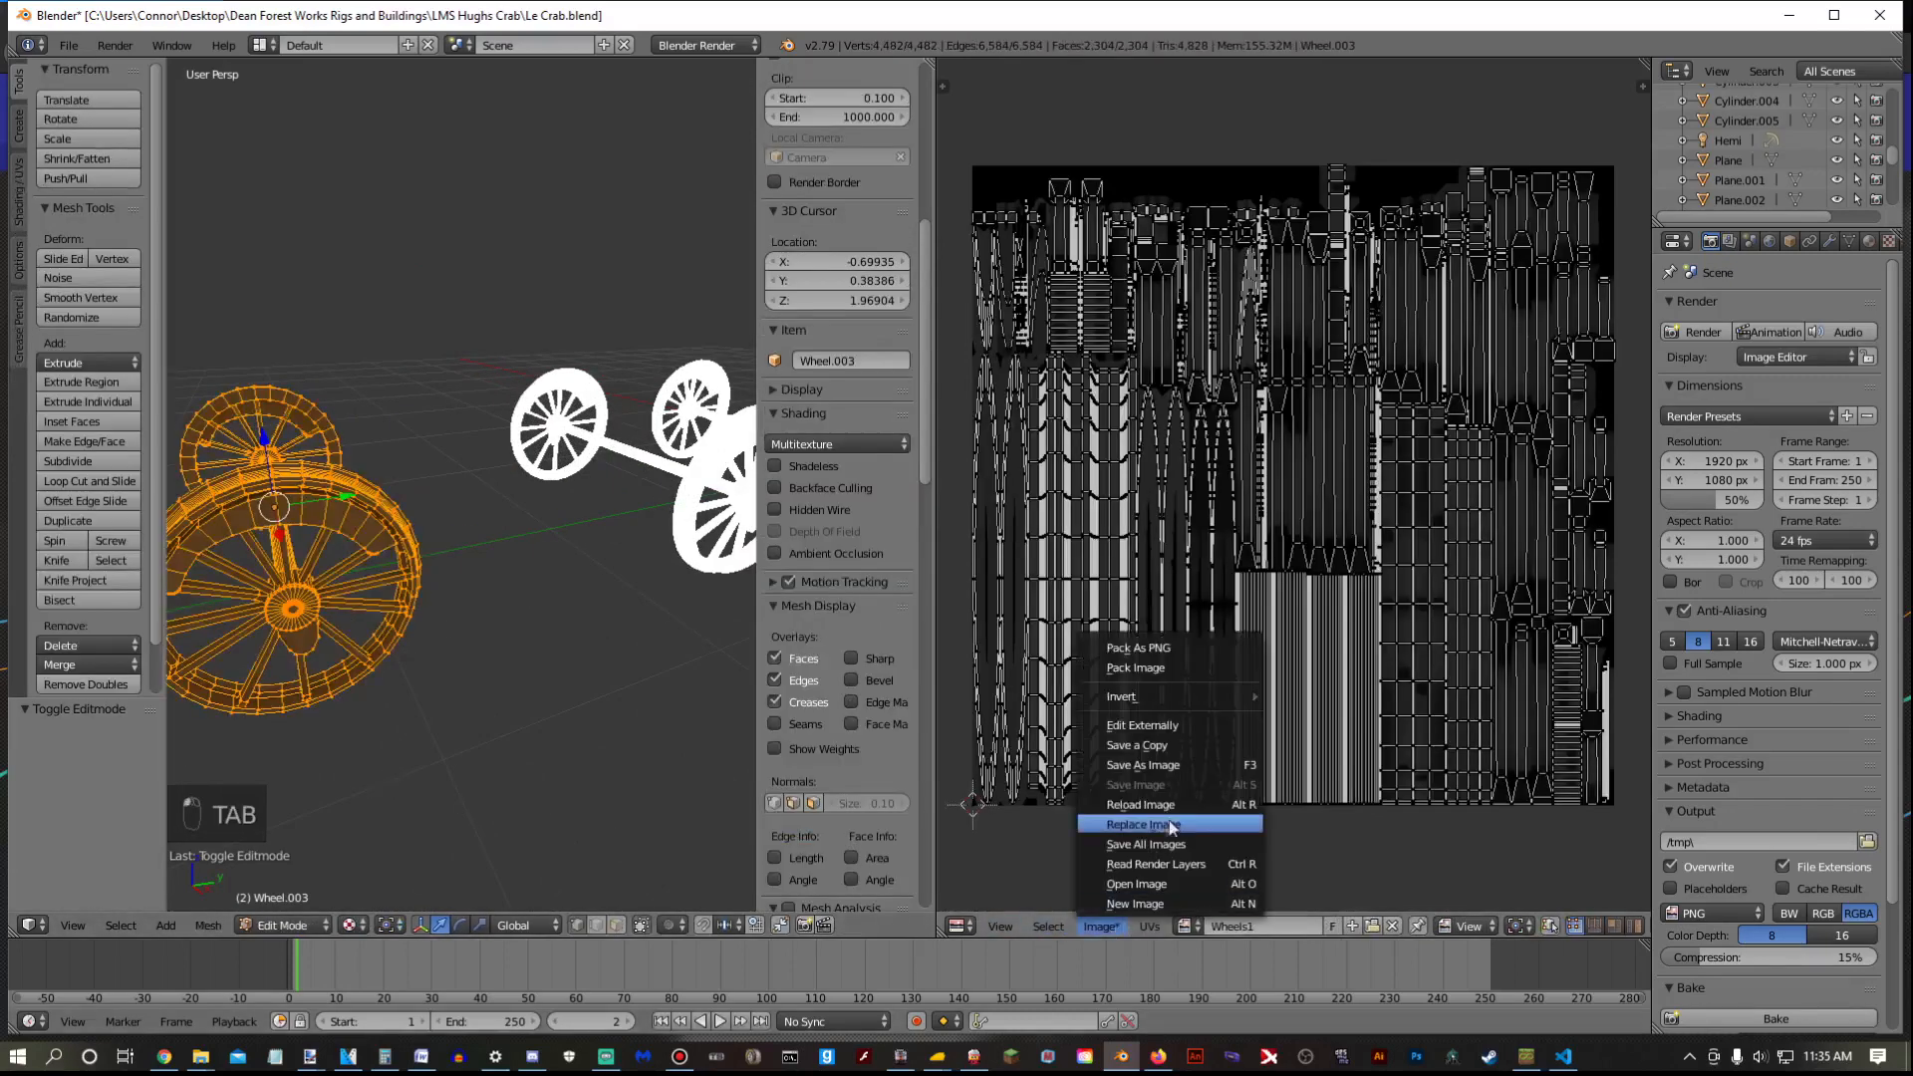
{"action": "left_click", "coordinate": [1155, 768]}
{"action": "left_click", "coordinate": [687, 96]}
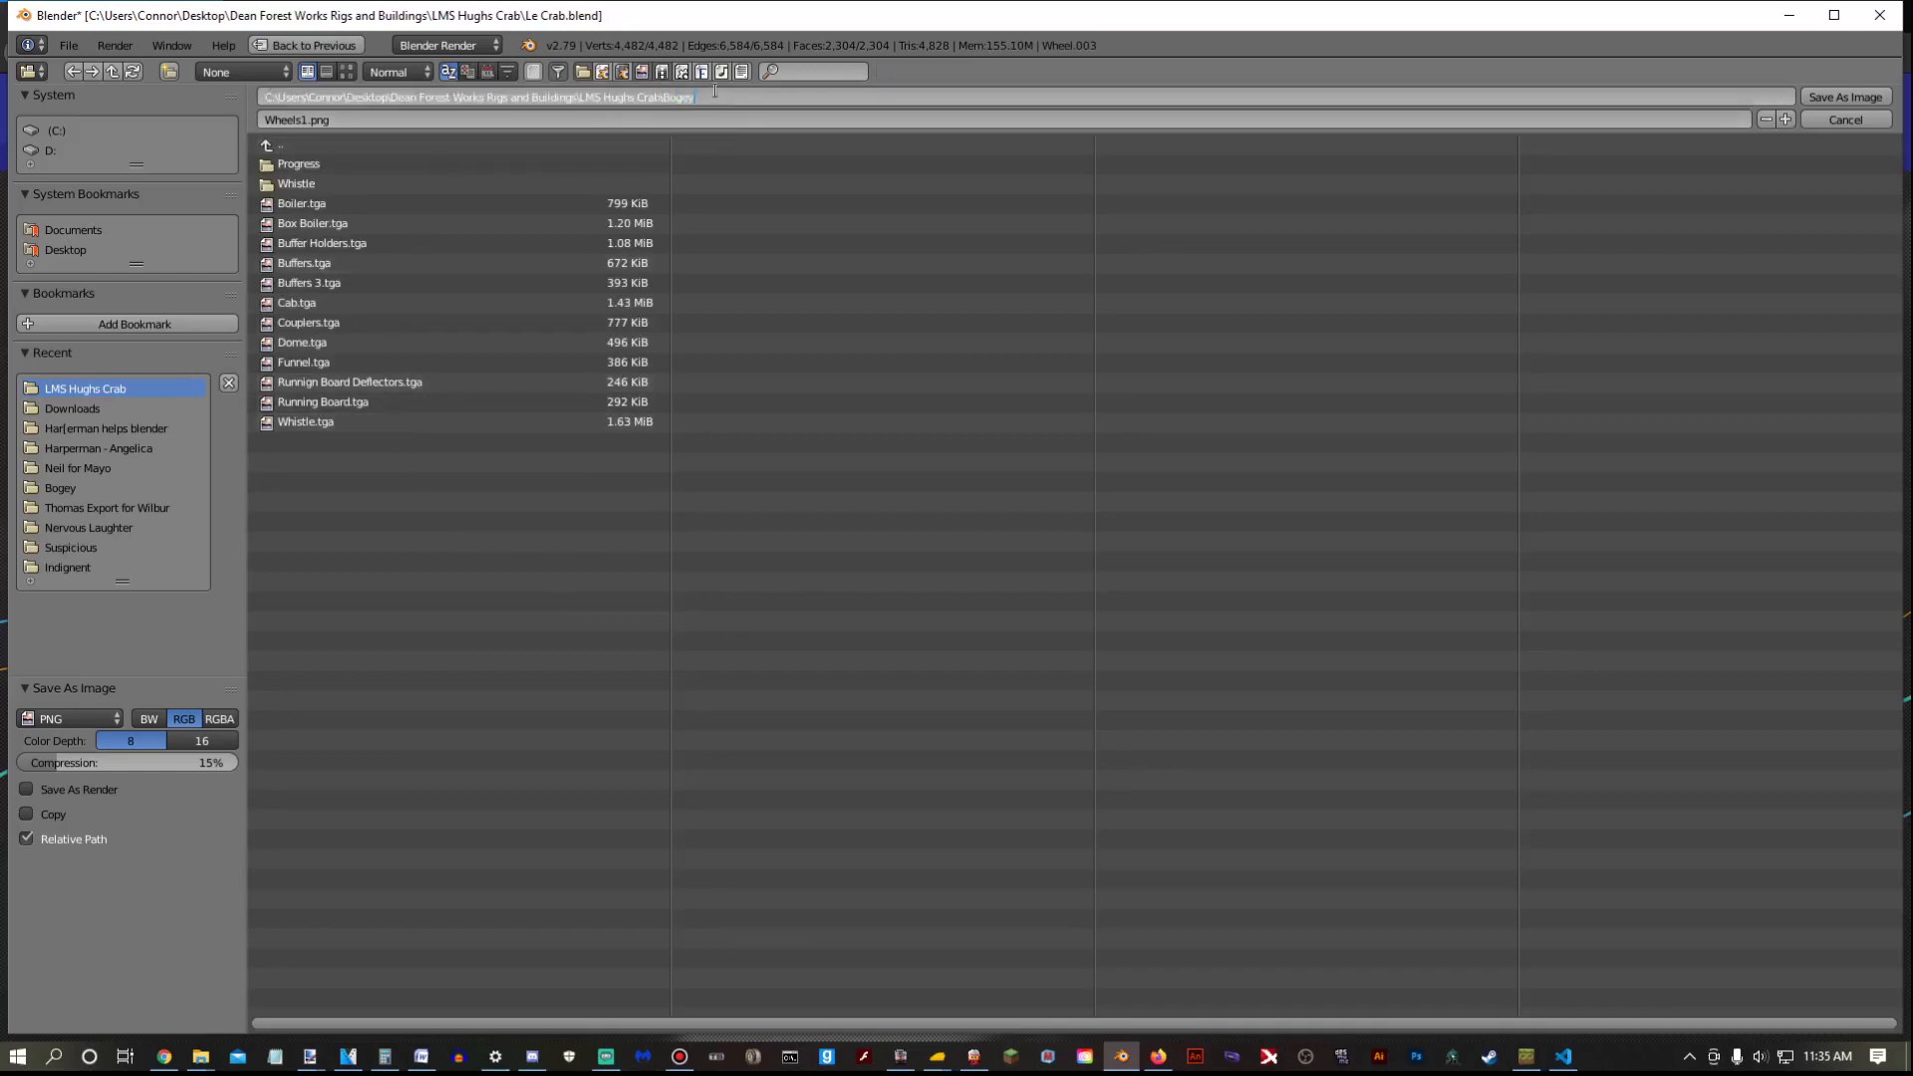
{"action": "key", "text": "Return"}
{"action": "left_click", "coordinate": [716, 91]}
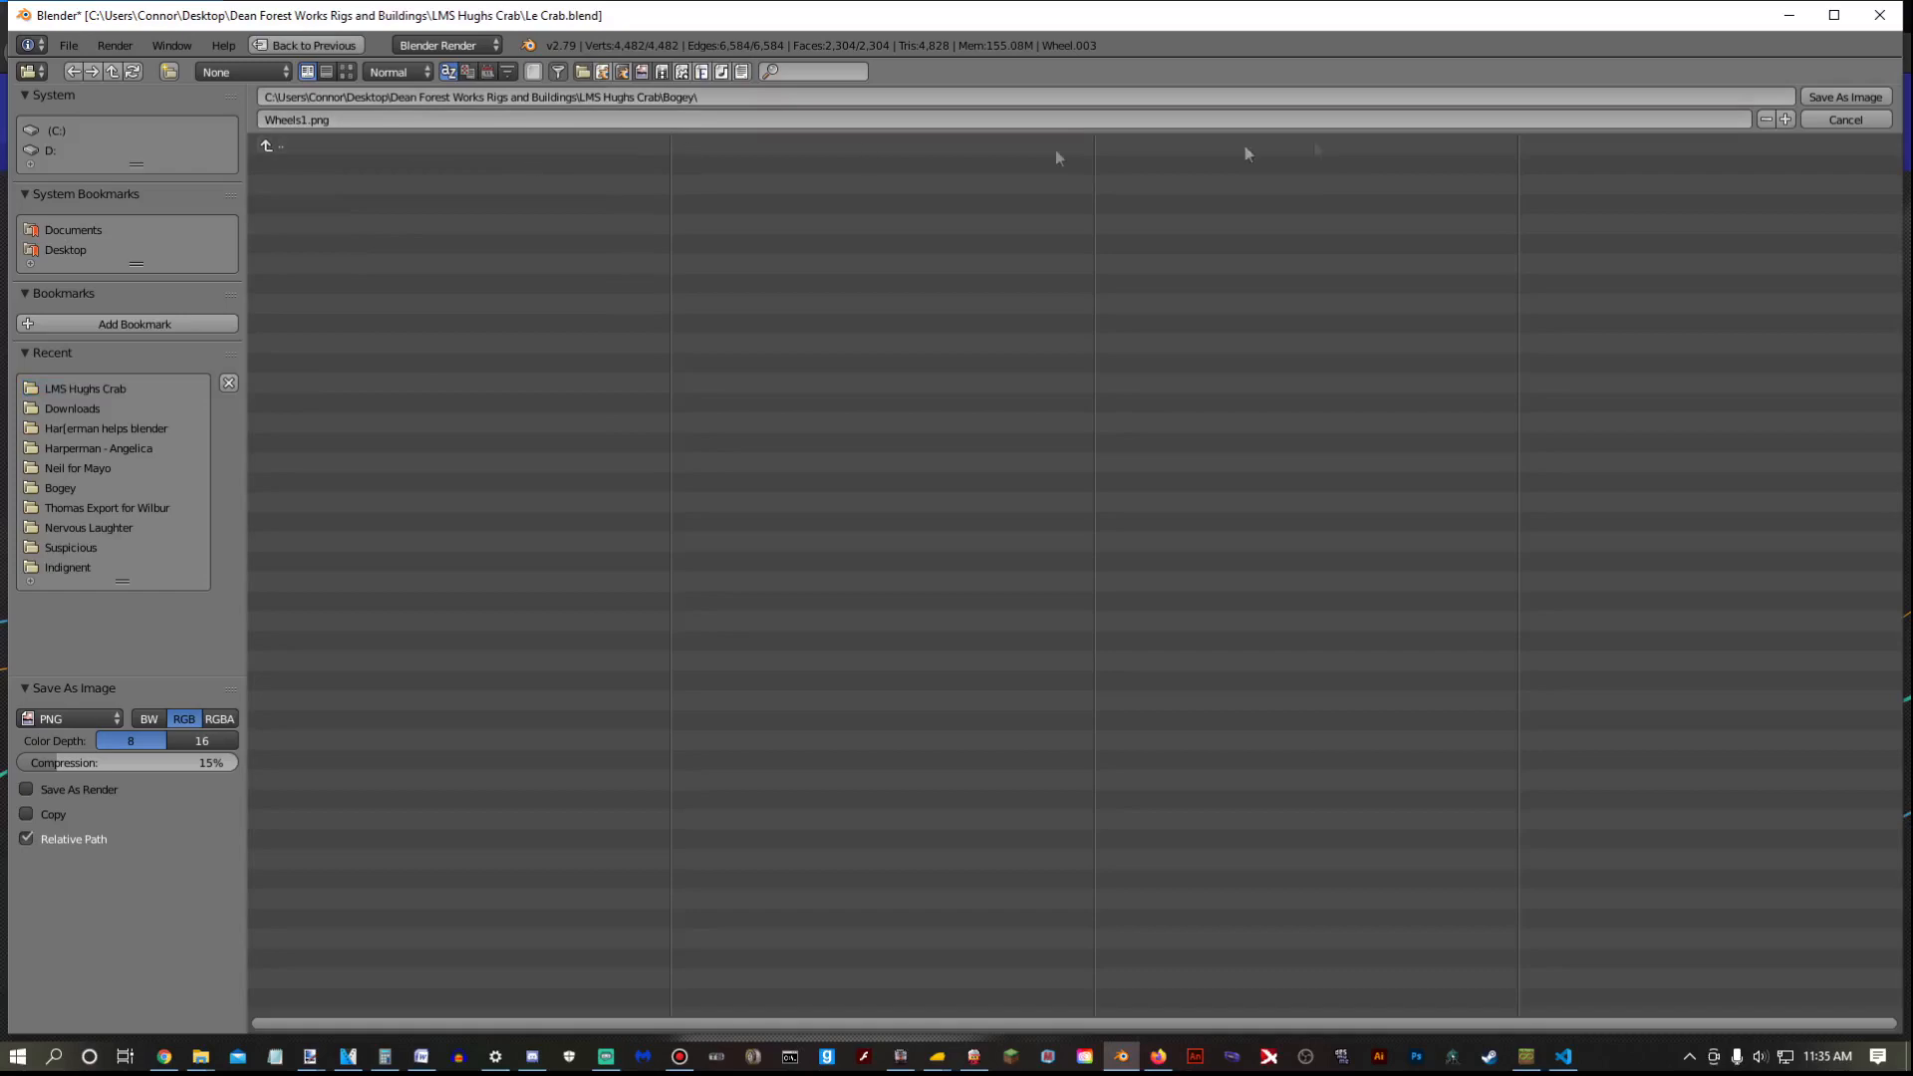
{"action": "left_click", "coordinate": [69, 718]}
{"action": "left_click", "coordinate": [50, 658]}
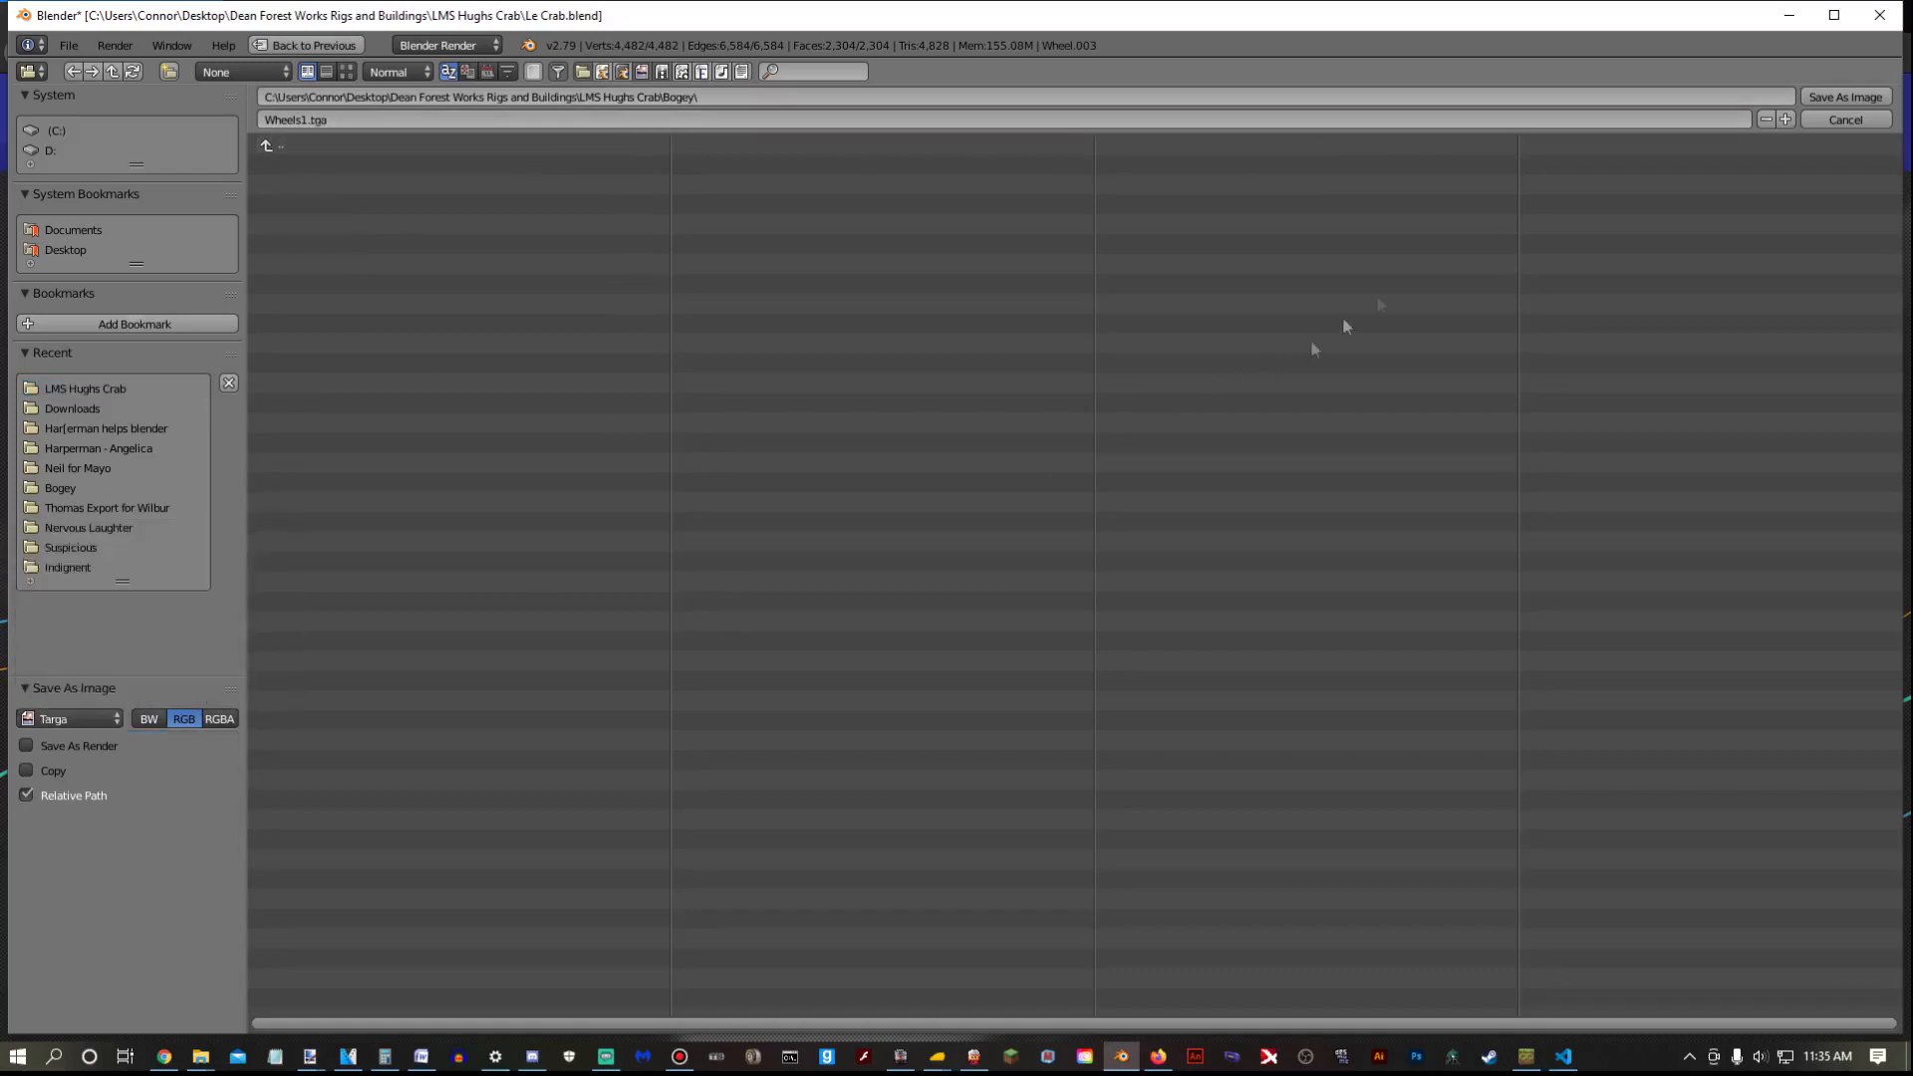
{"action": "left_click", "coordinate": [1814, 96]}
{"action": "left_click_drag", "start_coordinate": [930, 61], "coordinate": [1295, 320]}
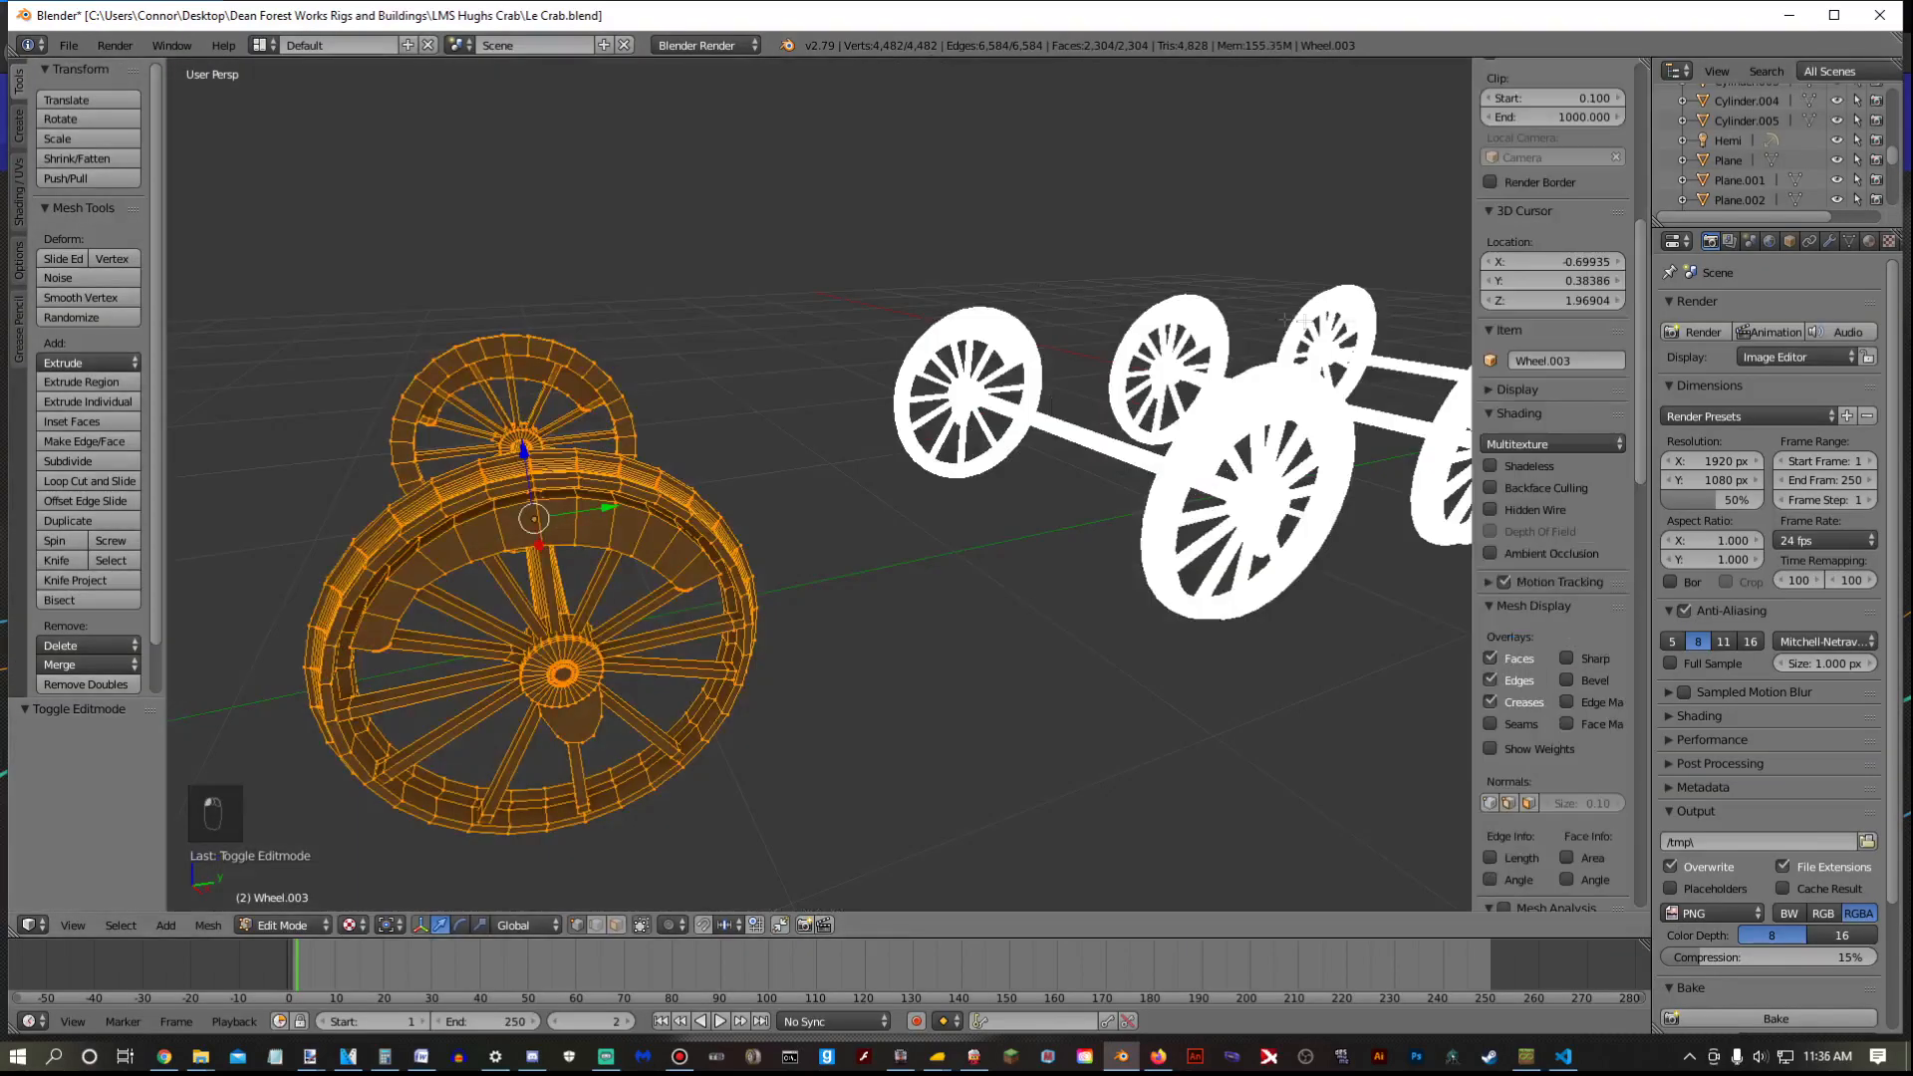
Replace Wheel.003's material with a new one named Wheels and set its diffuse intensity to 1.000
{"action": "left_click", "coordinate": [1869, 242]}
{"action": "key", "text": "Tab"}
{"action": "left_click", "coordinate": [1868, 328]}
{"action": "left_click", "coordinate": [1719, 373]}
{"action": "double_click", "coordinate": [1706, 315]}
{"action": "type", "text": "Wheels"}
{"action": "key", "text": "Return"}
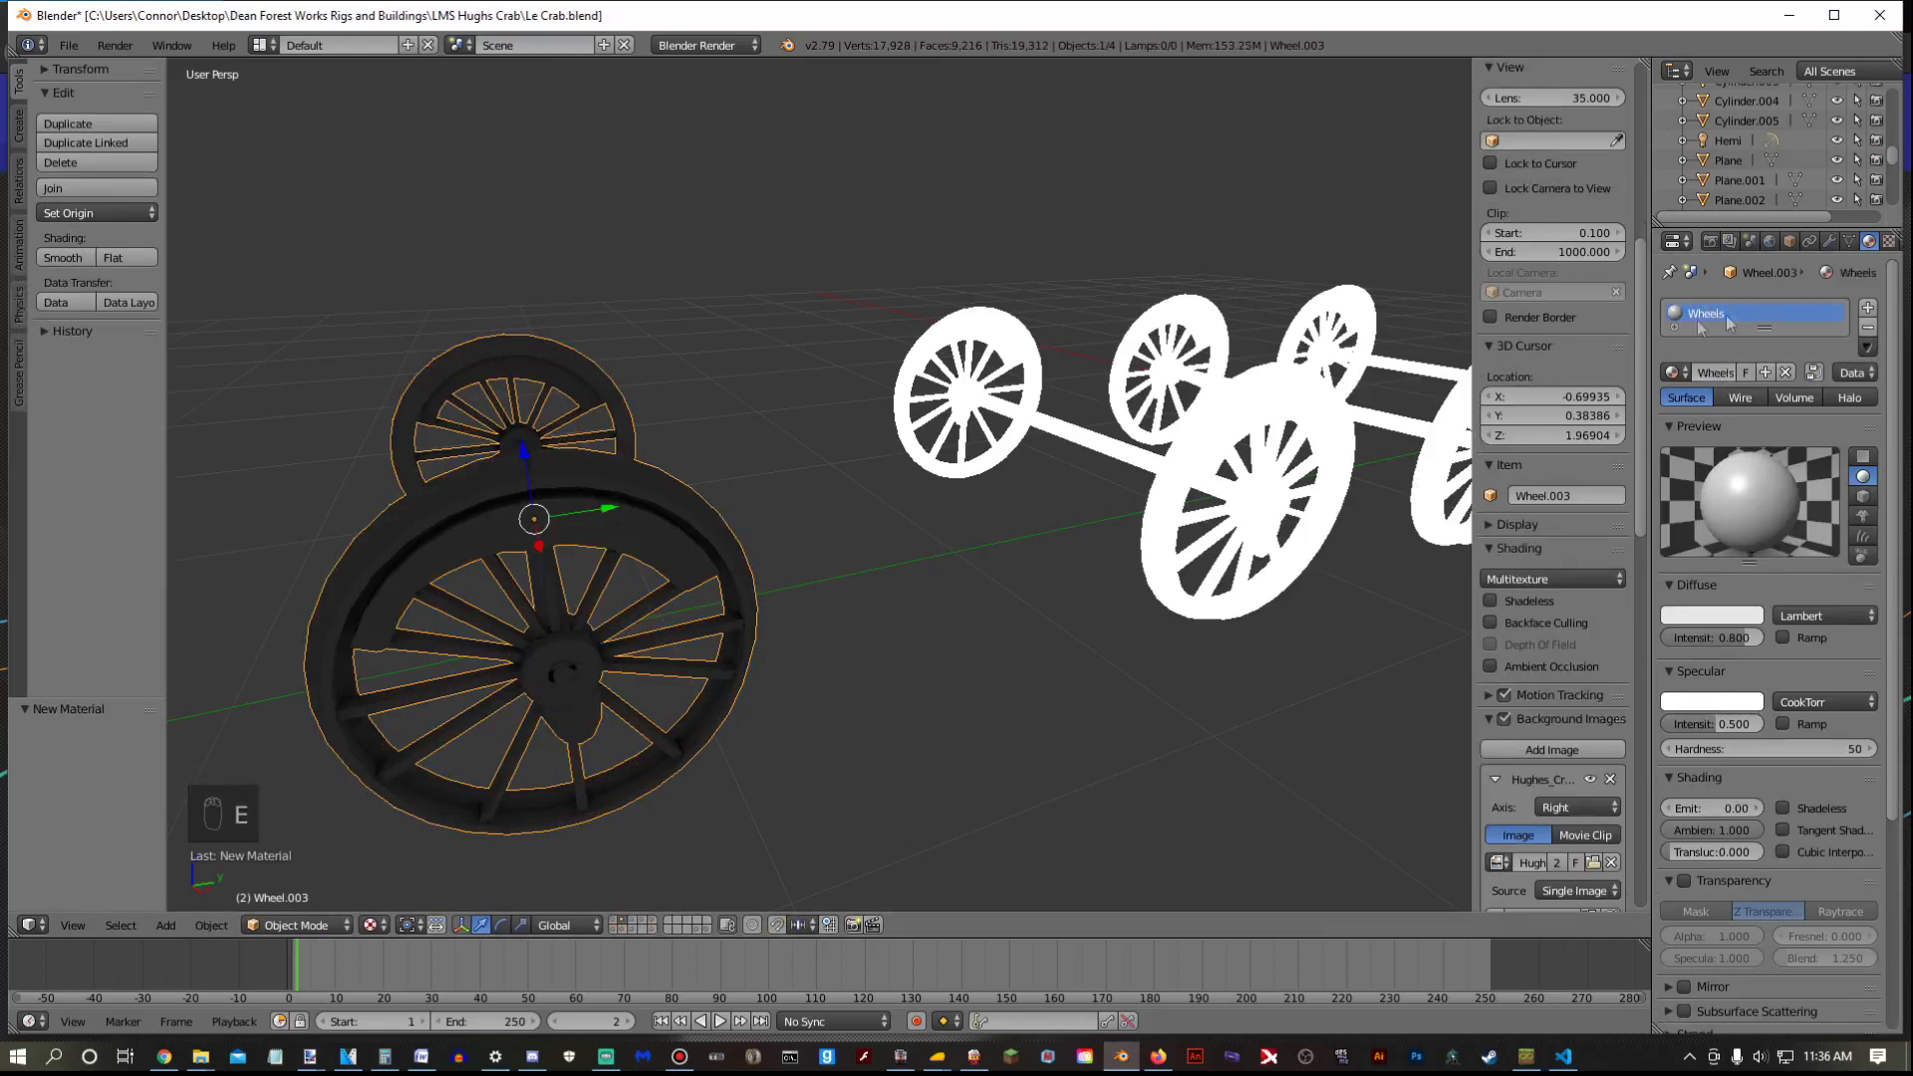
{"action": "left_click_drag", "start_coordinate": [1721, 637], "coordinate": [1771, 642]}
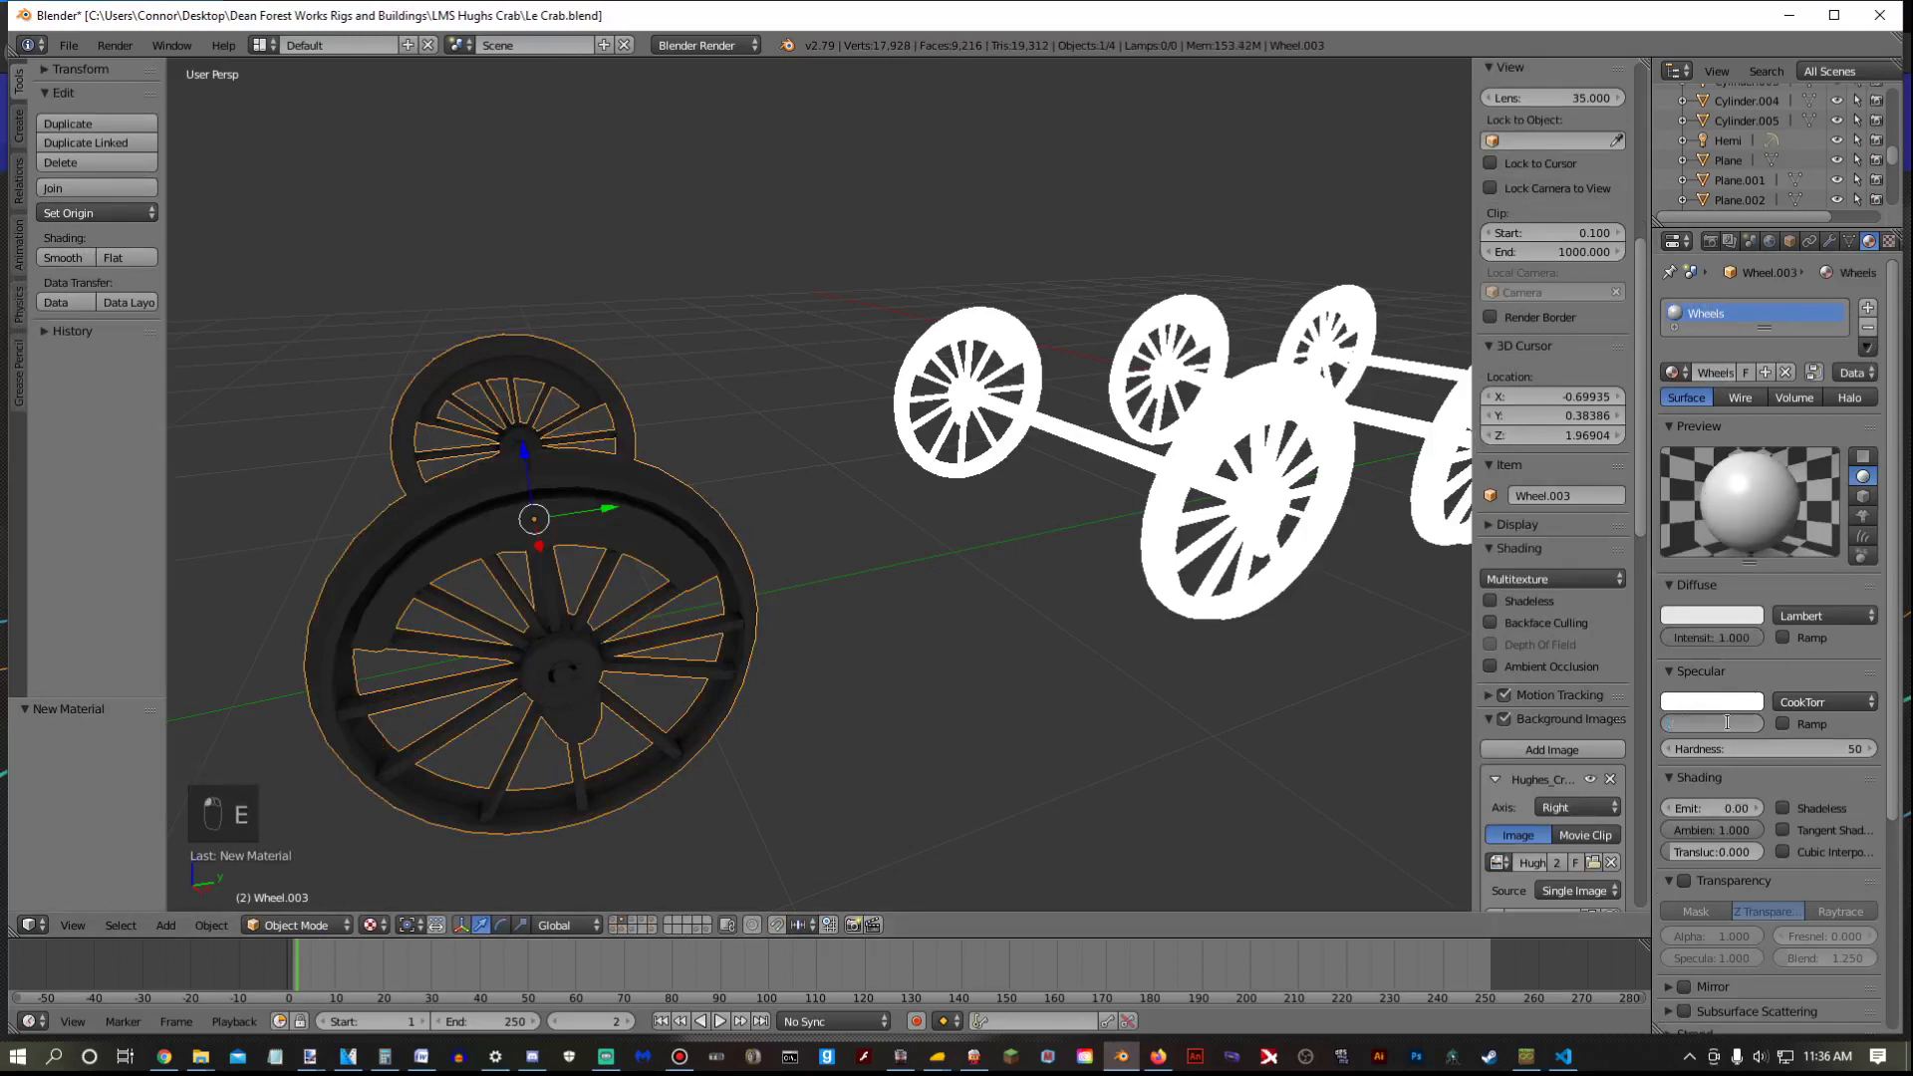
Add an image texture mapped to UVMap to the Wheels material, using Wheels1.tga from the Bogey folder
{"action": "left_click", "coordinate": [1888, 242]}
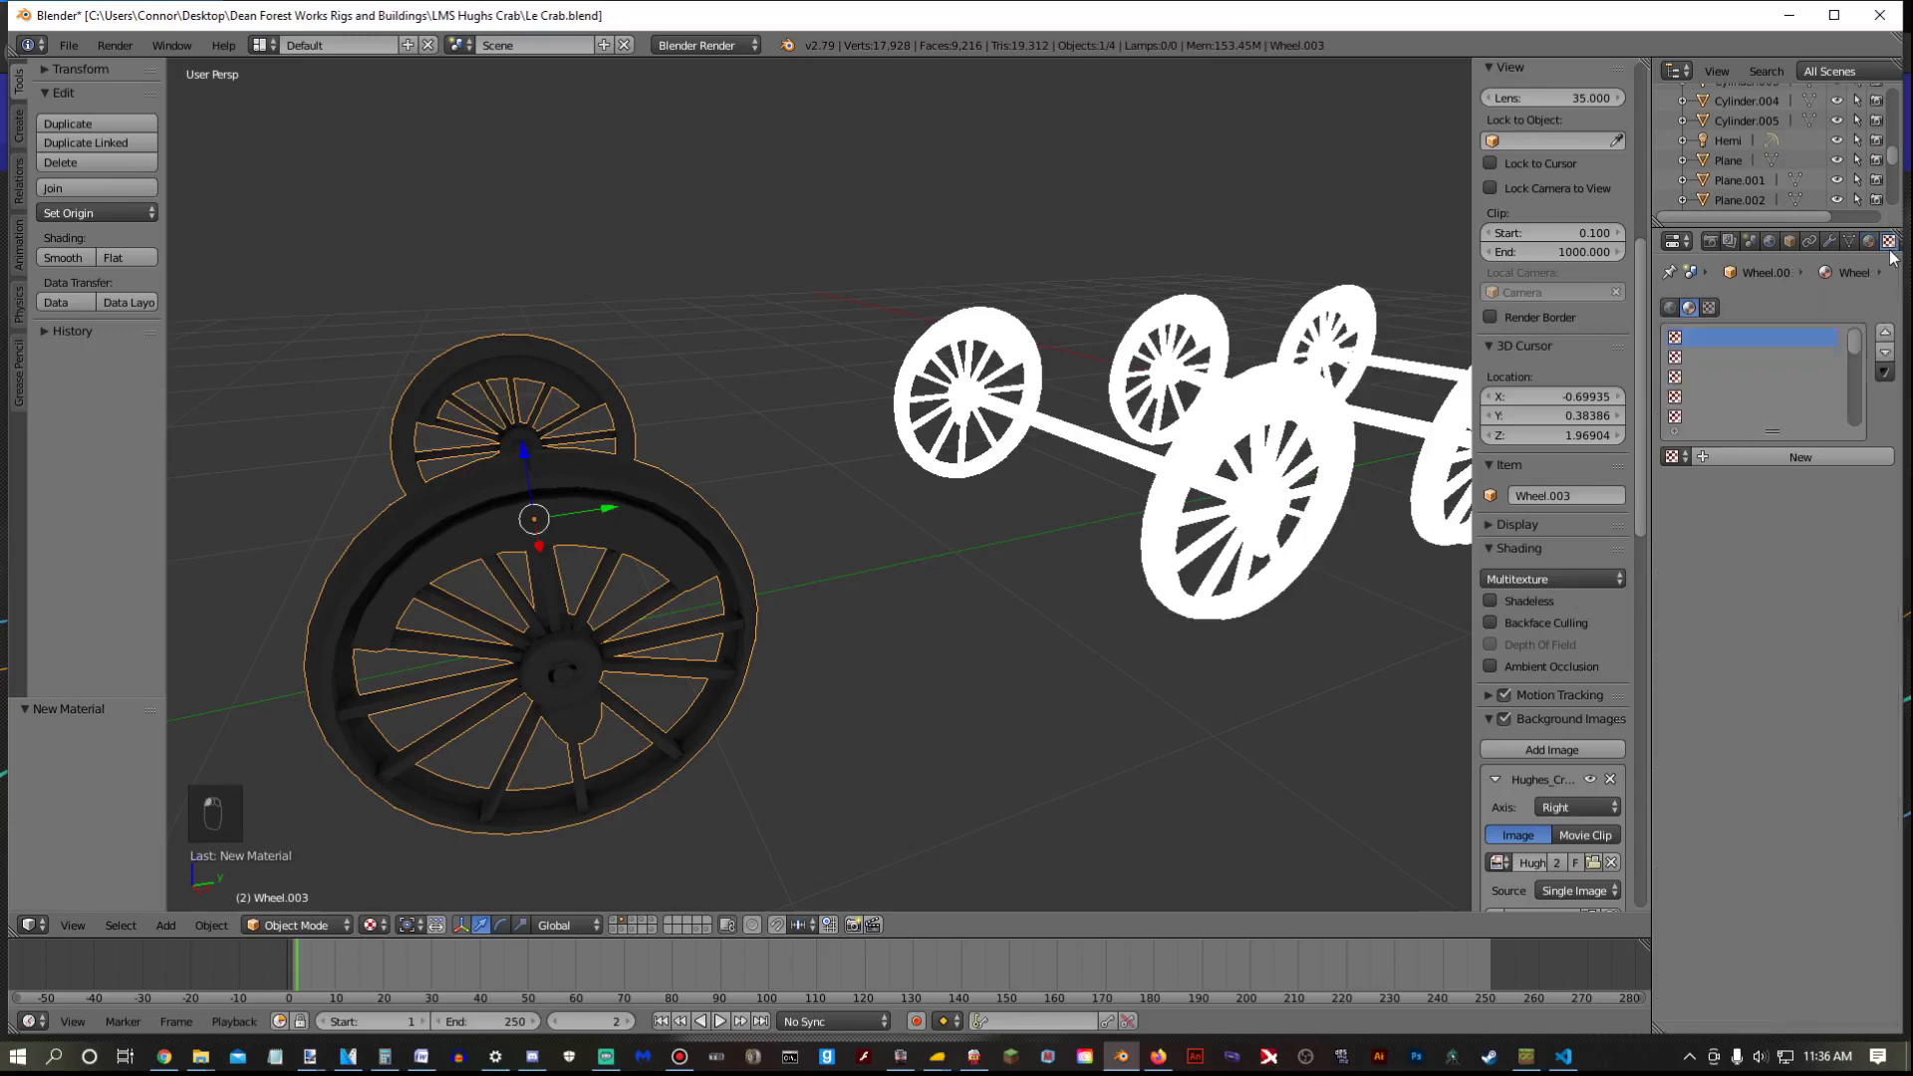
{"action": "left_click", "coordinate": [1776, 458]}
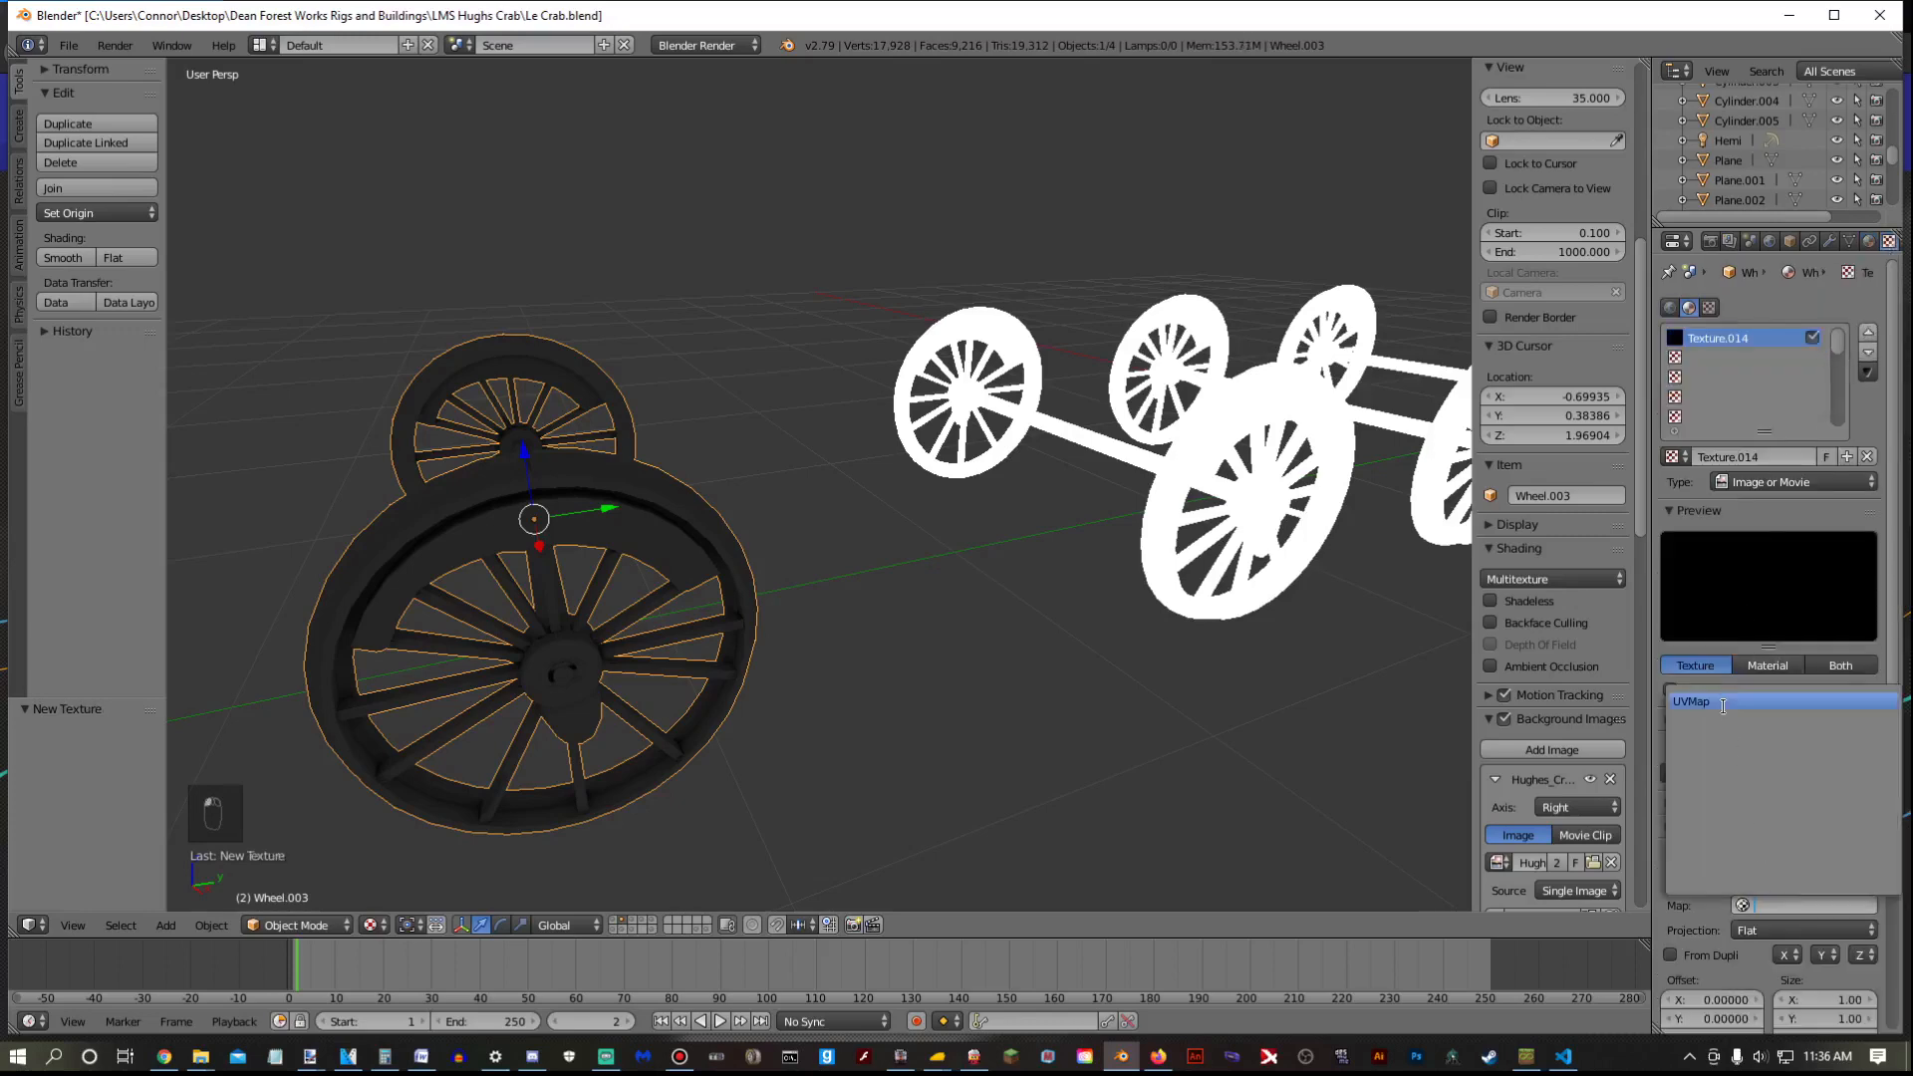
{"action": "left_click", "coordinate": [1811, 773]}
{"action": "double_click", "coordinate": [279, 179]}
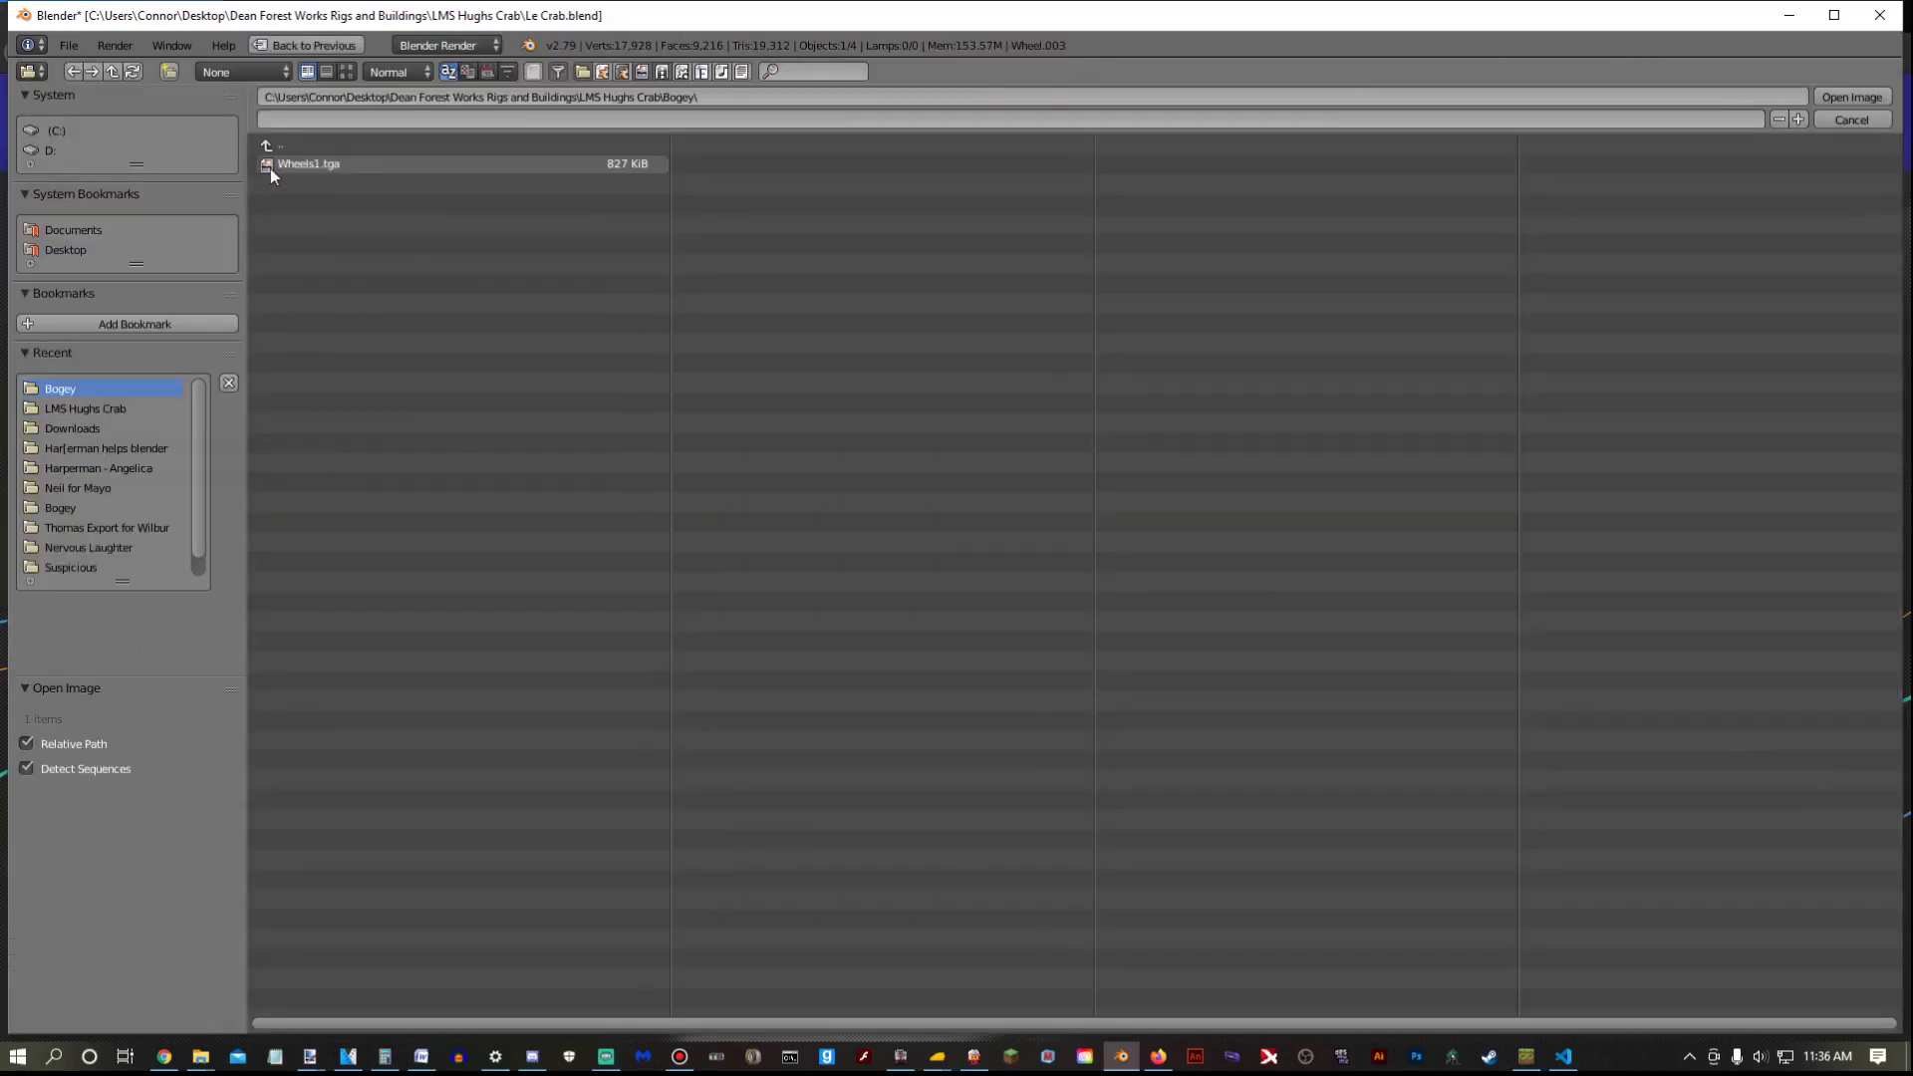
{"action": "double_click", "coordinate": [271, 169]}
{"action": "left_click", "coordinate": [1684, 918]}
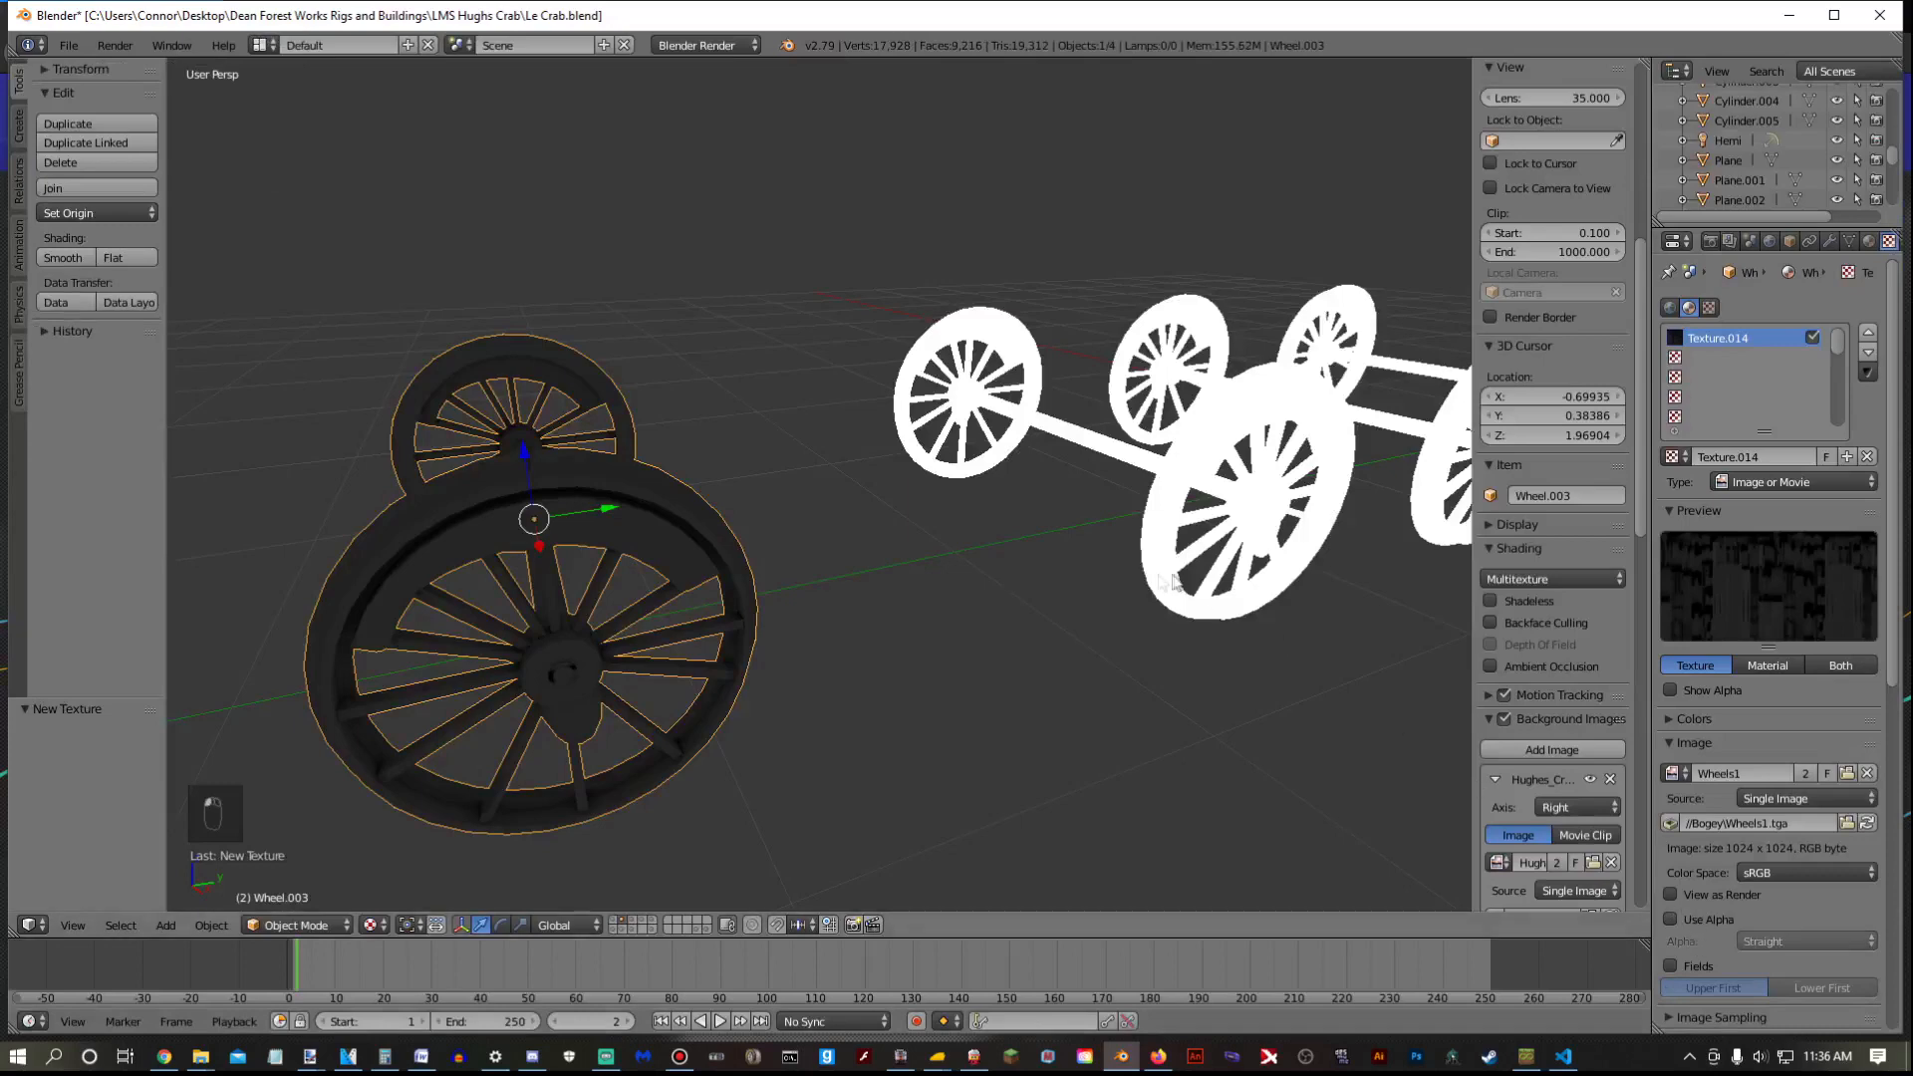
Select the neighbouring white wheel set named Wheel and unwrap its whole mesh with Smart UV Project at a 0.01 island margin
{"action": "right_click", "coordinate": [1180, 516]}
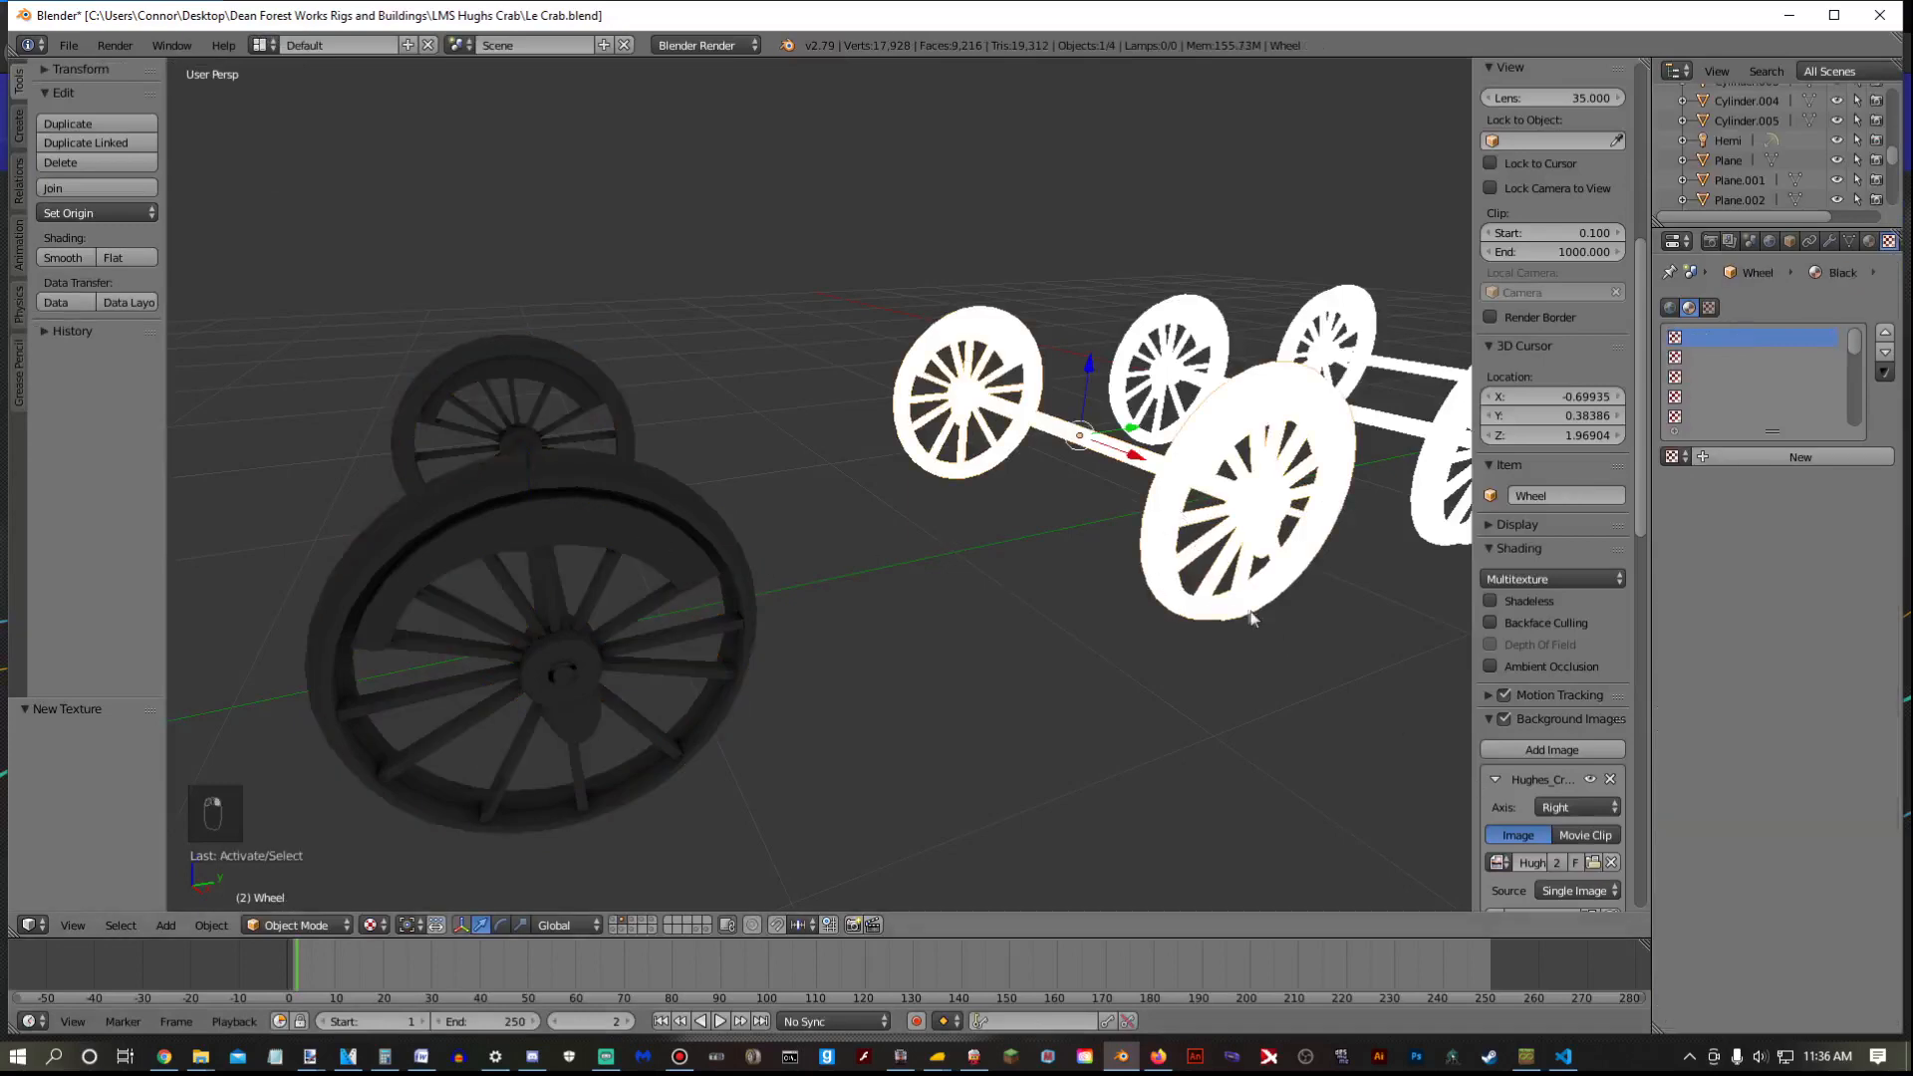
{"action": "middle_click_drag", "start_coordinate": [1252, 618], "coordinate": [1067, 641]}
{"action": "key", "text": "Tab"}
{"action": "key", "text": "a"}
{"action": "key", "text": "a"}
{"action": "key", "text": "a"}
{"action": "key", "text": "a"}
{"action": "key", "text": "u"}
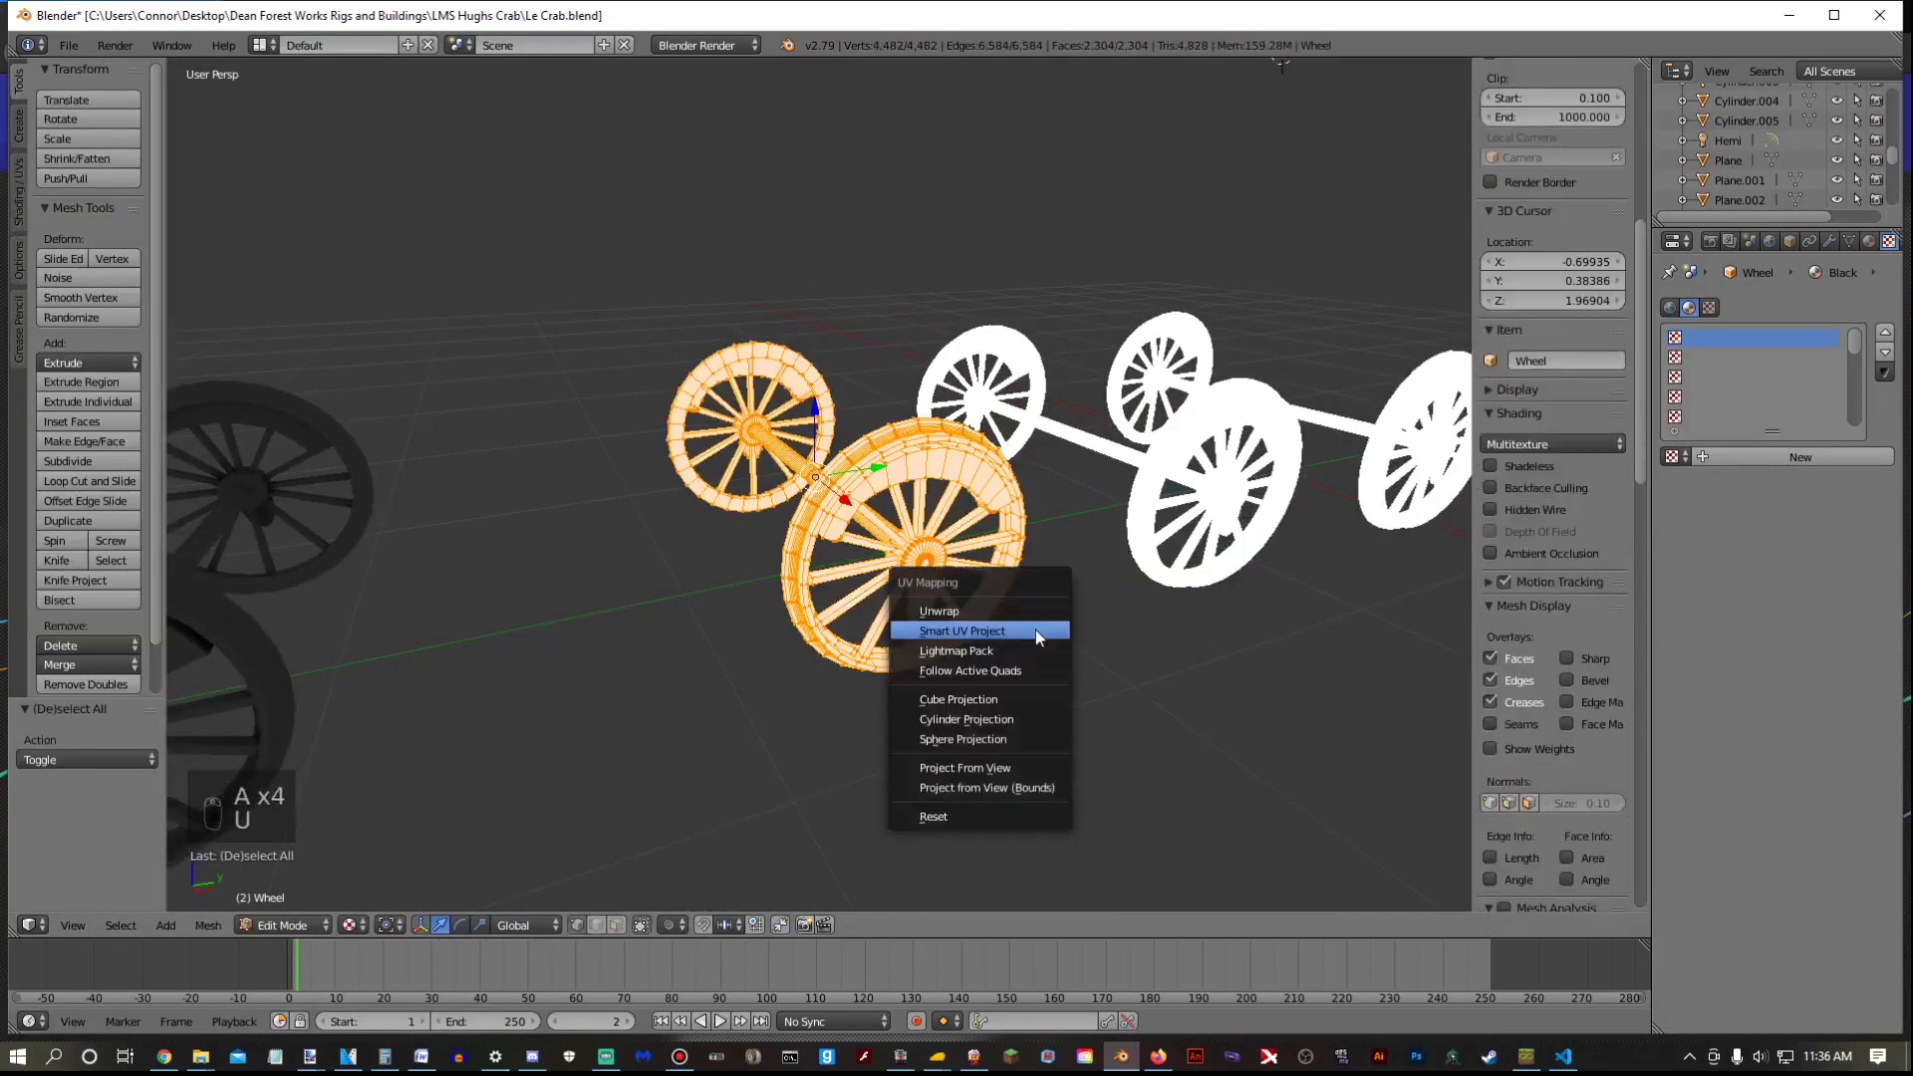
{"action": "left_click", "coordinate": [1036, 630]}
{"action": "left_click", "coordinate": [1085, 777]}
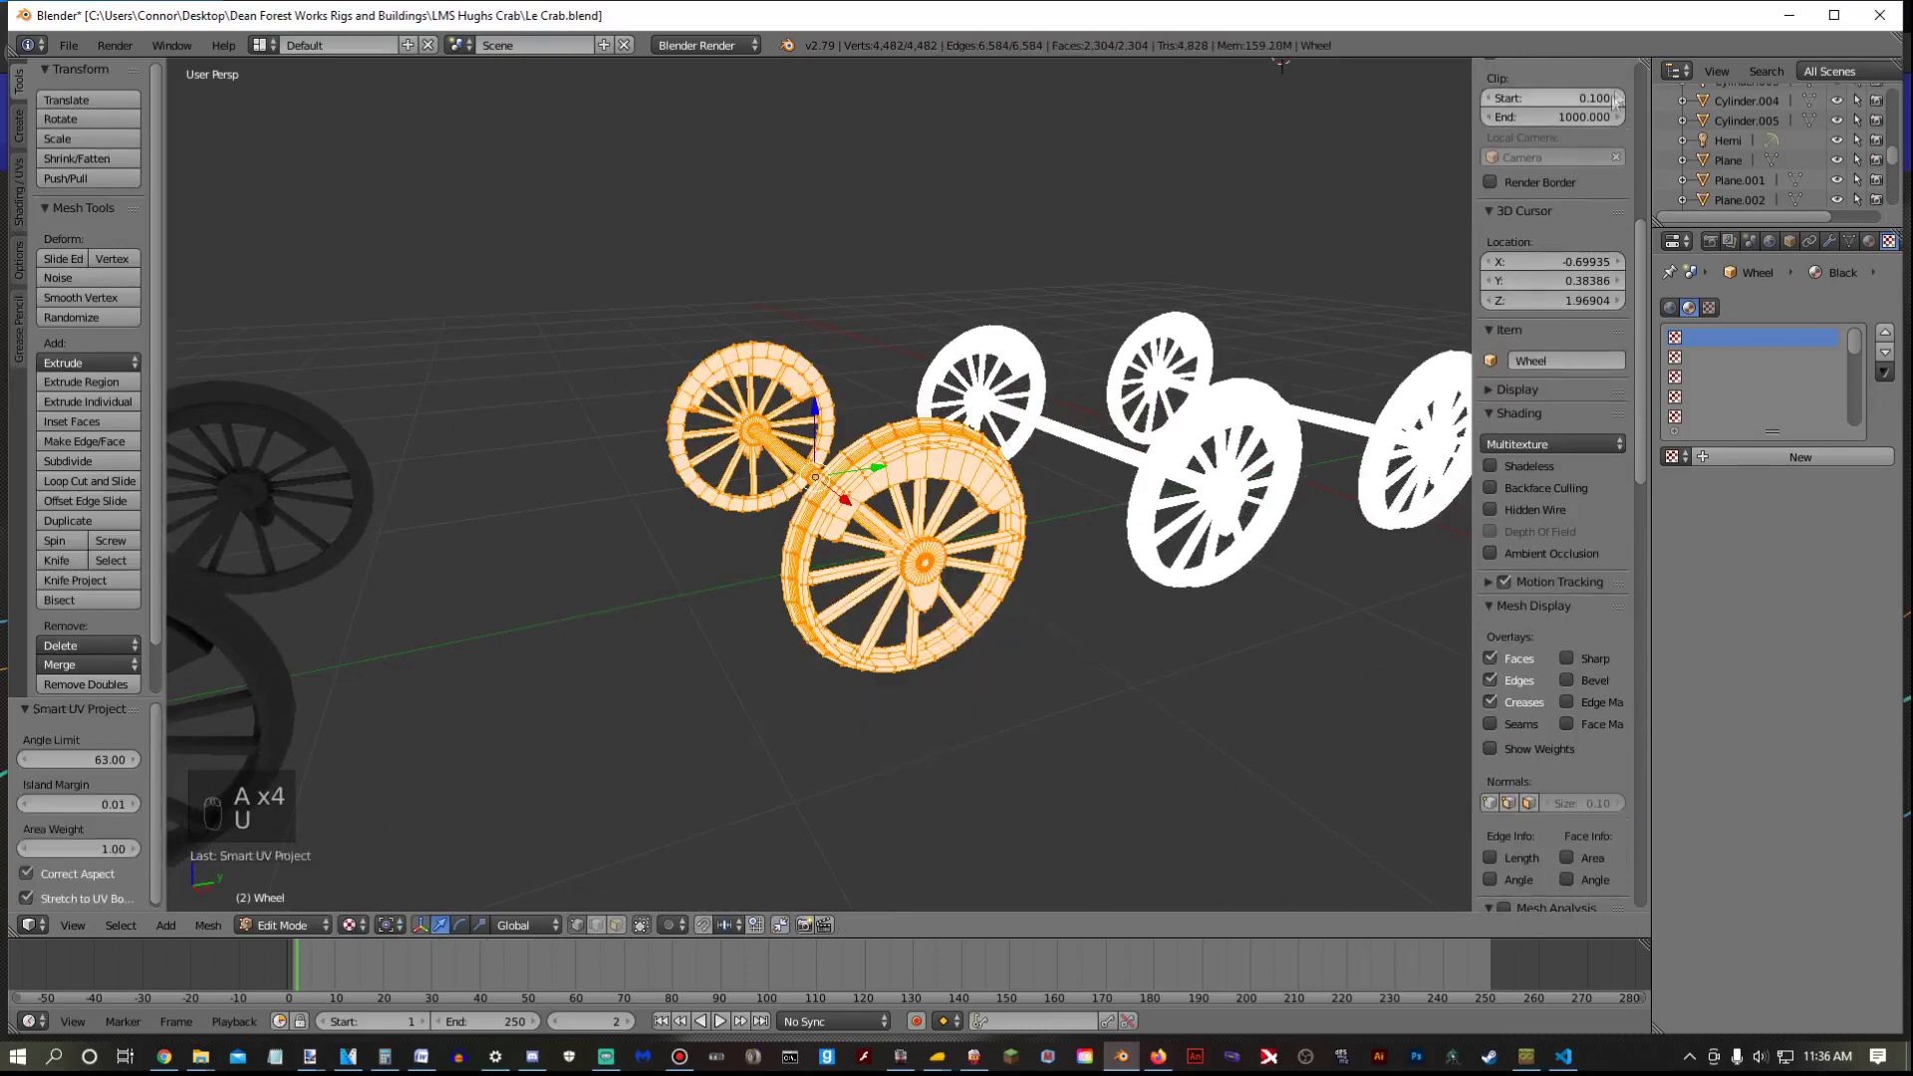
Load Wheels1.tga from the Bogey folder onto Wheel's UVs in a UV/Image Editor, return to Object Mode and close that editor
{"action": "left_click_drag", "start_coordinate": [1644, 62], "coordinate": [830, 299]}
{"action": "left_click", "coordinate": [856, 925]}
{"action": "left_click", "coordinate": [981, 769]}
{"action": "left_click", "coordinate": [1193, 925]}
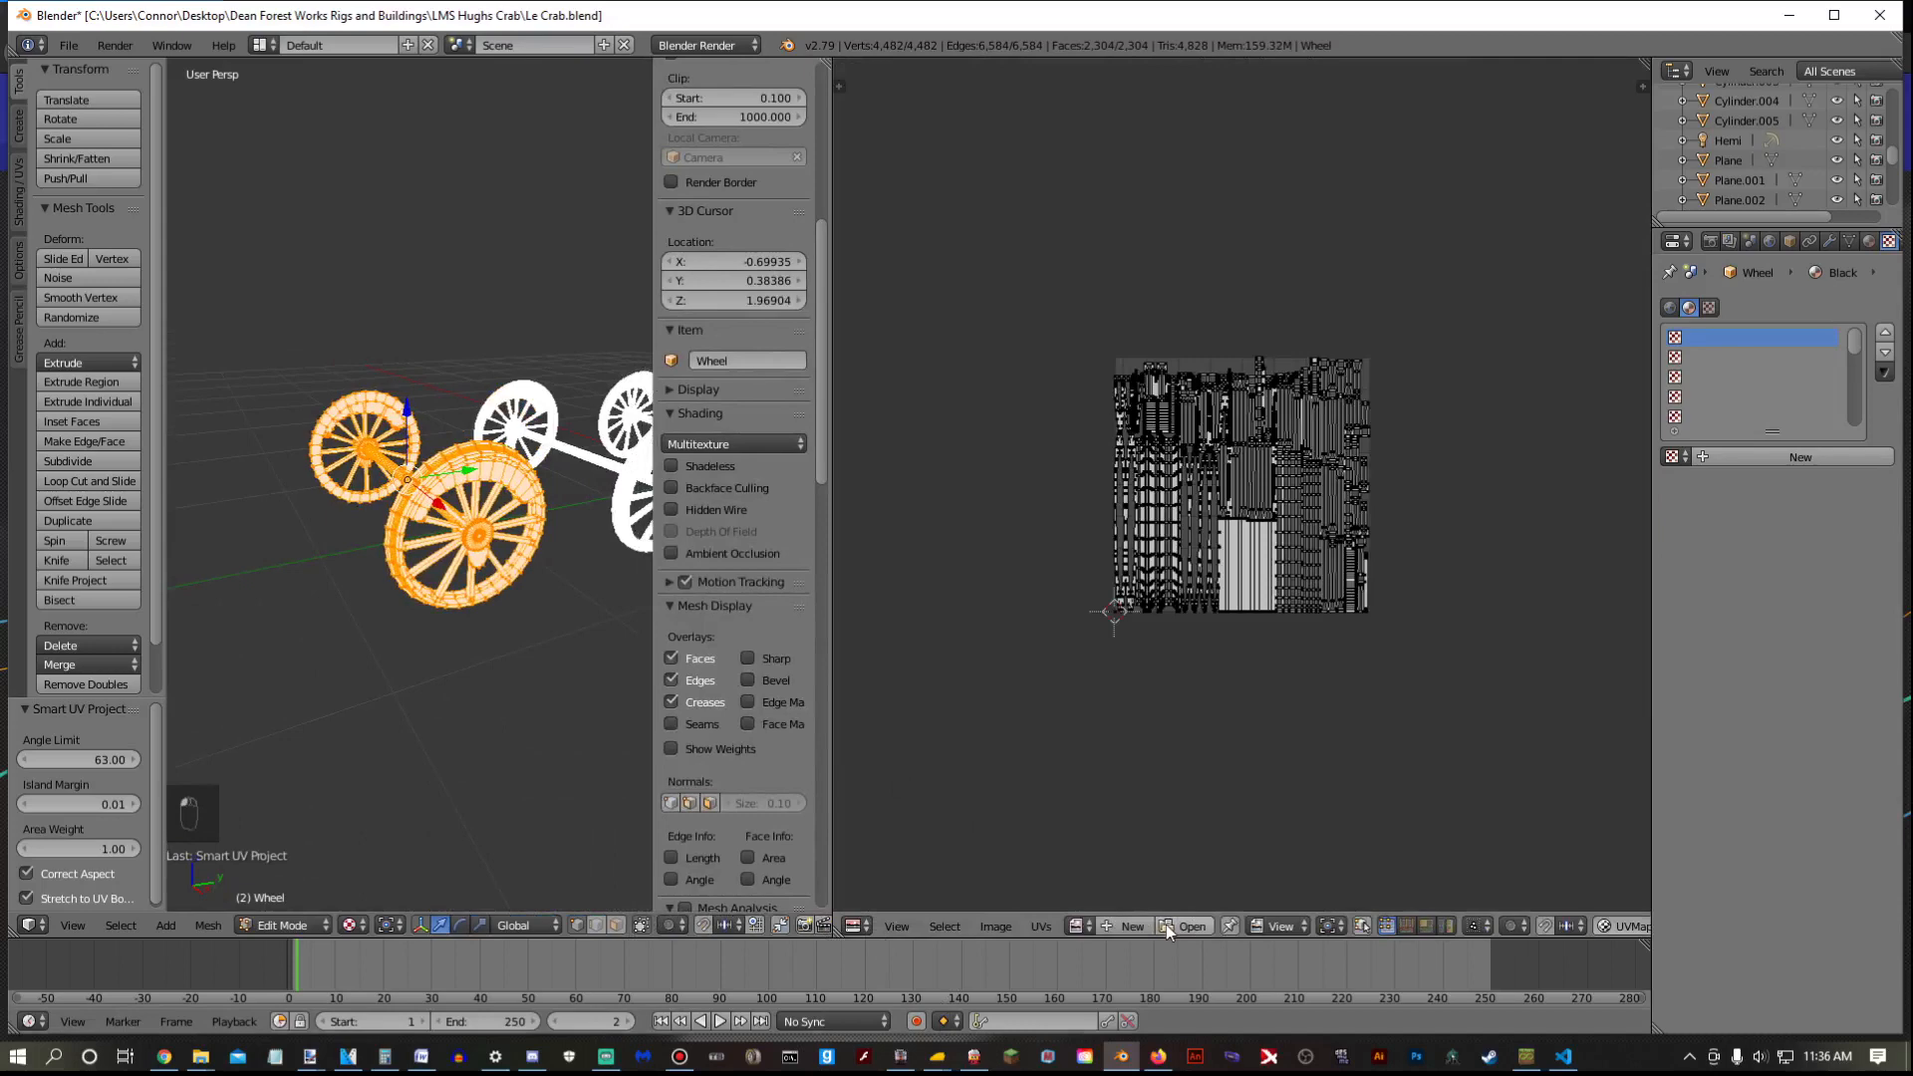
{"action": "left_click", "coordinate": [1166, 925]}
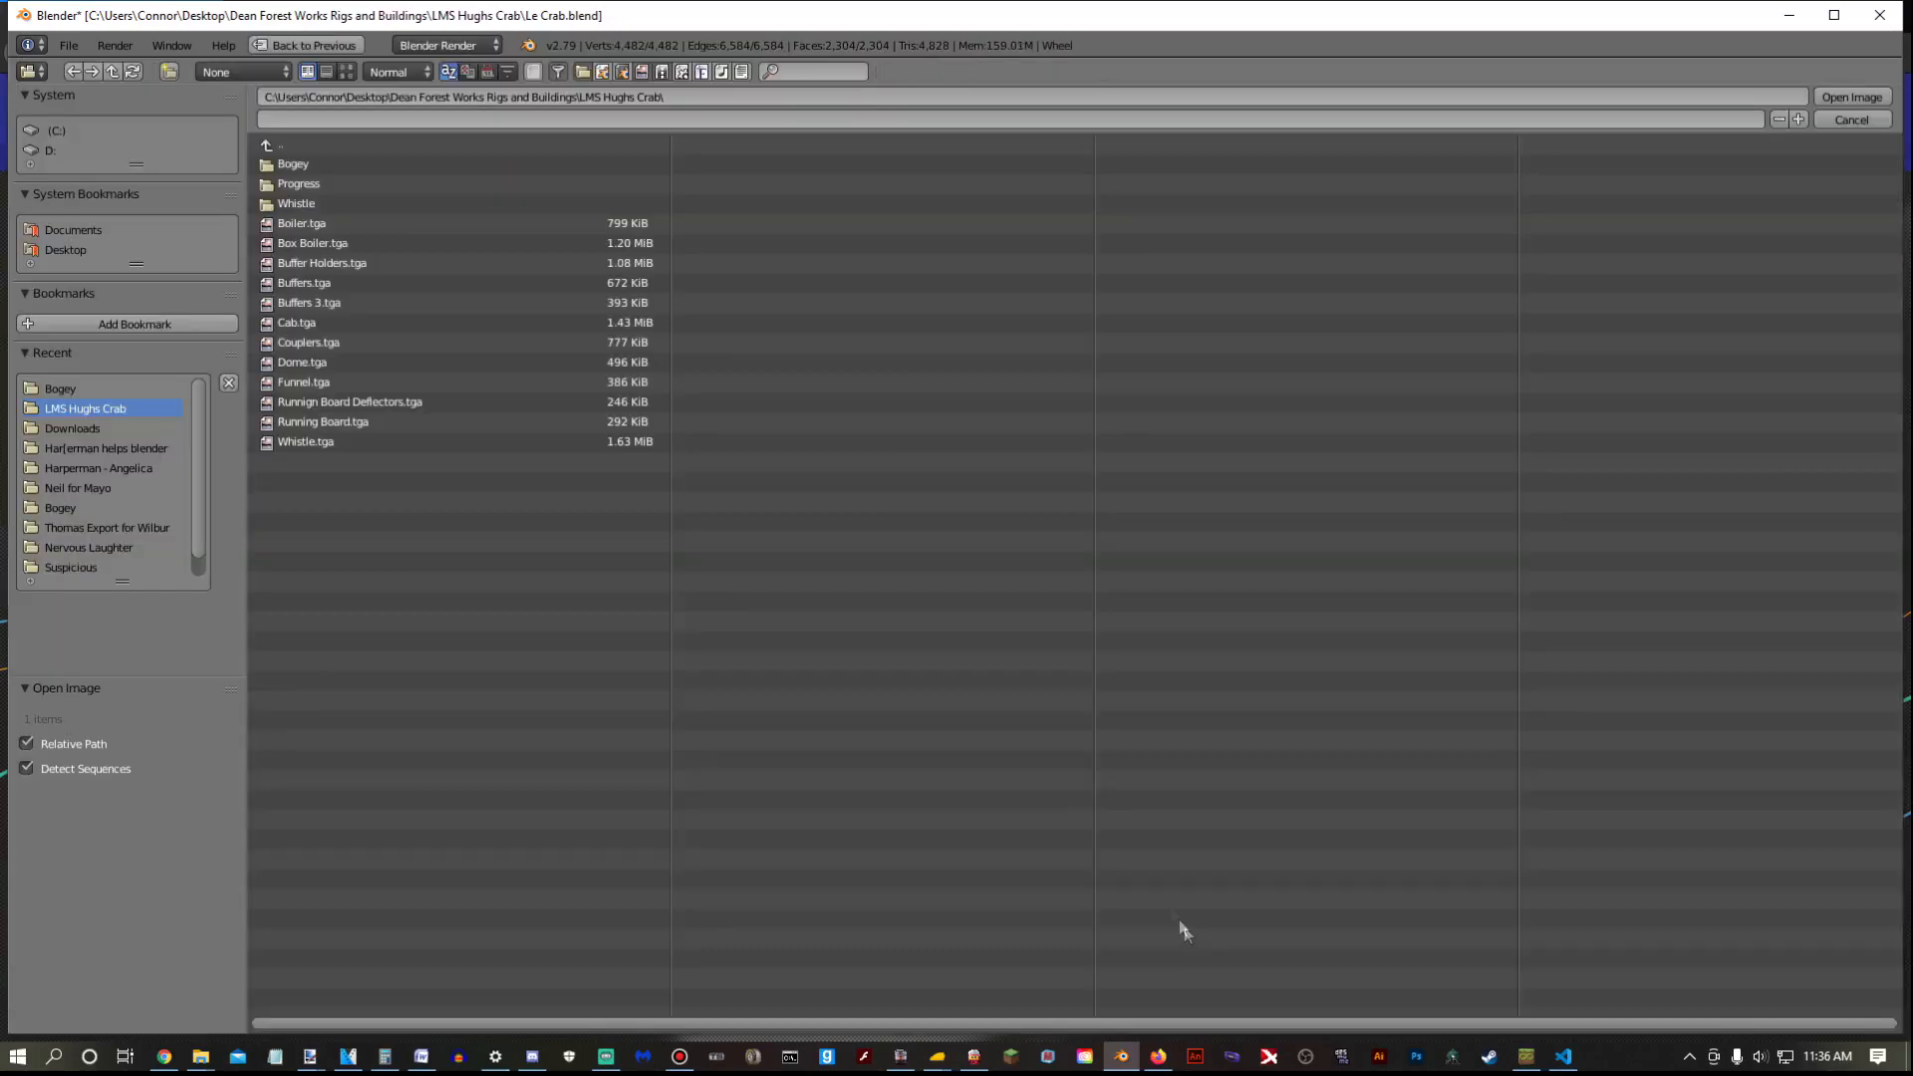
{"action": "double_click", "coordinate": [301, 170]}
{"action": "double_click", "coordinate": [301, 170]}
{"action": "key", "text": "Tab"}
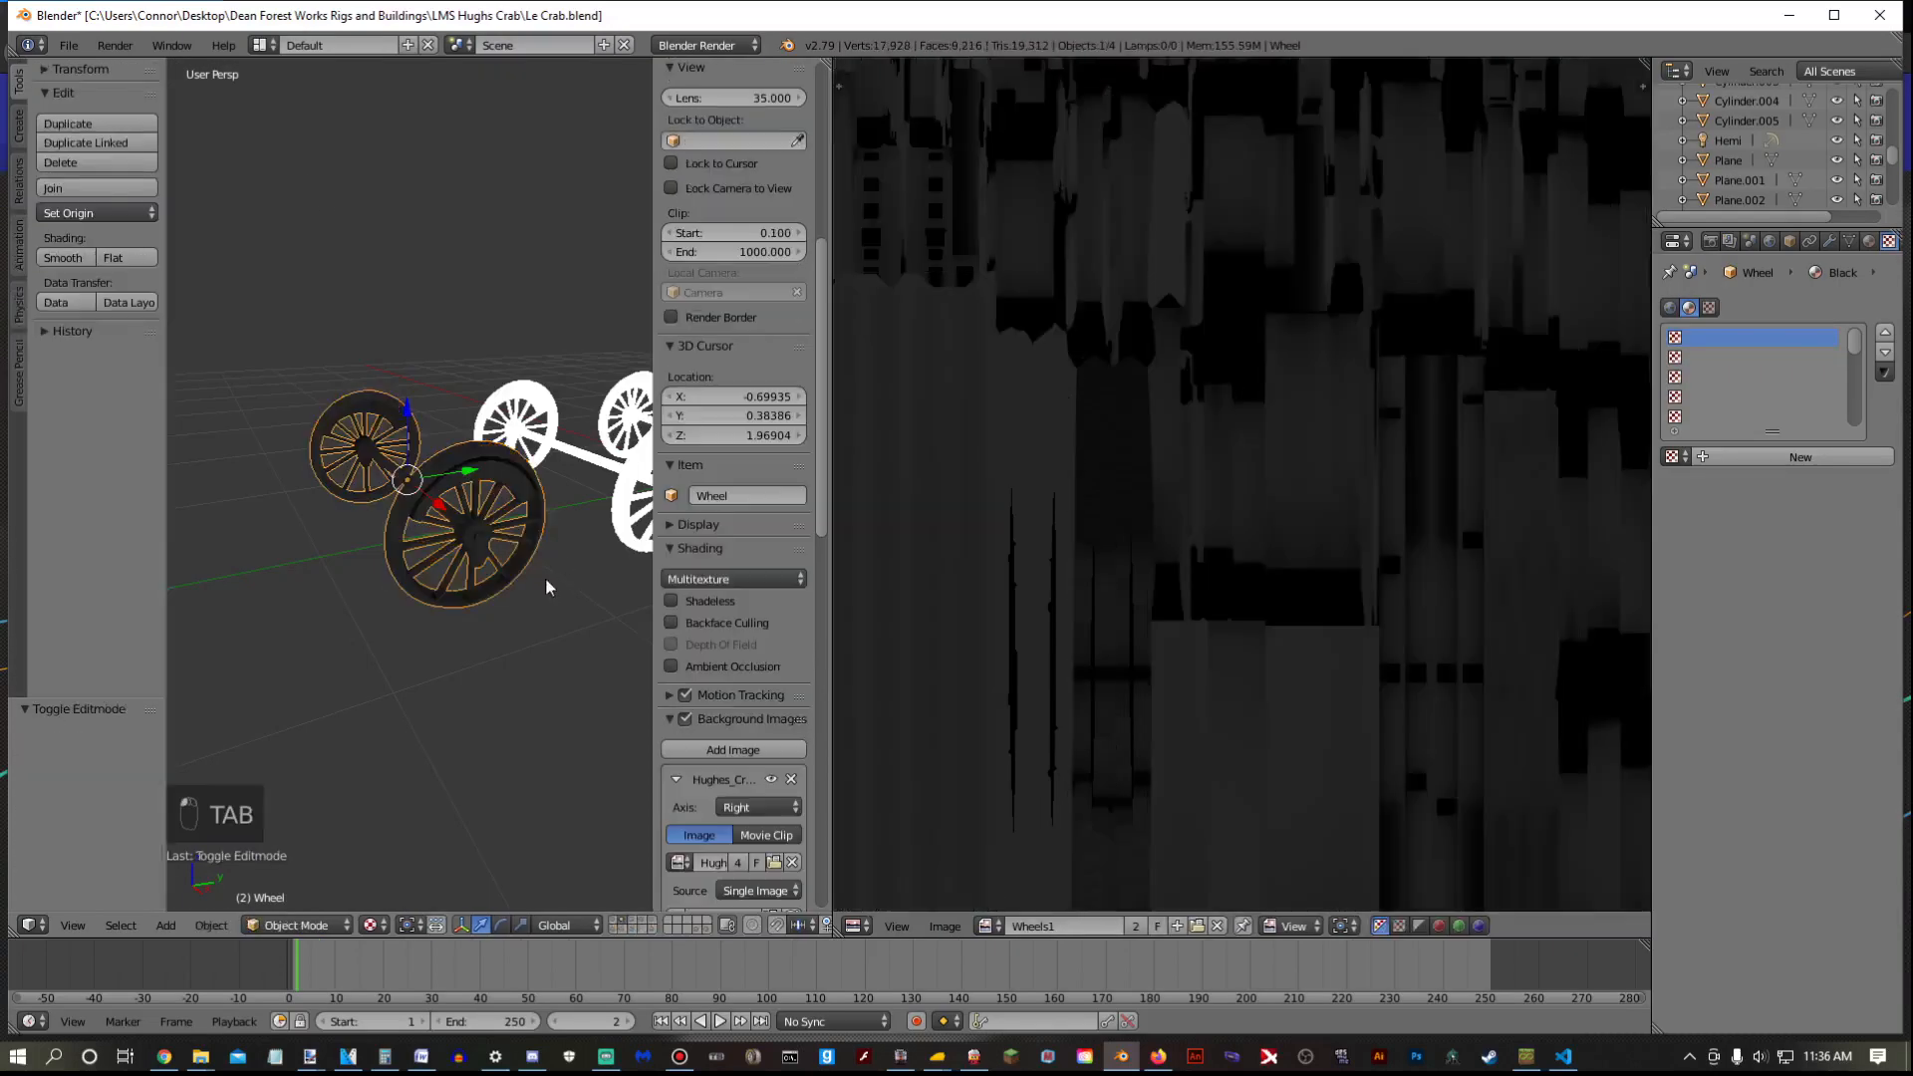
{"action": "left_click_drag", "start_coordinate": [815, 82], "coordinate": [1010, 124]}
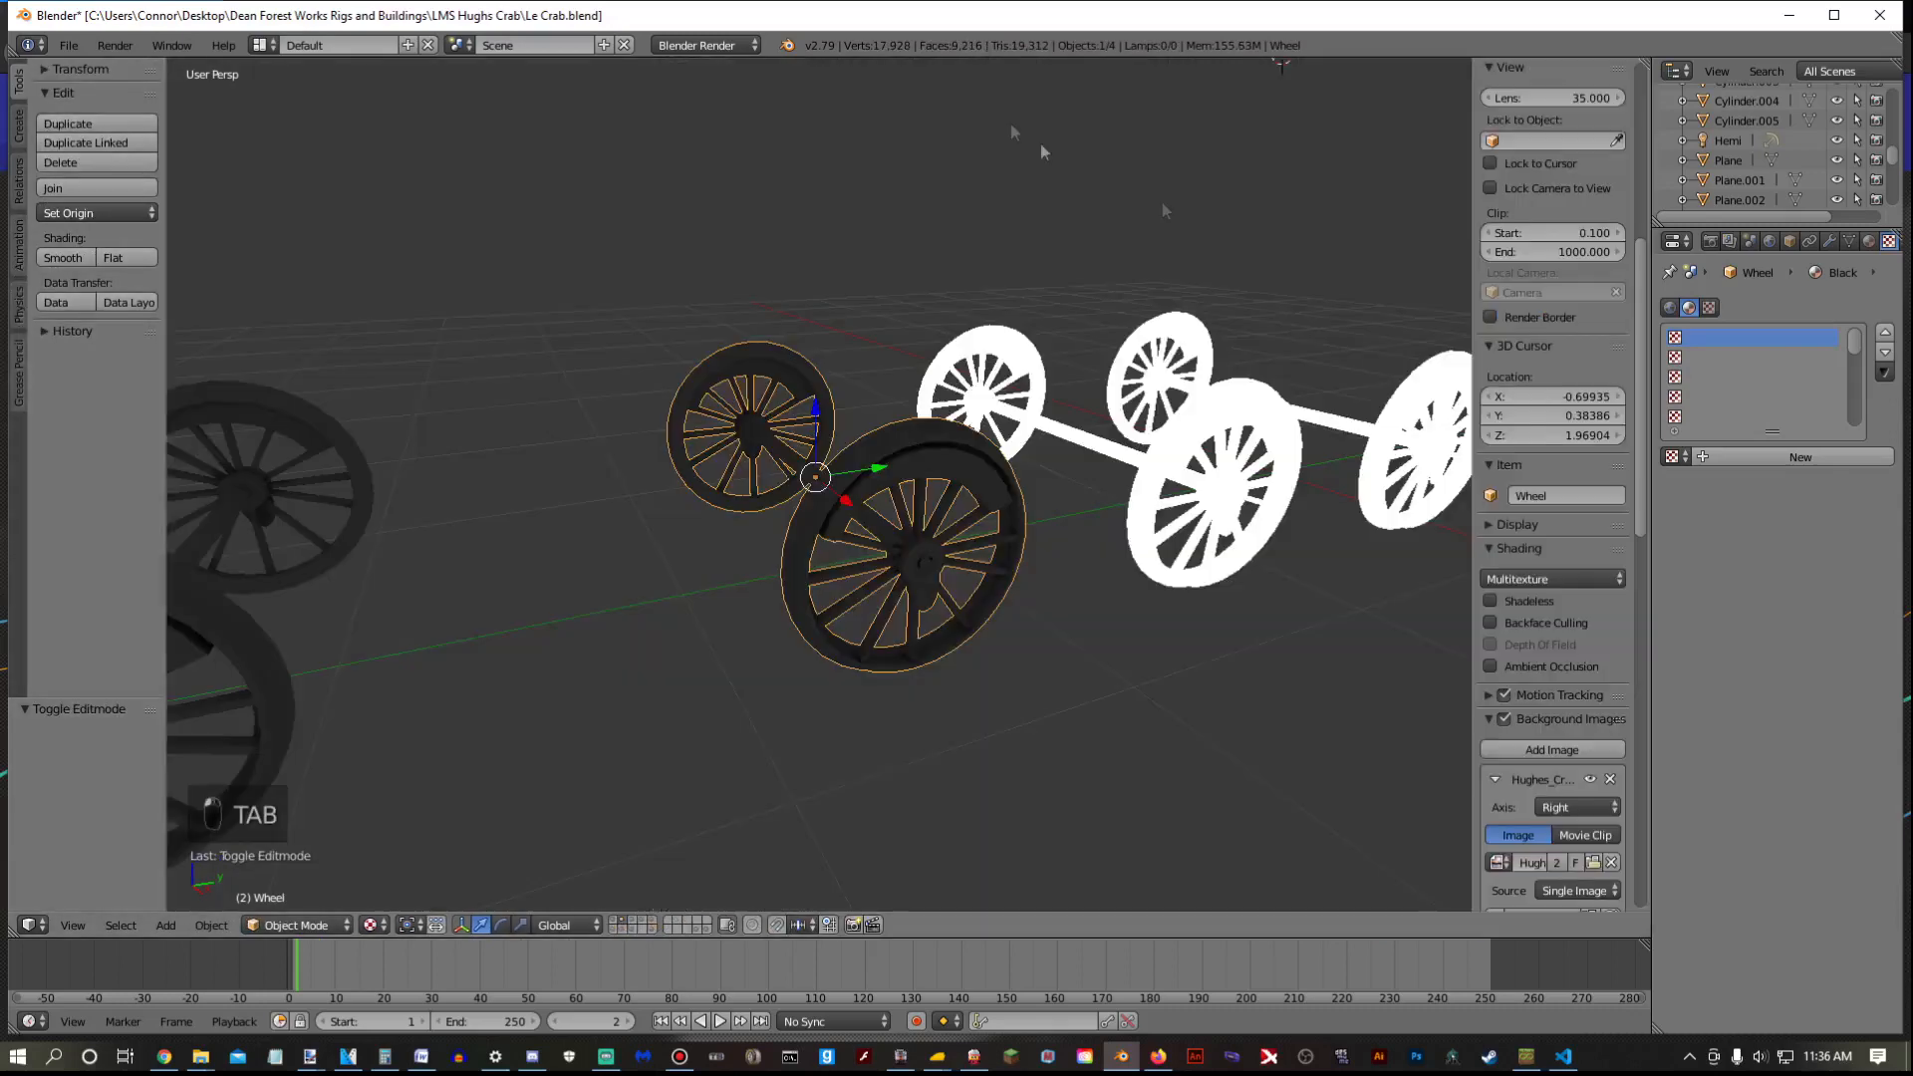
Remove the Black material from Wheel and assign the existing Wheels material instead
{"action": "left_click", "coordinate": [1869, 241]}
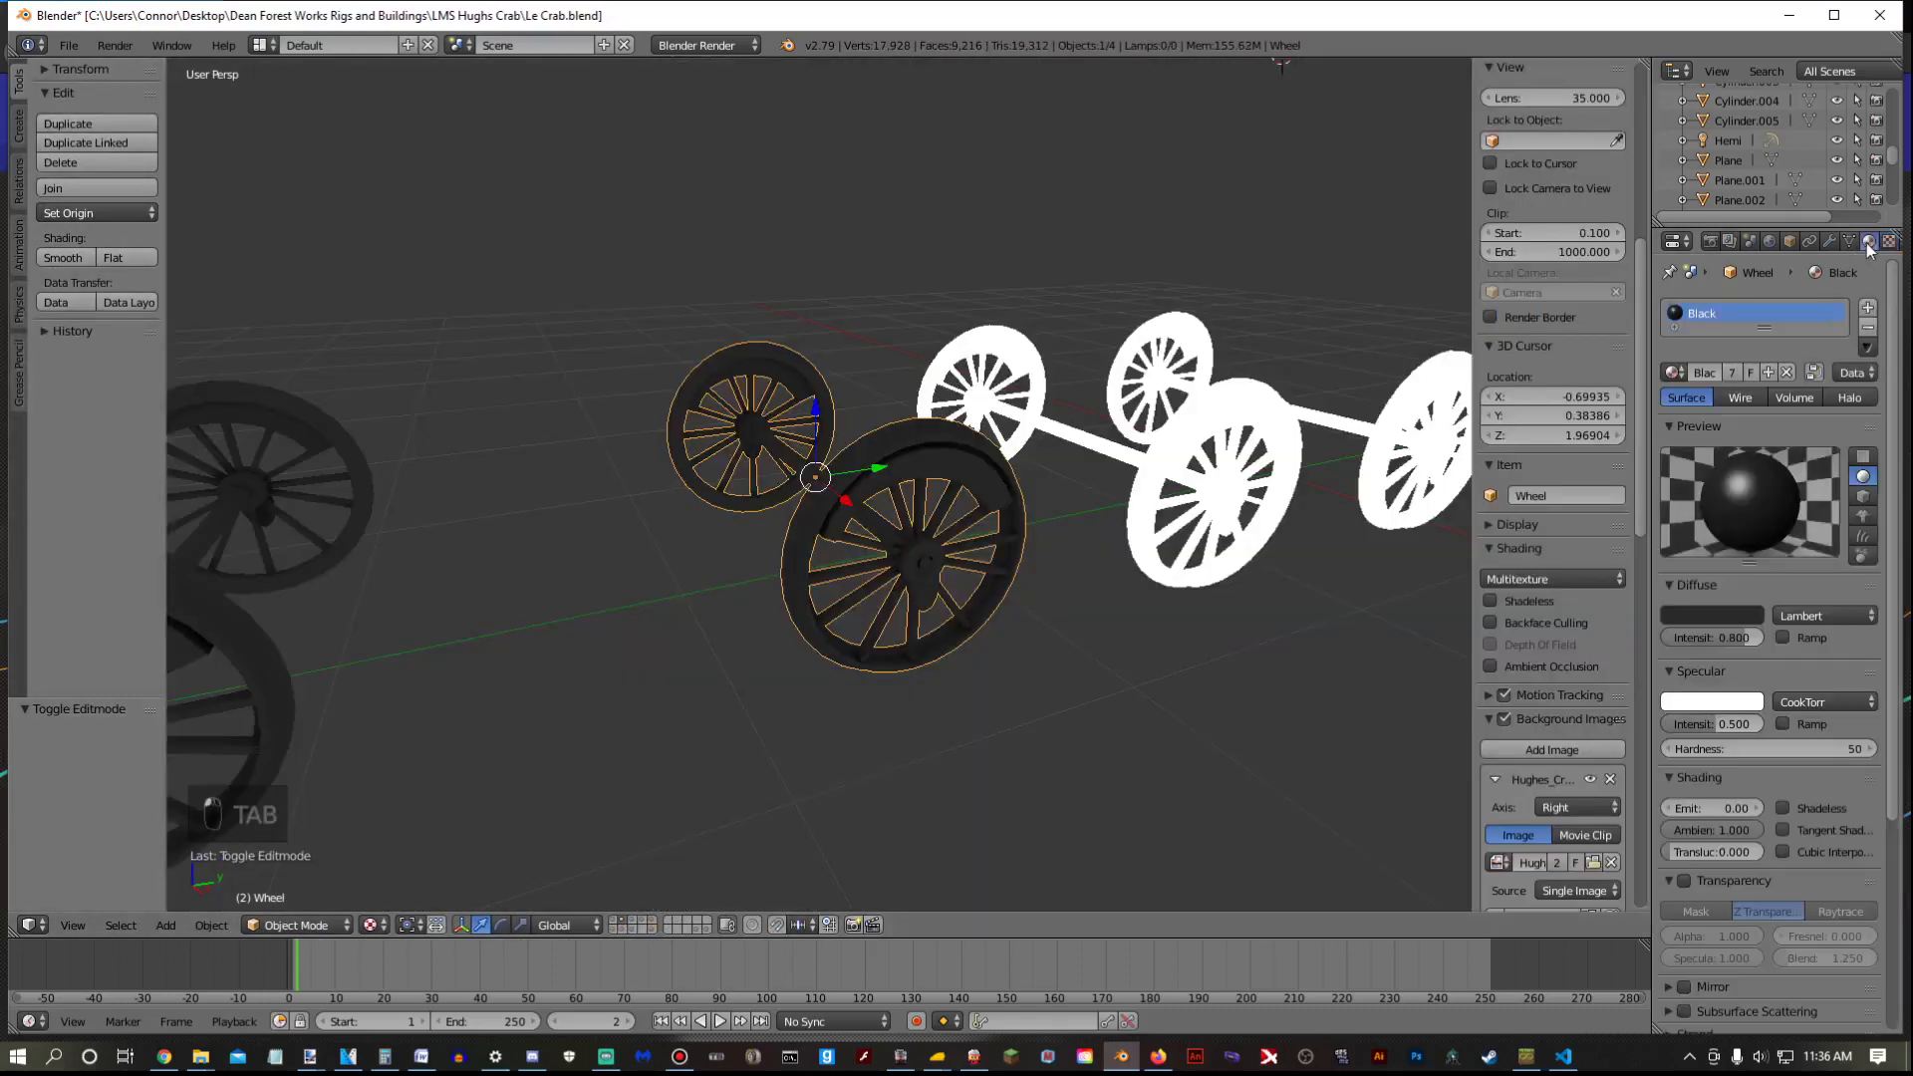
{"action": "left_click", "coordinate": [1868, 328]}
{"action": "left_click", "coordinate": [1673, 373]}
{"action": "scroll", "coordinate": [1556, 444], "scroll_direction": "down", "scroll_amount": 20}
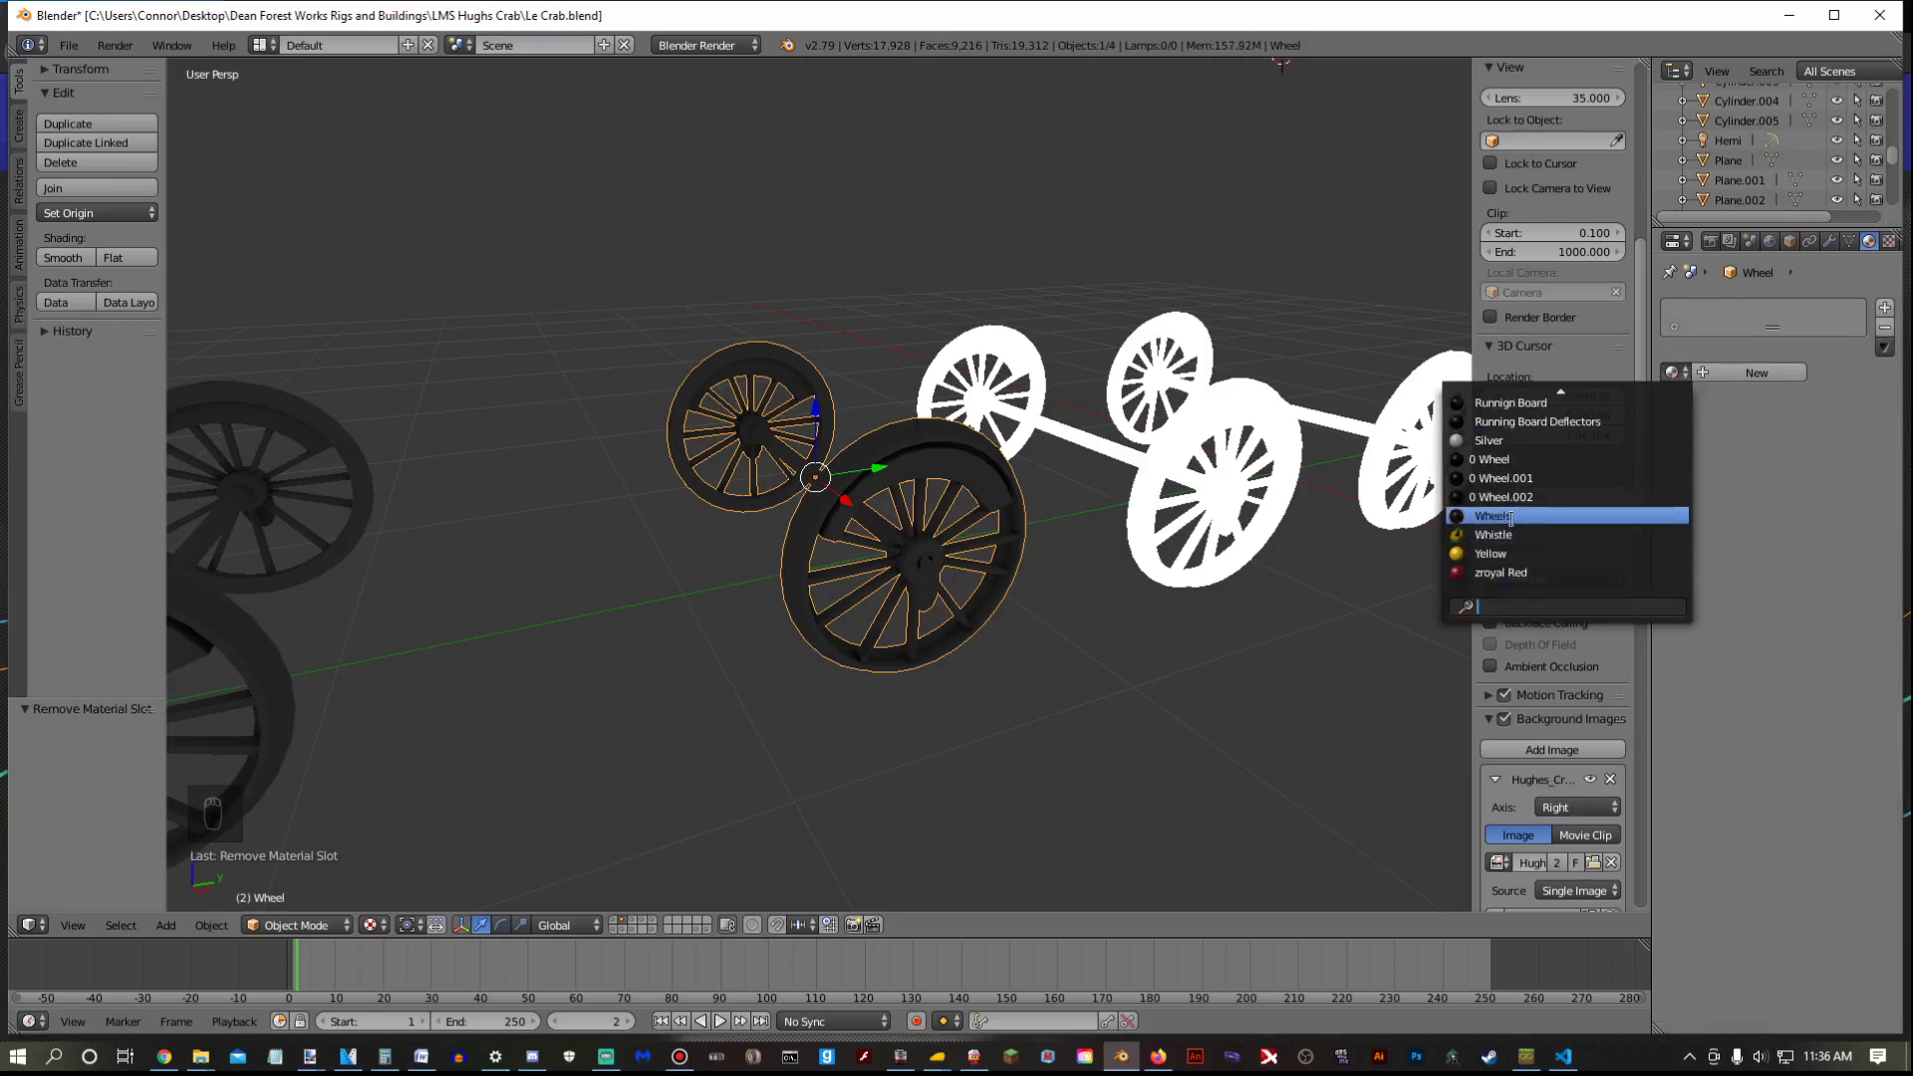
{"action": "left_click", "coordinate": [1494, 515]}
Select the Wheel.001 wheel set and unwrap its whole mesh with Smart UV Project at a 0.01 island margin
{"action": "right_click", "coordinate": [1260, 498]}
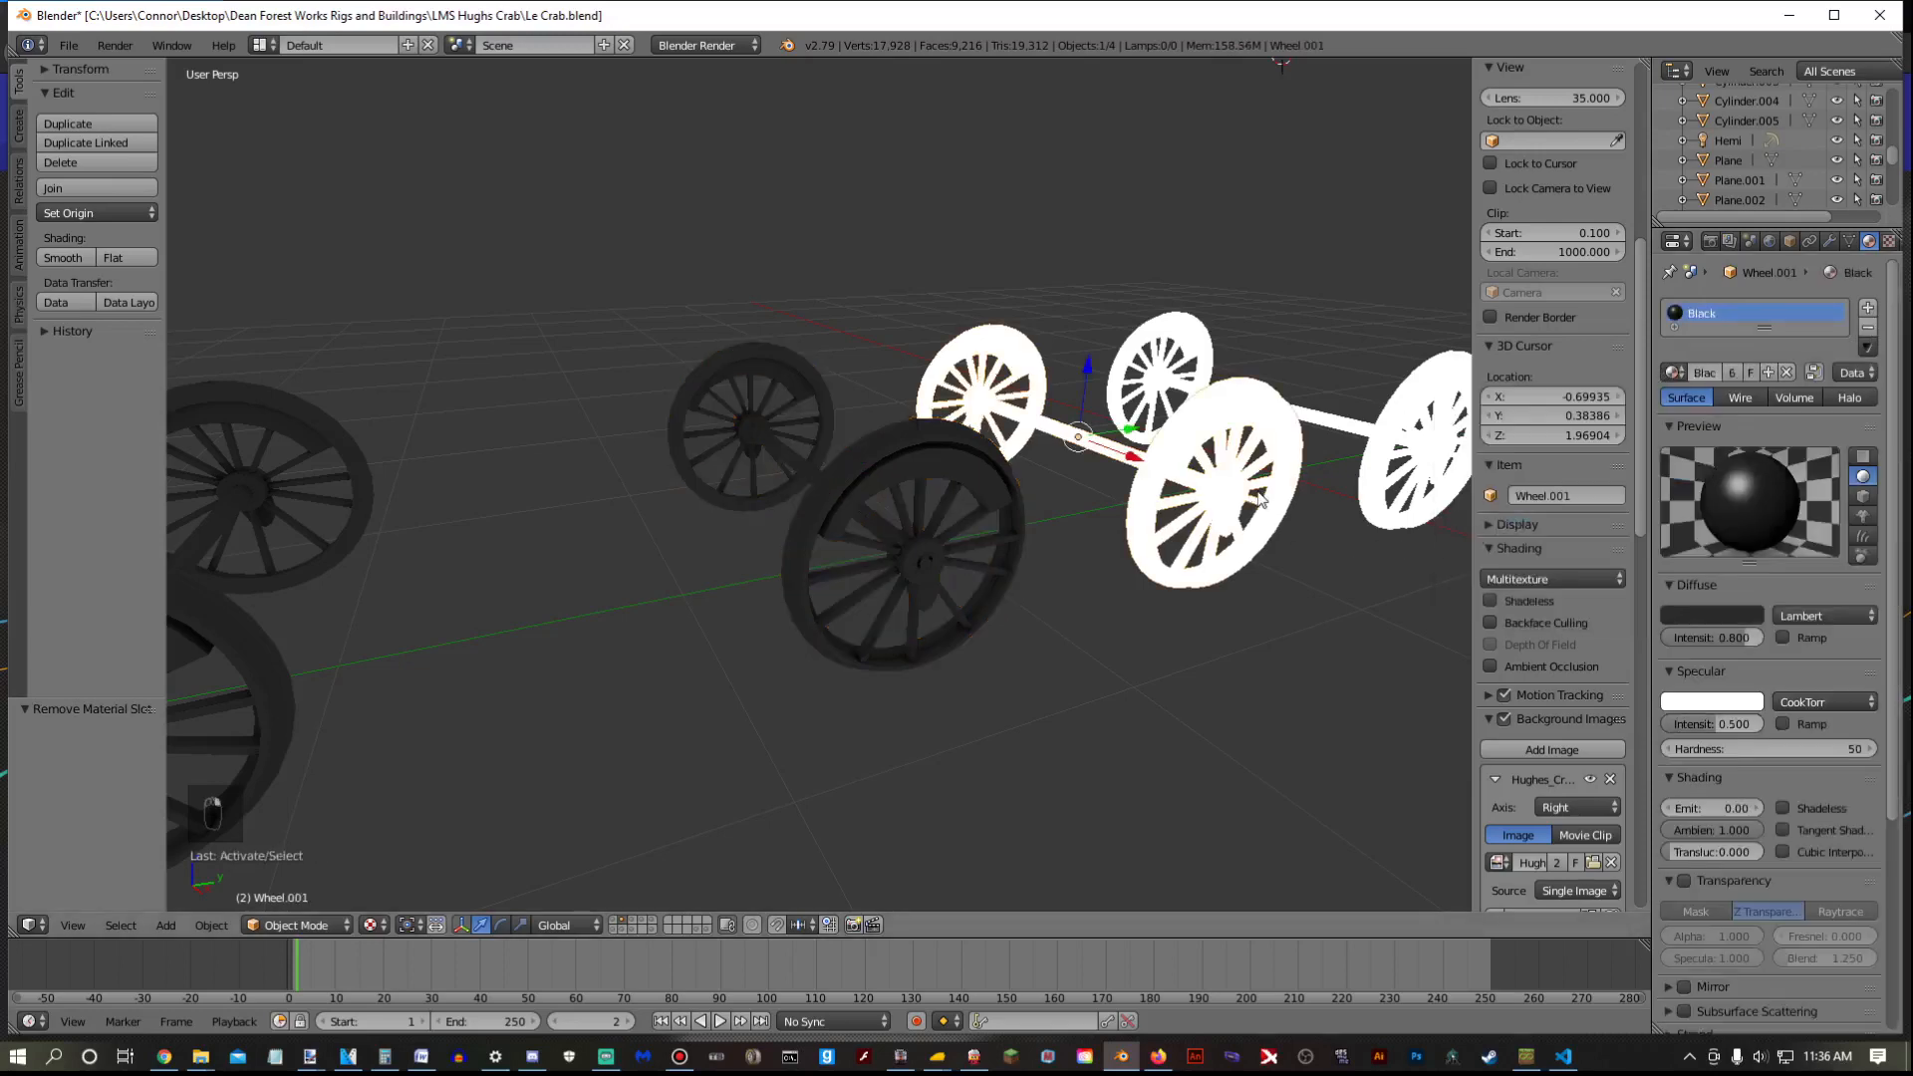
{"action": "key", "text": "Tab"}
{"action": "key", "text": "a"}
{"action": "key", "text": "a"}
{"action": "key", "text": "a"}
{"action": "key", "text": "a"}
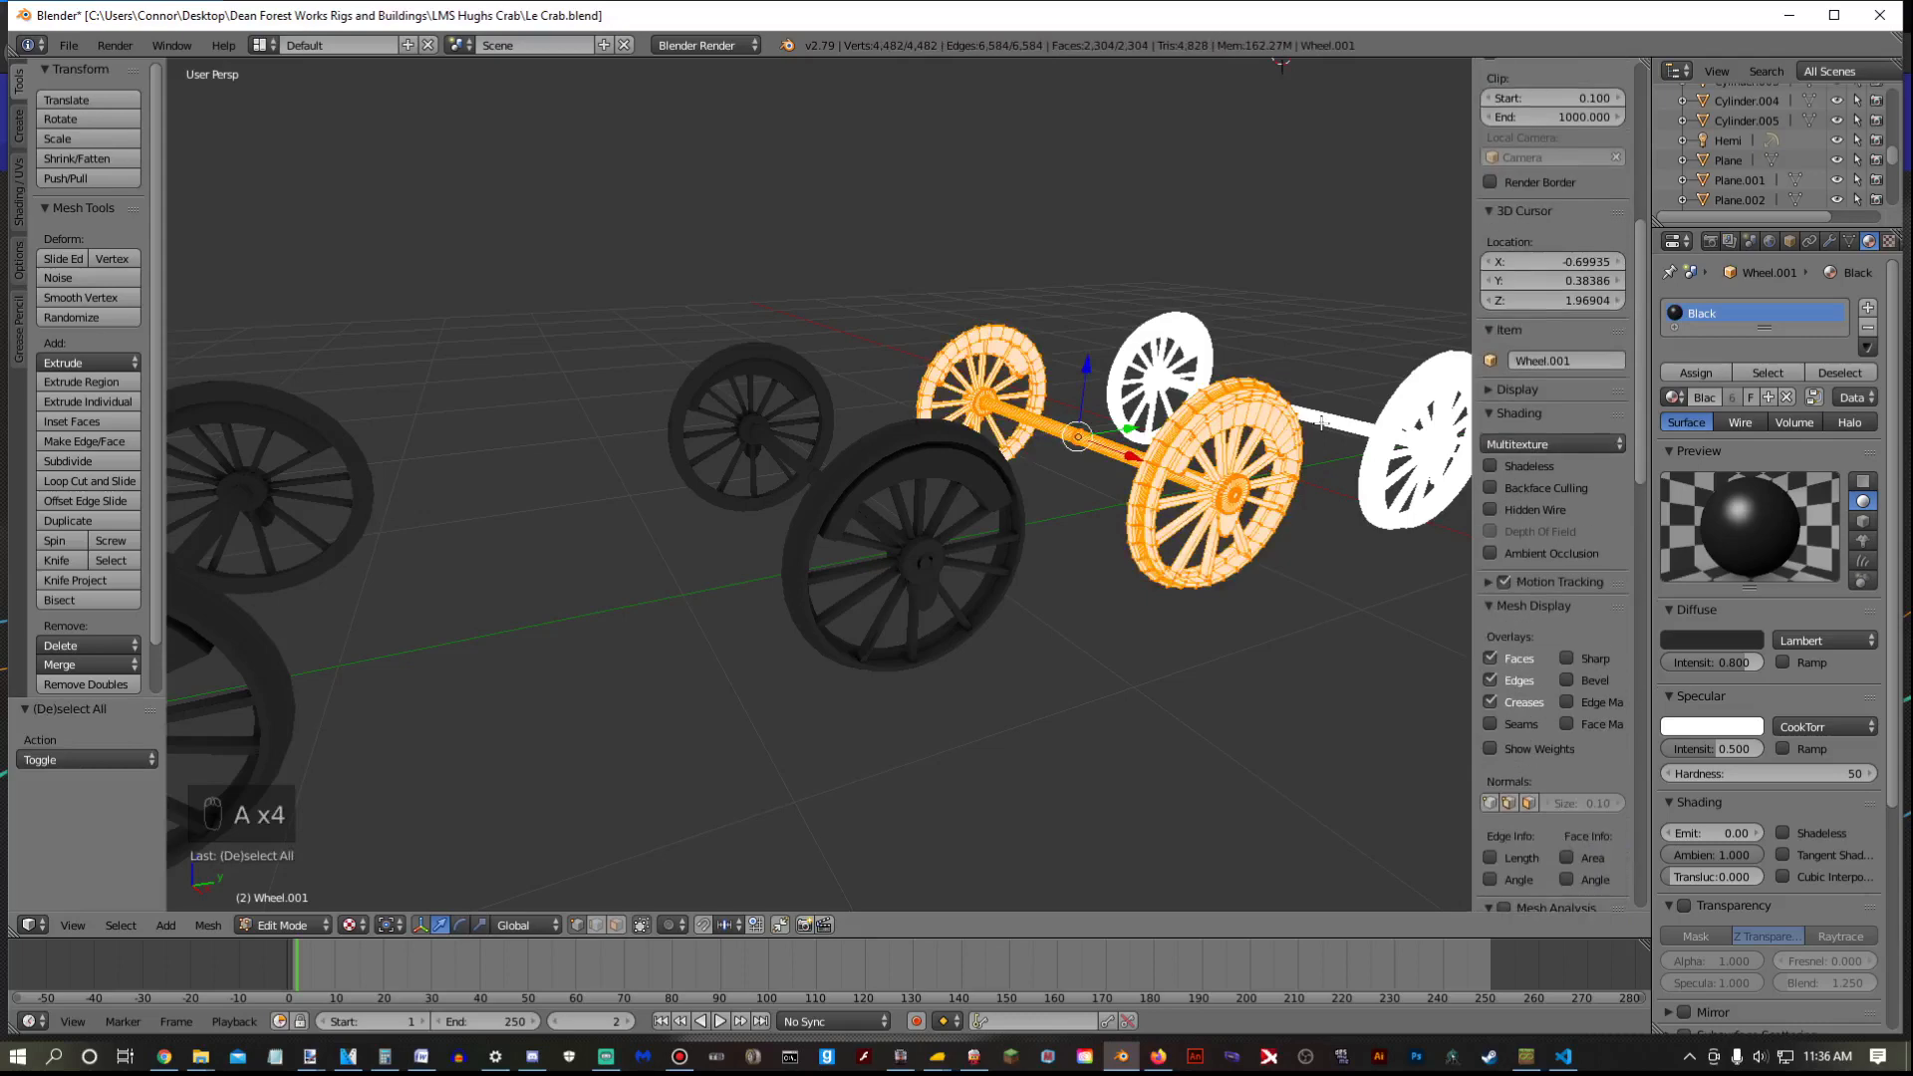
{"action": "key", "text": "u"}
{"action": "left_click", "coordinate": [1322, 422]}
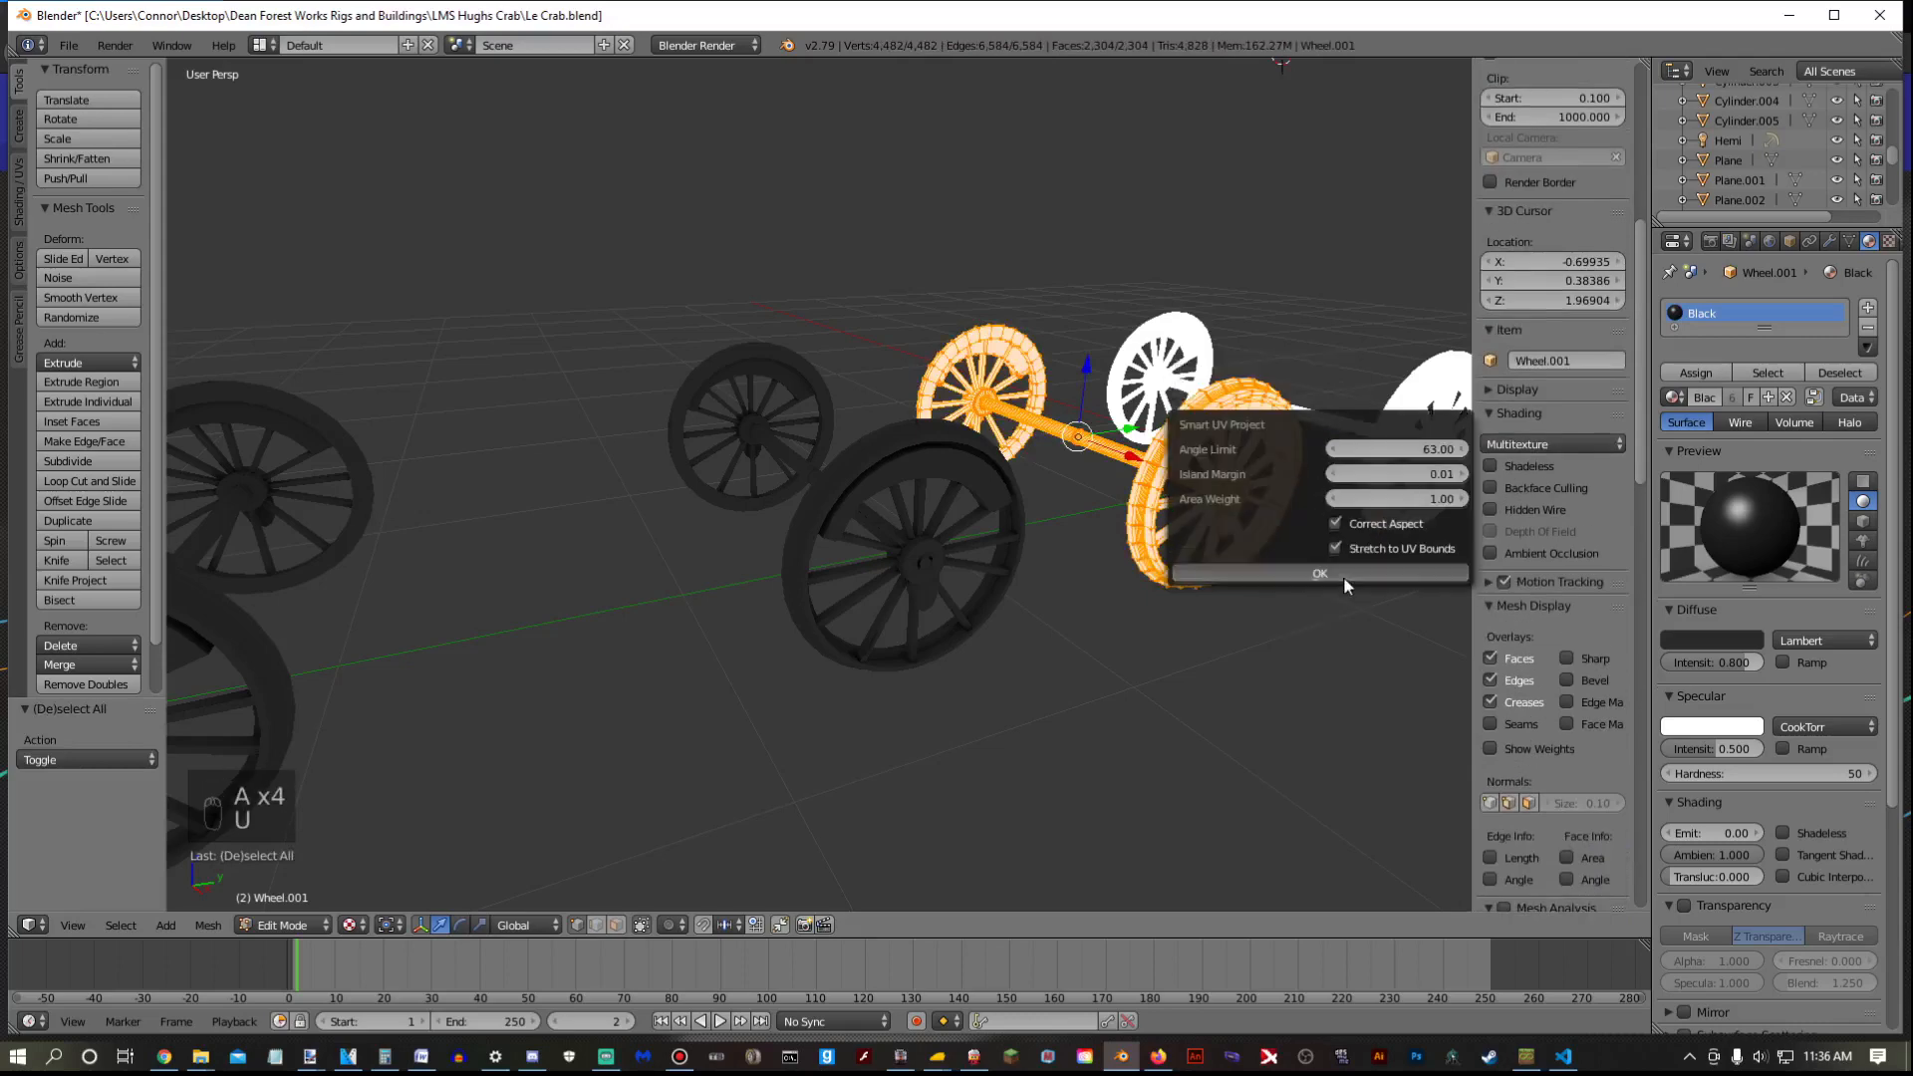
{"action": "left_click", "coordinate": [1343, 576]}
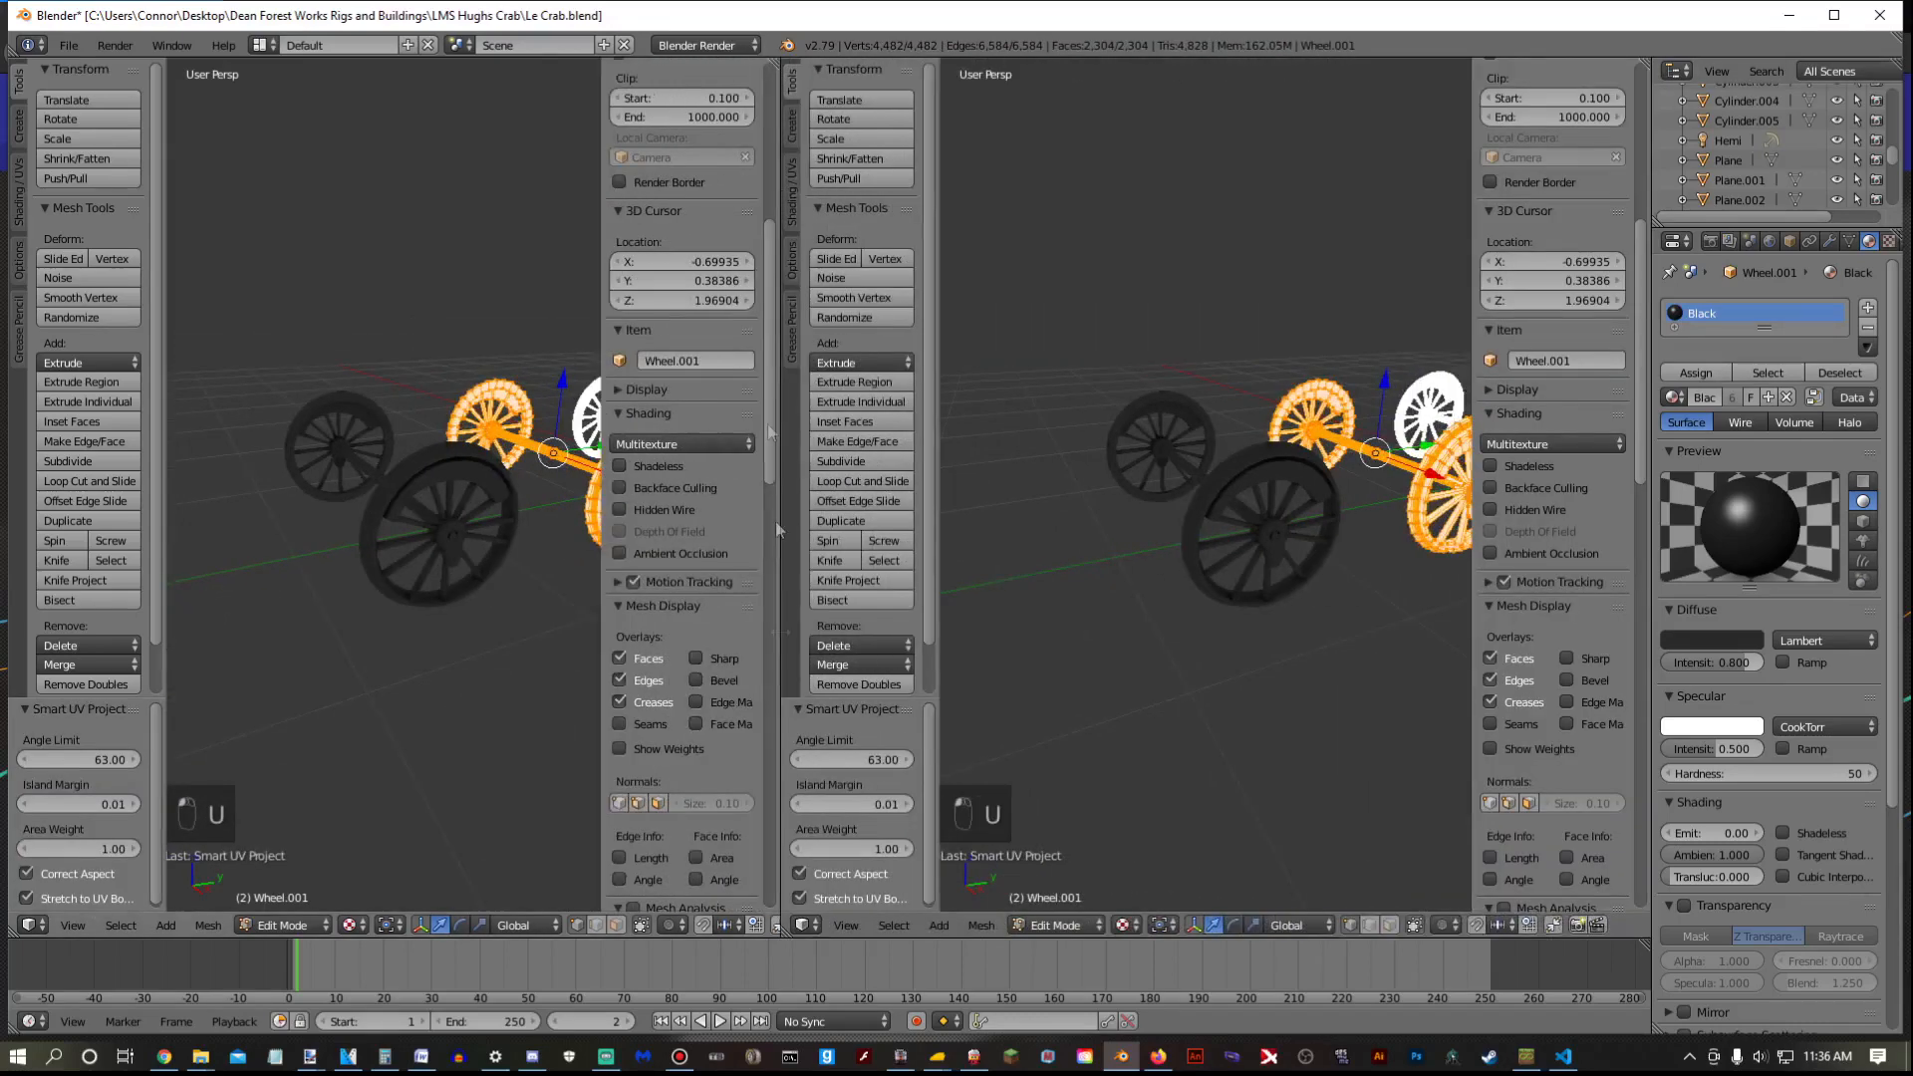
Load Wheels1.tga from the Bogey folder onto Wheel.001's UVs in a UV/Image Editor, close that editor and return to Object Mode
{"action": "left_click", "coordinate": [804, 925]}
{"action": "left_click", "coordinate": [823, 771]}
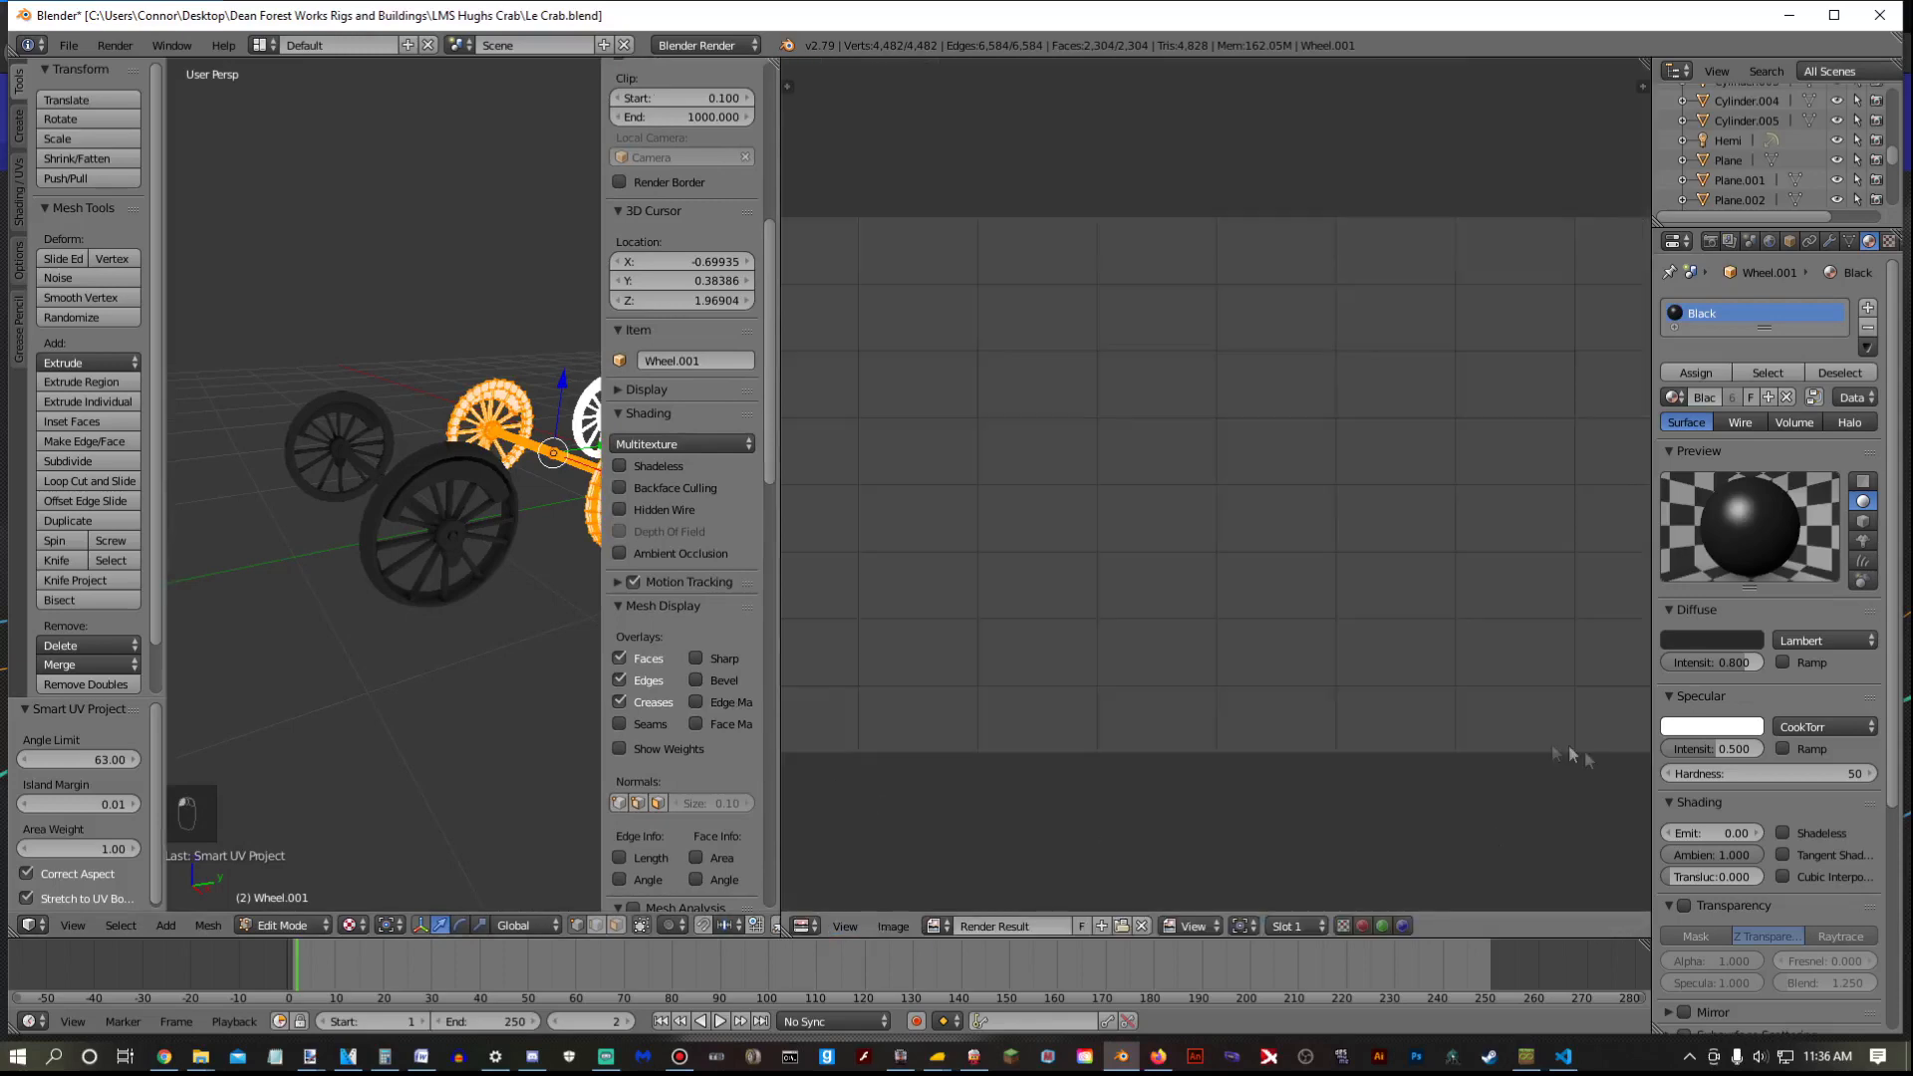
{"action": "left_click", "coordinate": [1142, 925]}
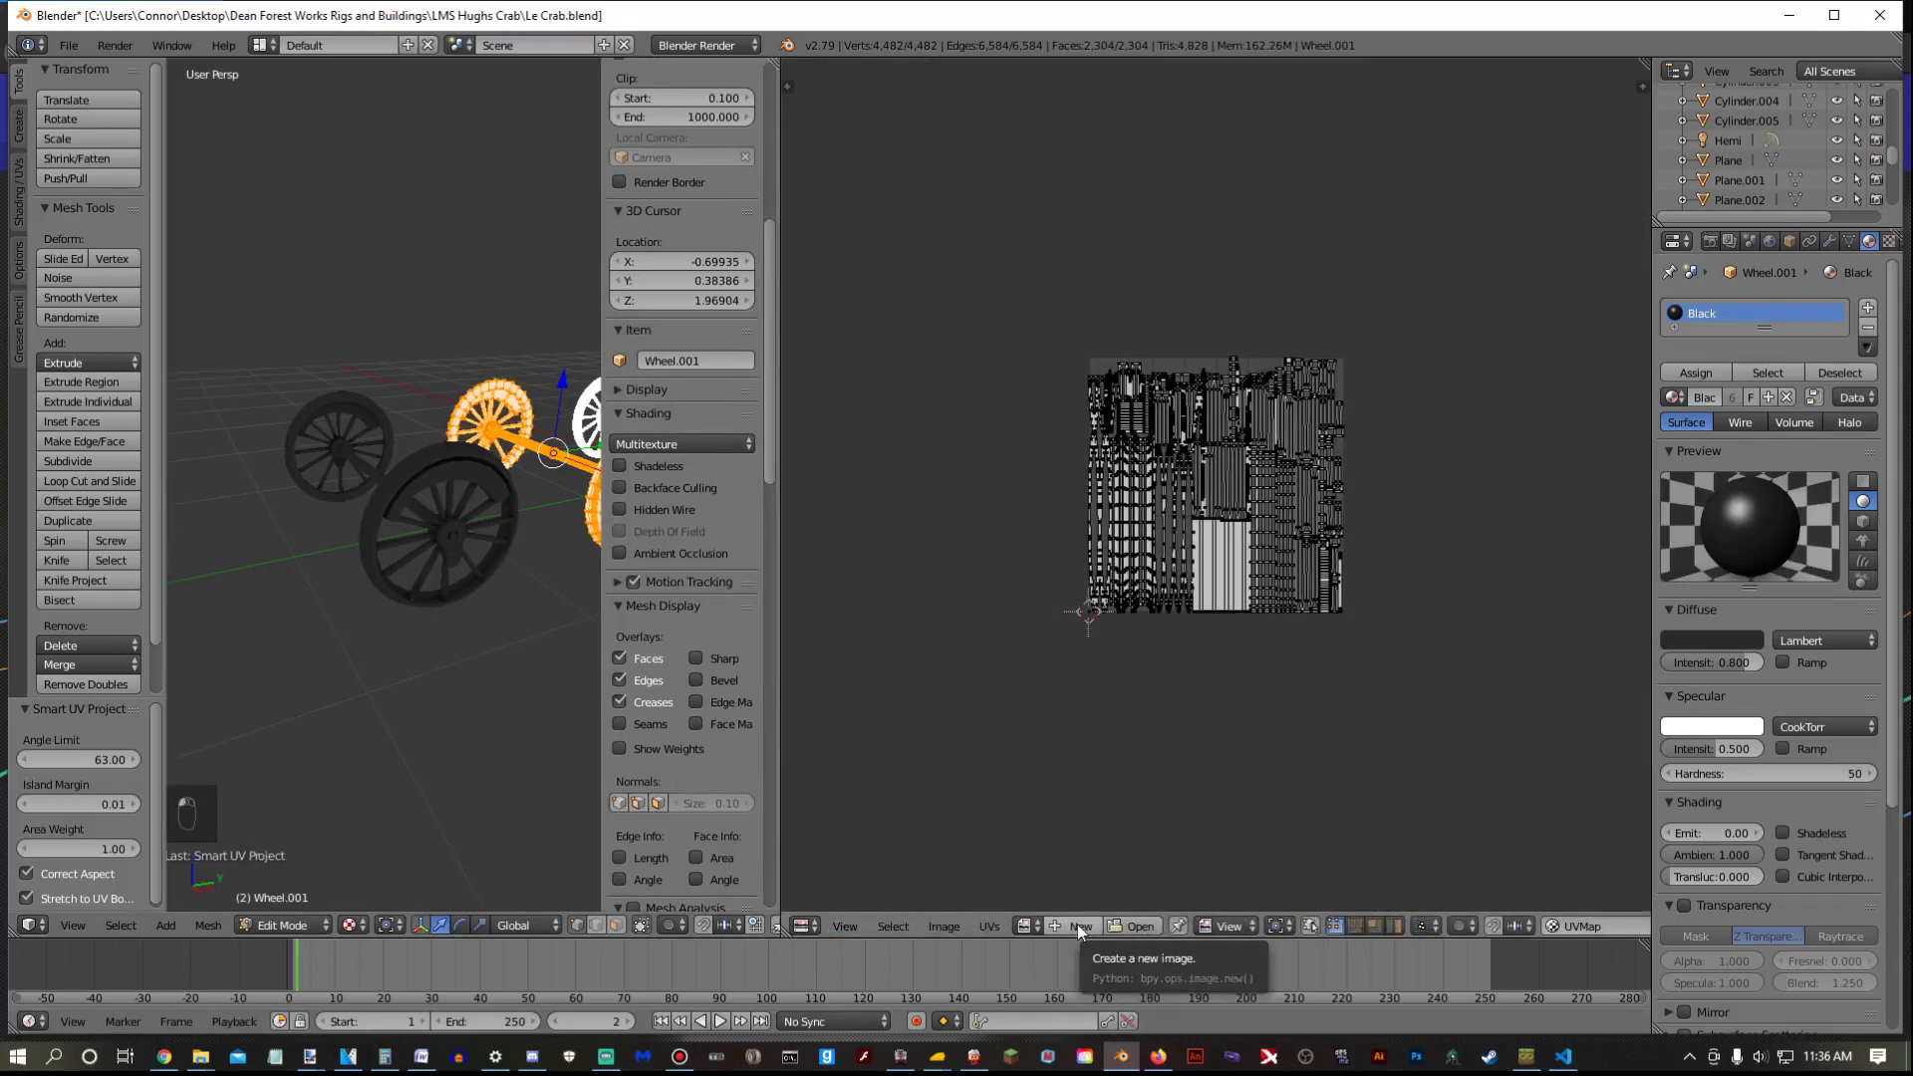
{"action": "left_click", "coordinate": [1137, 925]}
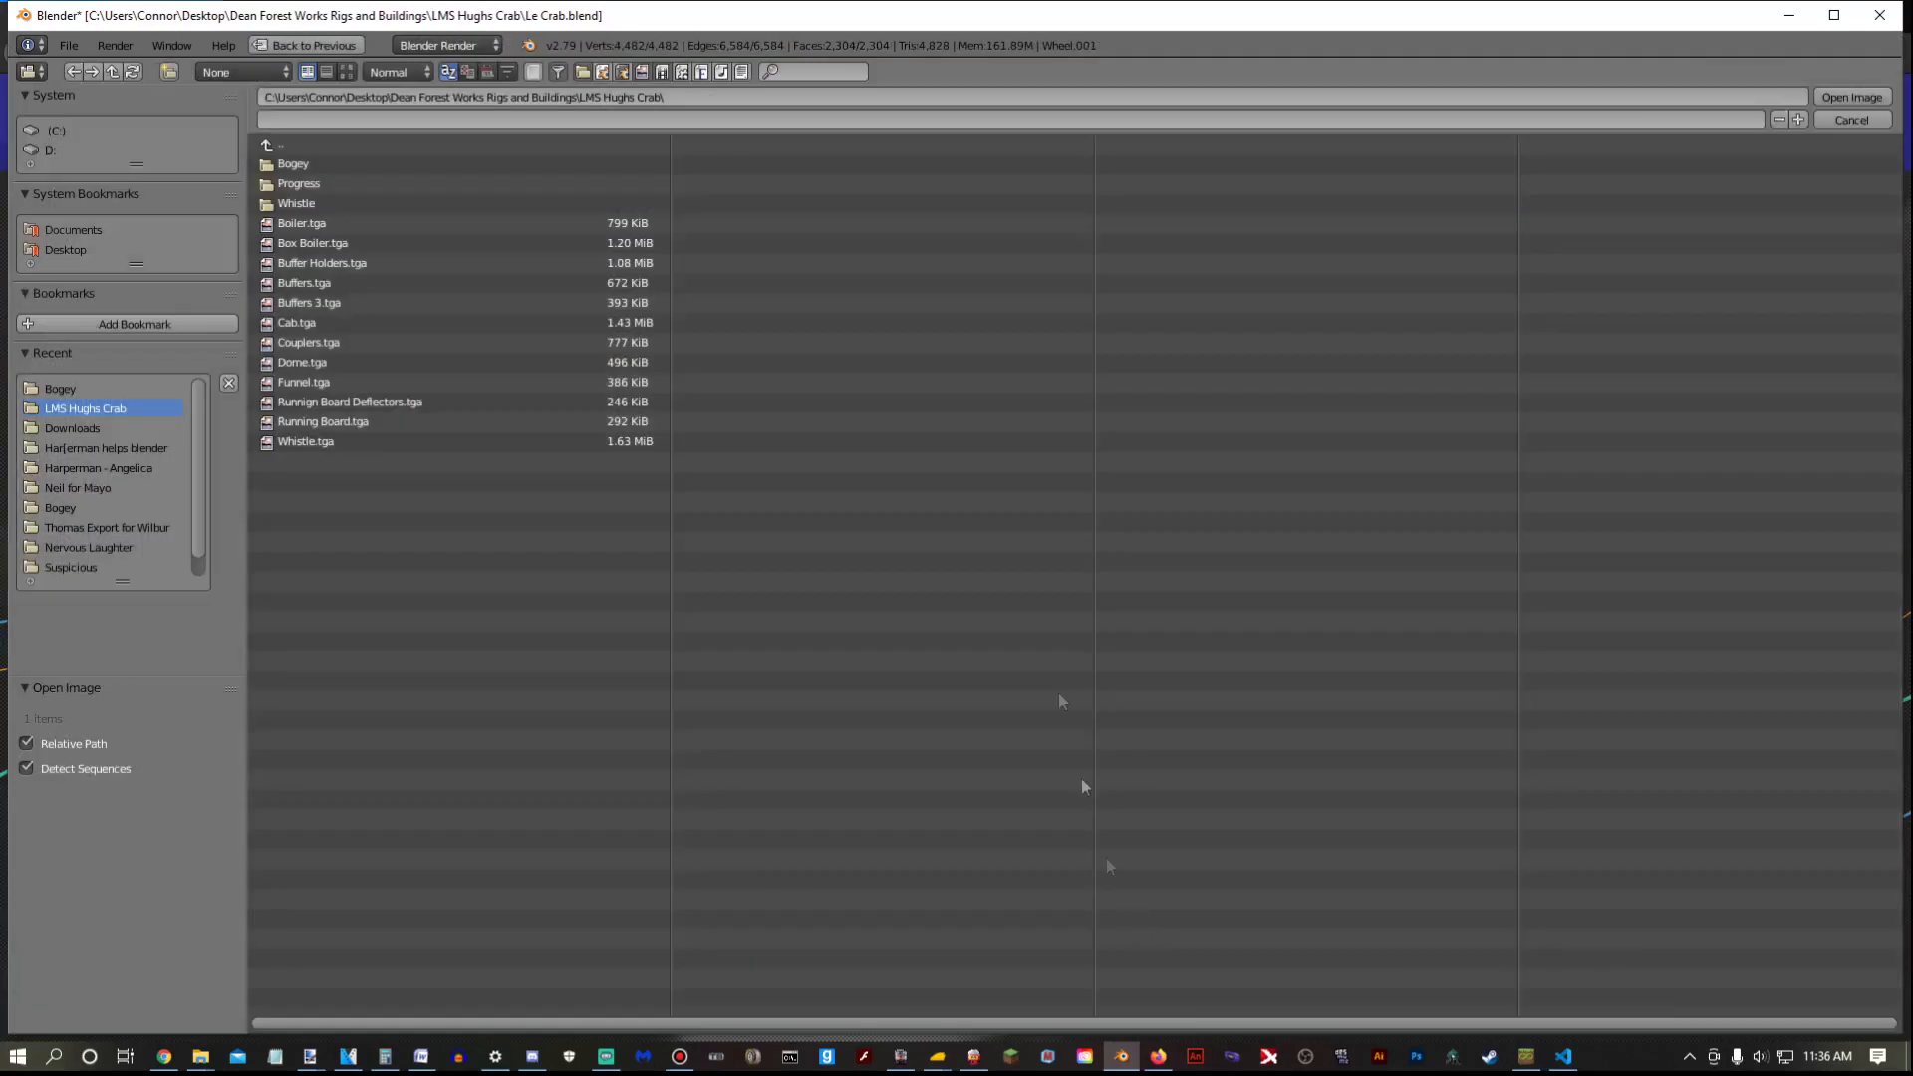
{"action": "left_click", "coordinate": [315, 189]}
{"action": "double_click", "coordinate": [320, 163]}
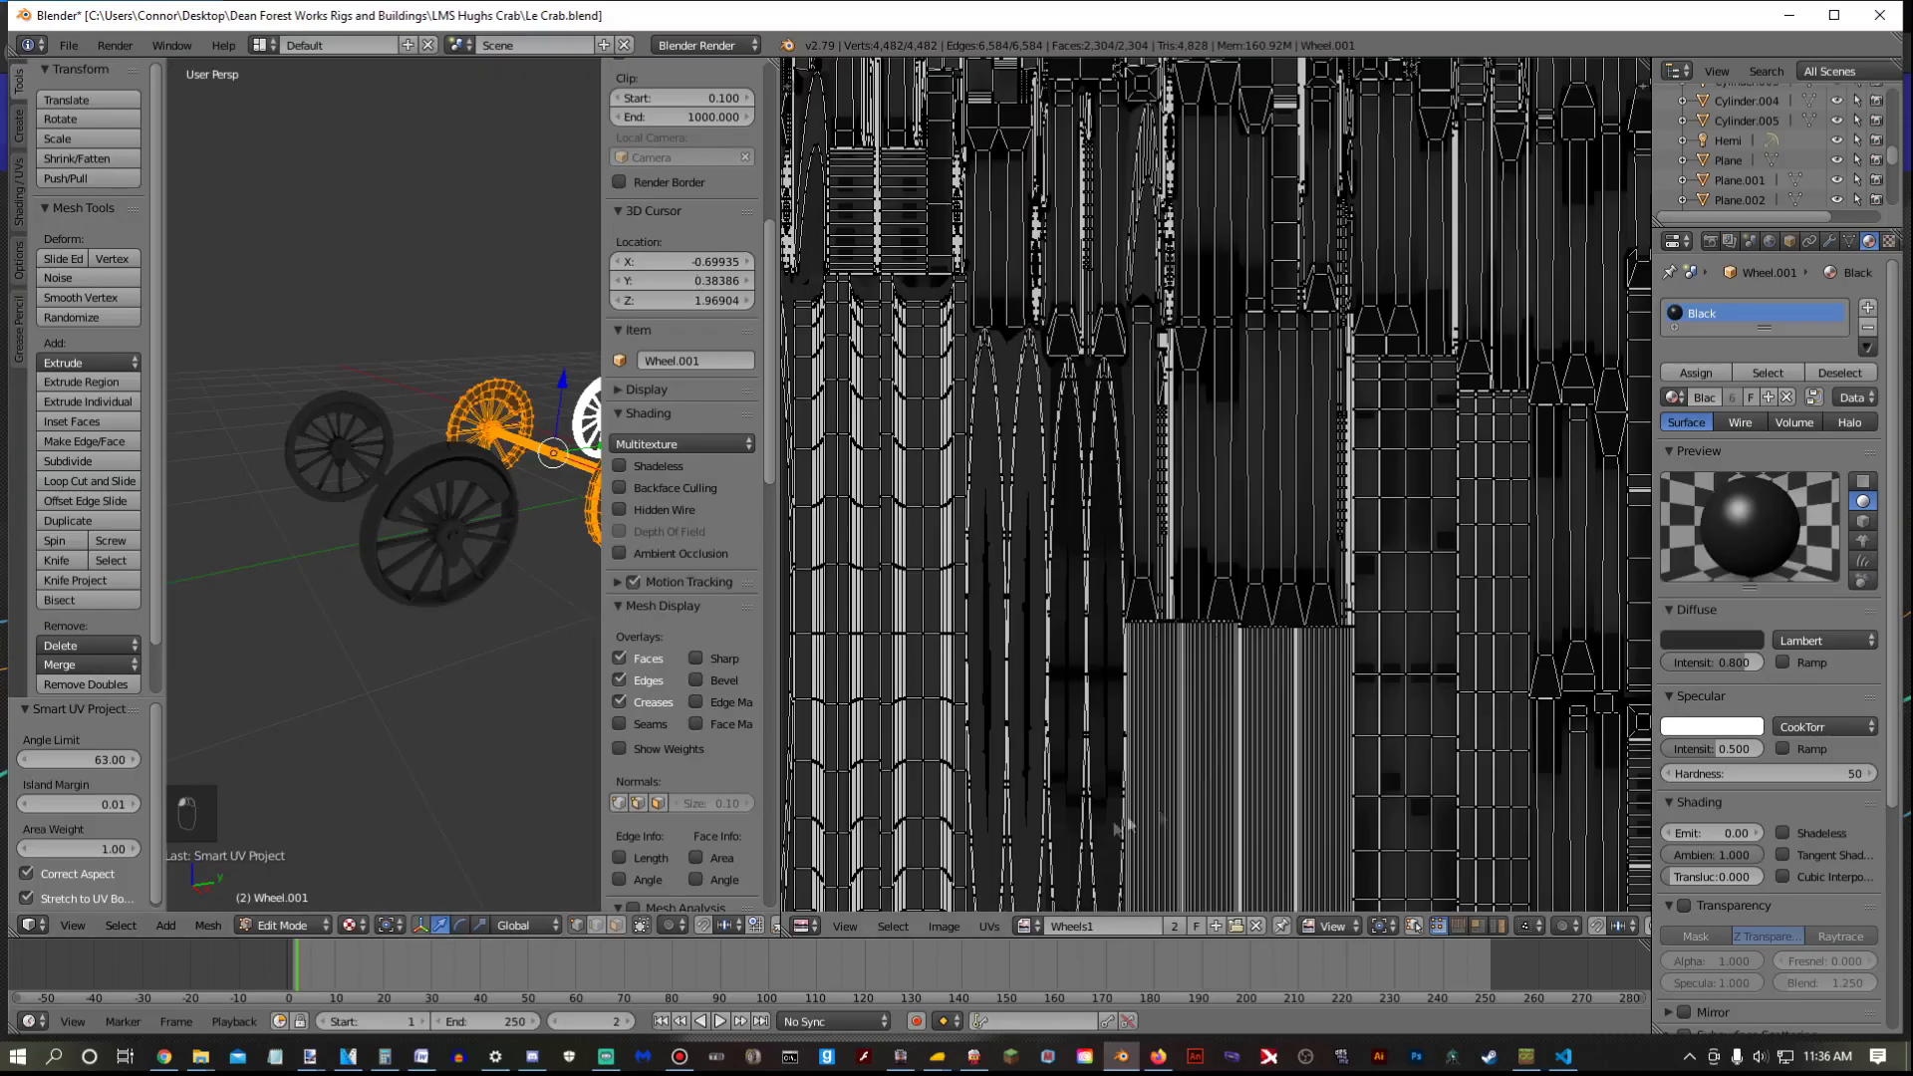
{"action": "left_click_drag", "start_coordinate": [778, 62], "coordinate": [1528, 218]}
{"action": "key", "text": "Tab"}
Remove the Black material from Wheel.001 and assign the existing Wheels material in its place
{"action": "left_click", "coordinate": [1868, 327]}
{"action": "left_click", "coordinate": [1670, 371]}
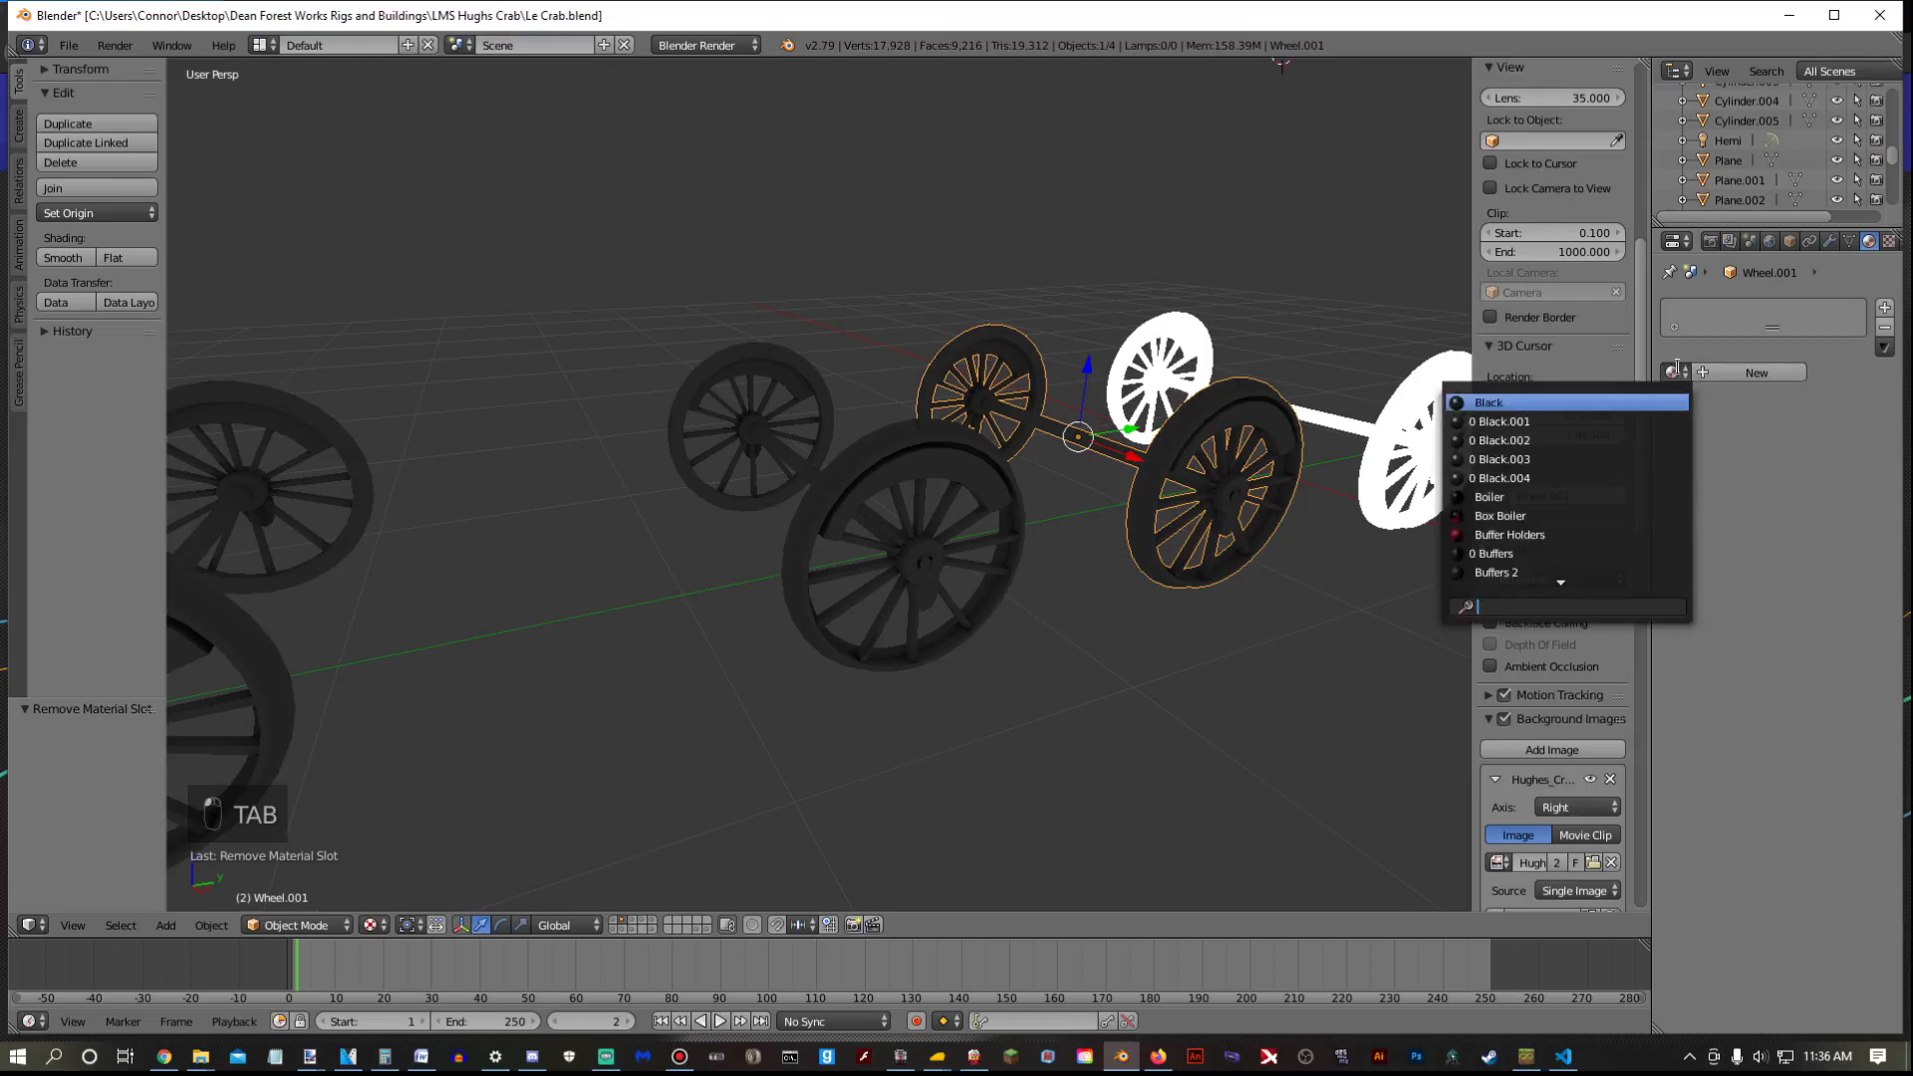
{"action": "scroll", "coordinate": [1585, 460], "scroll_direction": "down", "scroll_amount": 10}
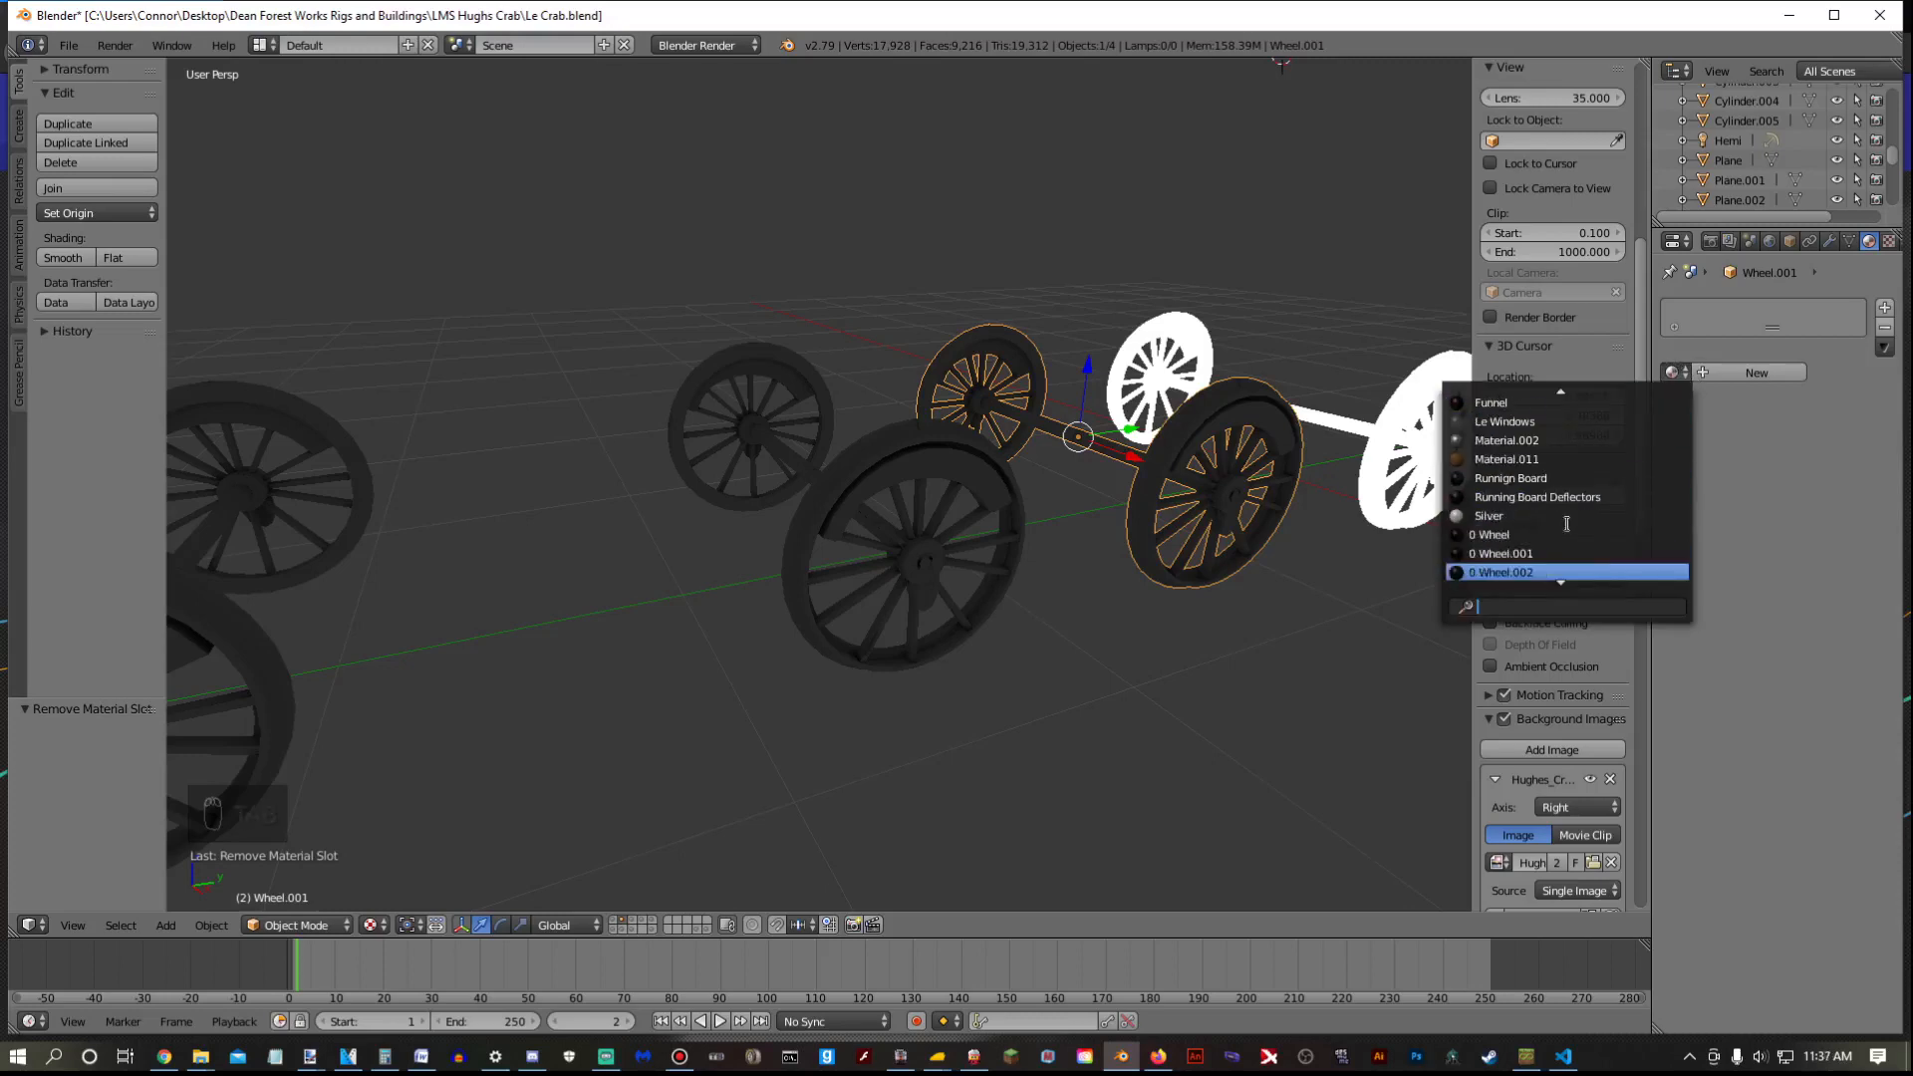
{"action": "left_click", "coordinate": [1503, 519]}
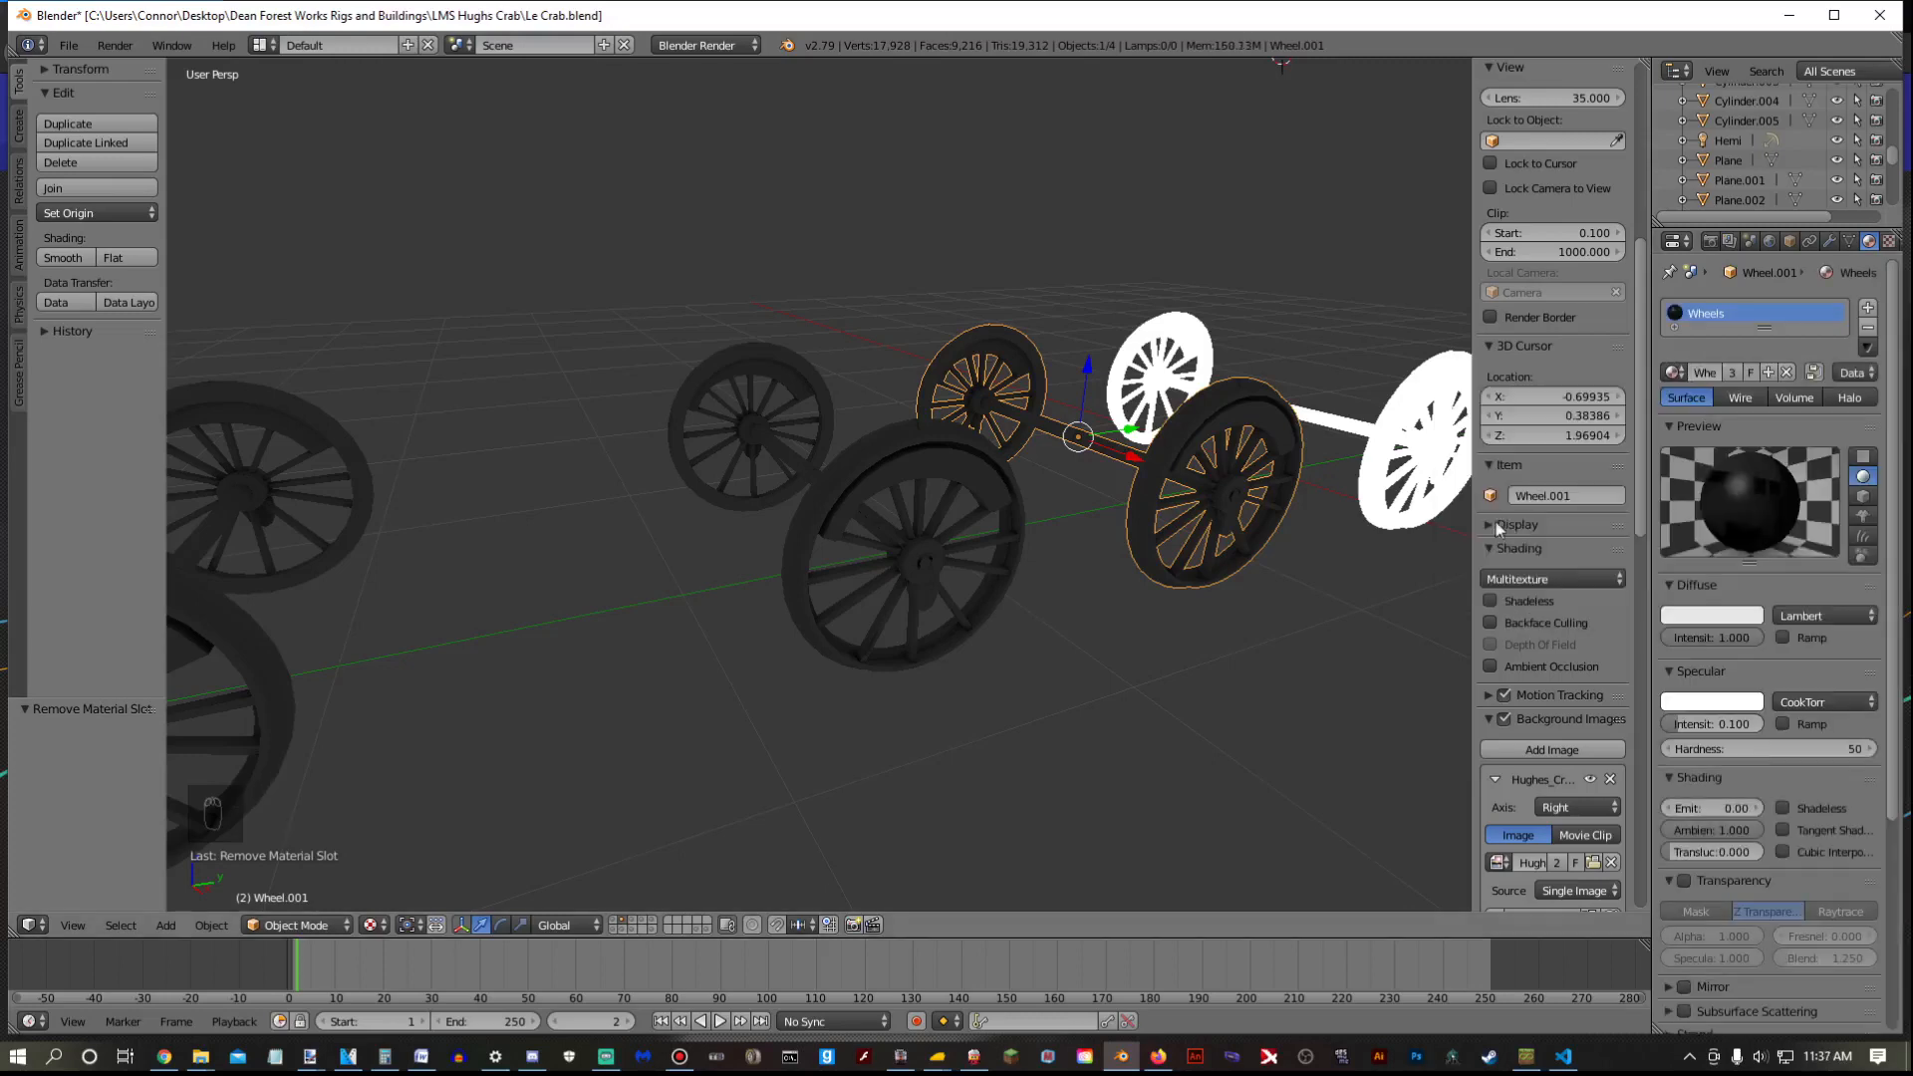
Select the remaining white wheel set, Wheel.002, and unwrap its whole mesh with Smart UV Project at a 0.01 island margin
{"action": "middle_click_drag", "start_coordinate": [1360, 501], "coordinate": [1223, 520], "text": "shift"}
{"action": "right_click", "coordinate": [1222, 514]}
{"action": "key", "text": "Tab"}
{"action": "key", "text": "a"}
{"action": "key", "text": "a"}
{"action": "key", "text": "a"}
{"action": "key", "text": "a"}
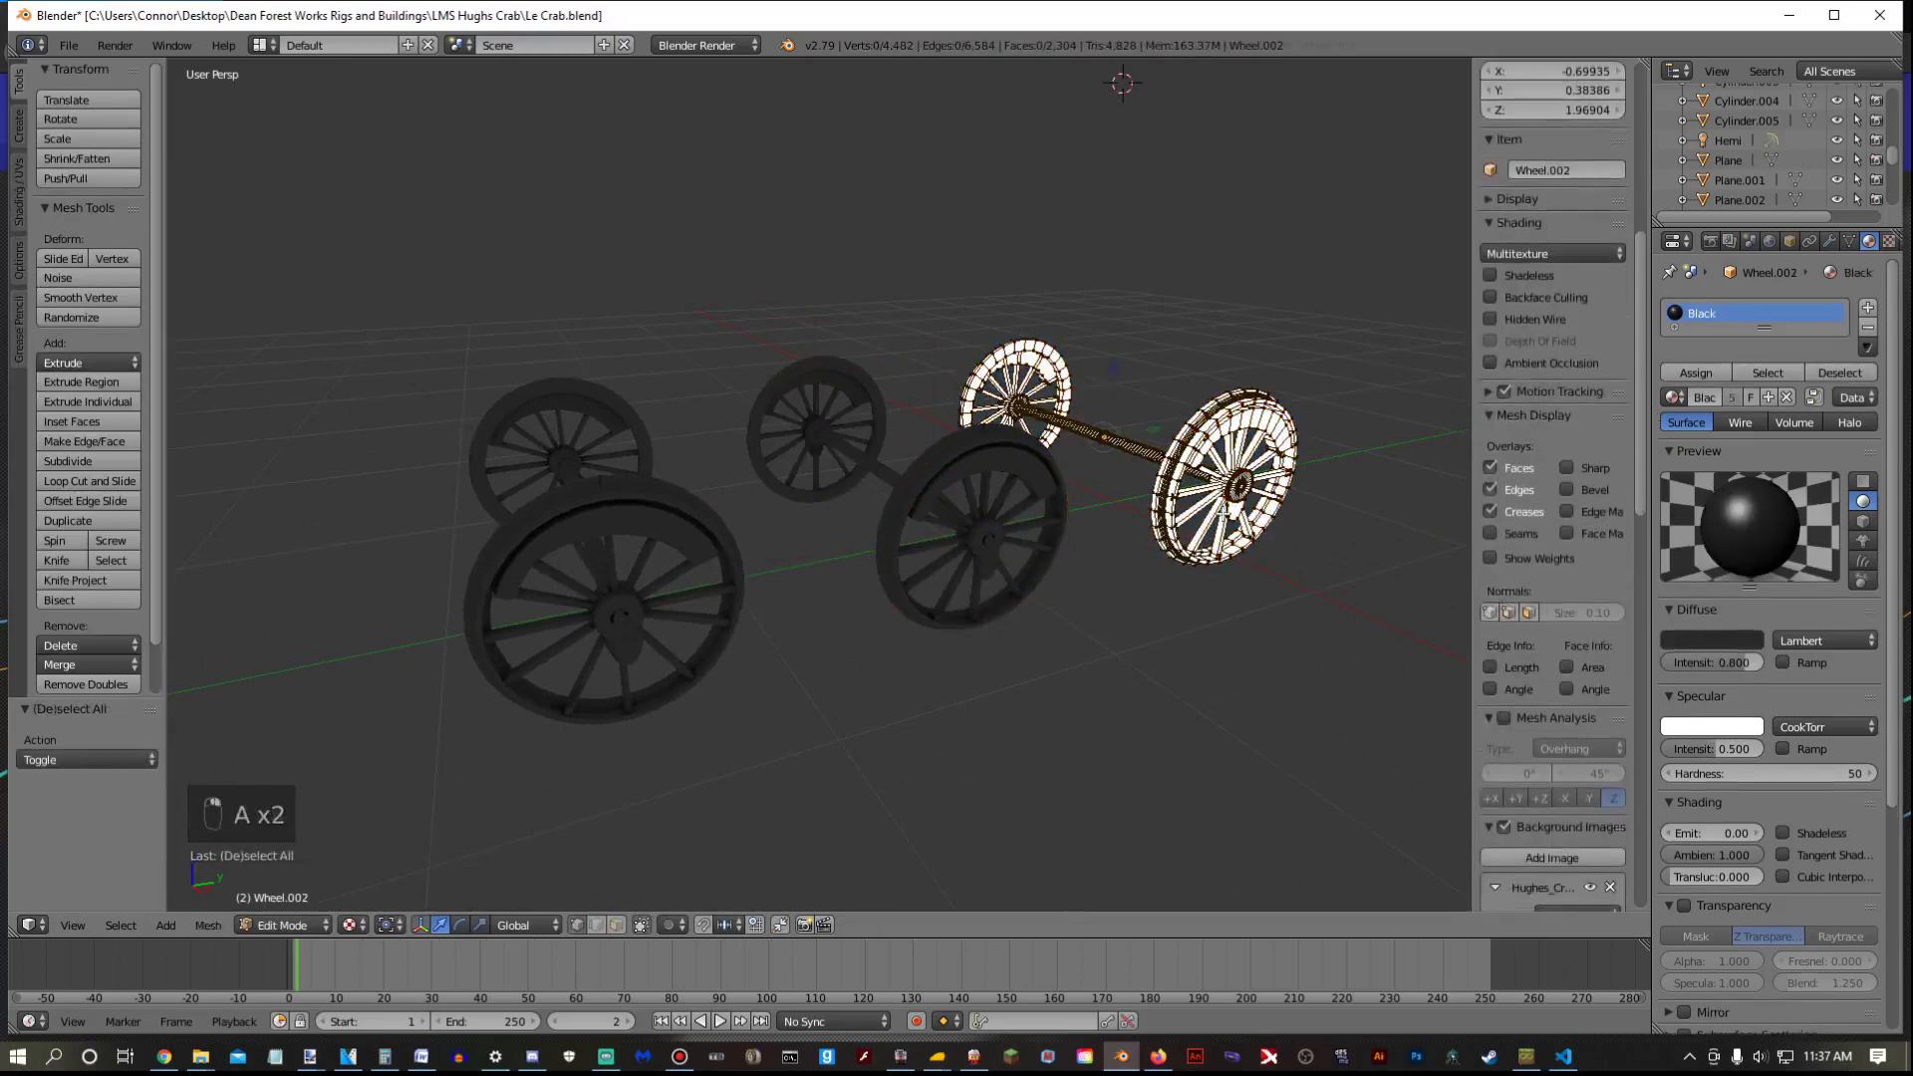
{"action": "key", "text": "u"}
{"action": "left_click", "coordinate": [1223, 510]}
{"action": "left_click", "coordinate": [1223, 662]}
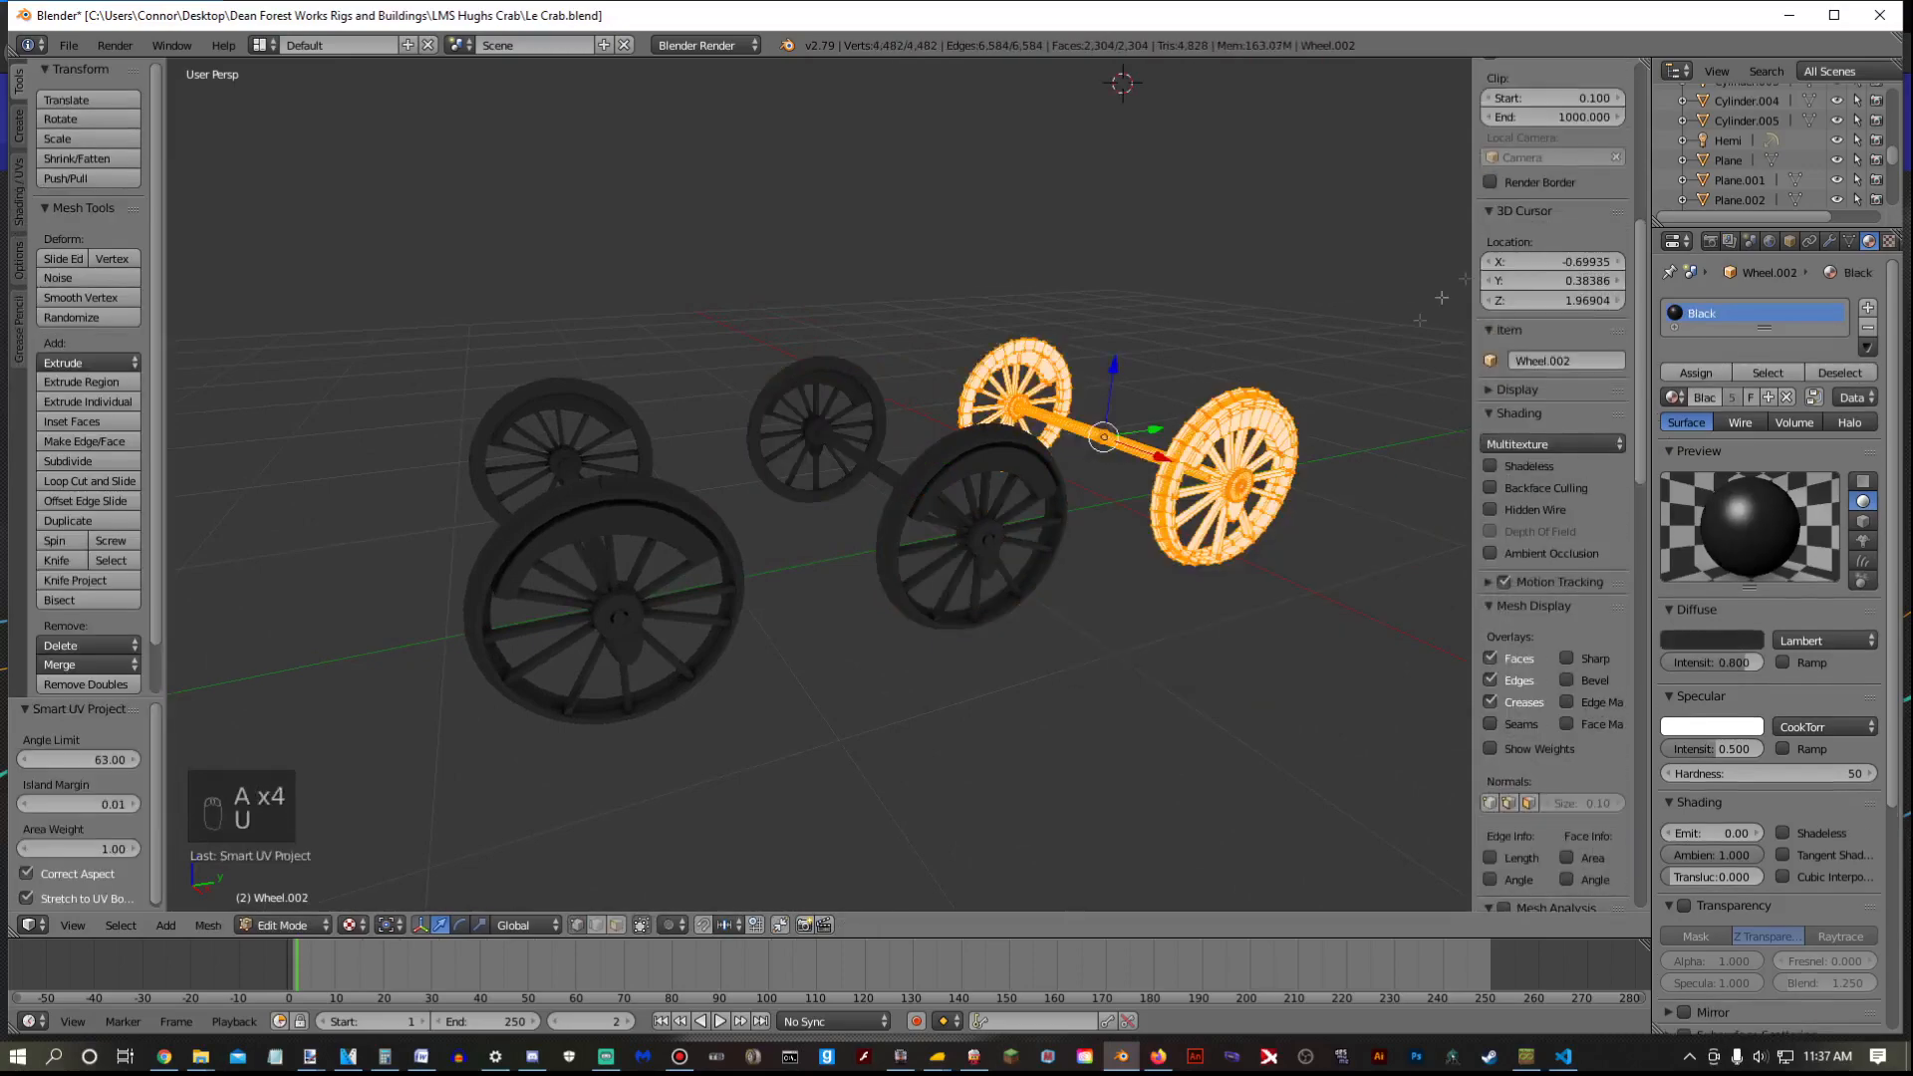
Map Wheels1.tga from the Bogey folder to Wheel.002's UVs in a split-off UV/Image Editor, close that editor and return to Object Mode
{"action": "left_click_drag", "start_coordinate": [1646, 62], "coordinate": [871, 867]}
{"action": "left_click", "coordinate": [855, 926]}
{"action": "left_click", "coordinate": [903, 772]}
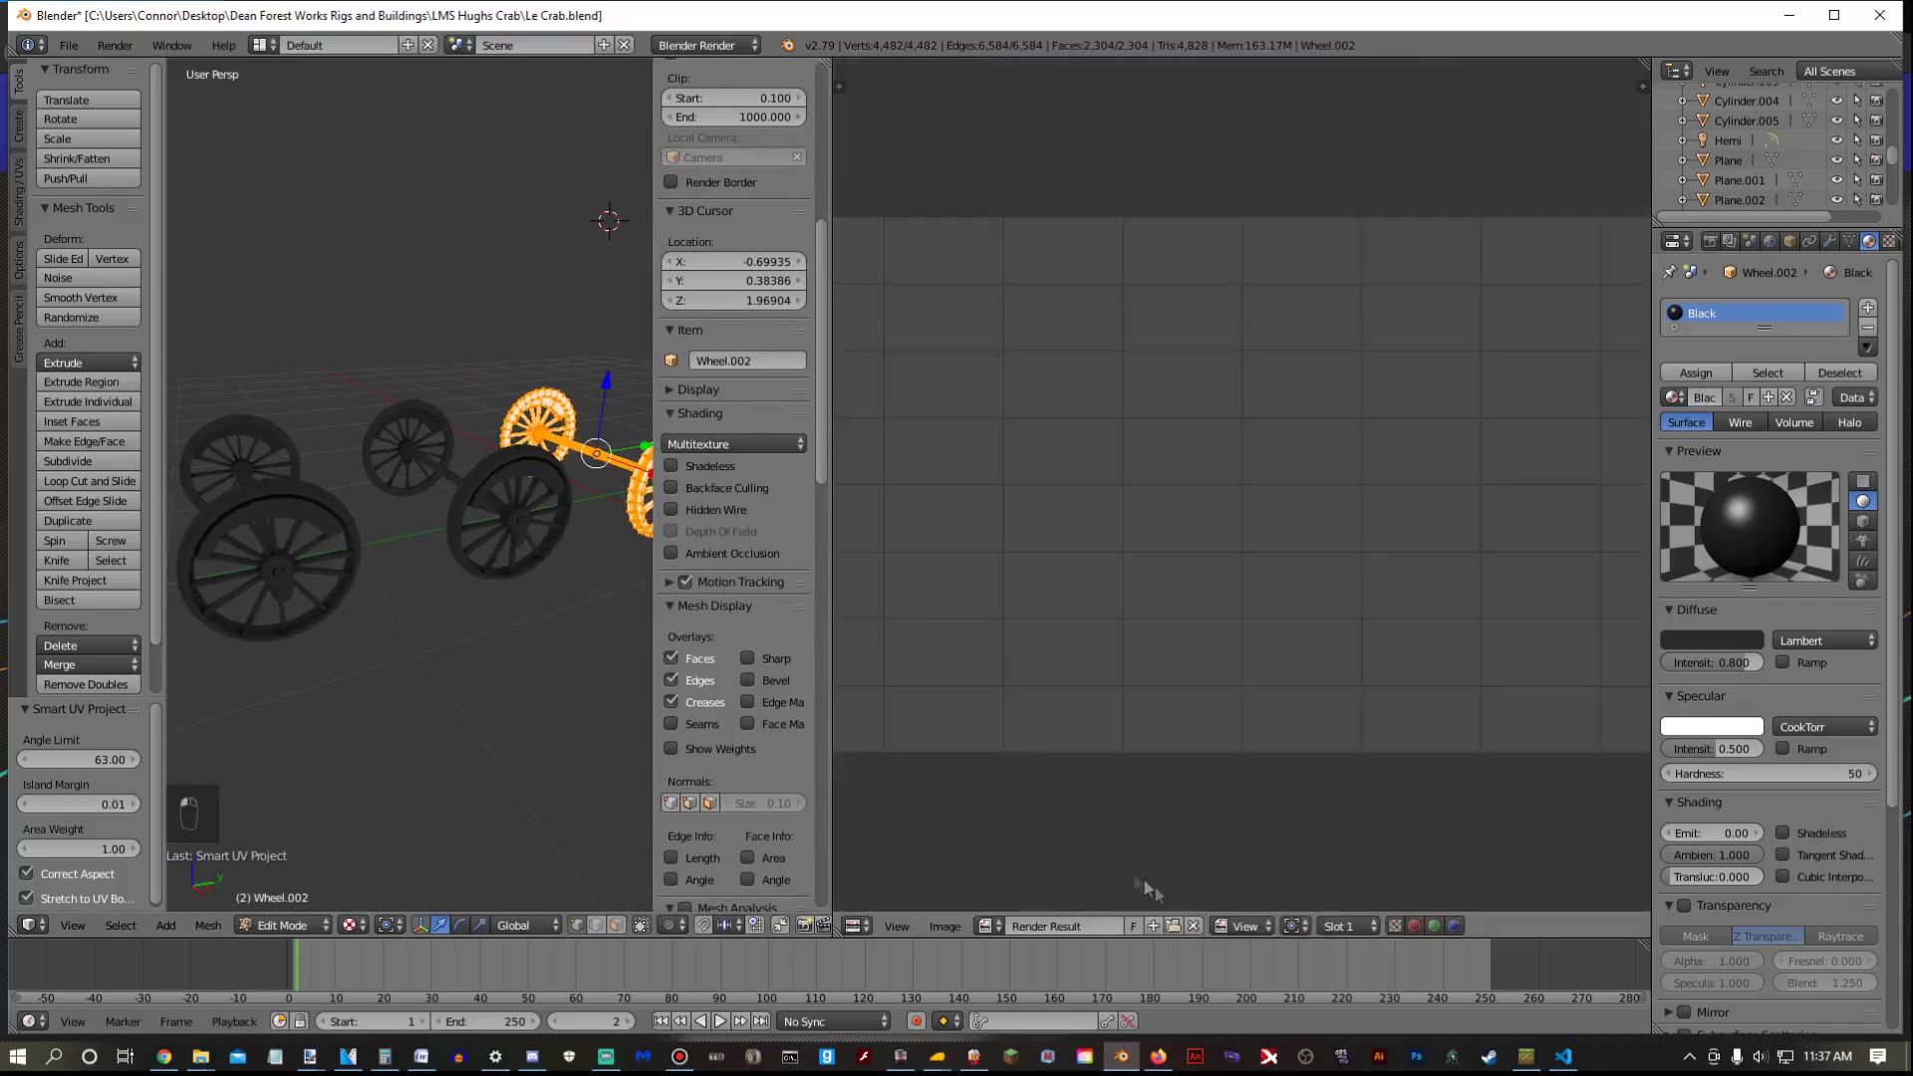
{"action": "left_click", "coordinate": [1195, 925]}
{"action": "left_click", "coordinate": [1187, 925]}
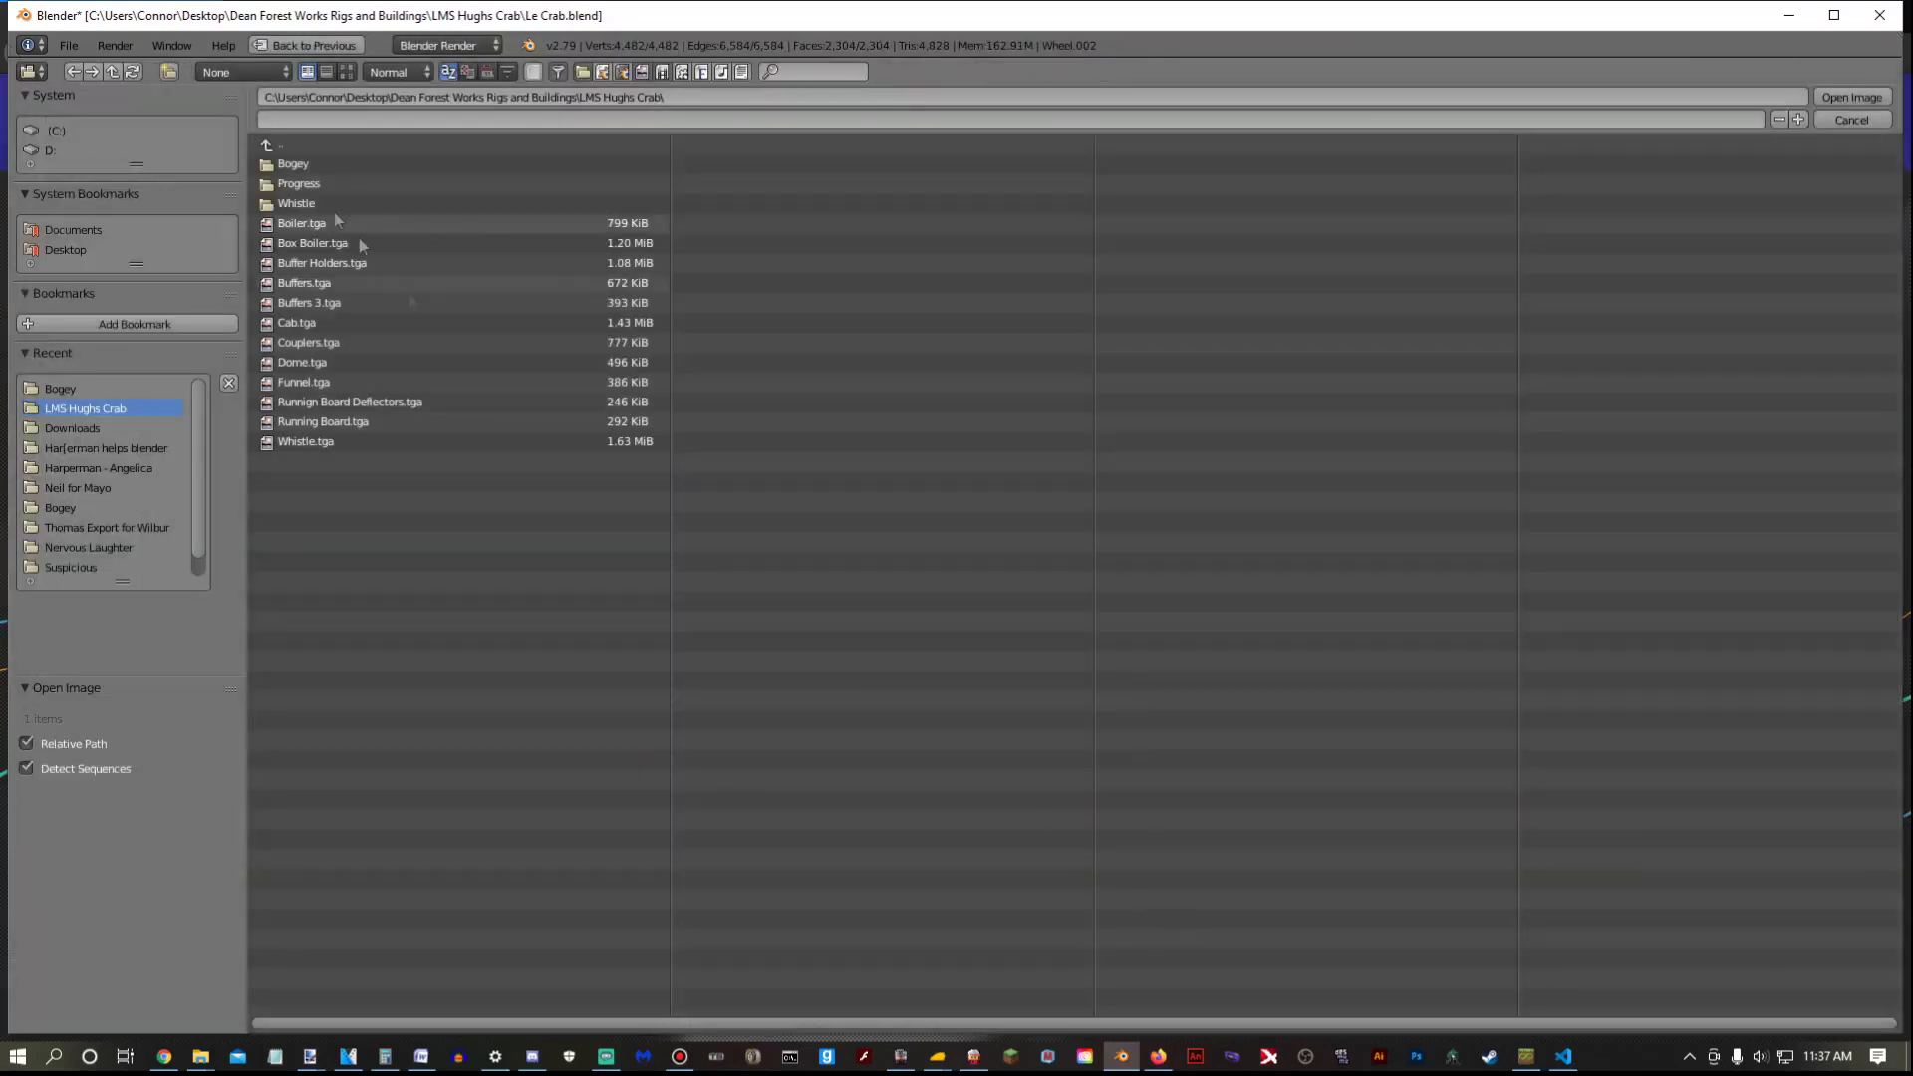
{"action": "left_click", "coordinate": [341, 195]}
{"action": "left_click", "coordinate": [314, 165]}
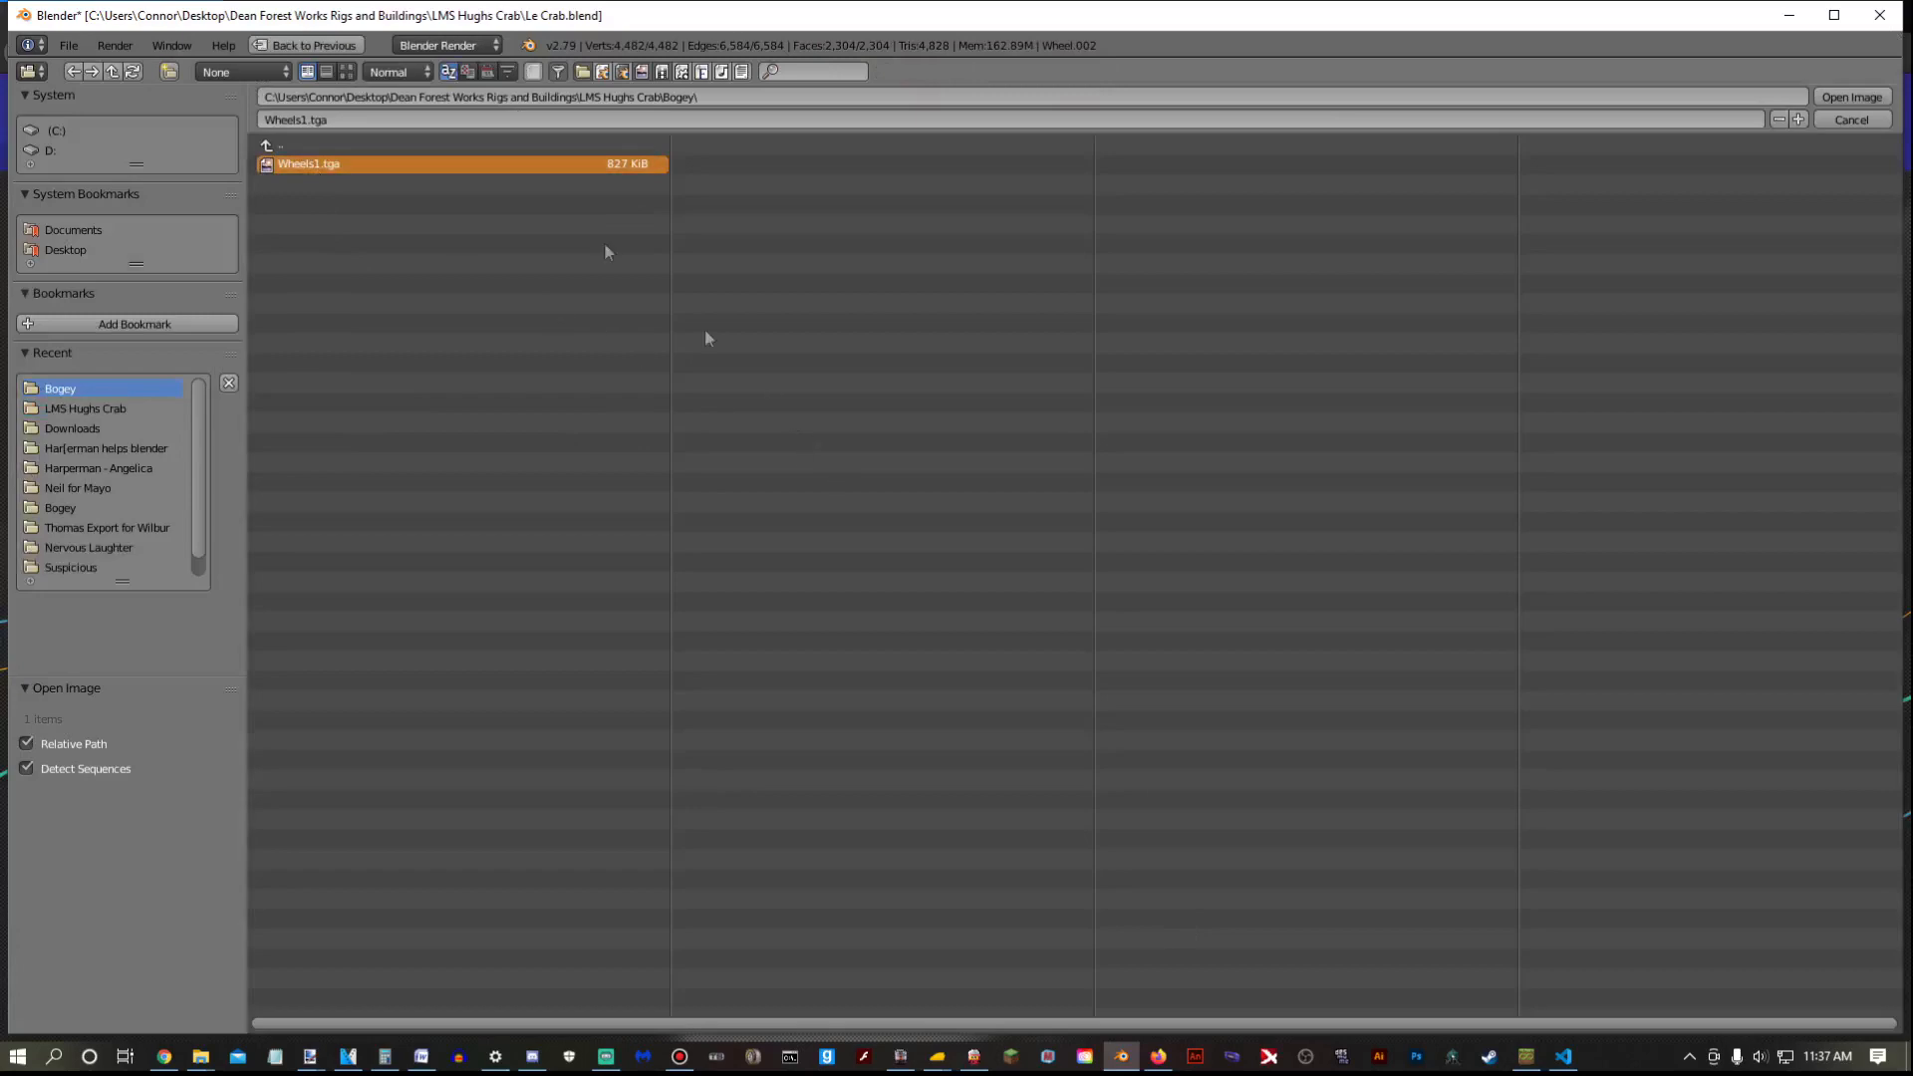
{"action": "double_click", "coordinate": [464, 163]}
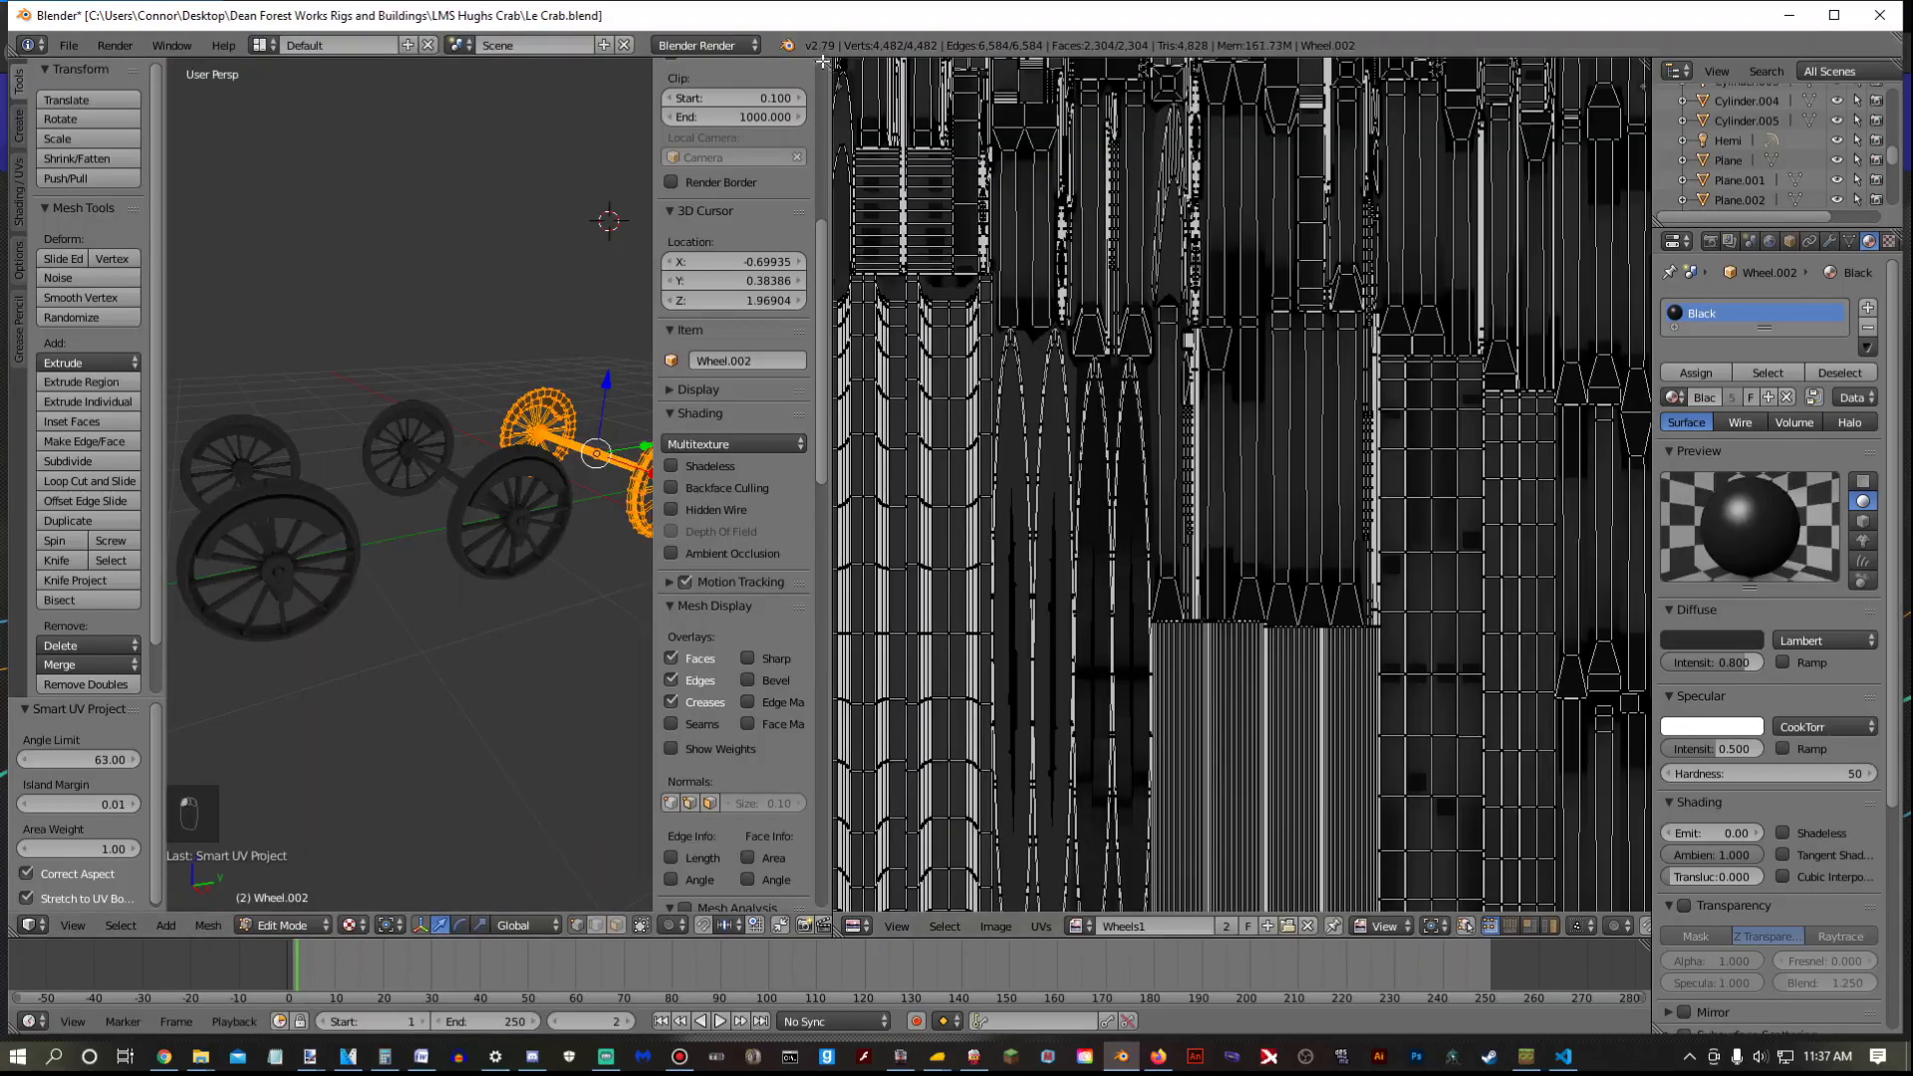
{"action": "left_click_drag", "start_coordinate": [822, 61], "coordinate": [1096, 299]}
{"action": "key", "text": "Tab"}
Replace Wheel.002's Black material with the existing Wheels material
{"action": "left_click", "coordinate": [1884, 326]}
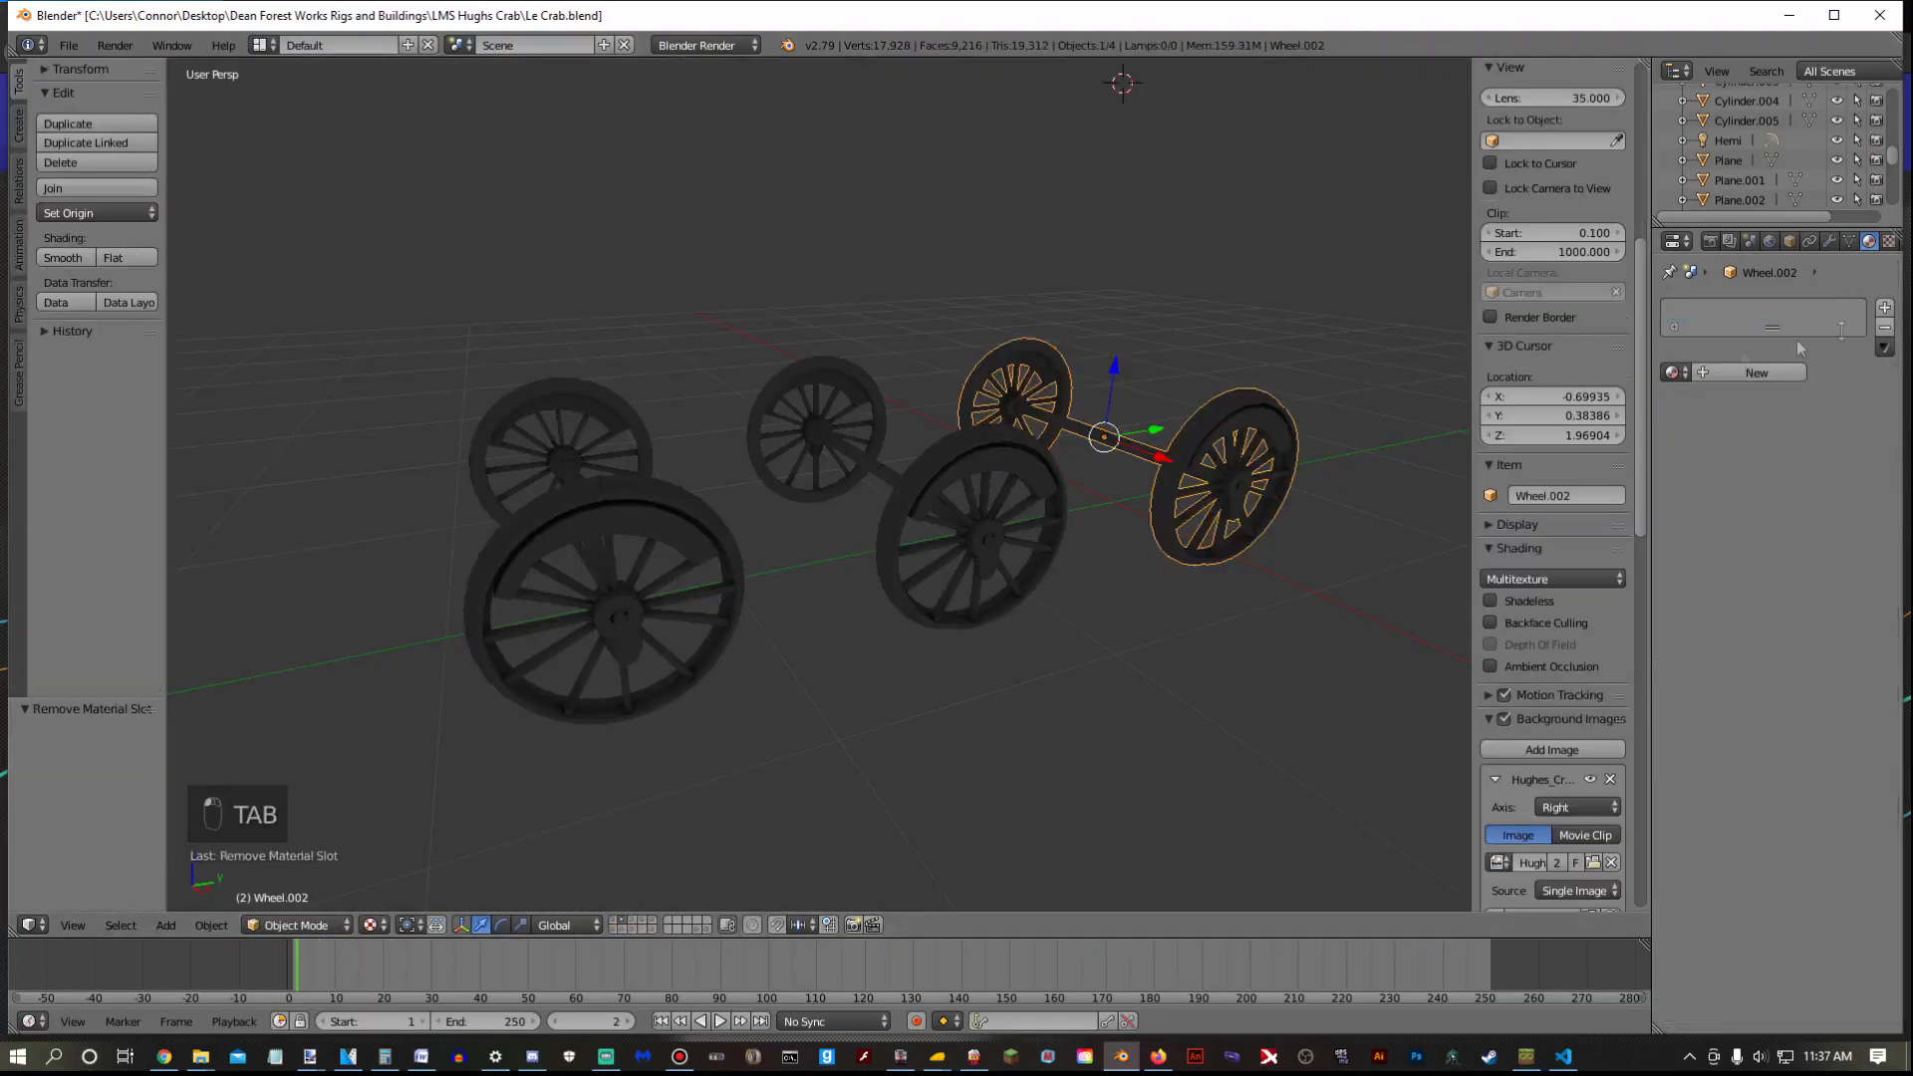
{"action": "left_click", "coordinate": [1675, 373]}
{"action": "scroll", "coordinate": [1535, 526], "scroll_direction": "down", "scroll_amount": 10}
{"action": "scroll", "coordinate": [1535, 526], "scroll_direction": "down", "scroll_amount": 4}
{"action": "left_click", "coordinate": [1524, 529]}
{"action": "scroll", "coordinate": [1200, 495], "scroll_direction": "down", "scroll_amount": 4}
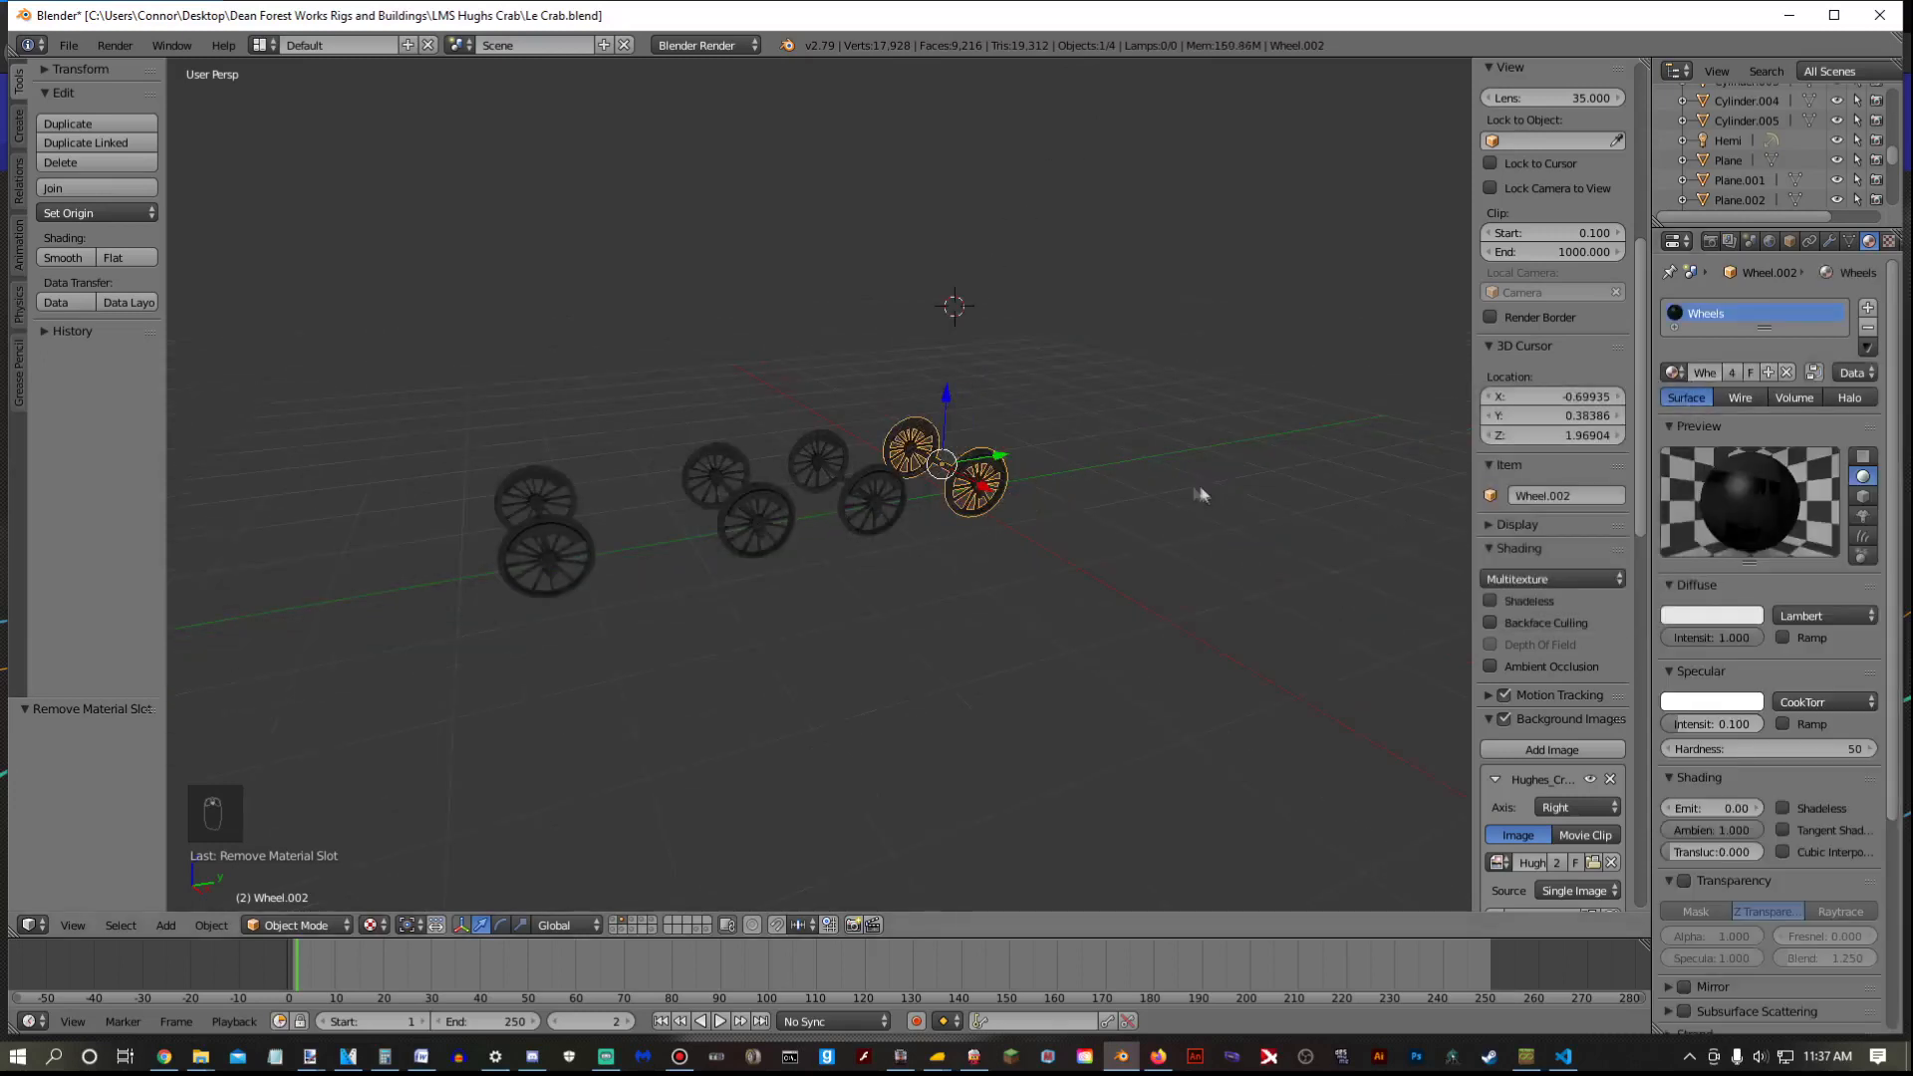
Deselect all objects and save the Le Crab.blend file
{"action": "key", "text": "a"}
{"action": "scroll", "coordinate": [243, 173], "scroll_direction": "up", "scroll_amount": 3}
{"action": "left_click", "coordinate": [69, 45]}
{"action": "left_click", "coordinate": [68, 195]}
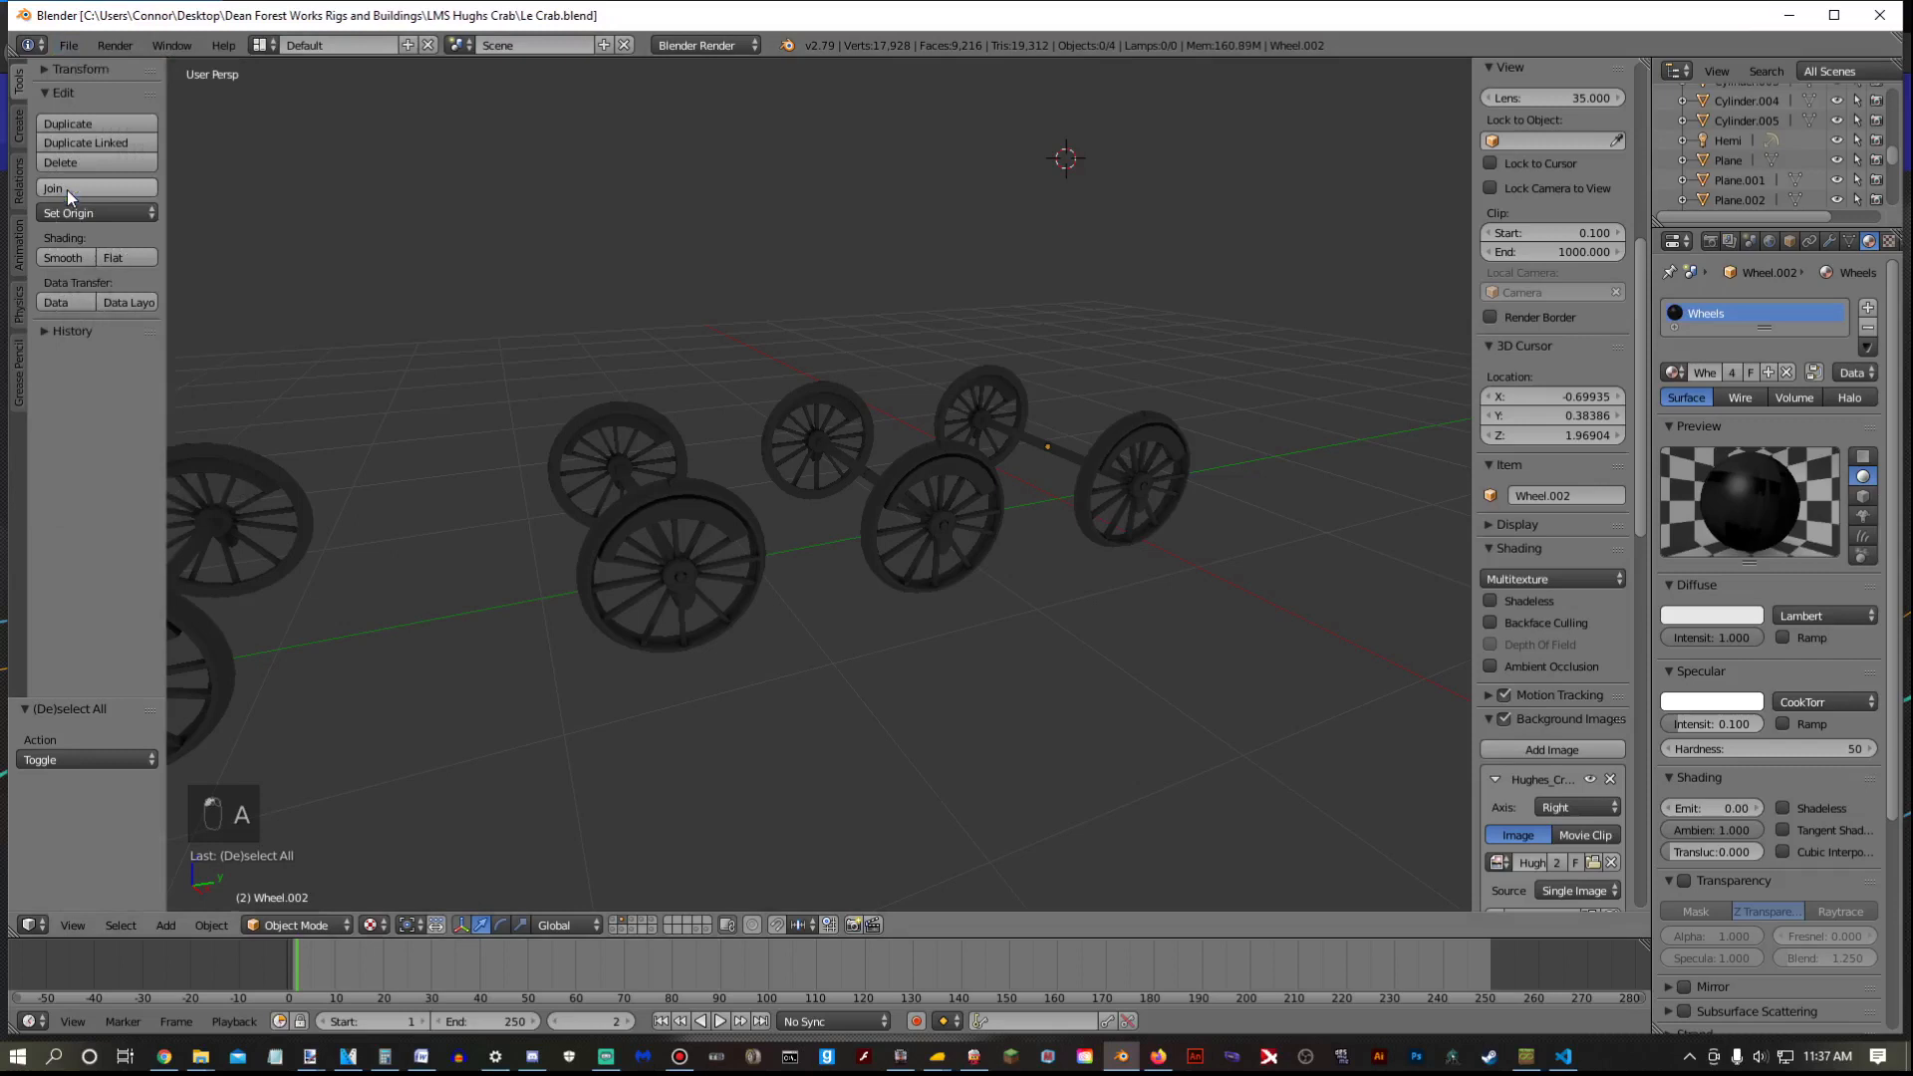
Show the layer holding the long connecting rods, select the rods and apply their Mirror modifier
{"action": "left_click", "coordinate": [630, 920]}
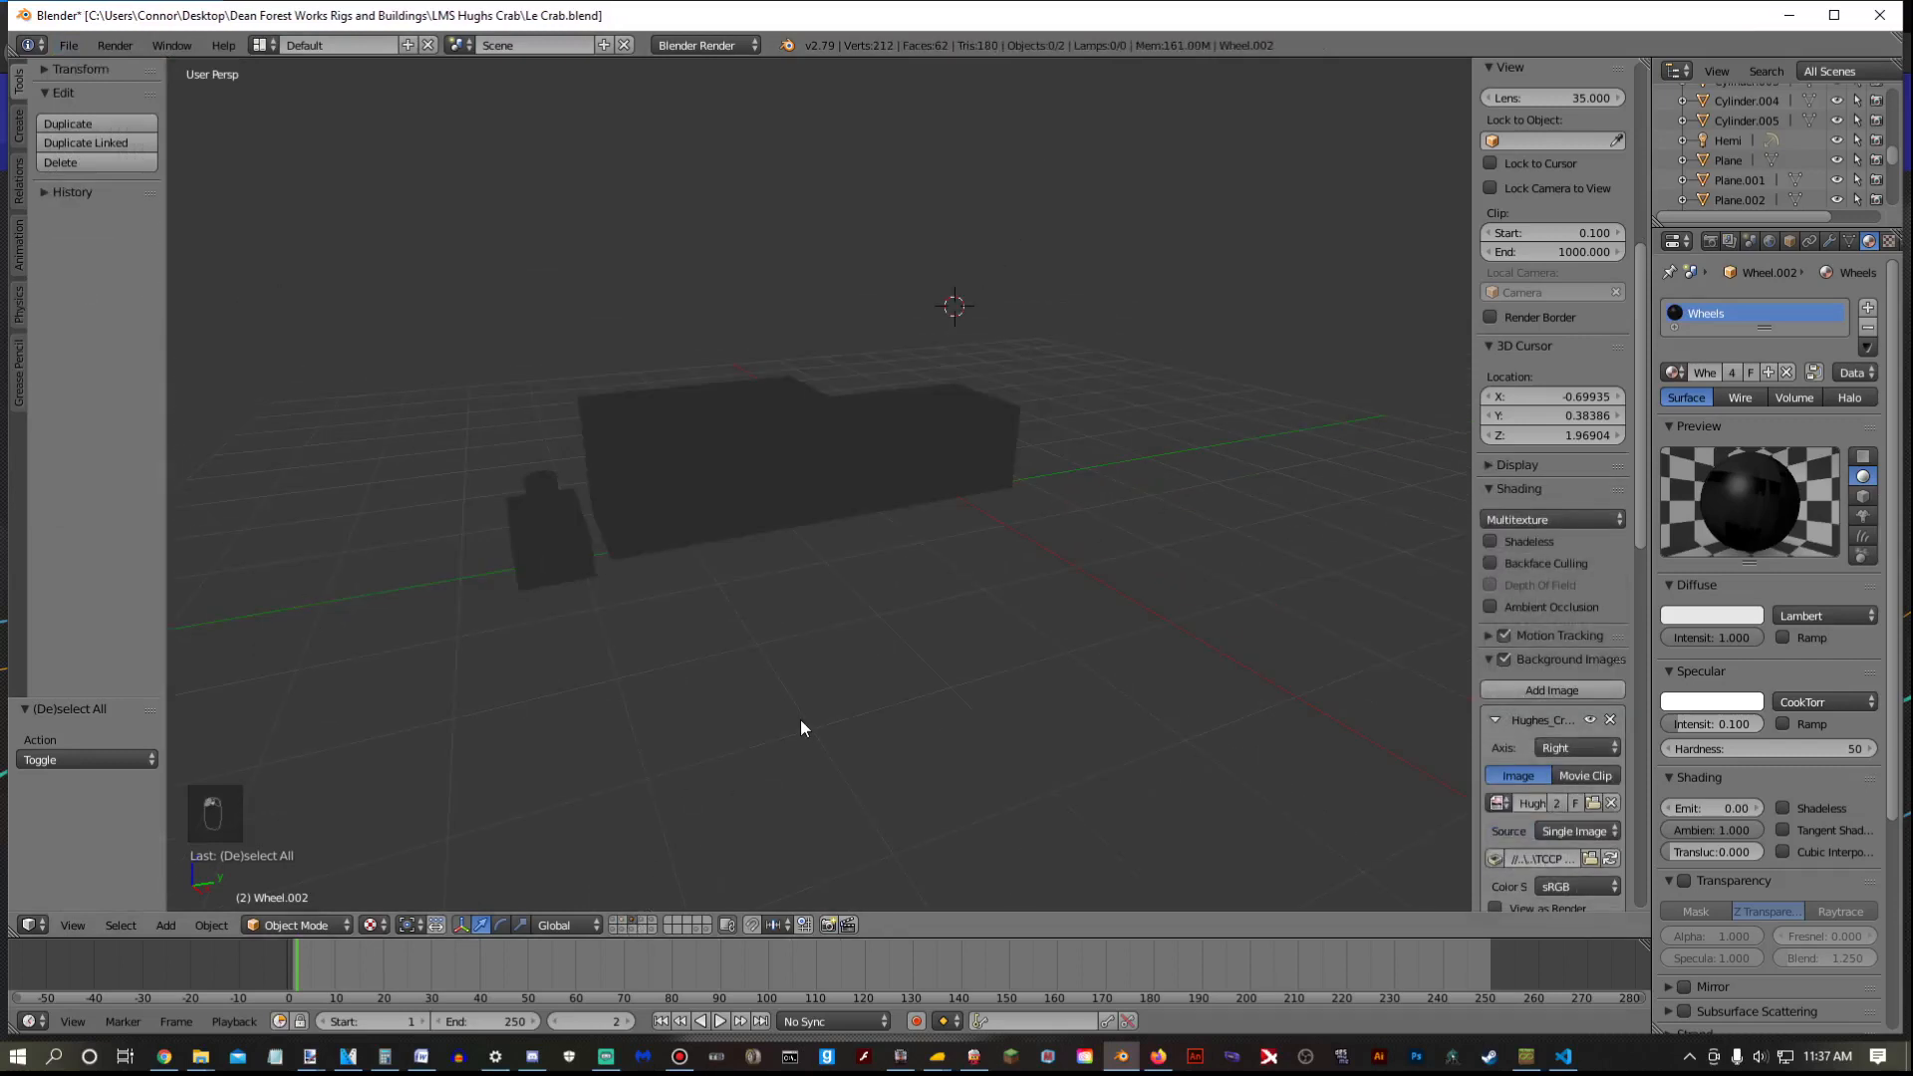
{"action": "left_click", "coordinate": [650, 921]}
{"action": "left_click", "coordinate": [649, 921]}
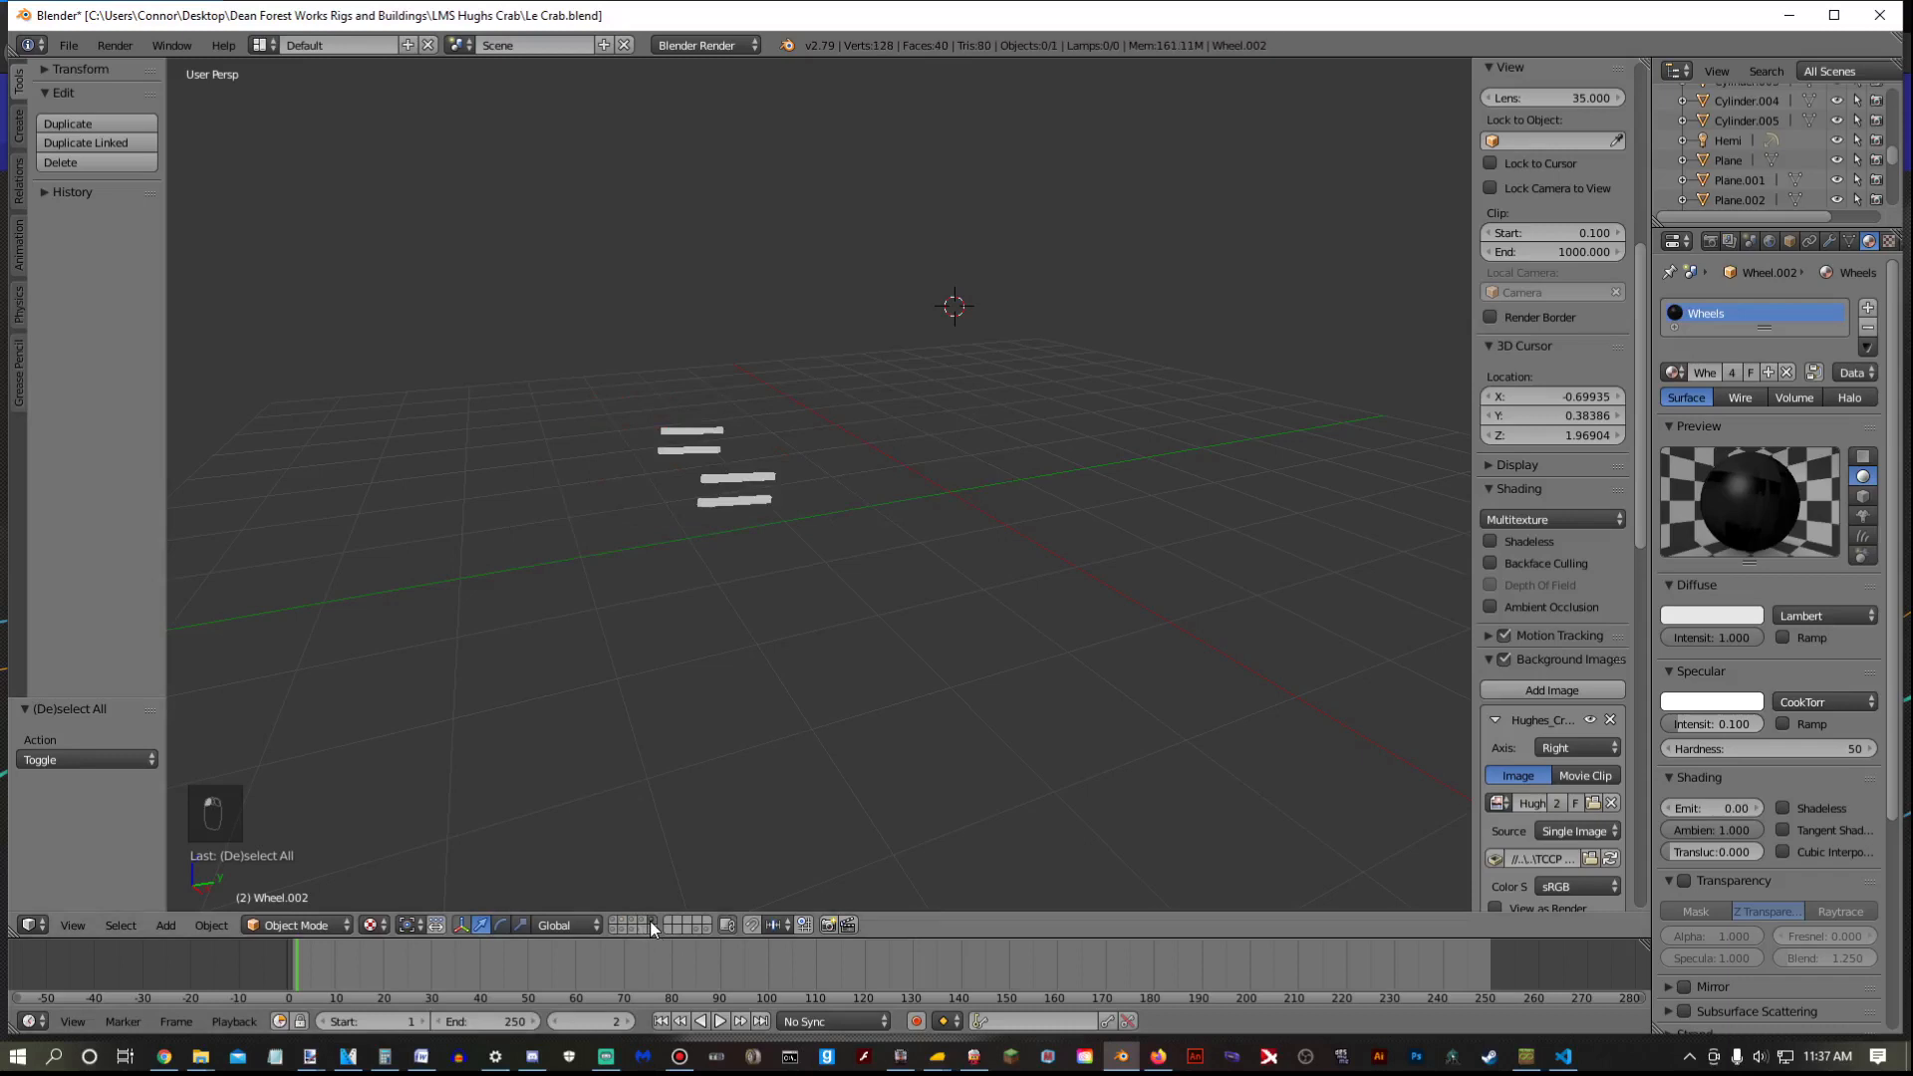
{"action": "left_click", "coordinate": [619, 931]}
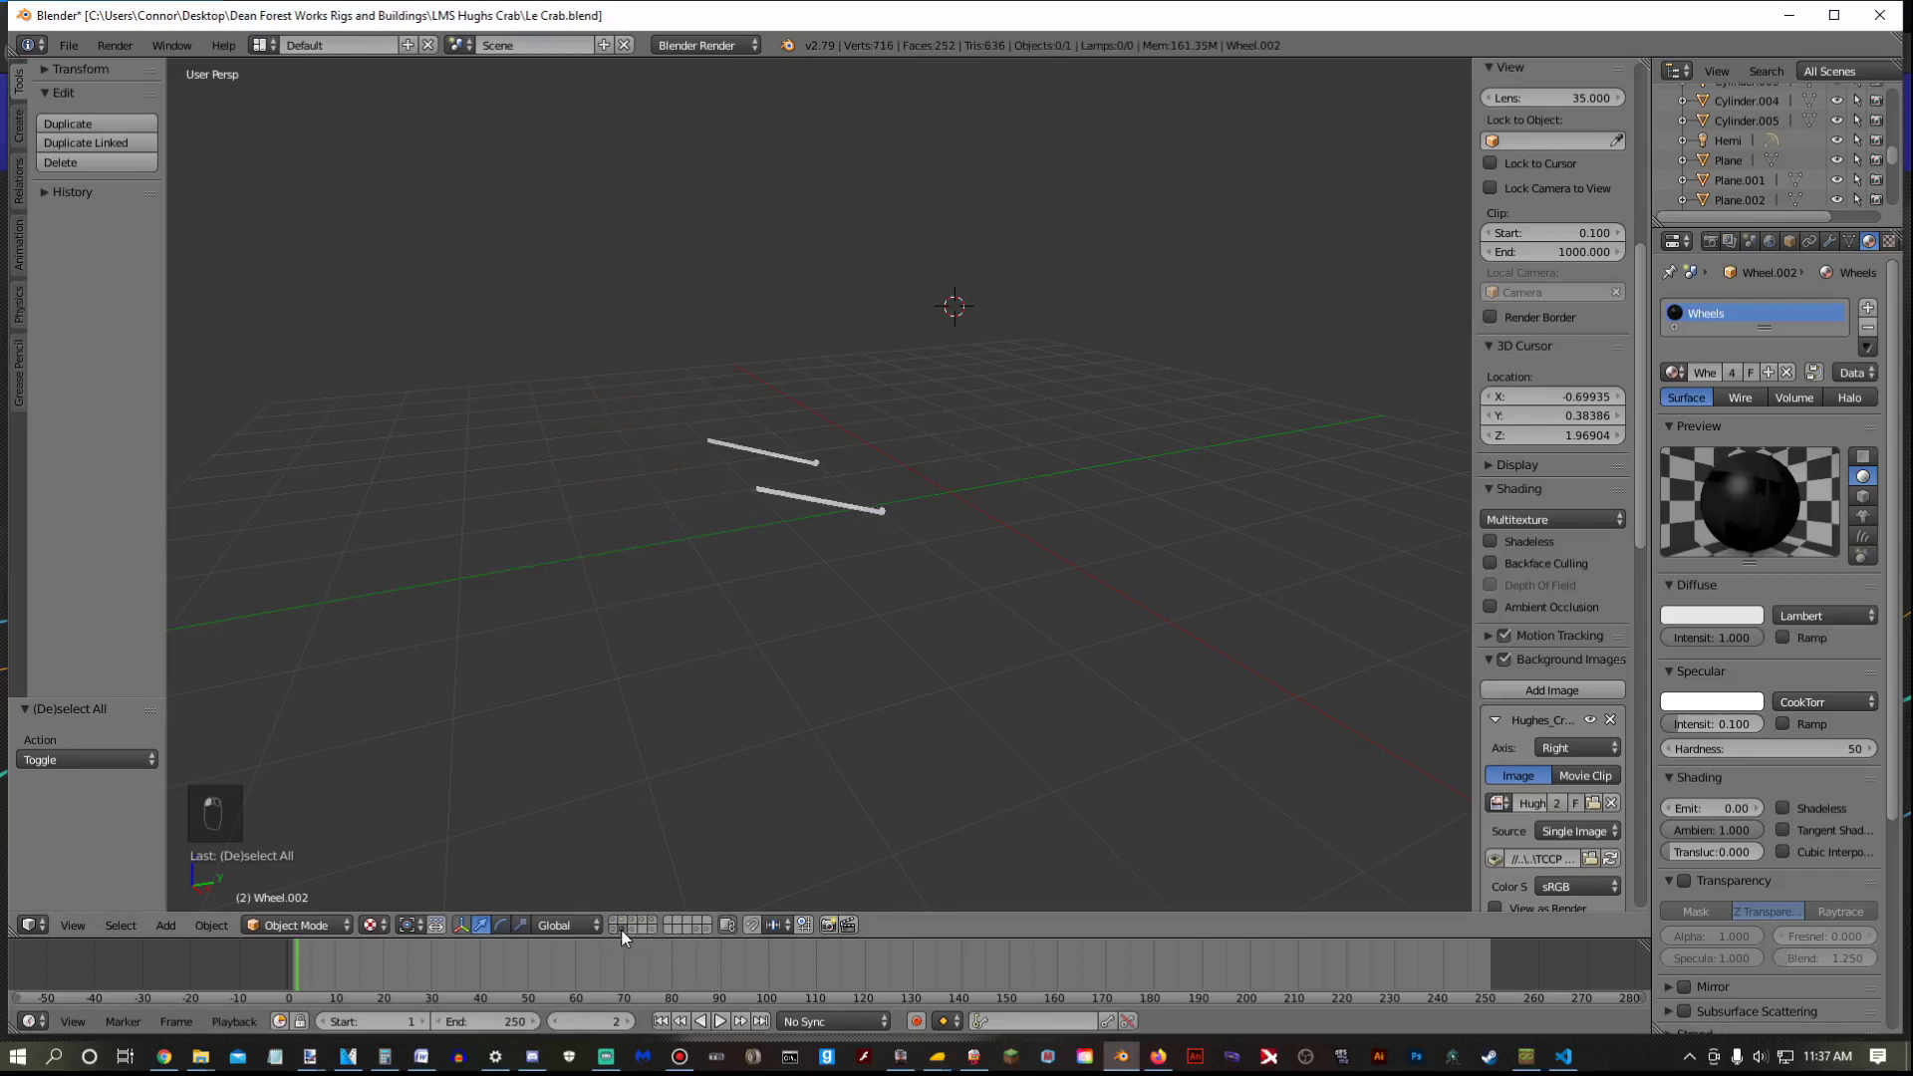
{"action": "left_click", "coordinate": [632, 929]}
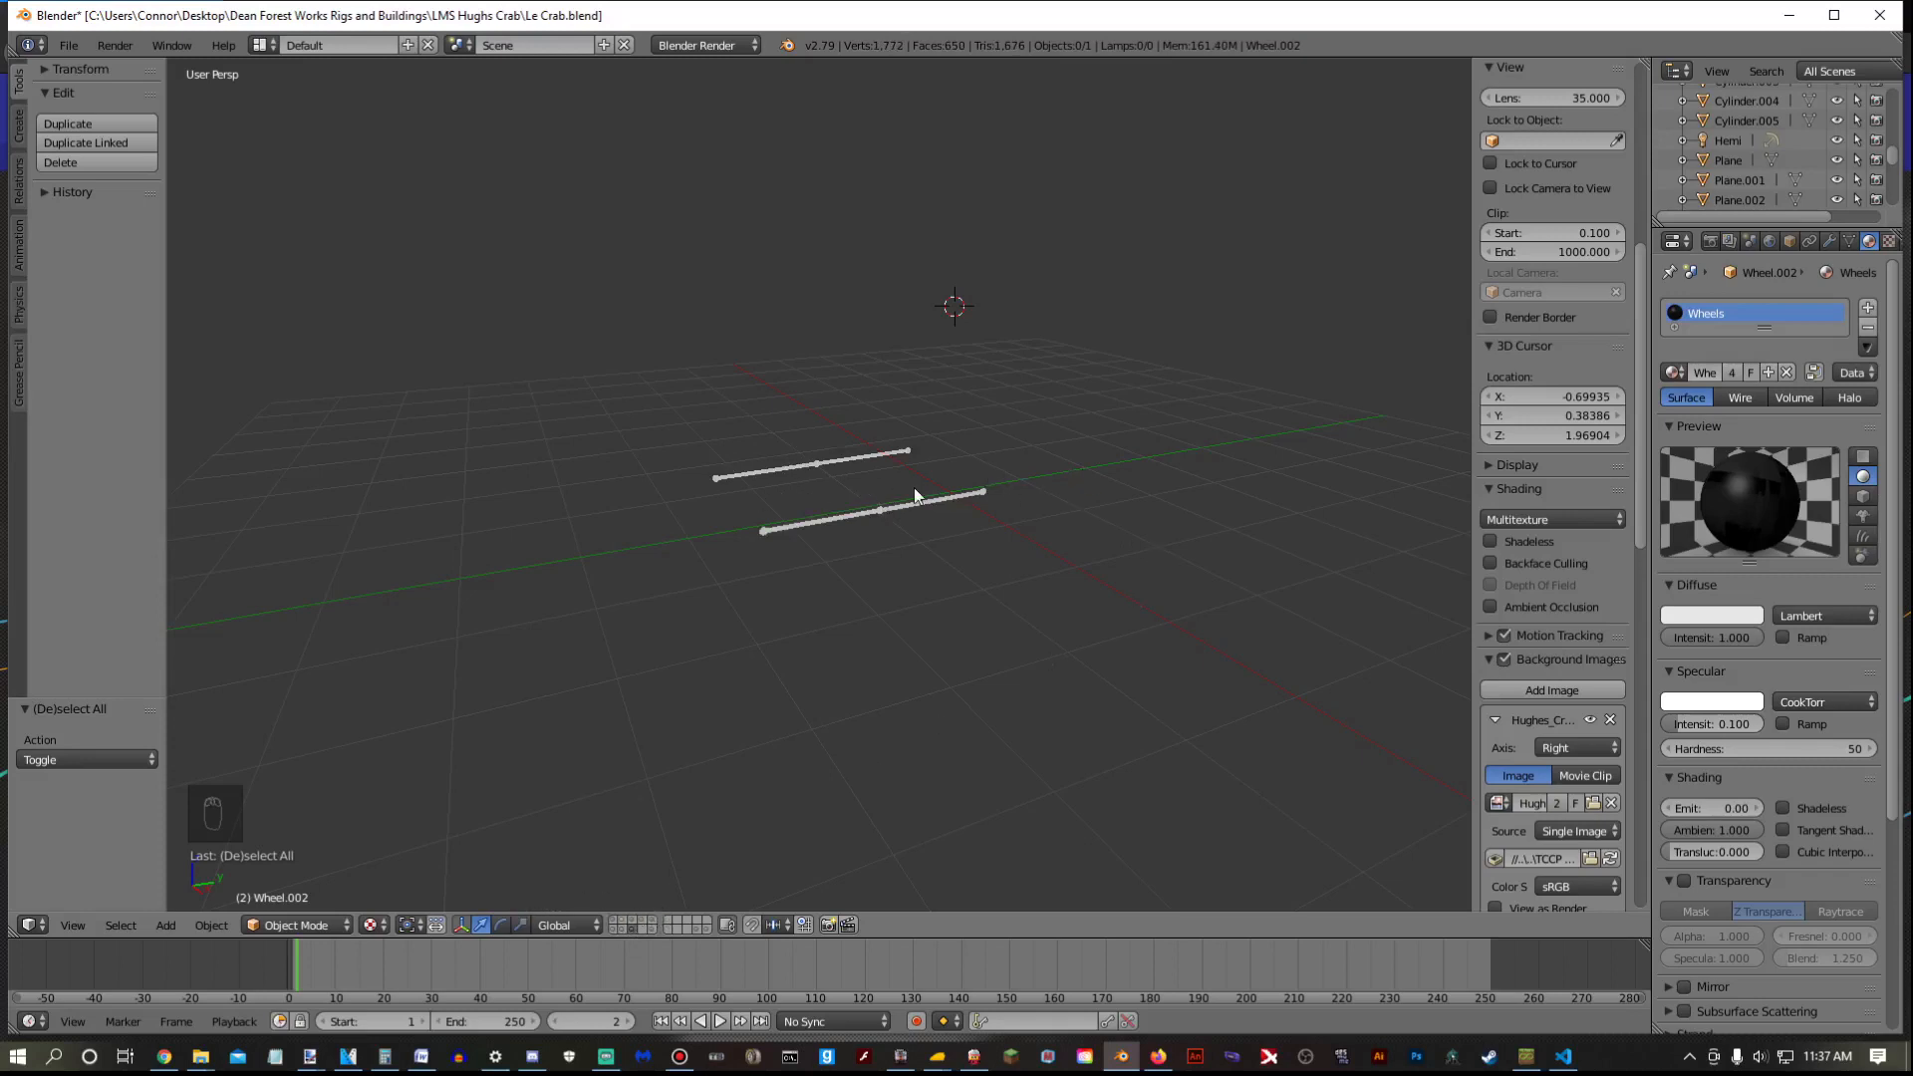
{"action": "scroll", "coordinate": [783, 510], "scroll_direction": "up", "scroll_amount": 3}
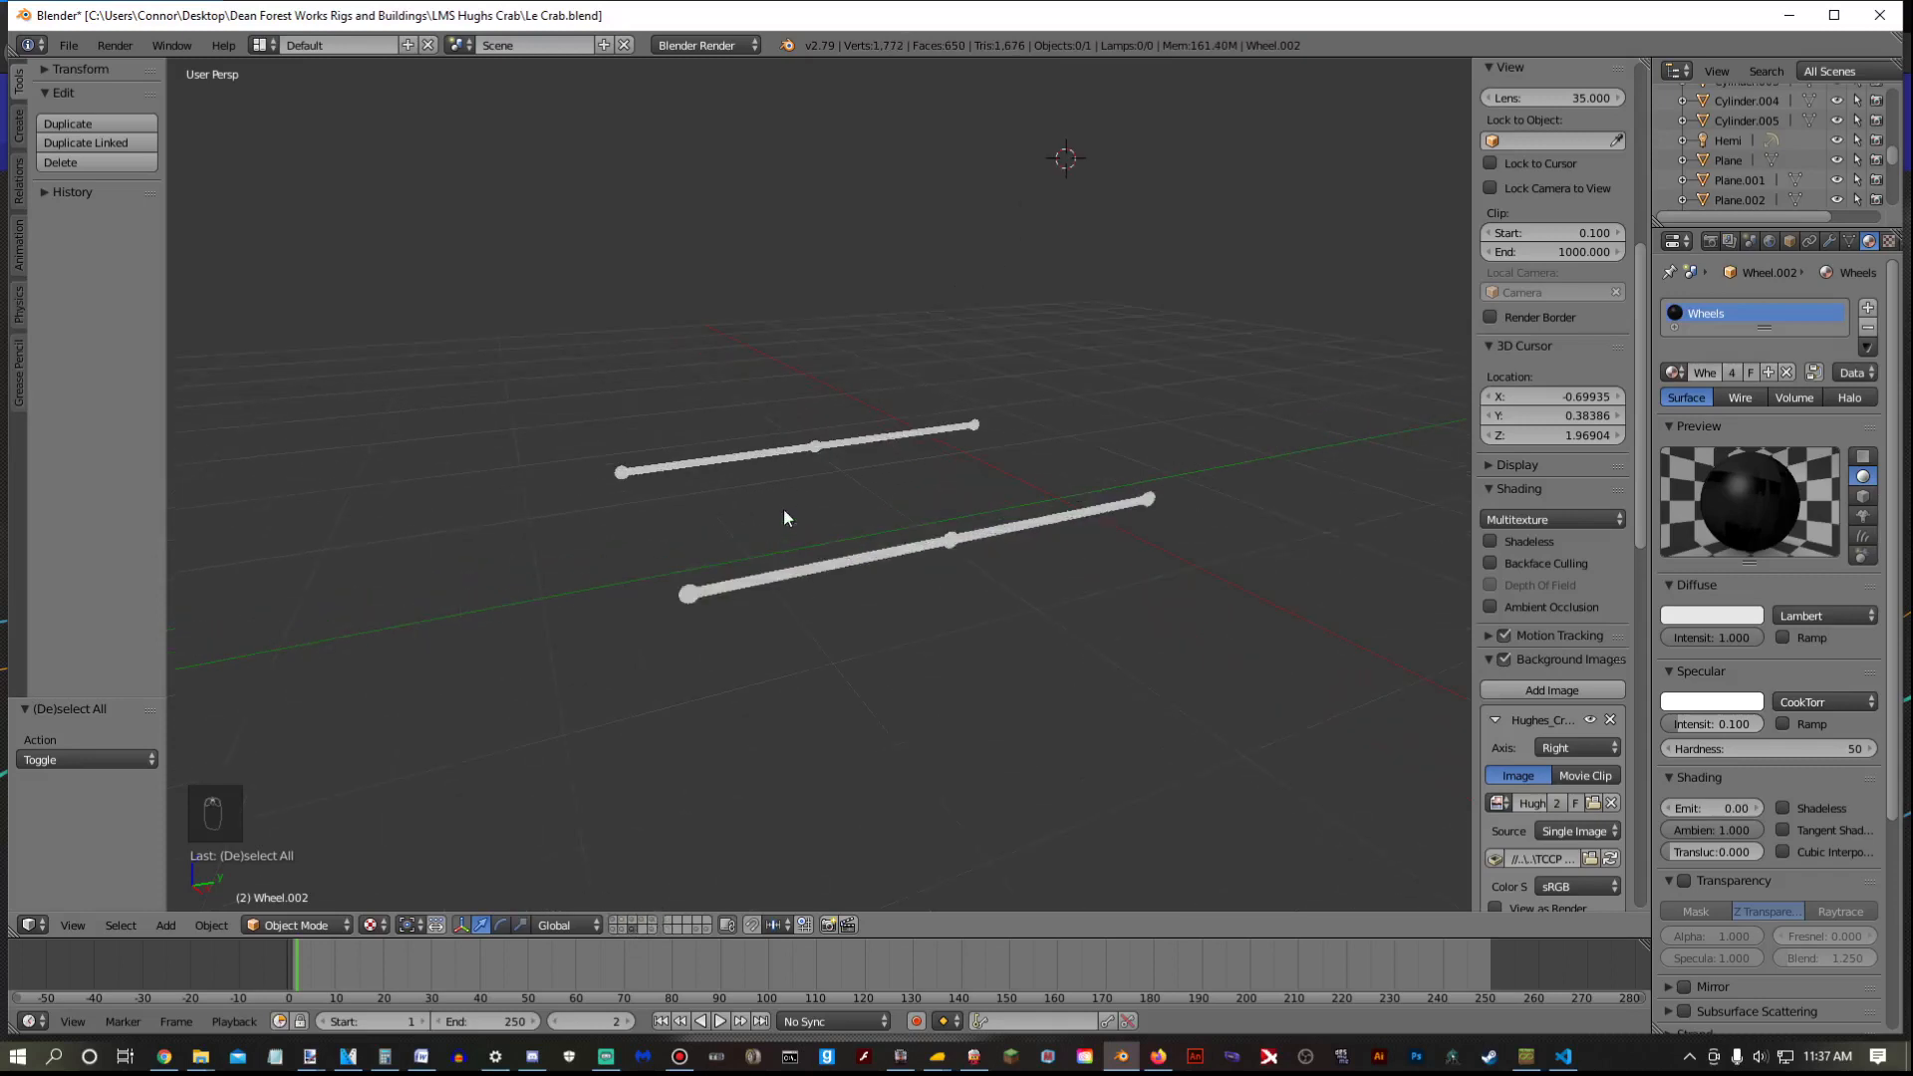
{"action": "right_click", "coordinate": [849, 562]}
{"action": "left_click", "coordinate": [1829, 242]}
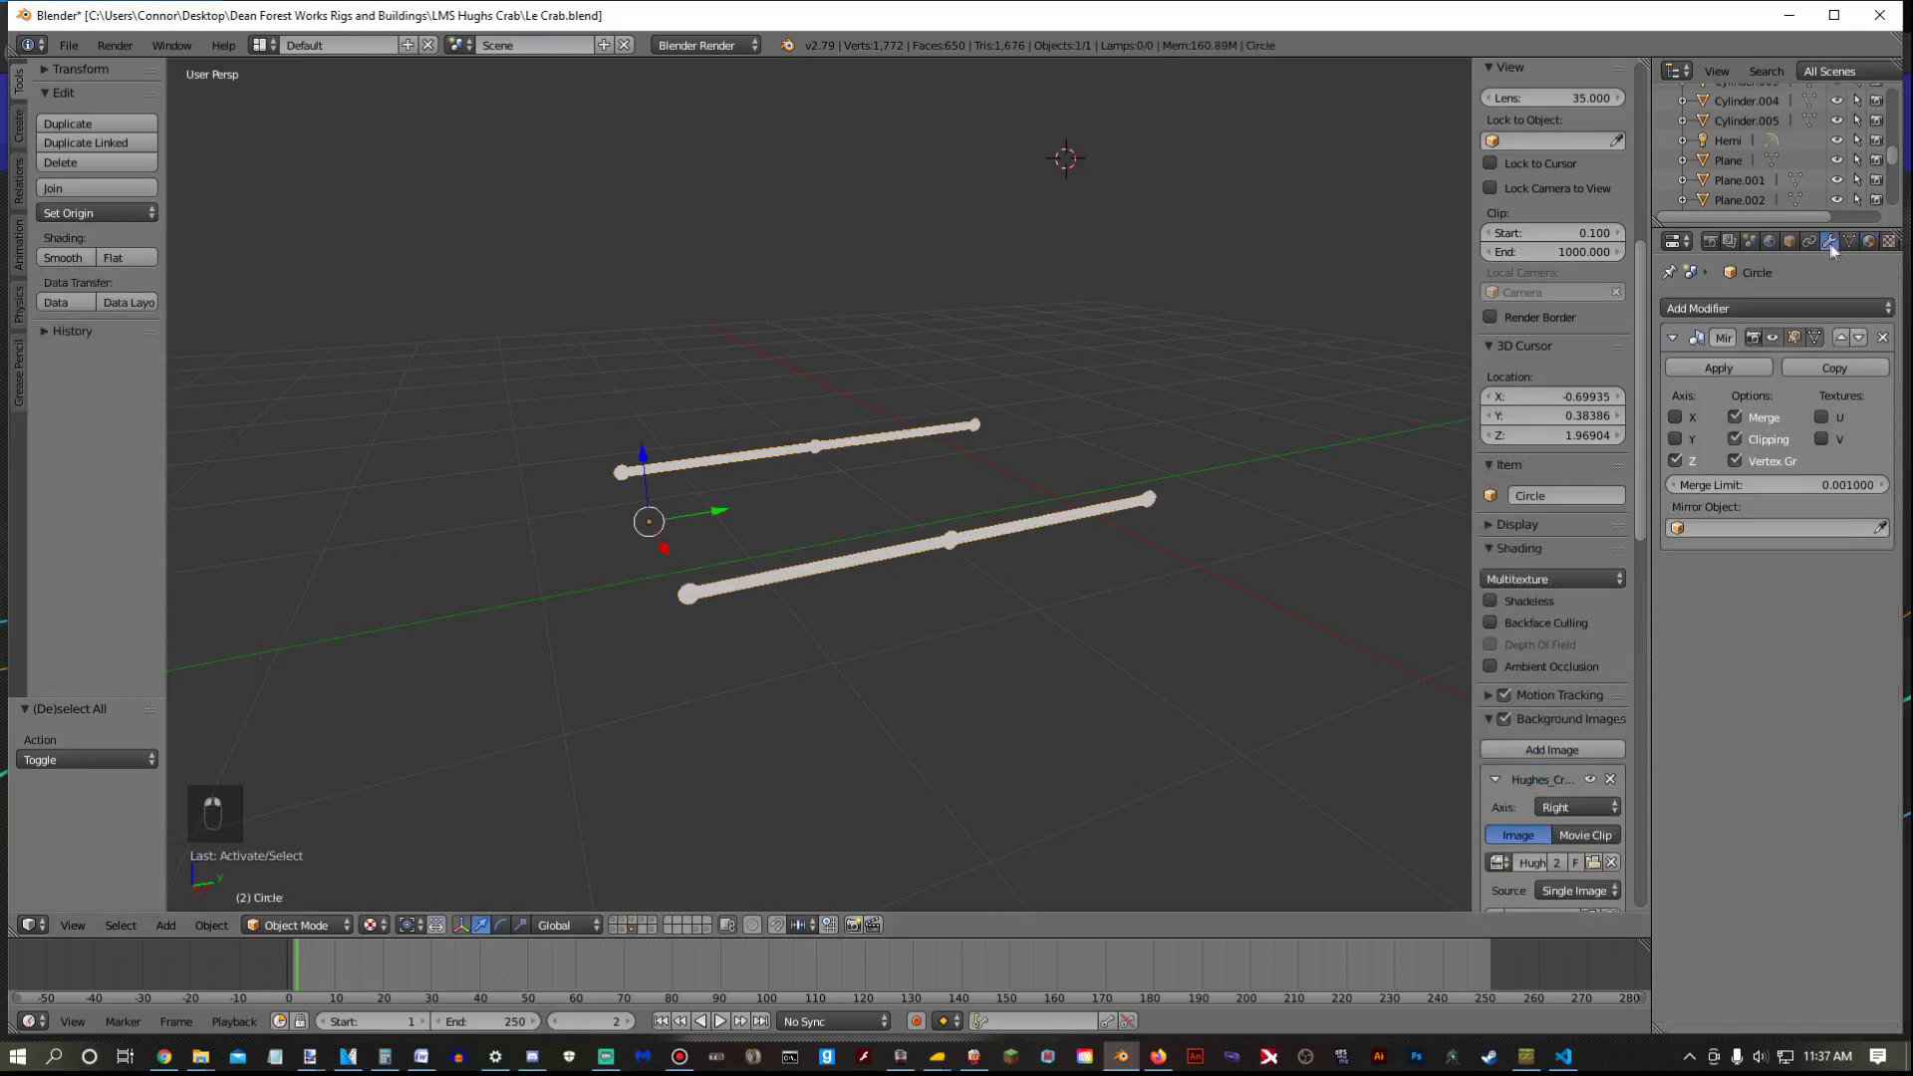
{"action": "left_click", "coordinate": [1724, 367]}
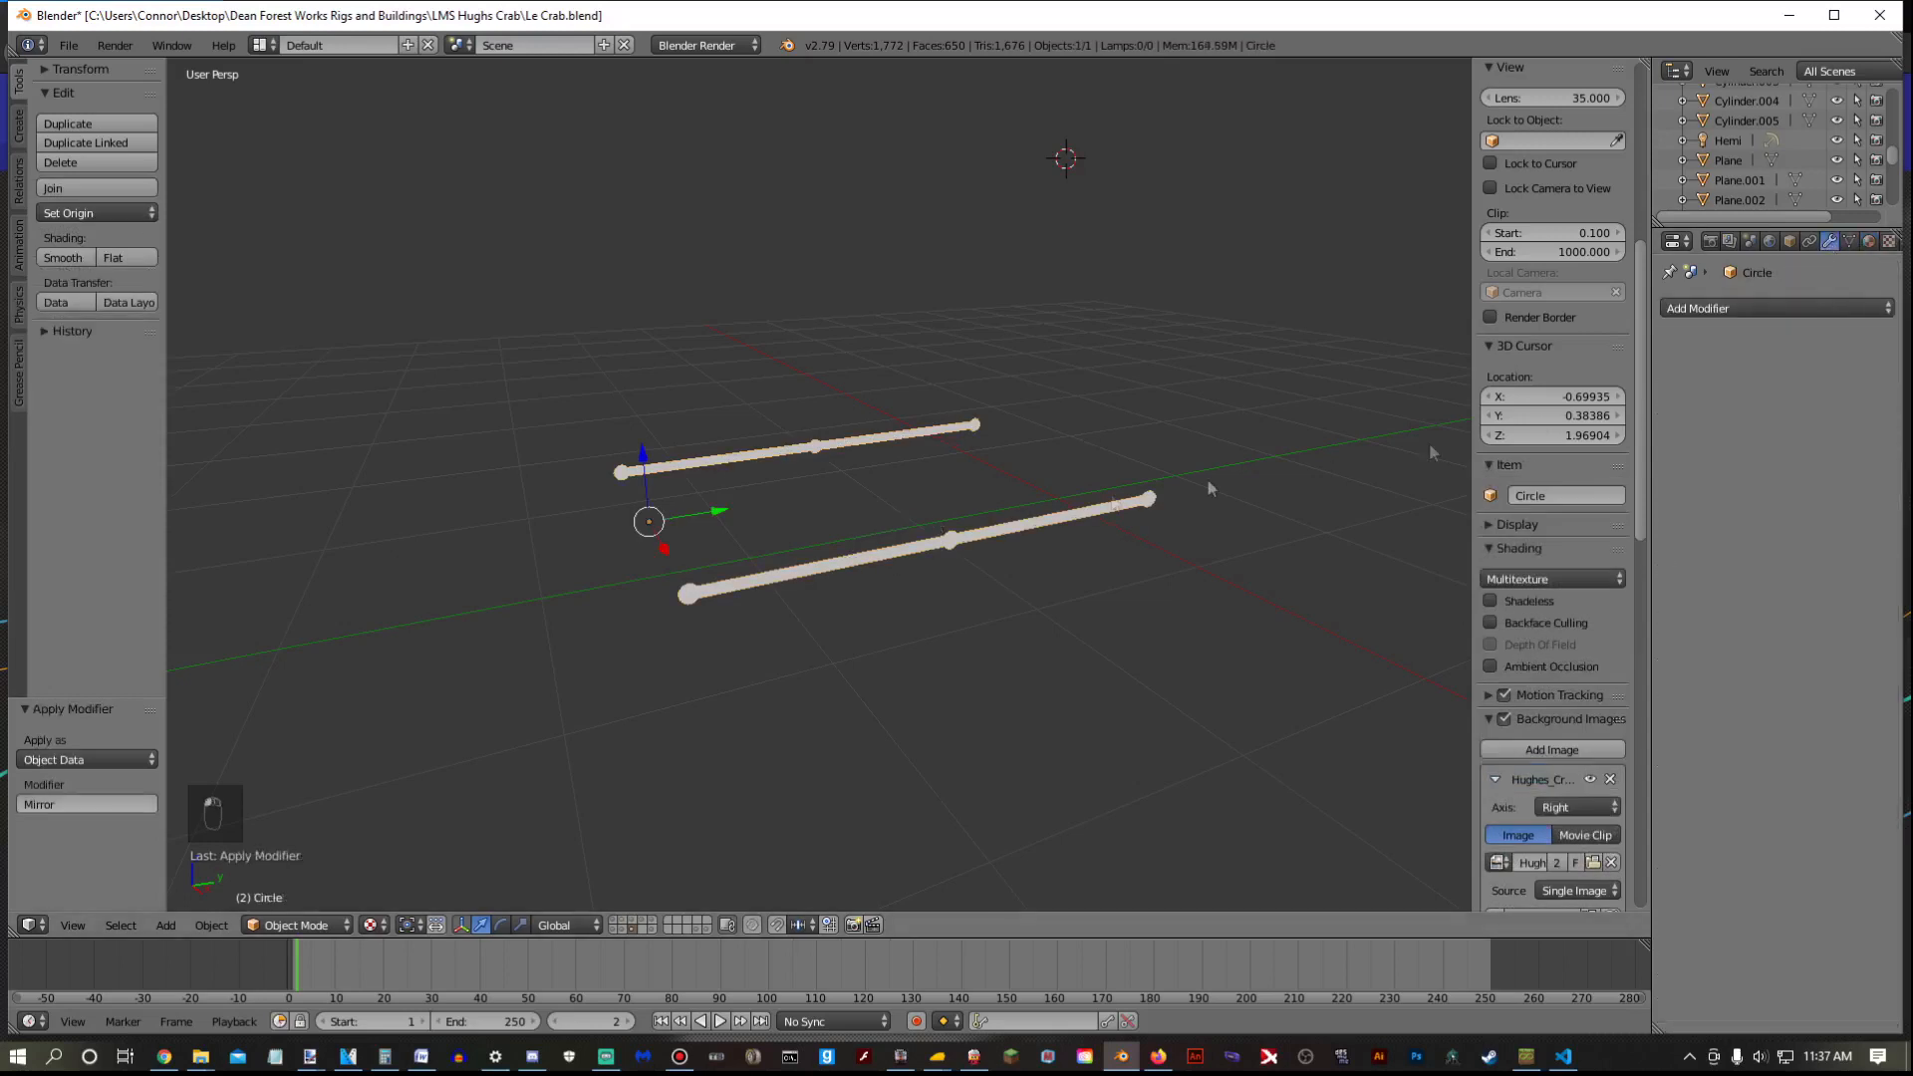
Examine the connecting rods' material settings and the parts on the neighbouring layers, ending on the rods' layer
{"action": "left_click", "coordinate": [1869, 242]}
{"action": "middle_click_drag", "start_coordinate": [1203, 441], "coordinate": [1158, 478]}
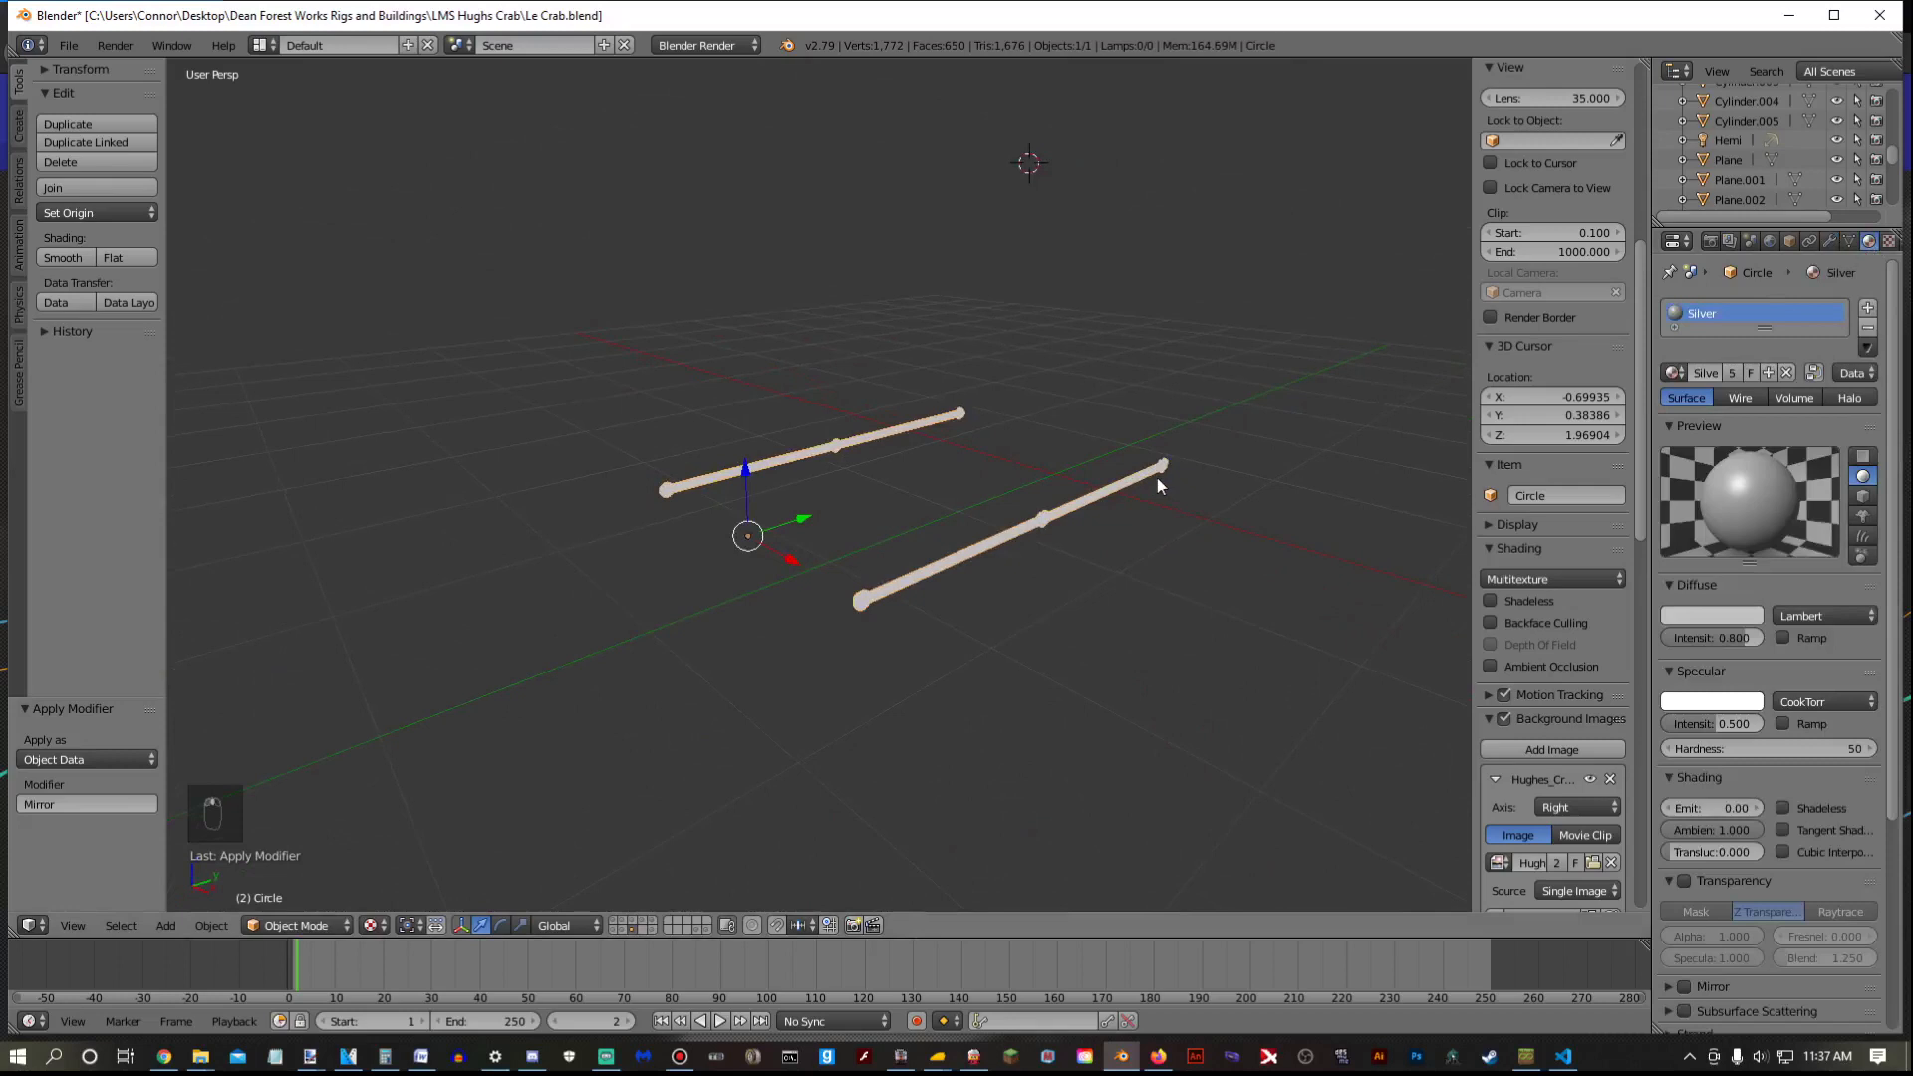
{"action": "left_click", "coordinate": [631, 919]}
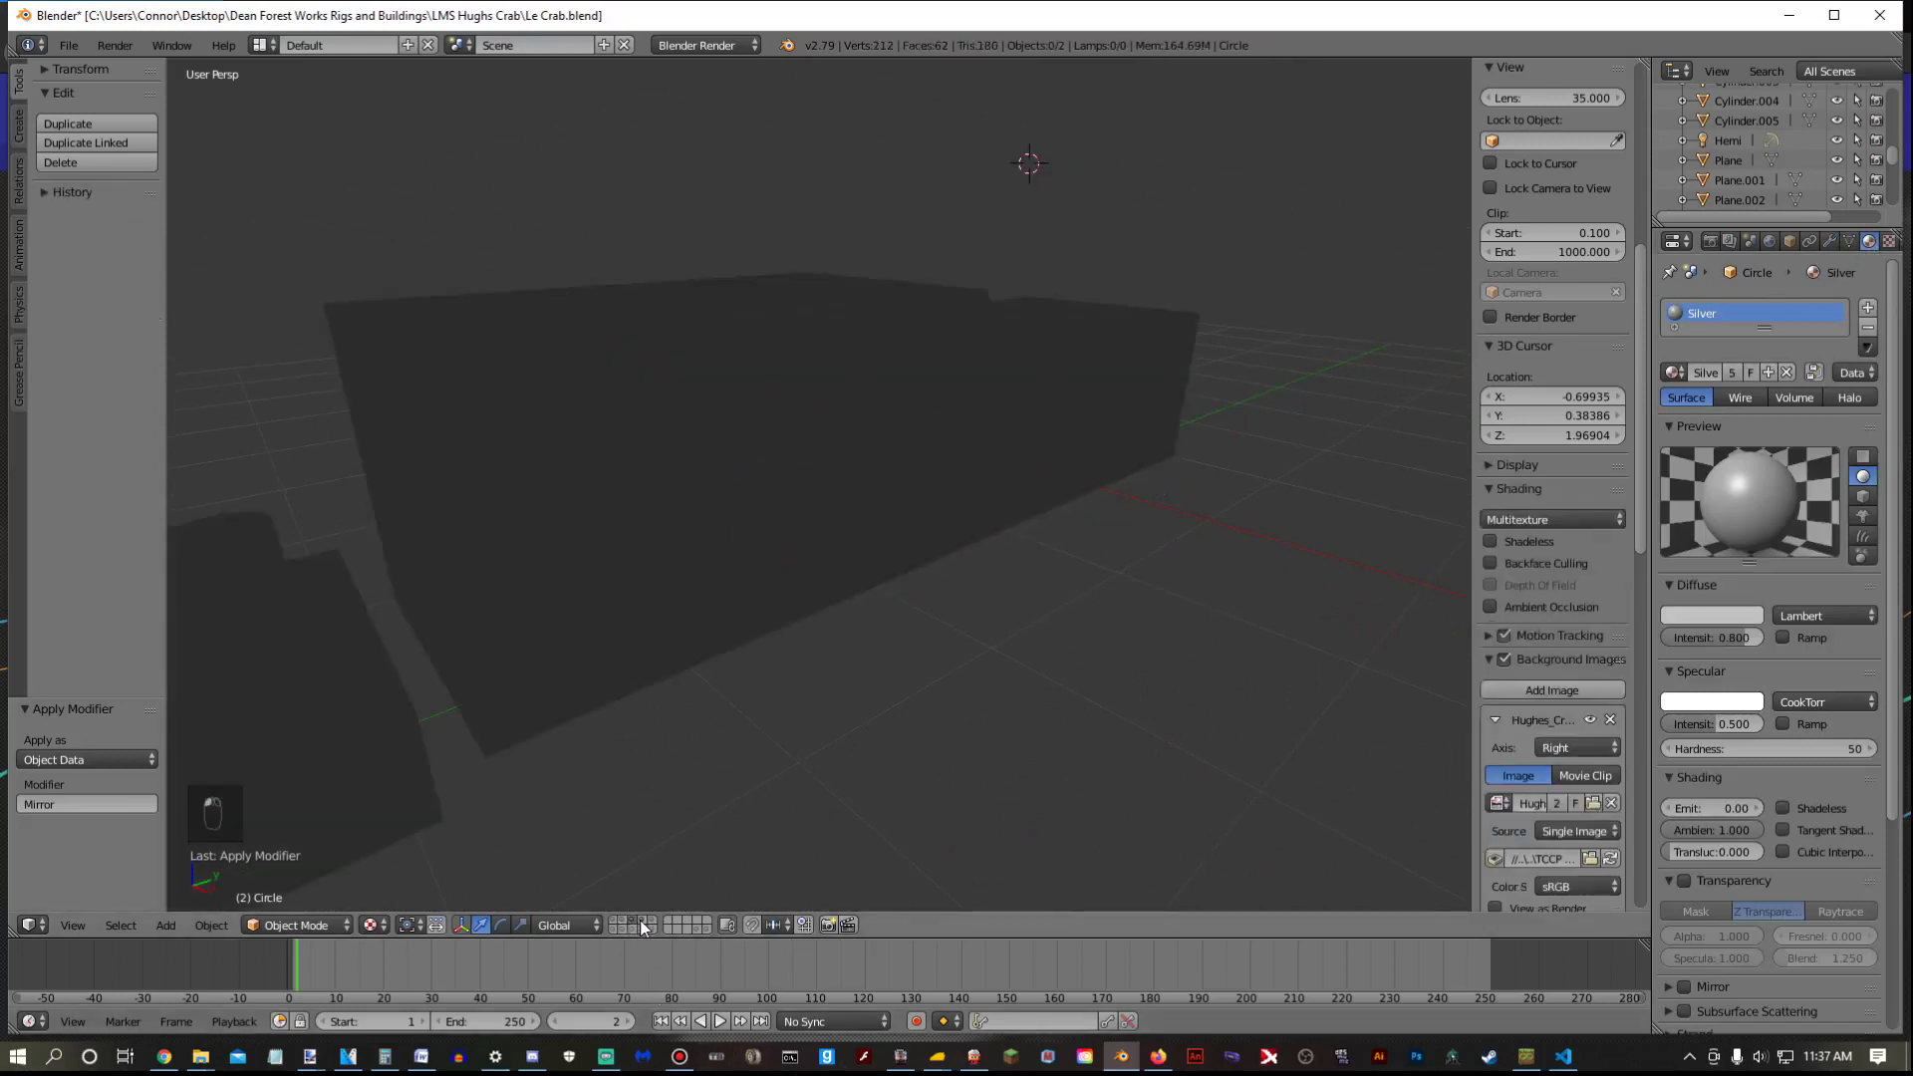
{"action": "left_click", "coordinate": [639, 919]}
{"action": "left_click", "coordinate": [648, 919]}
{"action": "left_click", "coordinate": [622, 928]}
{"action": "left_click", "coordinate": [614, 929]}
{"action": "left_click", "coordinate": [624, 926]}
{"action": "left_click", "coordinate": [630, 924]}
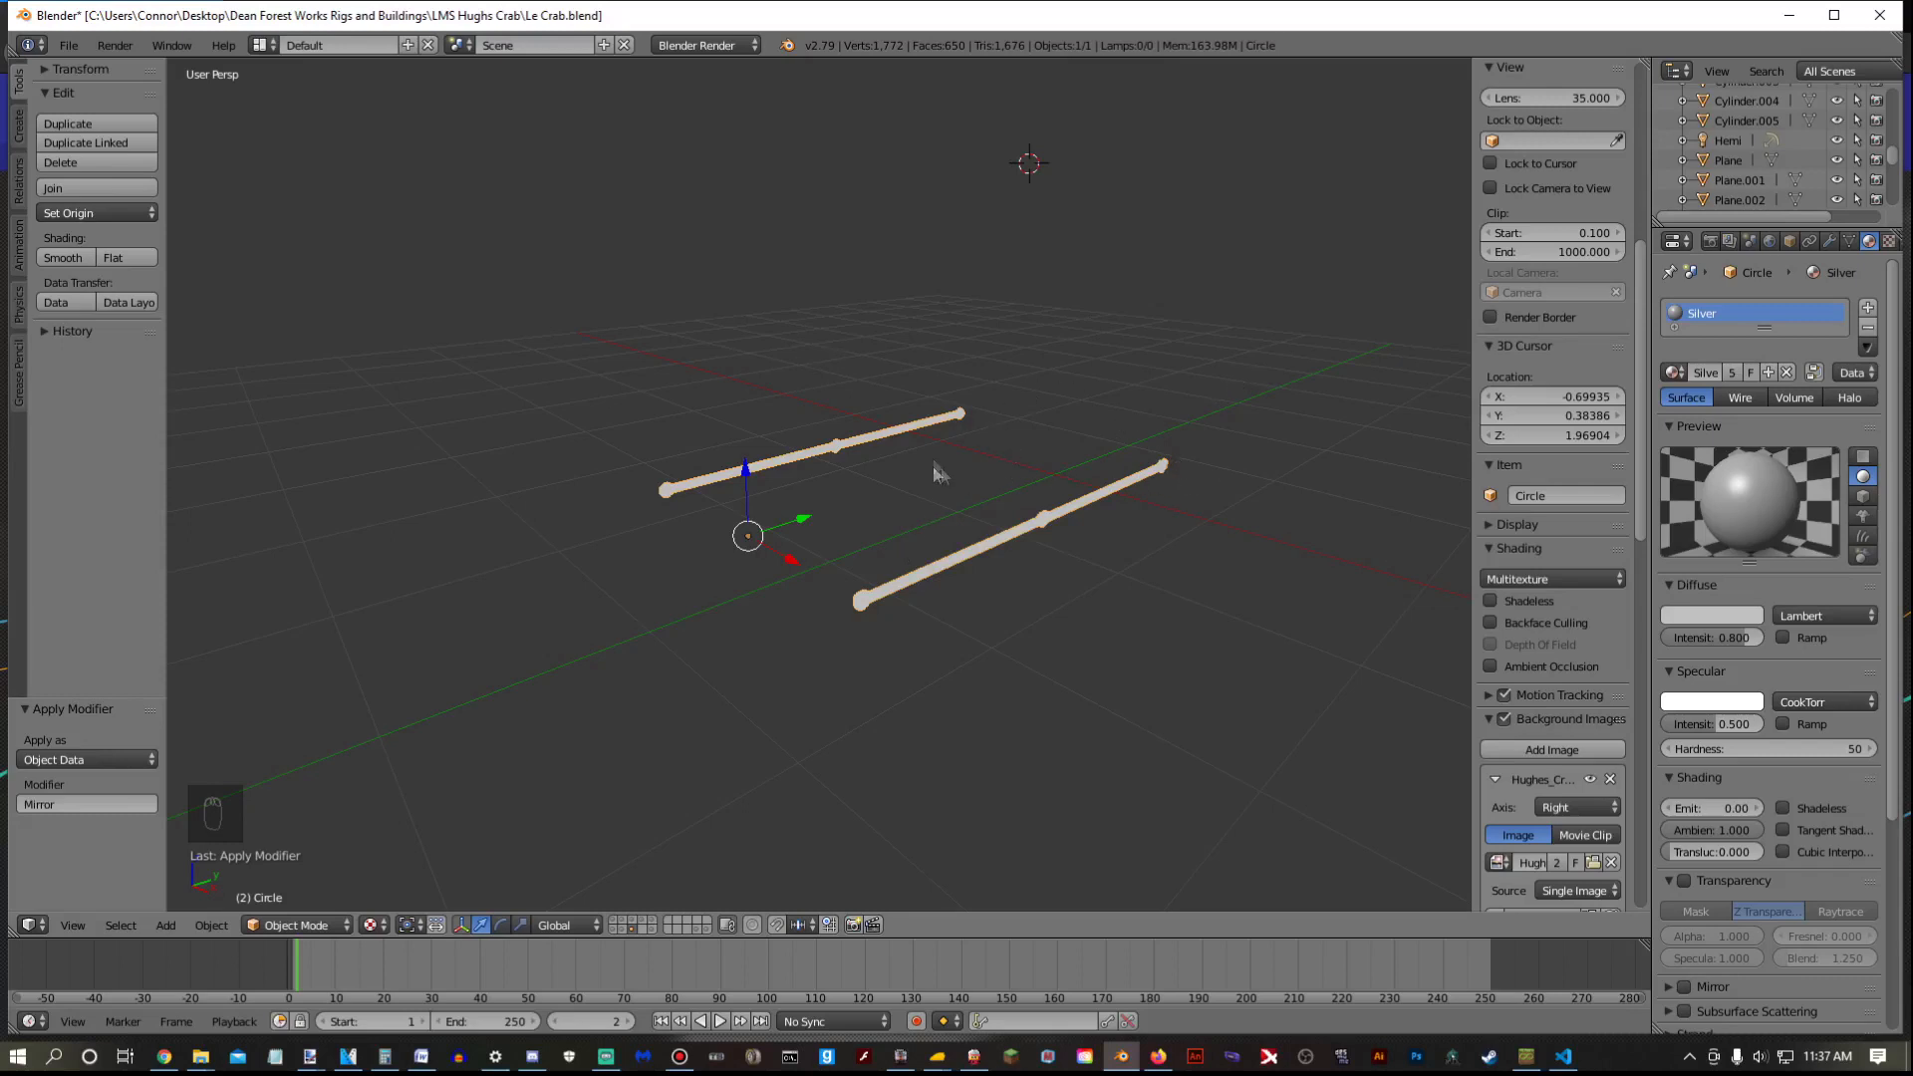
{"action": "mouse_move", "coordinate": [1084, 466]}
{"action": "middle_mouse_down"}
{"action": "mouse_move", "coordinate": [1065, 471]}
{"action": "mouse_move", "coordinate": [1086, 460]}
{"action": "middle_mouse_up"}
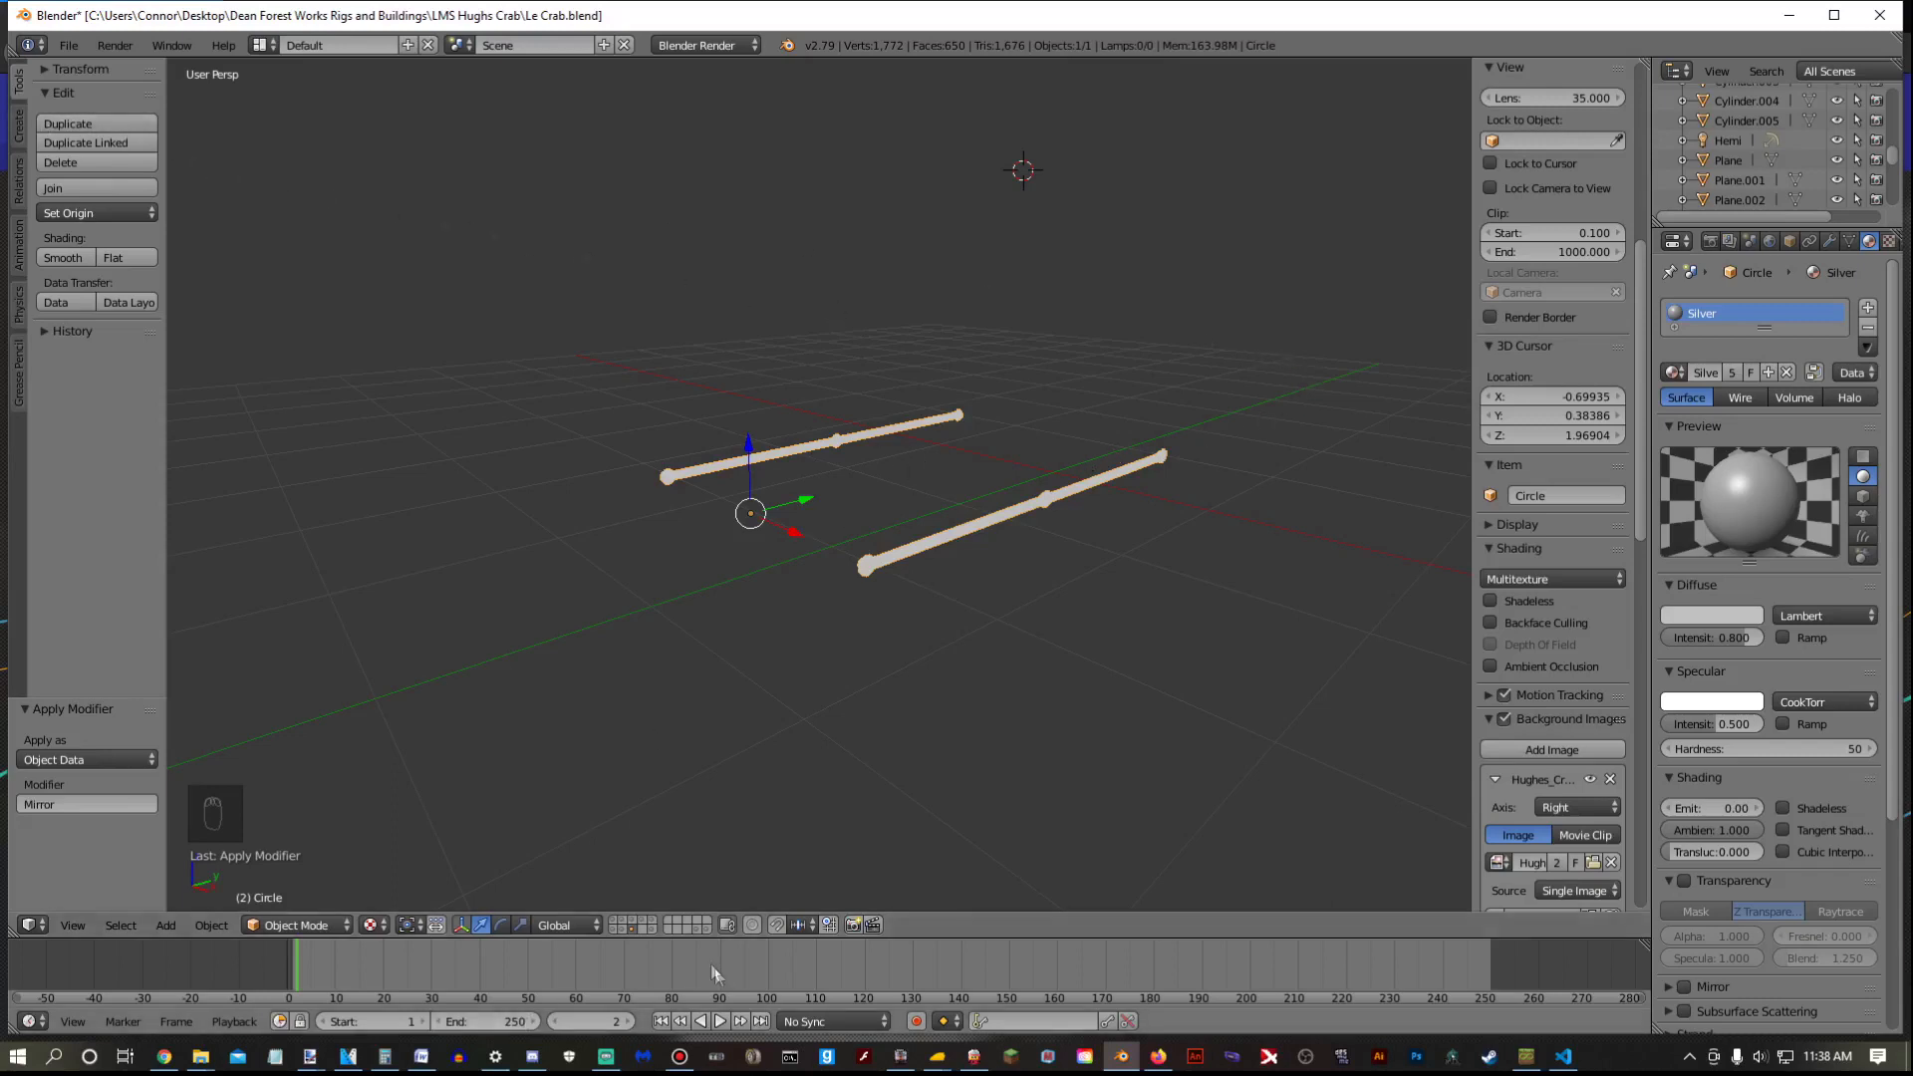
Review the locomotive parts on the individual scene layers once more
{"action": "left_click", "coordinate": [640, 921]}
{"action": "left_click", "coordinate": [628, 923]}
{"action": "left_click", "coordinate": [632, 920]}
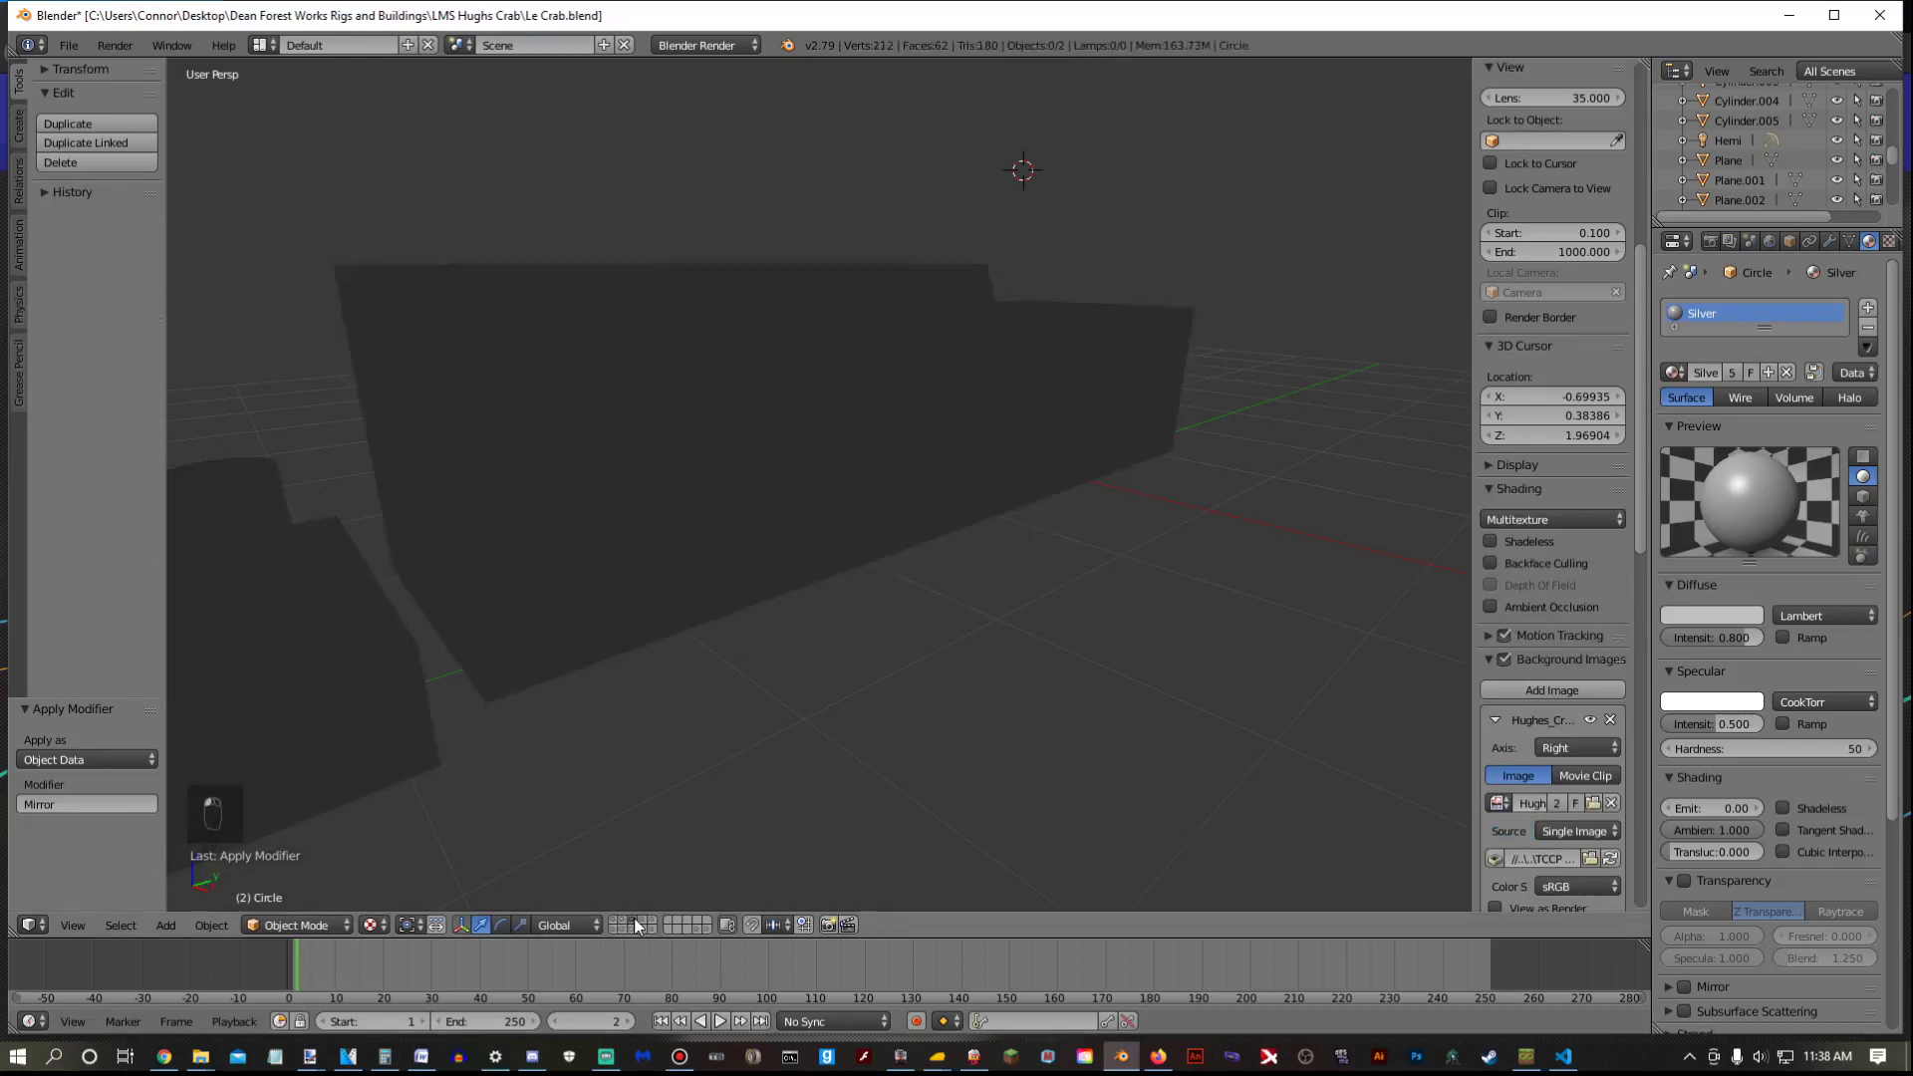
{"action": "left_click", "coordinate": [643, 918]}
{"action": "left_click", "coordinate": [653, 919]}
{"action": "left_click", "coordinate": [614, 929]}
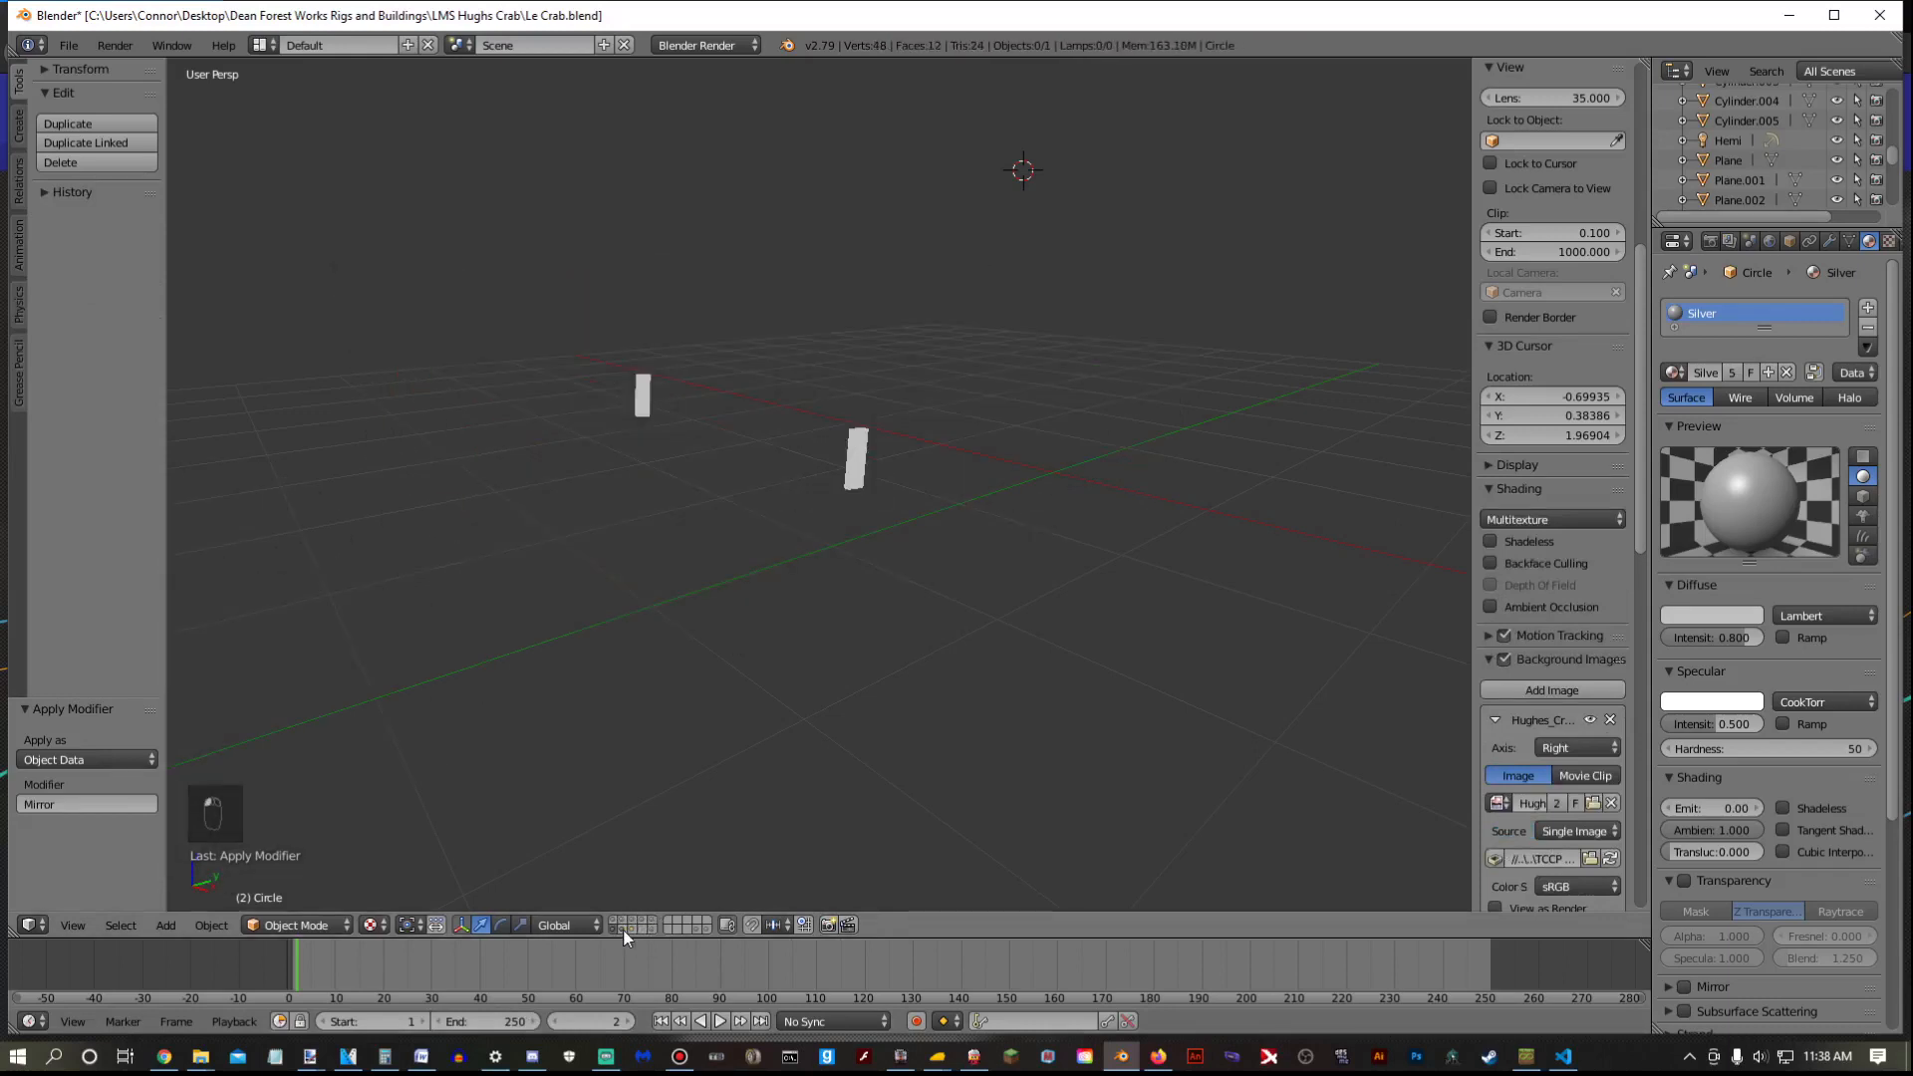
{"action": "left_click", "coordinate": [623, 930]}
{"action": "left_click", "coordinate": [644, 918]}
{"action": "left_click", "coordinate": [624, 918]}
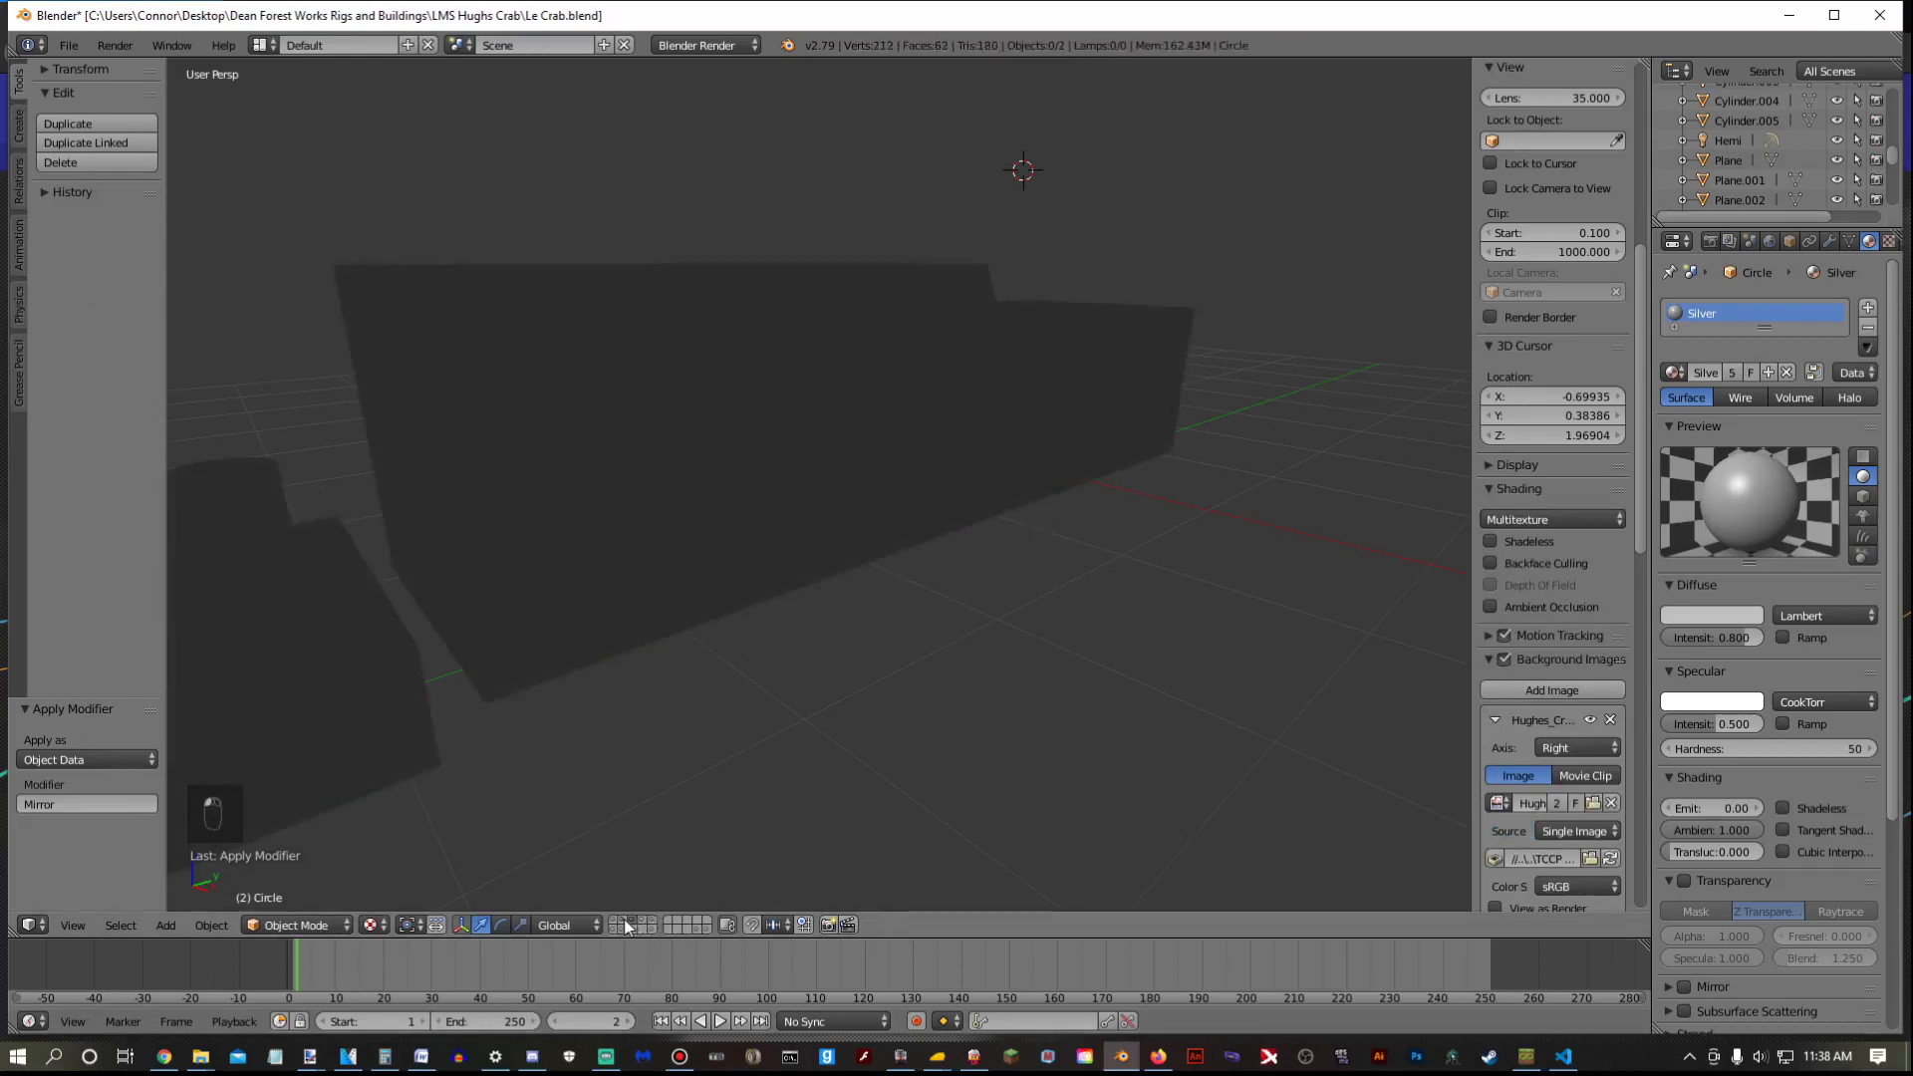
Show the layer with the four textured wheel sets and save the blend file
{"action": "left_click", "coordinate": [627, 923]}
{"action": "scroll", "coordinate": [751, 701], "scroll_direction": "down", "scroll_amount": 3}
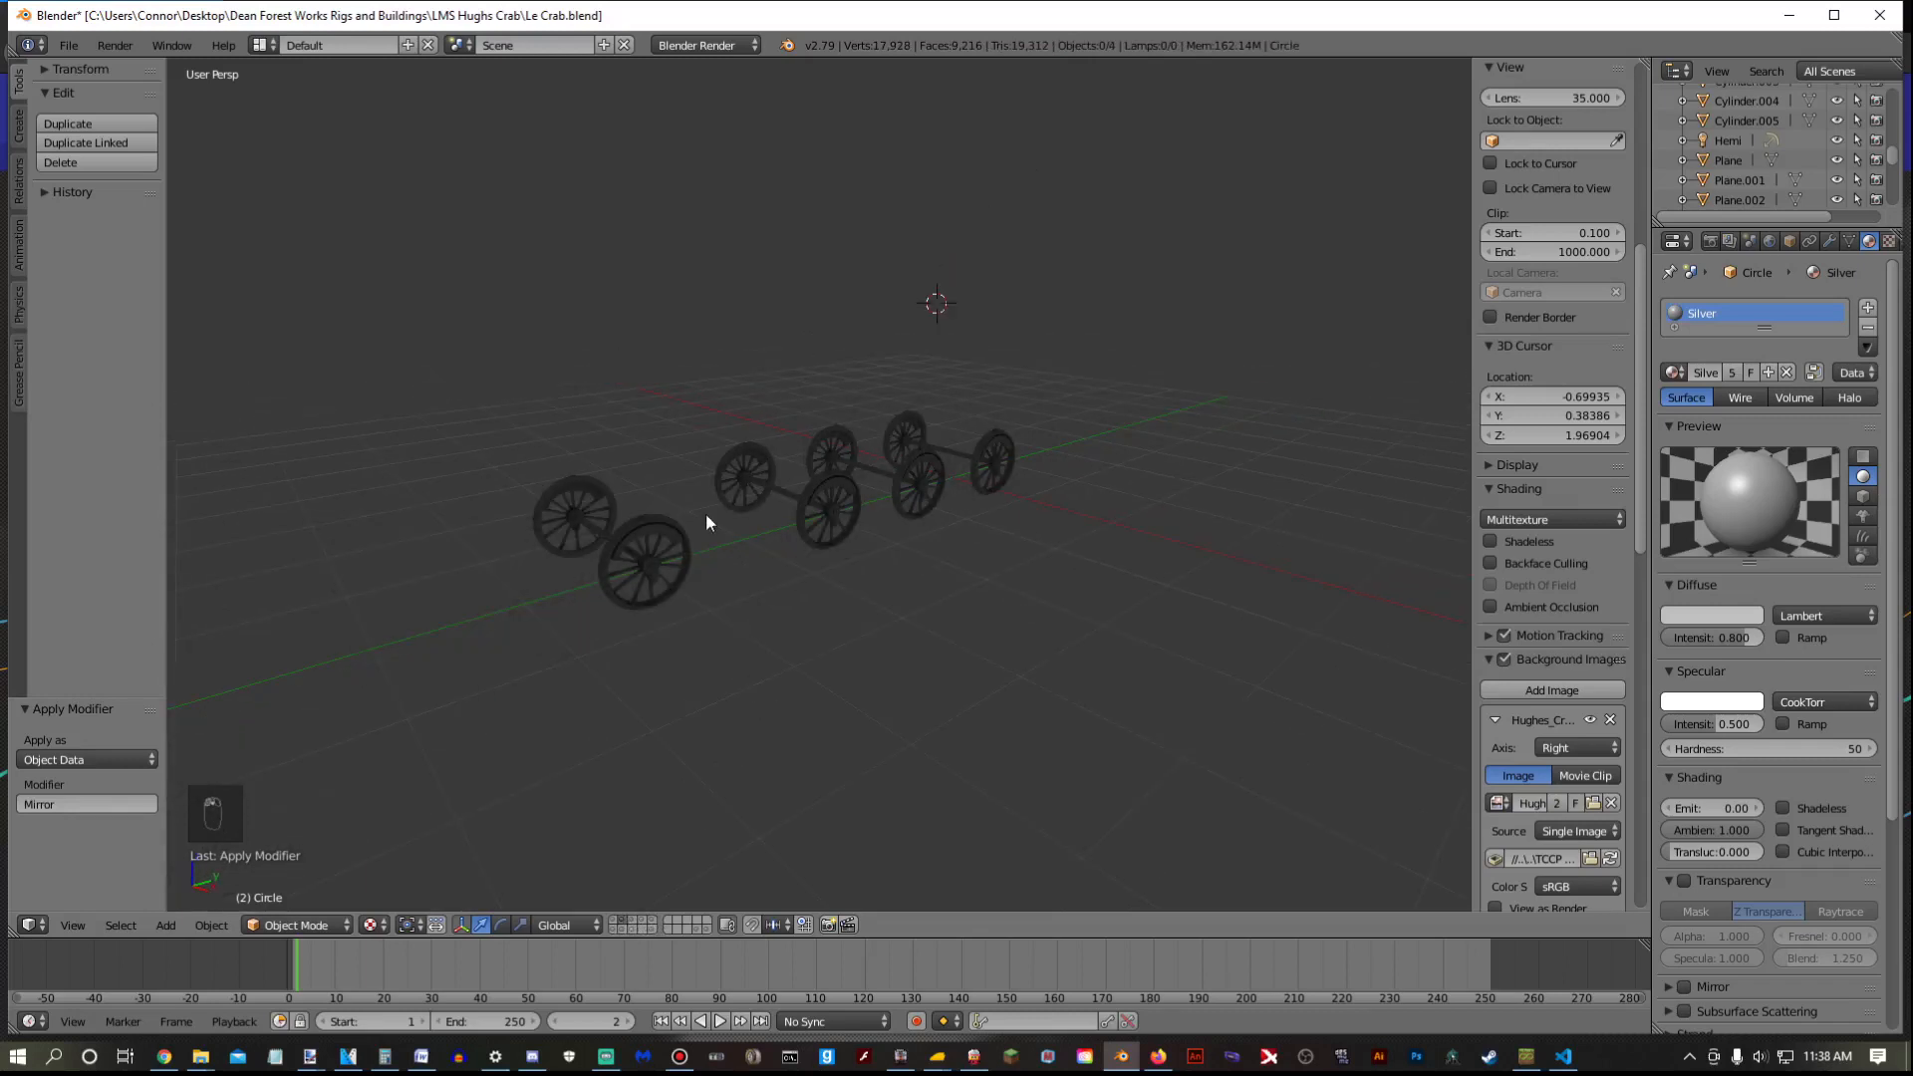
{"action": "left_click", "coordinate": [68, 45]}
{"action": "left_click", "coordinate": [103, 195]}
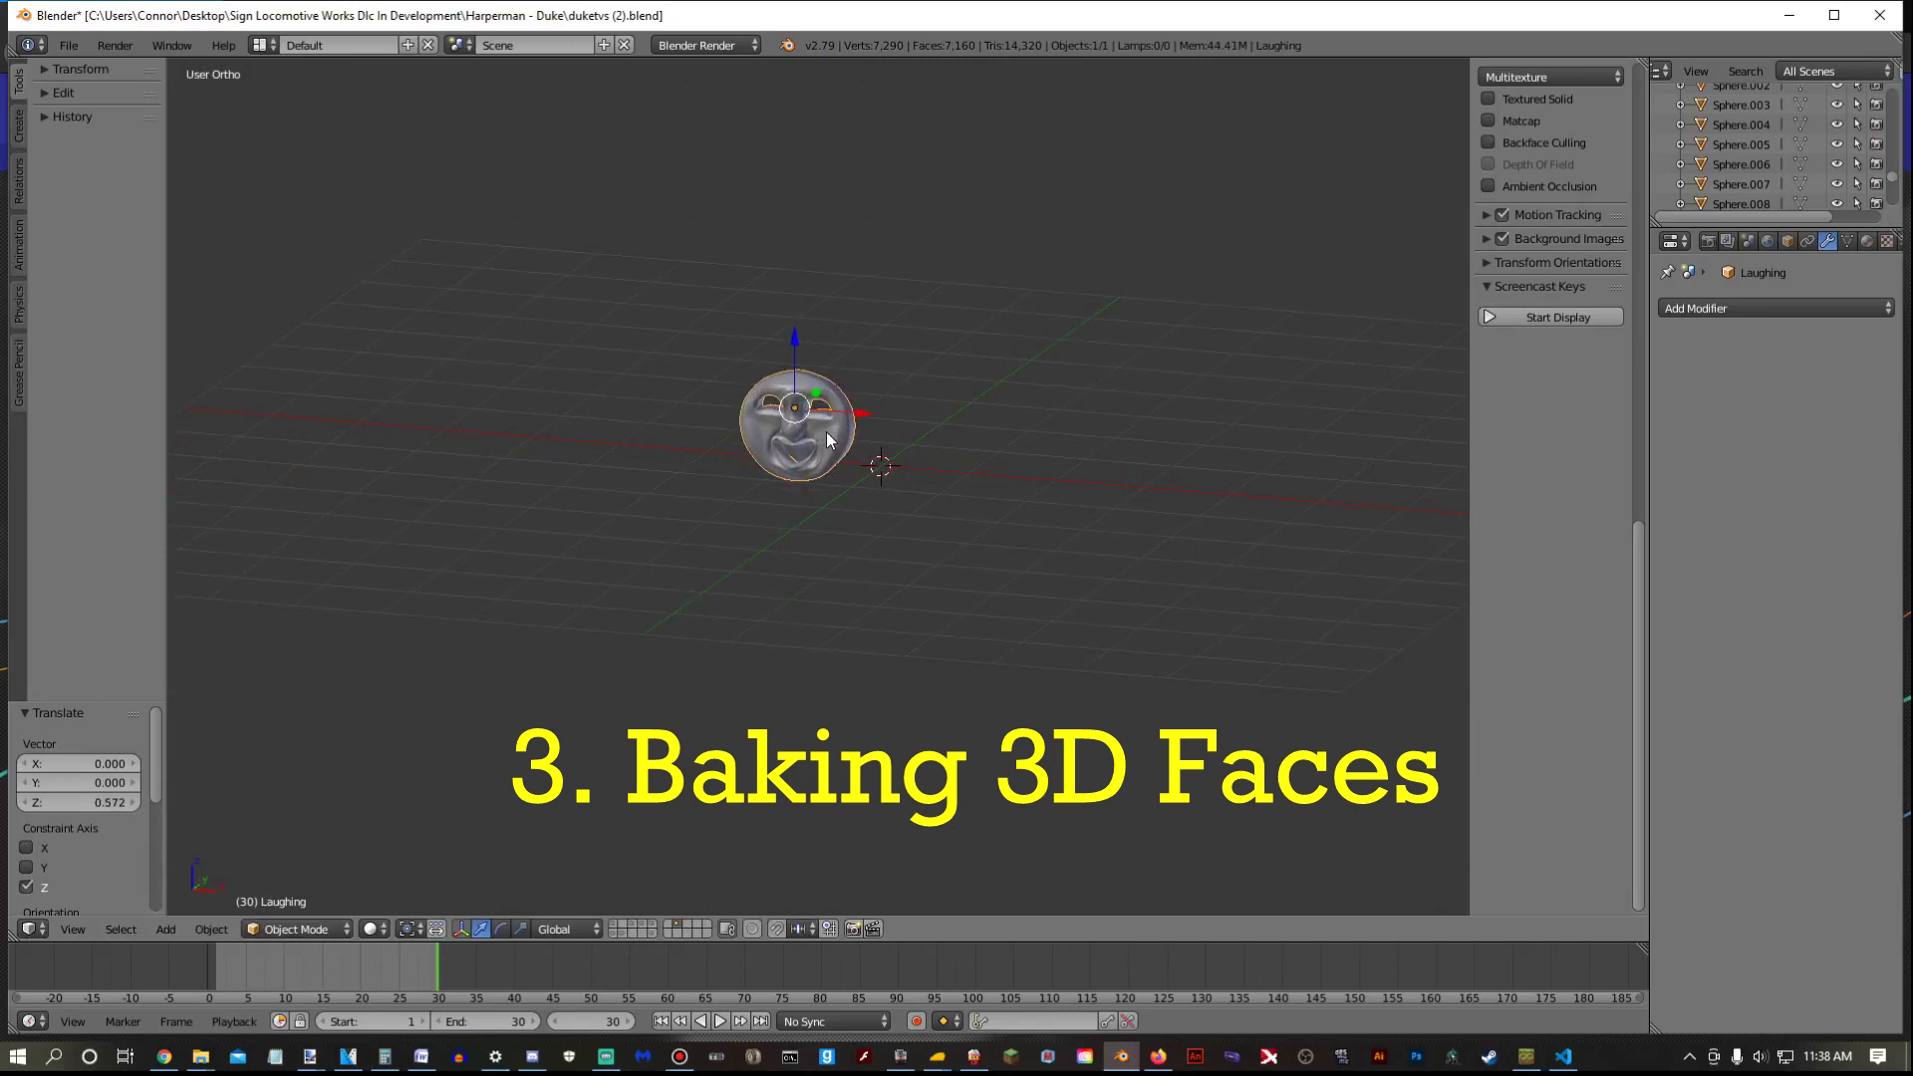
Unwrap the whole mesh of the Laughing face with Smart UV Project at a 66 angle limit and 0.00 island margin
{"action": "scroll", "coordinate": [827, 433], "scroll_direction": "up", "scroll_amount": 3}
{"action": "scroll", "coordinate": [860, 421], "scroll_direction": "up", "scroll_amount": 2}
{"action": "middle_click_drag", "start_coordinate": [860, 421], "coordinate": [887, 550], "text": "shift"}
{"action": "left_click_drag", "start_coordinate": [745, 250], "coordinate": [745, 186]}
{"action": "scroll", "coordinate": [875, 382], "scroll_direction": "down", "scroll_amount": 7}
{"action": "key", "text": "Tab"}
{"action": "key", "text": "a"}
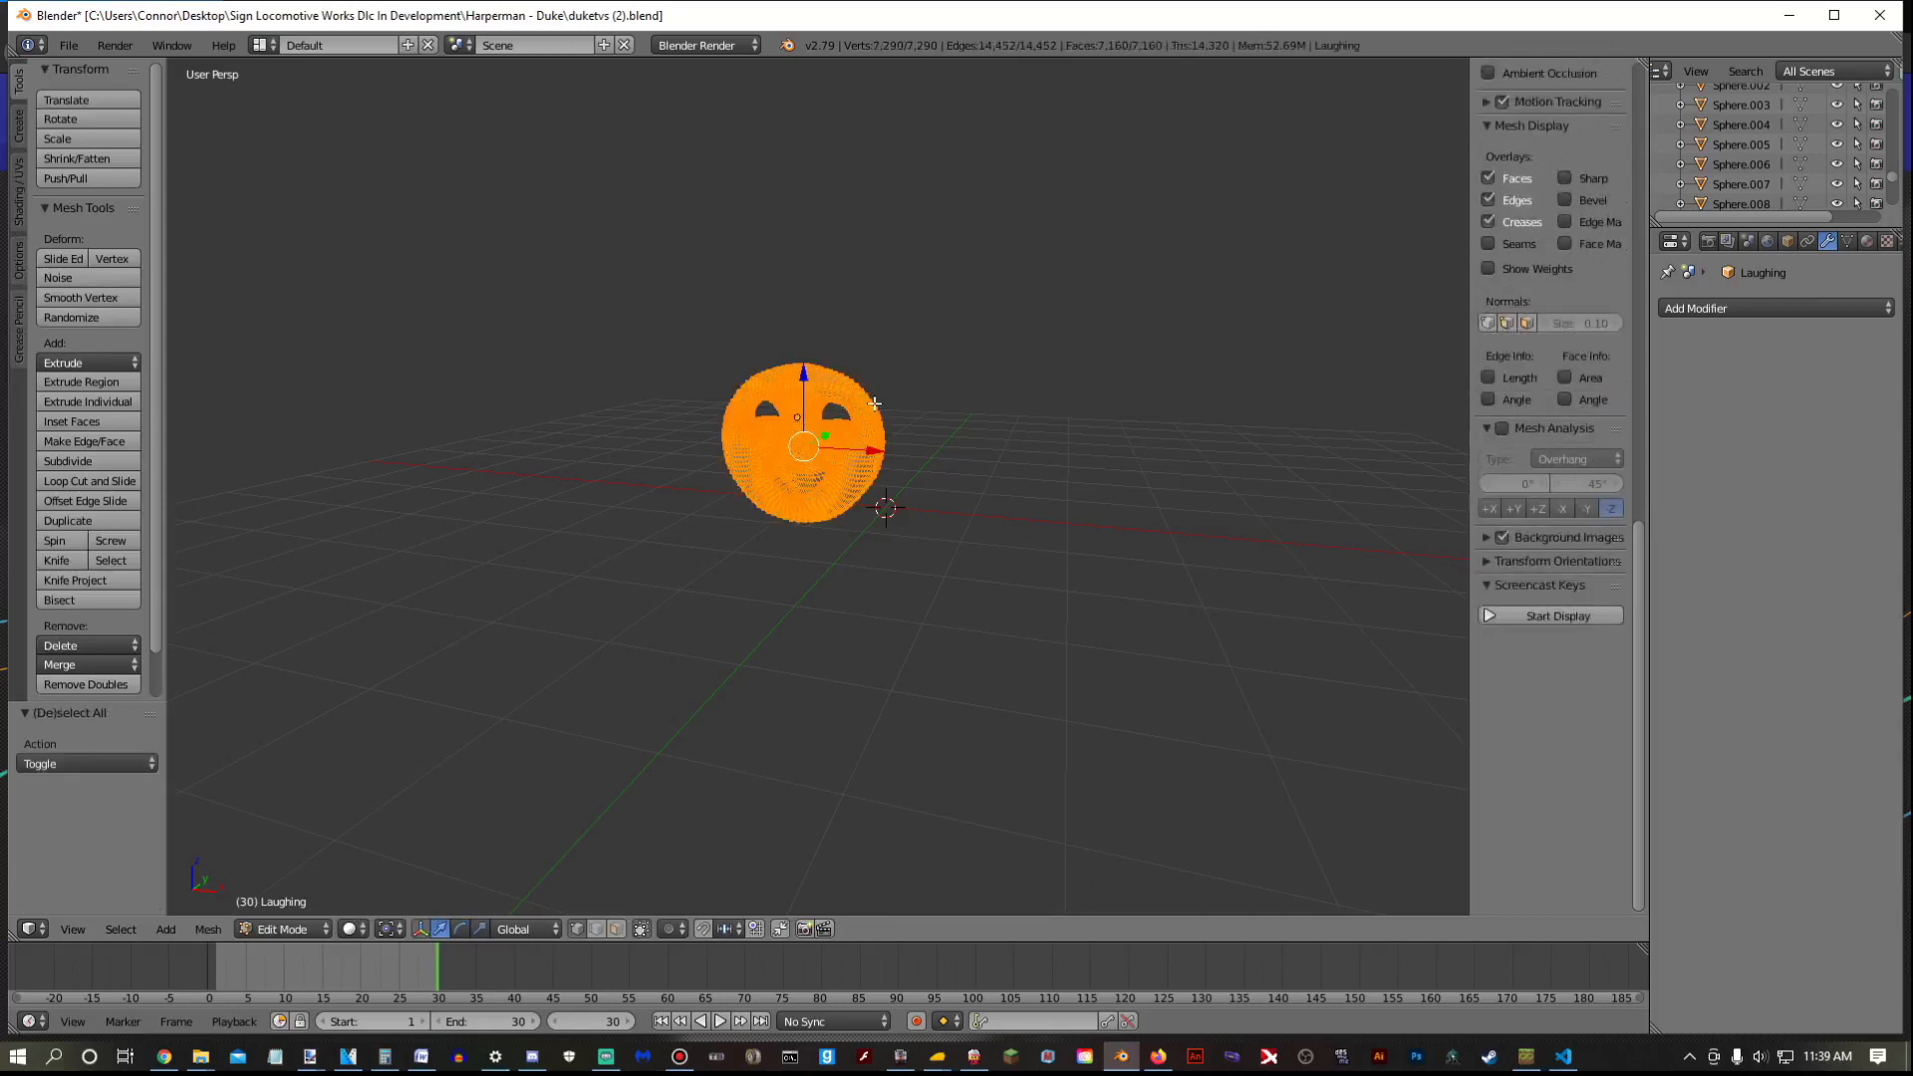
{"action": "key", "text": "u"}
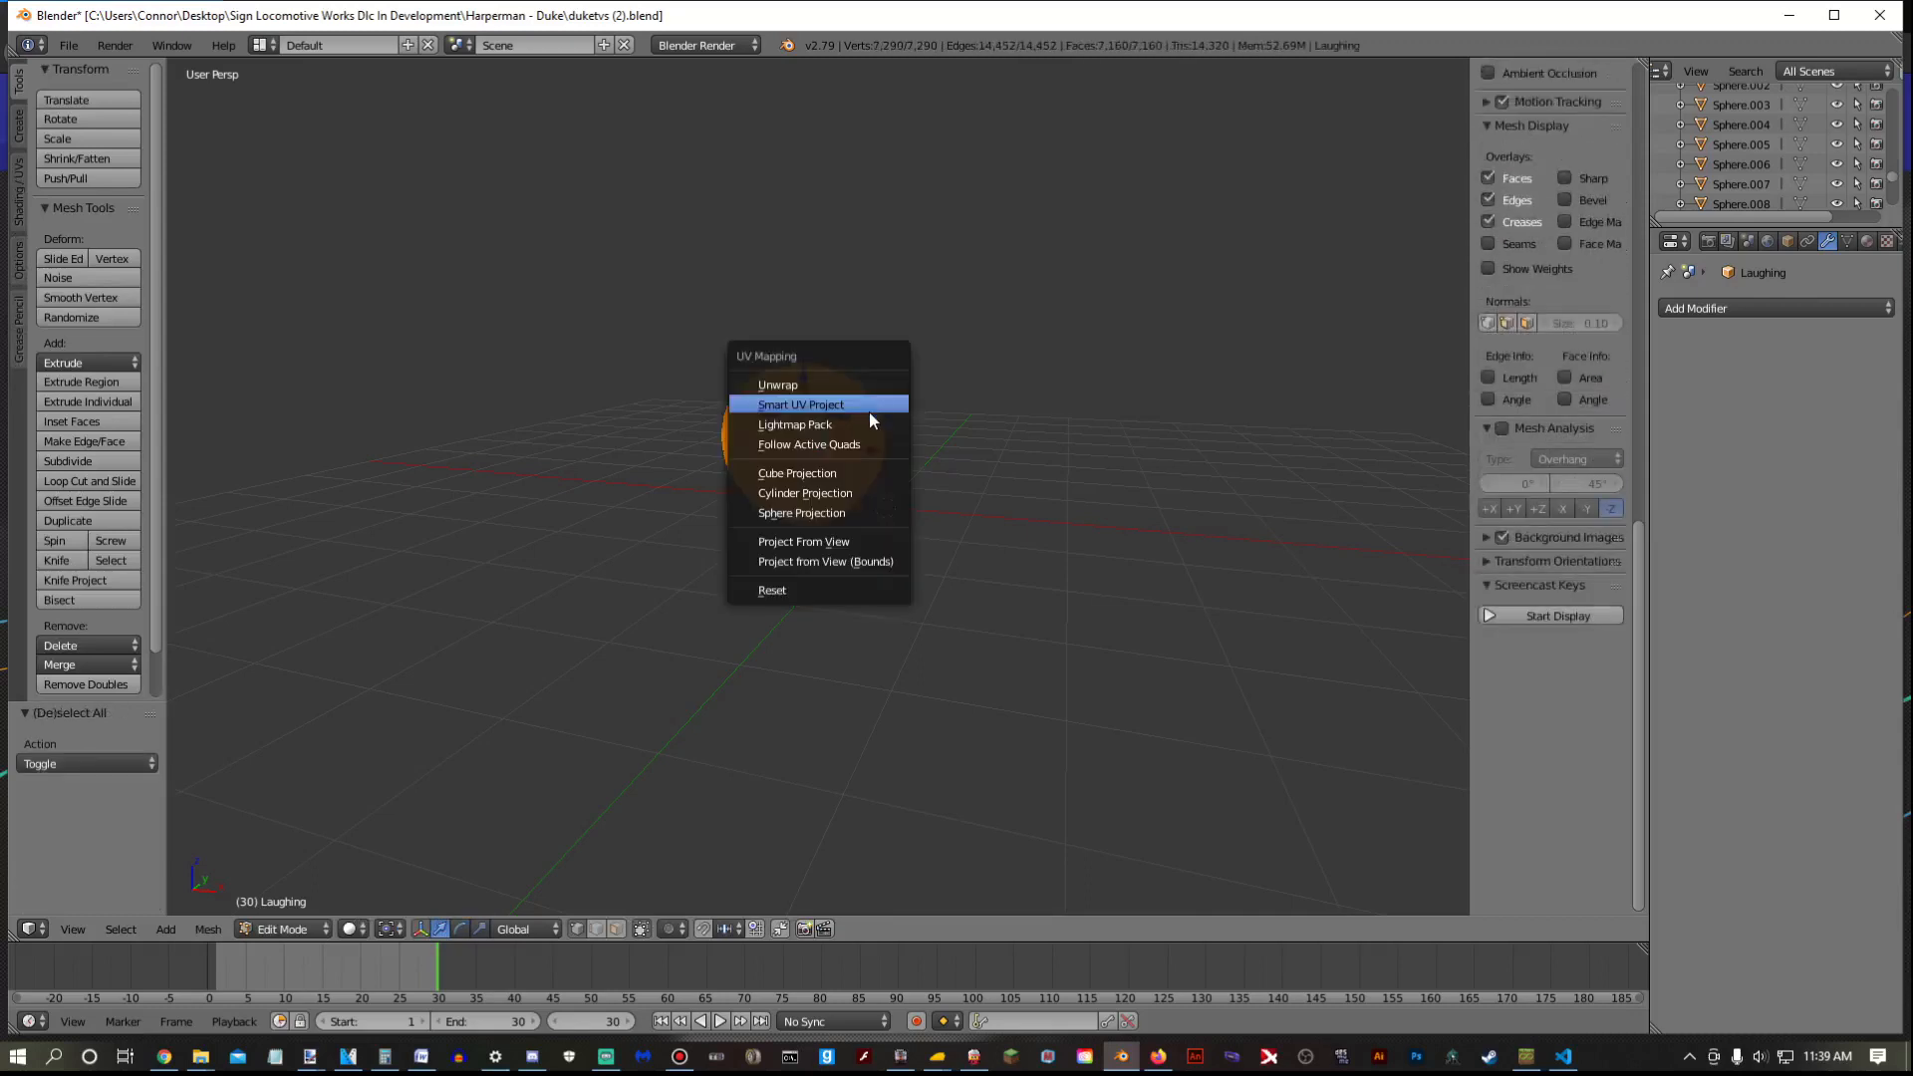
{"action": "left_click", "coordinate": [869, 411]}
{"action": "left_click", "coordinate": [868, 562]}
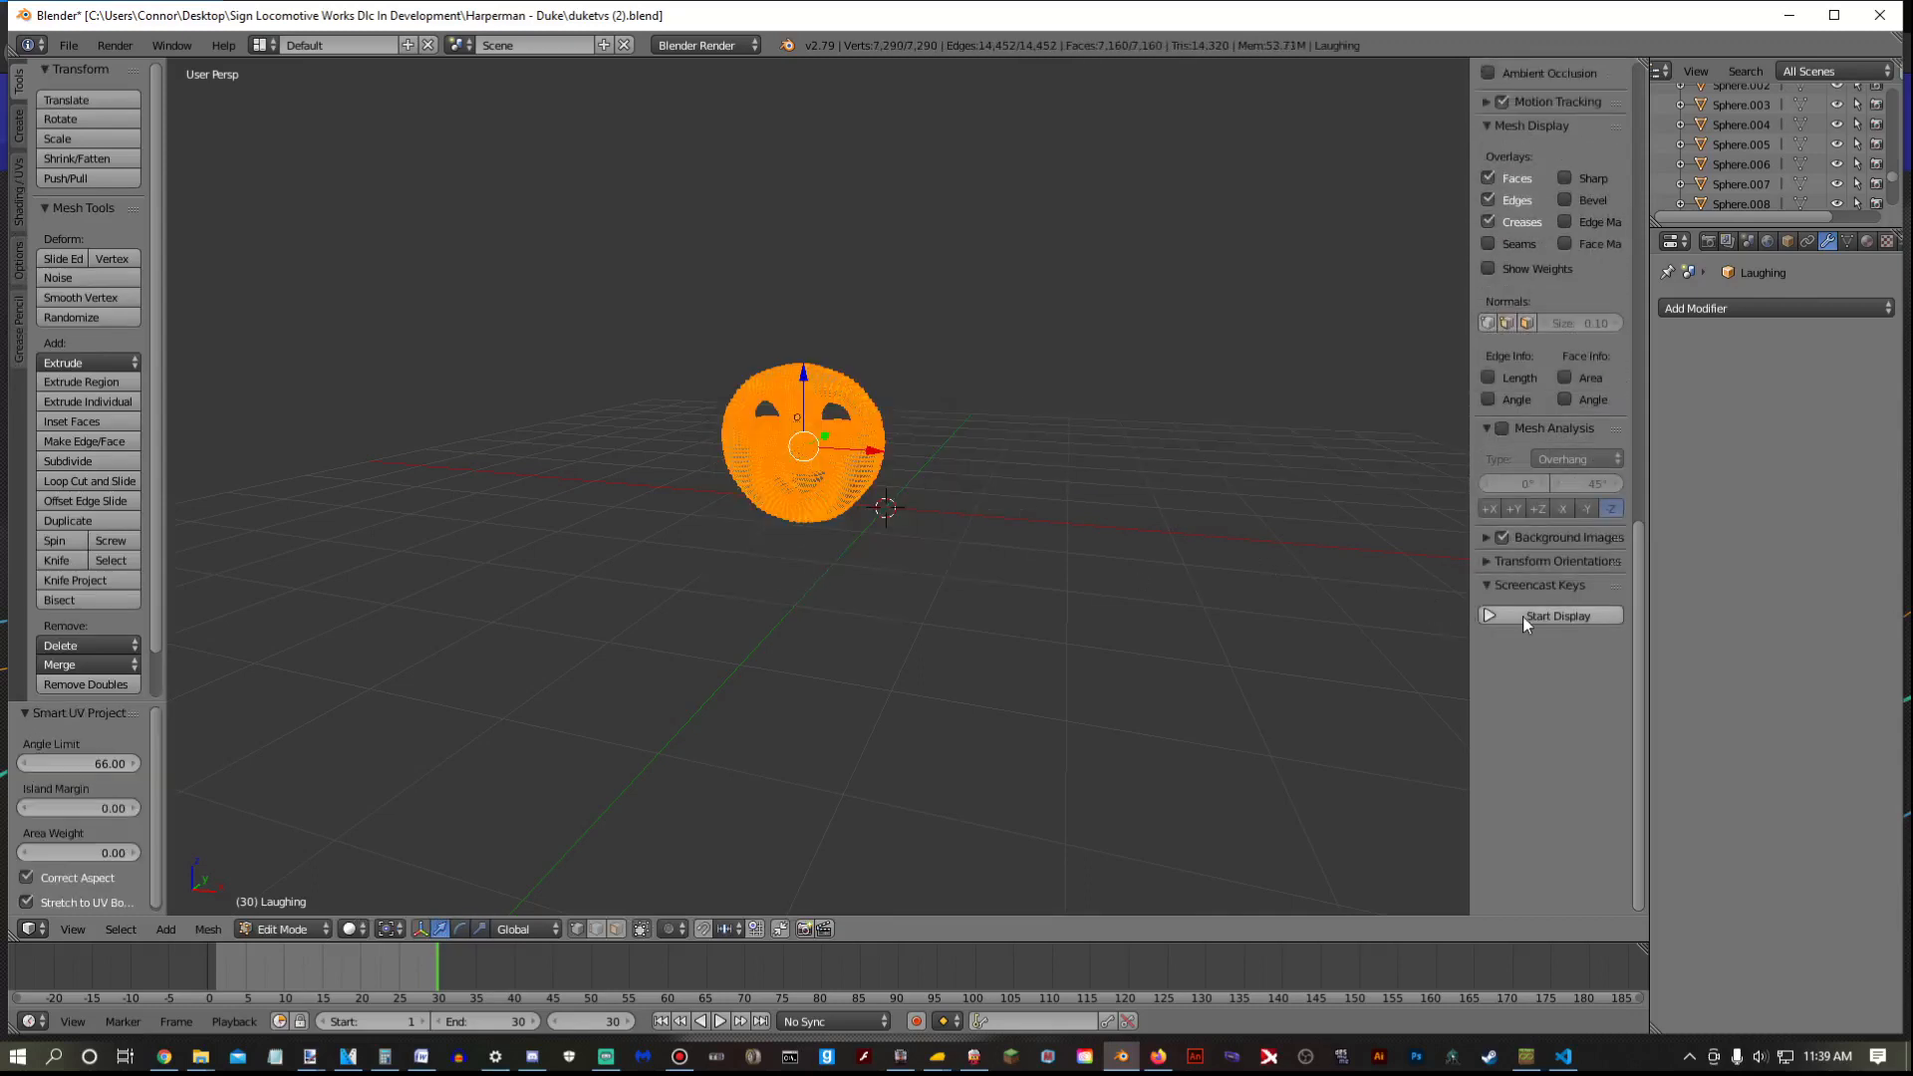
Turn on the Screencast Keys display and return the Laughing face to Object Mode
{"action": "left_click", "coordinate": [1551, 616]}
{"action": "key", "text": "Tab"}
{"action": "key", "text": "Tab"}
{"action": "key", "text": "Tab"}
{"action": "key", "text": "Tab"}
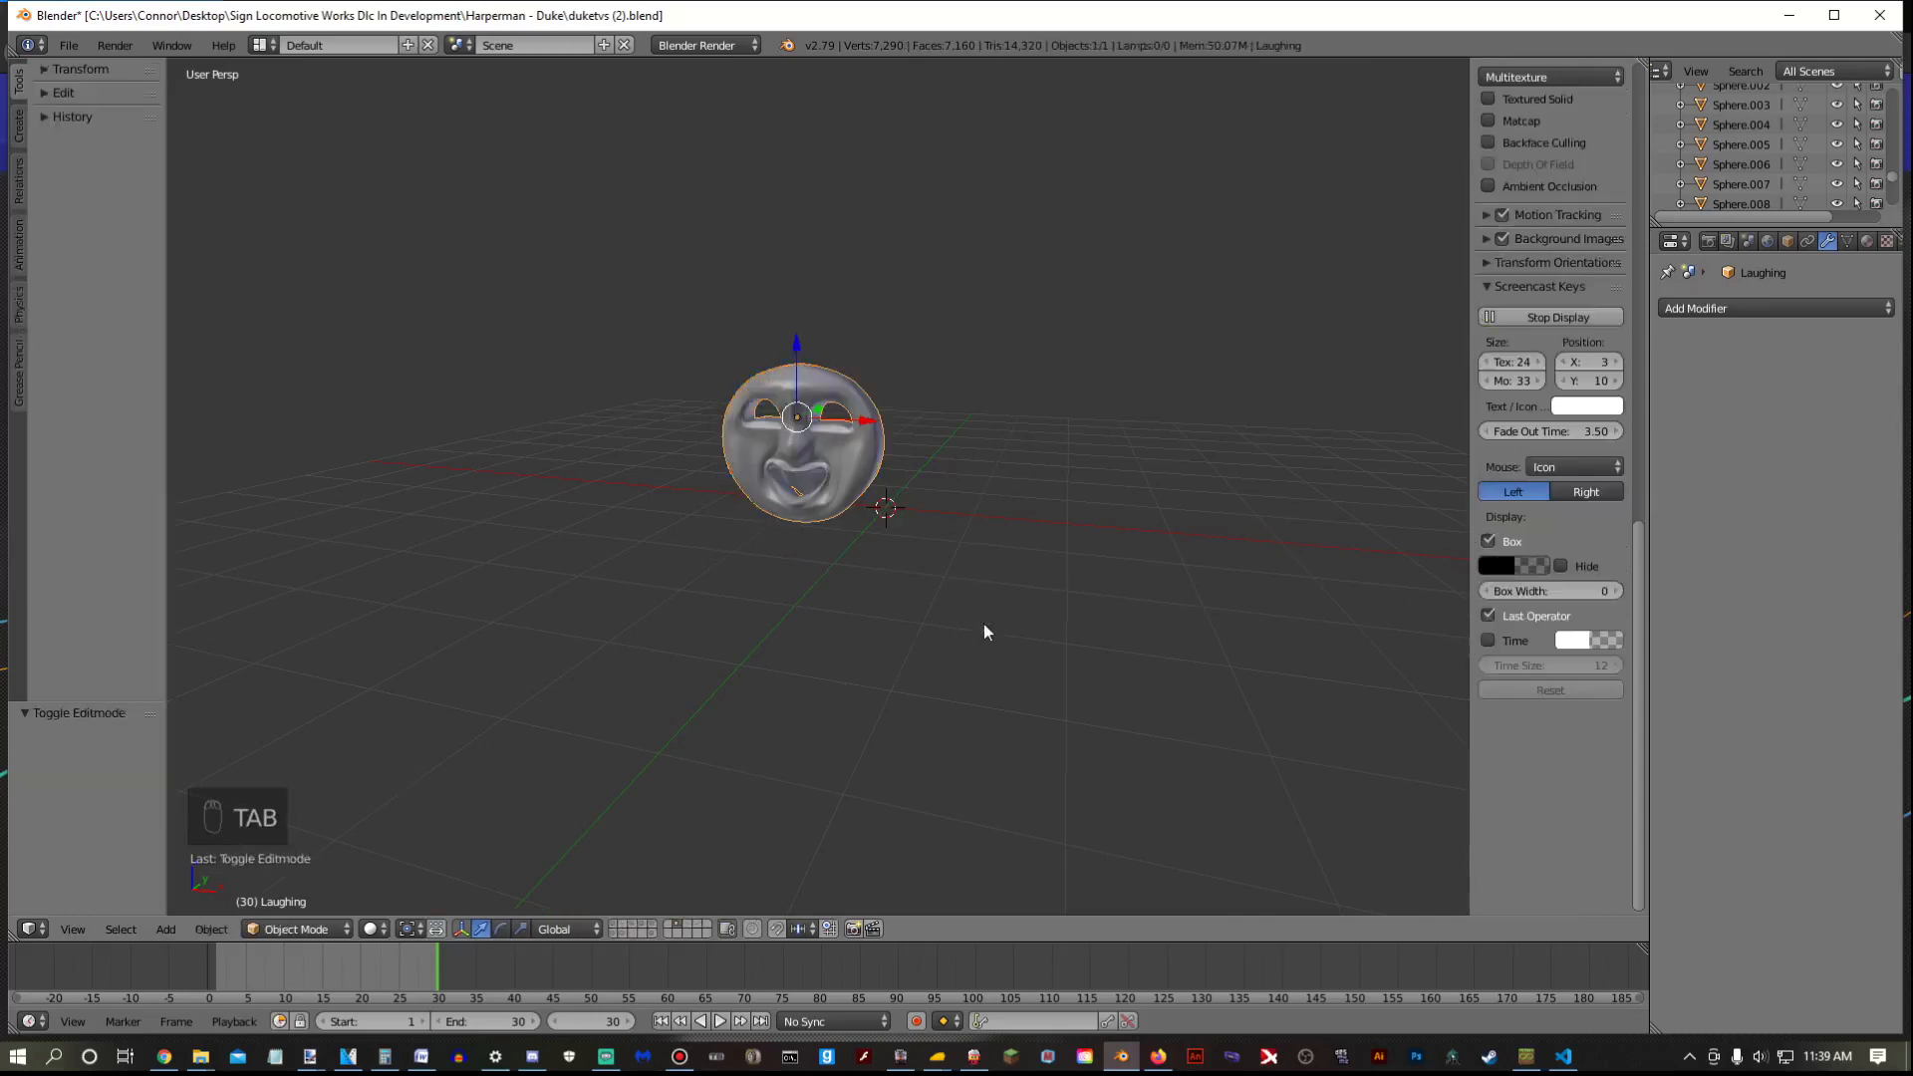
Give the Laughing face a new material and darken its diffuse colour to a mid grey of about 0.5
{"action": "left_click", "coordinate": [1866, 241]}
{"action": "left_click", "coordinate": [1708, 374]}
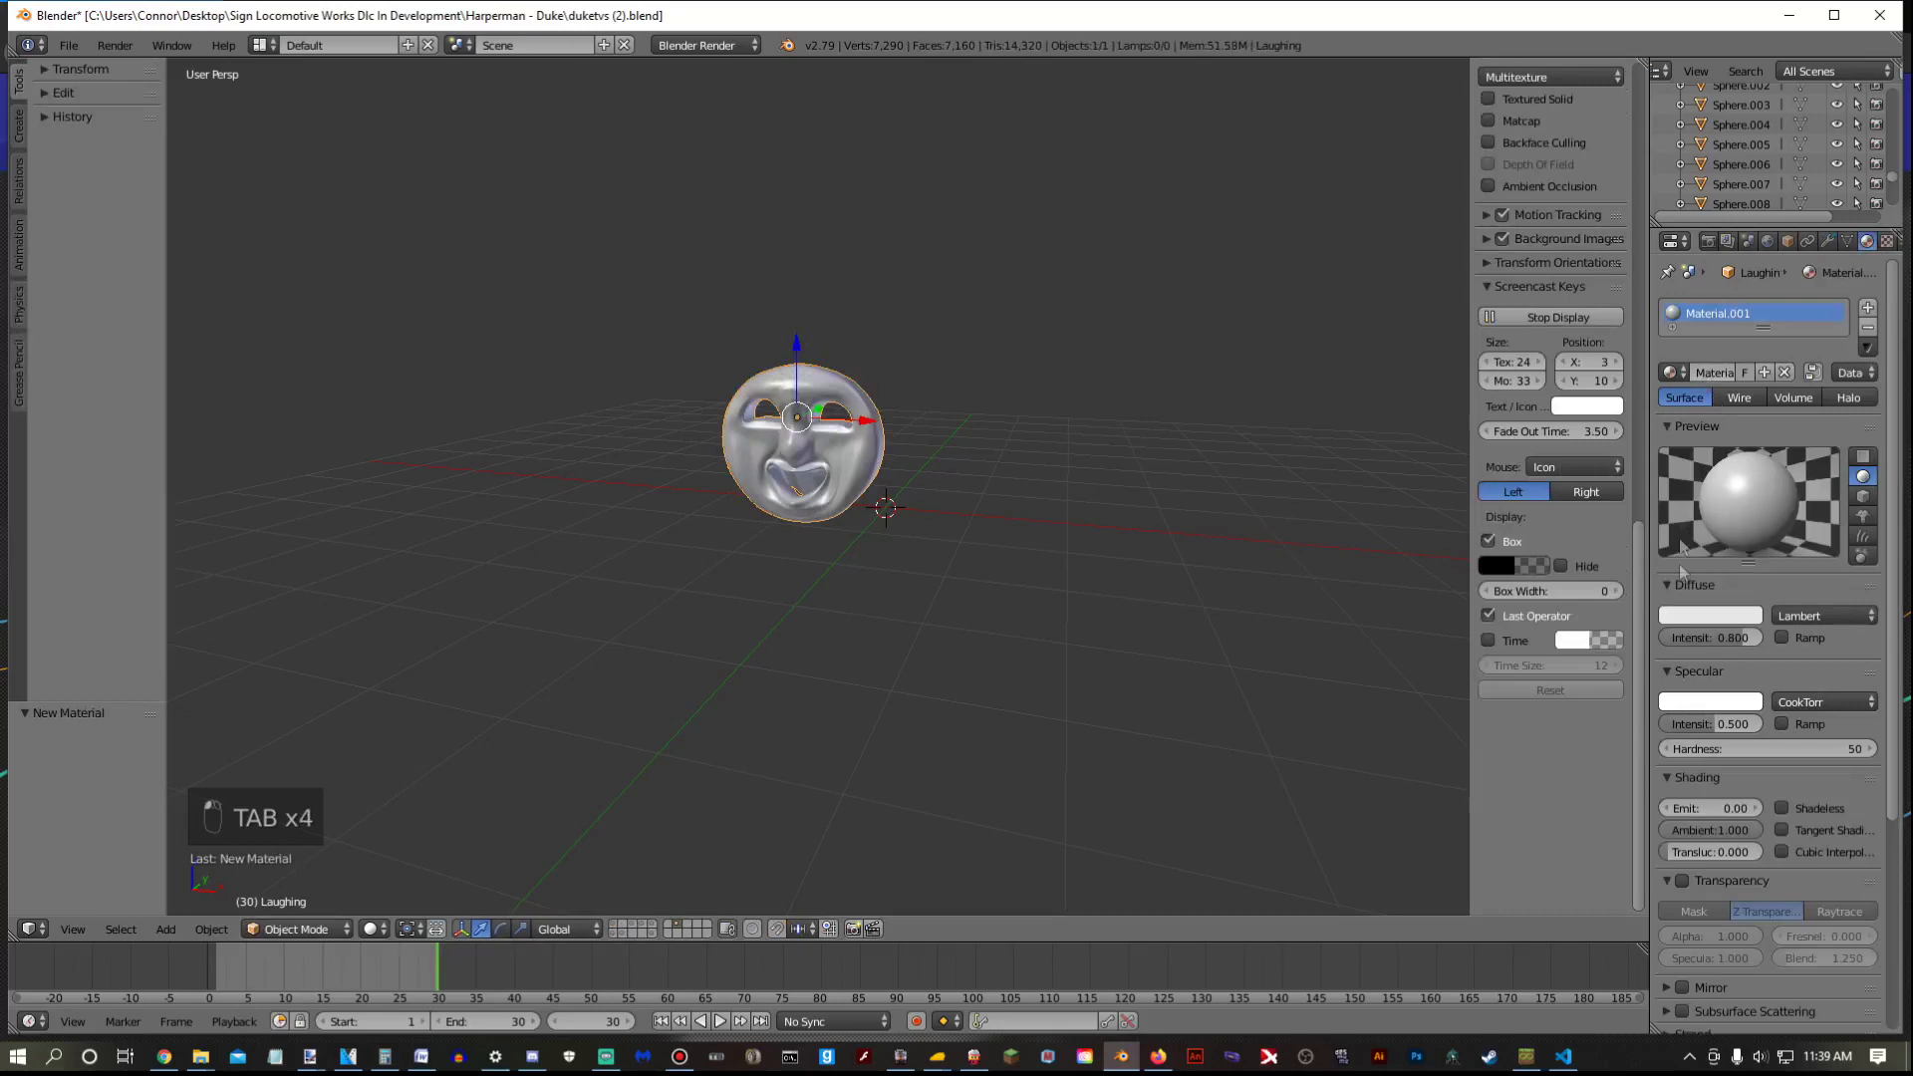
{"action": "left_click", "coordinate": [1721, 615]}
{"action": "mouse_move", "coordinate": [1748, 364]}
{"action": "left_mouse_down"}
{"action": "mouse_move", "coordinate": [1748, 438]}
{"action": "mouse_move", "coordinate": [1748, 364]}
{"action": "mouse_move", "coordinate": [1752, 396]}
{"action": "left_mouse_up"}
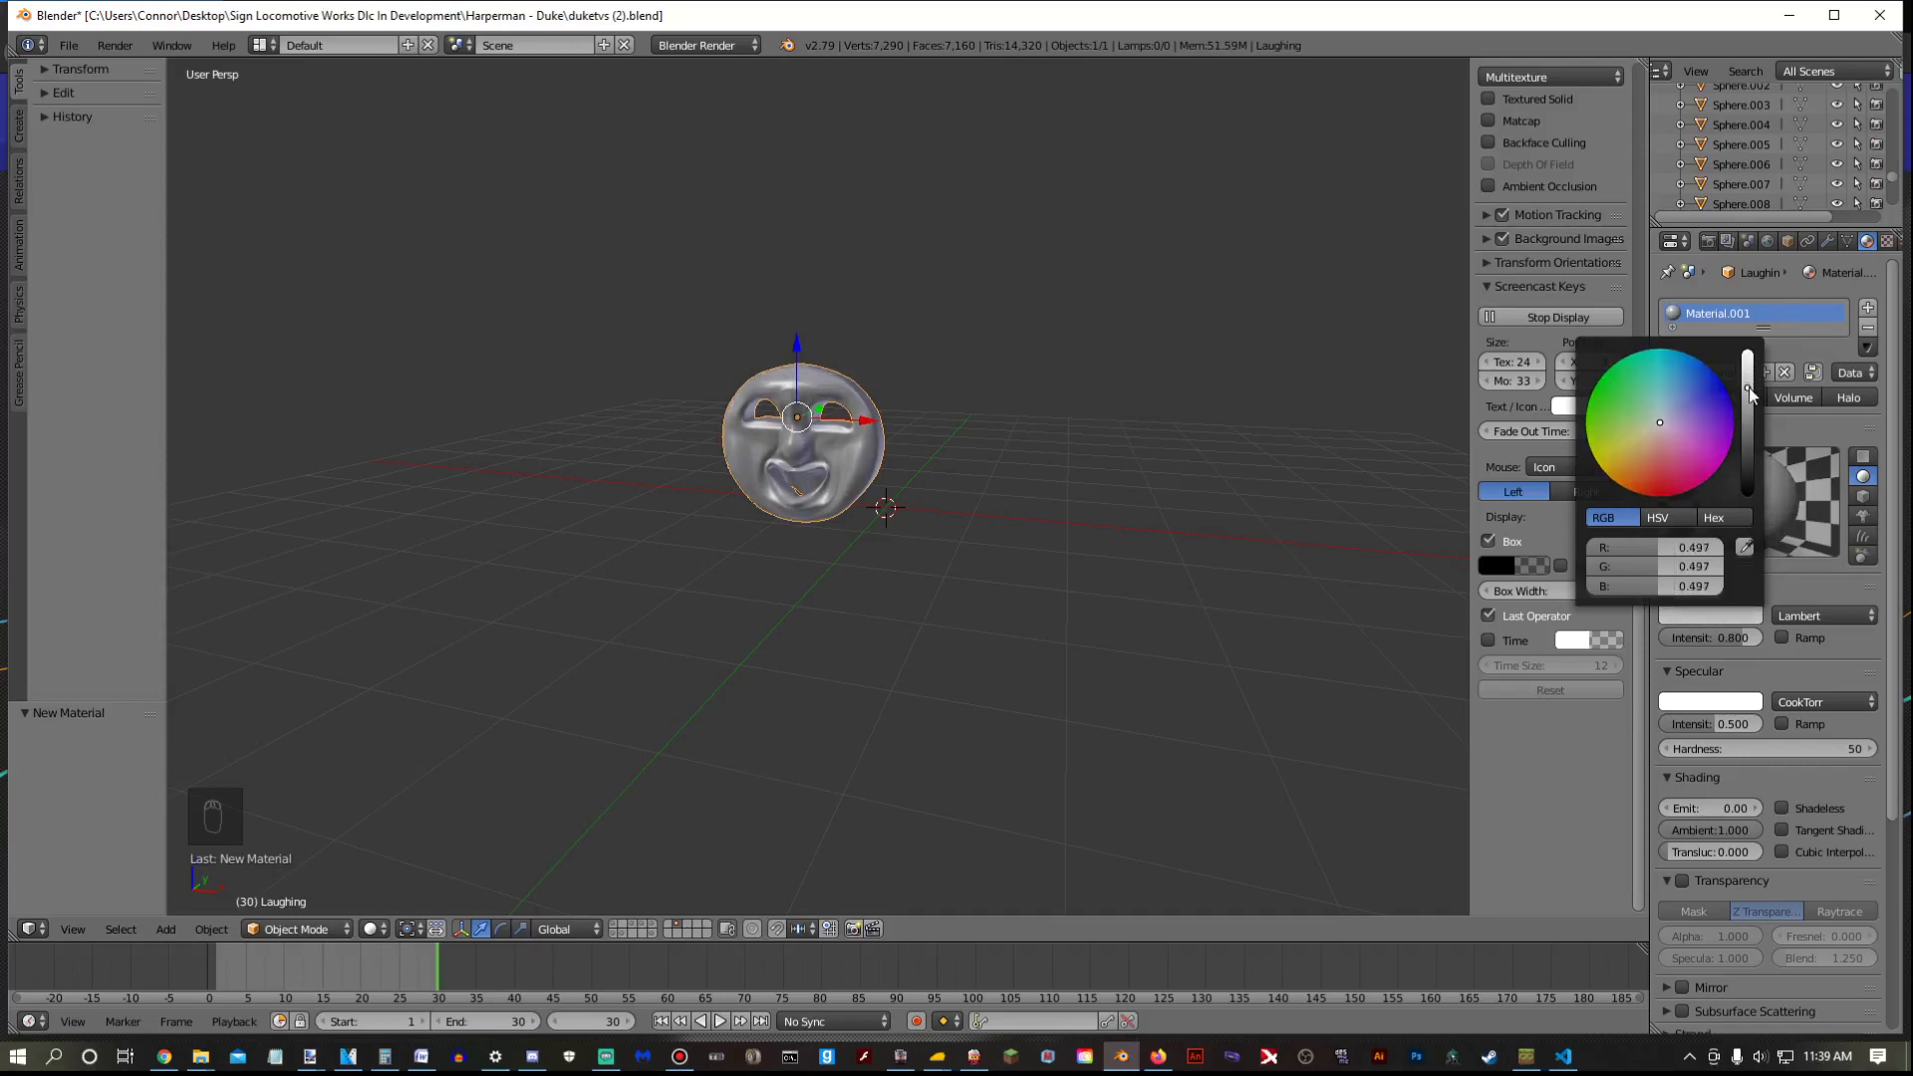
Split the 3D view, turn the second area into a UV/Image Editor without the render result, and show the face's UV layout in it
{"action": "left_click_drag", "start_coordinate": [1639, 62], "coordinate": [1058, 861]}
{"action": "left_click", "coordinate": [1001, 929]}
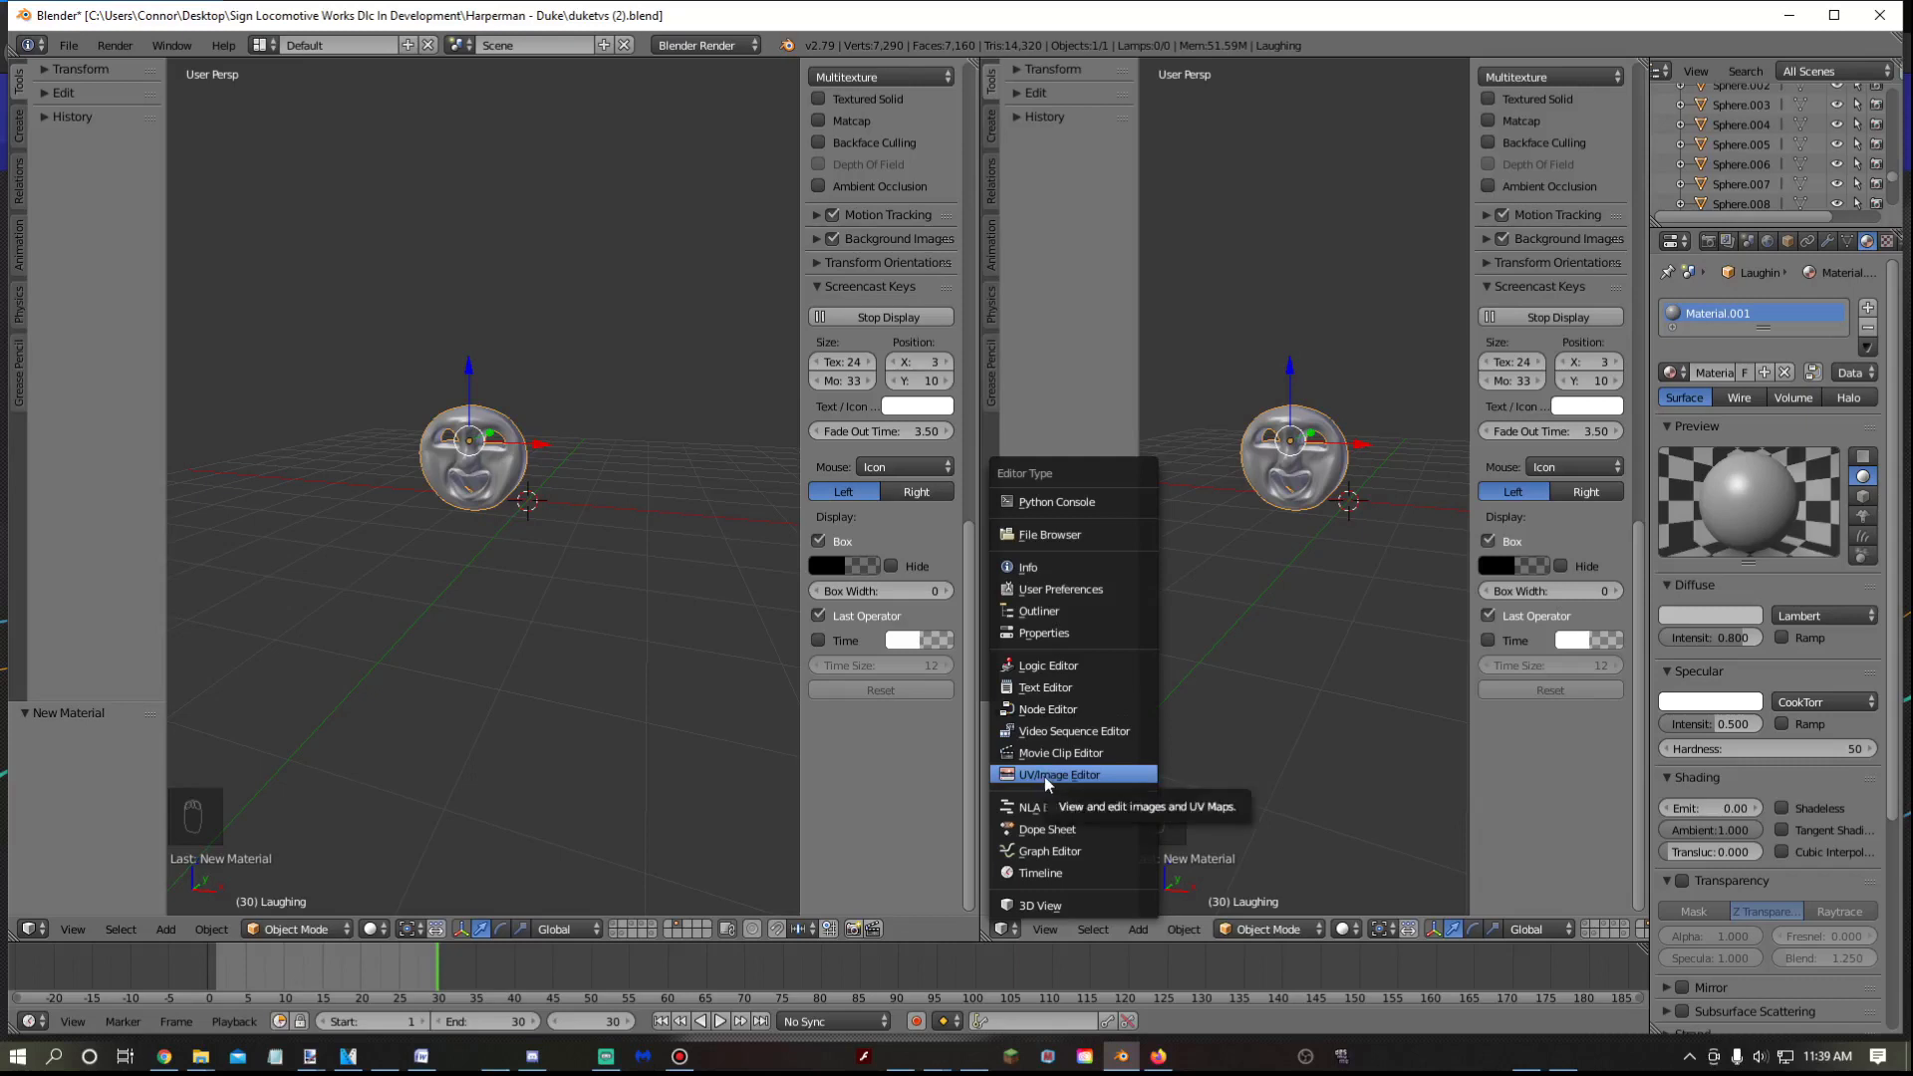
{"action": "left_click", "coordinate": [1044, 775]}
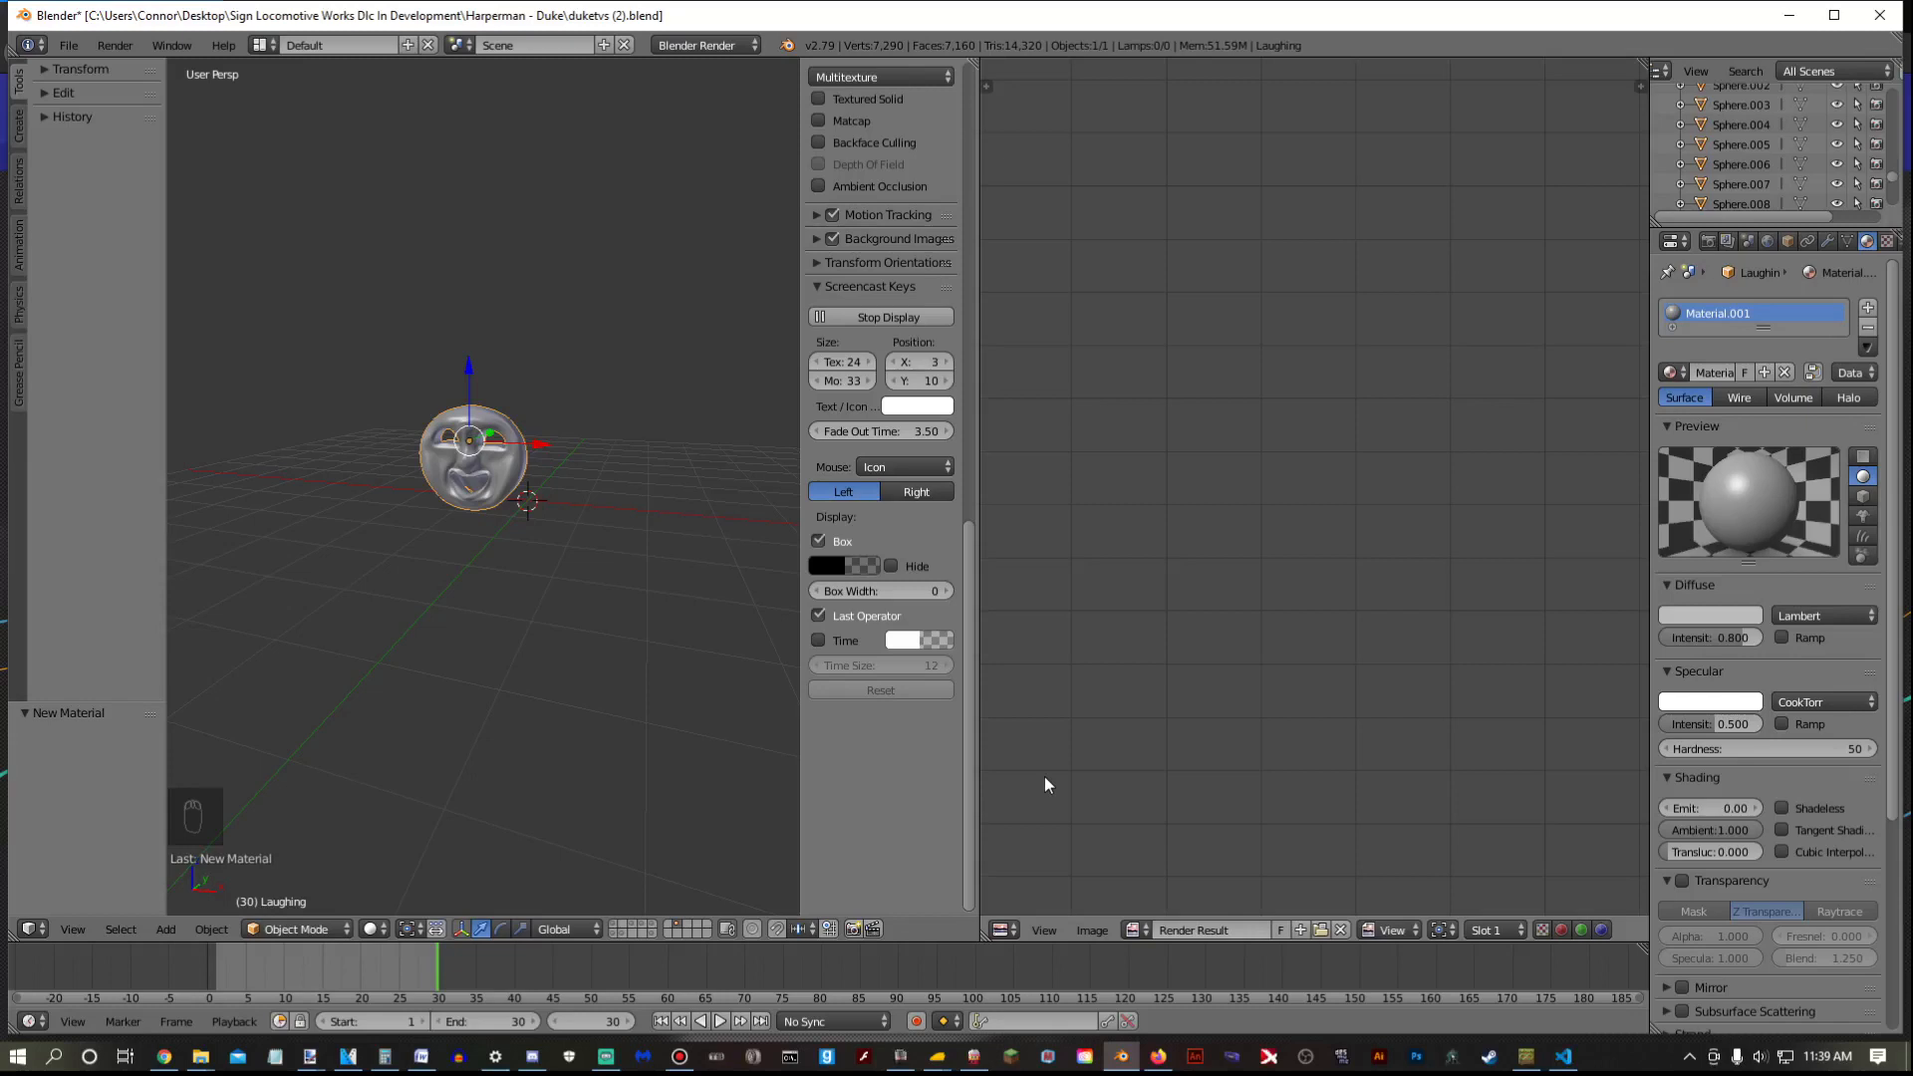
{"action": "left_click", "coordinate": [1340, 931]}
{"action": "scroll", "coordinate": [1336, 751], "scroll_direction": "down", "scroll_amount": 4}
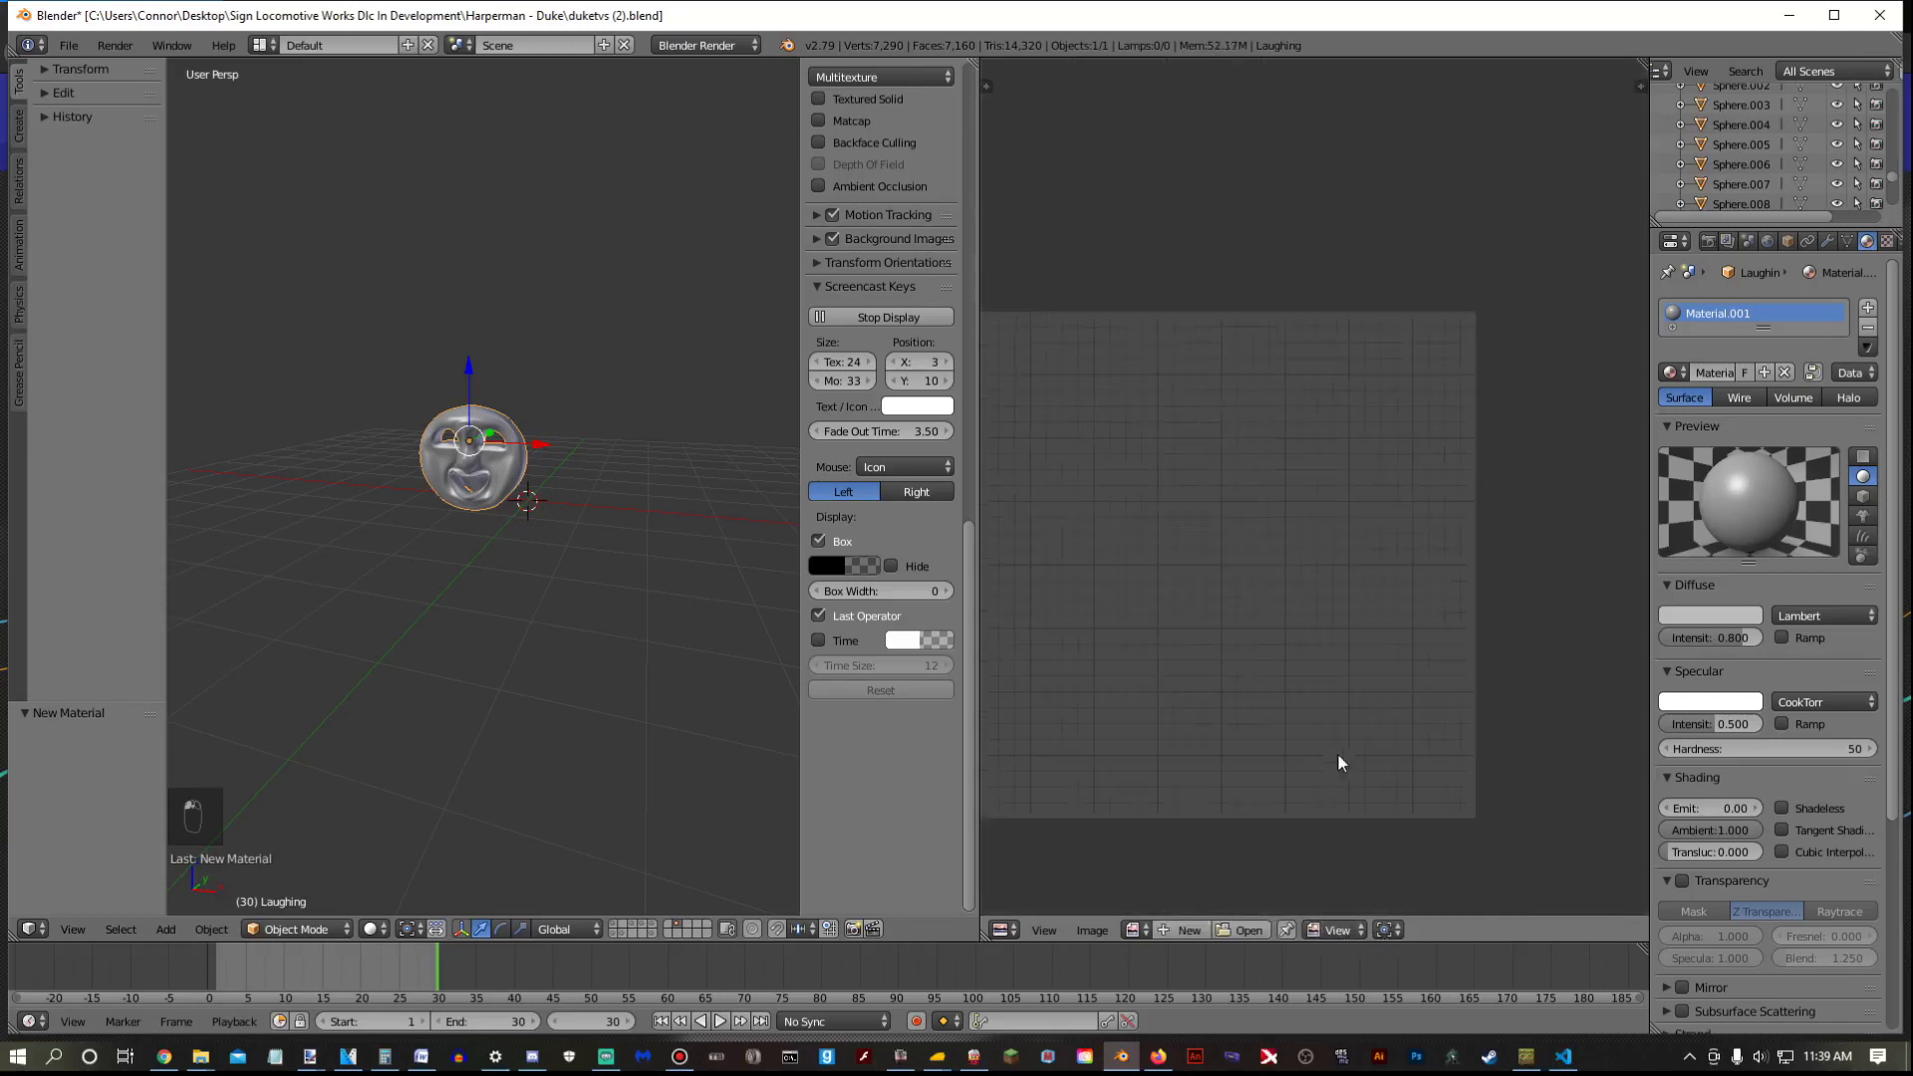
{"action": "middle_click_drag", "start_coordinate": [1205, 731], "coordinate": [1273, 743]}
{"action": "key", "text": "Tab"}
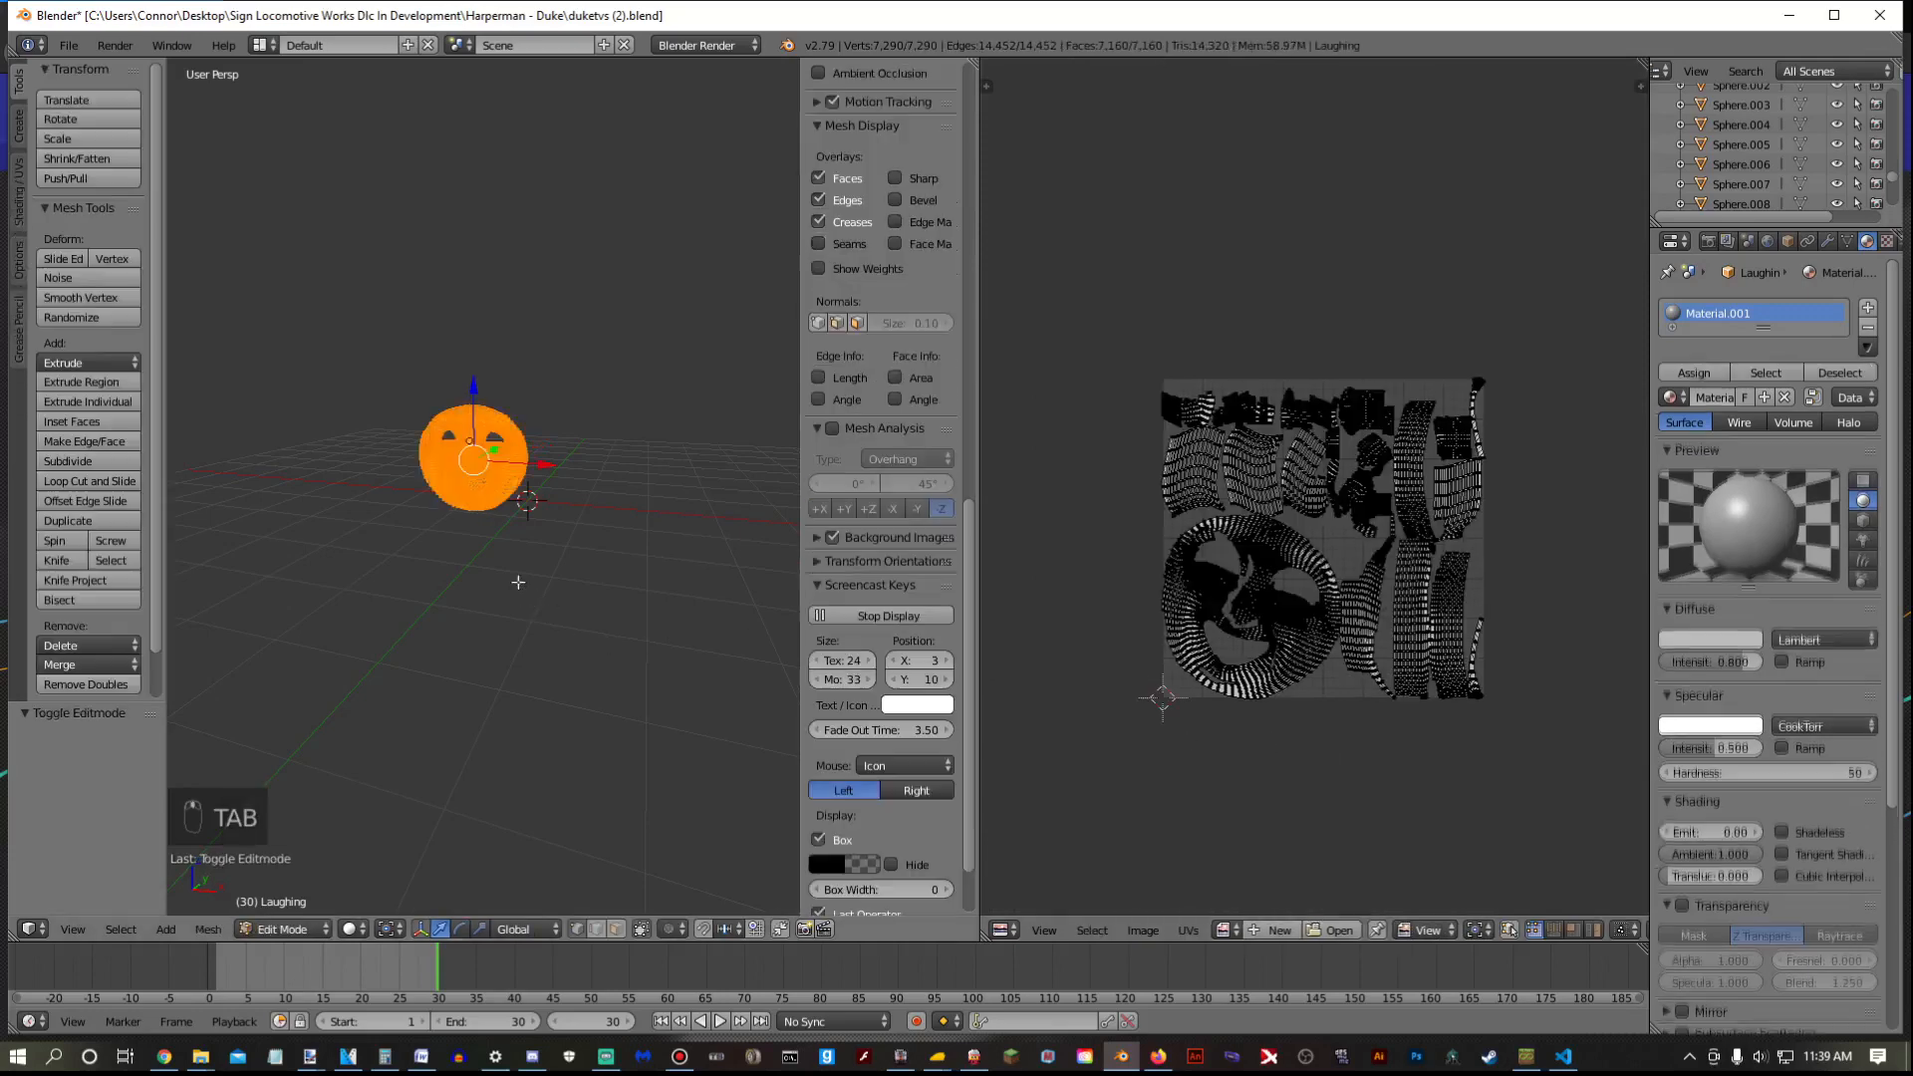
{"action": "scroll", "coordinate": [523, 580], "scroll_direction": "up", "scroll_amount": 7}
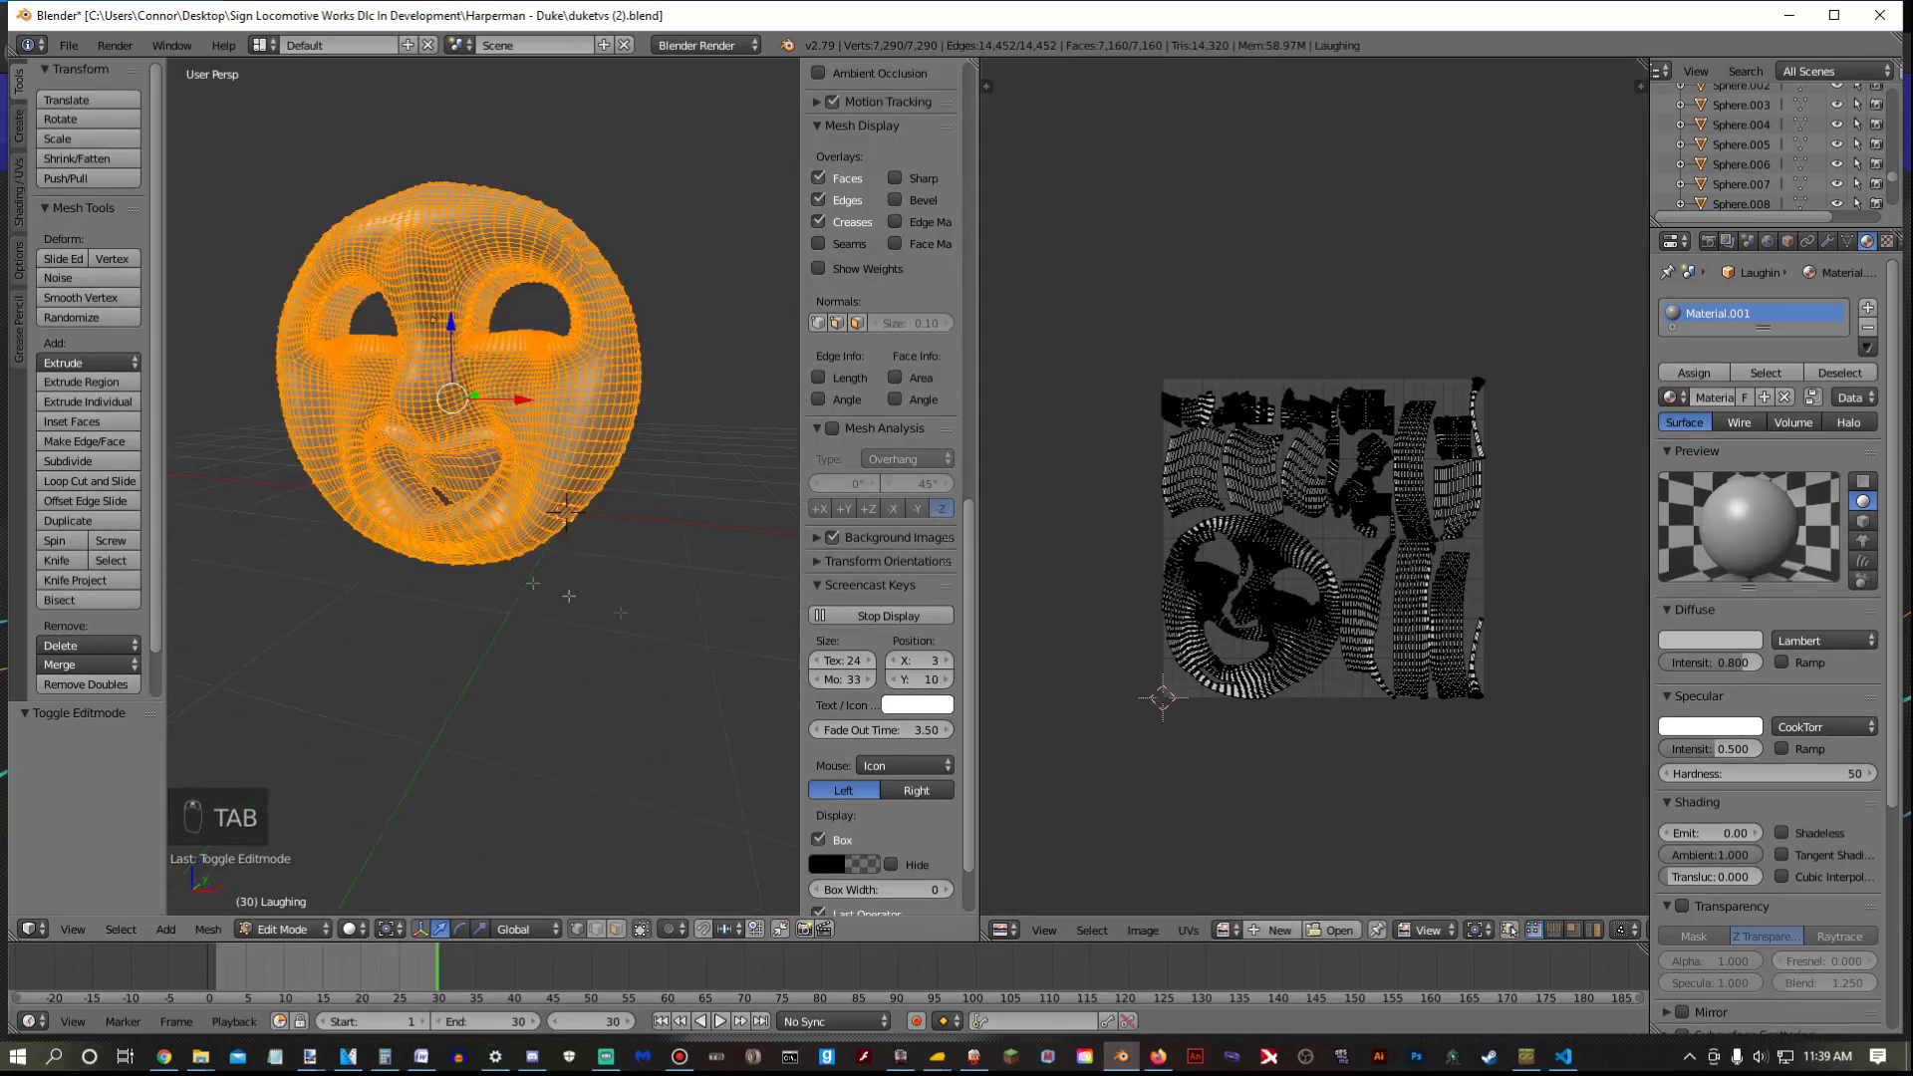
Create a new blank 1024 x 1024 px image named Happy Boi for the face's UV layout
{"action": "left_click", "coordinate": [1272, 931]}
{"action": "left_click", "coordinate": [1289, 941]}
{"action": "left_click", "coordinate": [1359, 854]}
{"action": "key", "text": "BackSpace"}
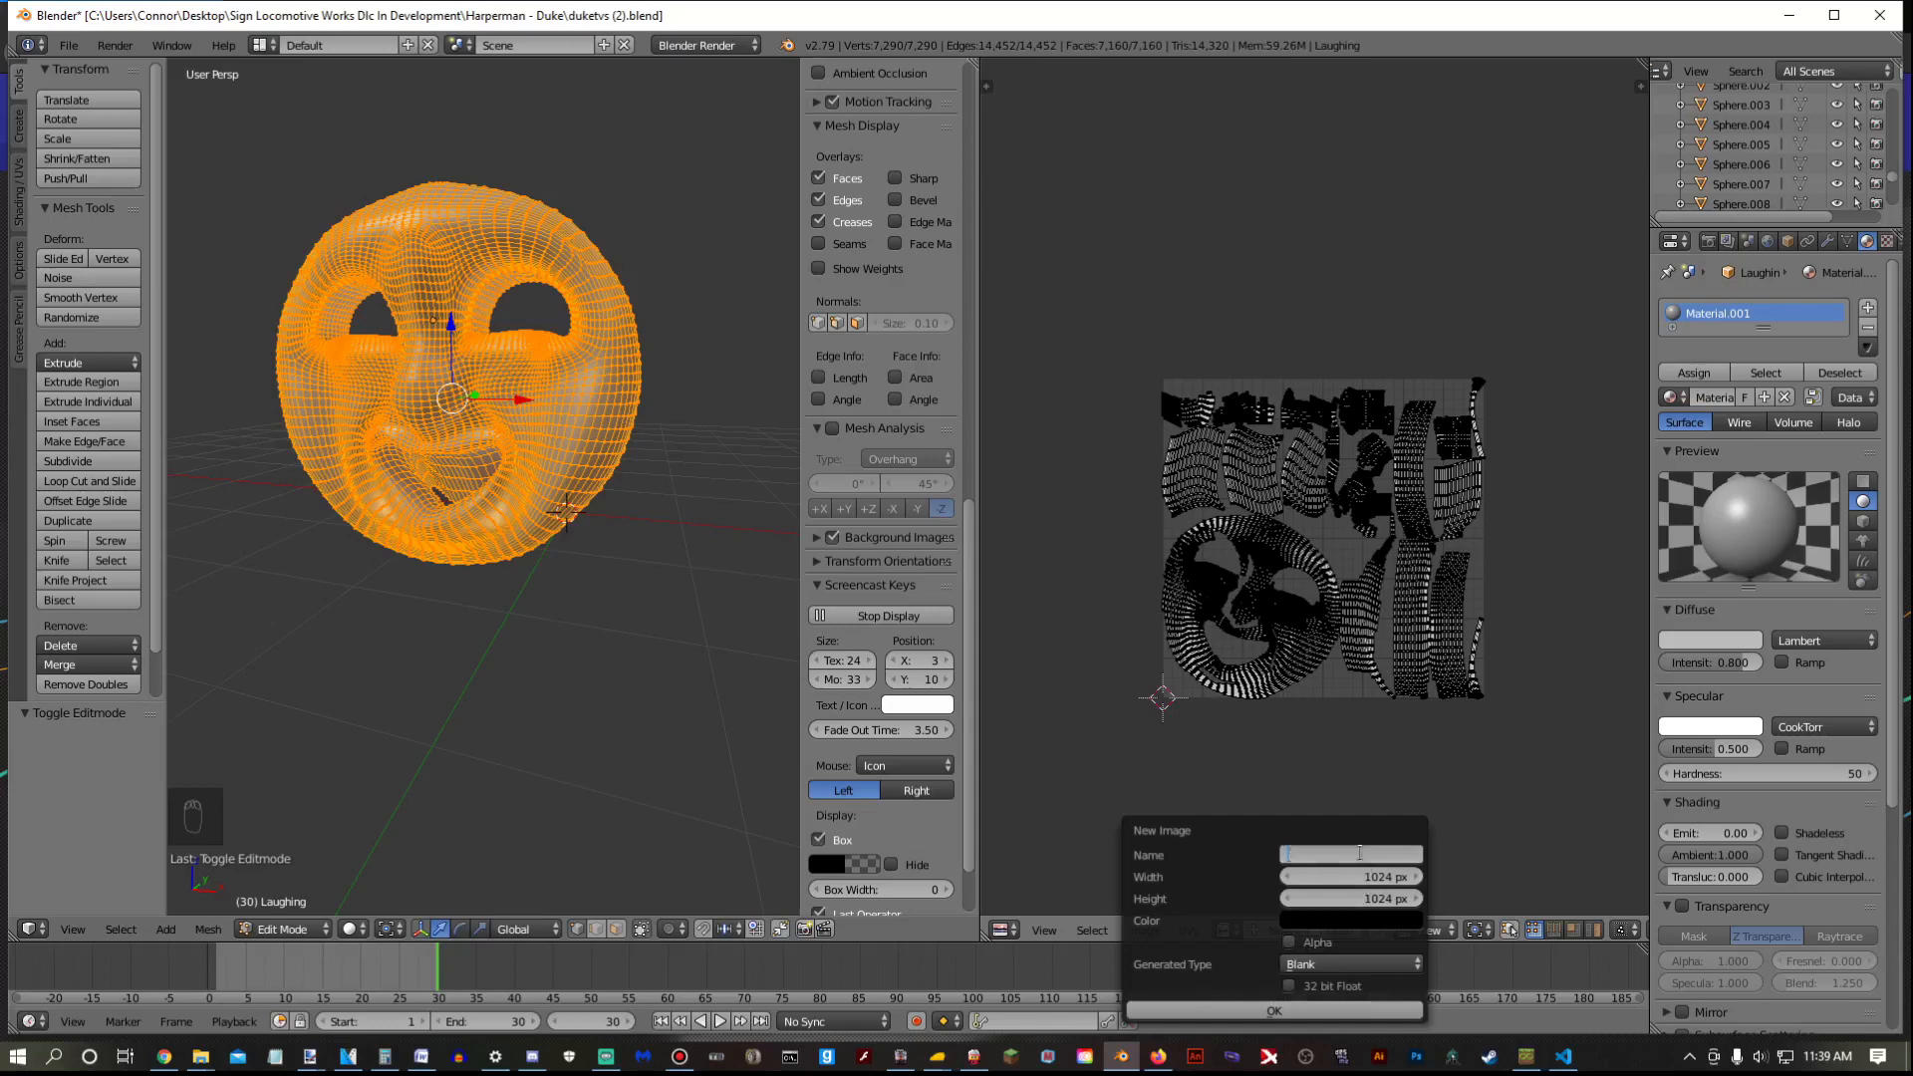
{"action": "type", "text": "Happy Boi"}
{"action": "key", "text": "Return"}
{"action": "left_click", "coordinate": [1289, 1009]}
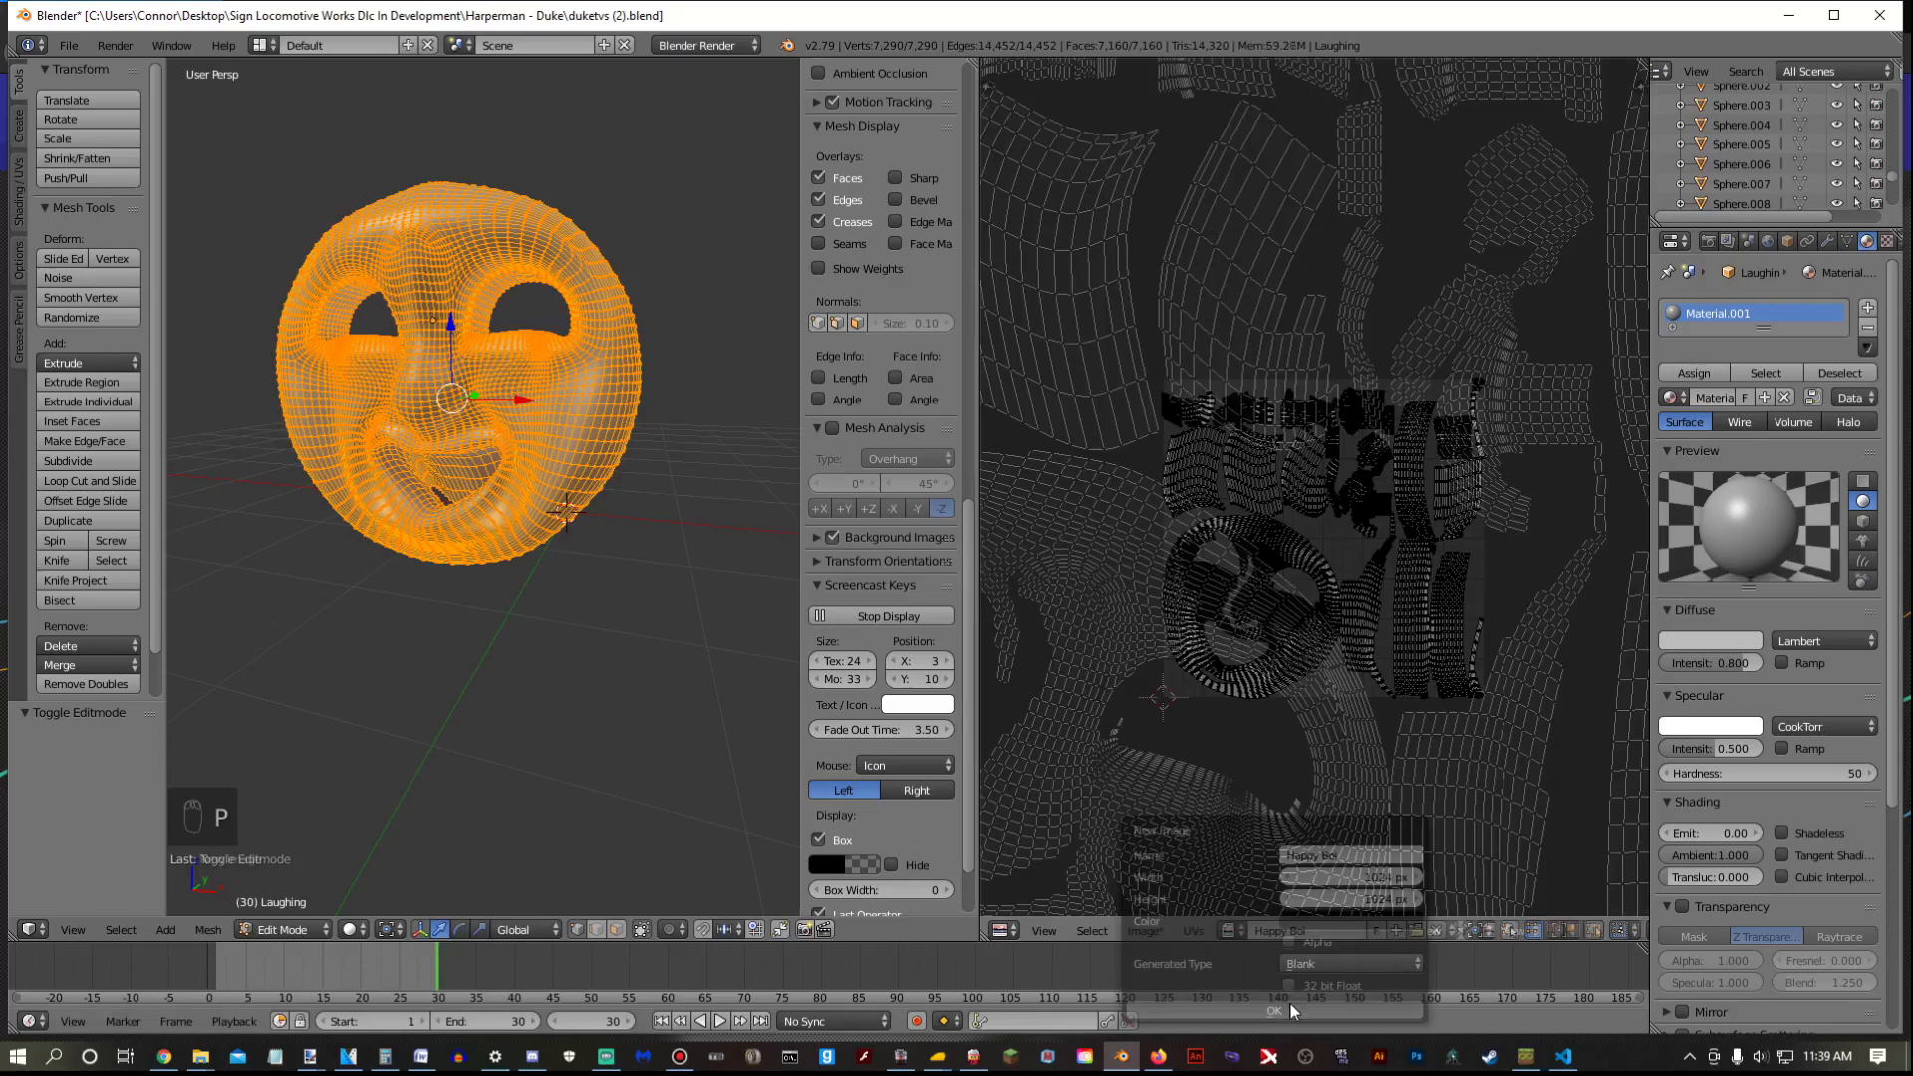
Bake the face into the Happy Boi image with the Full Render bake mode
{"action": "left_click", "coordinate": [1768, 244]}
{"action": "left_click", "coordinate": [1707, 242]}
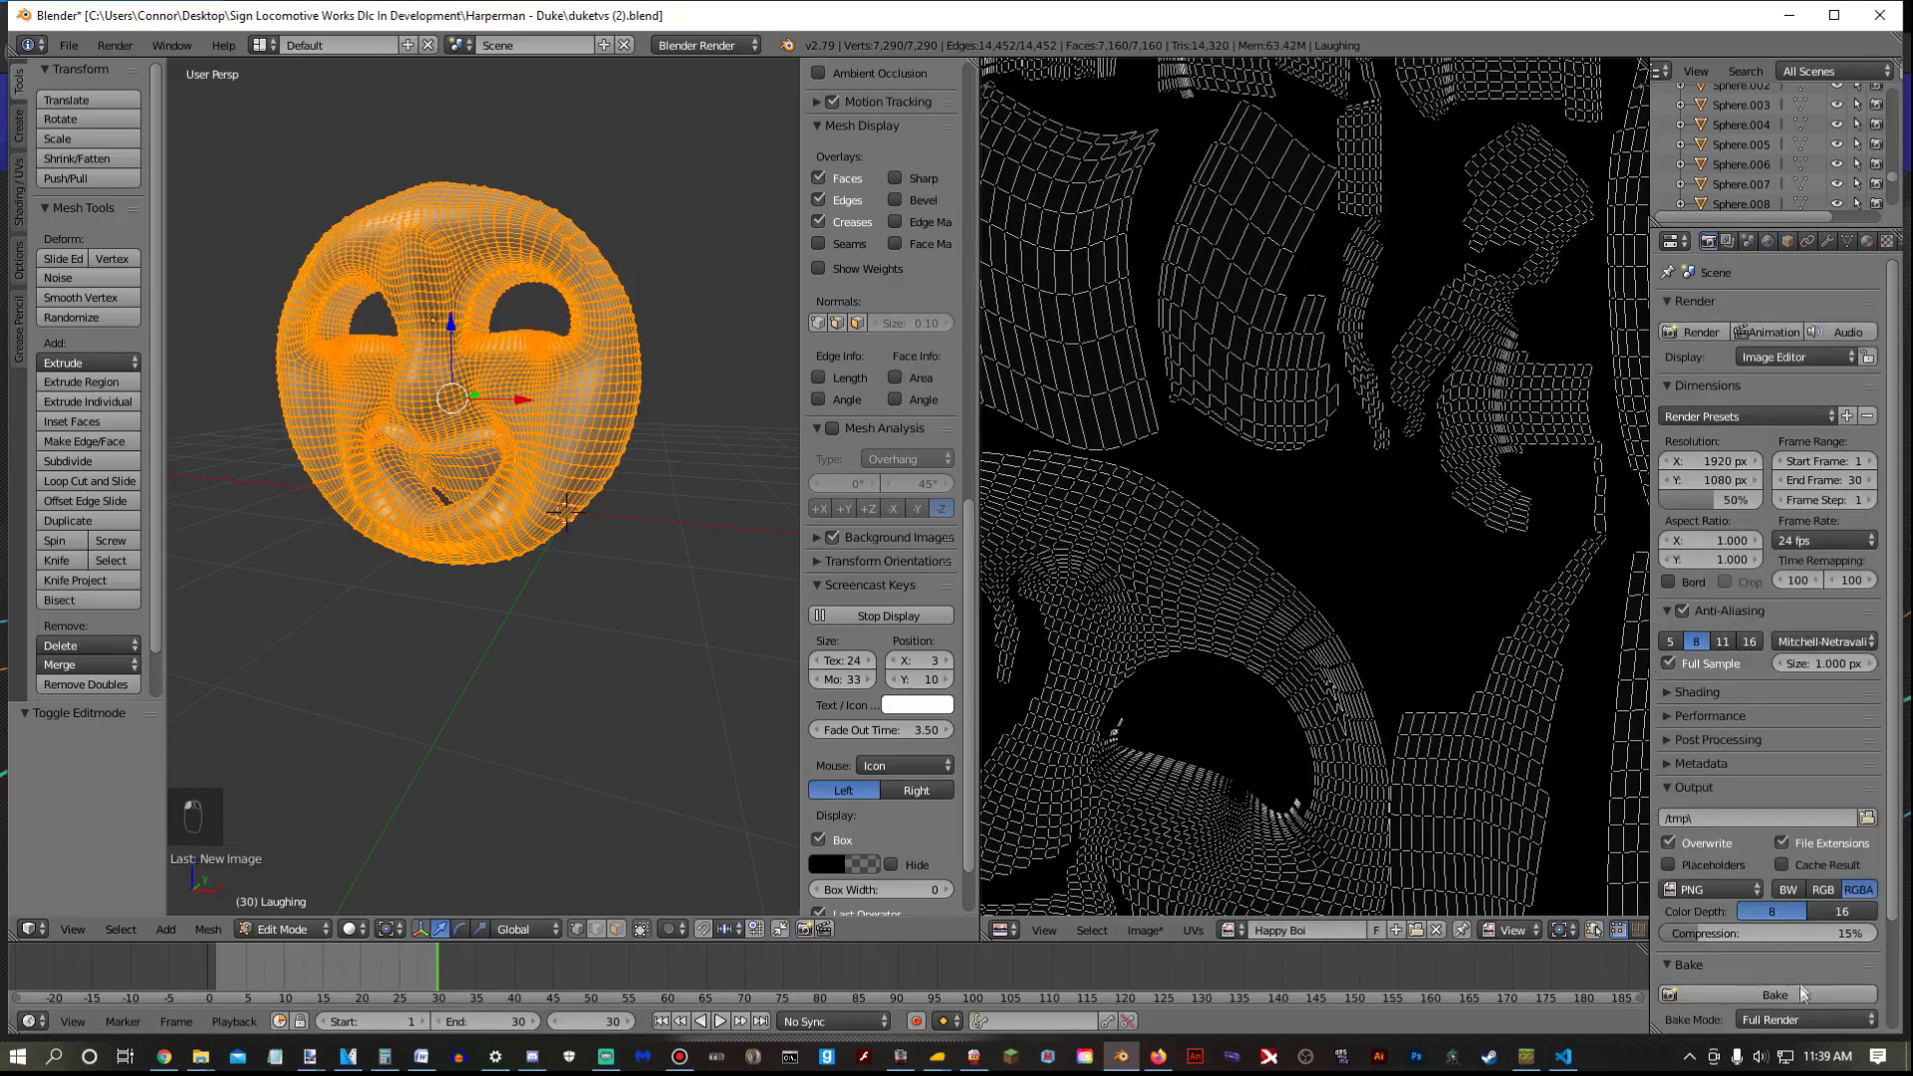
{"action": "left_click", "coordinate": [1783, 993]}
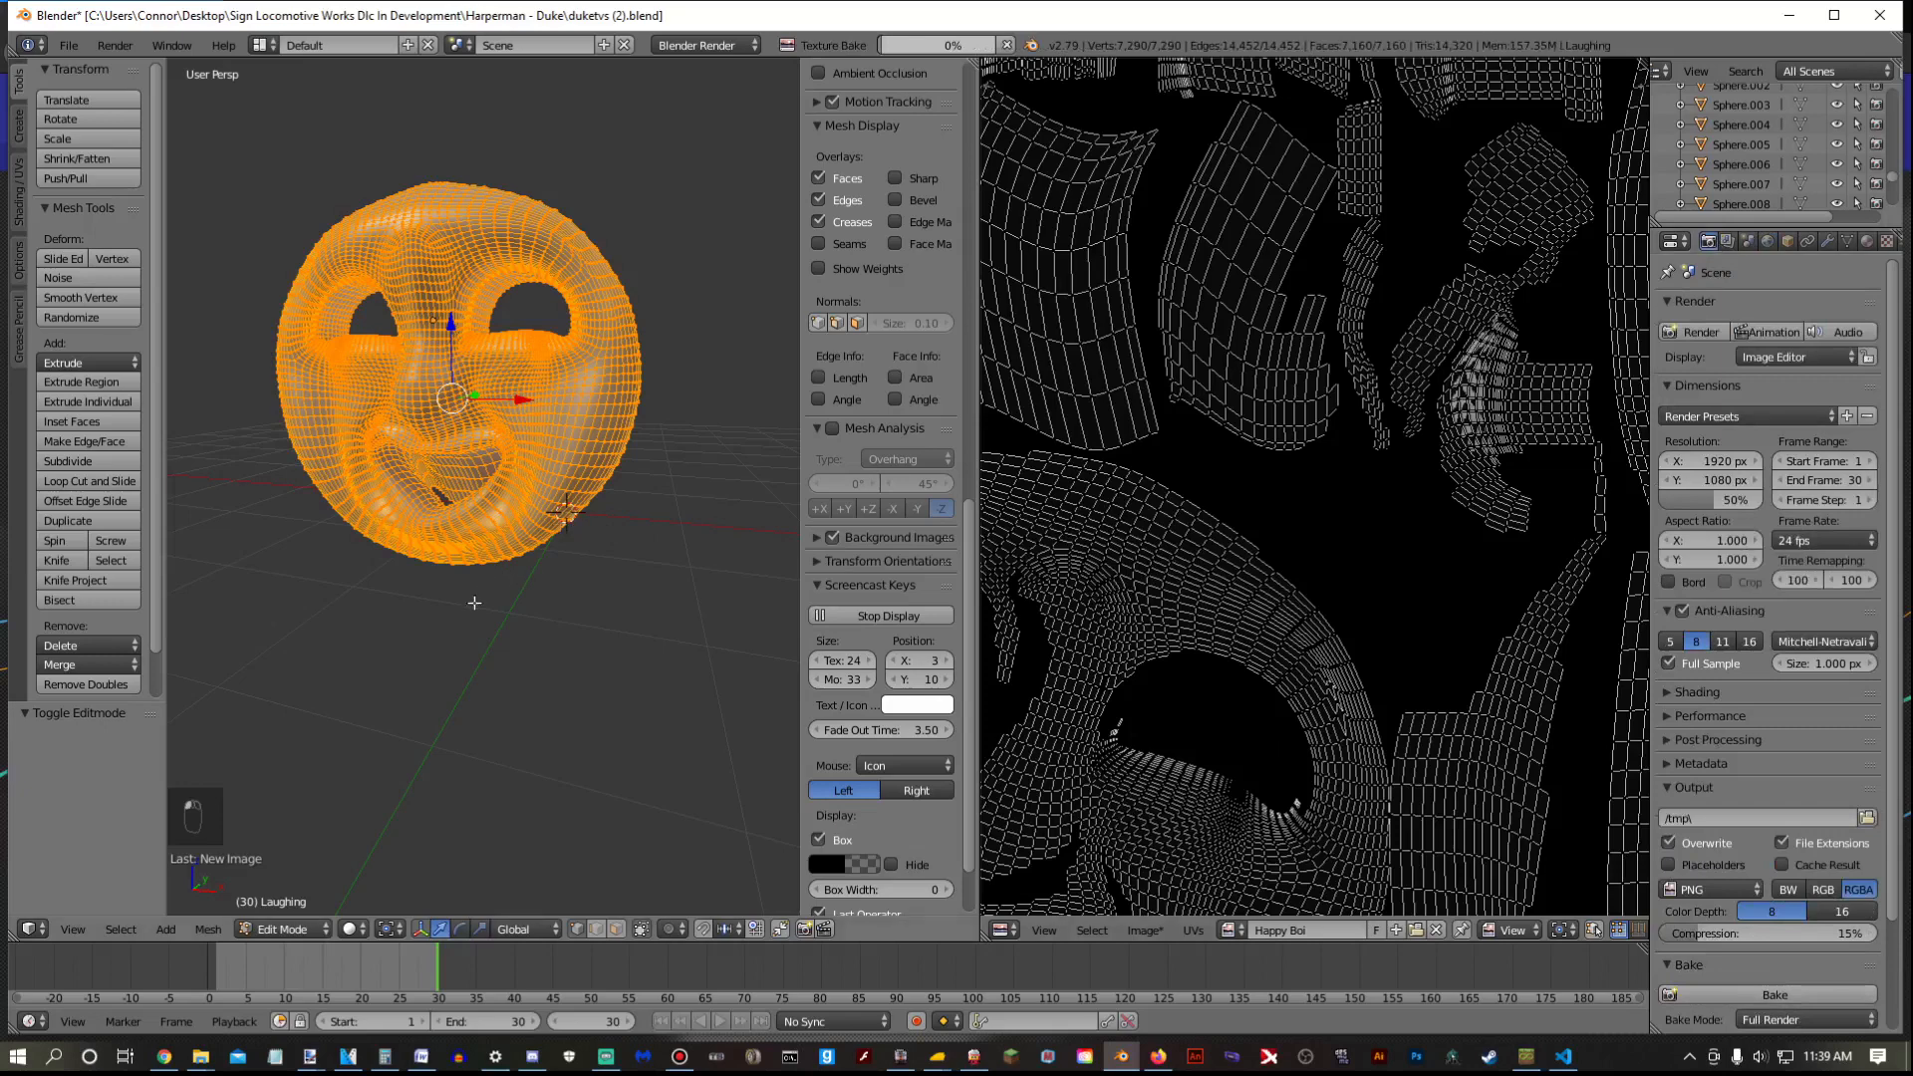
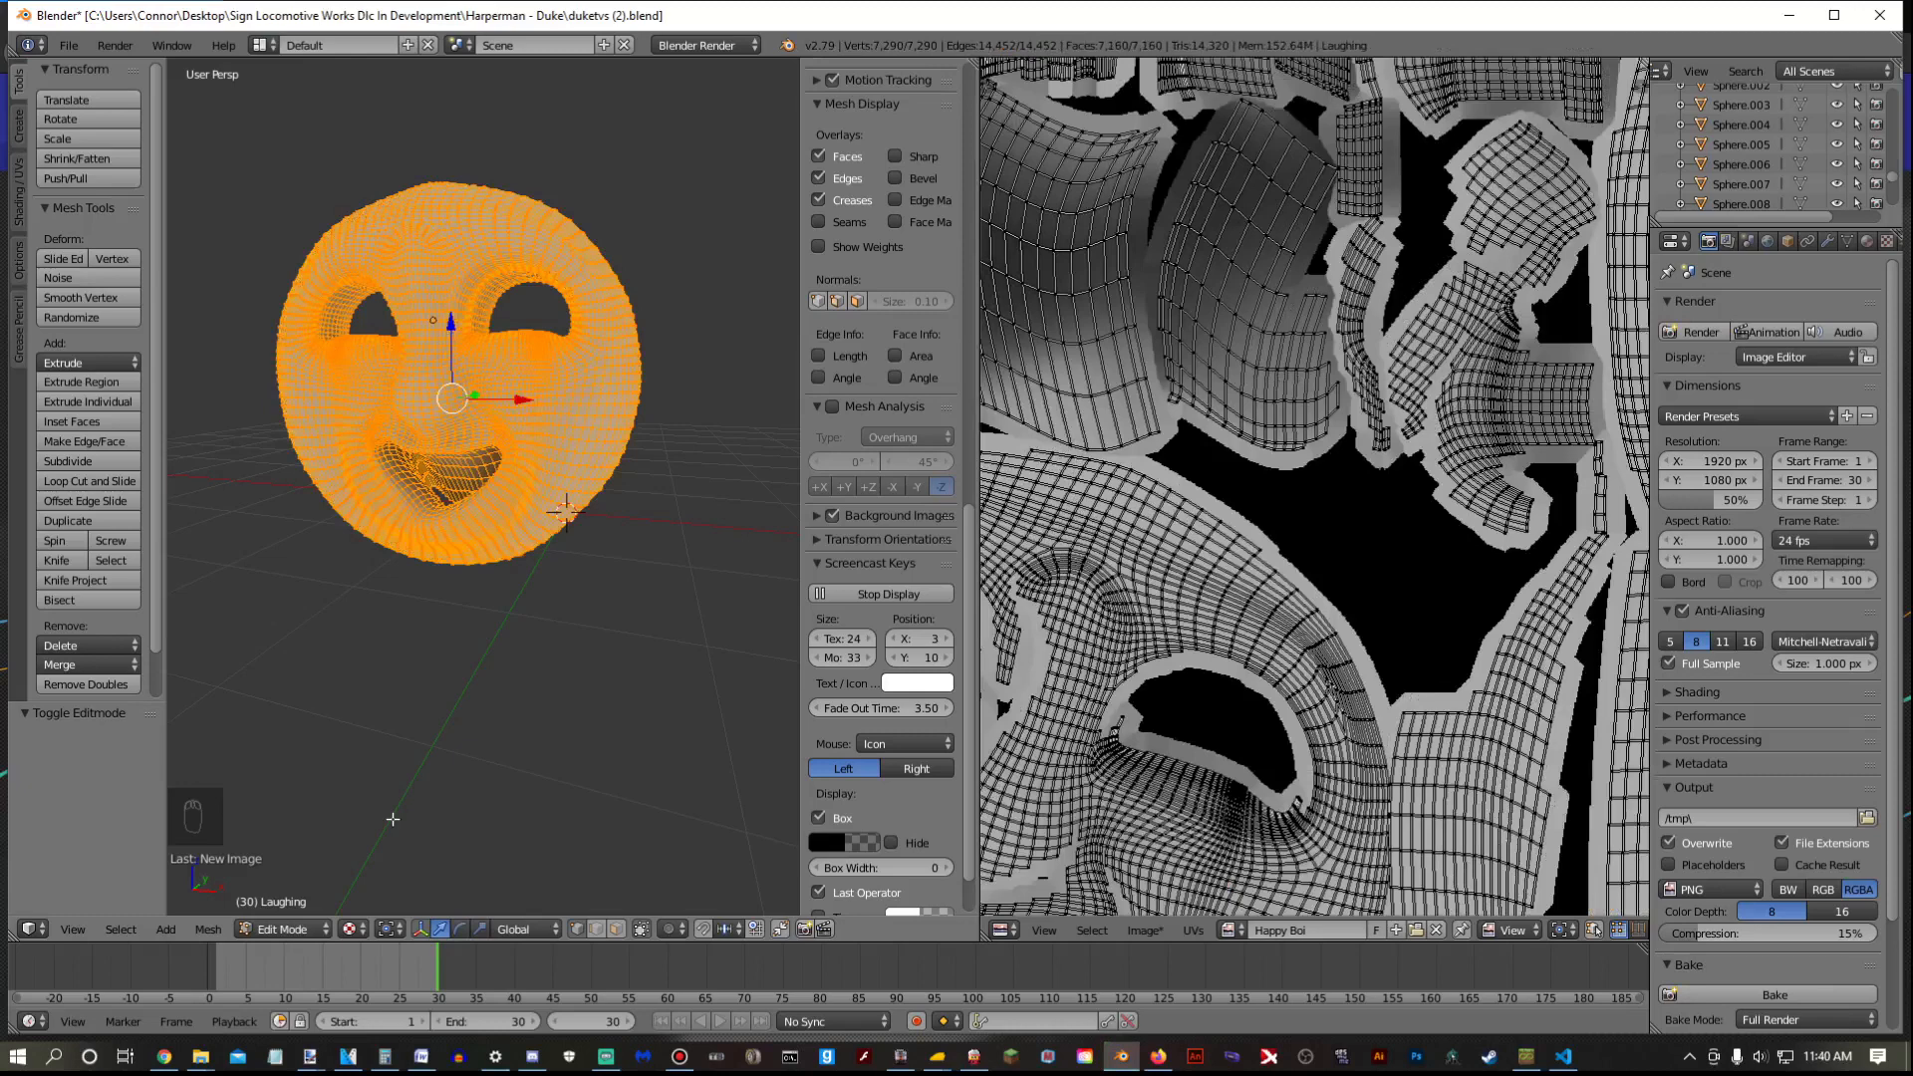
Return to Object Mode and examine the baked shading on the face and across the whole Happy Boi image
{"action": "key", "text": "Tab"}
{"action": "middle_click_drag", "start_coordinate": [427, 815], "coordinate": [364, 831]}
{"action": "scroll", "coordinate": [368, 827], "scroll_direction": "up", "scroll_amount": 3}
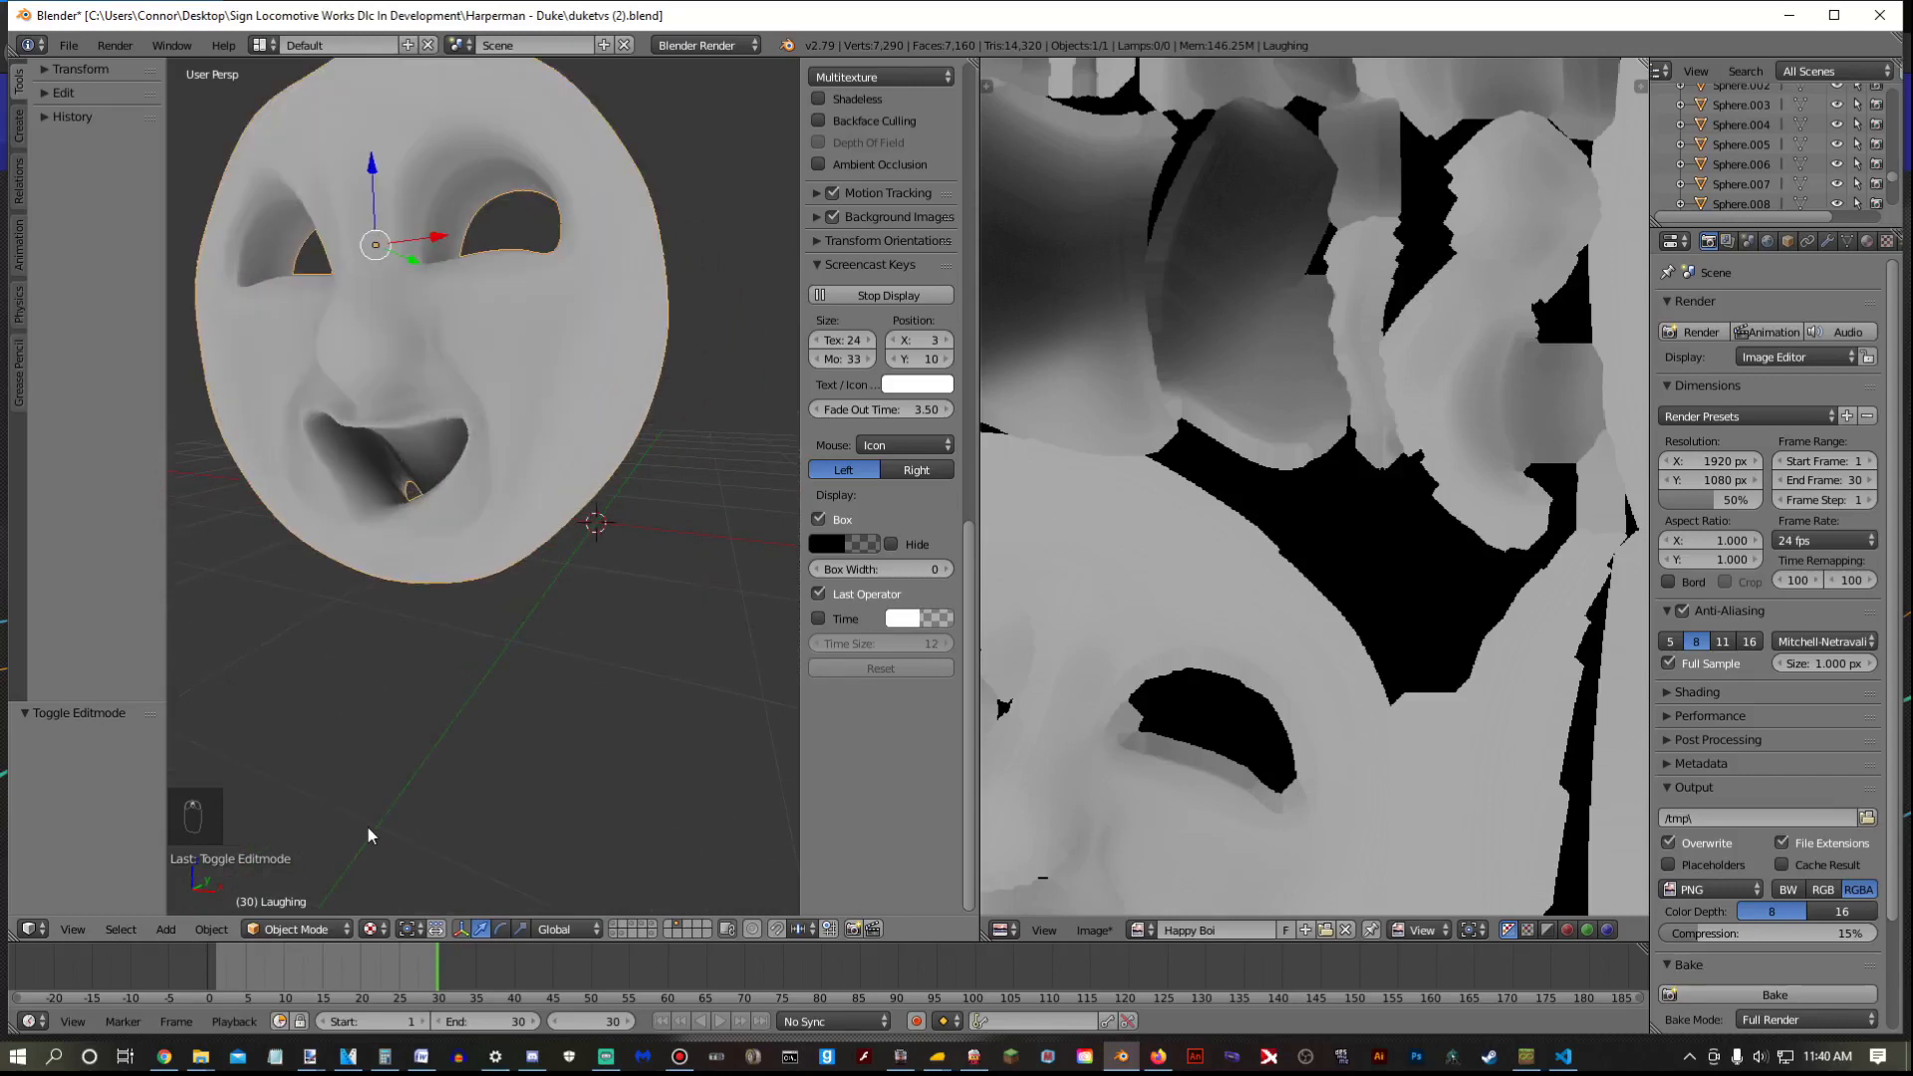
{"action": "scroll", "coordinate": [368, 827], "scroll_direction": "up", "scroll_amount": 3}
{"action": "scroll", "coordinate": [368, 827], "scroll_direction": "down", "scroll_amount": 6}
{"action": "middle_click_drag", "start_coordinate": [458, 705], "coordinate": [546, 700]}
{"action": "key", "text": "shift+Home"}
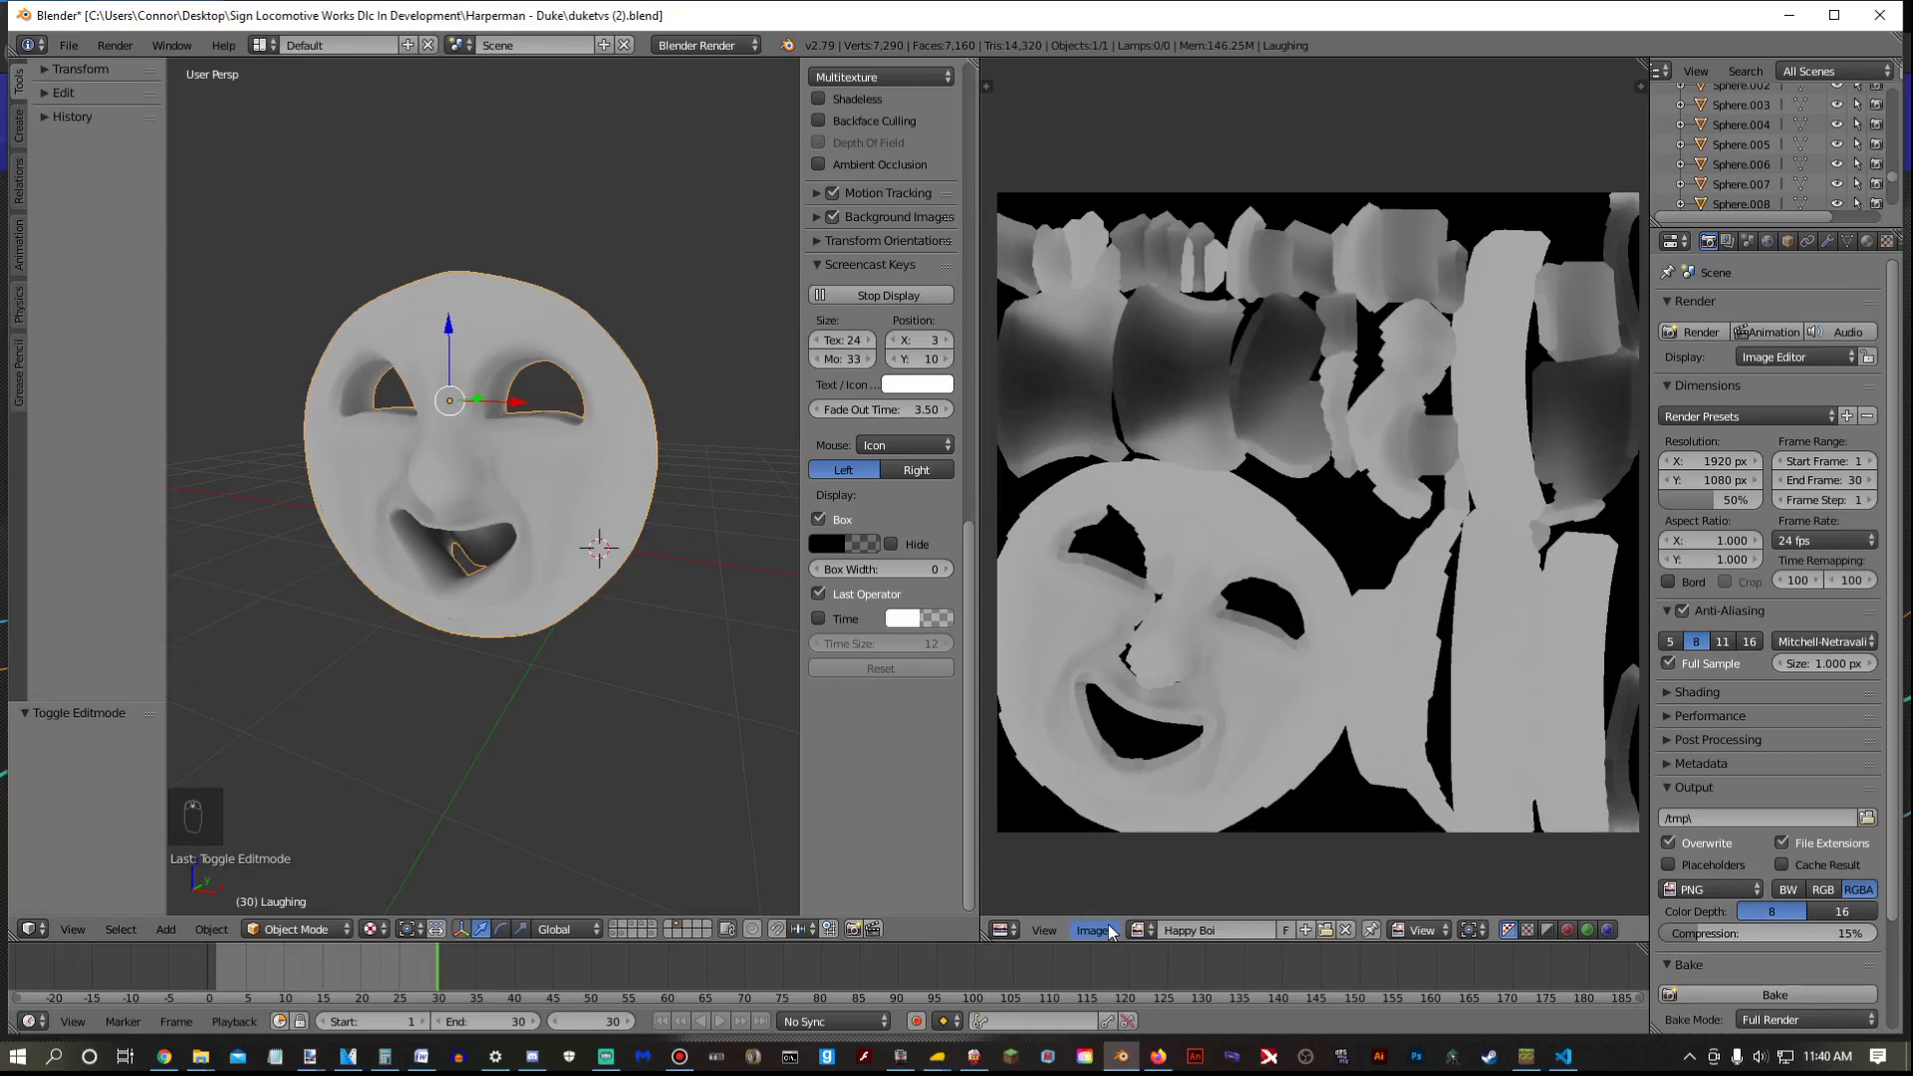
Start saving the baked image to a file and create a 3d faces folder inside Harperman - Duke for it
{"action": "left_click", "coordinate": [1094, 930]}
{"action": "left_click", "coordinate": [1118, 769]}
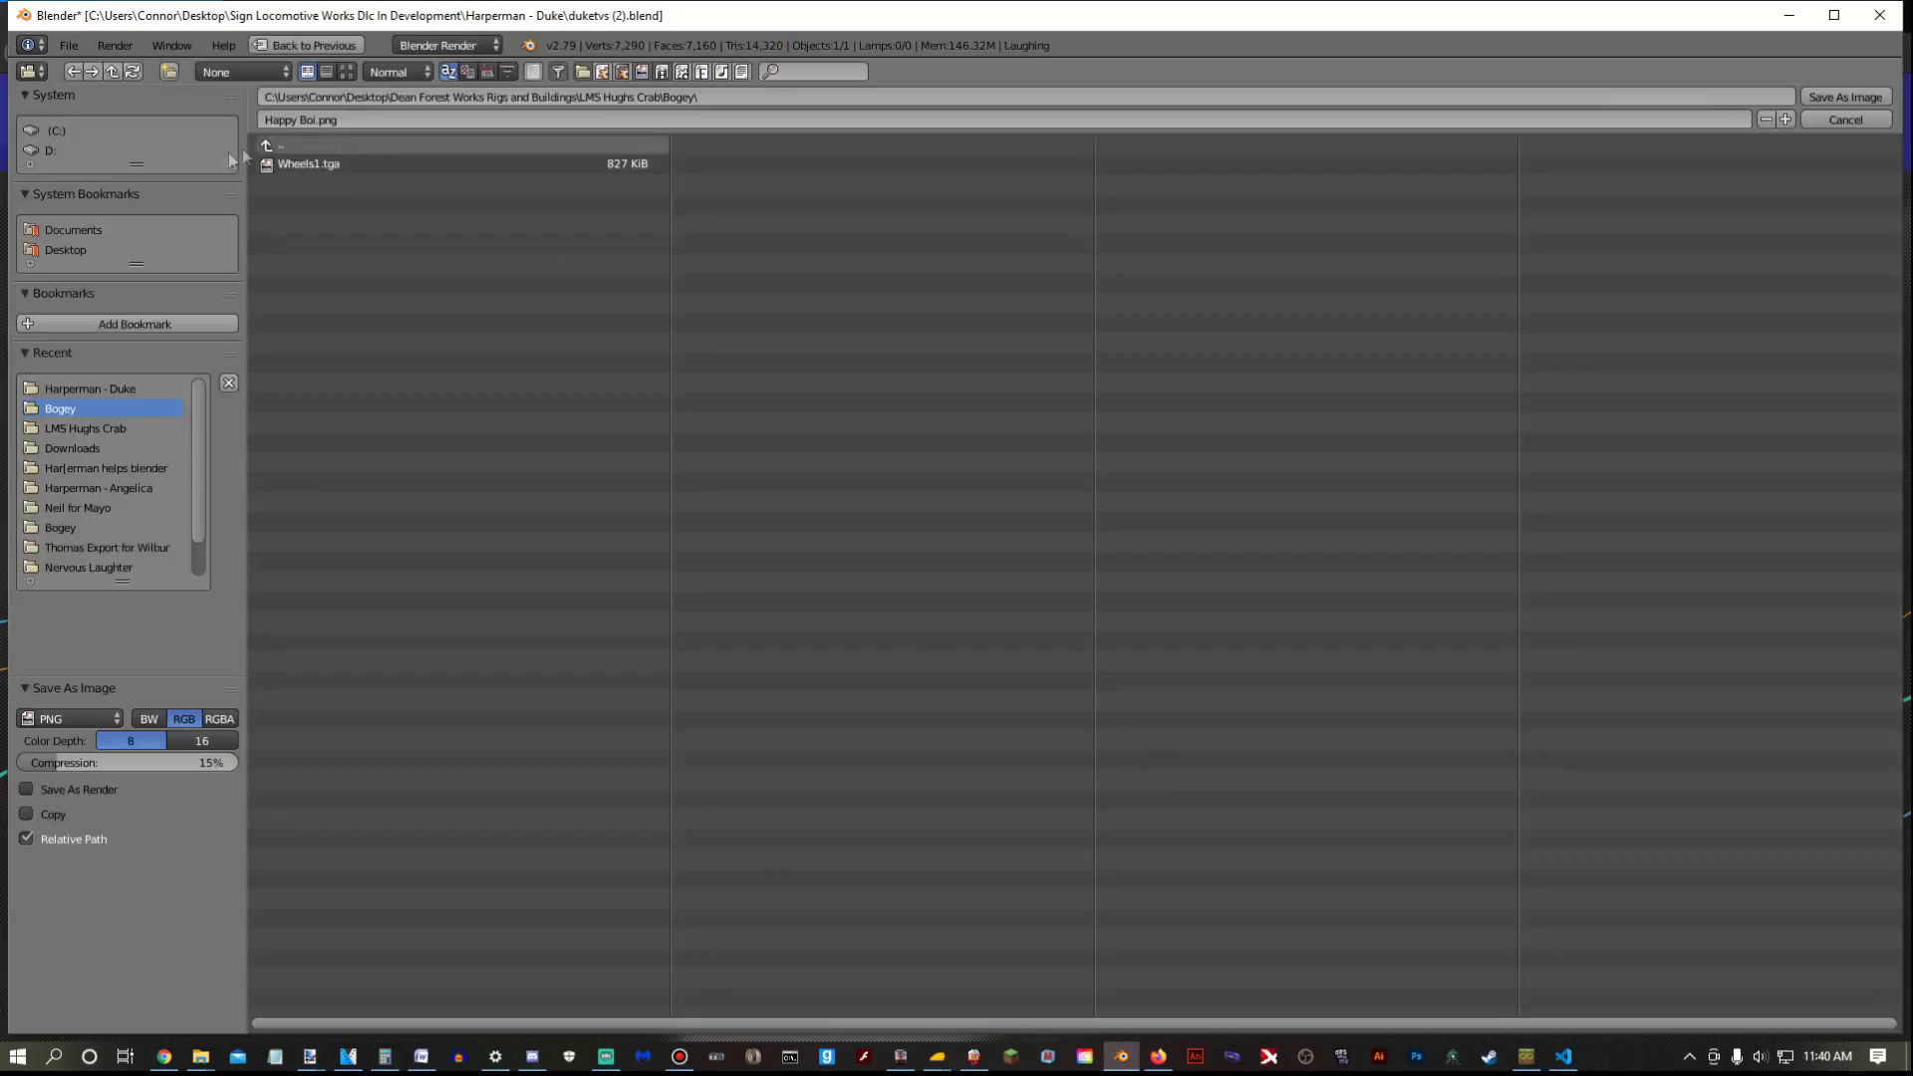
{"action": "left_click", "coordinate": [94, 389]}
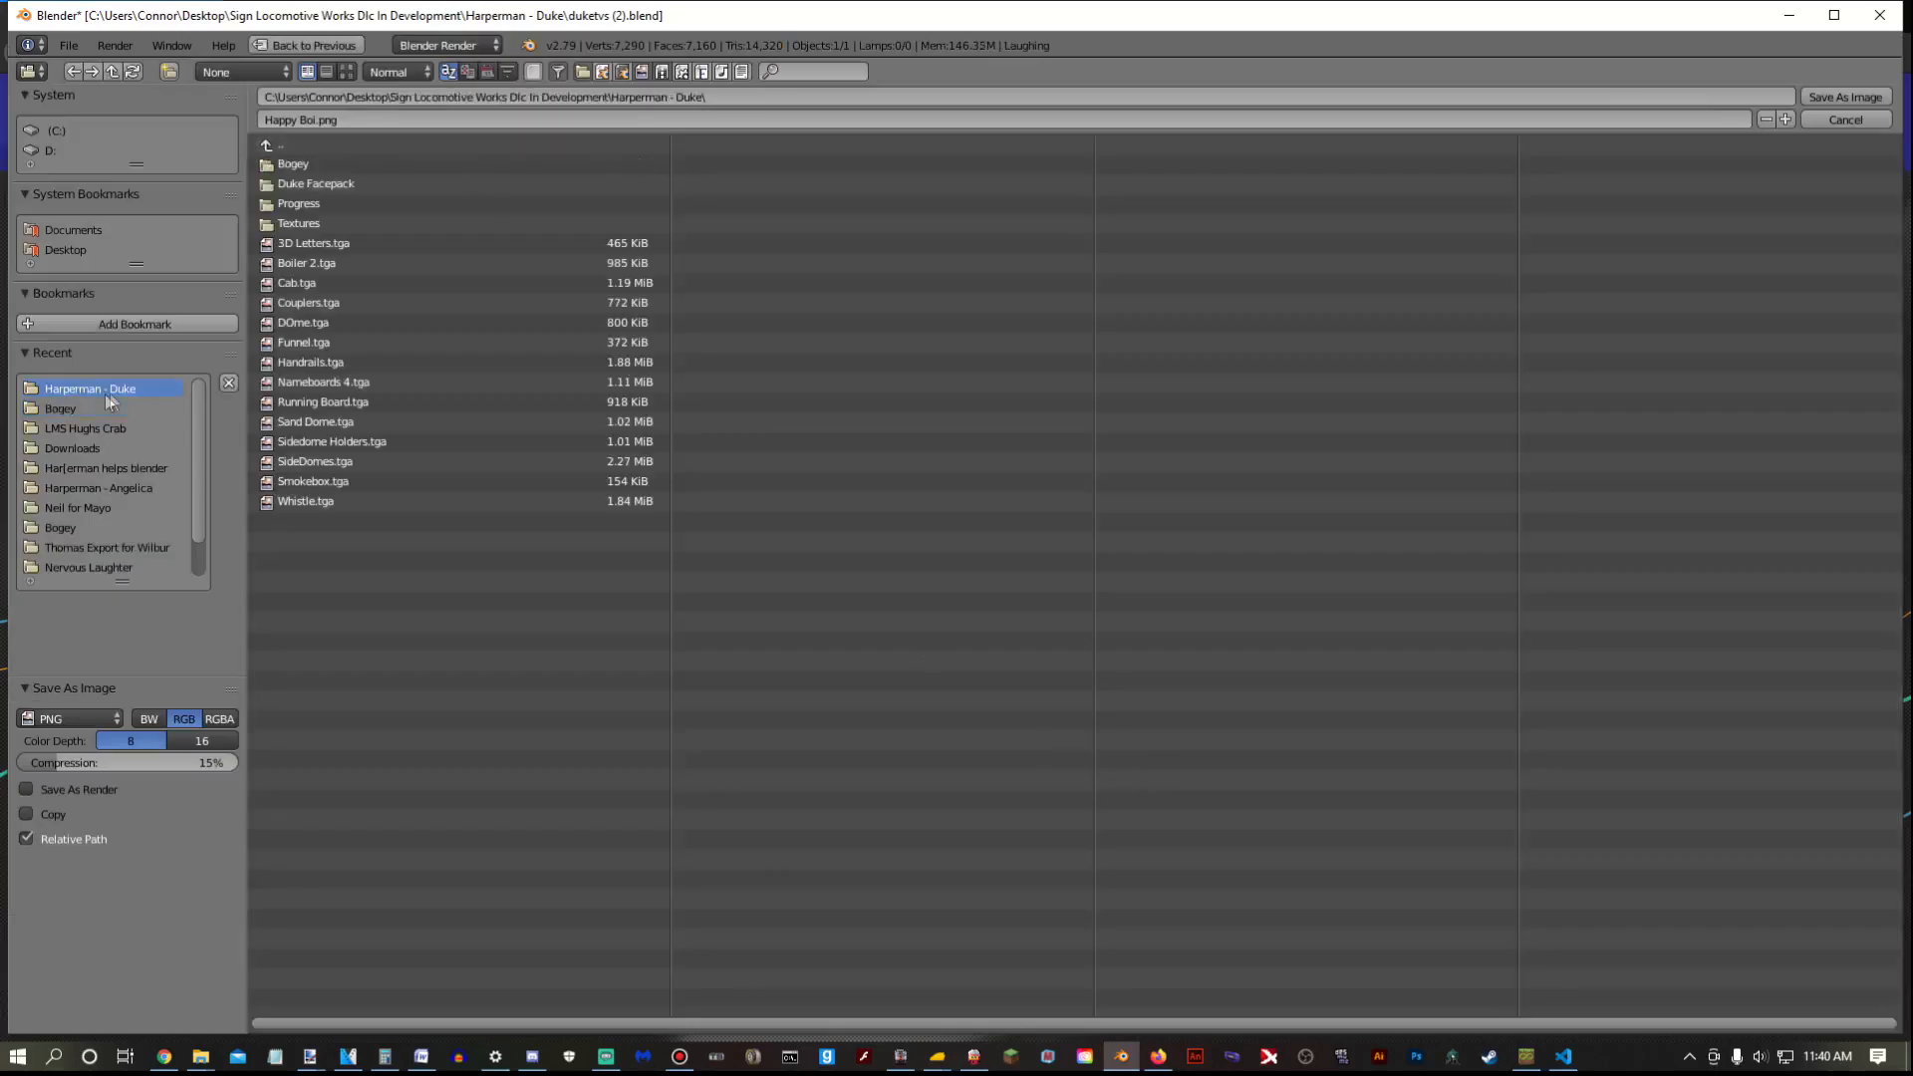
{"action": "left_click", "coordinate": [320, 185]}
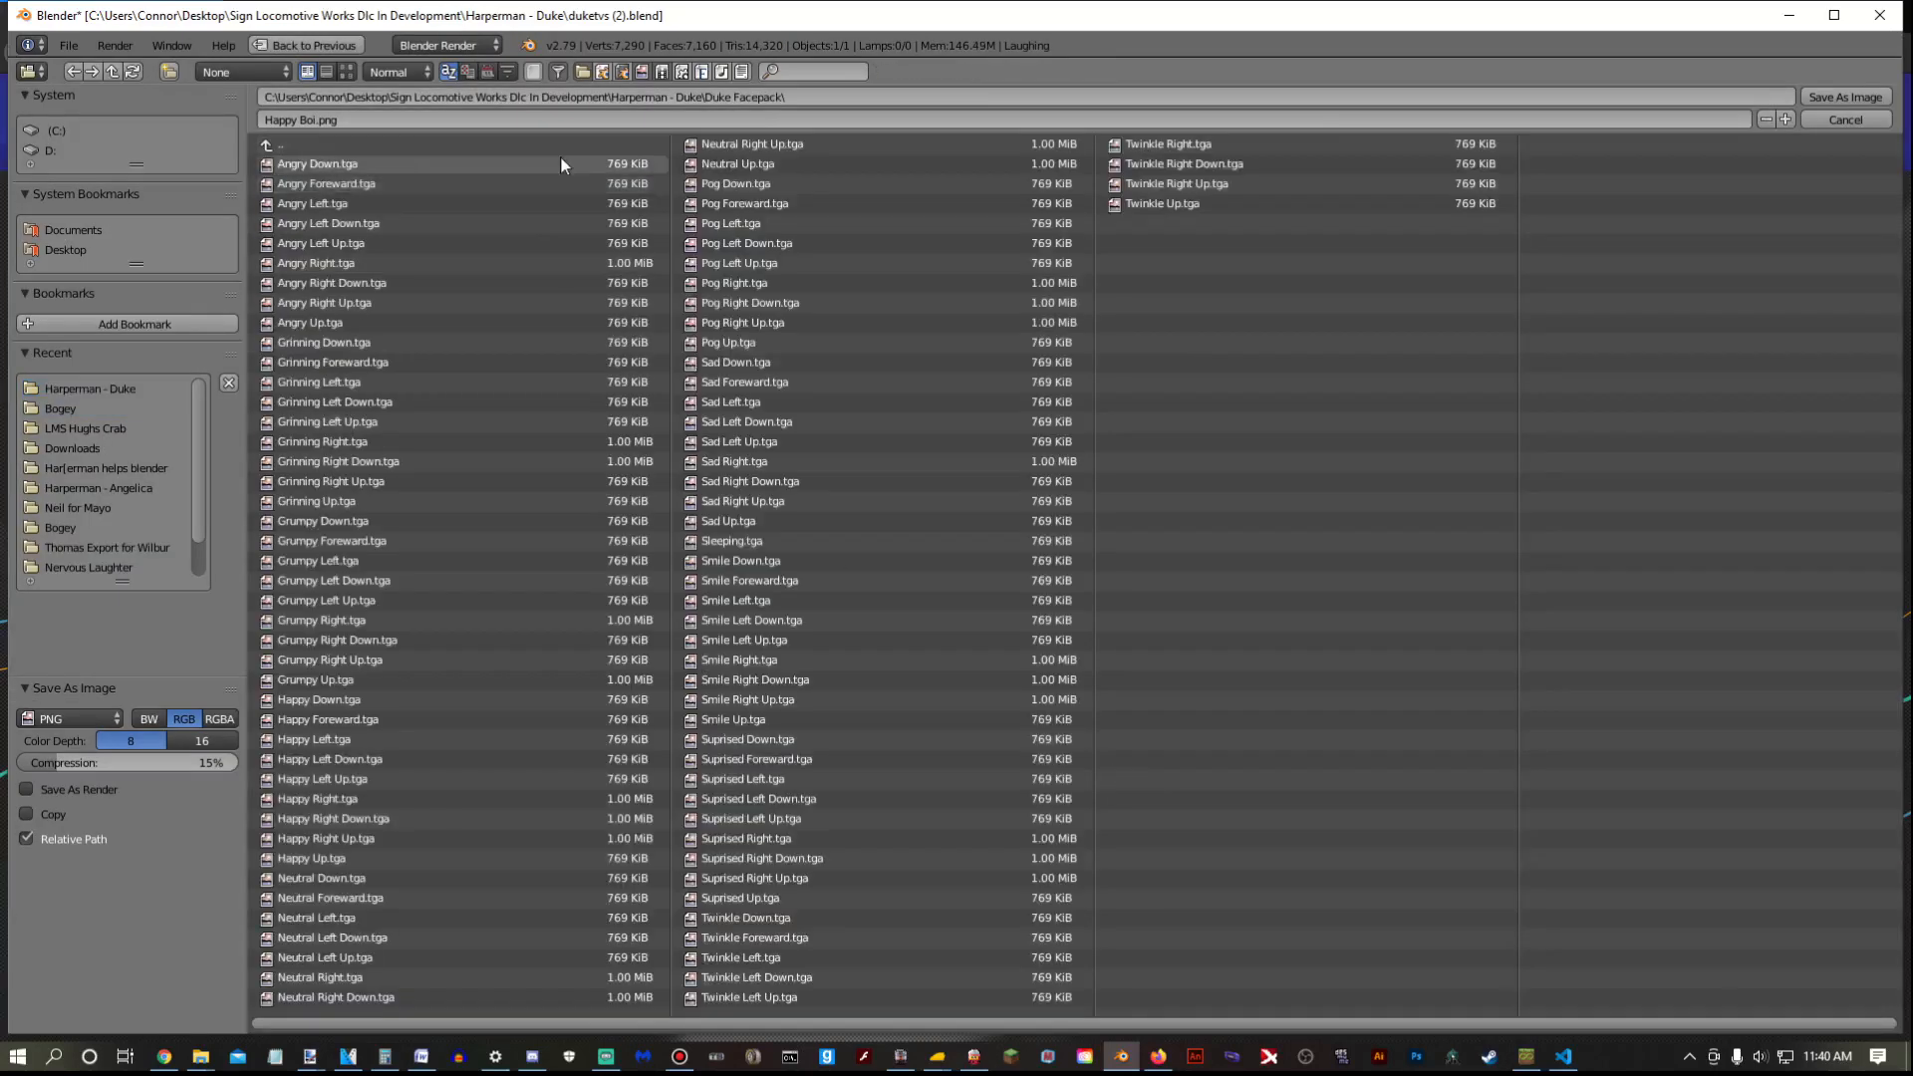
{"action": "left_click", "coordinate": [269, 146]}
{"action": "left_click", "coordinate": [733, 97]}
{"action": "type", "text": "3d faces"}
{"action": "key", "text": "Return"}
{"action": "left_click", "coordinate": [736, 94]}
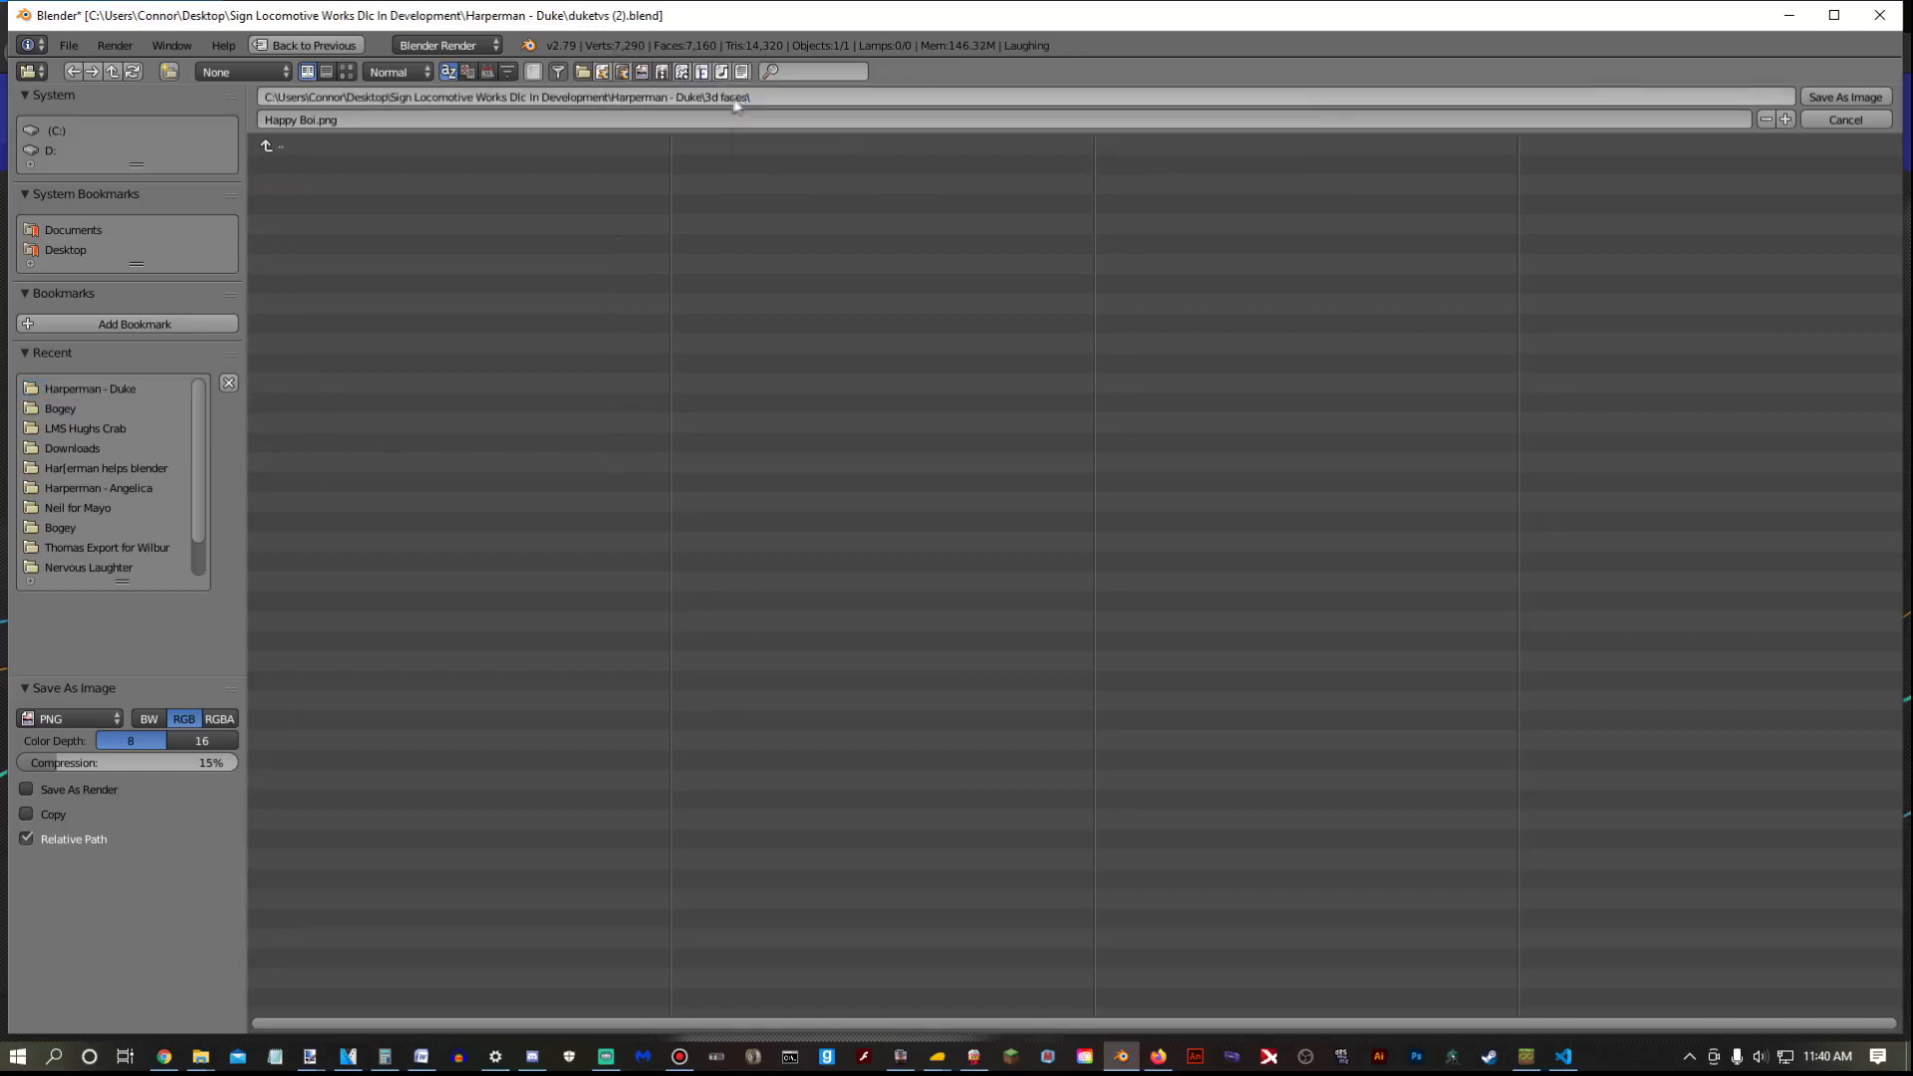
Set the format to Targa, create a happy boi subfolder in 3d faces, and save the image there as Happy Boi.tga
{"action": "left_click", "coordinate": [70, 719]}
{"action": "left_click", "coordinate": [63, 661]}
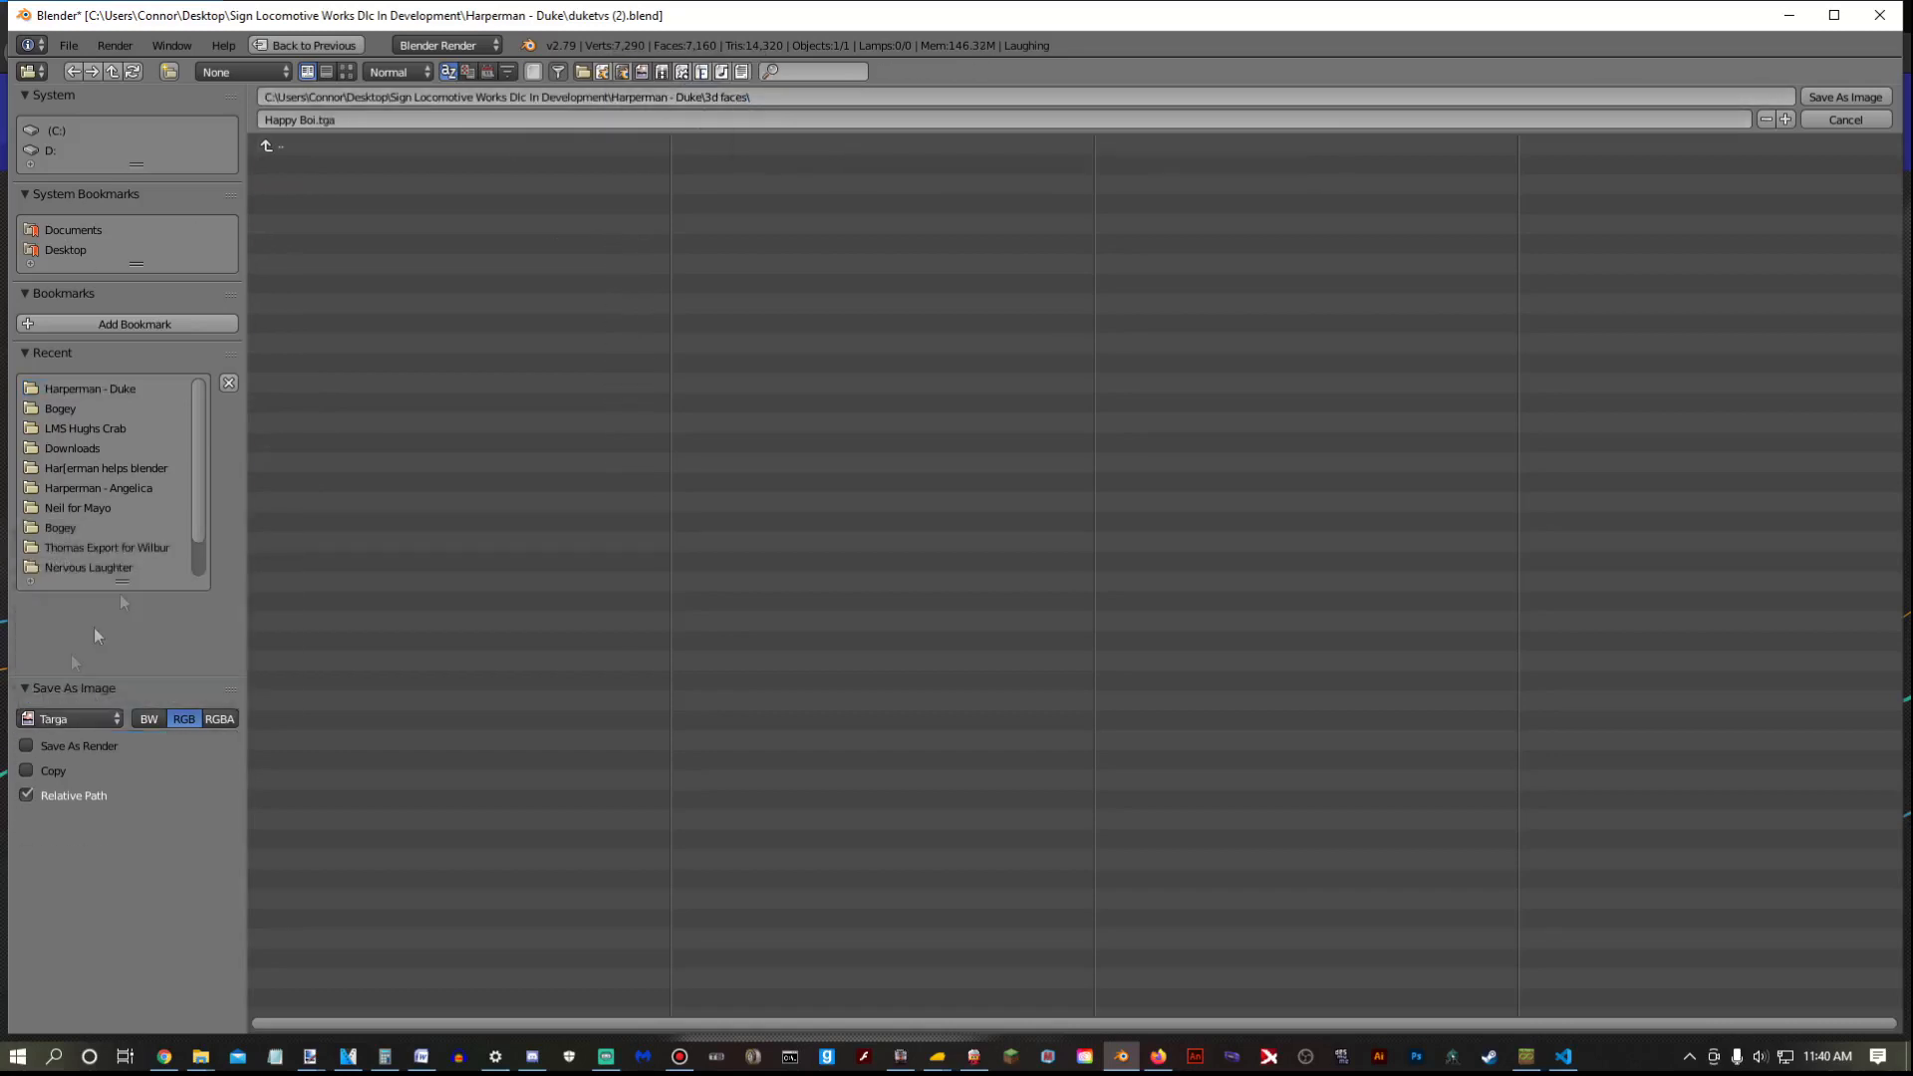
{"action": "left_click", "coordinate": [788, 94]}
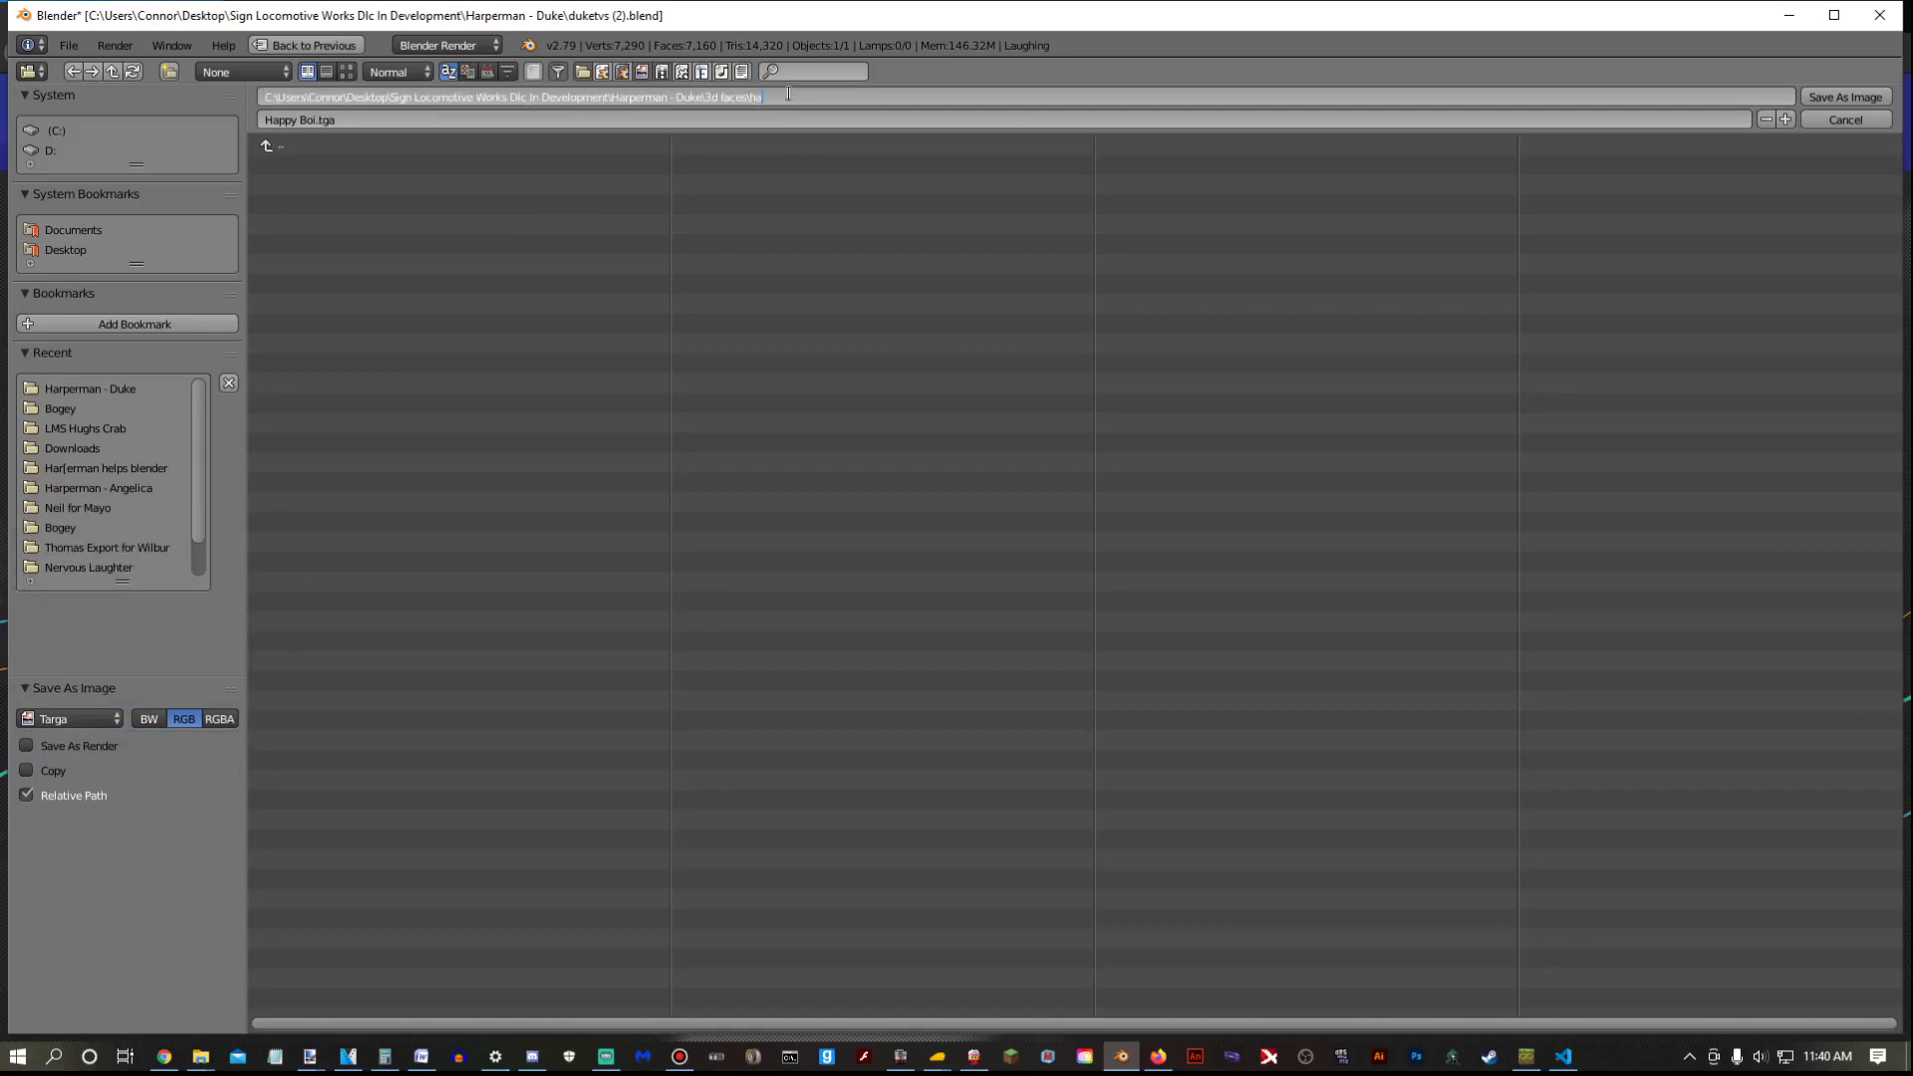
{"action": "type", "text": "happy boi"}
{"action": "key", "text": "Return"}
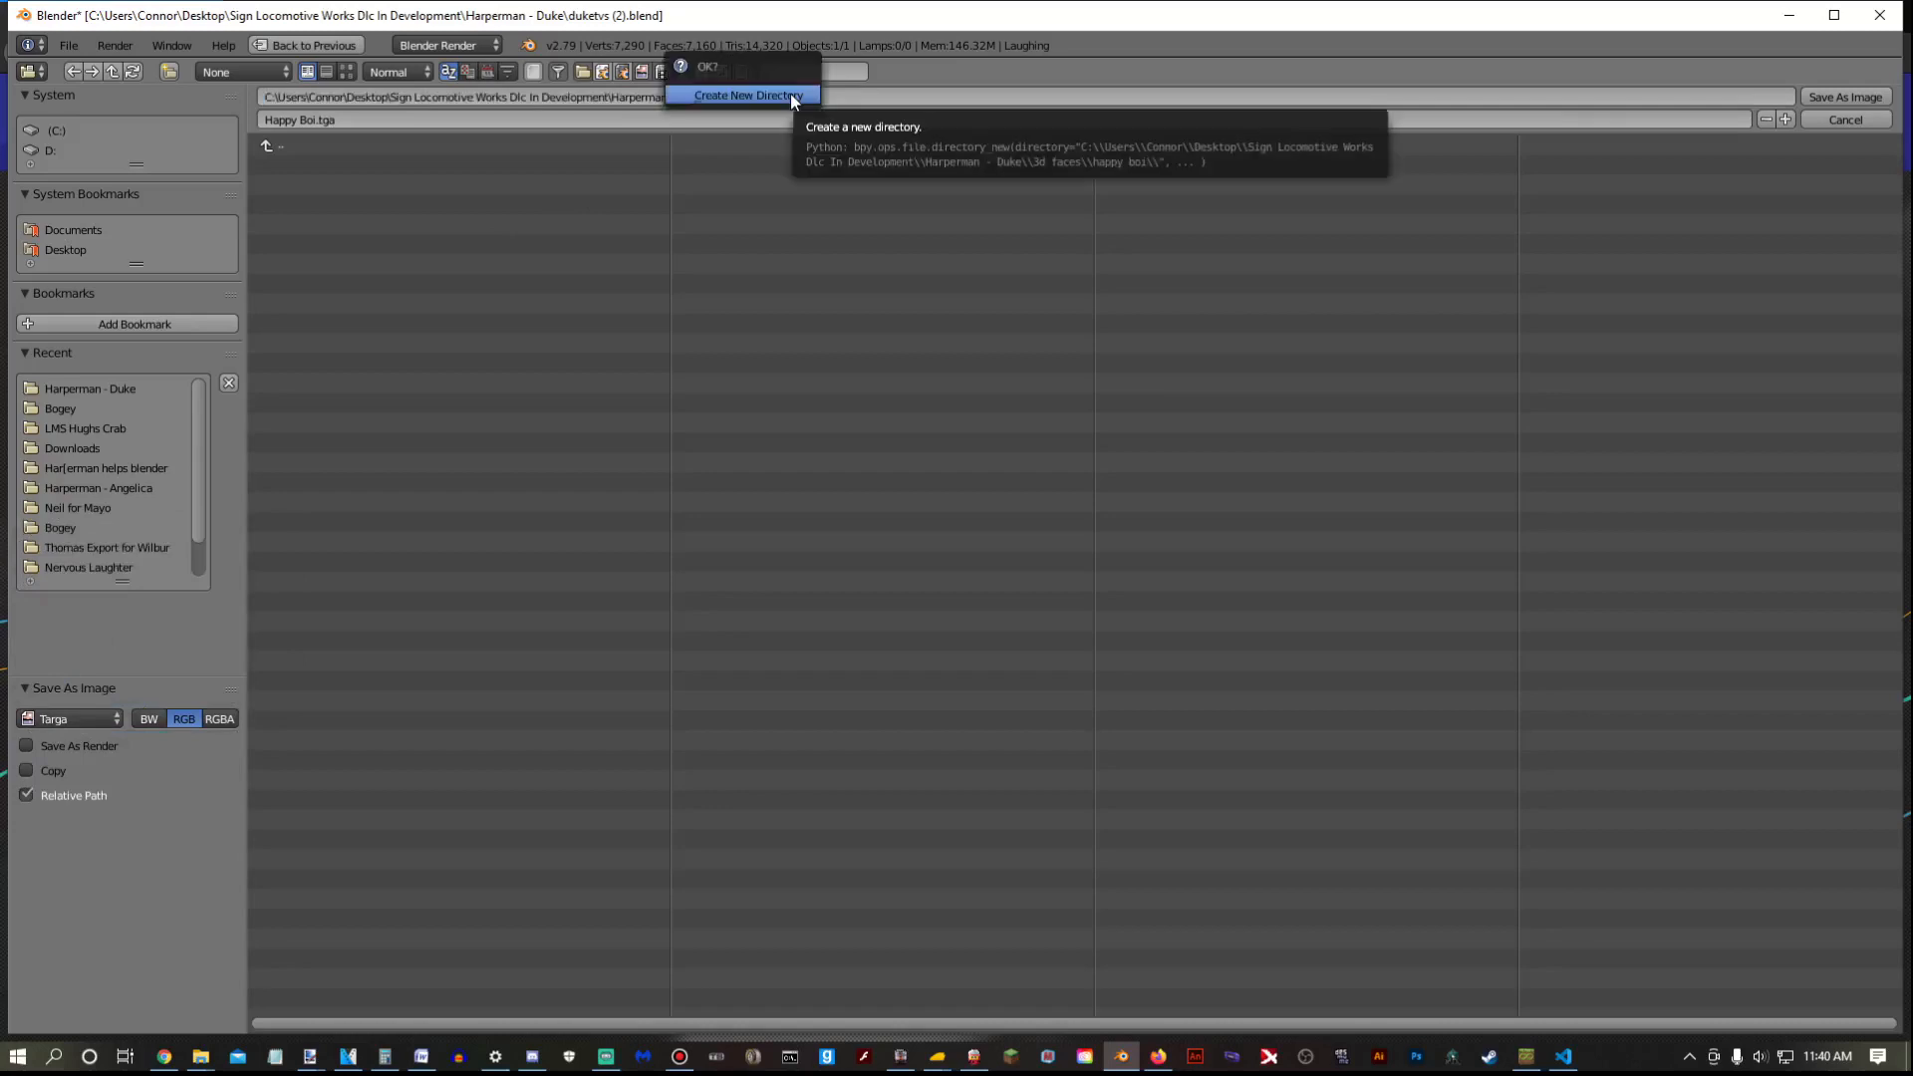
{"action": "left_click", "coordinate": [791, 93]}
{"action": "left_click", "coordinate": [1841, 99]}
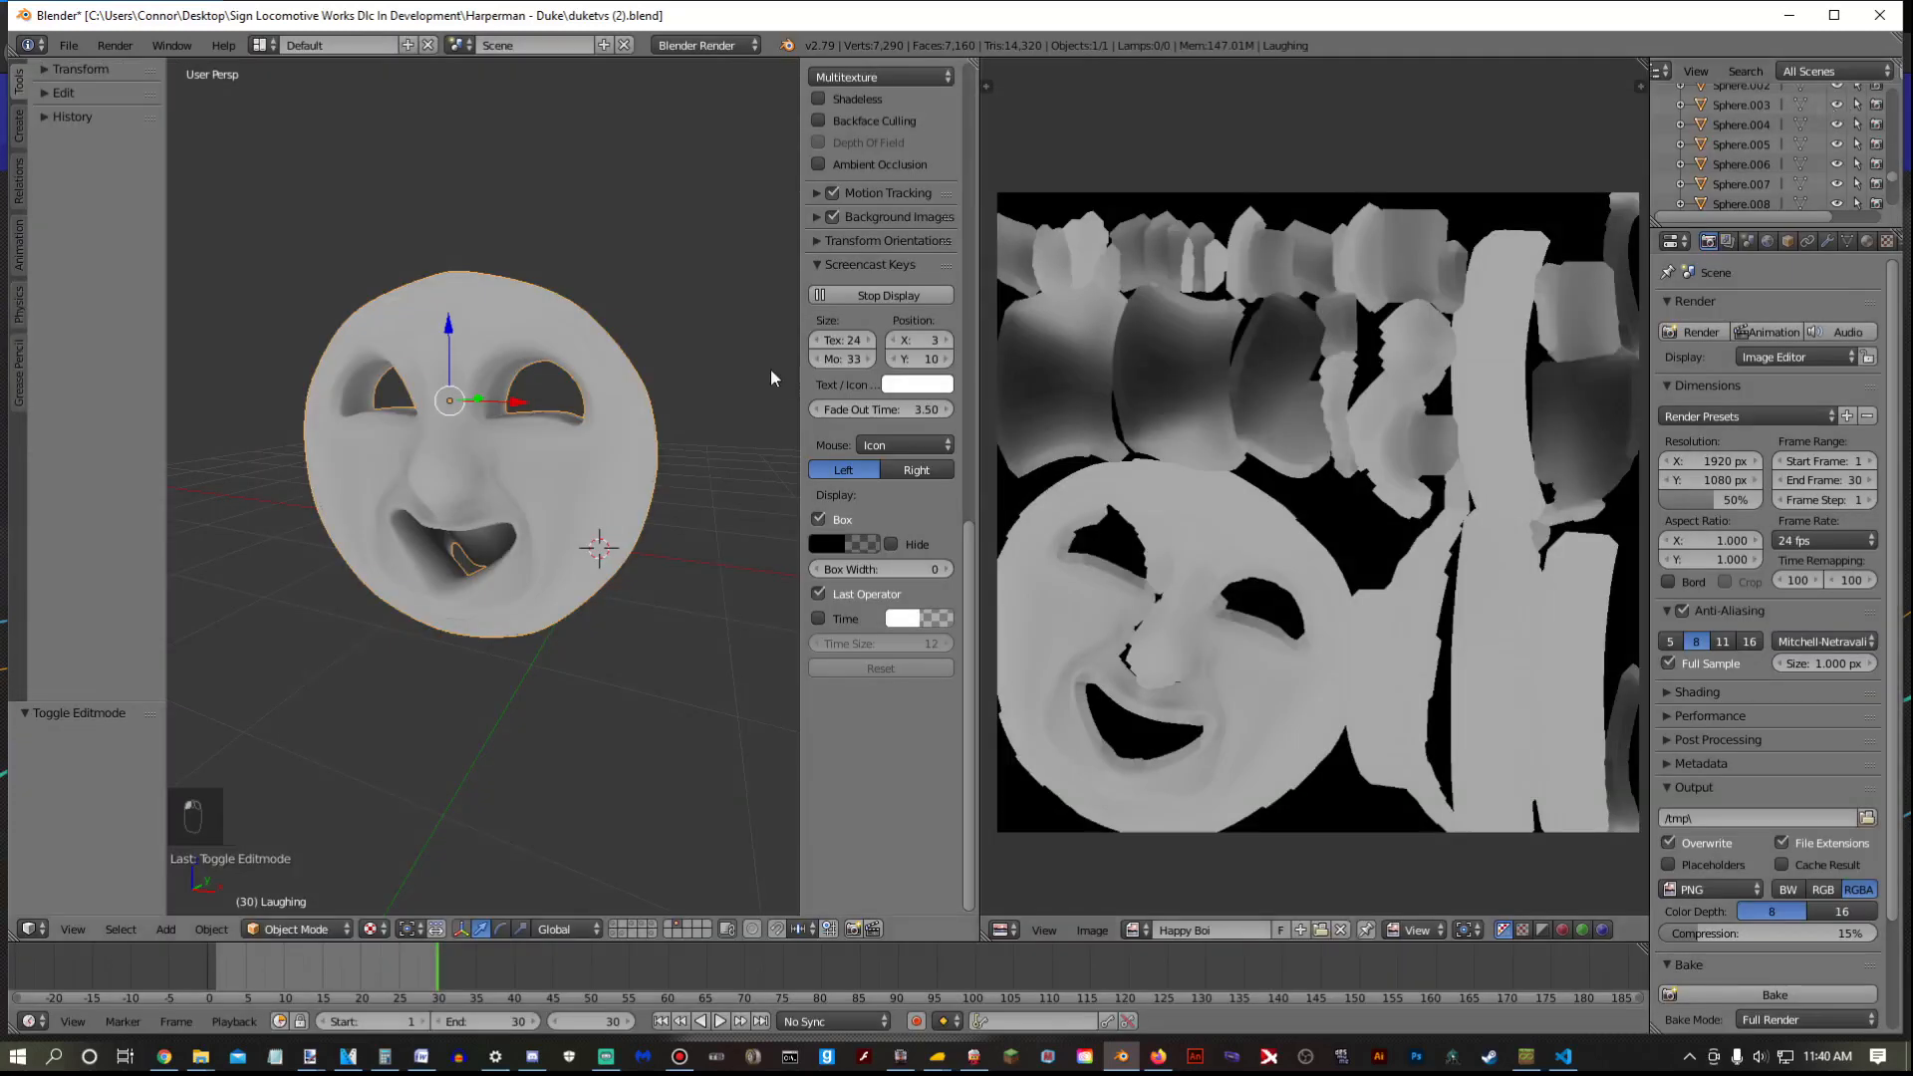
Merge the image editor area back into the 3D view and remove the grey material's slot from the Laughing face
{"action": "left_click_drag", "start_coordinate": [976, 64], "coordinate": [1186, 77]}
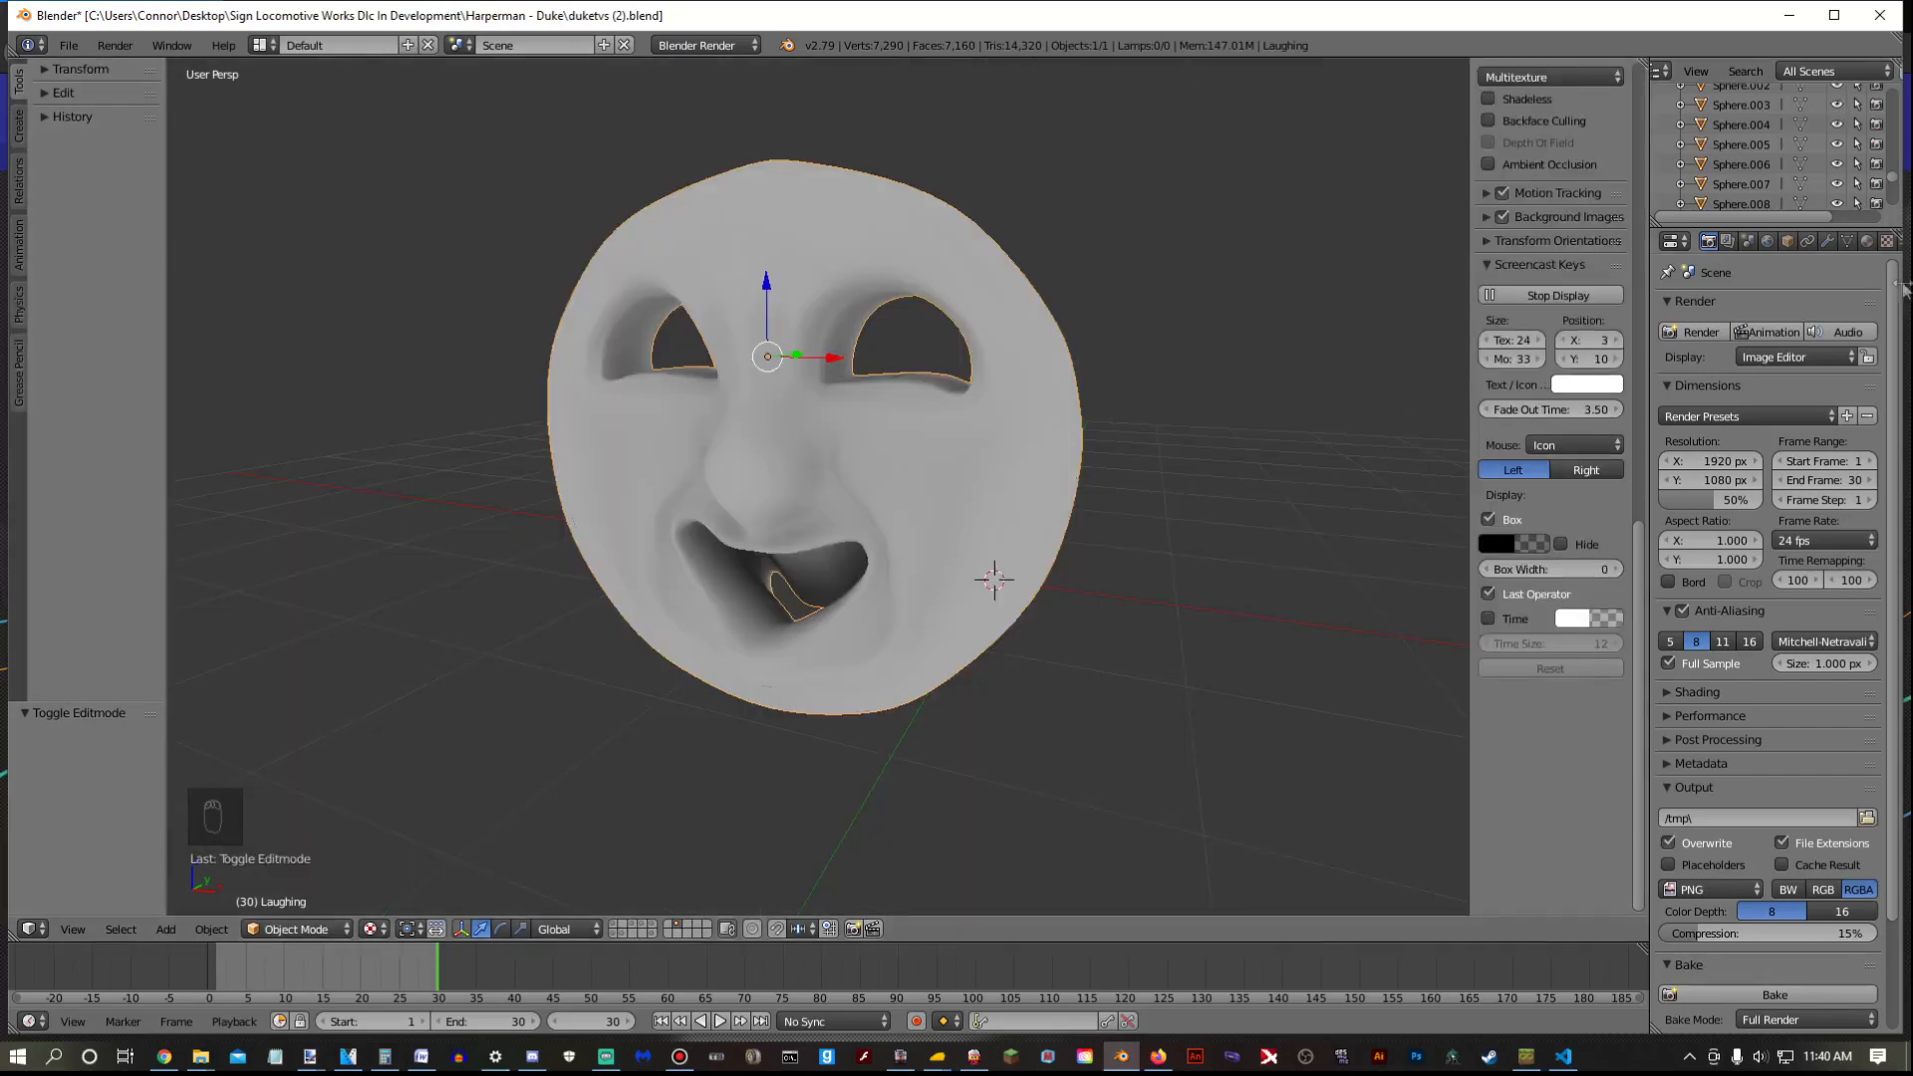
{"action": "left_click", "coordinate": [1866, 241]}
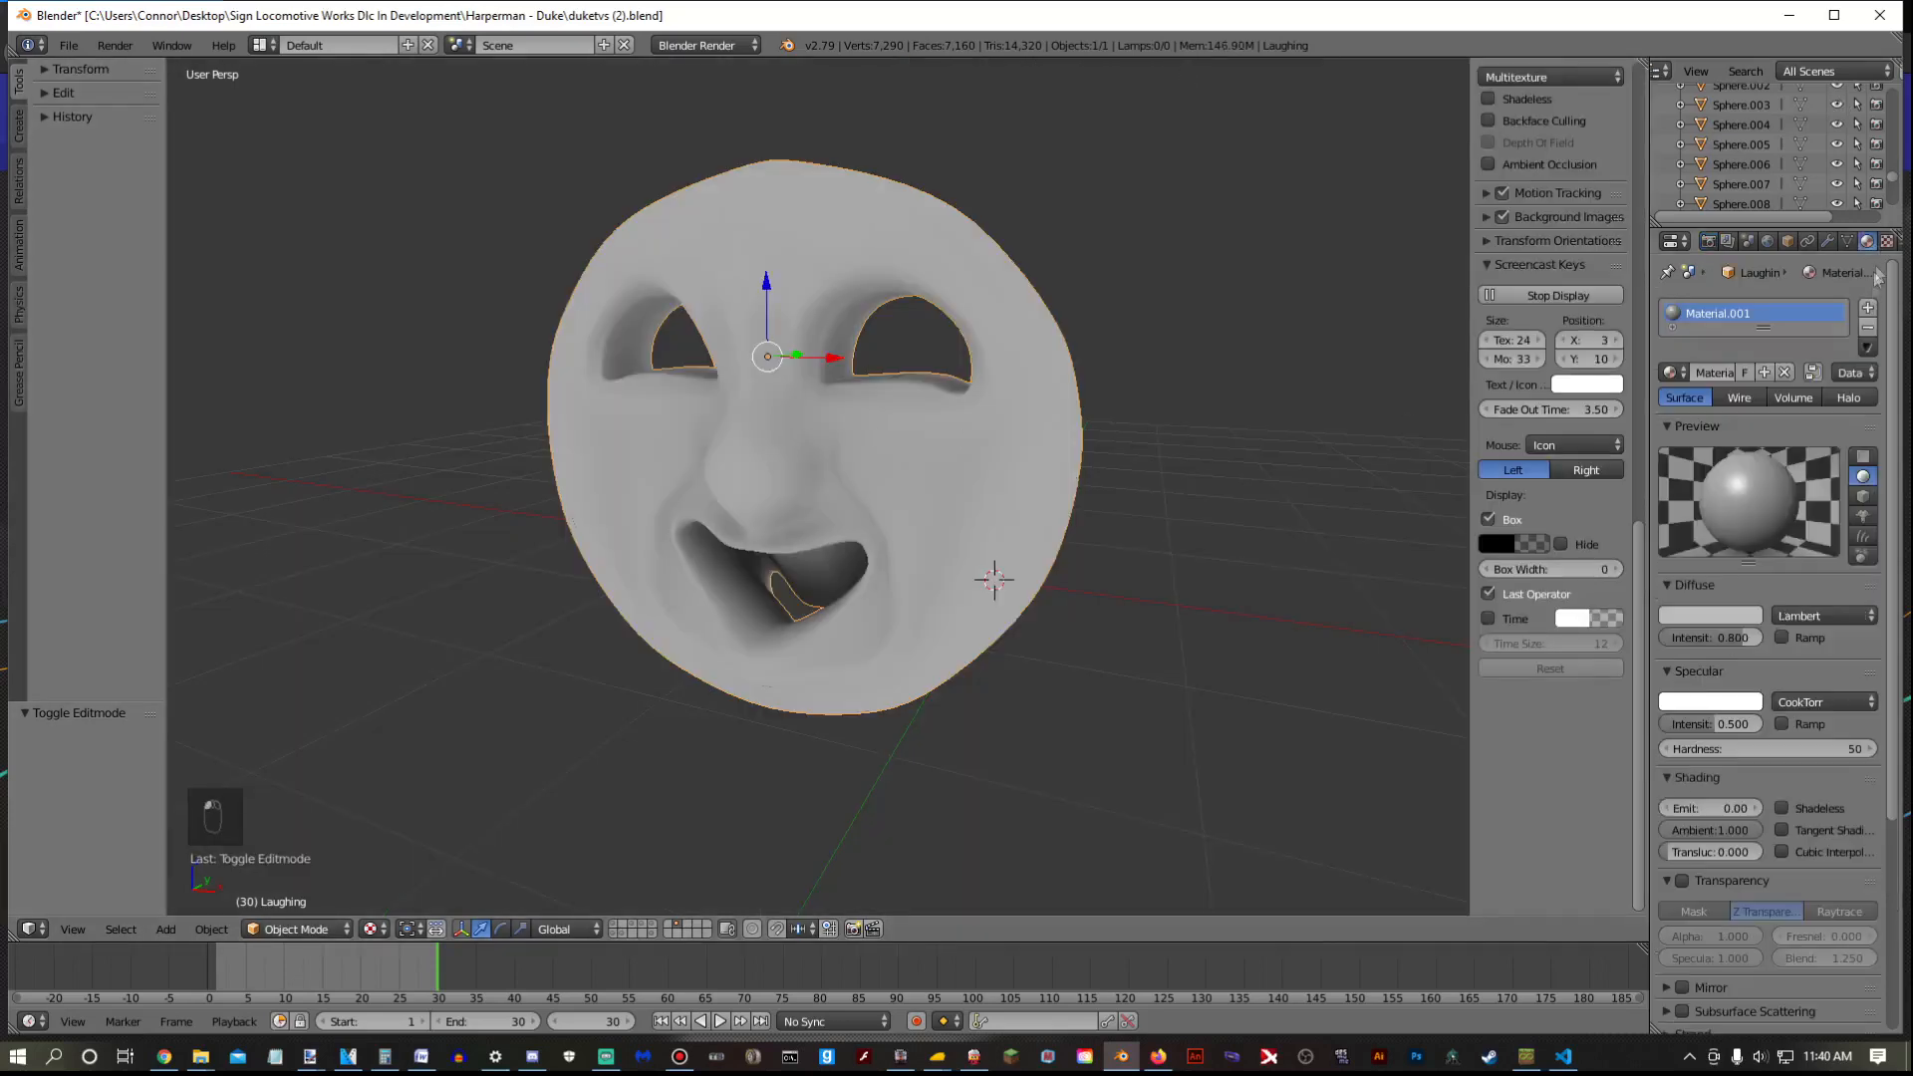
{"action": "left_click", "coordinate": [1868, 329]}
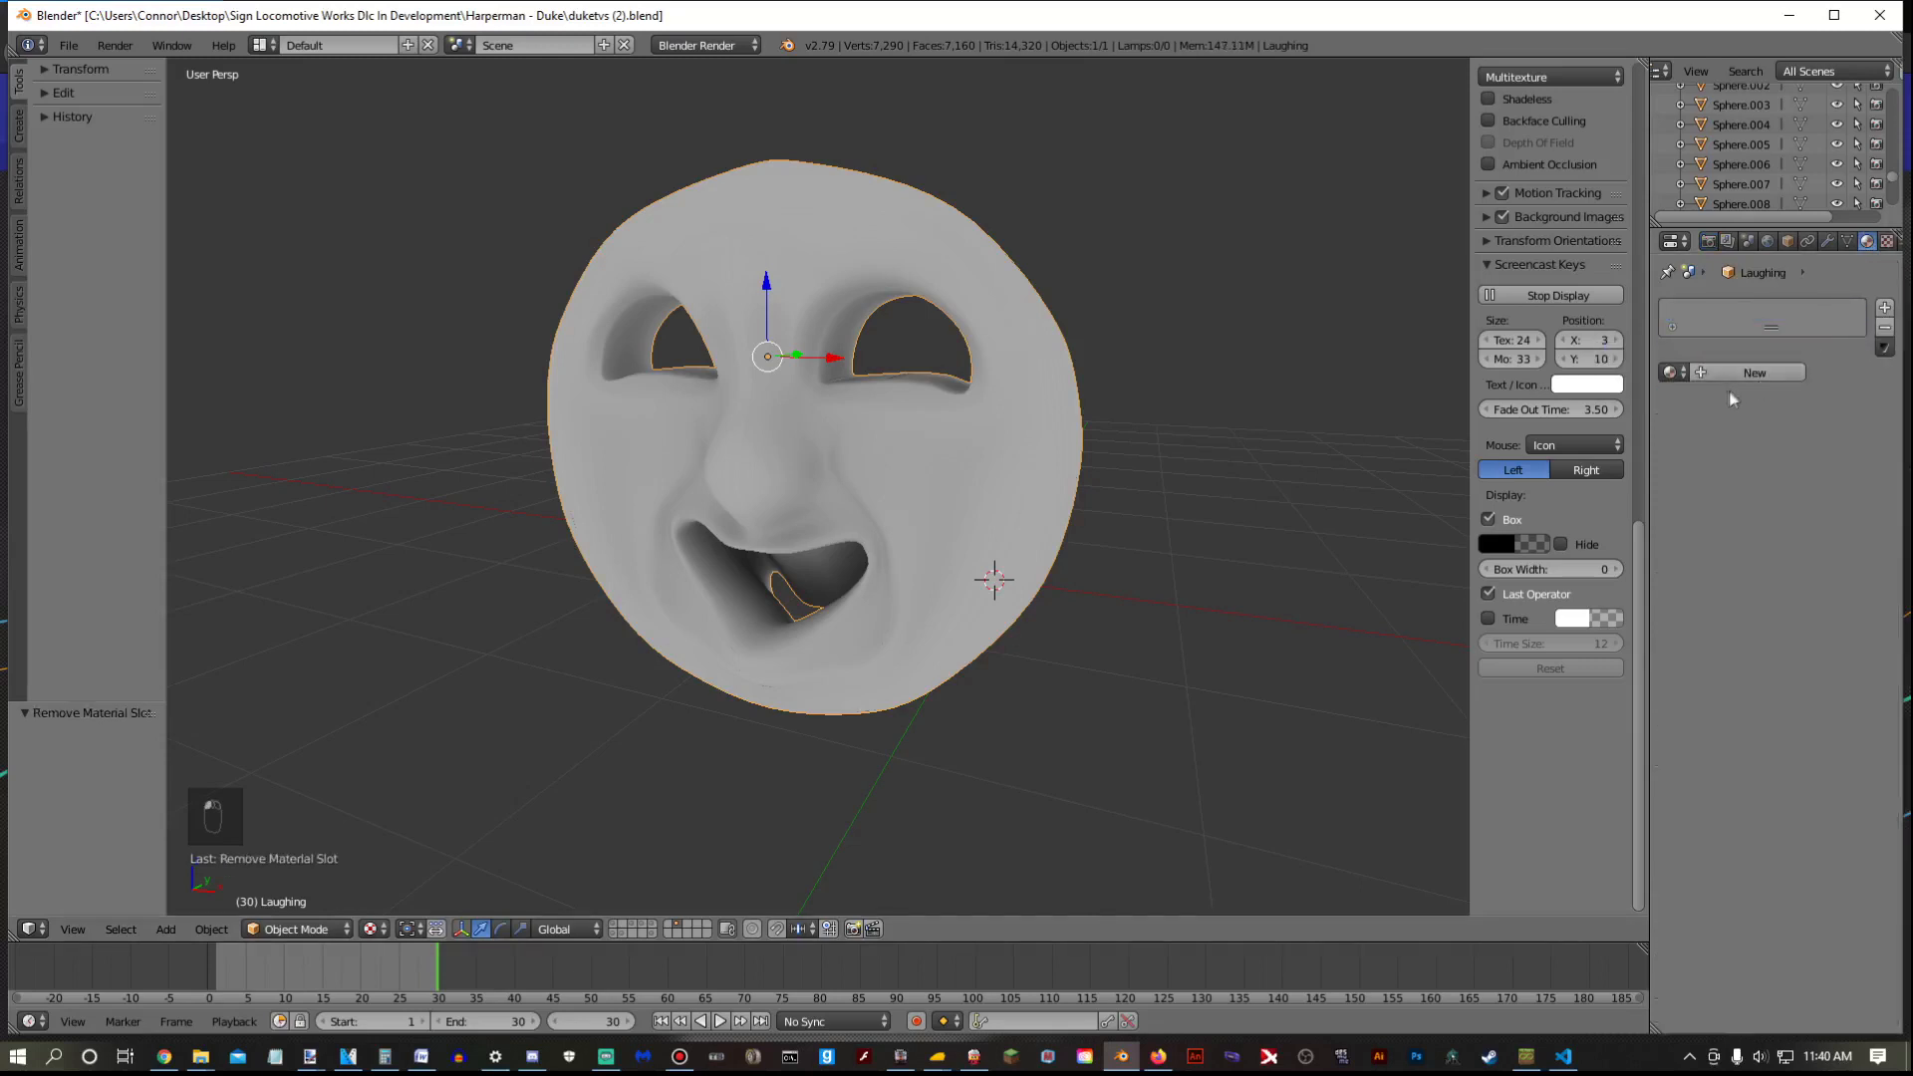
Add a new material to the face with a diffuse intensity of 1.000 and a specular intensity of 0.1
{"action": "left_click", "coordinate": [1718, 373]}
{"action": "left_click_drag", "start_coordinate": [1722, 642], "coordinate": [1896, 671]}
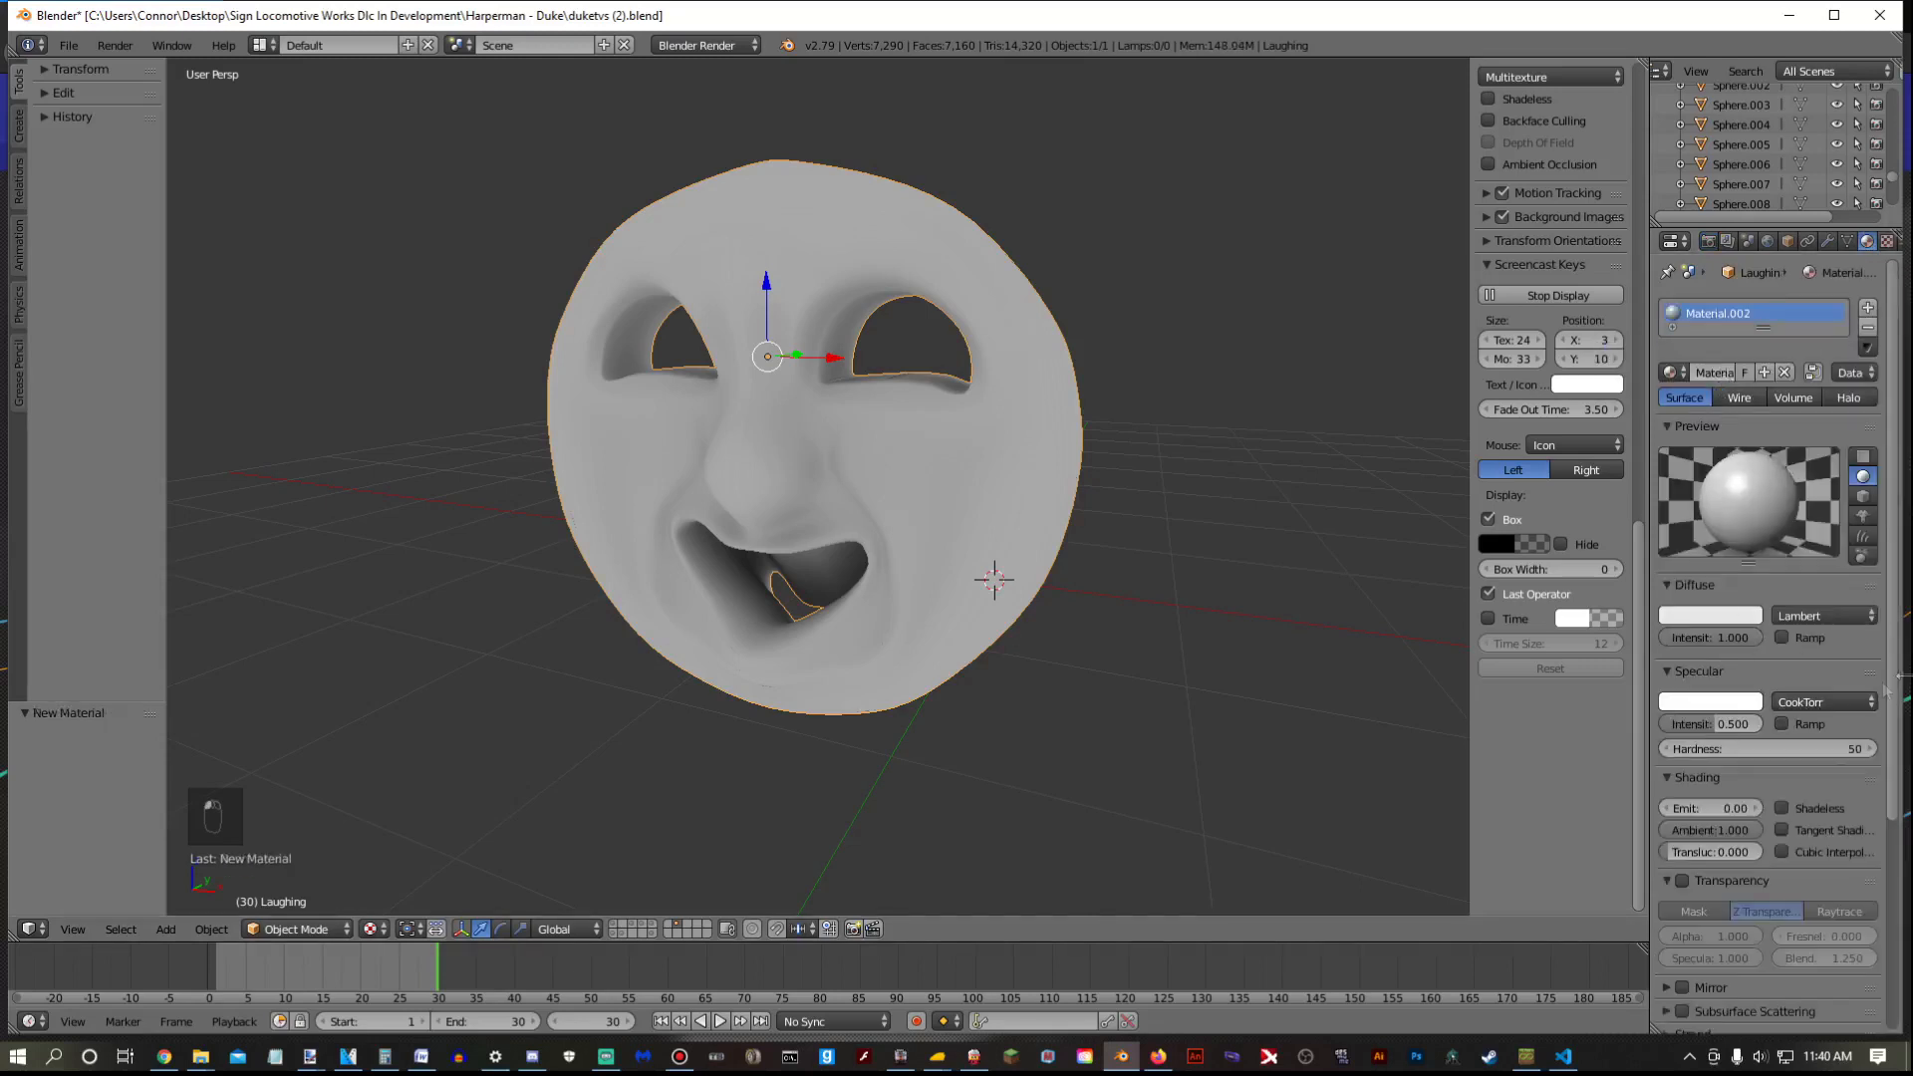
{"action": "left_click", "coordinate": [1745, 725]}
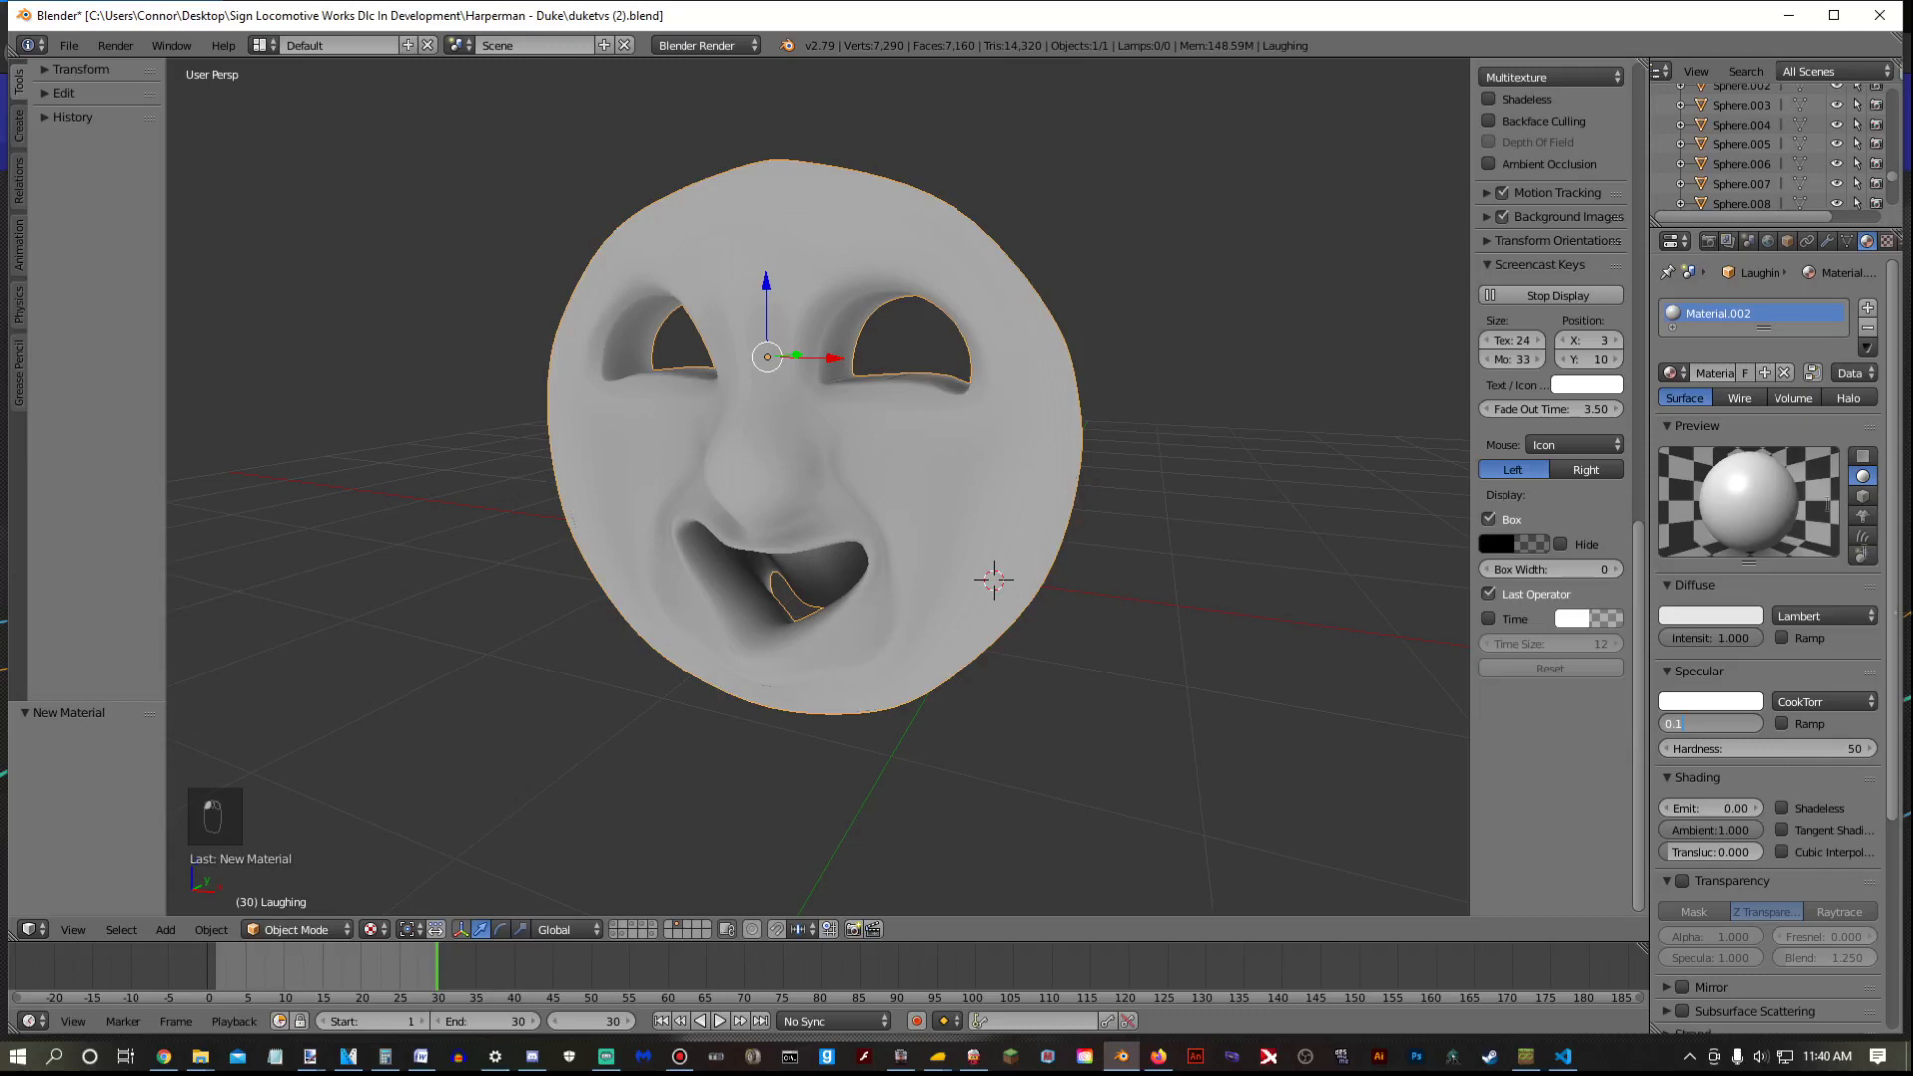
{"action": "key", "text": "Return"}
Rename the face's new material to Happy Boi 1
{"action": "double_click", "coordinate": [1702, 313]}
{"action": "key", "text": "BackSpace"}
{"action": "type", "text": "Happy Z"}
{"action": "key", "text": "BackSpace"}
{"action": "type", "text": "Boi 1"}
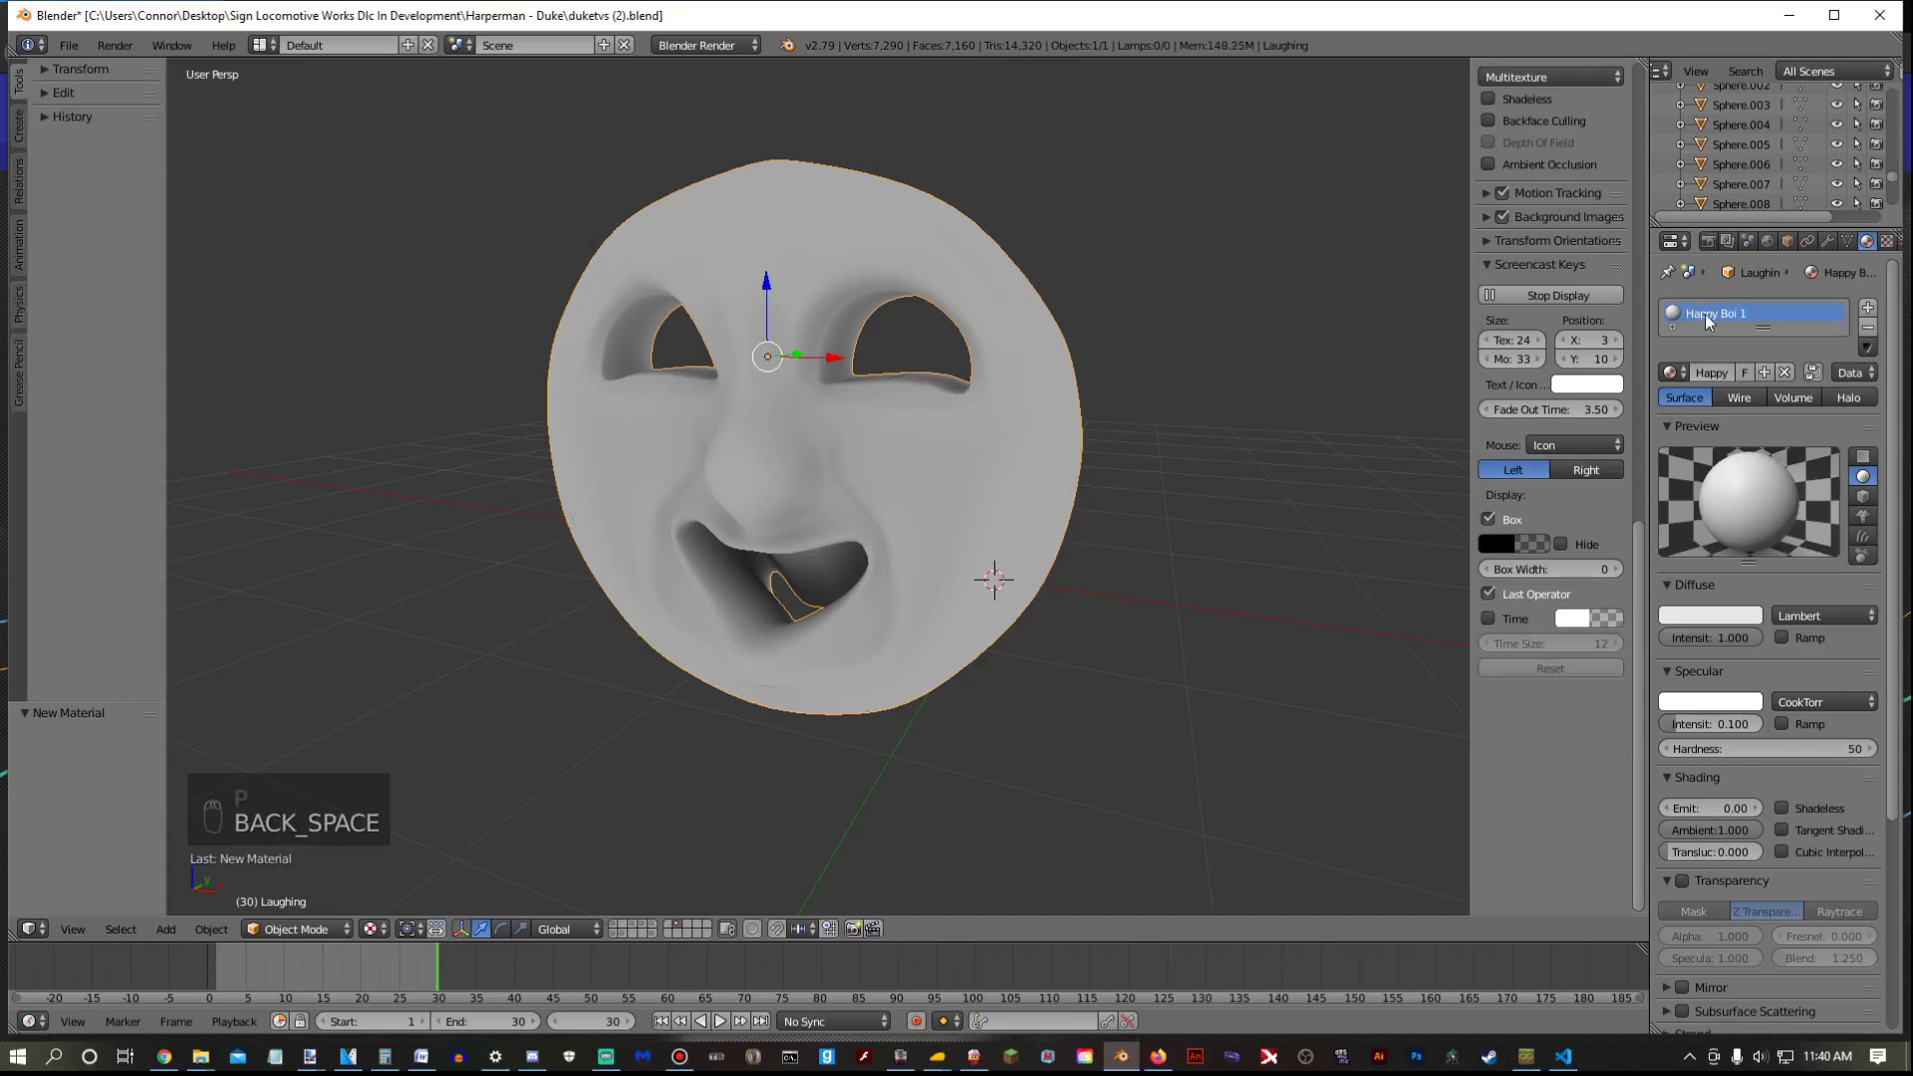
Add a new image texture to the Happy Boi 1 material and load Happy Boi.tga from the 3d faces/happy boi folder
{"action": "left_click", "coordinate": [1885, 241]}
{"action": "left_click", "coordinate": [1809, 458]}
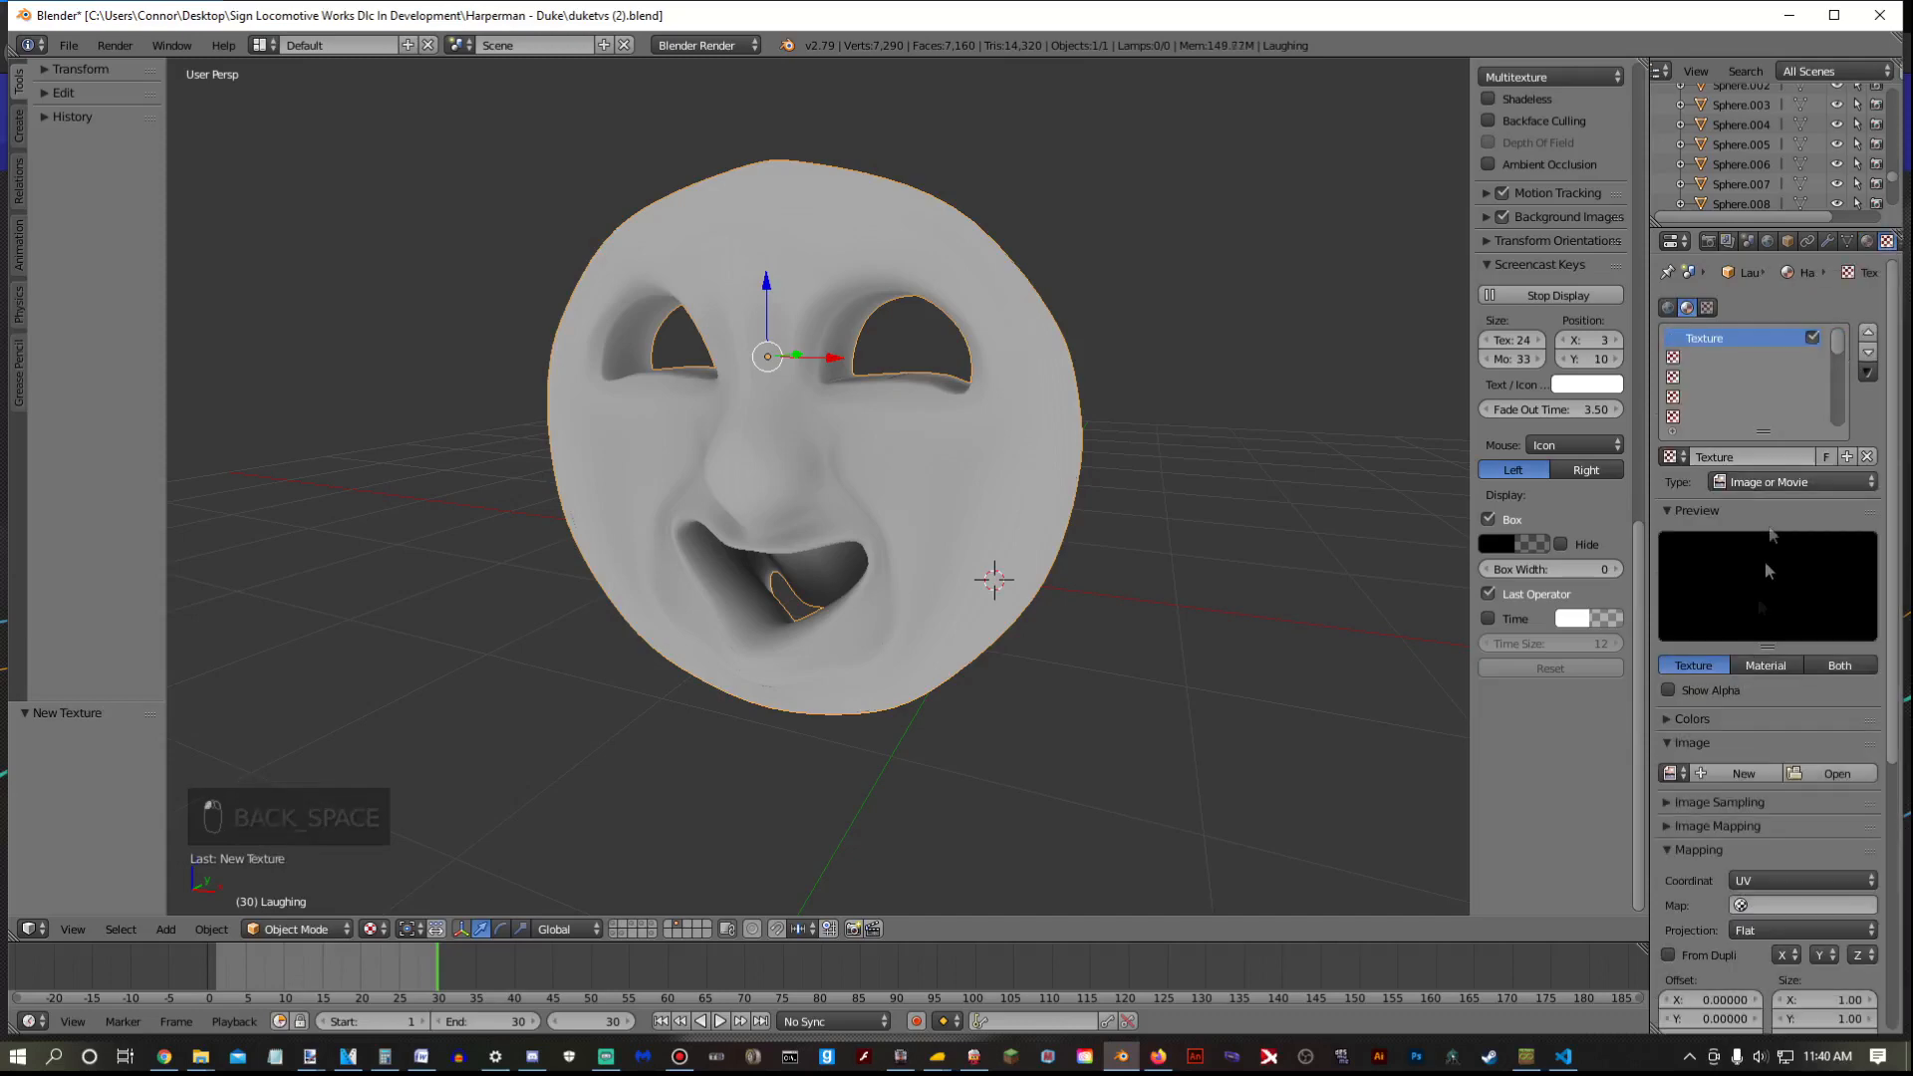
{"action": "left_click", "coordinate": [1828, 773]}
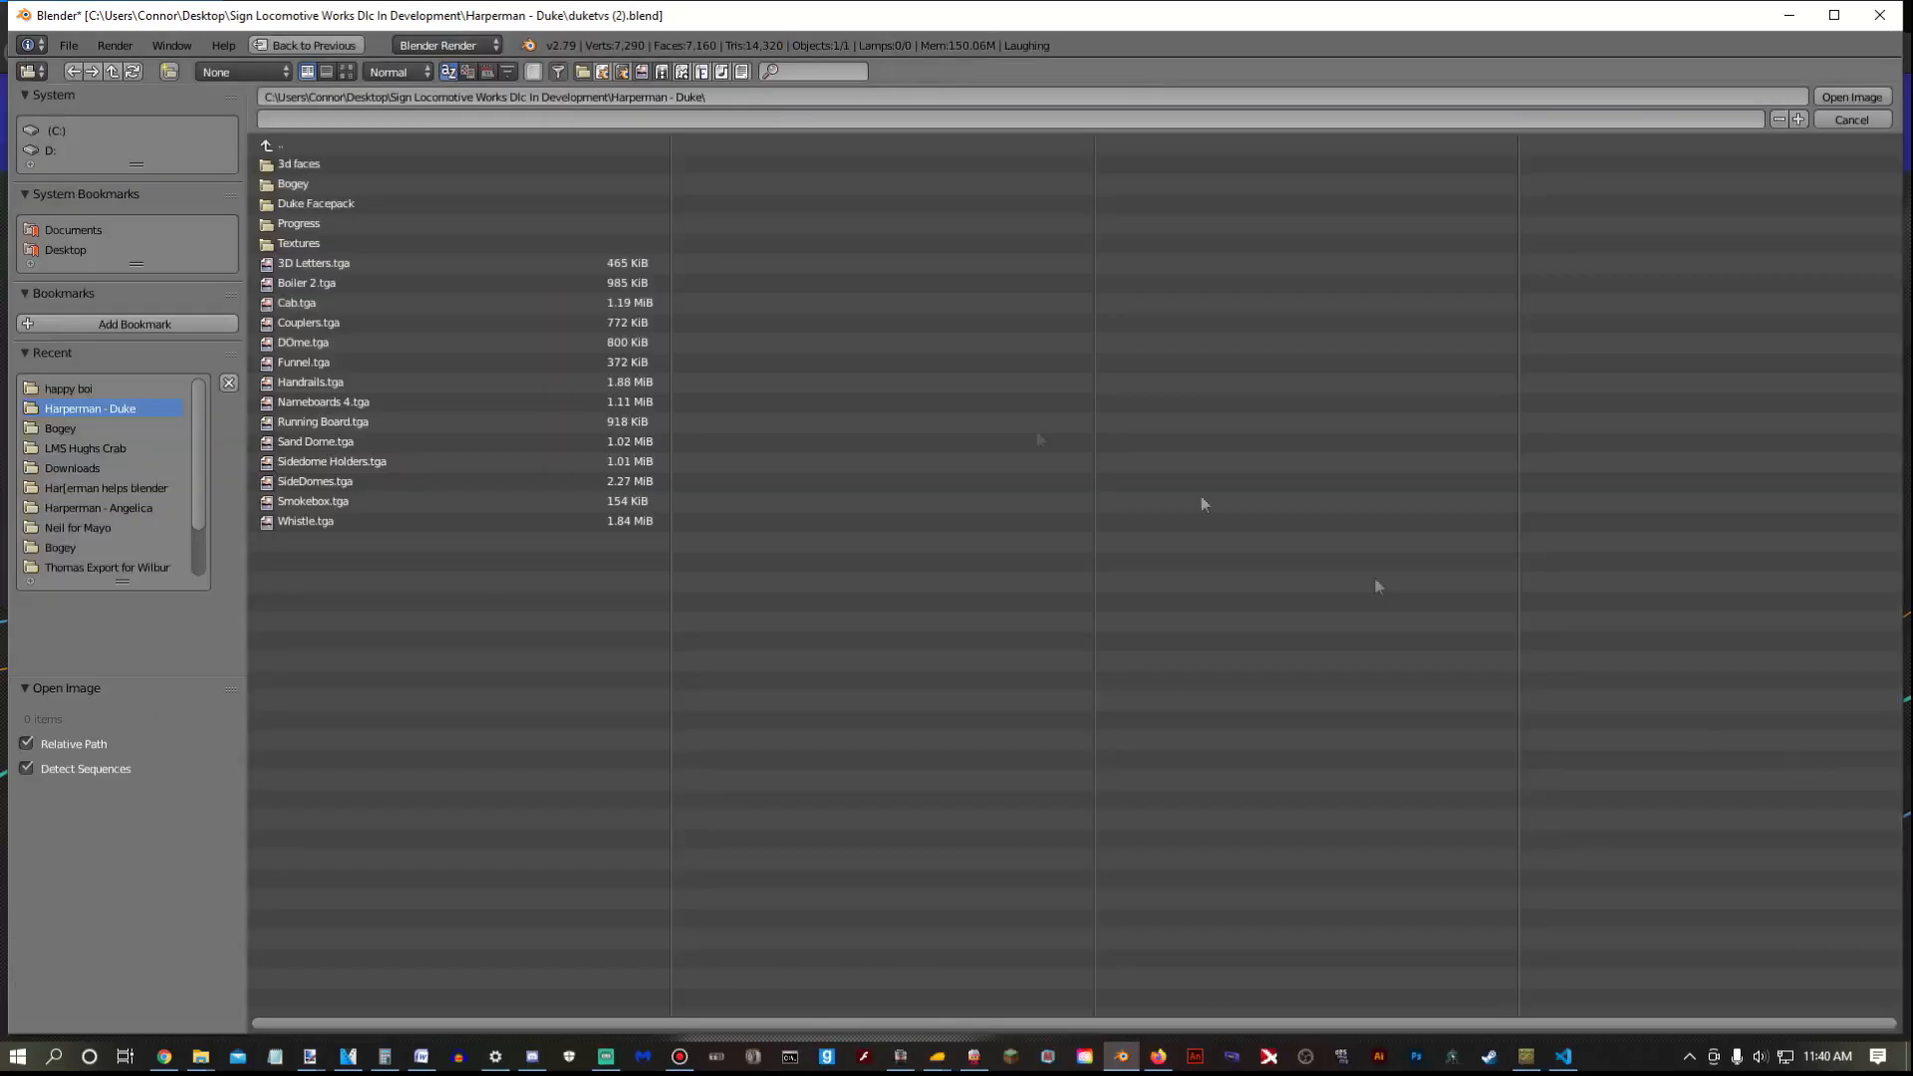
{"action": "double_click", "coordinate": [304, 165]}
{"action": "double_click", "coordinate": [305, 165]}
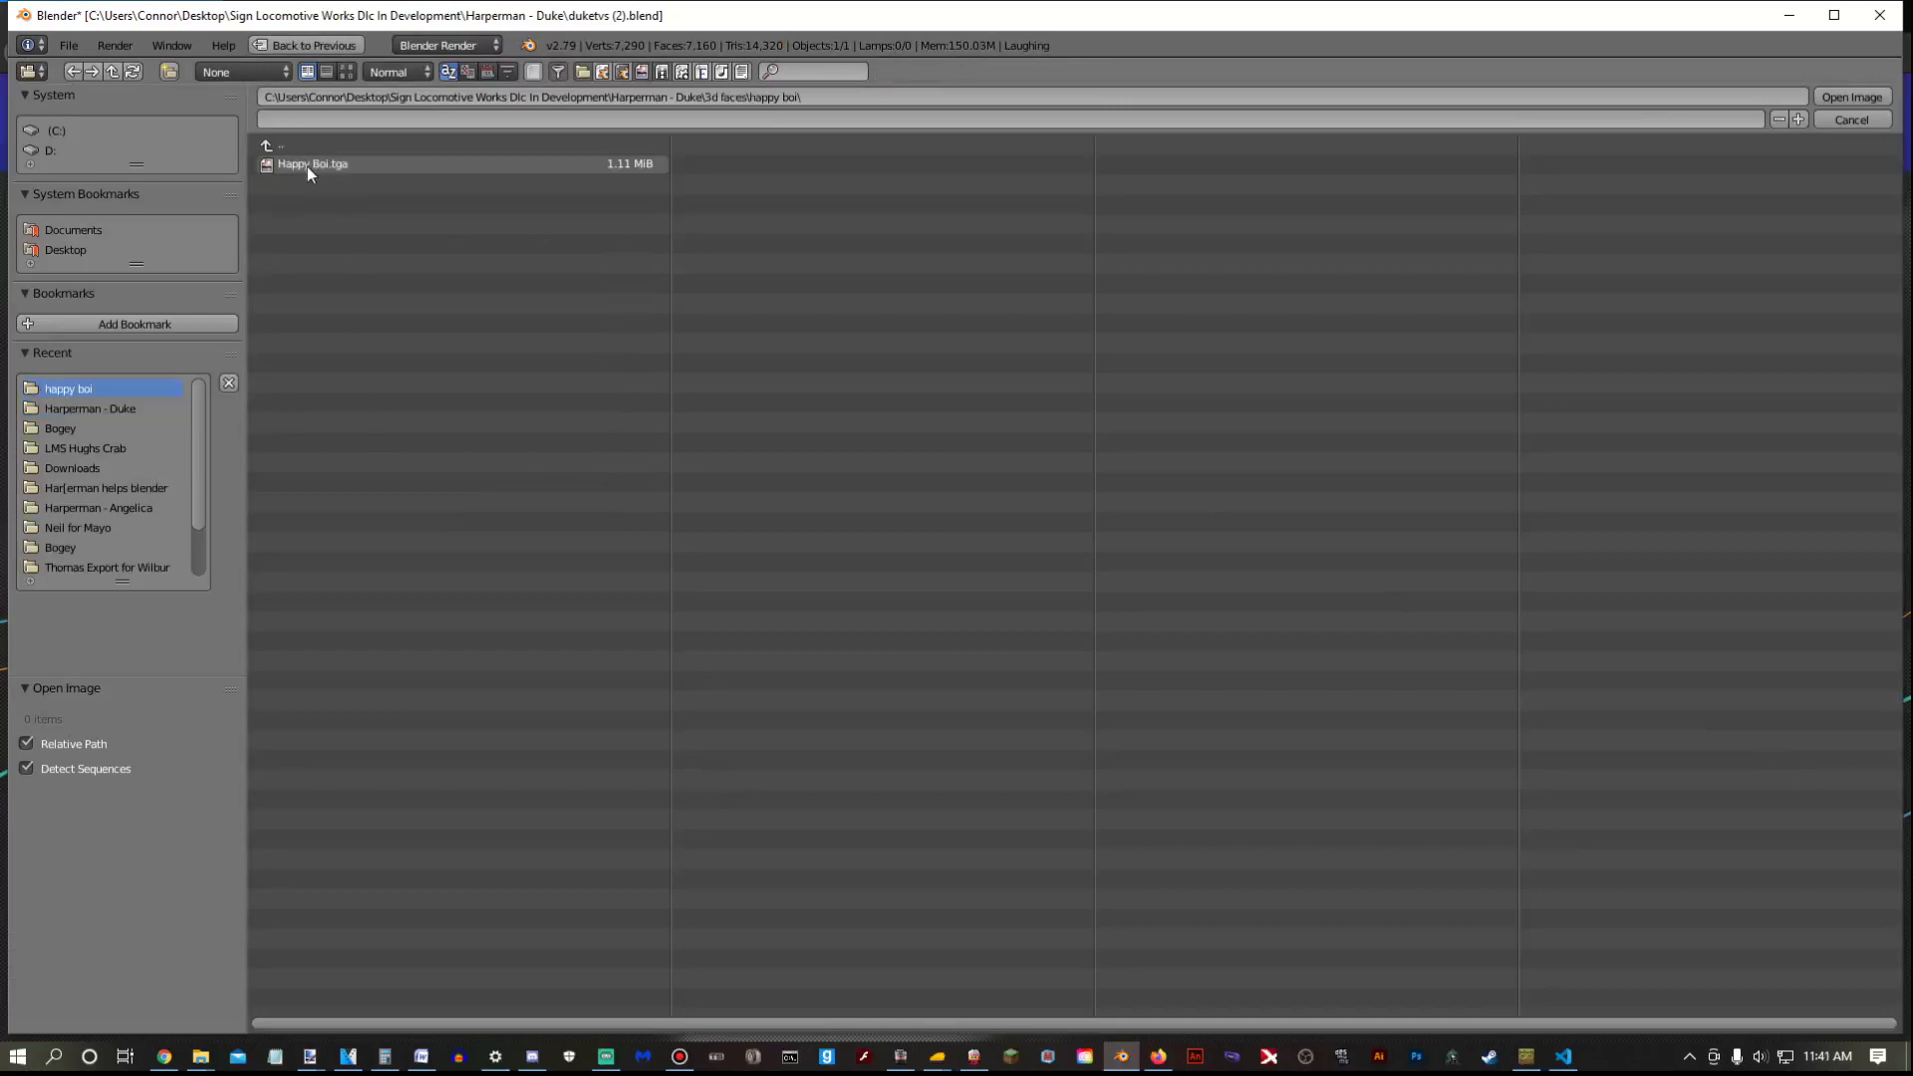
{"action": "left_click", "coordinate": [306, 166]}
{"action": "double_click", "coordinate": [333, 165]}
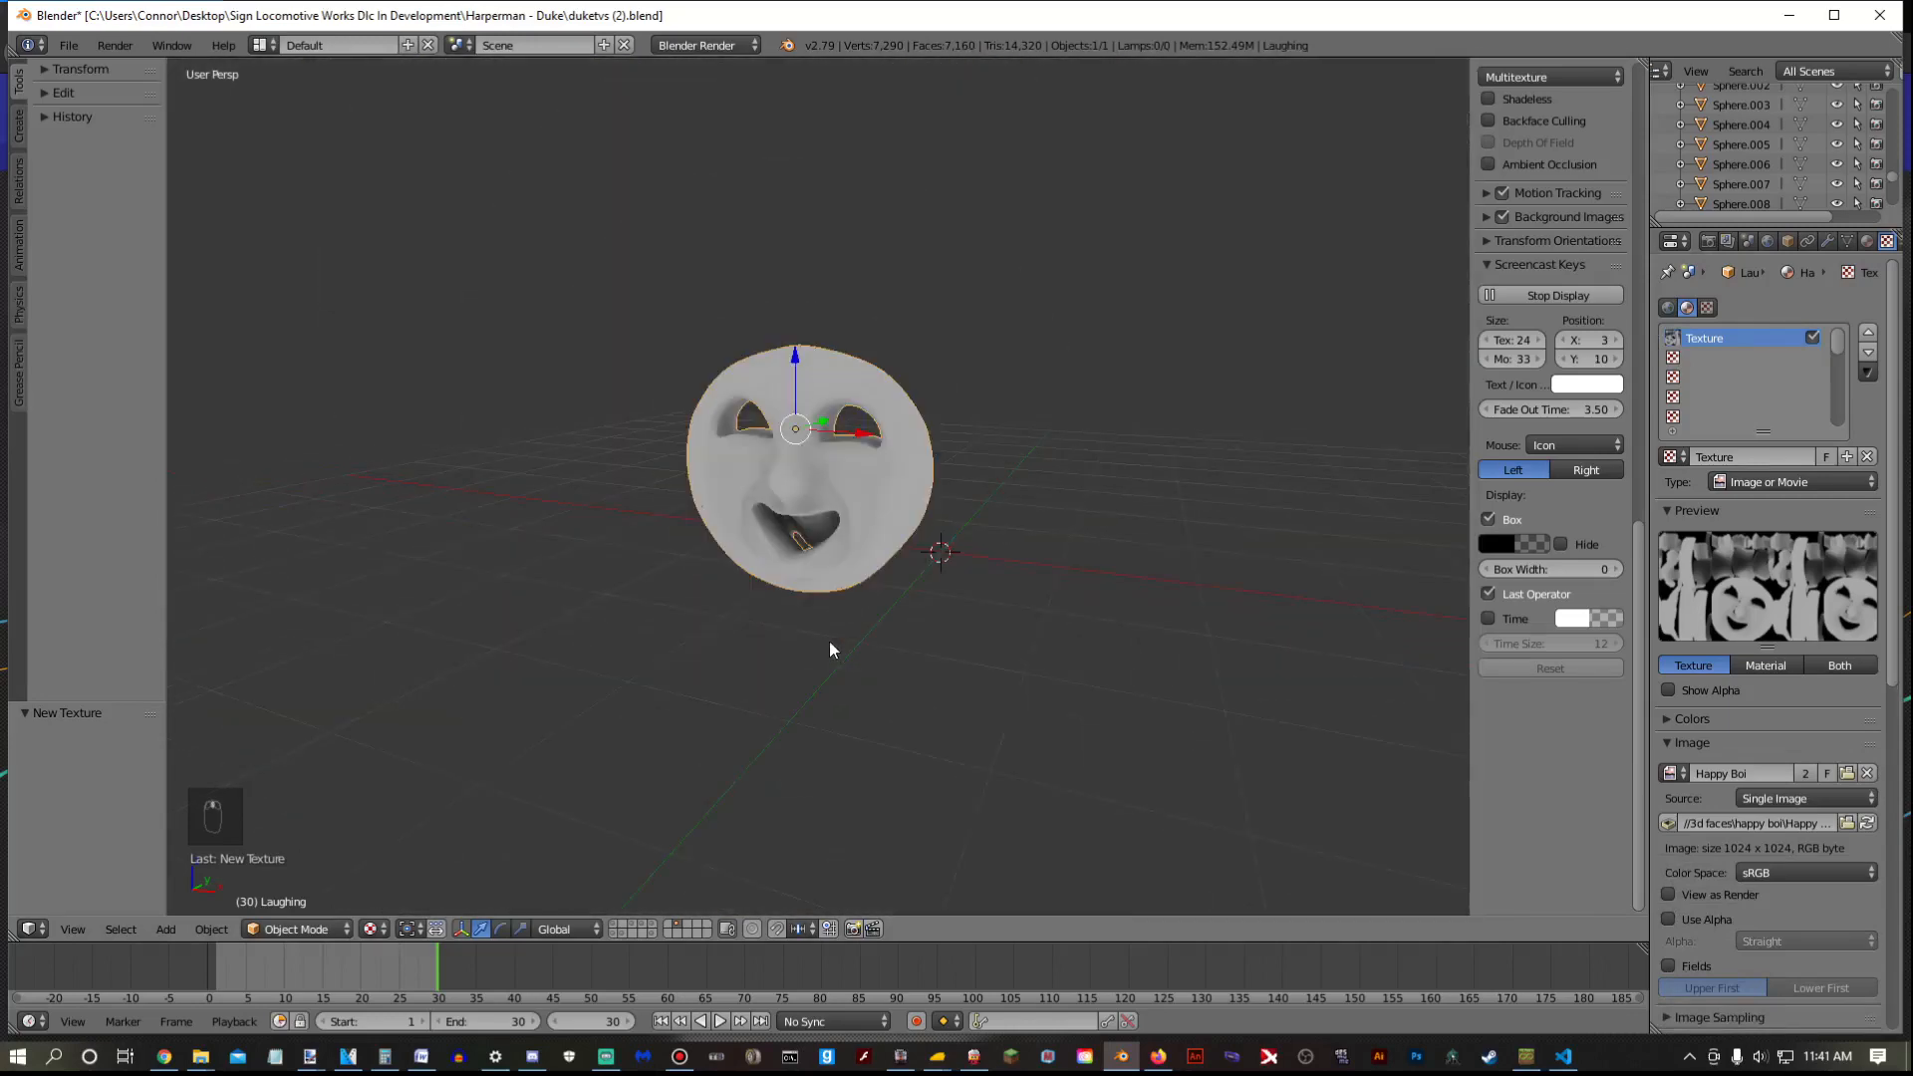
Check the face's mesh in Edit Mode and bring up the Happy Boi 1 material settings in Object Mode
{"action": "key", "text": "Tab"}
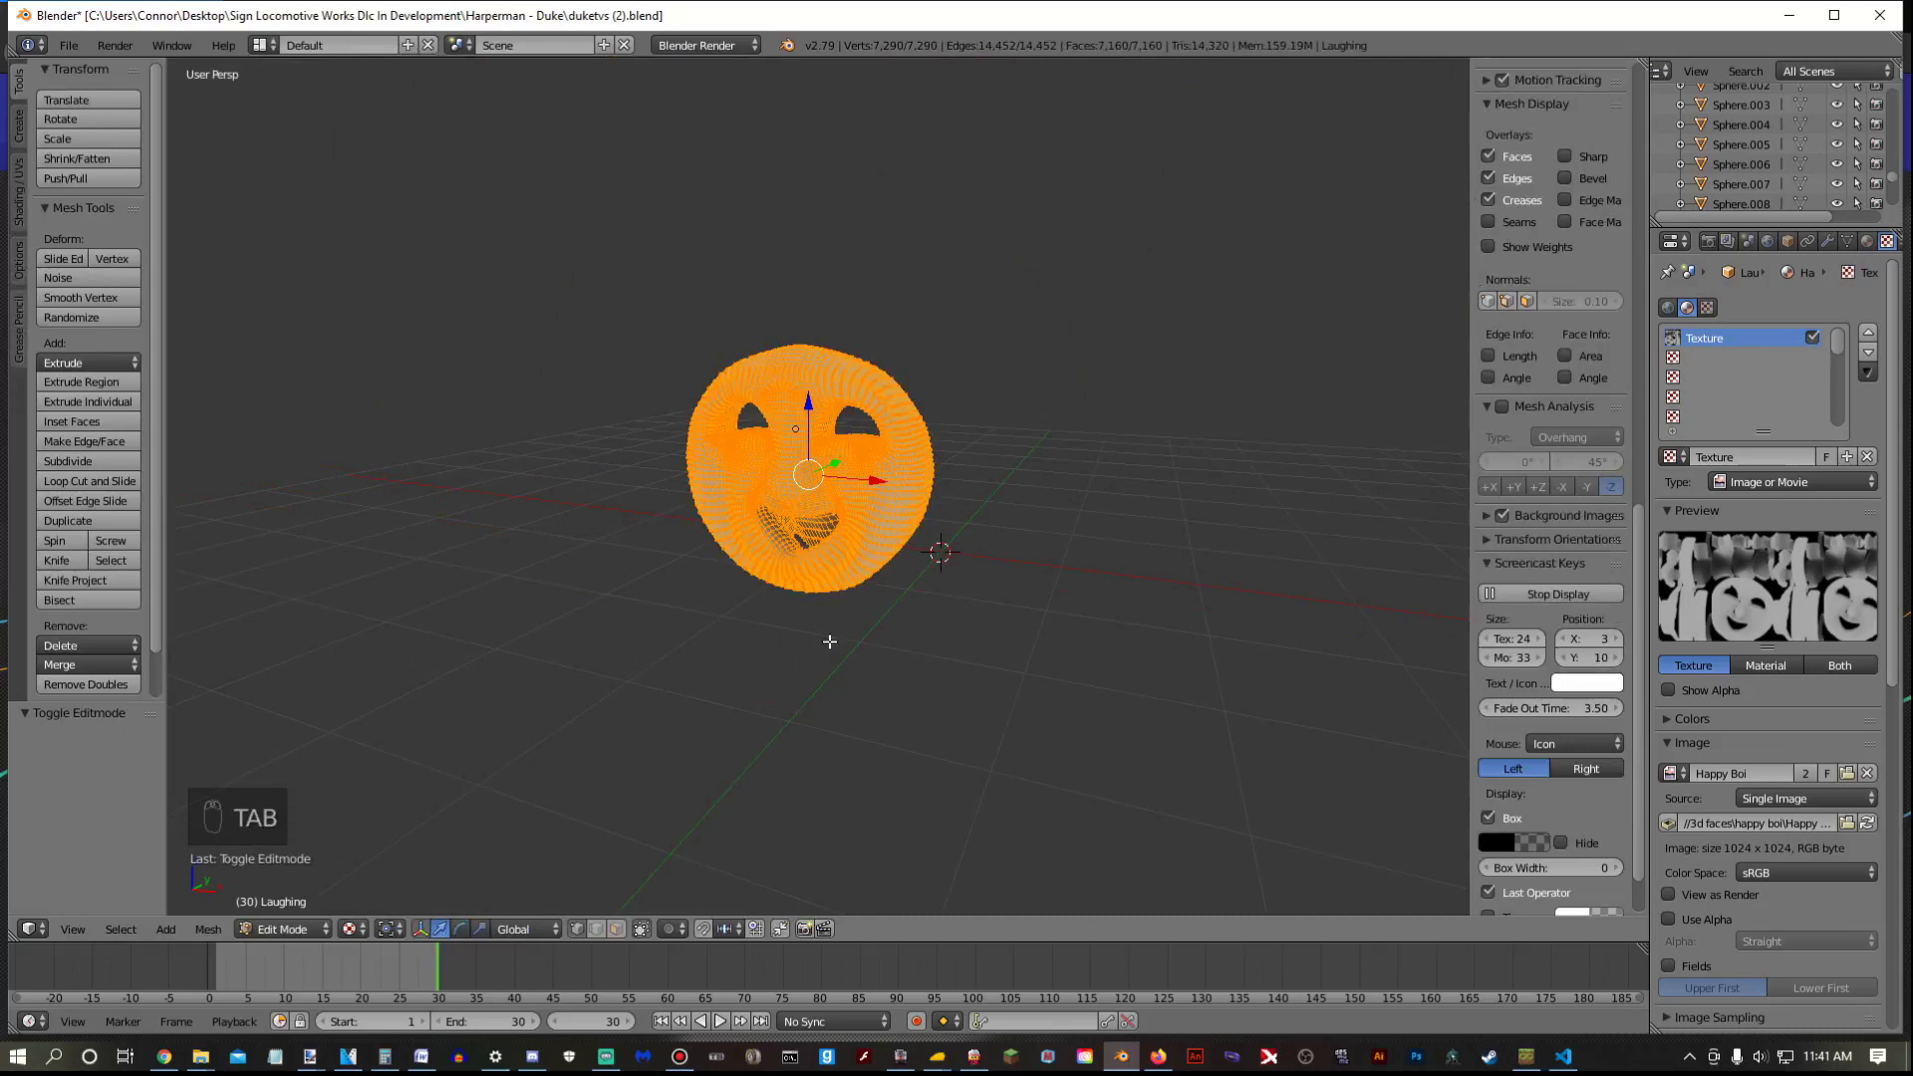
{"action": "left_click", "coordinate": [1866, 241]}
{"action": "key", "text": "Tab"}
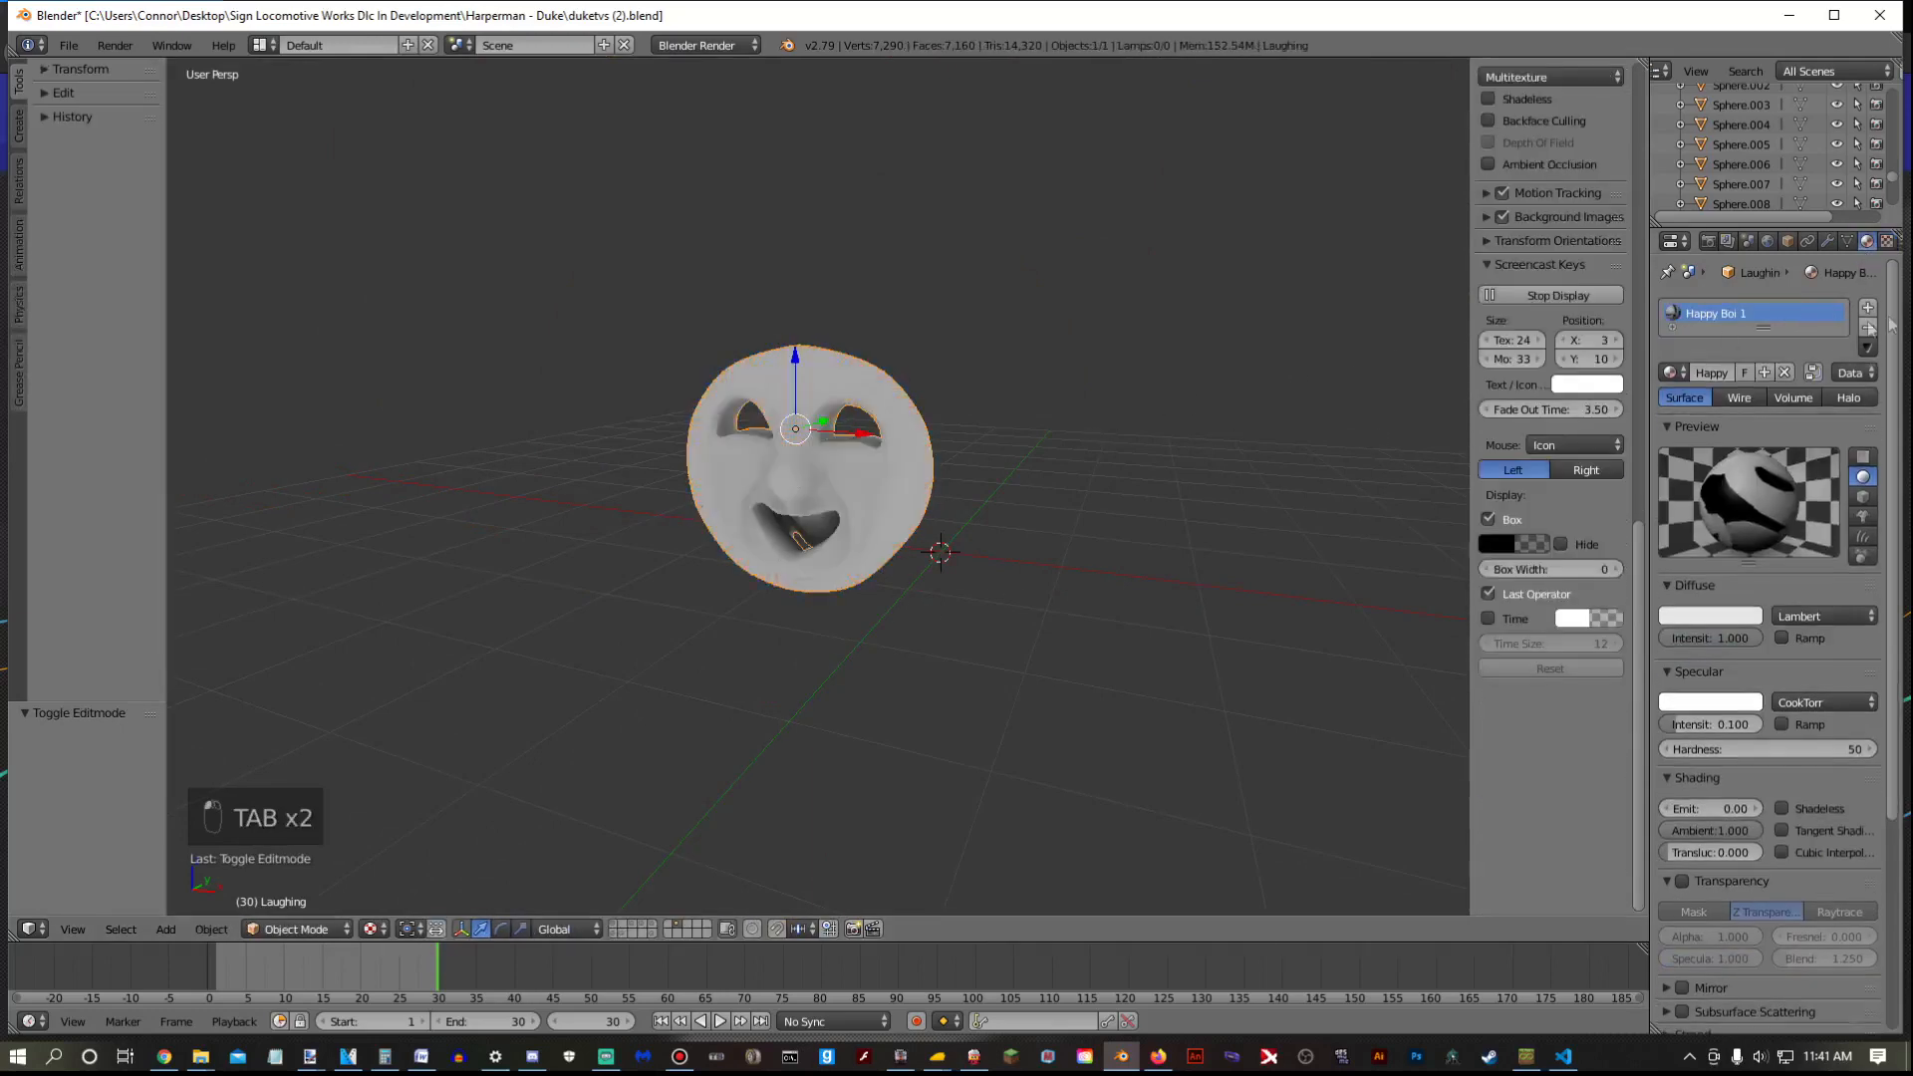
{"action": "key", "text": "Tab"}
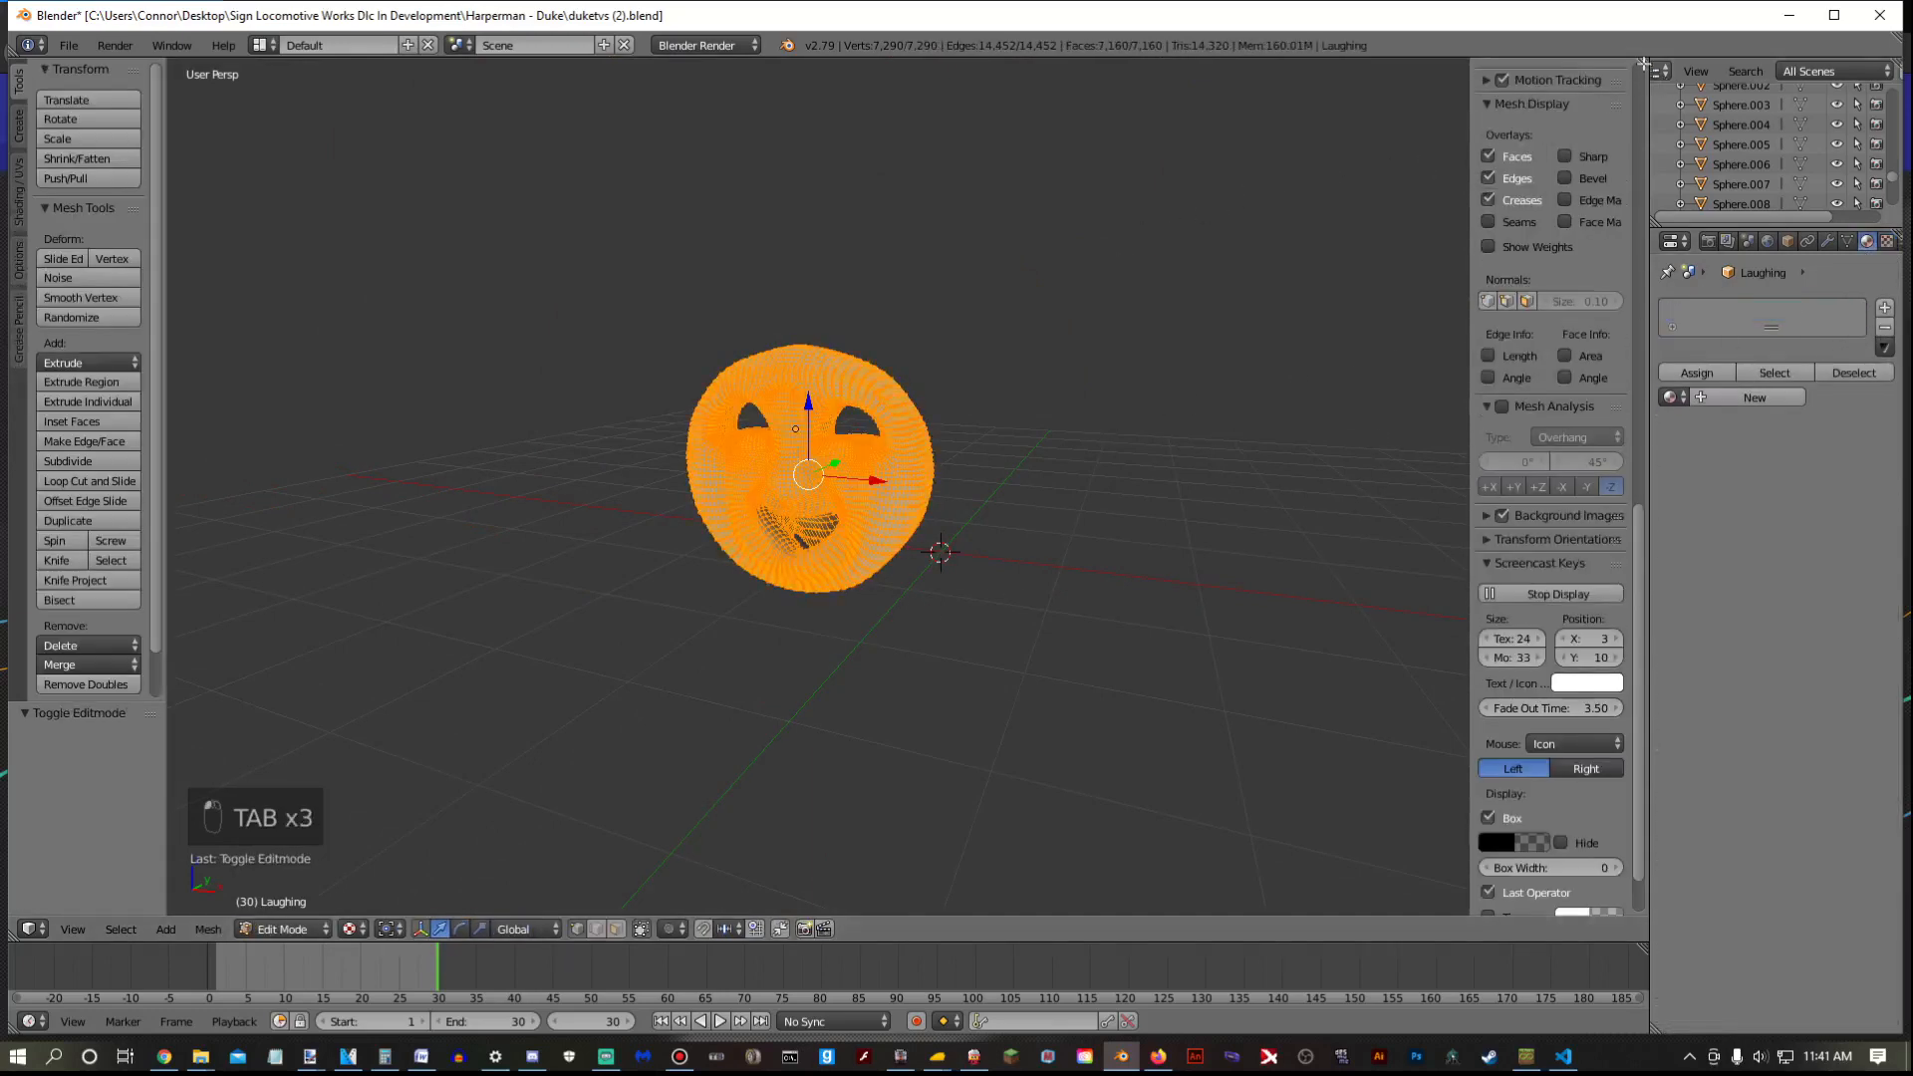
{"action": "left_click_drag", "start_coordinate": [1643, 63], "coordinate": [773, 75]}
{"action": "left_click", "coordinate": [794, 929]}
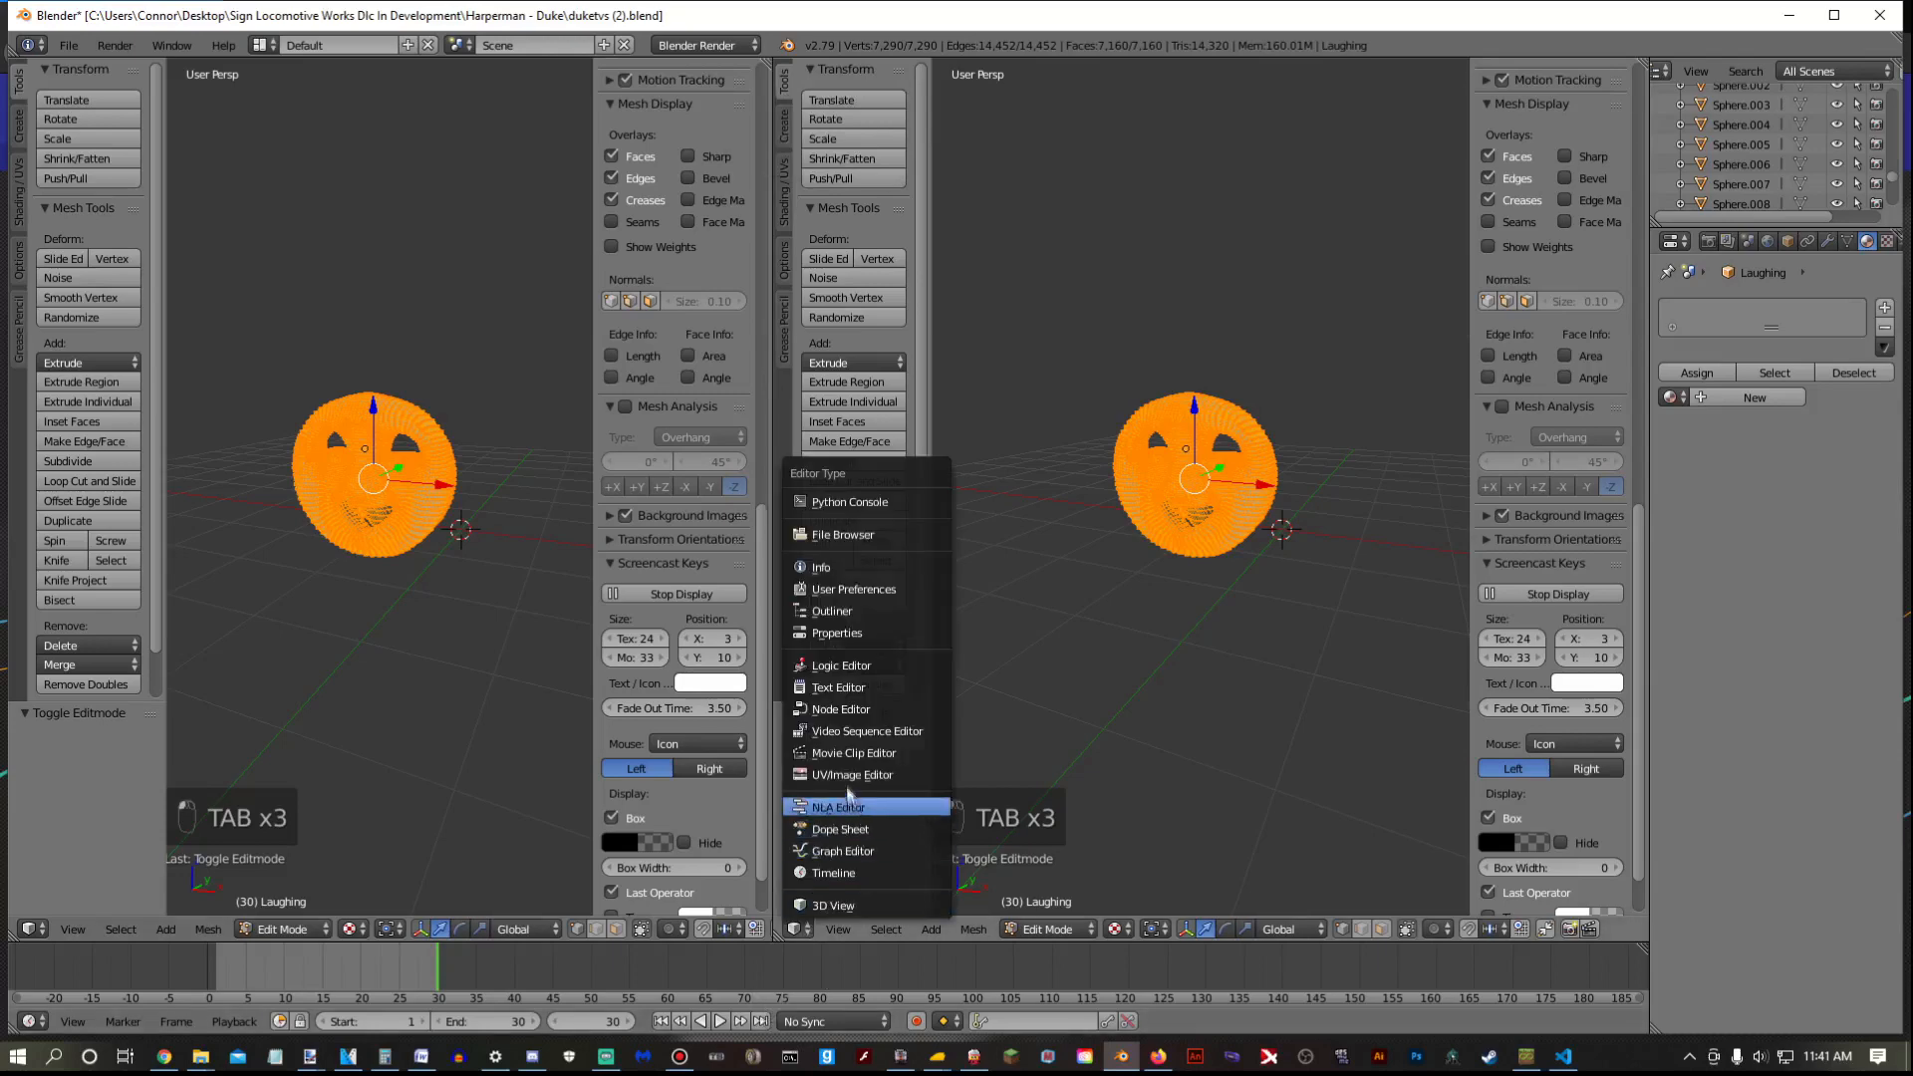
{"action": "left_click", "coordinate": [852, 775]}
{"action": "left_click", "coordinate": [1135, 933]}
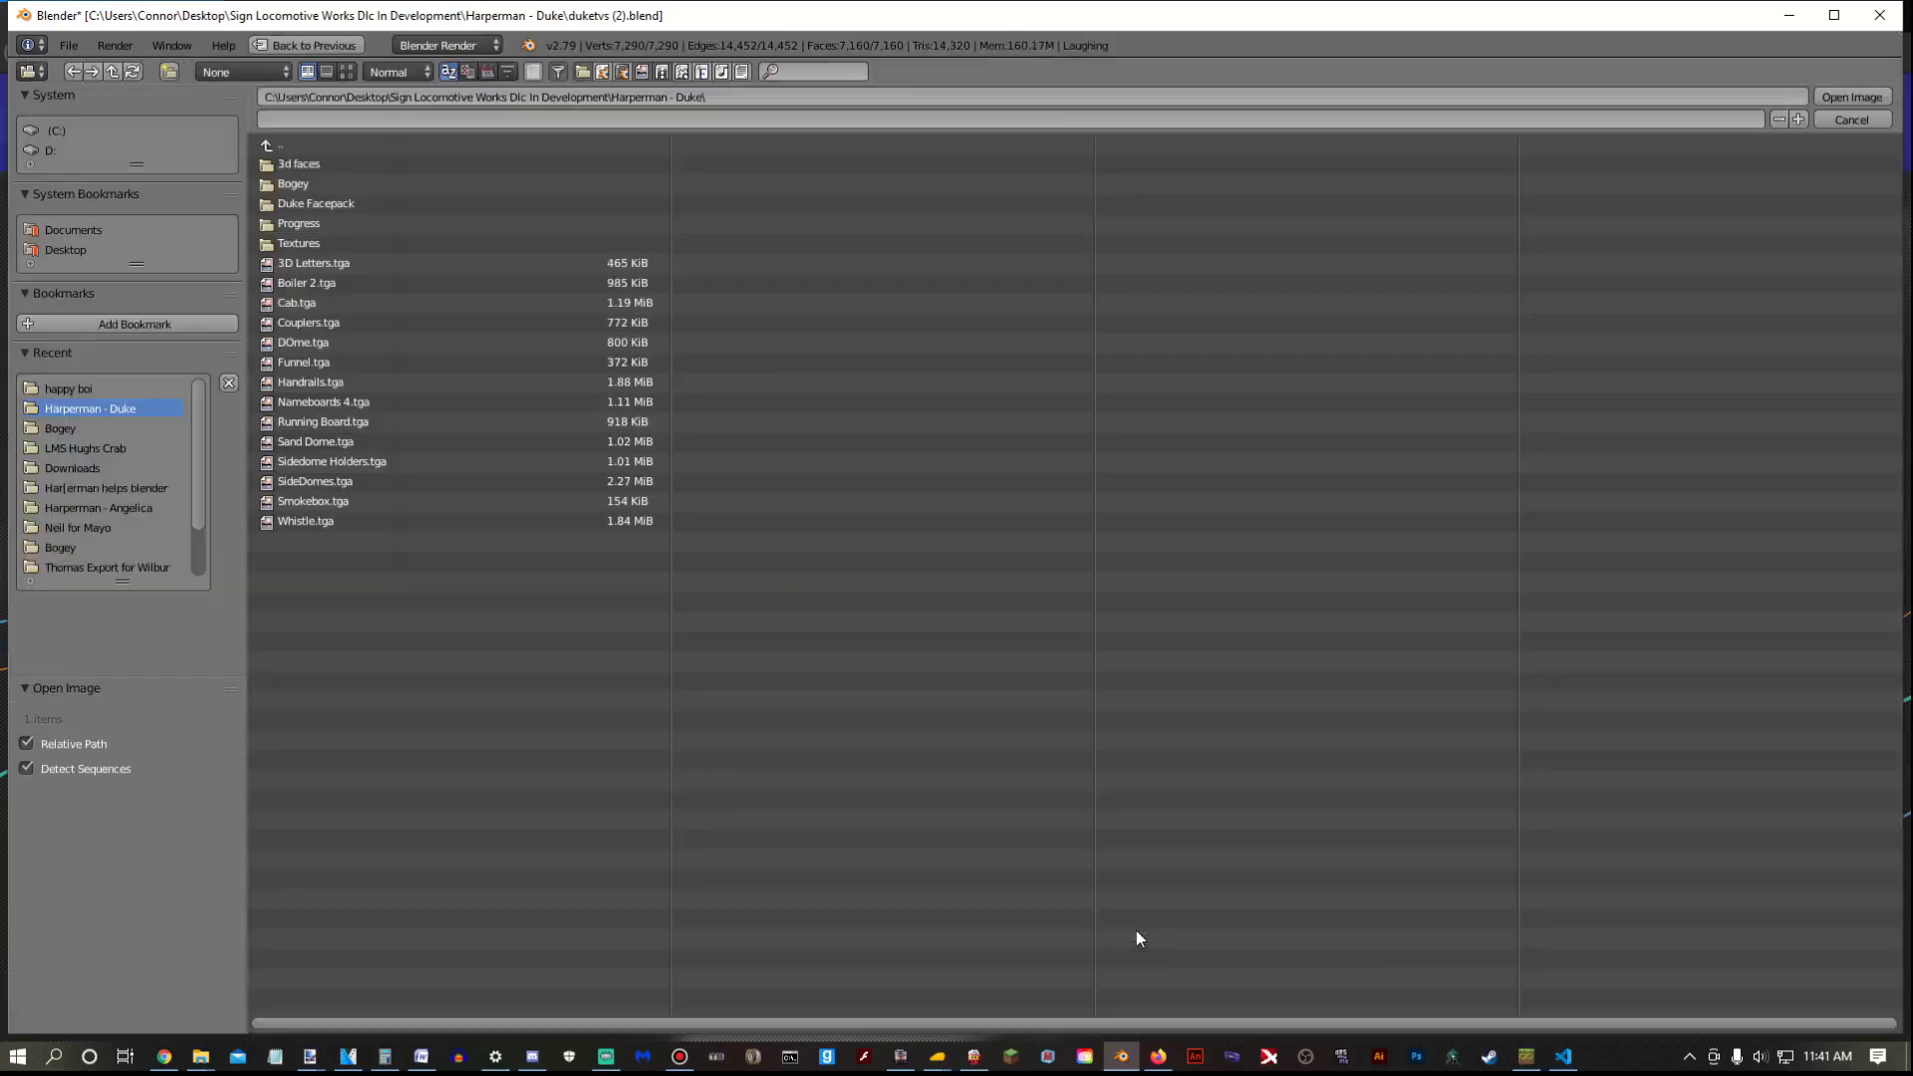
{"action": "left_click", "coordinate": [1851, 119]}
{"action": "key", "text": "Tab"}
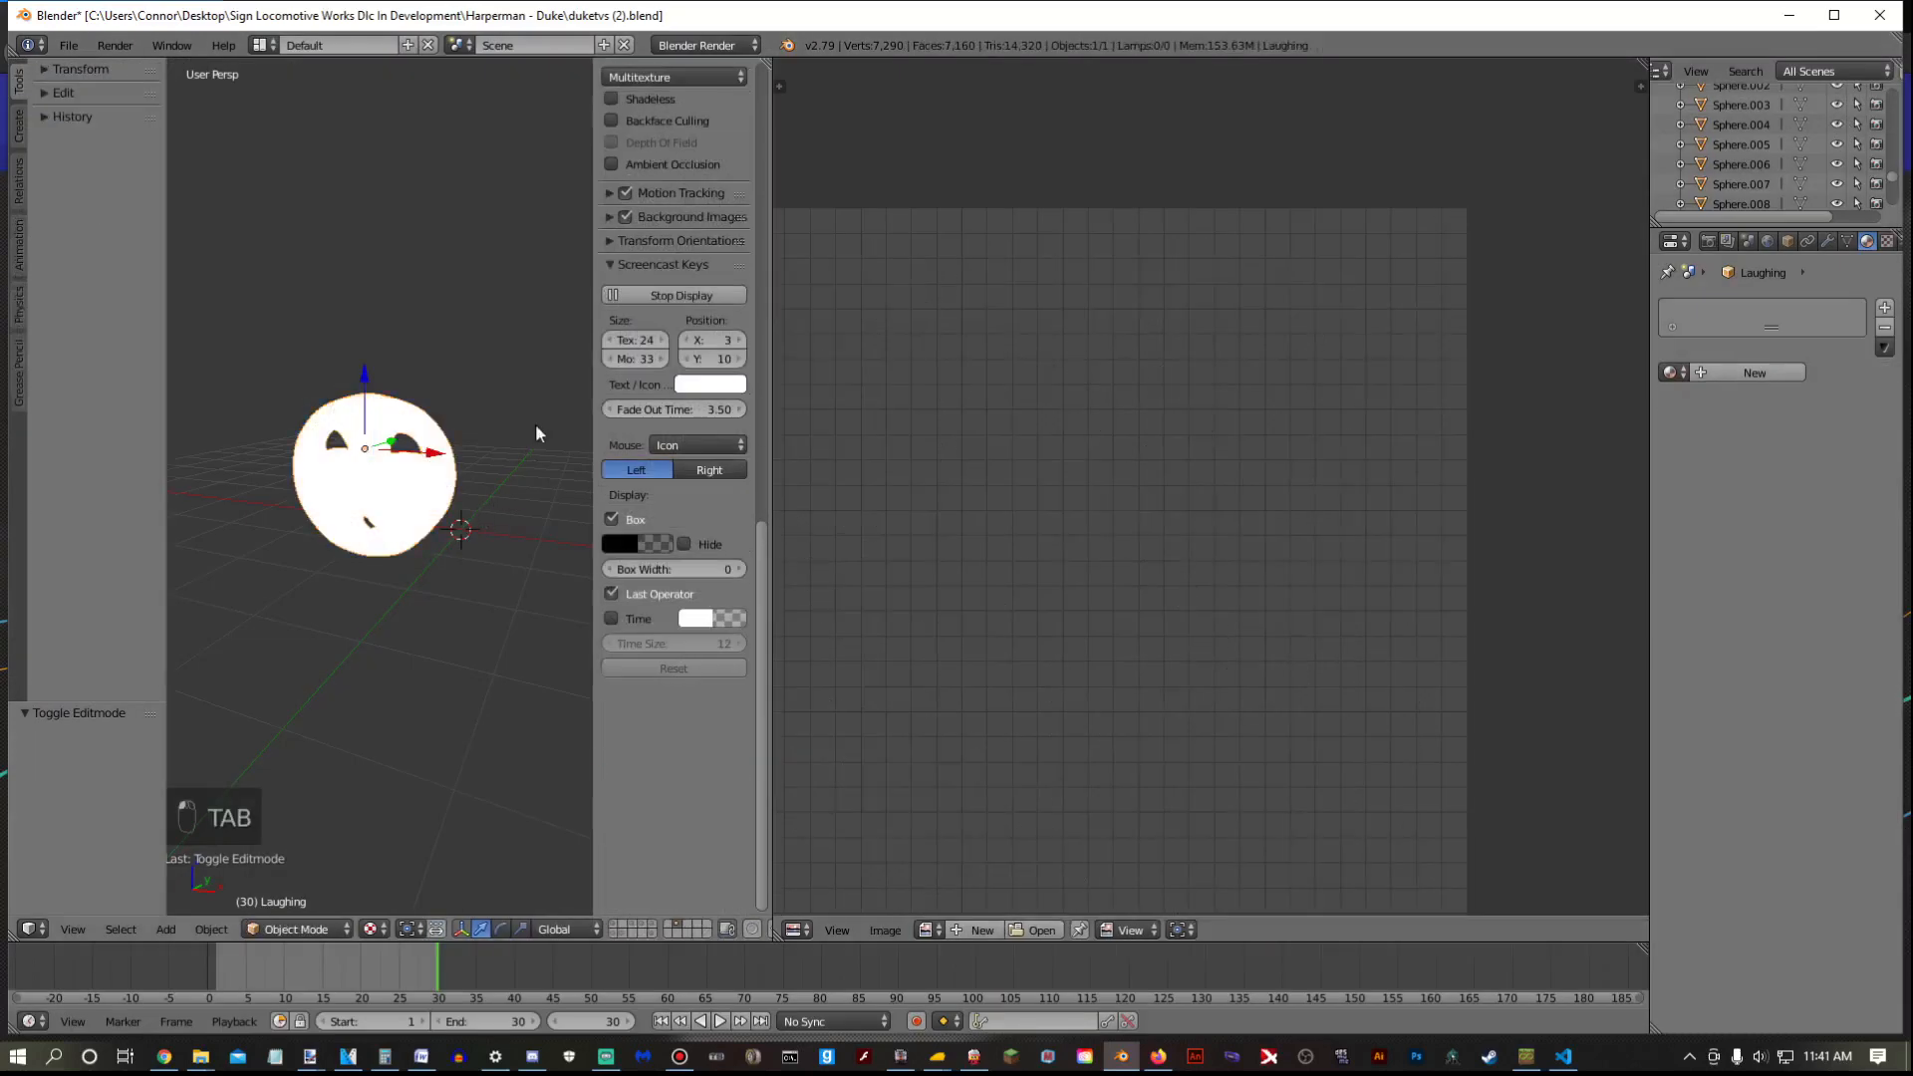
{"action": "left_click_drag", "start_coordinate": [782, 84], "coordinate": [996, 100]}
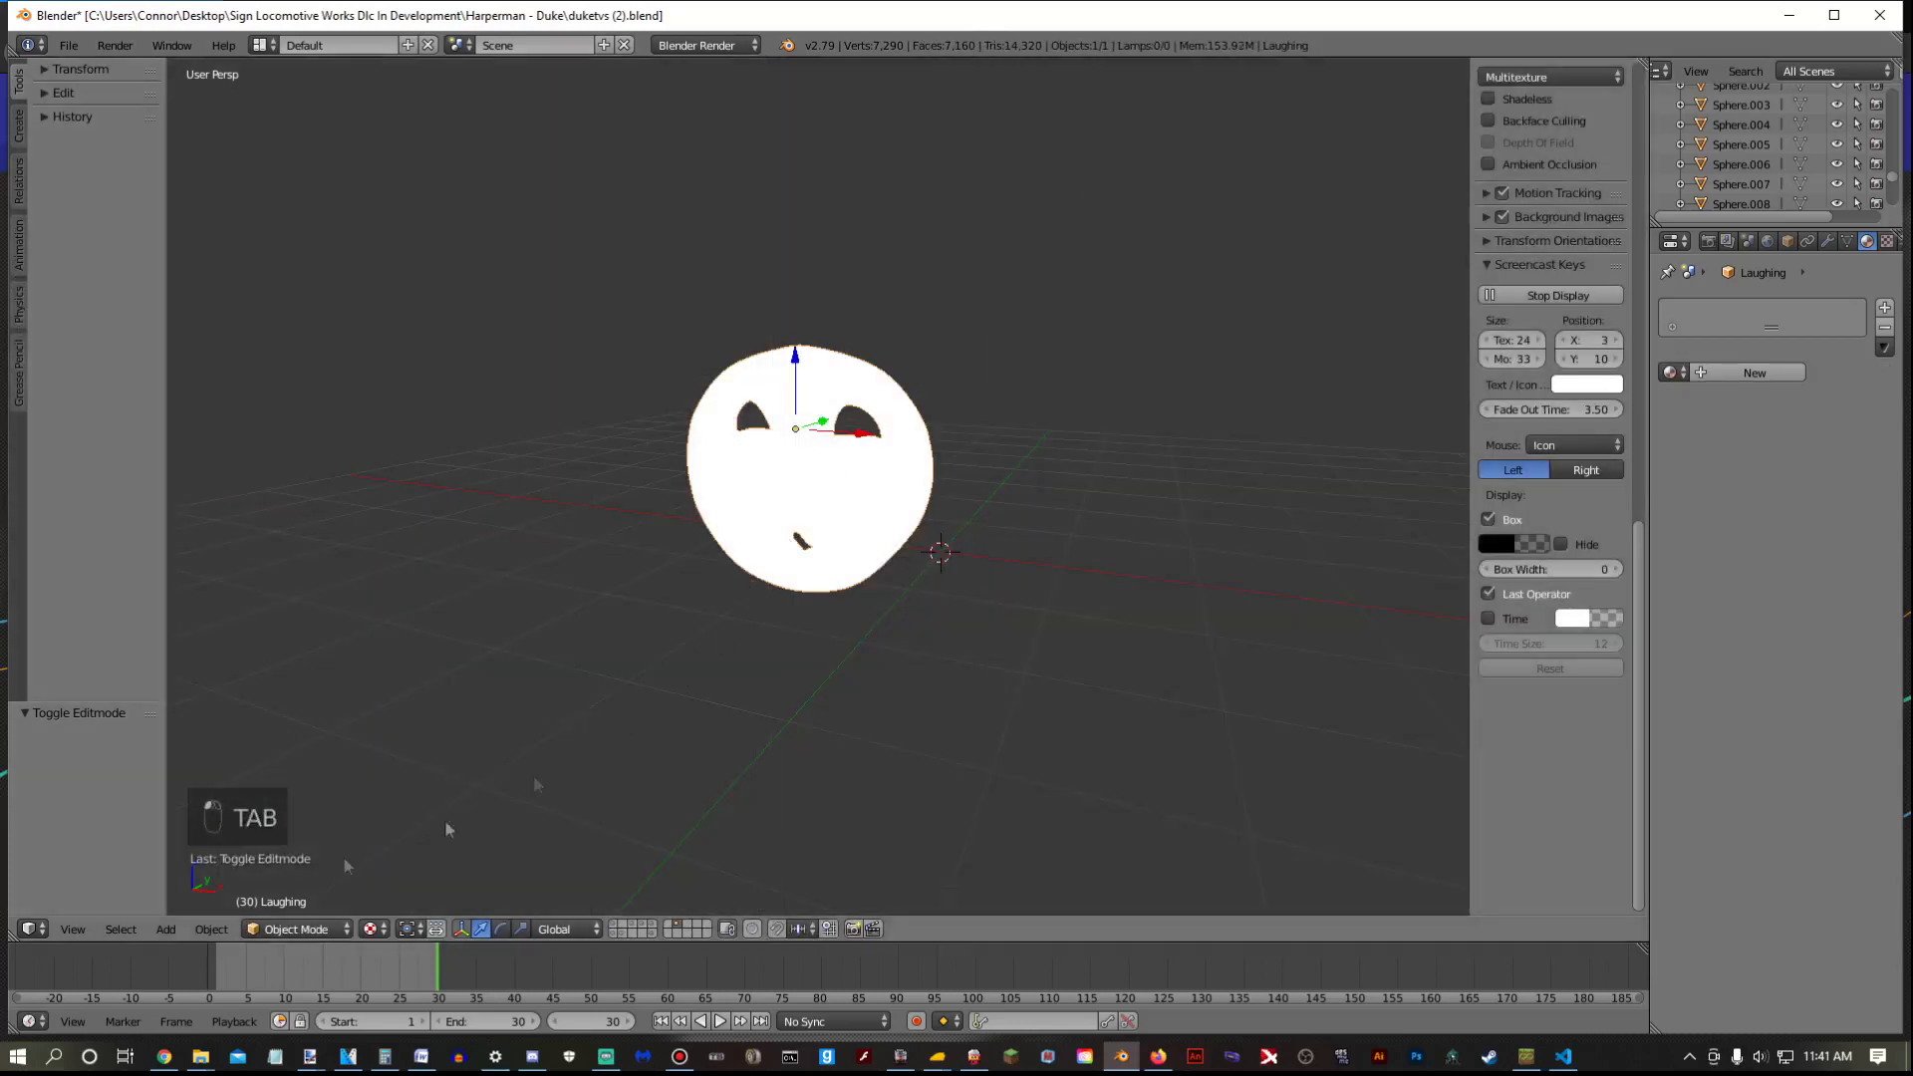
Add a plane mesh with a radius of 1.000 at the scene origin
{"action": "left_click", "coordinate": [166, 929]}
{"action": "mouse_move", "coordinate": [190, 918]}
{"action": "left_click", "coordinate": [334, 719]}
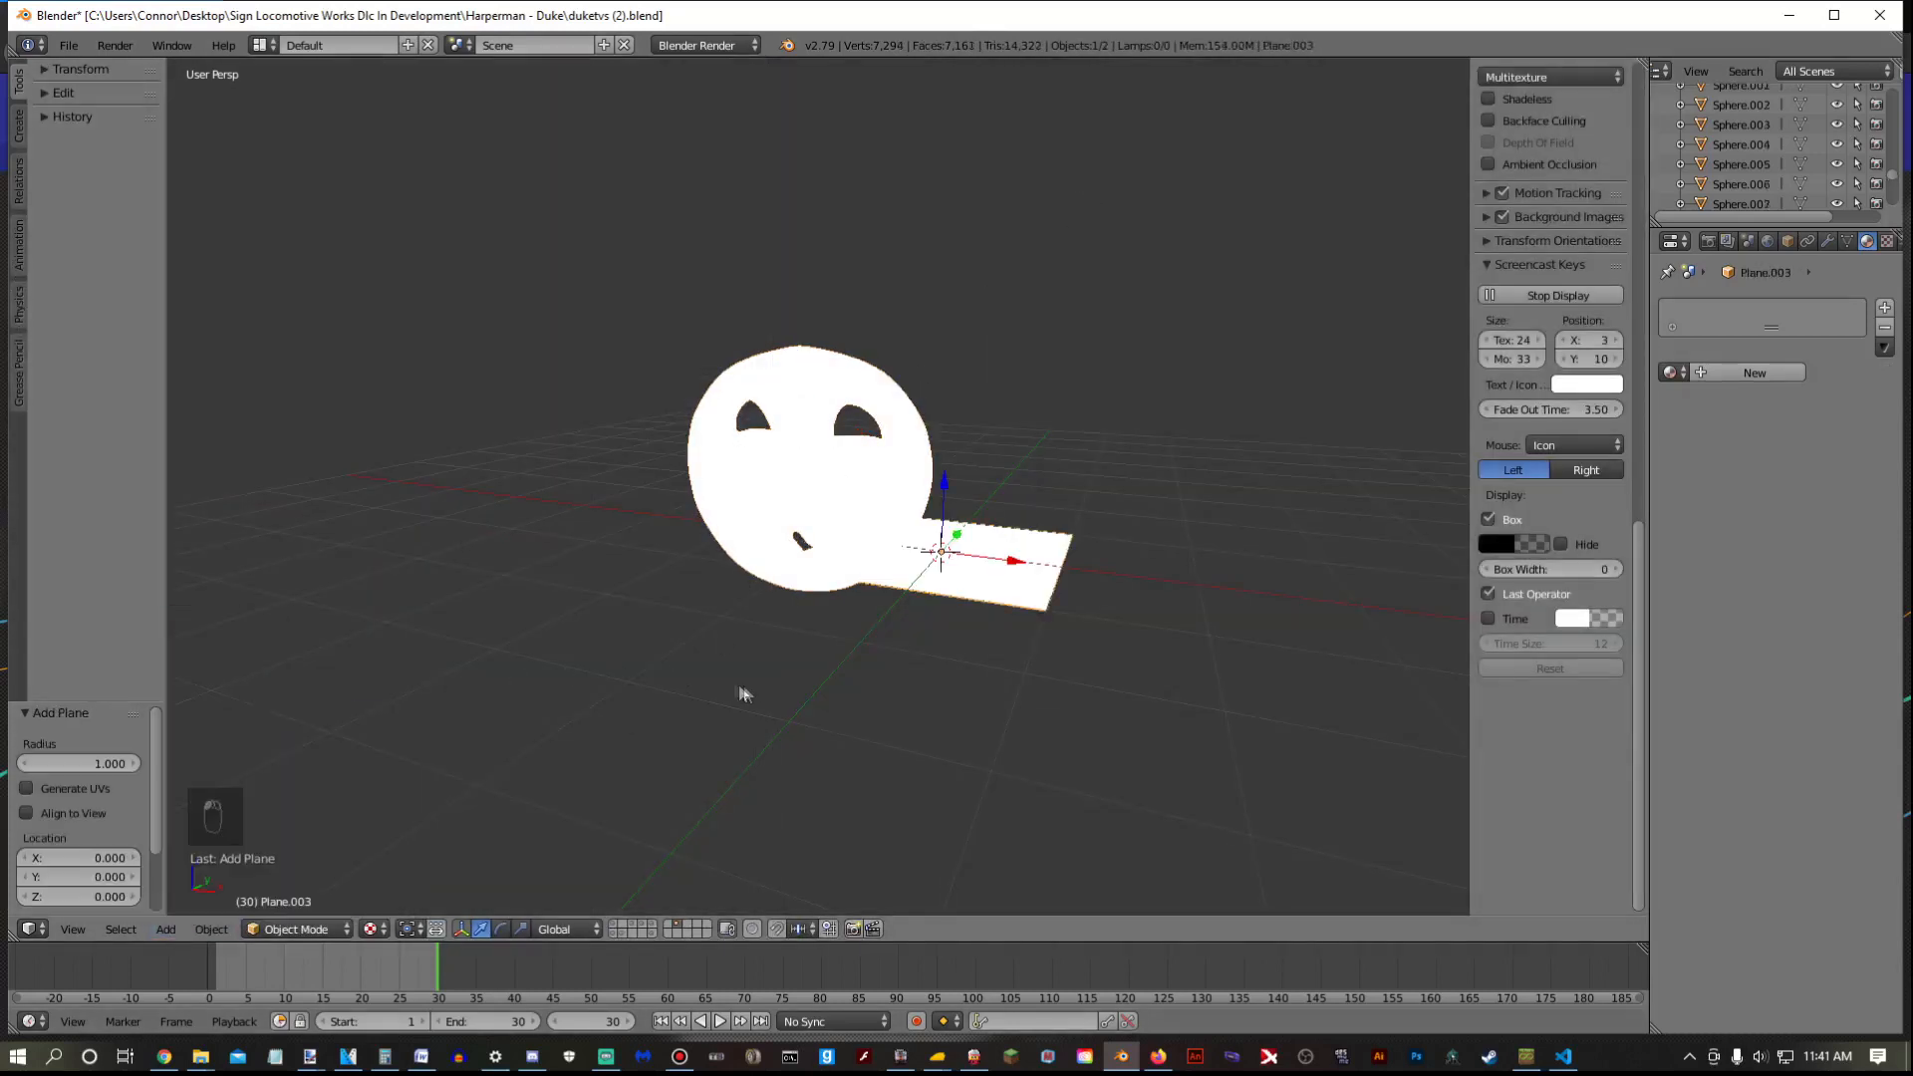
{"action": "scroll", "coordinate": [895, 568], "scroll_direction": "down", "scroll_amount": 7}
{"action": "middle_click_drag", "start_coordinate": [894, 572], "coordinate": [793, 665]}
{"action": "scroll", "coordinate": [787, 655], "scroll_direction": "down", "scroll_amount": 12}
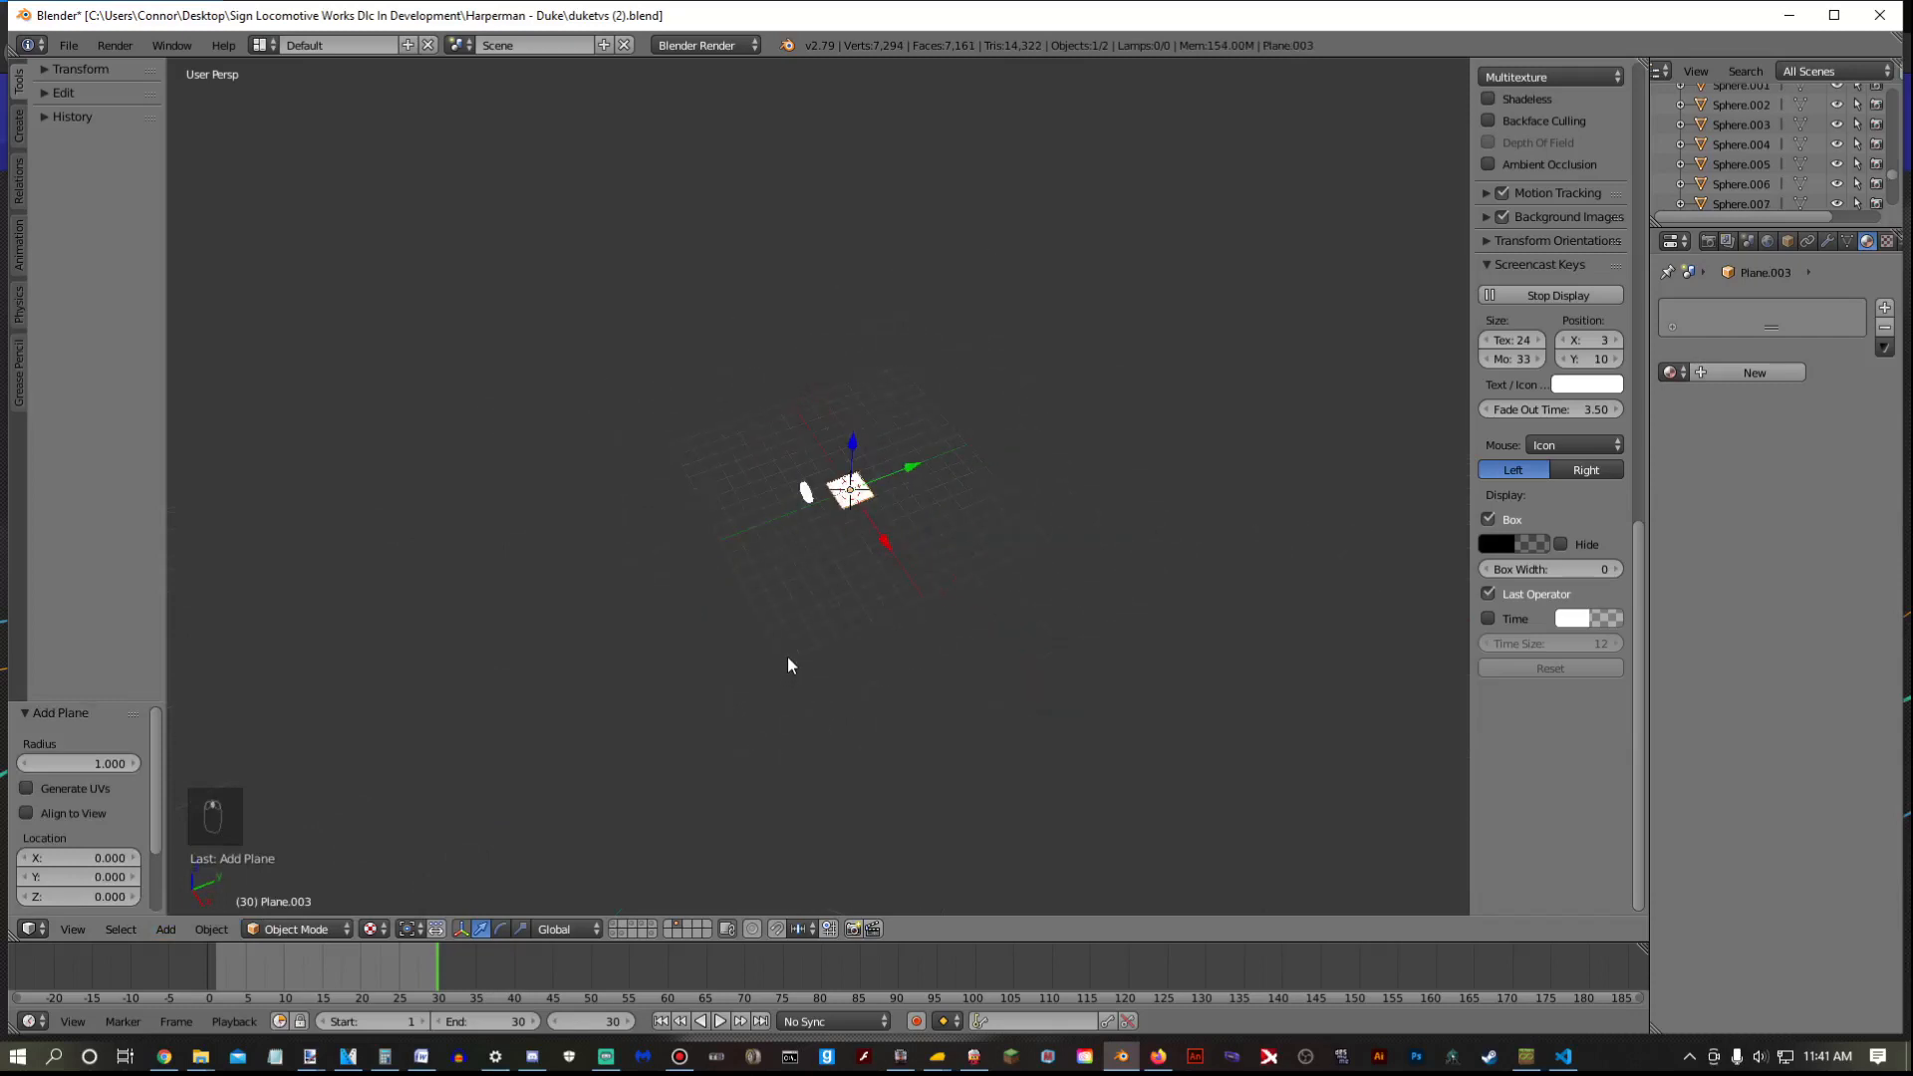
Scale the new plane up repeatedly until it forms a huge floor extending far beyond the grid
{"action": "key", "text": "s"}
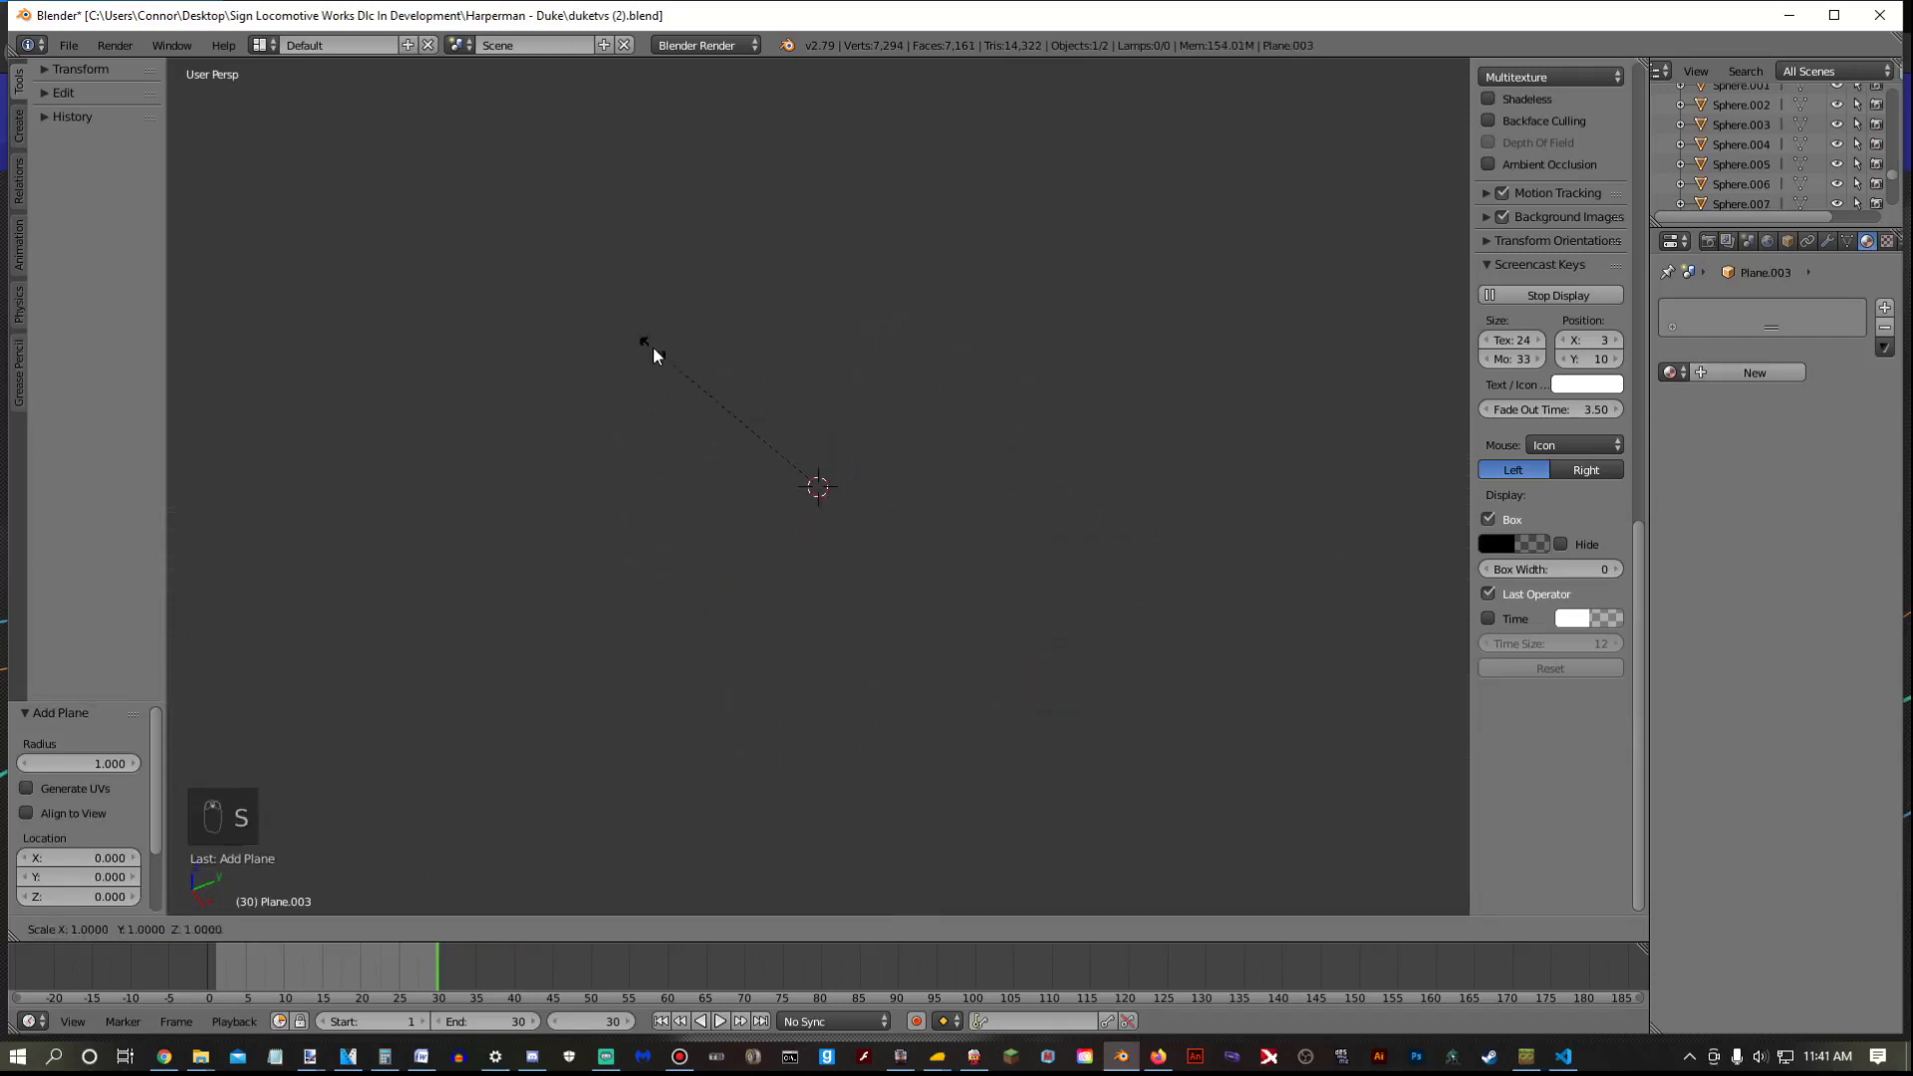
{"action": "key", "text": "s"}
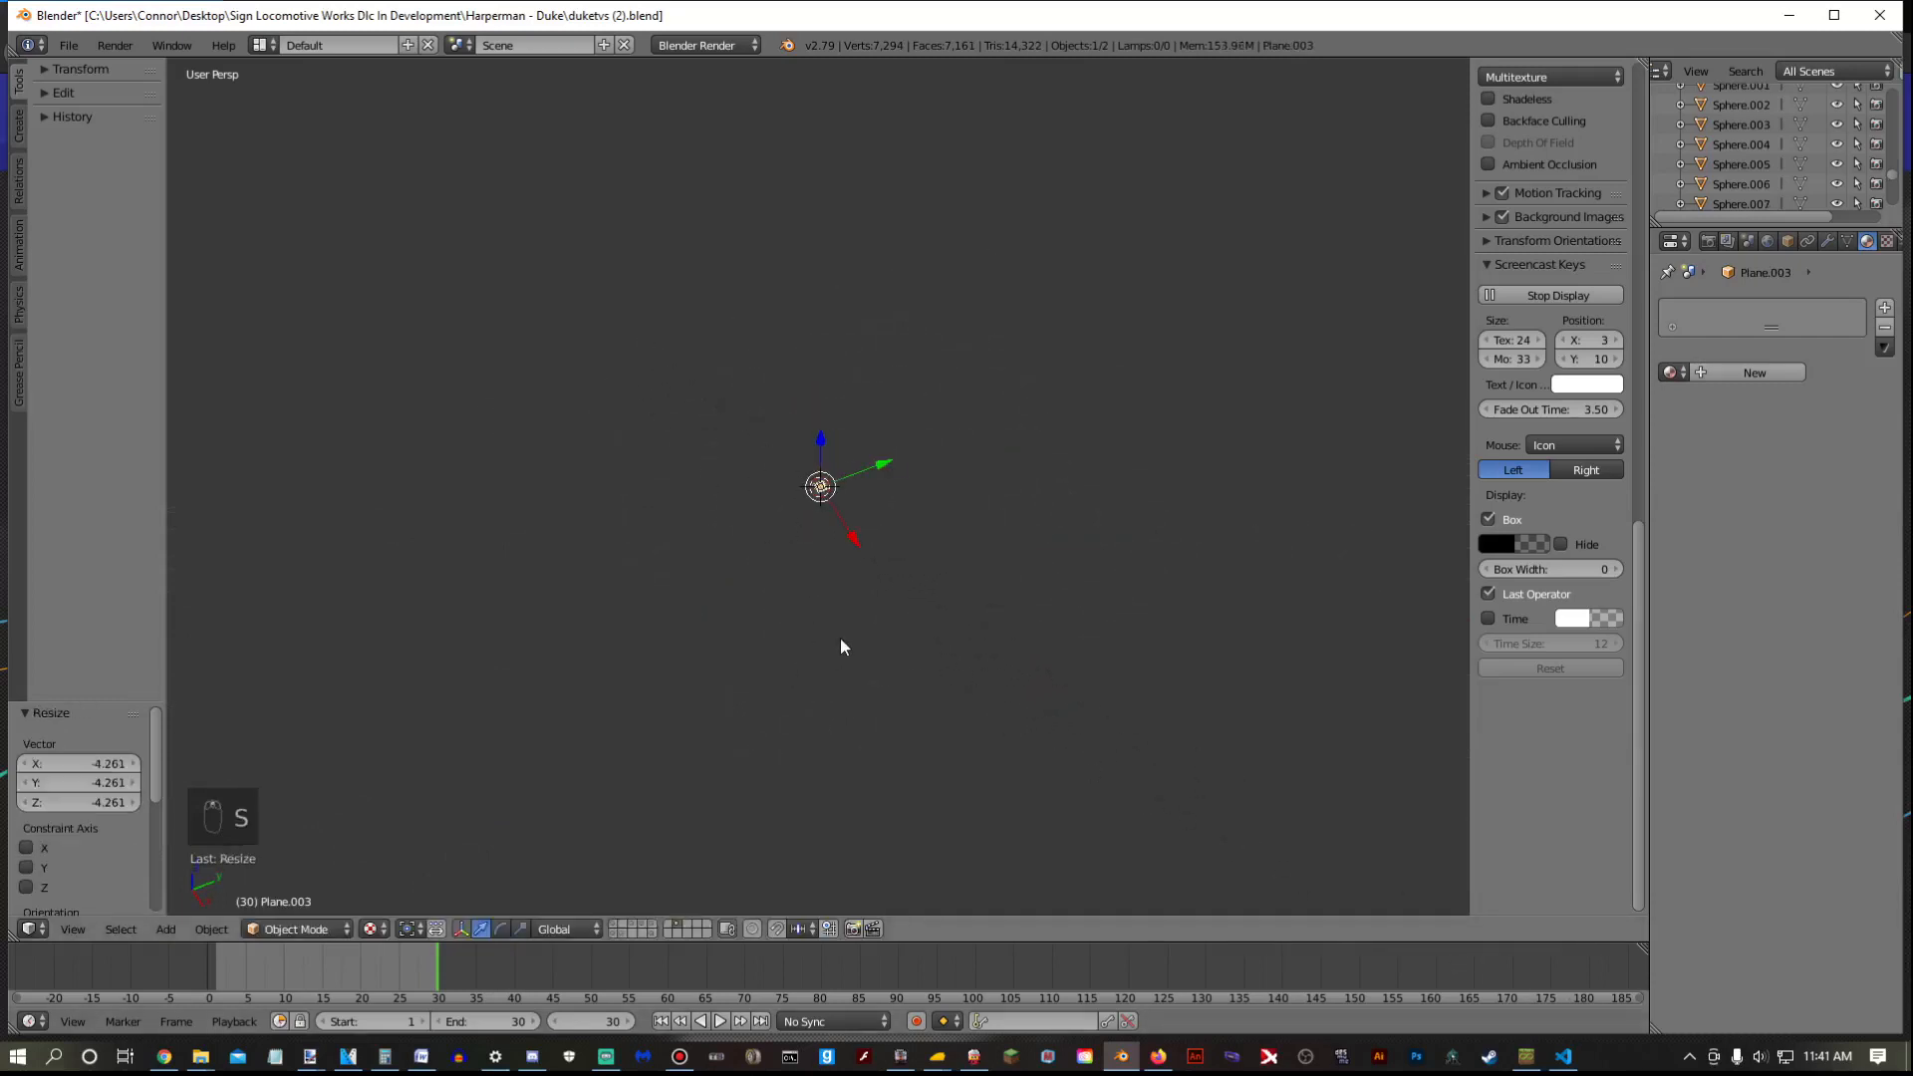
{"action": "left_click", "coordinate": [1371, 848]}
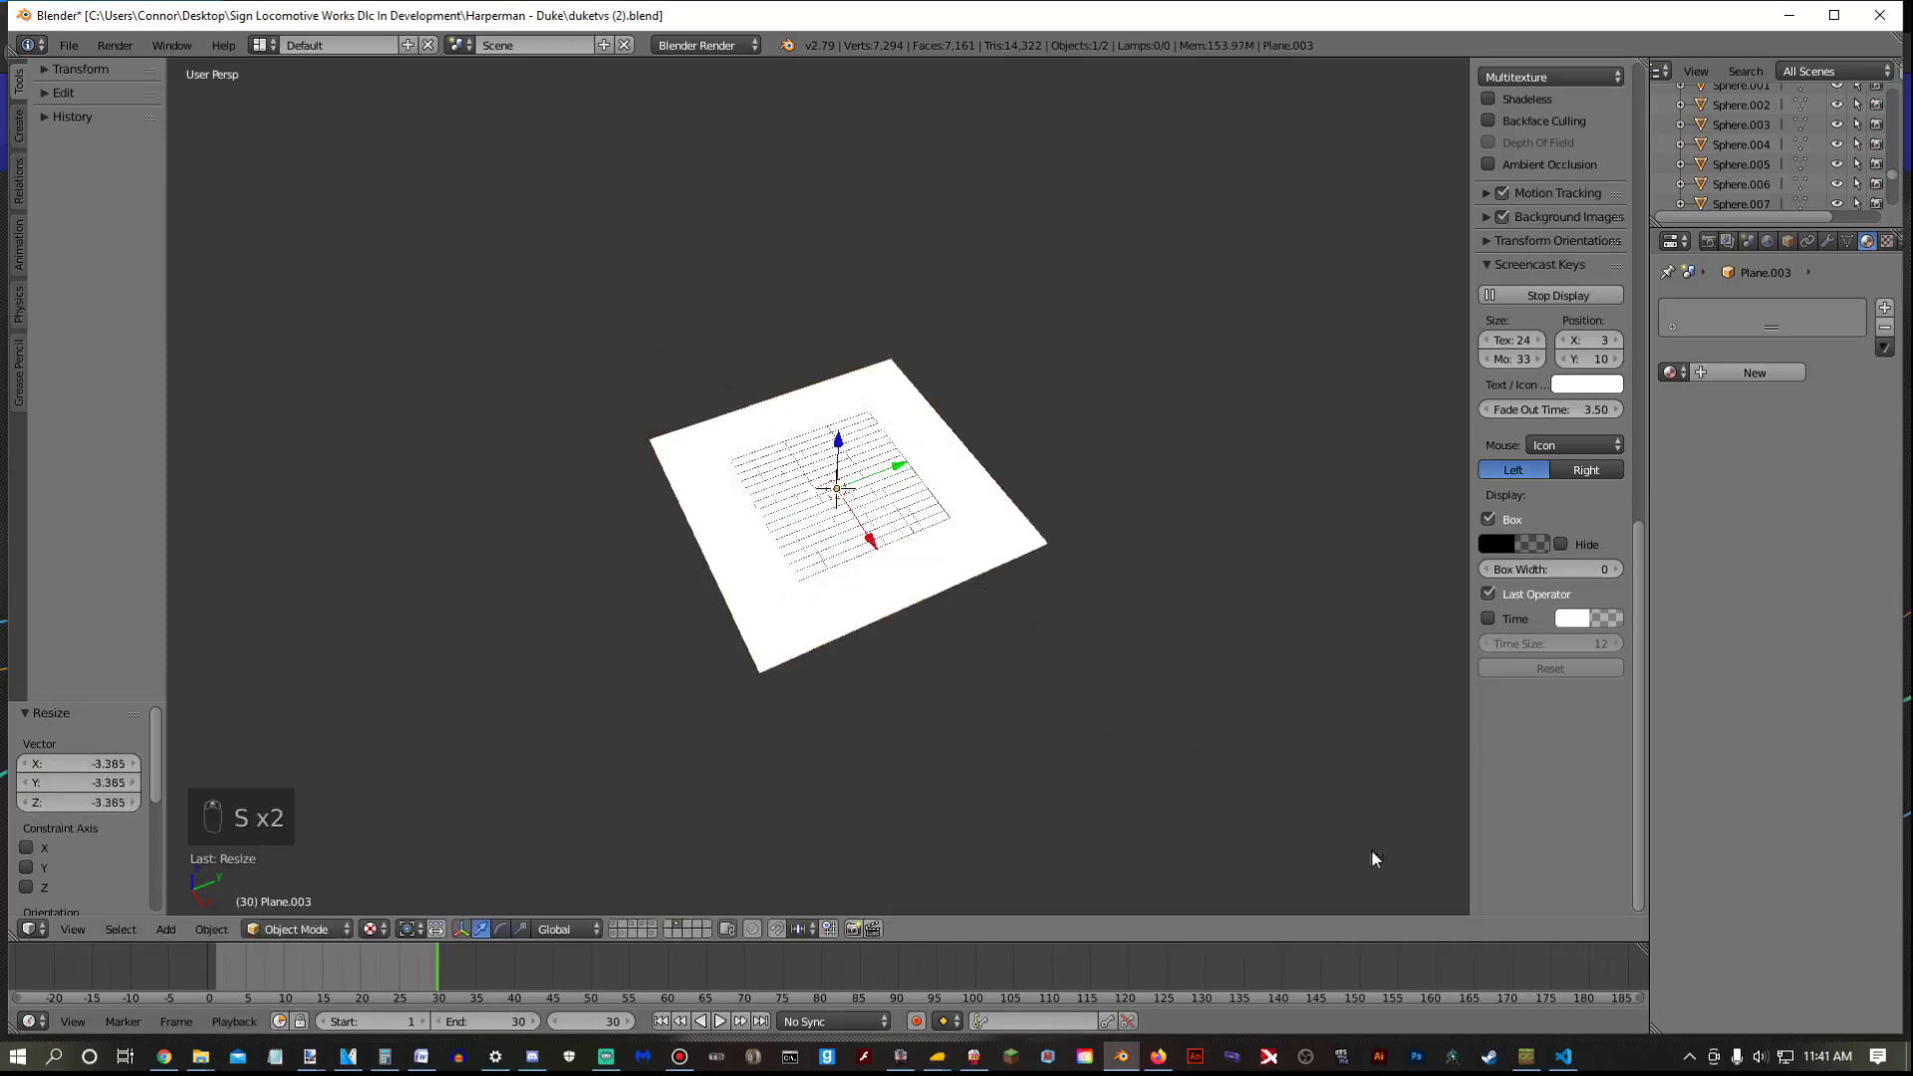
{"action": "key", "text": "s"}
{"action": "left_click", "coordinate": [1343, 897]}
{"action": "key", "text": "s"}
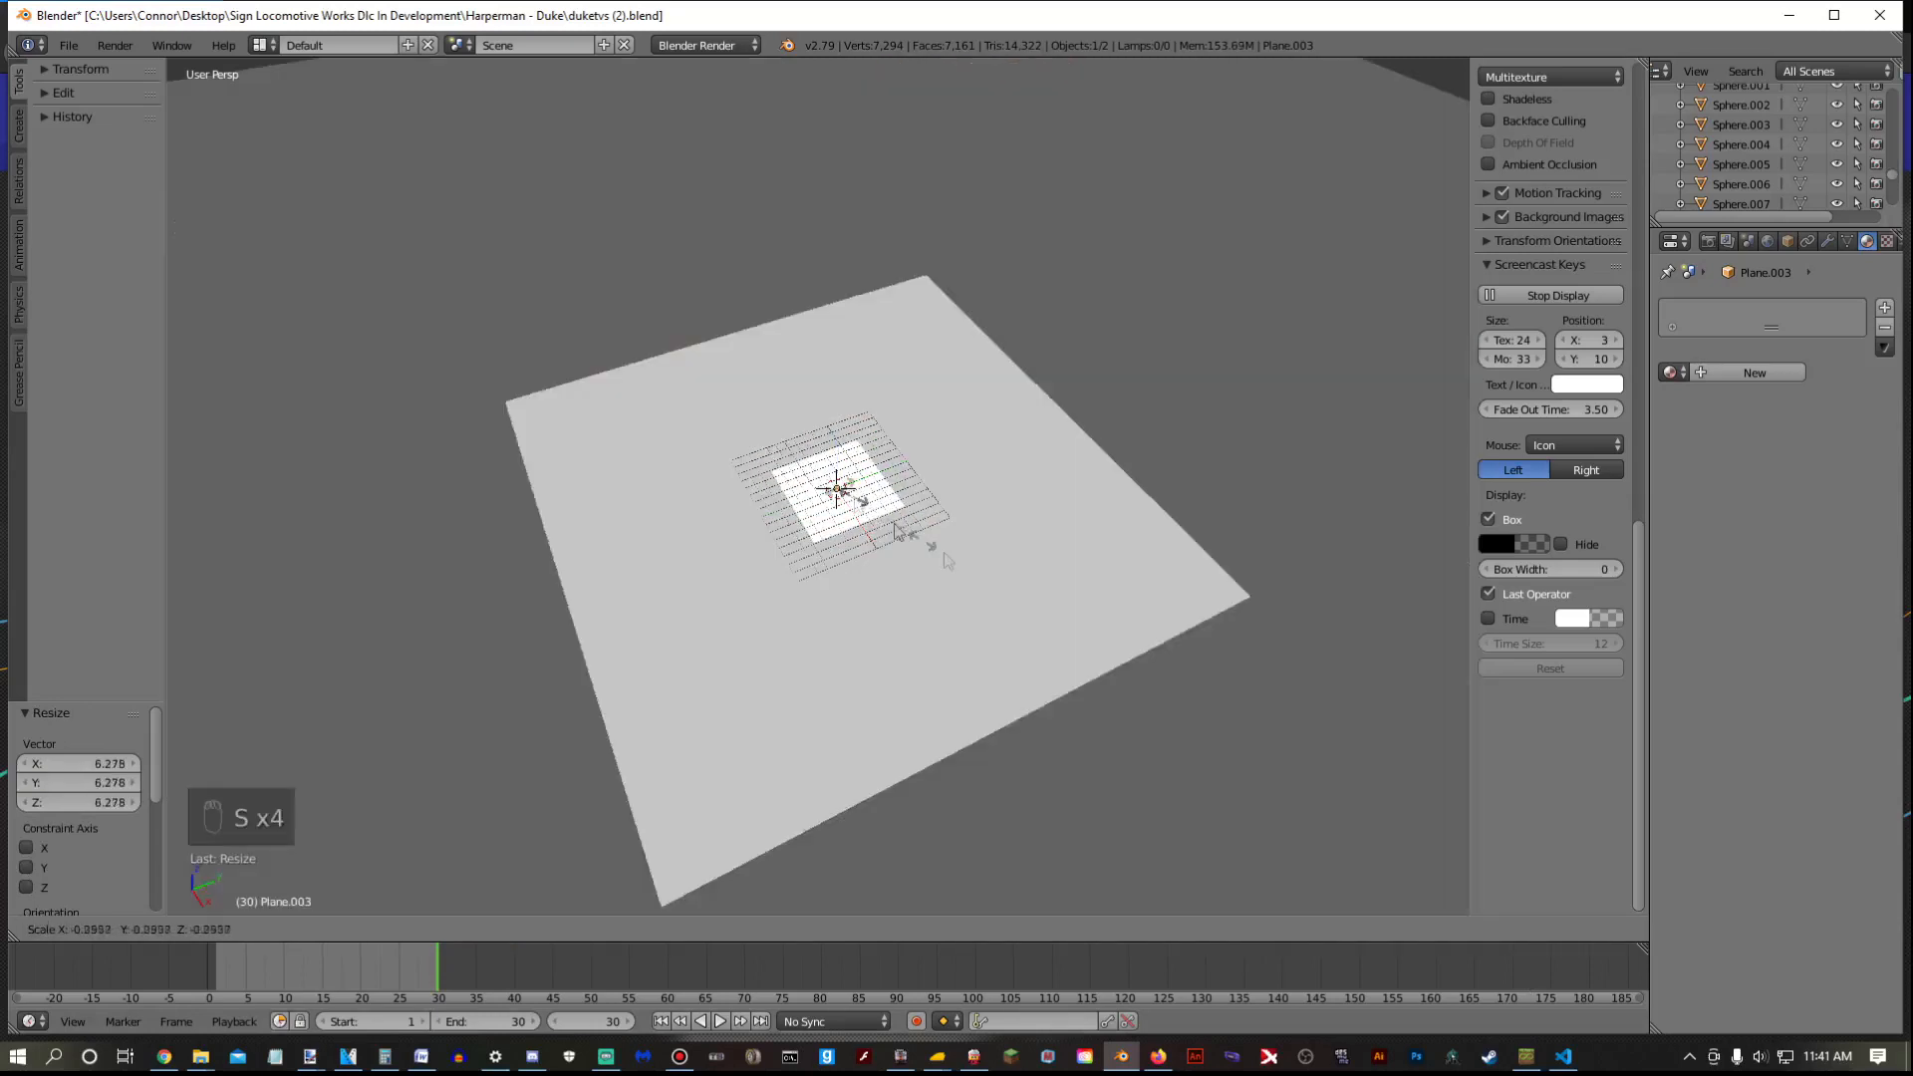
{"action": "left_click", "coordinate": [902, 581]}
Select the Laughing face above the plane and select its entire mesh in Edit Mode
{"action": "scroll", "coordinate": [894, 572], "scroll_direction": "down", "scroll_amount": 8}
{"action": "scroll", "coordinate": [870, 570], "scroll_direction": "up", "scroll_amount": 20}
{"action": "scroll", "coordinate": [858, 538], "scroll_direction": "down", "scroll_amount": 6}
{"action": "middle_click_drag", "start_coordinate": [857, 522], "coordinate": [931, 430]}
{"action": "right_click", "coordinate": [809, 472]}
{"action": "key", "text": "Tab"}
{"action": "key", "text": "a"}
{"action": "key", "text": "a"}
{"action": "key", "text": "a"}
{"action": "scroll", "coordinate": [819, 481], "scroll_direction": "up", "scroll_amount": 5}
{"action": "scroll", "coordinate": [839, 496], "scroll_direction": "up", "scroll_amount": 4}
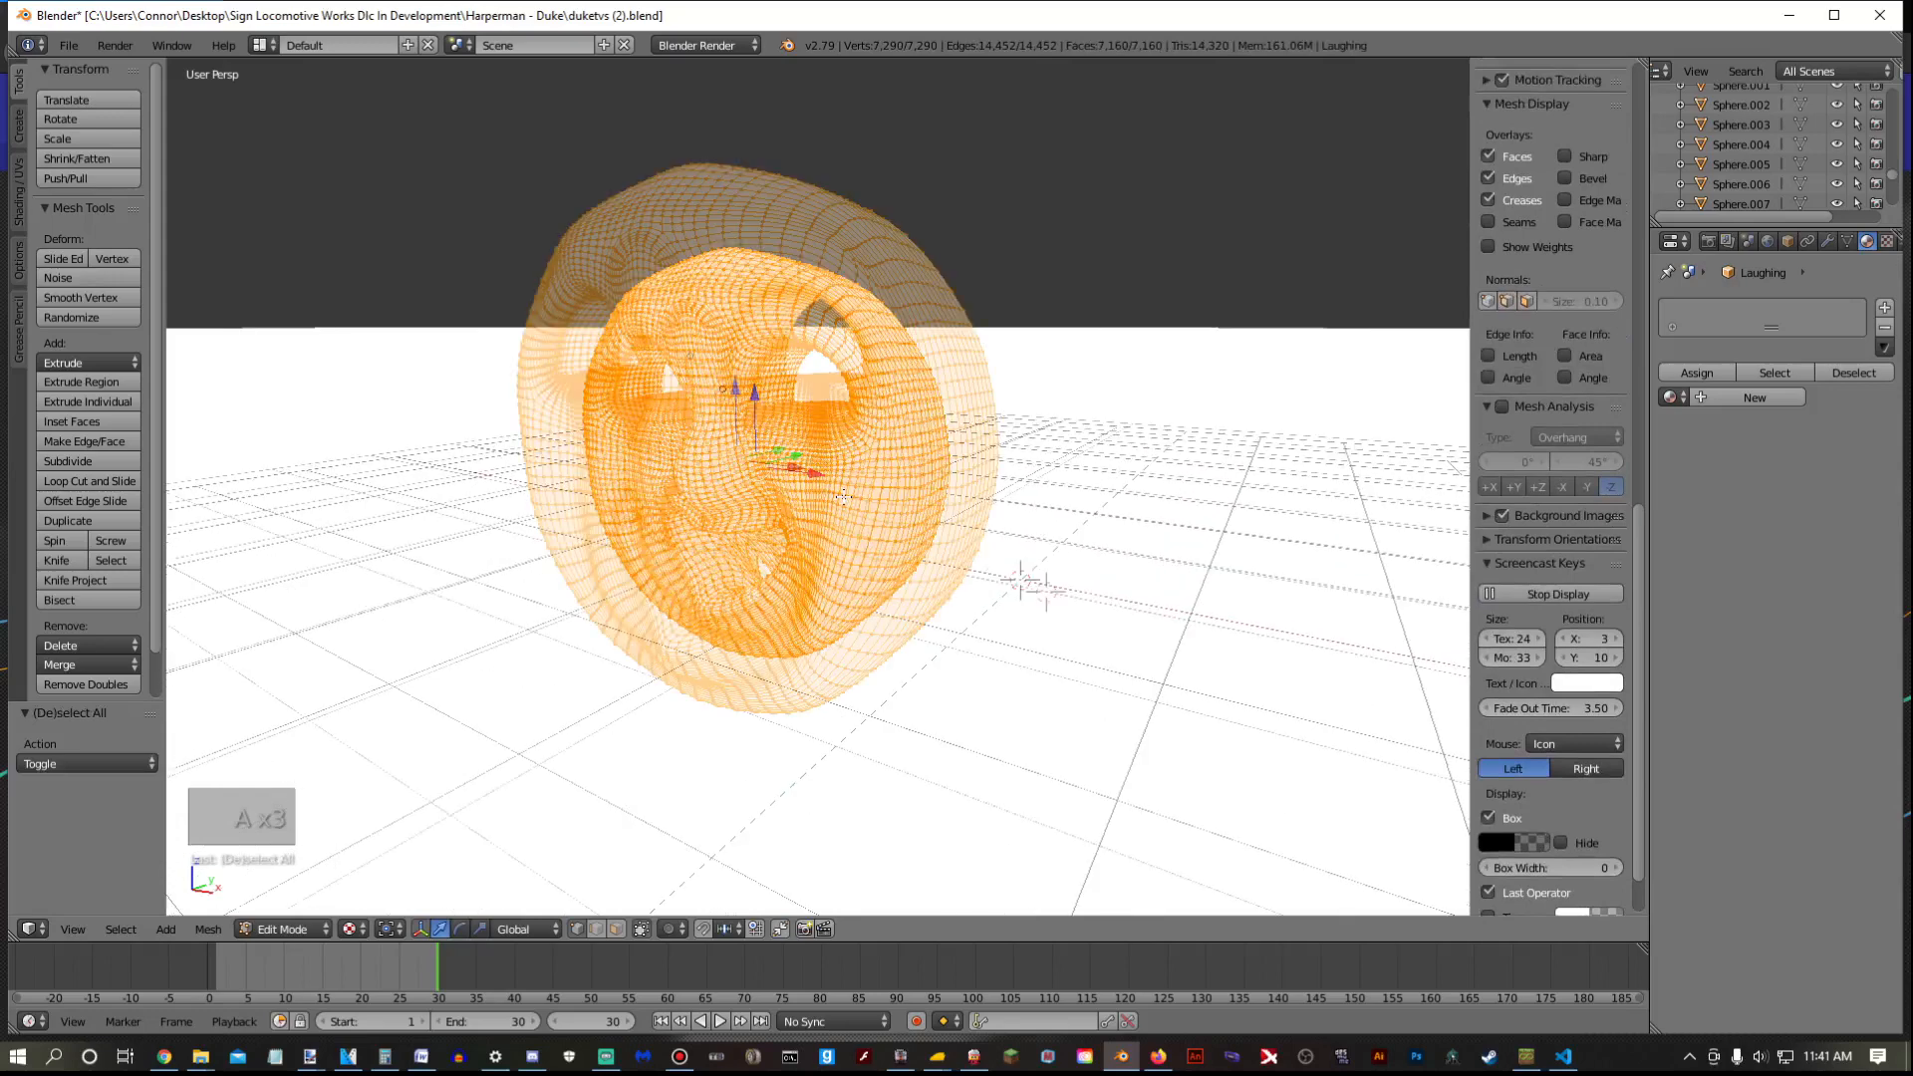
Give the Laughing face the existing Material.001
{"action": "left_click", "coordinate": [1675, 396]}
{"action": "scroll", "coordinate": [1517, 503], "scroll_direction": "down", "scroll_amount": 6}
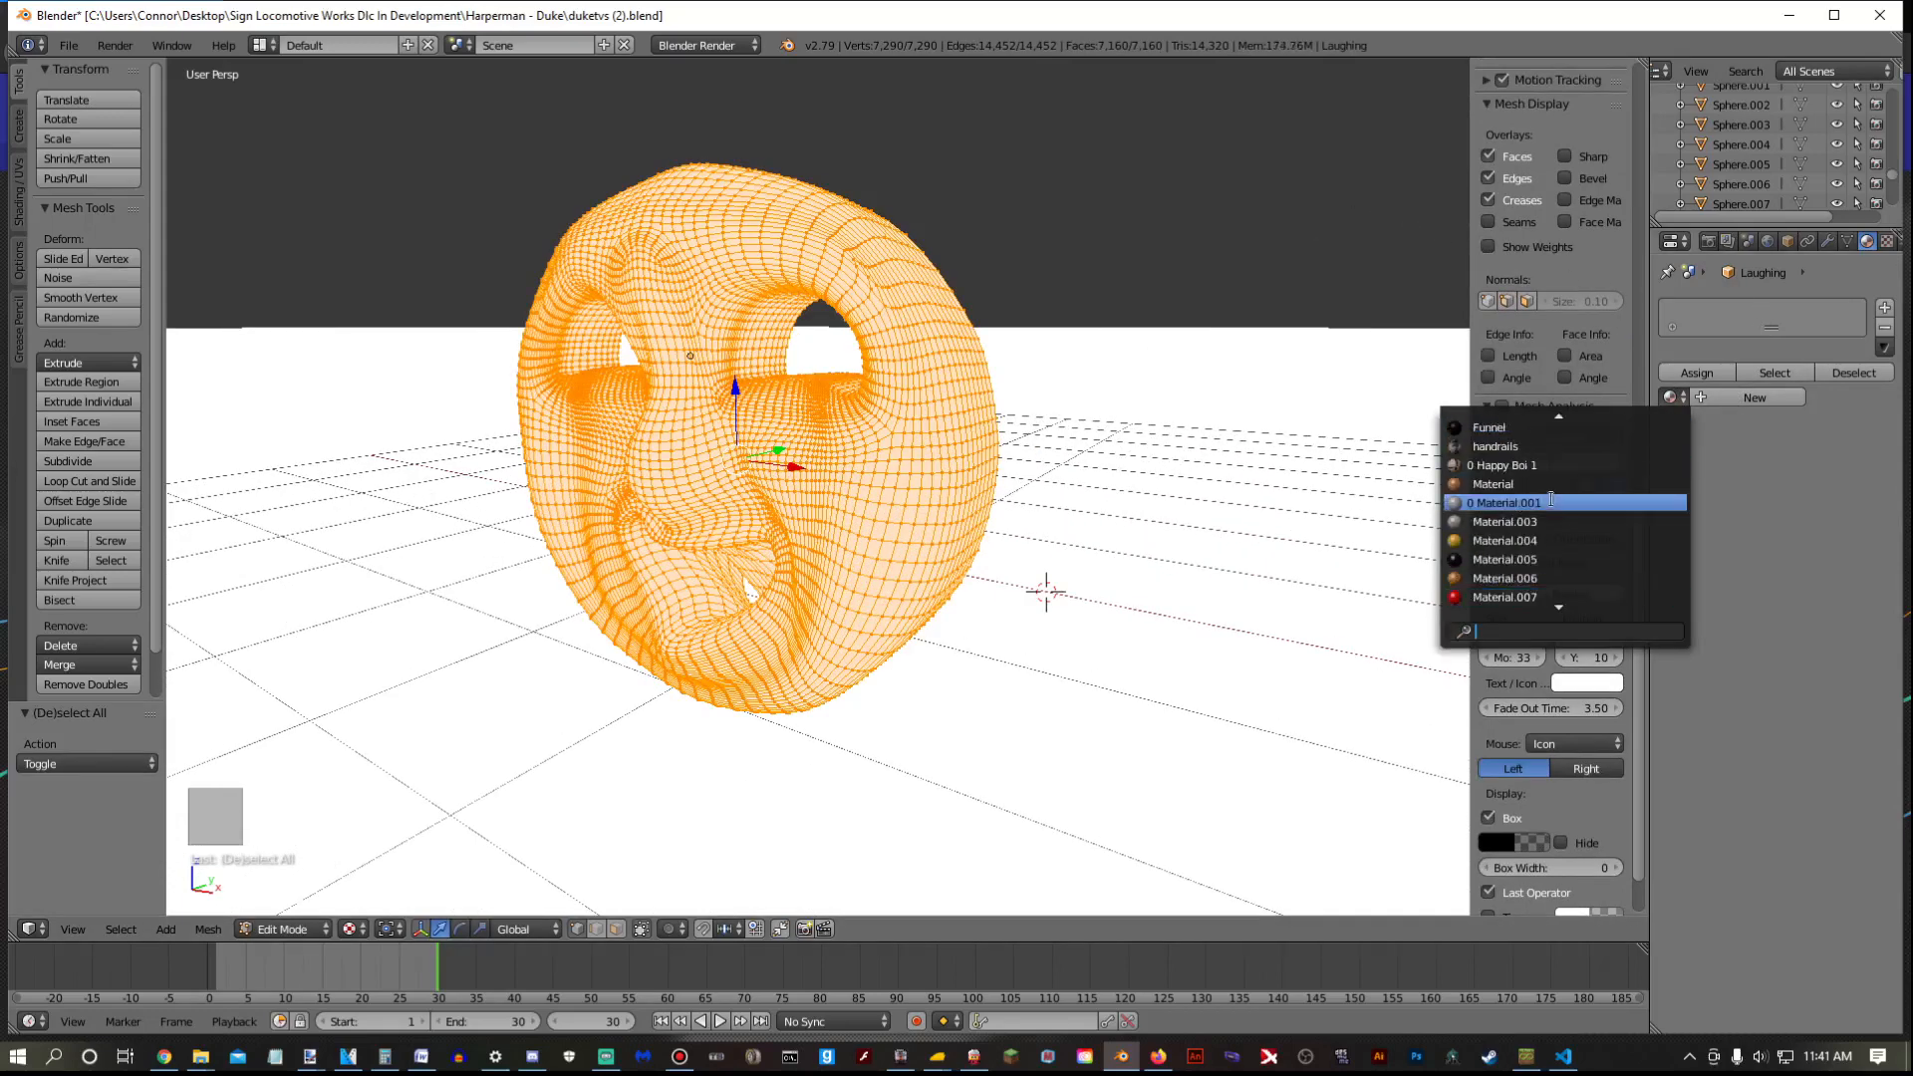
{"action": "left_click", "coordinate": [1534, 507]}
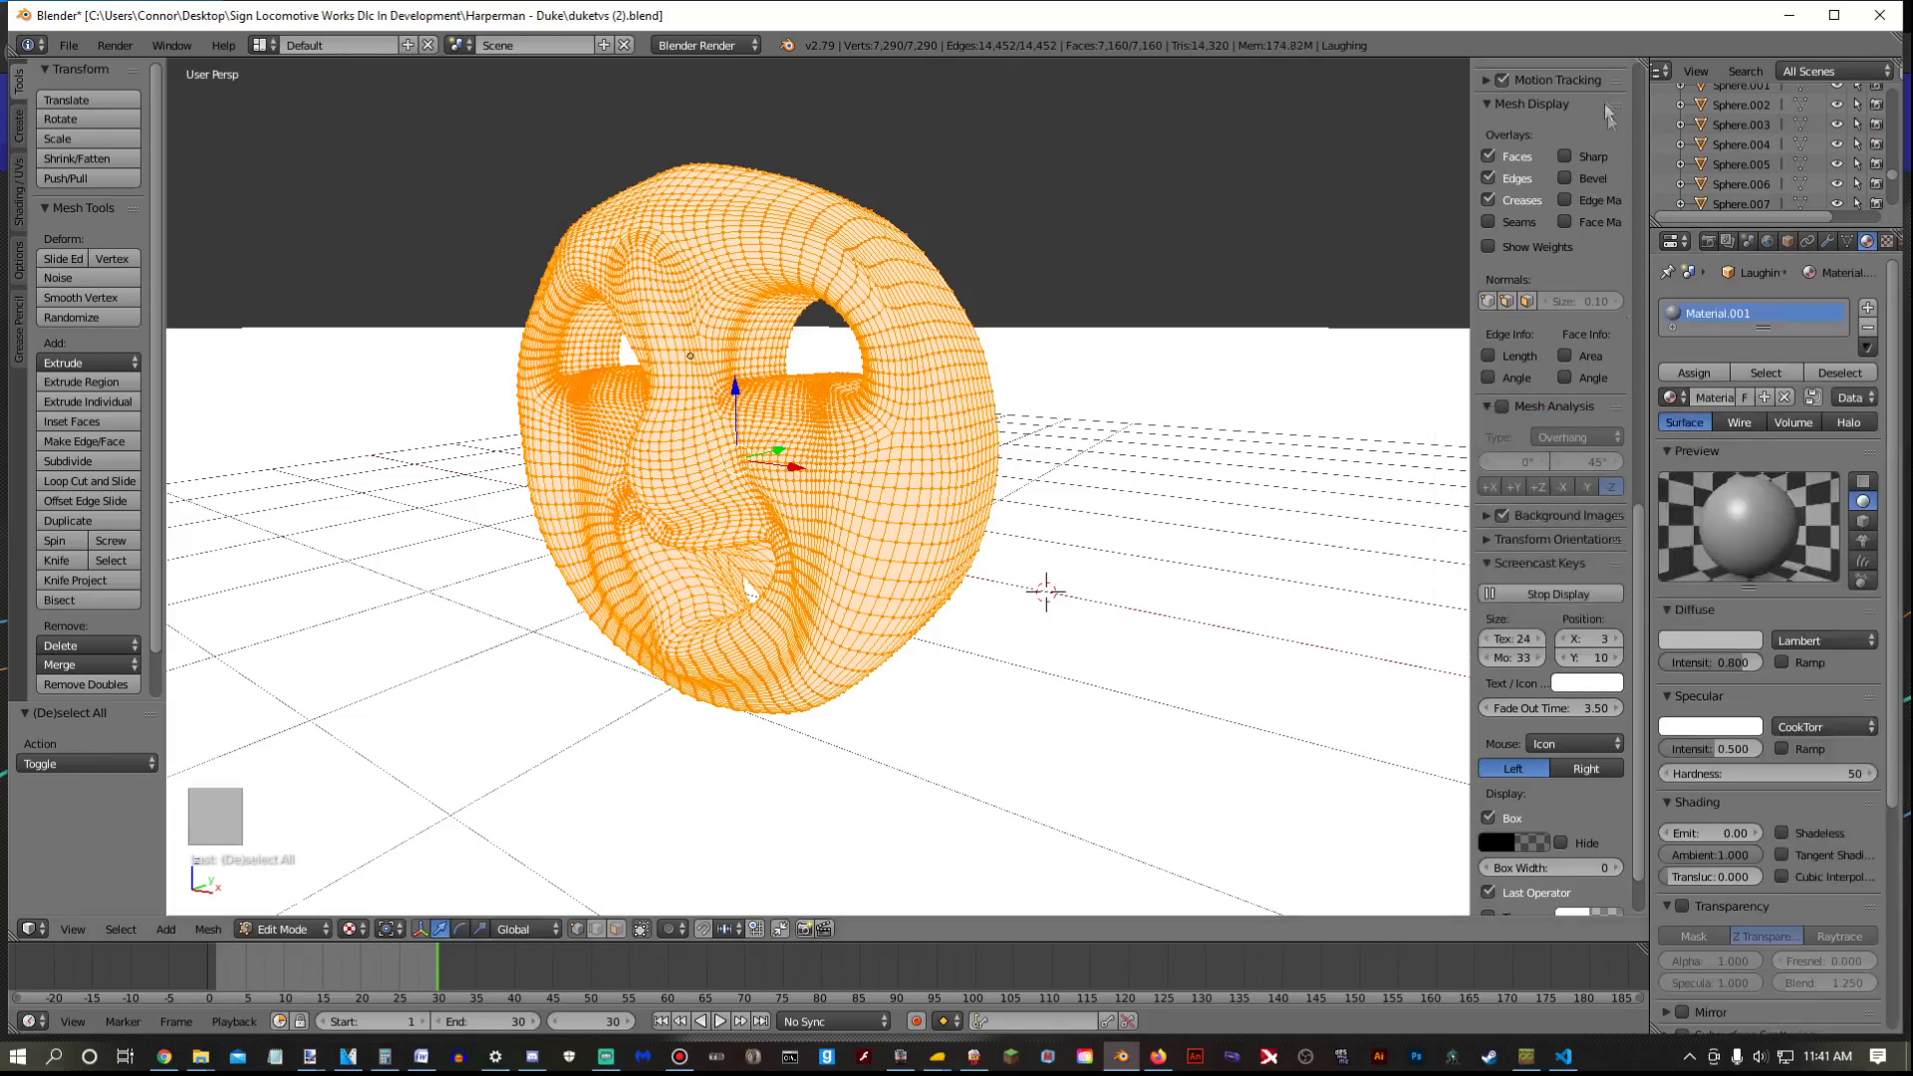
Split the 3D view and turn the new area into a UV/Image Editor
{"action": "left_click_drag", "start_coordinate": [1639, 64], "coordinate": [805, 198]}
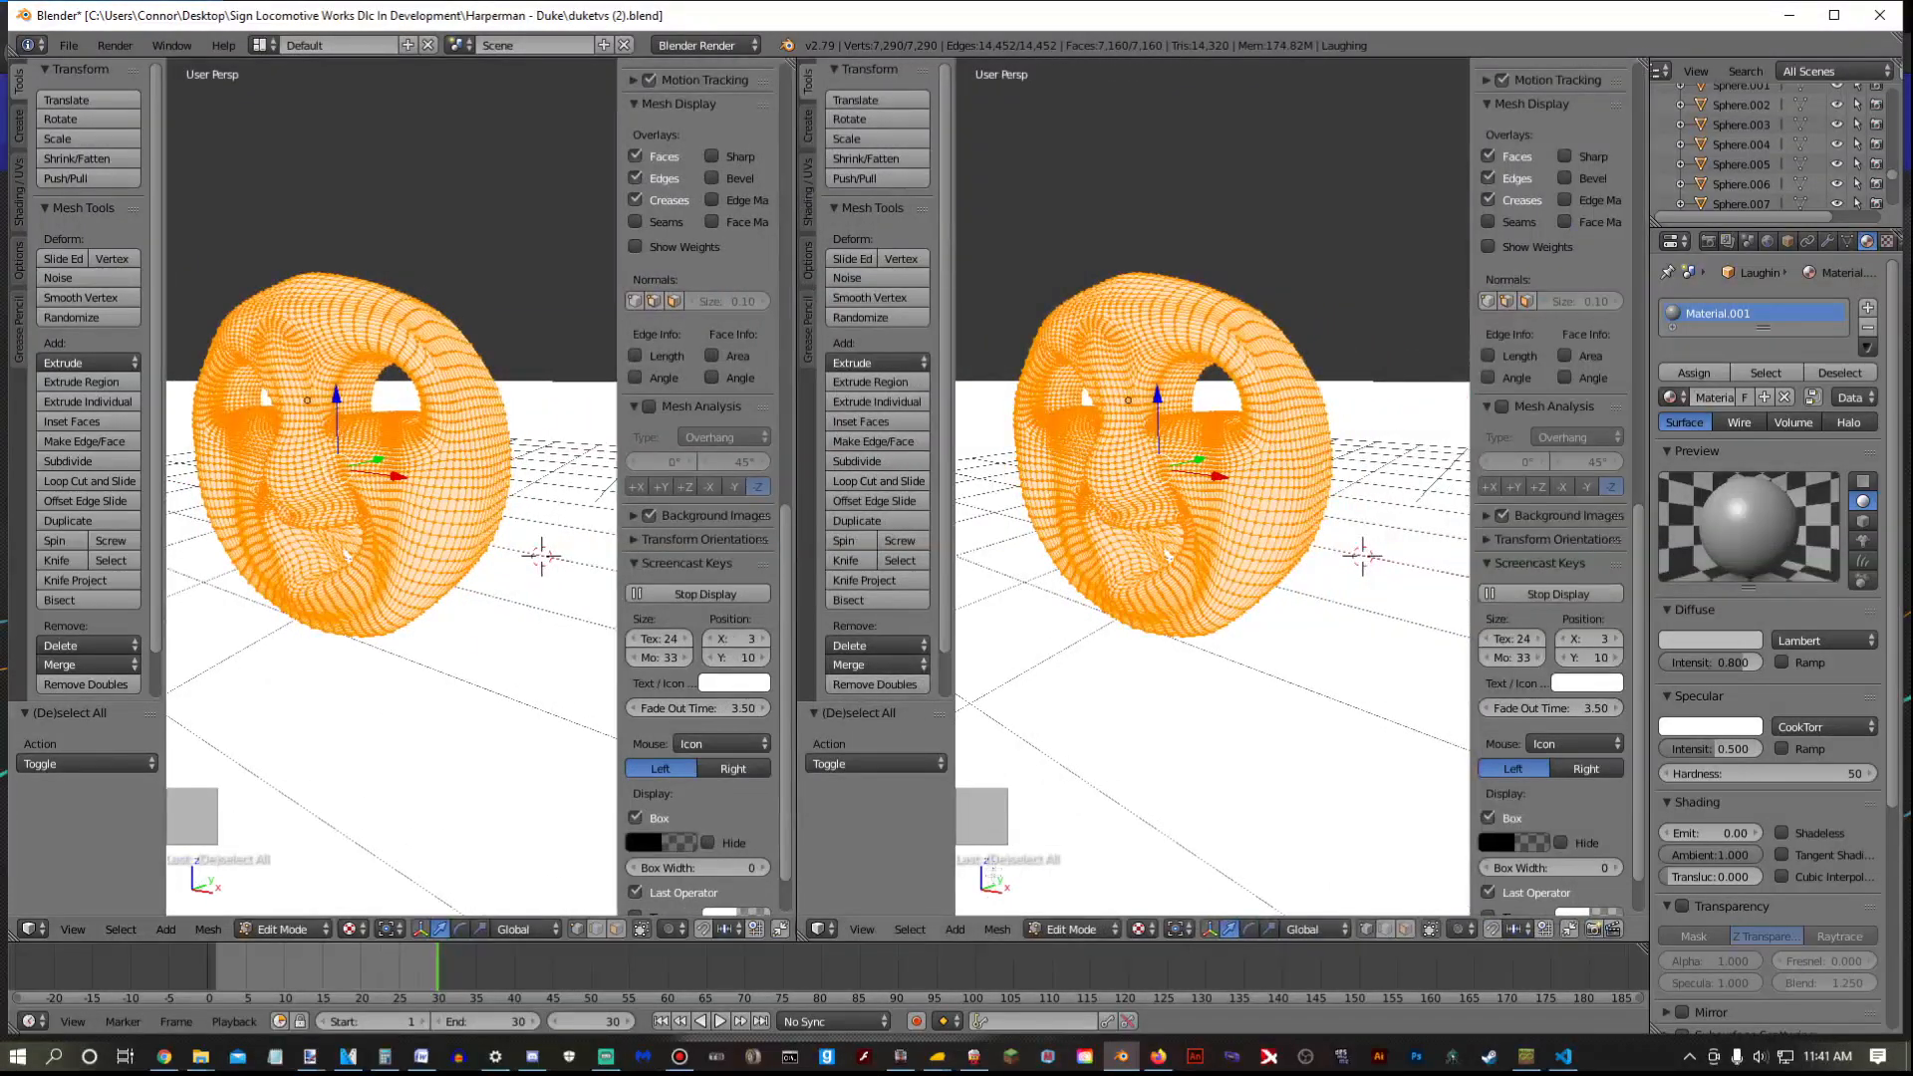
{"action": "left_click", "coordinate": [835, 929]}
{"action": "left_click", "coordinate": [847, 774]}
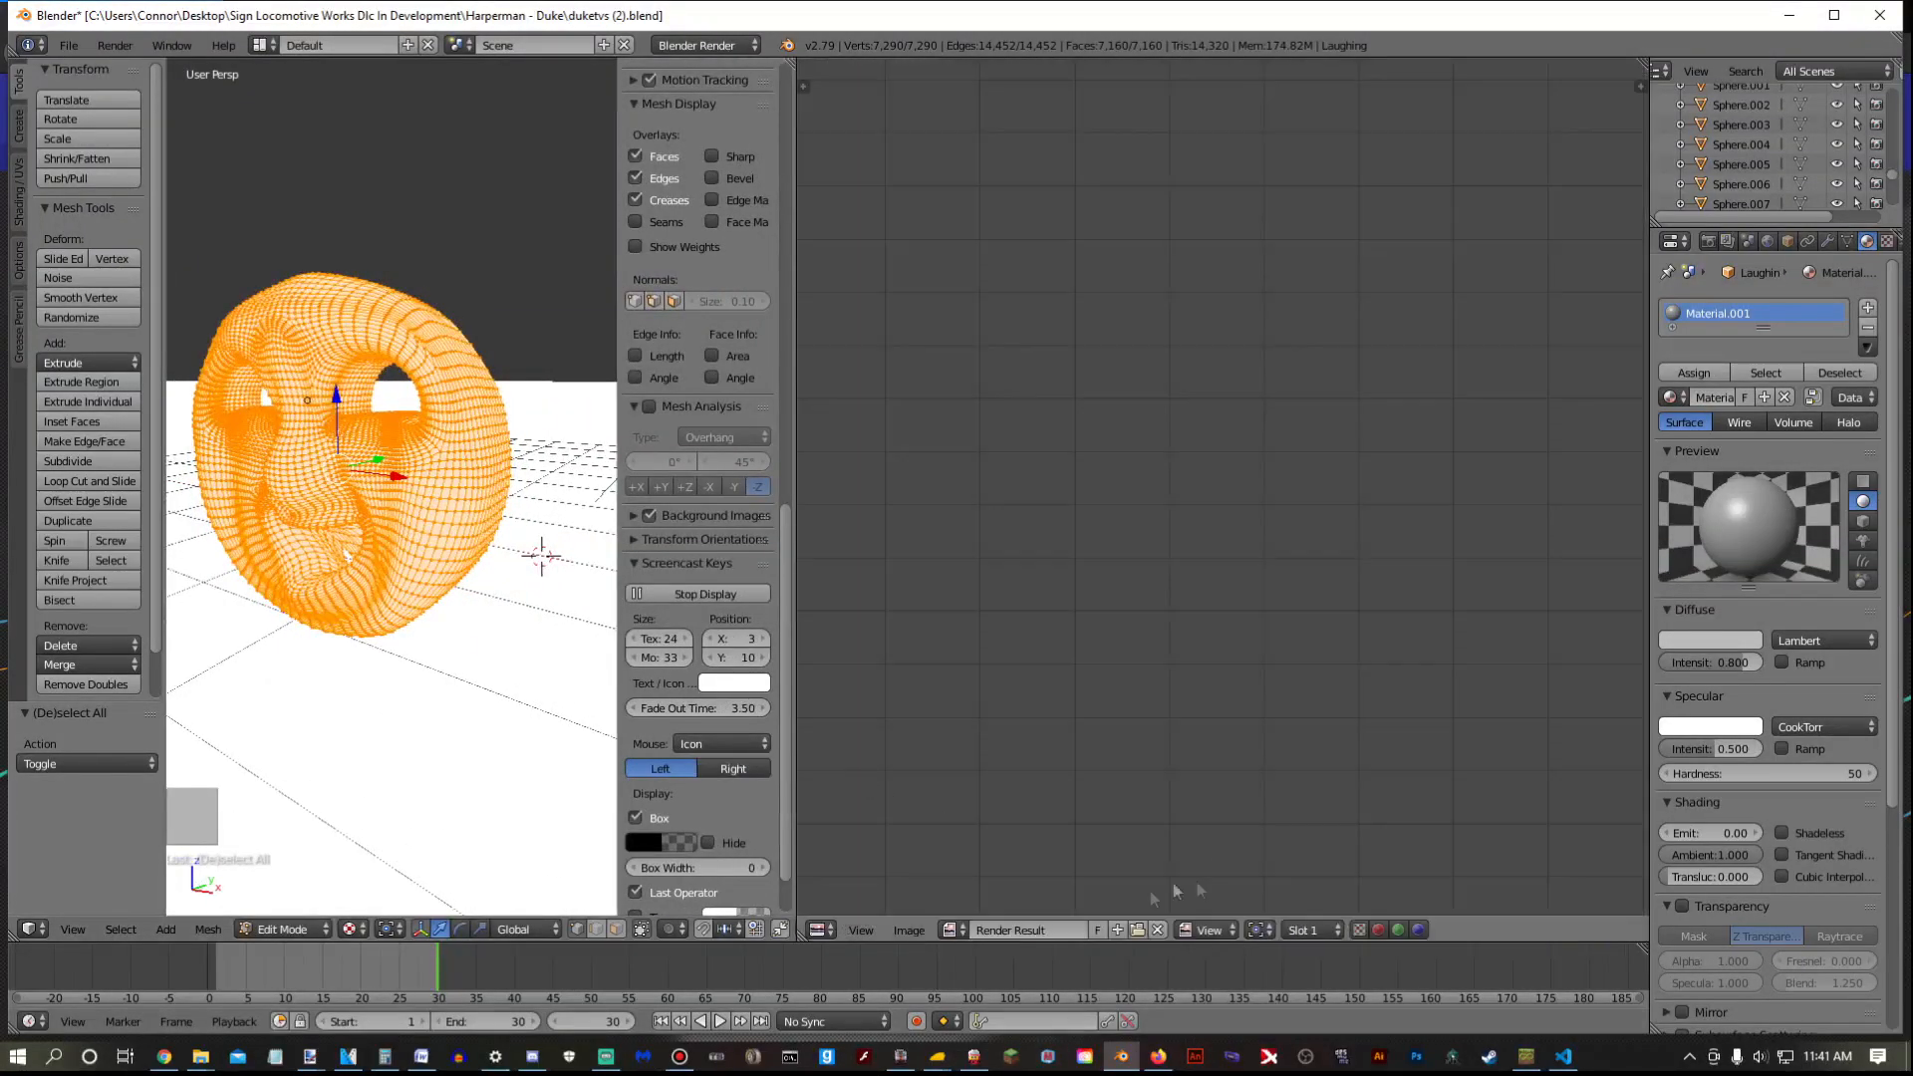
Unlink the Render Result and create a new blank 1024 × 1024 px image named Happy Boi 2 for the face
{"action": "left_click", "coordinate": [1158, 931]}
{"action": "left_click", "coordinate": [1090, 931]}
{"action": "left_click", "coordinate": [1160, 854]}
{"action": "key", "text": "BackSpace"}
{"action": "type", "text": "Happy Boi 2"}
{"action": "key", "text": "Return"}
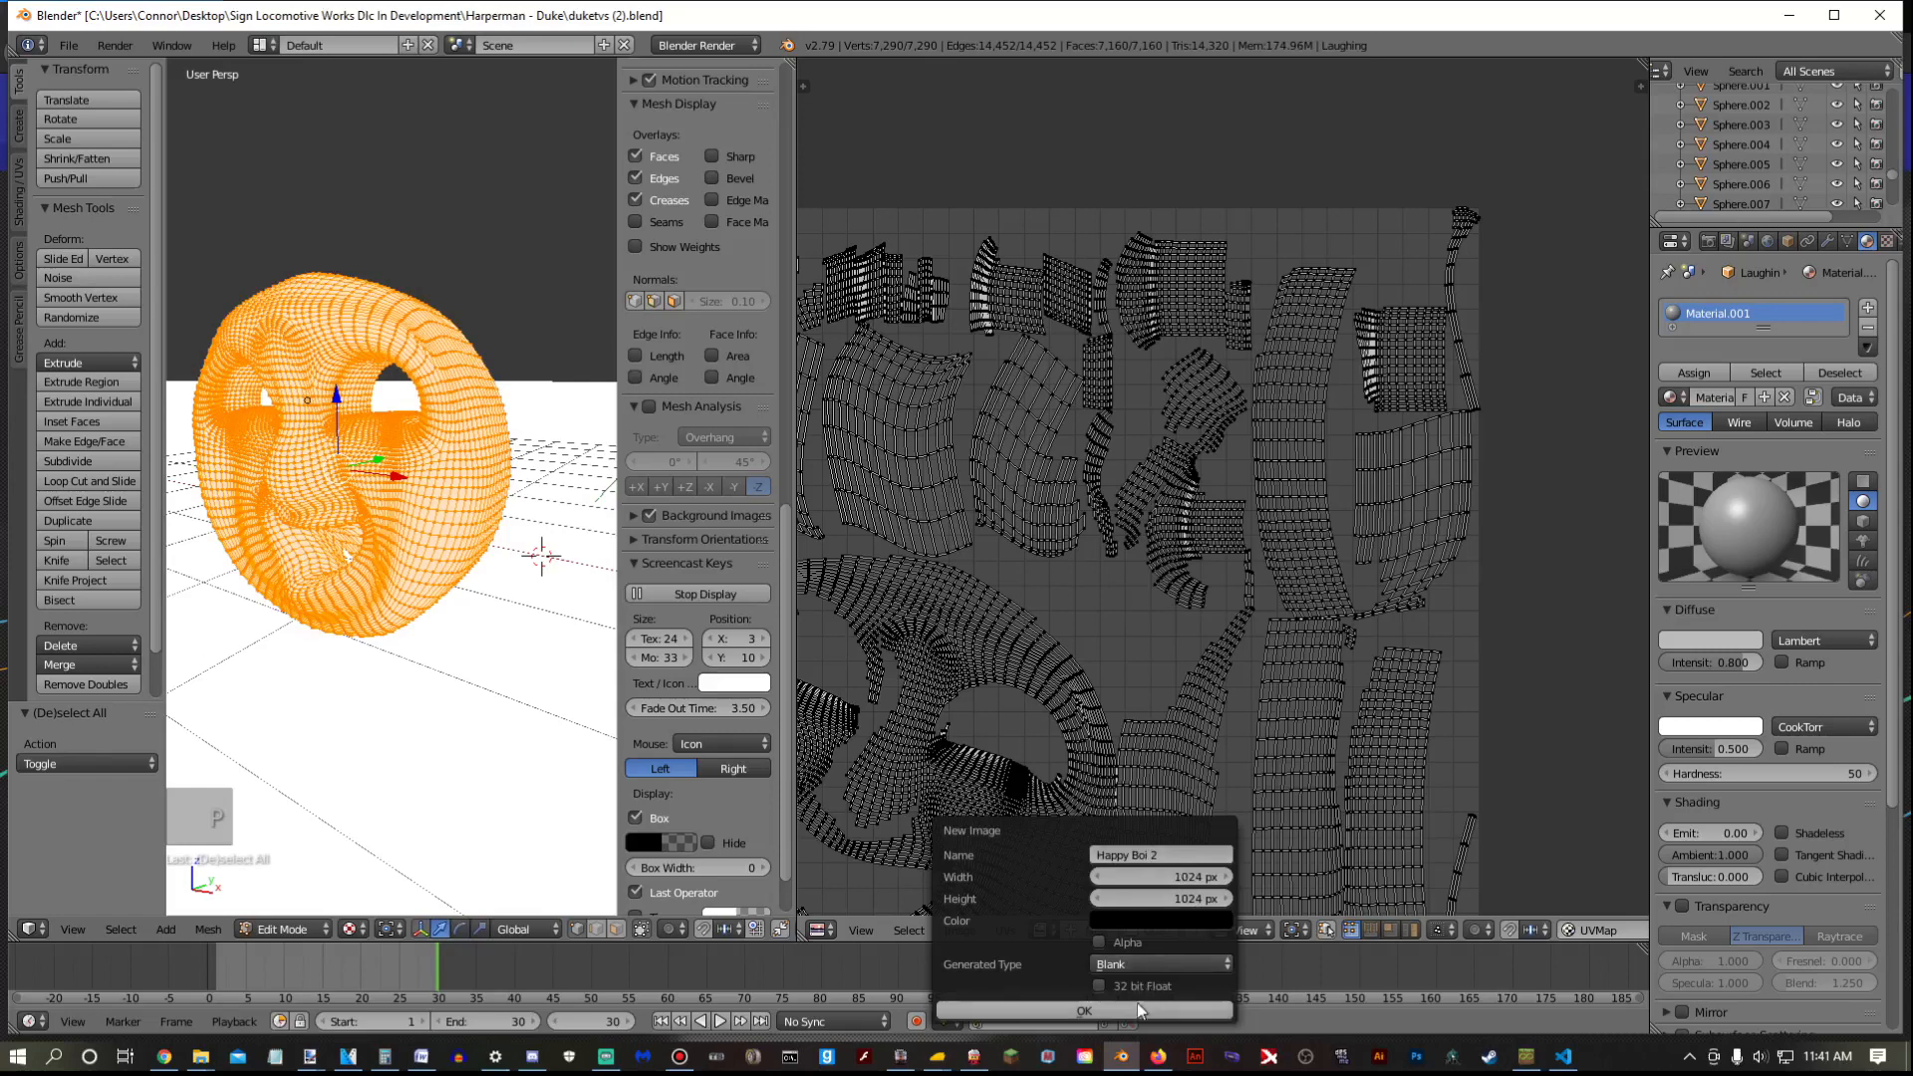
{"action": "left_click", "coordinate": [1084, 1010]}
Bake the face's Full Render into the Happy Boi 2 image, return to Object Mode and check the face
{"action": "left_click", "coordinate": [1707, 241]}
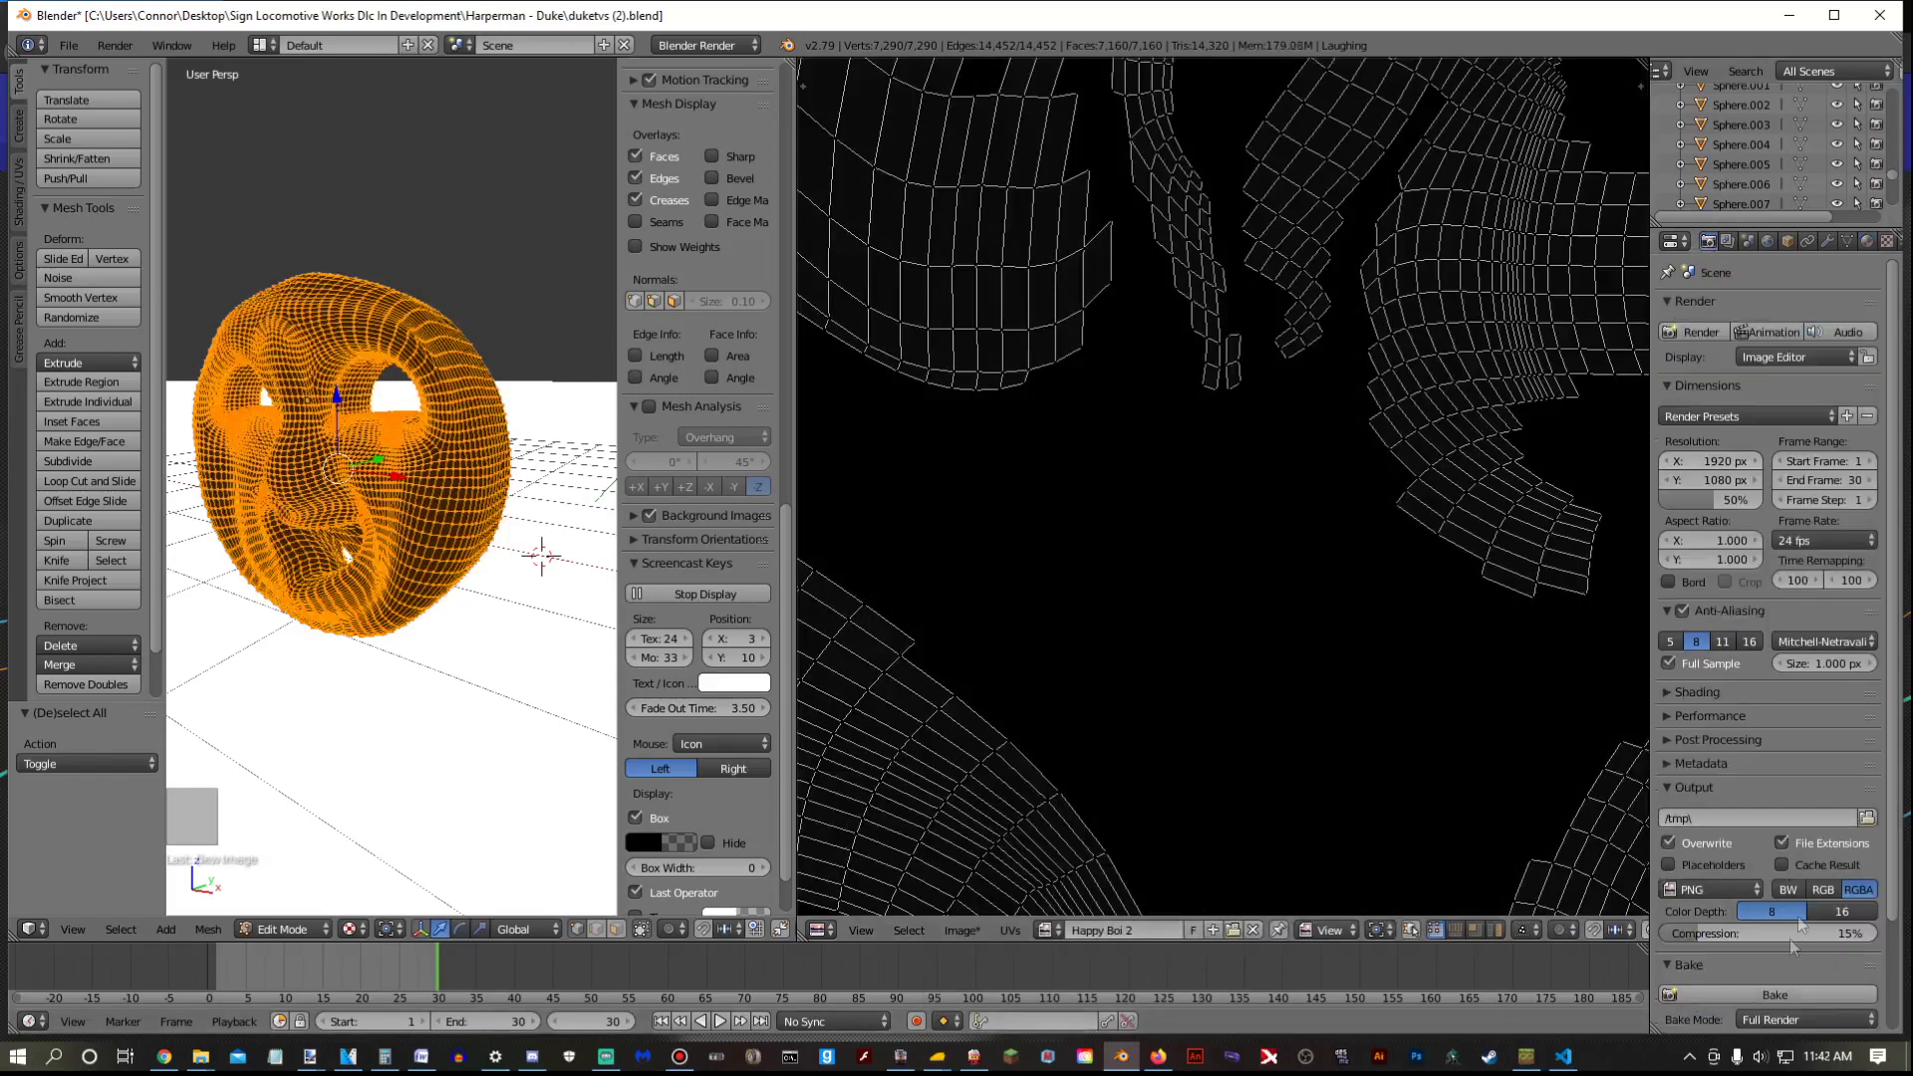
{"action": "left_click", "coordinate": [1737, 996]}
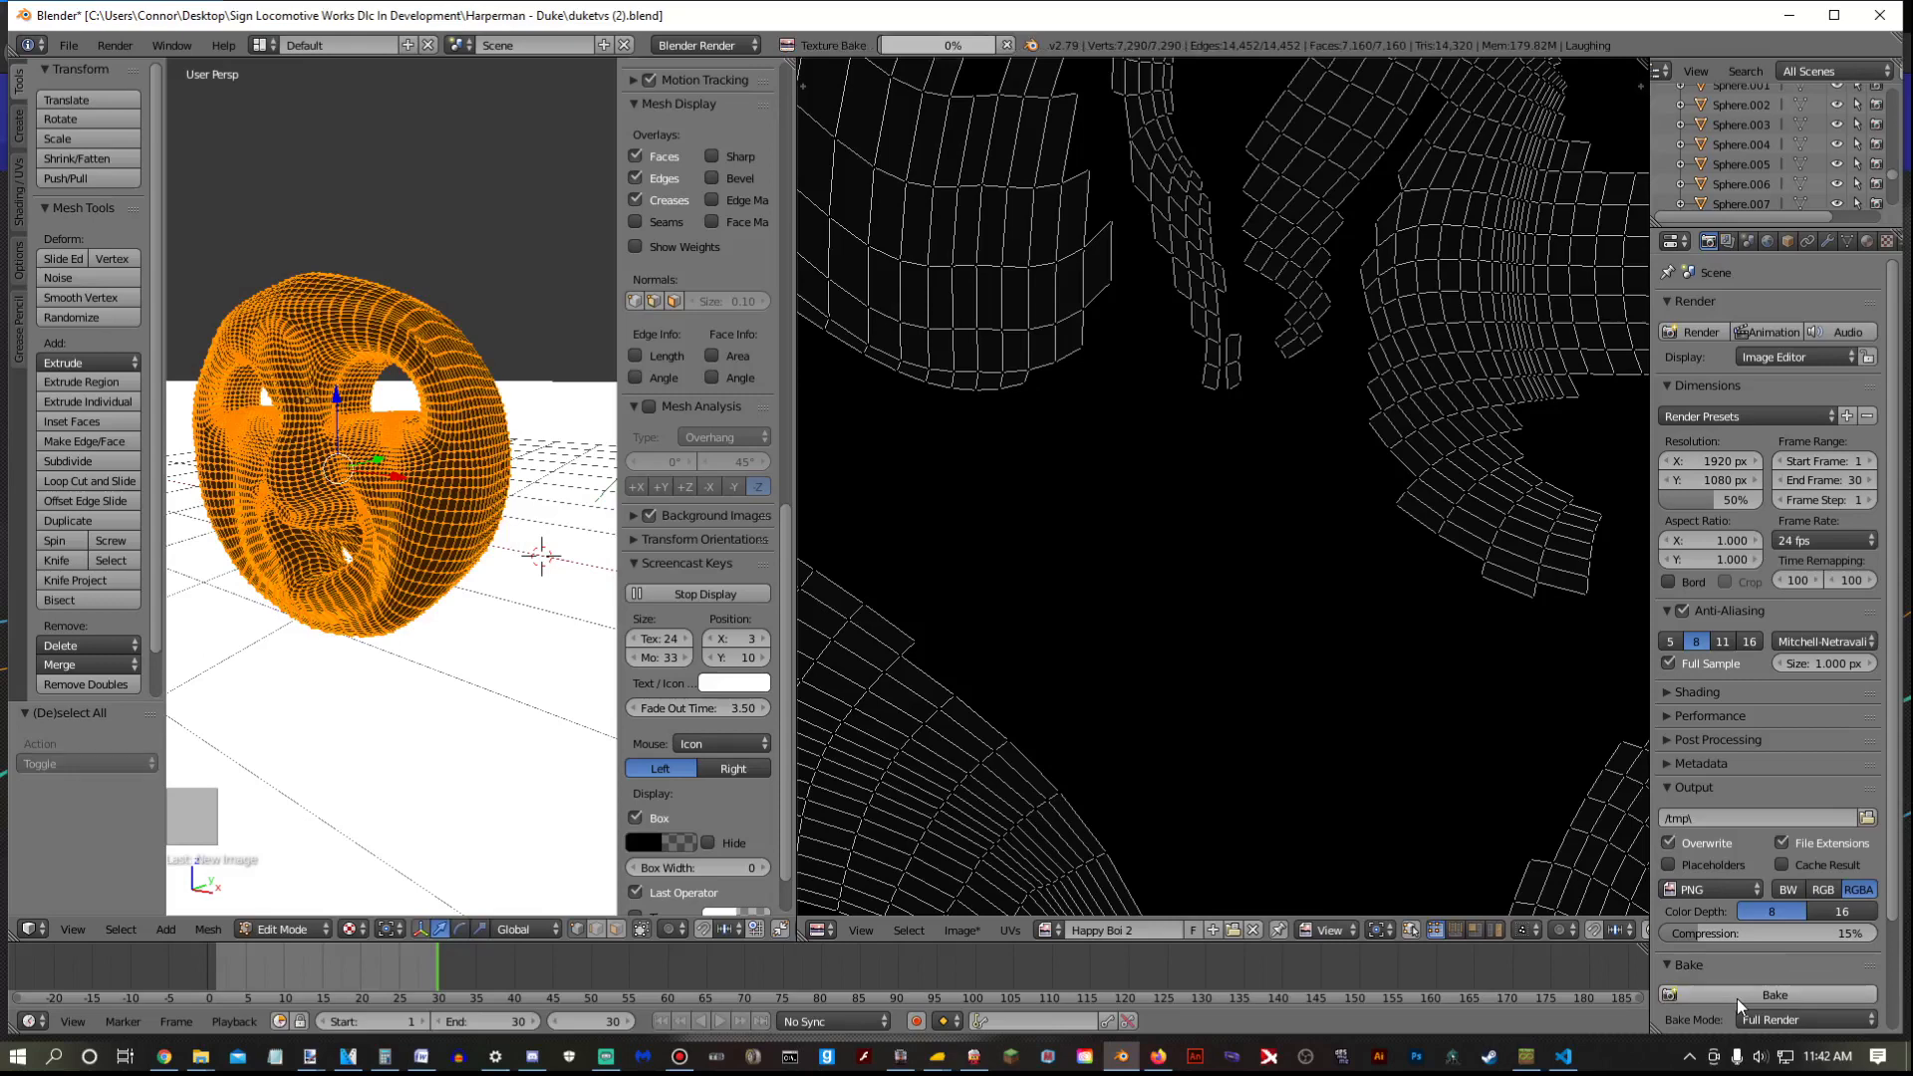
{"action": "scroll", "coordinate": [1097, 628], "scroll_direction": "down", "scroll_amount": 4}
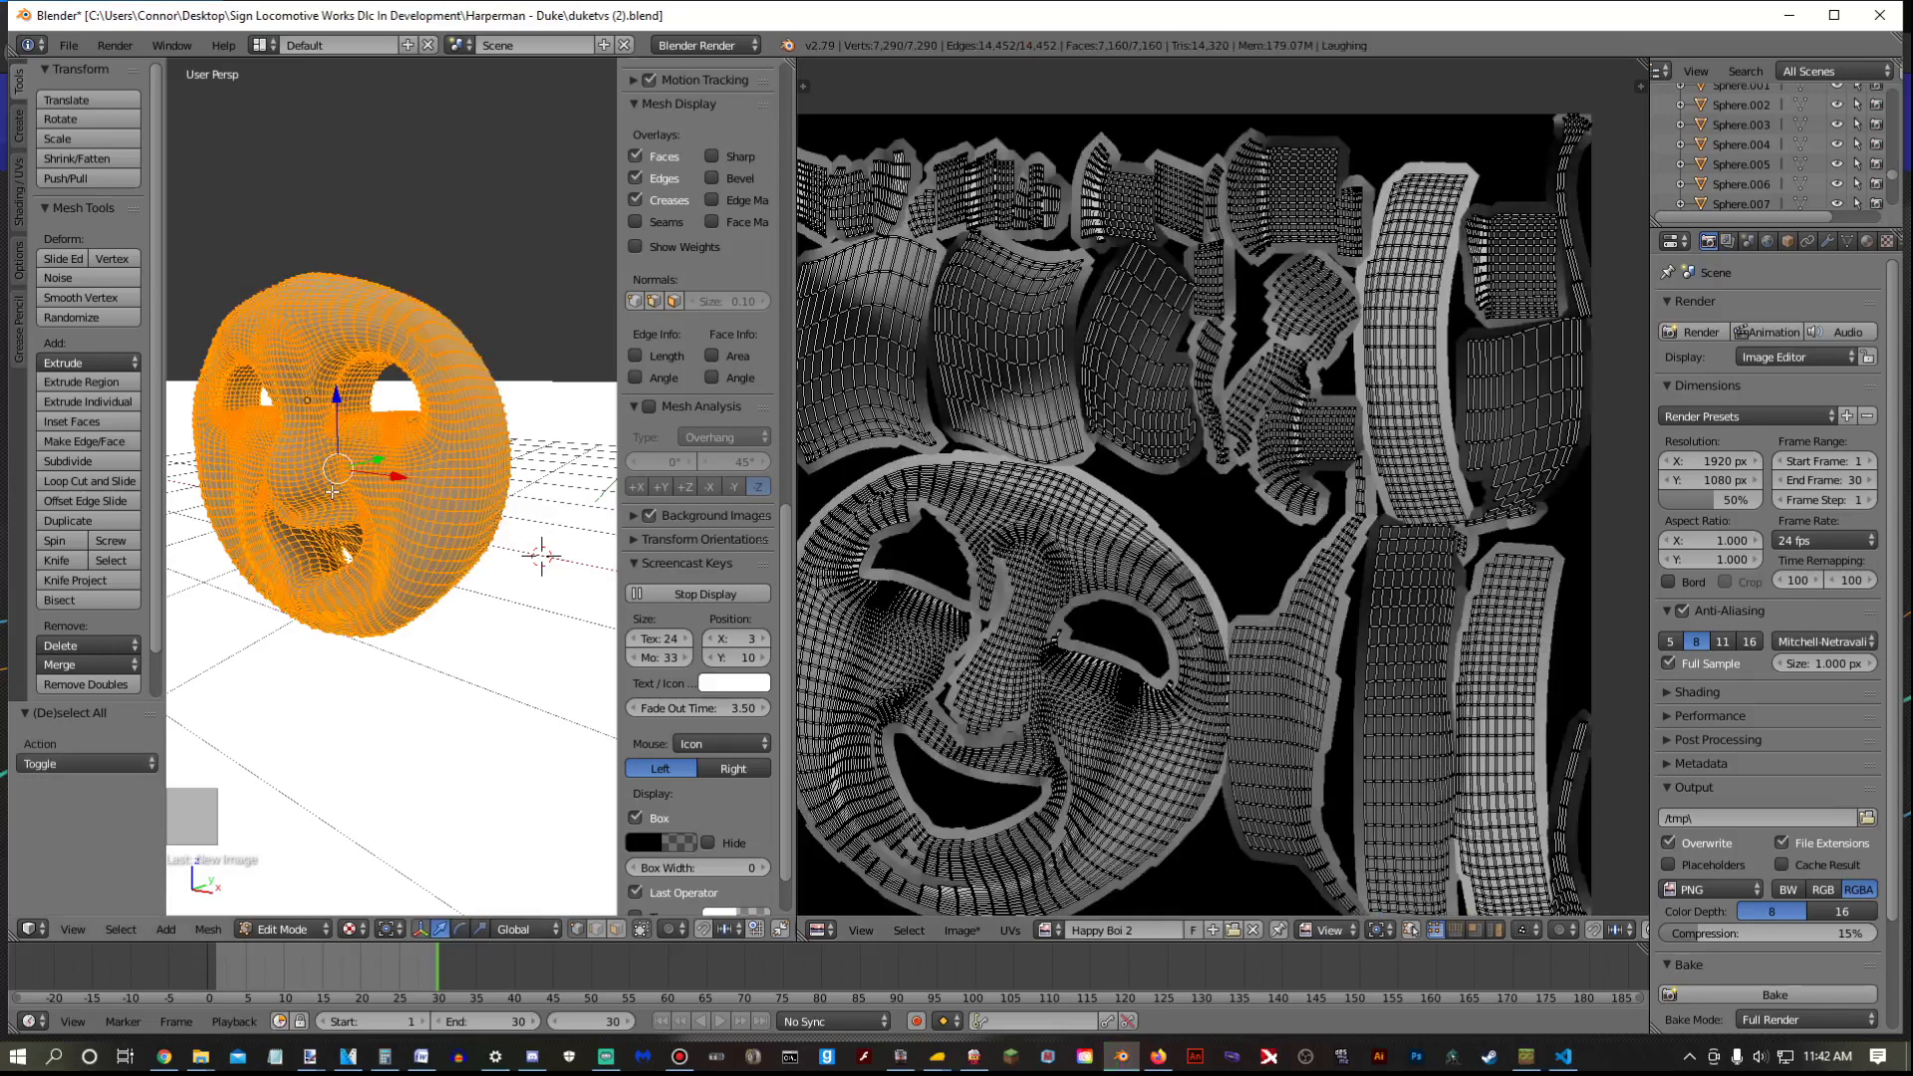
{"action": "key", "text": "Tab"}
{"action": "middle_click_drag", "start_coordinate": [333, 490], "coordinate": [385, 457]}
{"action": "scroll", "coordinate": [371, 480], "scroll_direction": "up", "scroll_amount": 4}
{"action": "scroll", "coordinate": [371, 480], "scroll_direction": "down", "scroll_amount": 6}
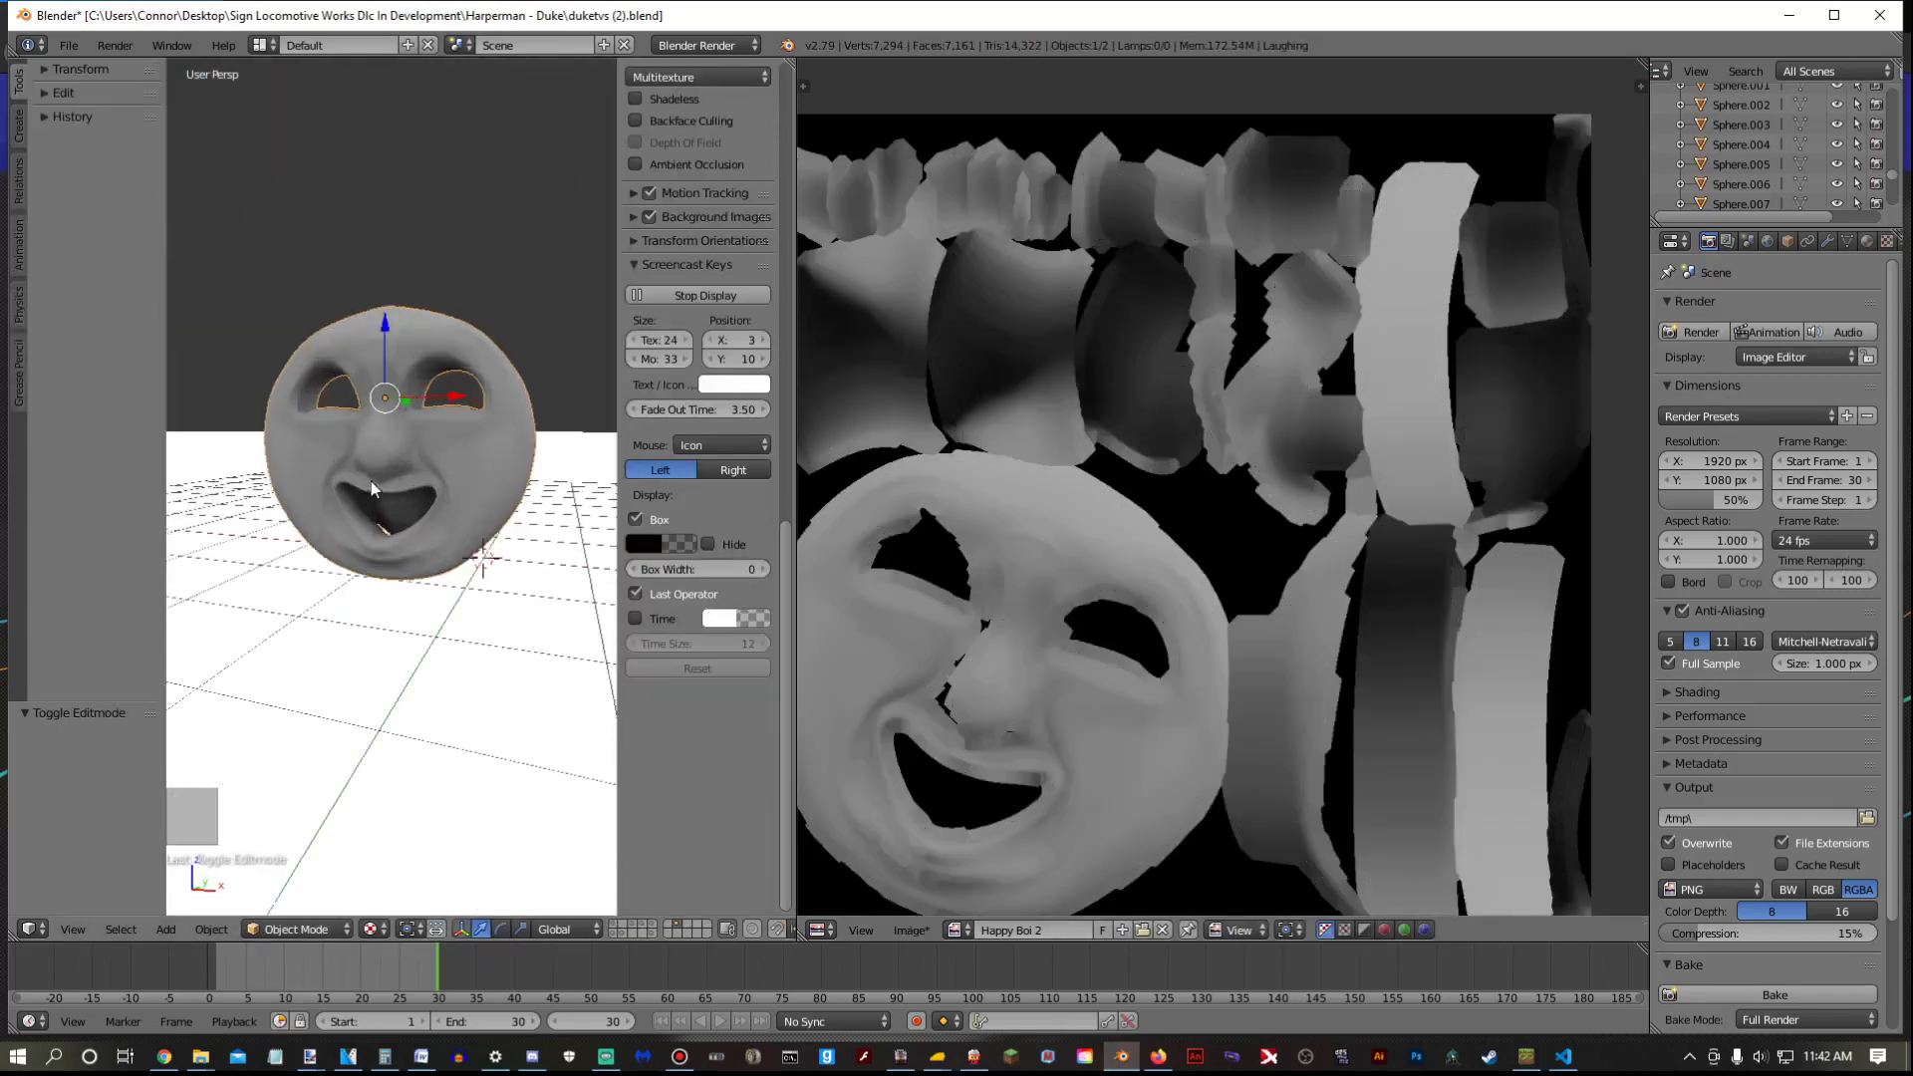
{"action": "scroll", "coordinate": [370, 482], "scroll_direction": "up", "scroll_amount": 3}
Save the baked image in Targa format as Happy Boi 2.tga in the 3d faces/happy boi folder
{"action": "left_click", "coordinate": [910, 928]}
{"action": "left_click", "coordinate": [961, 777]}
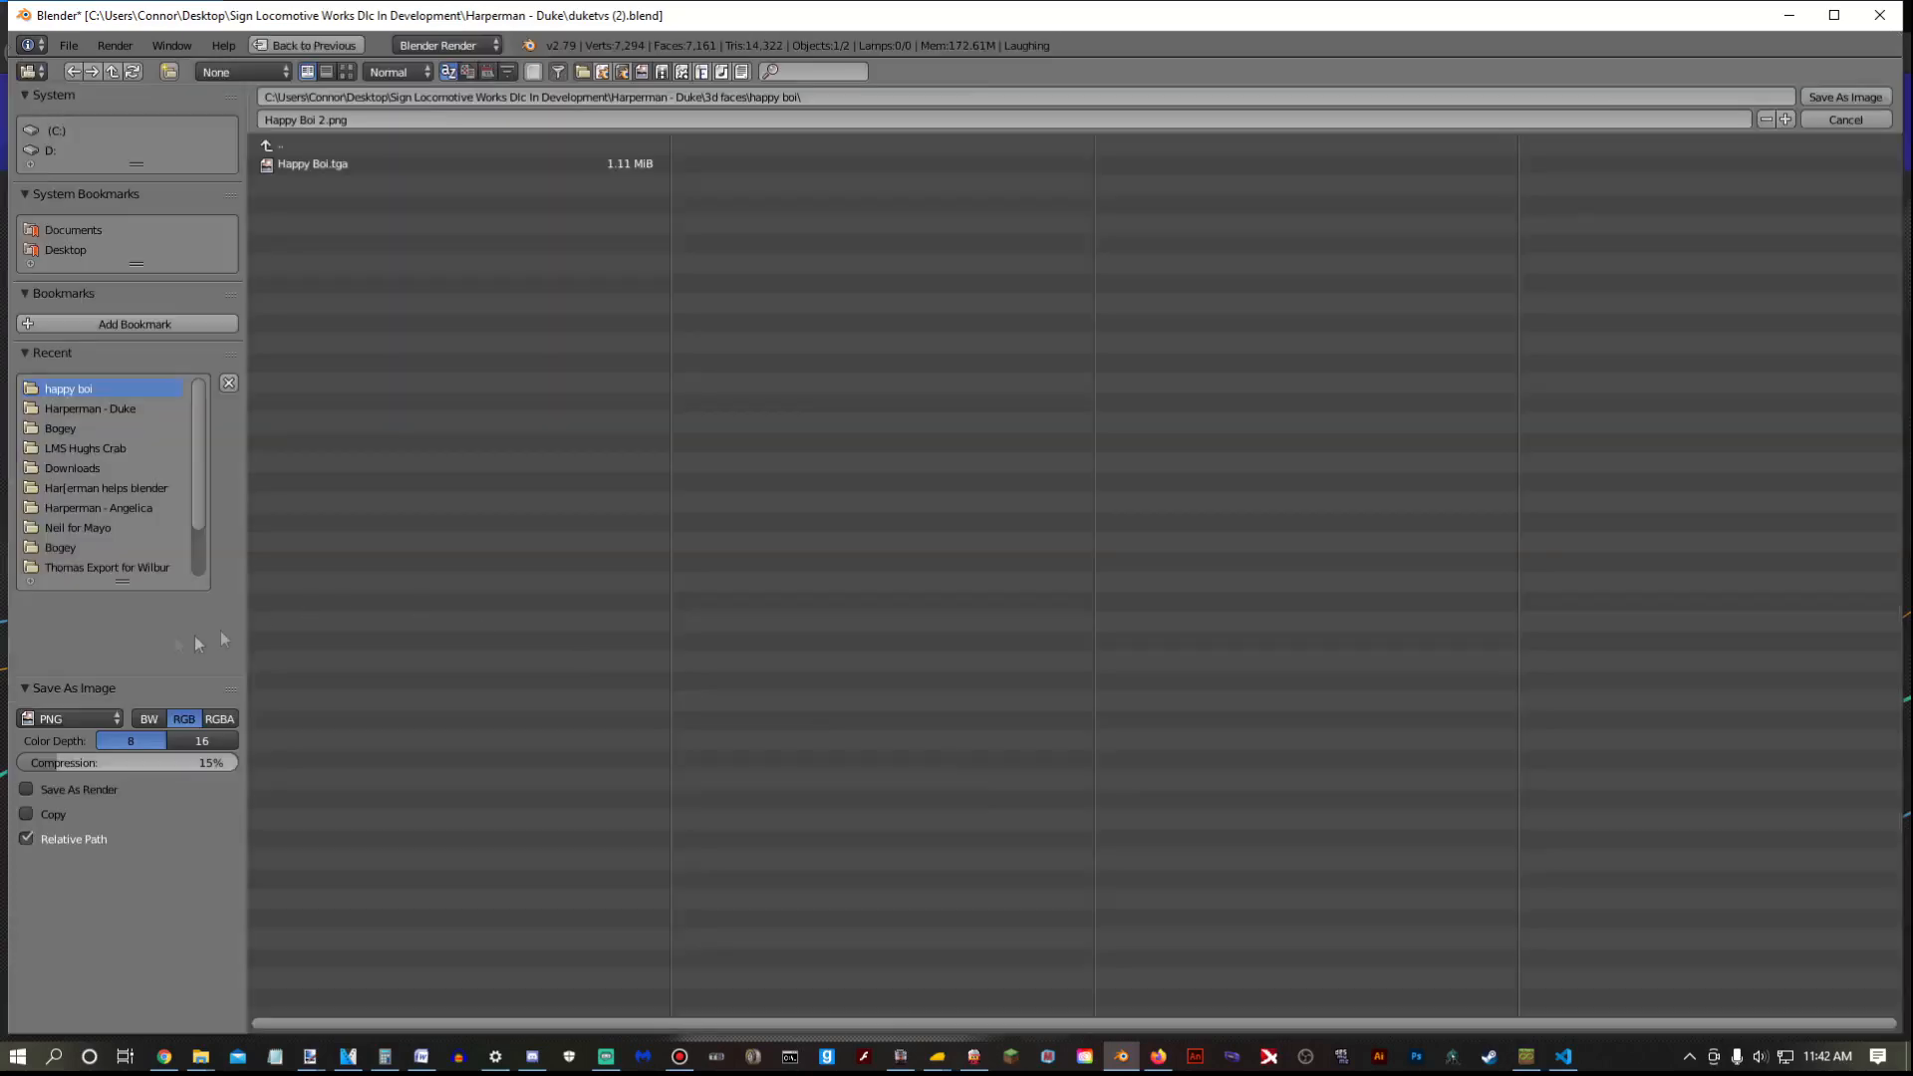
{"action": "left_click", "coordinate": [77, 680]}
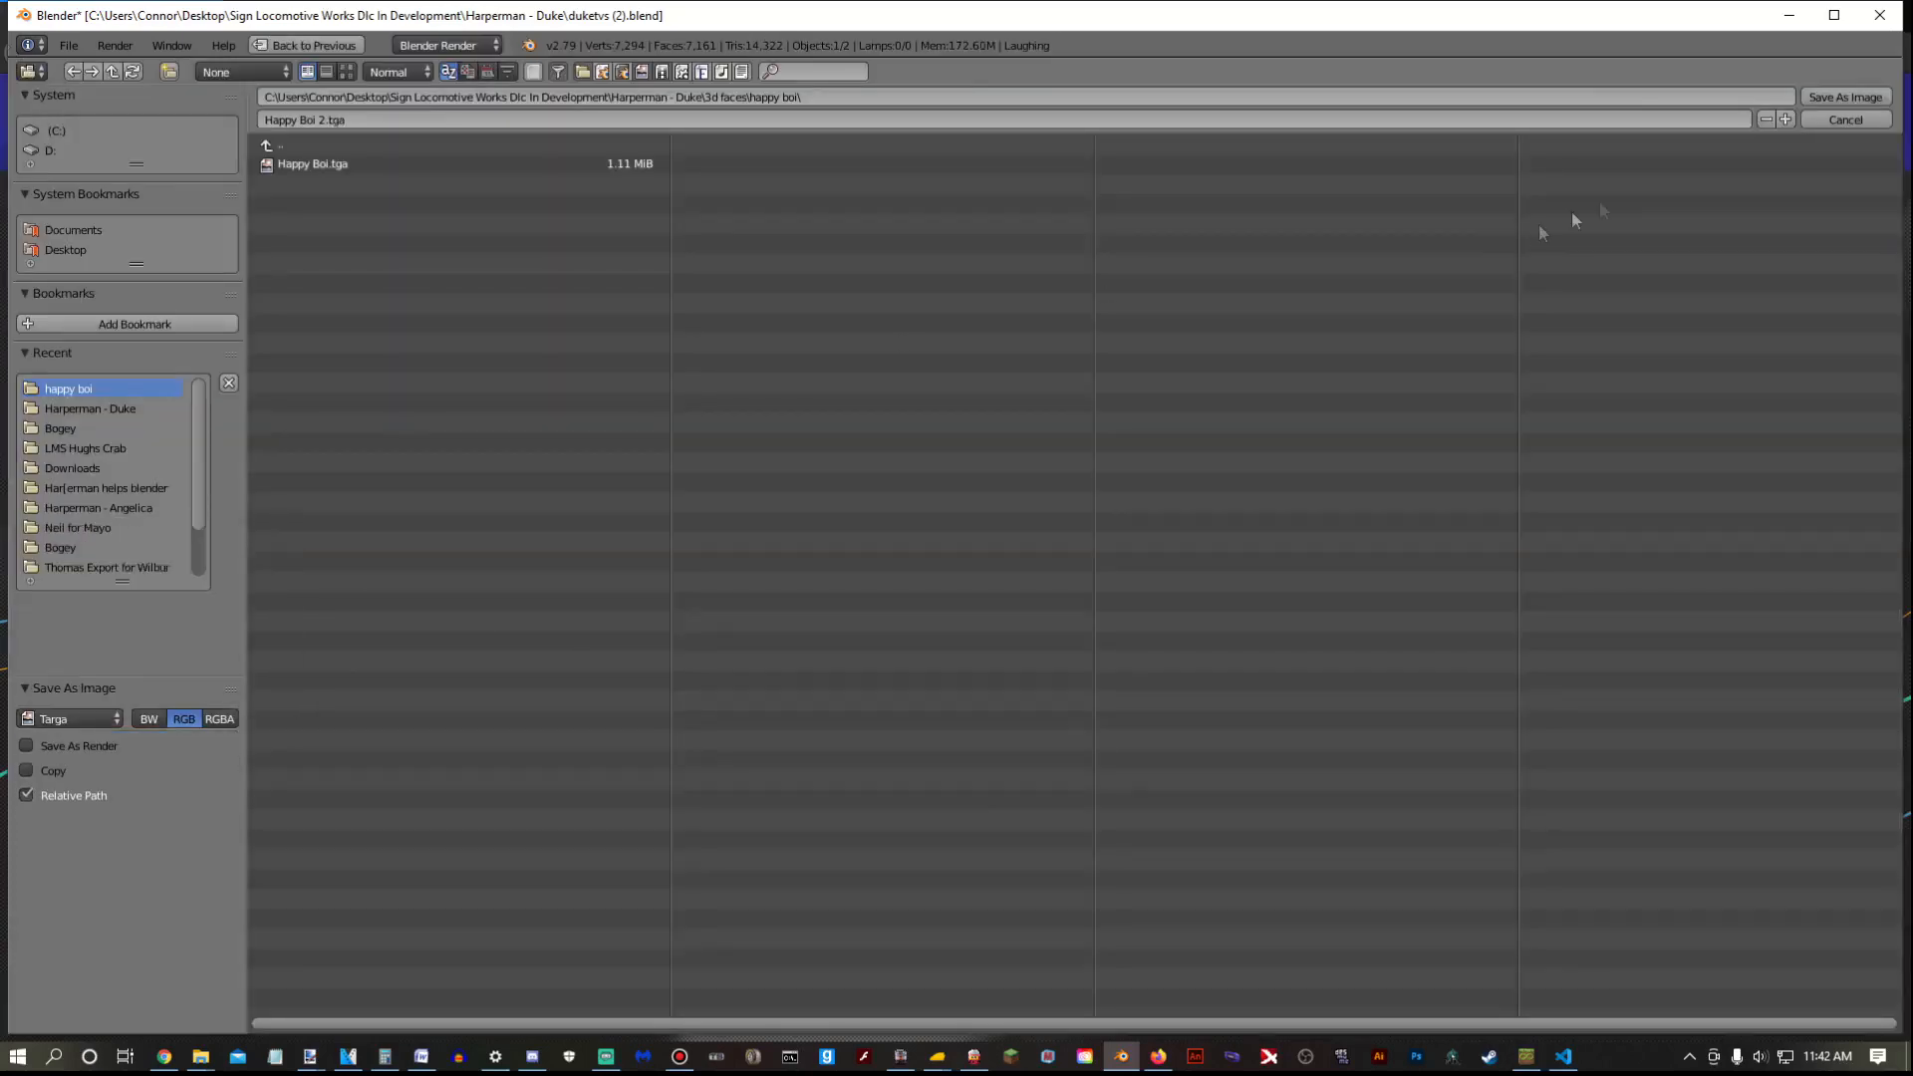
{"action": "left_click", "coordinate": [1844, 97]}
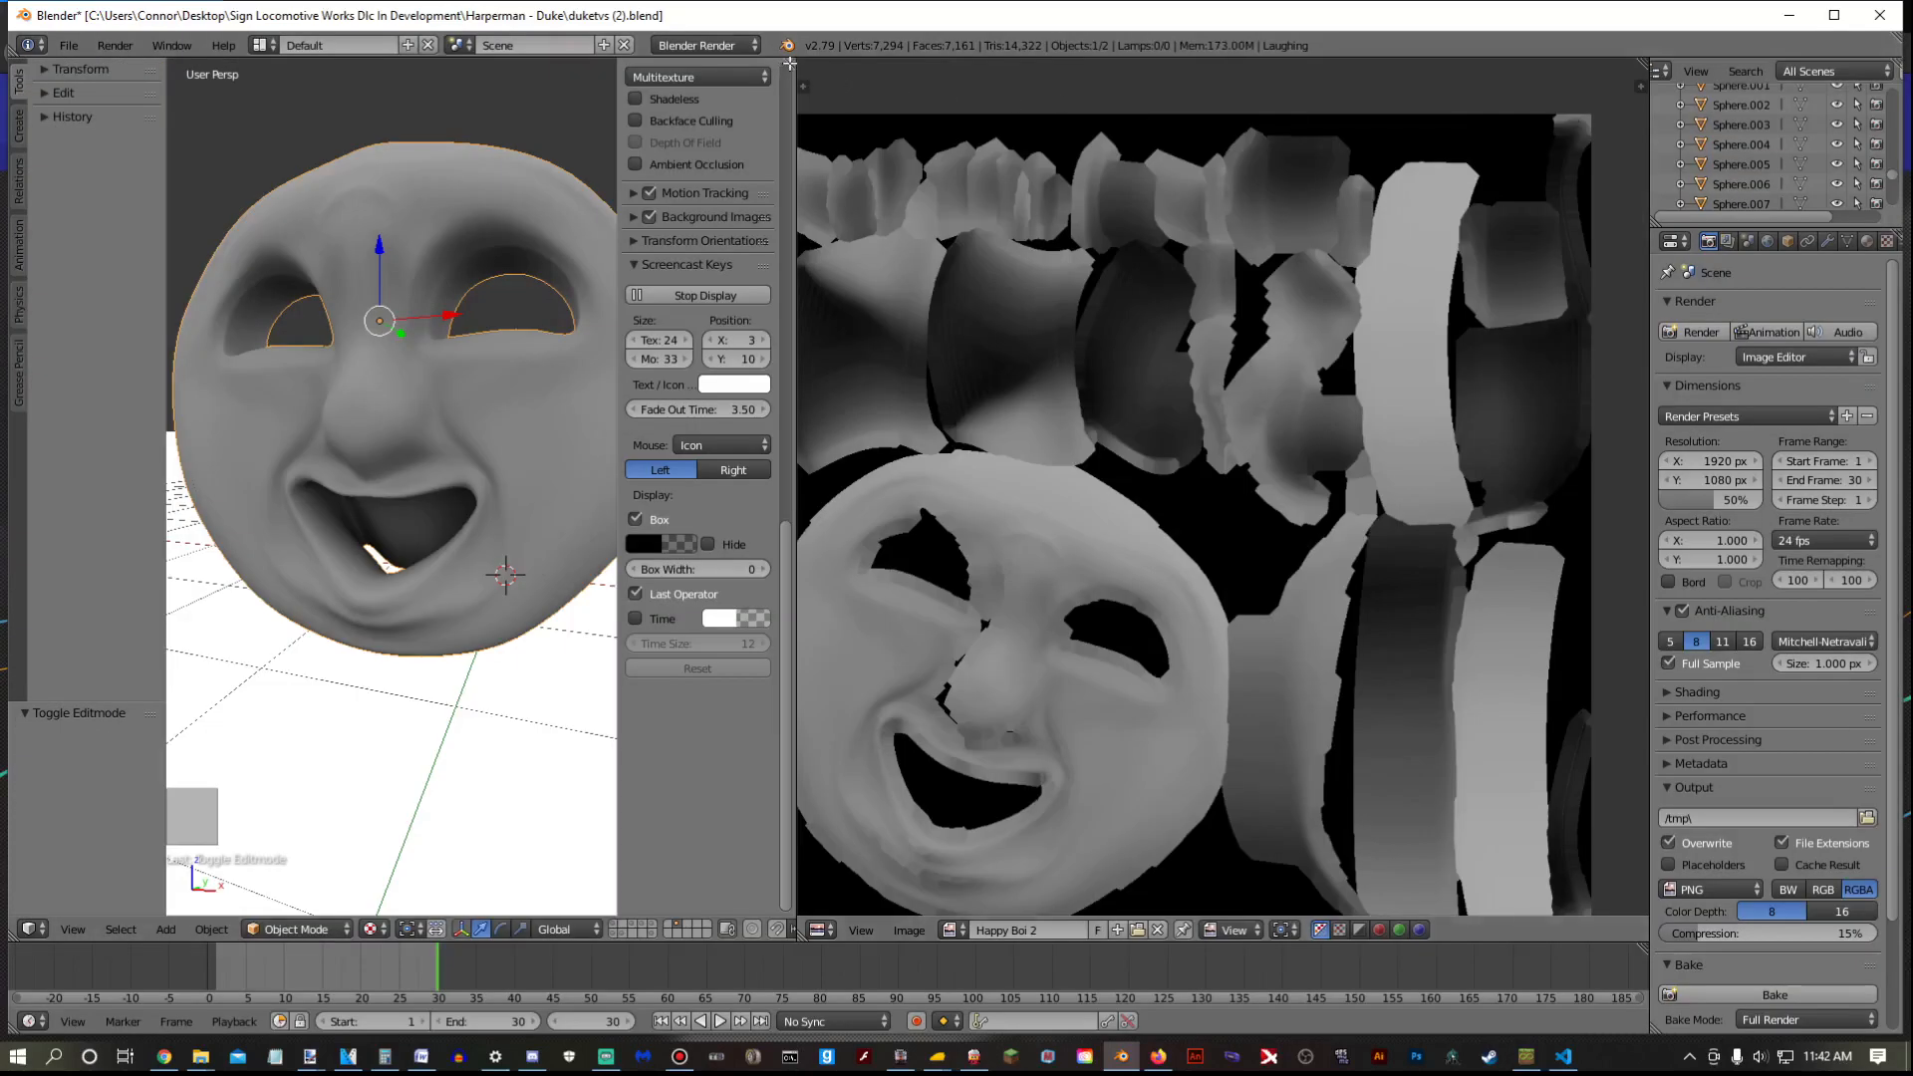
Merge the image editor area back into the 3D view and give the face a new material named Happy Boi 2
{"action": "left_click_drag", "start_coordinate": [790, 65], "coordinate": [896, 90]}
{"action": "left_click", "coordinate": [1868, 242]}
{"action": "left_click", "coordinate": [1763, 371]}
{"action": "double_click", "coordinate": [1724, 313]}
{"action": "type", "text": "Happy Boi 2"}
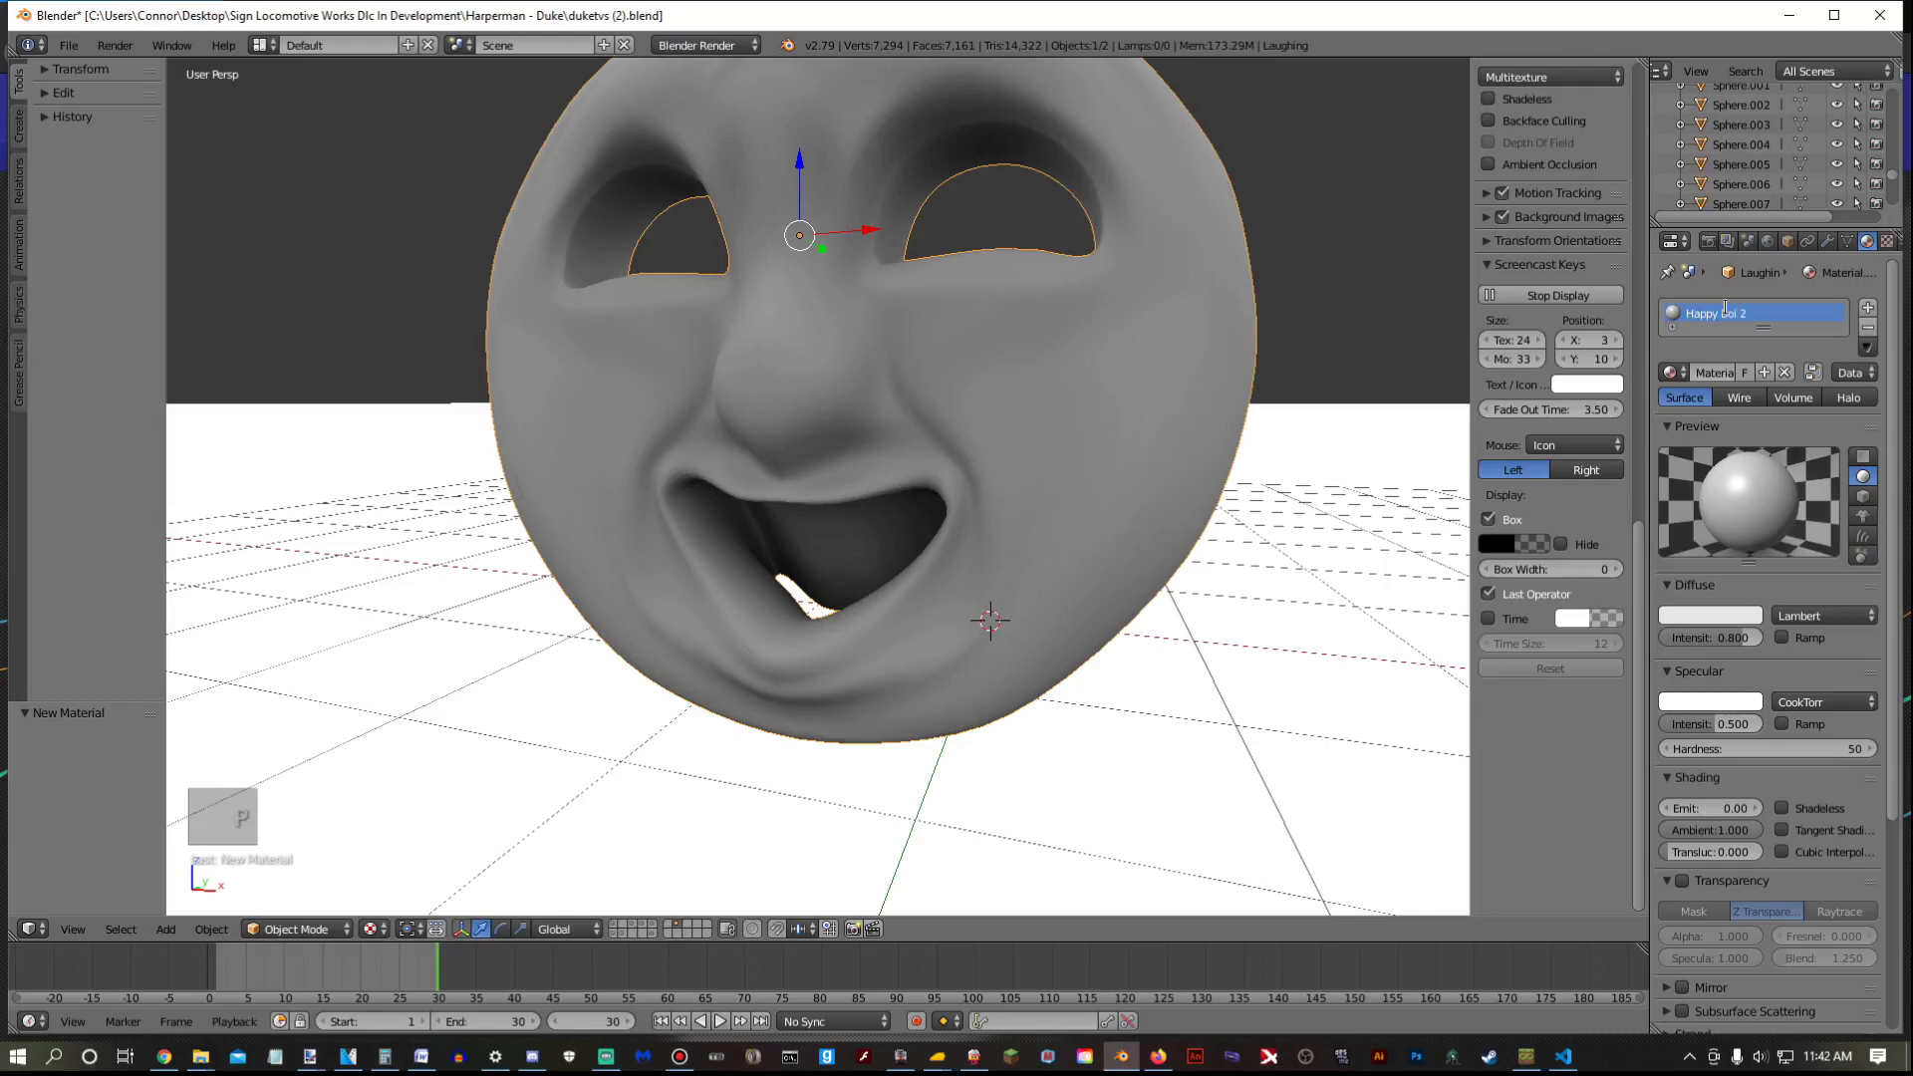
{"action": "key", "text": "Return"}
Set the Happy Boi 2 material's diffuse intensity to 1.000 and its specular intensity to 0.100
{"action": "left_click_drag", "start_coordinate": [1738, 638], "coordinate": [1783, 650]}
{"action": "left_click", "coordinate": [1744, 719]}
{"action": "type", "text": "0"}
{"action": "key", "text": "Return"}
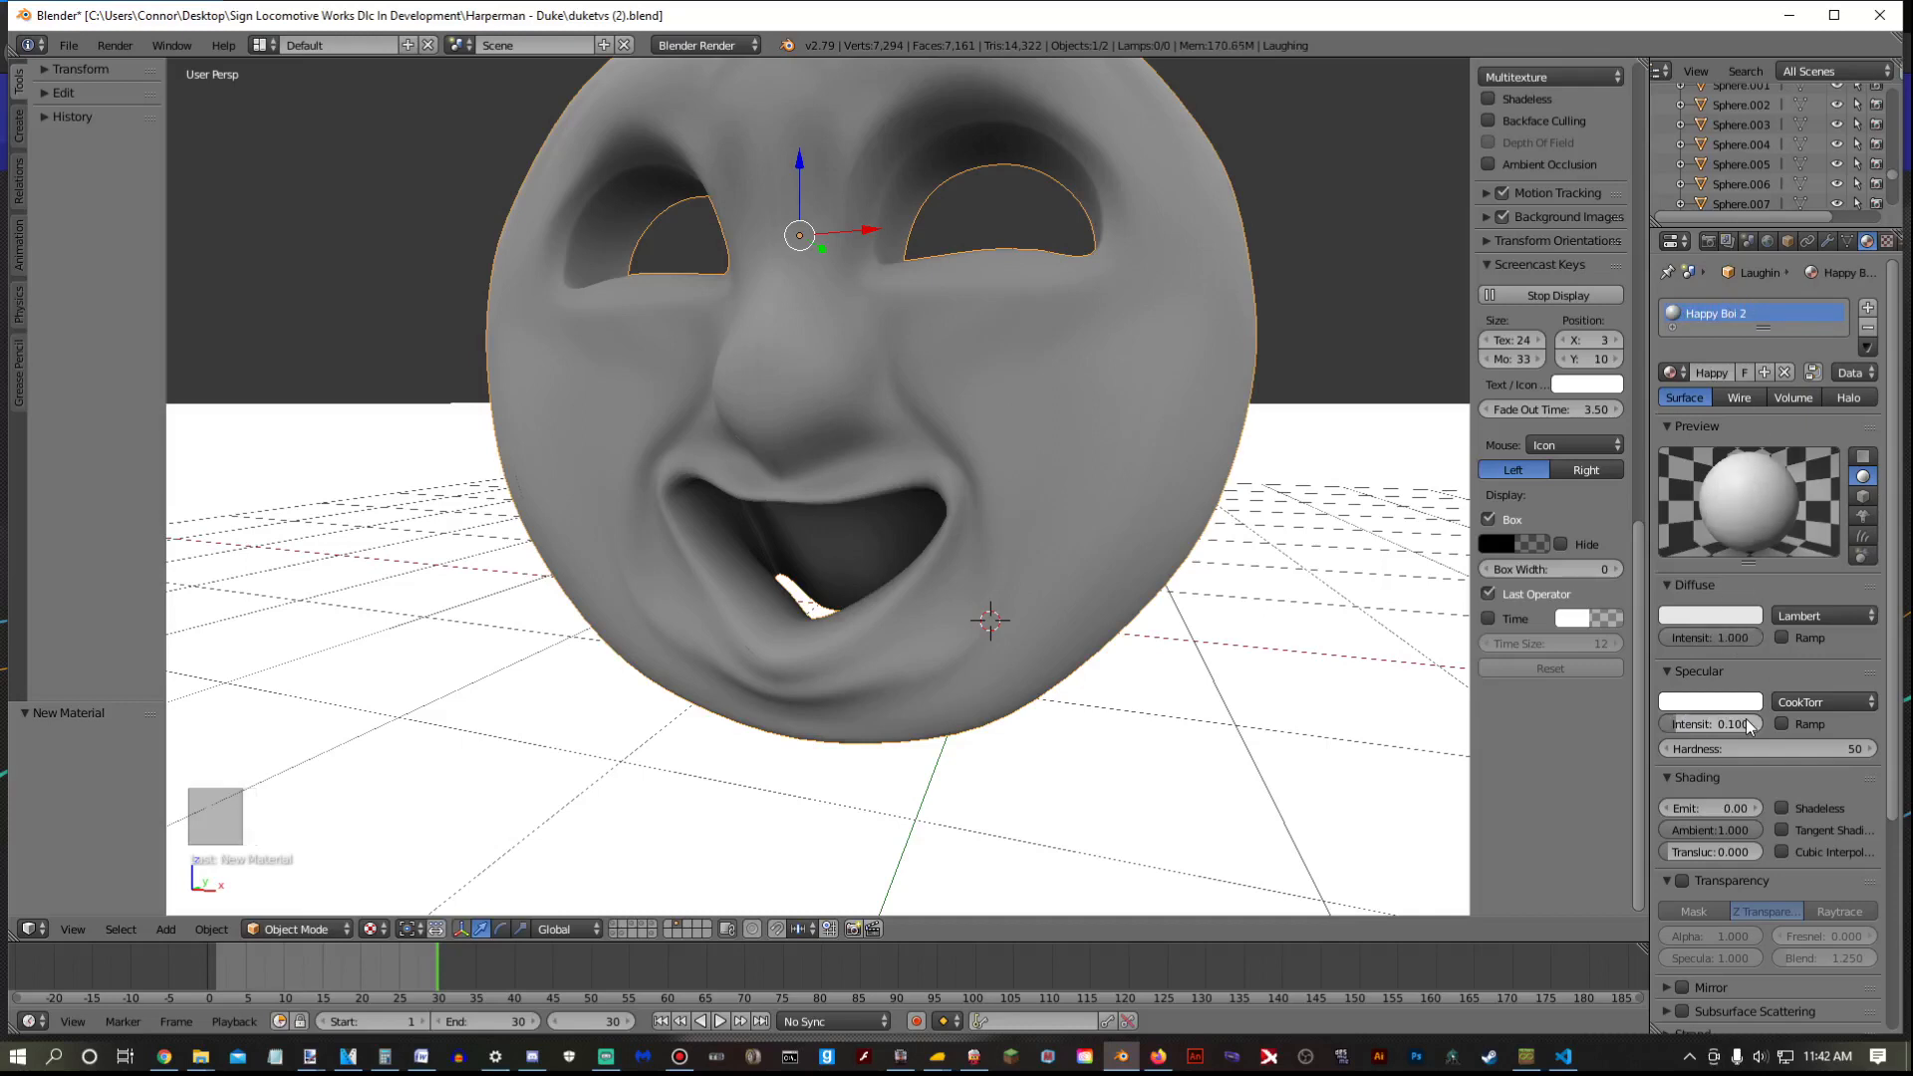
Add a new image texture mapped to UVMap, using Happy Boi 2.tga from the 3d faces/happy boi folder, with Use Alpha off
{"action": "left_click", "coordinate": [1885, 240]}
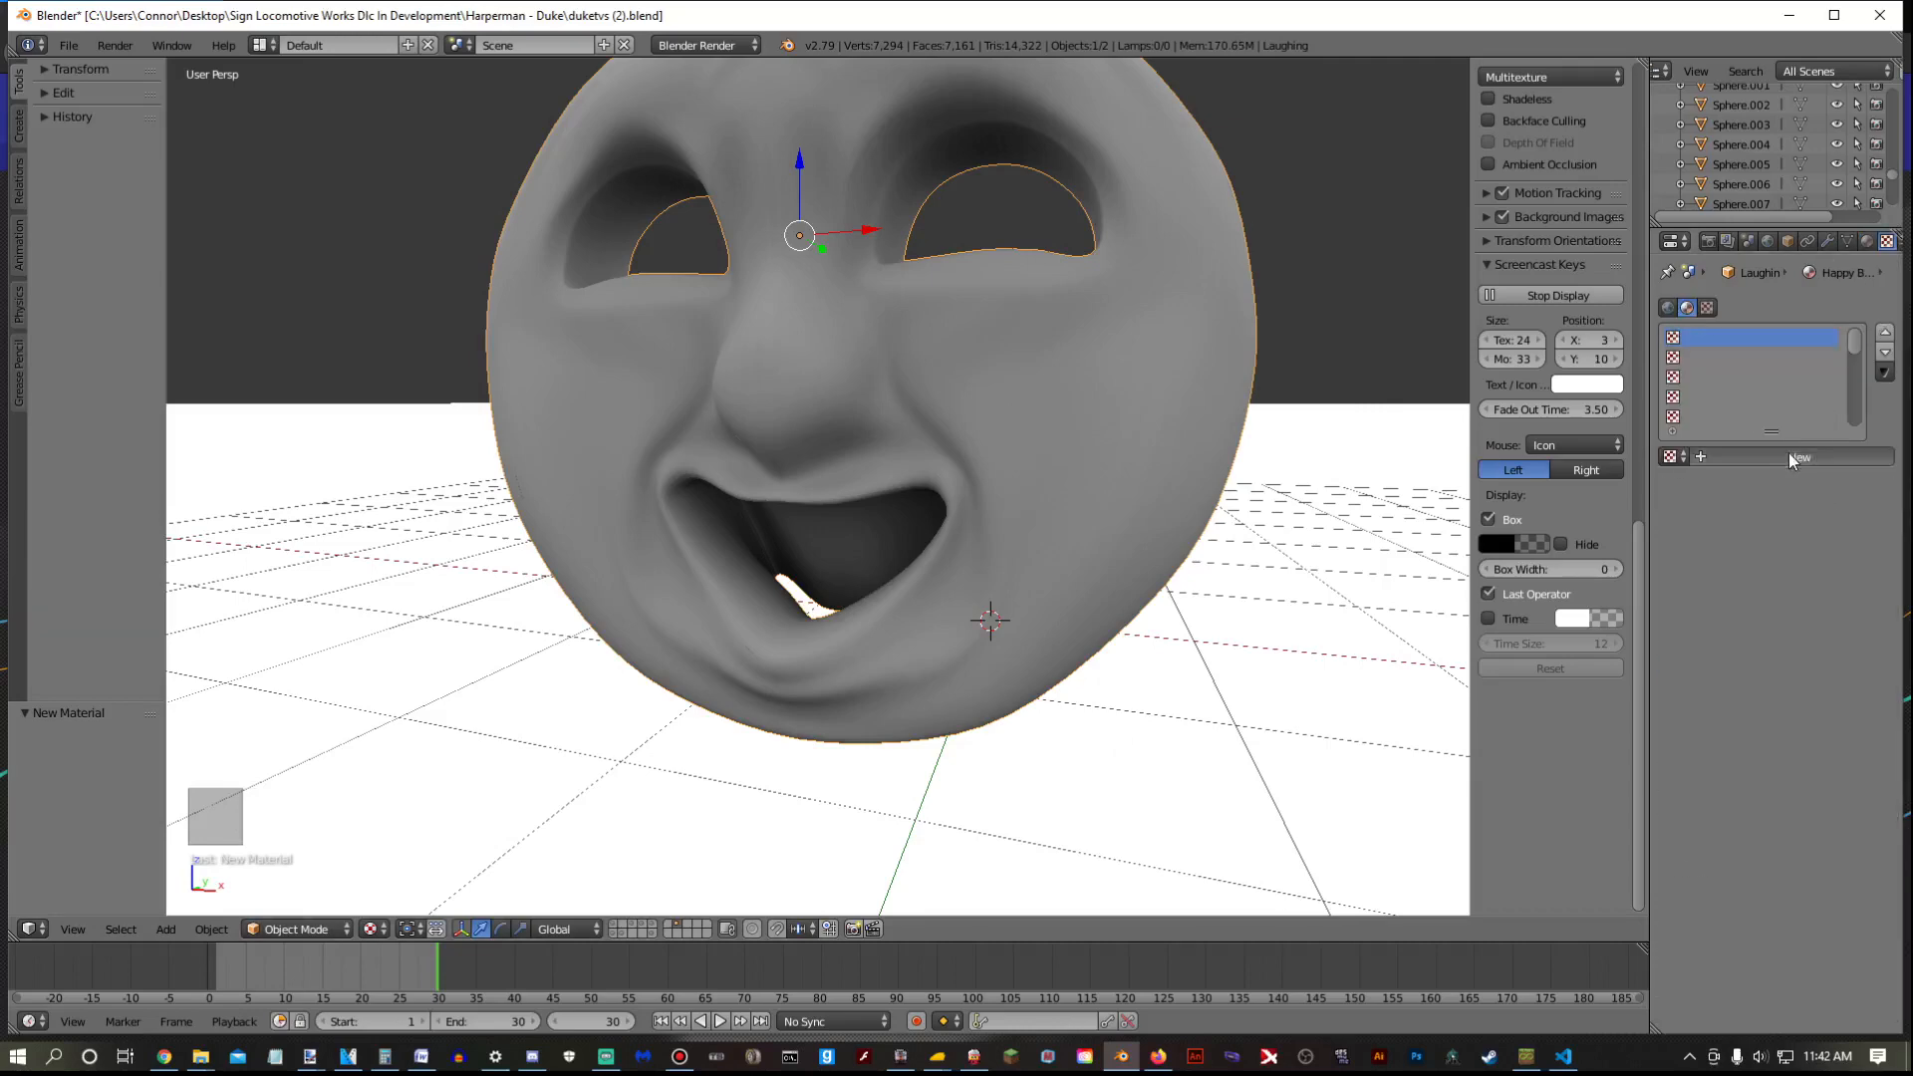
{"action": "left_click", "coordinate": [1792, 456]}
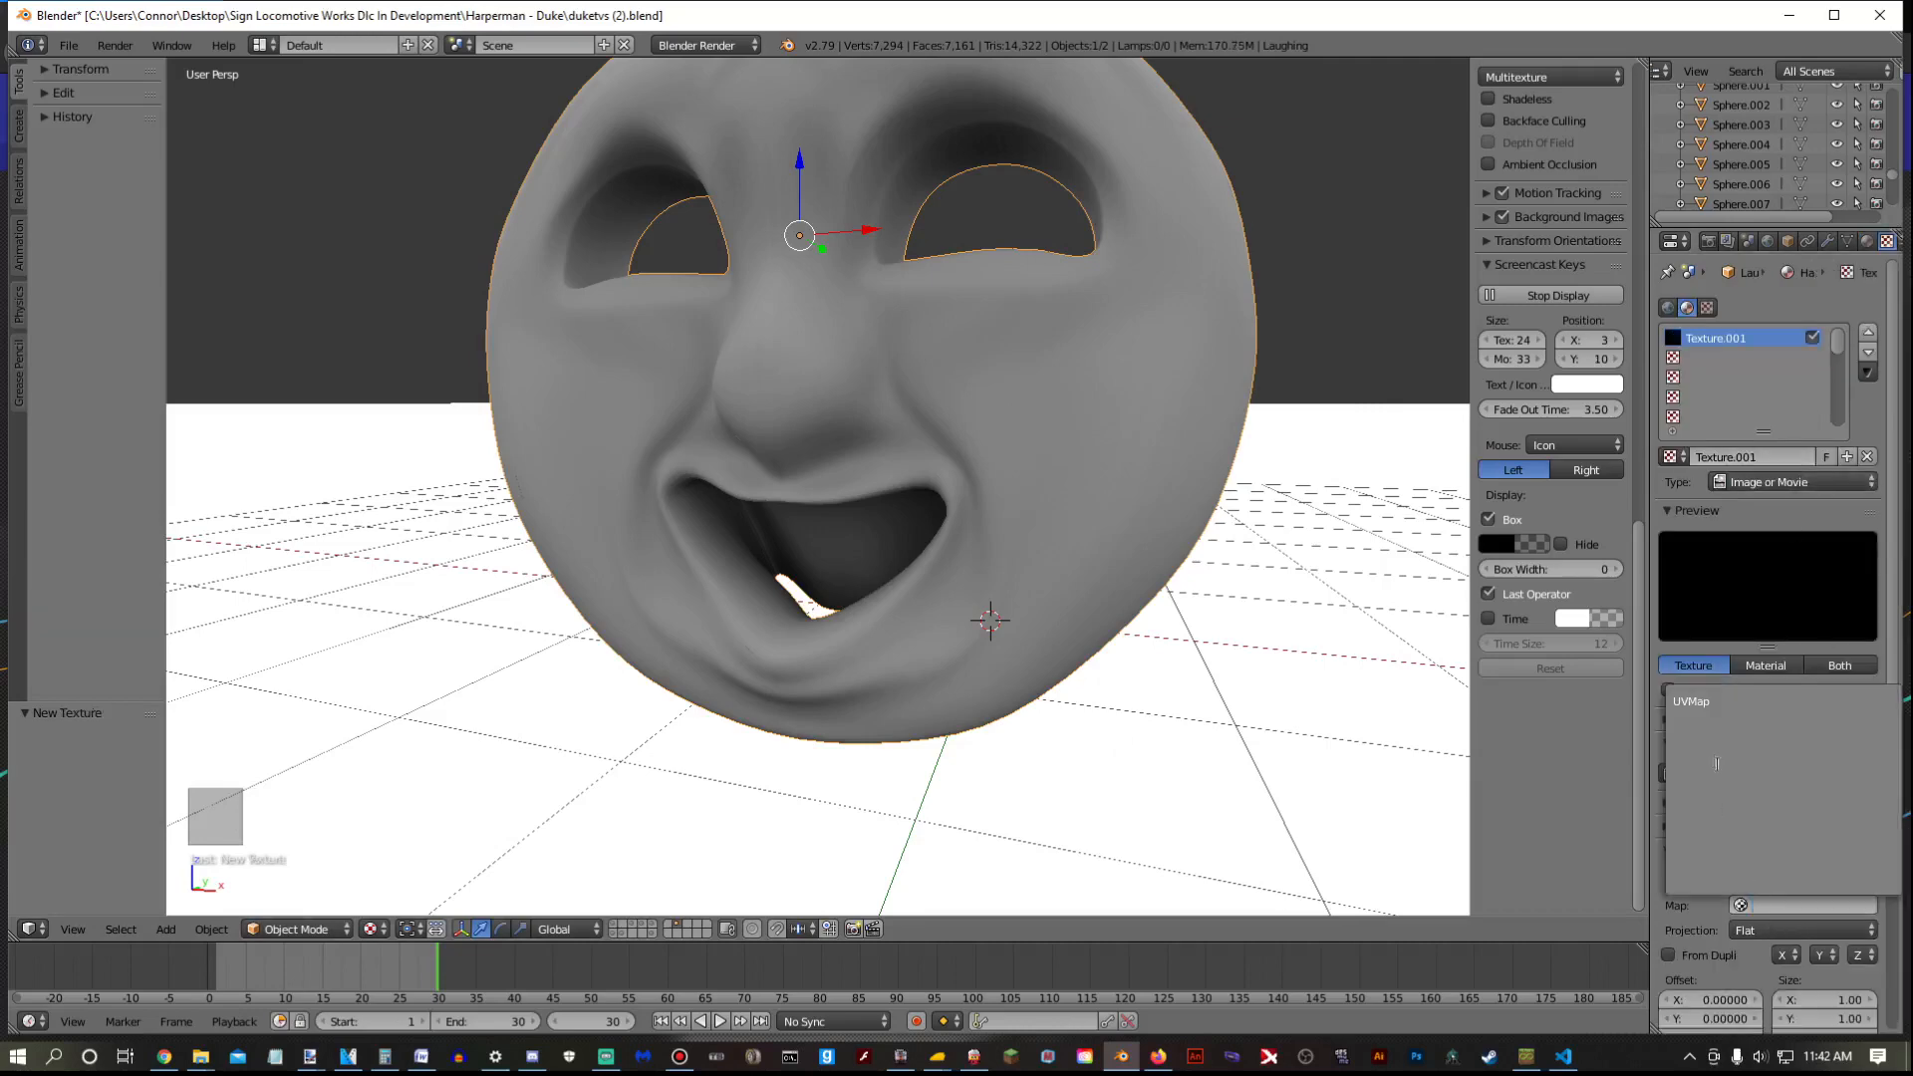
{"action": "left_click", "coordinate": [1833, 774]}
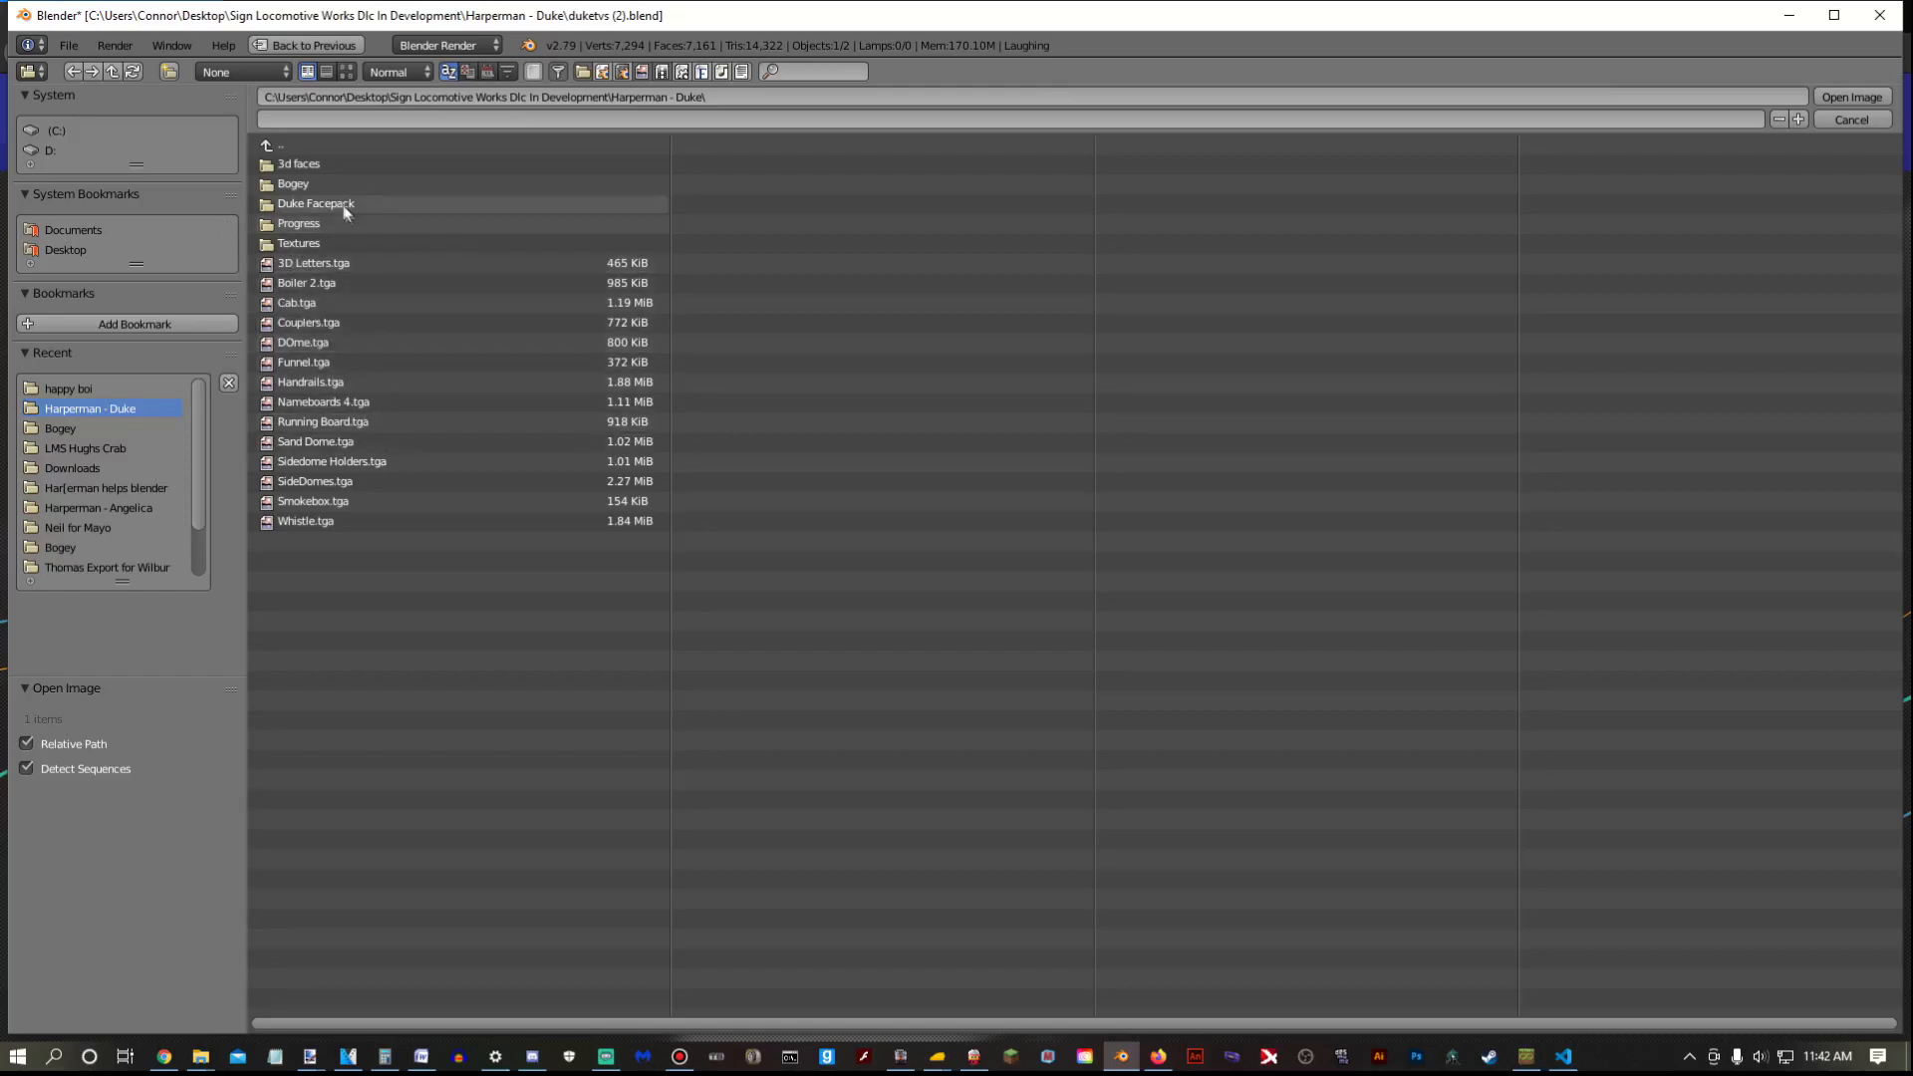
{"action": "left_click", "coordinate": [301, 166]}
{"action": "left_click", "coordinate": [302, 169]}
{"action": "double_click", "coordinate": [319, 185]}
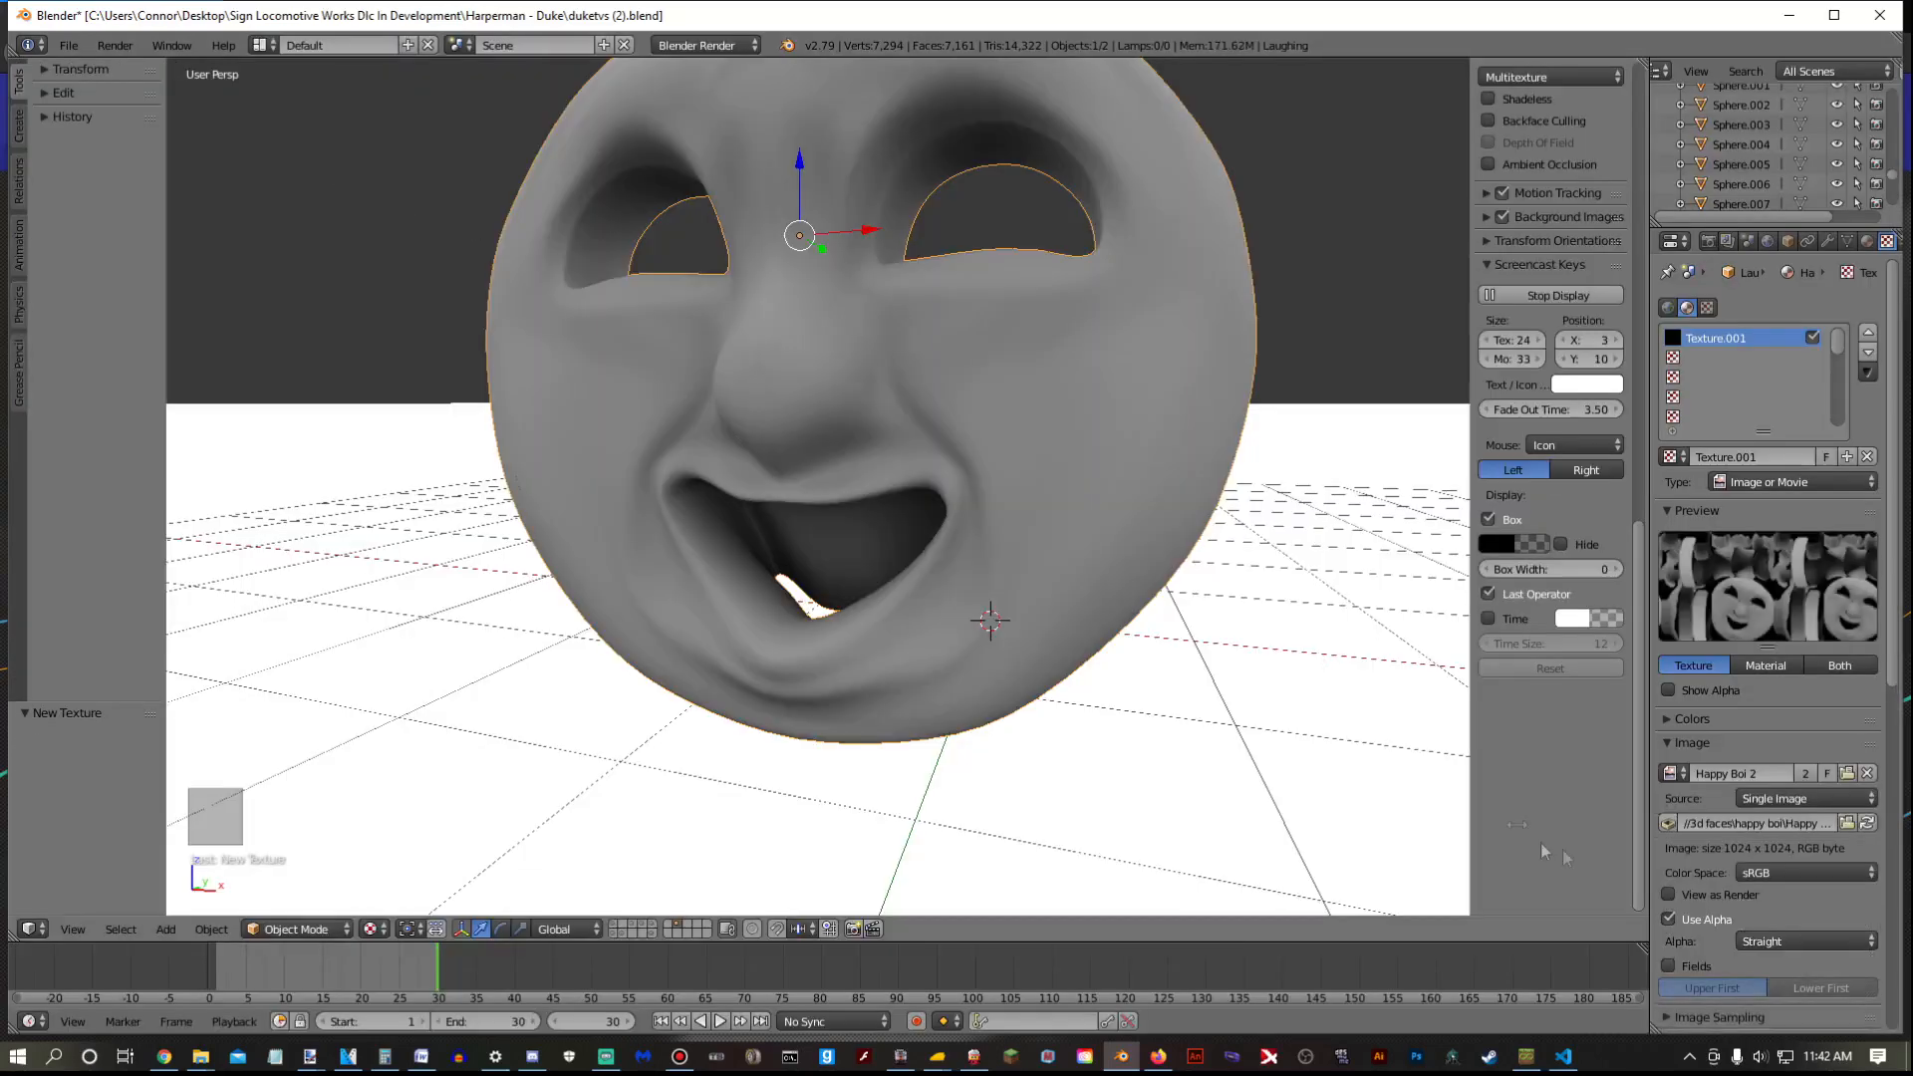
Inspect the face's eyes, mouth and chin from several angles above the plane
{"action": "scroll", "coordinate": [900, 670], "scroll_direction": "down", "scroll_amount": 5}
{"action": "scroll", "coordinate": [900, 669], "scroll_direction": "up", "scroll_amount": 6}
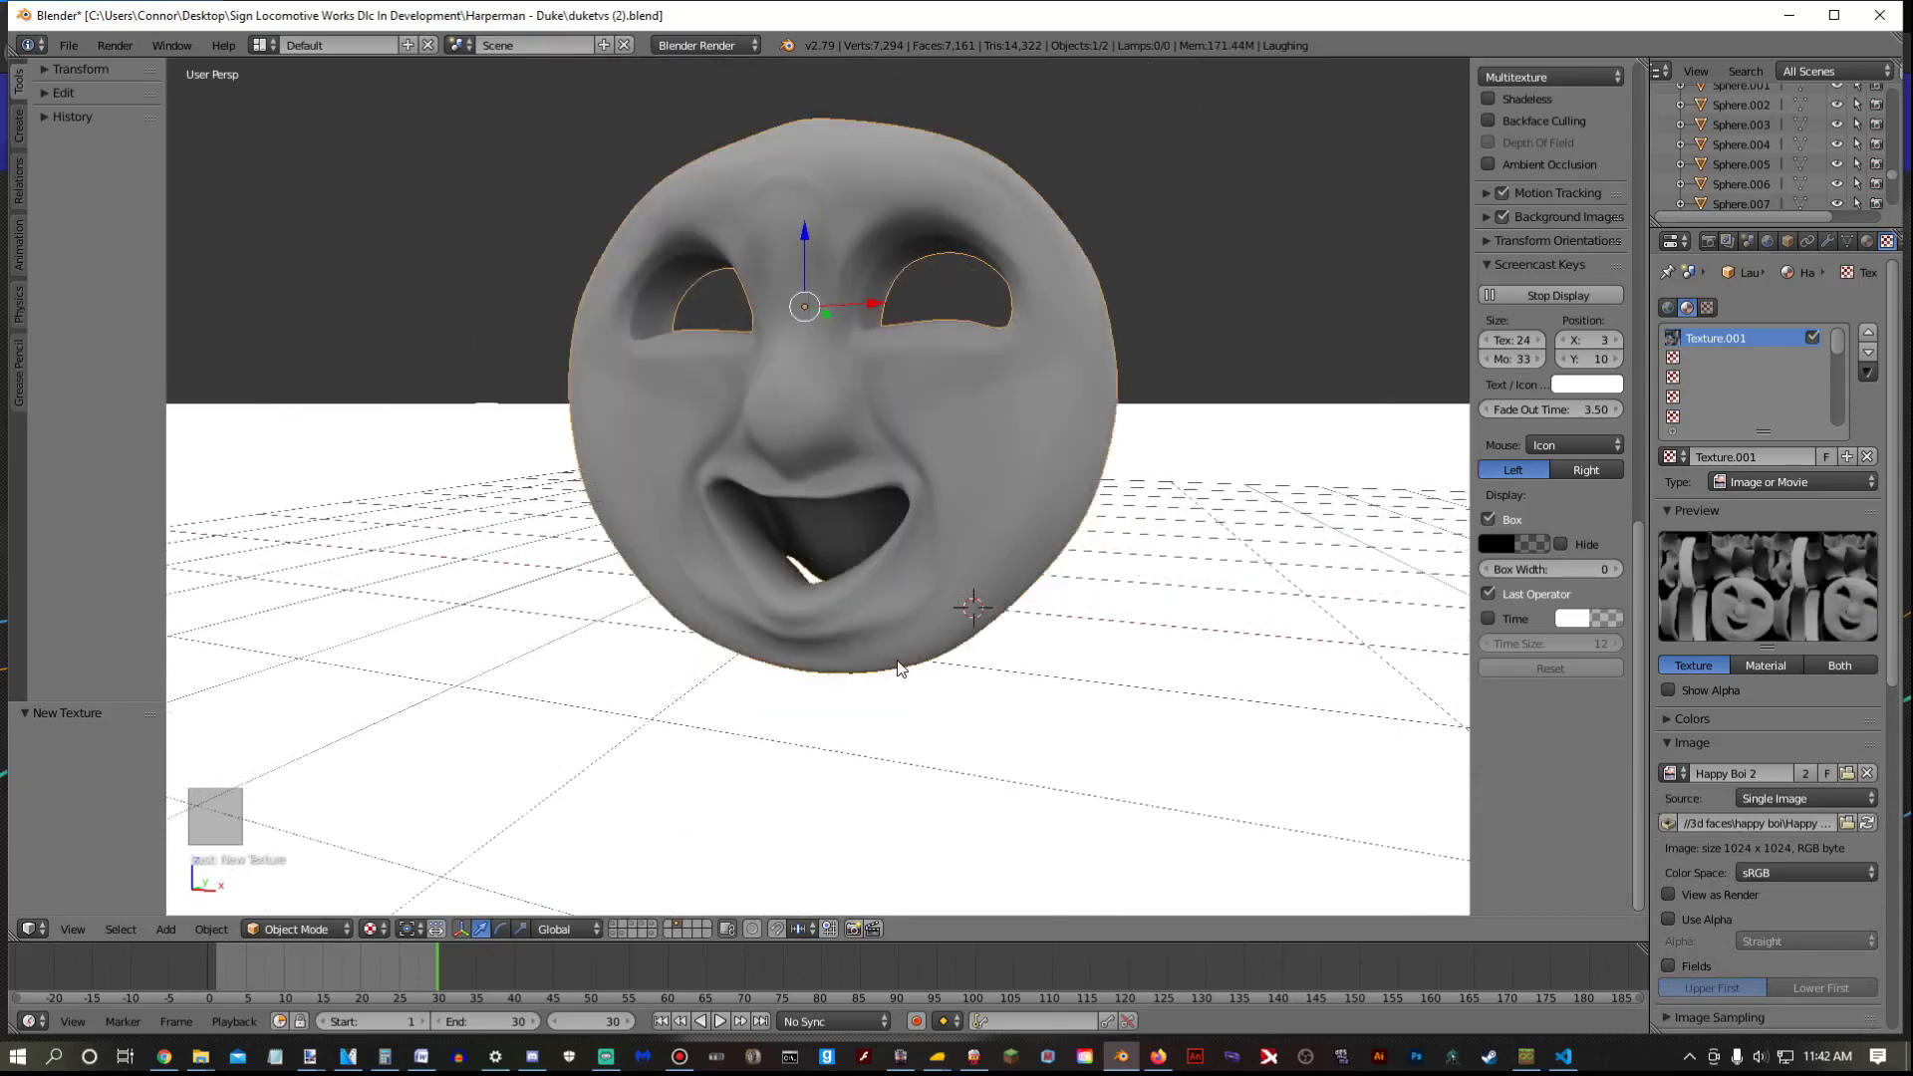
{"action": "scroll", "coordinate": [899, 667], "scroll_direction": "up", "scroll_amount": 2}
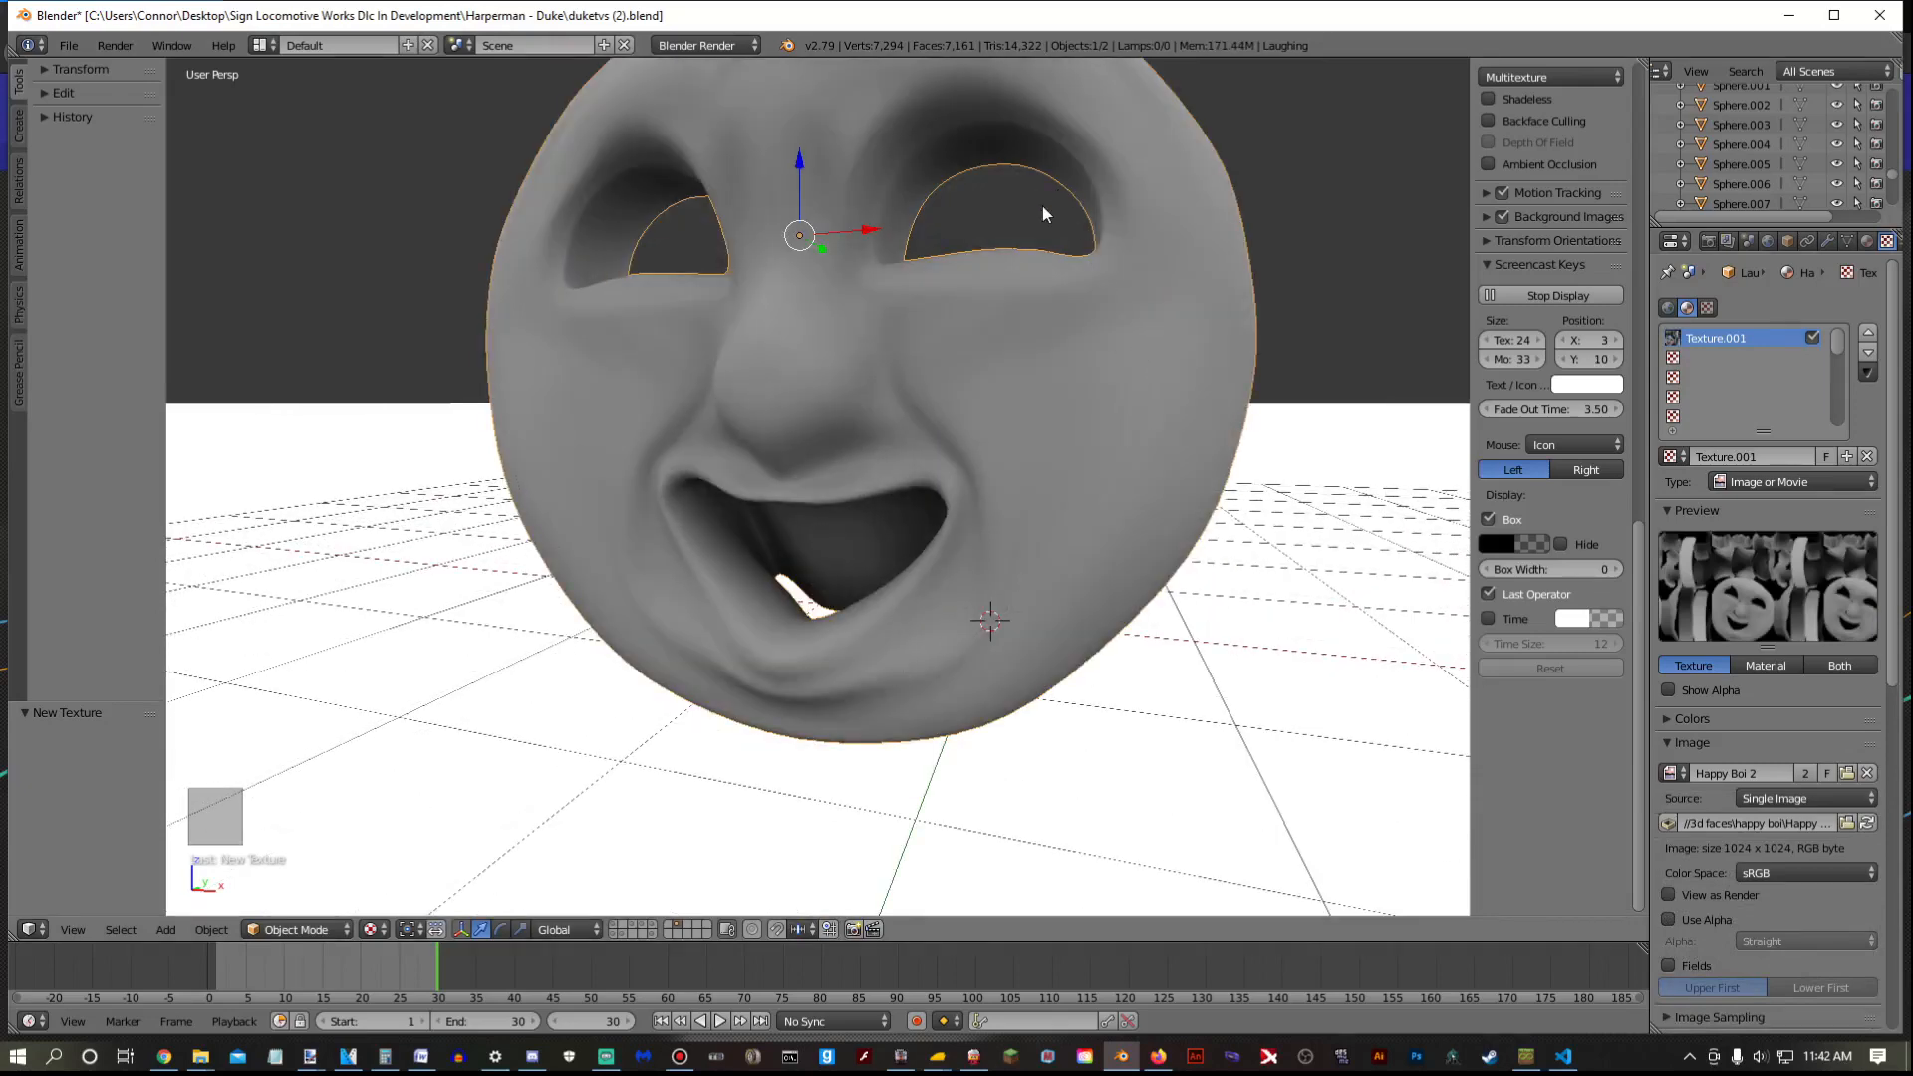
{"action": "middle_click_drag", "start_coordinate": [1042, 206], "coordinate": [883, 248]}
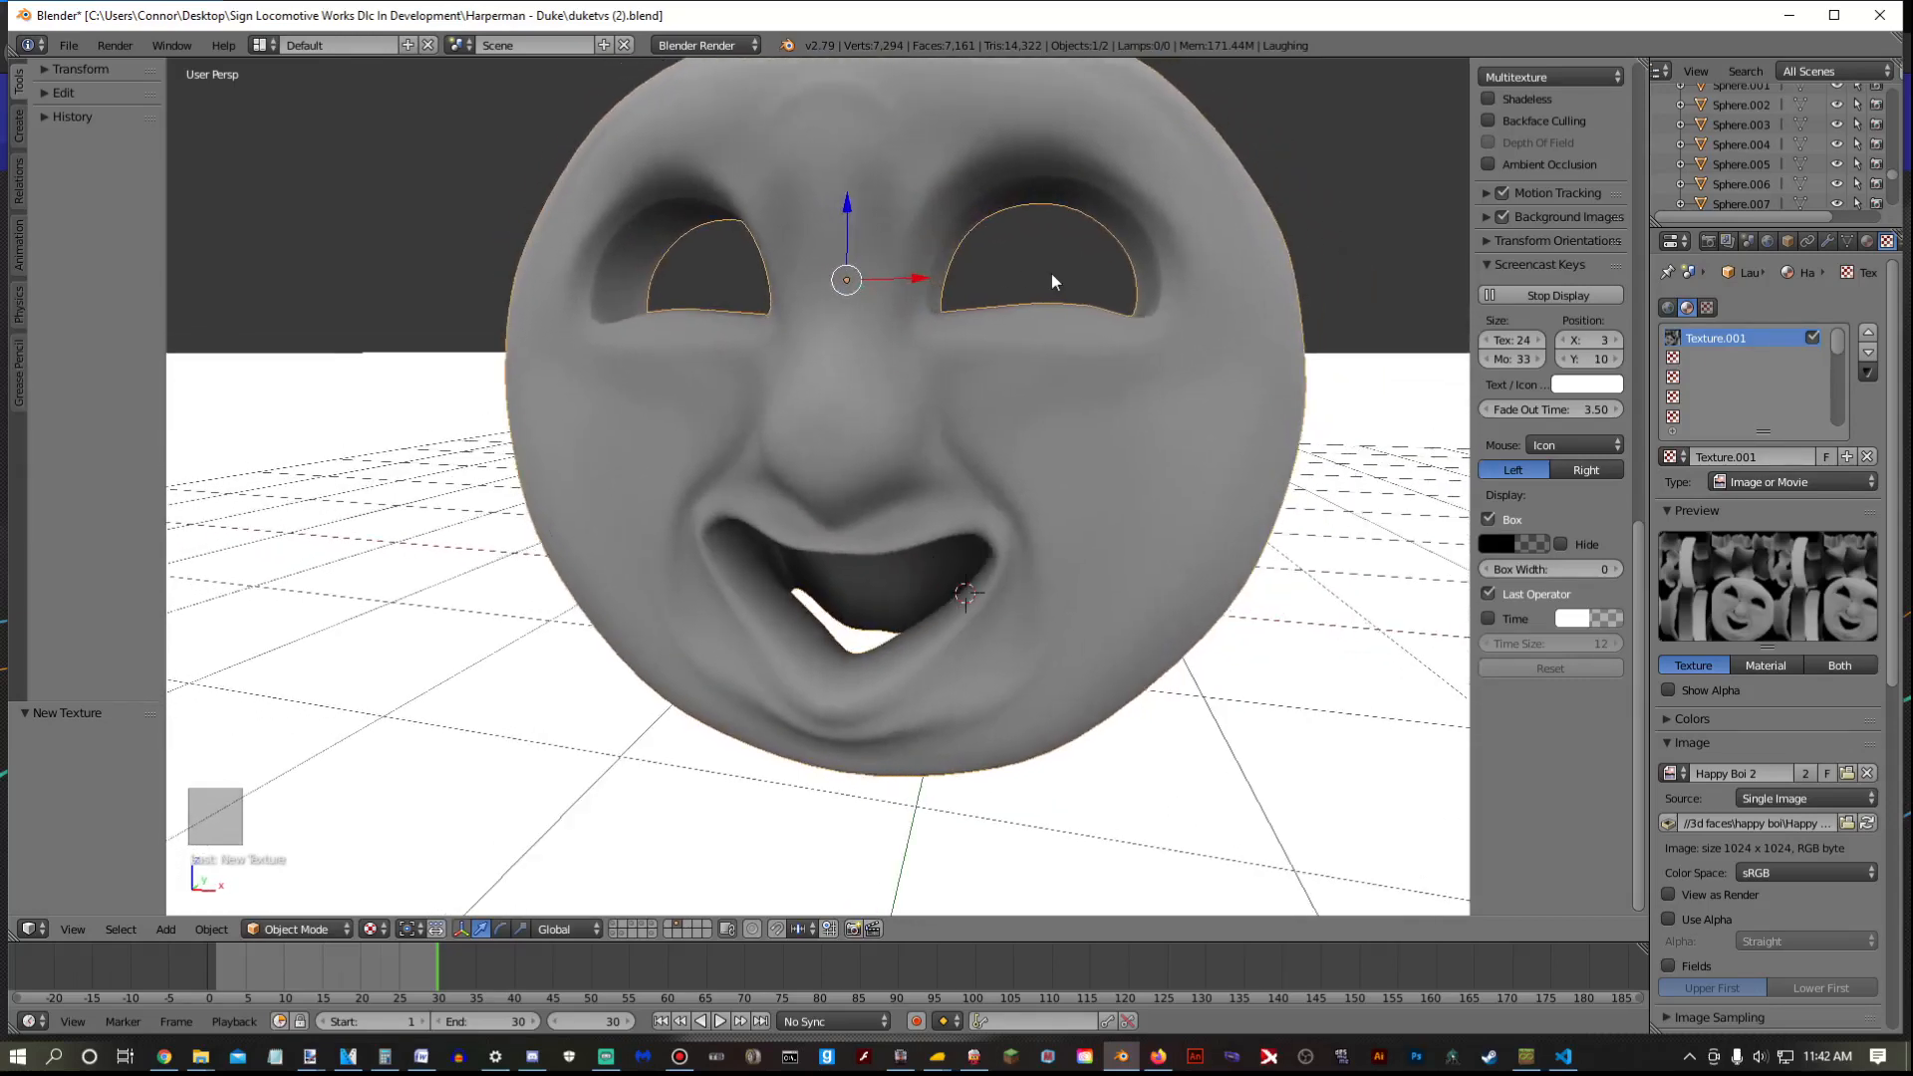
{"action": "middle_click_drag", "start_coordinate": [1187, 281], "coordinate": [1148, 215]}
{"action": "scroll", "coordinate": [1116, 289], "scroll_direction": "down", "scroll_amount": 5}
{"action": "scroll", "coordinate": [980, 453], "scroll_direction": "up", "scroll_amount": 6}
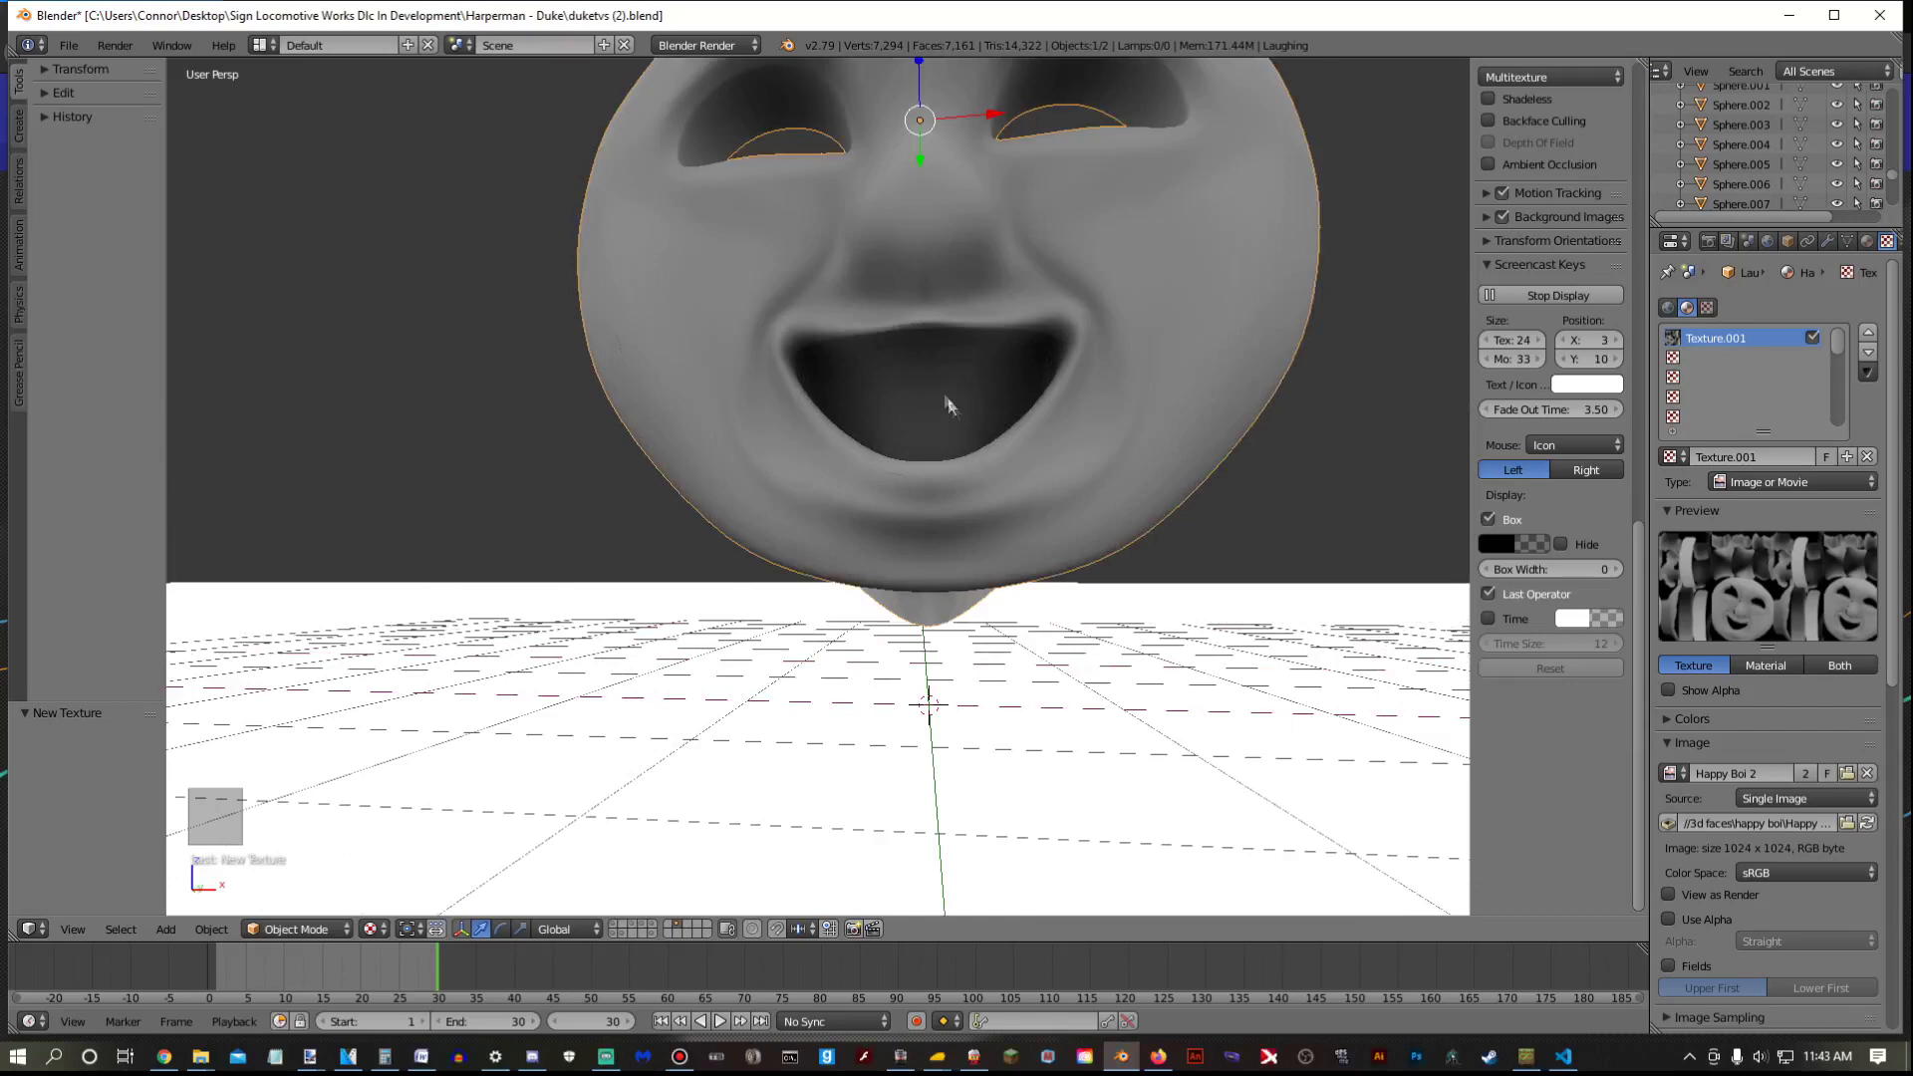
{"action": "middle_click_drag", "start_coordinate": [1139, 432], "coordinate": [1045, 287]}
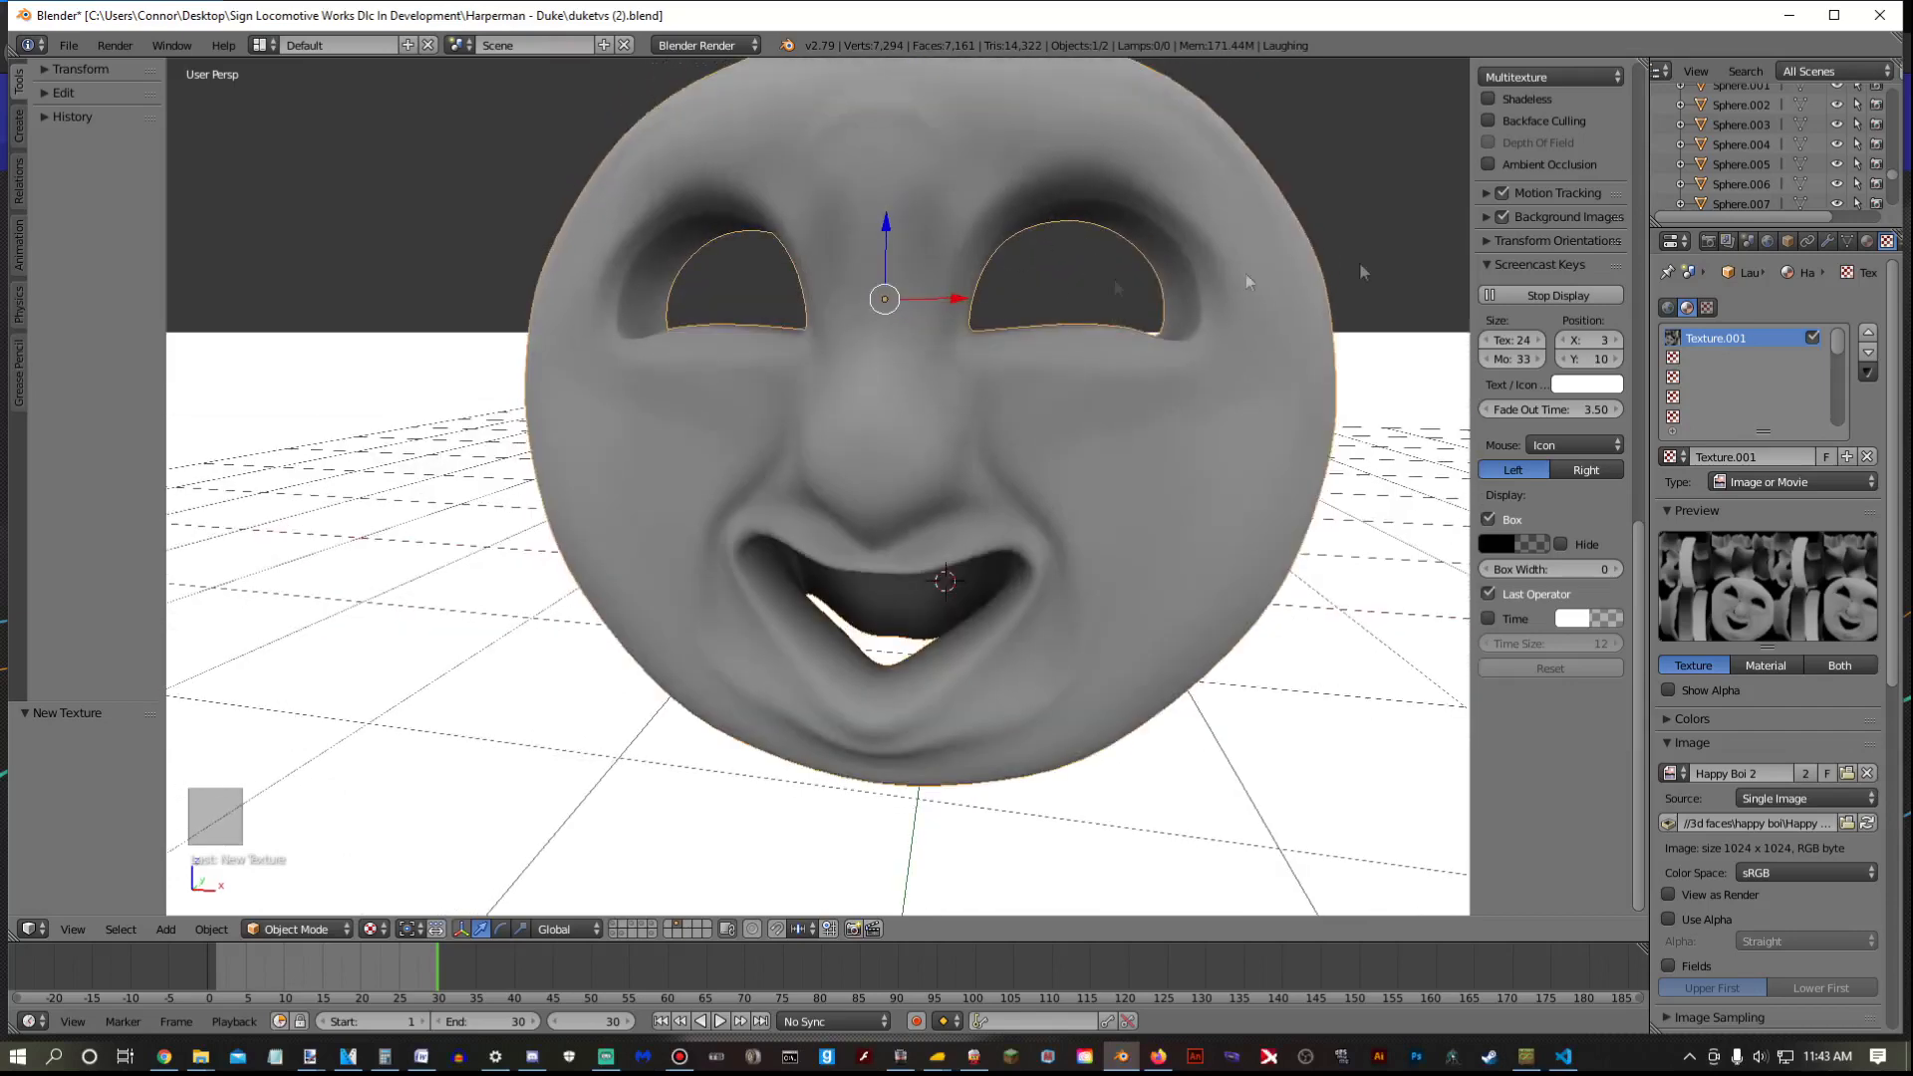
Examine the face's overall shading above the plane from a distance and the mouth area up close
{"action": "middle_click_drag", "start_coordinate": [973, 282], "coordinate": [934, 310]}
{"action": "scroll", "coordinate": [921, 363], "scroll_direction": "down", "scroll_amount": 8}
{"action": "scroll", "coordinate": [701, 376], "scroll_direction": "up", "scroll_amount": 8}
{"action": "scroll", "coordinate": [701, 375], "scroll_direction": "down", "scroll_amount": 5}
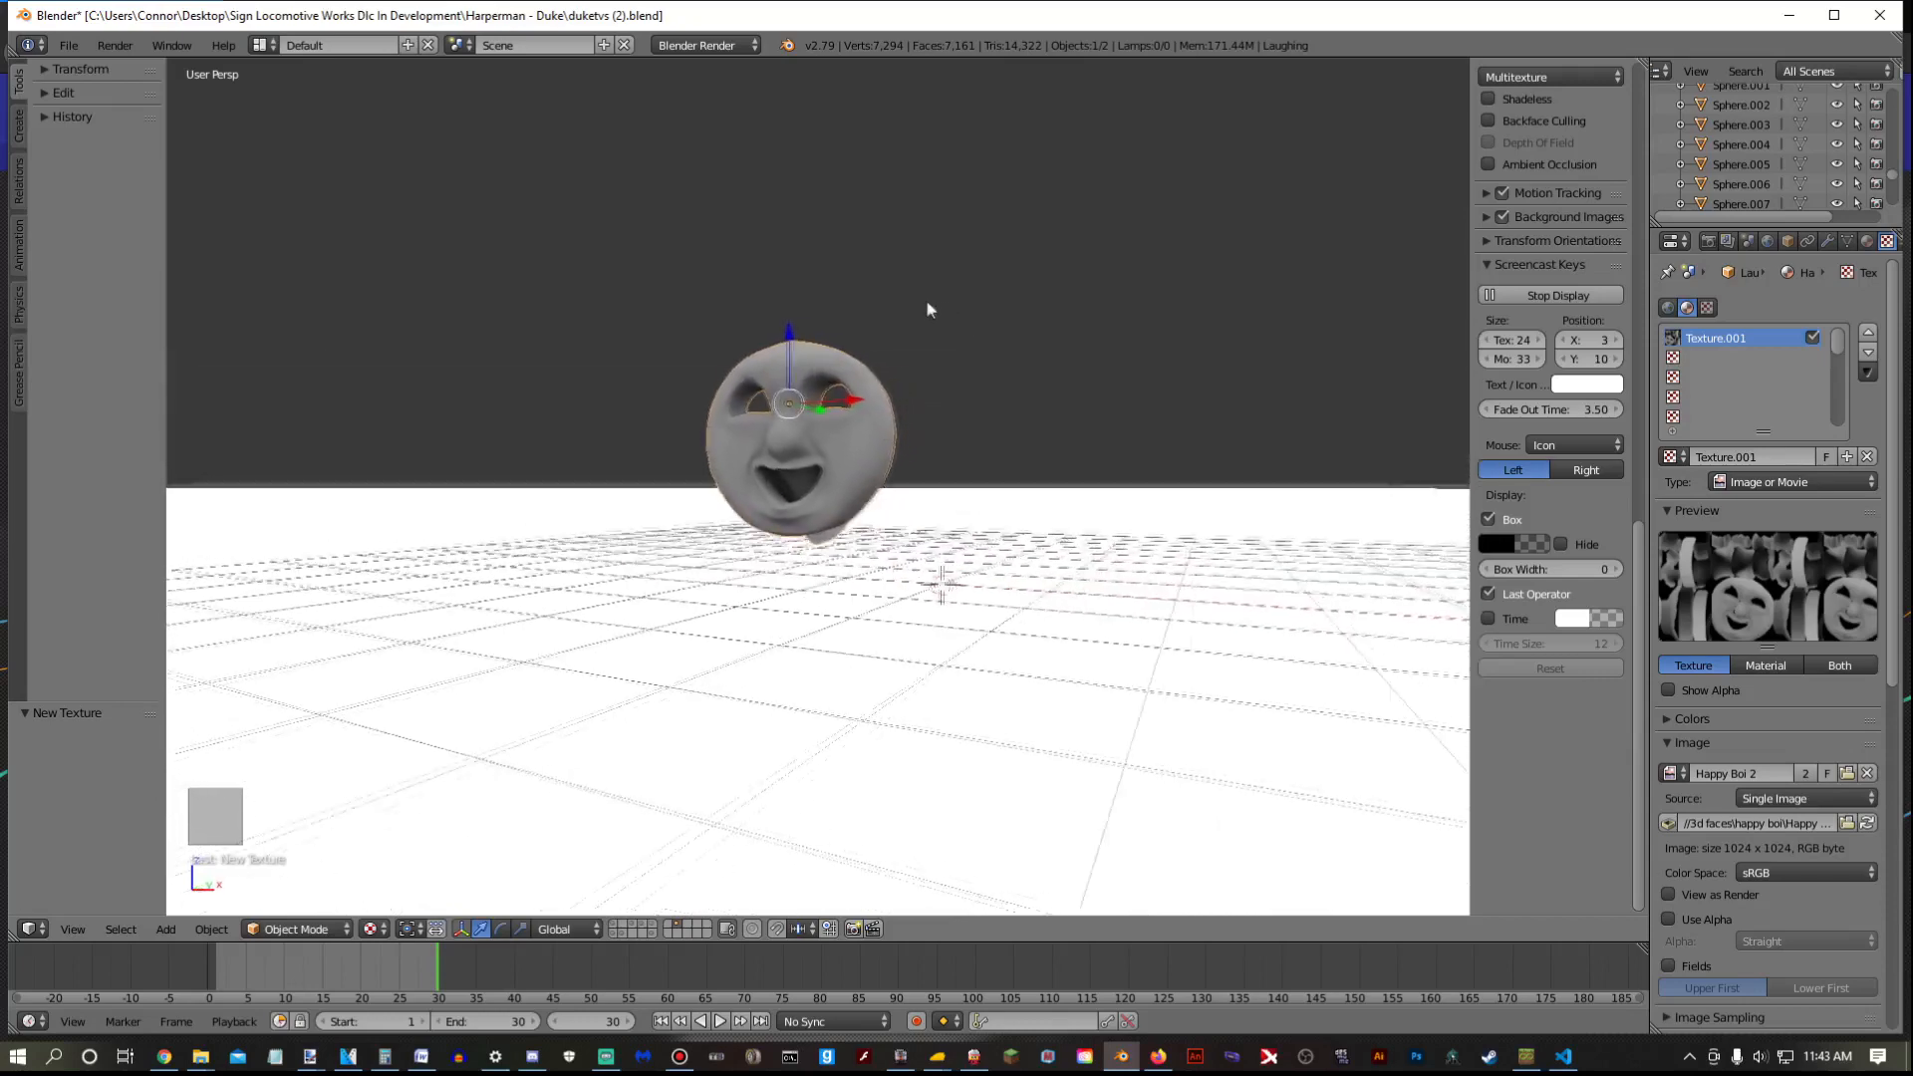
{"action": "scroll", "coordinate": [926, 309], "scroll_direction": "up", "scroll_amount": 2}
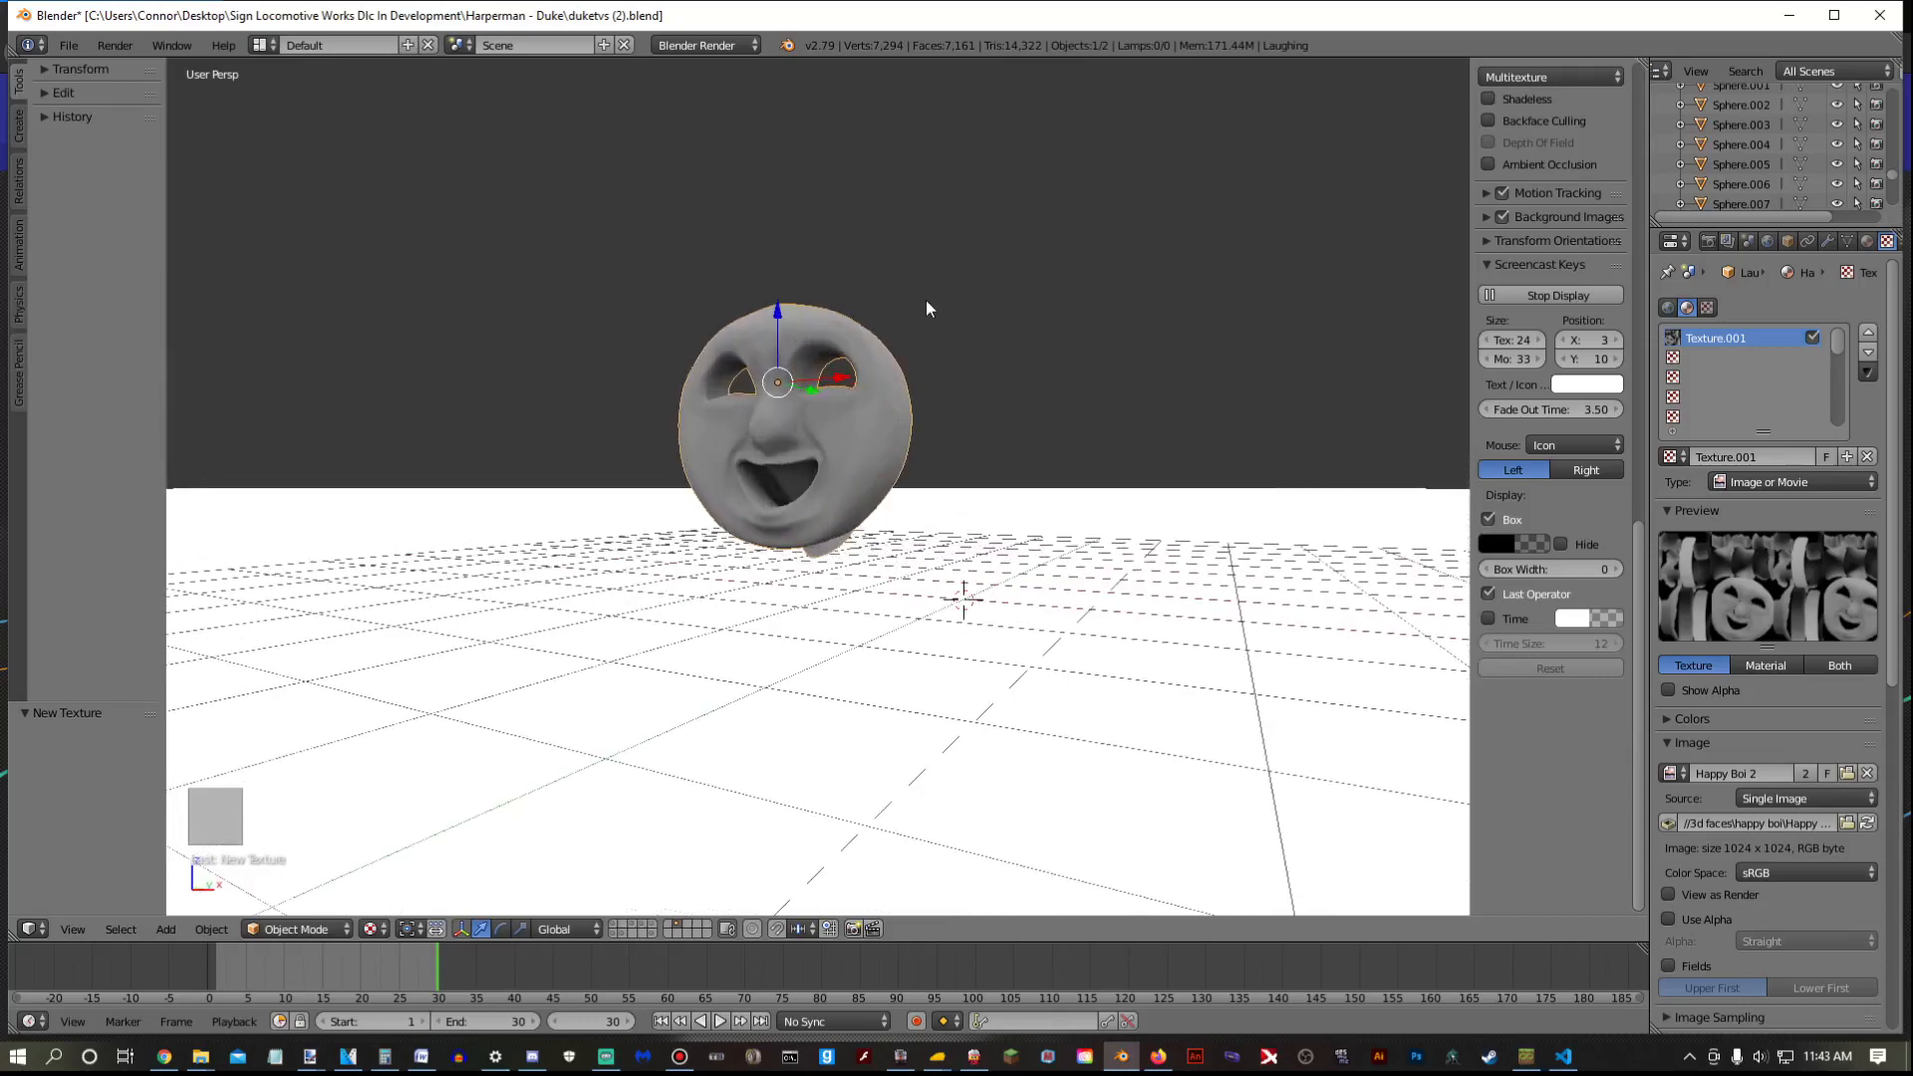
{"action": "scroll", "coordinate": [926, 309], "scroll_direction": "up", "scroll_amount": 1}
{"action": "scroll", "coordinate": [927, 308], "scroll_direction": "up", "scroll_amount": 5}
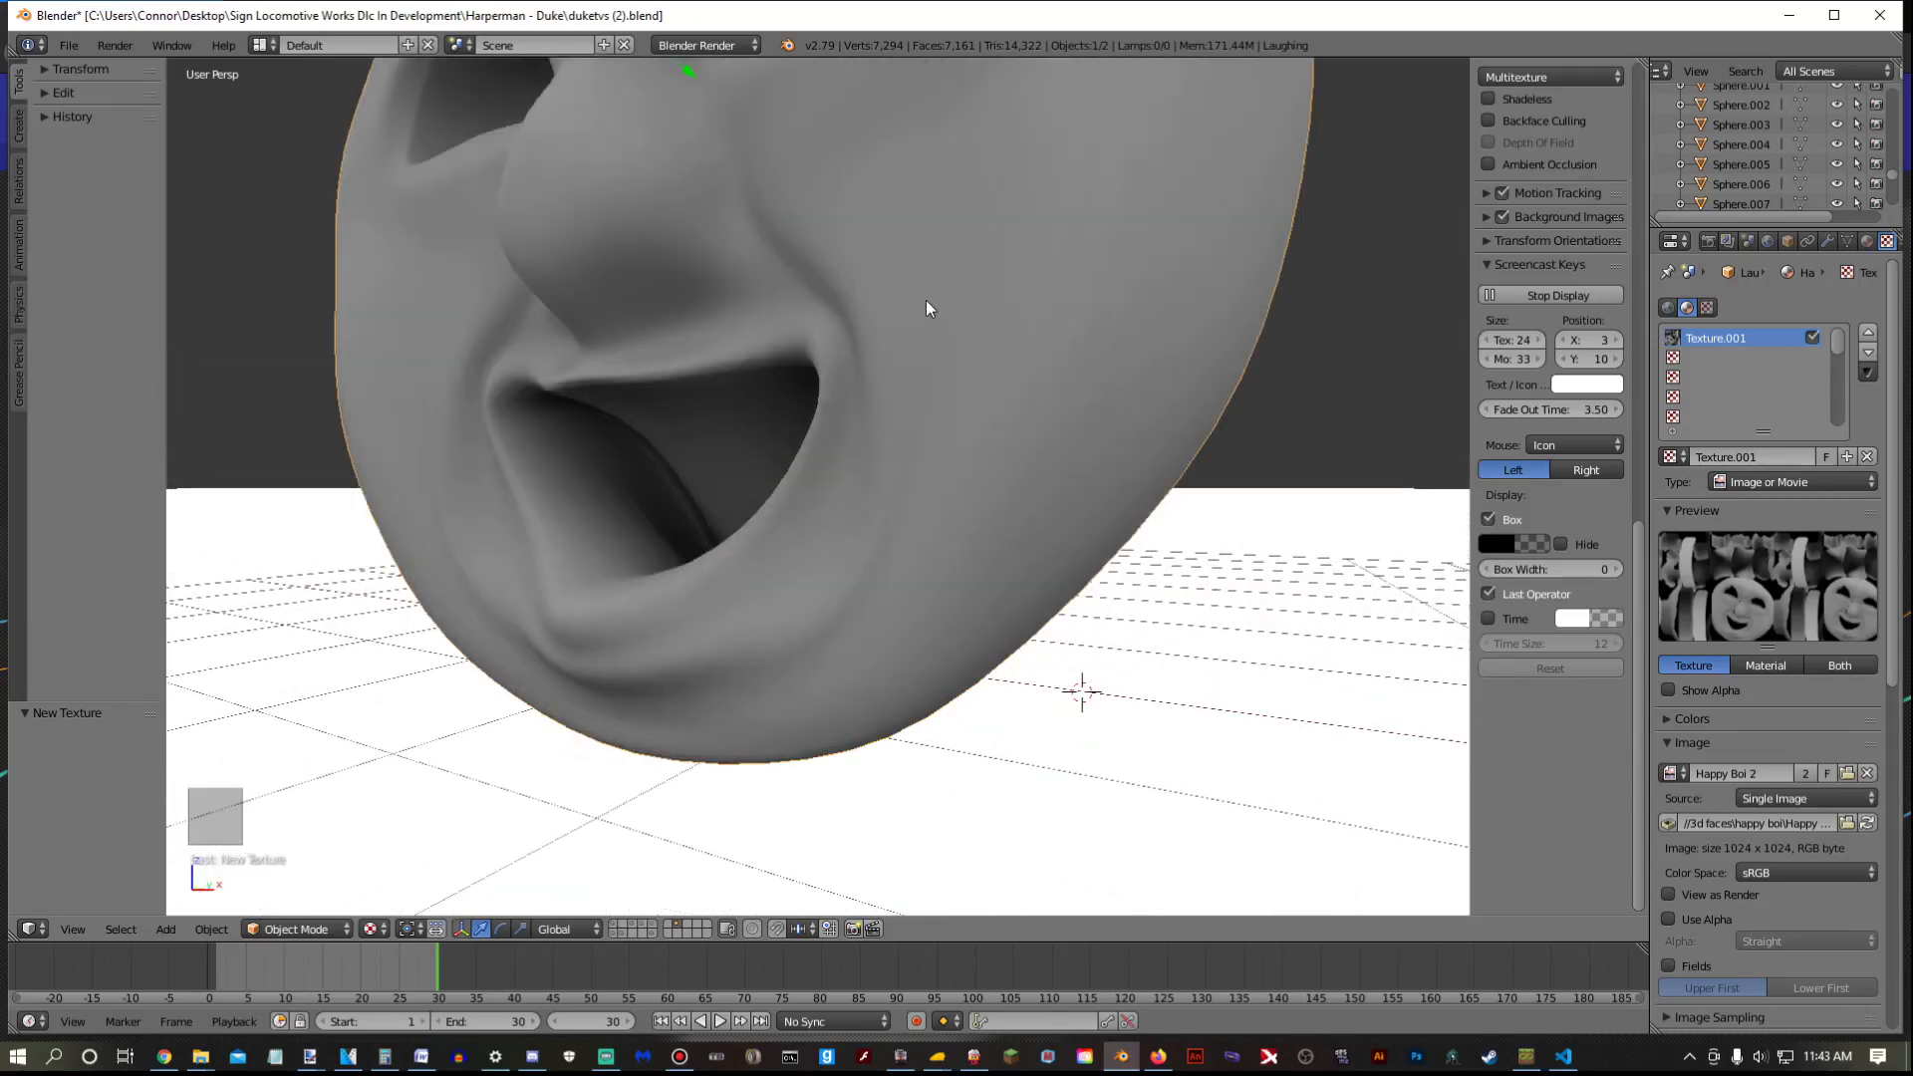
{"action": "scroll", "coordinate": [925, 301], "scroll_direction": "down", "scroll_amount": 7}
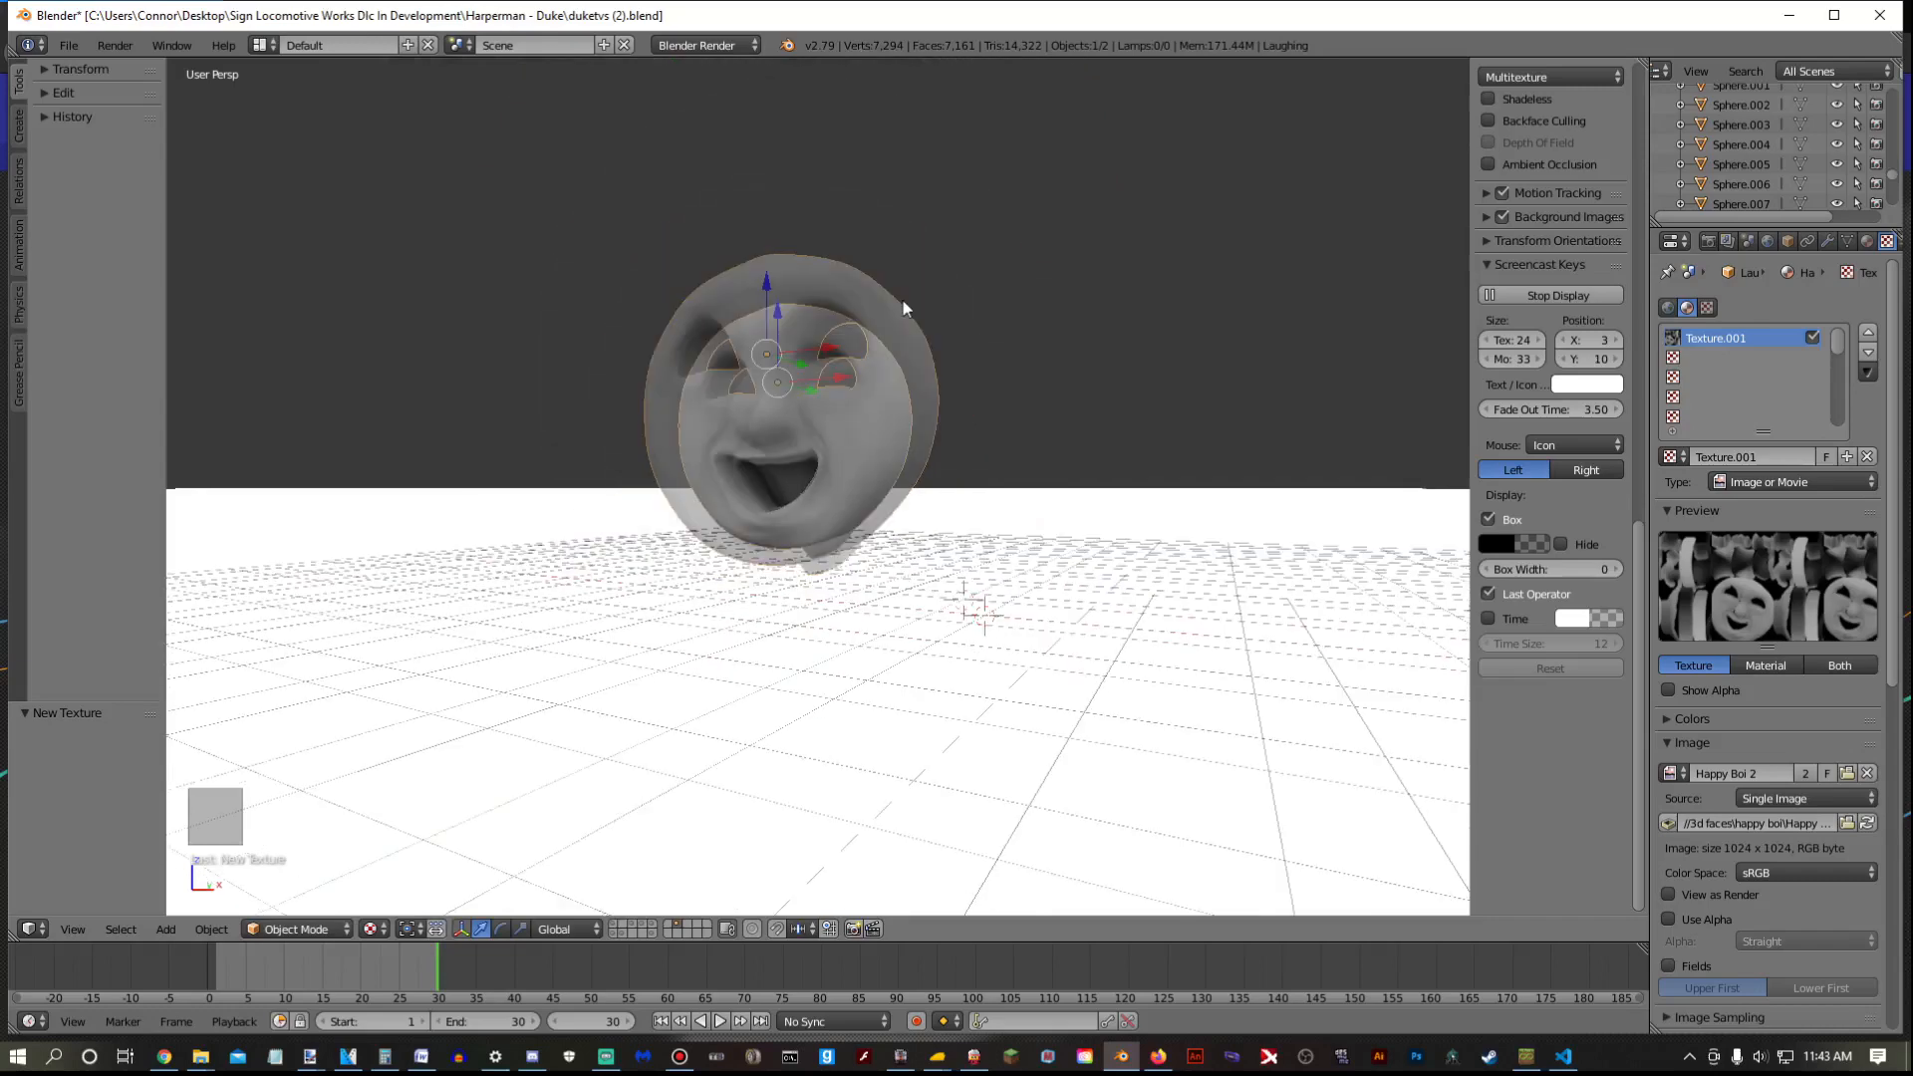
Start a new empty scene and add a cylinder with 32 vertices, radius 1.000 and depth 2.000
{"action": "left_click", "coordinate": [70, 46]}
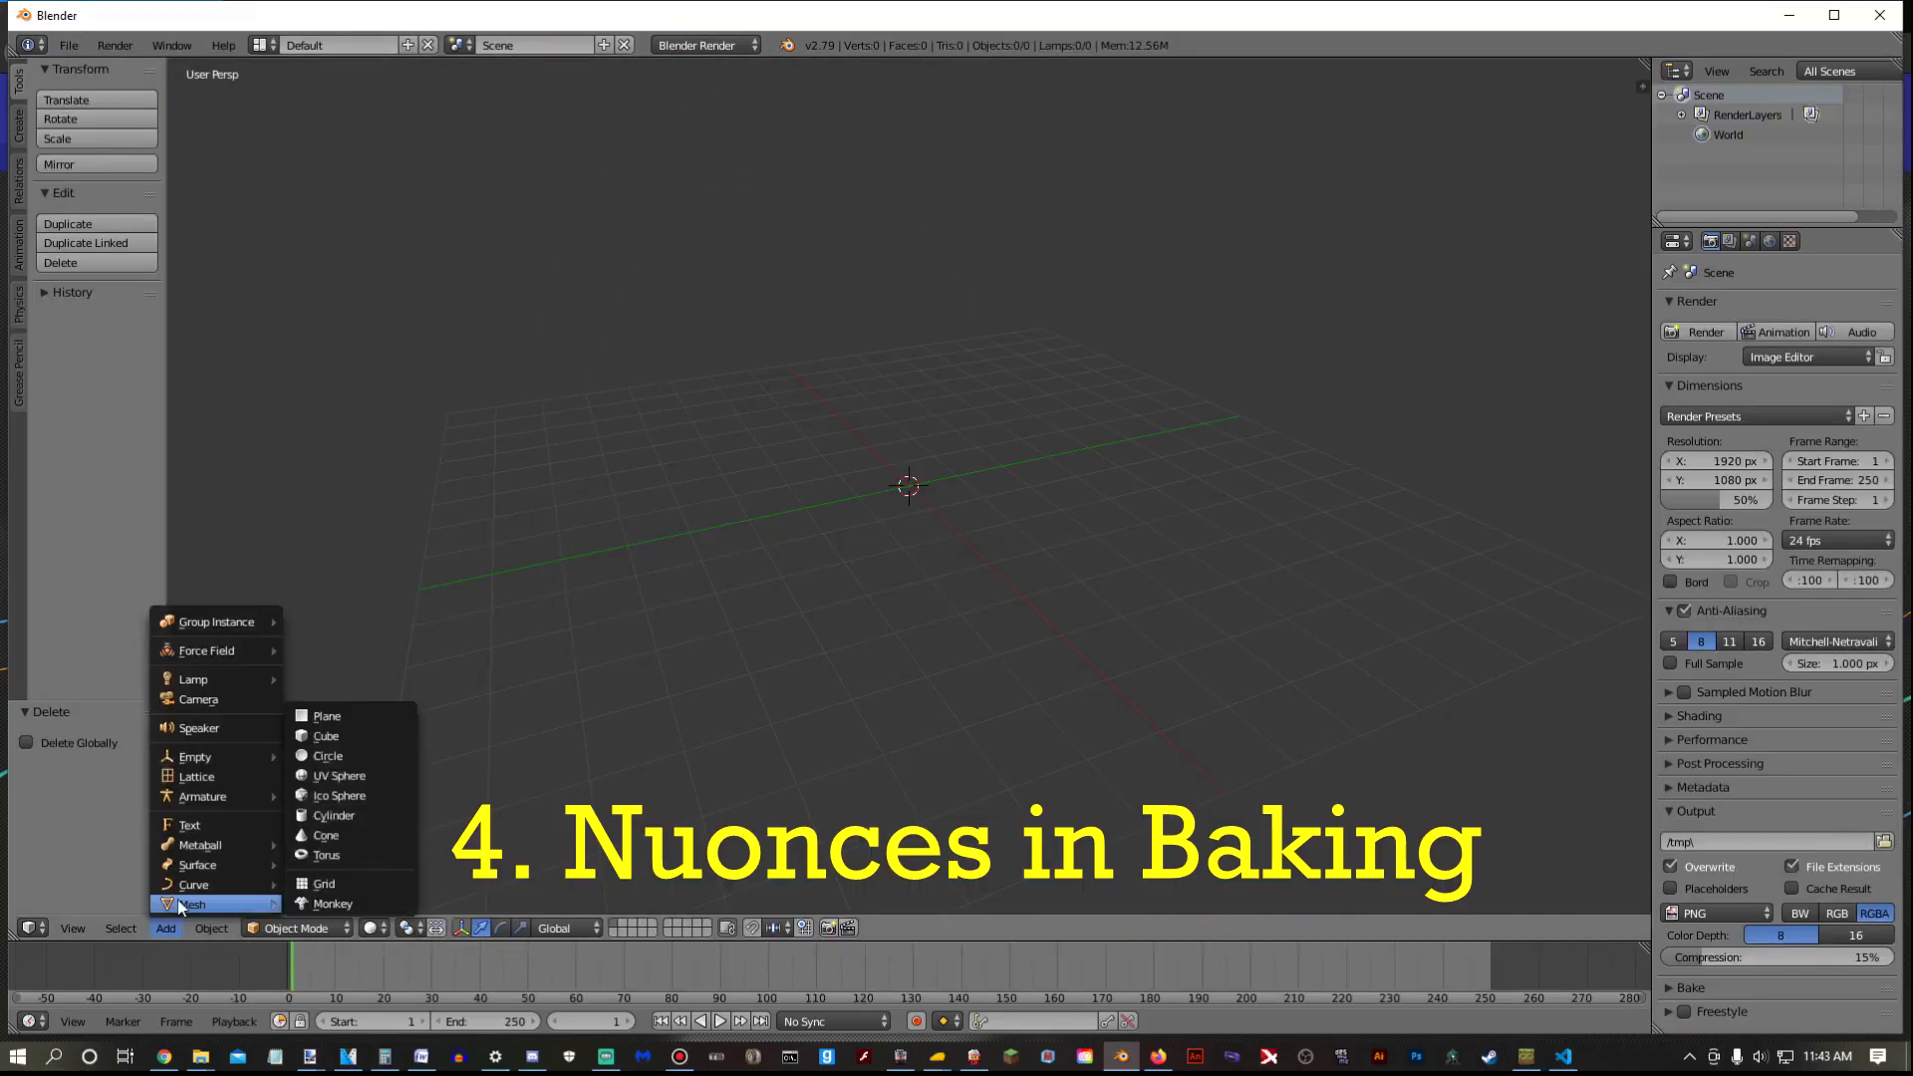
{"action": "left_click", "coordinate": [334, 815]}
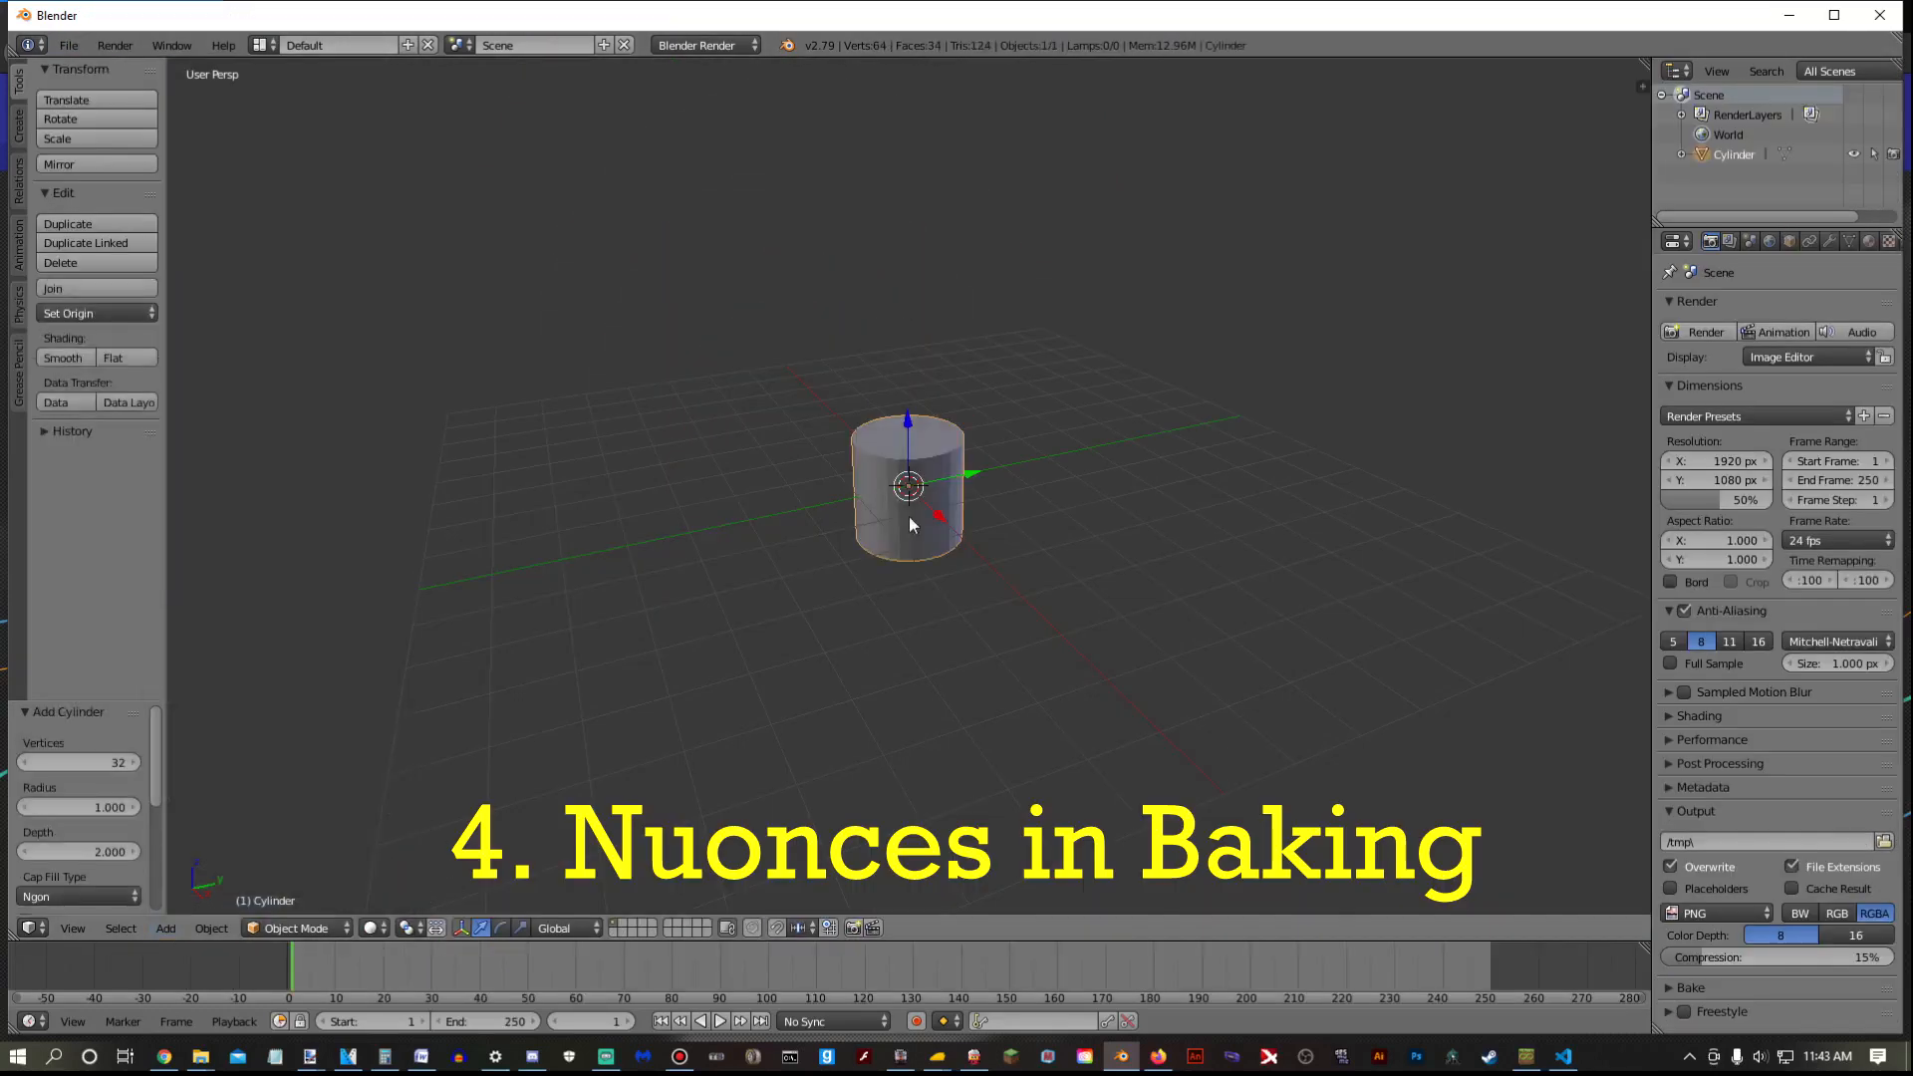
{"action": "key", "text": "KP_3"}
{"action": "key", "text": "KP_5"}
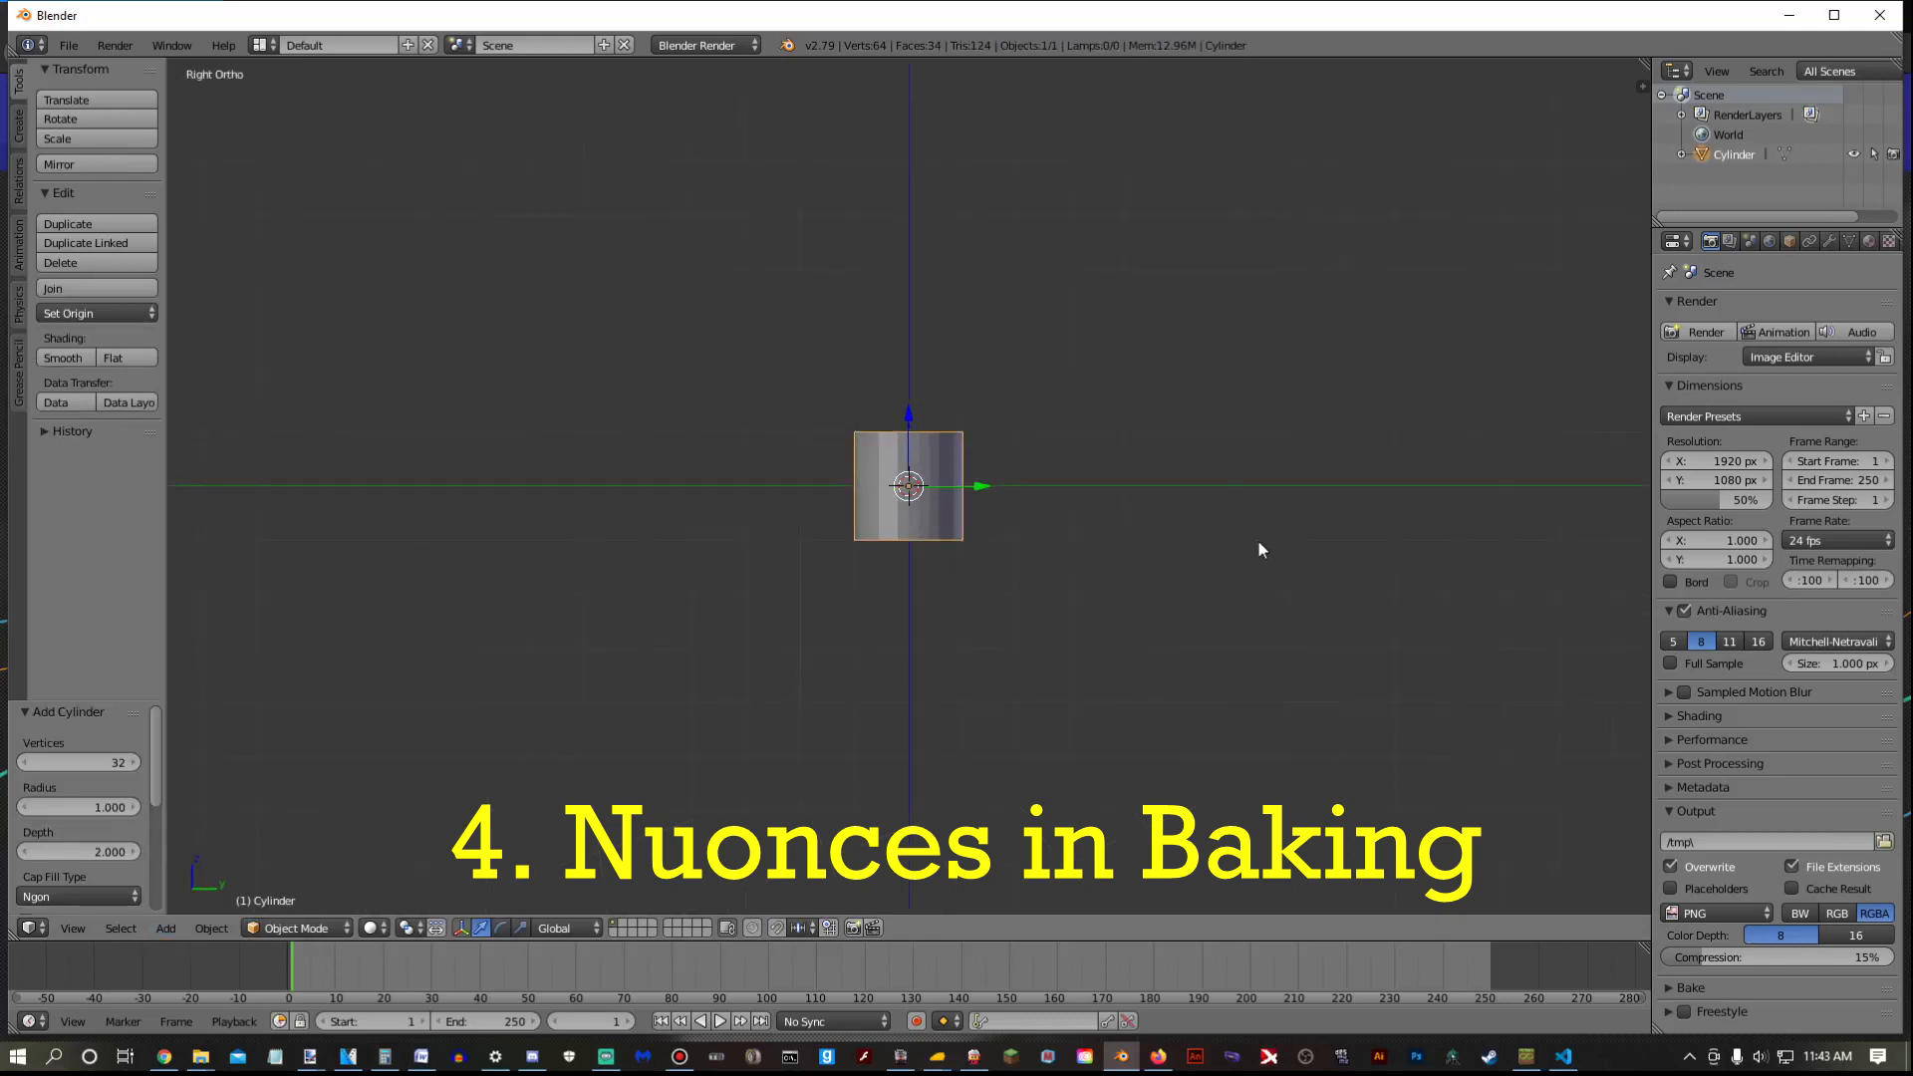
Rotate the cylinder about -85° in the right orthographic view and raise it above the grid
{"action": "key", "text": "r"}
{"action": "left_click", "coordinate": [947, 339]}
{"action": "key", "text": "g"}
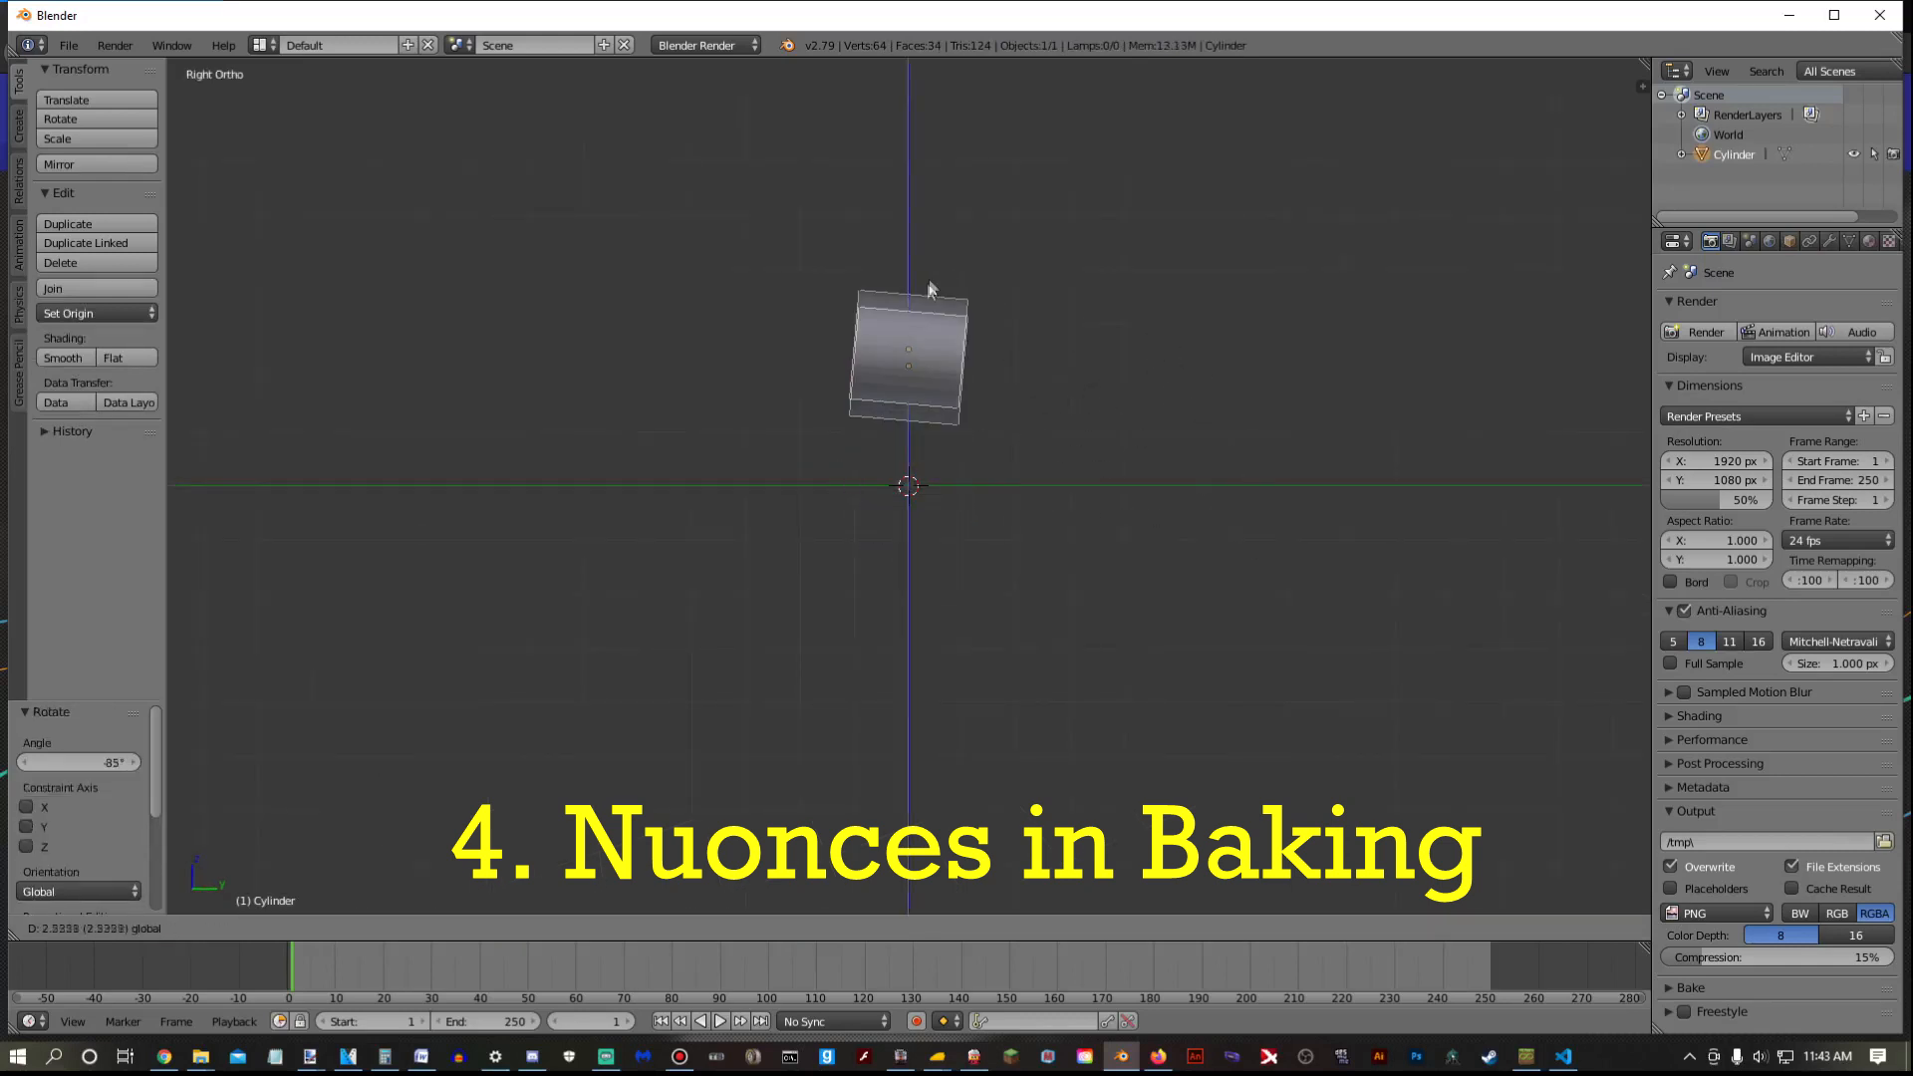
{"action": "left_click", "coordinate": [928, 289]}
Flip all of the cylinder's normals and check its shading in object mode
{"action": "key", "text": "Tab"}
{"action": "key", "text": "w"}
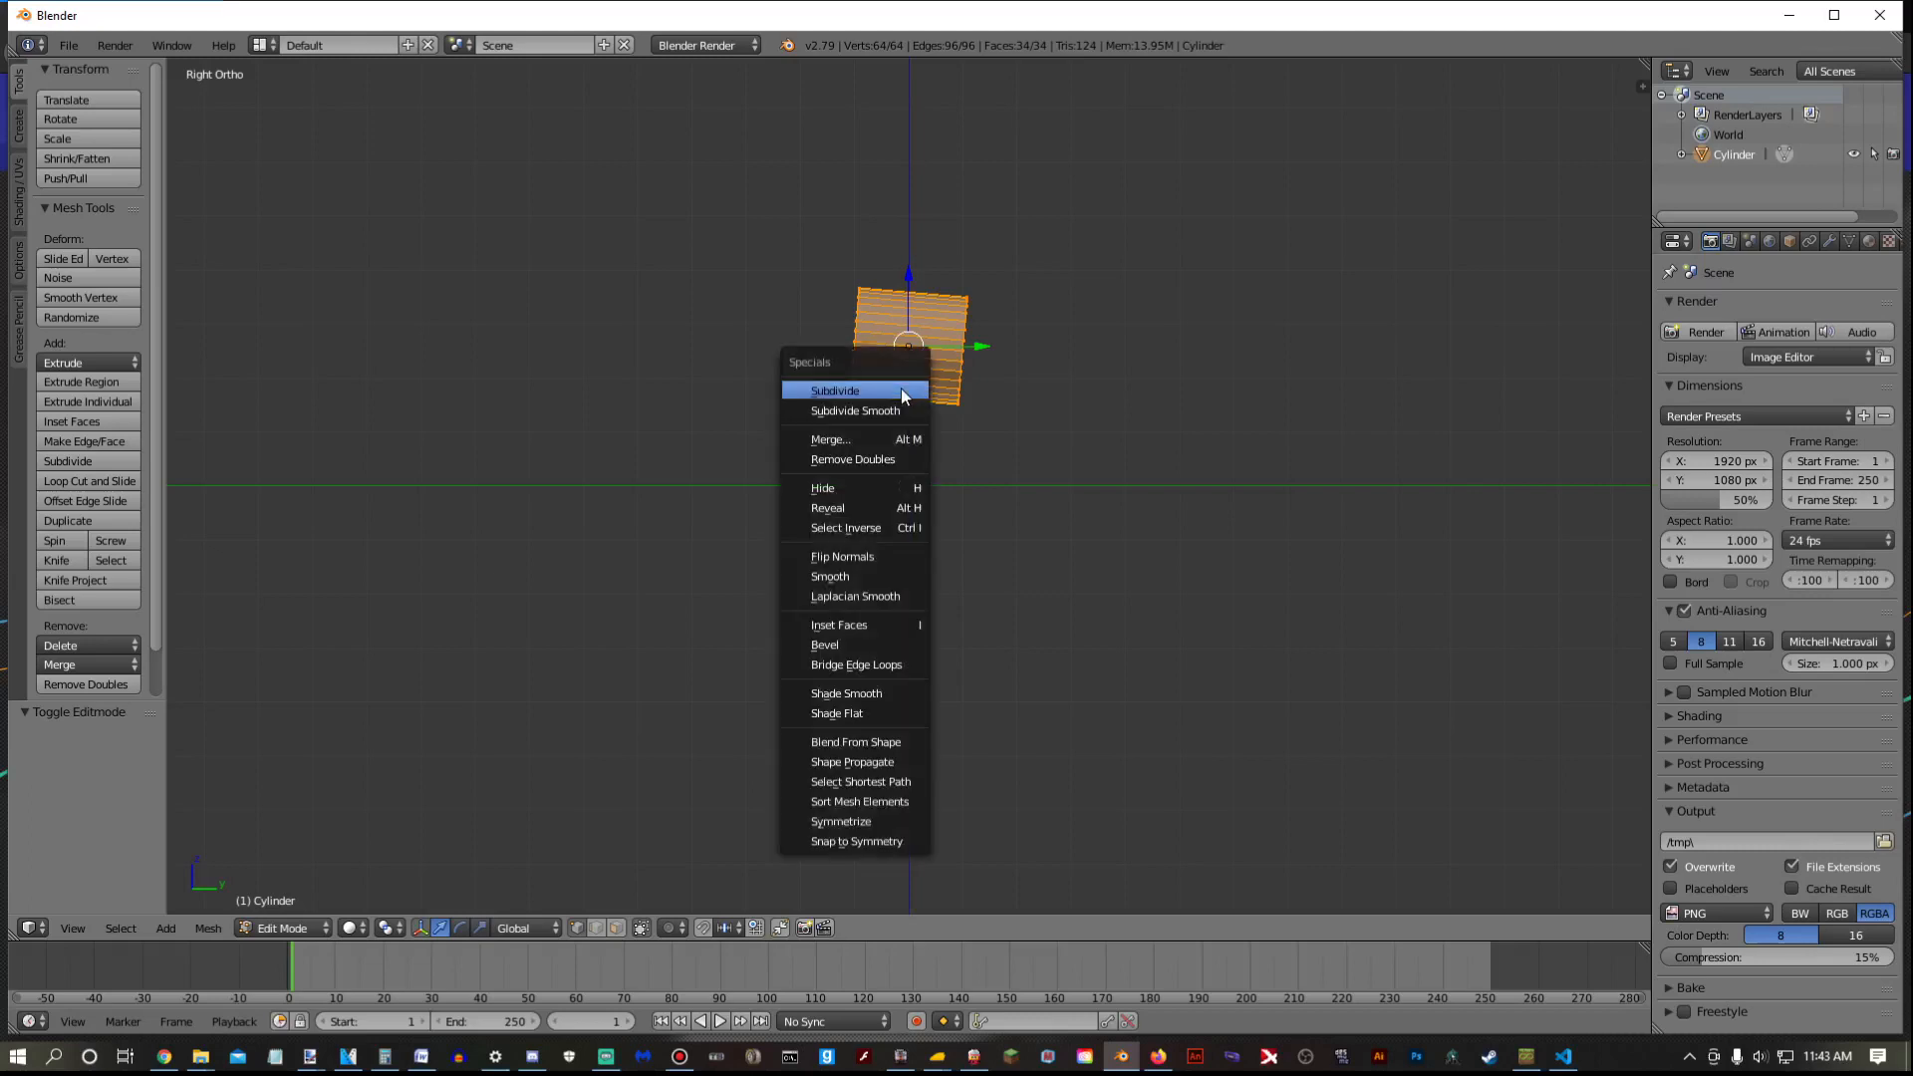
{"action": "left_click", "coordinate": [858, 556]}
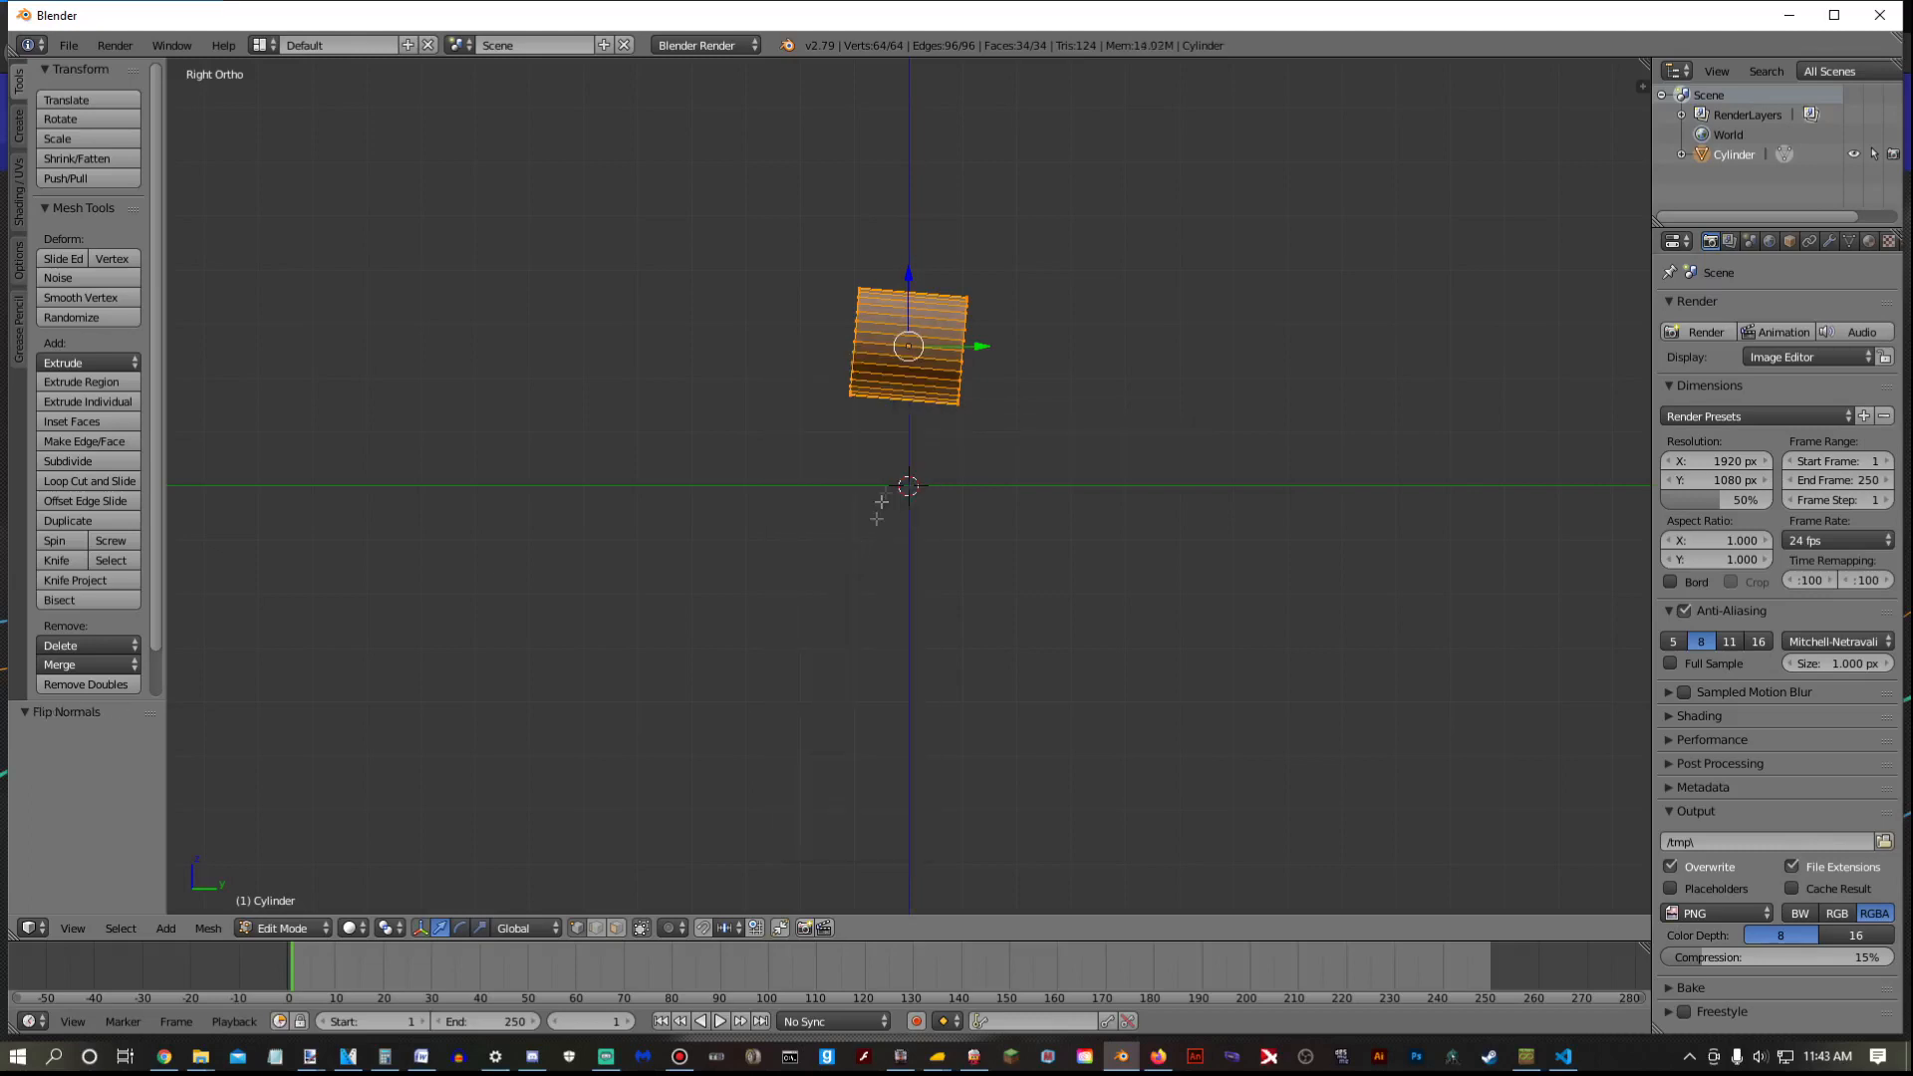
{"action": "key", "text": "Tab"}
{"action": "middle_click_drag", "start_coordinate": [885, 498], "coordinate": [999, 445]}
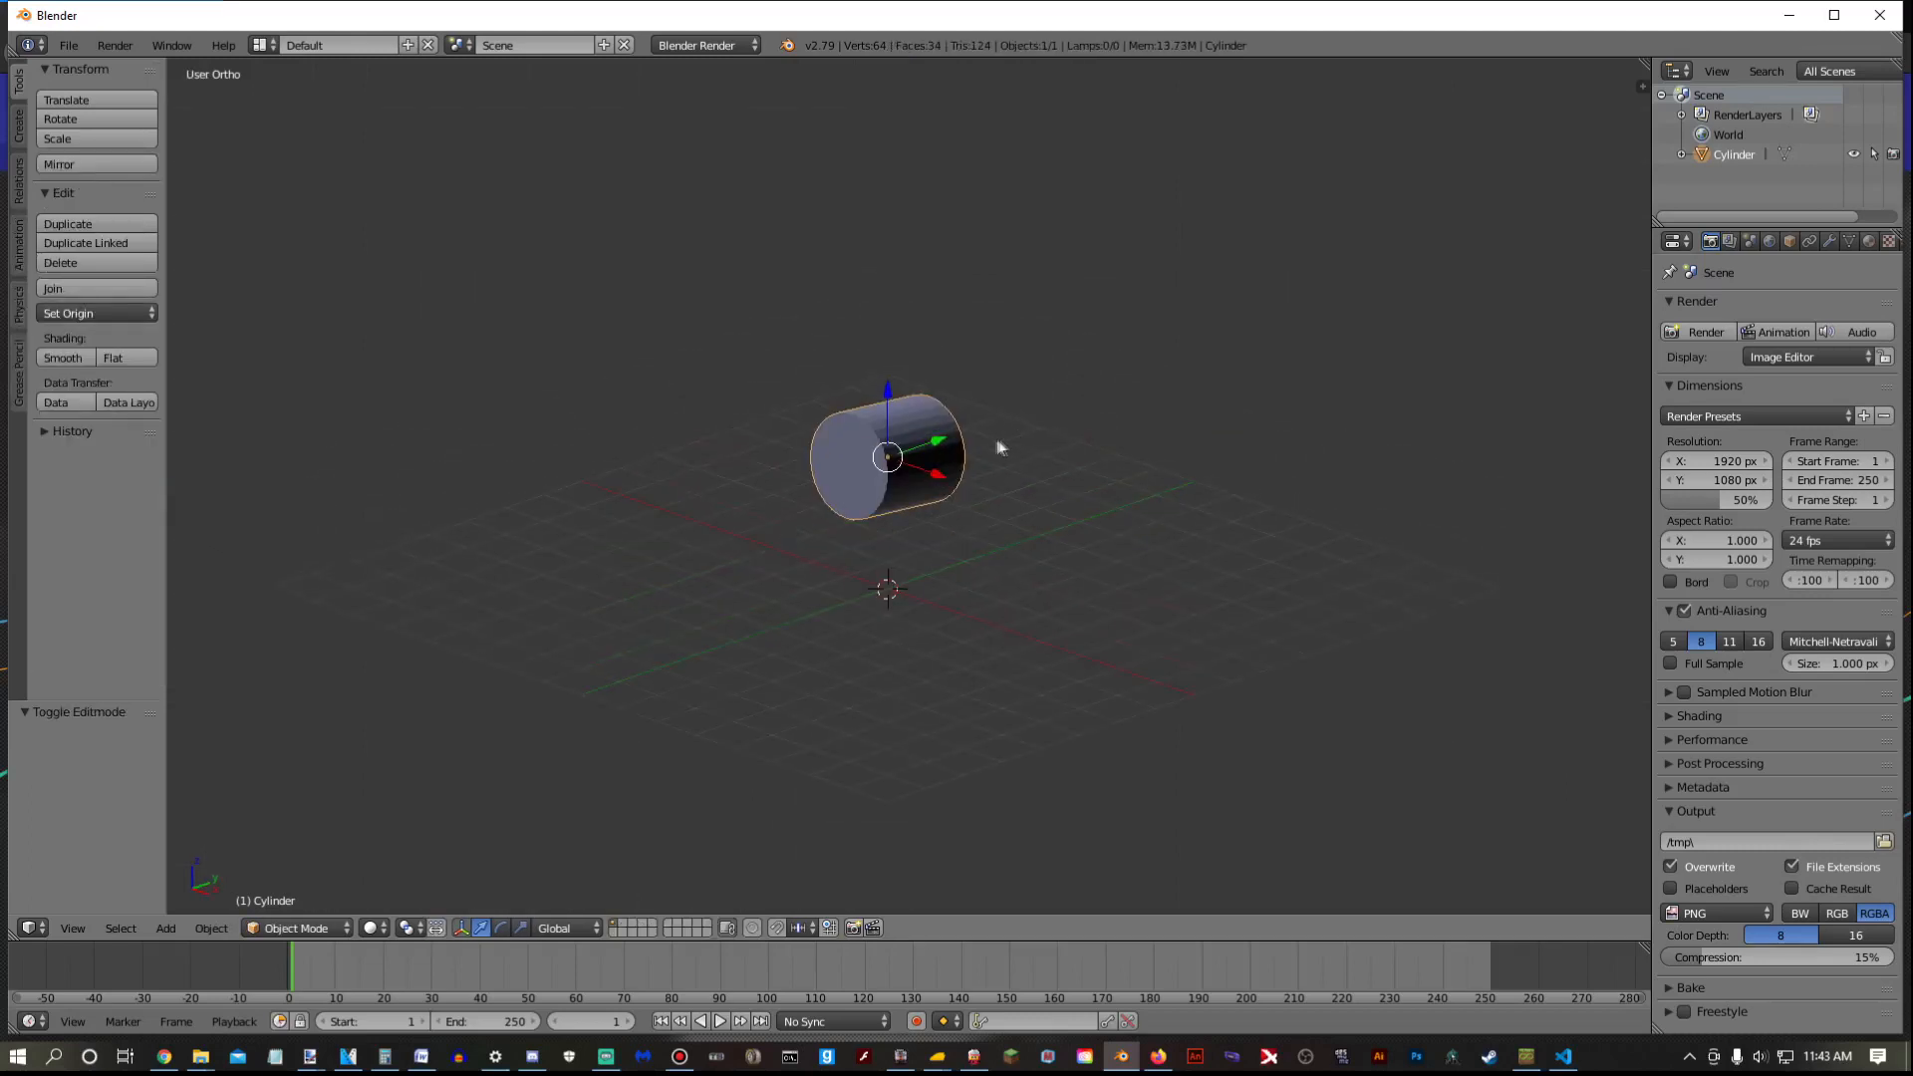
{"action": "scroll", "coordinate": [983, 446], "scroll_direction": "up", "scroll_amount": 5}
{"action": "scroll", "coordinate": [1004, 454], "scroll_direction": "down", "scroll_amount": 5}
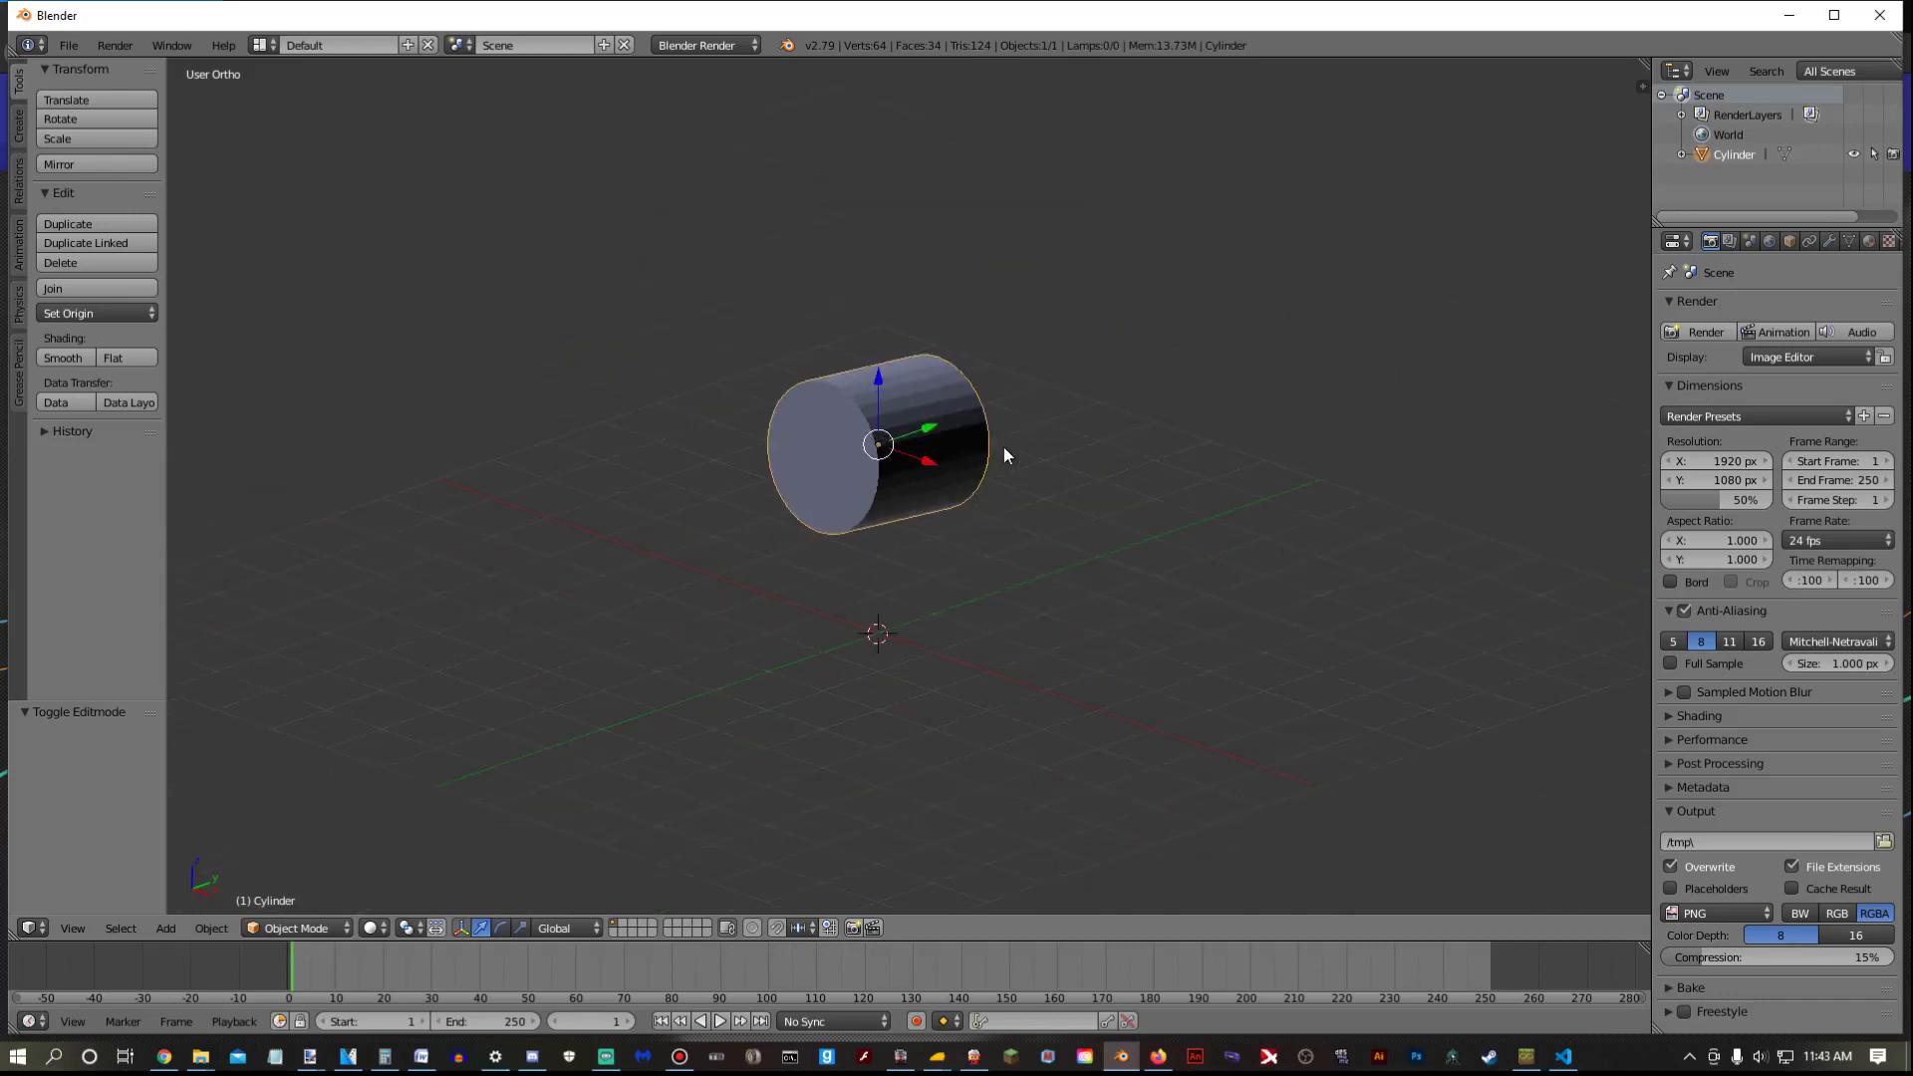
Unwrap the whole cylinder with Smart UV Project using angle limit 63.00, island margin 0.01 and area weight 1.00
{"action": "key", "text": "Tab"}
{"action": "key", "text": "u"}
{"action": "left_click", "coordinate": [1006, 451]}
{"action": "left_click", "coordinate": [1075, 472]}
{"action": "type", "text": "63"}
{"action": "key", "text": "Return"}
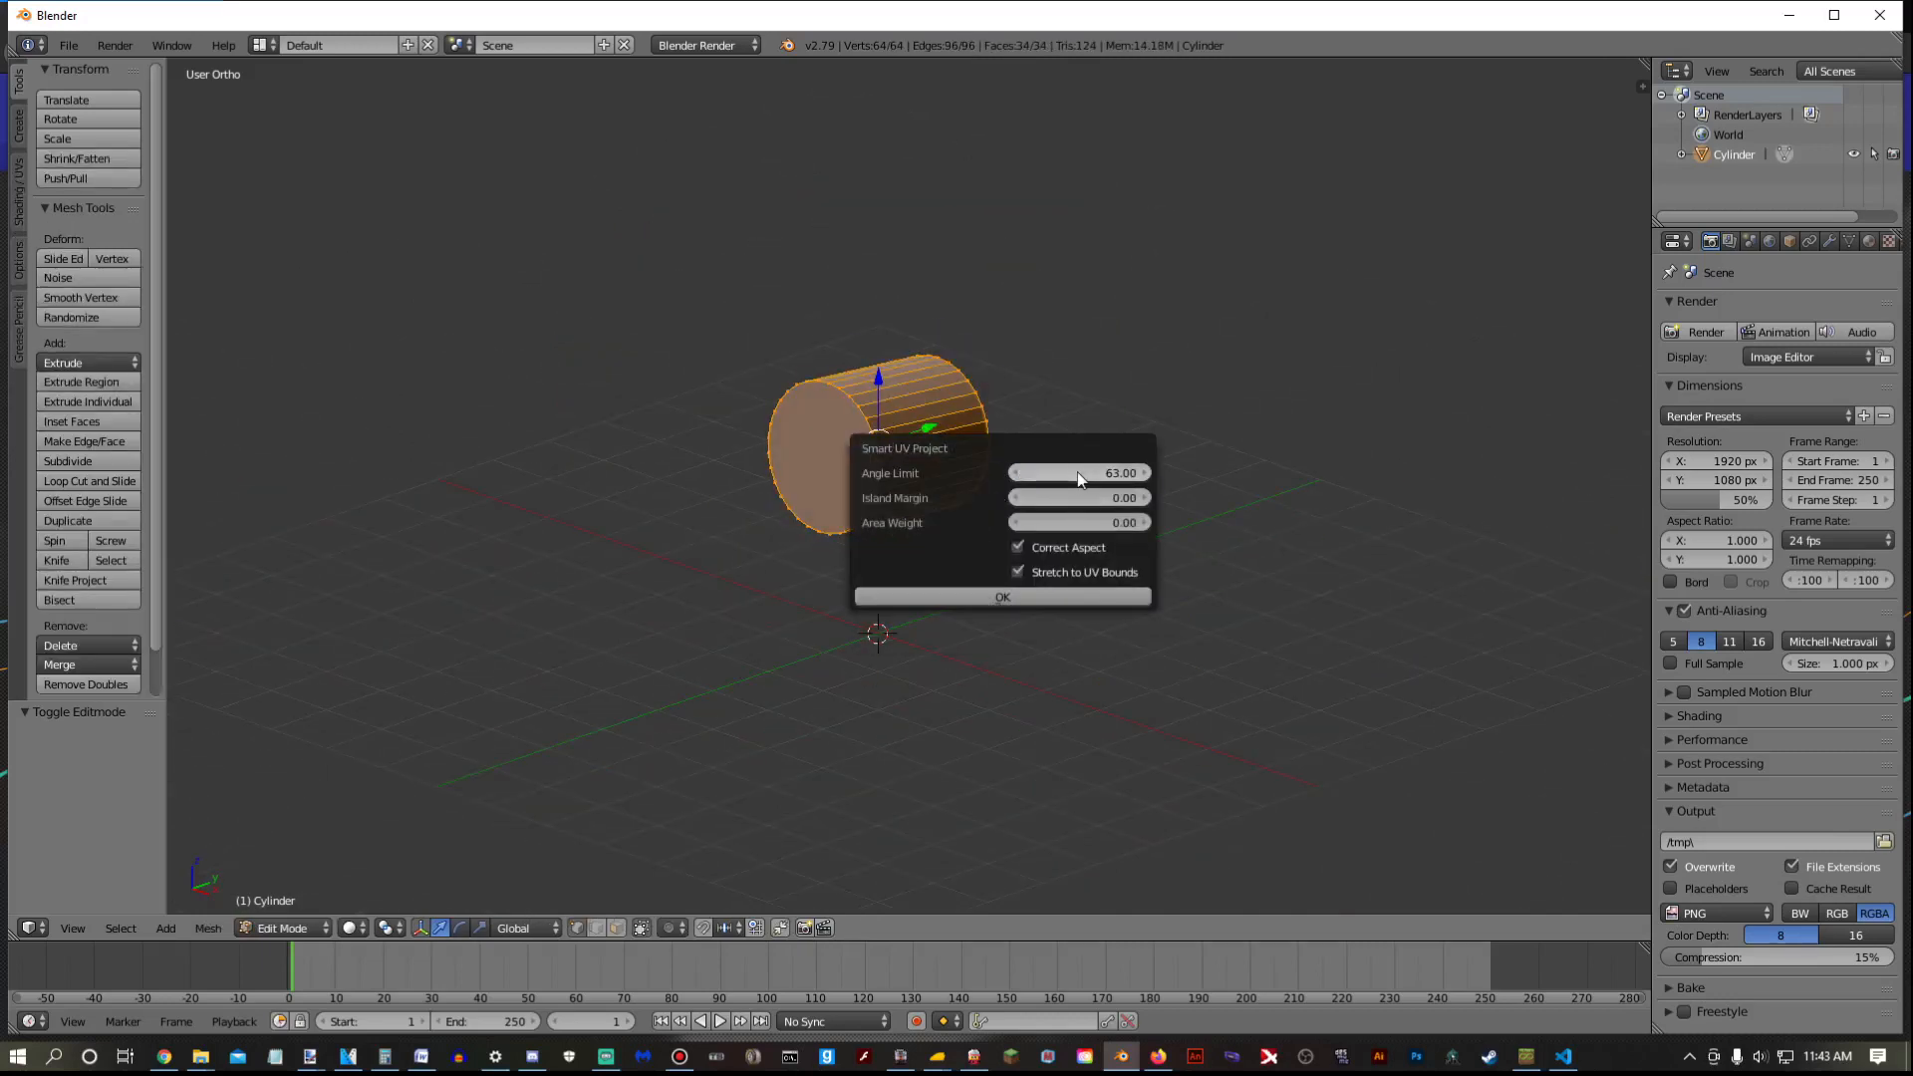
{"action": "left_click", "coordinate": [1082, 495]}
{"action": "key", "text": "Return"}
{"action": "left_click", "coordinate": [1063, 524]}
{"action": "type", "text": "1"}
{"action": "key", "text": "Return"}
{"action": "left_click", "coordinate": [1115, 597]}
Assign the existing material named Material to the cylinder
{"action": "left_click", "coordinate": [1869, 241]}
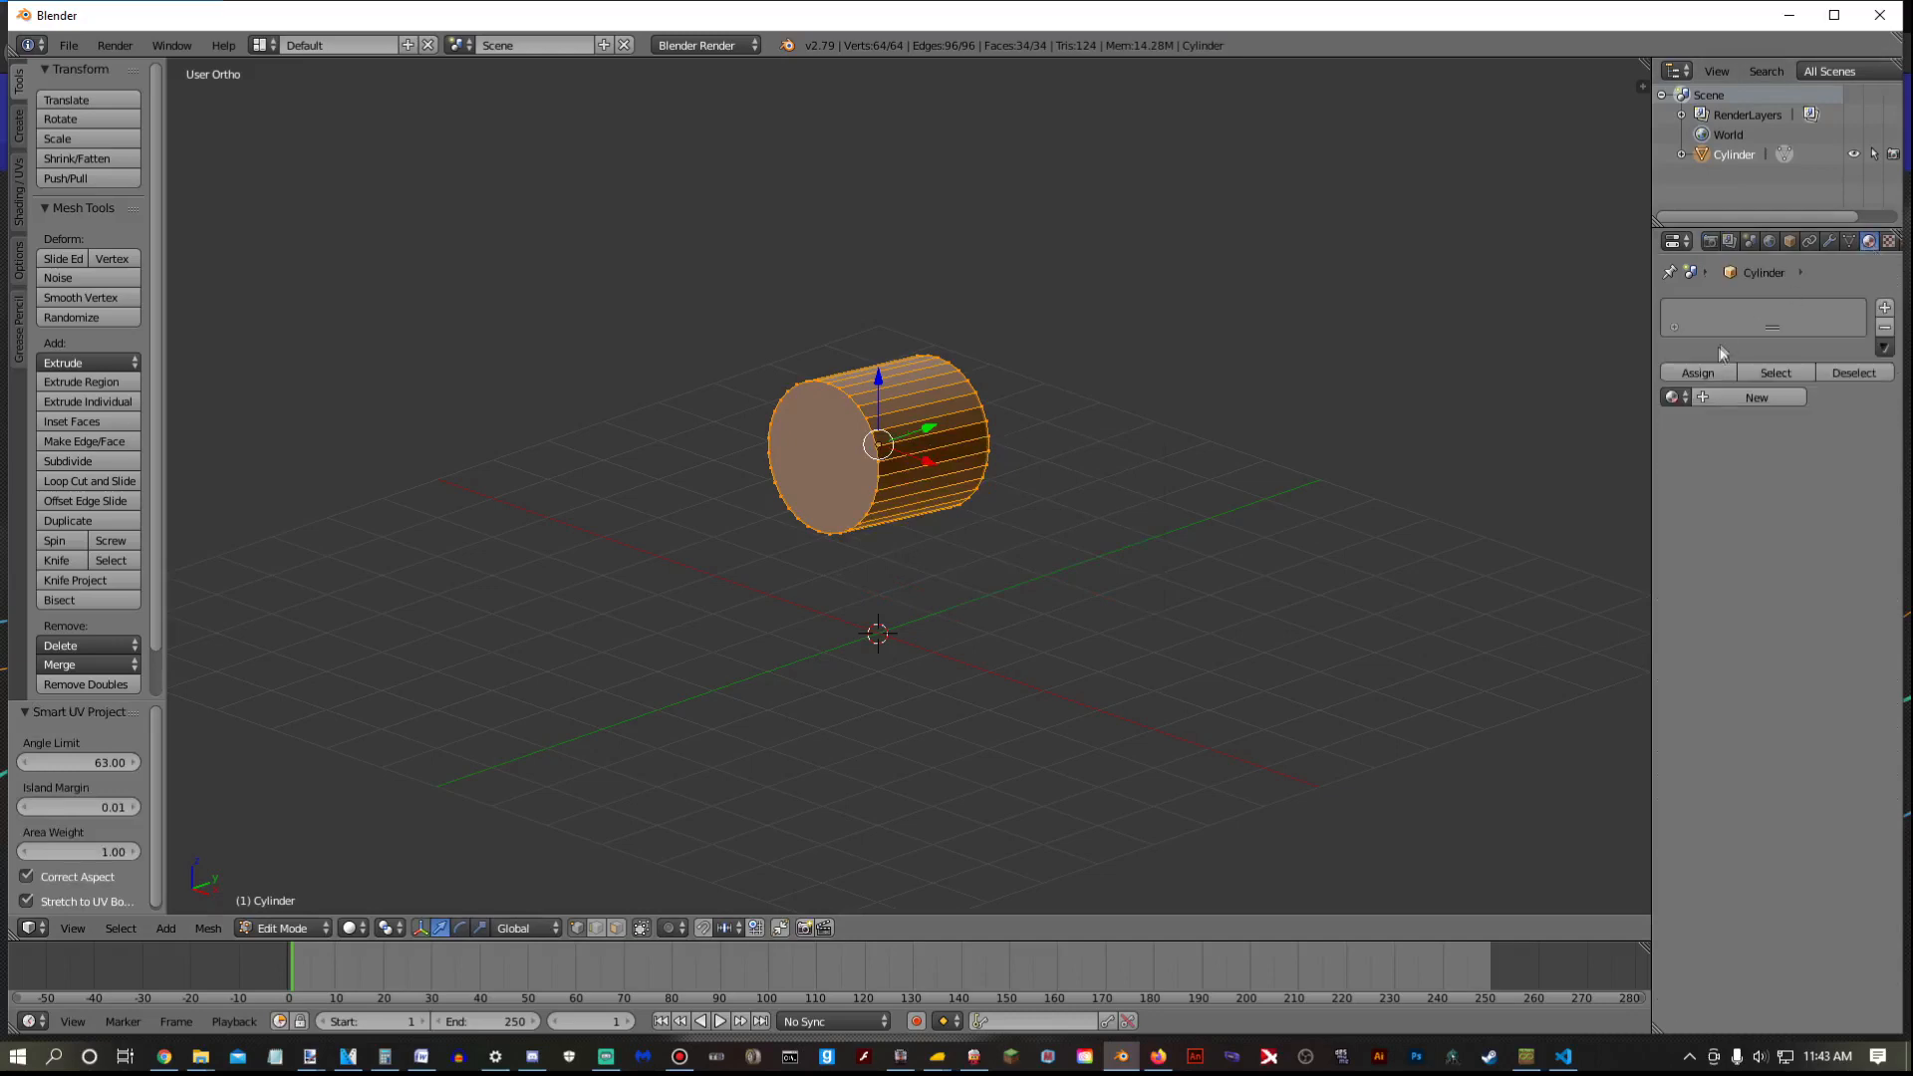
{"action": "left_click", "coordinate": [1677, 397]}
{"action": "left_click", "coordinate": [1591, 428]}
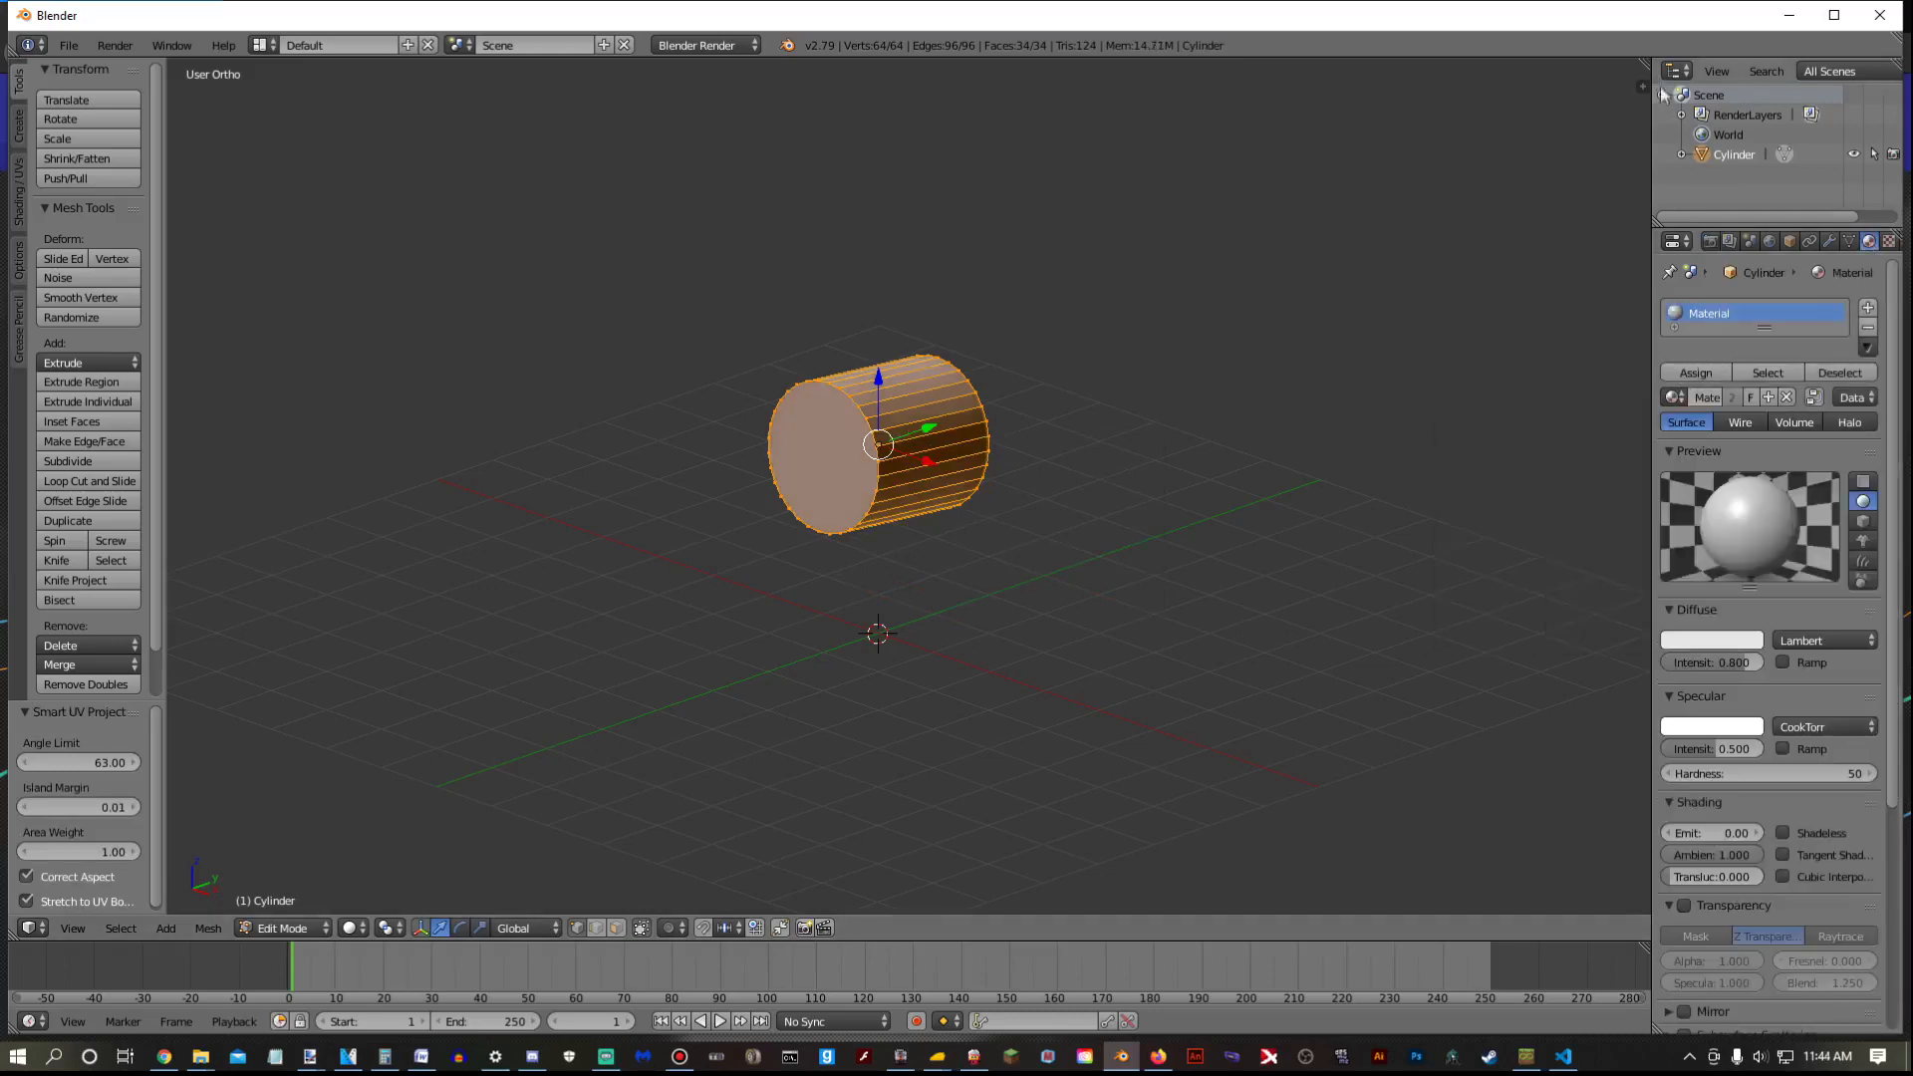
Split the 3D view in two, with one half in Texture shading and the other as a UV/Image Editor
{"action": "left_click_drag", "start_coordinate": [1635, 68], "coordinate": [859, 797]}
{"action": "left_click", "coordinate": [897, 926]}
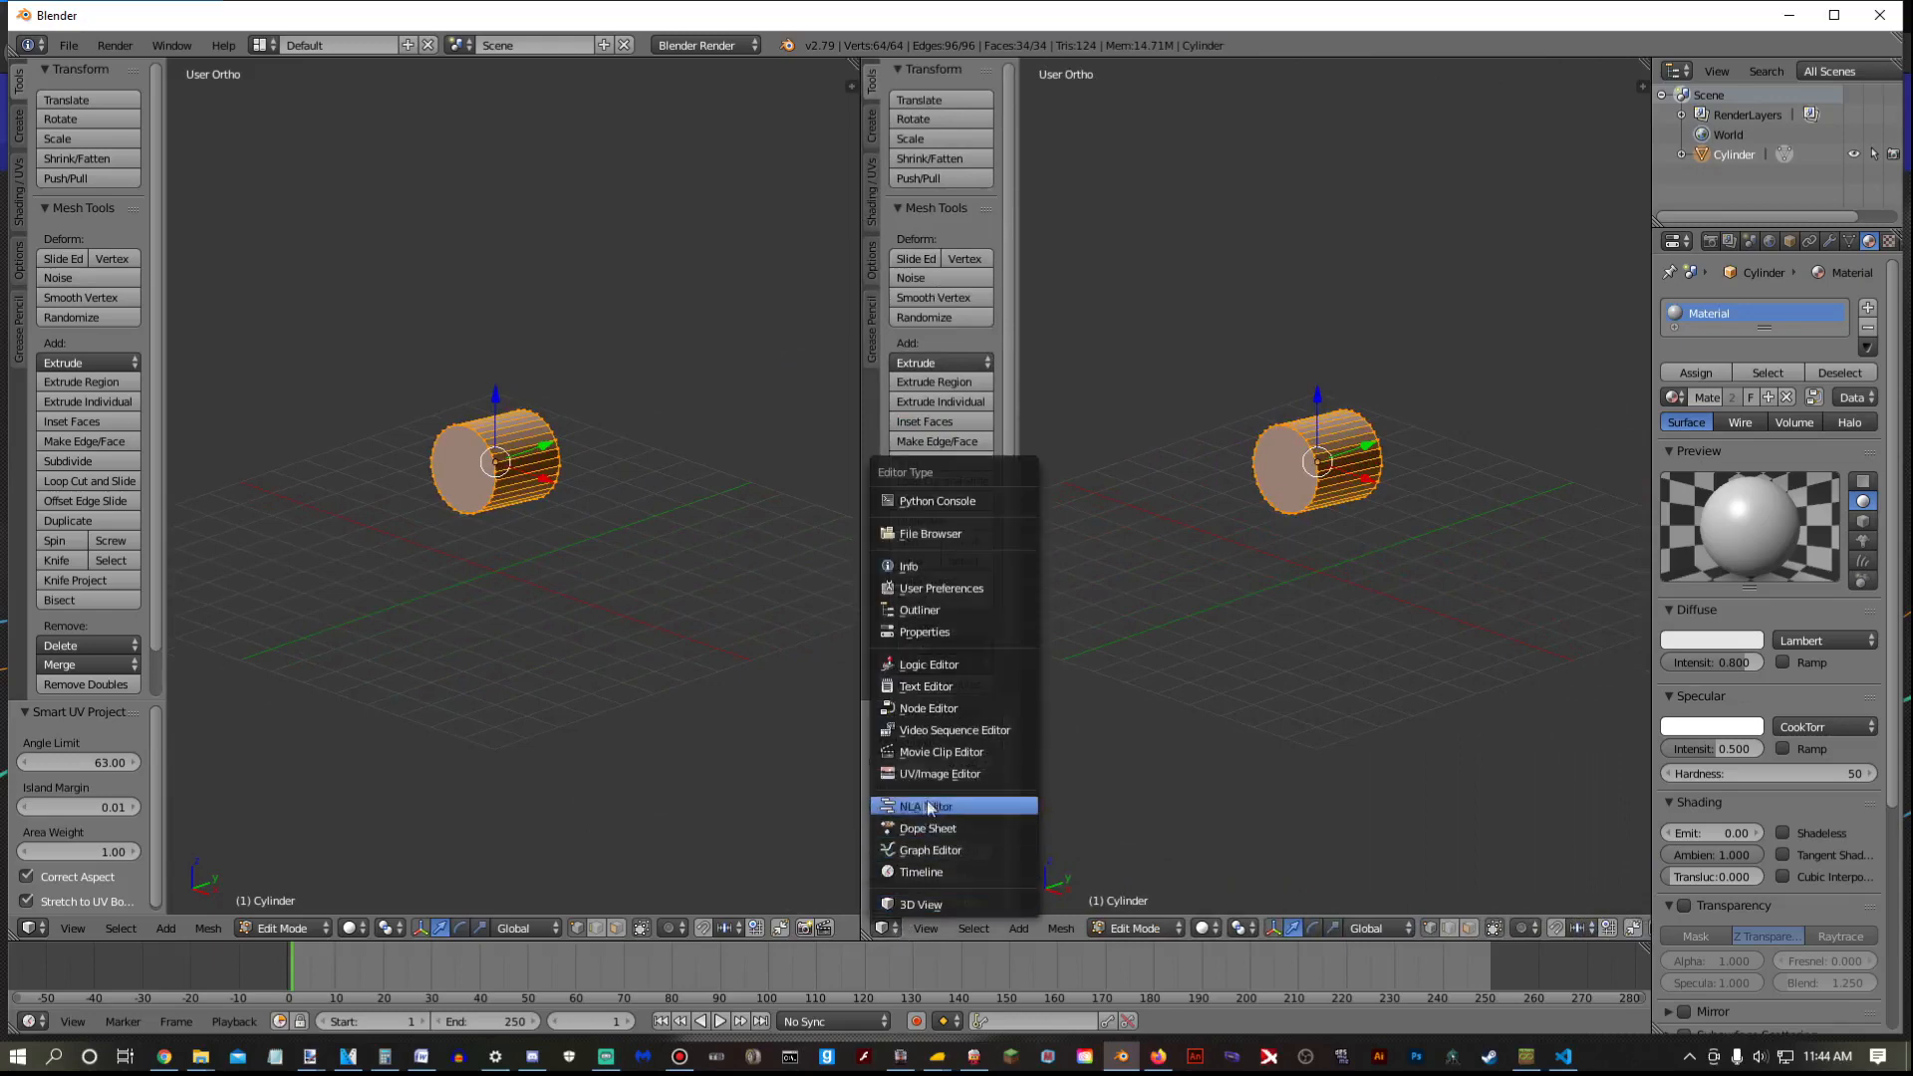
{"action": "left_click", "coordinate": [348, 928]}
{"action": "left_click", "coordinate": [379, 847]}
{"action": "left_click", "coordinate": [881, 928]}
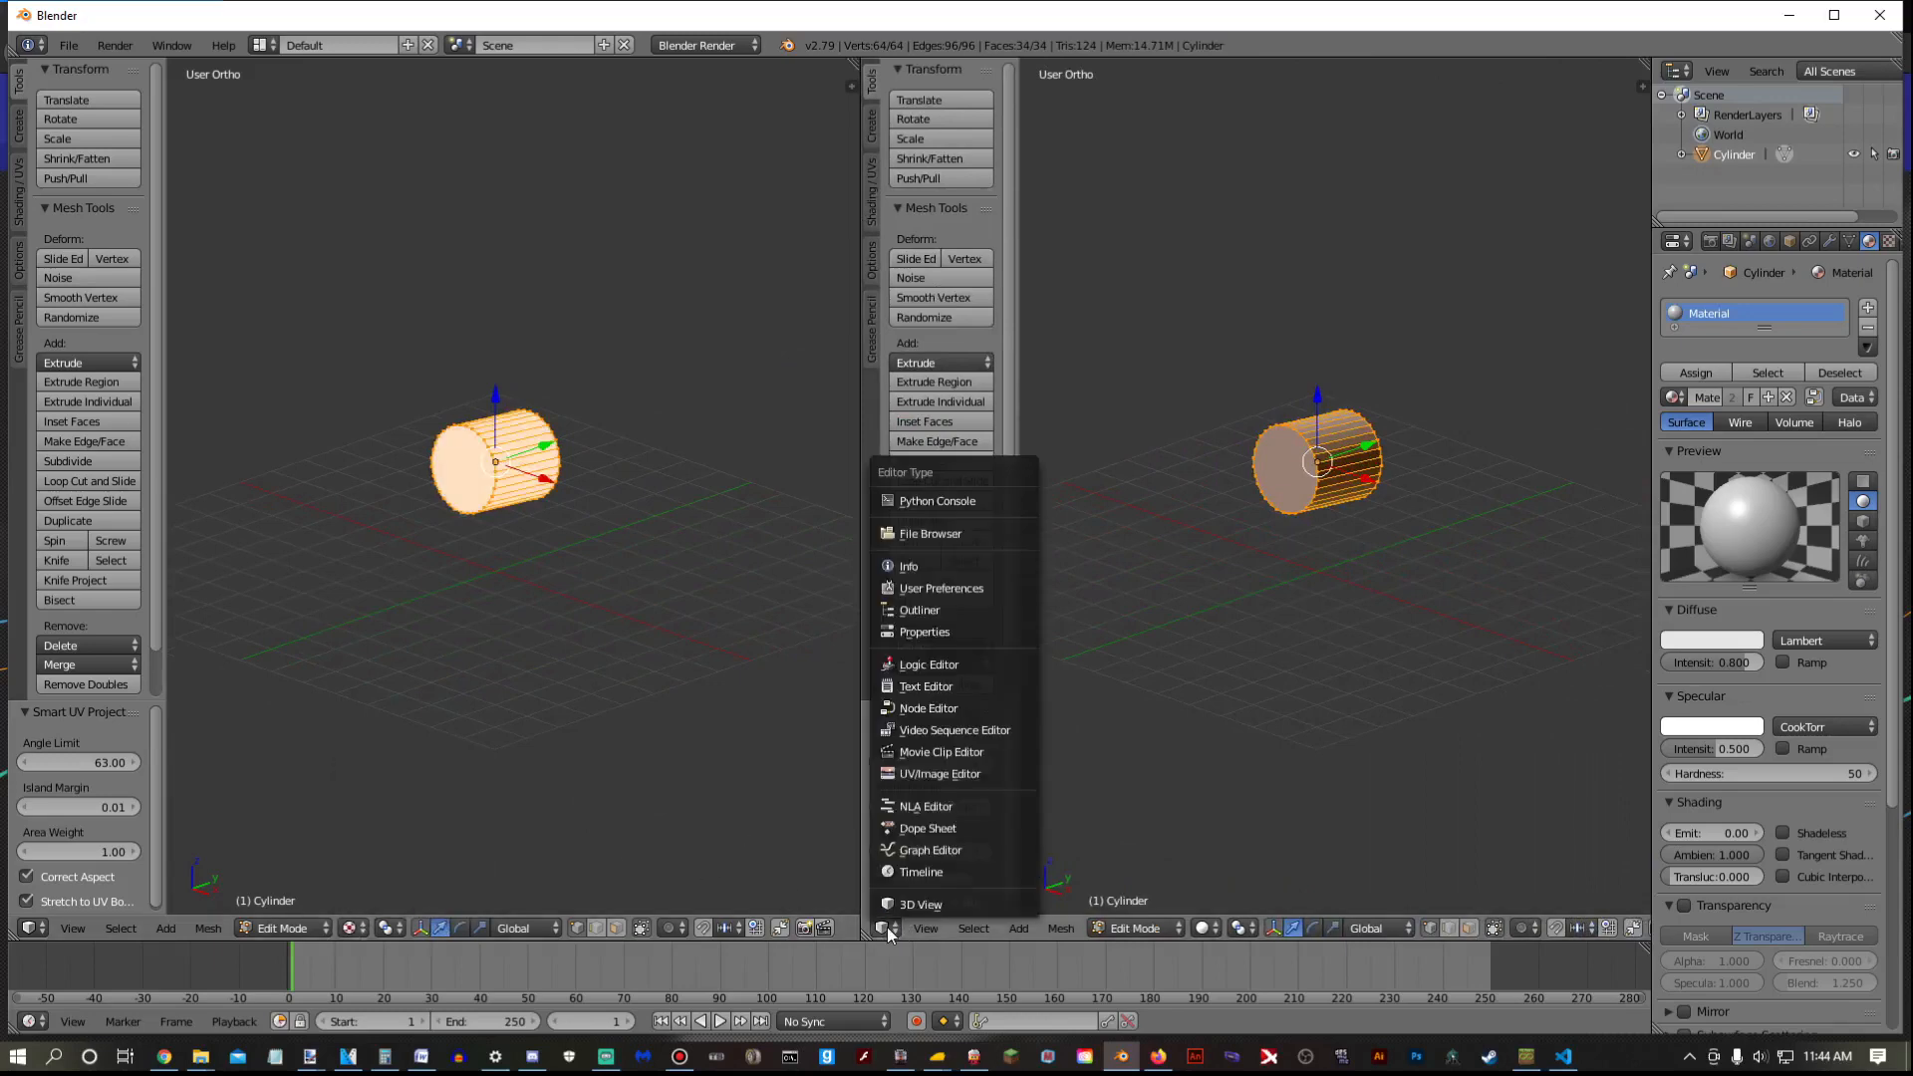
{"action": "left_click", "coordinate": [940, 774]}
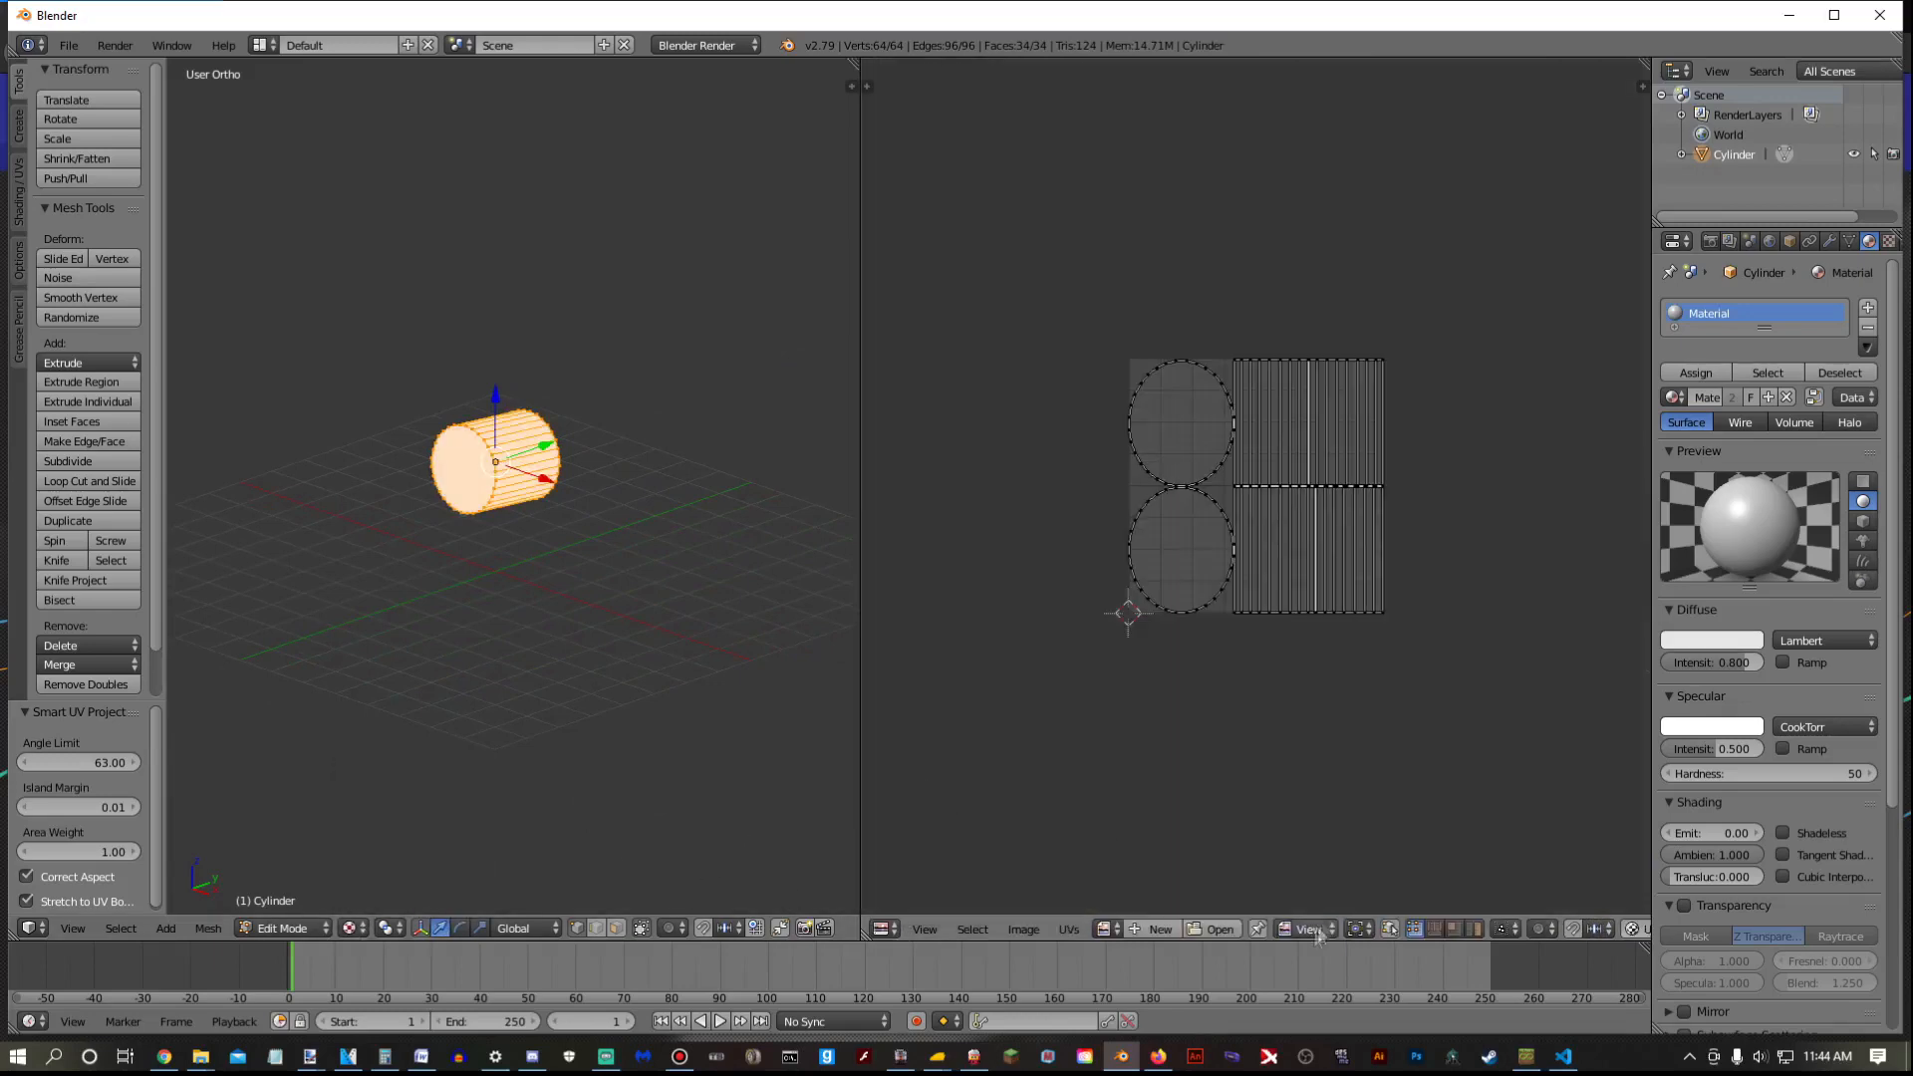
Create a blank 1024 x 1024 px image named "Shits bouta get real" with Alpha off for the cylinder's UVs
{"action": "left_click", "coordinate": [1156, 929]}
{"action": "left_click", "coordinate": [1181, 942]}
{"action": "left_click", "coordinate": [1231, 855]}
{"action": "key", "text": "BackSpace"}
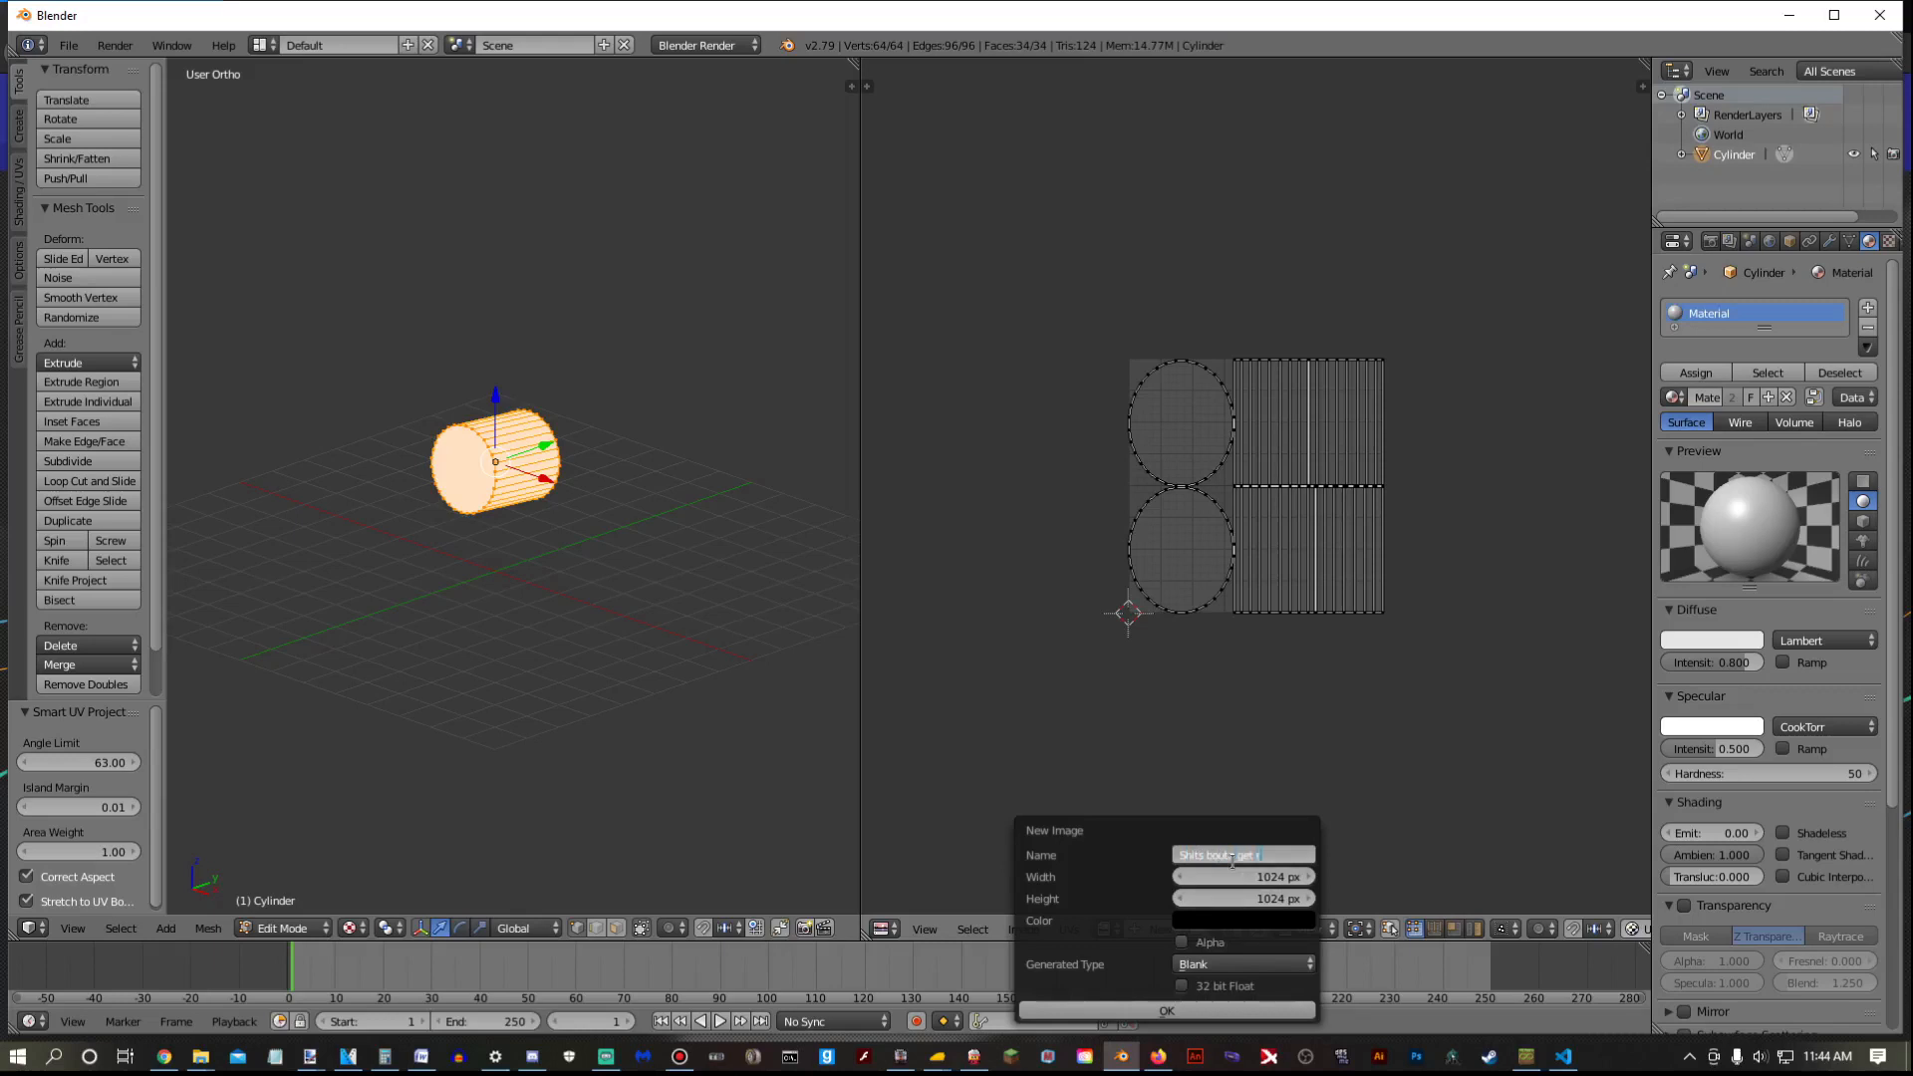
{"action": "type", "text": "Shits bouta get real"}
{"action": "key", "text": "Return"}
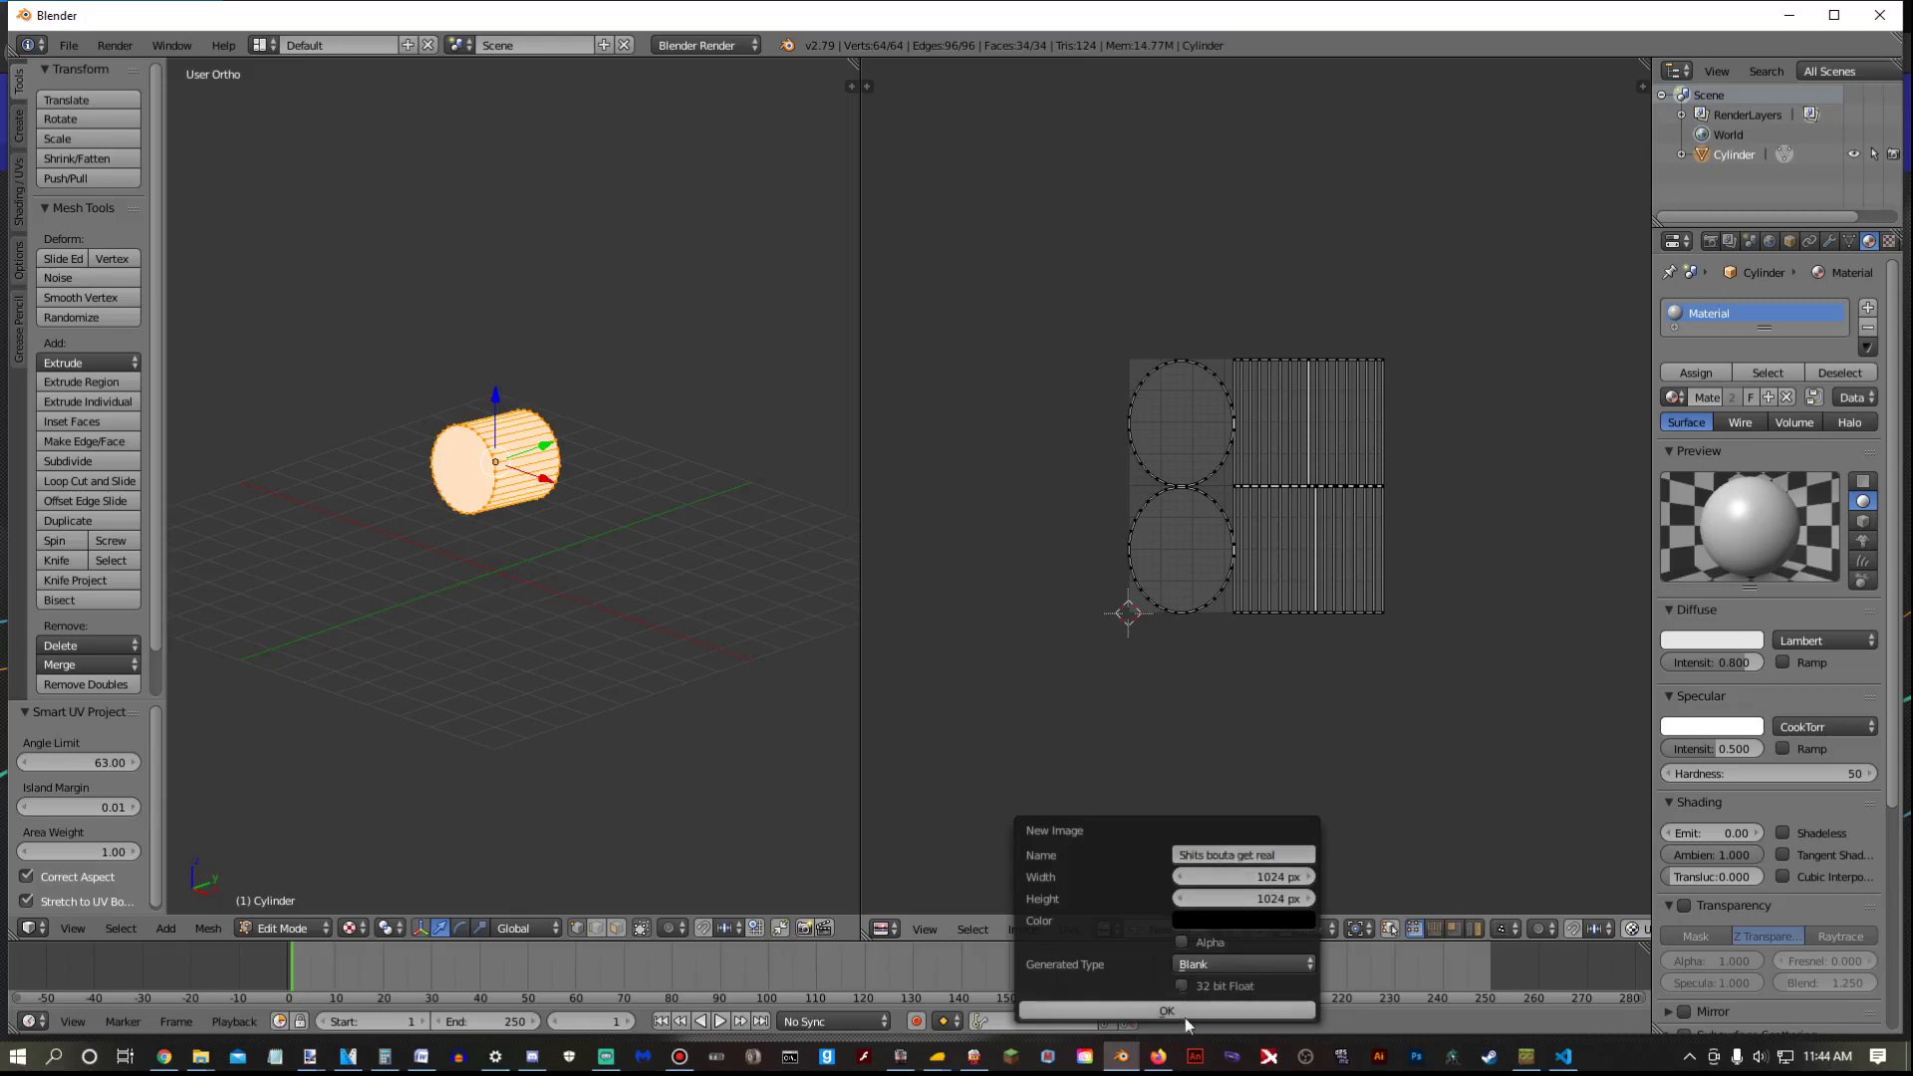
{"action": "left_click", "coordinate": [1186, 1011]}
Enable the world's ambient occlusion and raise its gather samples
{"action": "left_click", "coordinate": [1770, 242]}
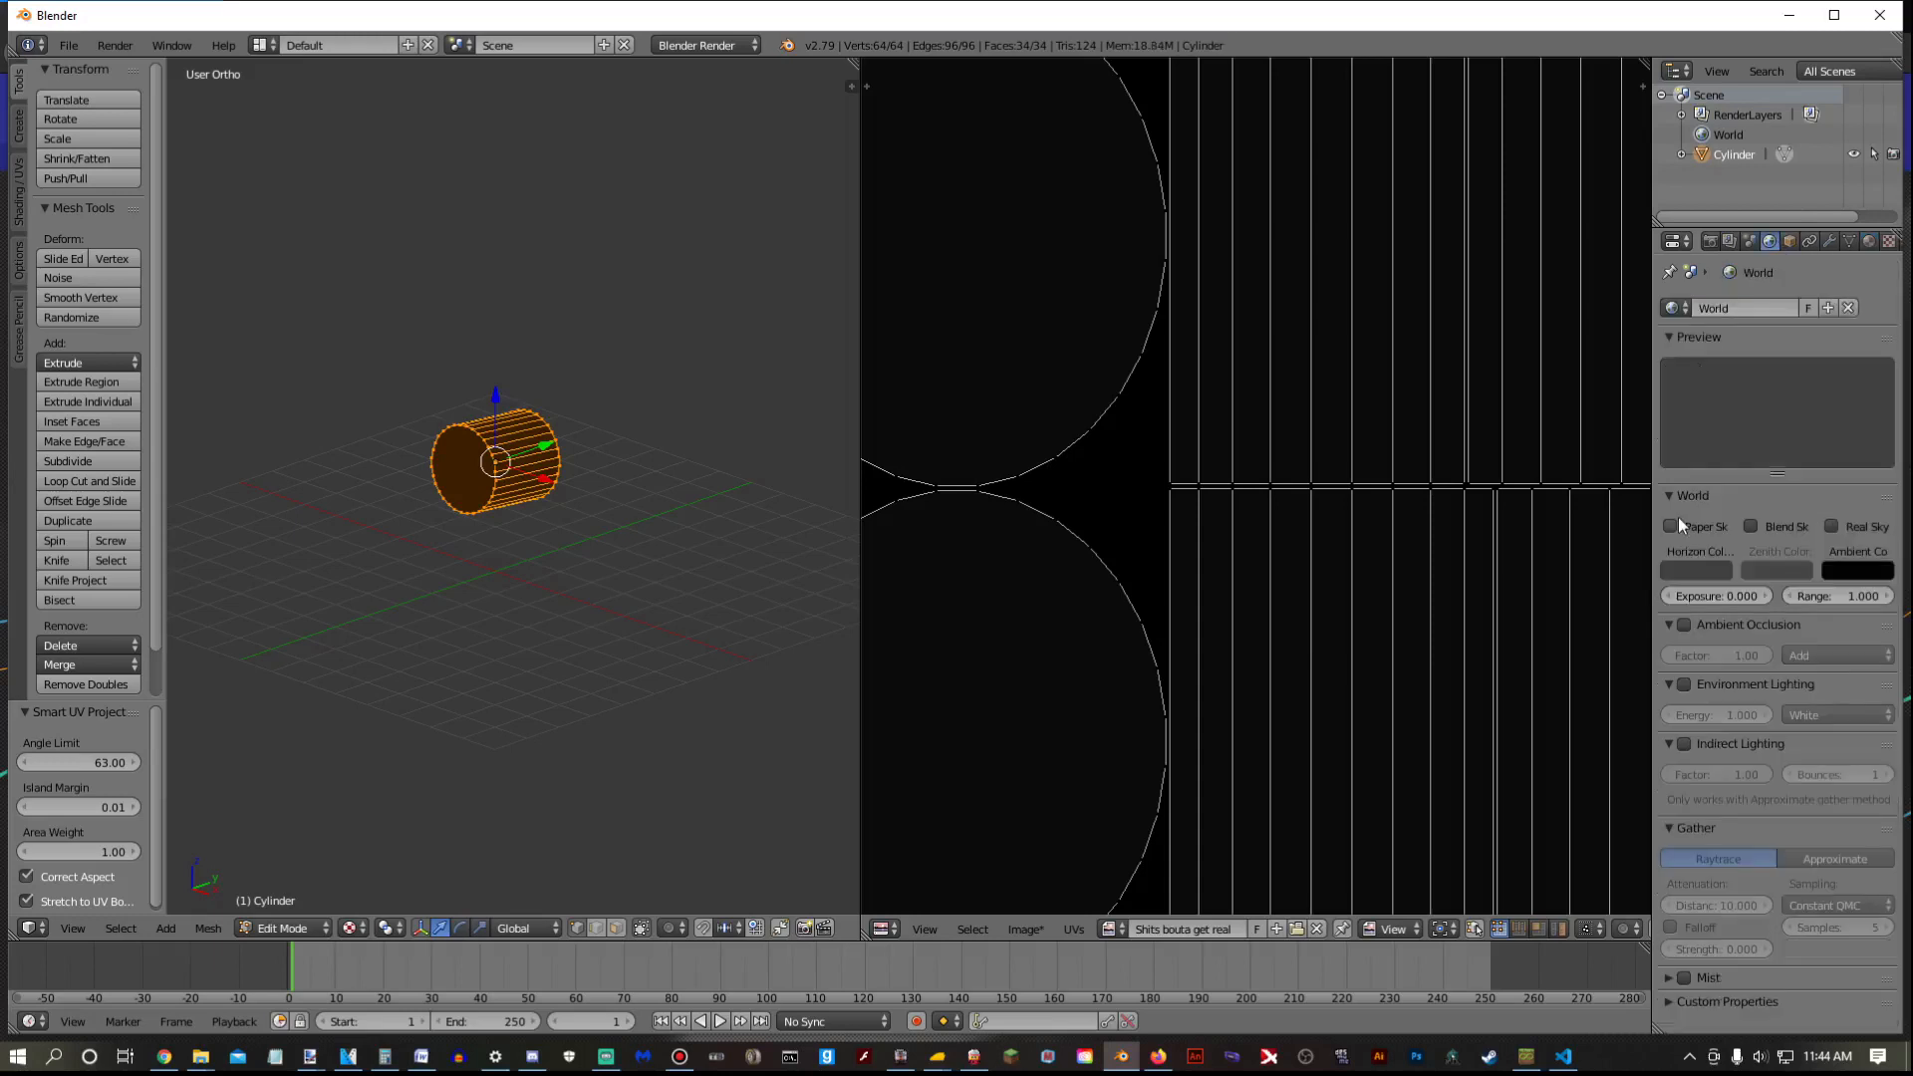
{"action": "left_click", "coordinate": [1684, 625]}
{"action": "left_click", "coordinate": [1886, 929]}
{"action": "left_click", "coordinate": [1886, 930]}
{"action": "left_click", "coordinate": [1886, 929]}
{"action": "left_click", "coordinate": [1886, 929]}
{"action": "left_click", "coordinate": [1886, 930]}
{"action": "left_click", "coordinate": [1885, 930]}
{"action": "left_click", "coordinate": [1885, 929]}
Bake the cylinder to the new image and watch the bake in the UV layout
{"action": "left_click", "coordinate": [1709, 241]}
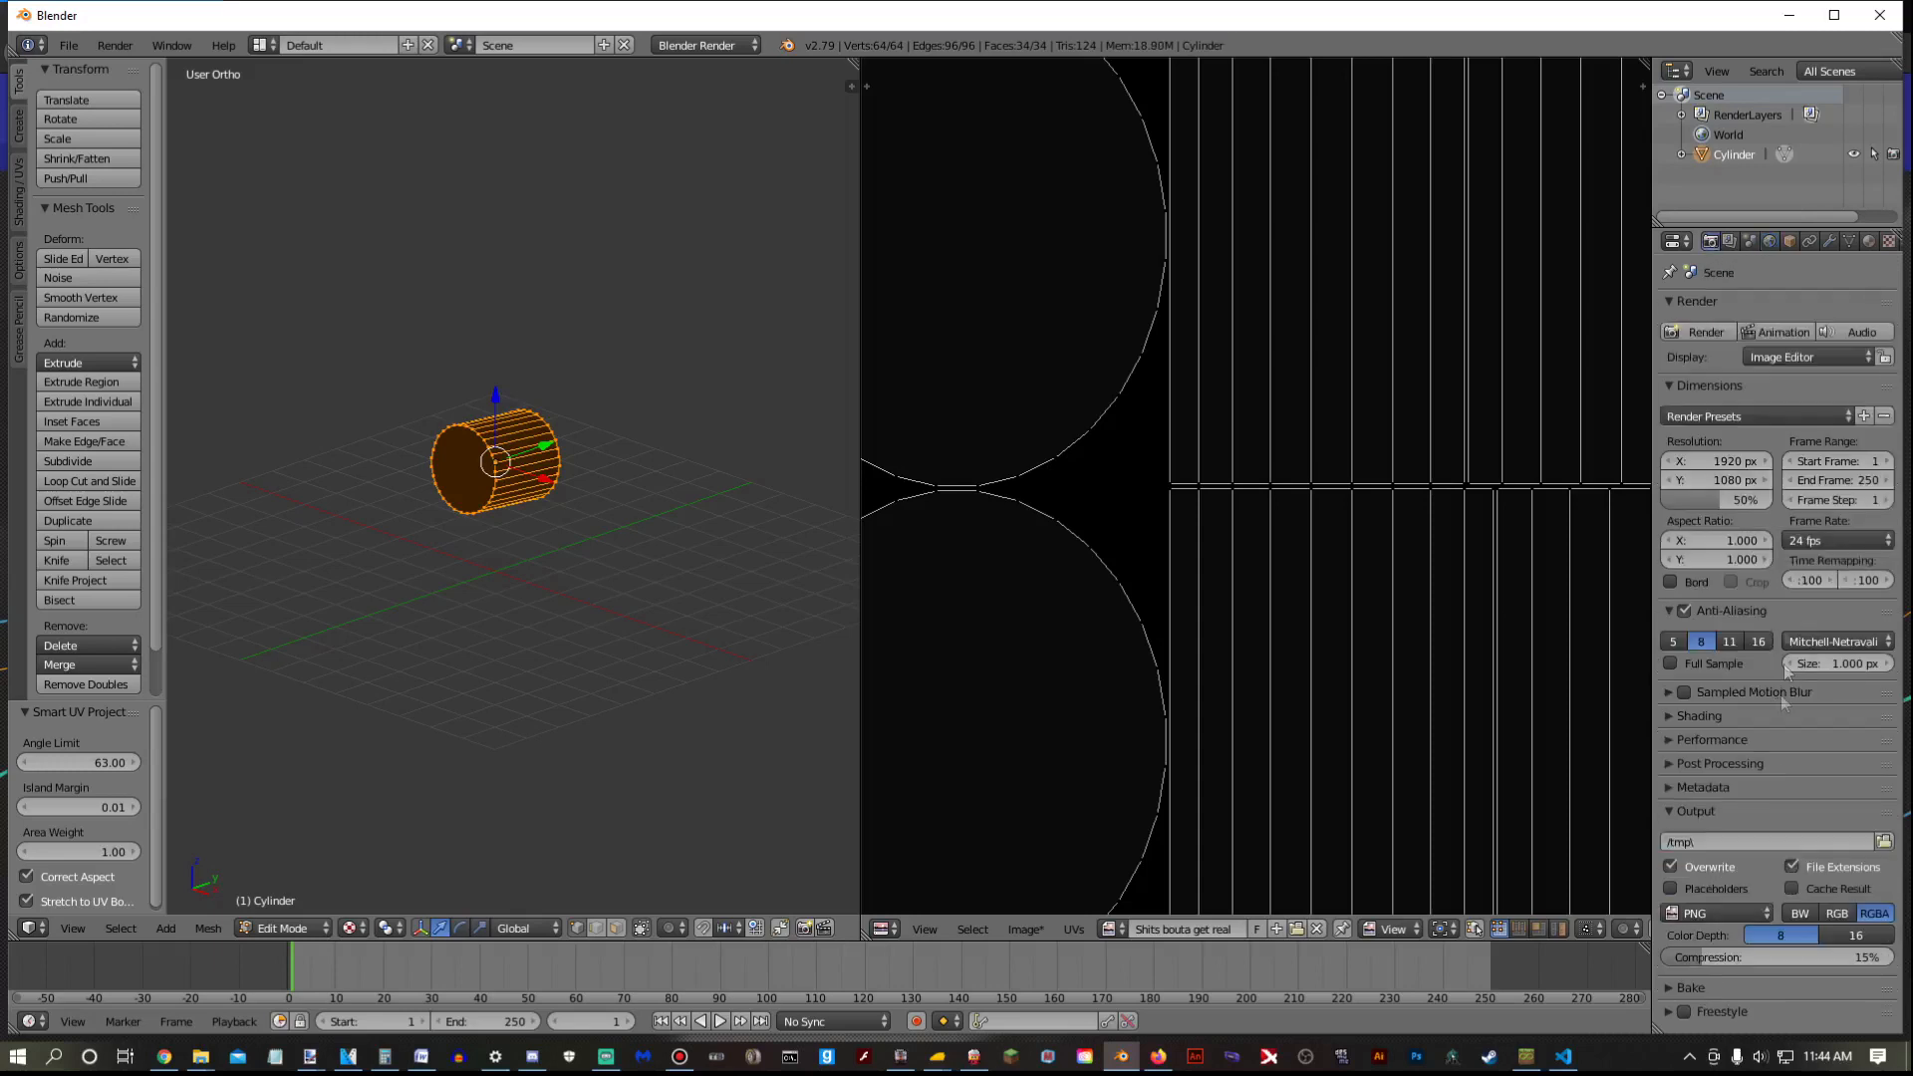
{"action": "left_click", "coordinate": [1690, 987]}
{"action": "left_click", "coordinate": [1777, 1018]}
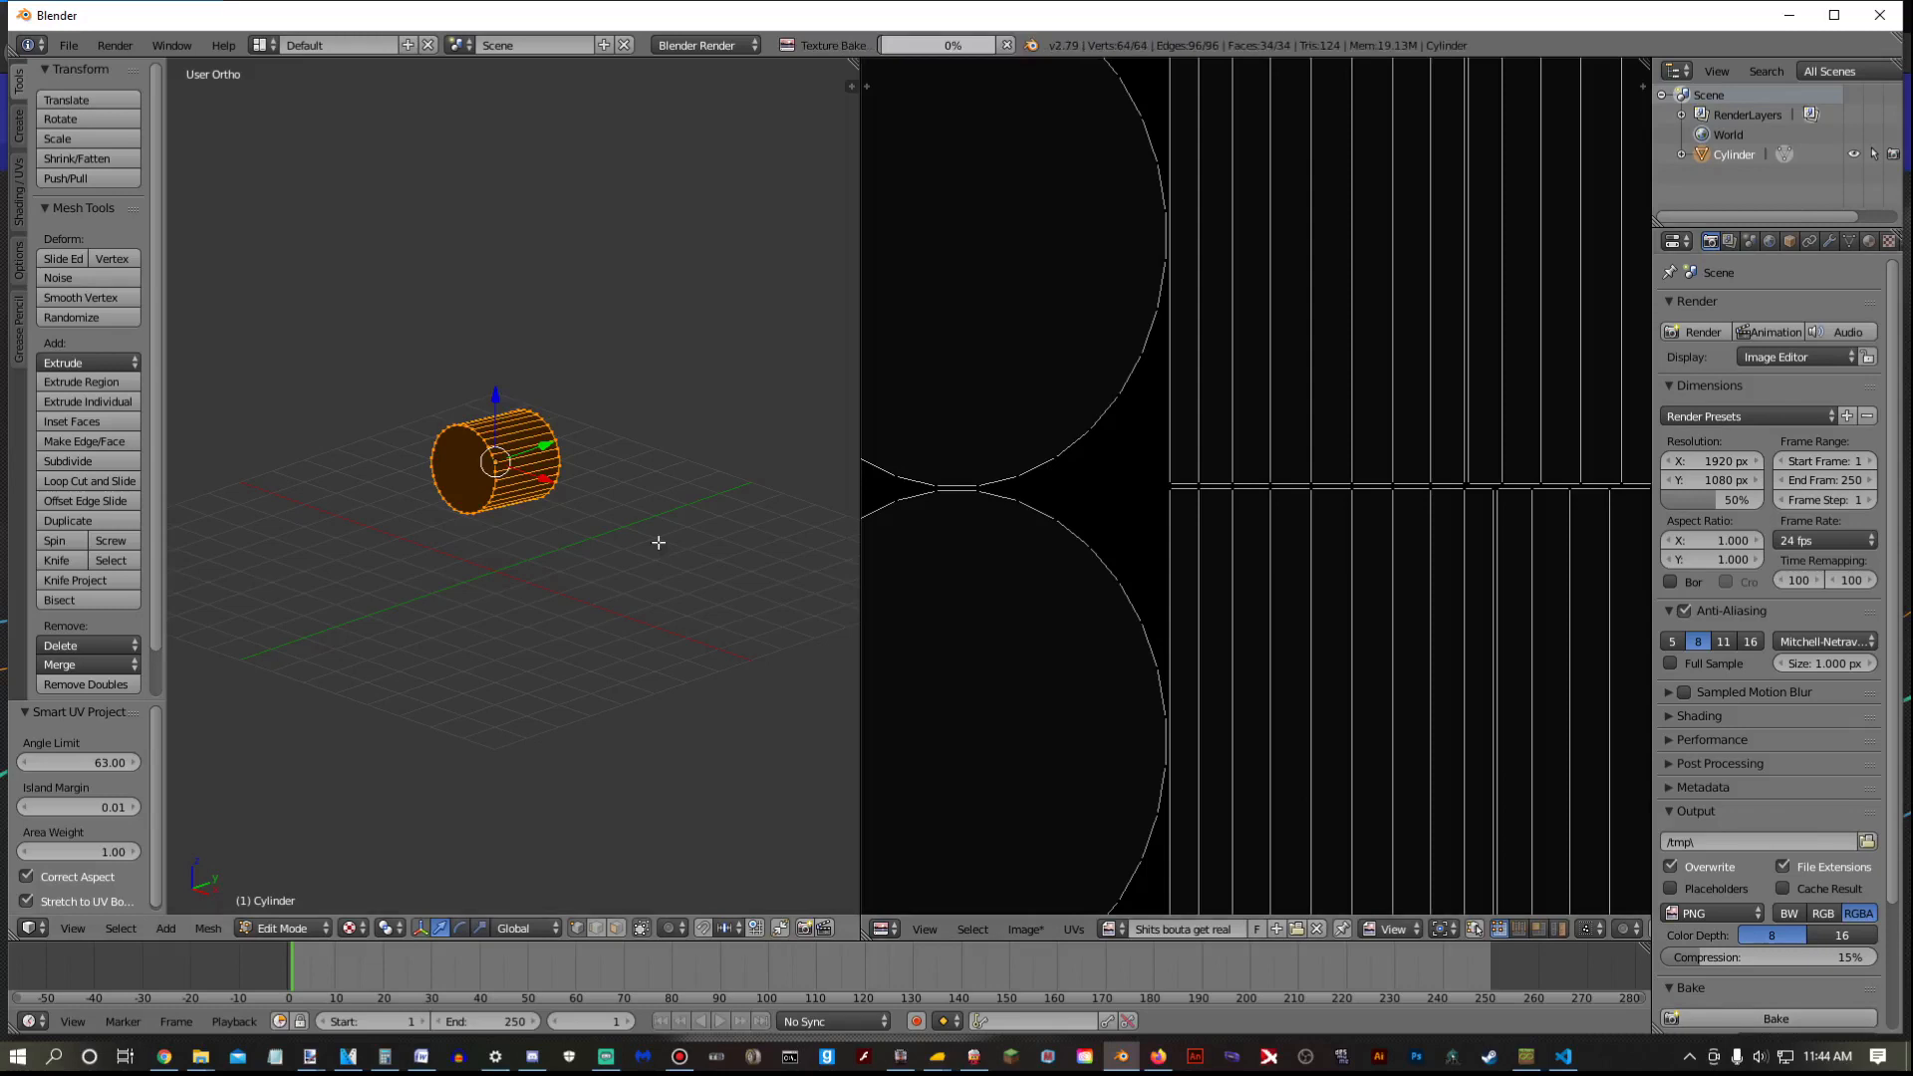
{"action": "scroll", "coordinate": [658, 543], "scroll_direction": "up", "scroll_amount": 5}
{"action": "scroll", "coordinate": [1380, 449], "scroll_direction": "down", "scroll_amount": 7}
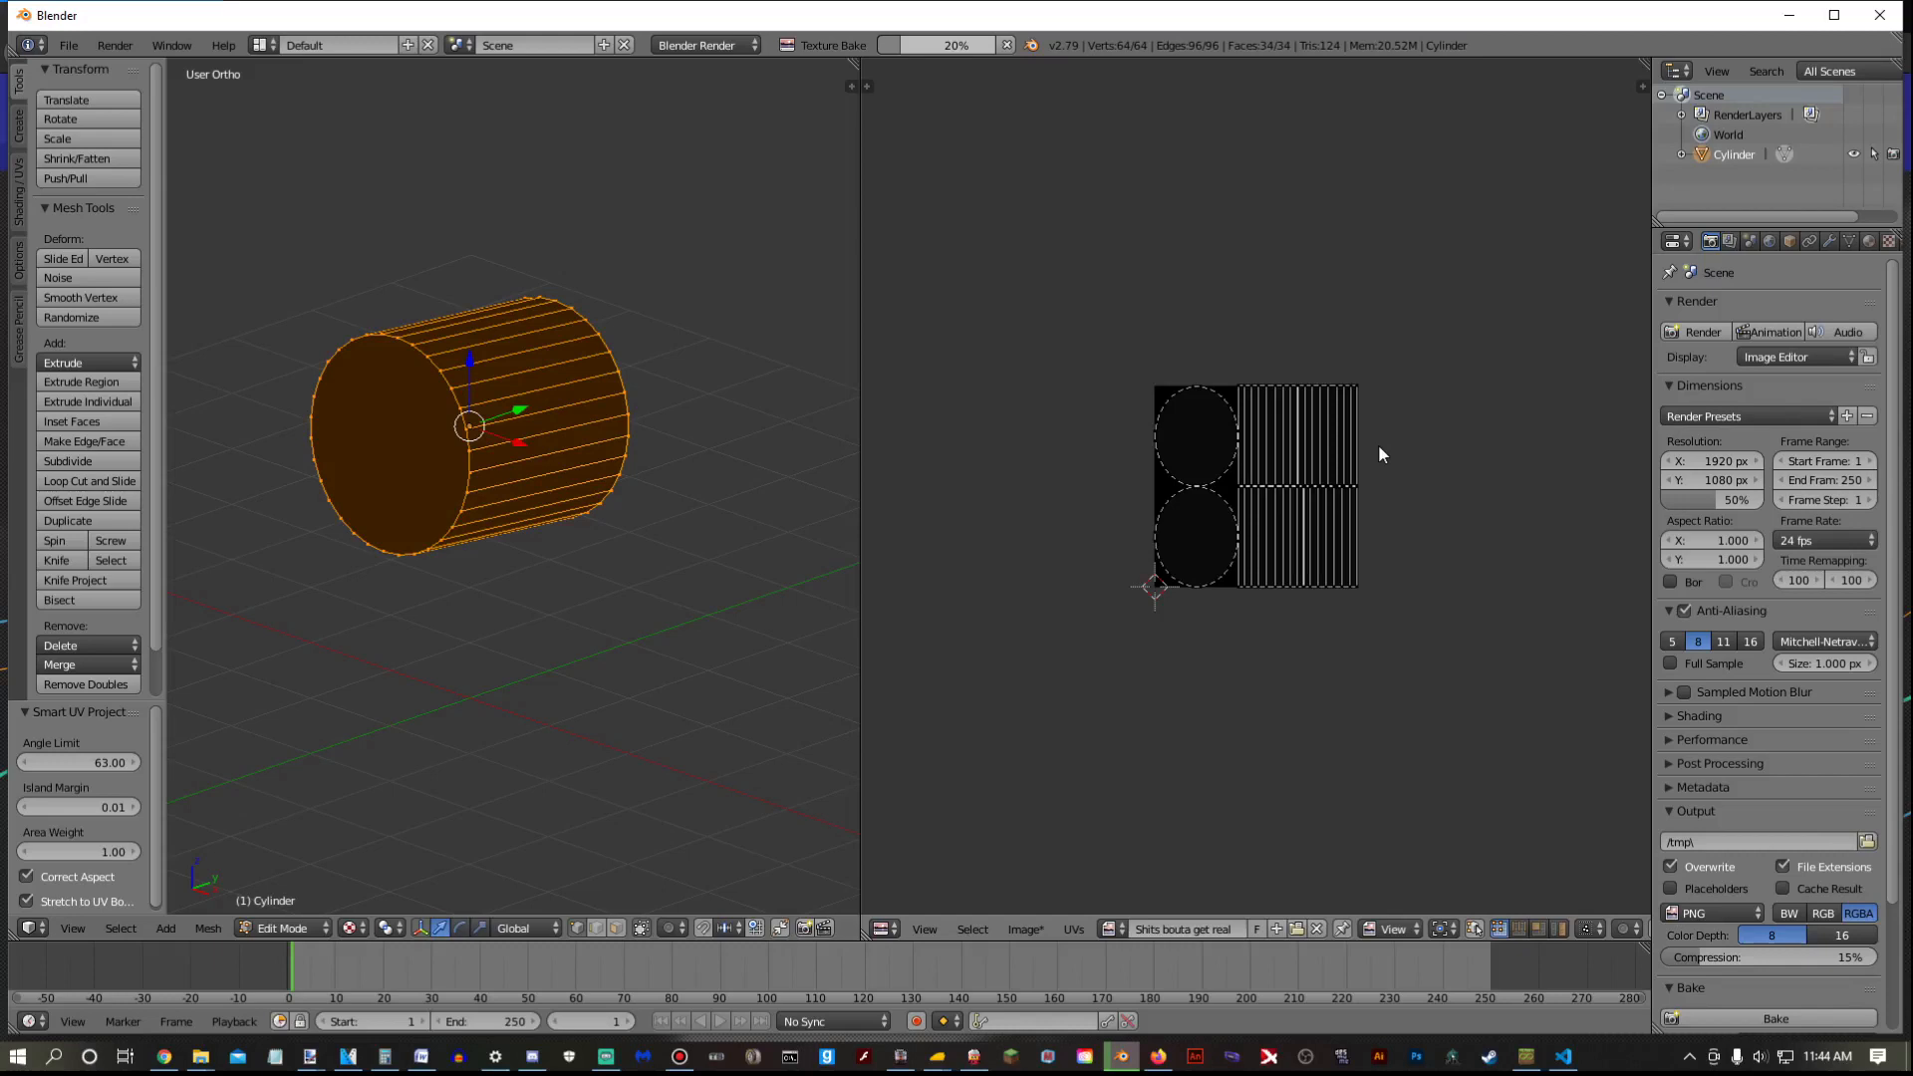
{"action": "scroll", "coordinate": [1378, 444], "scroll_direction": "up", "scroll_amount": 3}
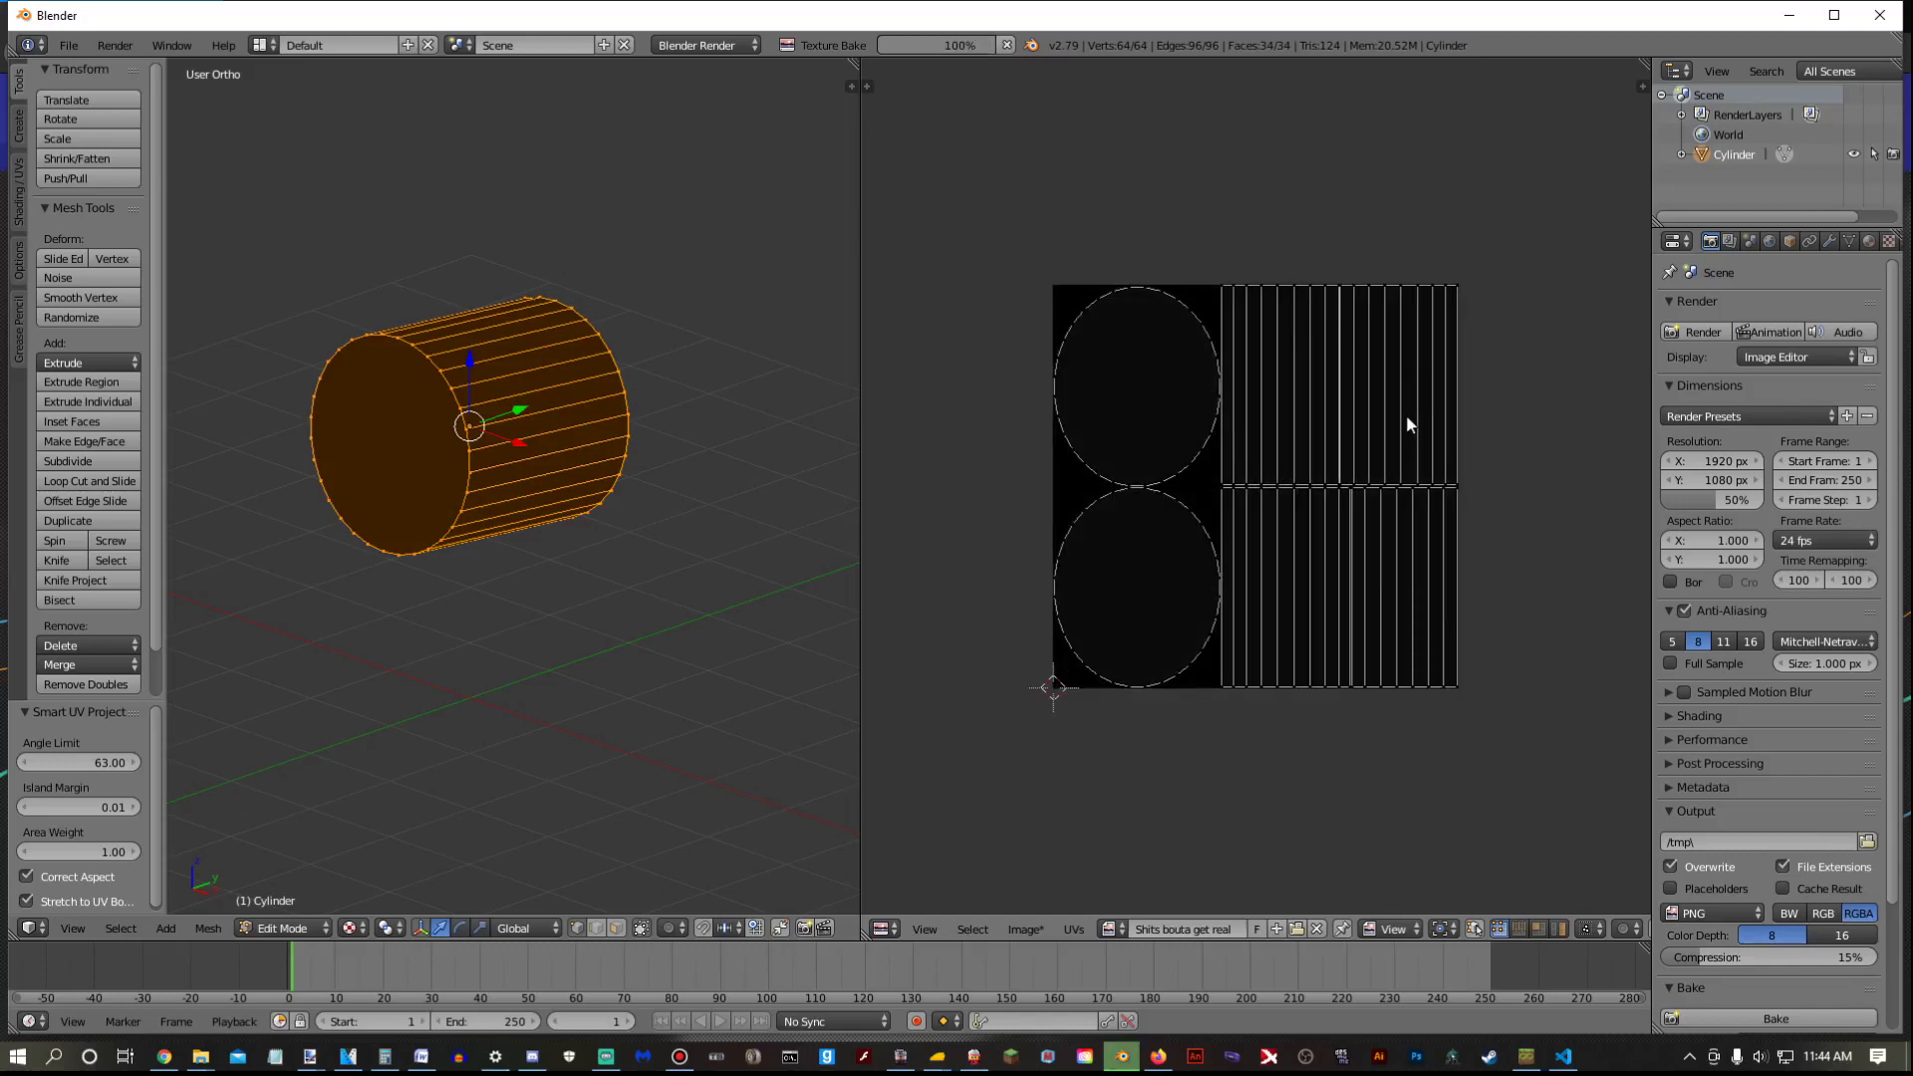
Check the bake on the cylinder in object mode, return to Solid shading and flip its normals outward
{"action": "key", "text": "Tab"}
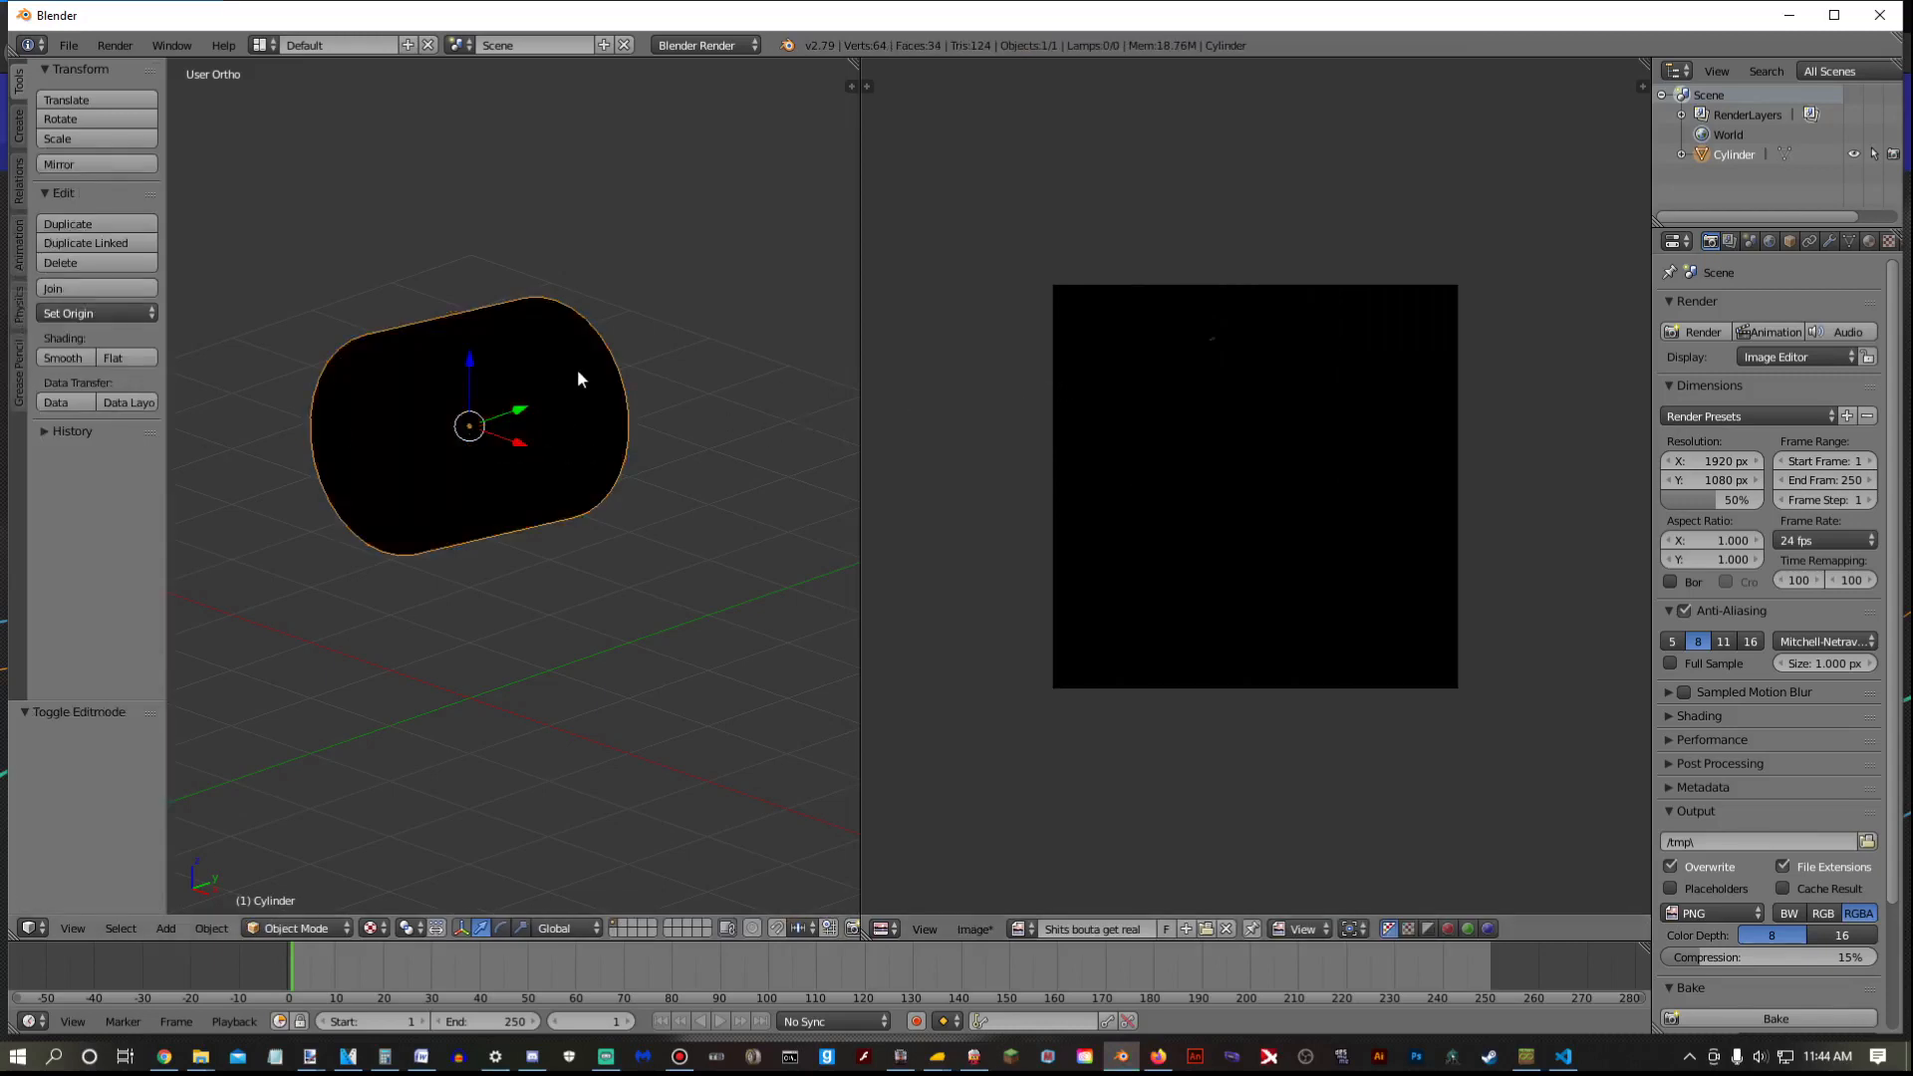
{"action": "left_click", "coordinate": [339, 927]}
{"action": "left_click", "coordinate": [404, 860]}
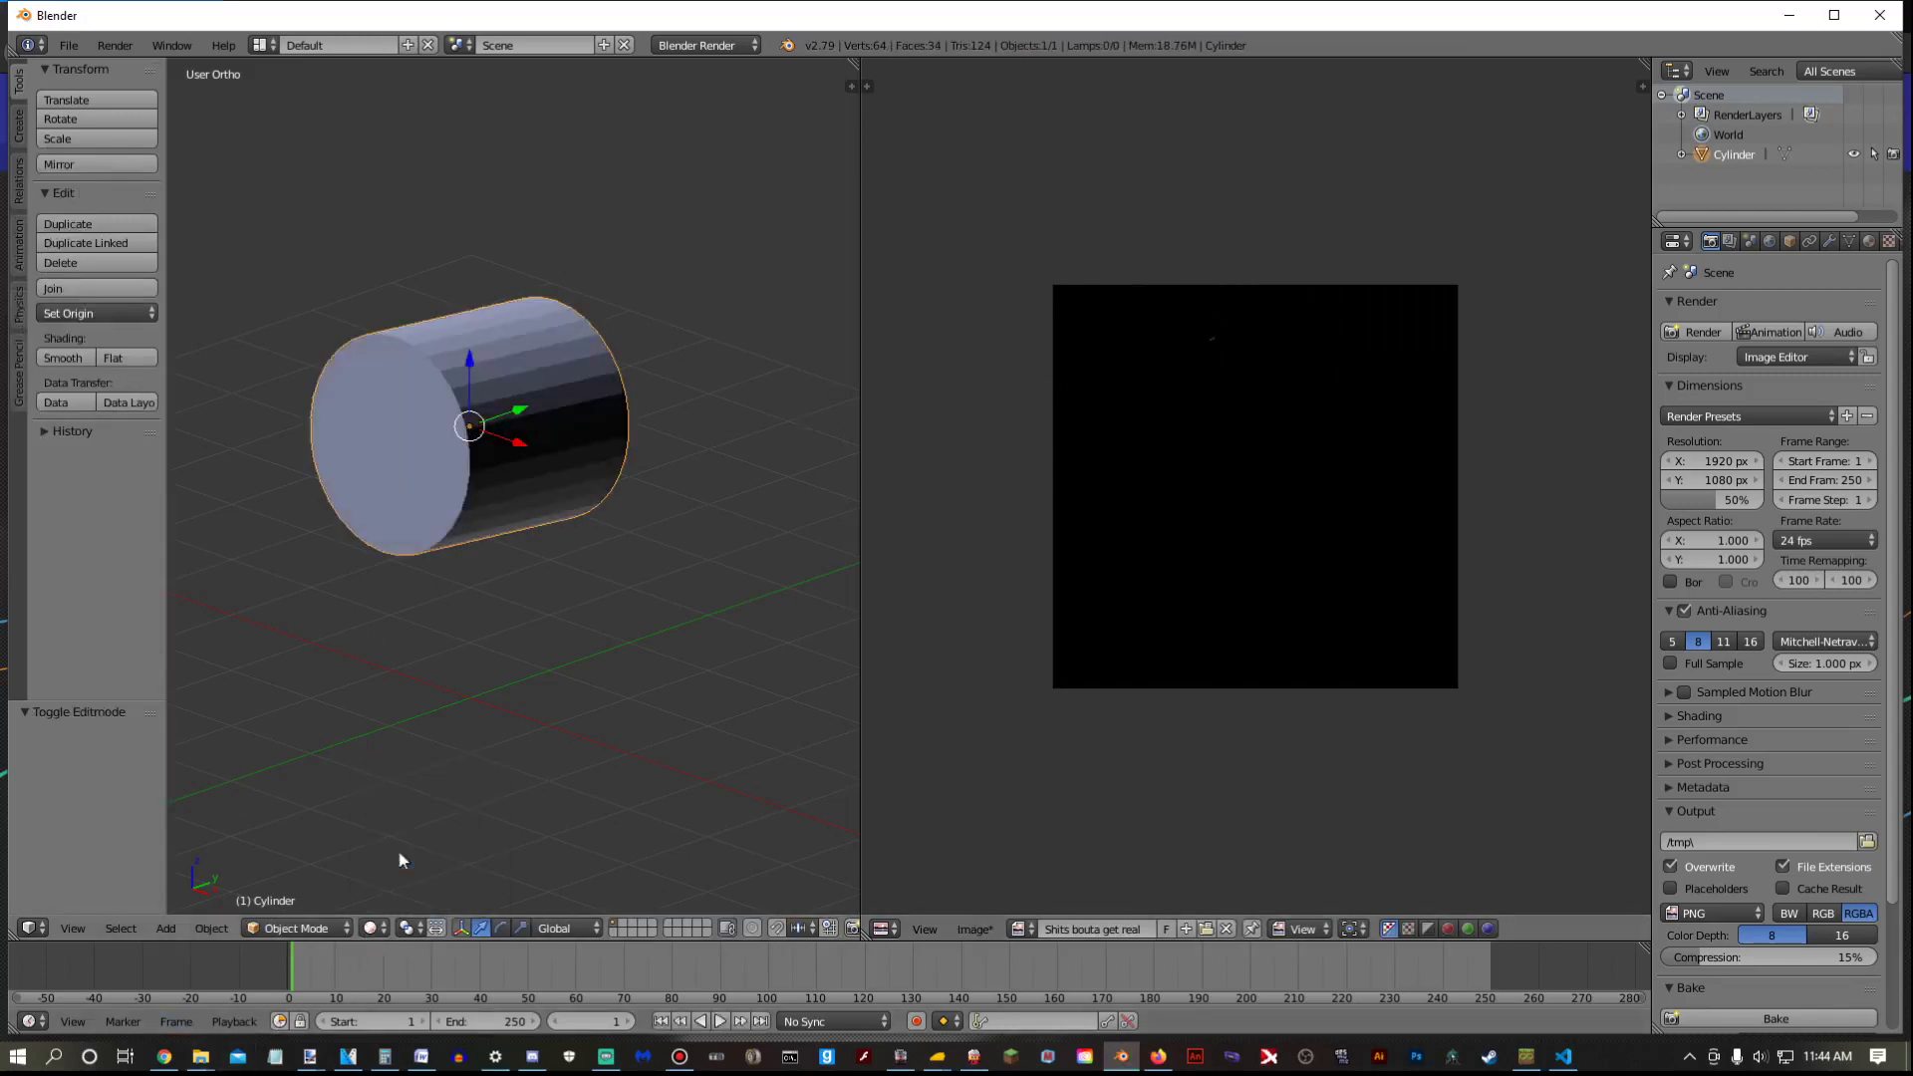
{"action": "key", "text": "w"}
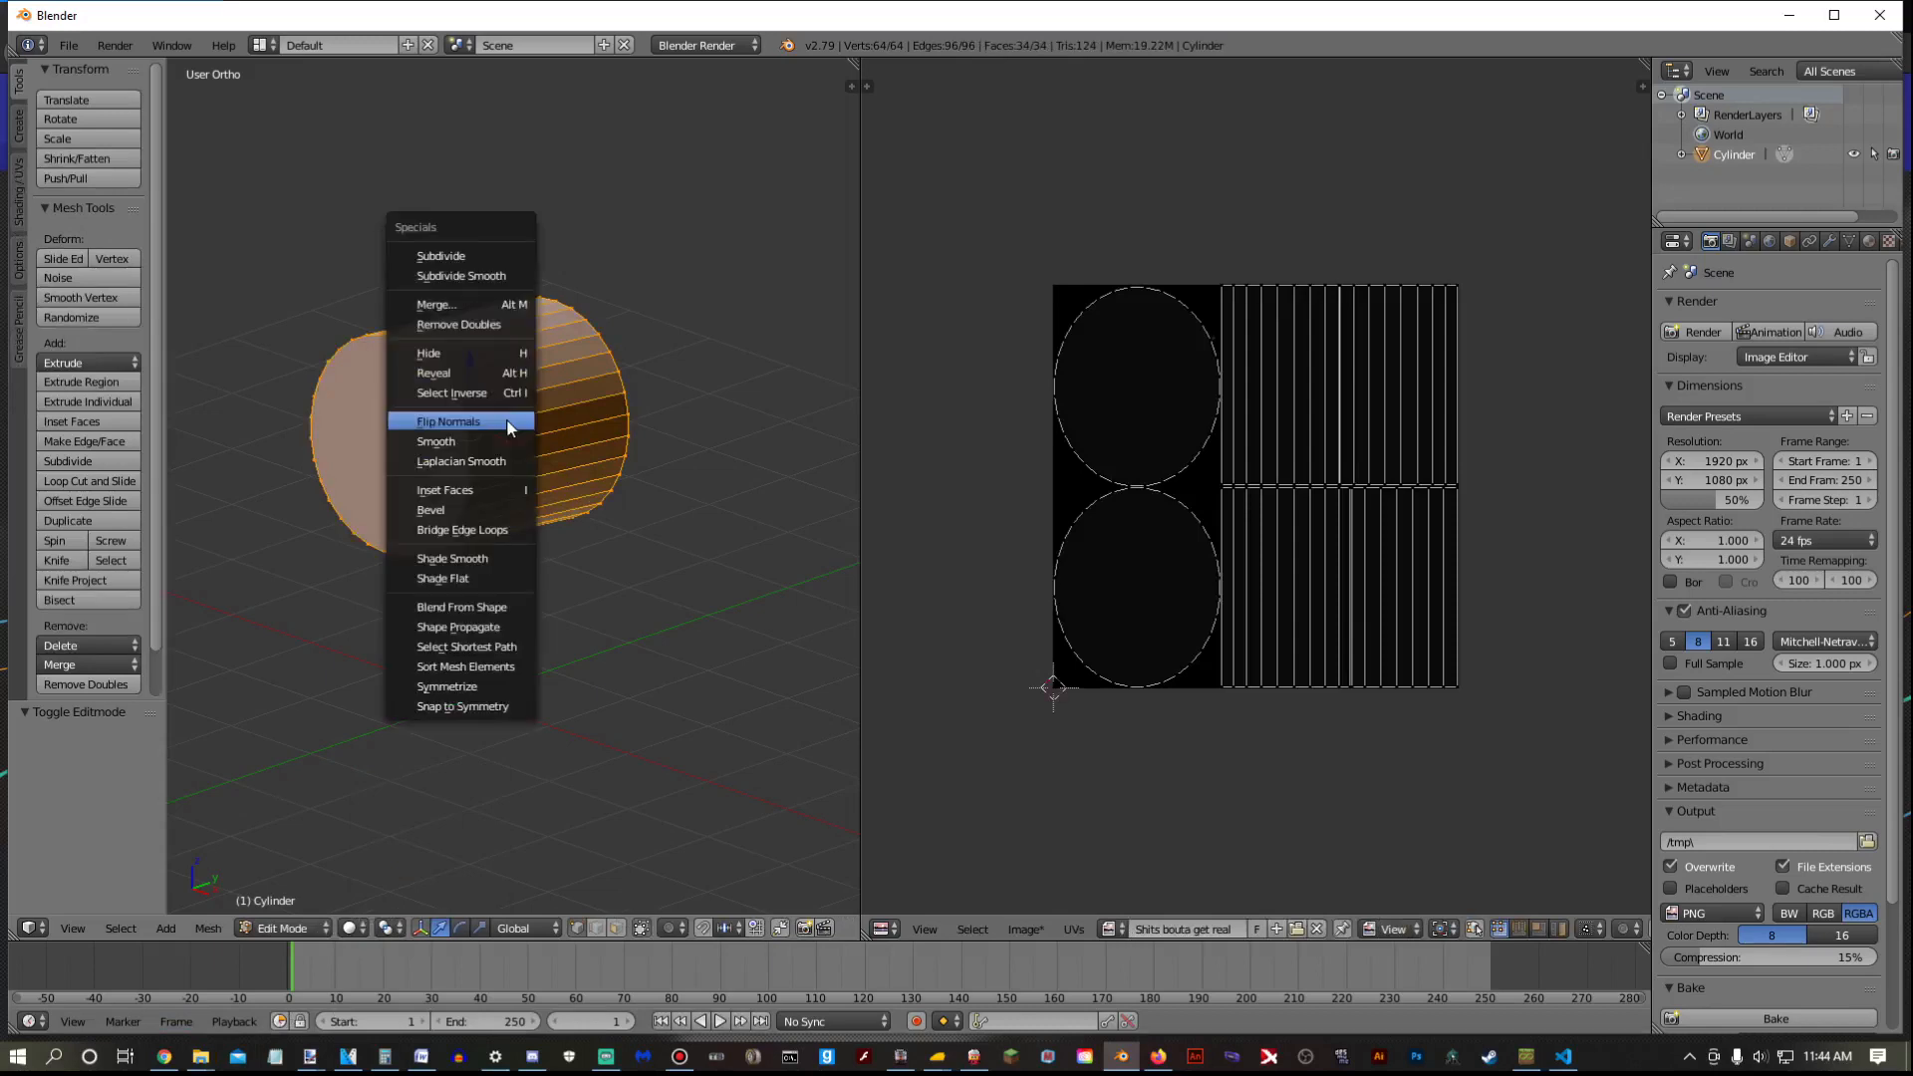
{"action": "left_click", "coordinate": [510, 428]}
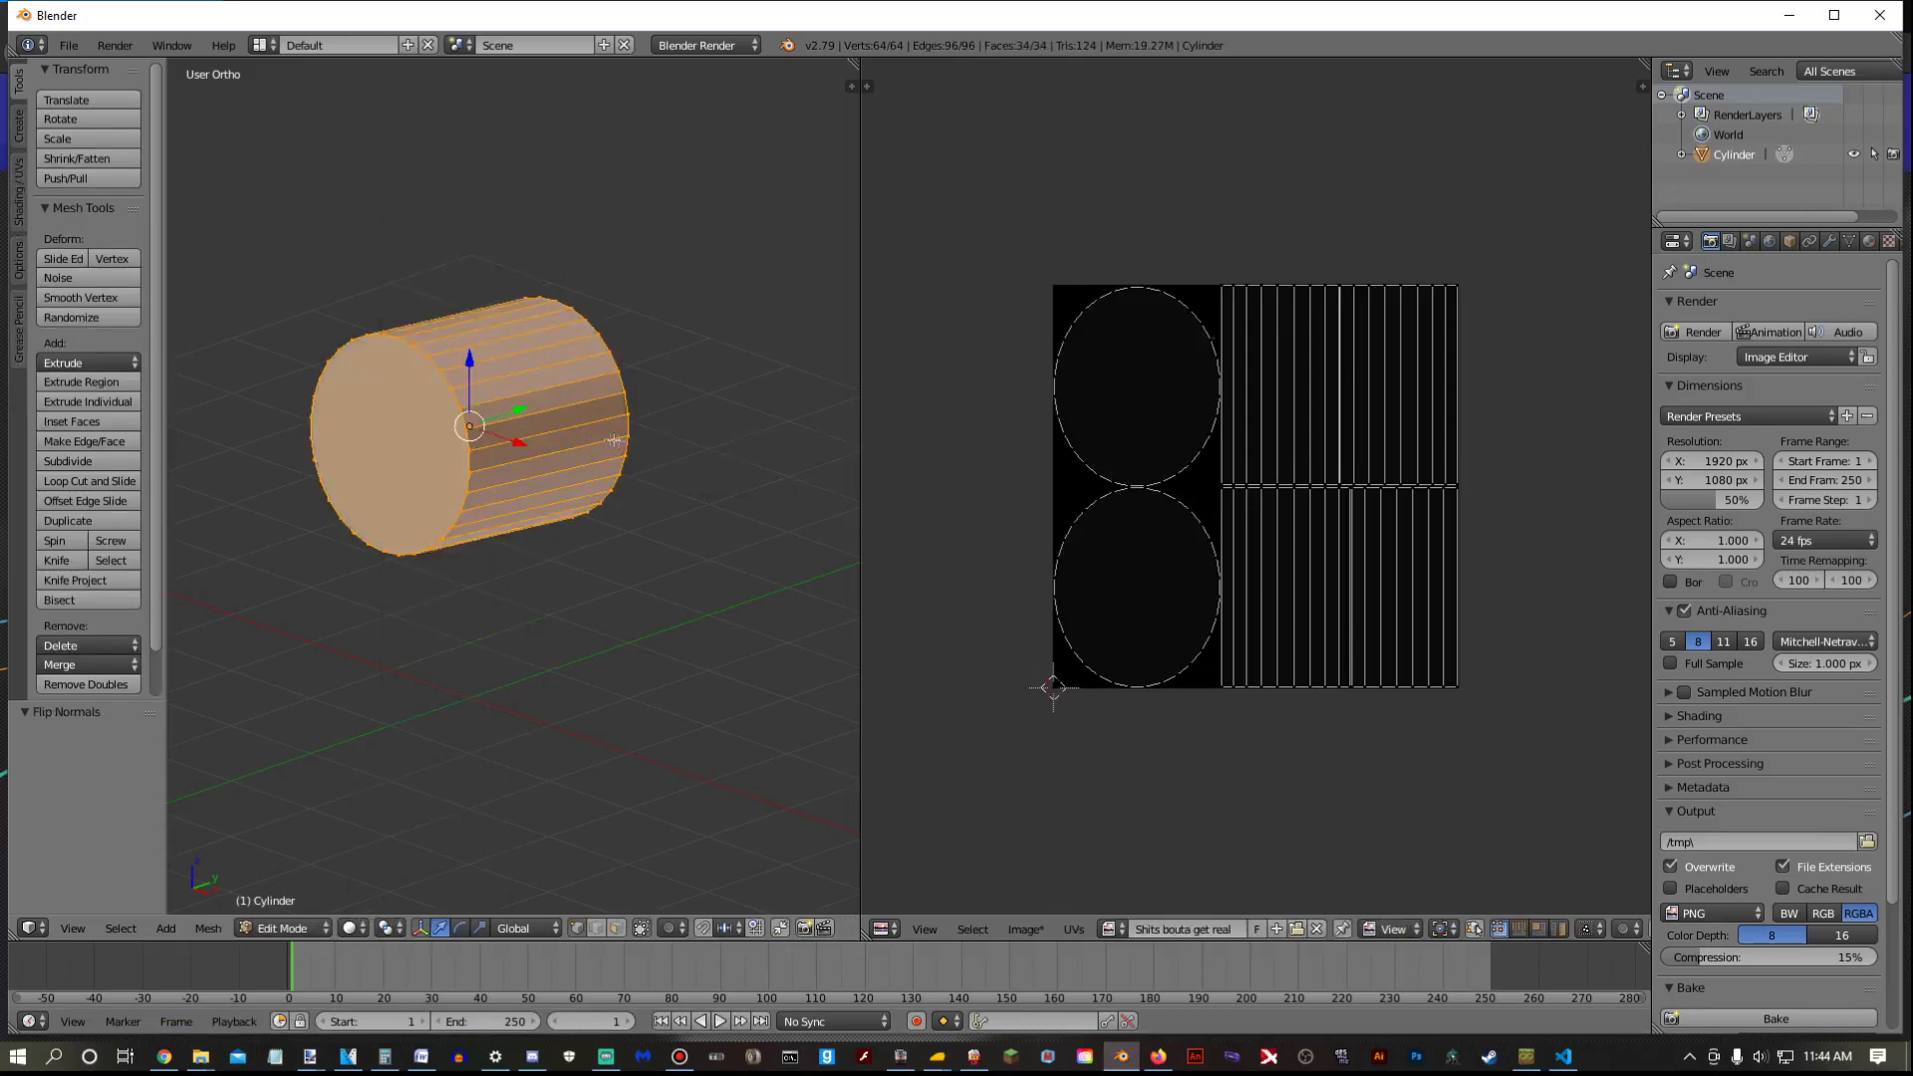
Flip the cylinder's normals inward and back outward to compare the shading
{"action": "scroll", "coordinate": [555, 425], "scroll_direction": "up", "scroll_amount": 3}
{"action": "scroll", "coordinate": [556, 426], "scroll_direction": "down", "scroll_amount": 5}
{"action": "key", "text": "w"}
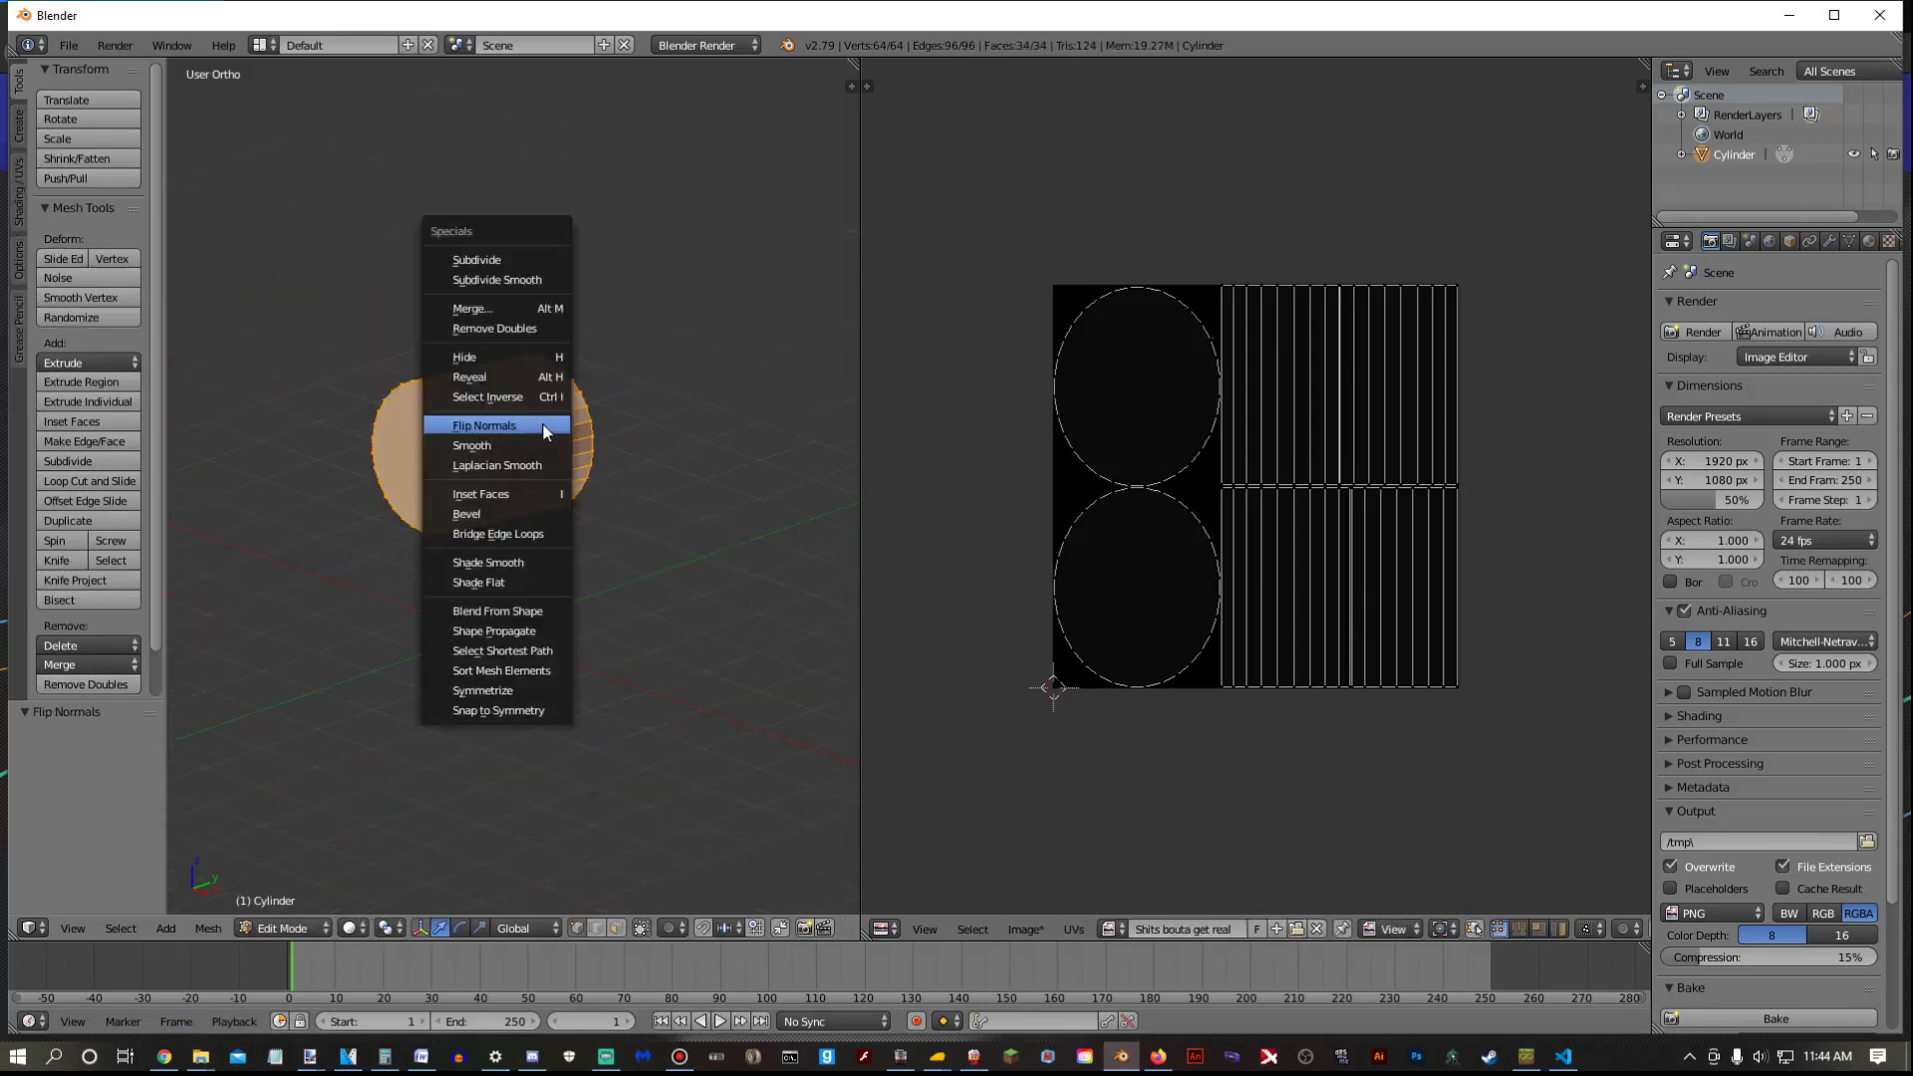
{"action": "left_click", "coordinate": [539, 425]}
{"action": "middle_click_drag", "start_coordinate": [575, 329], "coordinate": [566, 439]}
{"action": "scroll", "coordinate": [628, 487], "scroll_direction": "up", "scroll_amount": 4}
{"action": "key", "text": "w"}
{"action": "left_click", "coordinate": [628, 487]}
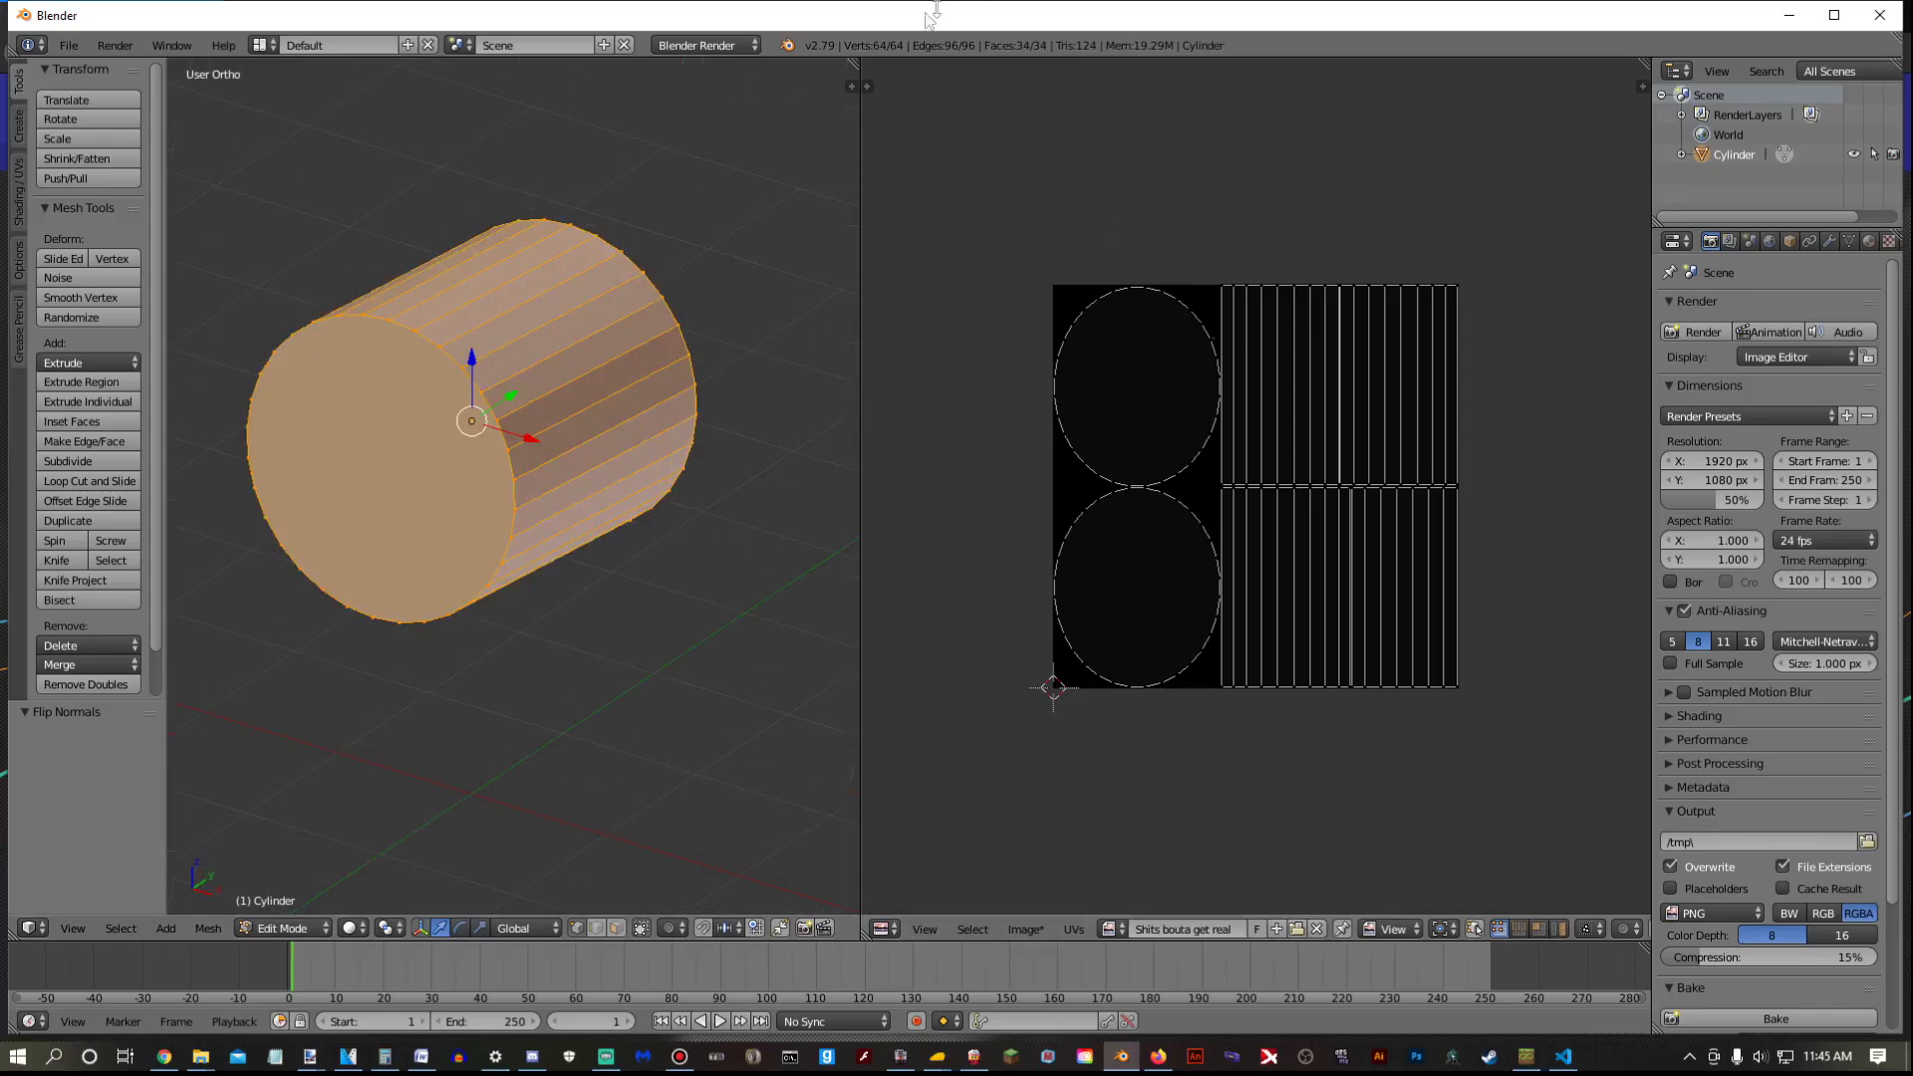
Merge the image editor area back into the 3D view, leave edit mode and switch to an empty layer
{"action": "left_click_drag", "start_coordinate": [854, 61], "coordinate": [971, 249]}
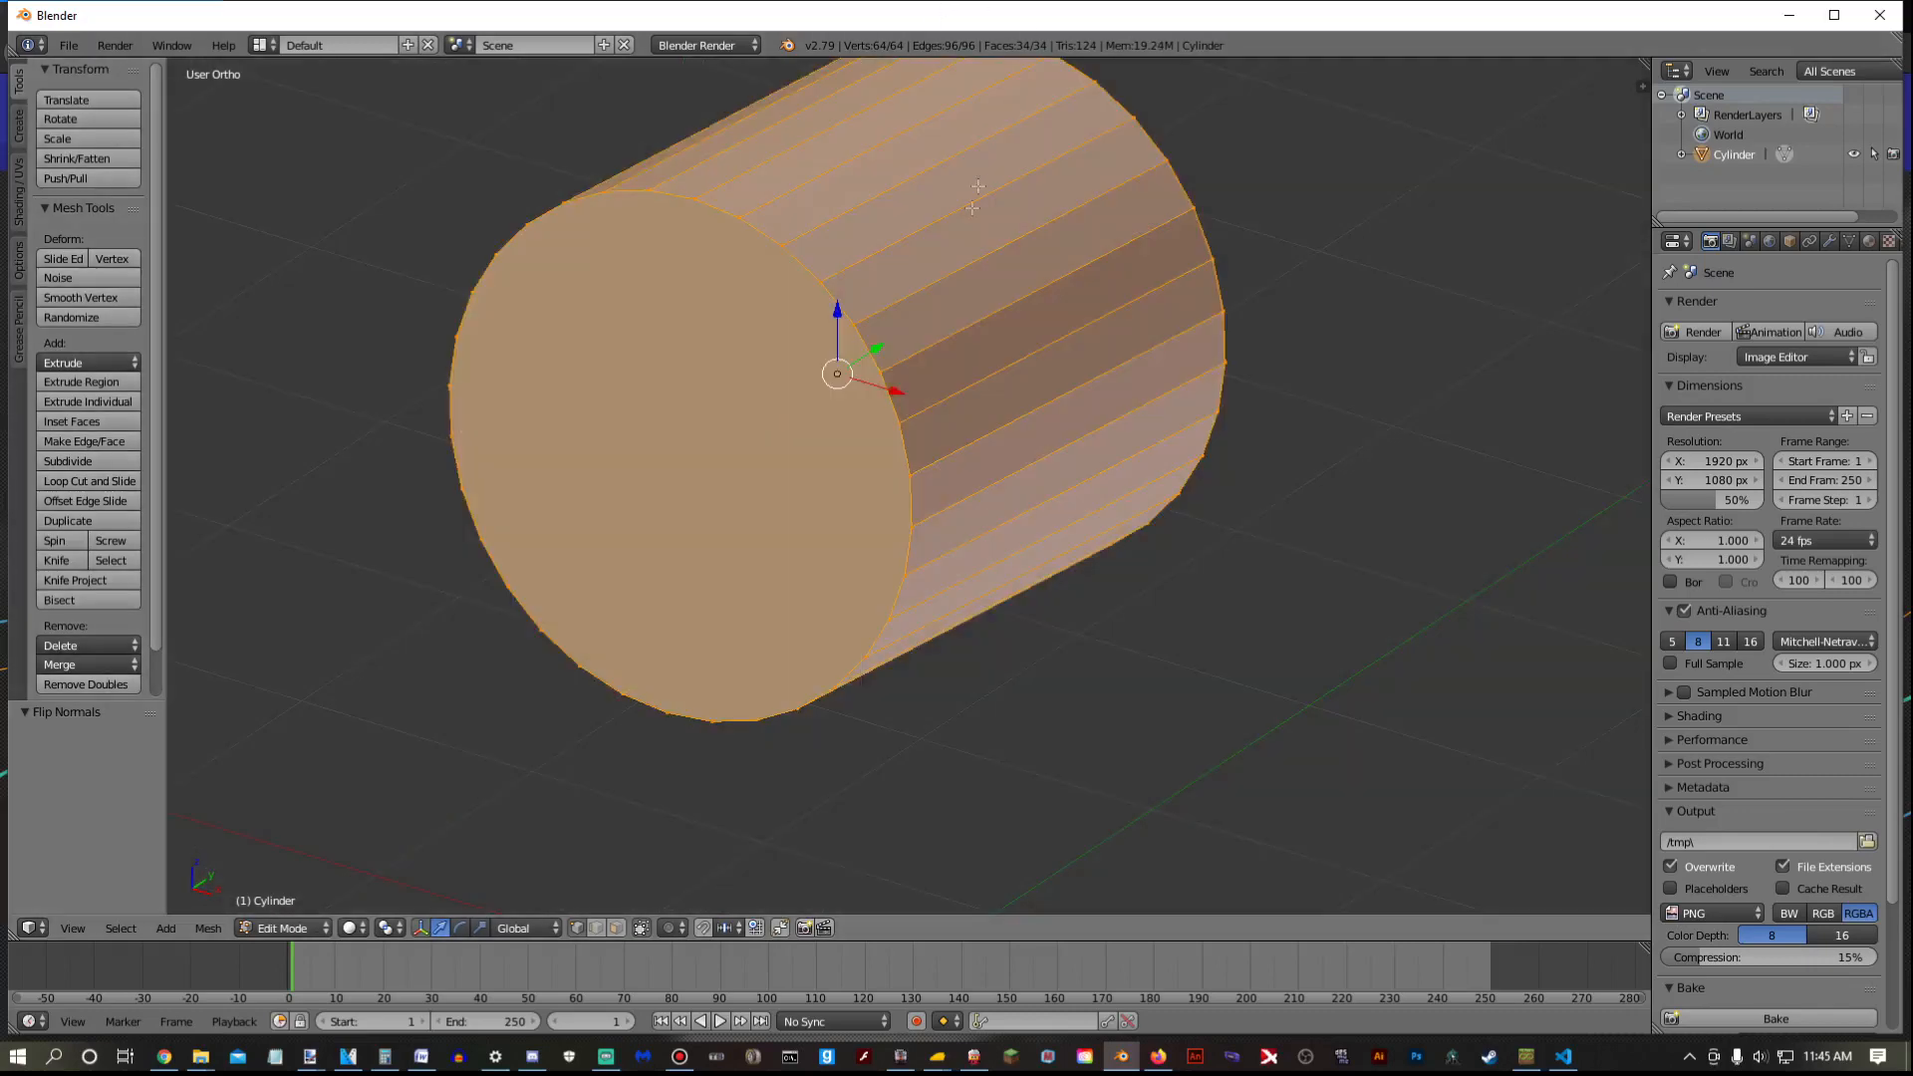
{"action": "key", "text": "Tab"}
{"action": "scroll", "coordinate": [971, 249], "scroll_direction": "down", "scroll_amount": 5}
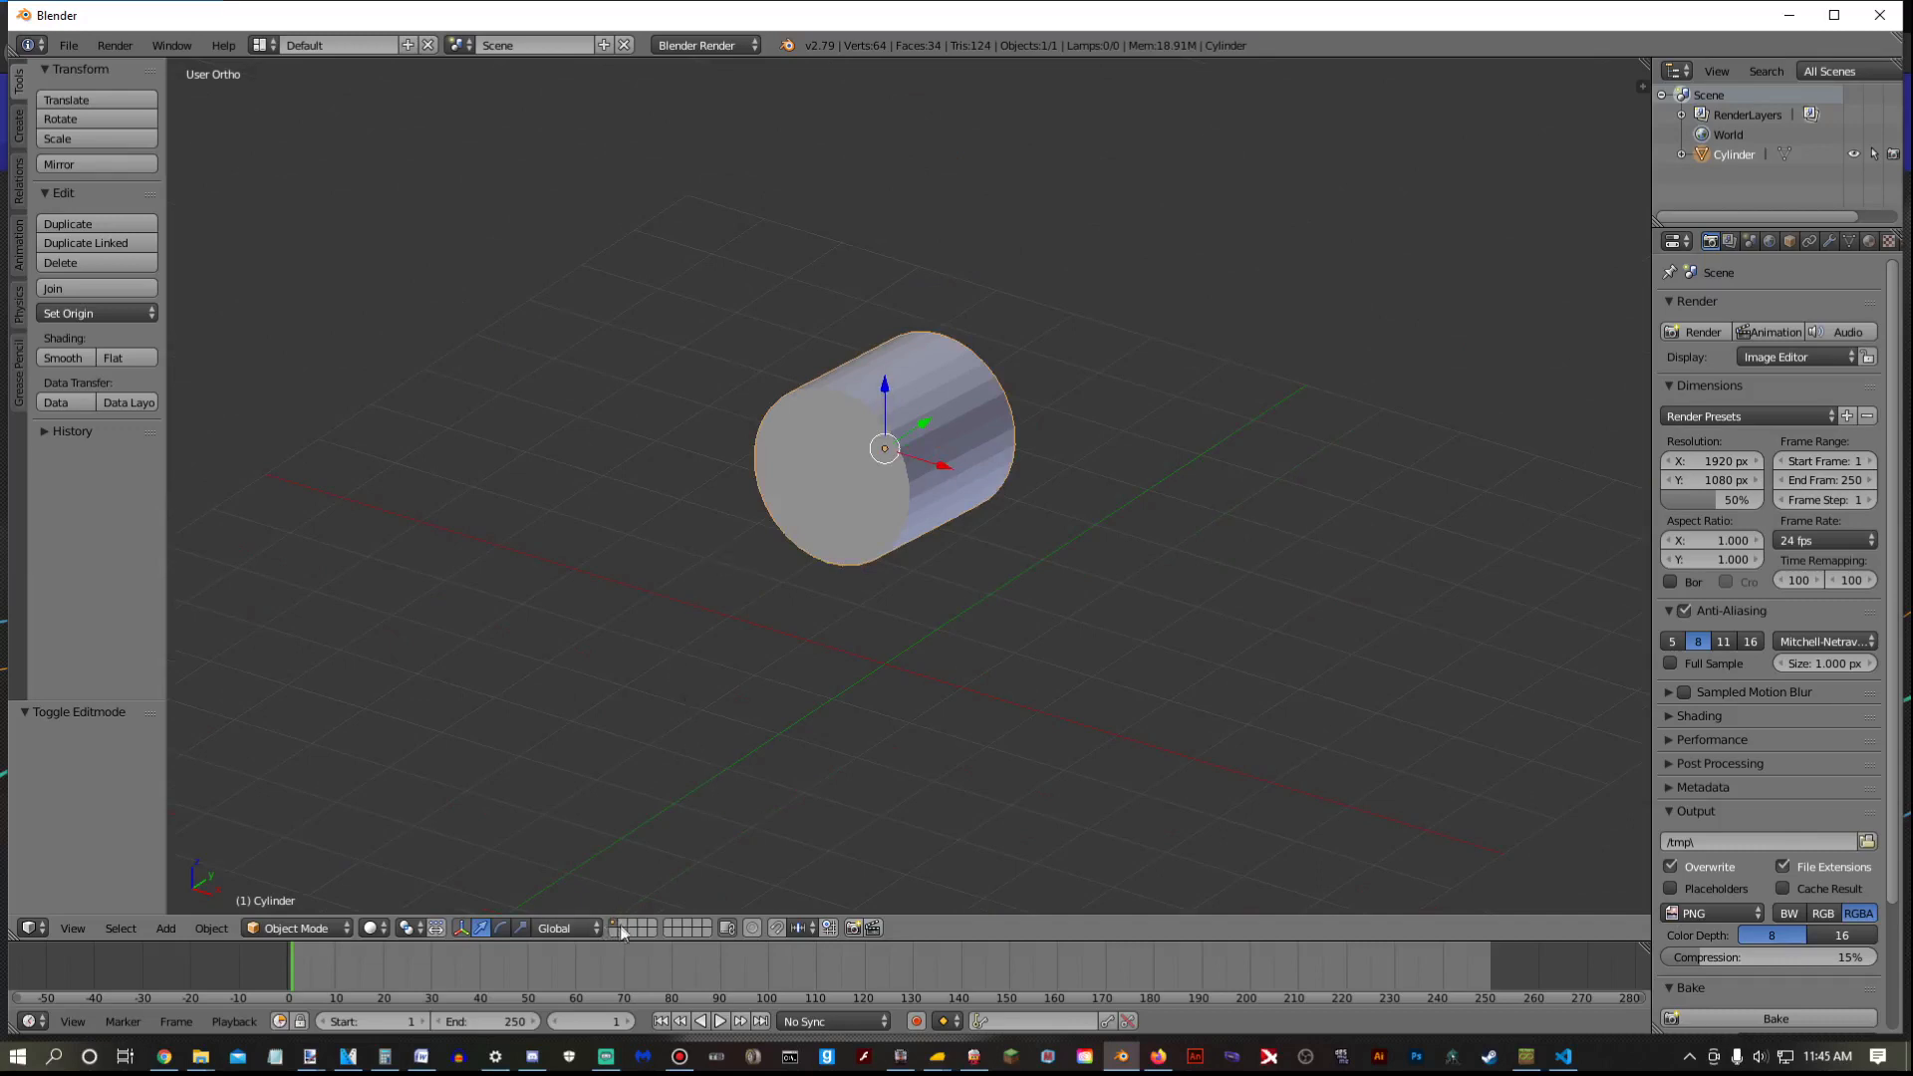
{"action": "key", "text": "Delete"}
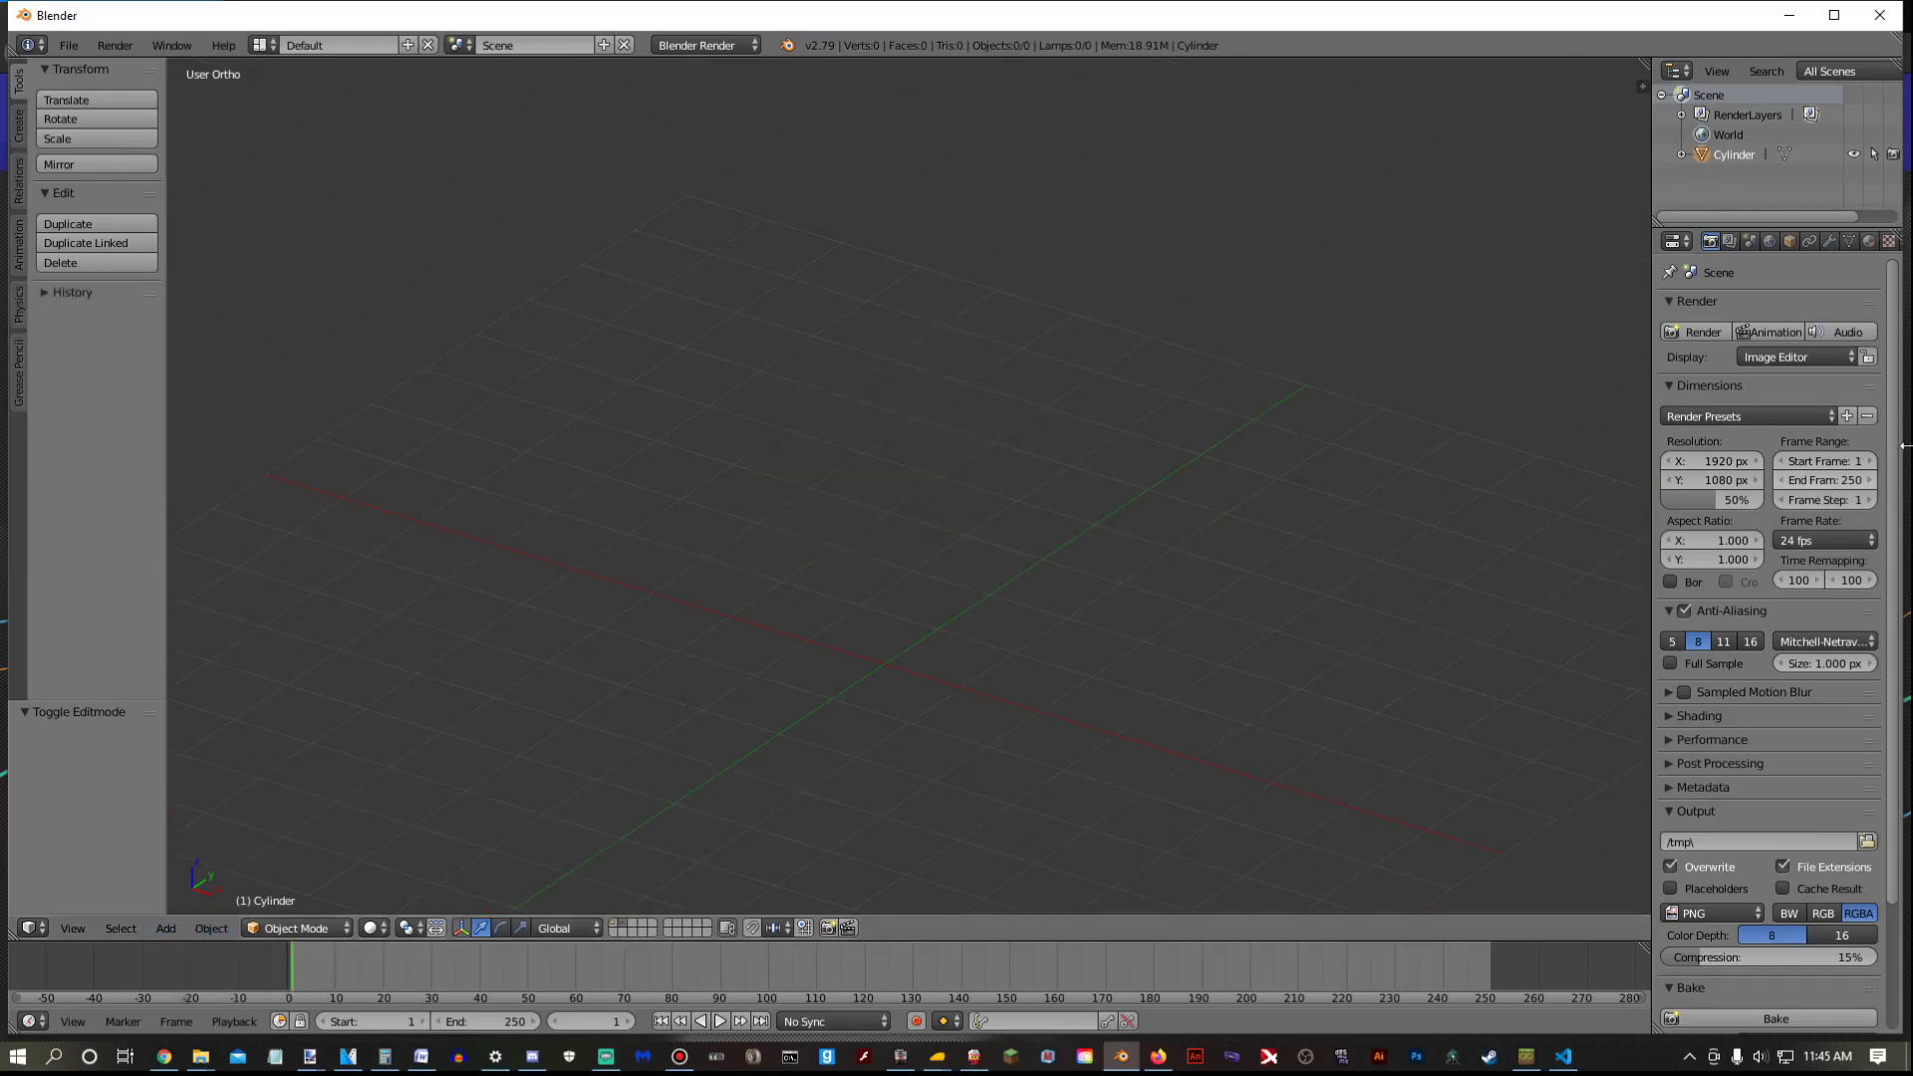
Remove the cylinder's current material slot and give it a new material
{"action": "left_click", "coordinate": [1869, 242]}
{"action": "left_click", "coordinate": [1868, 327]}
{"action": "left_click", "coordinate": [1732, 378]}
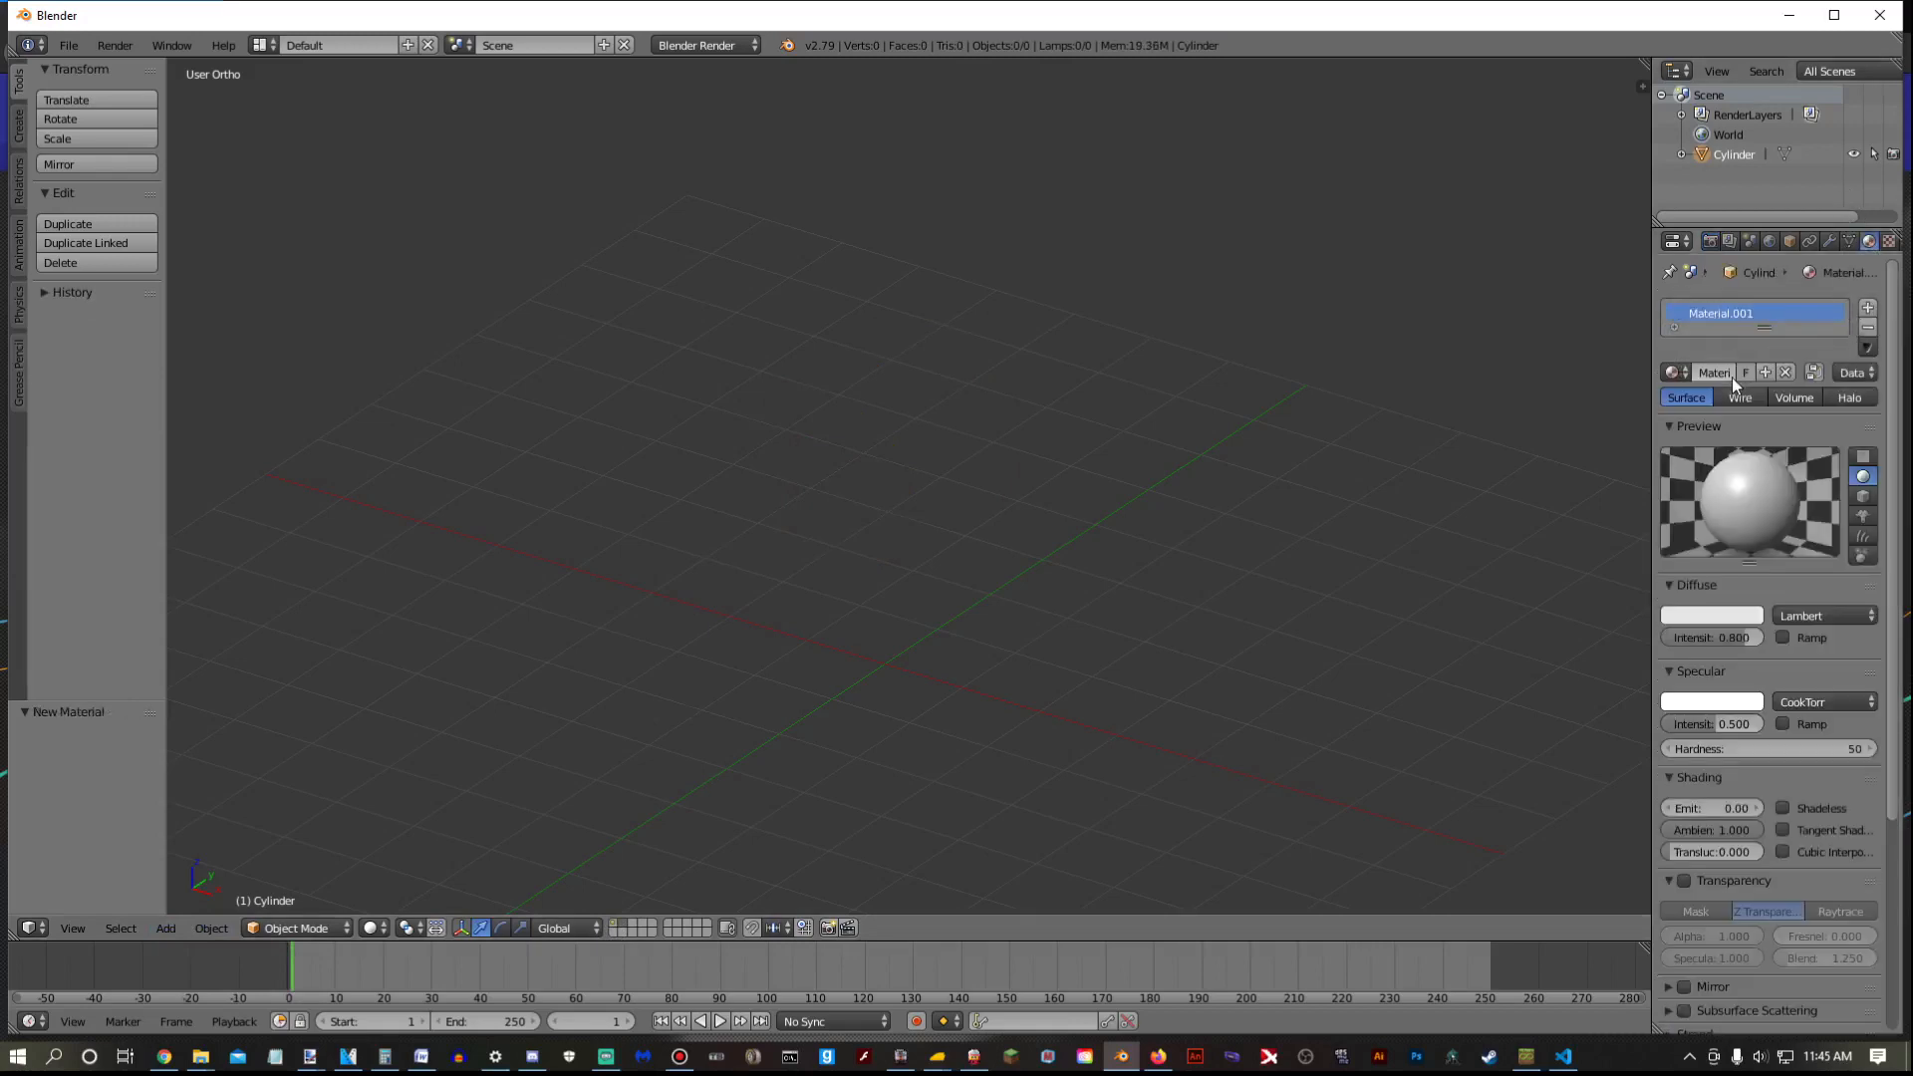
Darken the new material's diffuse colour to a near-black grey
{"action": "left_click", "coordinate": [1713, 615]}
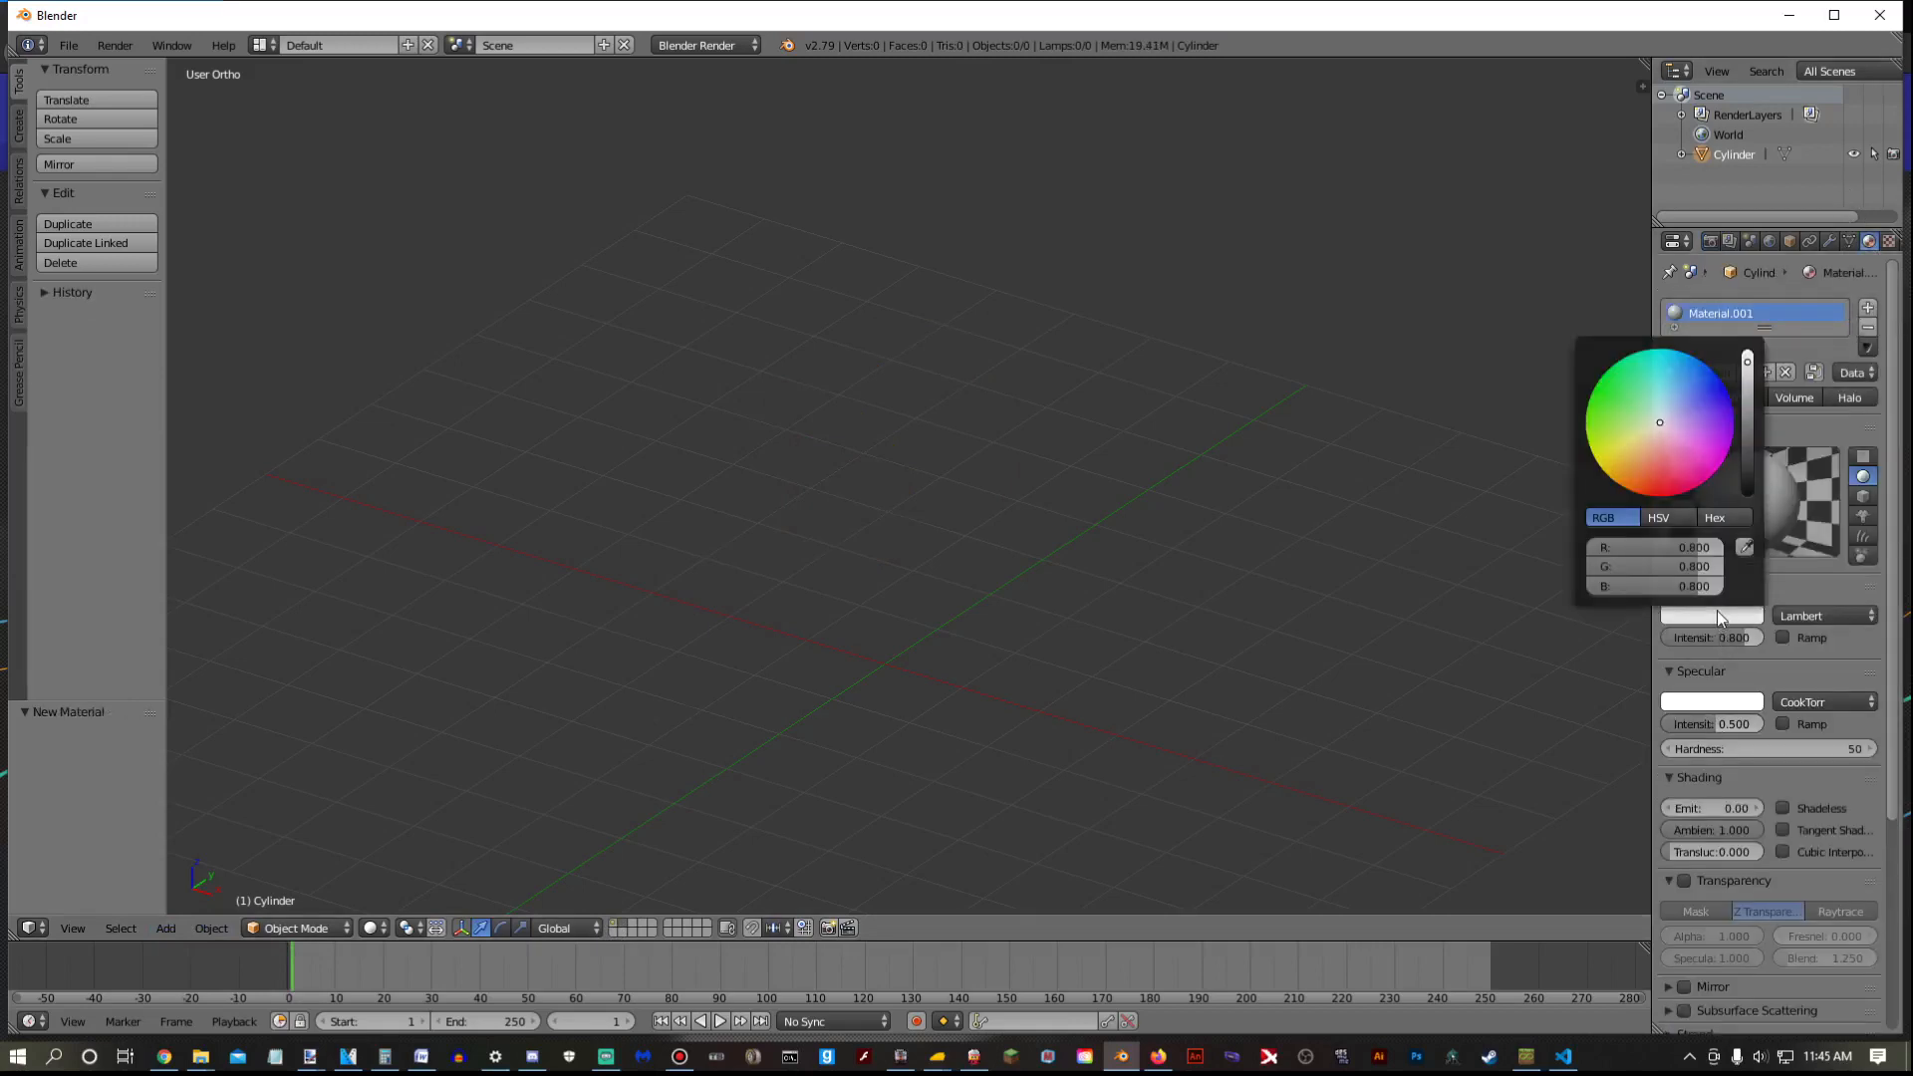
{"action": "left_click", "coordinate": [1748, 457]}
{"action": "left_click_drag", "start_coordinate": [1749, 452], "coordinate": [1753, 496]}
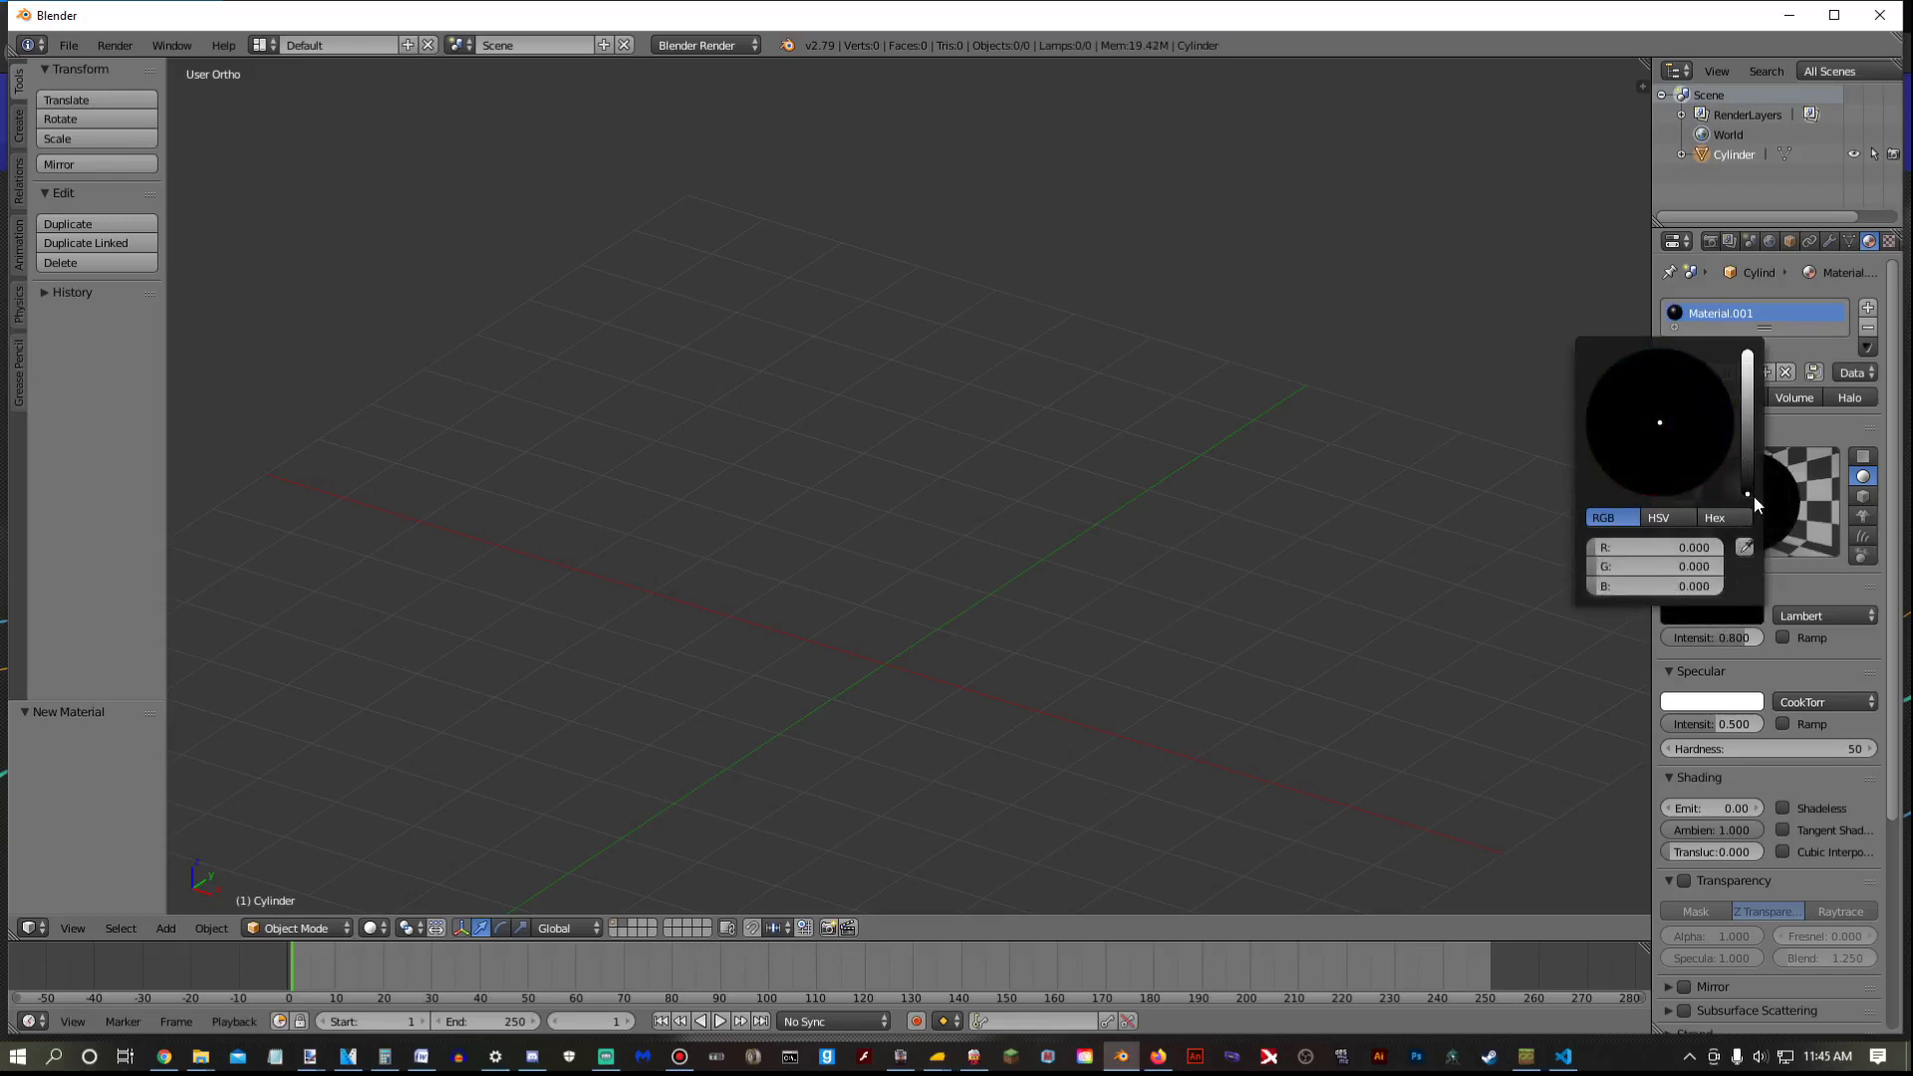
{"action": "left_click_drag", "start_coordinate": [1753, 496], "coordinate": [1755, 480]}
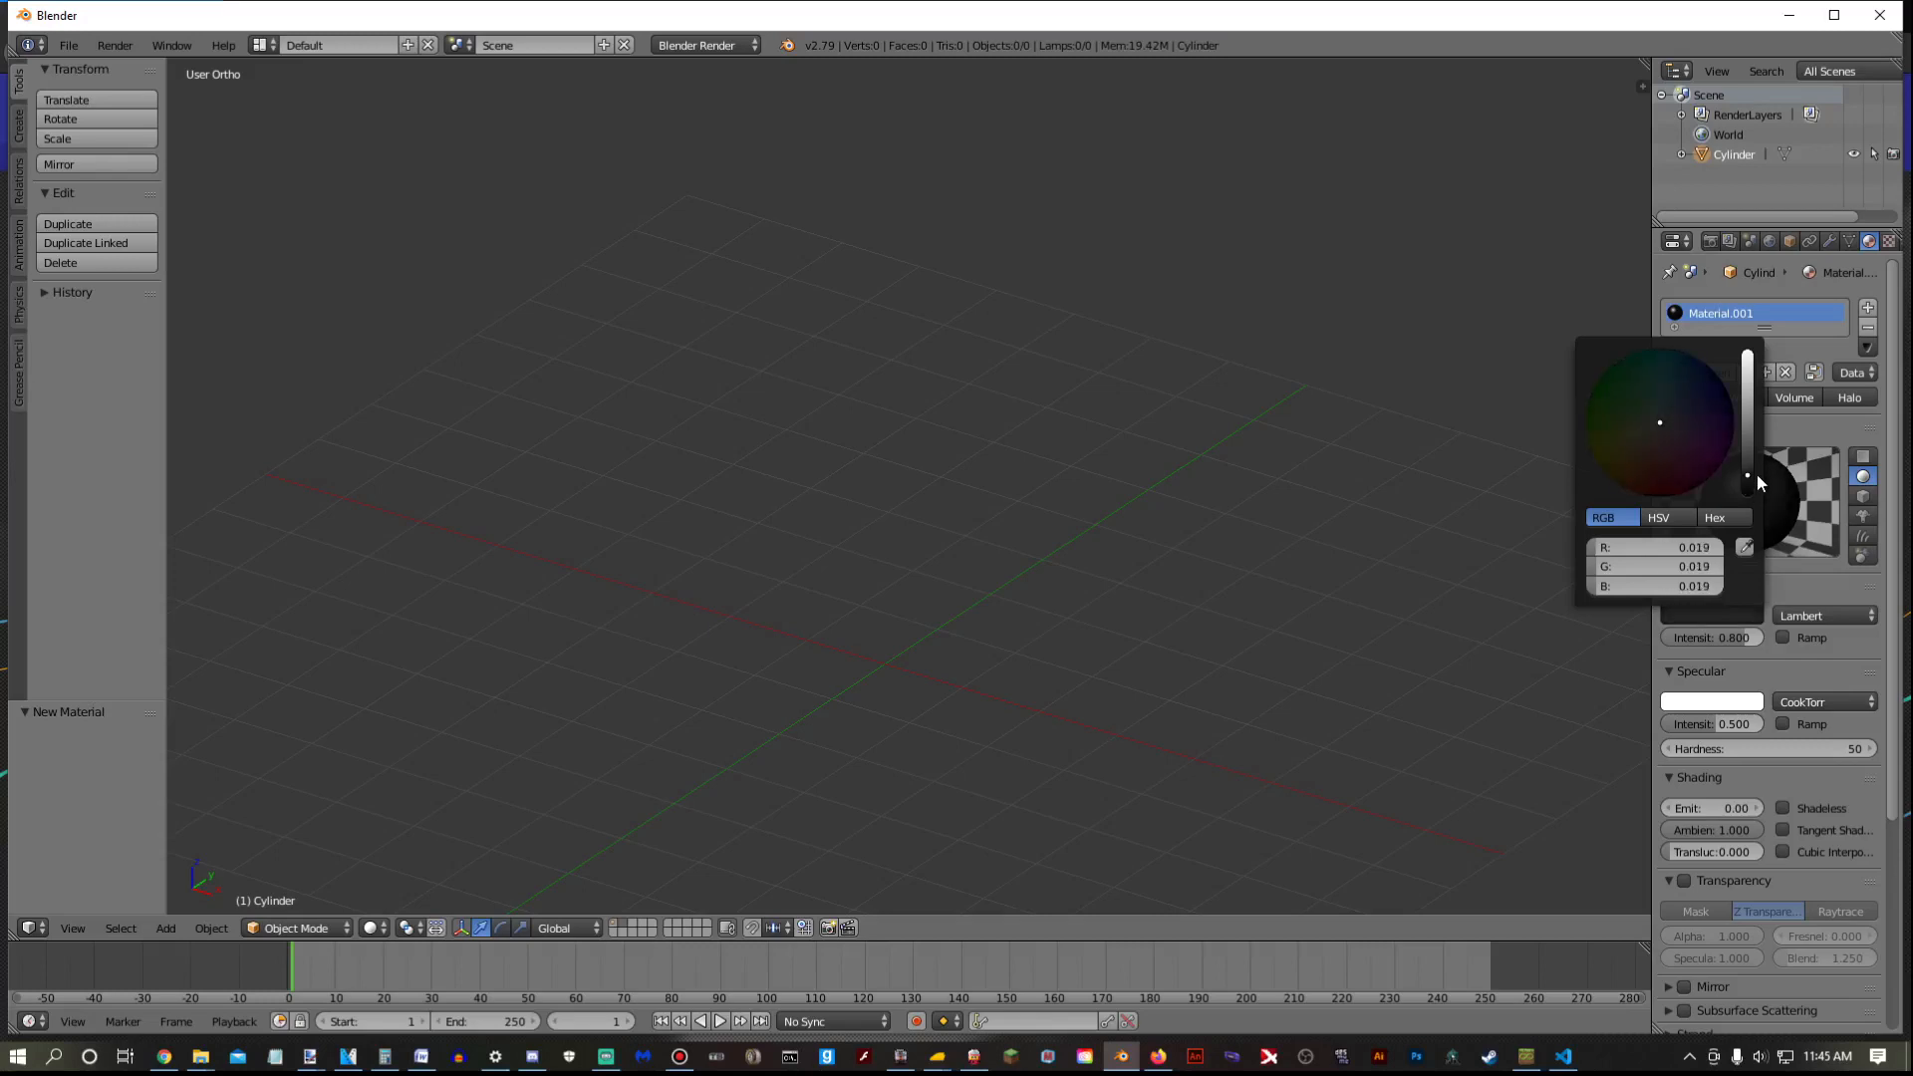
{"action": "left_click_drag", "start_coordinate": [1757, 480], "coordinate": [1760, 476]}
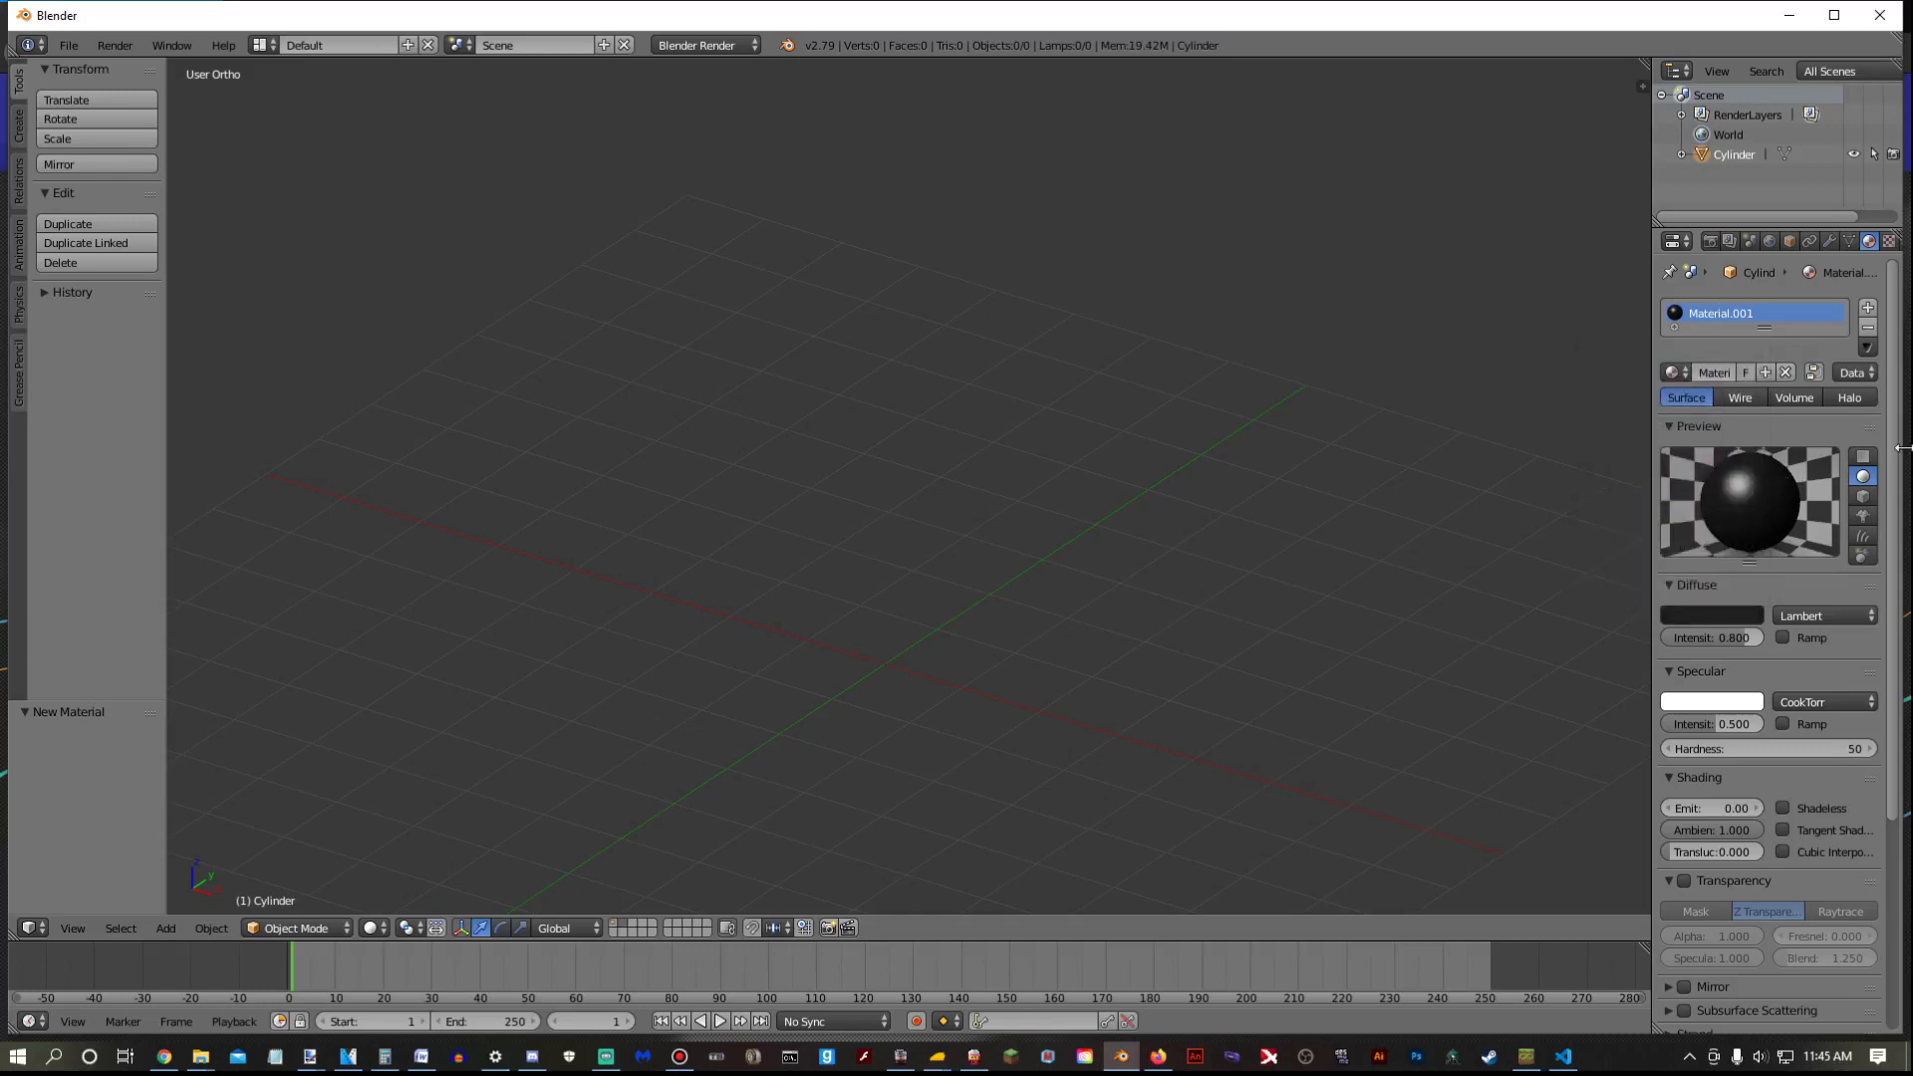
Show the layer with the cylinder and display it with Texture viewport shading in object mode
{"action": "middle_click_drag", "start_coordinate": [1085, 580], "coordinate": [1104, 496]}
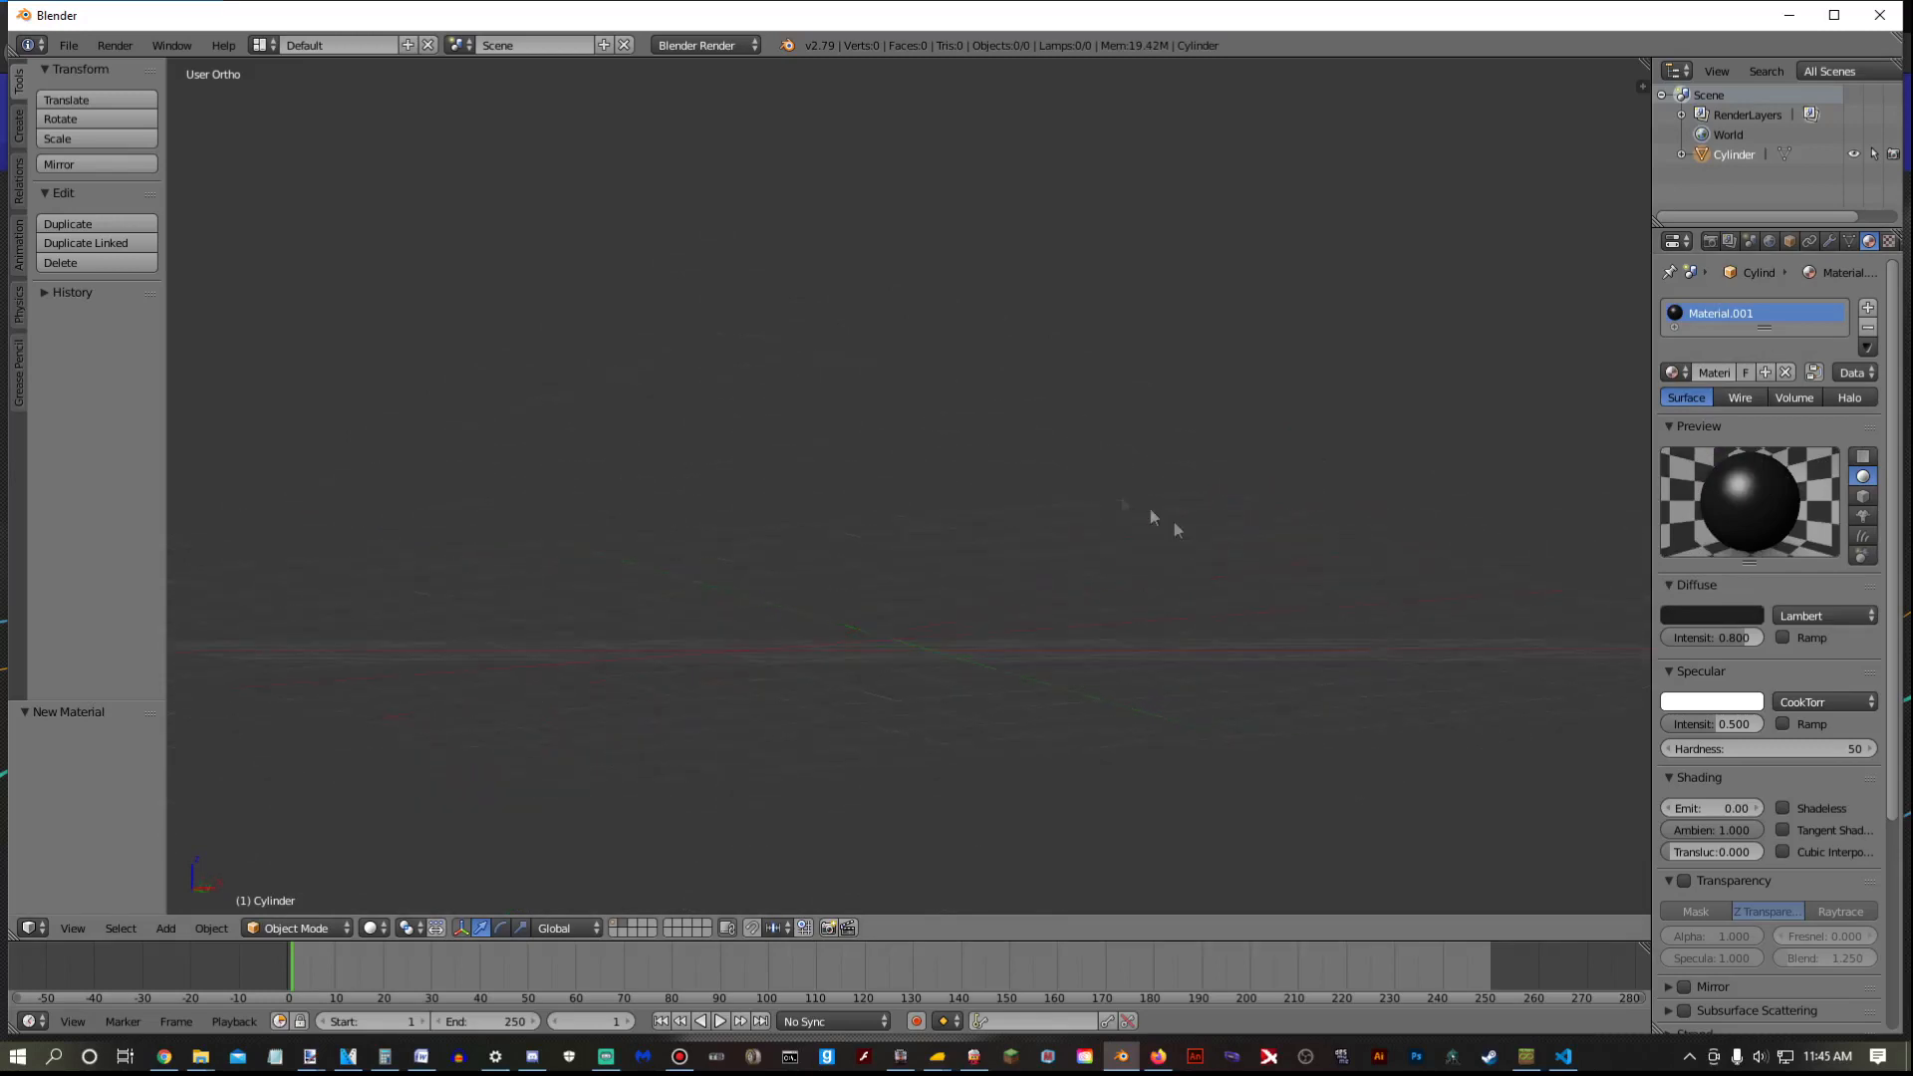
{"action": "middle_click_drag", "start_coordinate": [1243, 577], "coordinate": [1202, 578]}
{"action": "left_click", "coordinate": [615, 924]}
{"action": "middle_click_drag", "start_coordinate": [1115, 428], "coordinate": [1029, 435]}
{"action": "key", "text": "Tab"}
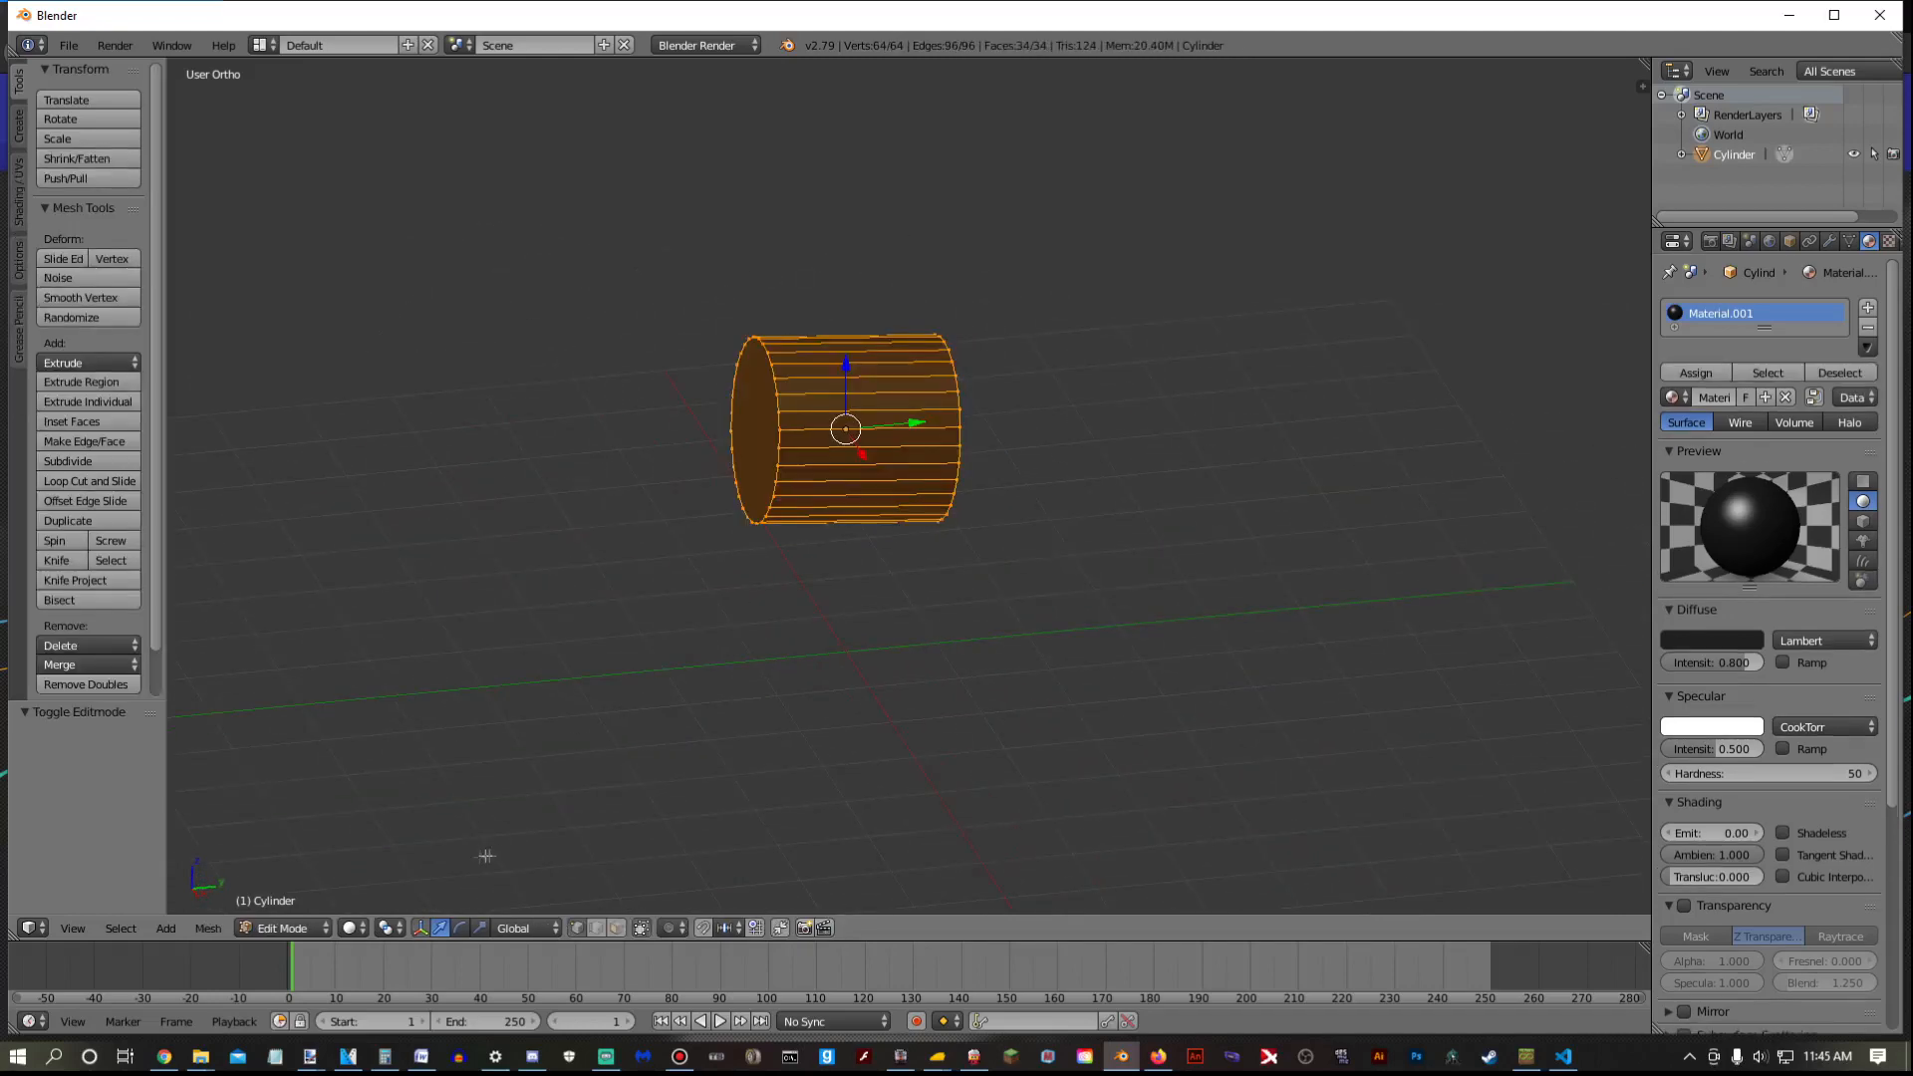
{"action": "key", "text": "Tab"}
{"action": "left_click", "coordinate": [373, 927]}
{"action": "left_click", "coordinate": [411, 839]}
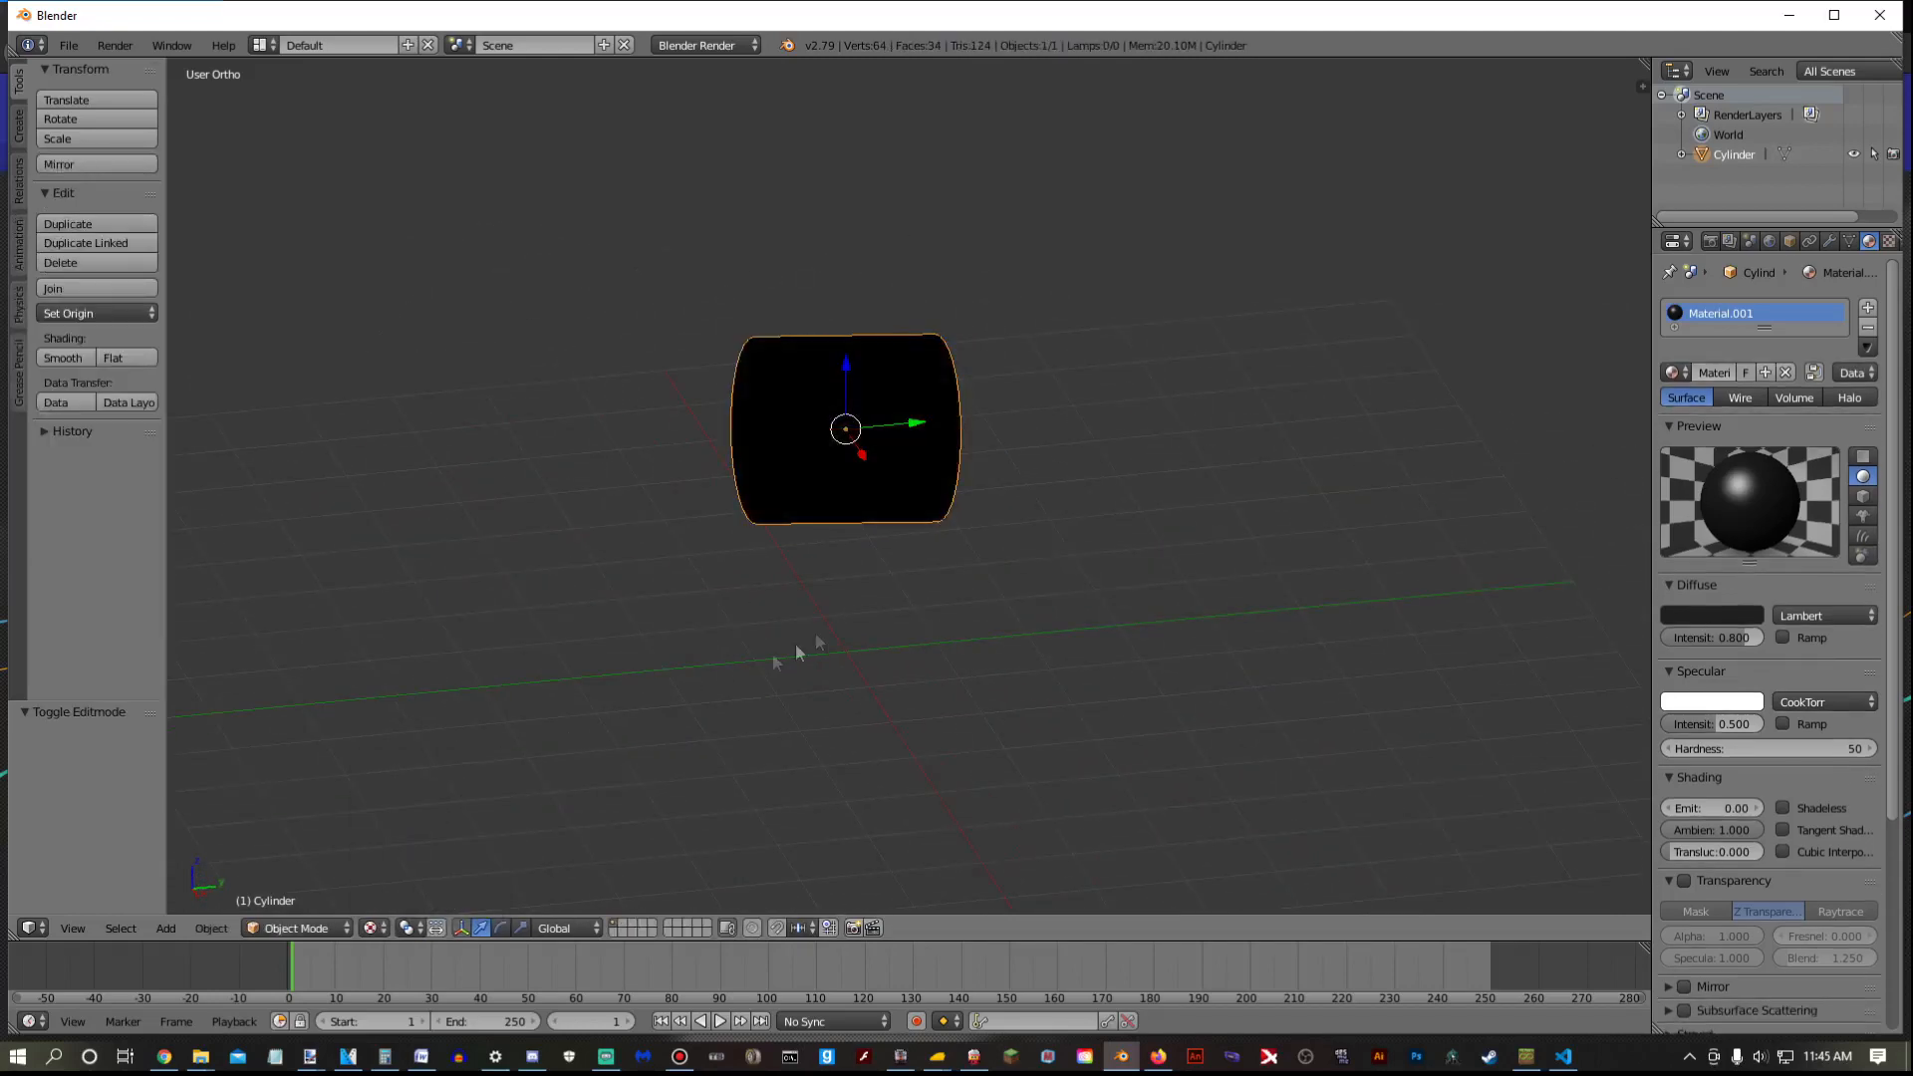
Put the cylinder in edit mode, split the 3D view and turn the second area into a UV/Image Editor
{"action": "key", "text": "Tab"}
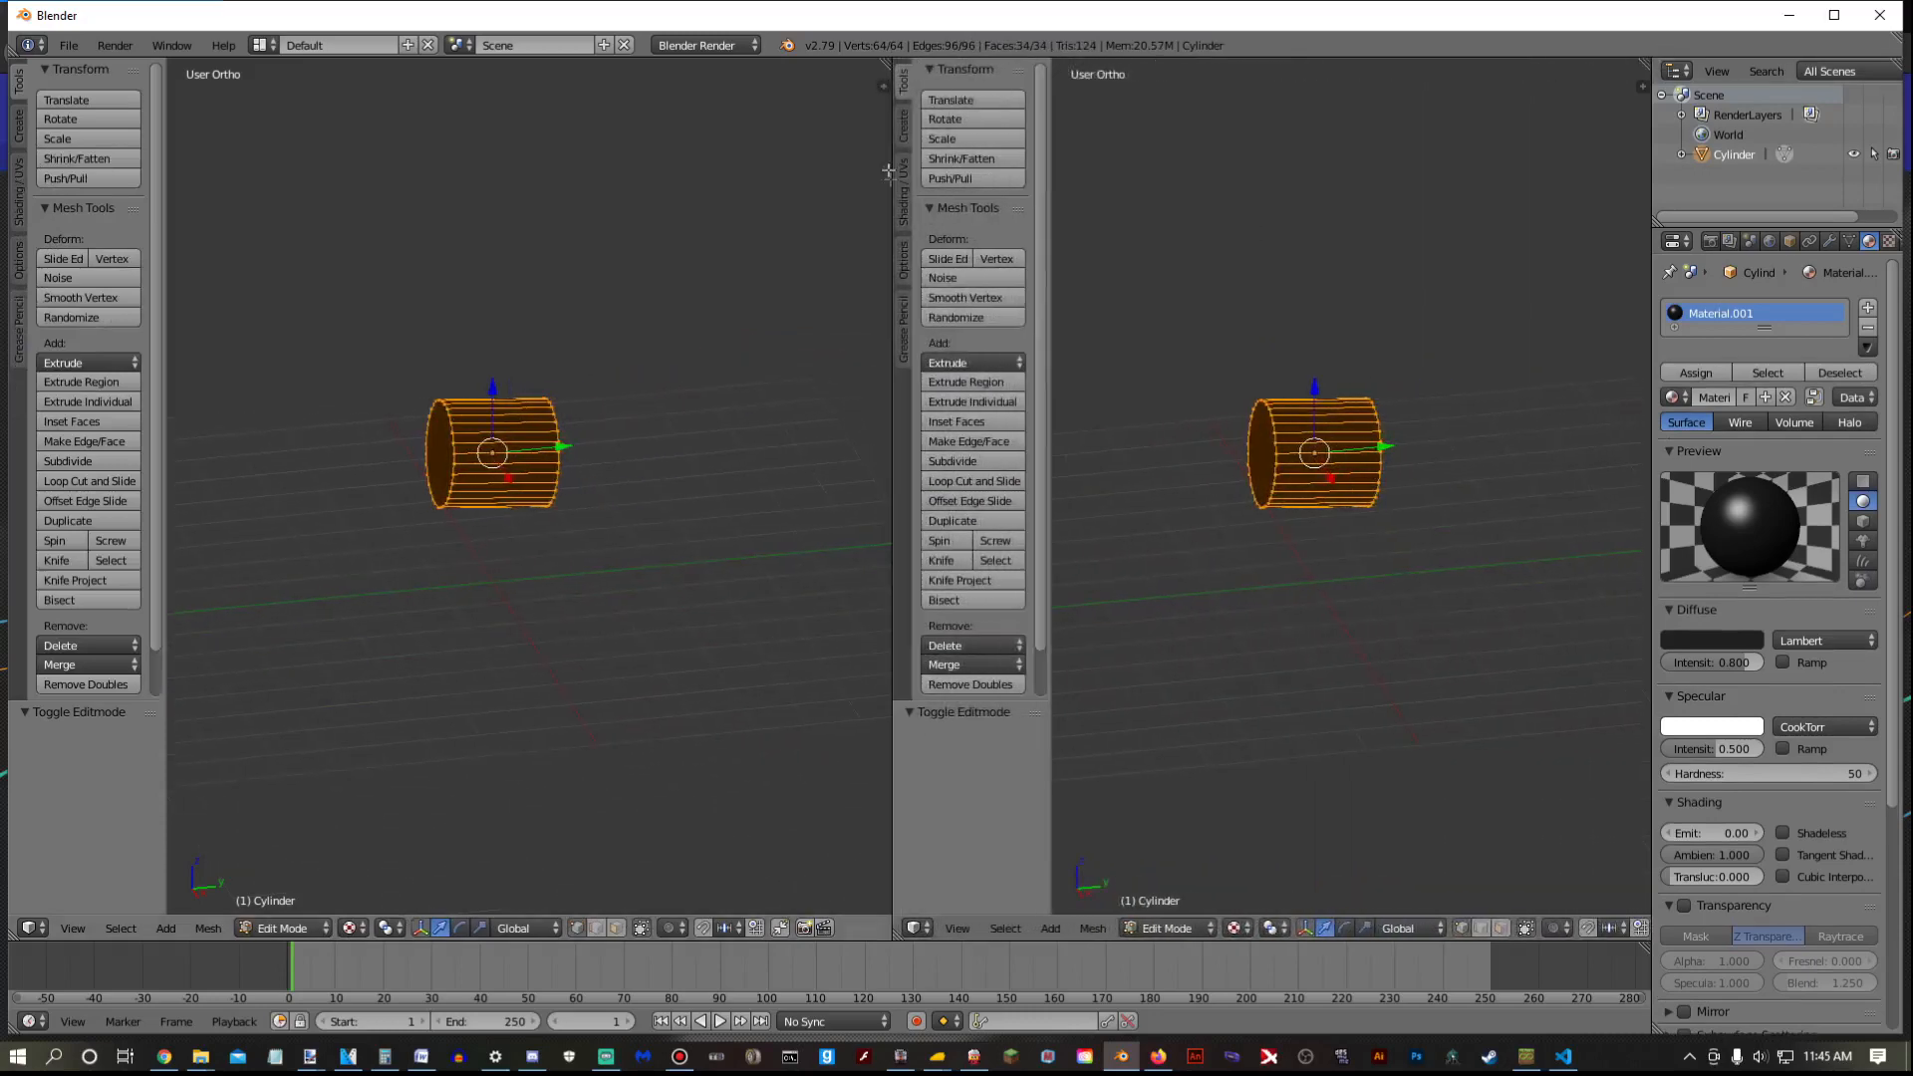
{"action": "left_click", "coordinate": [916, 928]}
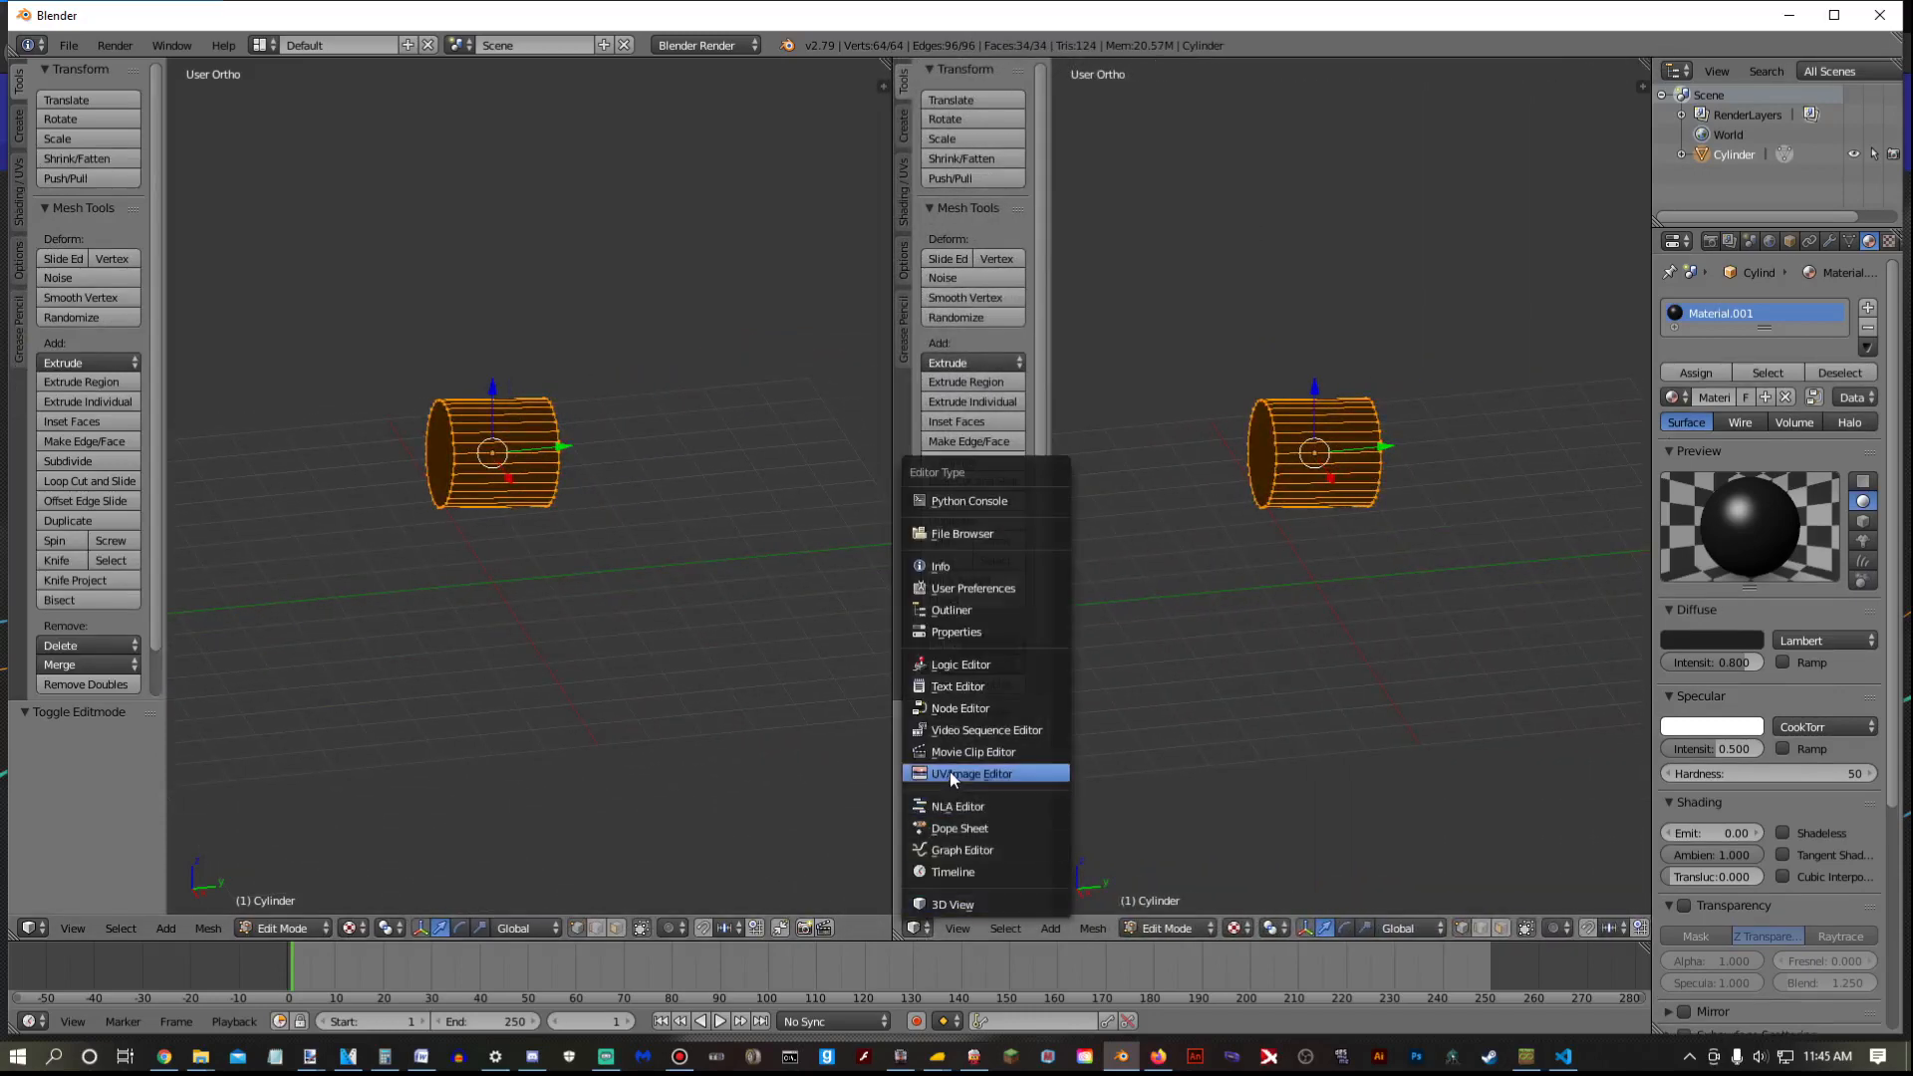
{"action": "left_click", "coordinate": [948, 771]}
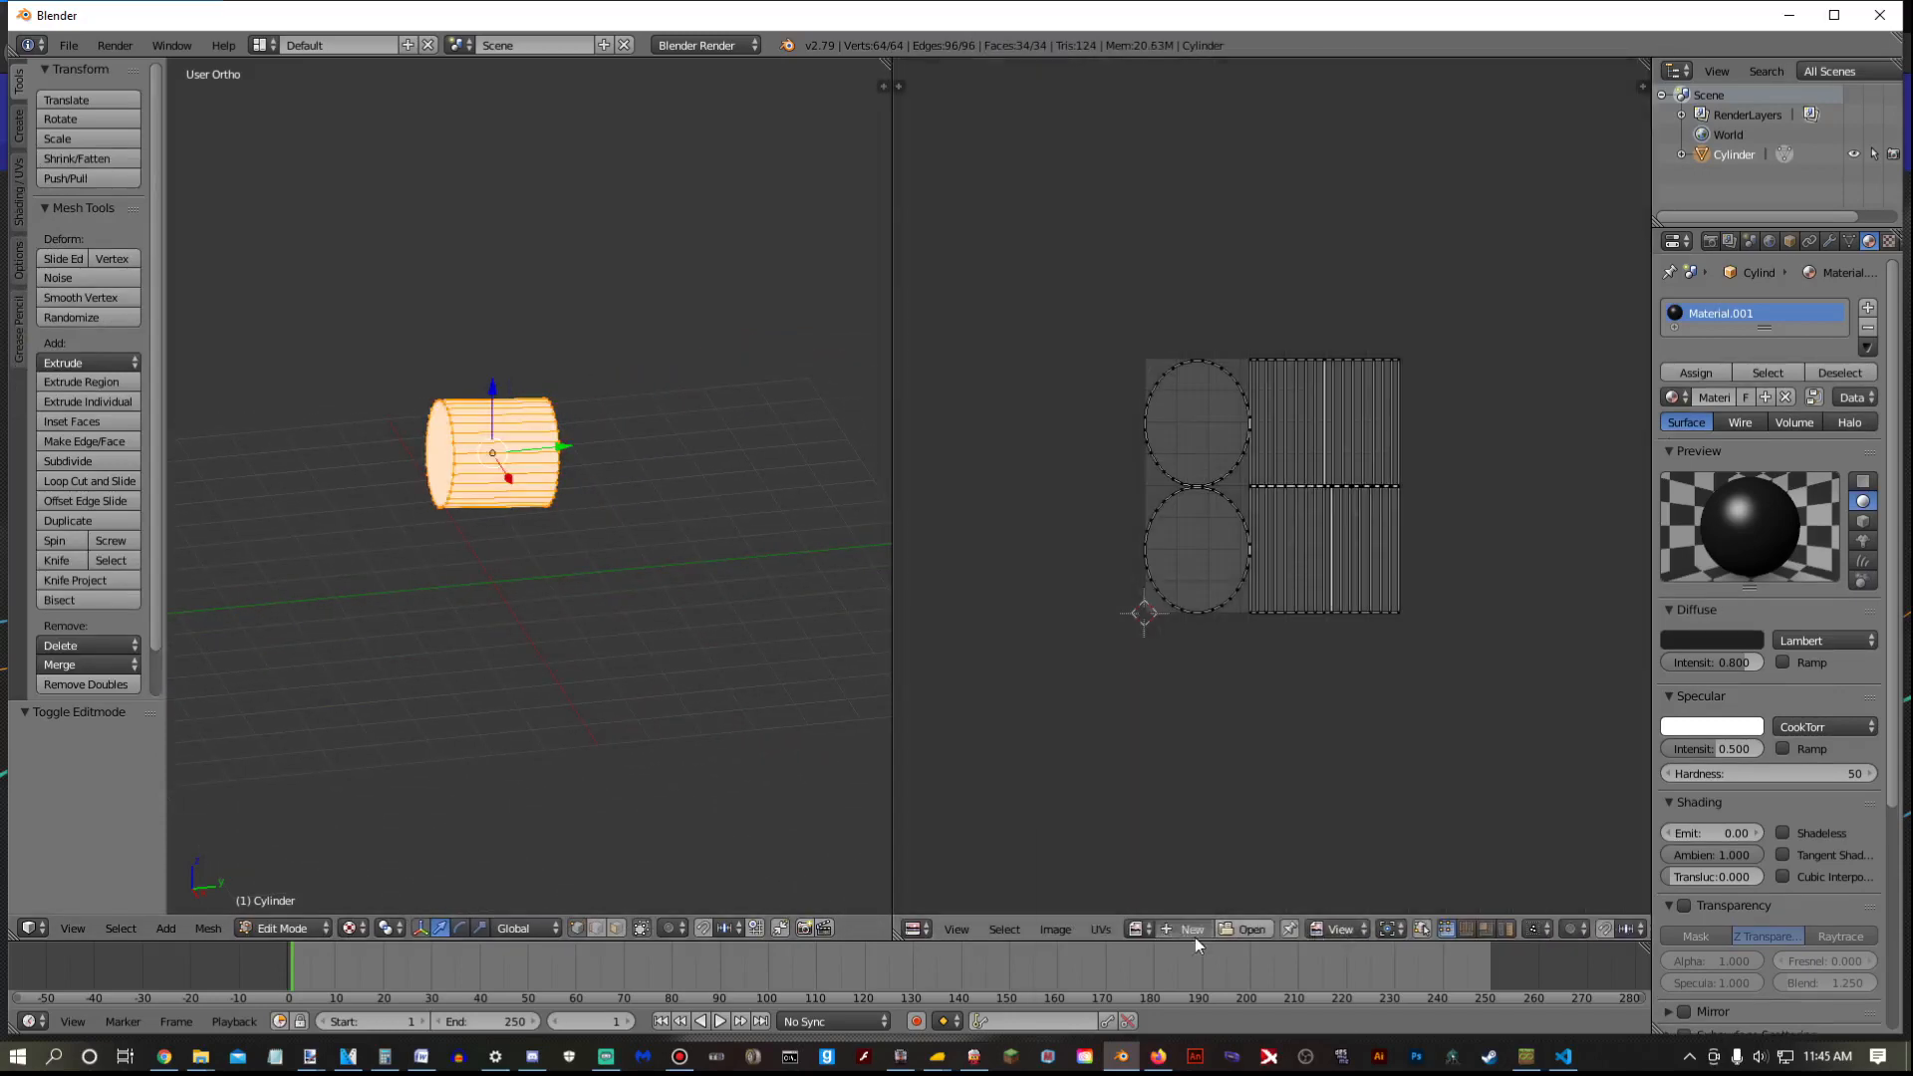
Create a blank 1024 × 1024 px image named SBGR2 for the cylinder's UVs and return the viewport to Solid shading
{"action": "left_click", "coordinate": [1192, 928]}
{"action": "left_click", "coordinate": [1271, 855]}
{"action": "type", "text": "SBGR2"}
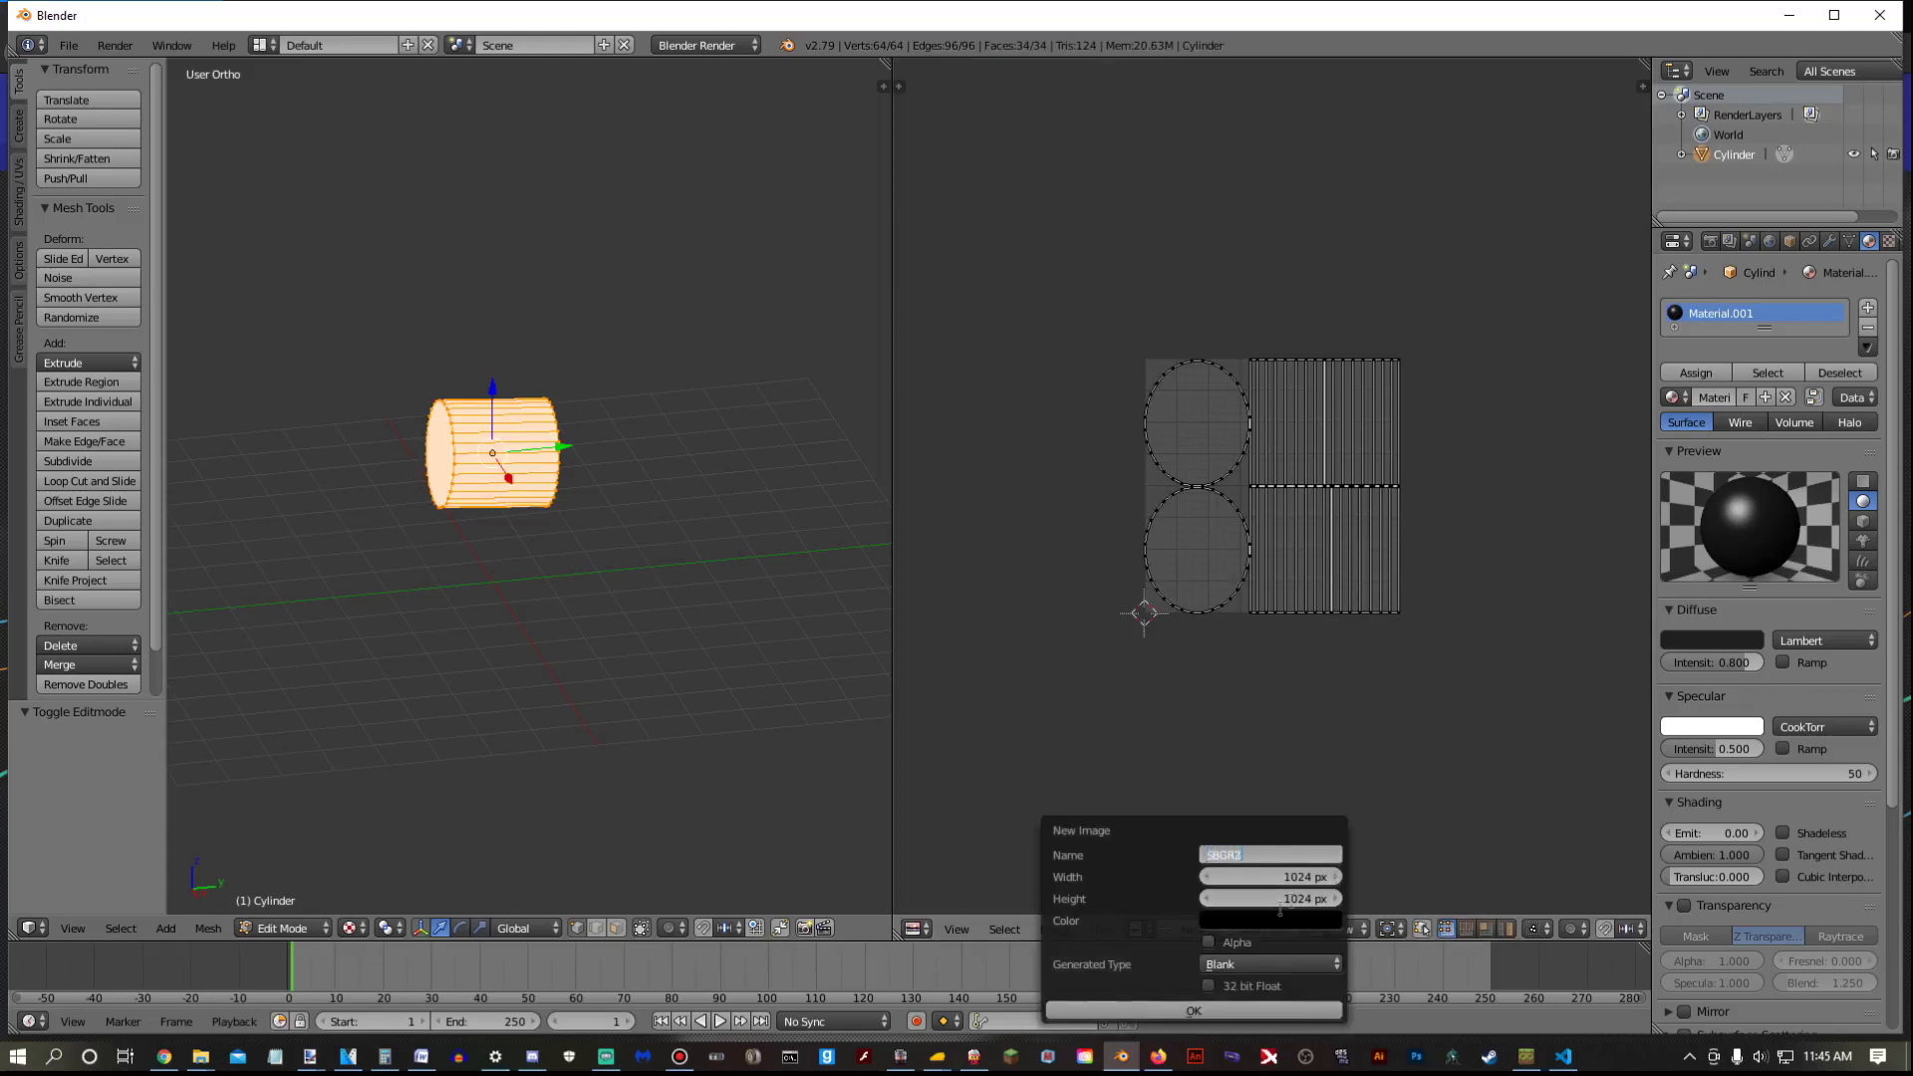
{"action": "left_click", "coordinate": [1215, 1010]}
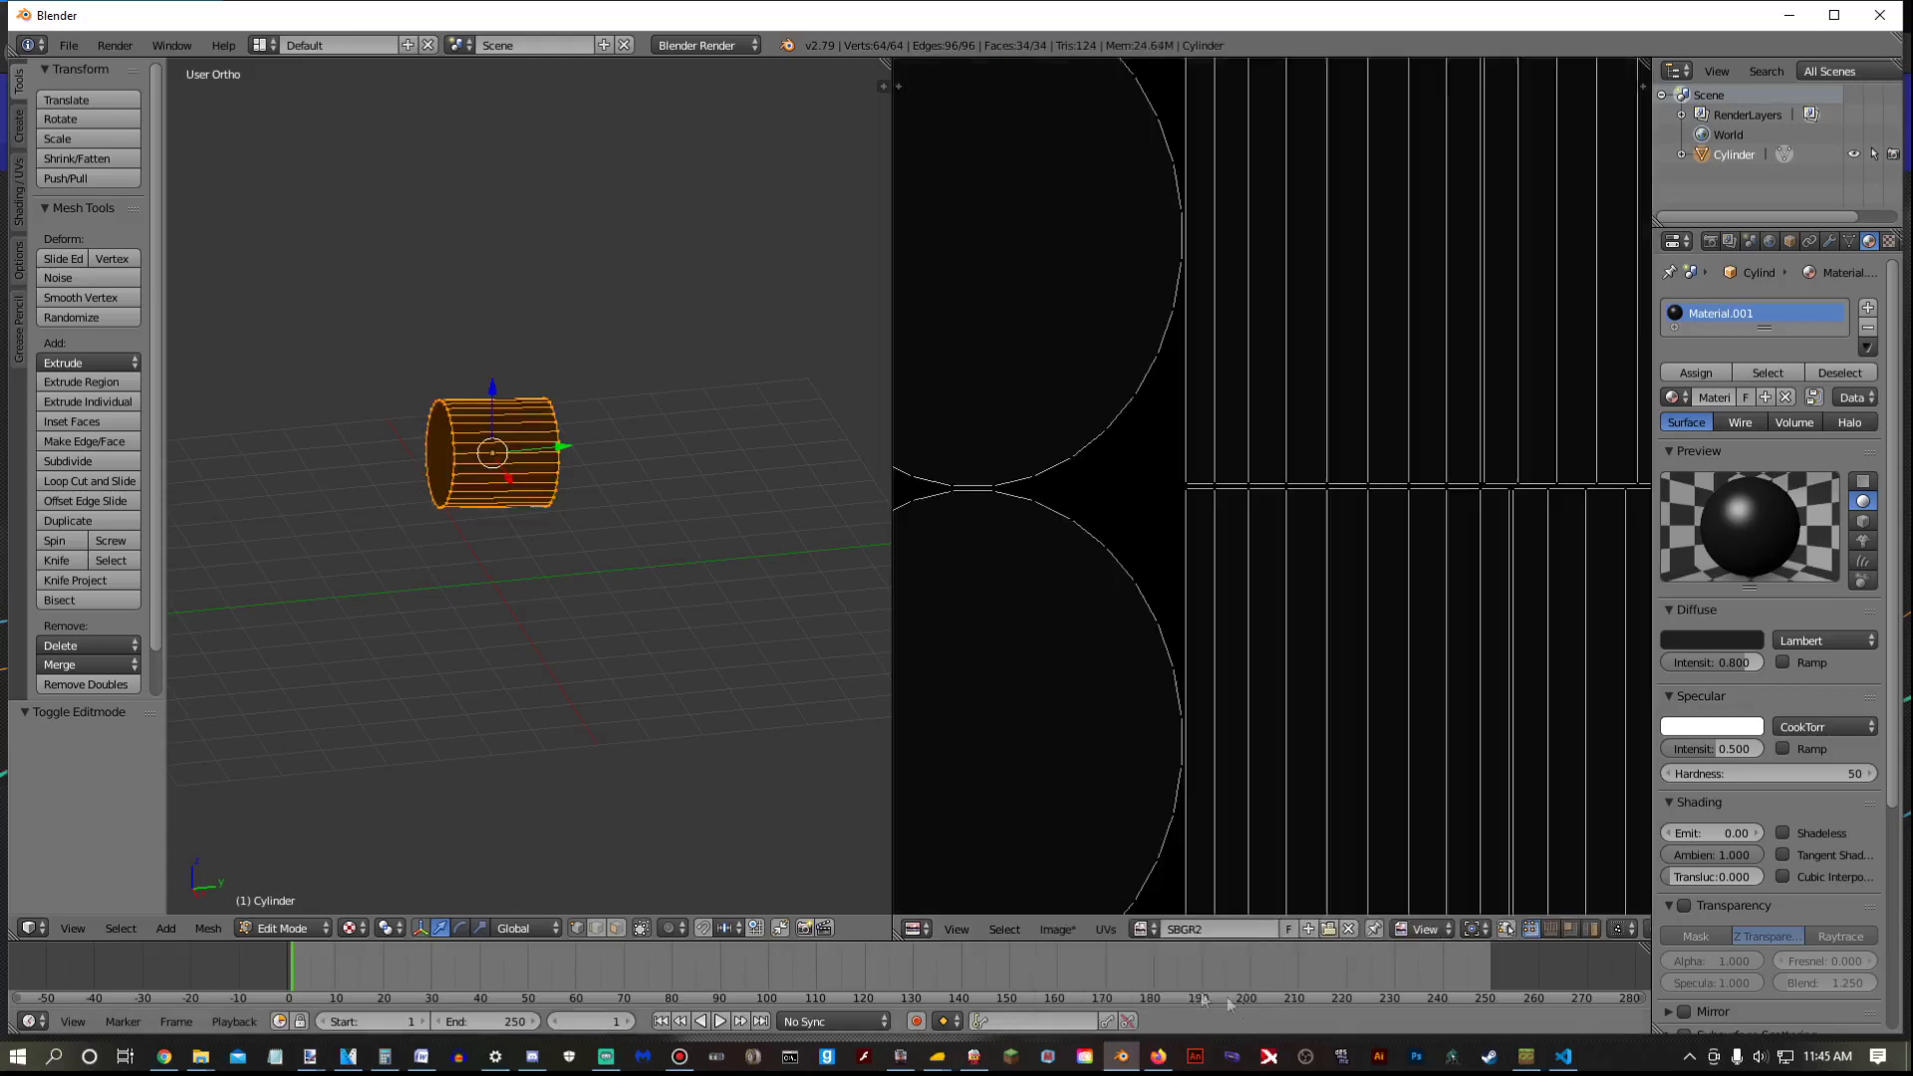
{"action": "left_click", "coordinate": [349, 928]}
{"action": "left_click", "coordinate": [377, 861]}
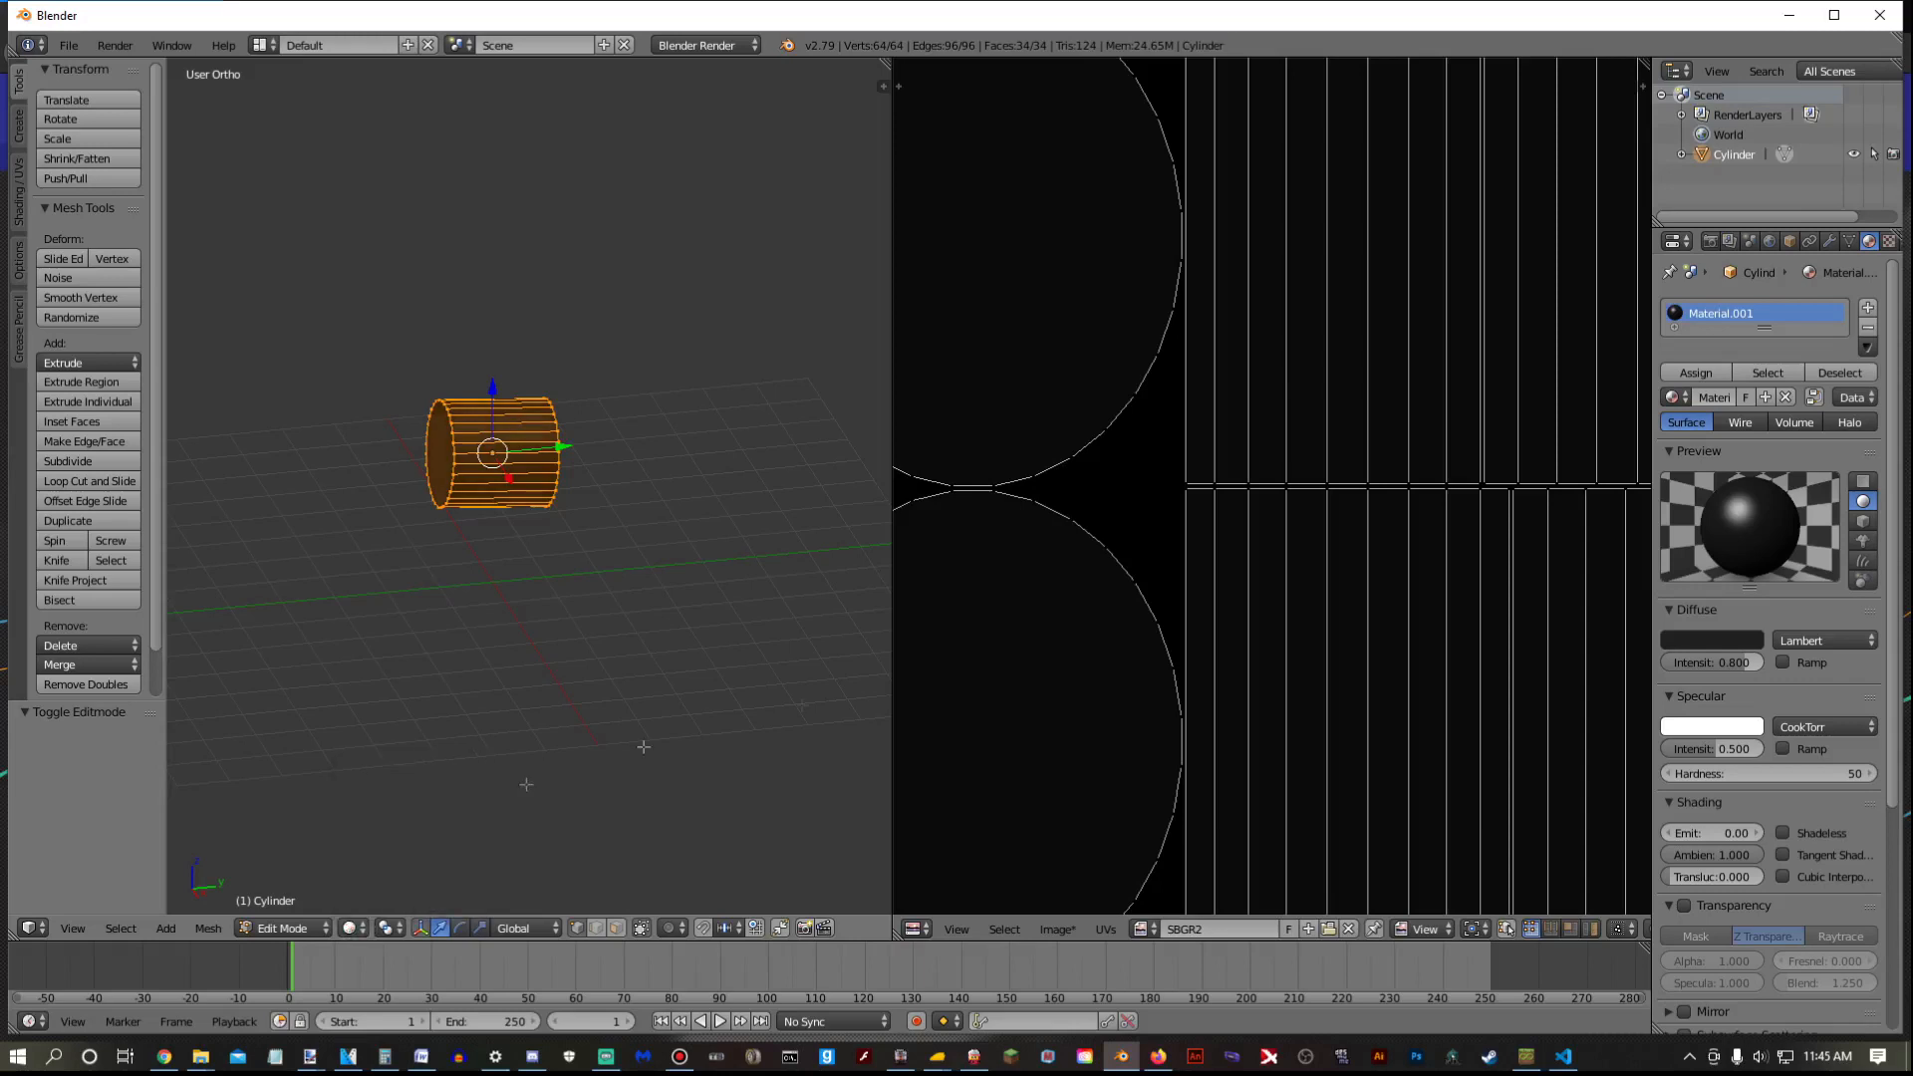
{"action": "left_click", "coordinate": [1867, 327]}
{"action": "key", "text": "Tab"}
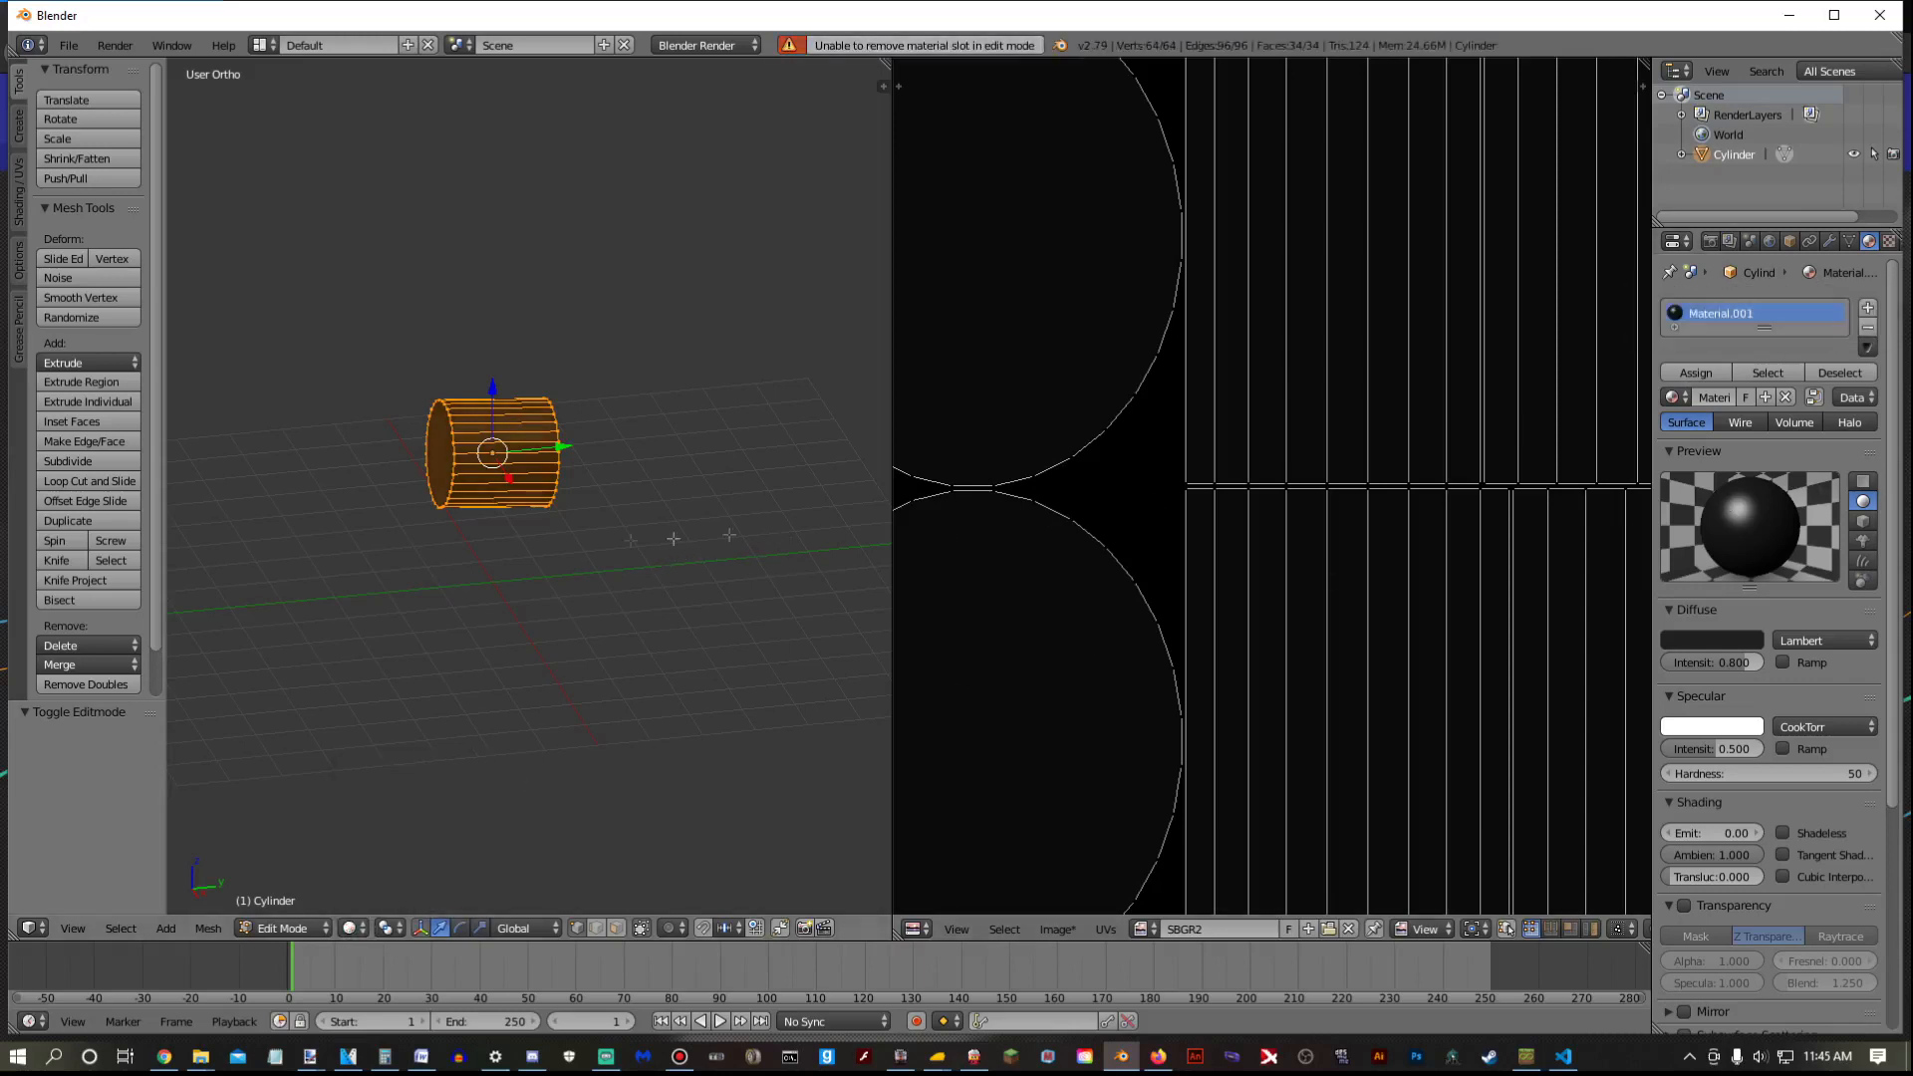
{"action": "left_click", "coordinate": [1867, 327]}
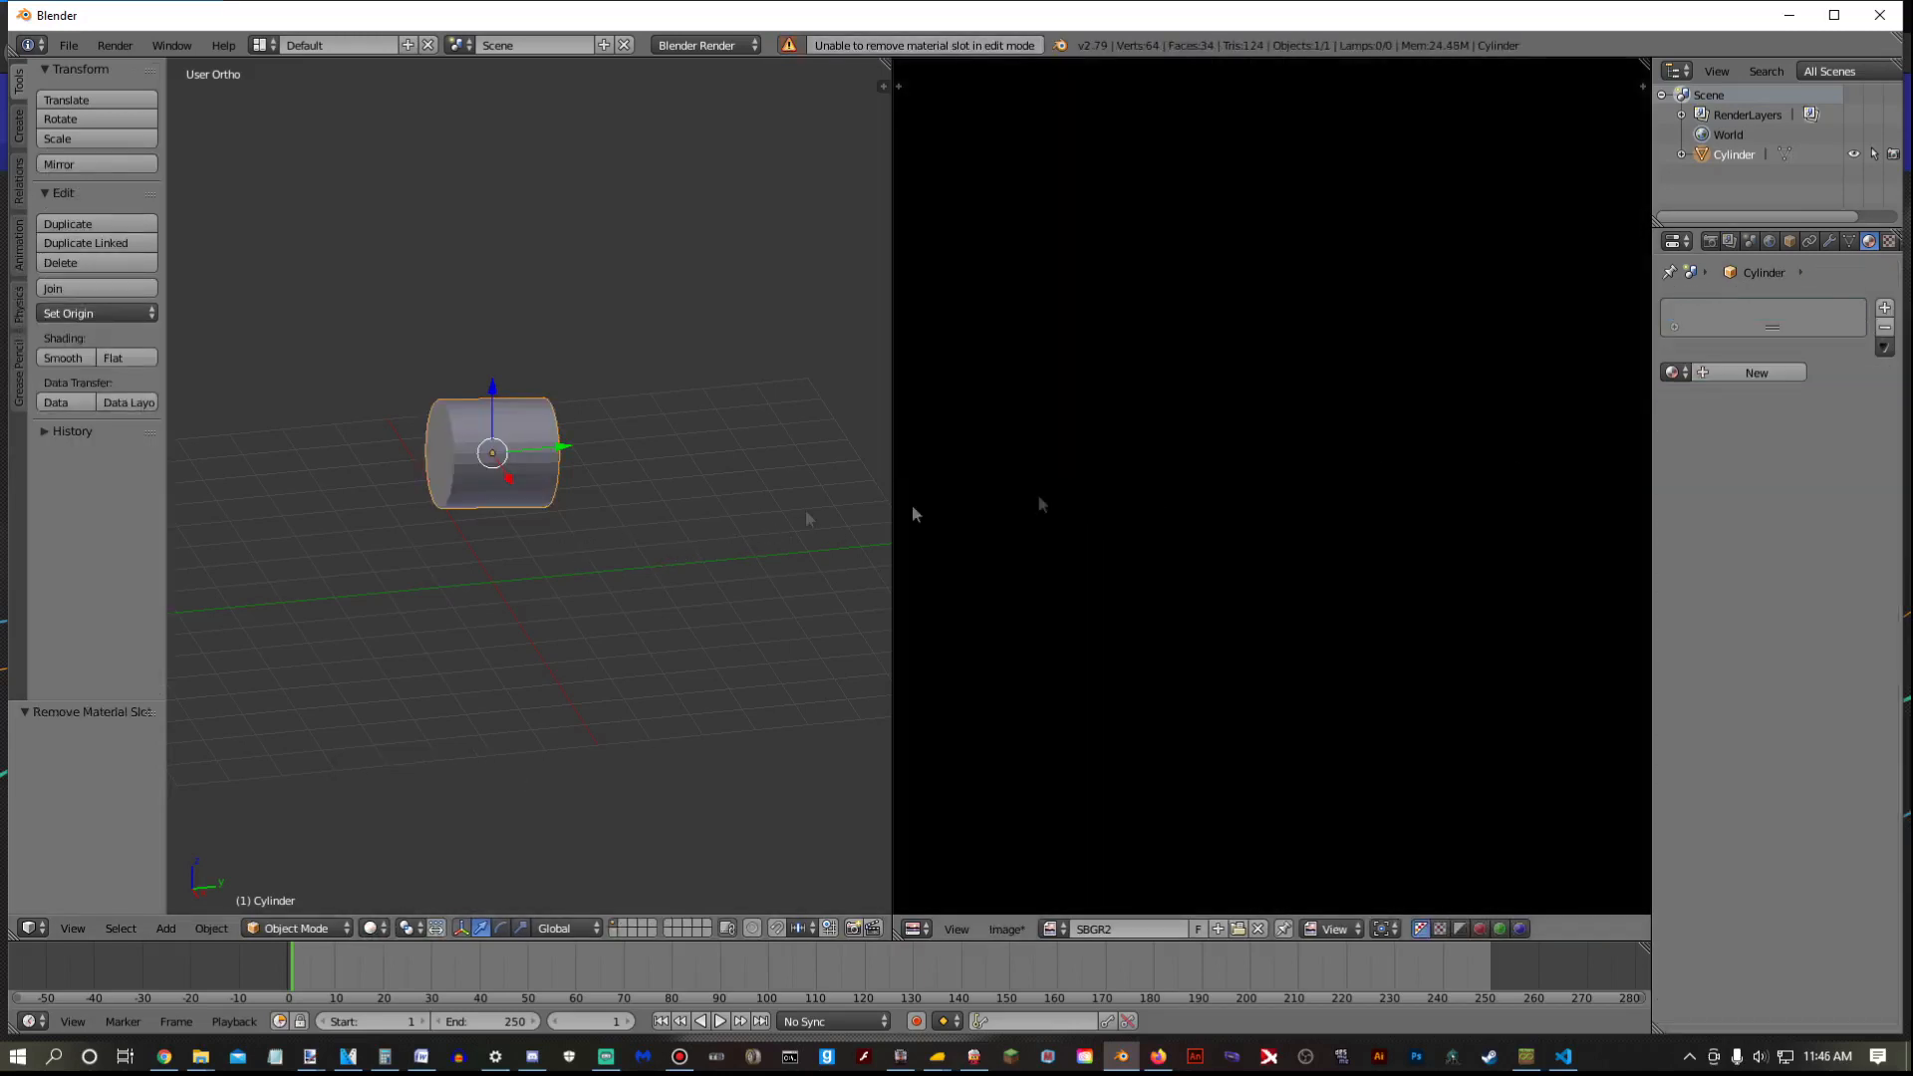
{"action": "key", "text": "ctrl+z"}
{"action": "key", "text": "Tab"}
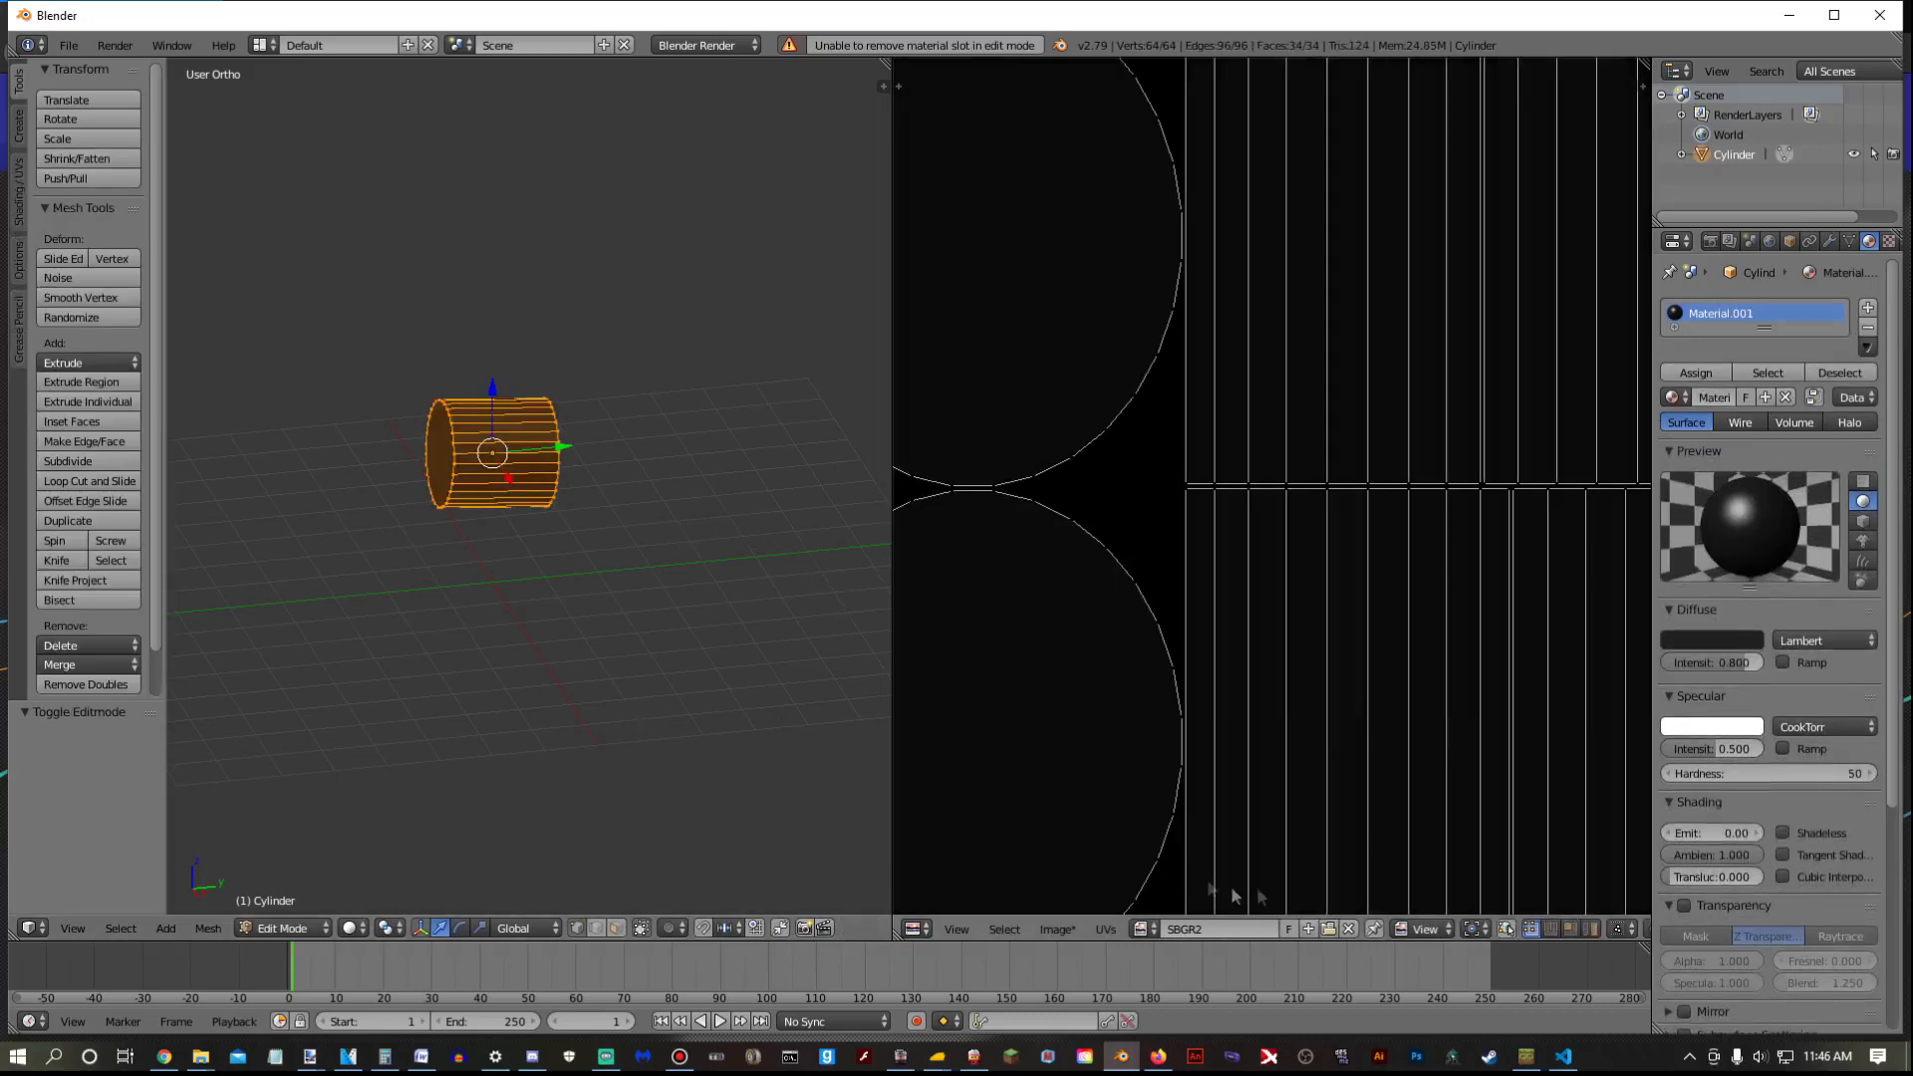
Bring up the render settings, flip the normals of only the cylinder's front end face and check it in object mode
{"action": "left_click", "coordinate": [1711, 243]}
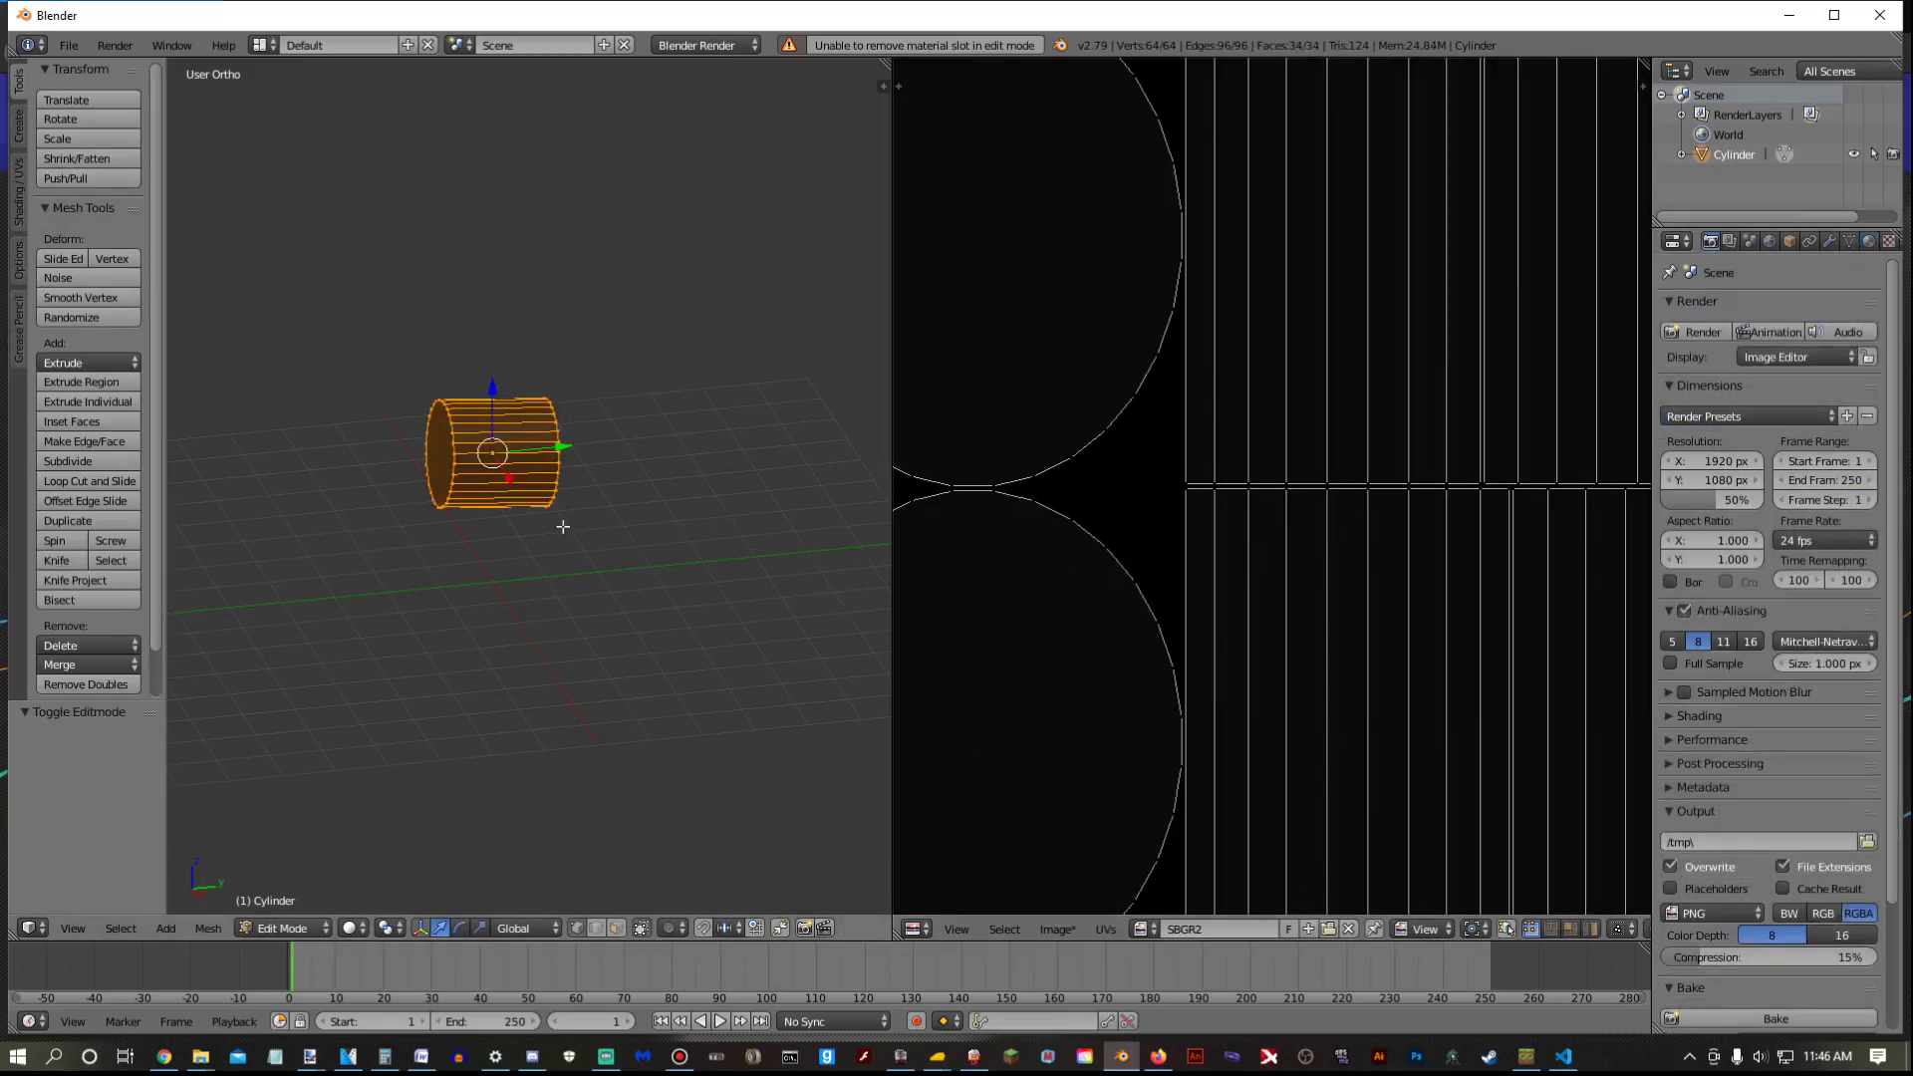
{"action": "middle_click_drag", "start_coordinate": [461, 487], "coordinate": [619, 477]}
{"action": "key", "text": "a"}
{"action": "scroll", "coordinate": [508, 482], "scroll_direction": "up", "scroll_amount": 3}
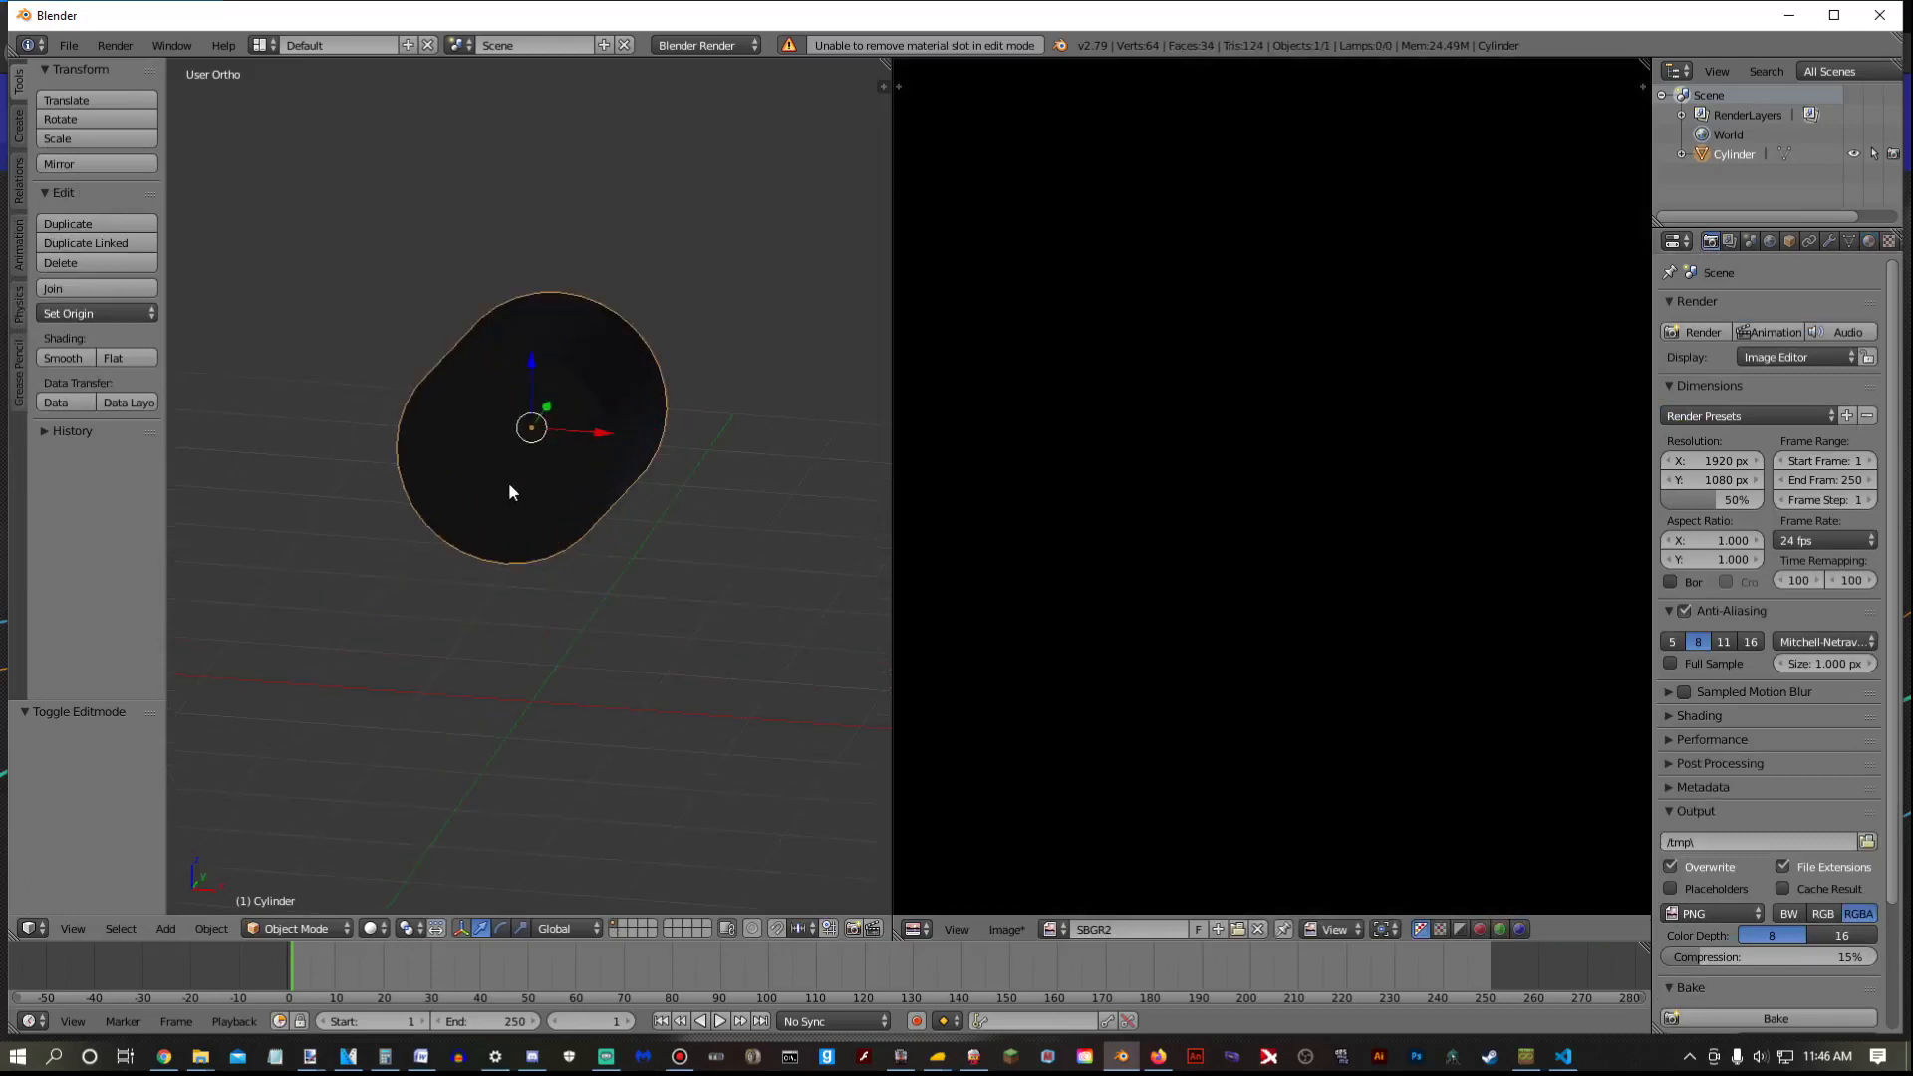
{"action": "key", "text": "a"}
{"action": "left_click", "coordinate": [618, 929]}
{"action": "key", "text": "a"}
{"action": "right_click", "coordinate": [505, 443]}
{"action": "key", "text": "w"}
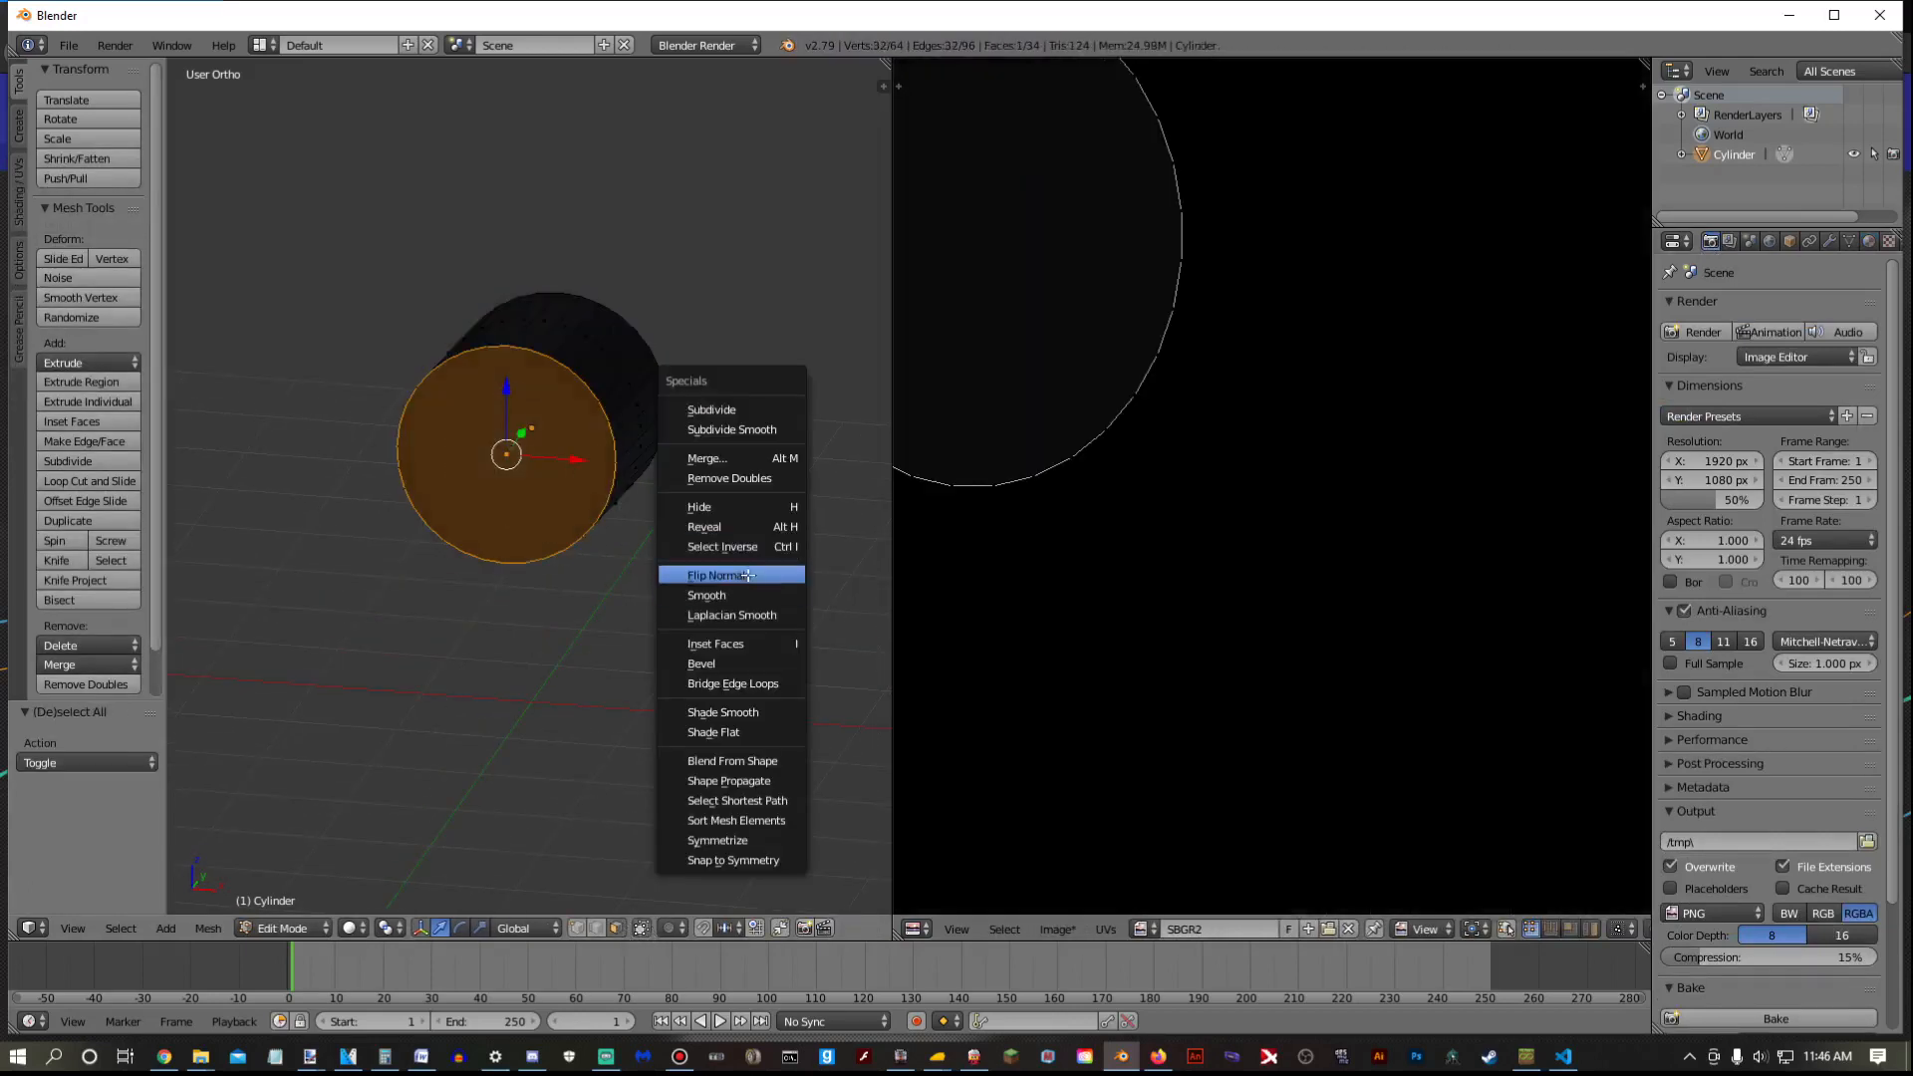
{"action": "left_click", "coordinate": [747, 575]}
{"action": "key", "text": "Tab"}
{"action": "middle_click_drag", "start_coordinate": [747, 574], "coordinate": [624, 598]}
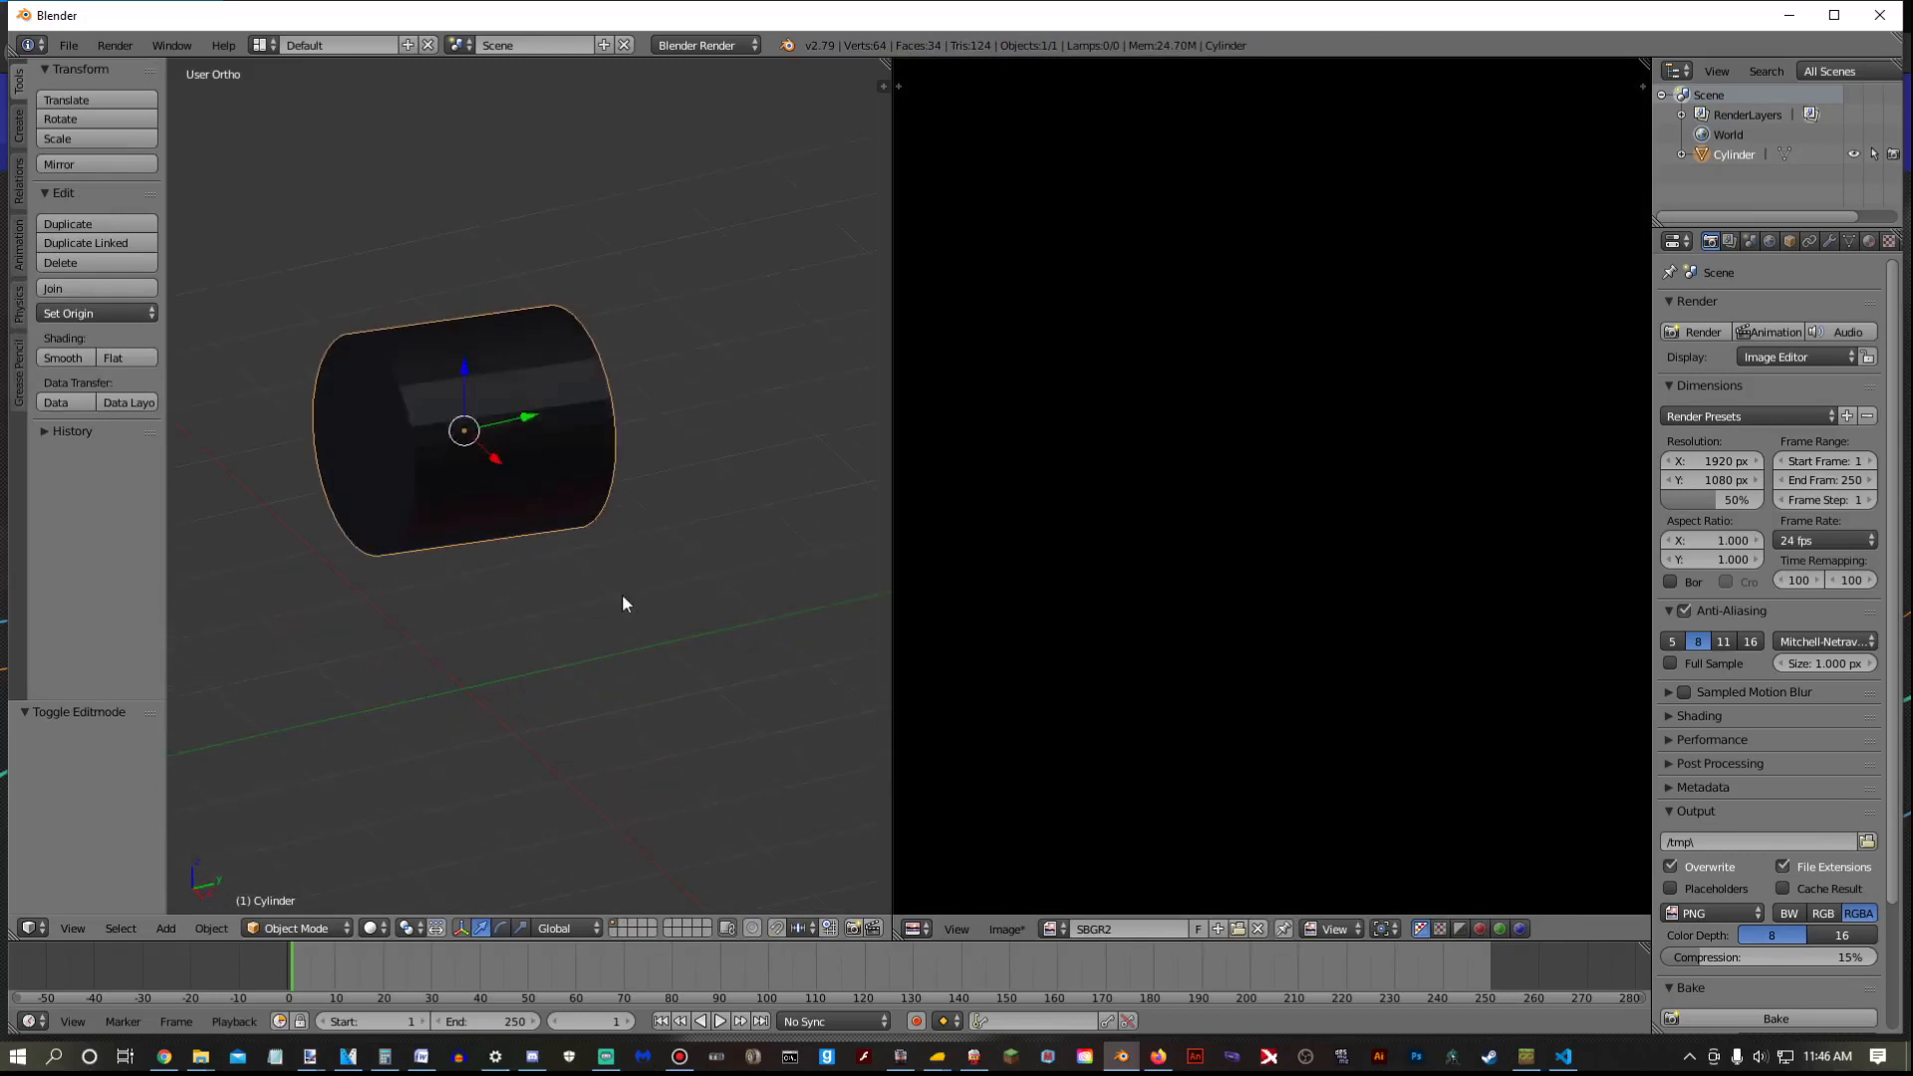
Unwrap all of the cylinder's faces with Smart UV Project, using angle limit 63 and island margin 0.01
{"action": "key", "text": "Tab"}
{"action": "key", "text": "a"}
{"action": "key", "text": "a"}
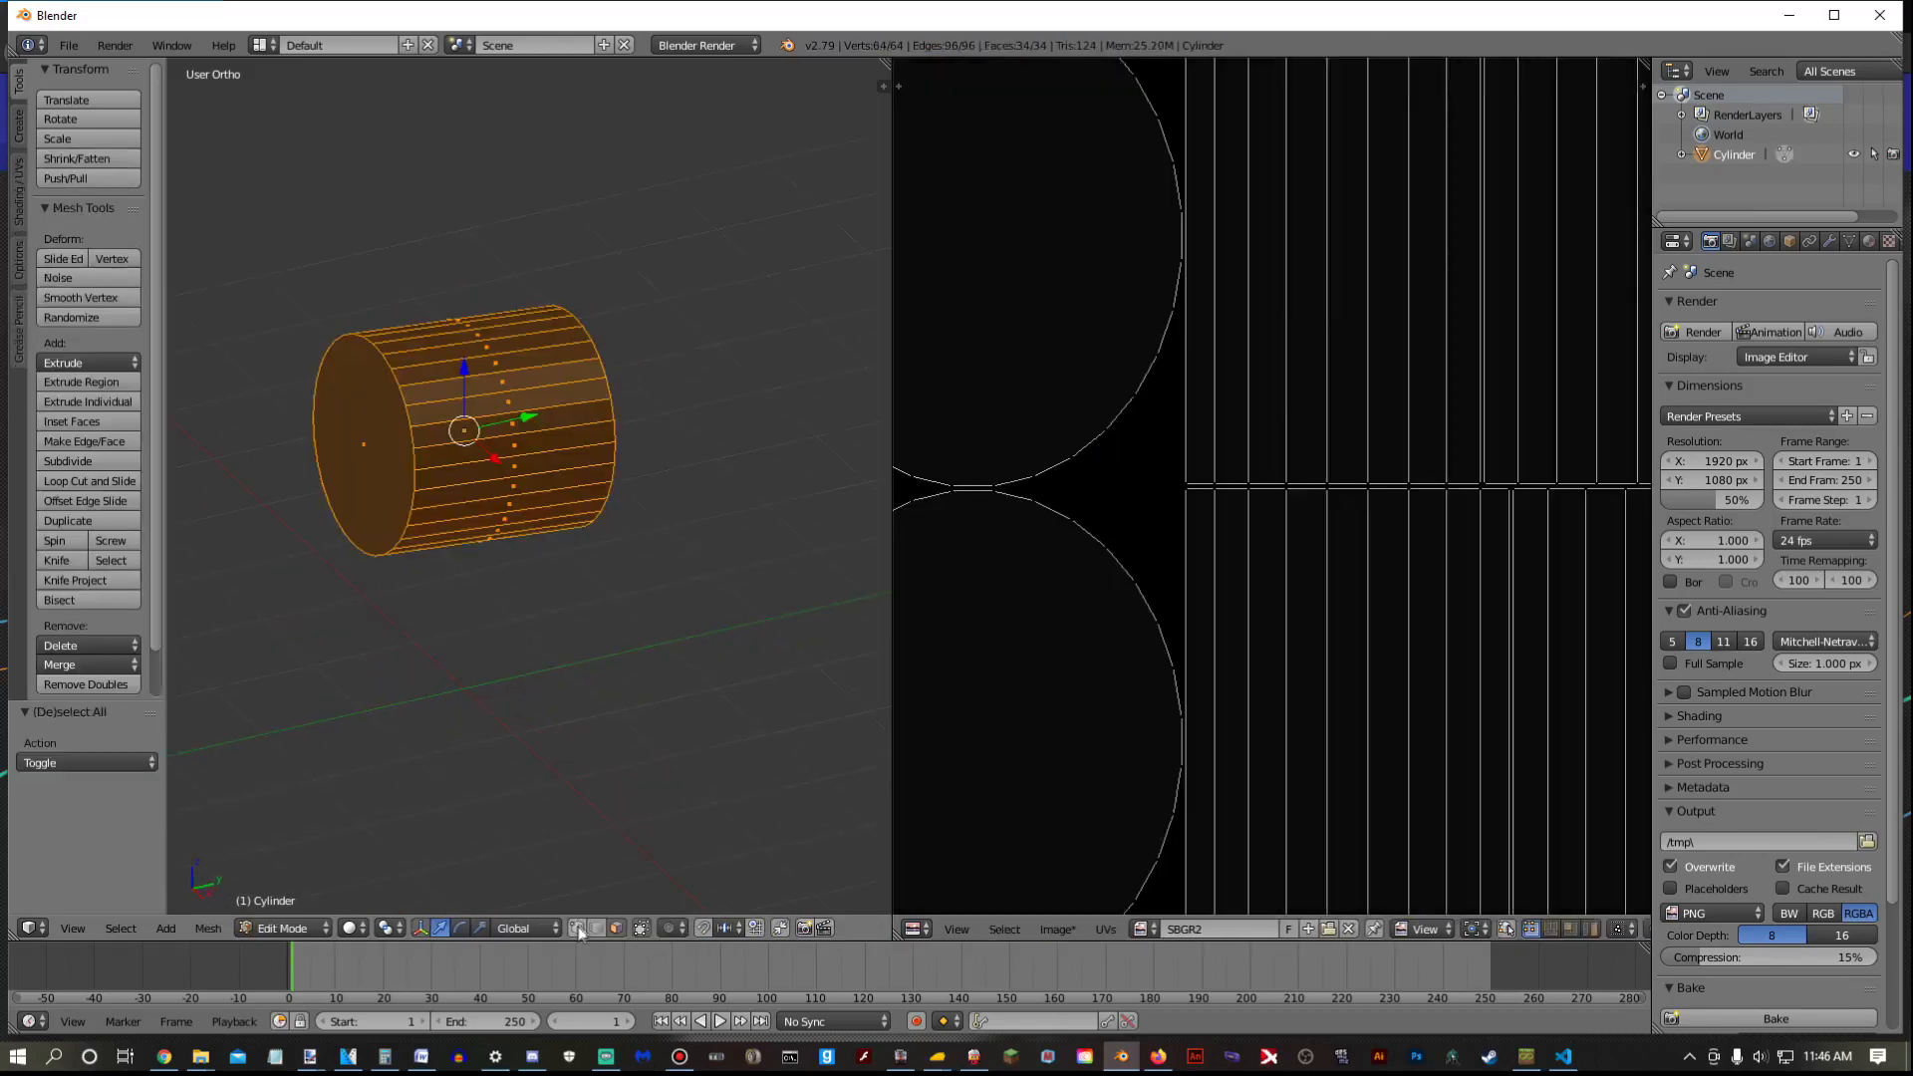
{"action": "key", "text": "u"}
{"action": "left_click", "coordinate": [549, 650]}
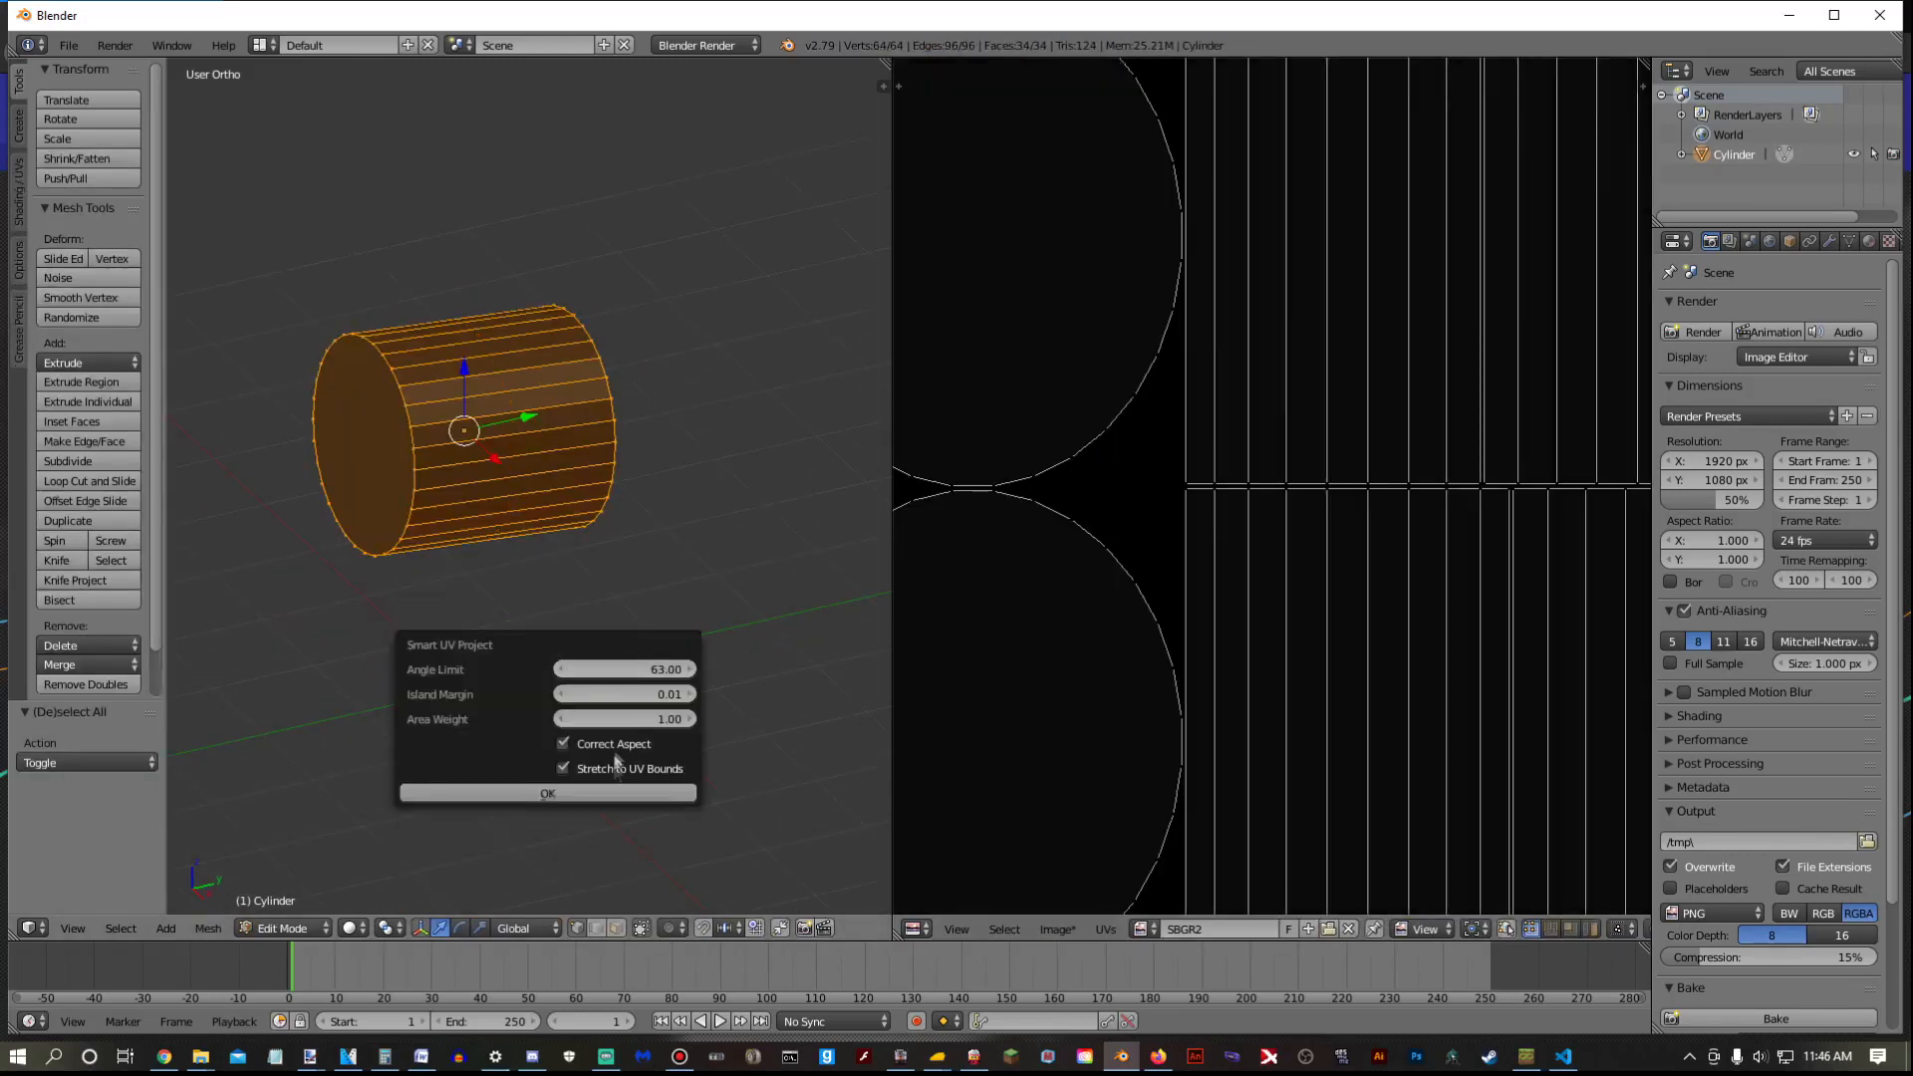
{"action": "left_click", "coordinate": [547, 800]}
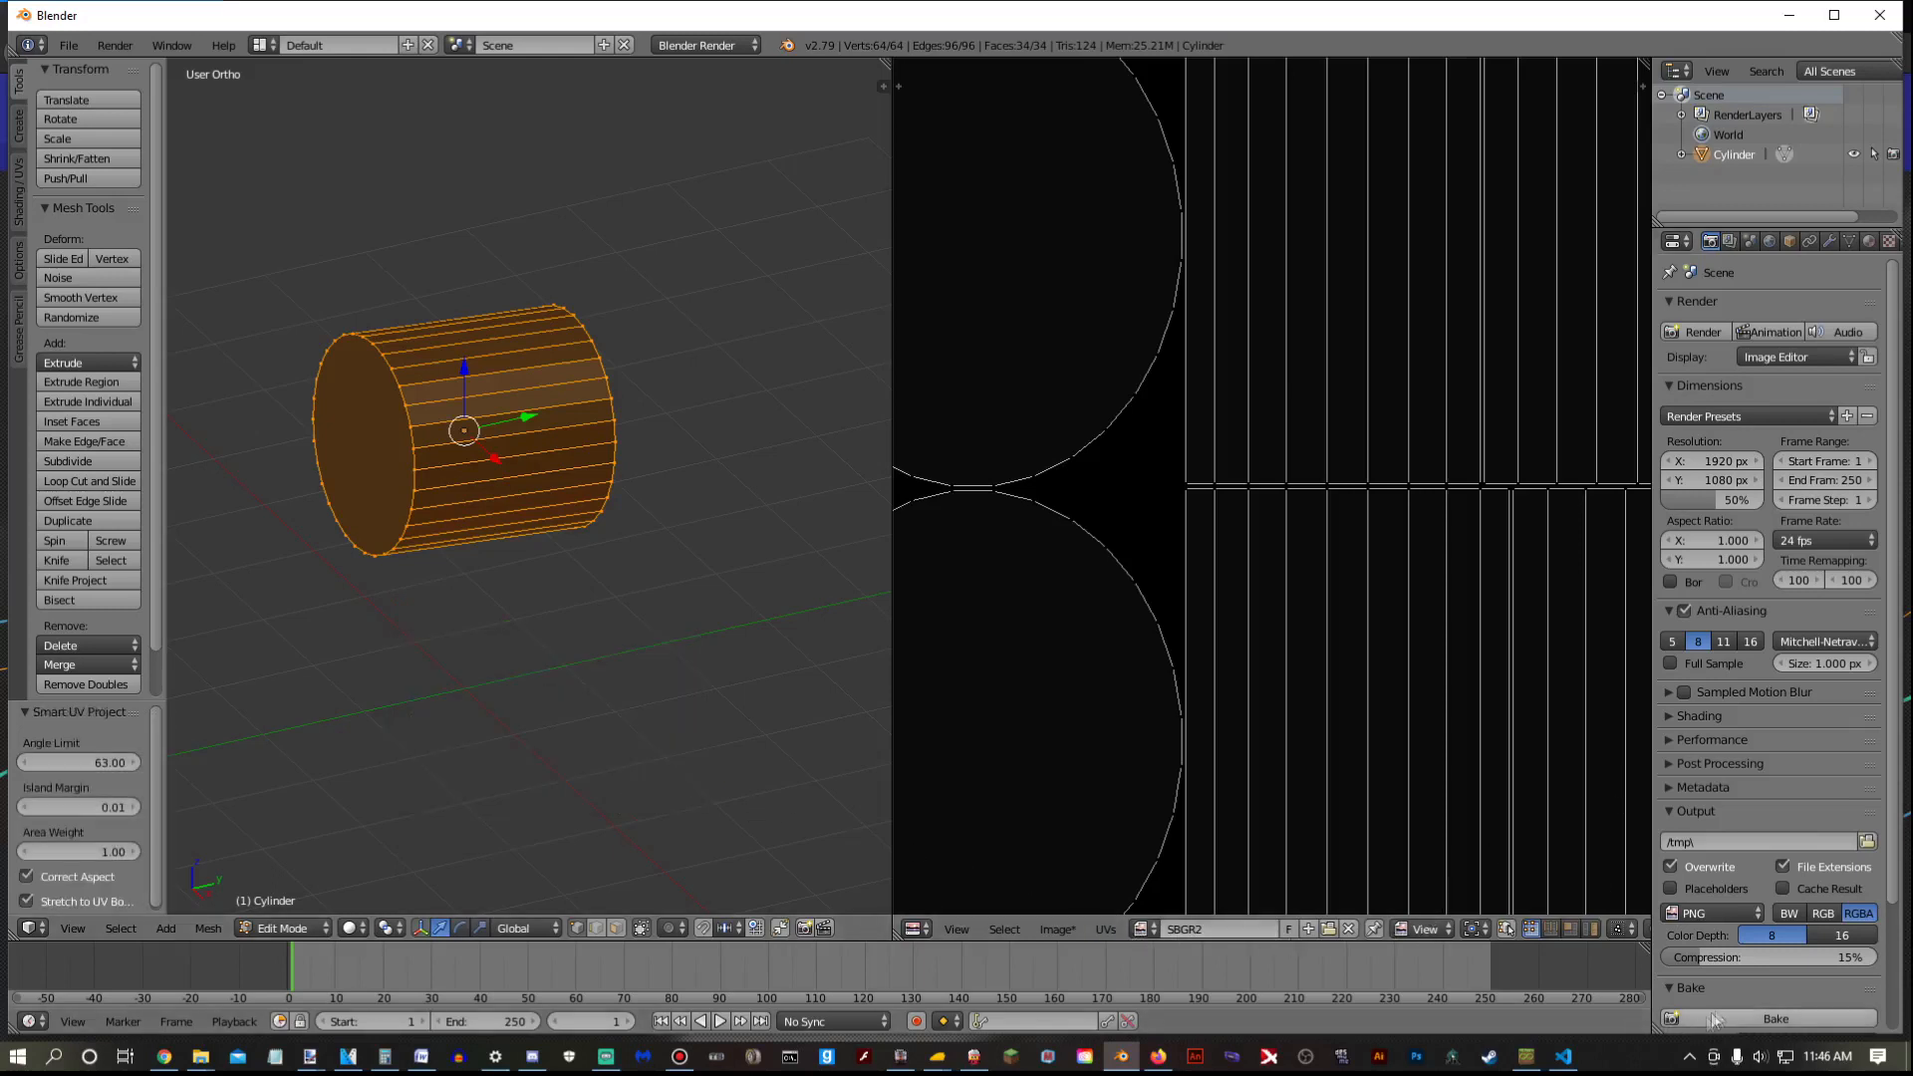
Unlink the current image, create a blank 1024 × 1024 px image named jnsonfd and bake the cylinder onto it
{"action": "left_click", "coordinate": [1350, 929]}
{"action": "left_click", "coordinate": [1185, 930]}
{"action": "key", "text": "BackSpace"}
{"action": "type", "text": "jnsonfd"}
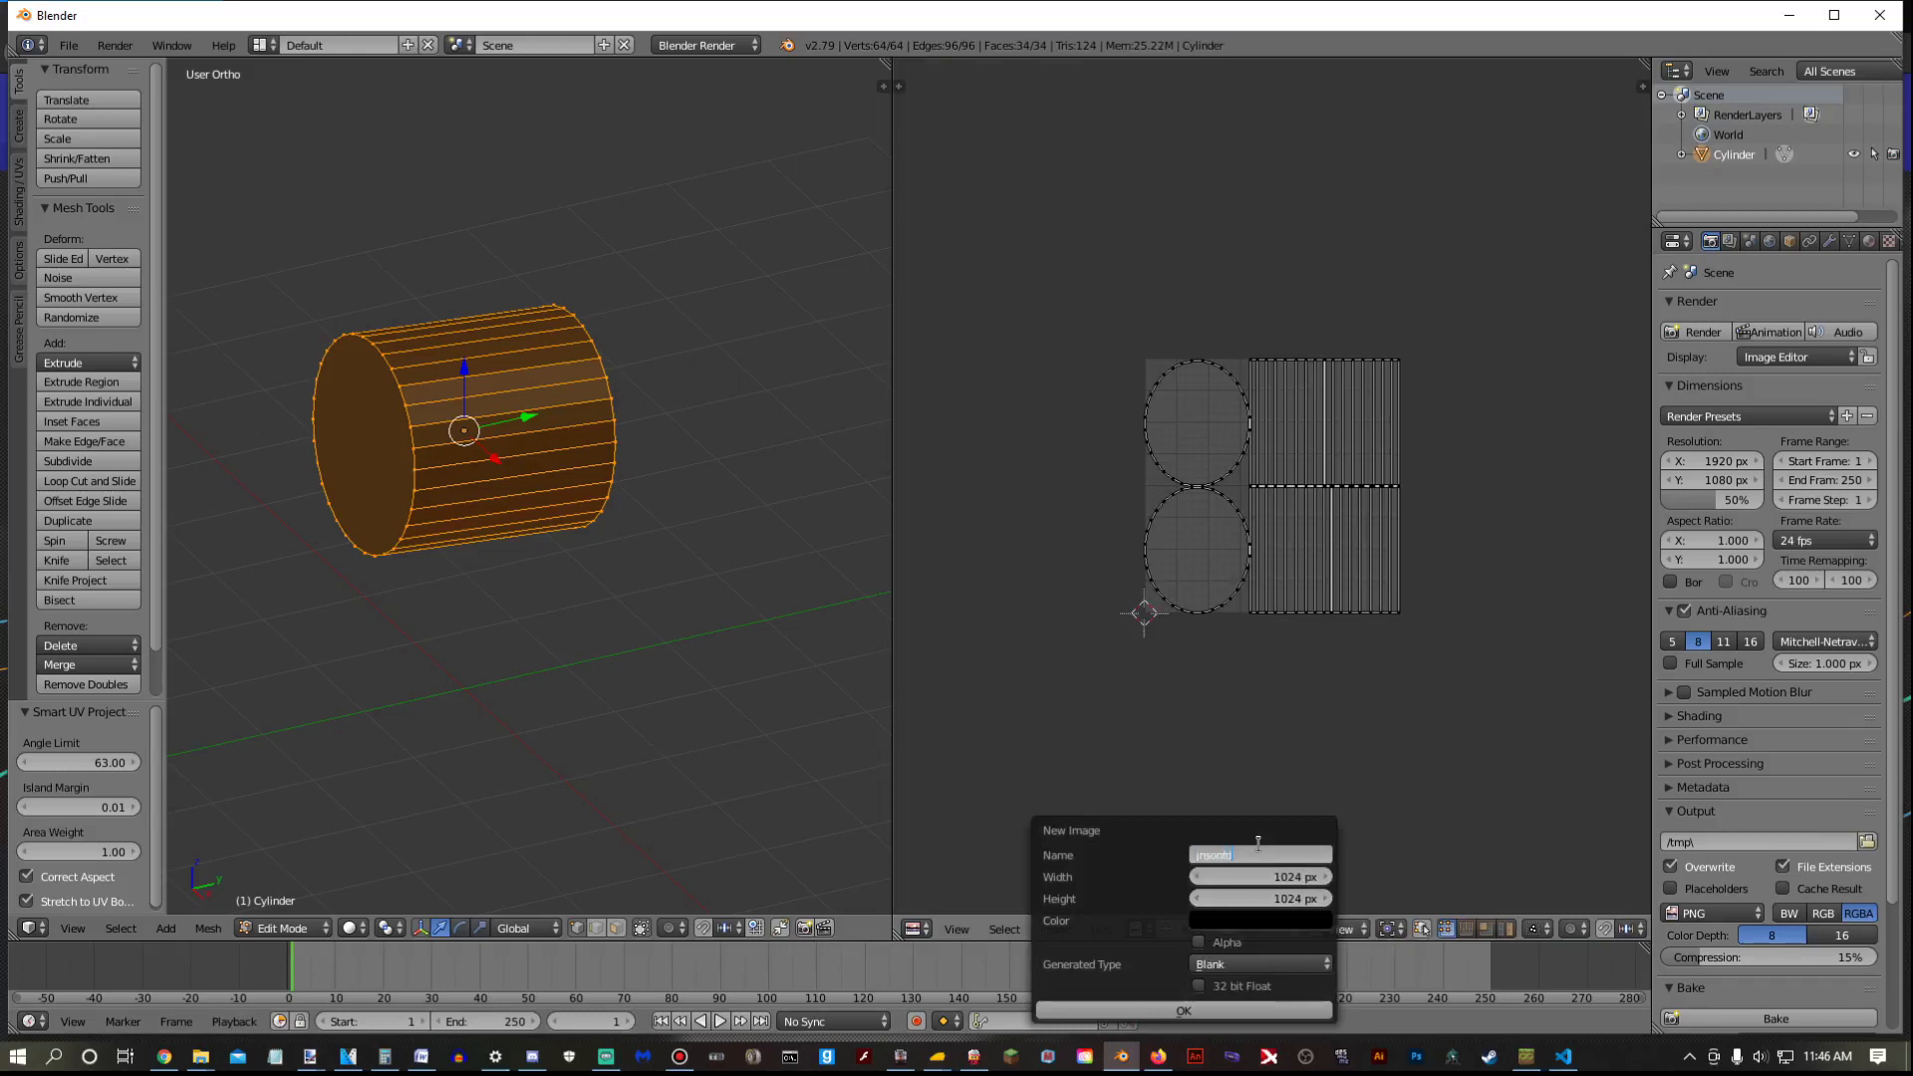
{"action": "left_click", "coordinate": [1226, 1007]}
{"action": "left_click", "coordinate": [1747, 1010]}
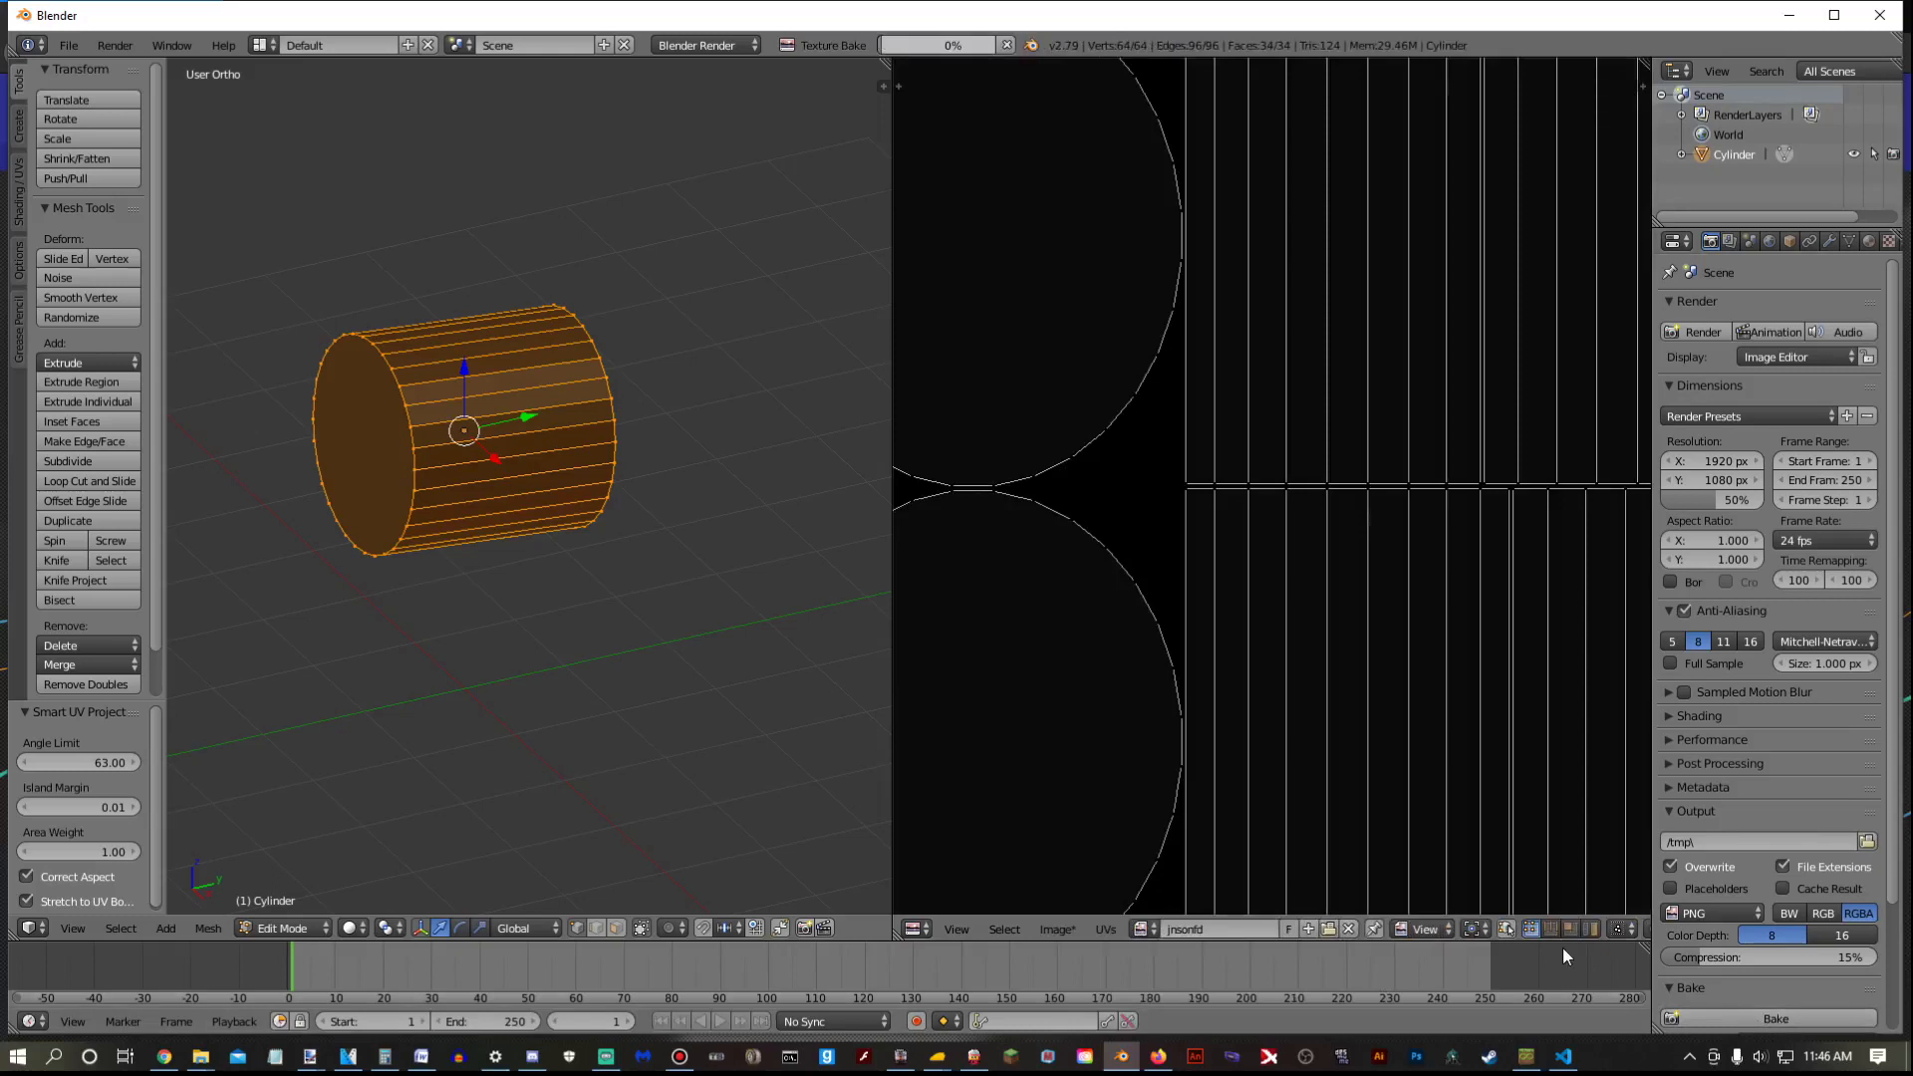
{"action": "scroll", "coordinate": [1271, 487], "scroll_direction": "down", "scroll_amount": 3}
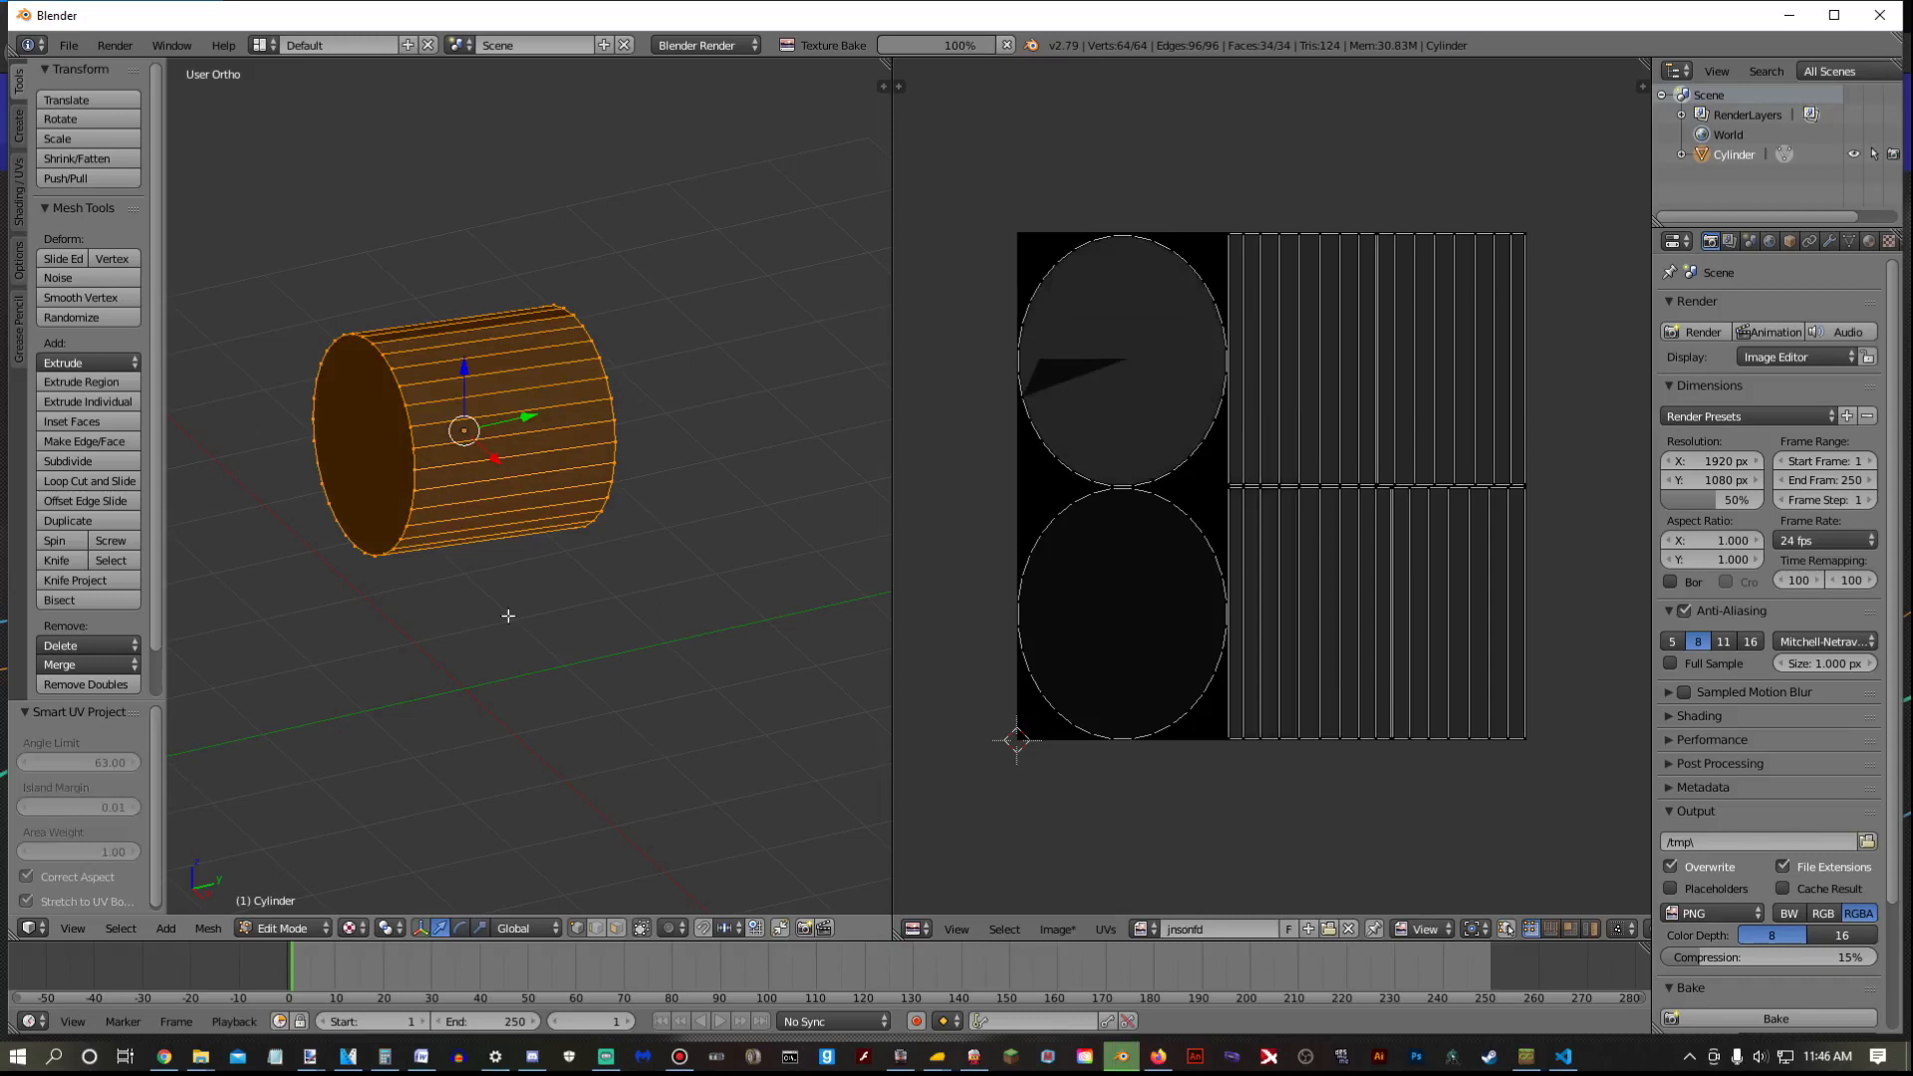
Leave edit mode, set the viewport to Solid shading and merge the image editor area back into the 3D view
{"action": "key", "text": "Tab"}
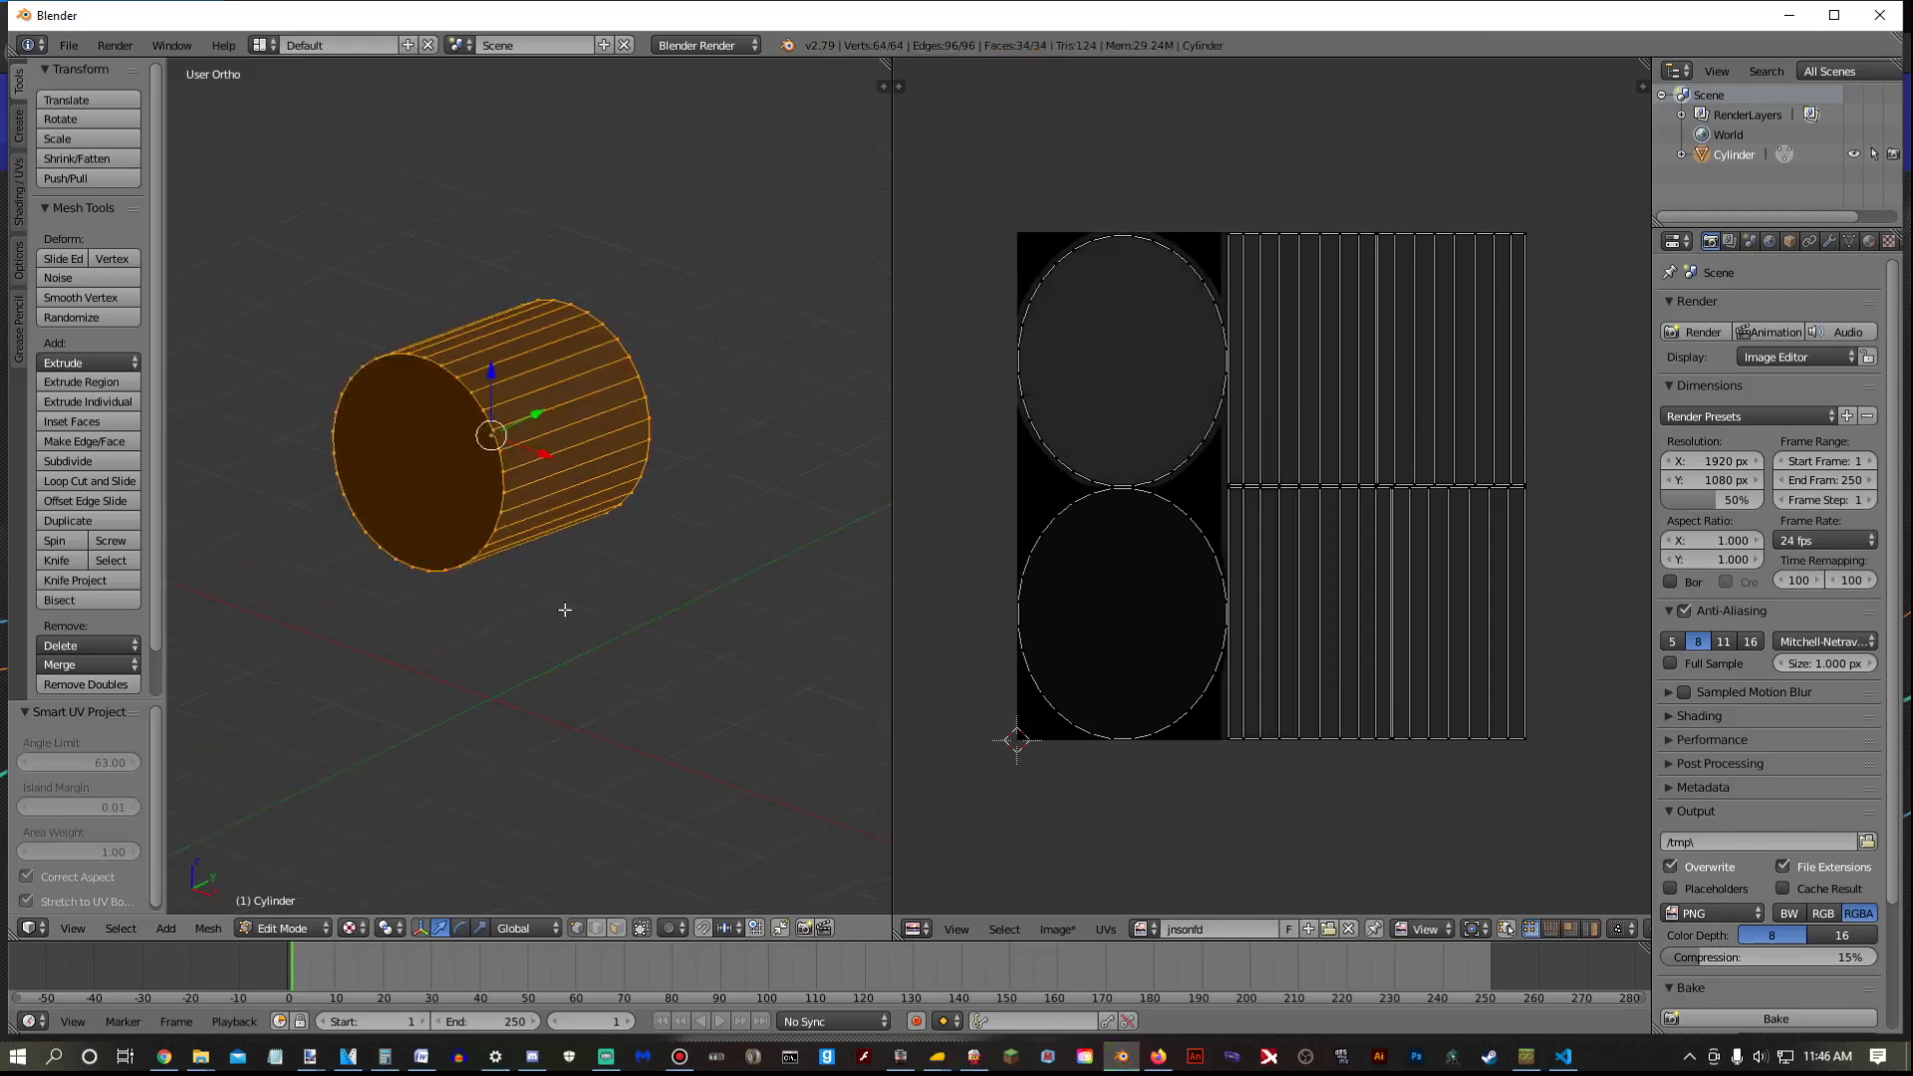
{"action": "scroll", "coordinate": [438, 434], "scroll_direction": "up", "scroll_amount": 2}
{"action": "mouse_move", "coordinate": [439, 431]}
{"action": "middle_mouse_down"}
{"action": "mouse_move", "coordinate": [547, 439]}
{"action": "mouse_move", "coordinate": [512, 479]}
{"action": "mouse_move", "coordinate": [565, 484]}
{"action": "mouse_move", "coordinate": [611, 433]}
{"action": "mouse_move", "coordinate": [453, 422]}
{"action": "mouse_move", "coordinate": [377, 453]}
{"action": "mouse_move", "coordinate": [558, 439]}
{"action": "mouse_move", "coordinate": [494, 434]}
{"action": "mouse_move", "coordinate": [551, 409]}
{"action": "mouse_move", "coordinate": [478, 444]}
{"action": "middle_mouse_up"}
{"action": "left_click", "coordinate": [374, 928]}
{"action": "left_click", "coordinate": [393, 861]}
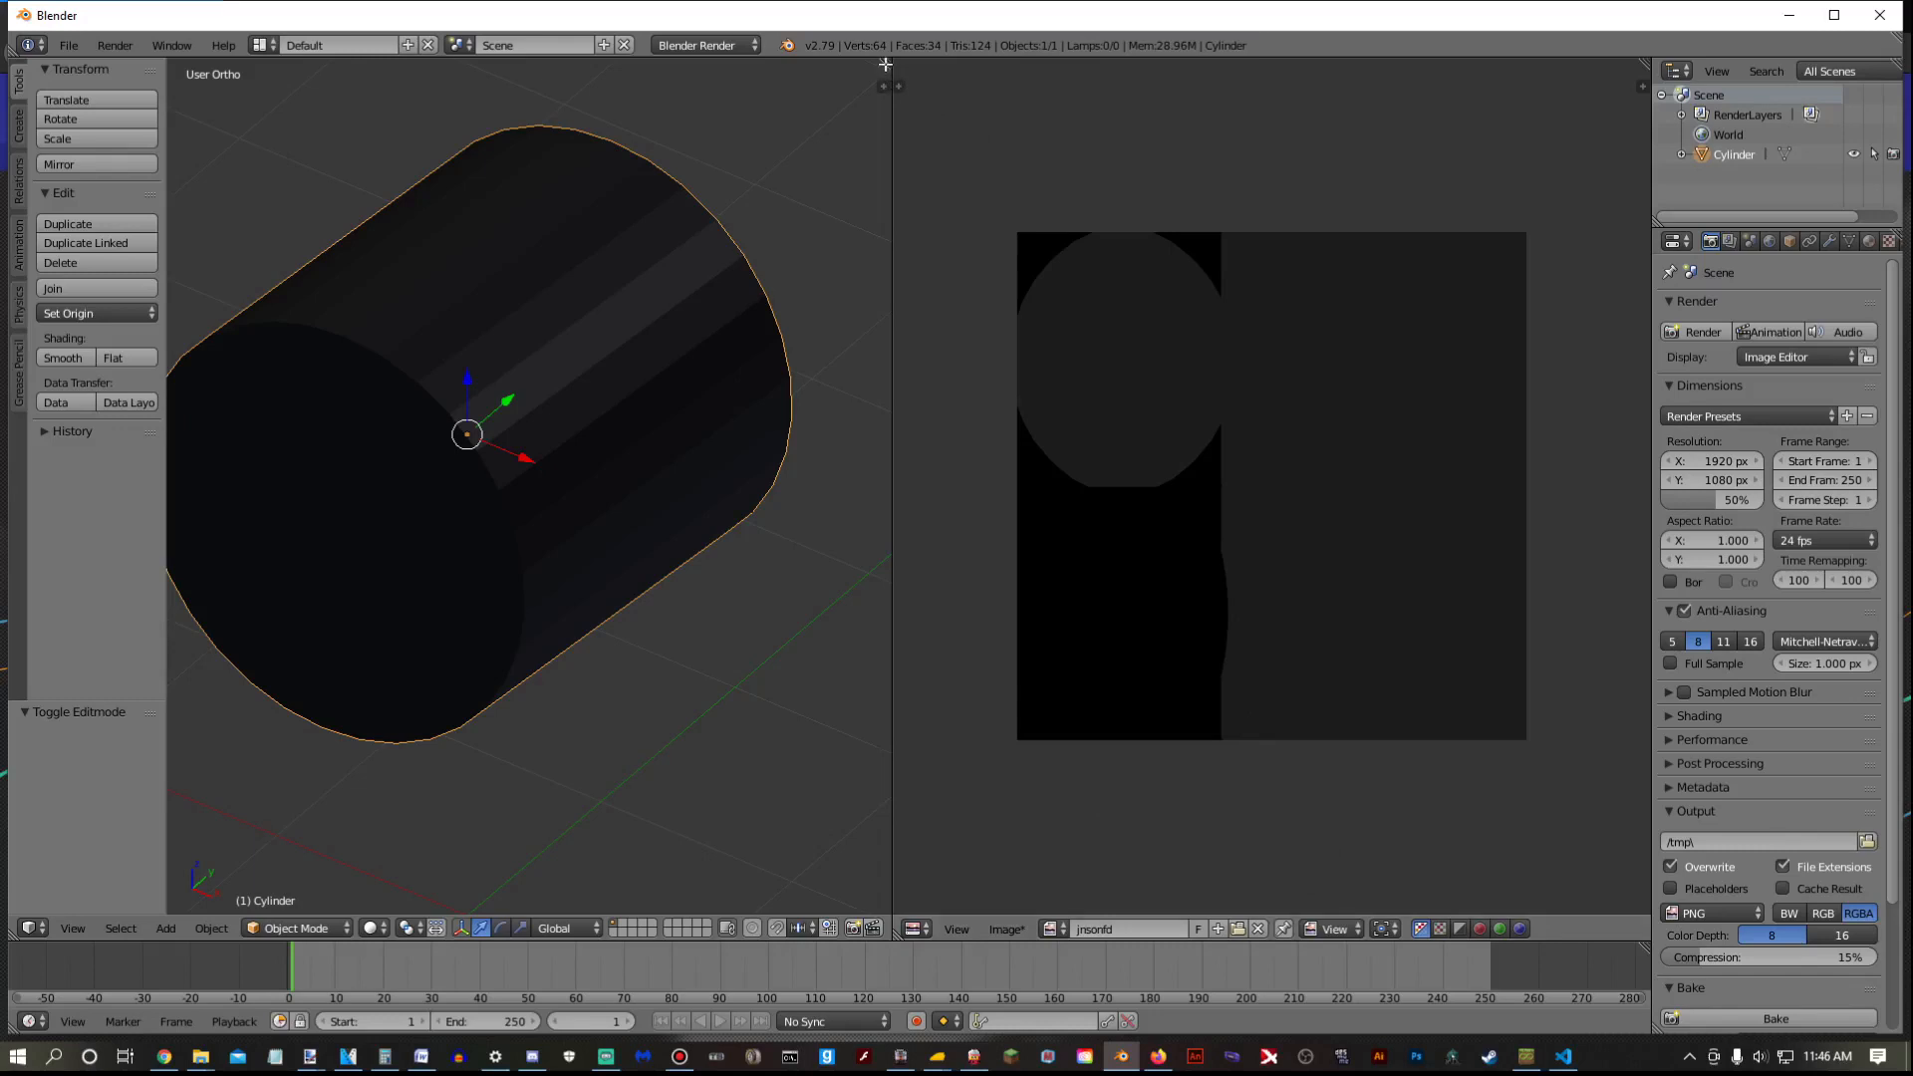
{"action": "left_click_drag", "start_coordinate": [885, 61], "coordinate": [924, 87]}
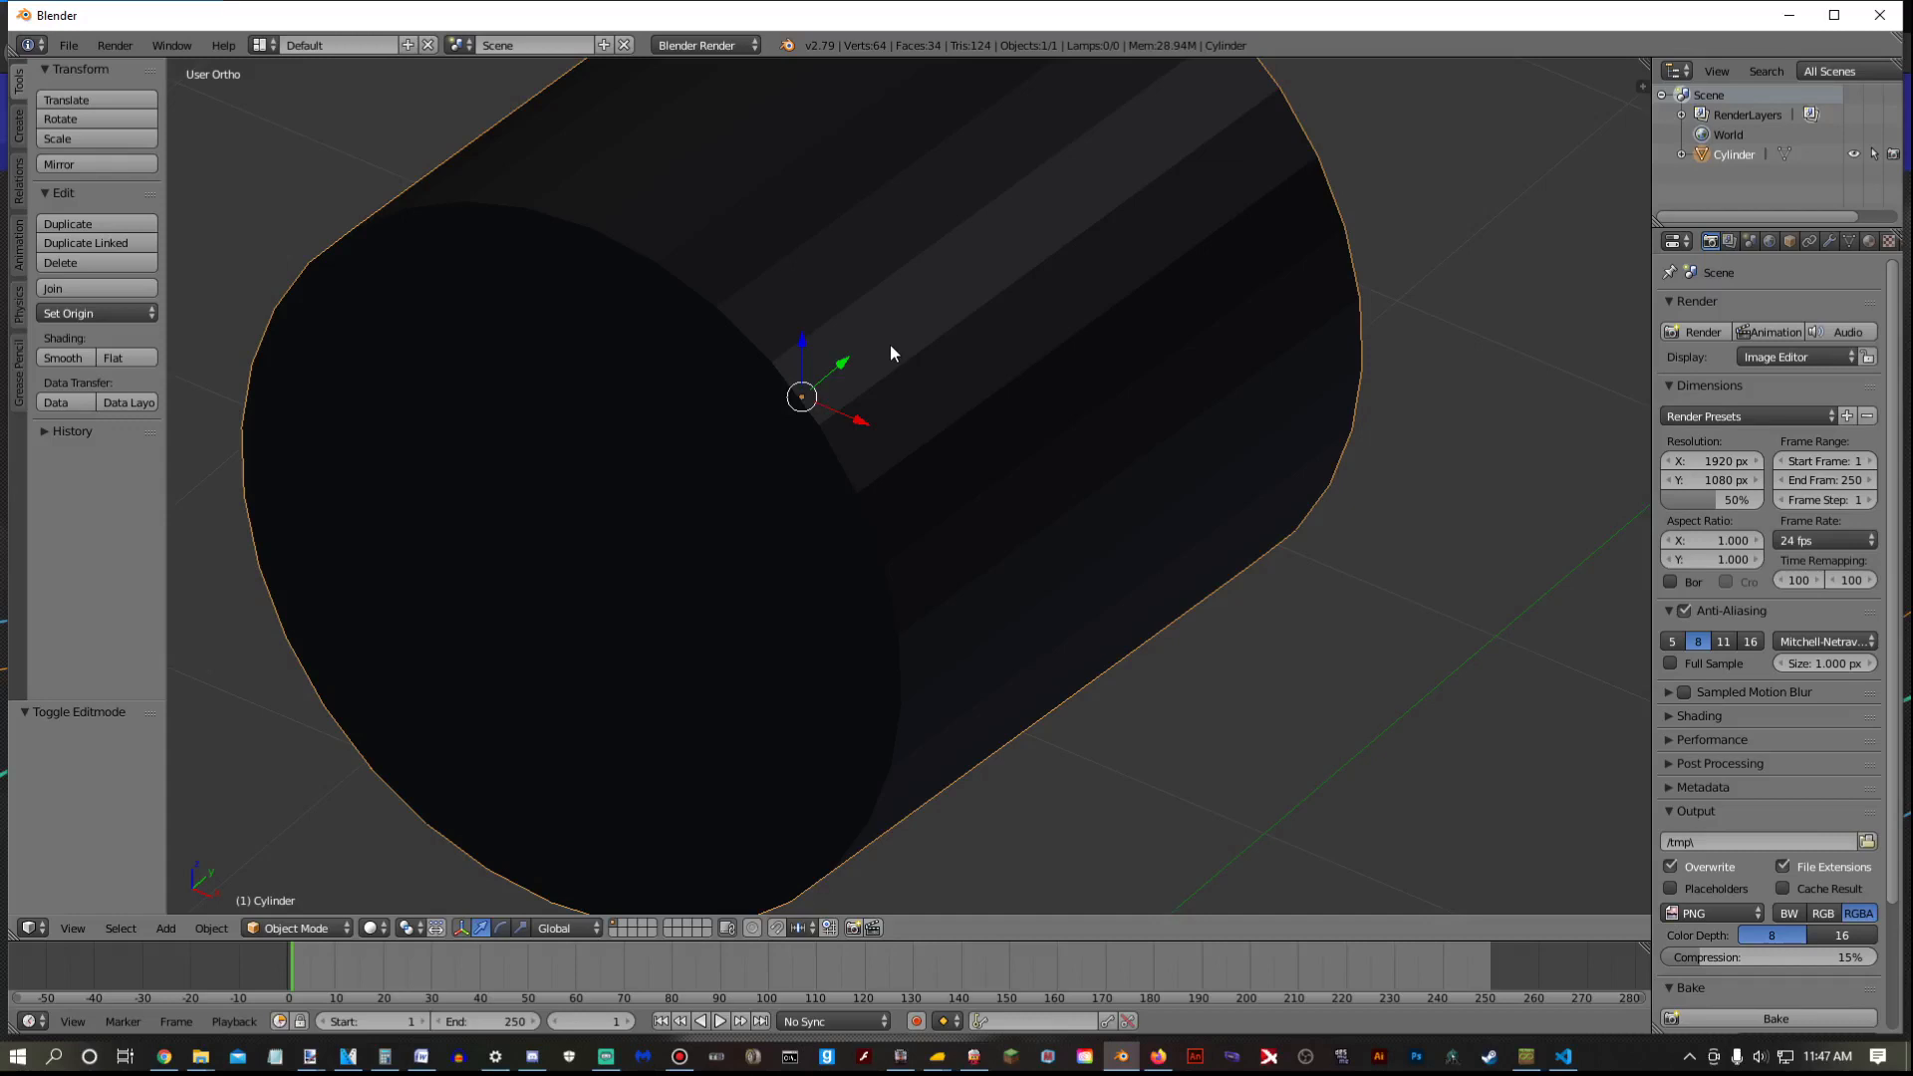
Examine the dark cylinder's shading from several angles and distances, including the right side view
{"action": "scroll", "coordinate": [978, 414], "scroll_direction": "down", "scroll_amount": 4}
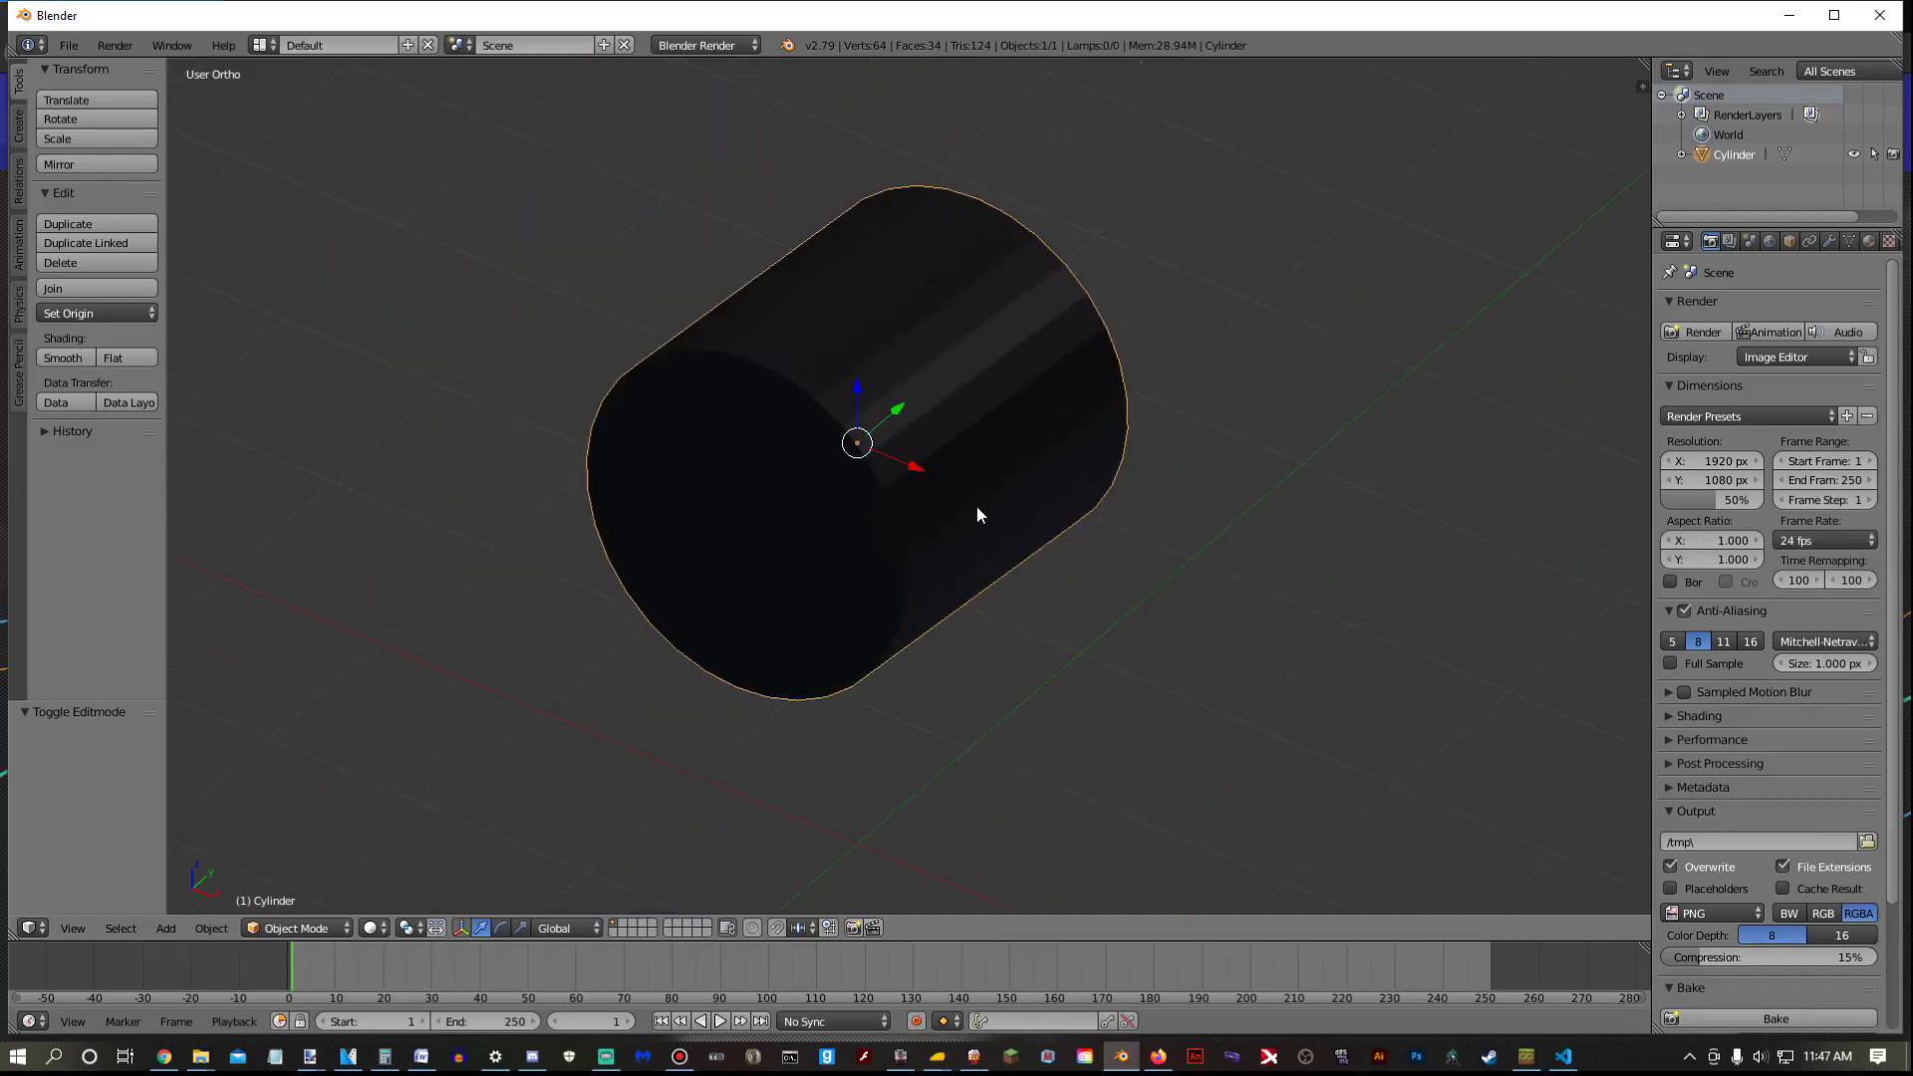
{"action": "scroll", "coordinate": [941, 550], "scroll_direction": "down", "scroll_amount": 4}
{"action": "scroll", "coordinate": [918, 535], "scroll_direction": "up", "scroll_amount": 4}
{"action": "scroll", "coordinate": [921, 525], "scroll_direction": "down", "scroll_amount": 2}
{"action": "middle_click_drag", "start_coordinate": [921, 525], "coordinate": [773, 391]}
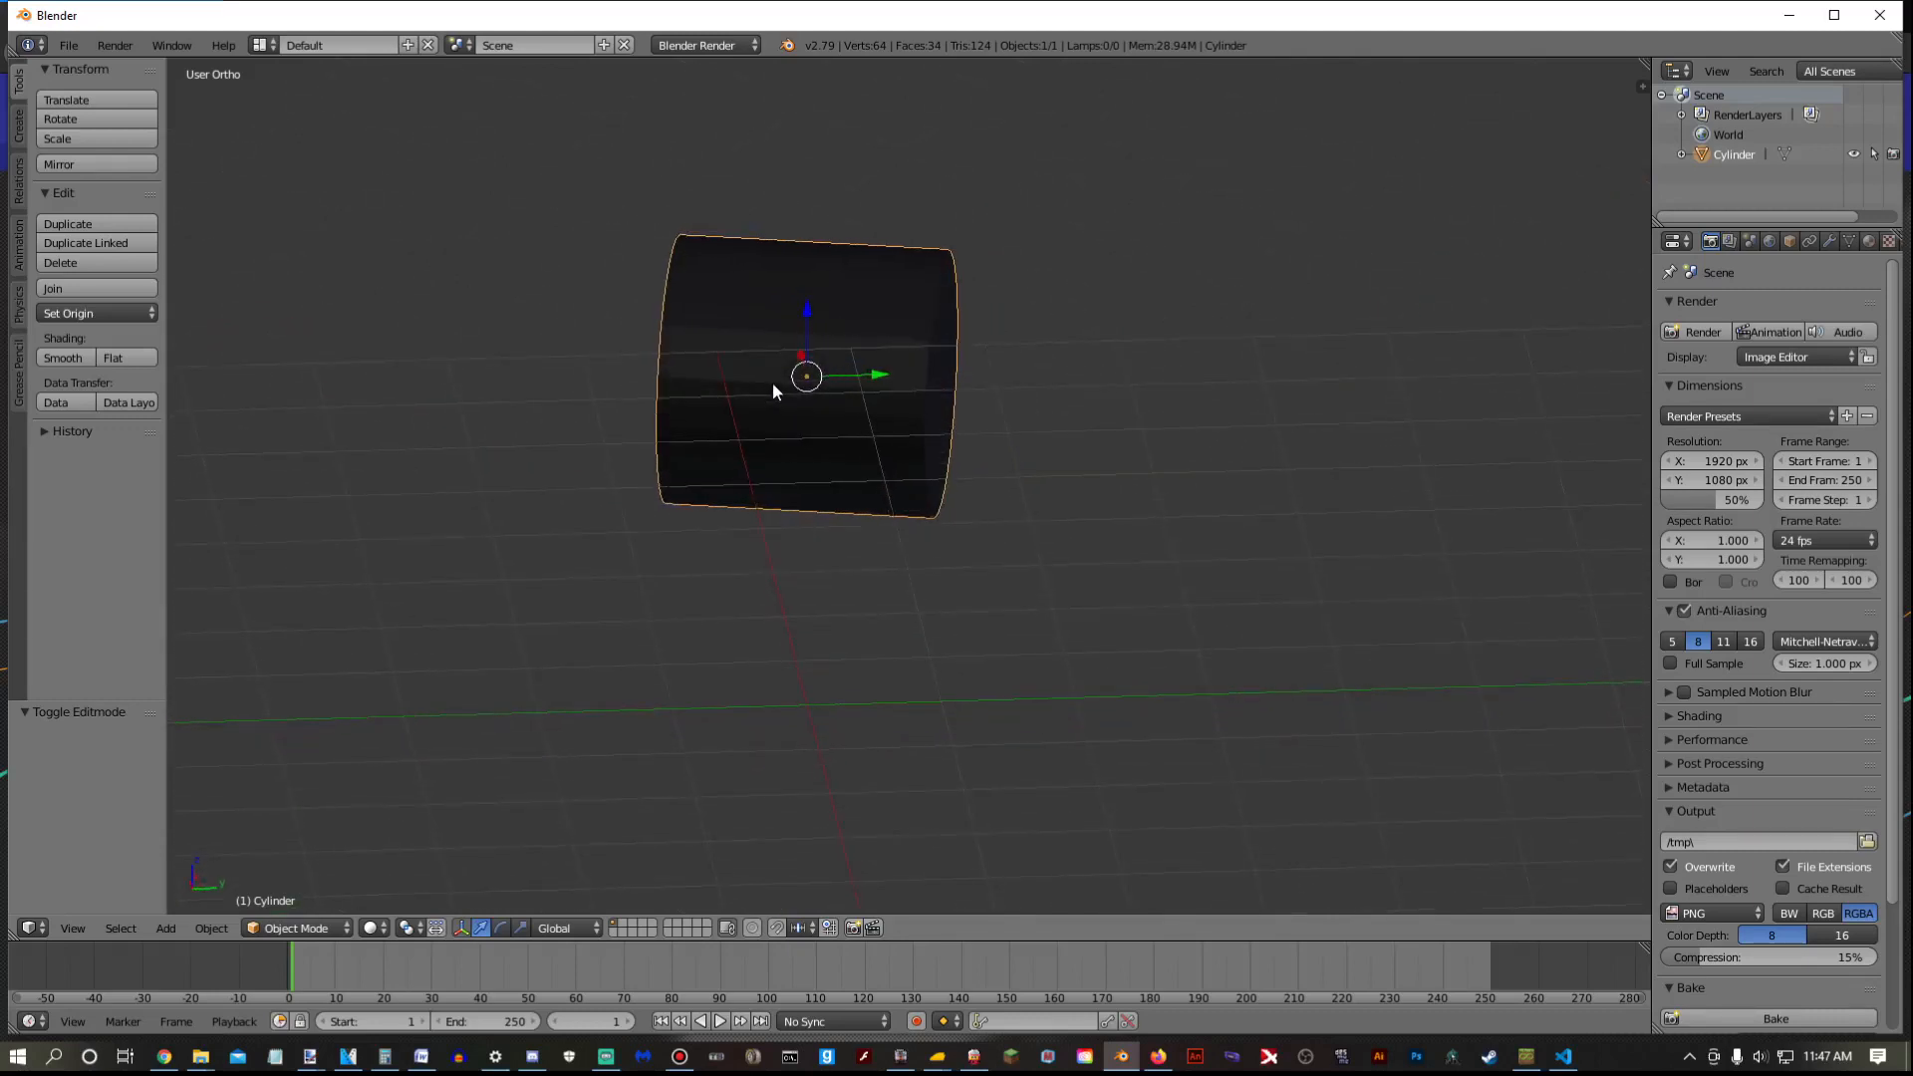
{"action": "key", "text": "KP_3"}
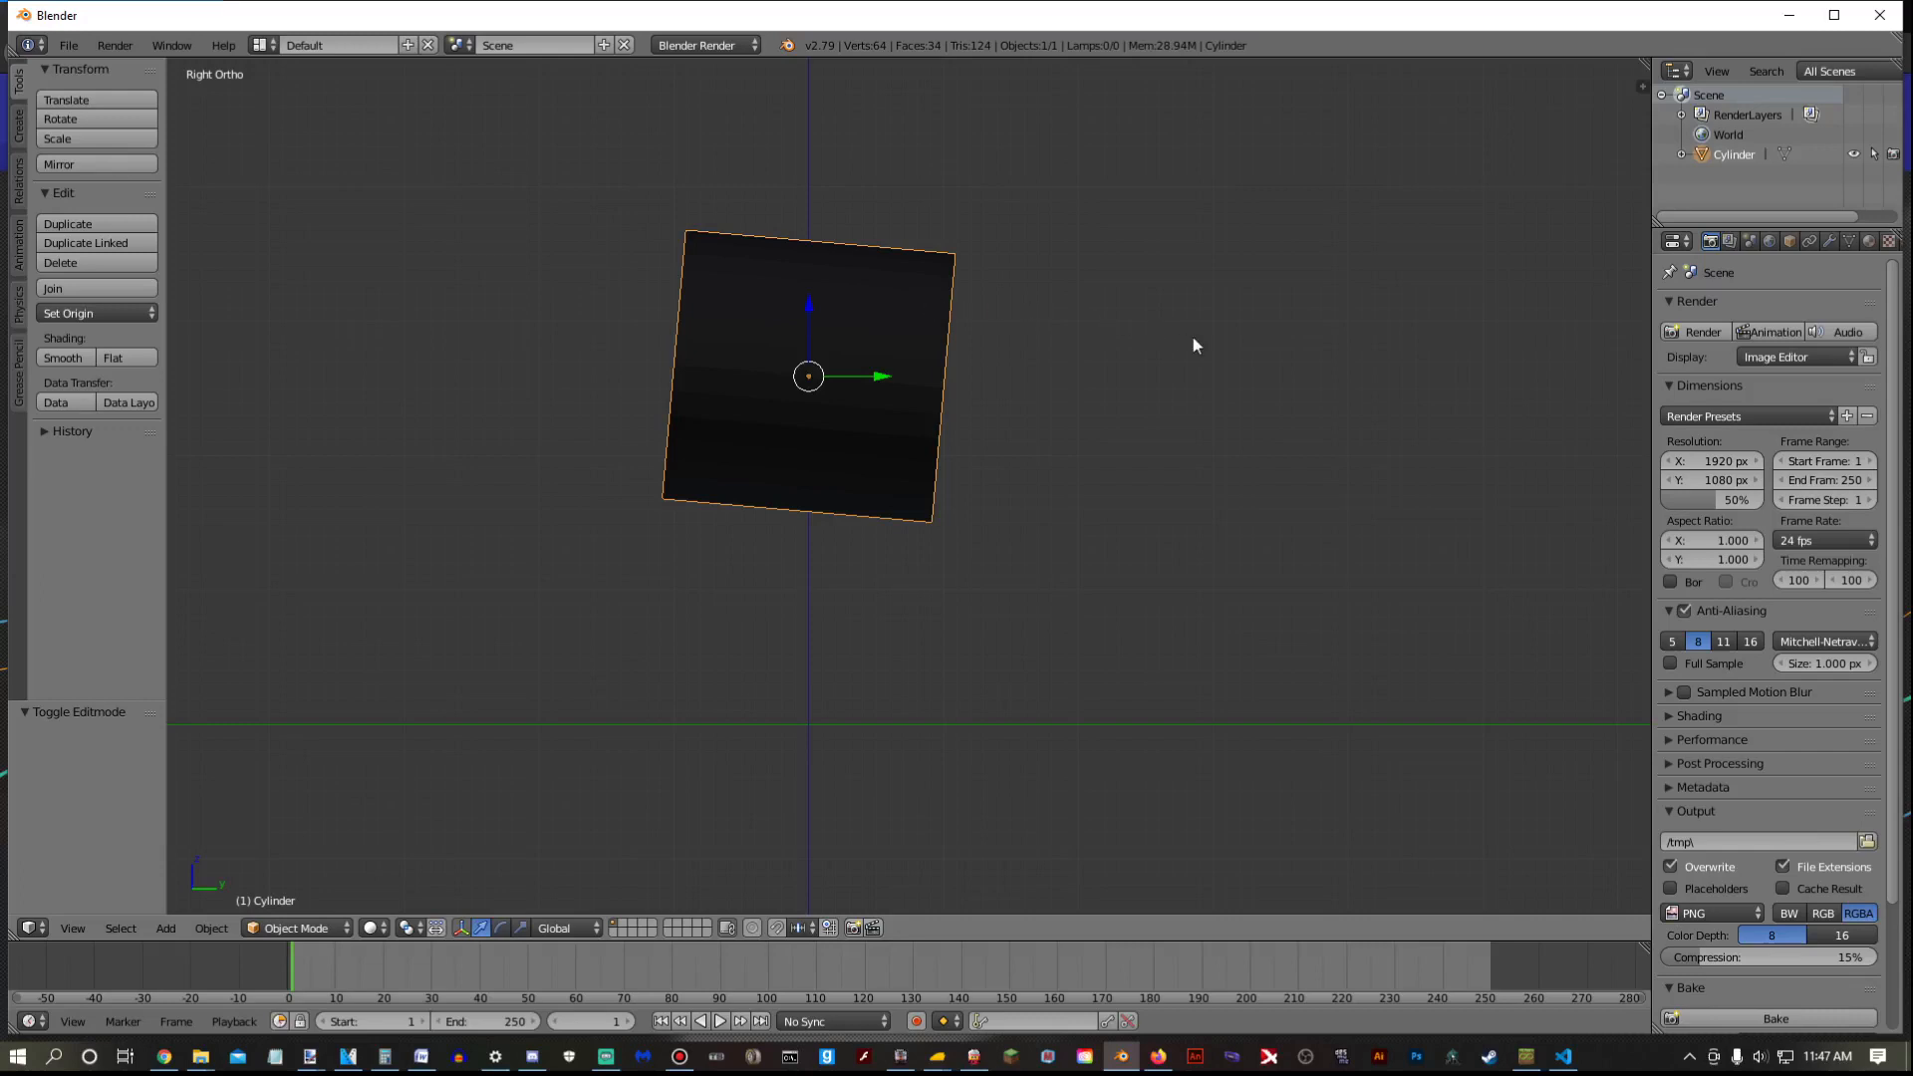
{"action": "middle_click_drag", "start_coordinate": [986, 438], "coordinate": [1088, 480]}
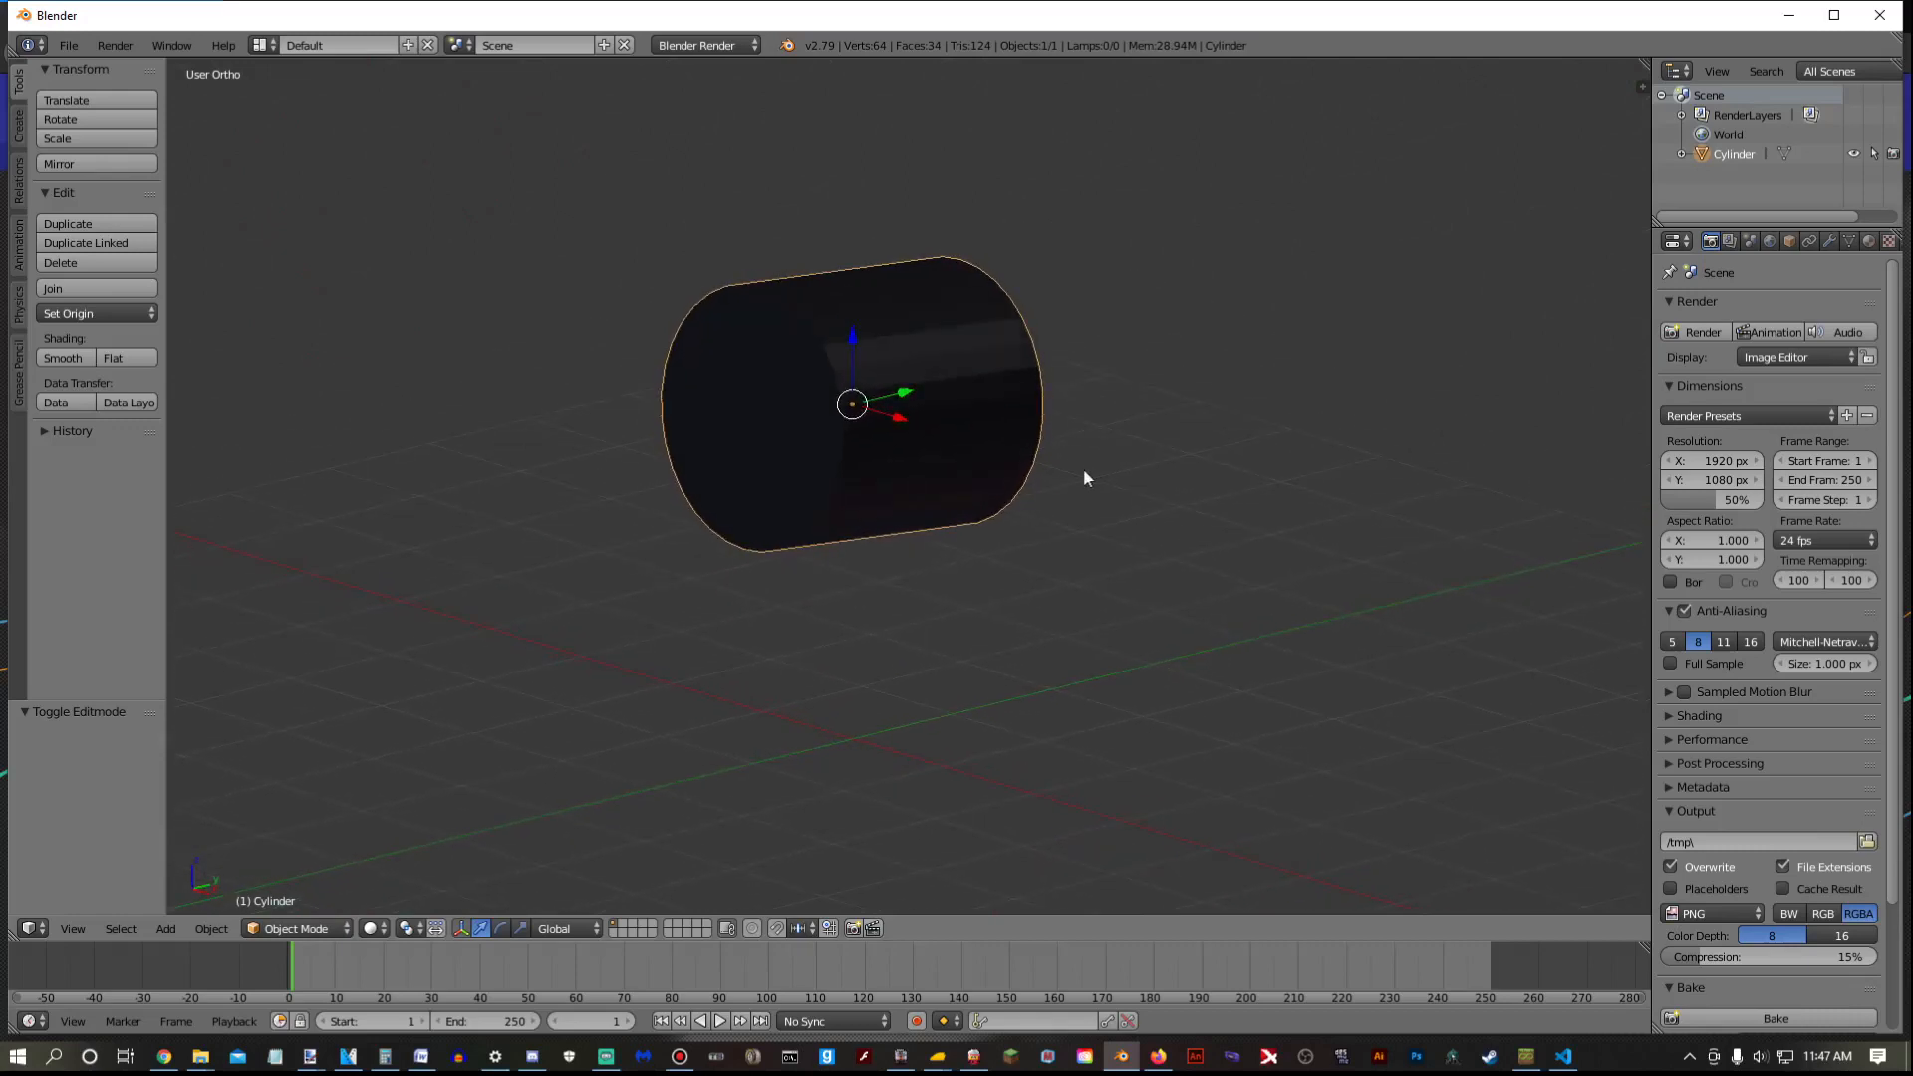
{"action": "scroll", "coordinate": [1088, 479], "scroll_direction": "down", "scroll_amount": 4}
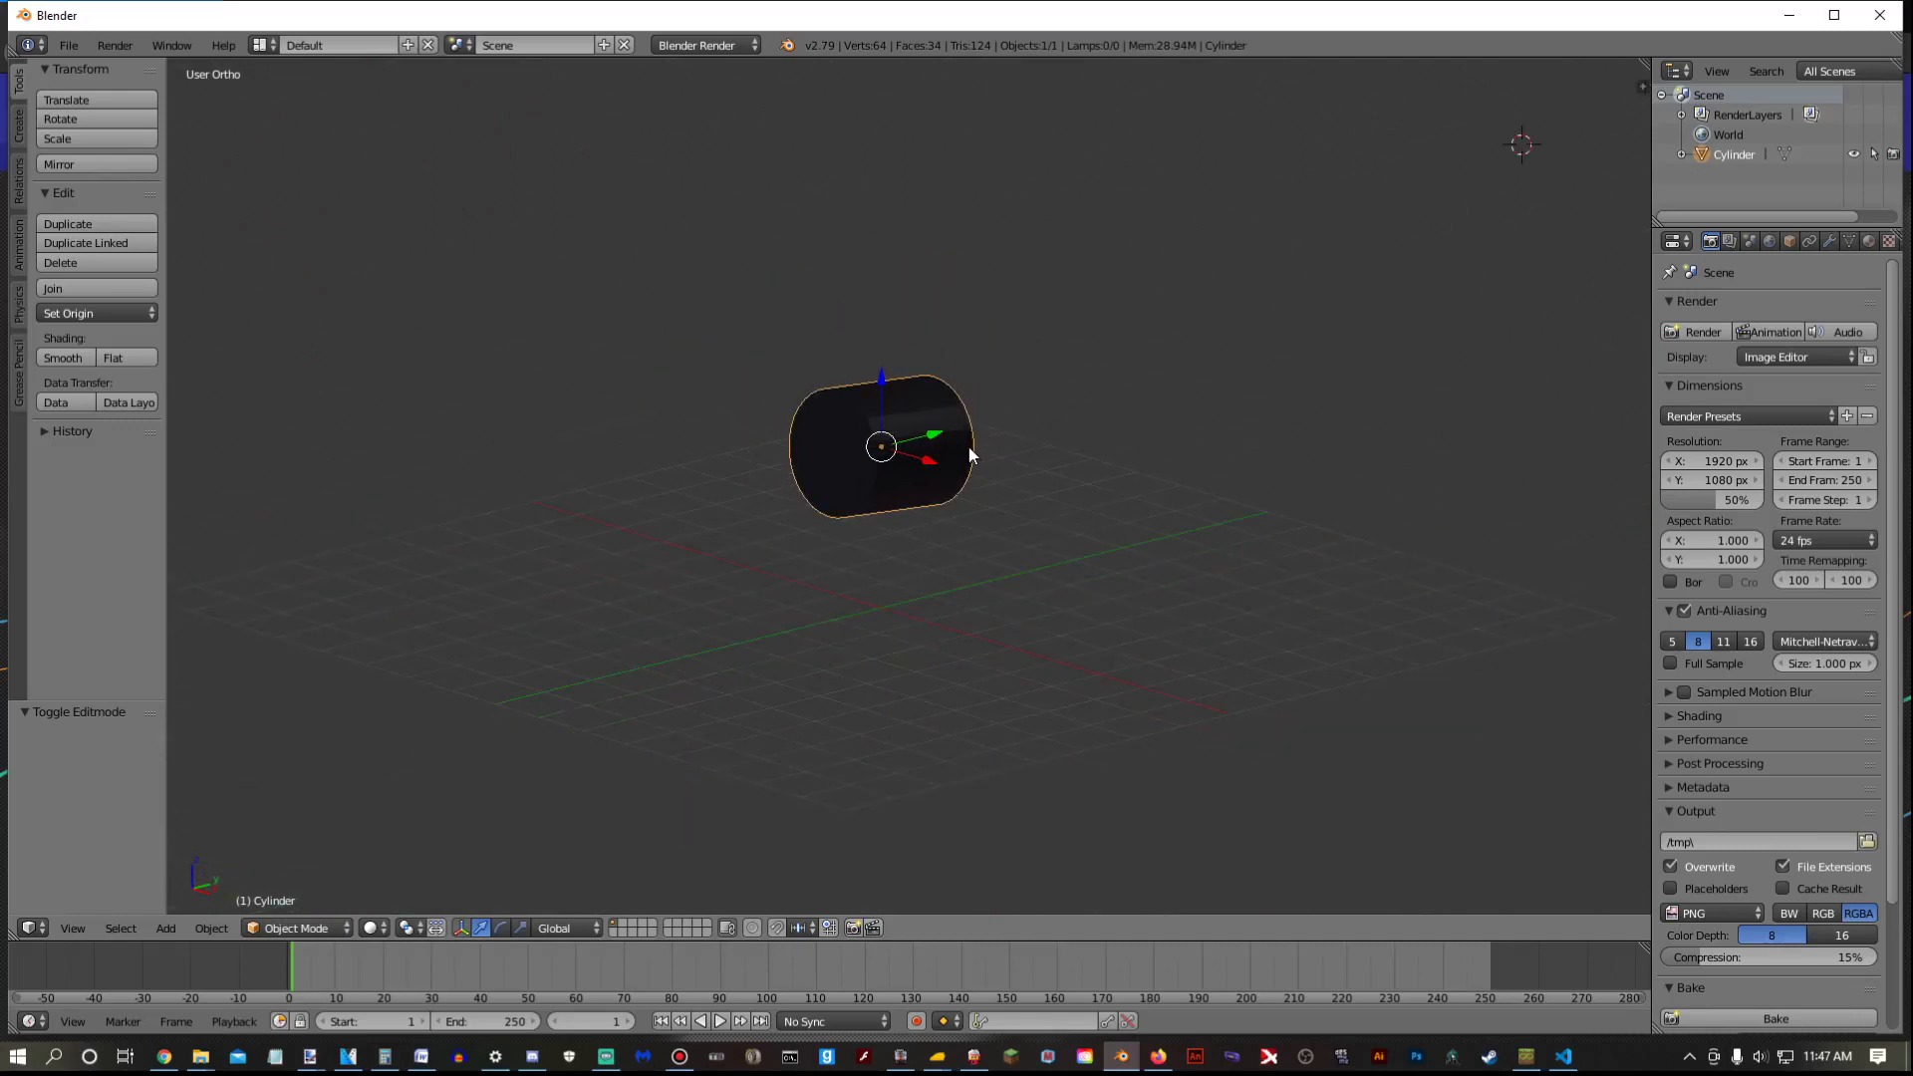
{"action": "scroll", "coordinate": [969, 450], "scroll_direction": "up", "scroll_amount": 5}
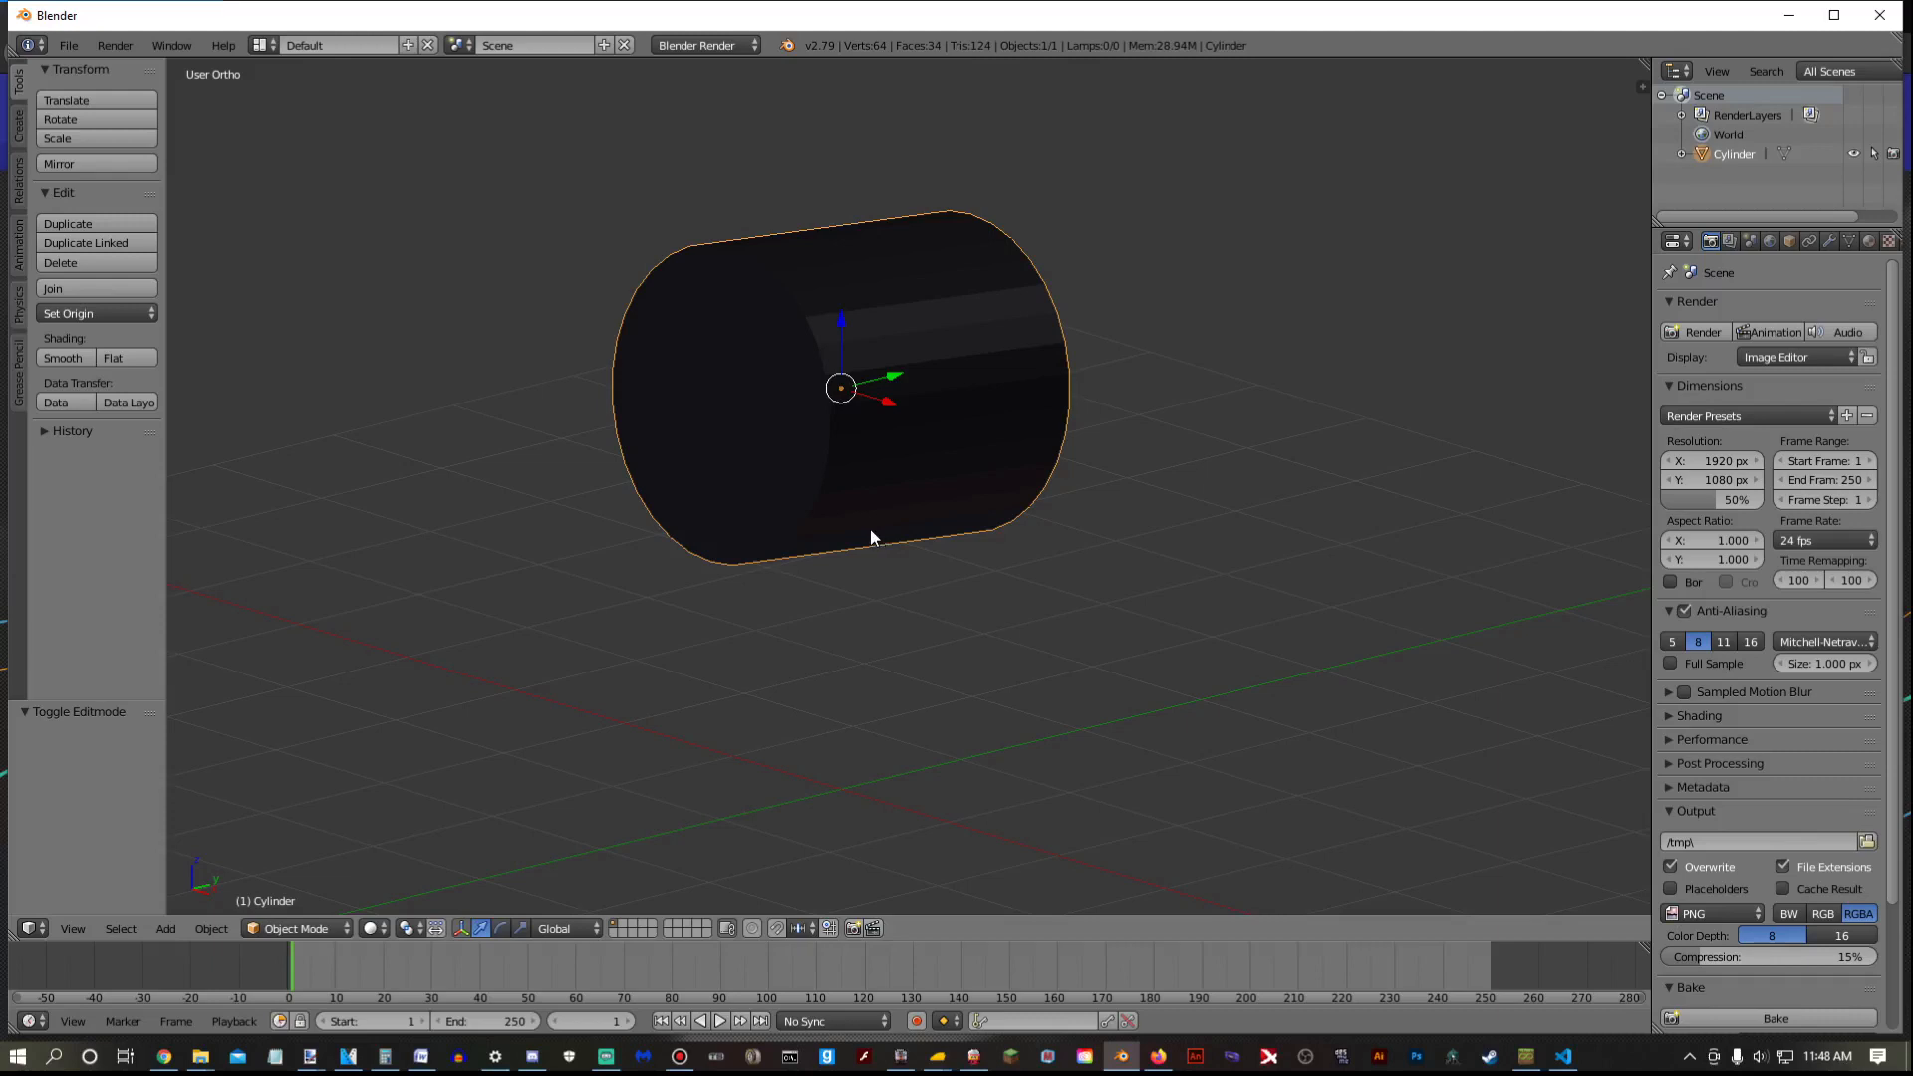
{"action": "scroll", "coordinate": [871, 531], "scroll_direction": "up", "scroll_amount": 1}
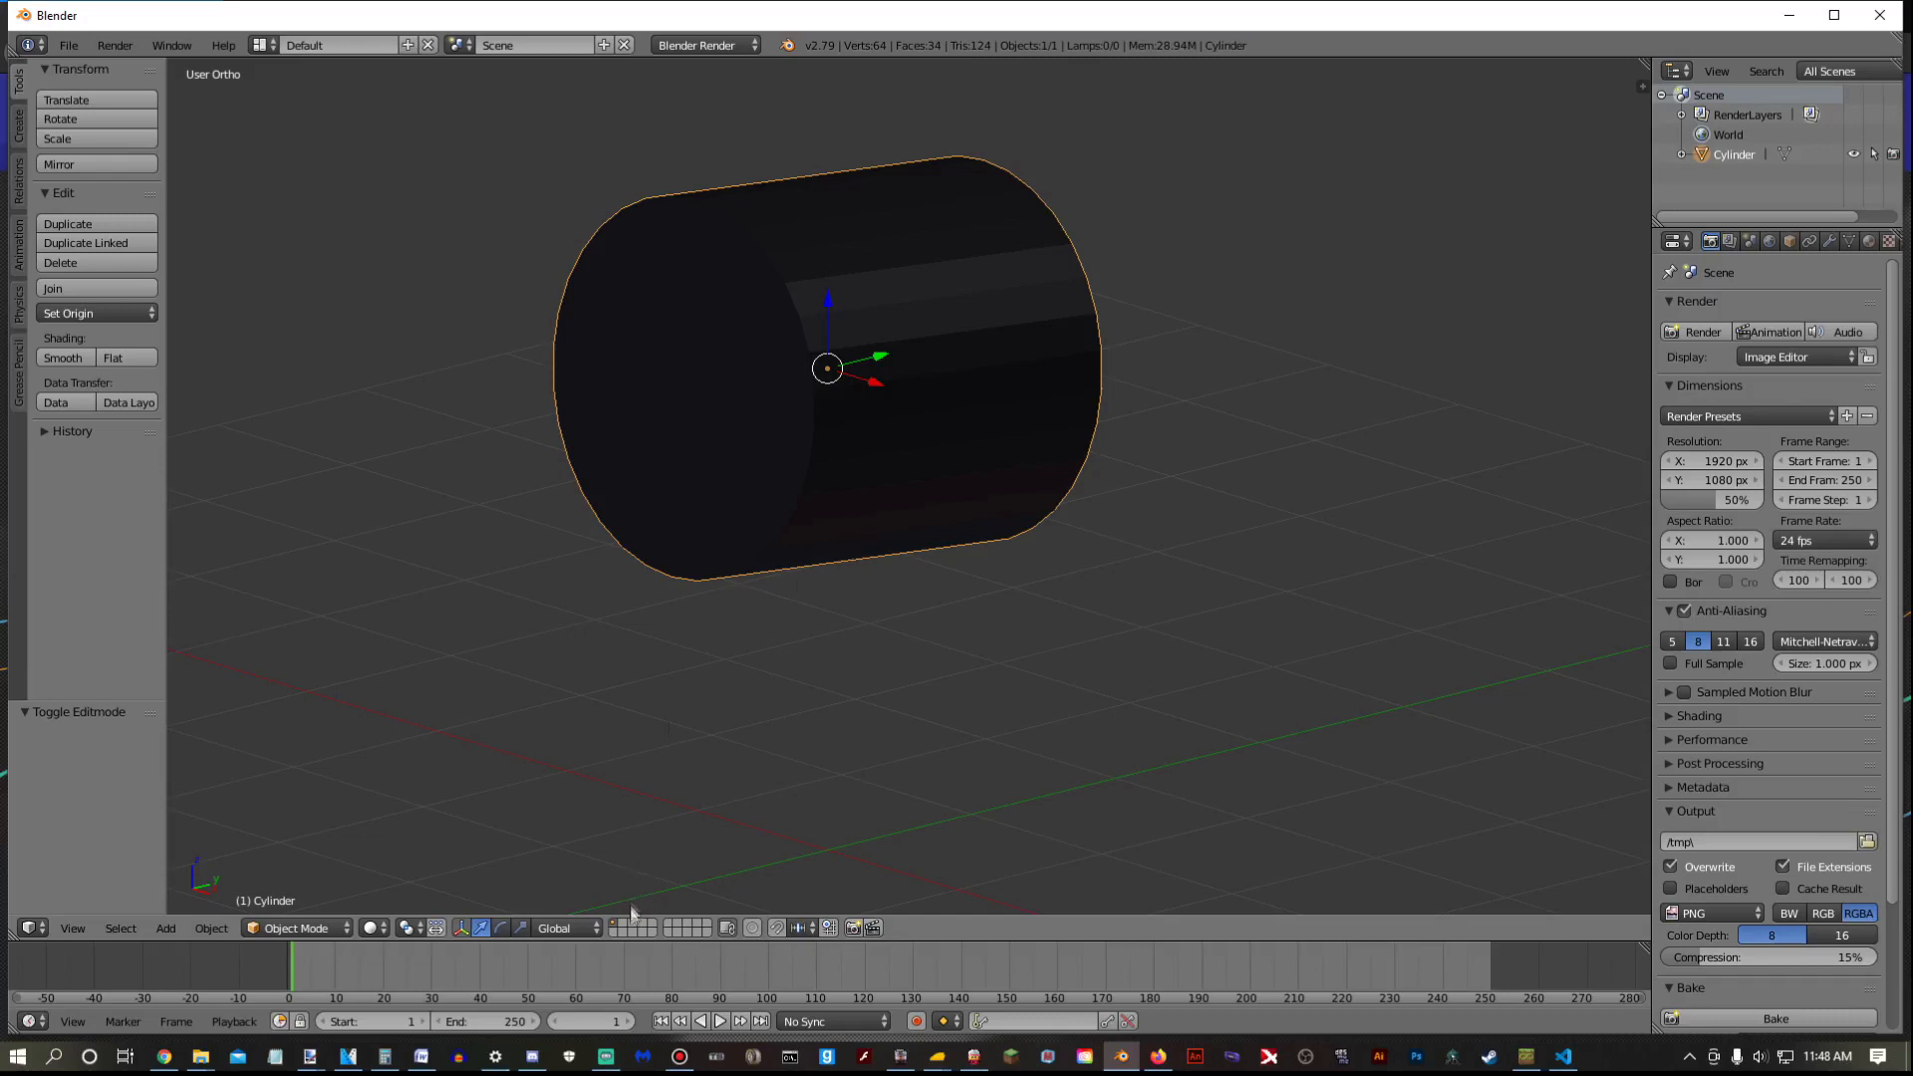
Switch to the screen recording program's window
{"action": "left_click", "coordinate": [594, 1063]}
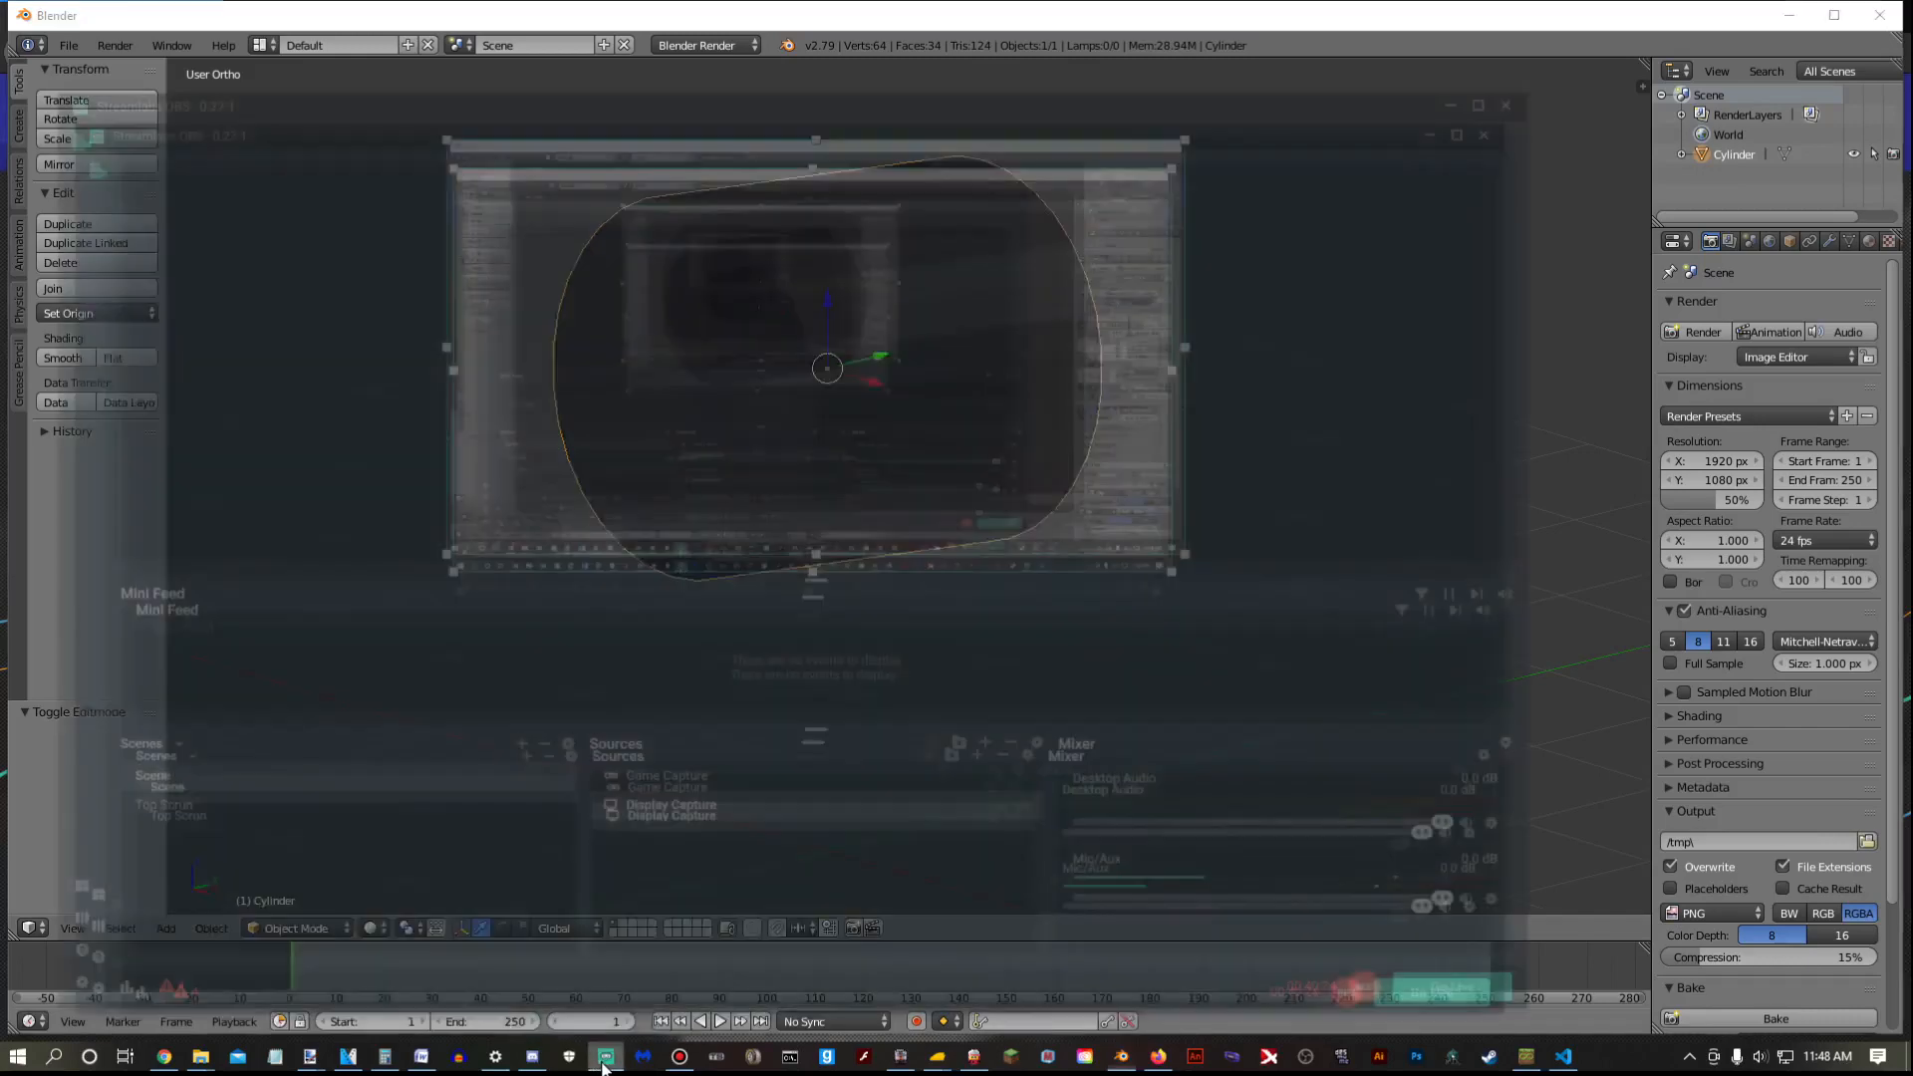